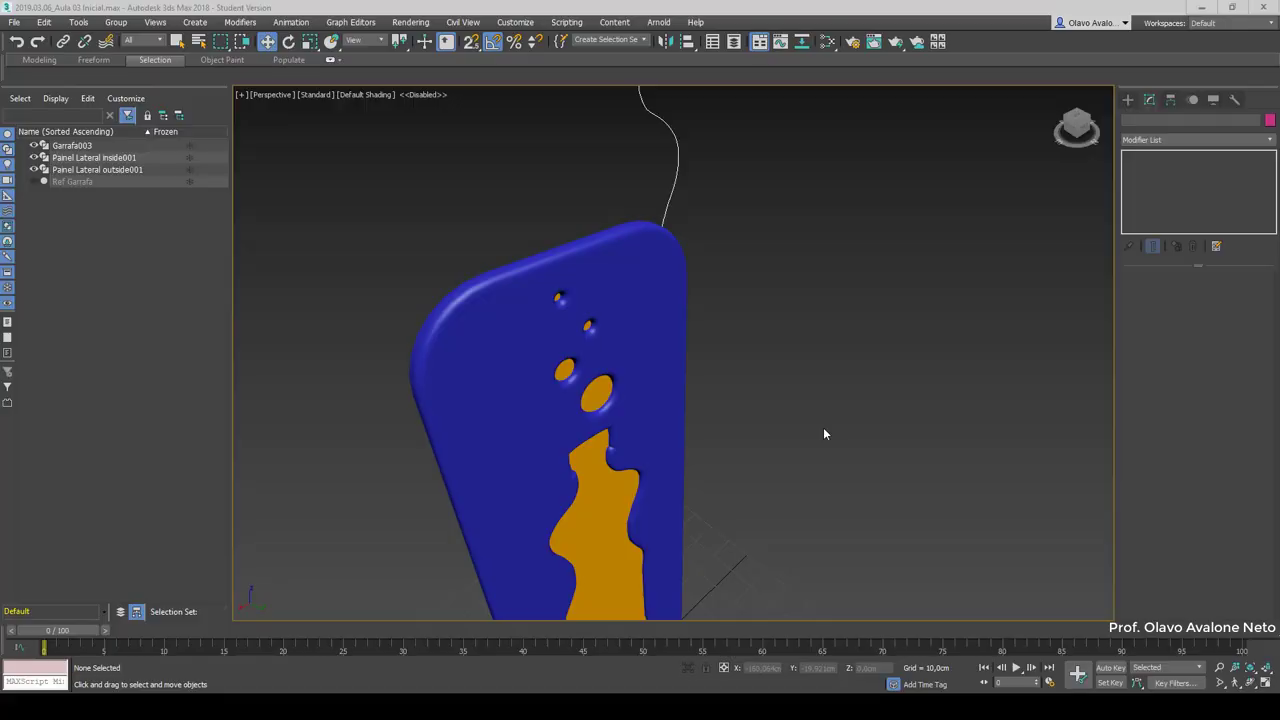
Step: Select the Garrafa003 bottle outline and zoom into a front orthographic view of it
{"action": "scroll", "coordinate": [832, 361], "scroll_direction": "down", "scroll_amount": 4}
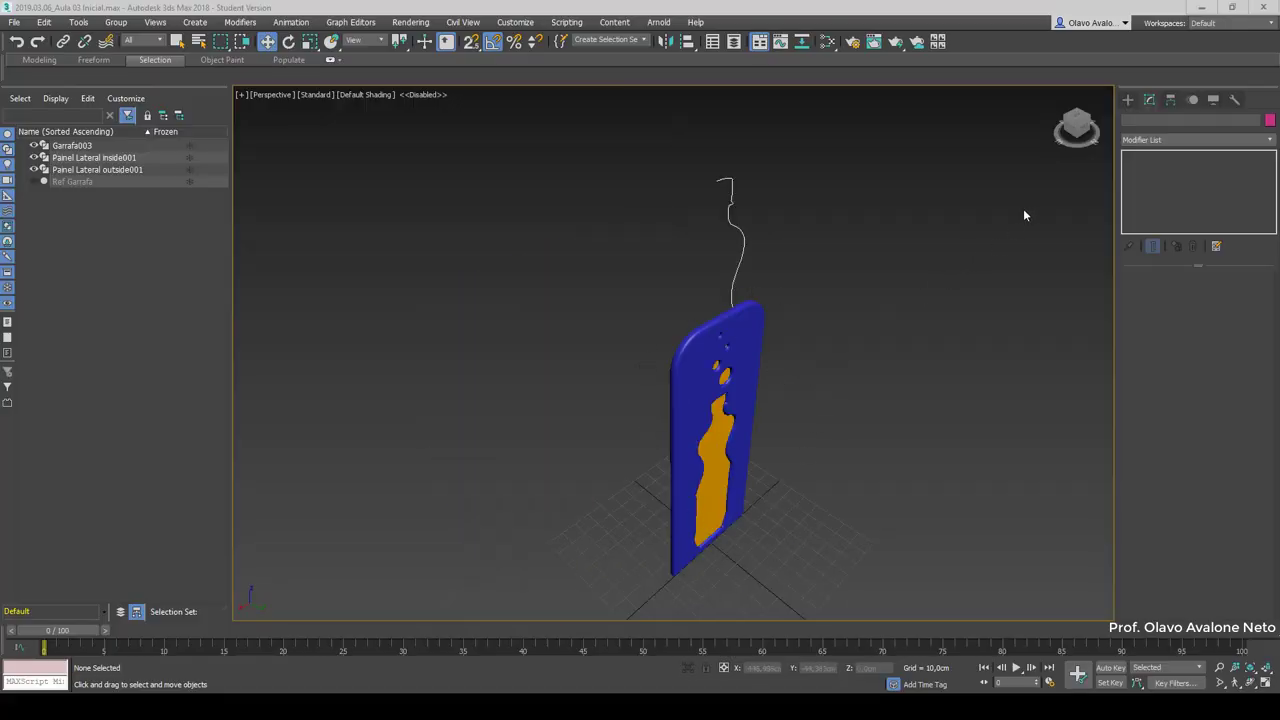
{"action": "left_click", "coordinate": [1086, 130]}
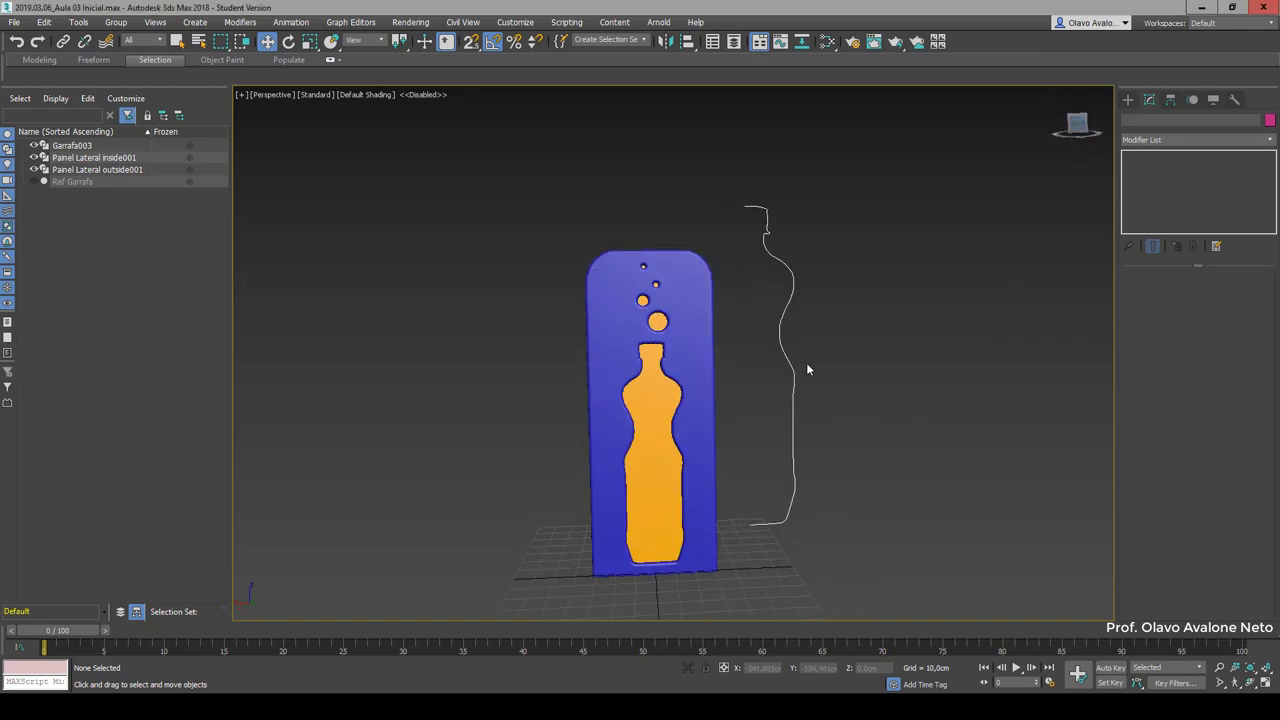
{"action": "left_click", "coordinate": [794, 289]}
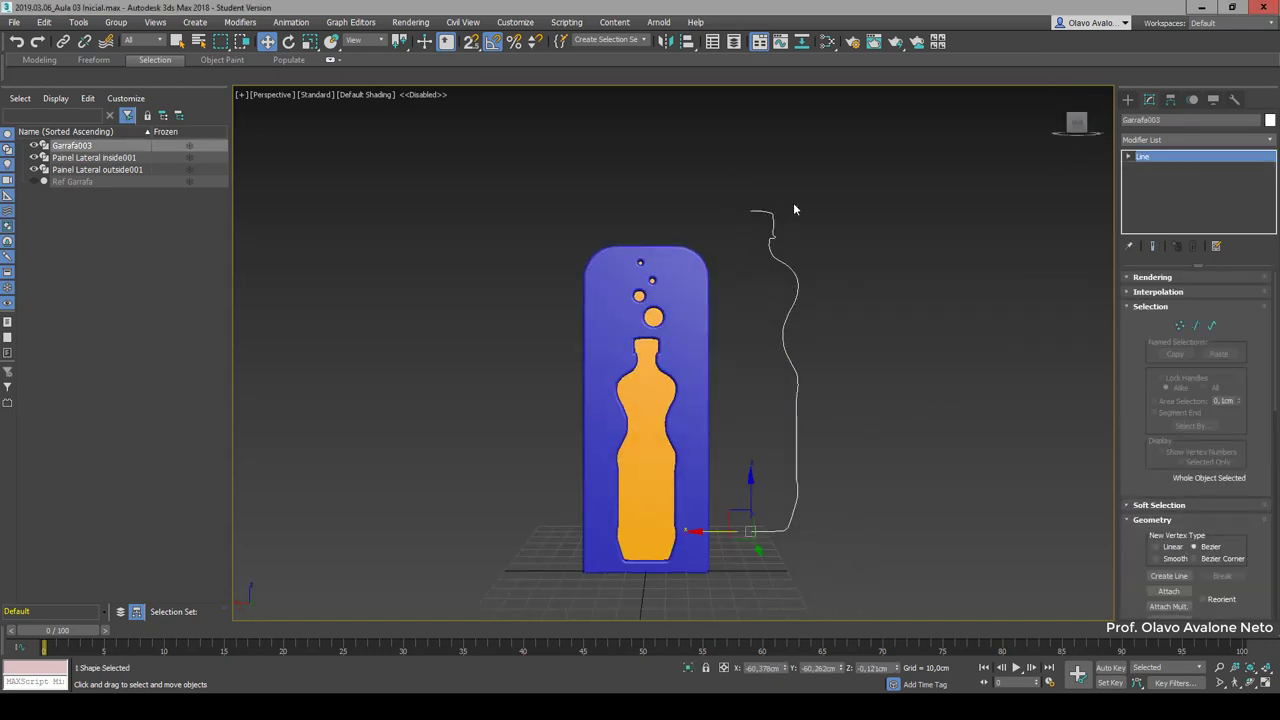
{"action": "key", "text": "f"}
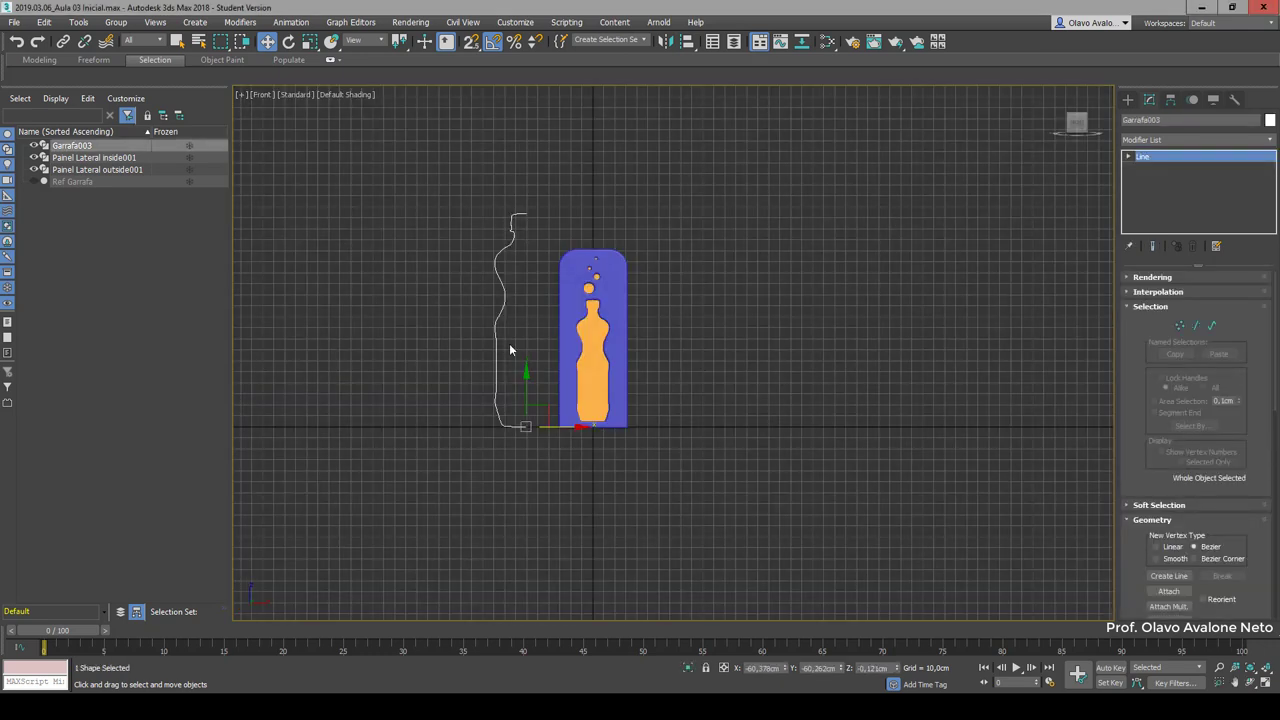
{"action": "scroll", "coordinate": [509, 349], "scroll_direction": "up", "scroll_amount": 3}
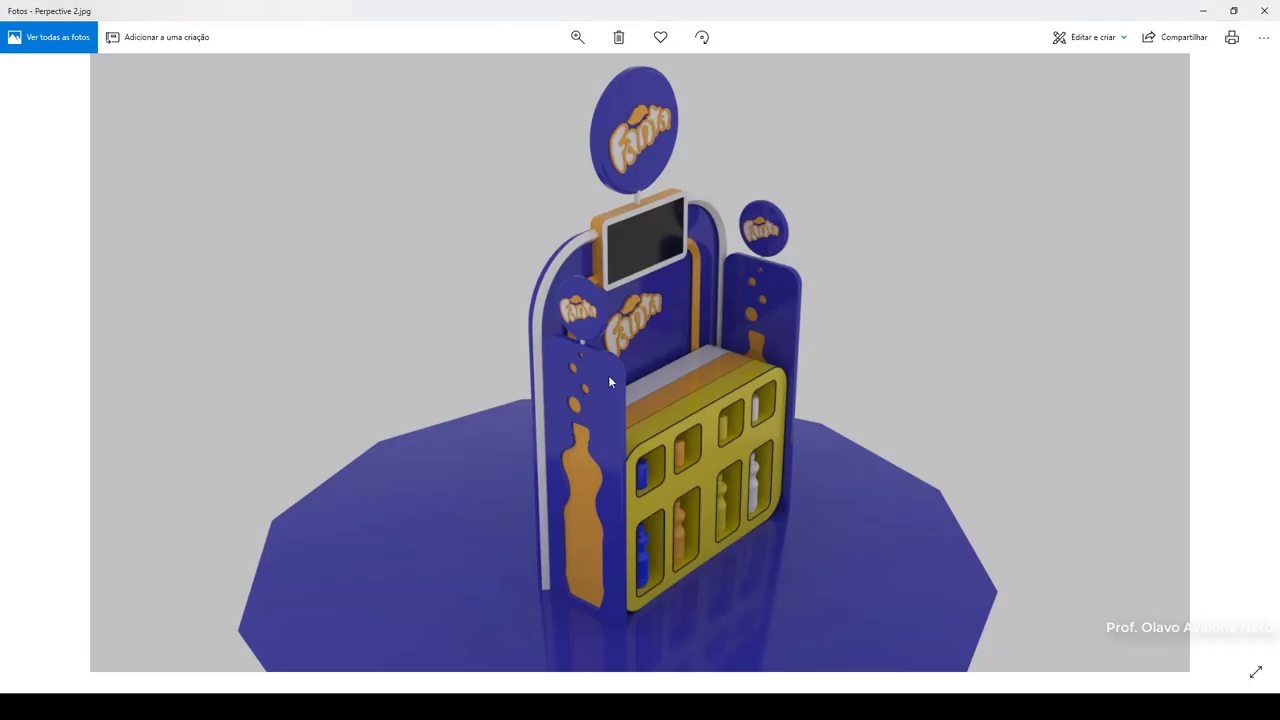
Step: View the next stand reference render, Left.jpg, then return to the 3ds Max scene
{"action": "key", "text": "Left"}
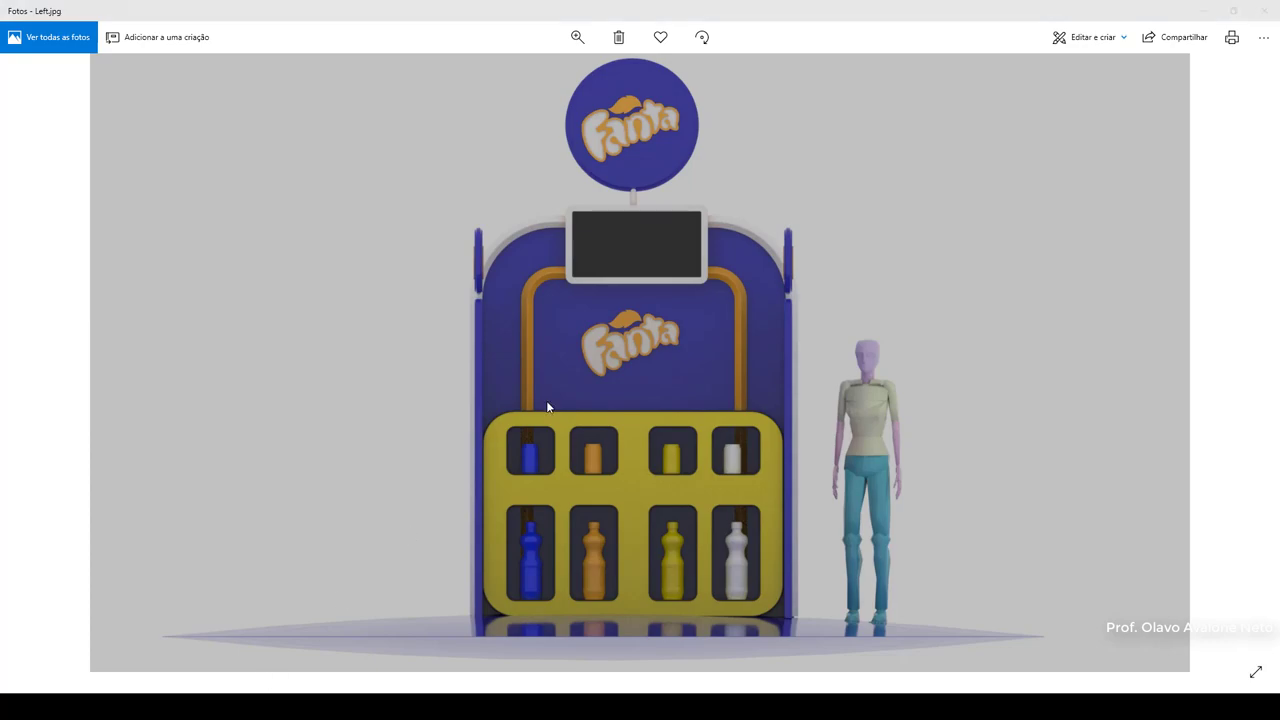
{"action": "key", "text": "alt+Tab"}
{"action": "scroll", "coordinate": [543, 437], "scroll_direction": "down", "scroll_amount": 3}
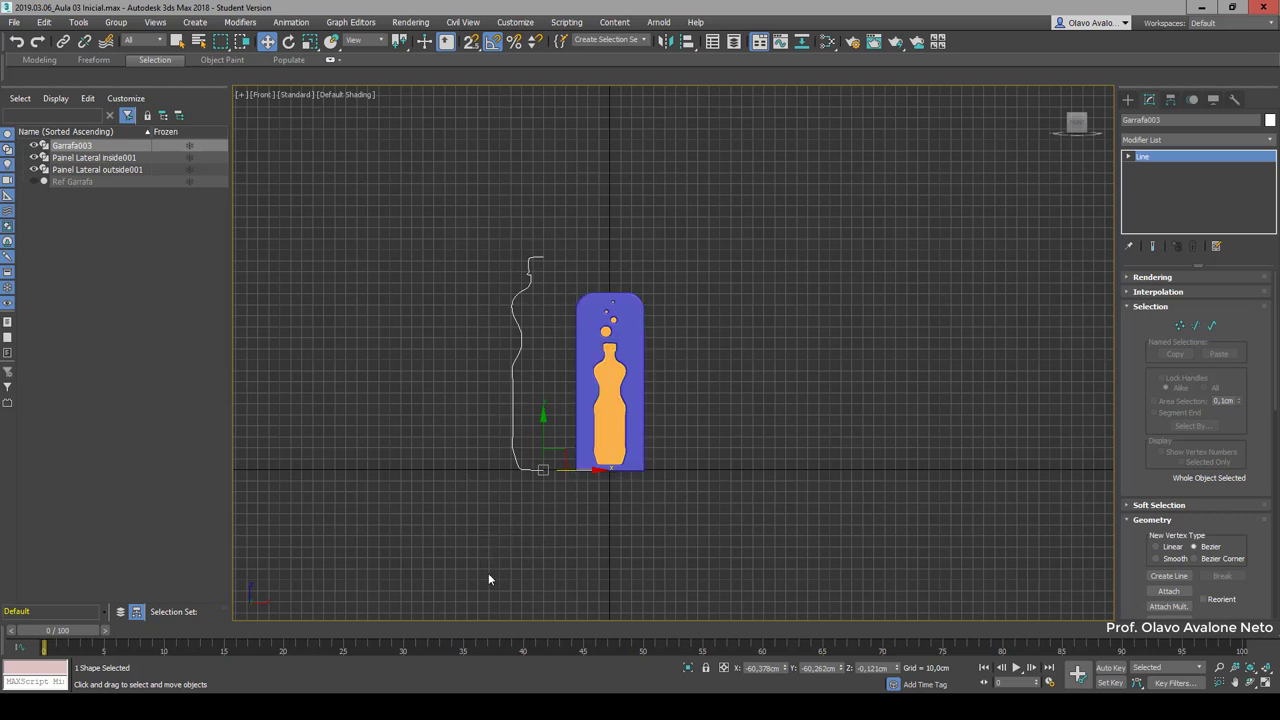
Step: Frame the panel larger and uniformly scale Garrafa003 down toward its base
{"action": "scroll", "coordinate": [500, 442], "scroll_direction": "up", "scroll_amount": 2}
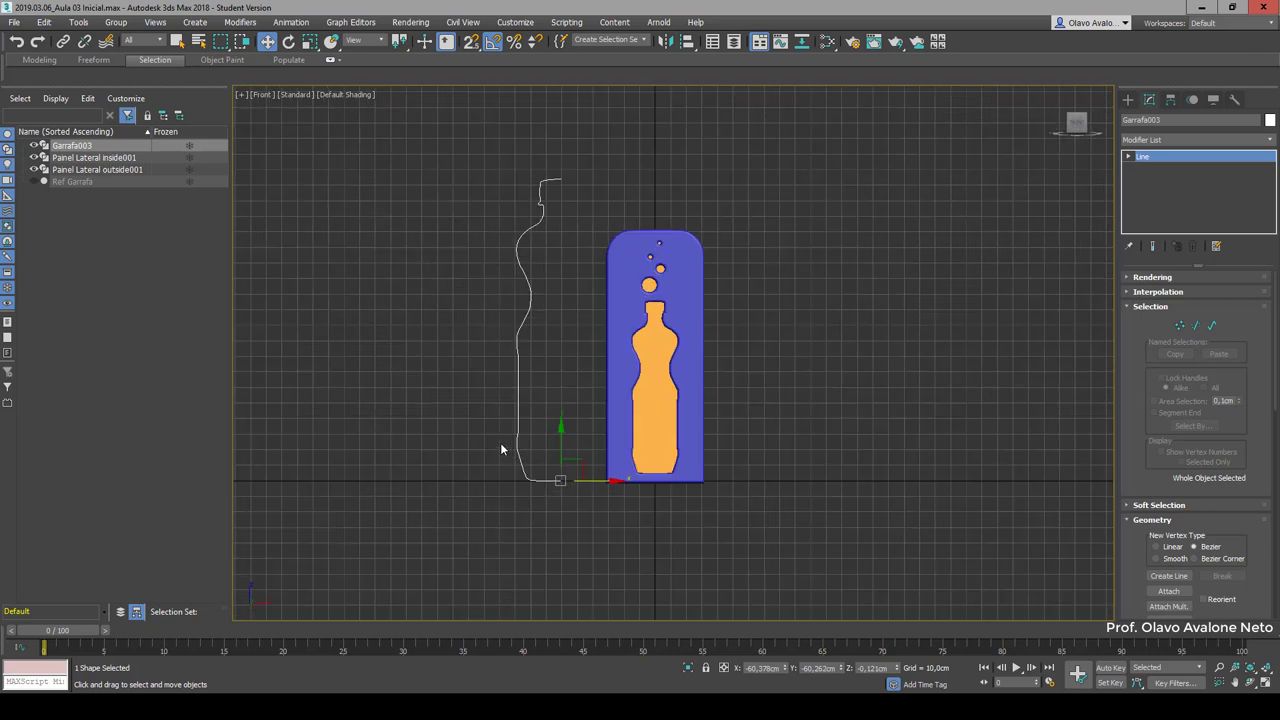
{"action": "scroll", "coordinate": [492, 395], "scroll_direction": "up", "scroll_amount": 3}
{"action": "middle_click_drag", "start_coordinate": [492, 395], "coordinate": [490, 438]}
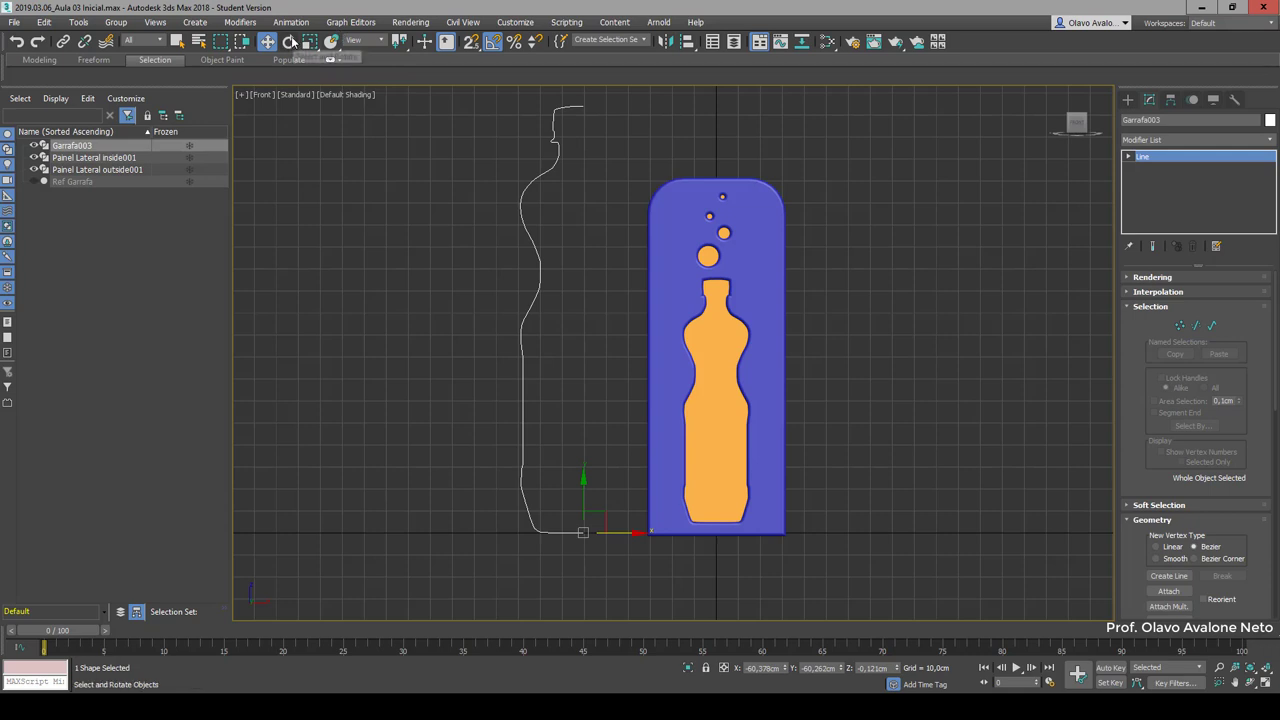
{"action": "left_click", "coordinate": [310, 41]}
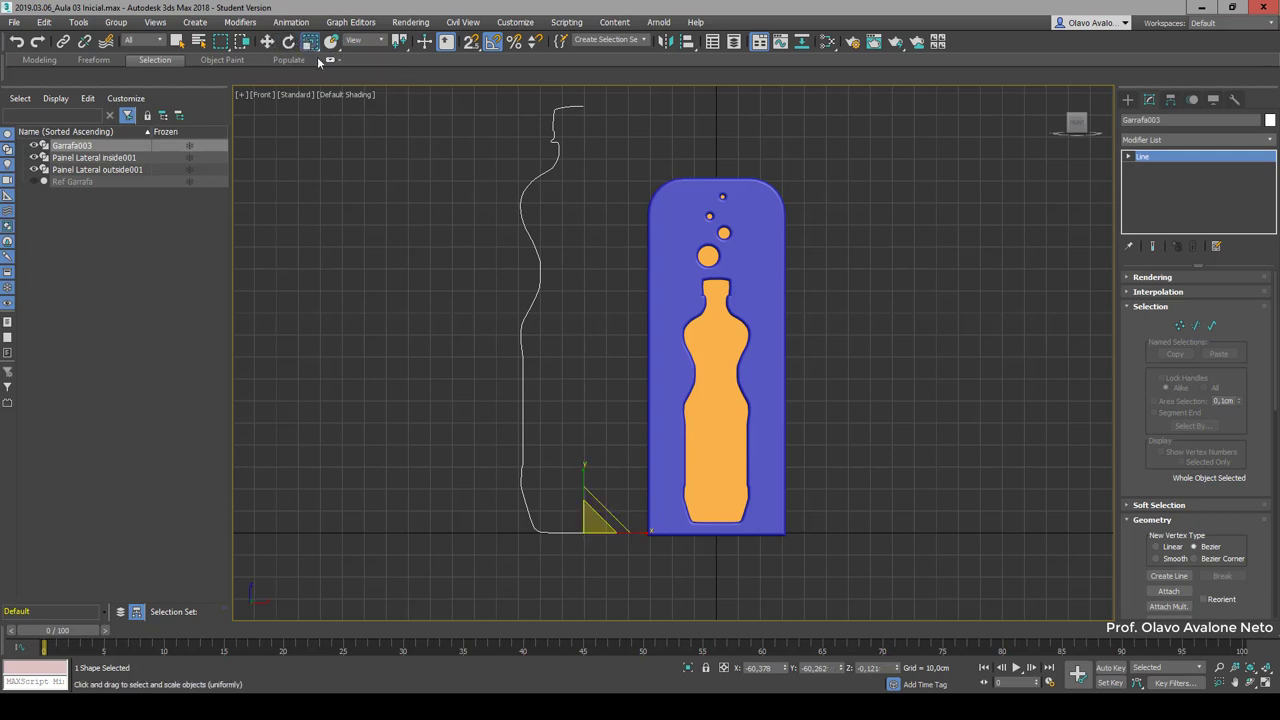
{"action": "left_click", "coordinate": [84, 146]}
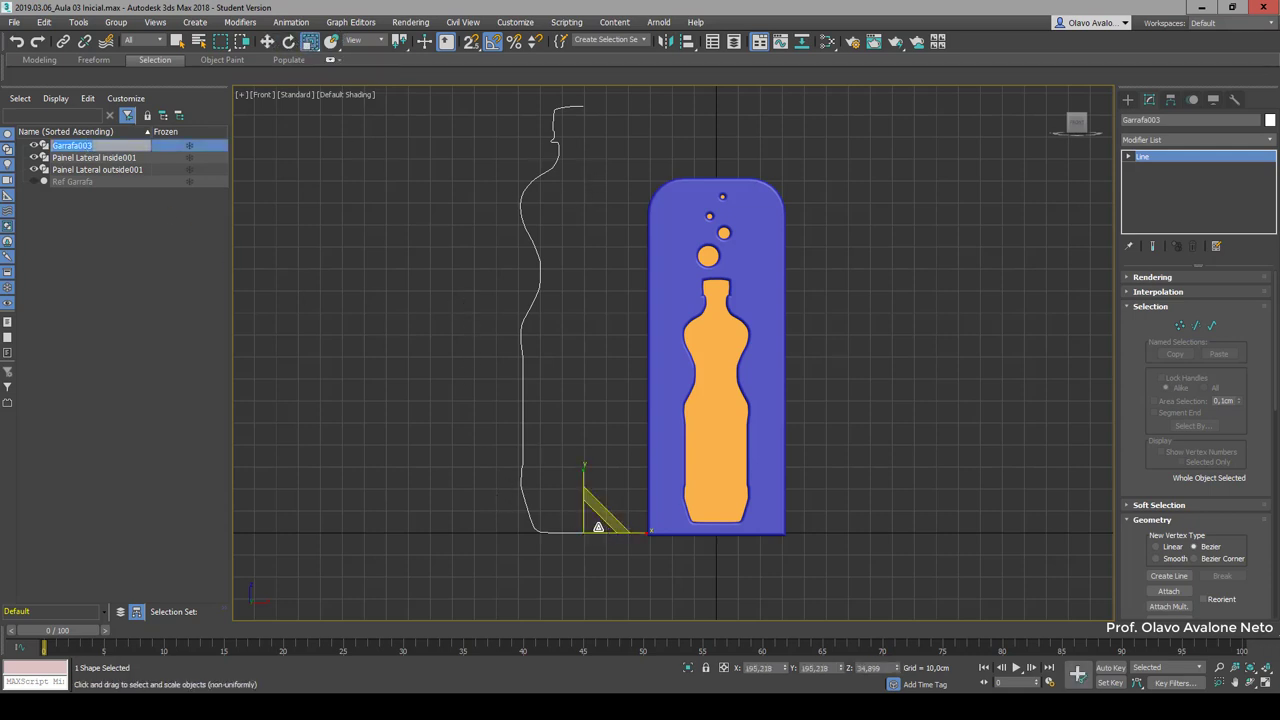
{"action": "mouse_move", "coordinate": [594, 515]}
{"action": "left_mouse_down"}
{"action": "mouse_move", "coordinate": [569, 583]}
{"action": "mouse_move", "coordinate": [586, 570]}
{"action": "mouse_move", "coordinate": [612, 583]}
{"action": "left_mouse_up"}
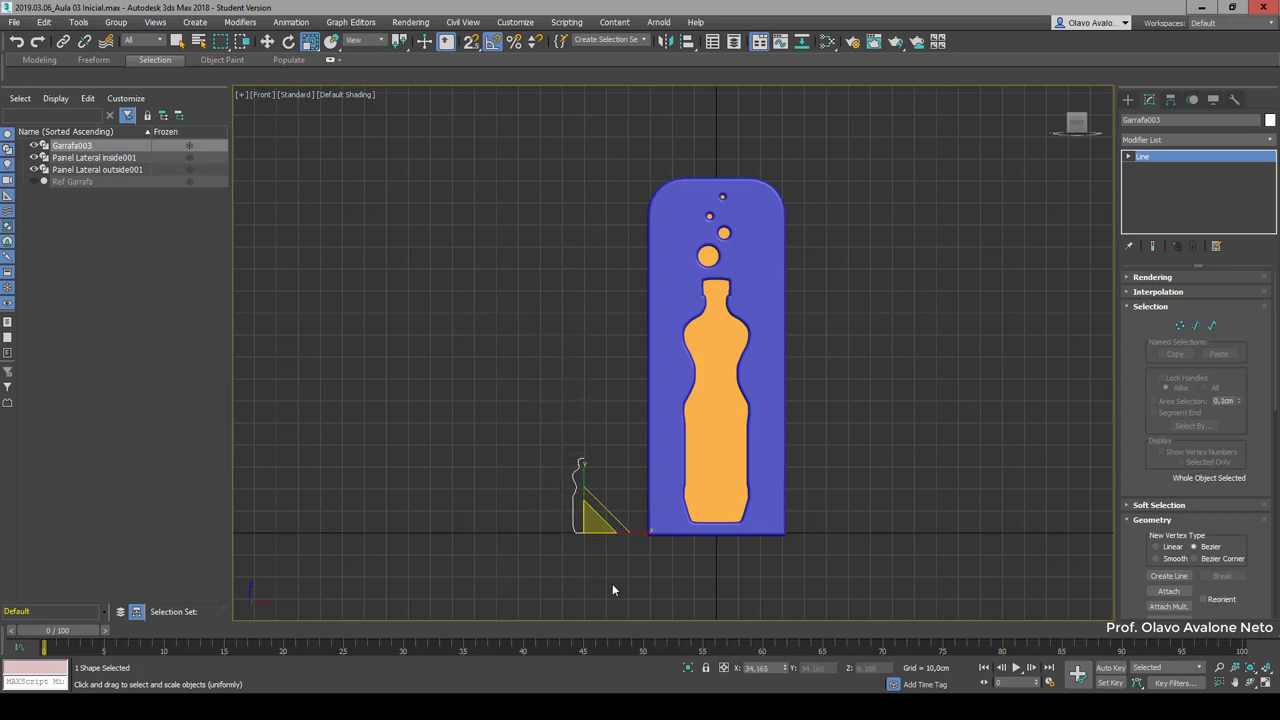
Step: Swap the Selection rollout for Rendering and expand Line's Vertex, Segment, Spline levels, staying at object level
{"action": "left_click", "coordinate": [1130, 306]}
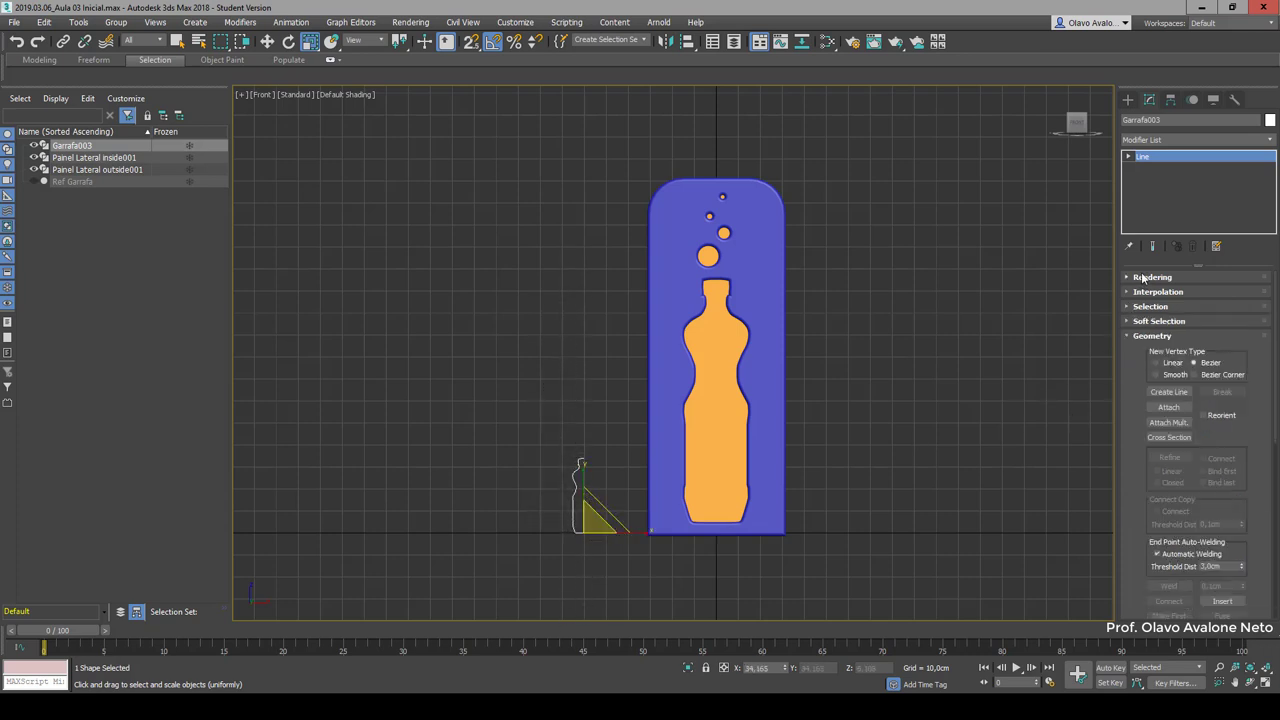
{"action": "left_click", "coordinate": [1130, 277]}
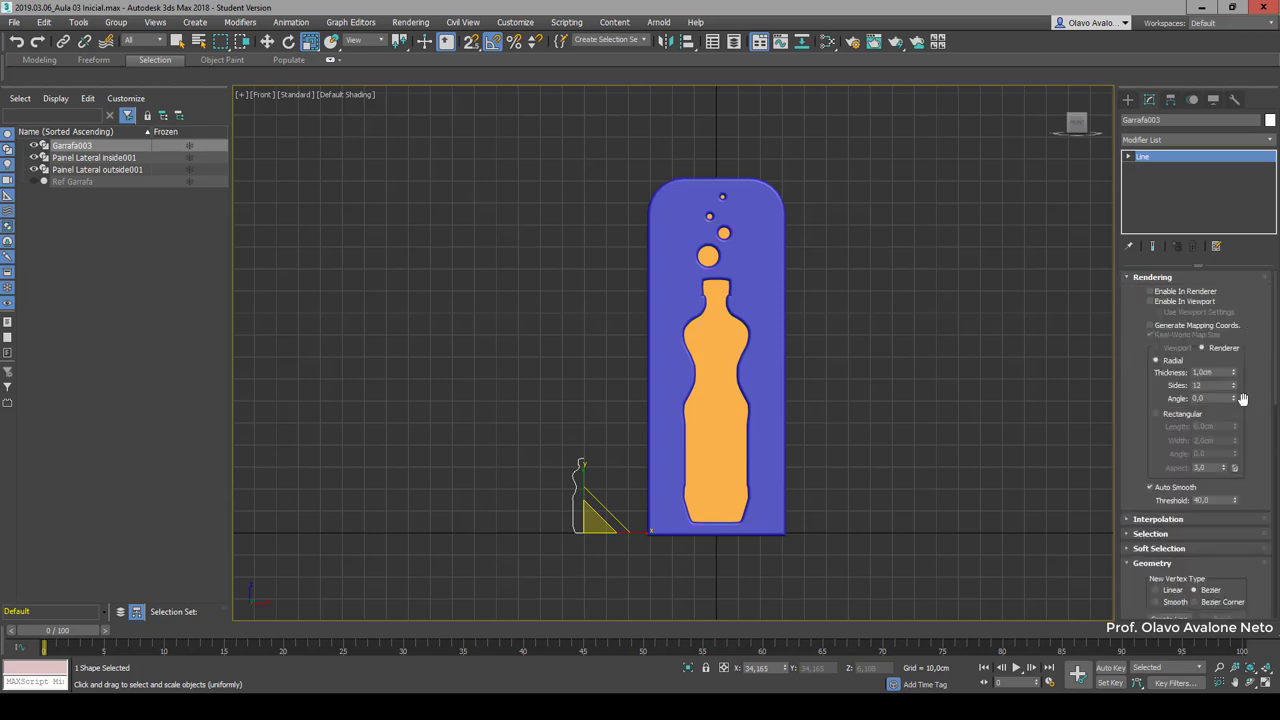
{"action": "scroll", "coordinate": [1137, 398], "scroll_direction": "down", "scroll_amount": 2}
{"action": "scroll", "coordinate": [1137, 398], "scroll_direction": "down", "scroll_amount": 1}
{"action": "scroll", "coordinate": [1137, 398], "scroll_direction": "down", "scroll_amount": 2}
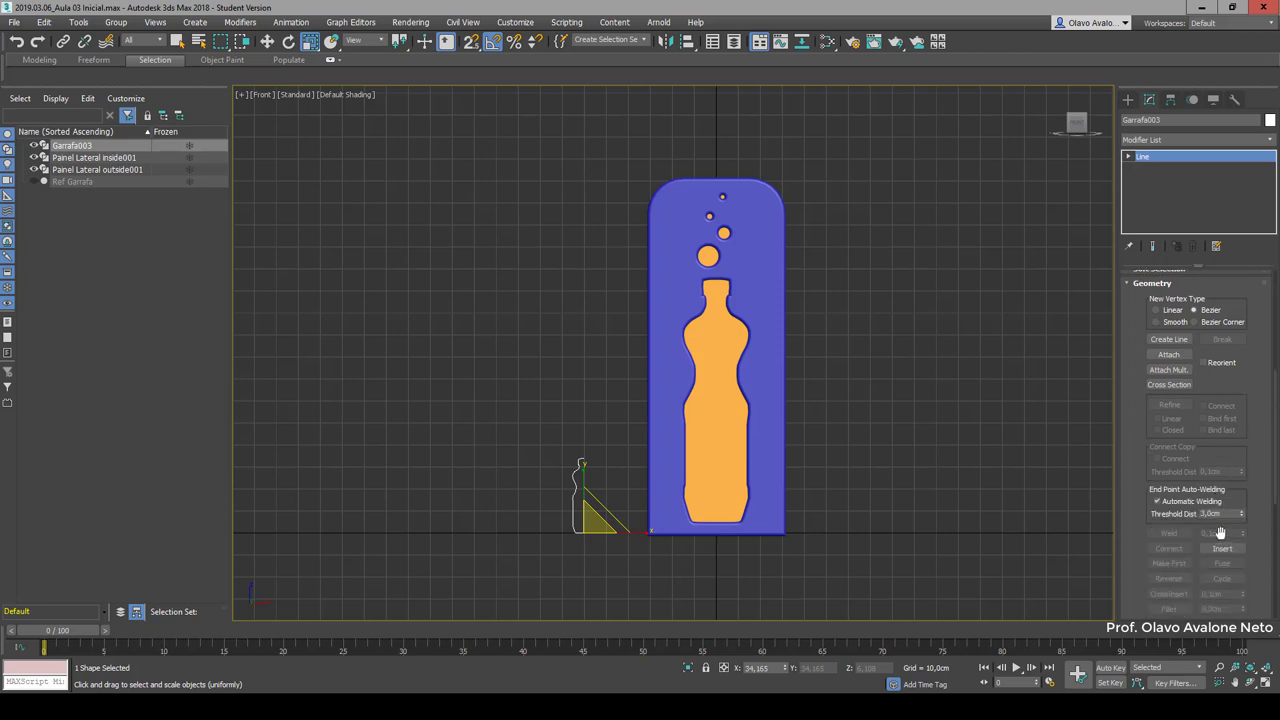
{"action": "left_click", "coordinate": [1128, 157]}
{"action": "left_click", "coordinate": [1160, 190]}
{"action": "left_click", "coordinate": [1143, 157]}
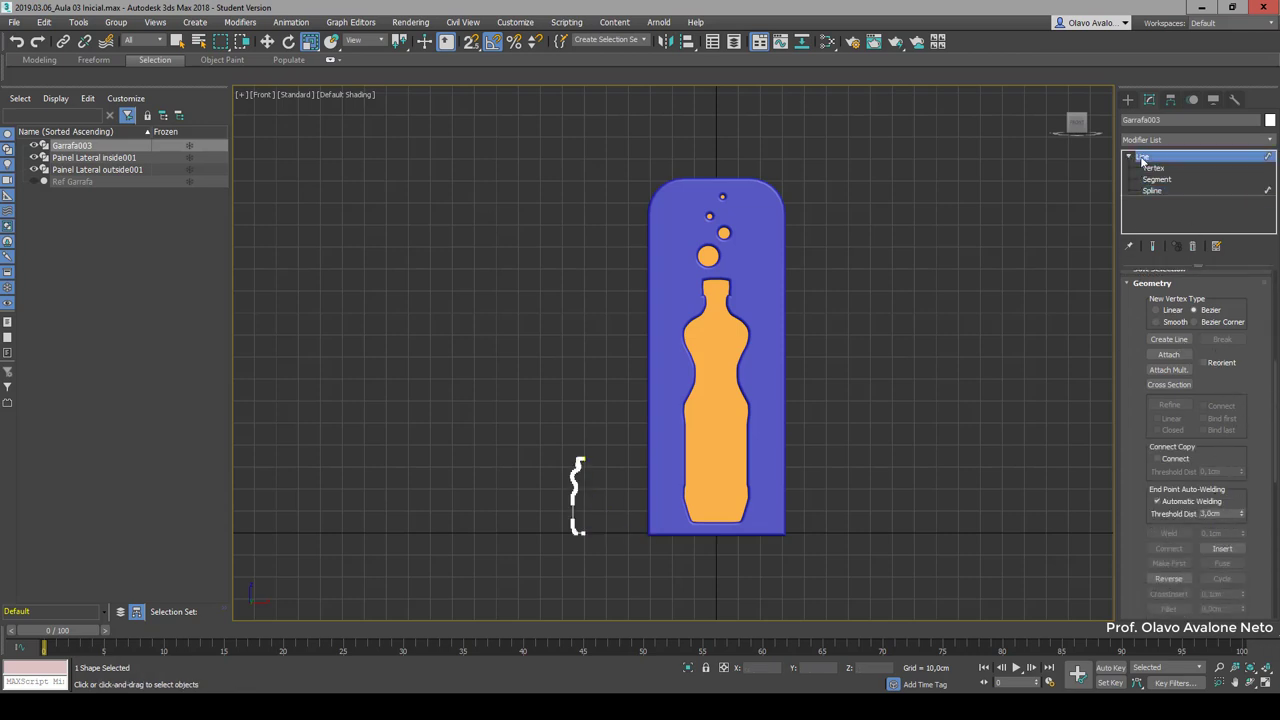
{"action": "scroll", "coordinate": [582, 546], "scroll_direction": "up", "scroll_amount": 4}
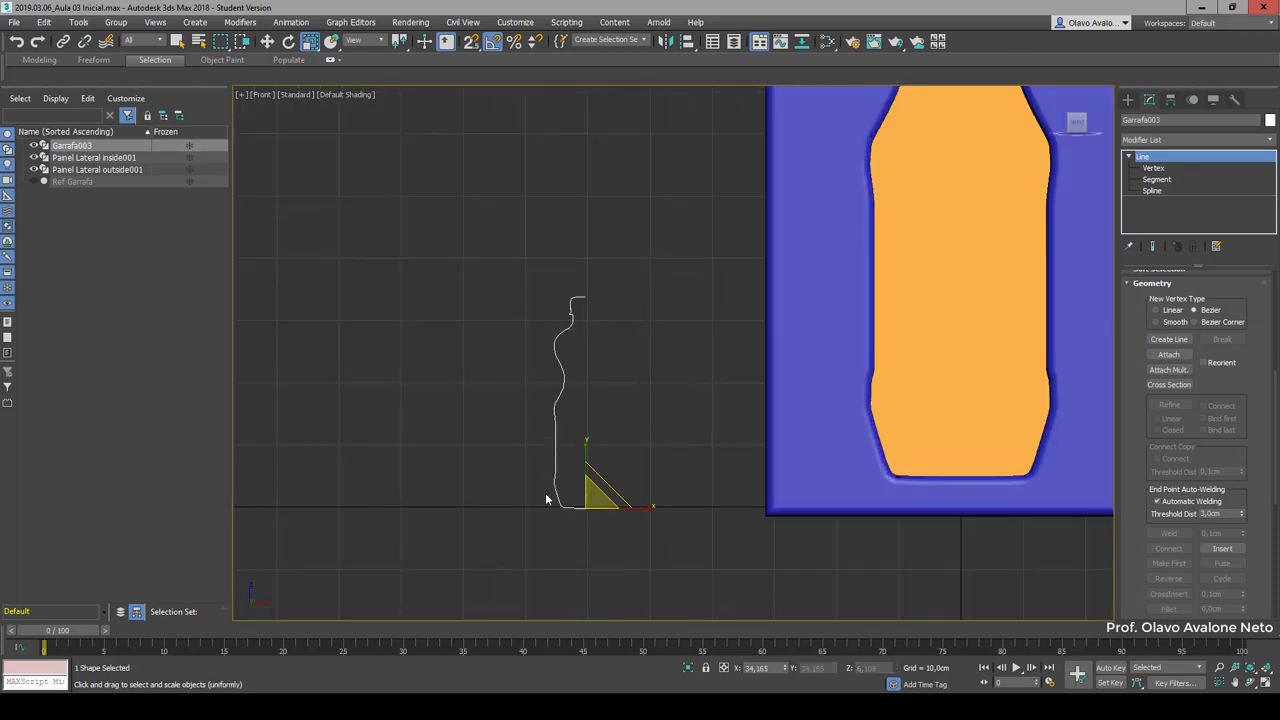
Step: Stretch the bottle outline non-uniformly to about 105% so it stands slightly taller
{"action": "left_click", "coordinate": [262, 96]}
{"action": "left_click_drag", "start_coordinate": [592, 488], "coordinate": [591, 486]}
Step: Move the bottle outline left and set its X and Y positions to 0
{"action": "left_click", "coordinate": [267, 41]}
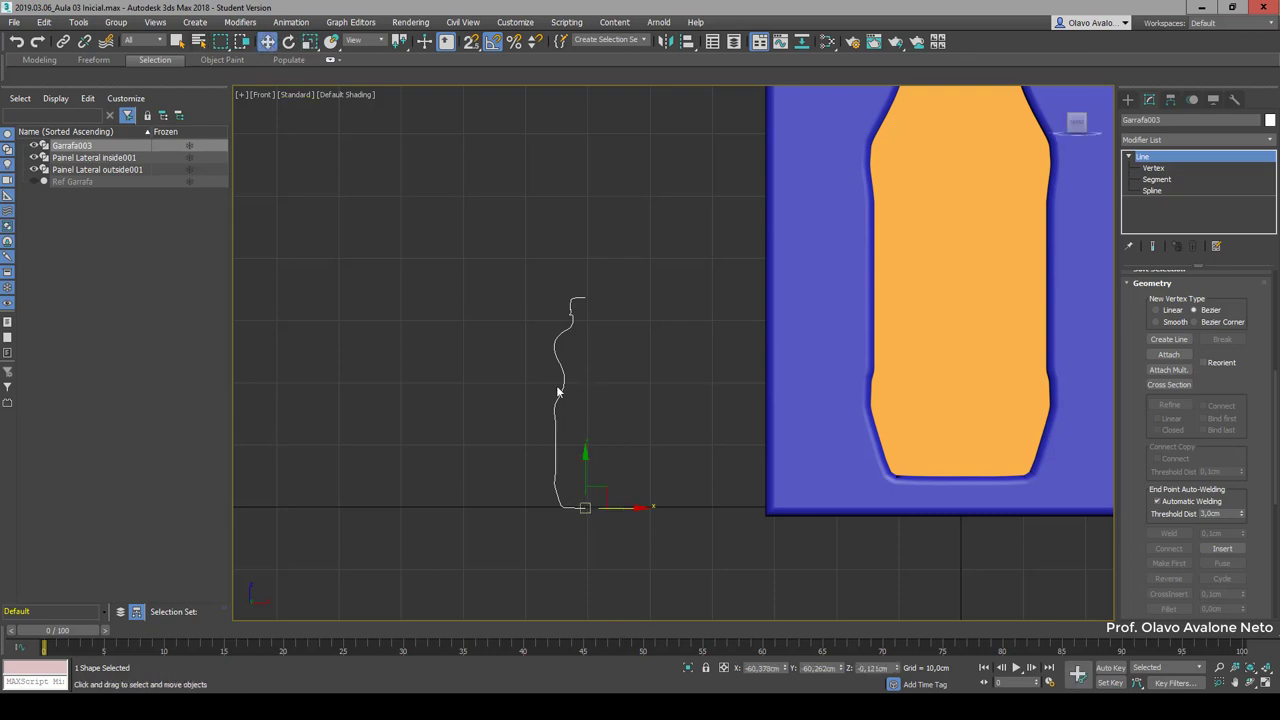
{"action": "scroll", "coordinate": [564, 510], "scroll_direction": "up", "scroll_amount": 5}
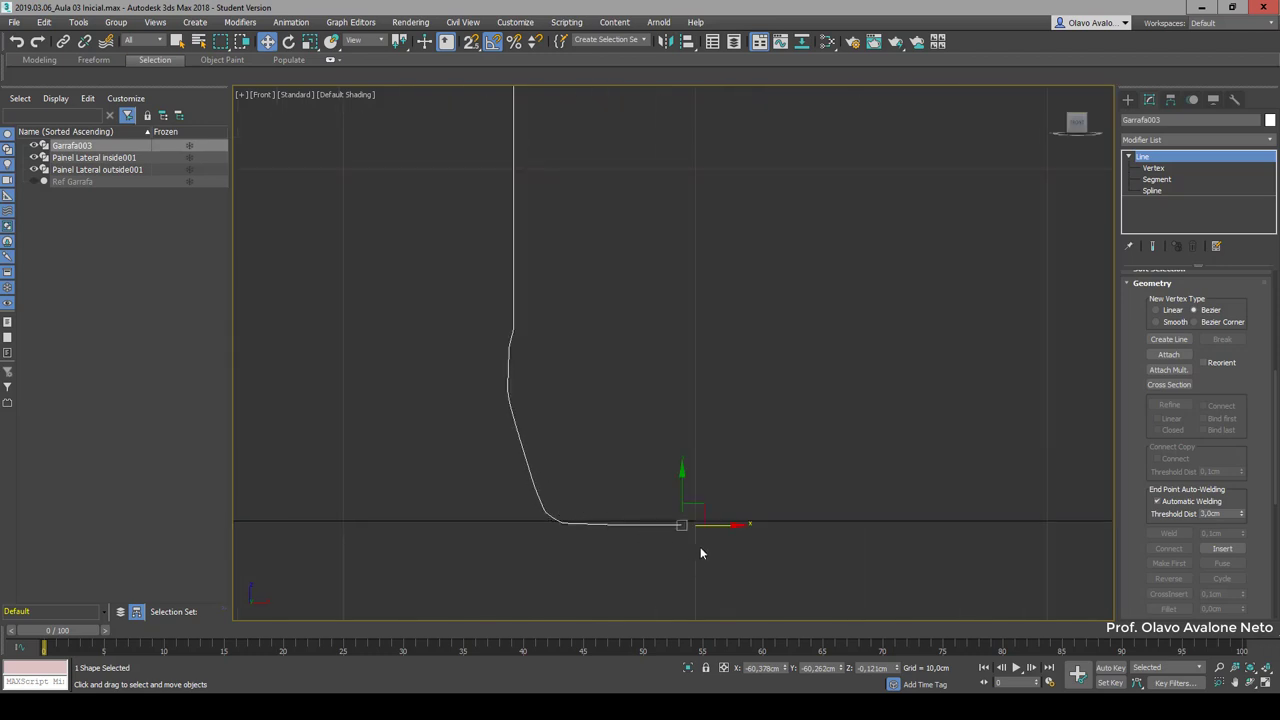
{"action": "left_click_drag", "start_coordinate": [720, 527], "coordinate": [689, 521]}
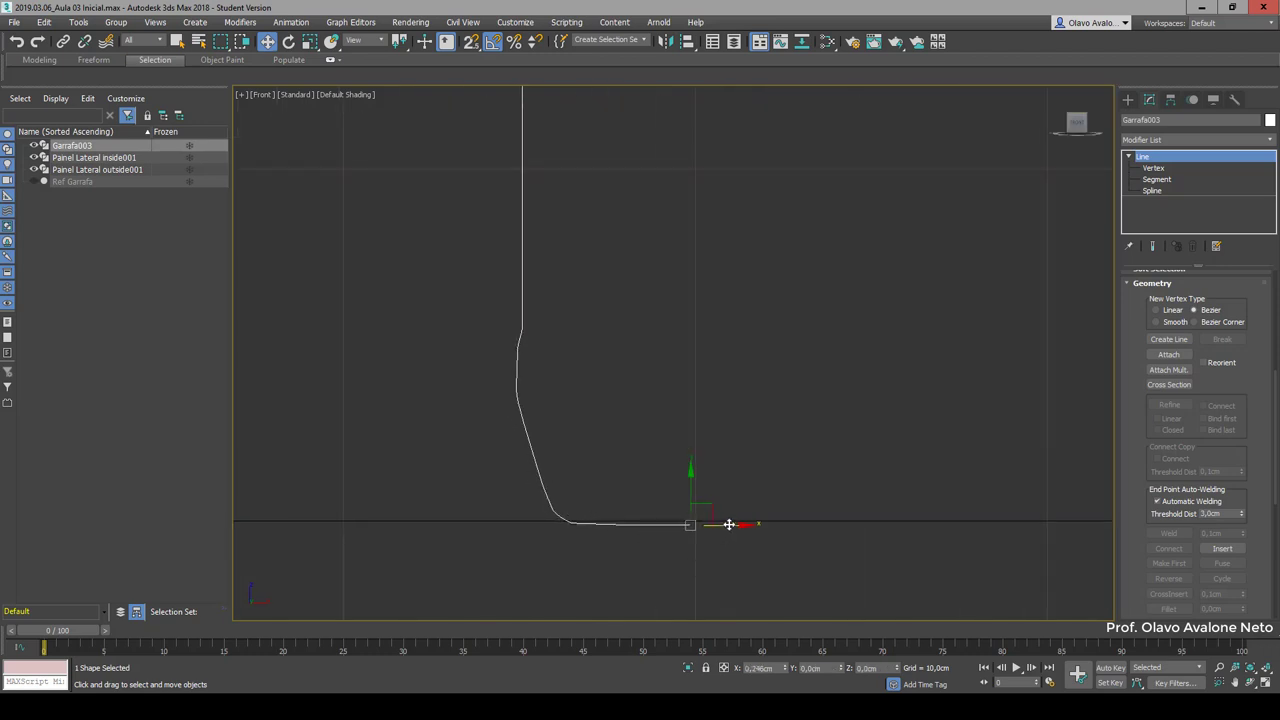
{"action": "double_click", "coordinate": [762, 668]}
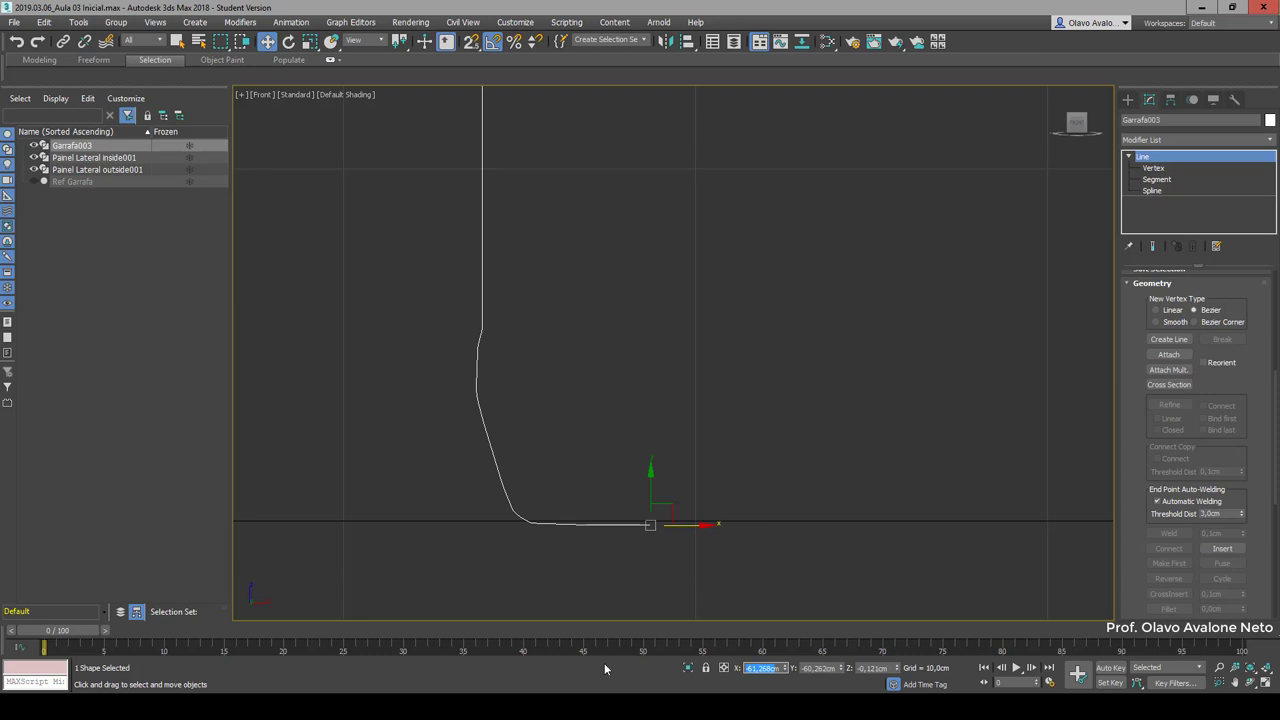
{"action": "key", "text": "BackSpace"}
{"action": "type", "text": "0"}
{"action": "key", "text": "Return"}
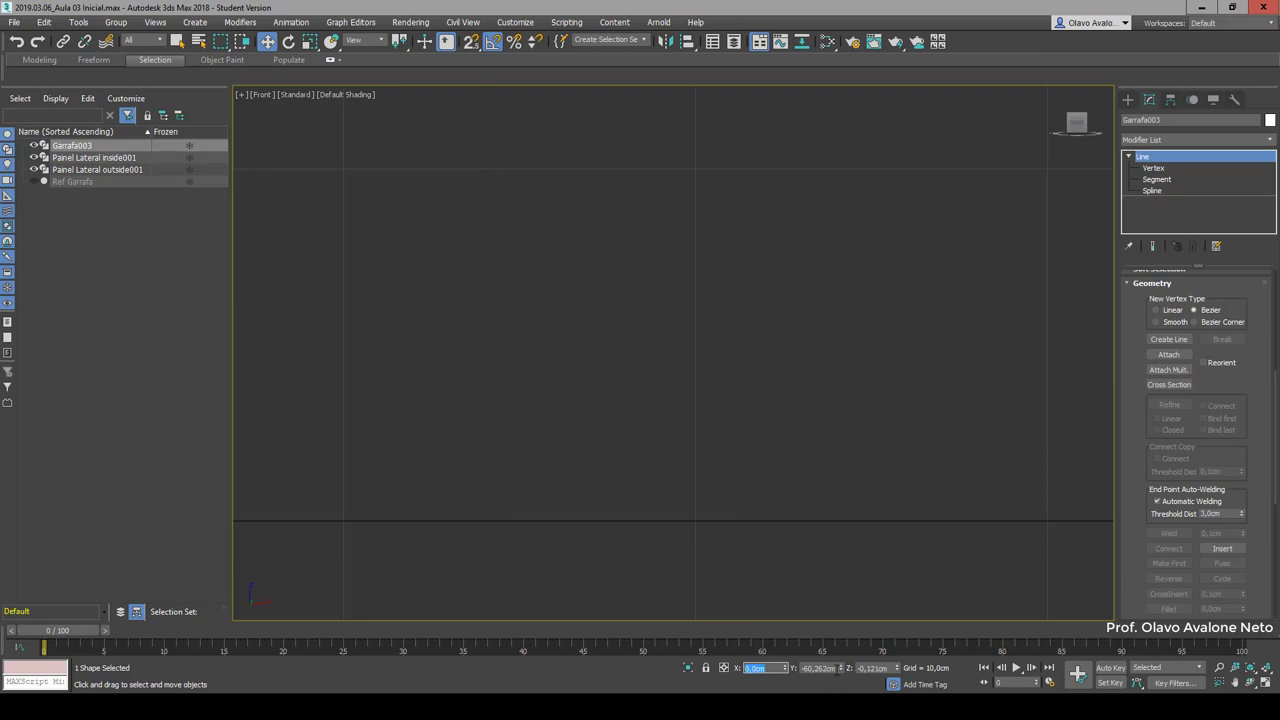
{"action": "key", "text": "Tab"}
{"action": "type", "text": "0"}
{"action": "key", "text": "Return"}
Step: Frame the outline, deselect it, and switch the front view to wireframe
{"action": "key", "text": "z"}
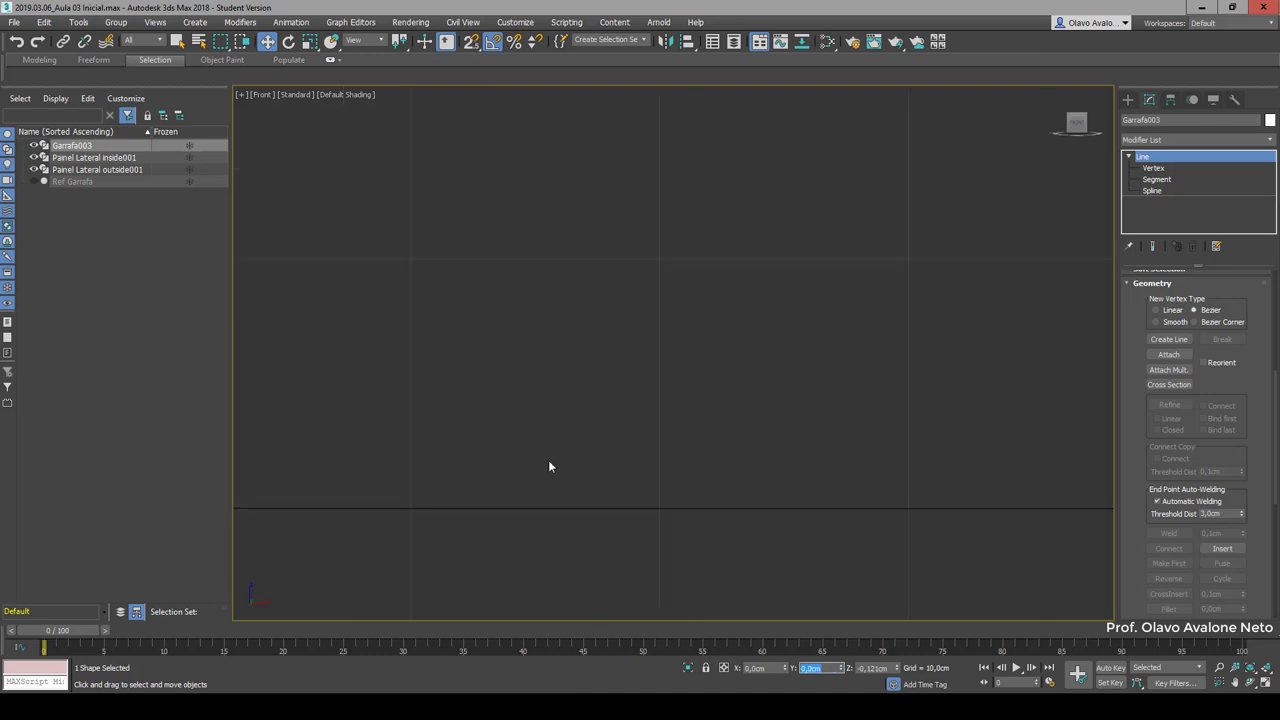
{"action": "scroll", "coordinate": [700, 457], "scroll_direction": "up", "scroll_amount": 8}
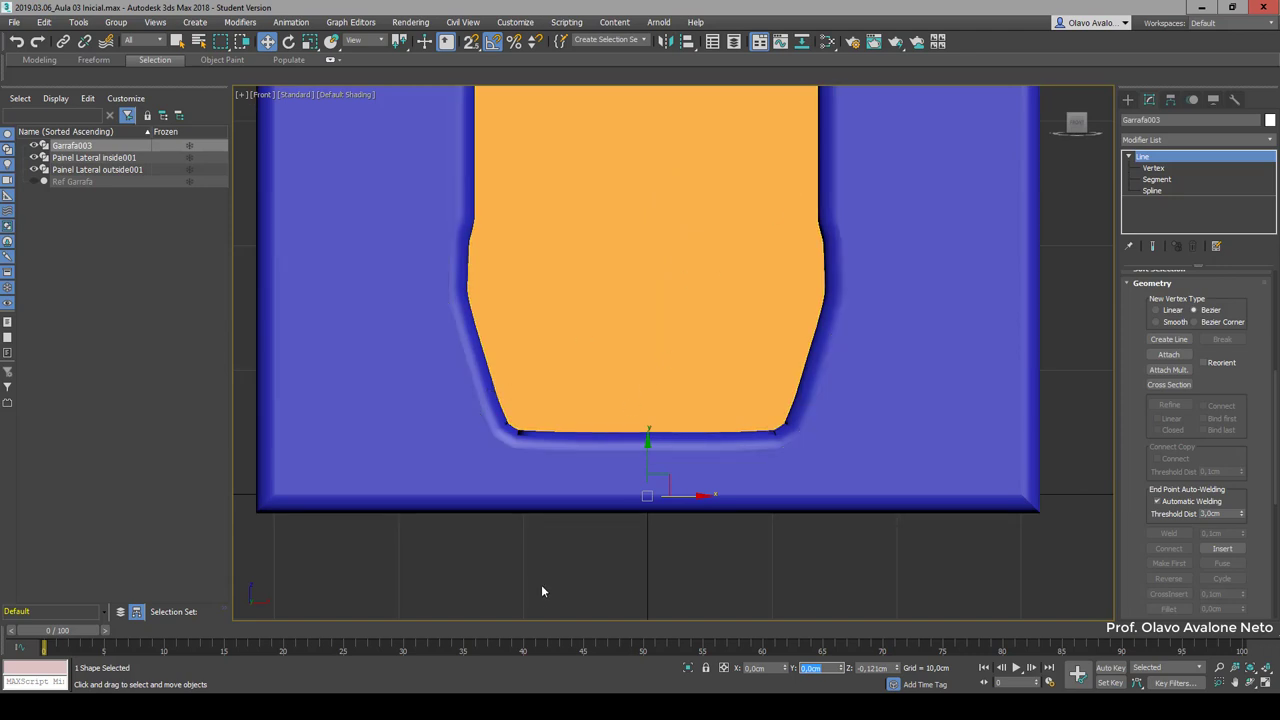
{"action": "left_click", "coordinate": [564, 559]}
{"action": "key", "text": "F3"}
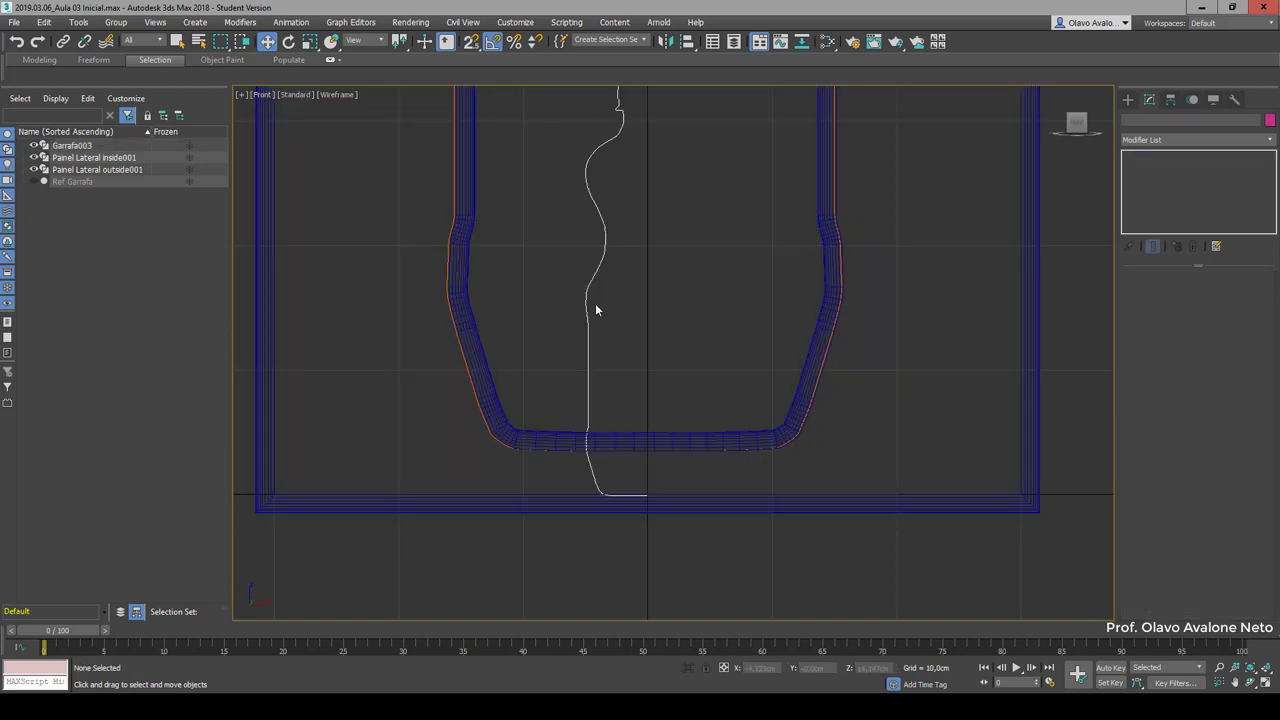
{"action": "scroll", "coordinate": [595, 310], "scroll_direction": "down", "scroll_amount": 2}
{"action": "scroll", "coordinate": [640, 420], "scroll_direction": "down", "scroll_amount": 6}
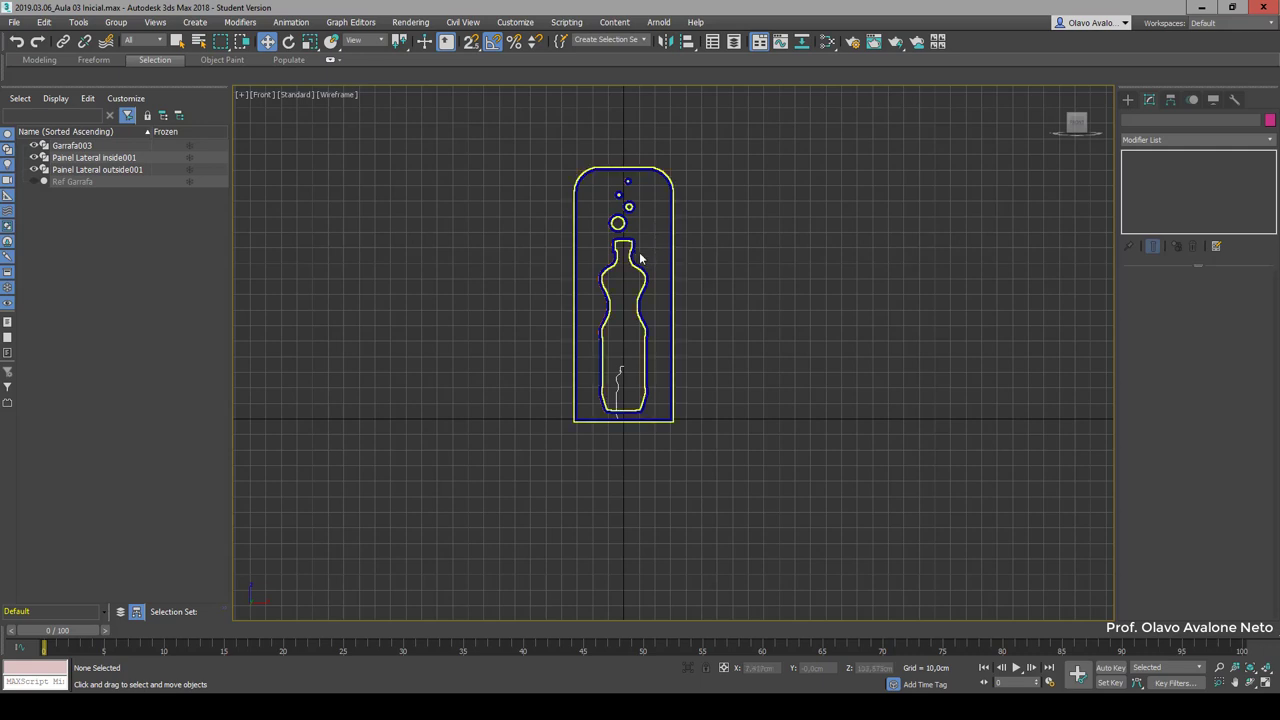
{"action": "mouse_move", "coordinate": [640, 257]}
{"action": "left_mouse_down"}
{"action": "mouse_move", "coordinate": [686, 264]}
{"action": "mouse_move", "coordinate": [598, 308]}
{"action": "left_mouse_up"}
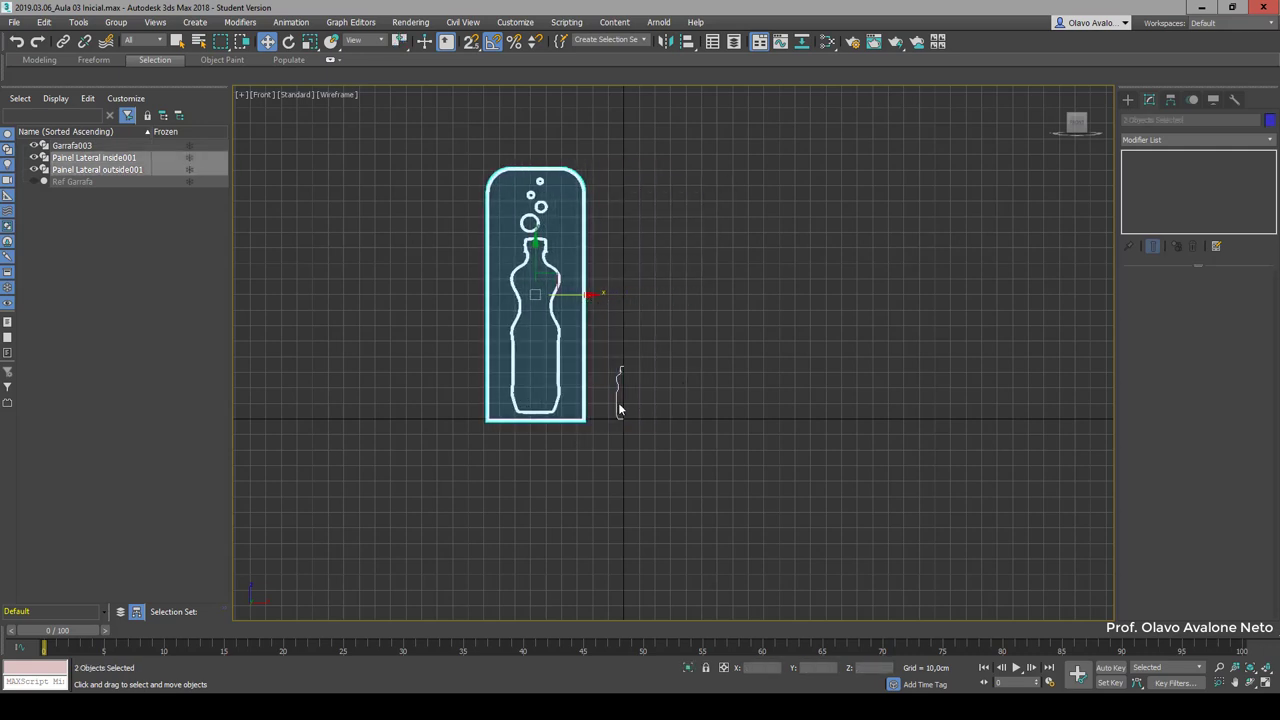
{"action": "scroll", "coordinate": [618, 405], "scroll_direction": "up", "scroll_amount": 5}
{"action": "scroll", "coordinate": [664, 446], "scroll_direction": "up", "scroll_amount": 2}
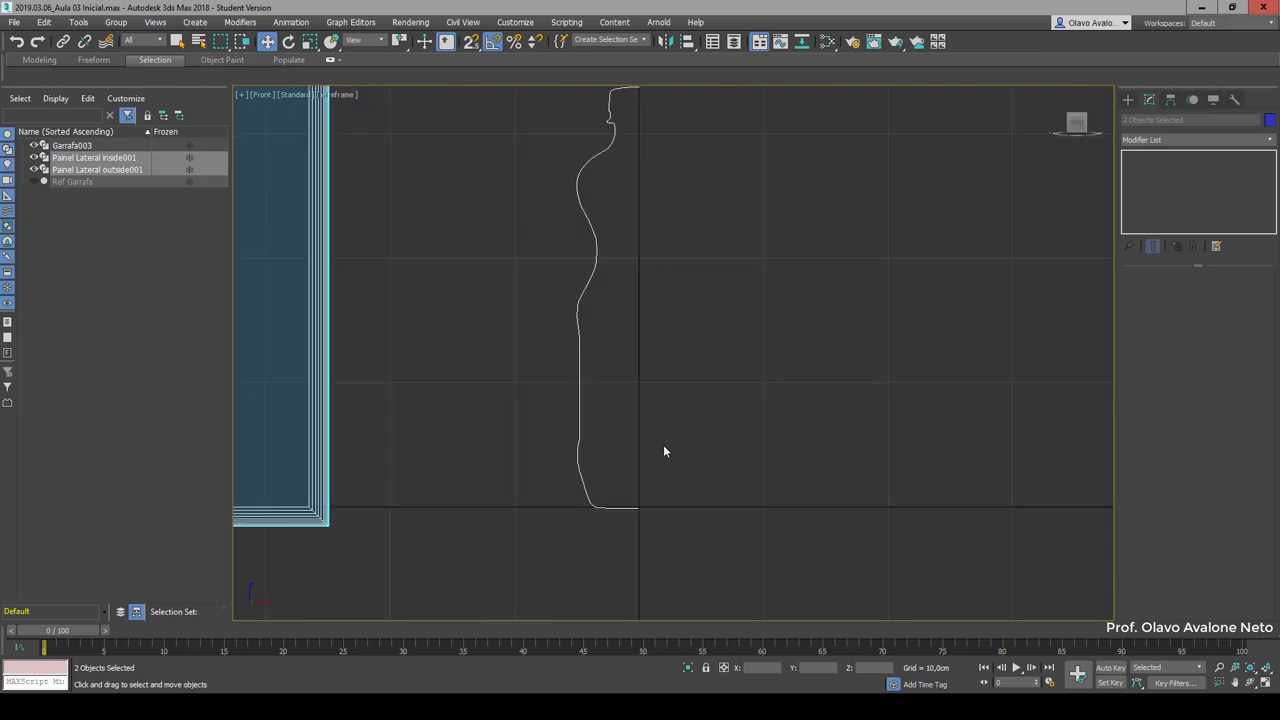
{"action": "left_click", "coordinate": [578, 392]}
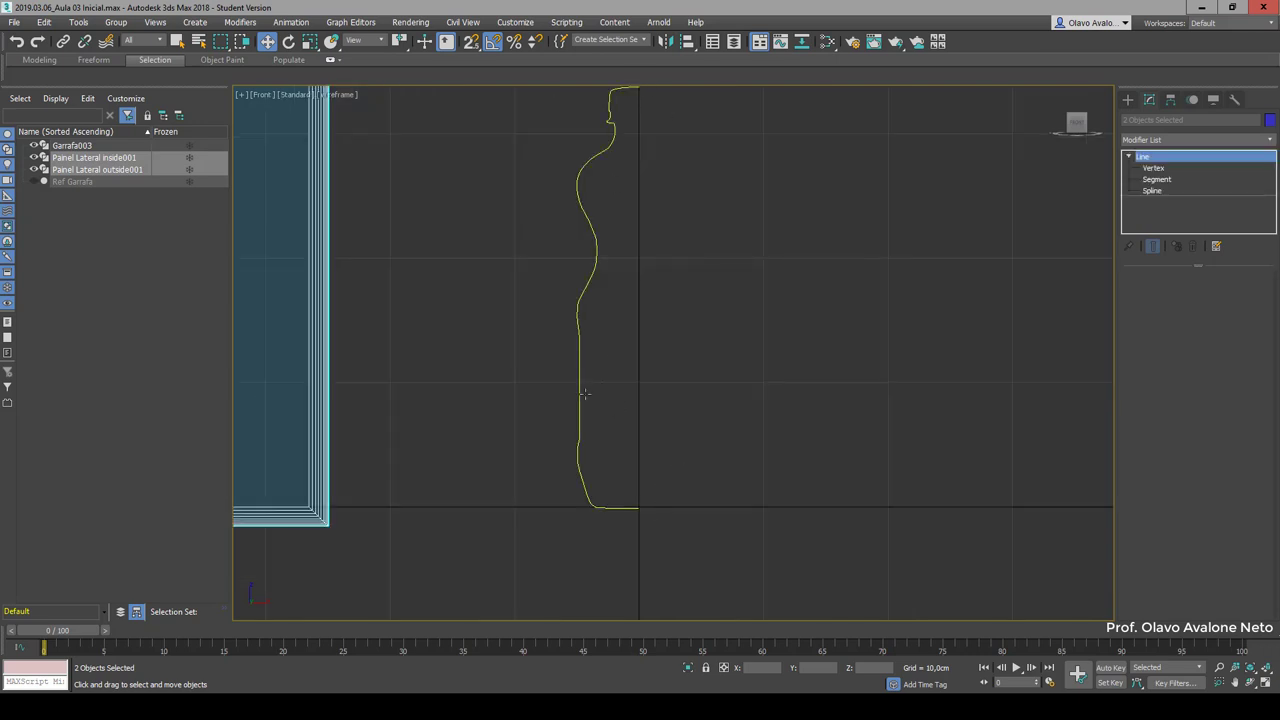
{"action": "scroll", "coordinate": [600, 430], "scroll_direction": "down", "scroll_amount": 2}
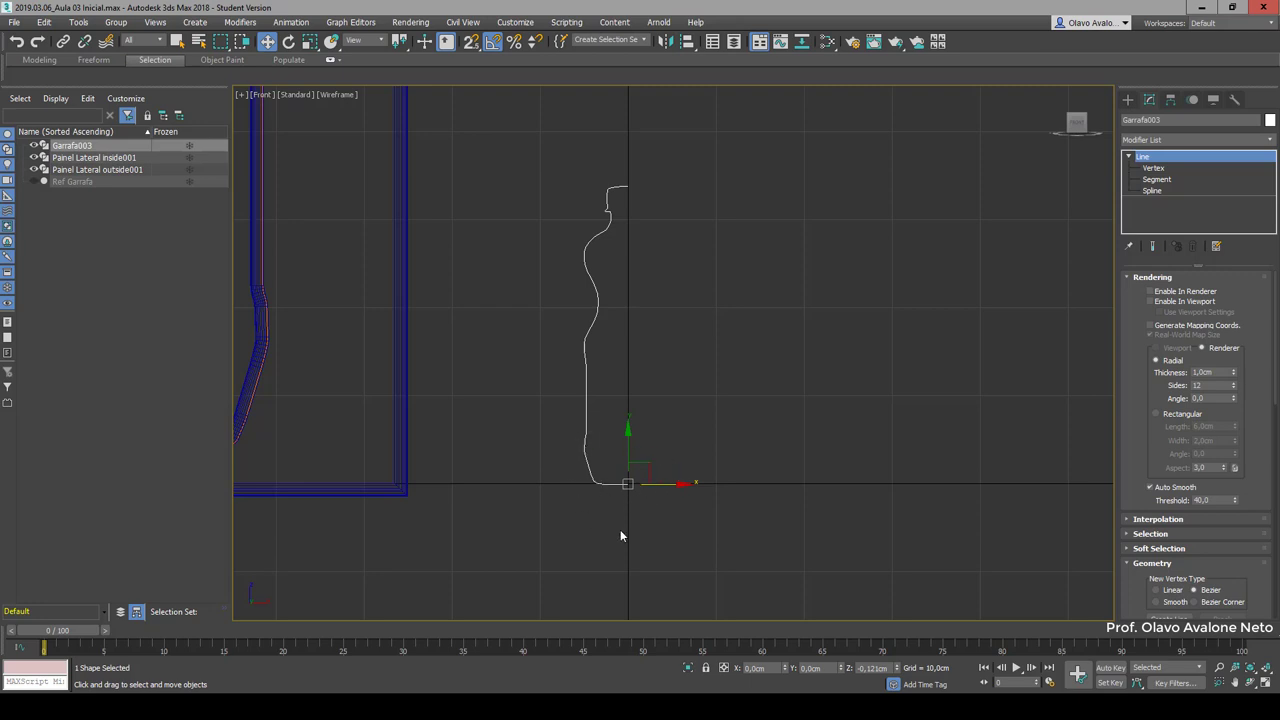
{"action": "scroll", "coordinate": [632, 505], "scroll_direction": "up", "scroll_amount": 1}
{"action": "scroll", "coordinate": [624, 440], "scroll_direction": "up", "scroll_amount": 3}
{"action": "scroll", "coordinate": [612, 370], "scroll_direction": "up", "scroll_amount": 2}
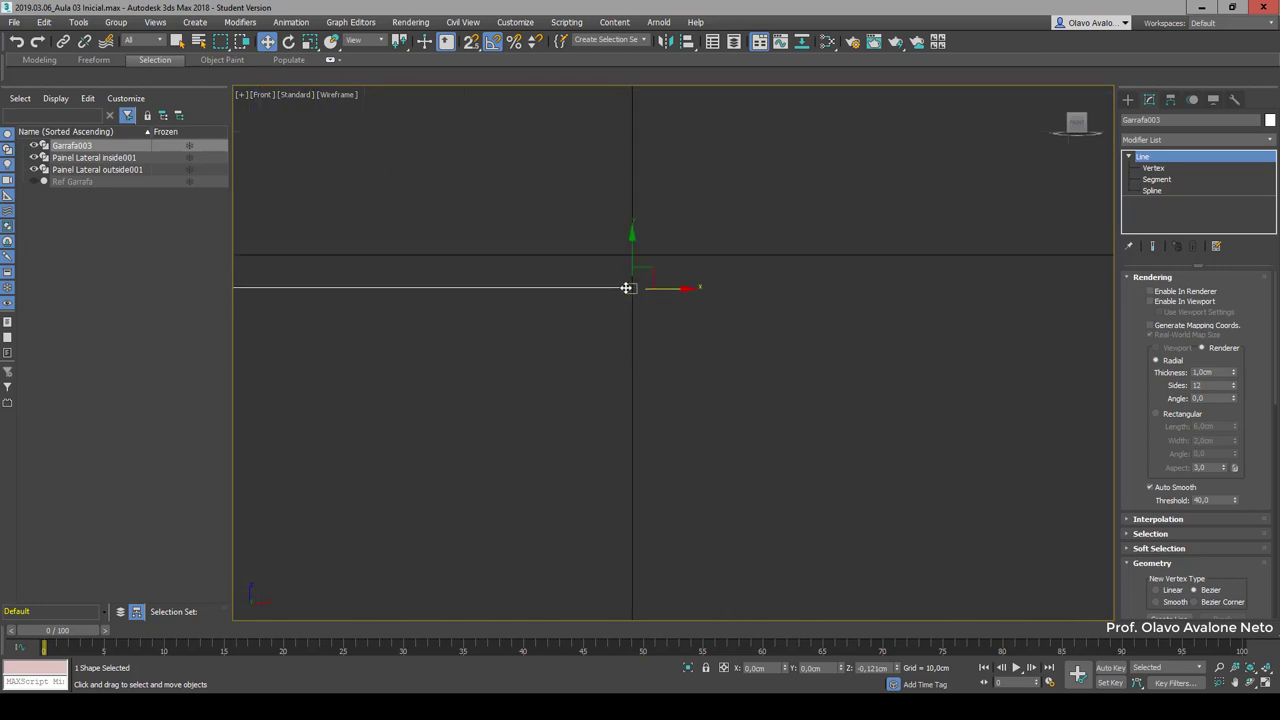
{"action": "scroll", "coordinate": [565, 440], "scroll_direction": "down", "scroll_amount": 3}
{"action": "scroll", "coordinate": [570, 460], "scroll_direction": "down", "scroll_amount": 3}
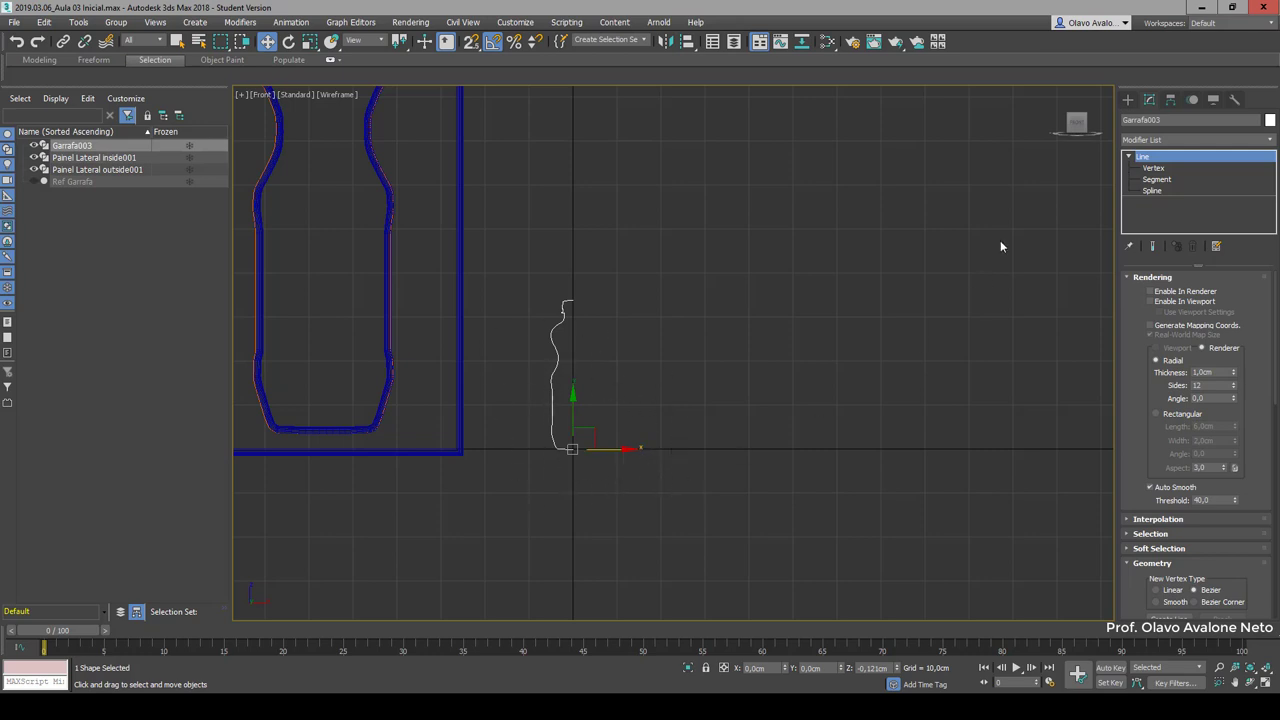
Step: Enable Affect Pivot Only, drag the pivot to the curve's bottom end, then center it on the object
{"action": "left_click", "coordinate": [1171, 101]}
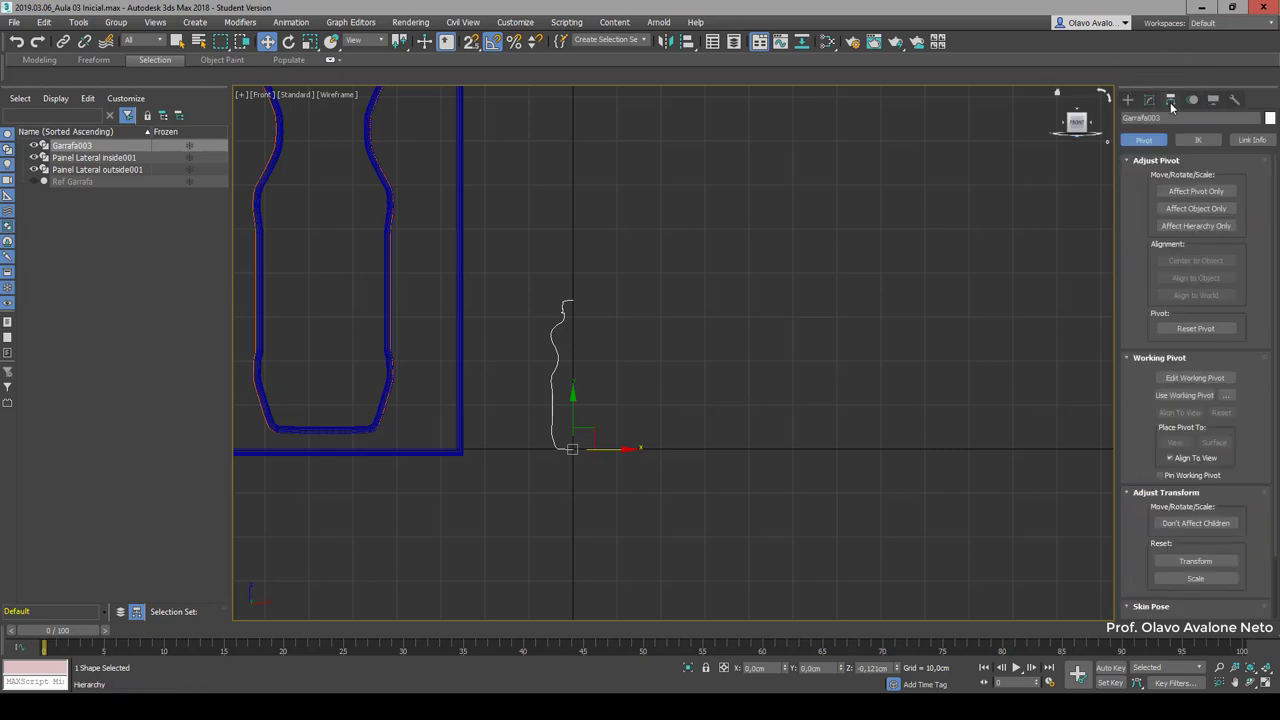
{"action": "left_click", "coordinate": [1177, 194]}
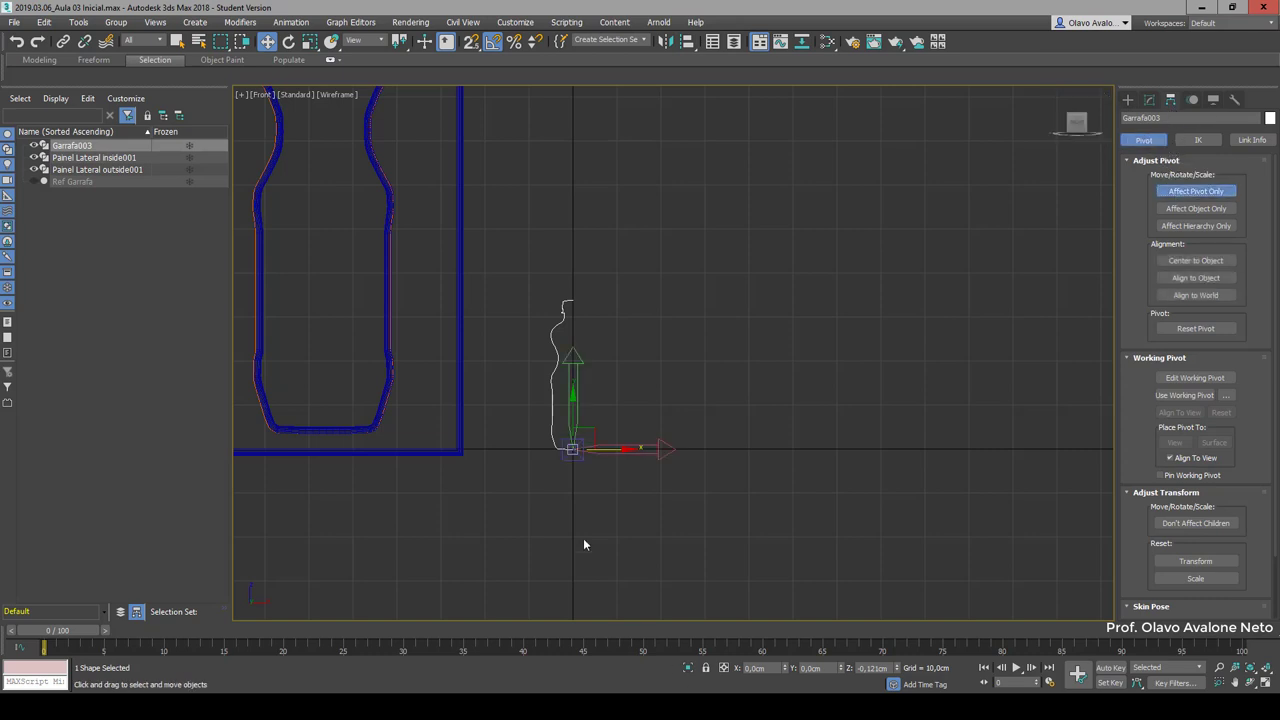
{"action": "scroll", "coordinate": [585, 544], "scroll_direction": "up", "scroll_amount": 2}
{"action": "scroll", "coordinate": [563, 324], "scroll_direction": "up", "scroll_amount": 4}
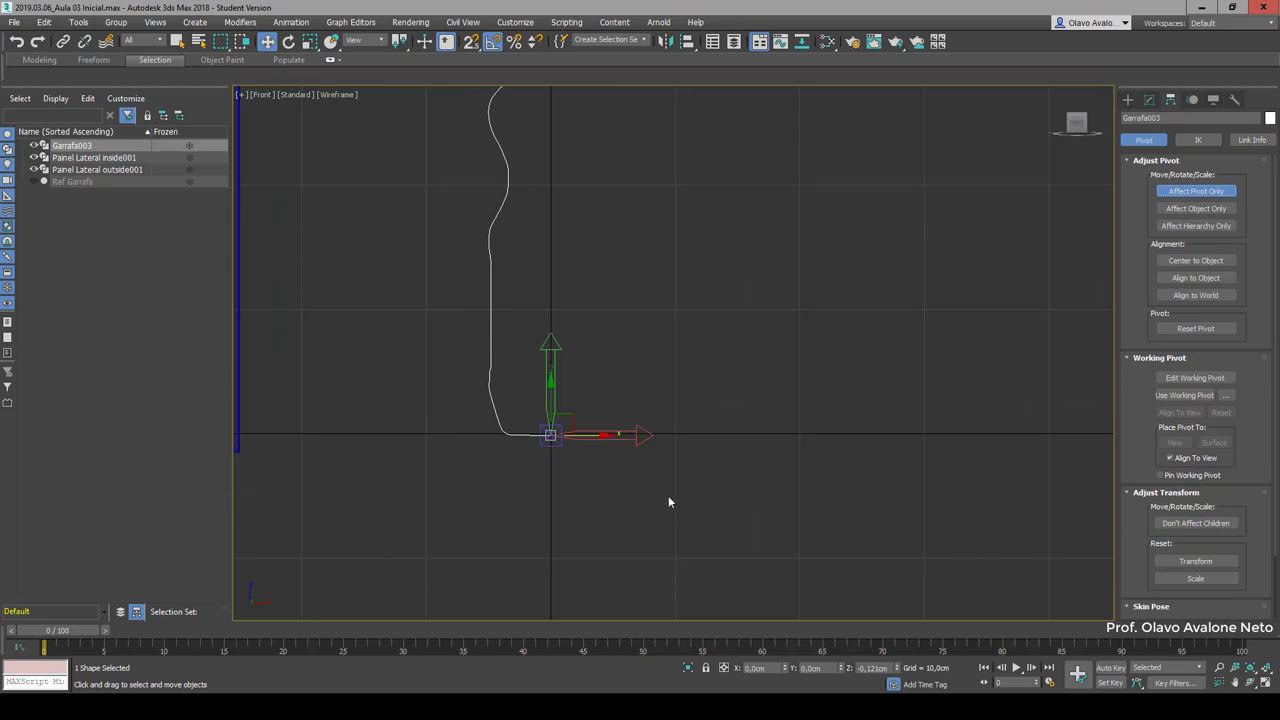
{"action": "mouse_move", "coordinate": [447, 396]}
{"action": "left_mouse_down"}
{"action": "mouse_move", "coordinate": [531, 174]}
{"action": "mouse_move", "coordinate": [700, 423]}
{"action": "mouse_move", "coordinate": [491, 323]}
{"action": "mouse_move", "coordinate": [543, 427]}
{"action": "mouse_move", "coordinate": [617, 235]}
{"action": "mouse_move", "coordinate": [537, 351]}
{"action": "mouse_move", "coordinate": [540, 450]}
{"action": "mouse_move", "coordinate": [568, 447]}
{"action": "mouse_move", "coordinate": [557, 463]}
{"action": "left_mouse_up"}
{"action": "scroll", "coordinate": [609, 578], "scroll_direction": "down", "scroll_amount": 2}
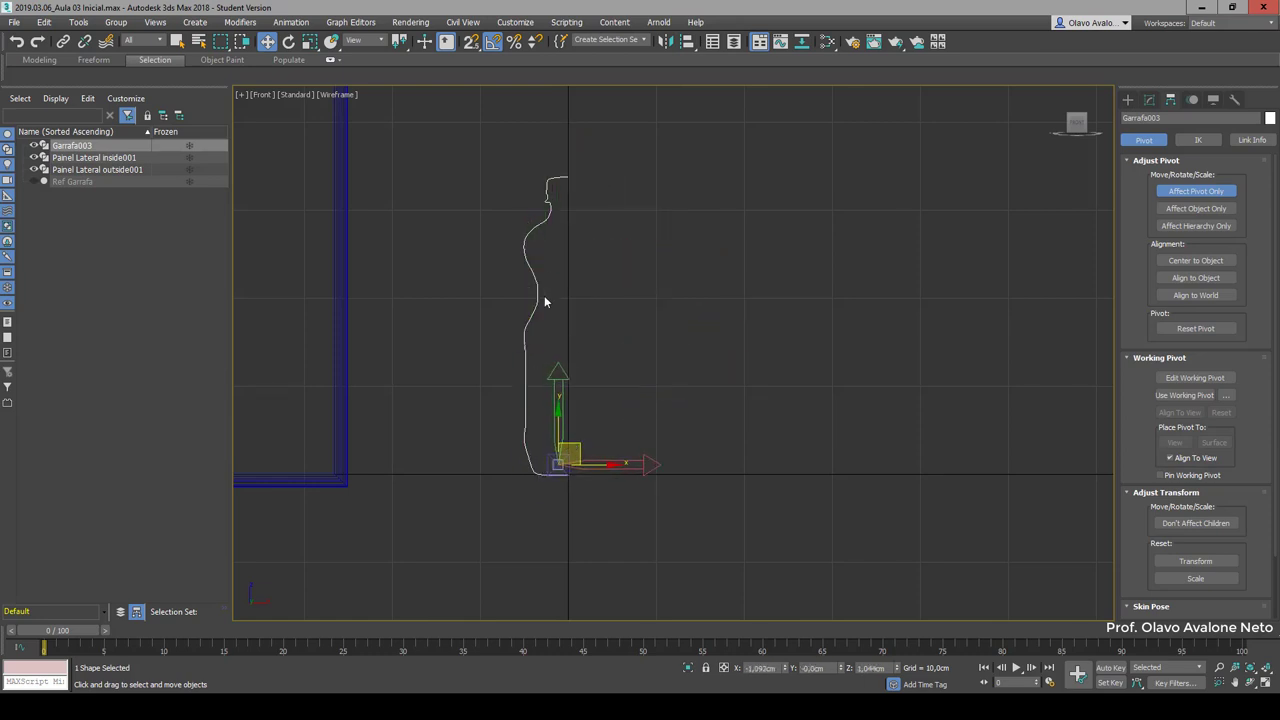
{"action": "left_click", "coordinate": [1207, 266]}
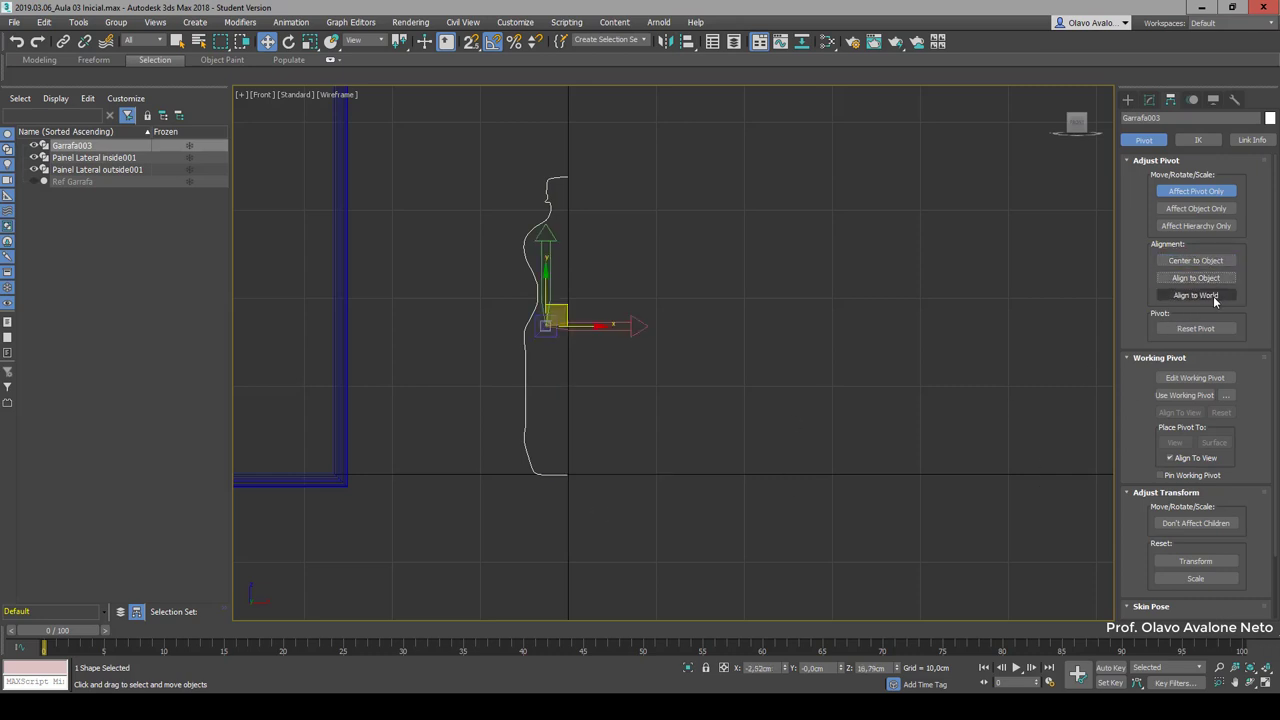
Step: Reselect Garrafa003 with Affect Pivot Only on and move the pivot down onto the base line
{"action": "left_click", "coordinate": [878, 356]}
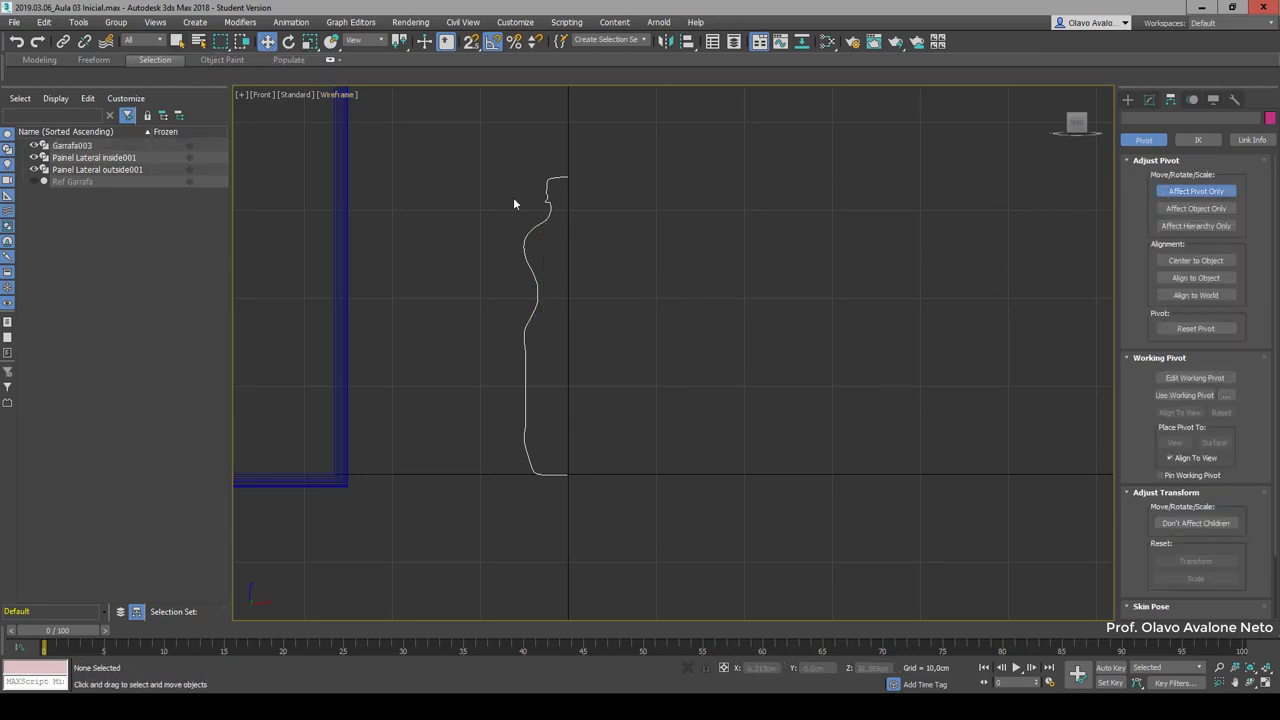
{"action": "left_click", "coordinate": [537, 223]}
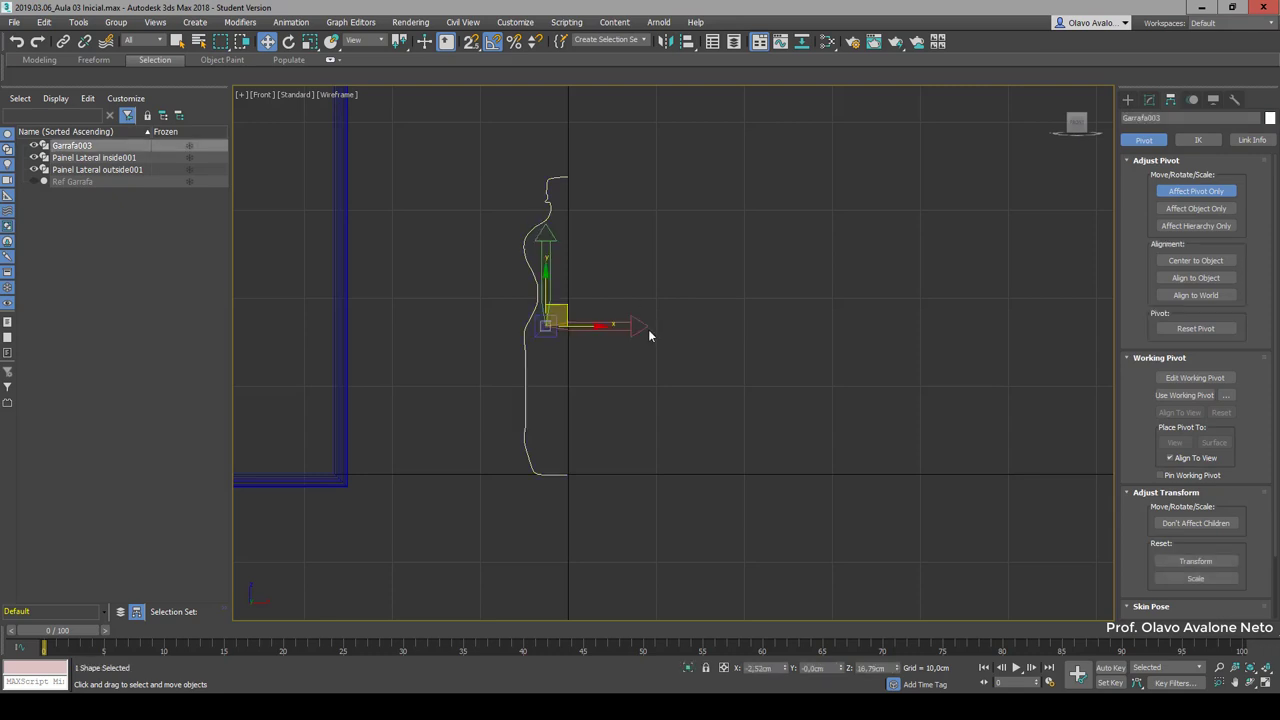
{"action": "left_click", "coordinate": [1220, 199]}
{"action": "mouse_move", "coordinate": [560, 310]}
{"action": "left_mouse_down"}
{"action": "mouse_move", "coordinate": [581, 400]}
{"action": "mouse_move", "coordinate": [558, 498]}
{"action": "left_mouse_up"}
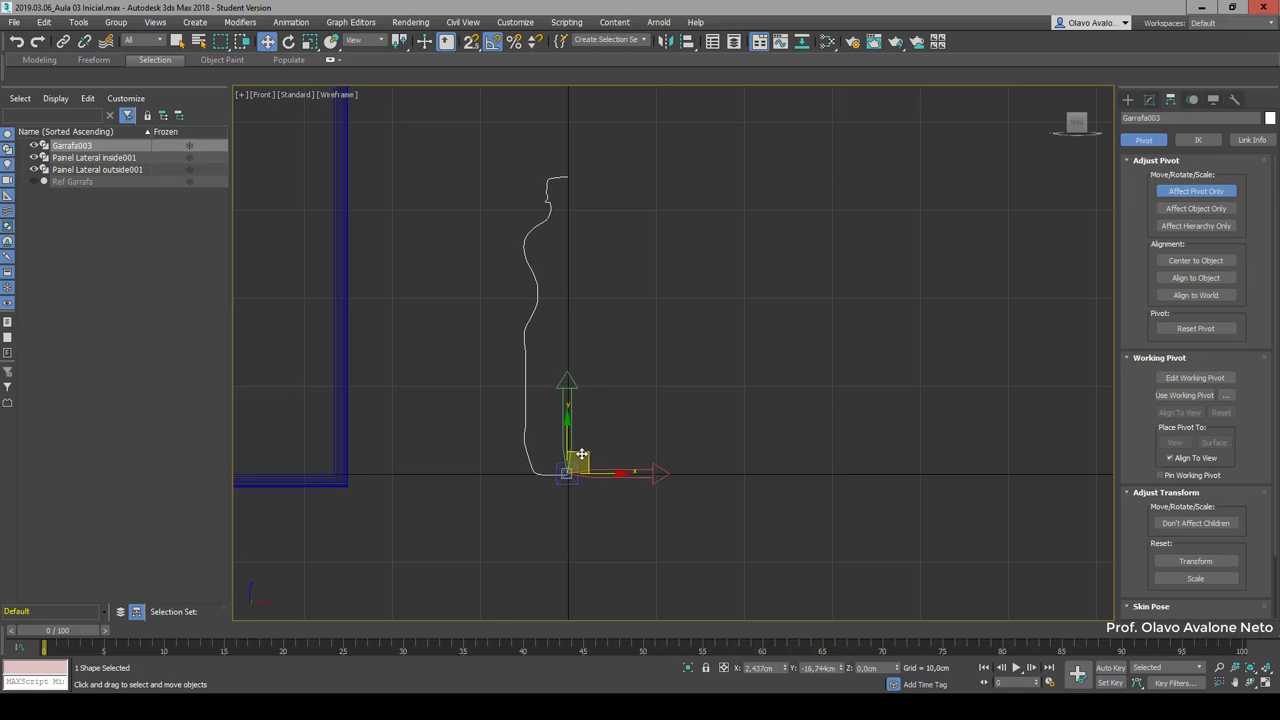
{"action": "scroll", "coordinate": [536, 445], "scroll_direction": "up", "scroll_amount": 5}
{"action": "middle_click_drag", "start_coordinate": [515, 482], "coordinate": [657, 249]}
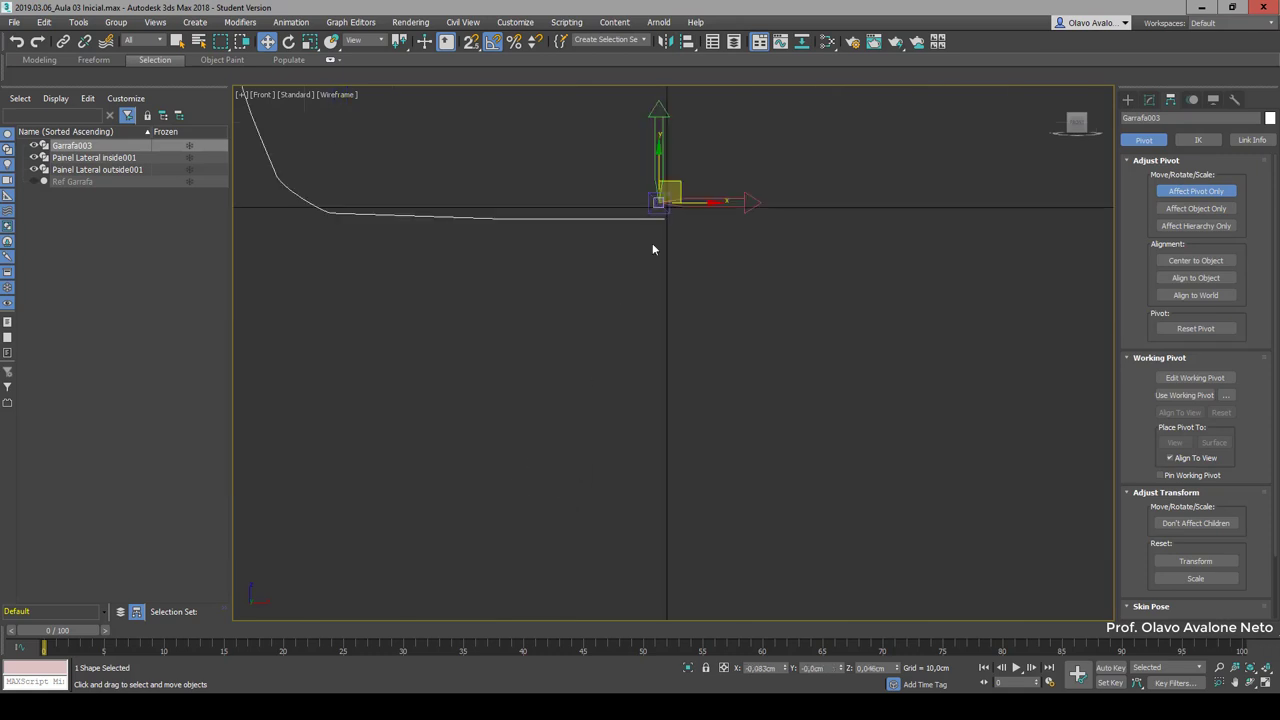
{"action": "scroll", "coordinate": [661, 218], "scroll_direction": "up", "scroll_amount": 2}
{"action": "scroll", "coordinate": [661, 218], "scroll_direction": "up", "scroll_amount": 2}
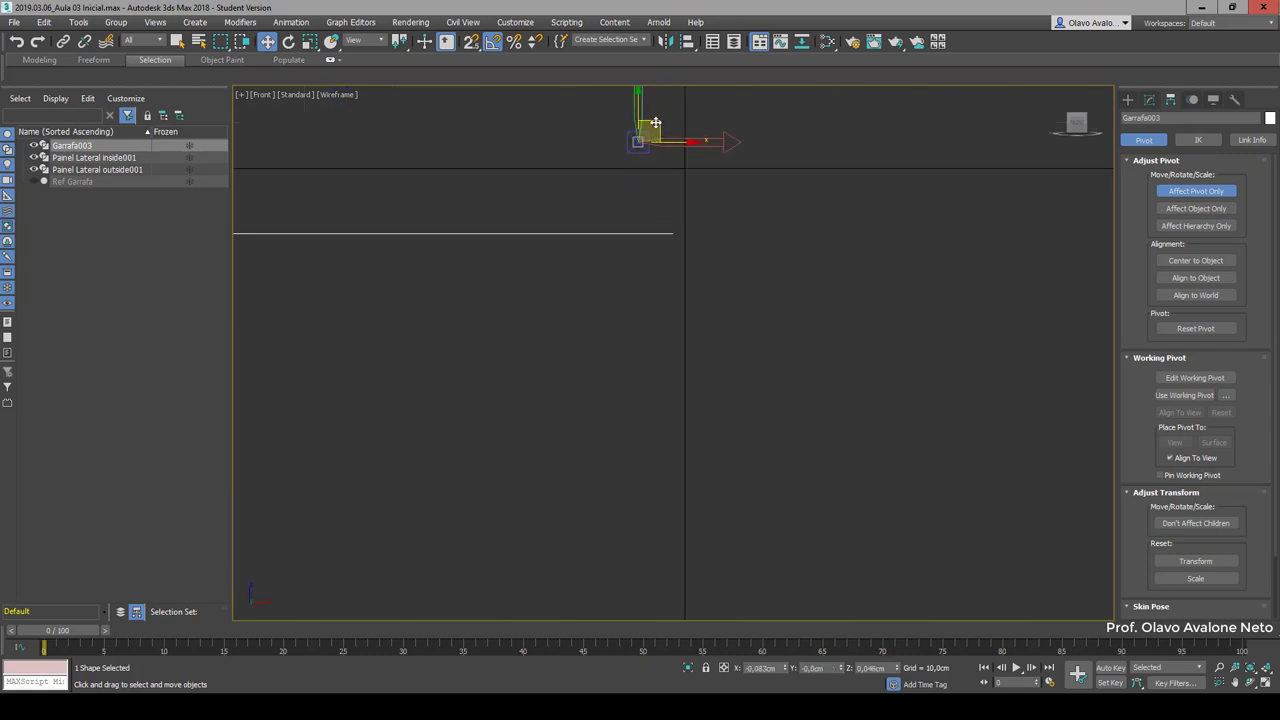
{"action": "mouse_move", "coordinate": [656, 120]}
{"action": "left_mouse_down"}
{"action": "mouse_move", "coordinate": [700, 213]}
{"action": "mouse_move", "coordinate": [689, 214]}
{"action": "left_mouse_up"}
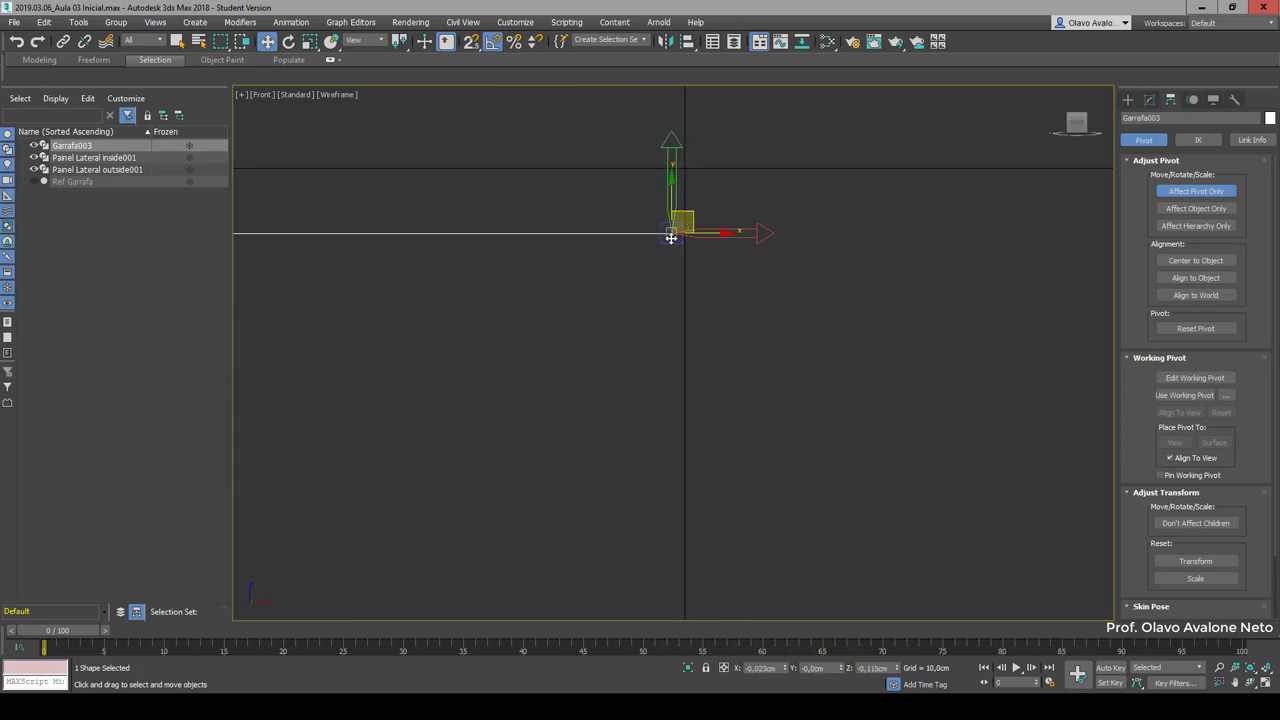
Step: Snap the pivot onto the base line's end, then turn Affect Pivot Only off
{"action": "scroll", "coordinate": [673, 243], "scroll_direction": "up", "scroll_amount": 5}
{"action": "scroll", "coordinate": [673, 243], "scroll_direction": "up", "scroll_amount": 3}
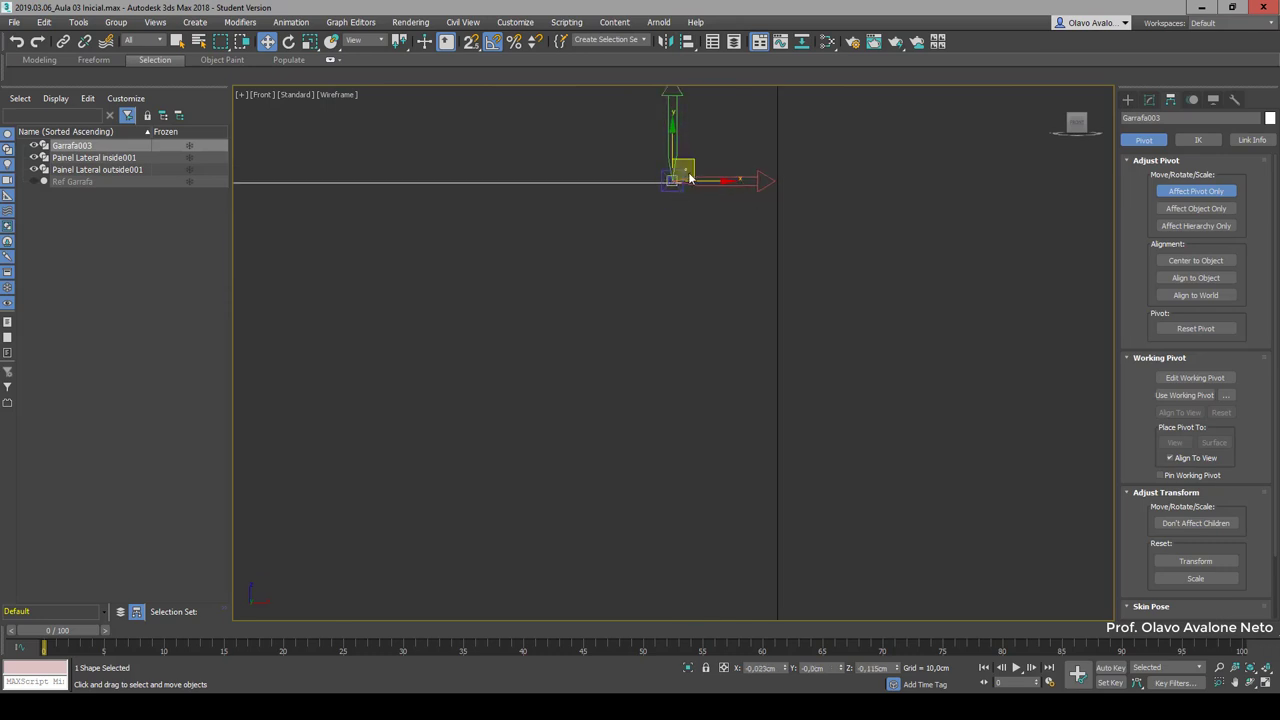
{"action": "left_click", "coordinate": [683, 188]}
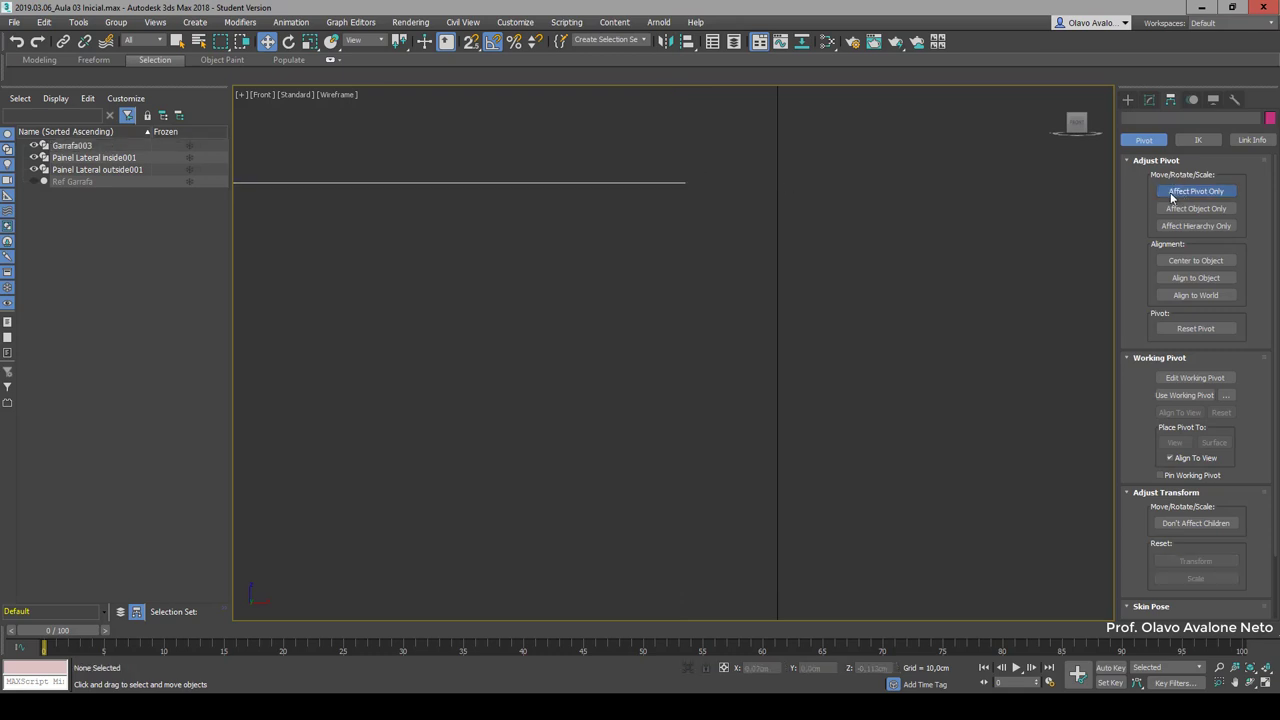
{"action": "left_click", "coordinate": [362, 182]}
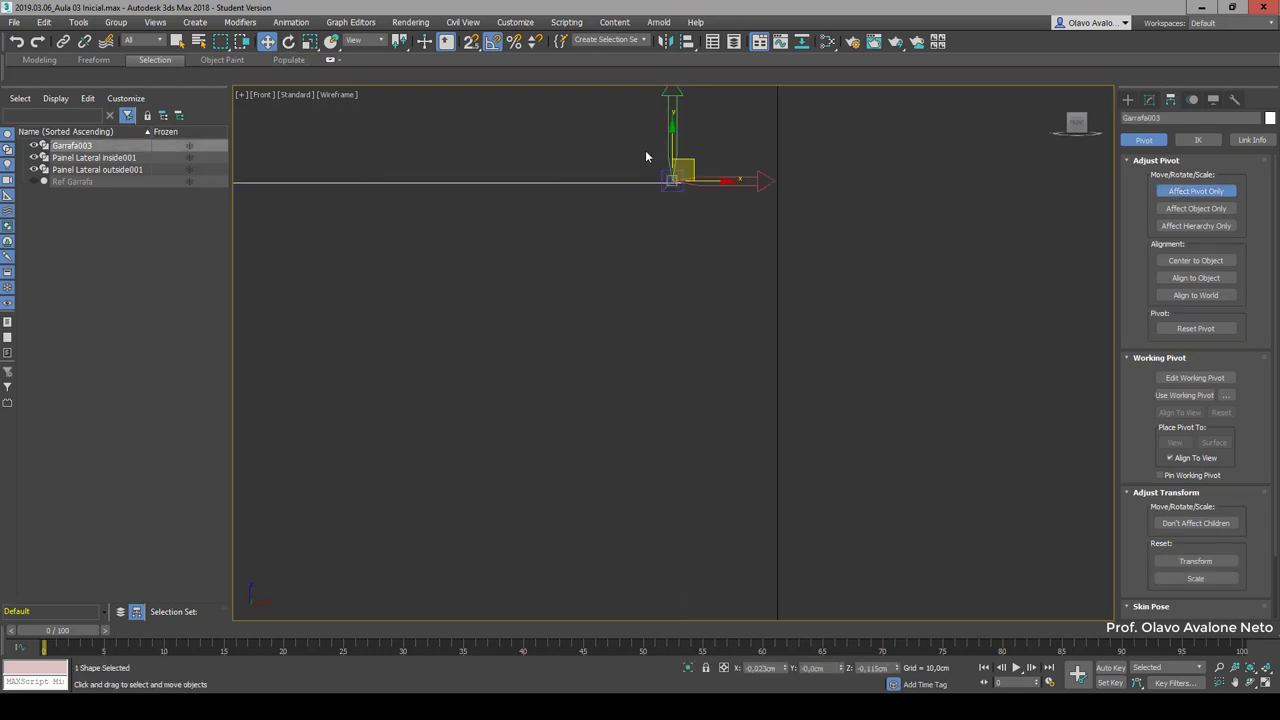
{"action": "left_click_drag", "start_coordinate": [682, 158], "coordinate": [688, 190]}
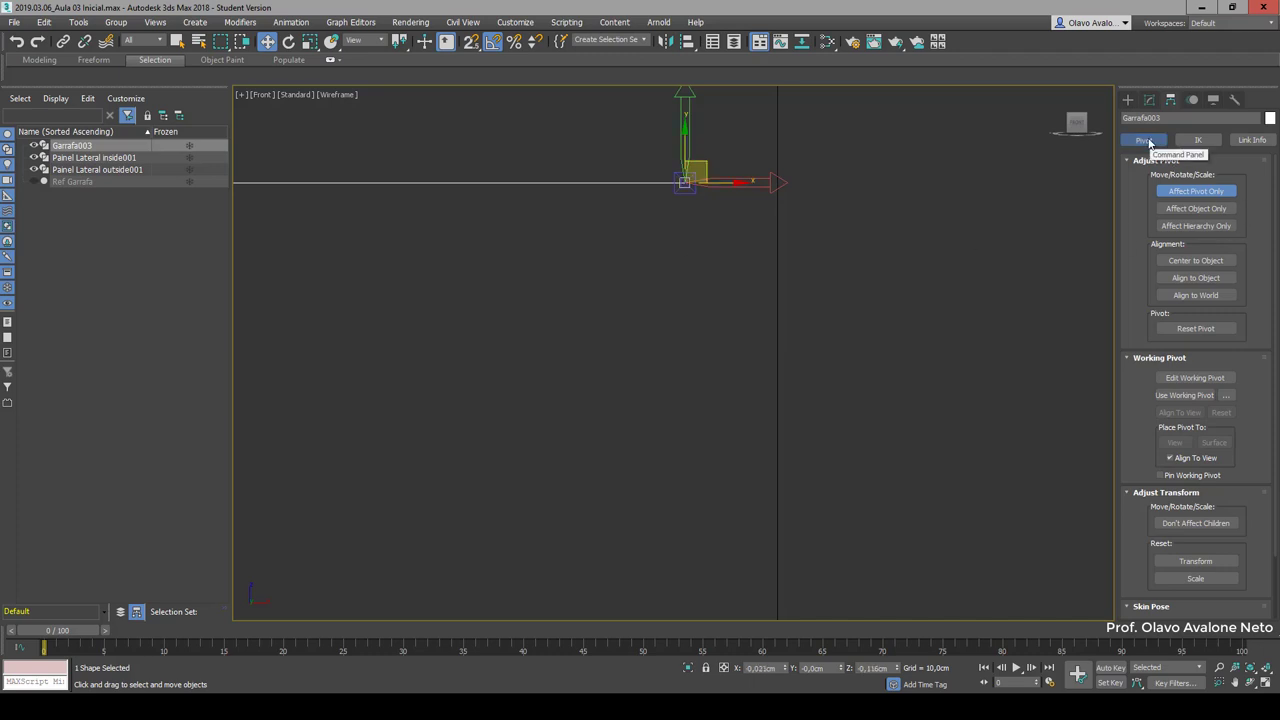
{"action": "left_click", "coordinate": [1196, 191]}
{"action": "scroll", "coordinate": [775, 470], "scroll_direction": "down", "scroll_amount": 3}
{"action": "scroll", "coordinate": [777, 480], "scroll_direction": "down", "scroll_amount": 3}
Step: Reset the profile's X and Z spinners to 0,0cm so its pivot is at 0,0,0
{"action": "middle_click_drag", "start_coordinate": [777, 480], "coordinate": [571, 414]}
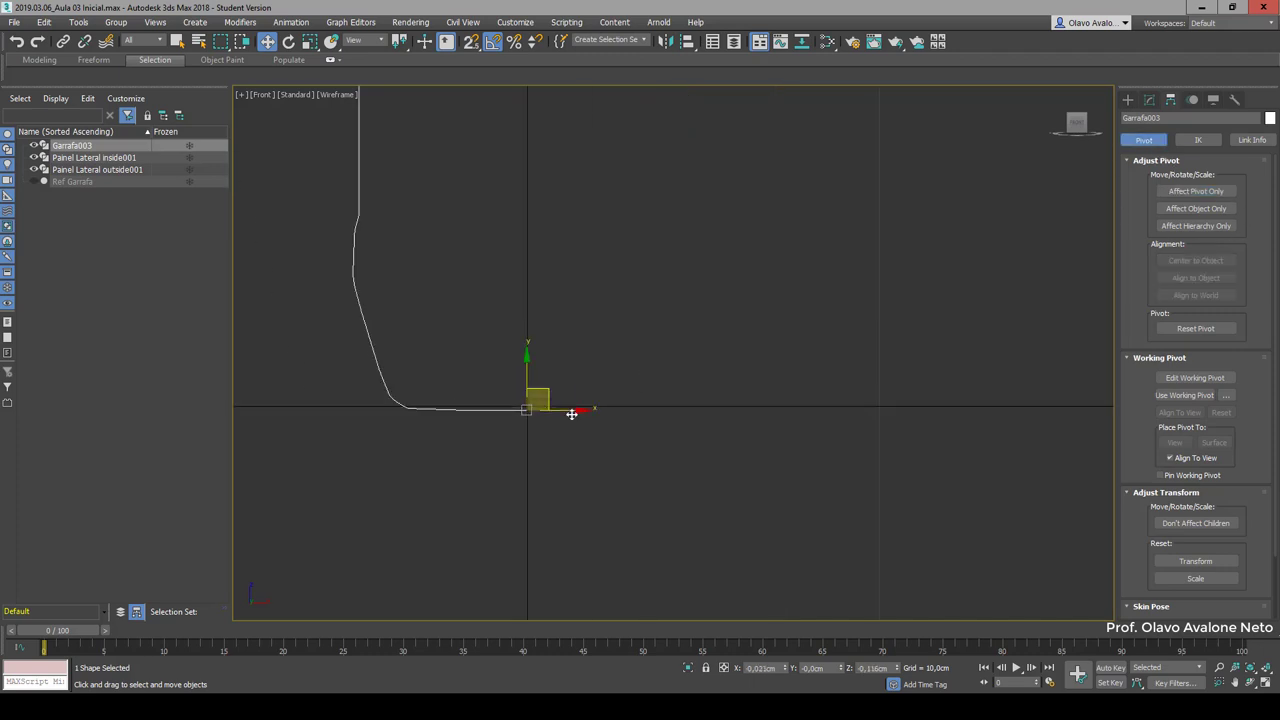
{"action": "scroll", "coordinate": [615, 378], "scroll_direction": "down", "scroll_amount": 3}
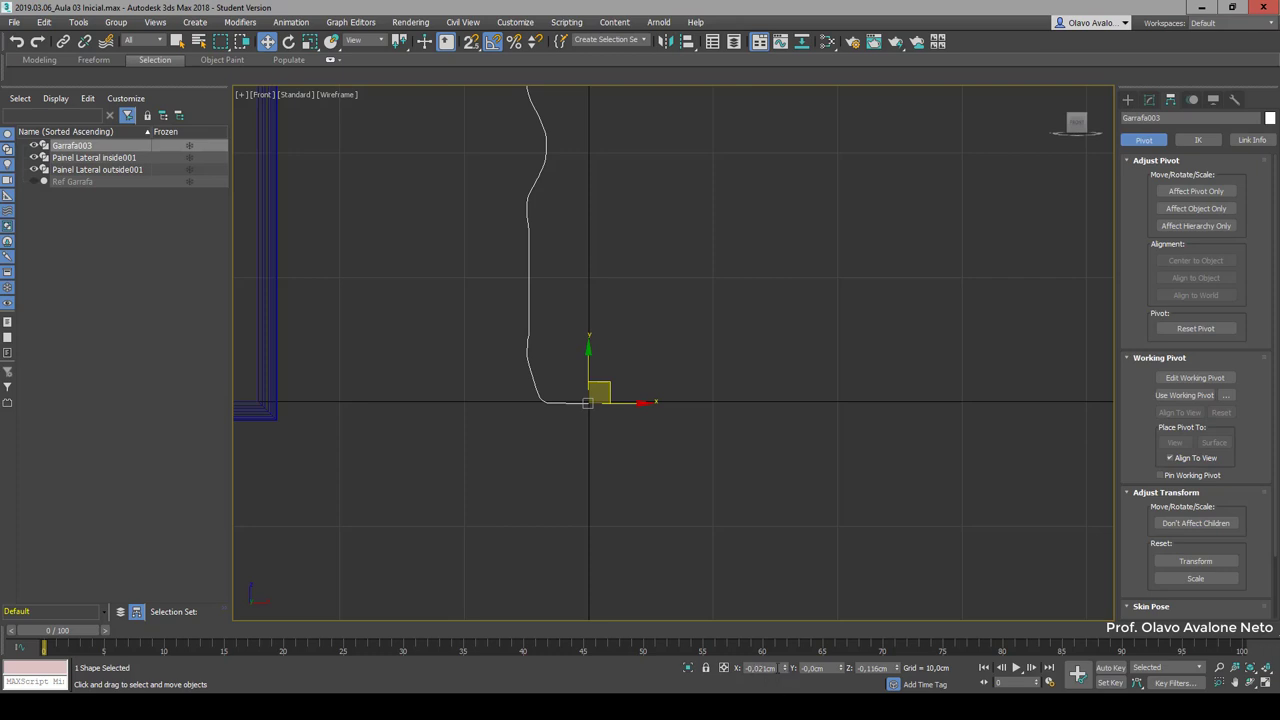
{"action": "right_click", "coordinate": [772, 669]}
{"action": "left_click", "coordinate": [758, 670]}
{"action": "right_click", "coordinate": [786, 668]}
{"action": "scroll", "coordinate": [580, 406], "scroll_direction": "up", "scroll_amount": 3}
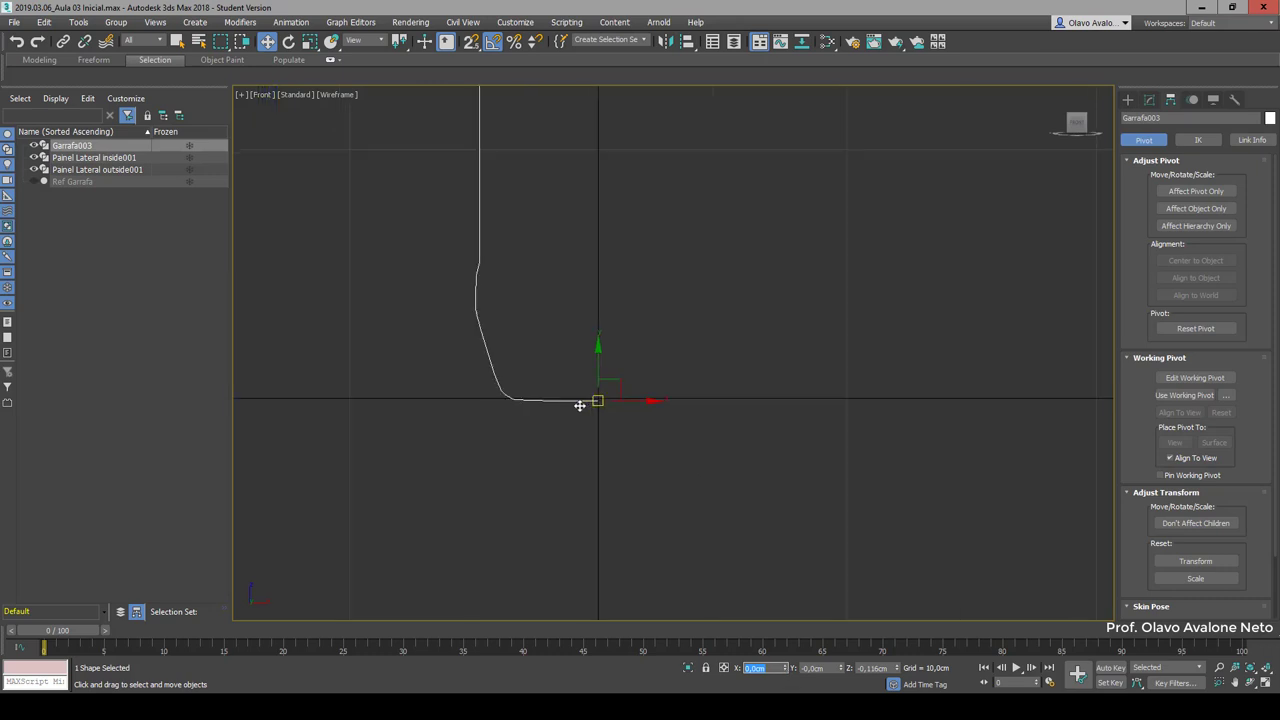
{"action": "scroll", "coordinate": [600, 406], "scroll_direction": "up", "scroll_amount": 3}
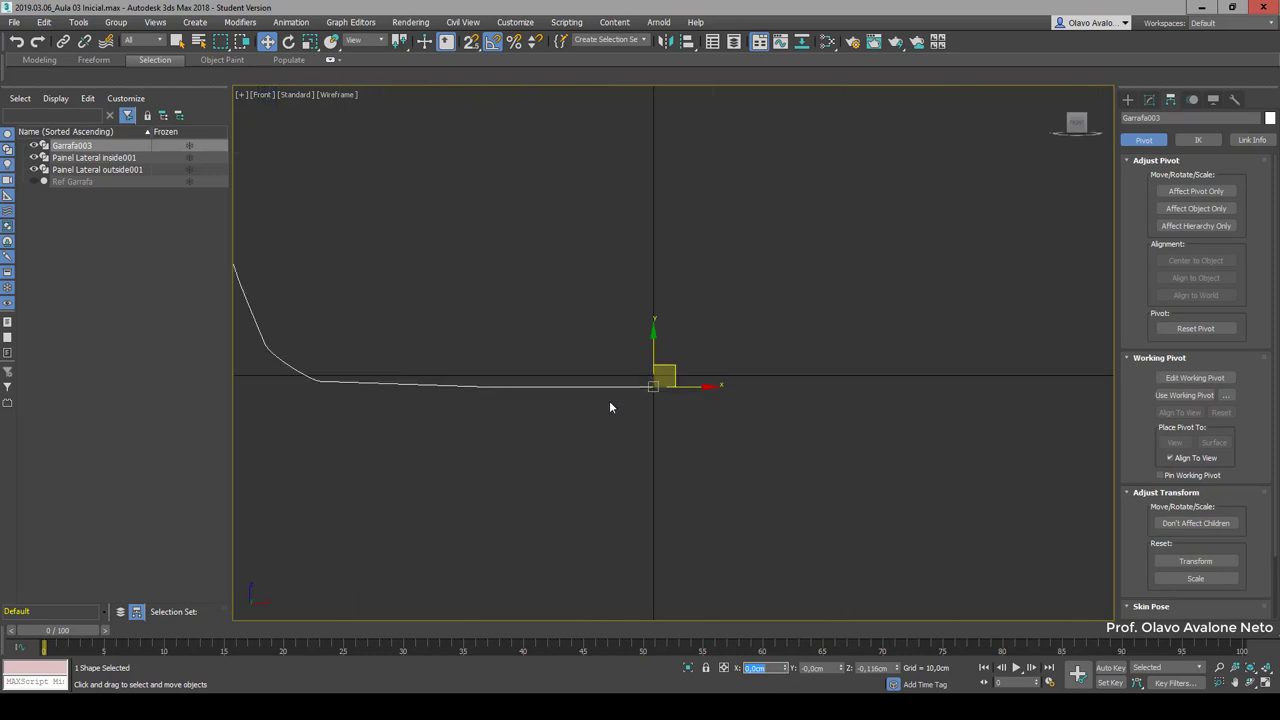
{"action": "right_click", "coordinate": [897, 670]}
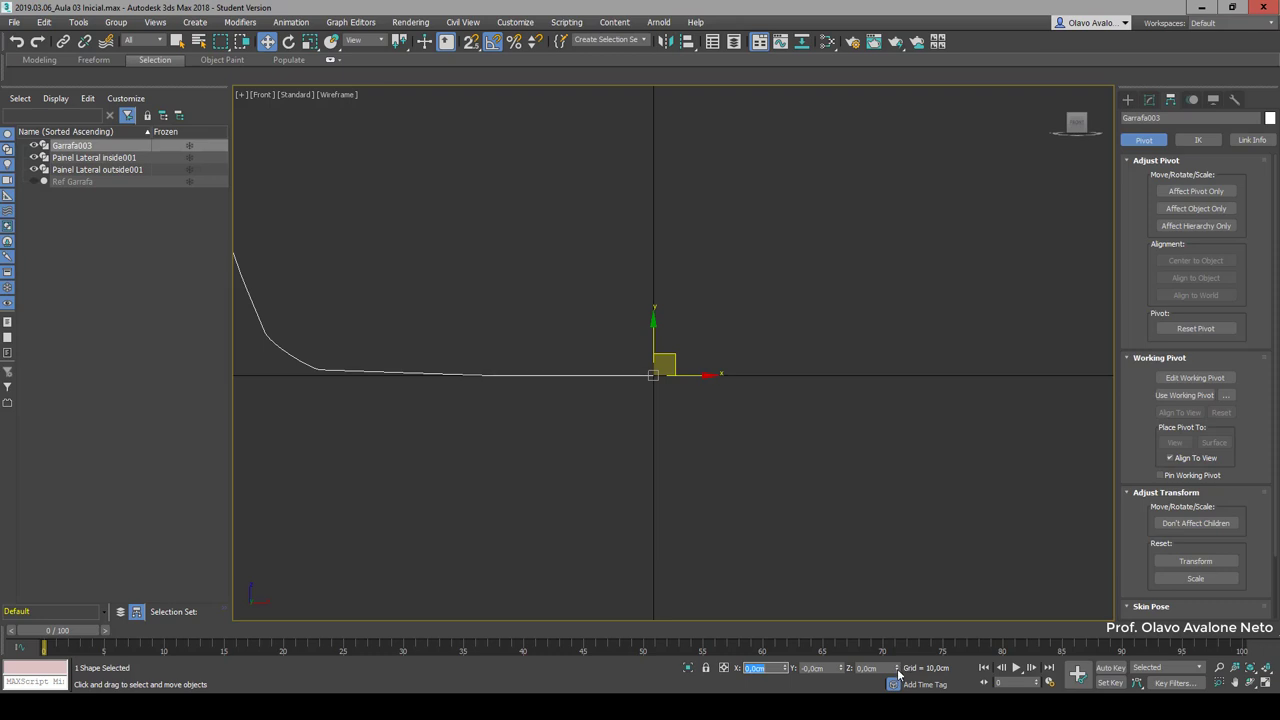
{"action": "scroll", "coordinate": [645, 470], "scroll_direction": "down", "scroll_amount": 3}
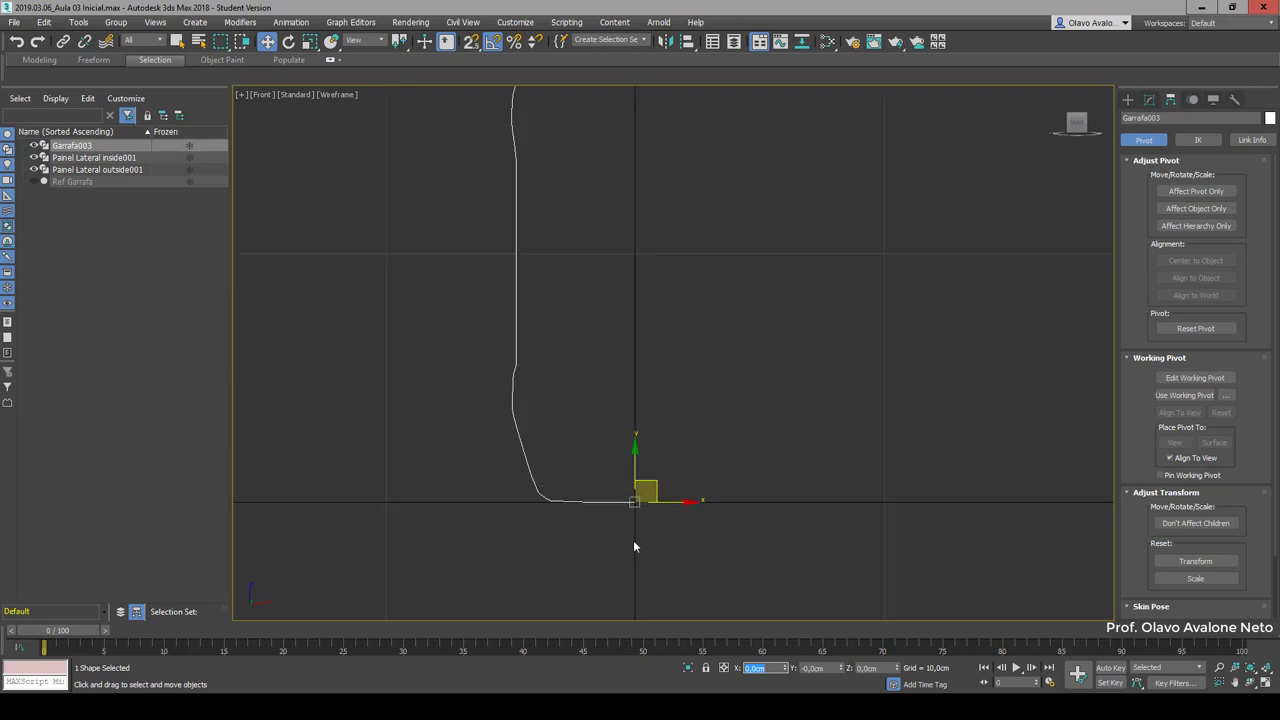
{"action": "scroll", "coordinate": [636, 511], "scroll_direction": "down", "scroll_amount": 2}
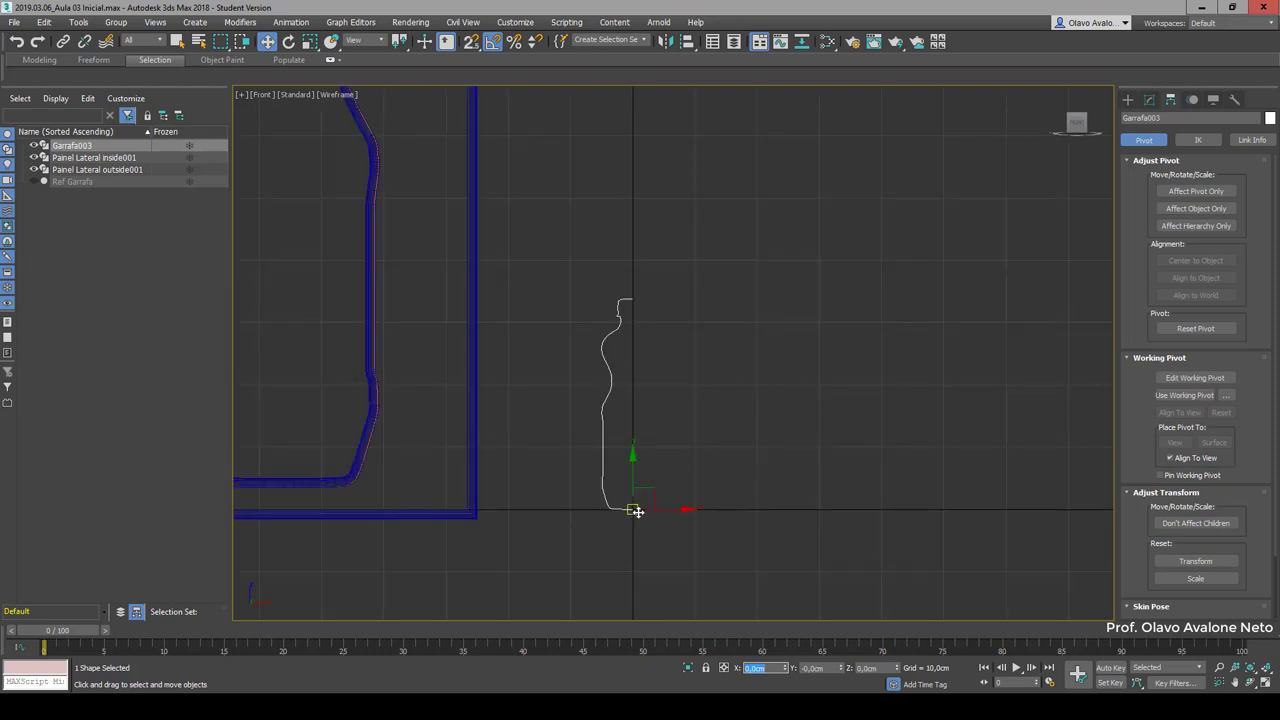
Step: Apply a Lathe modifier (360 degrees, 16 segments) to the Garrafa003 profile from the Modifier List
{"action": "left_click", "coordinate": [640, 500]}
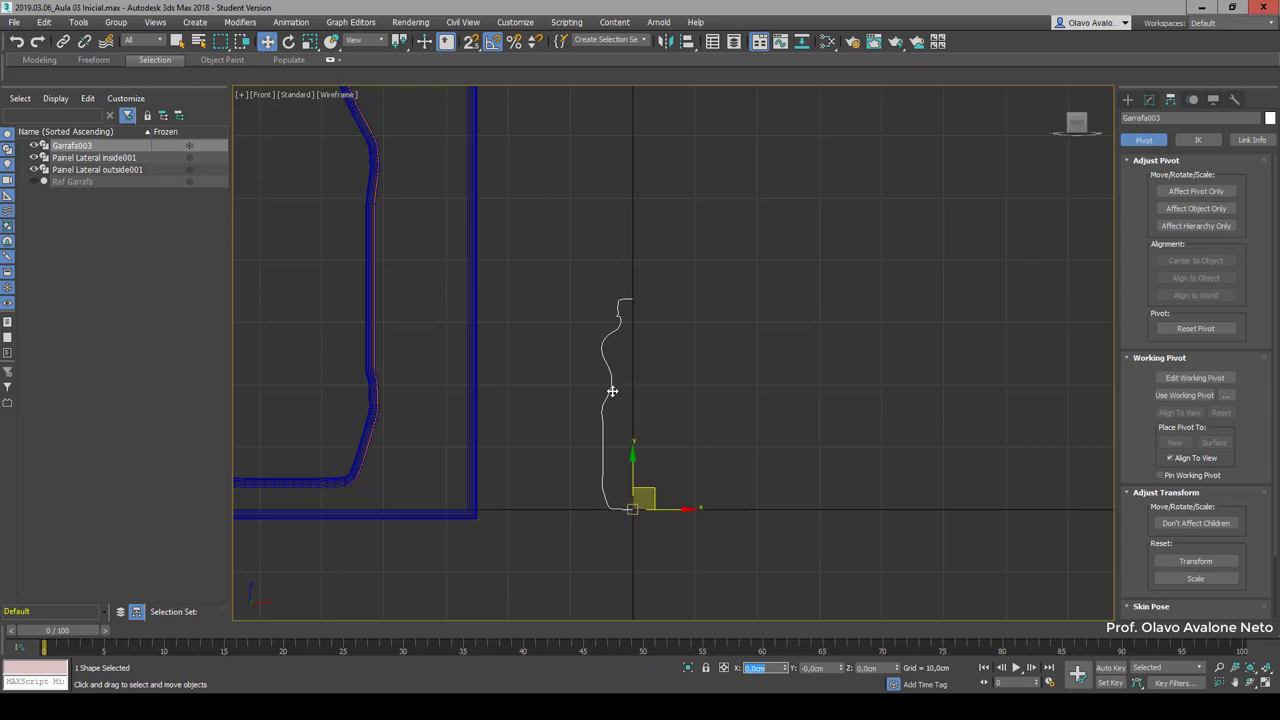
{"action": "left_click", "coordinate": [1149, 100]}
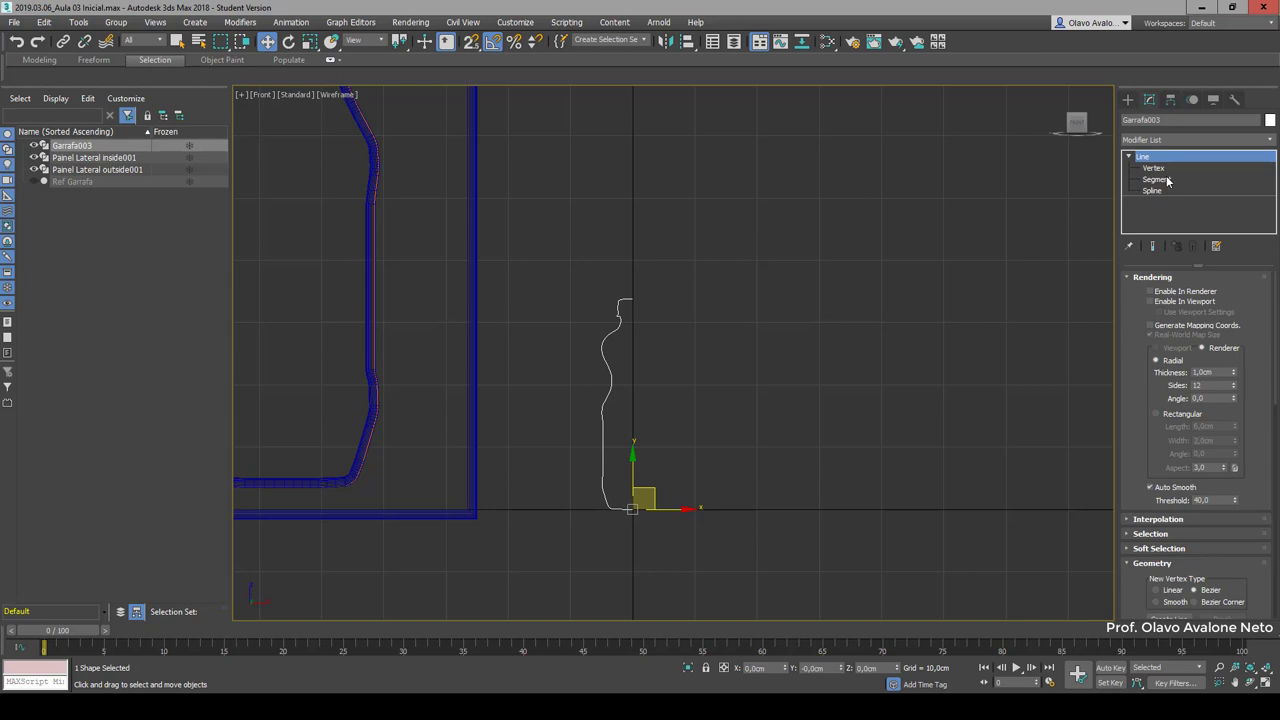
{"action": "left_click", "coordinate": [1164, 143]}
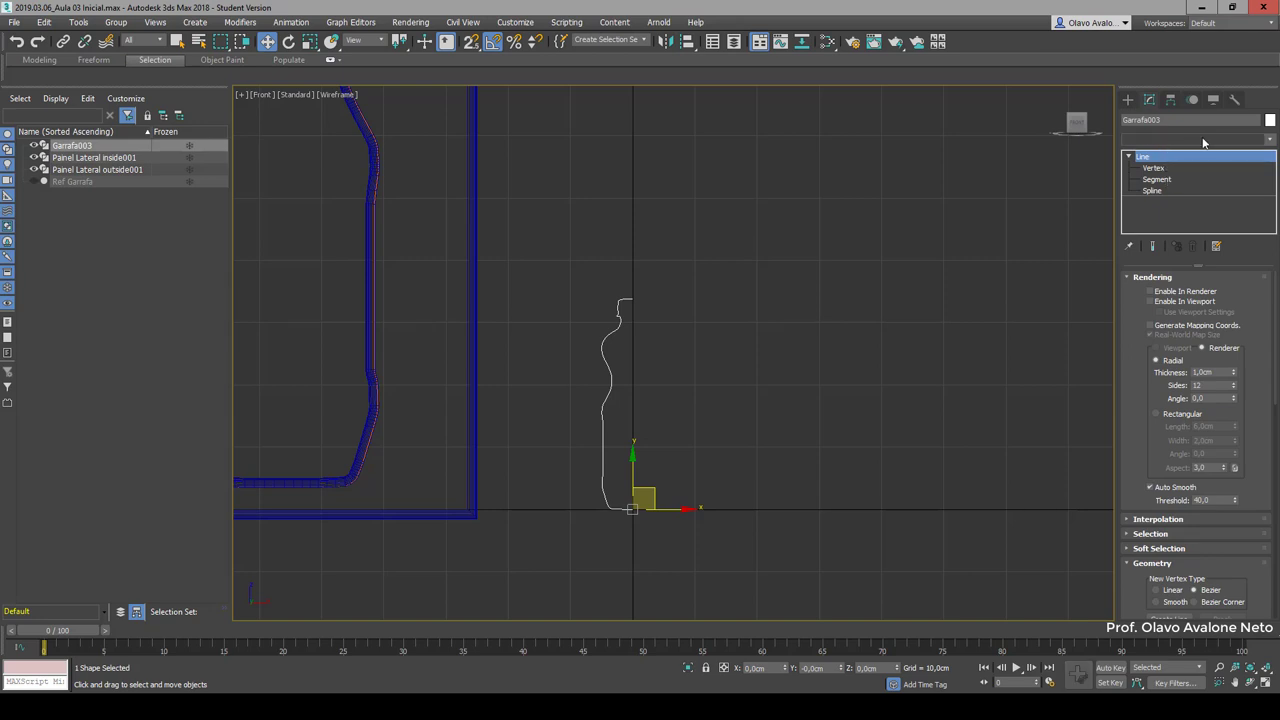
{"action": "left_click", "coordinate": [1203, 142]}
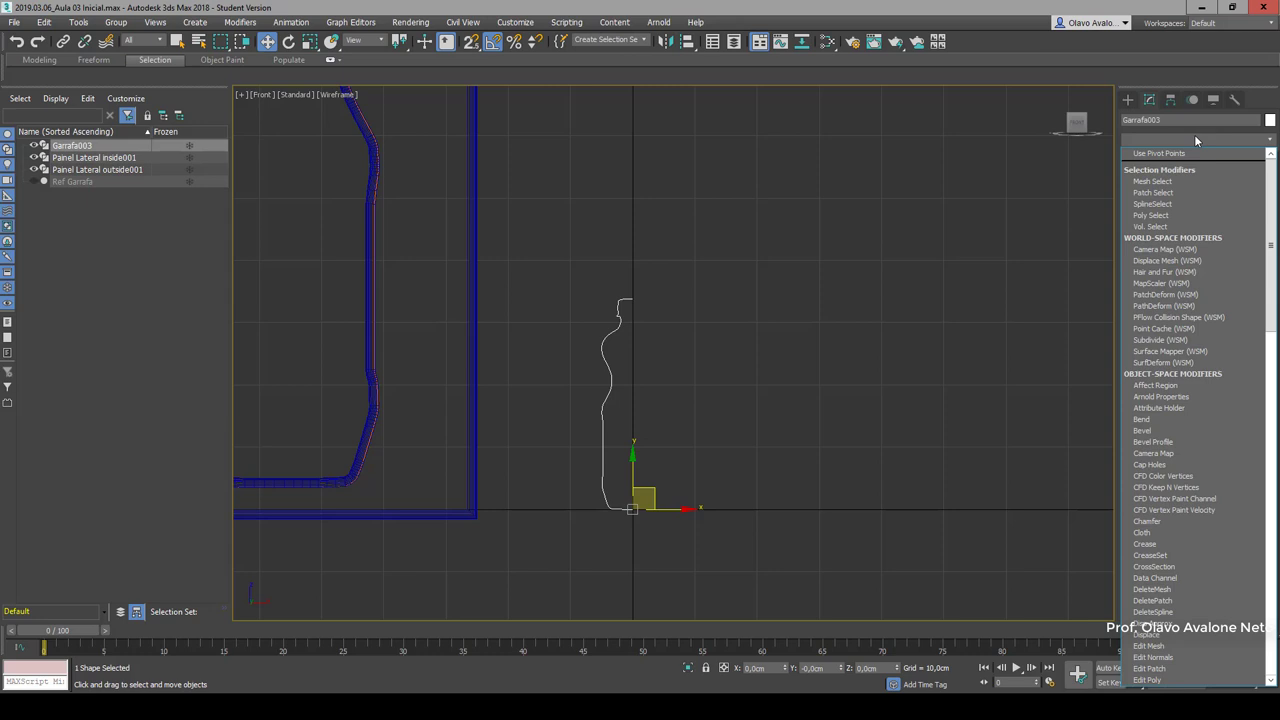
{"action": "type", "text": "l"}
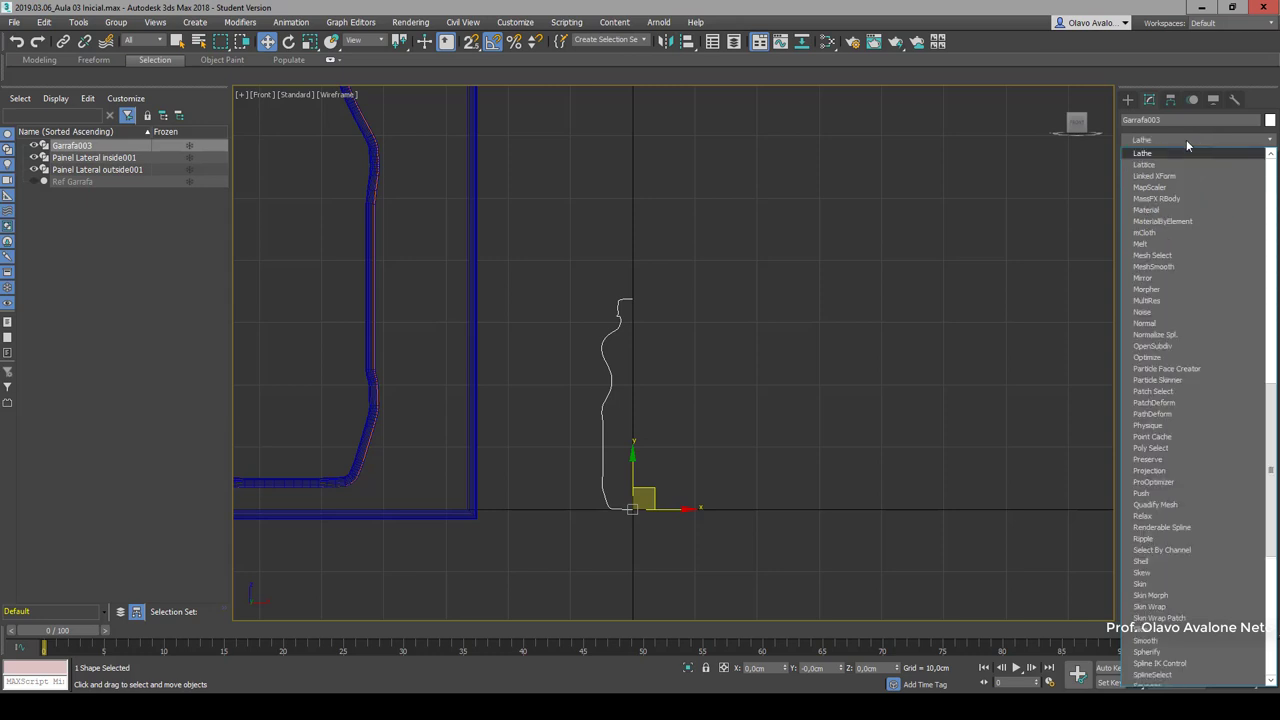
{"action": "left_click", "coordinate": [1155, 158]}
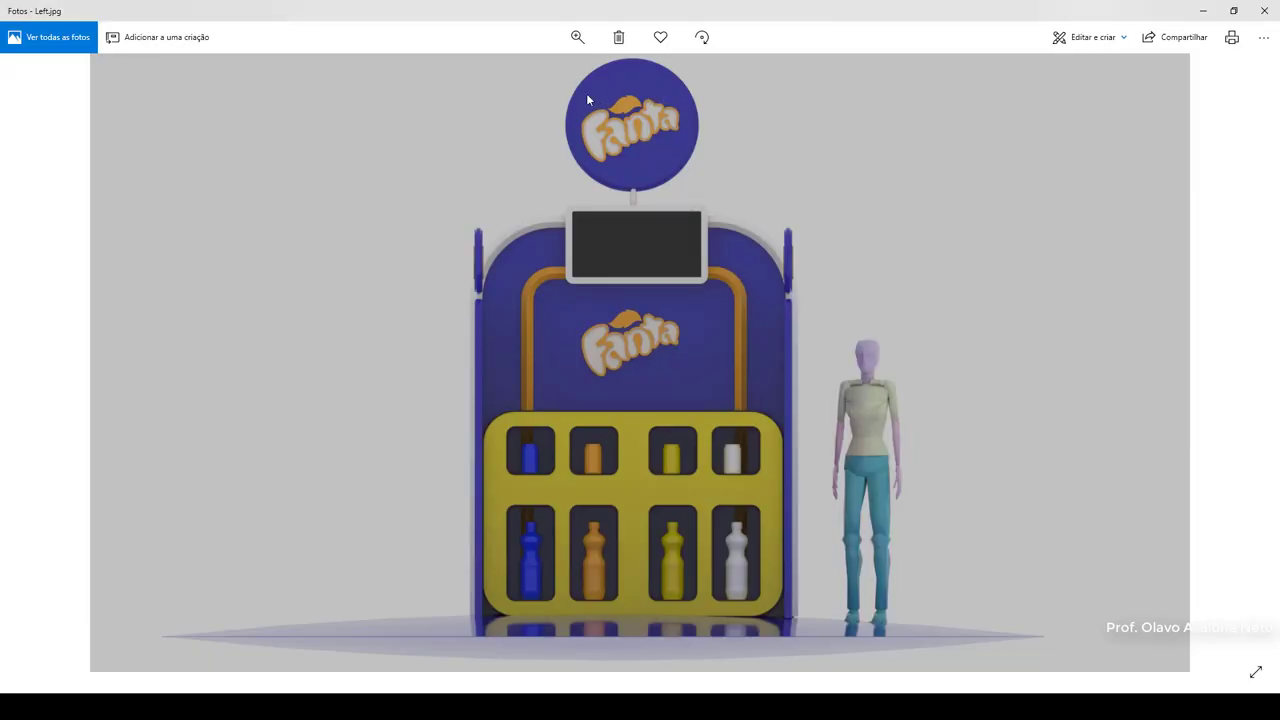
Step: Step back to the Front.jpg reference render, then minimize Photos to return to 3ds Max
{"action": "left_click", "coordinate": [34, 365]}
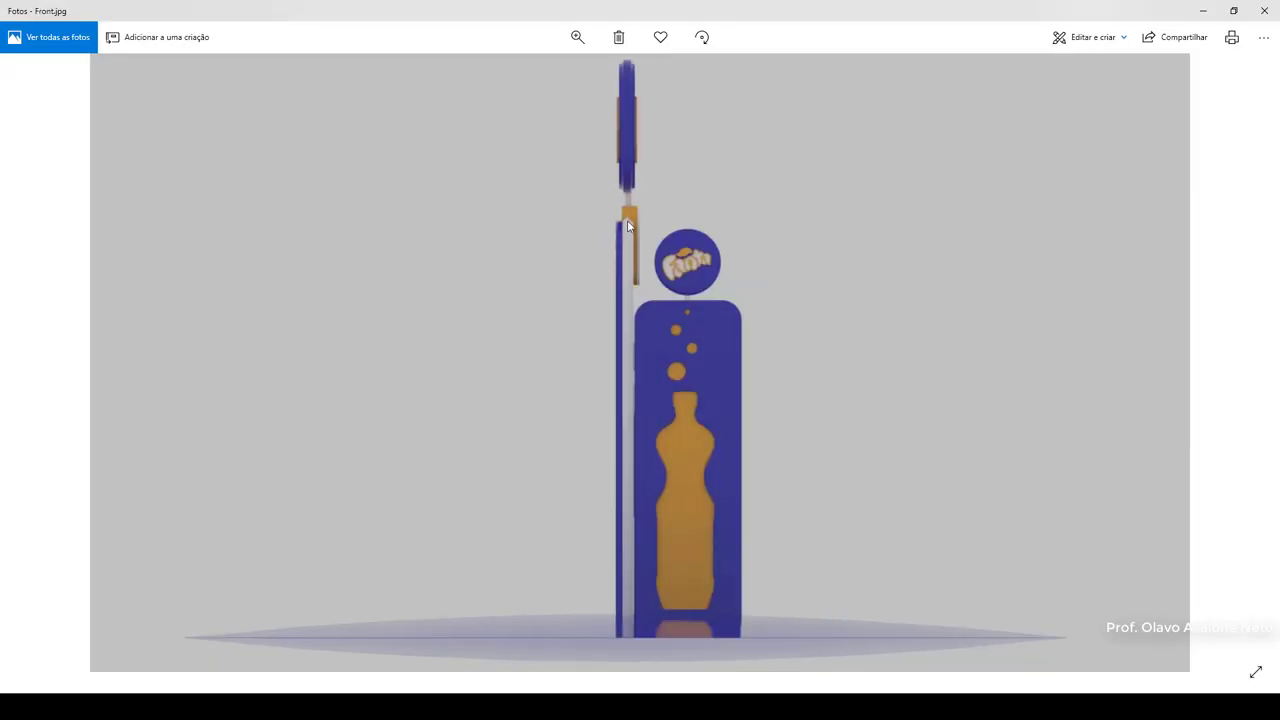
{"action": "left_click", "coordinate": [1203, 11]}
{"action": "scroll", "coordinate": [510, 425], "scroll_direction": "down", "scroll_amount": 5}
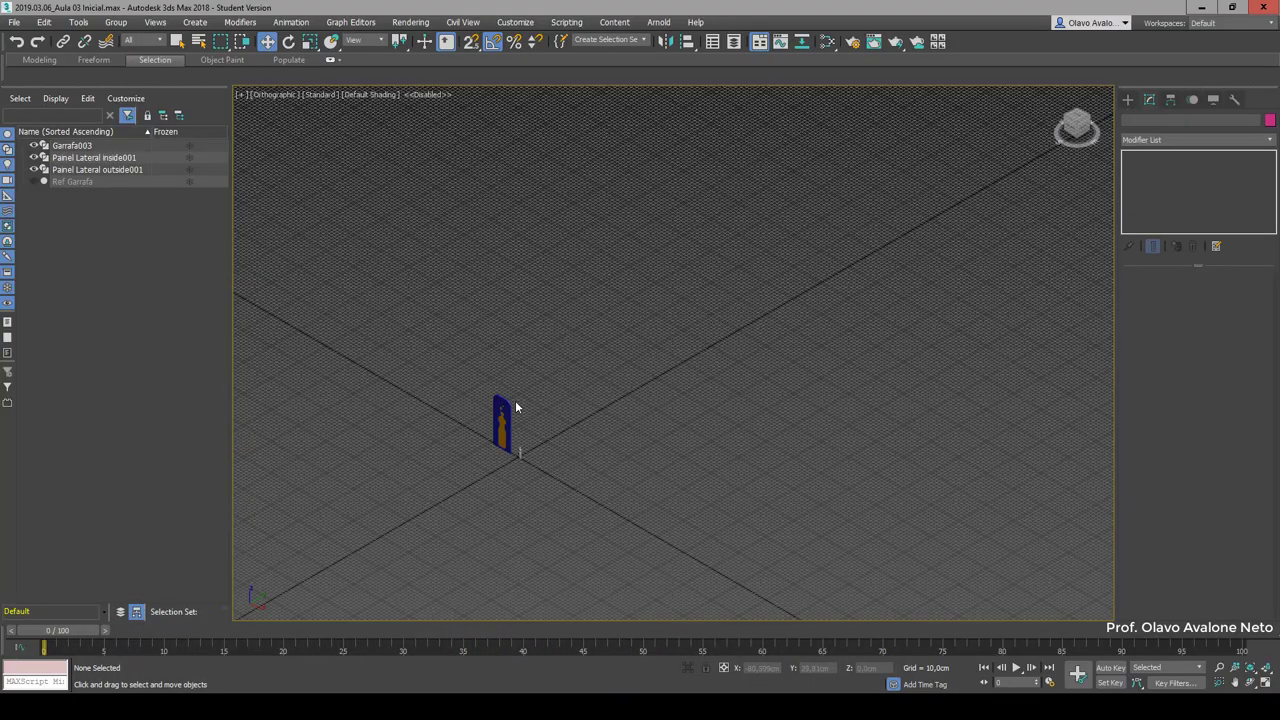
{"action": "scroll", "coordinate": [515, 416], "scroll_direction": "up", "scroll_amount": 3}
{"action": "left_click", "coordinate": [1129, 100]}
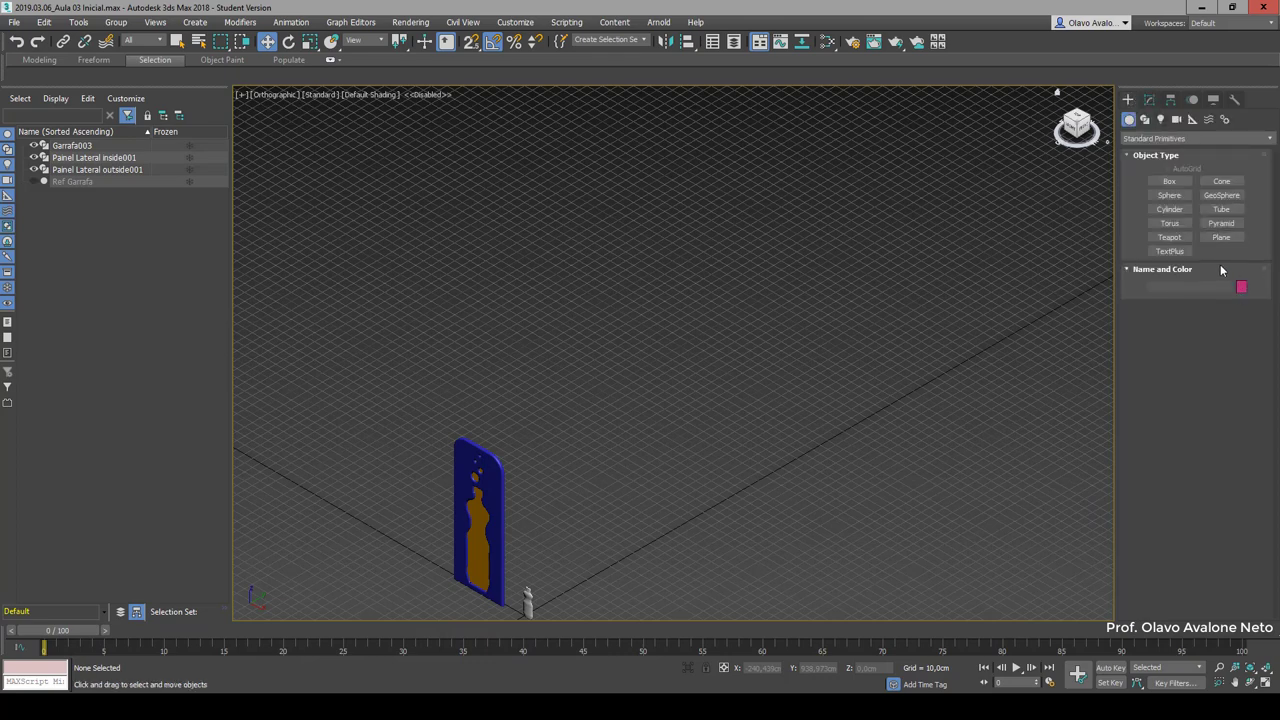
{"action": "left_click", "coordinate": [1177, 252]}
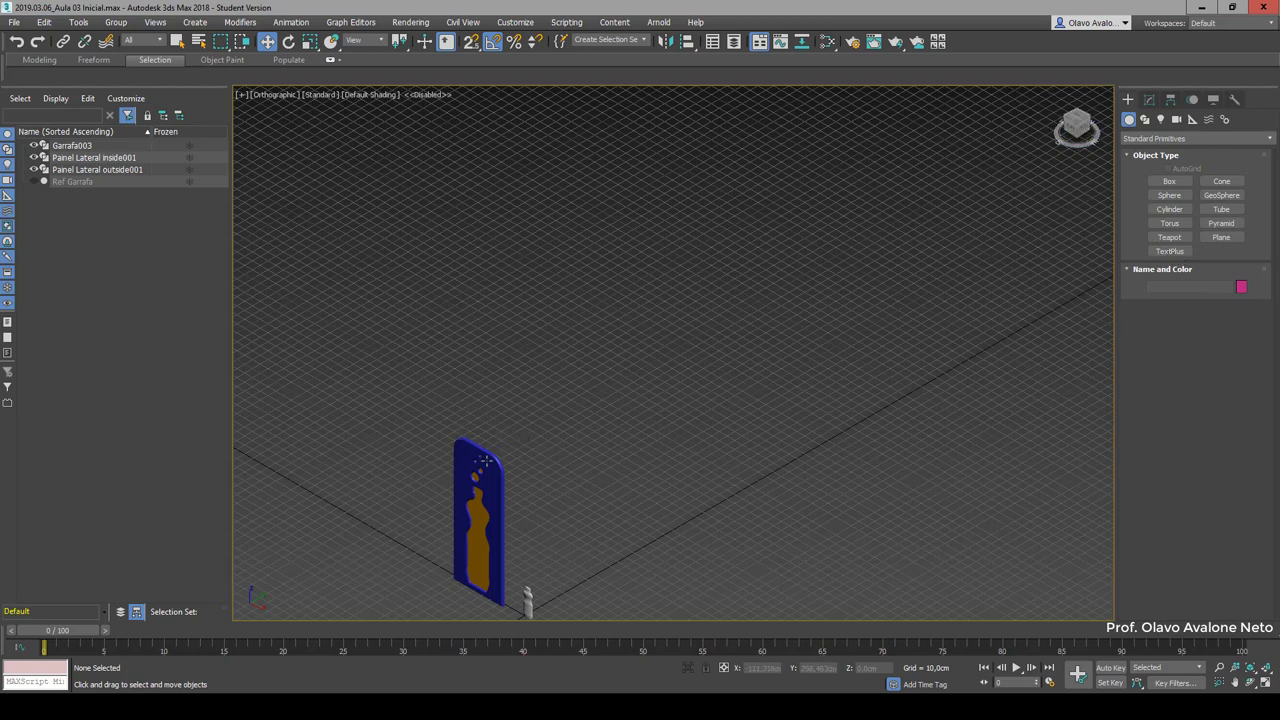
{"action": "left_click", "coordinate": [72, 146]}
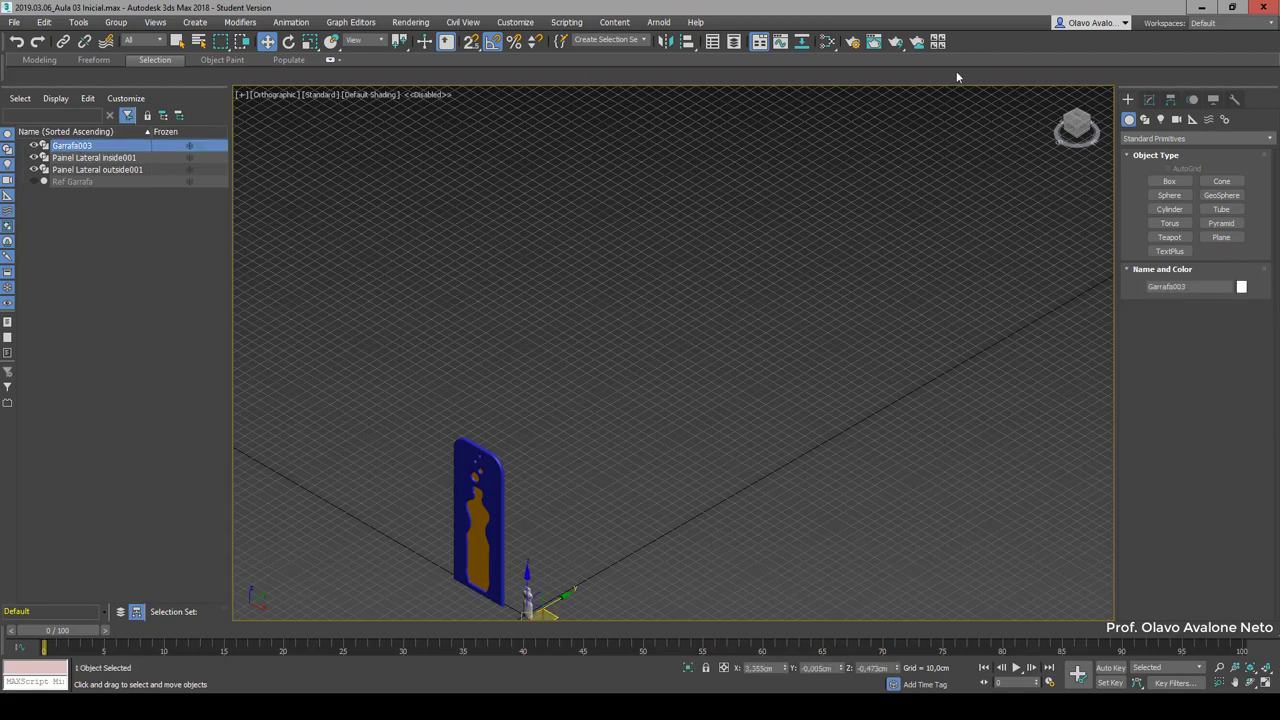
{"action": "left_click", "coordinate": [1149, 100]}
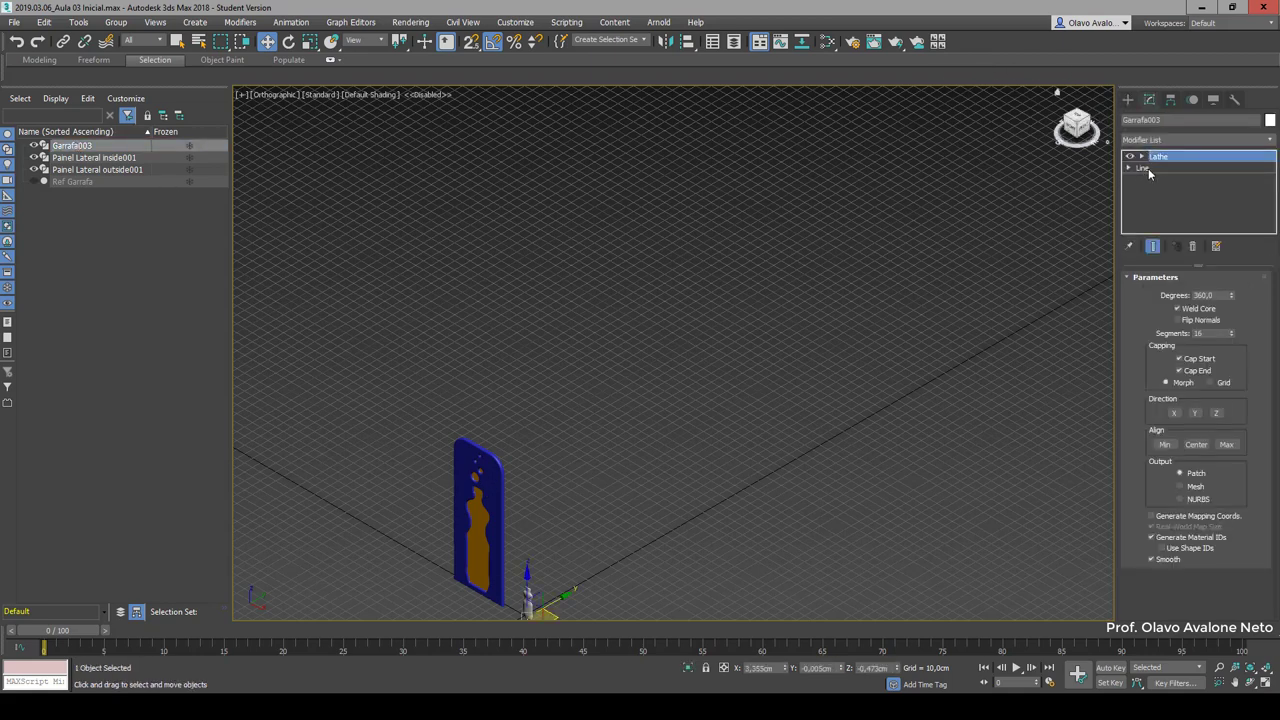
{"action": "left_click", "coordinate": [1142, 168]}
{"action": "scroll", "coordinate": [686, 386], "scroll_direction": "up", "scroll_amount": 2}
{"action": "scroll", "coordinate": [579, 510], "scroll_direction": "up", "scroll_amount": 5}
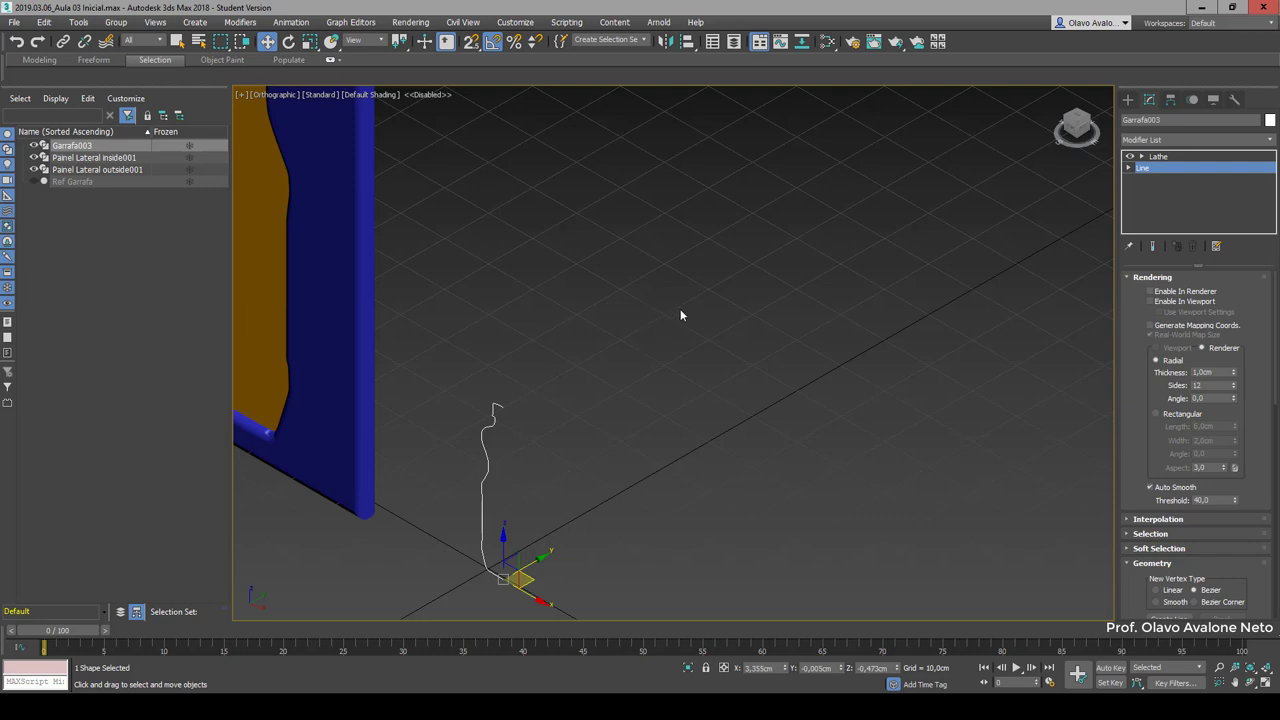
{"action": "left_click", "coordinate": [1158, 157]}
{"action": "left_click", "coordinate": [774, 380]}
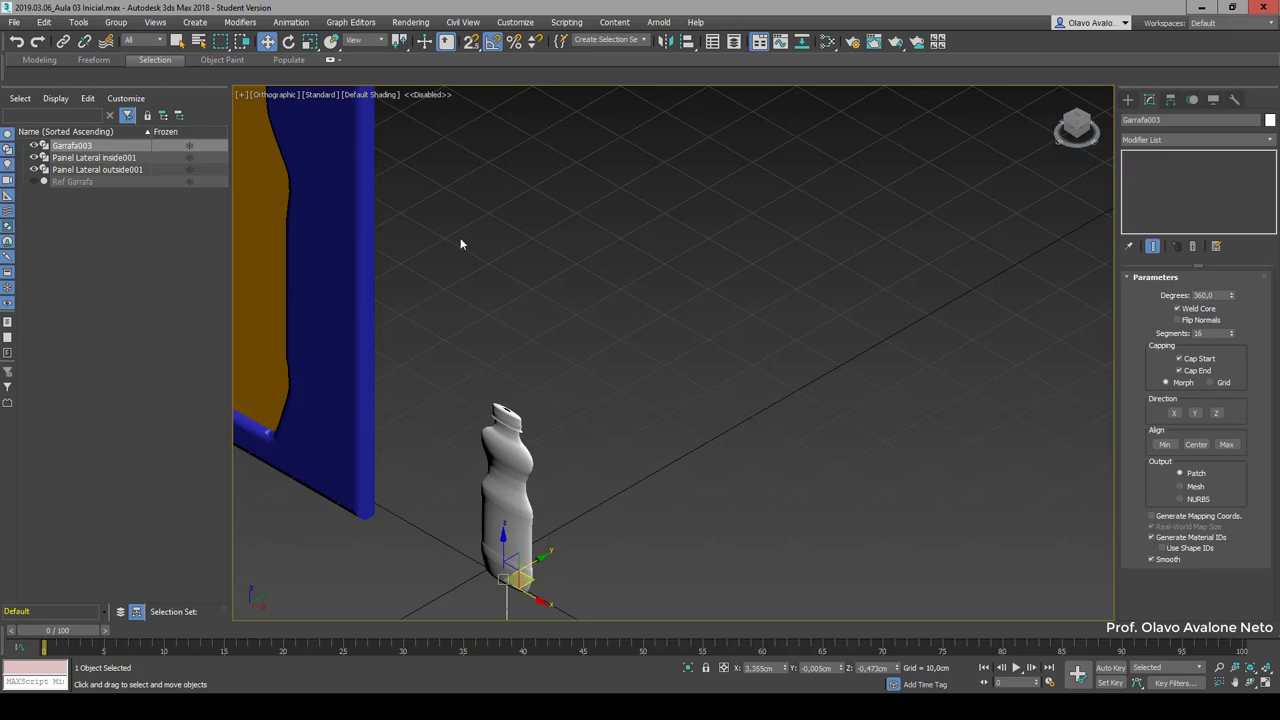
{"action": "left_click", "coordinate": [90, 159]}
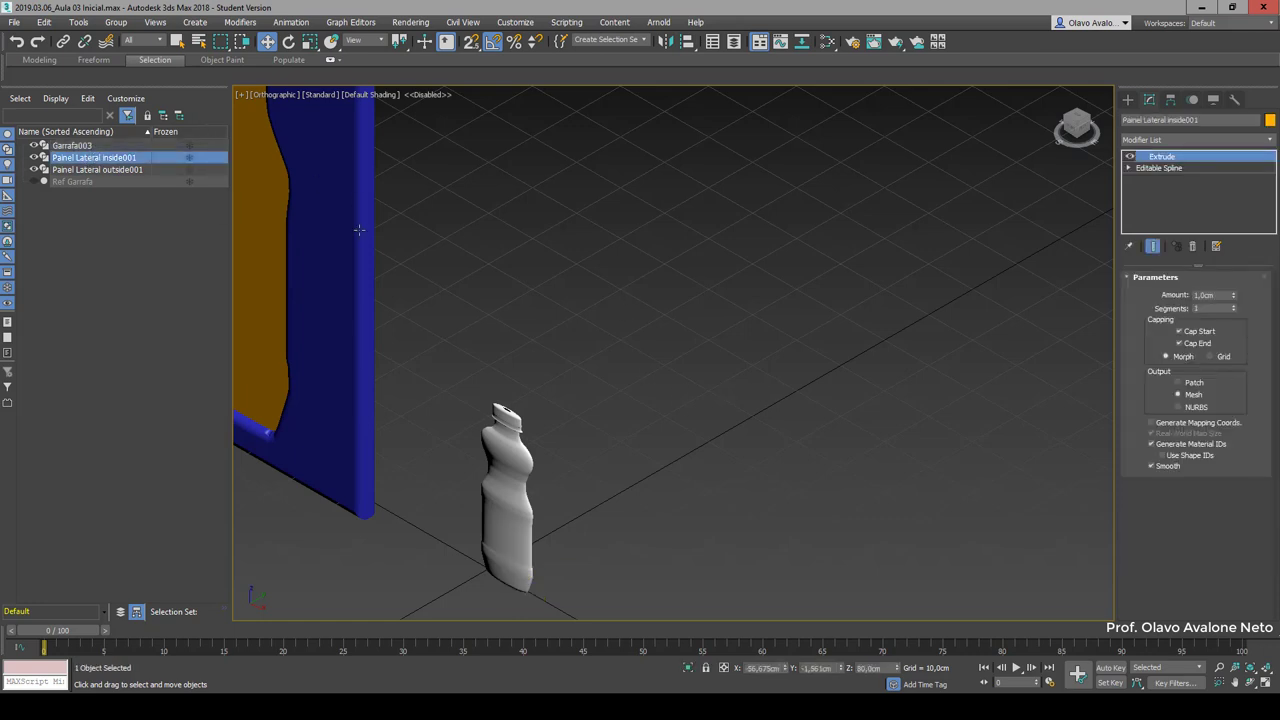
{"action": "scroll", "coordinate": [528, 299], "scroll_direction": "down", "scroll_amount": 3}
{"action": "scroll", "coordinate": [526, 340], "scroll_direction": "down", "scroll_amount": 3}
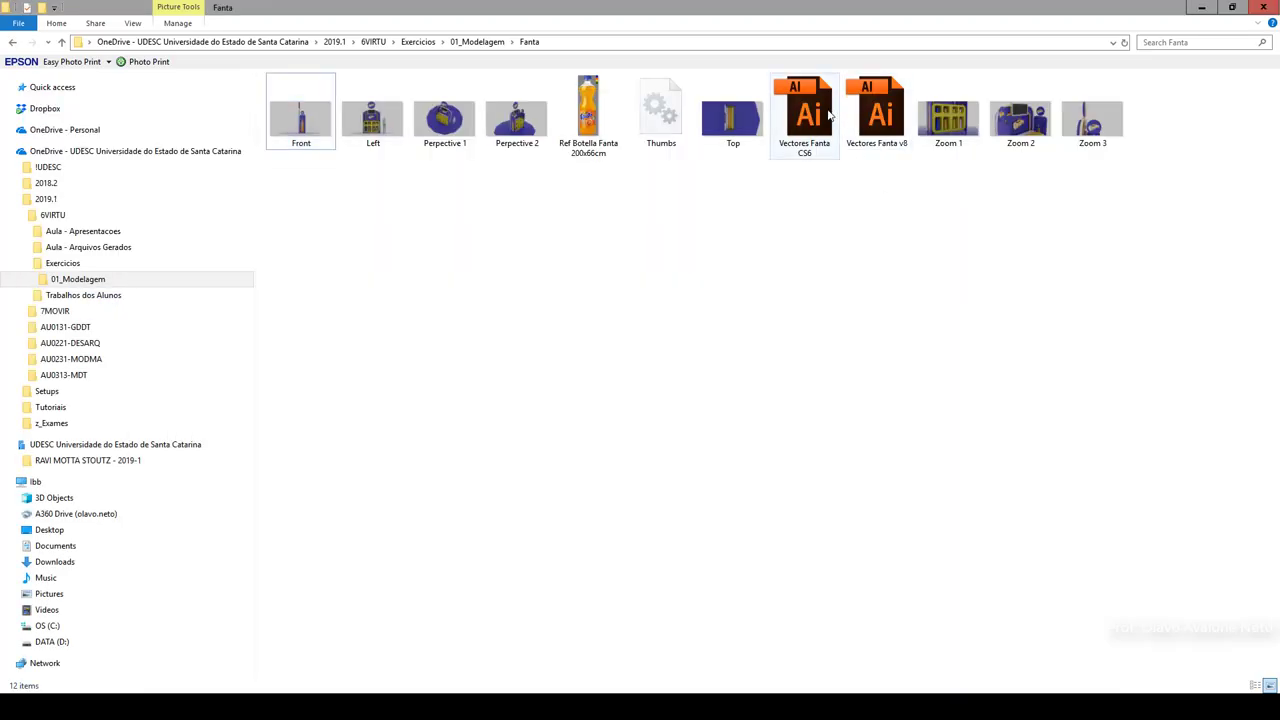
Step: Compare the file sizes of Vectores Fanta v8 and Vectores Fanta CS6 in the Fanta folder
{"action": "left_click", "coordinate": [805, 115]}
{"action": "left_click", "coordinate": [885, 130]}
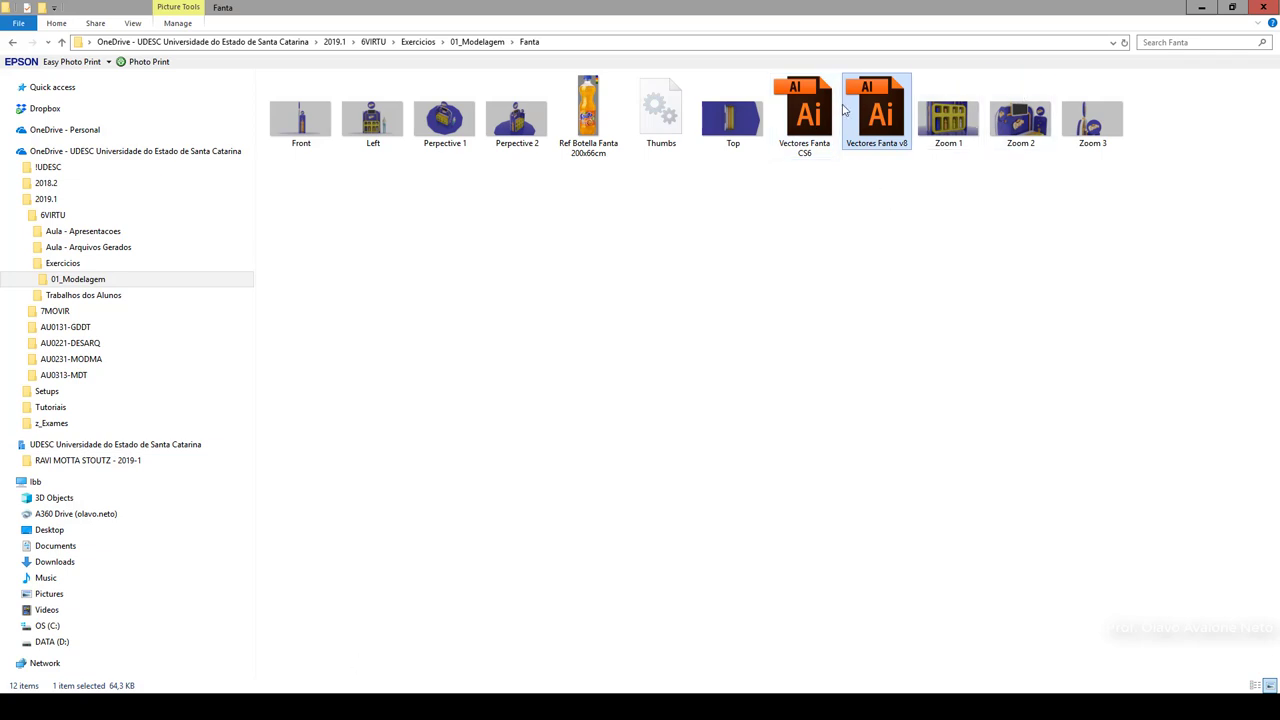
{"action": "left_click", "coordinate": [818, 135]}
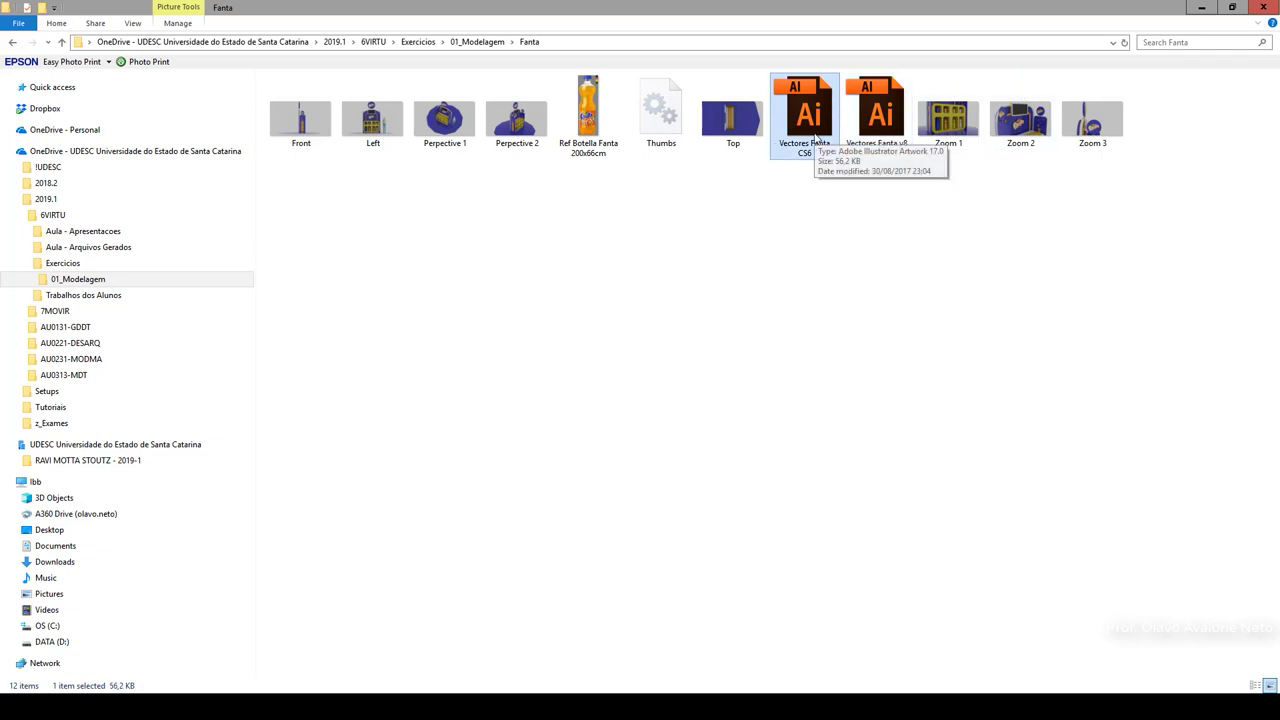
{"action": "left_click", "coordinate": [886, 128]}
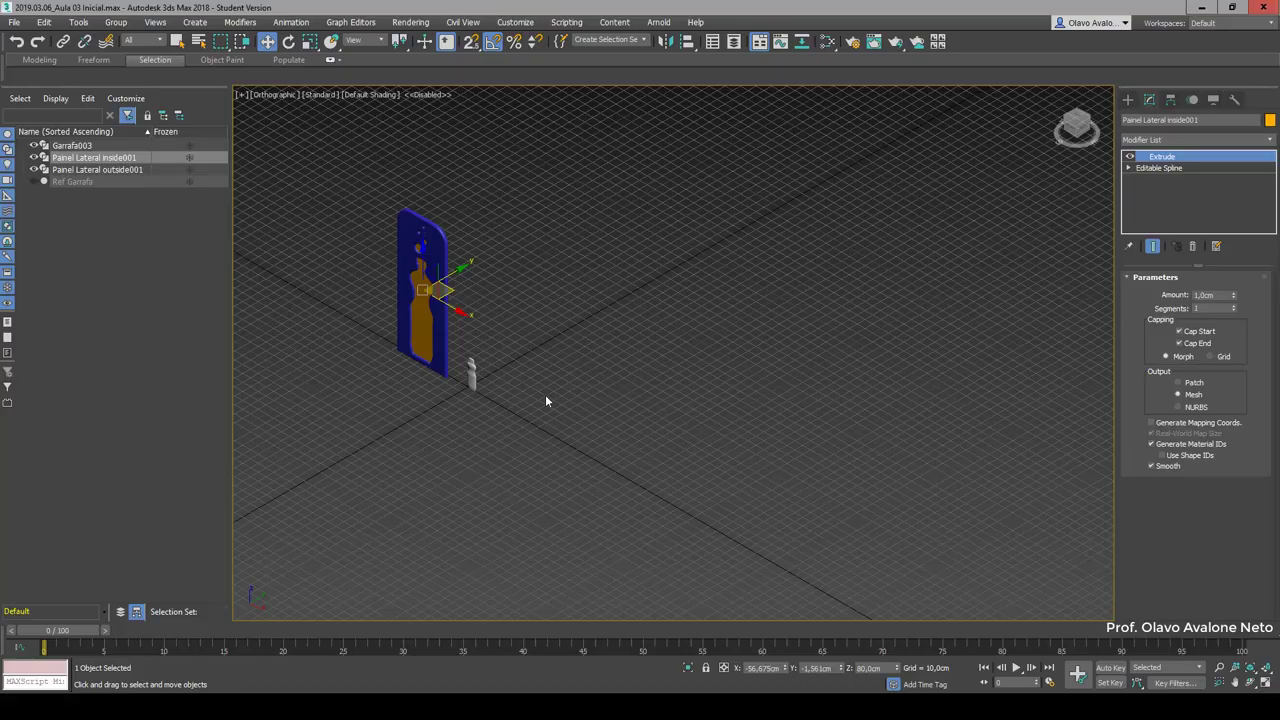
{"action": "left_click", "coordinate": [22, 22]}
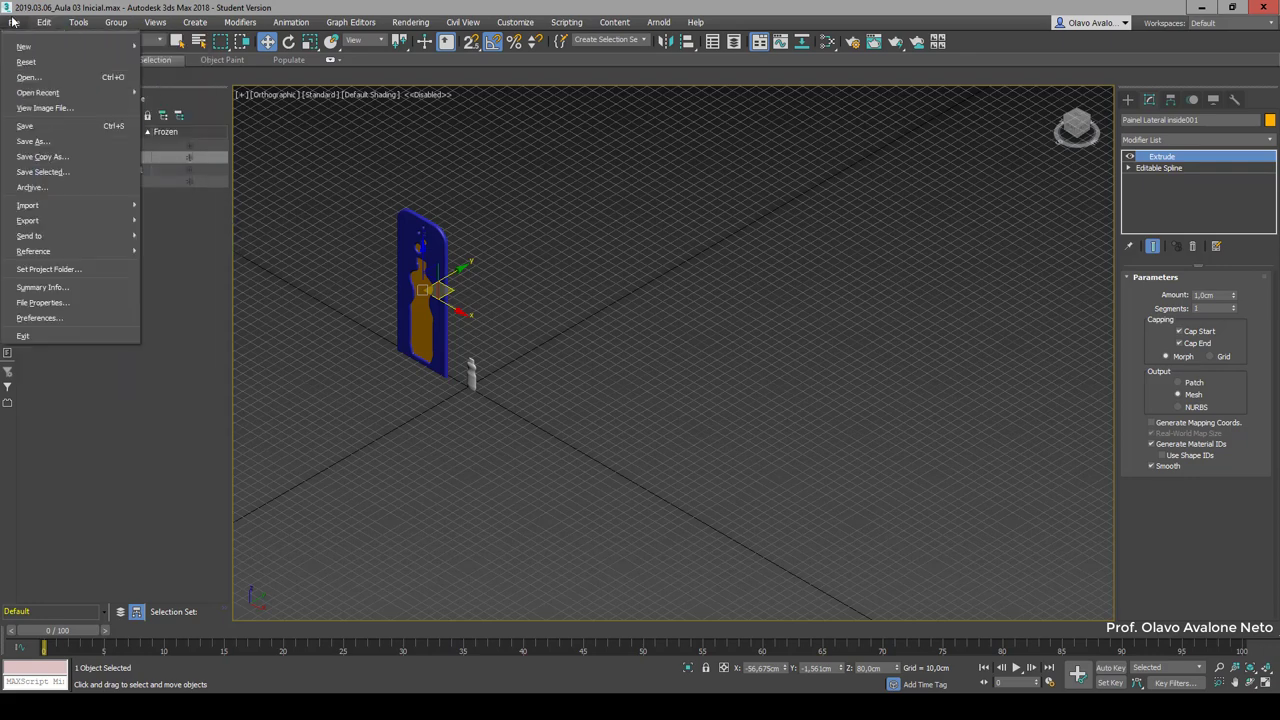
{"action": "mouse_move", "coordinate": [28, 205]}
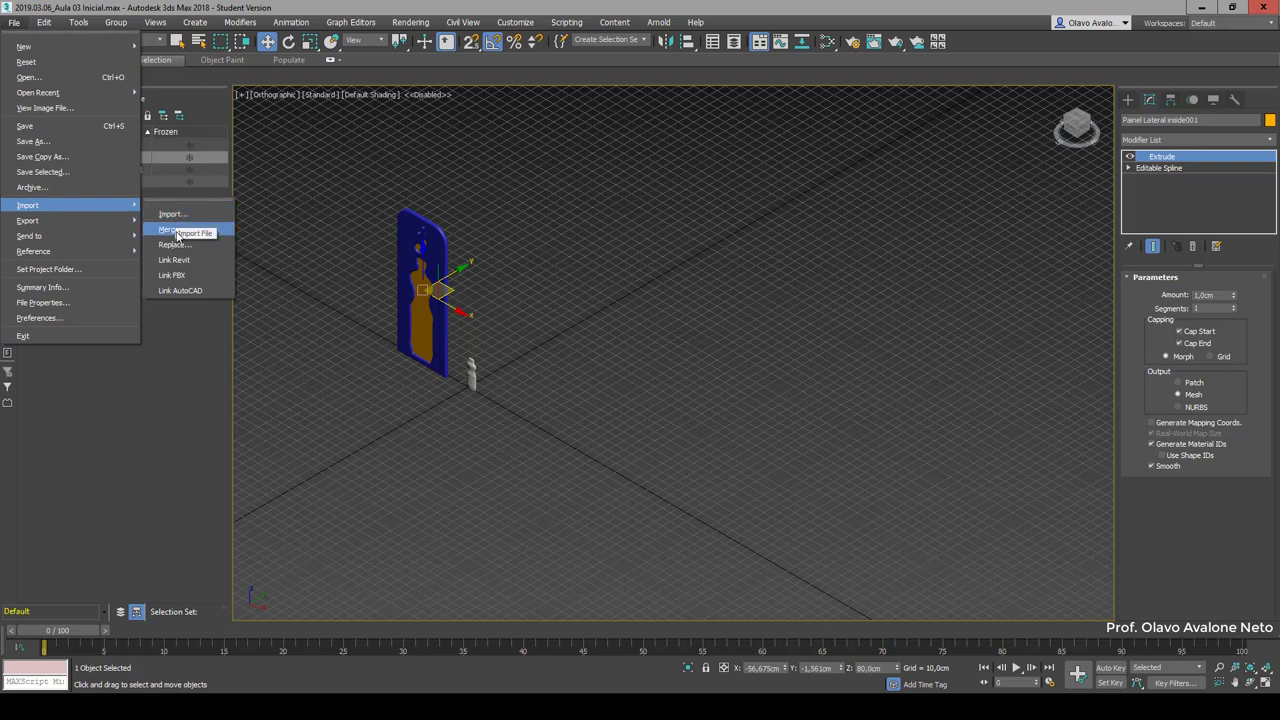
{"action": "left_click", "coordinate": [176, 231]}
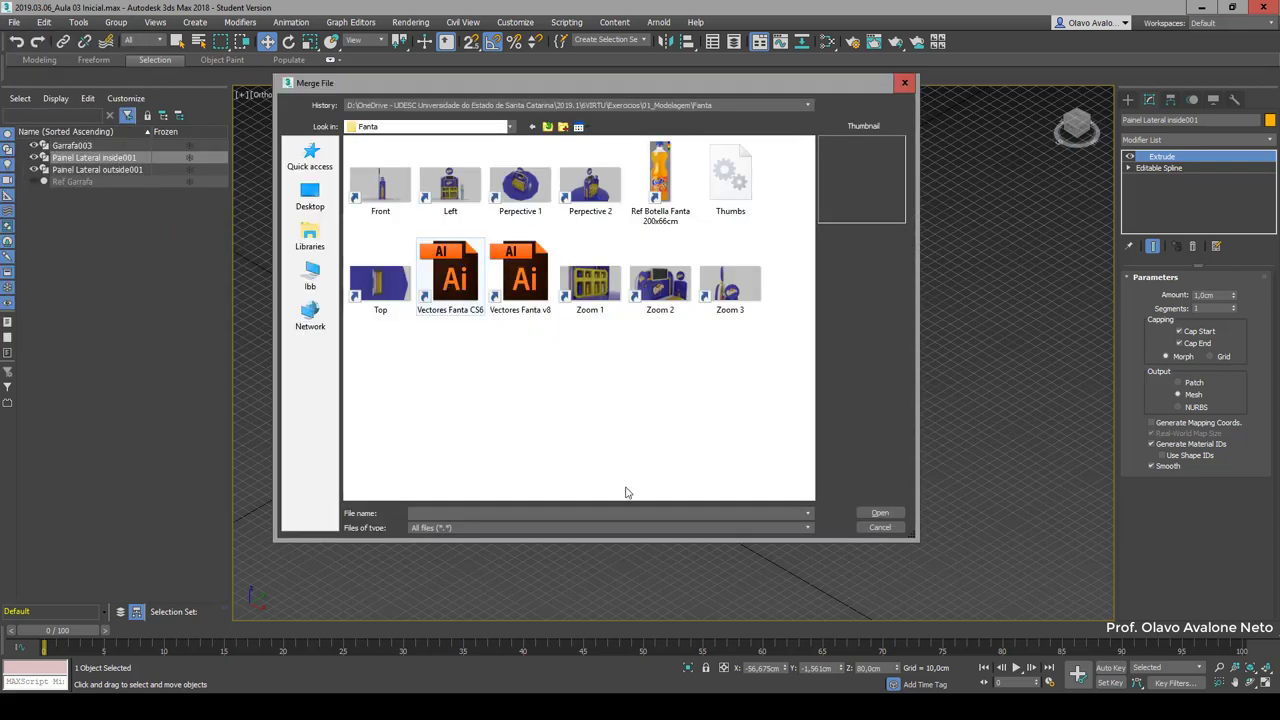
{"action": "left_click", "coordinate": [464, 297]}
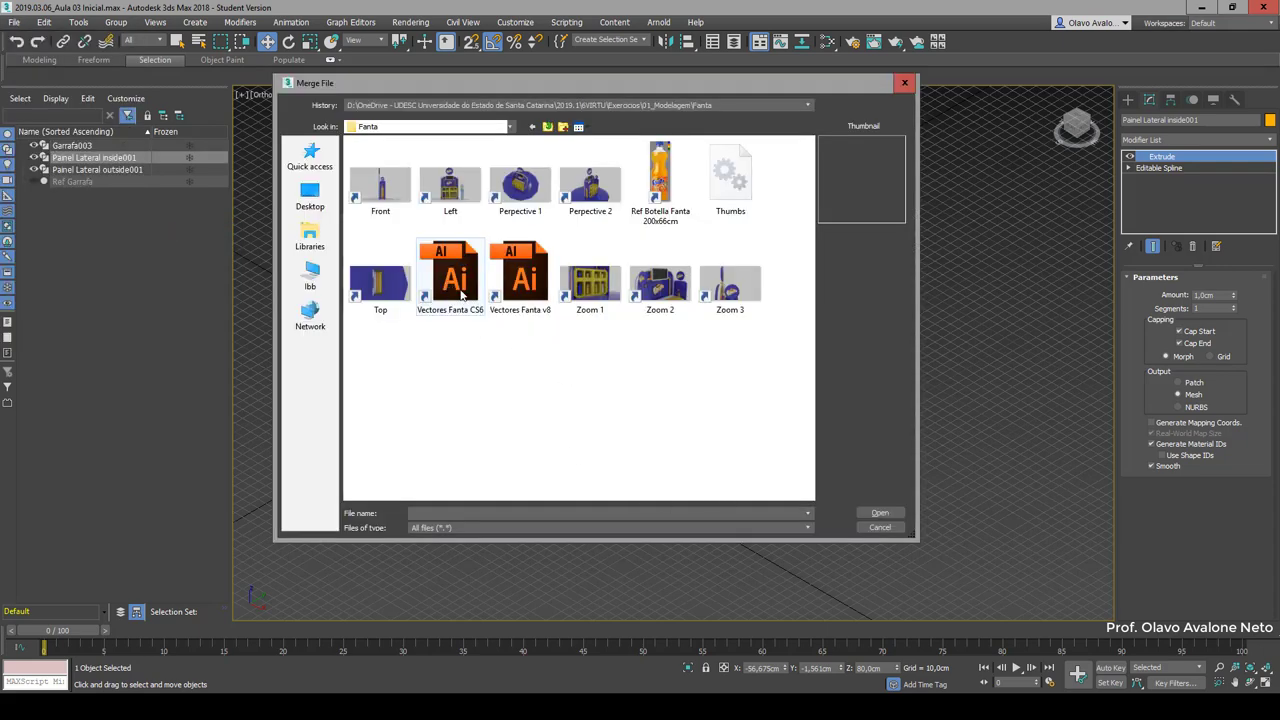
{"action": "left_click", "coordinate": [881, 514]}
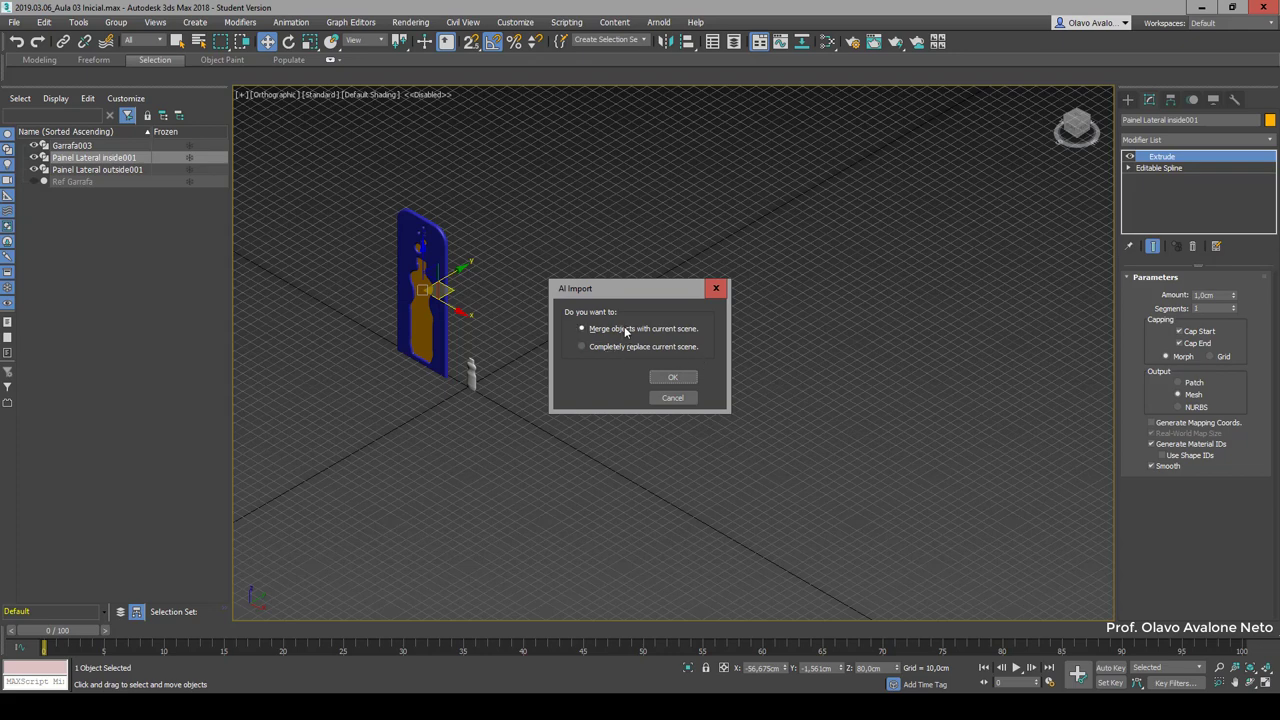
{"action": "left_click", "coordinate": [673, 377]}
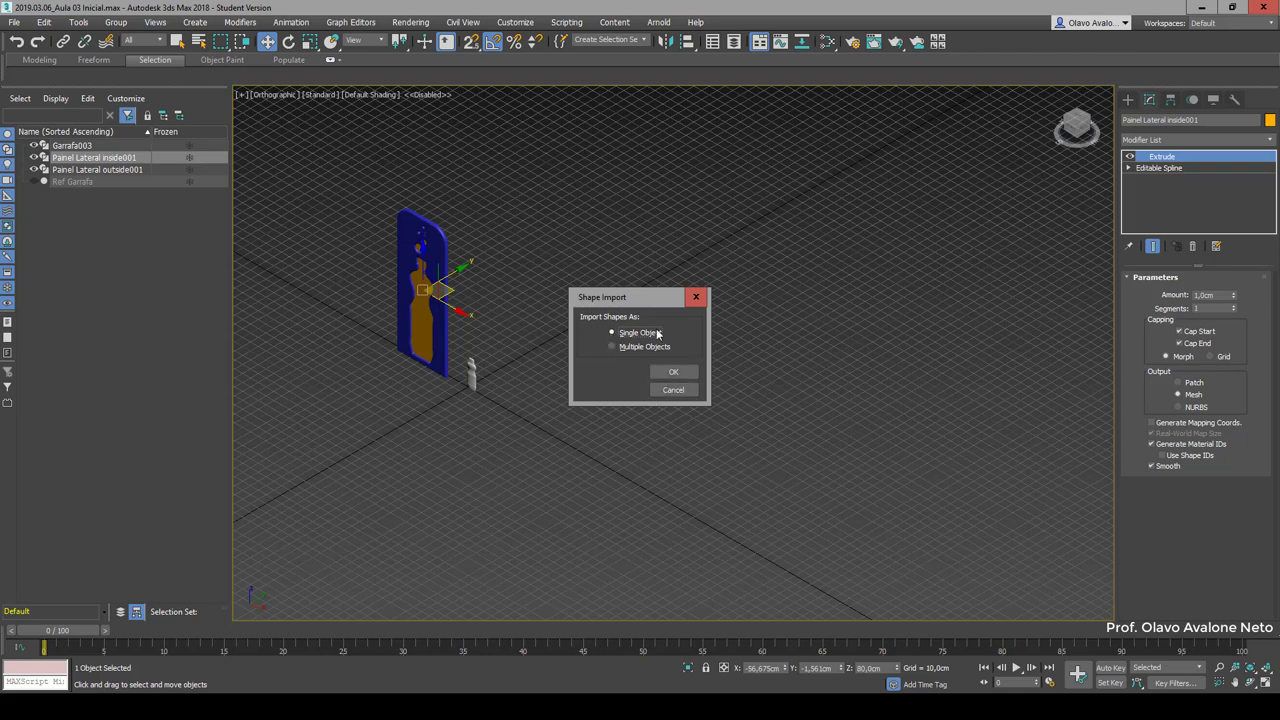
{"action": "left_click", "coordinate": [673, 372]}
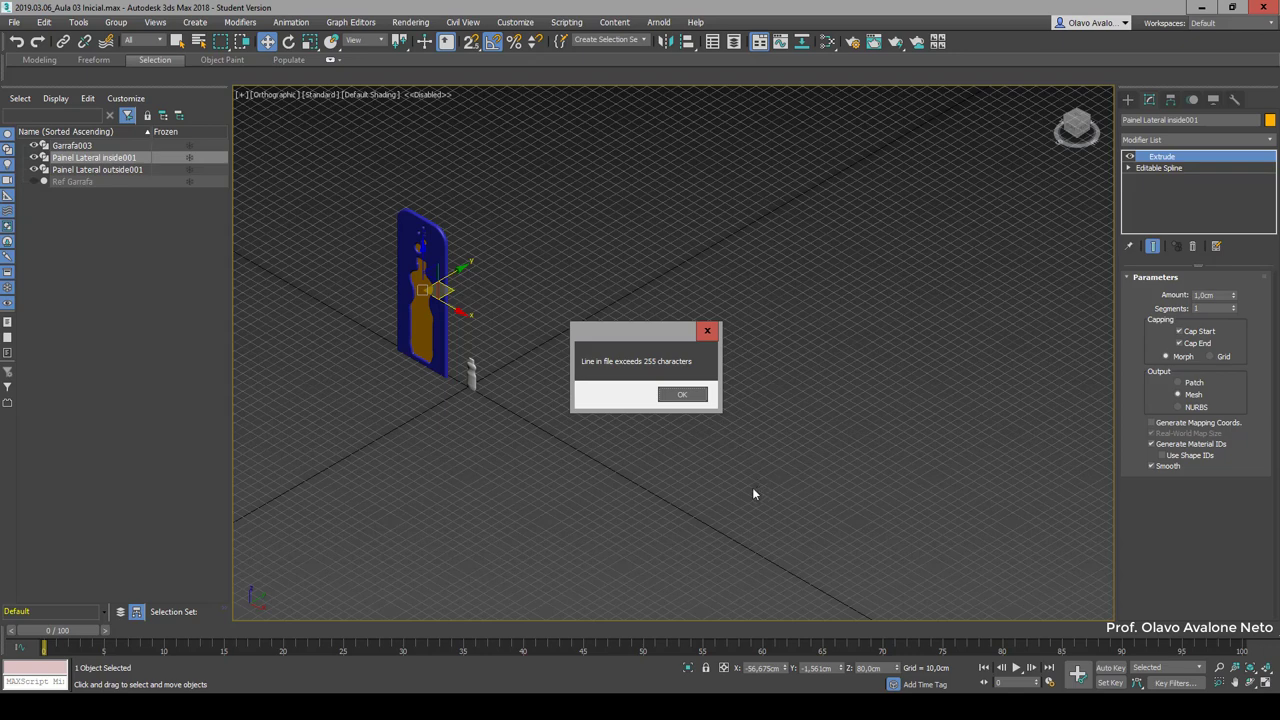
{"action": "left_click", "coordinate": [694, 398]}
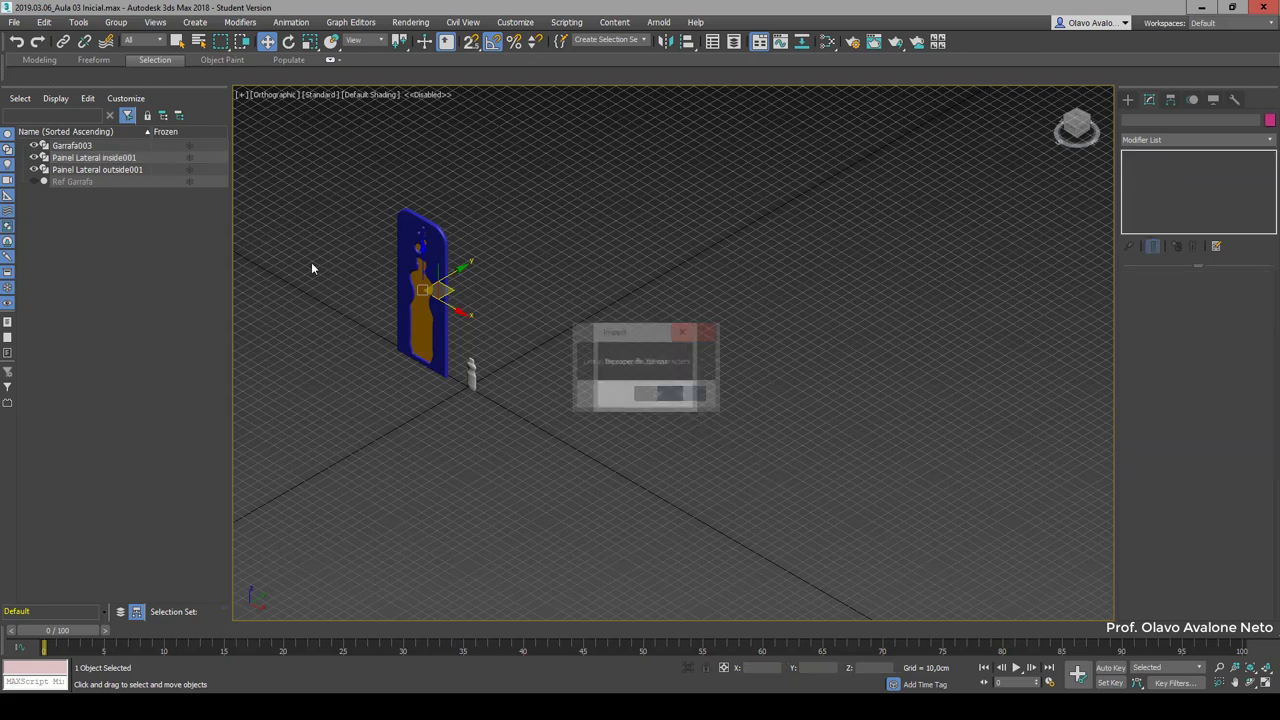
{"action": "left_click", "coordinate": [658, 396]}
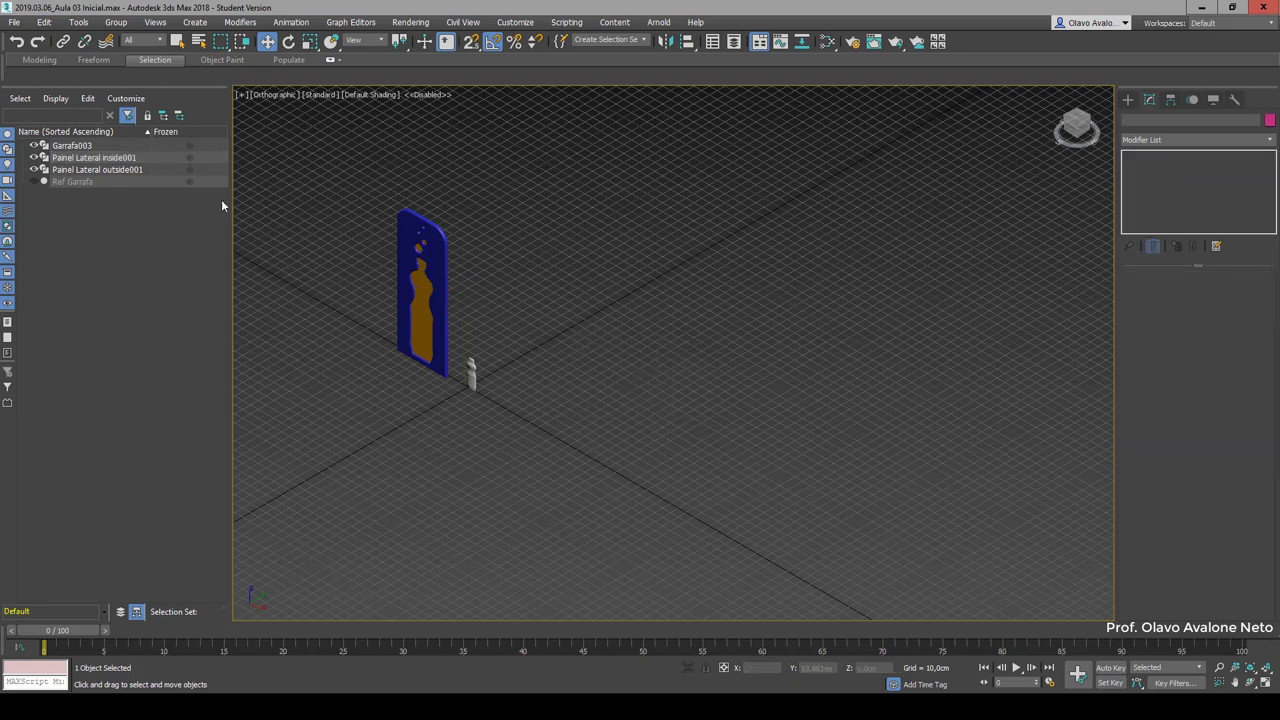
{"action": "left_click", "coordinate": [14, 22]}
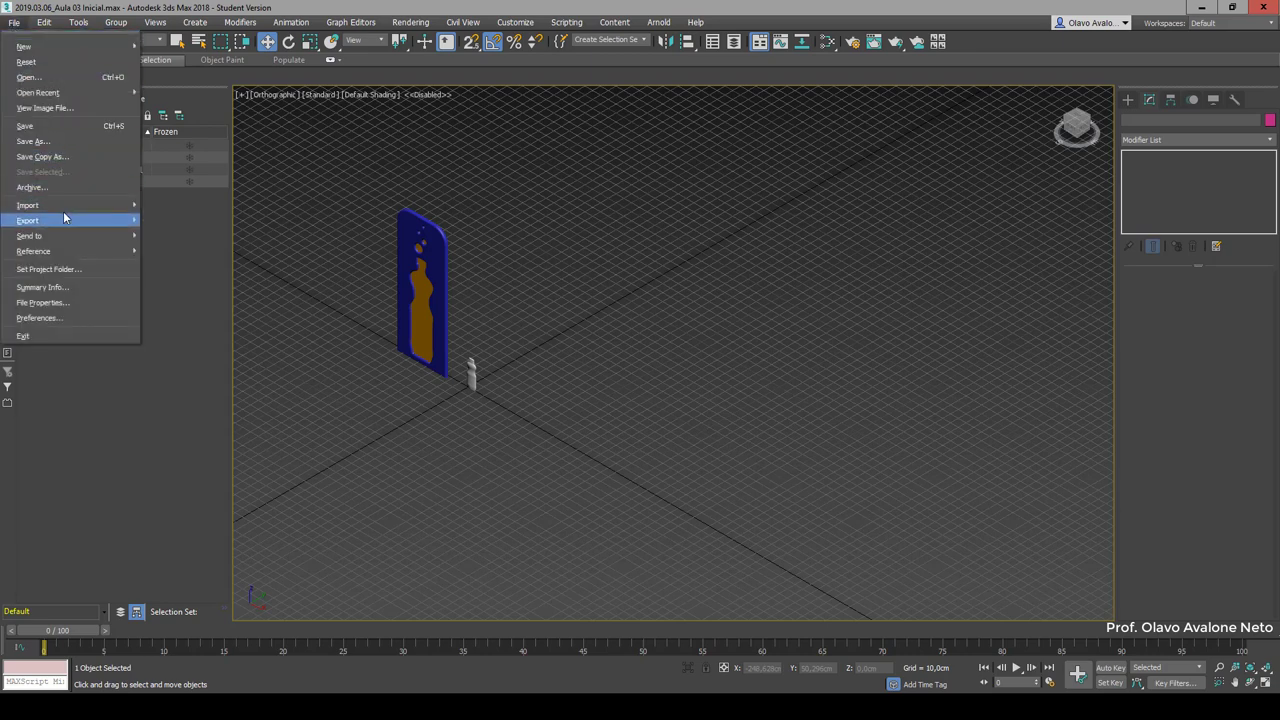
{"action": "mouse_move", "coordinate": [60, 205]}
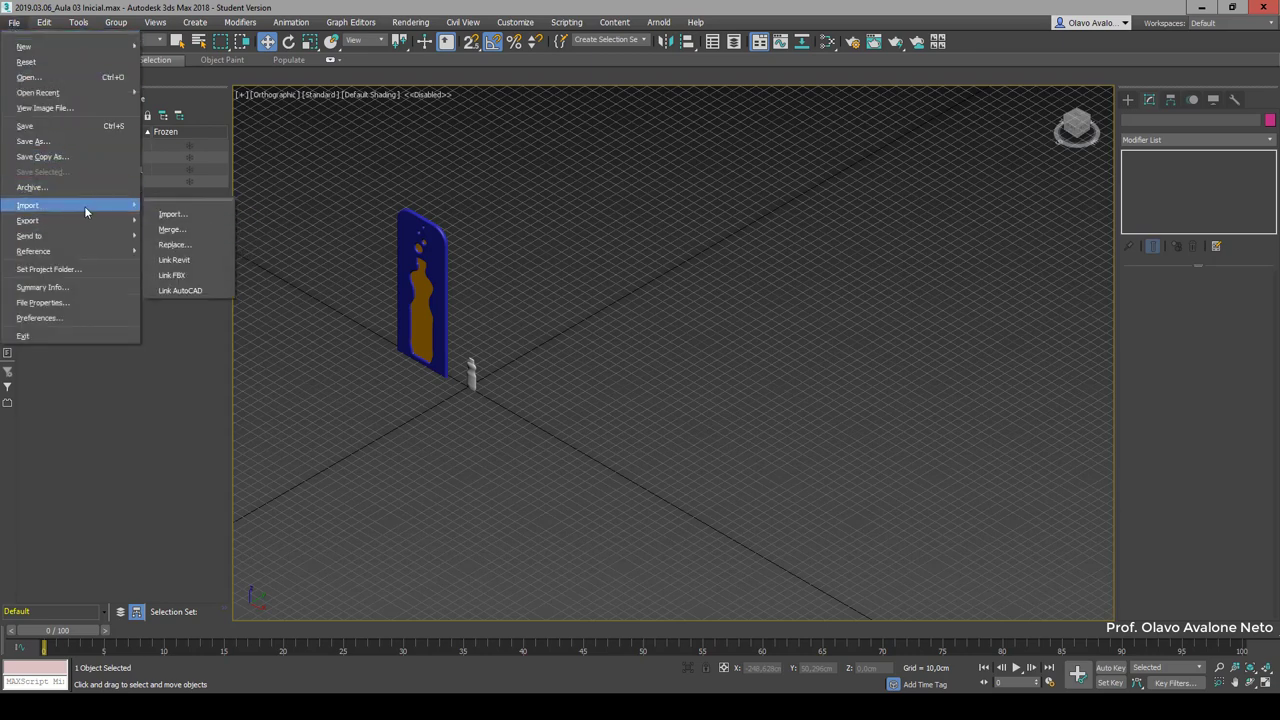
{"action": "left_click", "coordinate": [172, 229]}
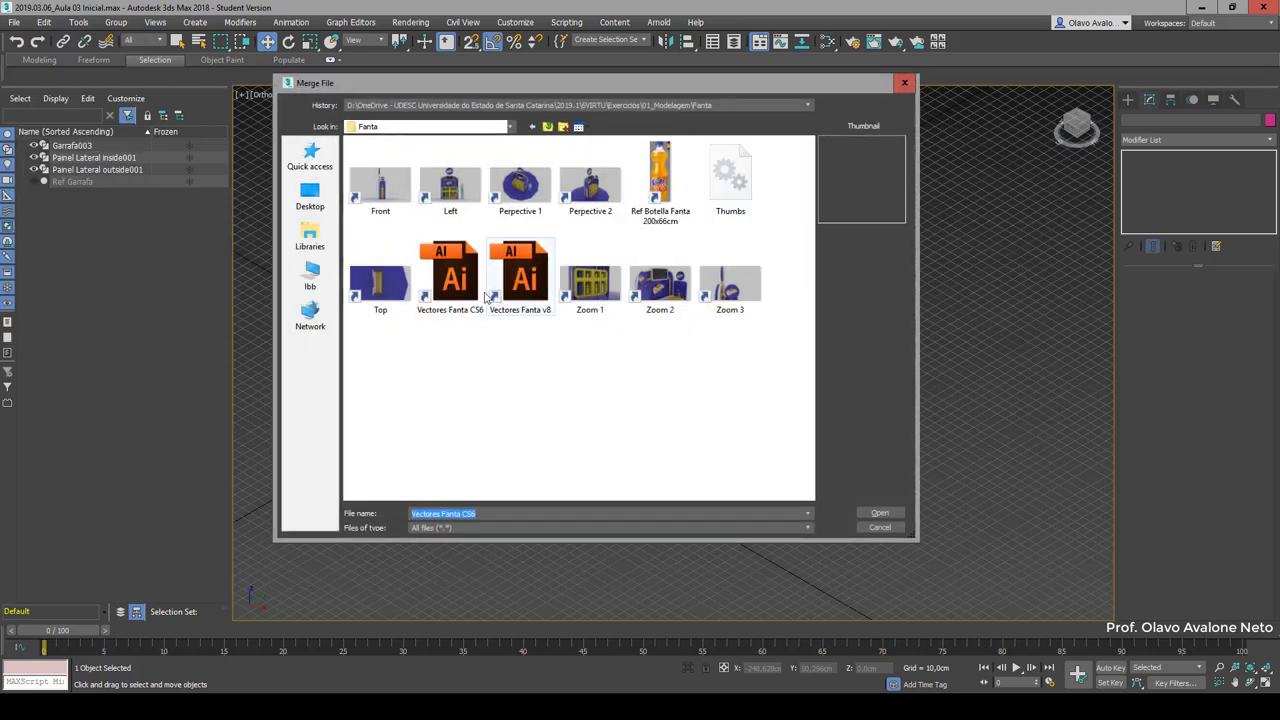
{"action": "left_click", "coordinate": [538, 290]}
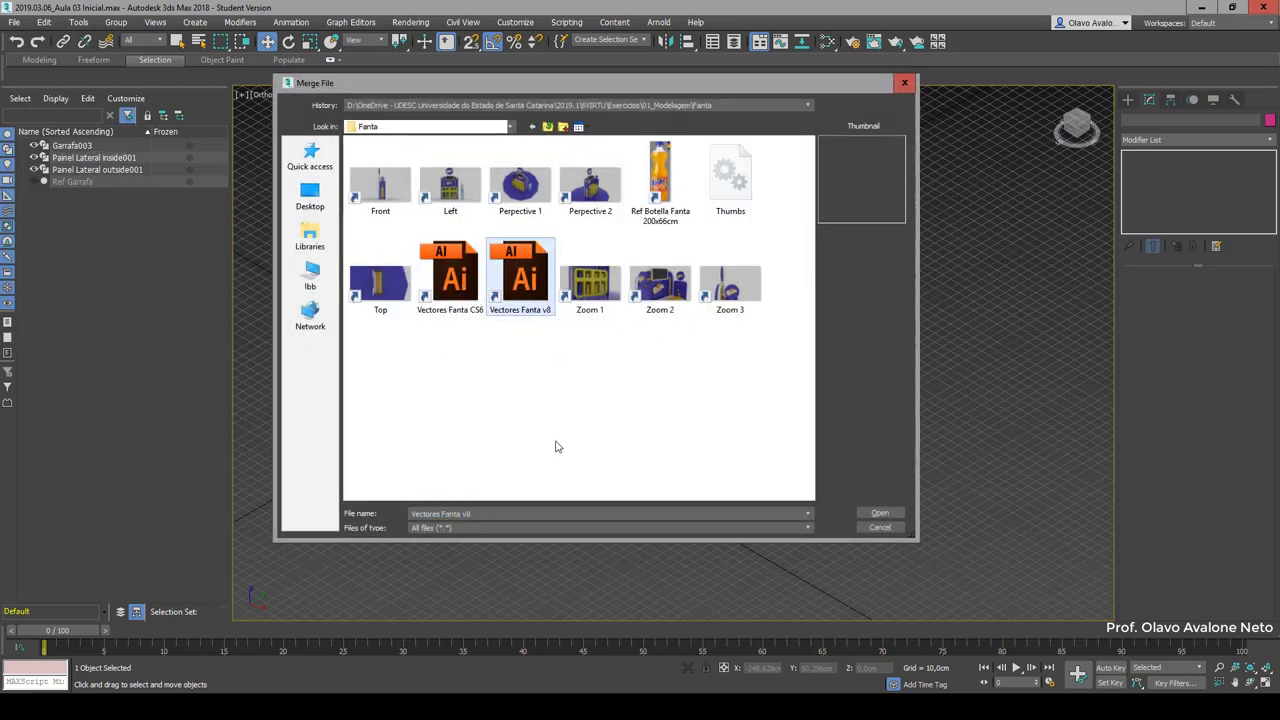
{"action": "left_click", "coordinate": [897, 514]}
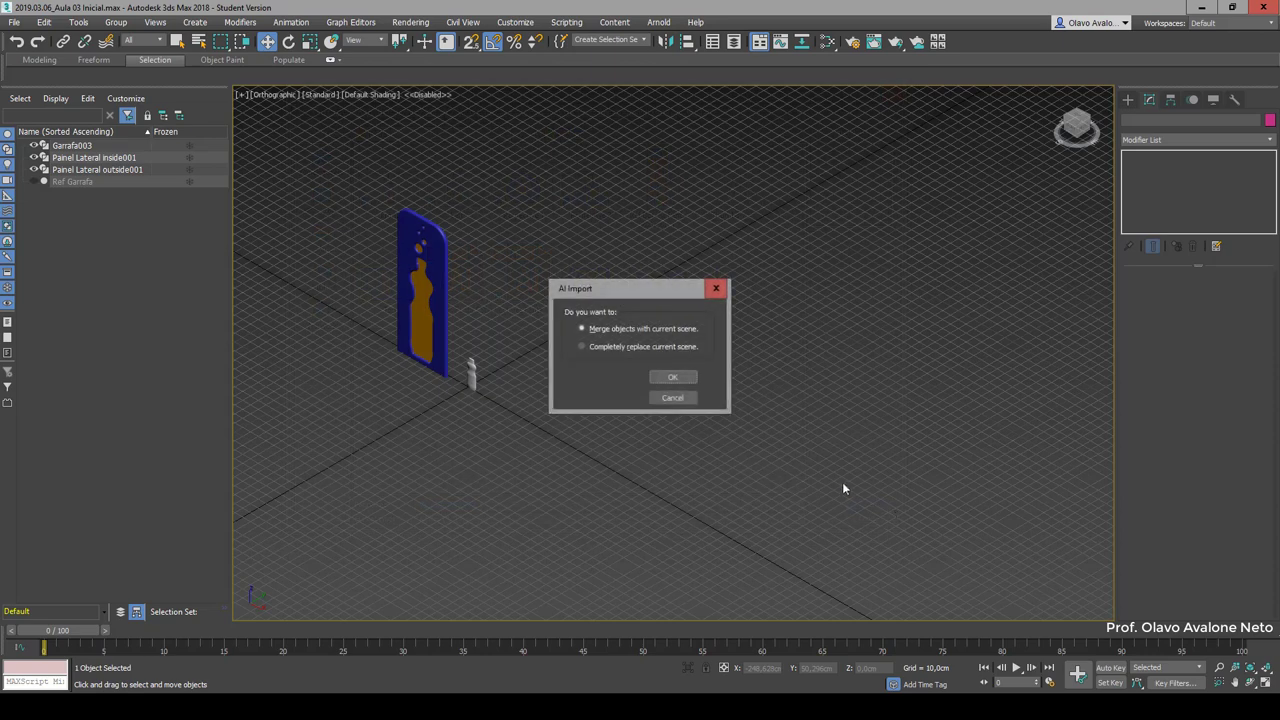
{"action": "left_click", "coordinate": [684, 378]}
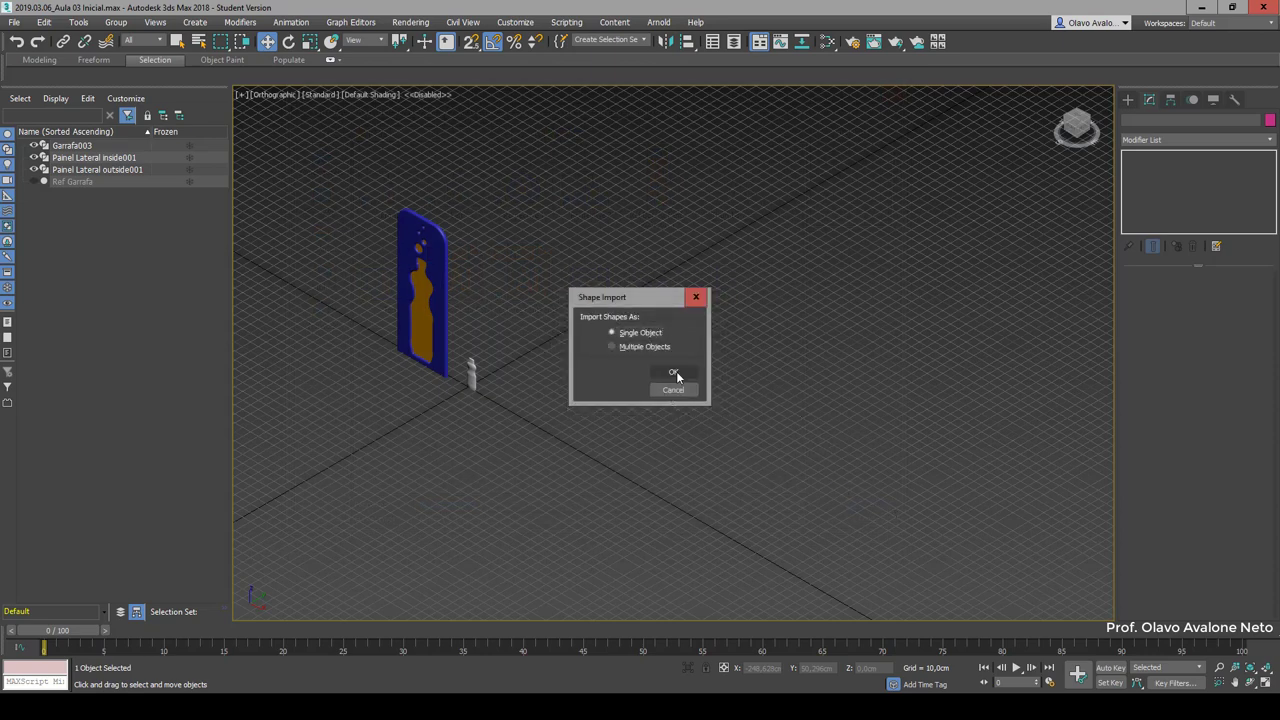
{"action": "left_click", "coordinate": [676, 373]}
{"action": "key", "text": "z"}
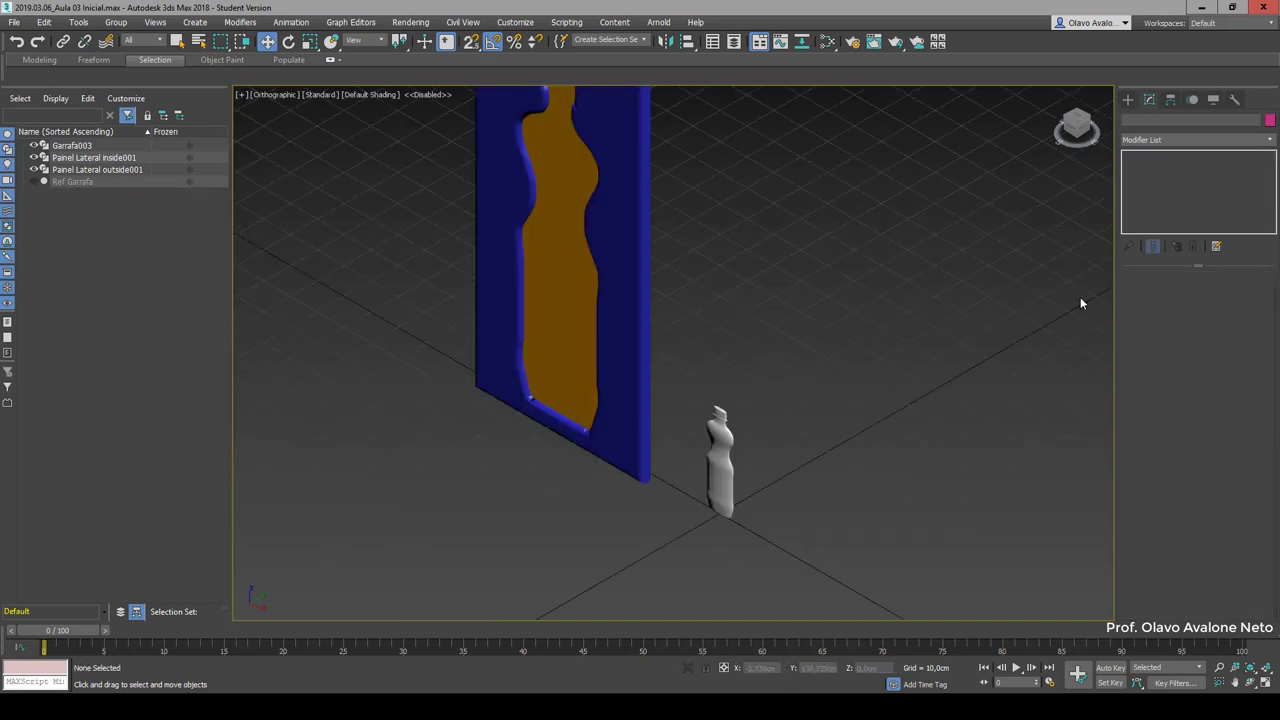
Step: Import Vectores Fanta v8, merging it into the current scene as a single object
{"action": "key", "text": "f"}
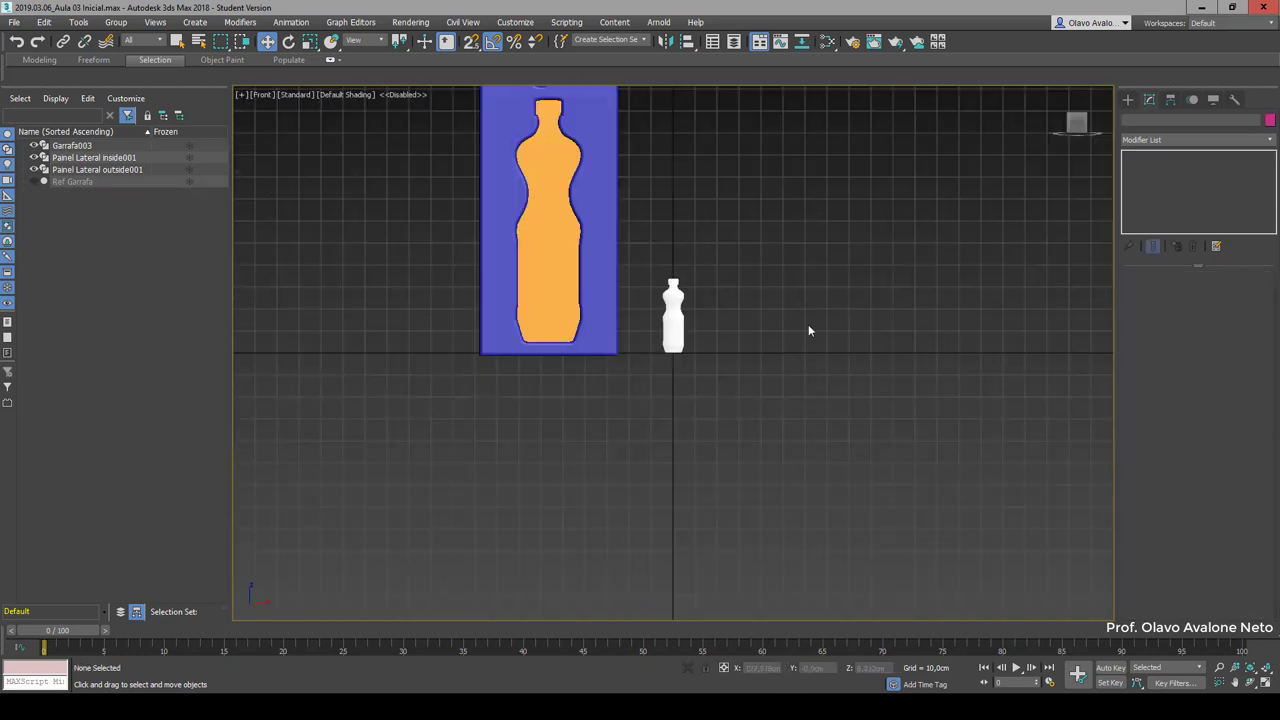
{"action": "left_click", "coordinate": [19, 21]}
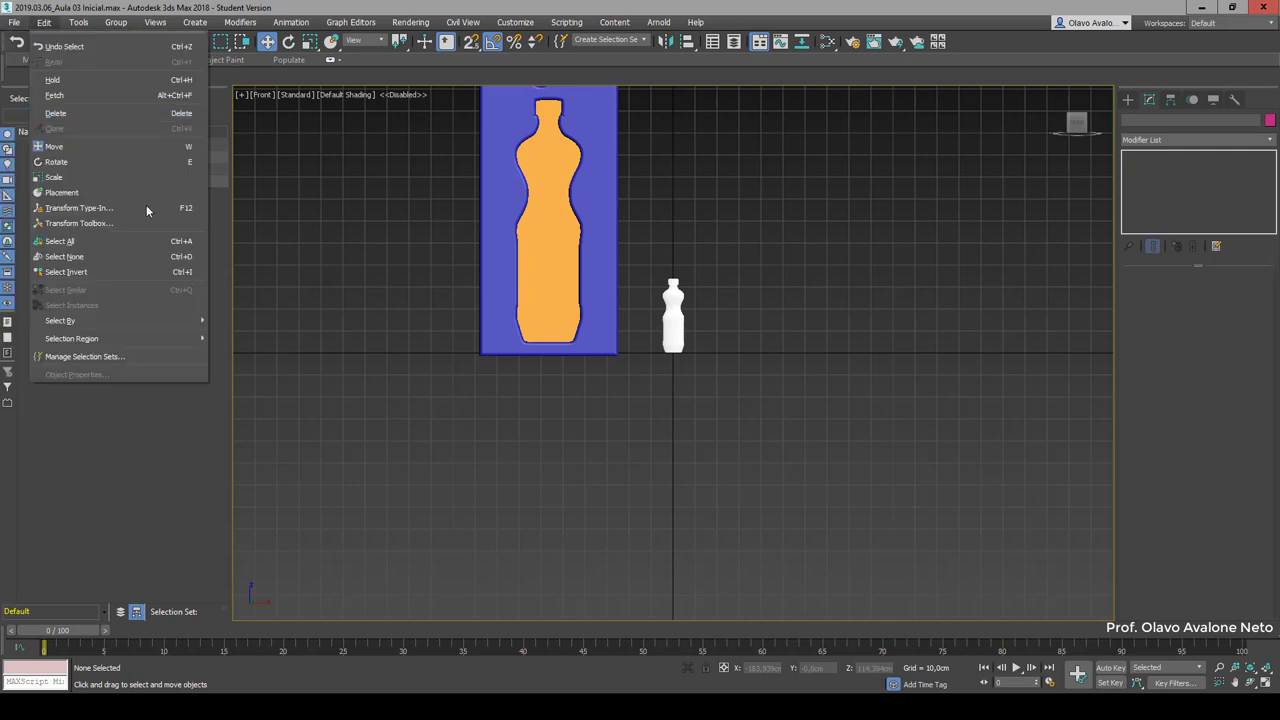
{"action": "mouse_move", "coordinate": [60, 205]}
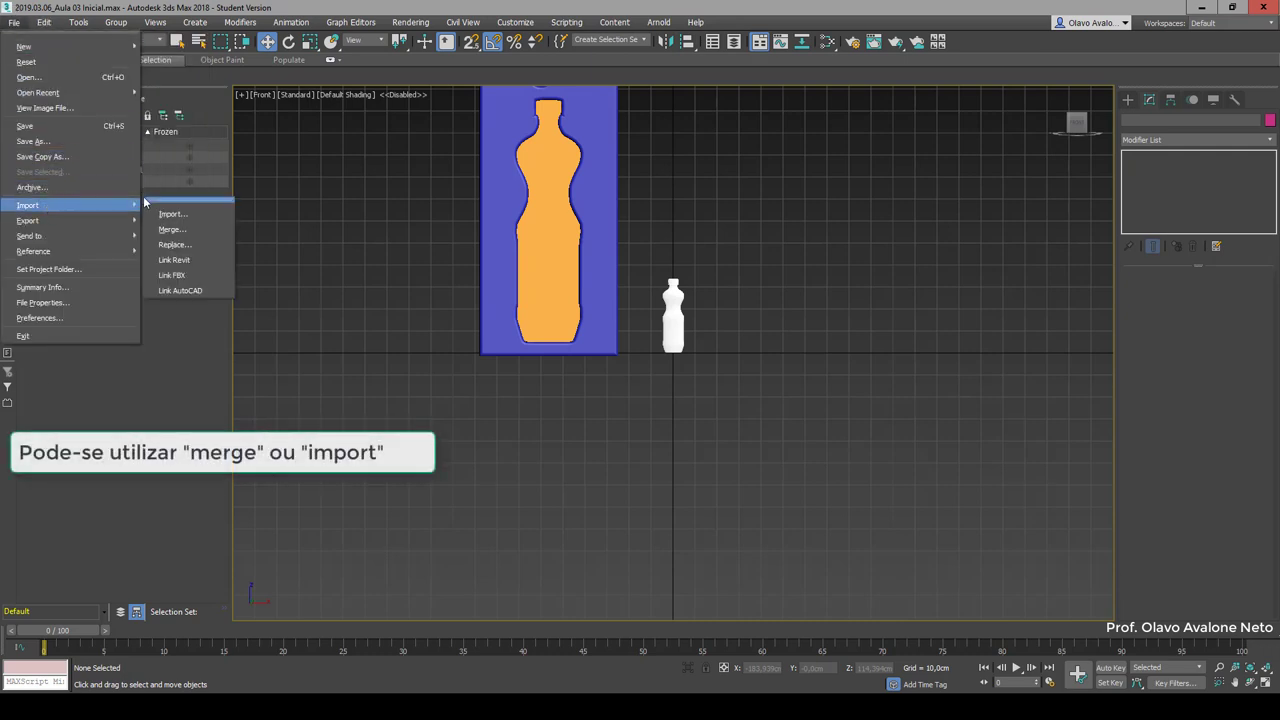
{"action": "left_click", "coordinate": [168, 207]}
{"action": "left_click", "coordinate": [452, 180]}
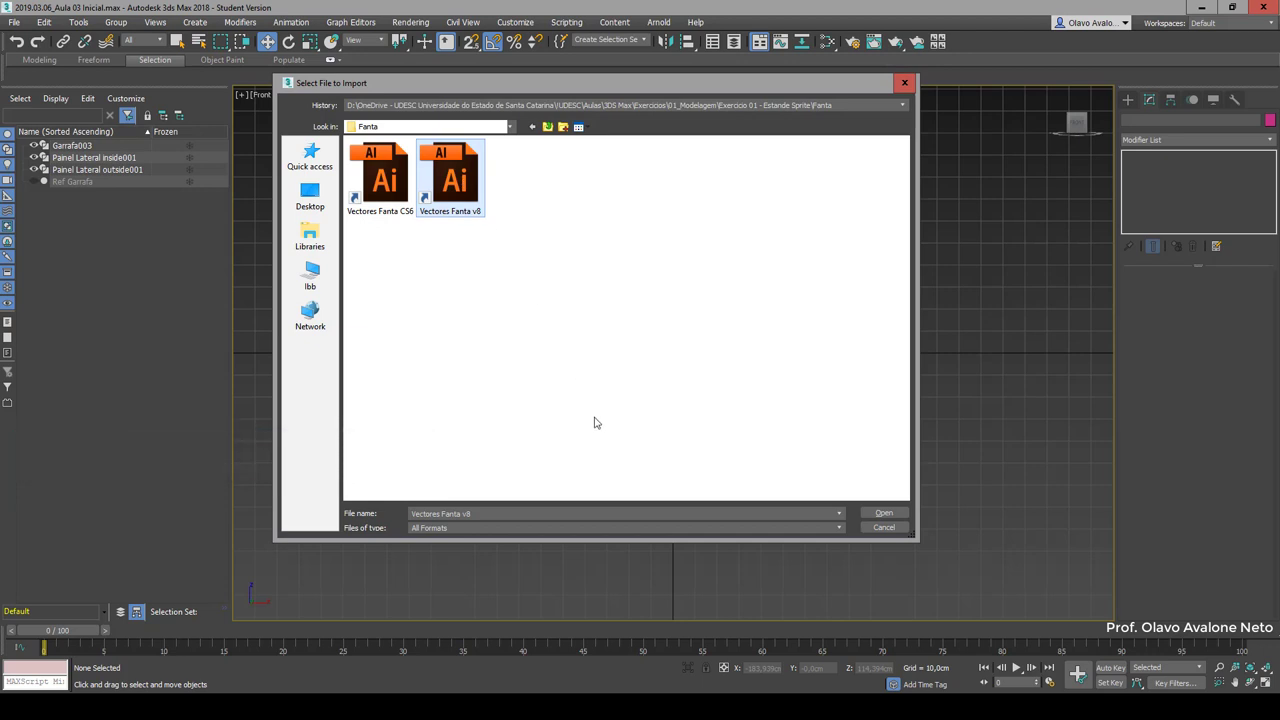
{"action": "left_click", "coordinate": [896, 519]}
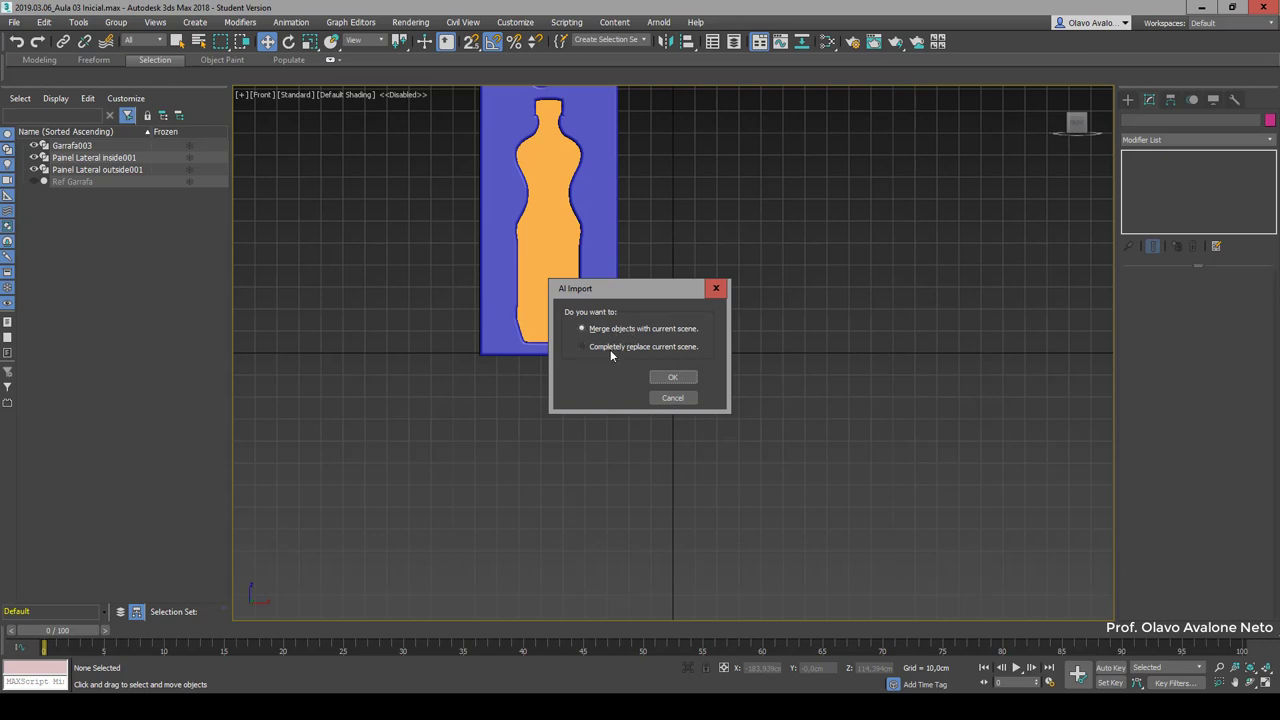
{"action": "left_click", "coordinate": [672, 377]}
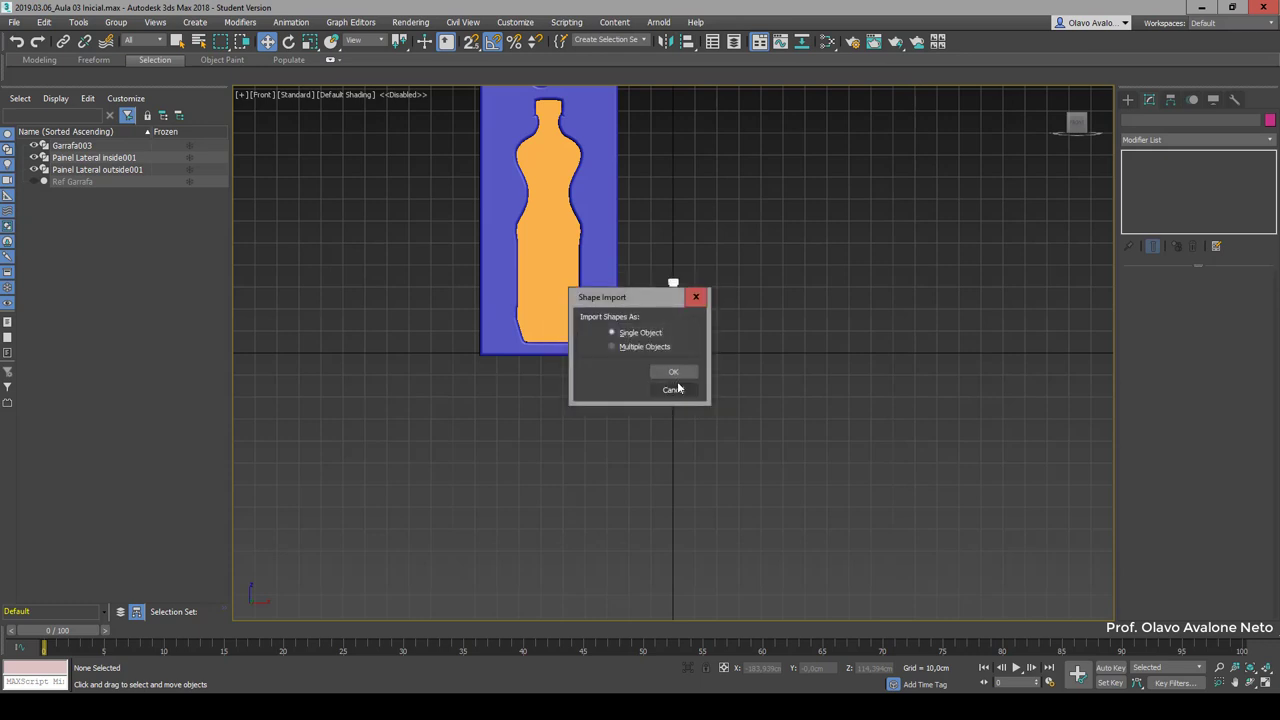
{"action": "left_click", "coordinate": [650, 347]}
{"action": "left_click", "coordinate": [661, 371]}
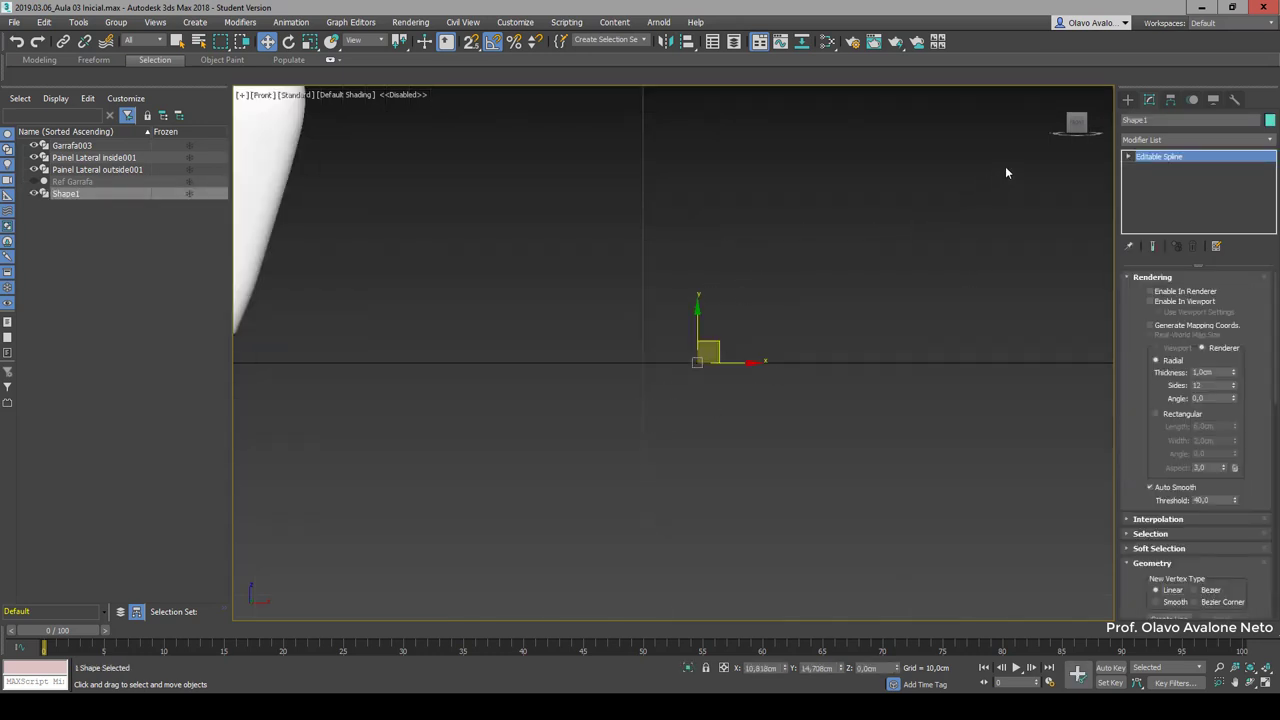
Step: In Top view, move Shape1 along X to the right of the bottle
{"action": "scroll", "coordinate": [466, 283], "scroll_direction": "down", "scroll_amount": 2}
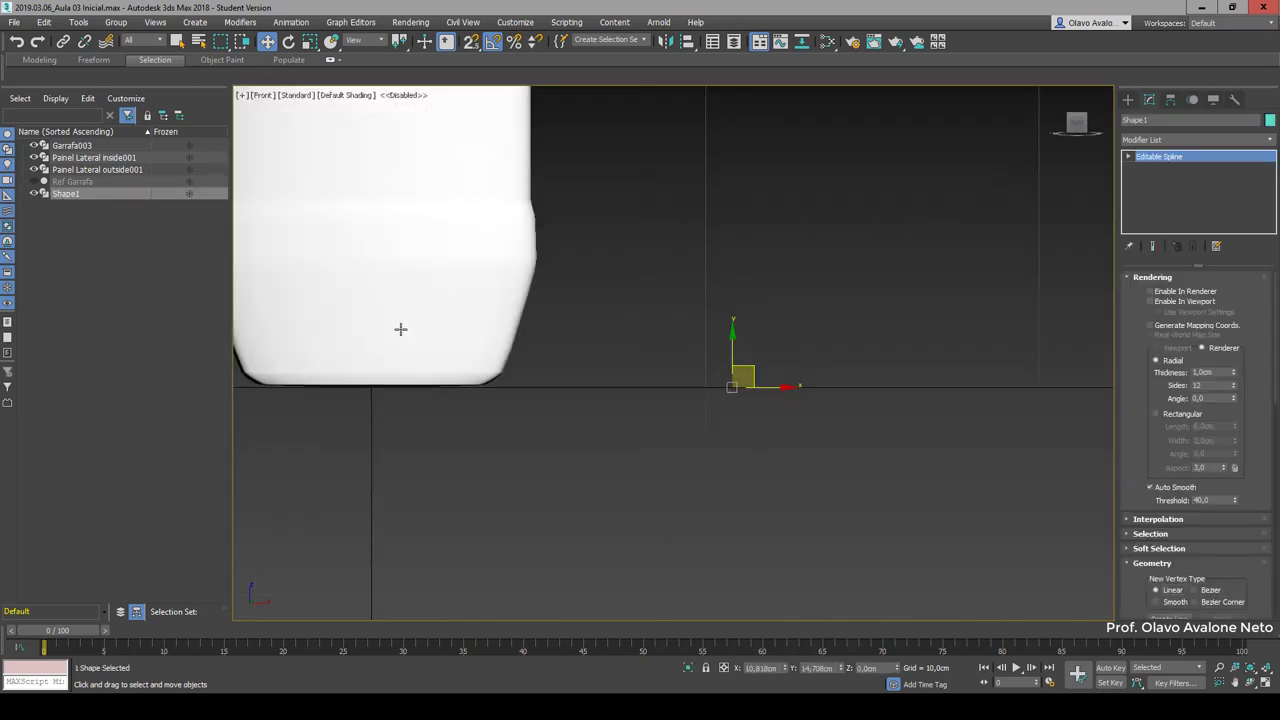
{"action": "key", "text": "t"}
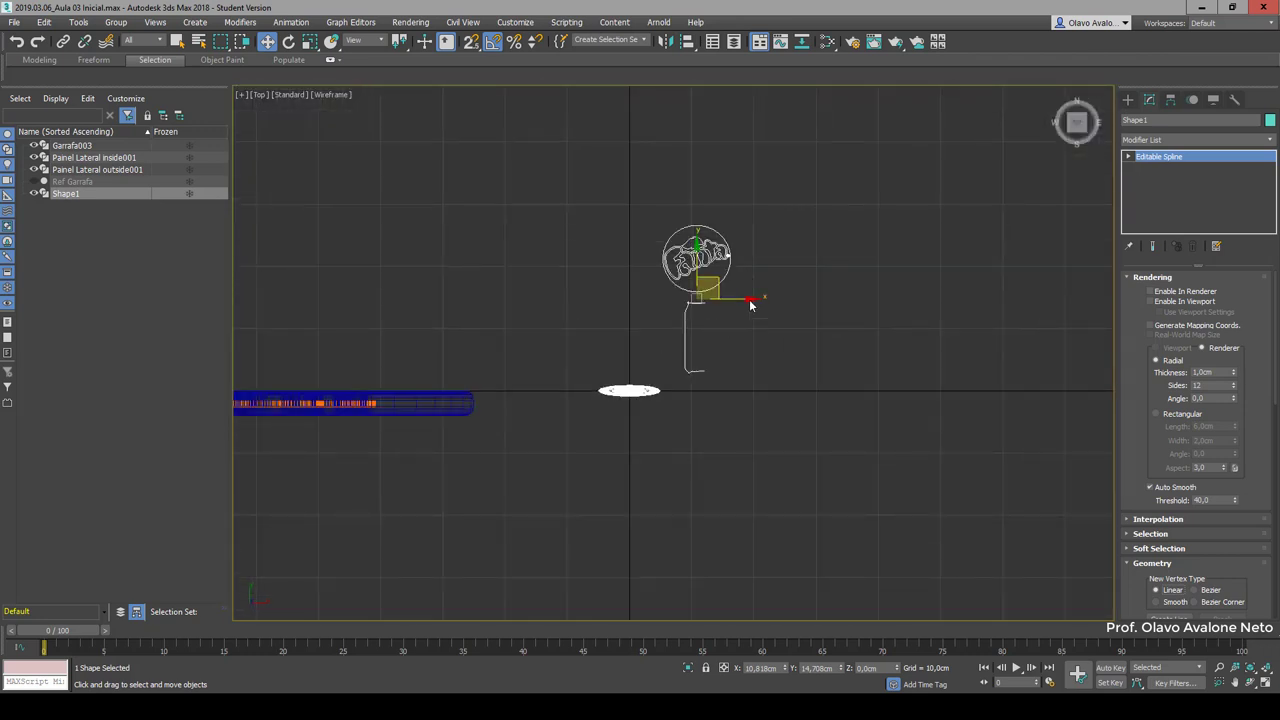
{"action": "left_click", "coordinate": [1066, 133]}
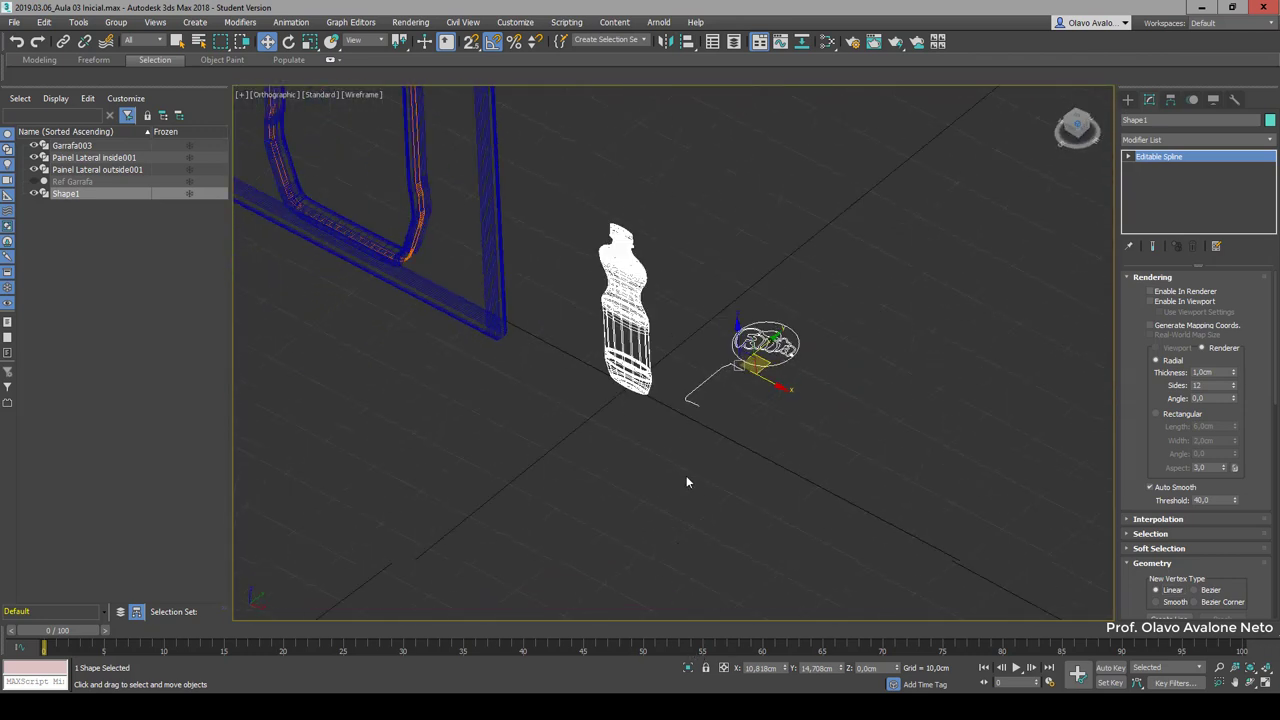
{"action": "scroll", "coordinate": [767, 392], "scroll_direction": "up", "scroll_amount": 3}
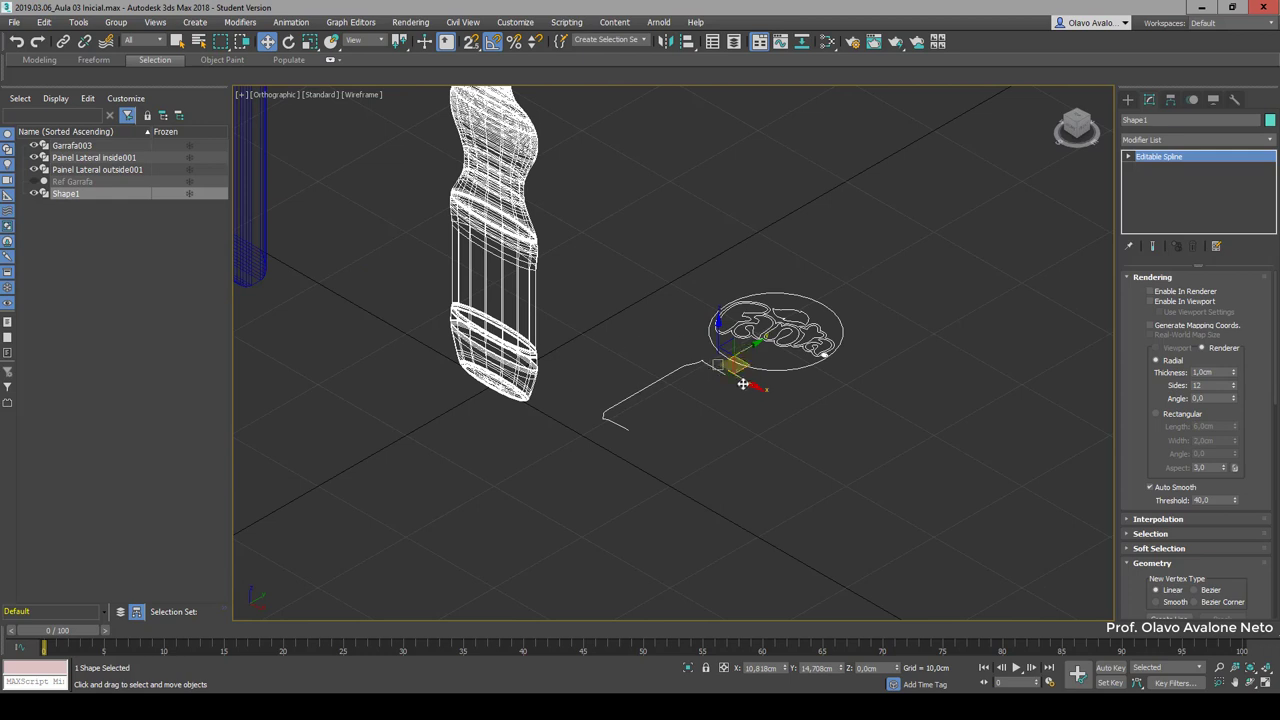
{"action": "left_click_drag", "start_coordinate": [825, 433], "coordinate": [906, 503]}
{"action": "scroll", "coordinate": [385, 274], "scroll_direction": "down", "scroll_amount": 3}
{"action": "scroll", "coordinate": [385, 274], "scroll_direction": "down", "scroll_amount": 3}
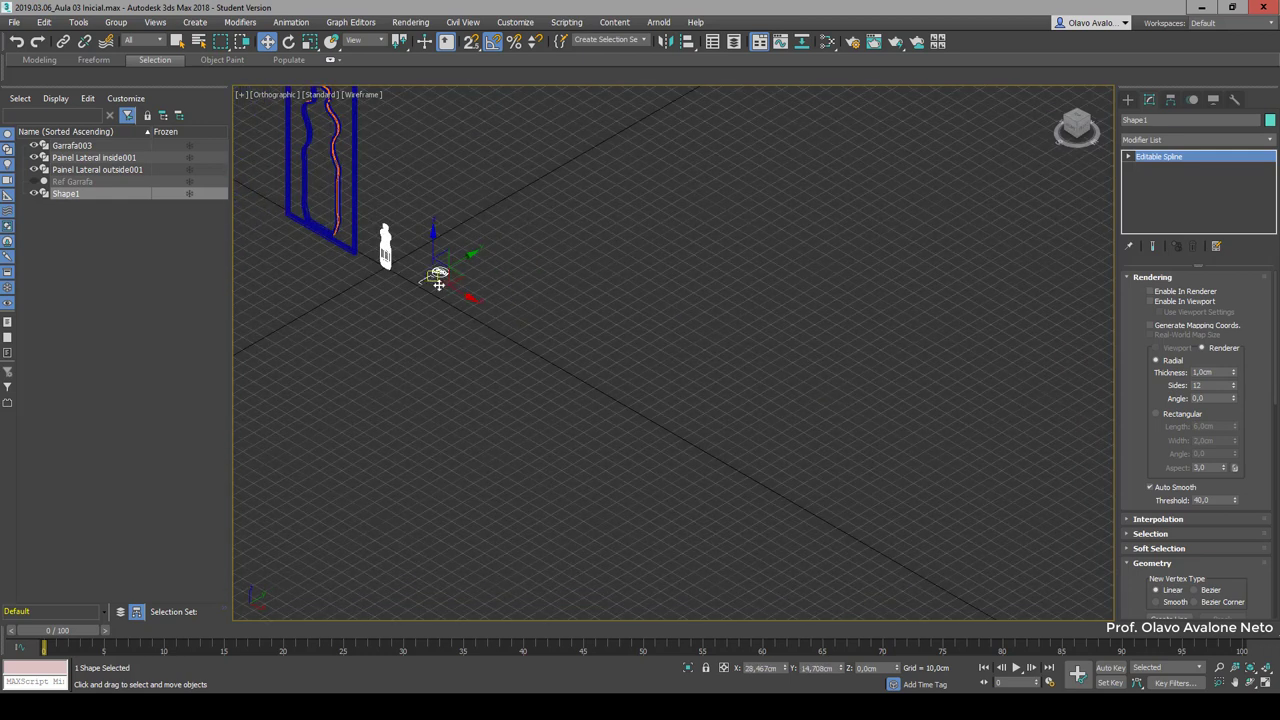
{"action": "left_click_drag", "start_coordinate": [468, 296], "coordinate": [498, 318]}
{"action": "scroll", "coordinate": [498, 318], "scroll_direction": "up", "scroll_amount": 3}
{"action": "scroll", "coordinate": [498, 318], "scroll_direction": "up", "scroll_amount": 3}
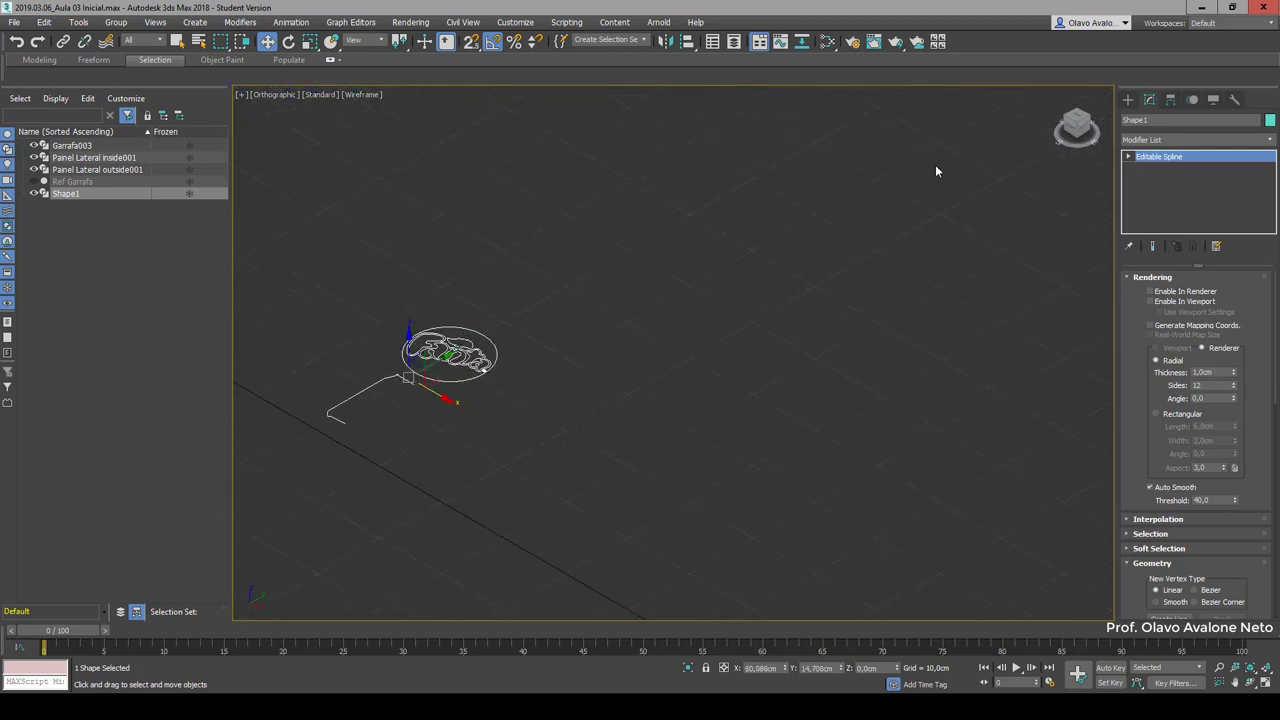
Step: Check the logo's placement in Front view as wireframe (F3) and in Perspective
{"action": "key", "text": "f"}
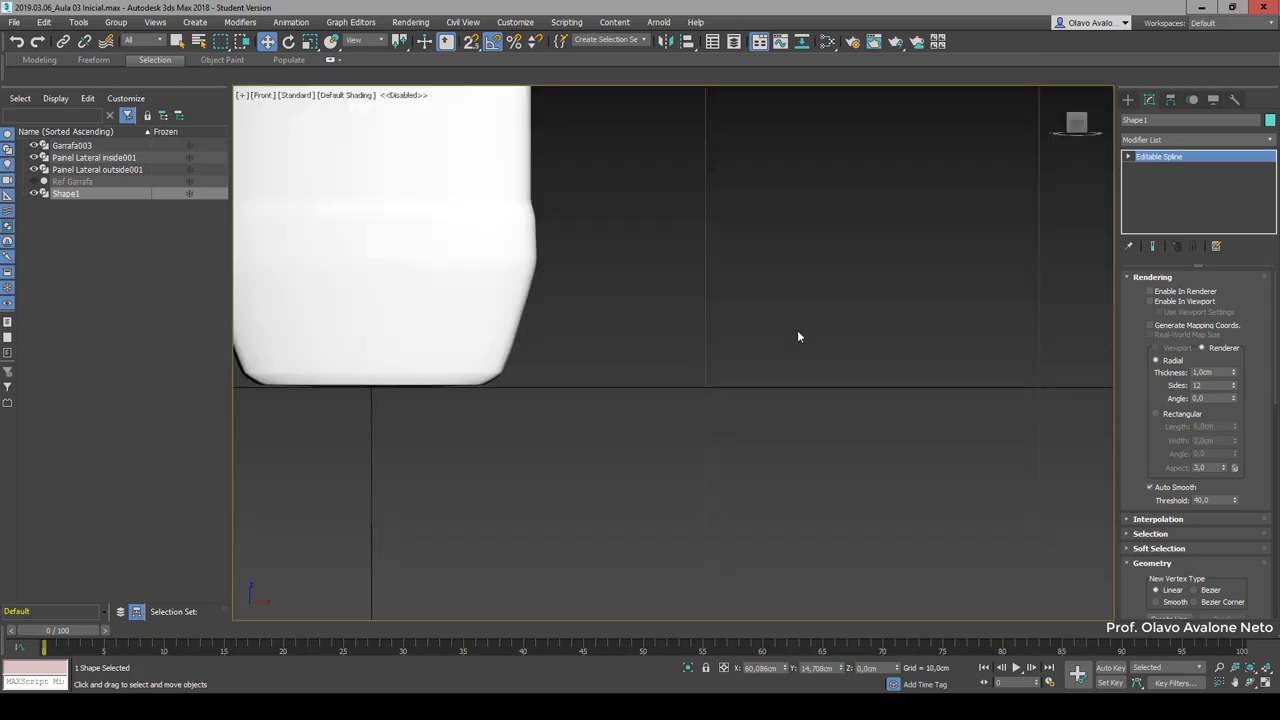
{"action": "scroll", "coordinate": [797, 330], "scroll_direction": "down", "scroll_amount": 2}
{"action": "scroll", "coordinate": [692, 440], "scroll_direction": "down", "scroll_amount": 8}
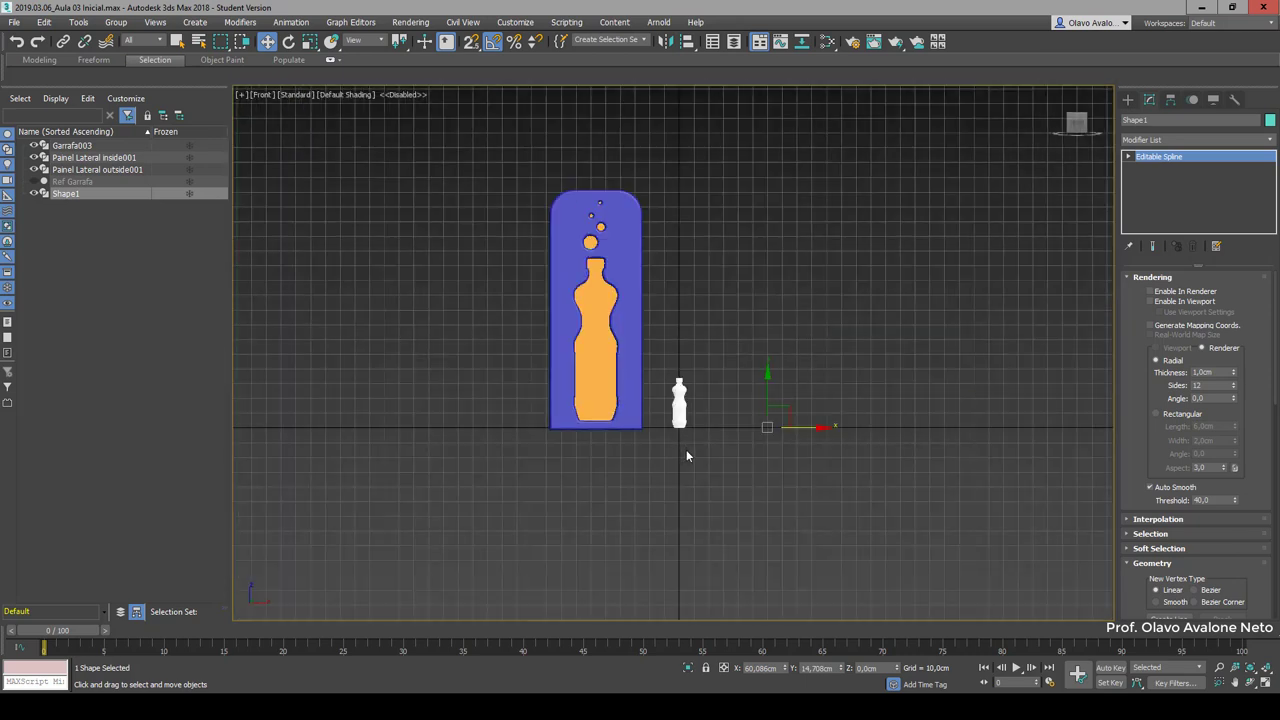
{"action": "key", "text": "F3"}
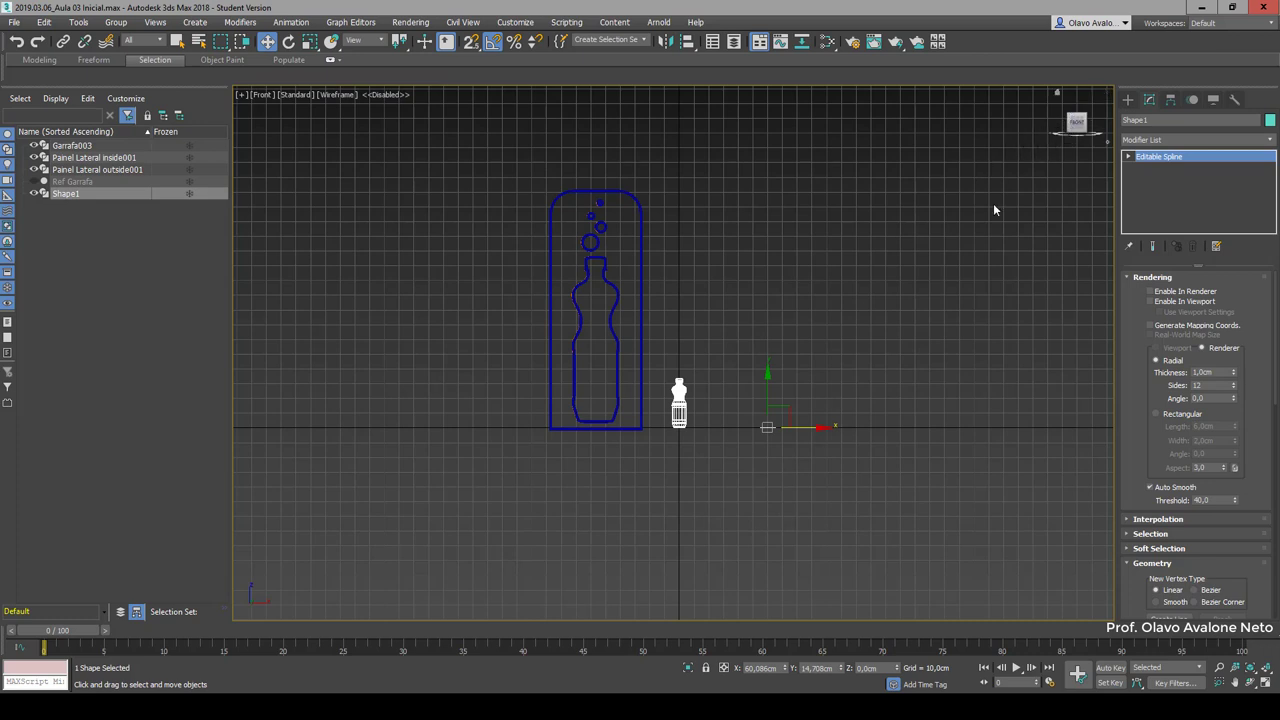
{"action": "key", "text": "p"}
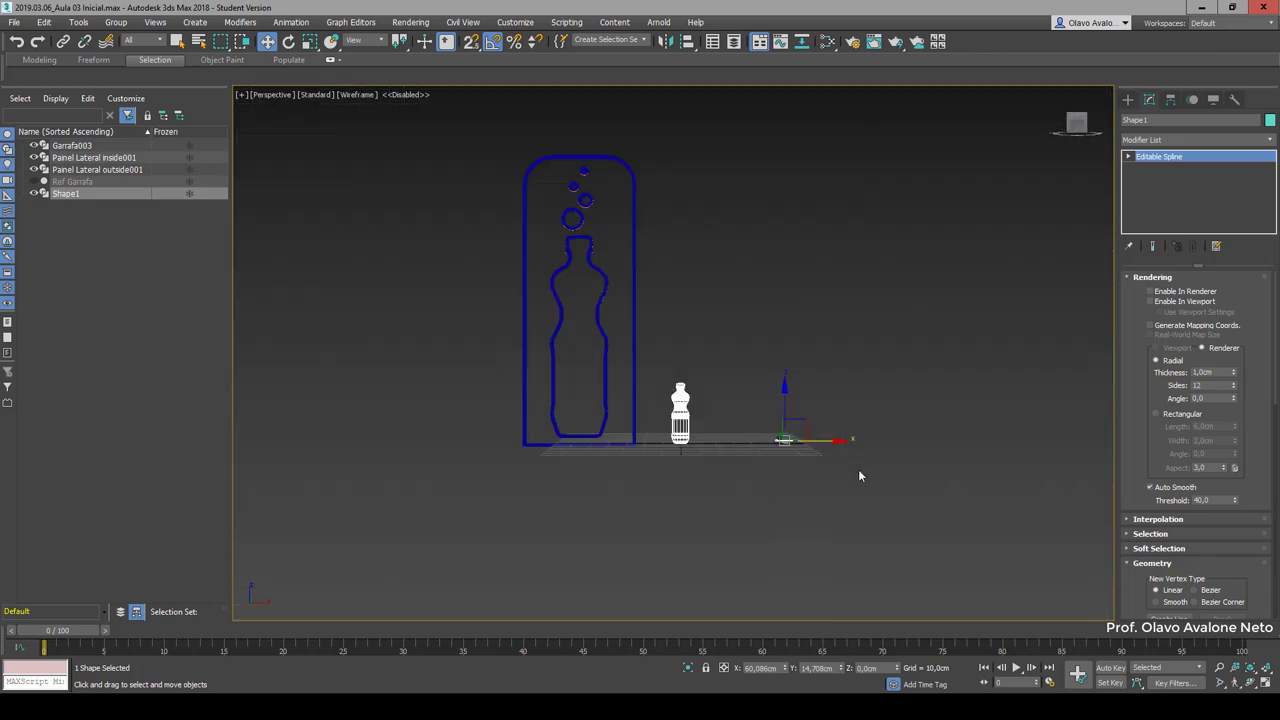
{"action": "mouse_move", "coordinate": [858, 476]}
{"action": "middle_mouse_down", "text": "alt"}
{"action": "mouse_move", "coordinate": [786, 529]}
{"action": "mouse_move", "coordinate": [622, 310]}
{"action": "middle_mouse_up", "text": "alt"}
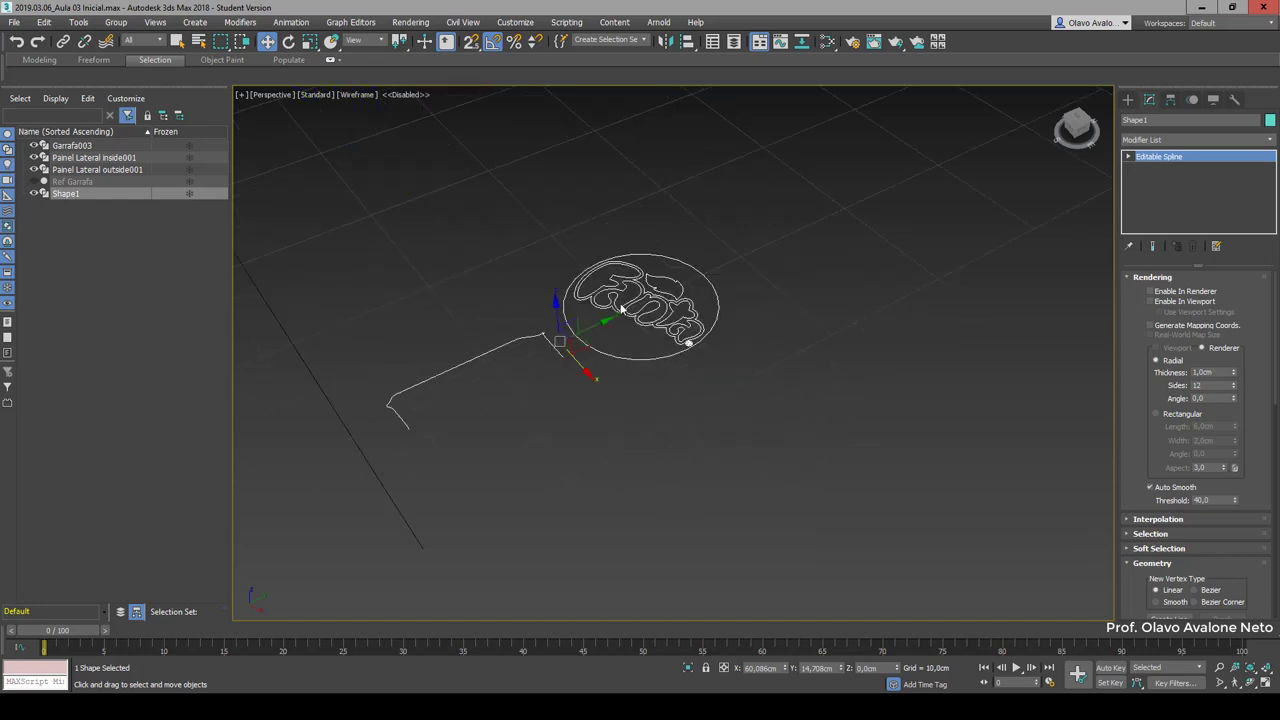
{"action": "scroll", "coordinate": [660, 265], "scroll_direction": "down", "scroll_amount": 3}
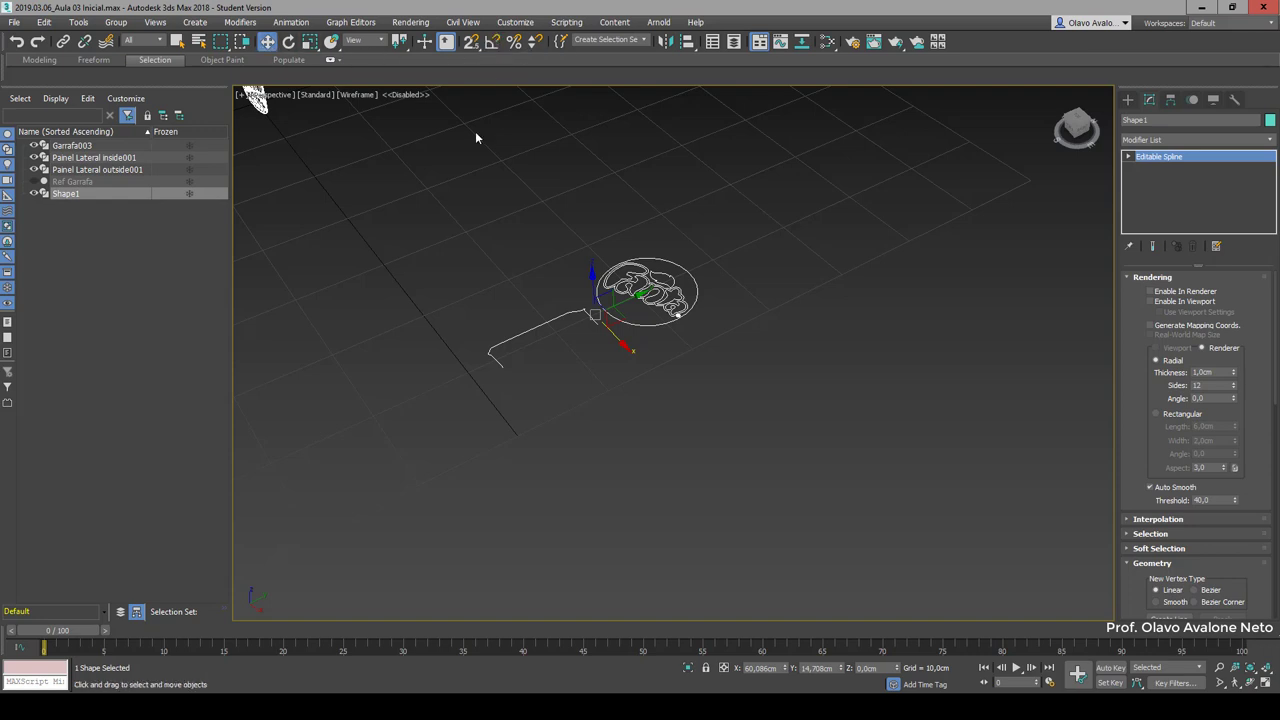
Step: With Angle Snap on, rotate Shape1 90° about X
{"action": "left_click", "coordinate": [493, 44]}
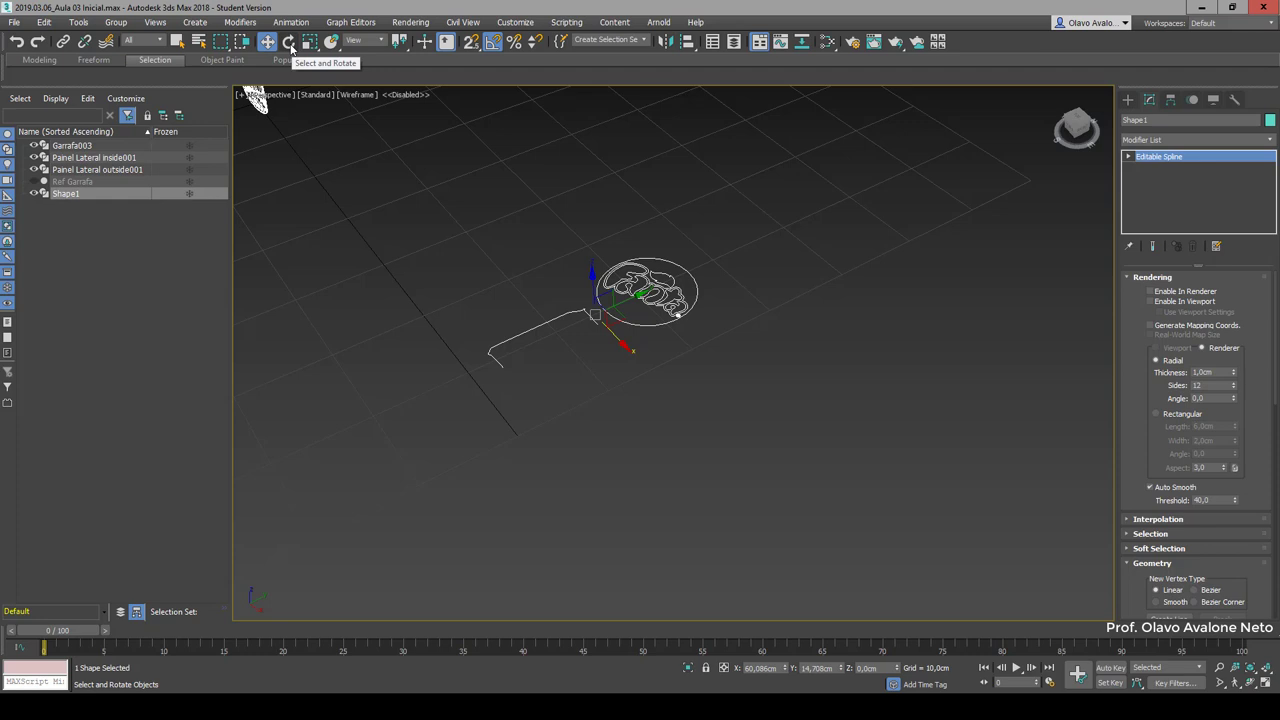
{"action": "left_click", "coordinate": [290, 45]}
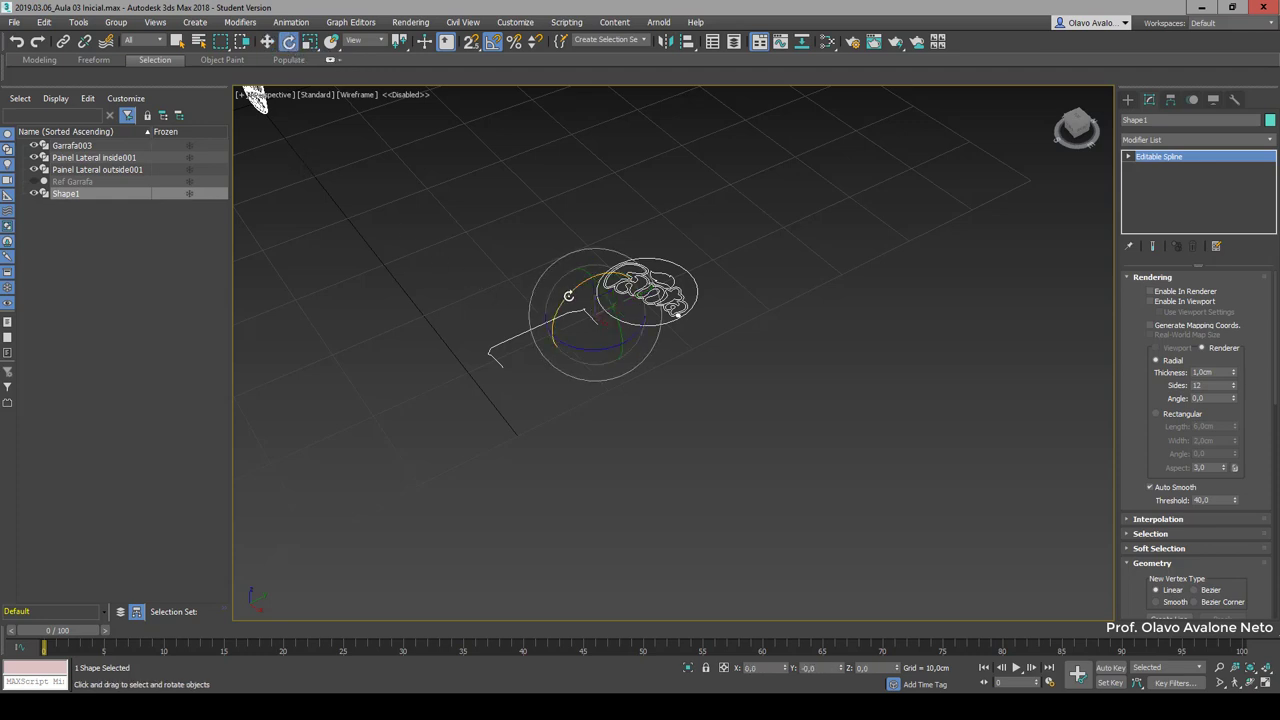
{"action": "left_click_drag", "start_coordinate": [568, 296], "coordinate": [529, 337]}
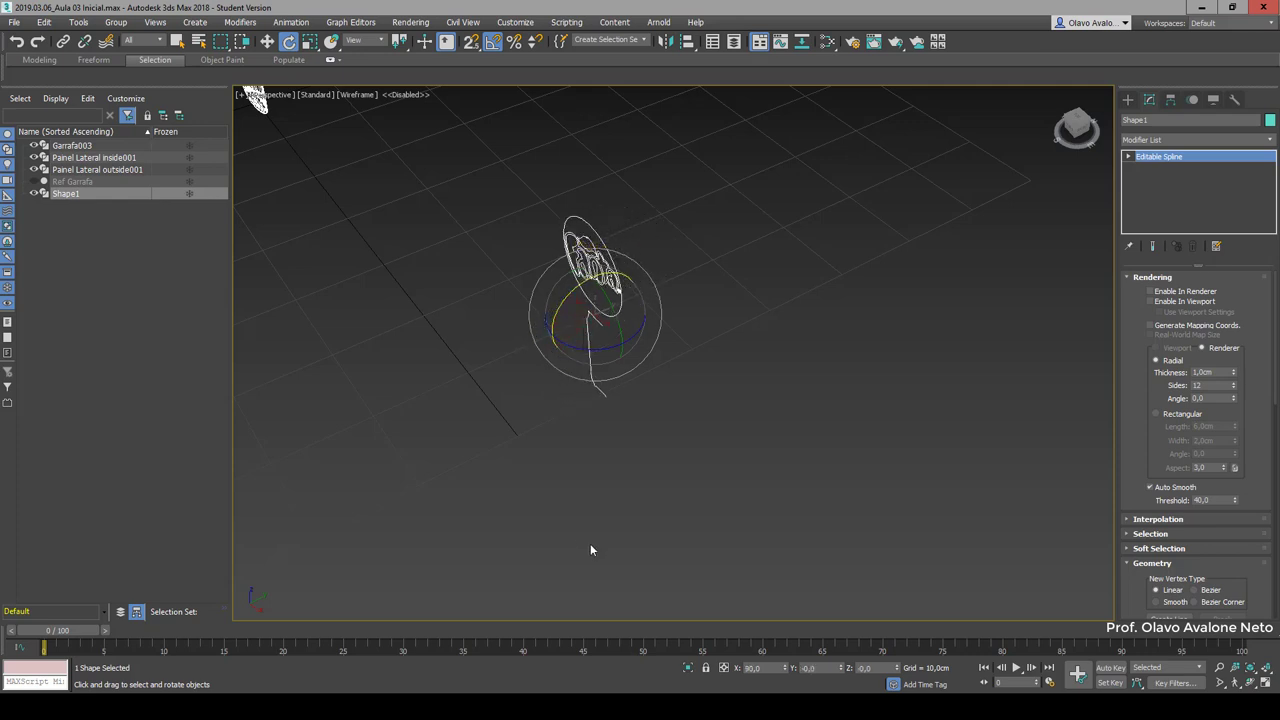
Step: Check the upright logo in Front and Top views, then return to Select and Move
{"action": "key", "text": "f"}
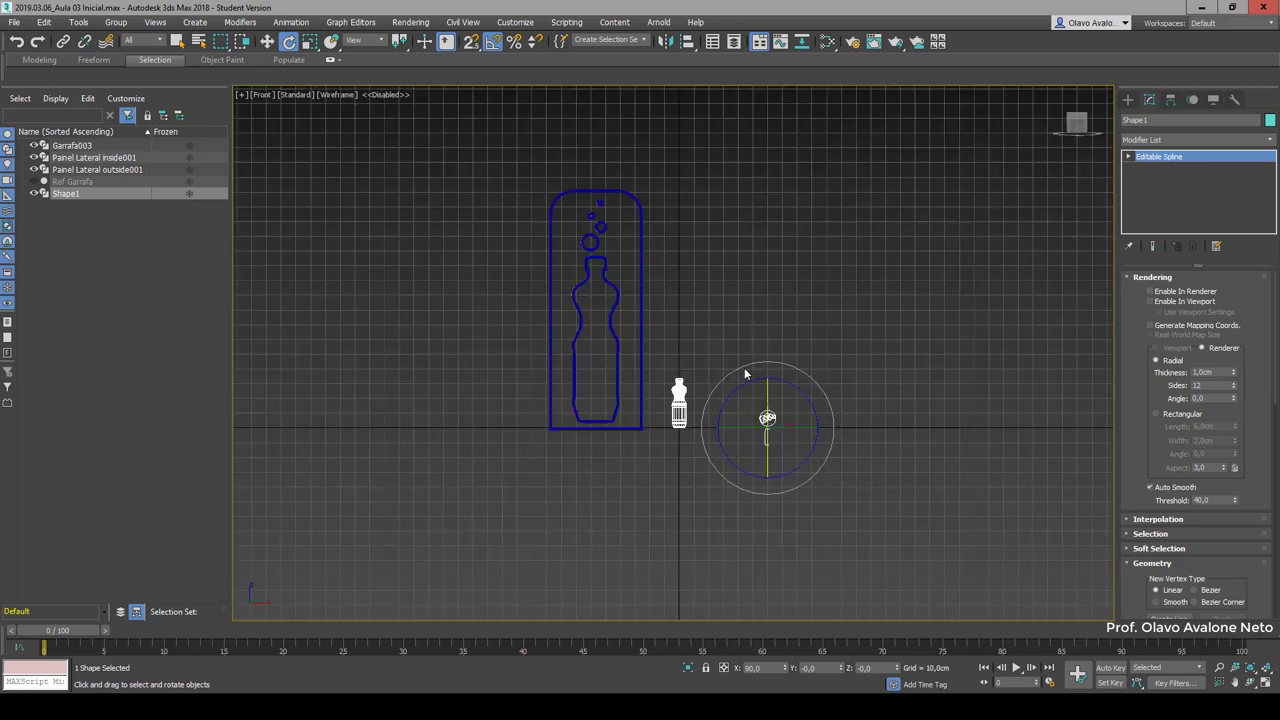
{"action": "scroll", "coordinate": [786, 462], "scroll_direction": "up", "scroll_amount": 5}
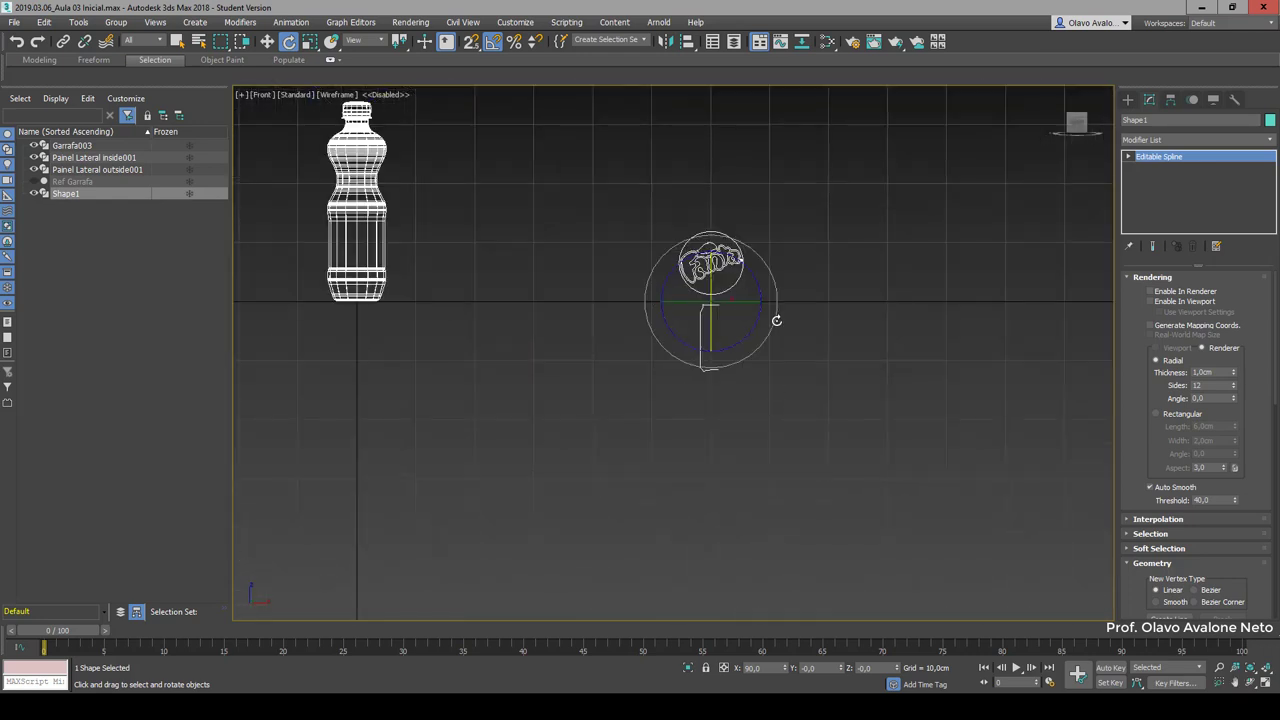
{"action": "key", "text": "t"}
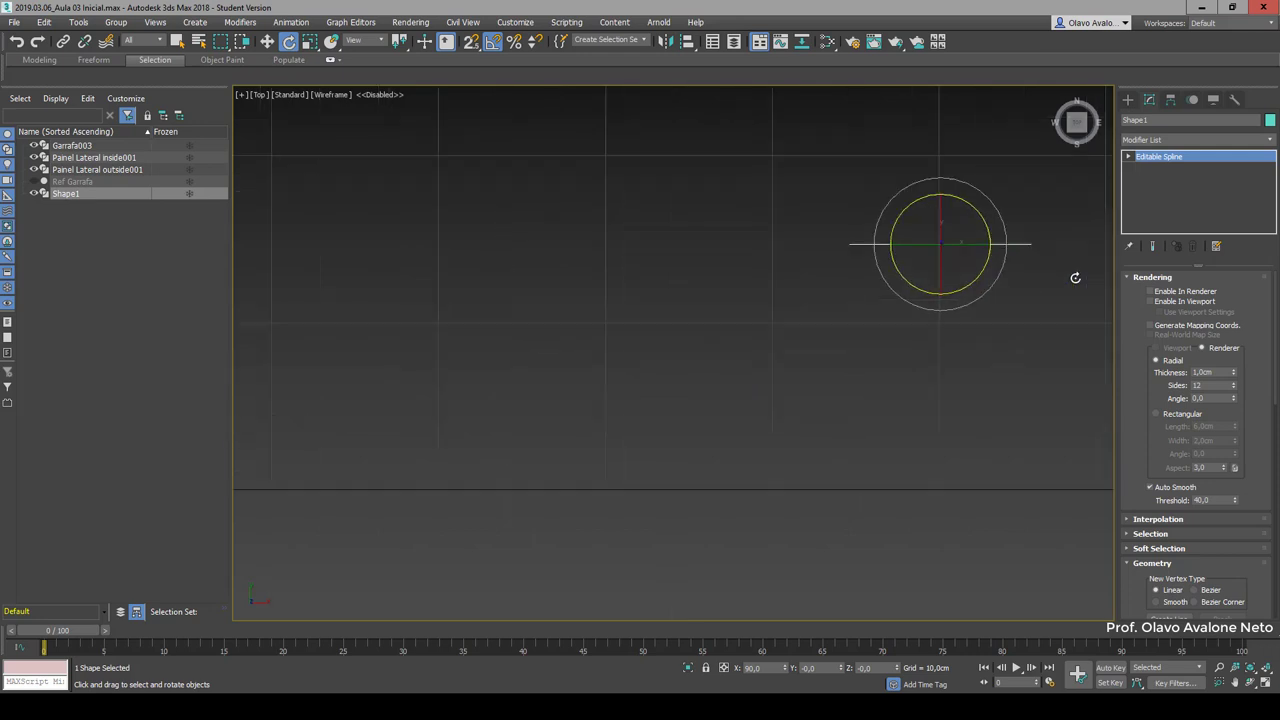
{"action": "scroll", "coordinate": [1075, 278], "scroll_direction": "up", "scroll_amount": 3}
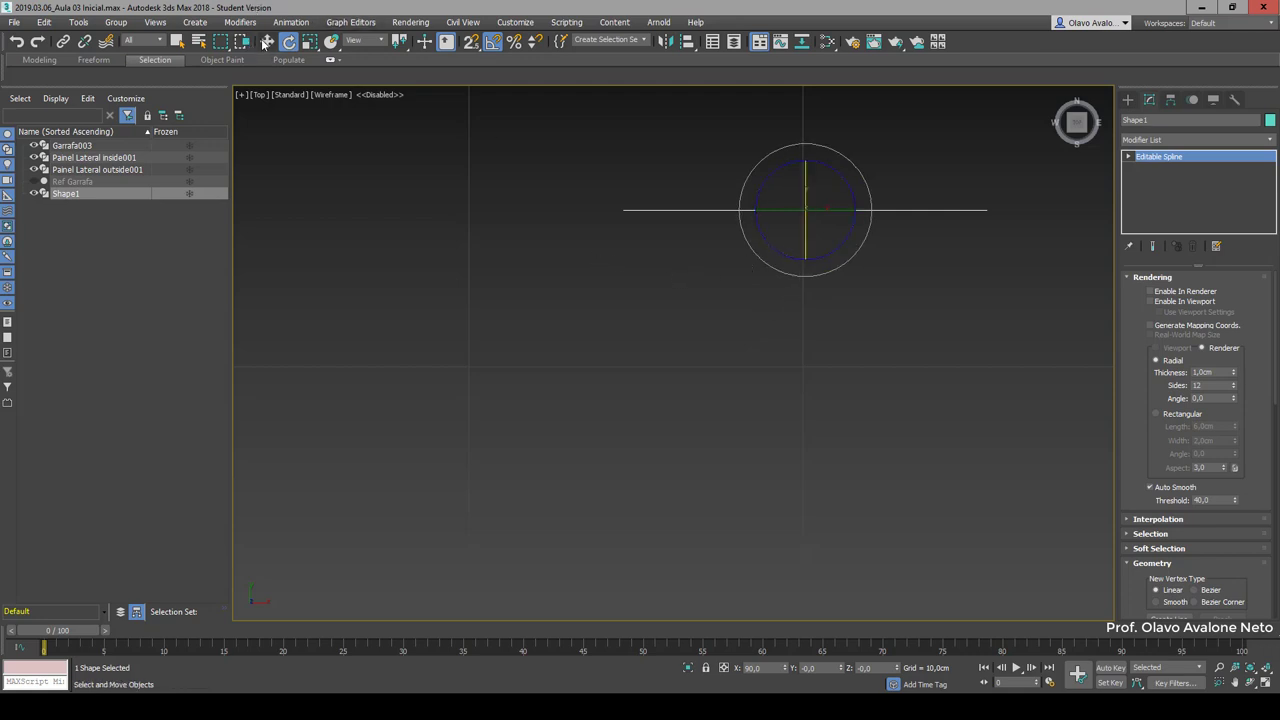
{"action": "left_click", "coordinate": [180, 45]}
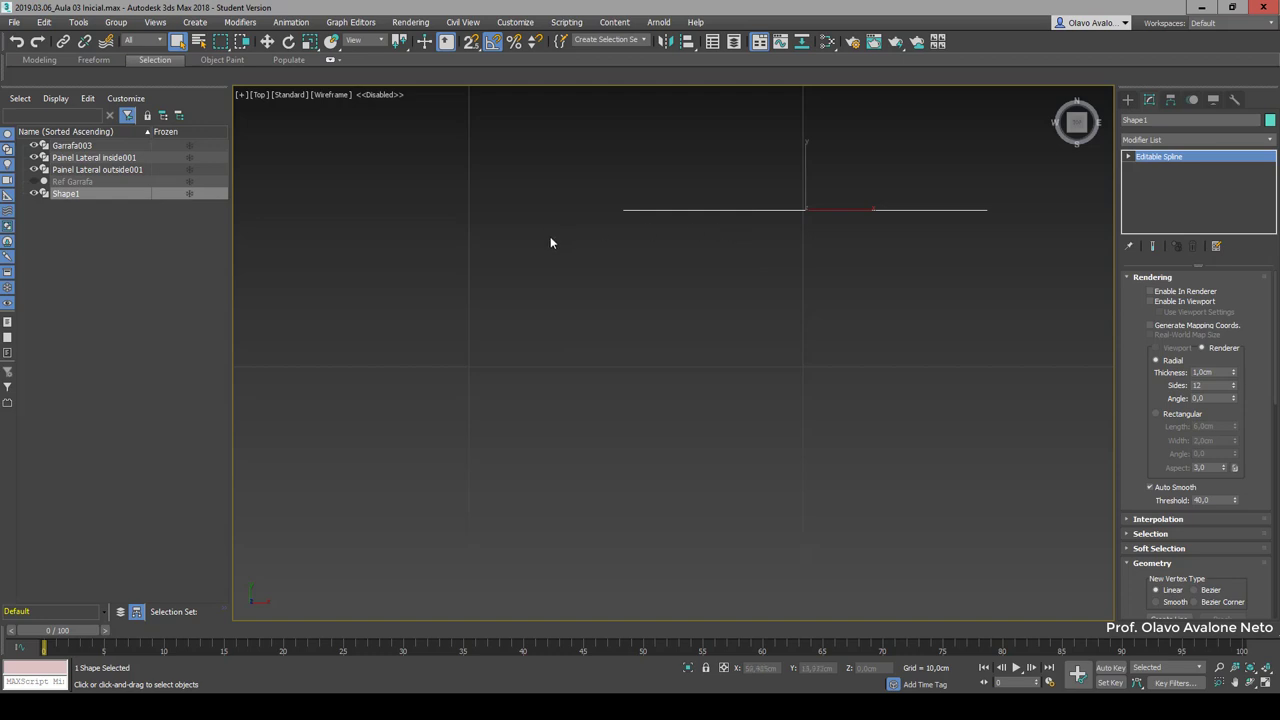
{"action": "left_click", "coordinate": [267, 41]}
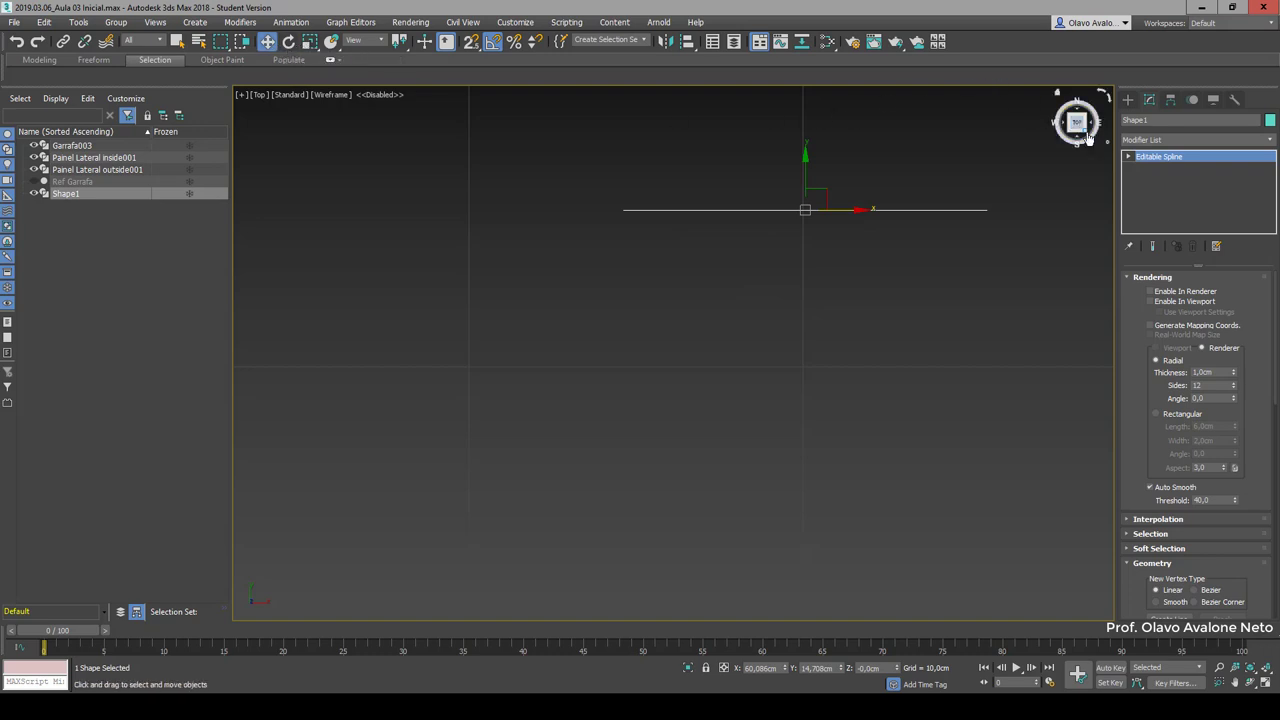
Step: Orbit and frame the logo with Z, zooming to inspect the ® mark
{"action": "left_click_drag", "start_coordinate": [1088, 143], "coordinate": [585, 336]}
{"action": "key", "text": "z"}
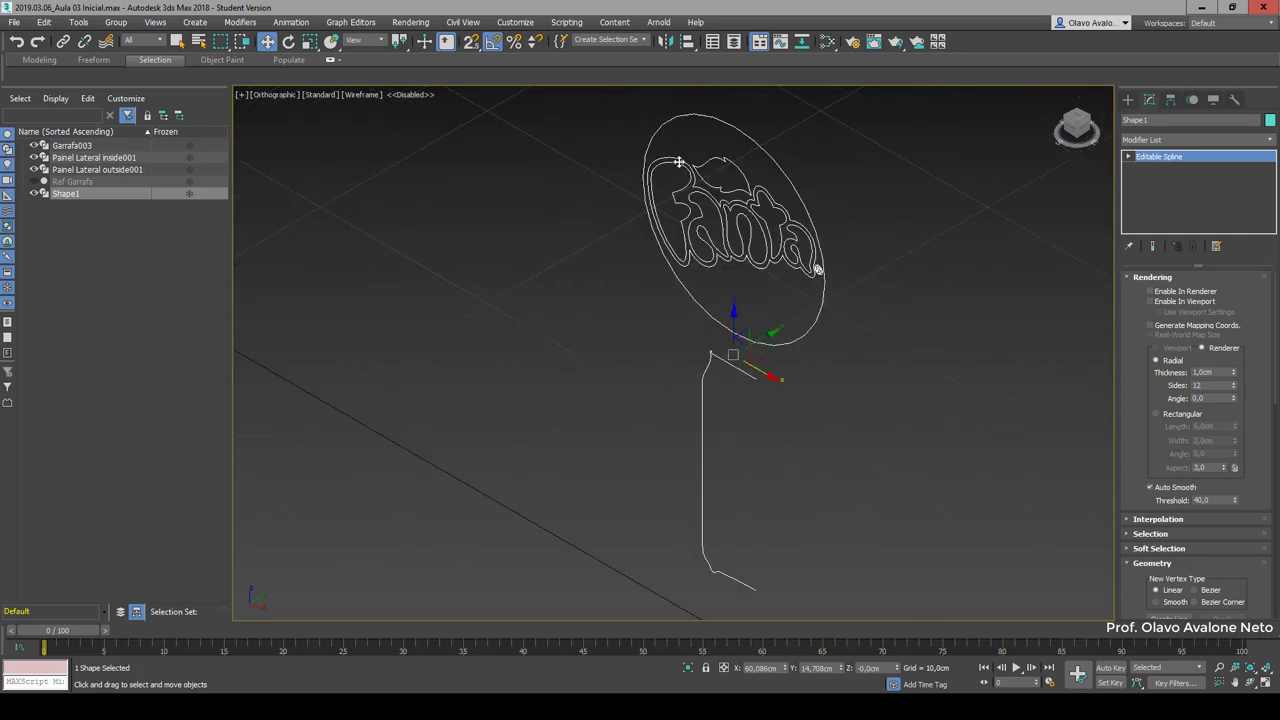
{"action": "scroll", "coordinate": [818, 268], "scroll_direction": "up", "scroll_amount": 5}
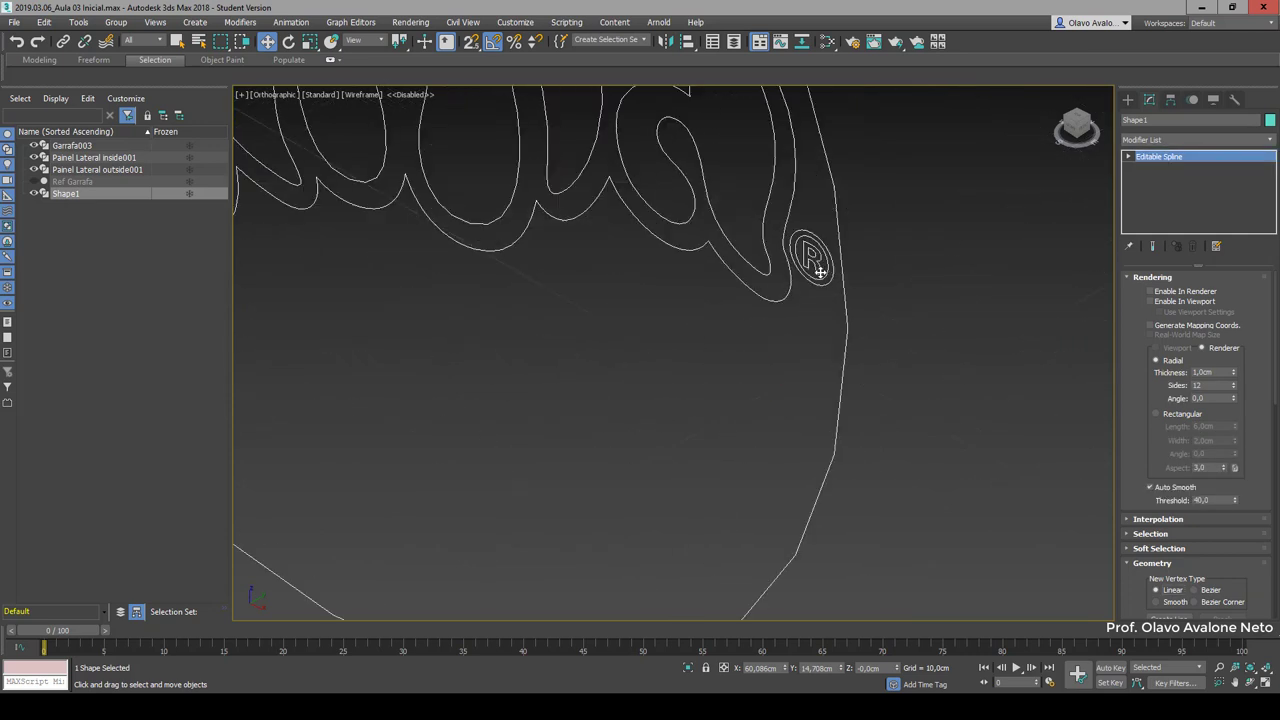
{"action": "scroll", "coordinate": [824, 246], "scroll_direction": "down", "scroll_amount": 5}
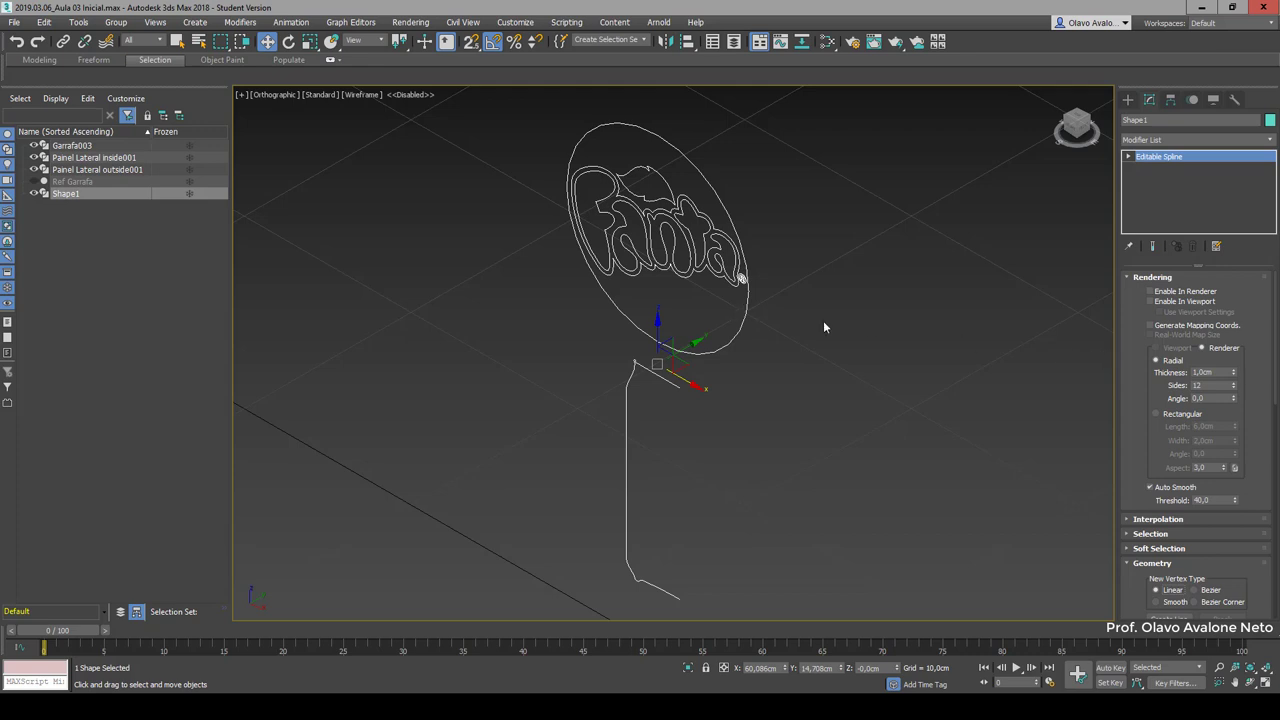
Step: Expand Editable Spline in the modifier stack to list its sub-object levels
{"action": "left_click", "coordinate": [1129, 157]}
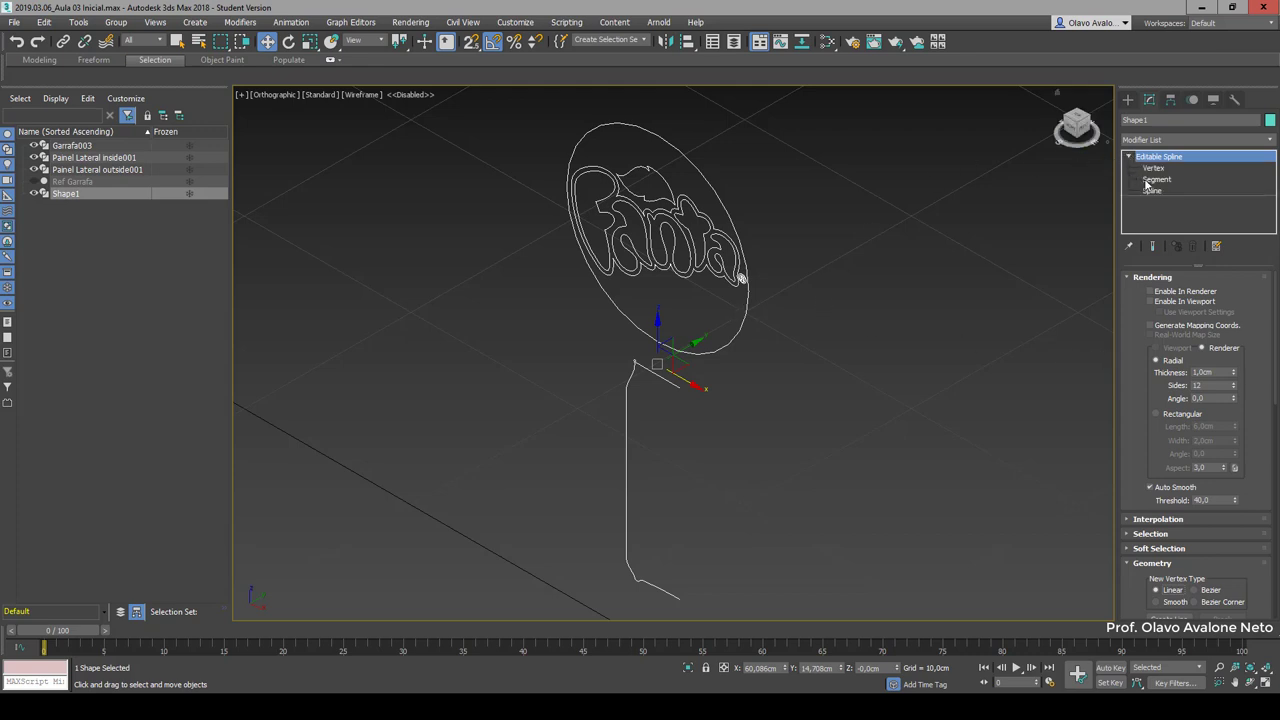
{"action": "left_click", "coordinate": [1129, 157]}
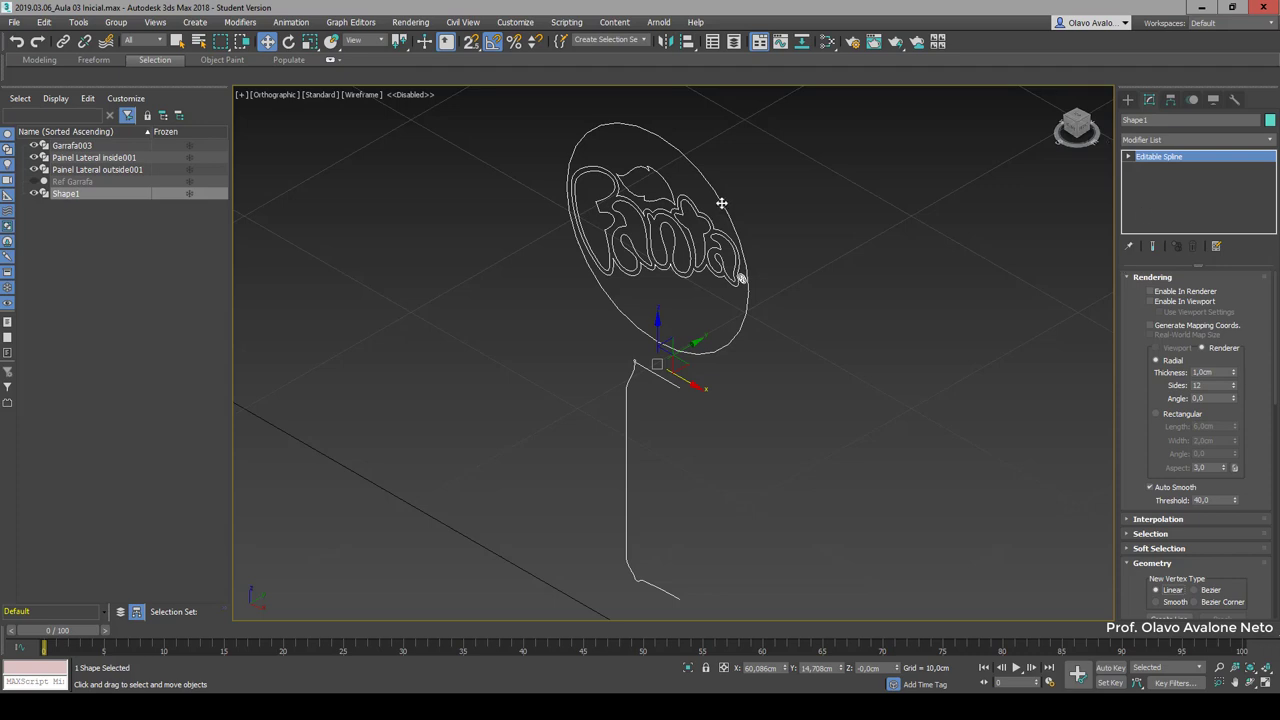
{"action": "left_click", "coordinate": [1129, 157]}
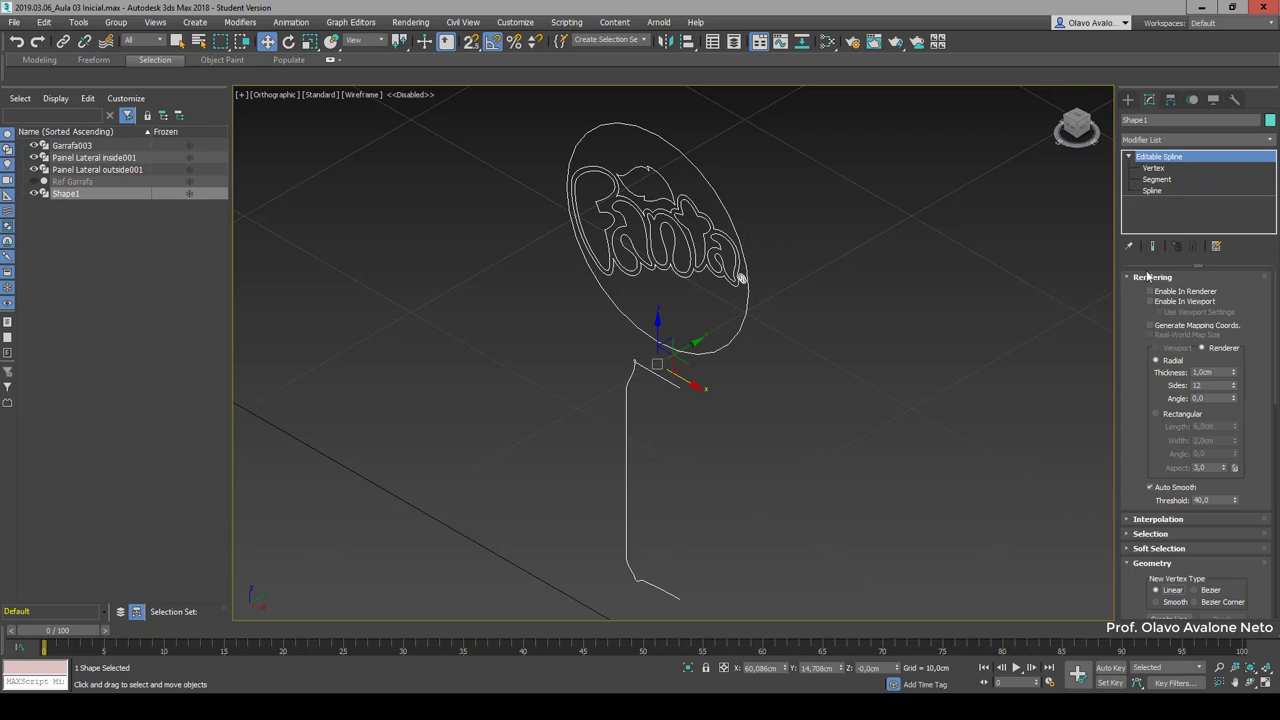
Step: At Spline level, select the vertical bottle-profile line
{"action": "left_click", "coordinate": [1156, 191]}
{"action": "scroll", "coordinate": [1225, 505], "scroll_direction": "down", "scroll_amount": 2}
{"action": "scroll", "coordinate": [1225, 505], "scroll_direction": "down", "scroll_amount": 1}
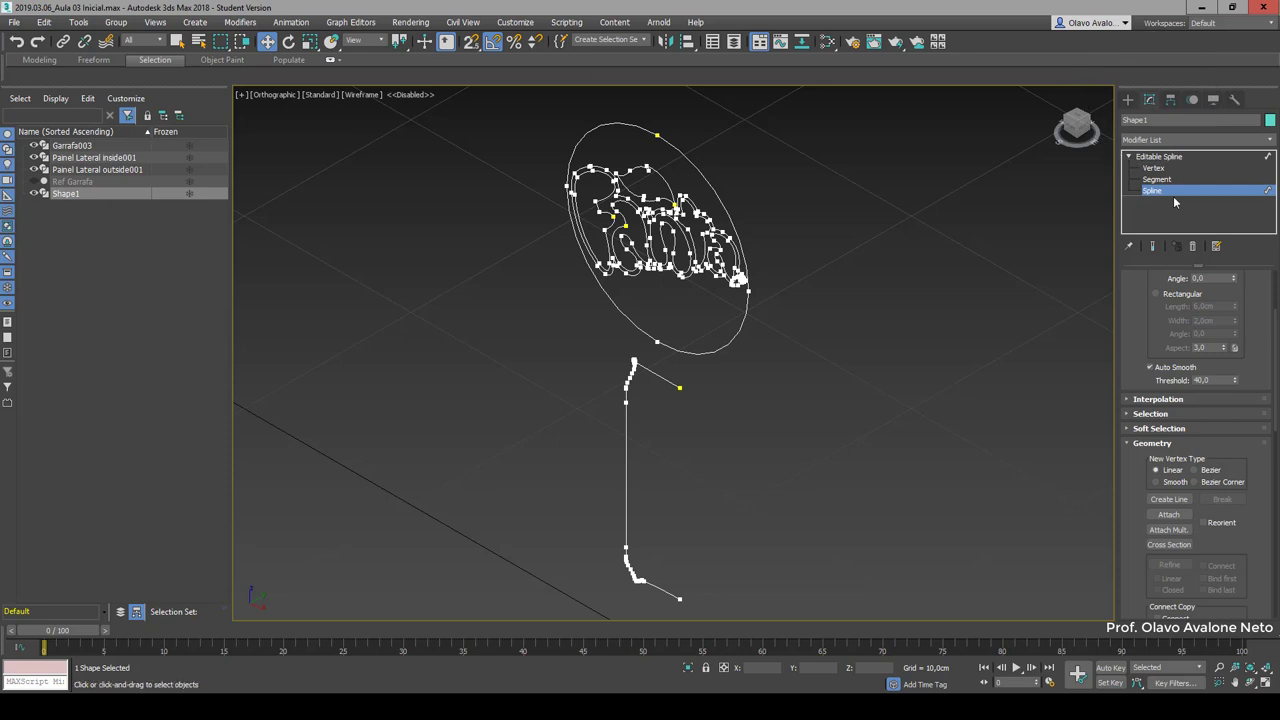
{"action": "scroll", "coordinate": [1180, 531], "scroll_direction": "down", "scroll_amount": 3}
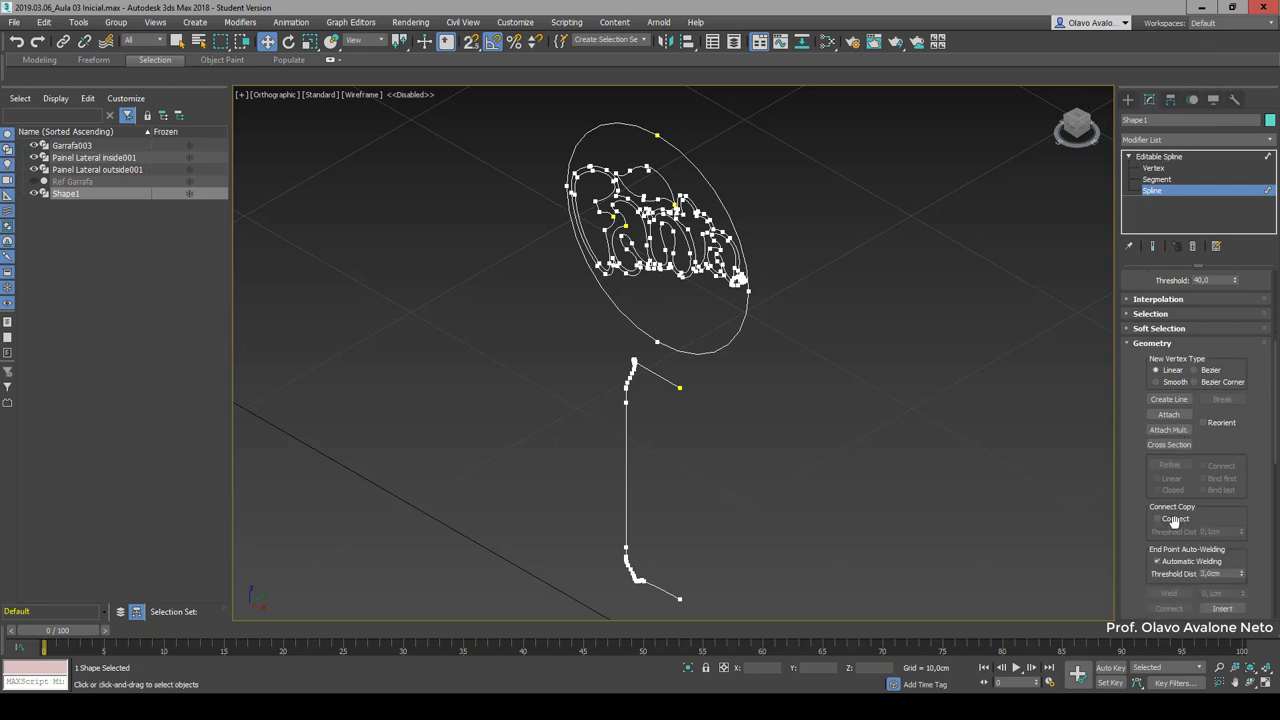
{"action": "left_click", "coordinate": [627, 481]}
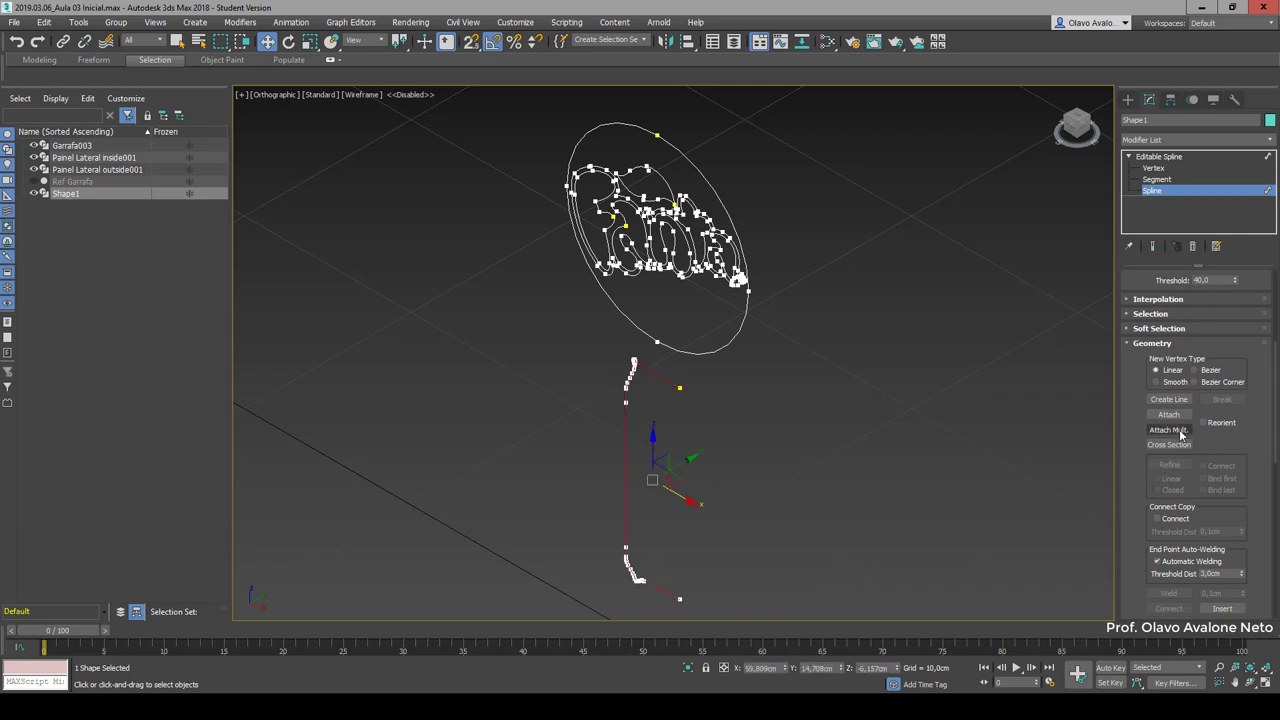
{"action": "scroll", "coordinate": [1161, 470], "scroll_direction": "down", "scroll_amount": 4}
{"action": "scroll", "coordinate": [1178, 560], "scroll_direction": "down", "scroll_amount": 4}
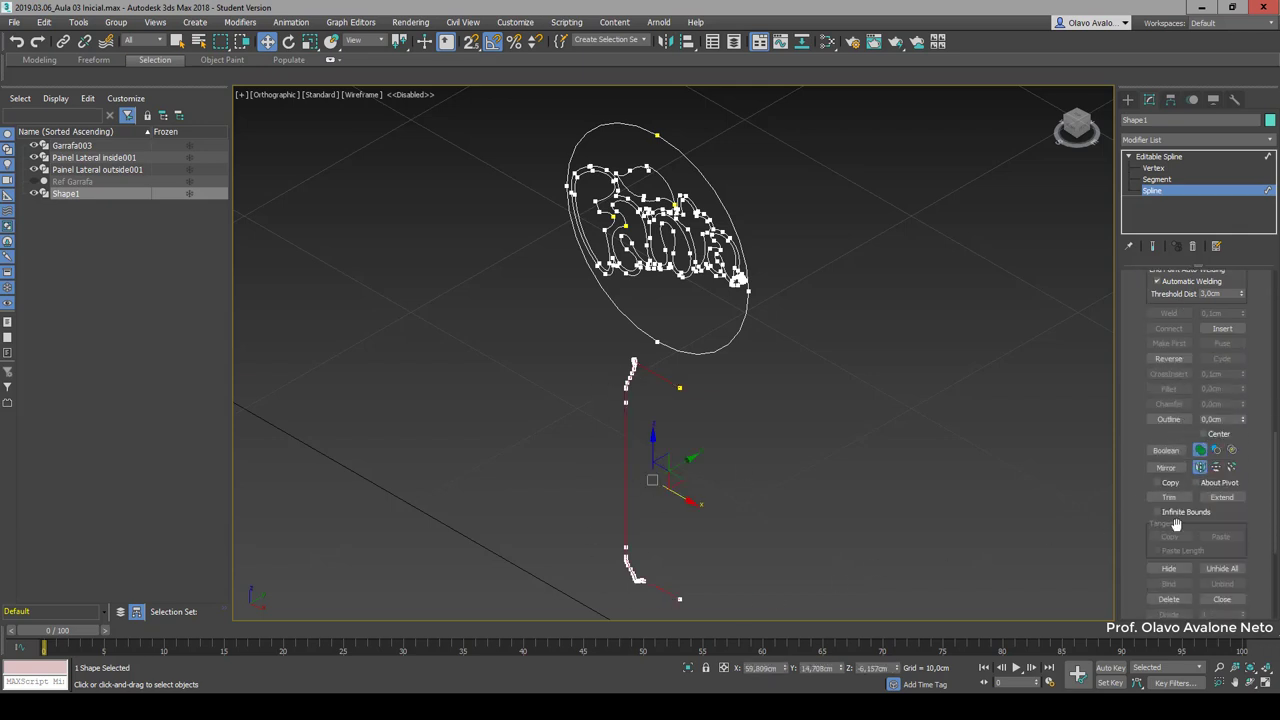
{"action": "scroll", "coordinate": [1186, 522], "scroll_direction": "down", "scroll_amount": 3}
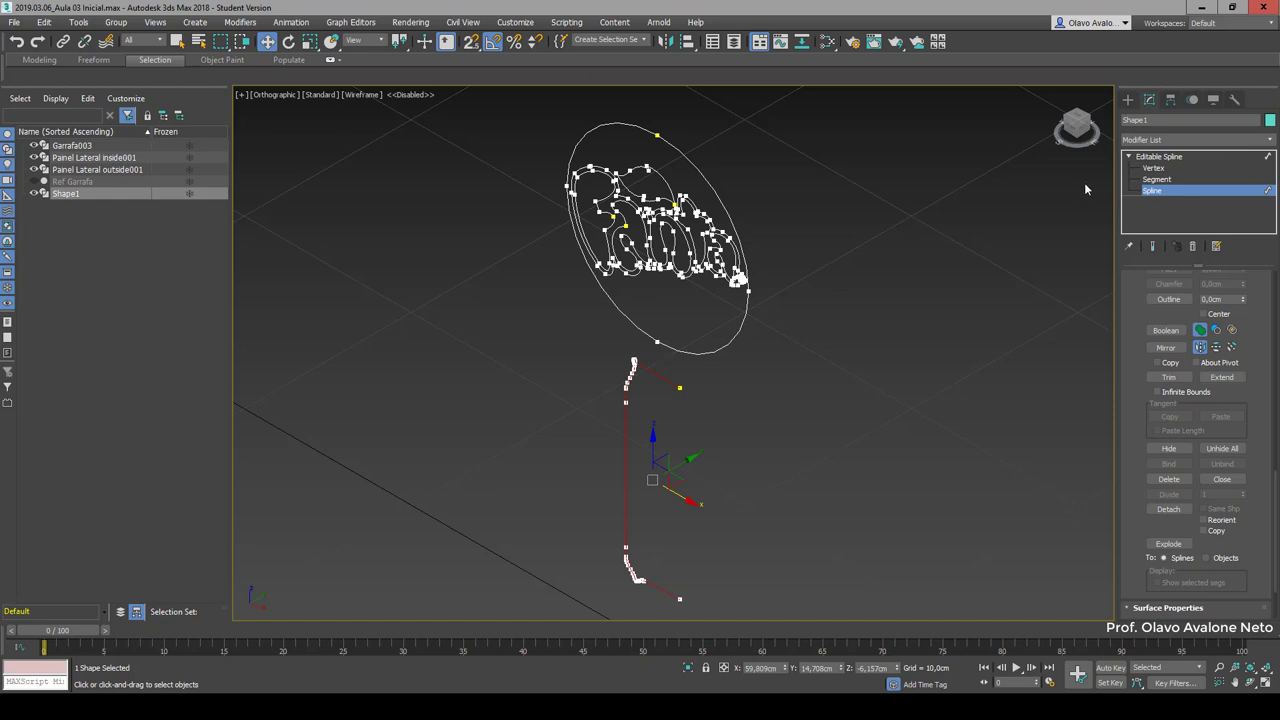
Step: Switch to Vertex level and select the profile line's end vertex
{"action": "key", "text": "3"}
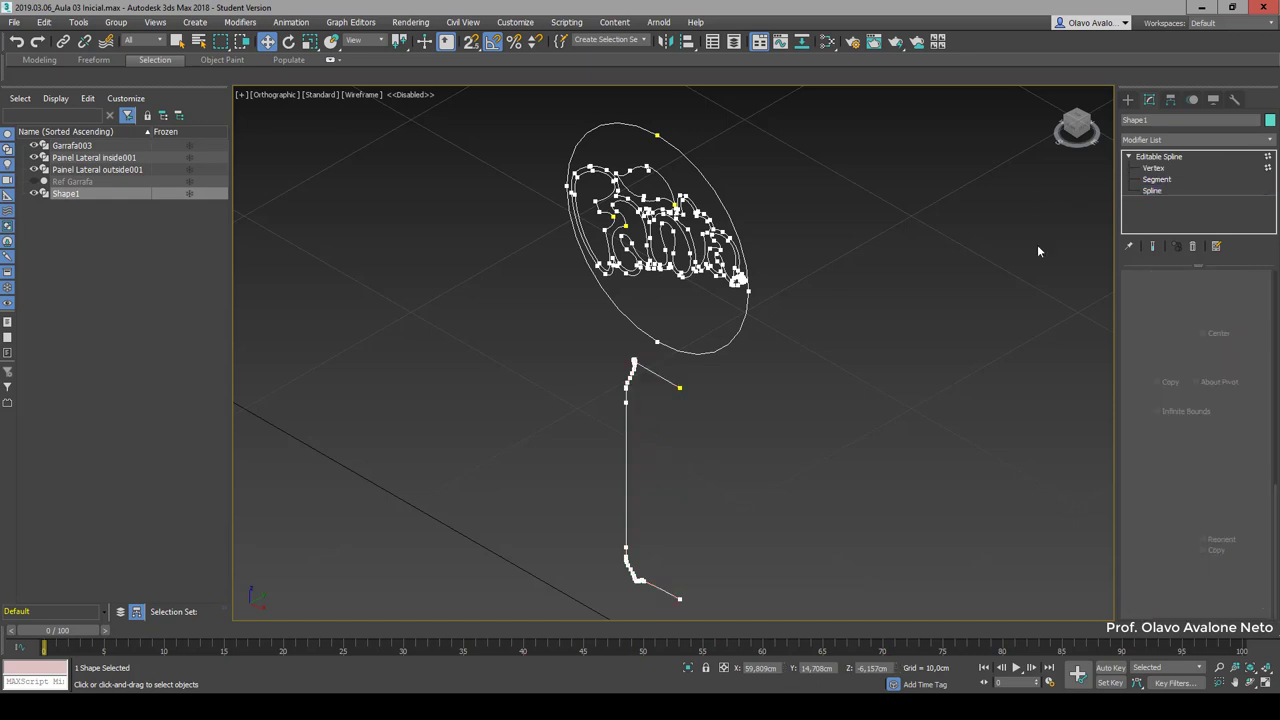
{"action": "key", "text": "1"}
{"action": "left_click", "coordinate": [679, 387]}
{"action": "scroll", "coordinate": [681, 396], "scroll_direction": "up", "scroll_amount": 5}
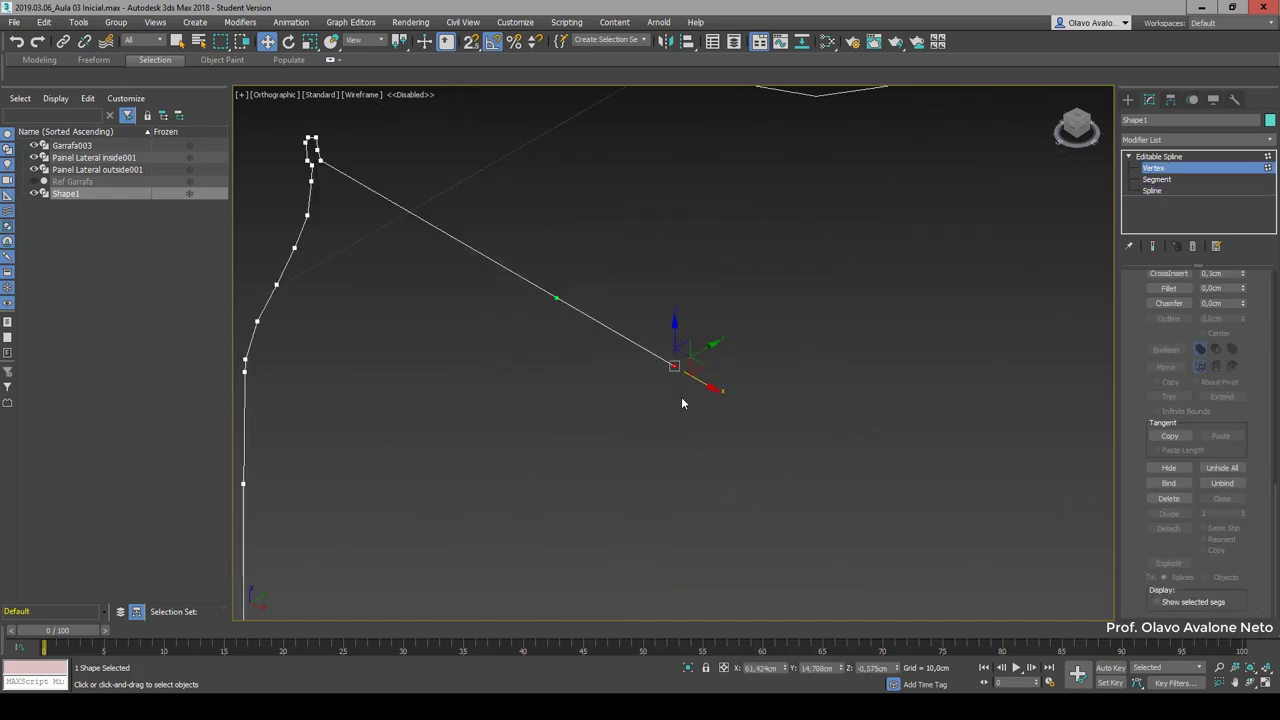
{"action": "key", "text": "Delete"}
{"action": "scroll", "coordinate": [687, 403], "scroll_direction": "down", "scroll_amount": 4}
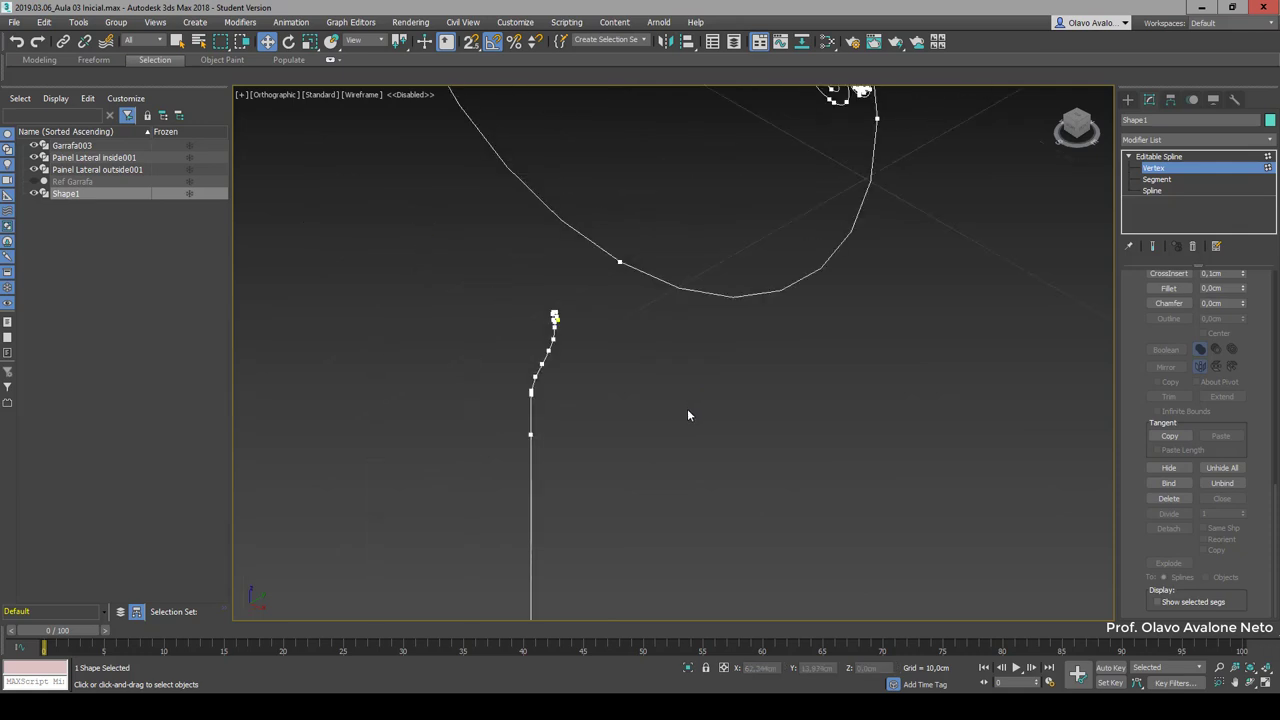
{"action": "left_click", "coordinate": [682, 392]}
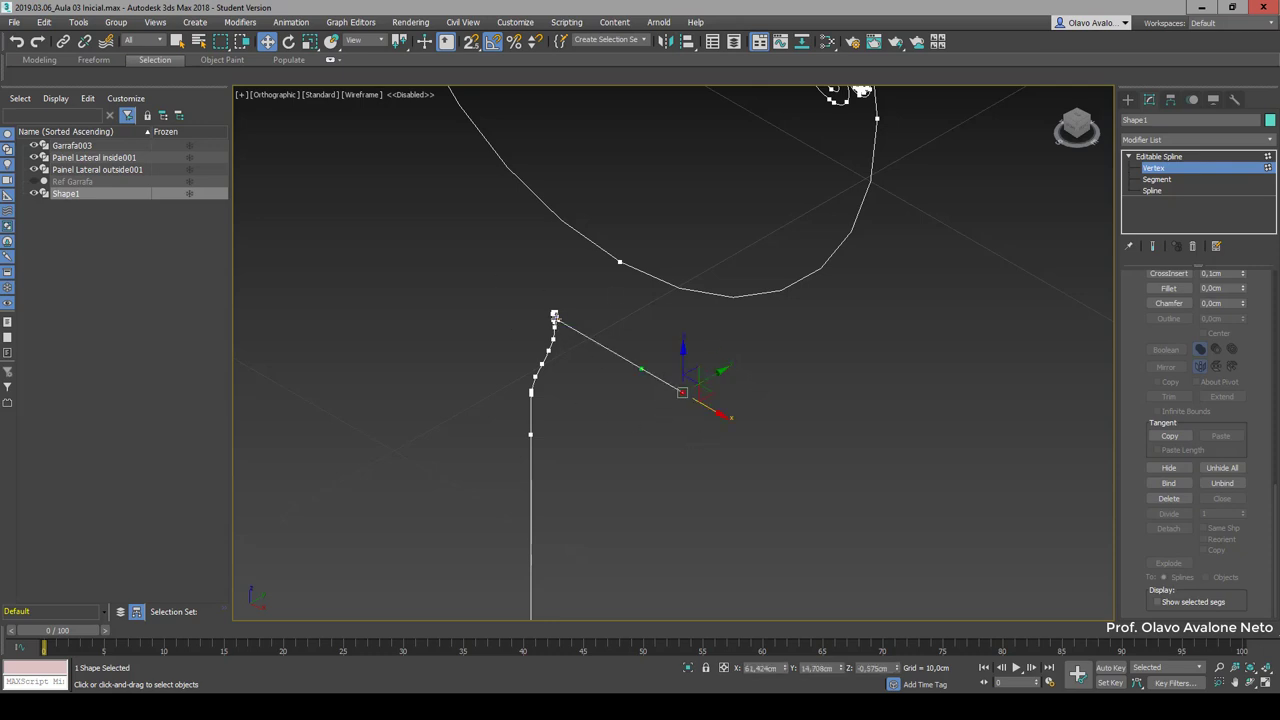
{"action": "scroll", "coordinate": [561, 320], "scroll_direction": "up", "scroll_amount": 5}
{"action": "scroll", "coordinate": [561, 320], "scroll_direction": "down", "scroll_amount": 2}
{"action": "scroll", "coordinate": [455, 328], "scroll_direction": "down", "scroll_amount": 3}
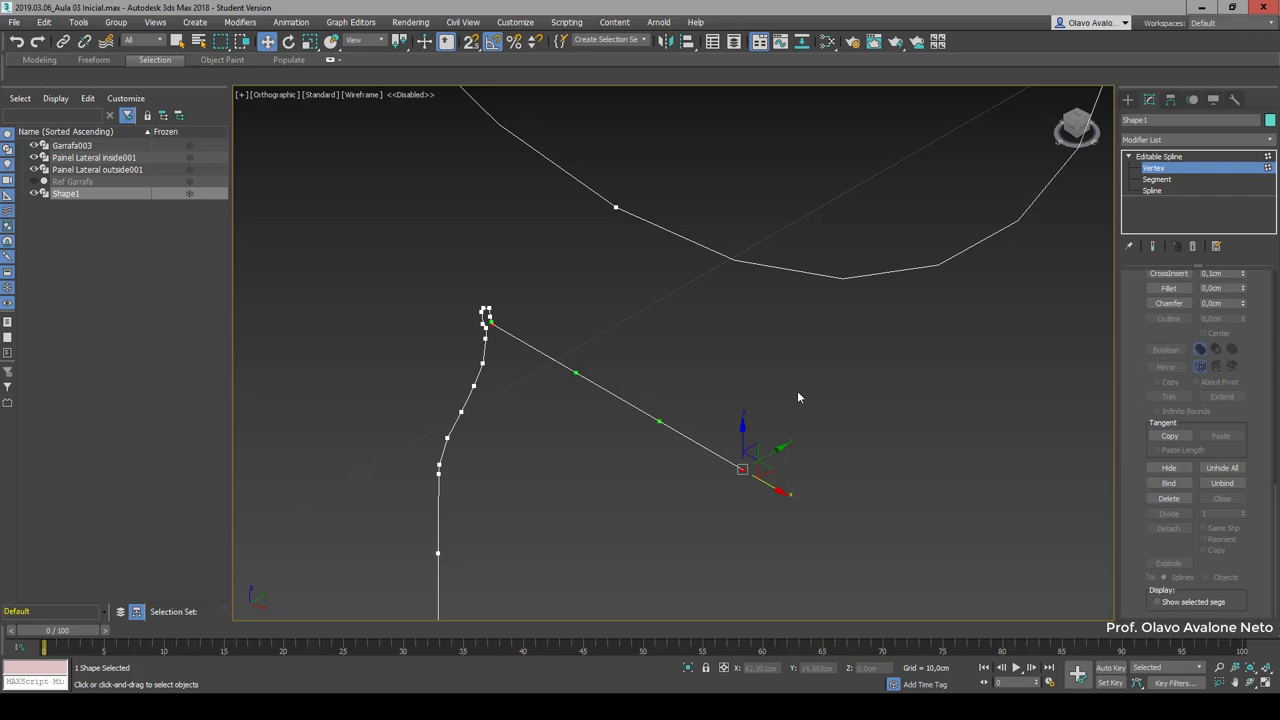
{"action": "key", "text": "2"}
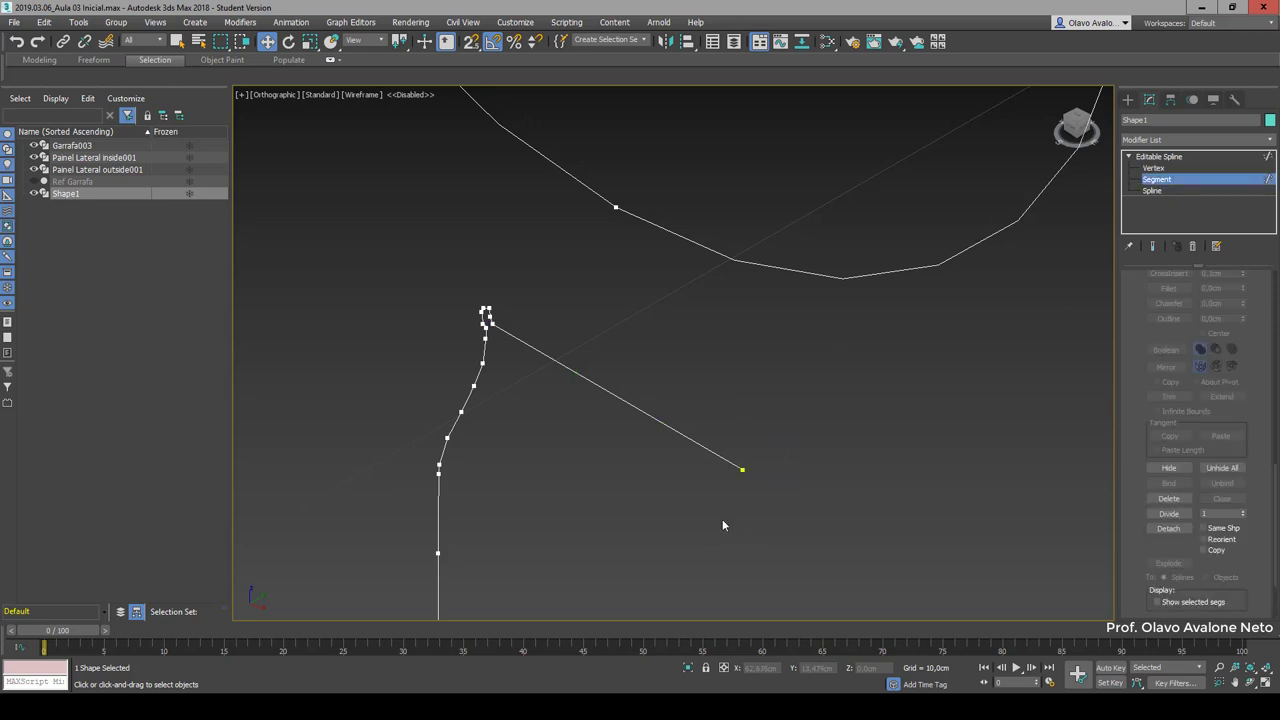
{"action": "left_click", "coordinate": [604, 387]}
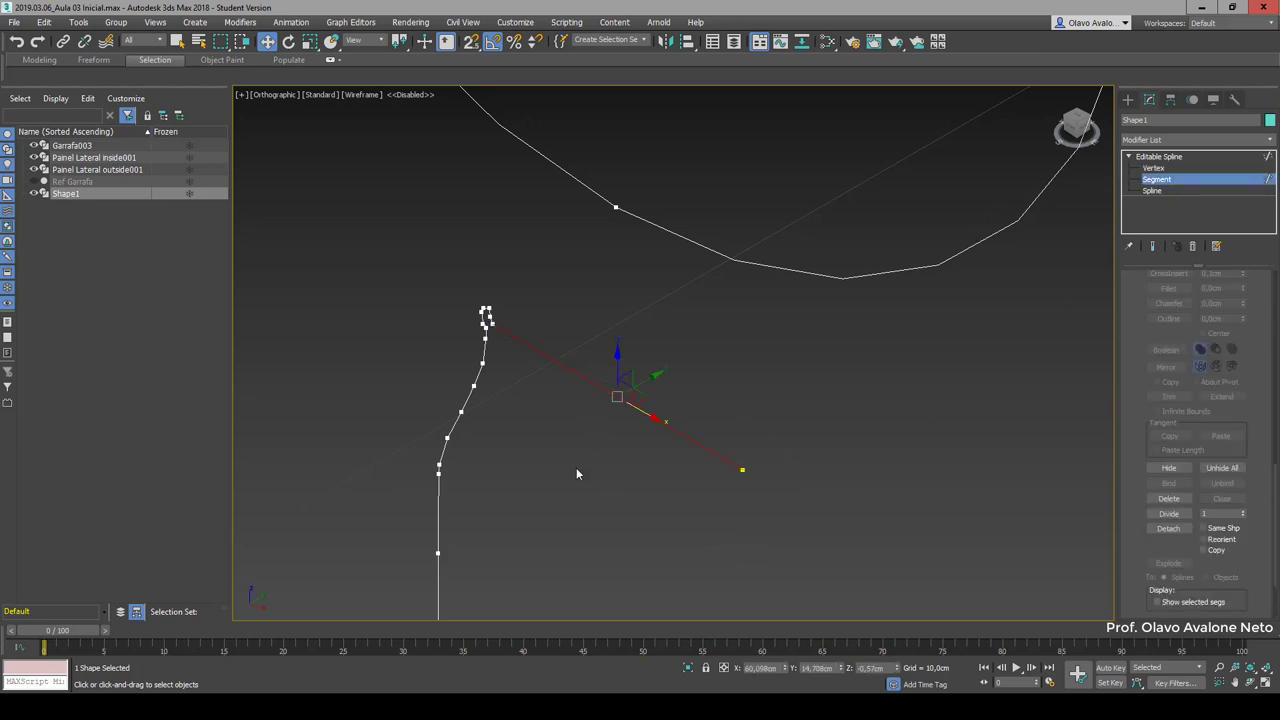
{"action": "key", "text": "Delete"}
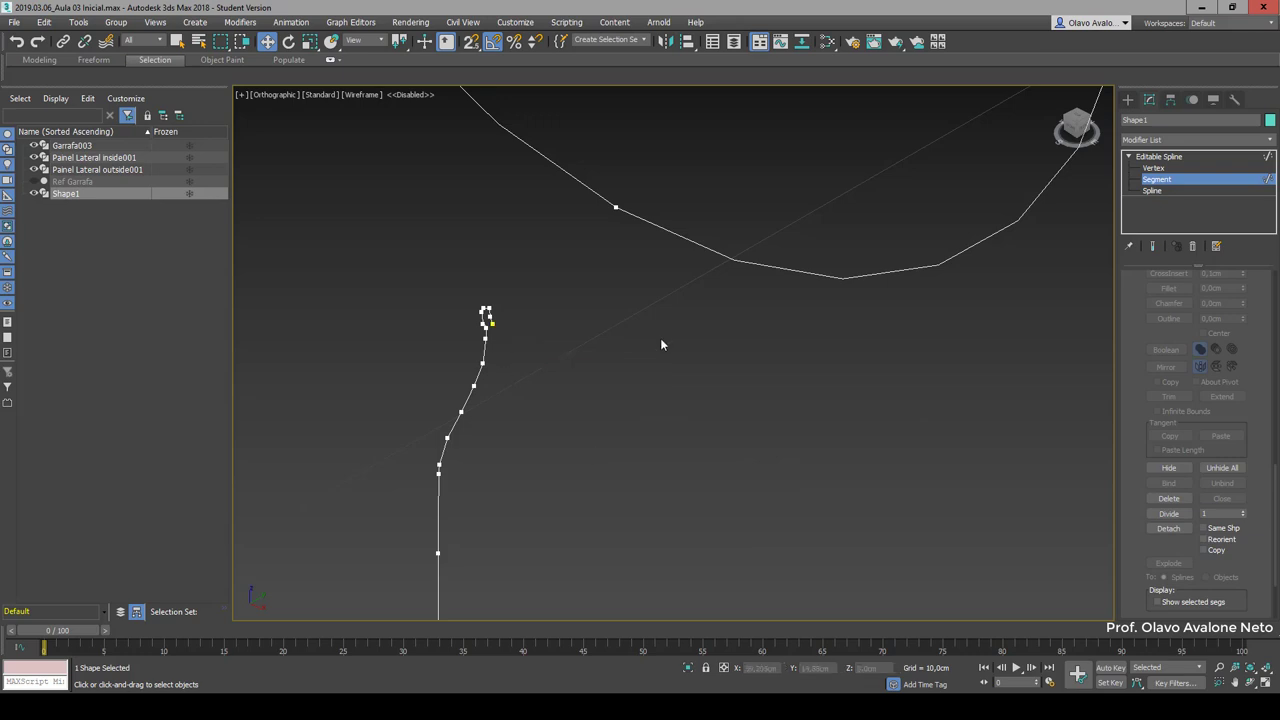
{"action": "key", "text": "ctrl+z"}
{"action": "left_click", "coordinate": [484, 386]}
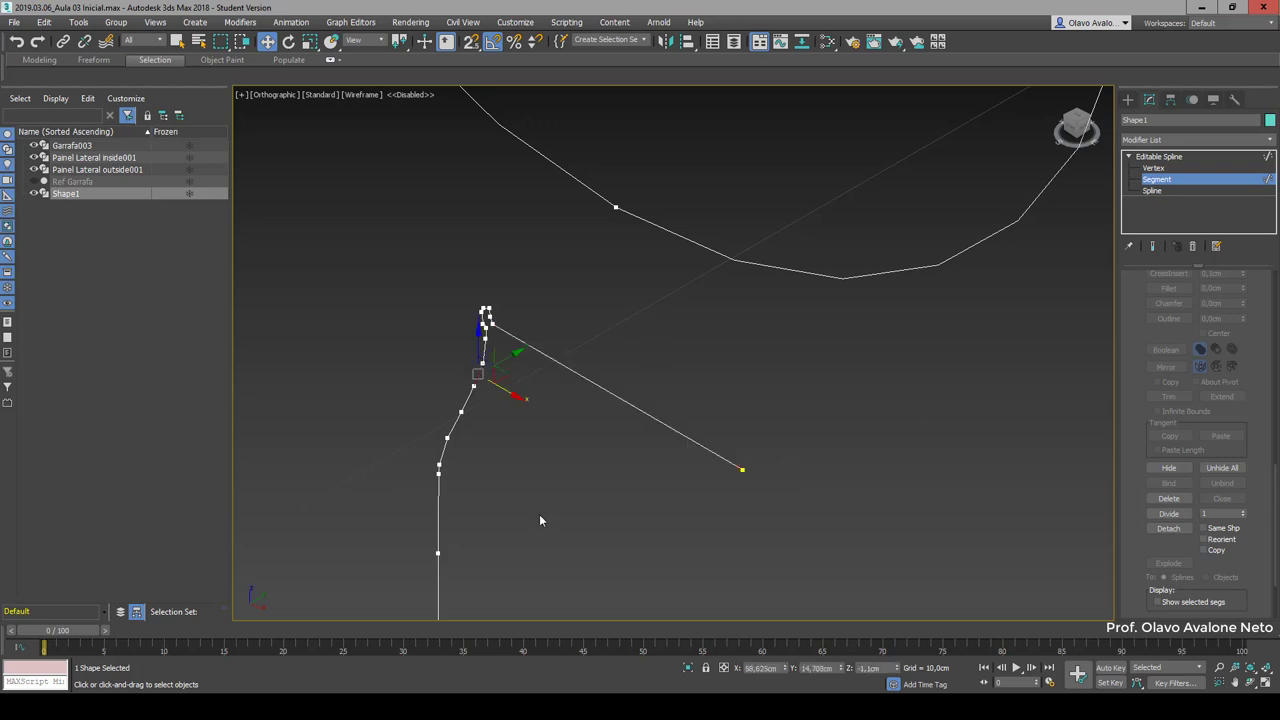
{"action": "key", "text": "Delete"}
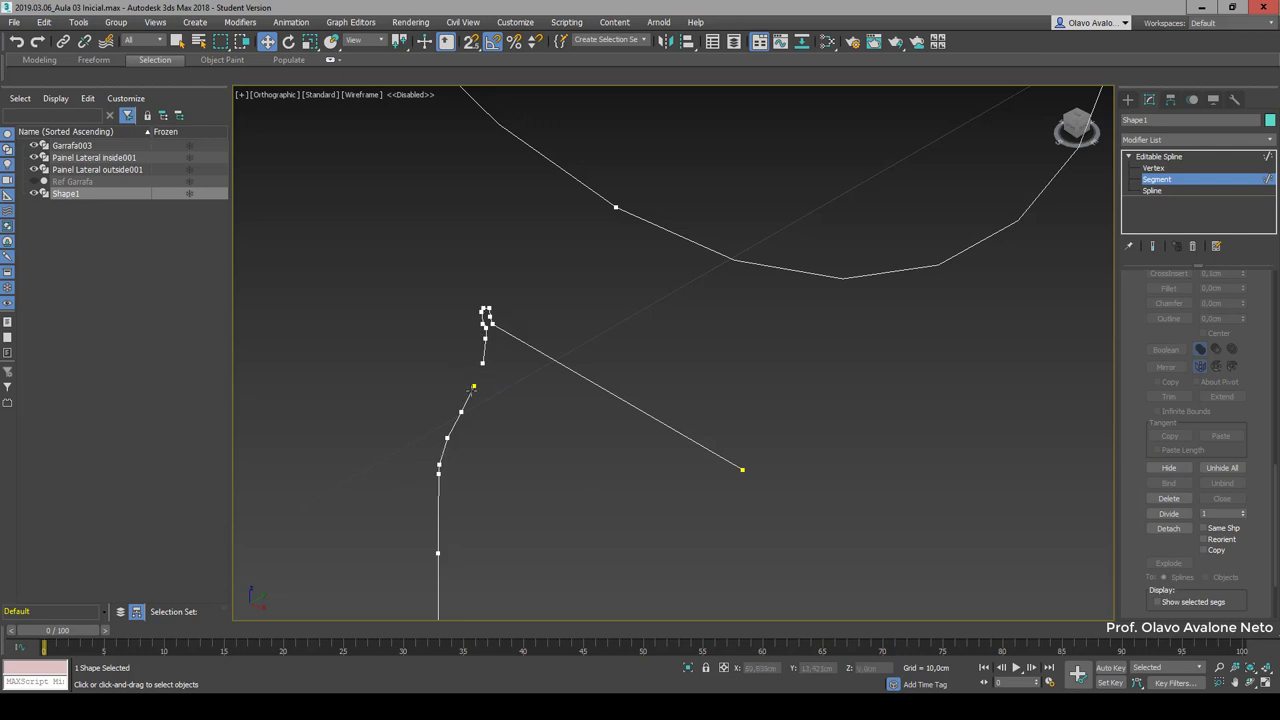
{"action": "key", "text": "ctrl+z"}
{"action": "scroll", "coordinate": [470, 392], "scroll_direction": "up", "scroll_amount": 2}
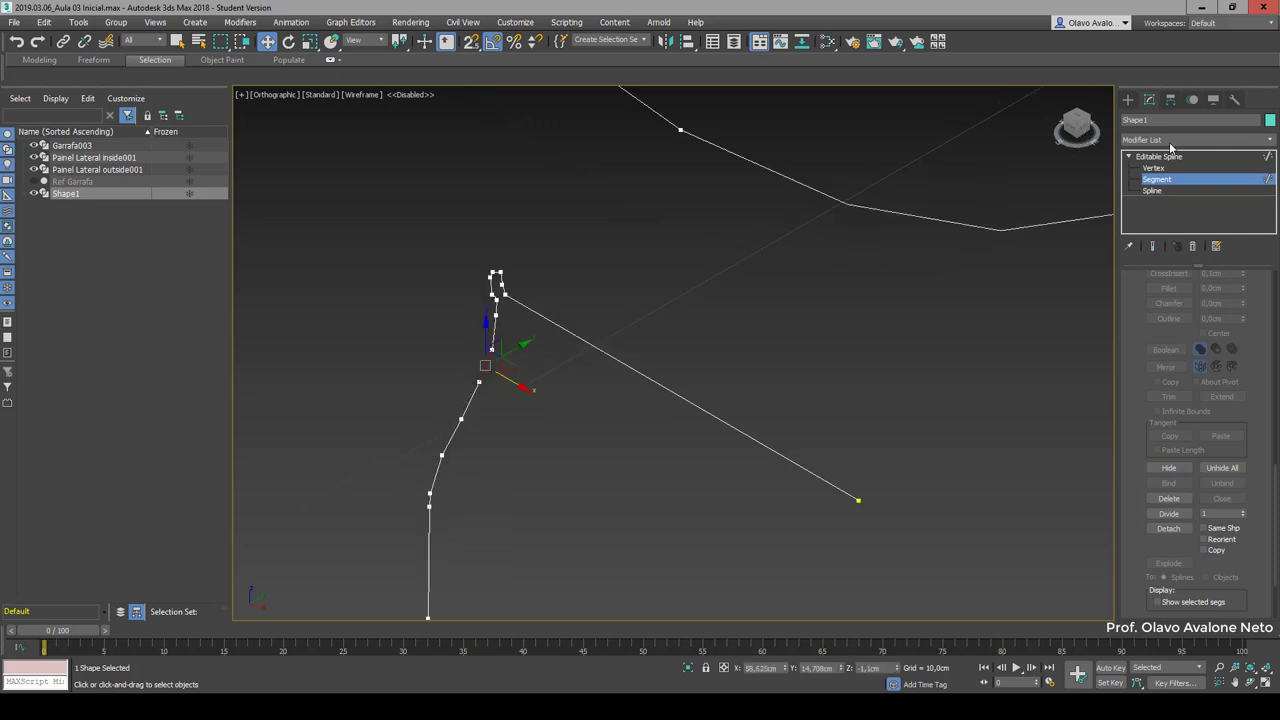
{"action": "left_click", "coordinate": [1168, 168]}
{"action": "left_click", "coordinate": [480, 383]}
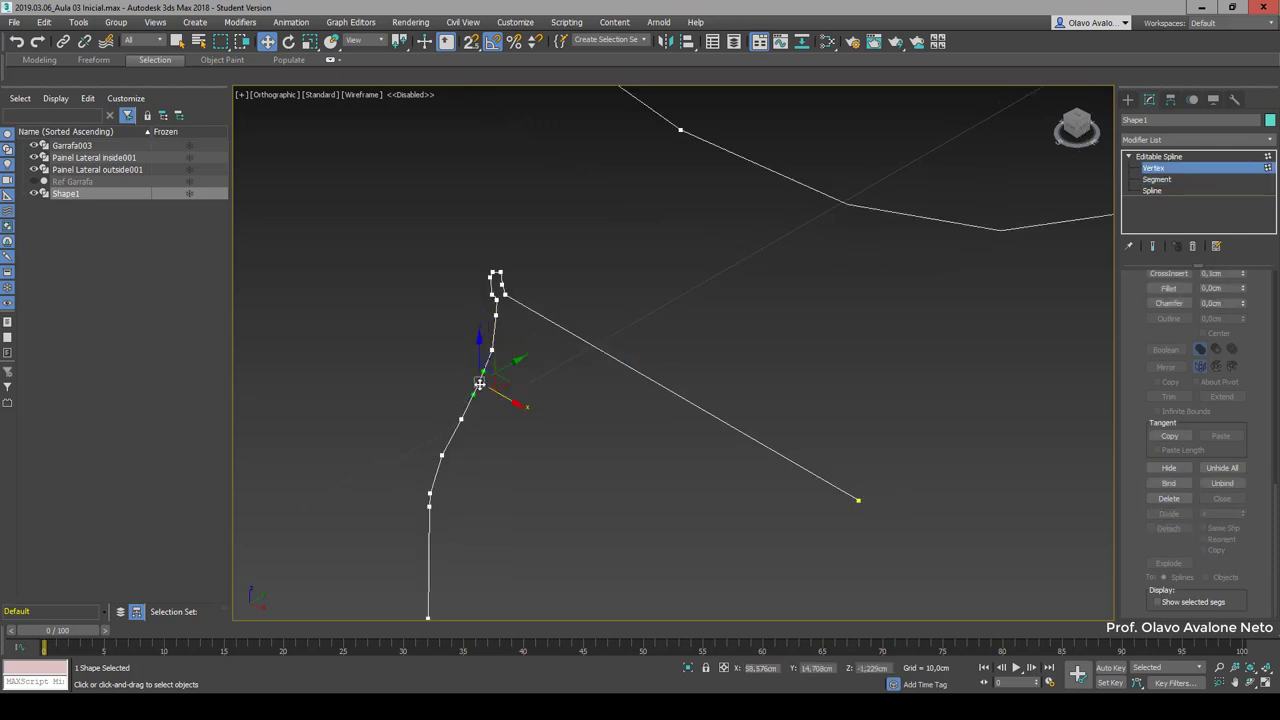
{"action": "key", "text": "Delete"}
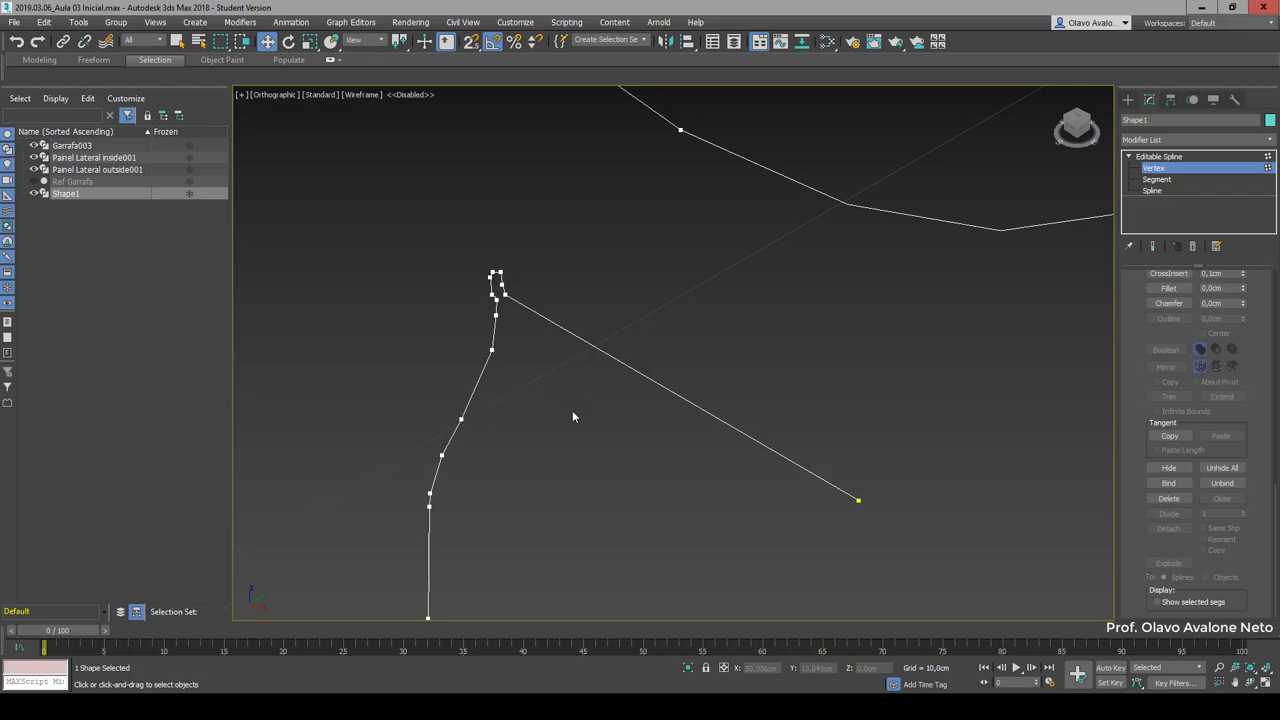
{"action": "key", "text": "ctrl+z"}
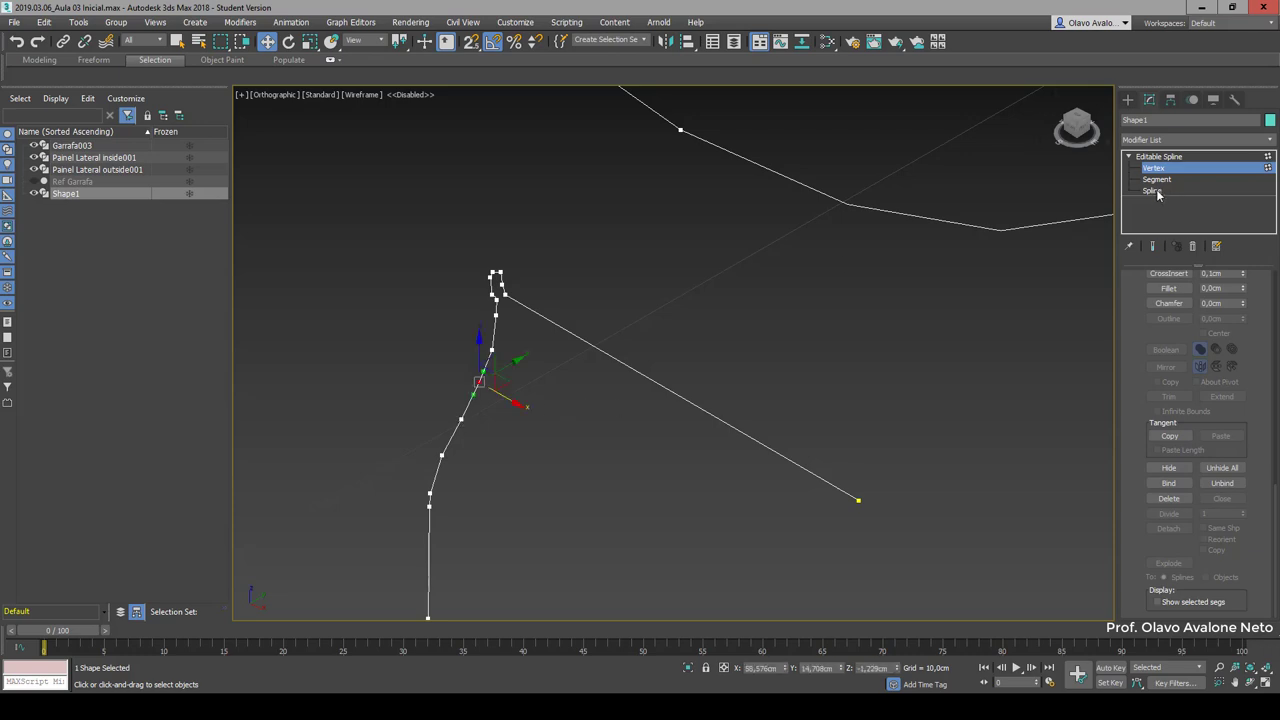
Step: Detach the selected profile spline from Shape1 as a new object named 'Latinhas 01'
{"action": "left_click", "coordinate": [1152, 190]}
{"action": "scroll", "coordinate": [677, 294], "scroll_direction": "down", "scroll_amount": 5}
{"action": "scroll", "coordinate": [740, 329], "scroll_direction": "down", "scroll_amount": 2}
{"action": "scroll", "coordinate": [740, 329], "scroll_direction": "down", "scroll_amount": 1}
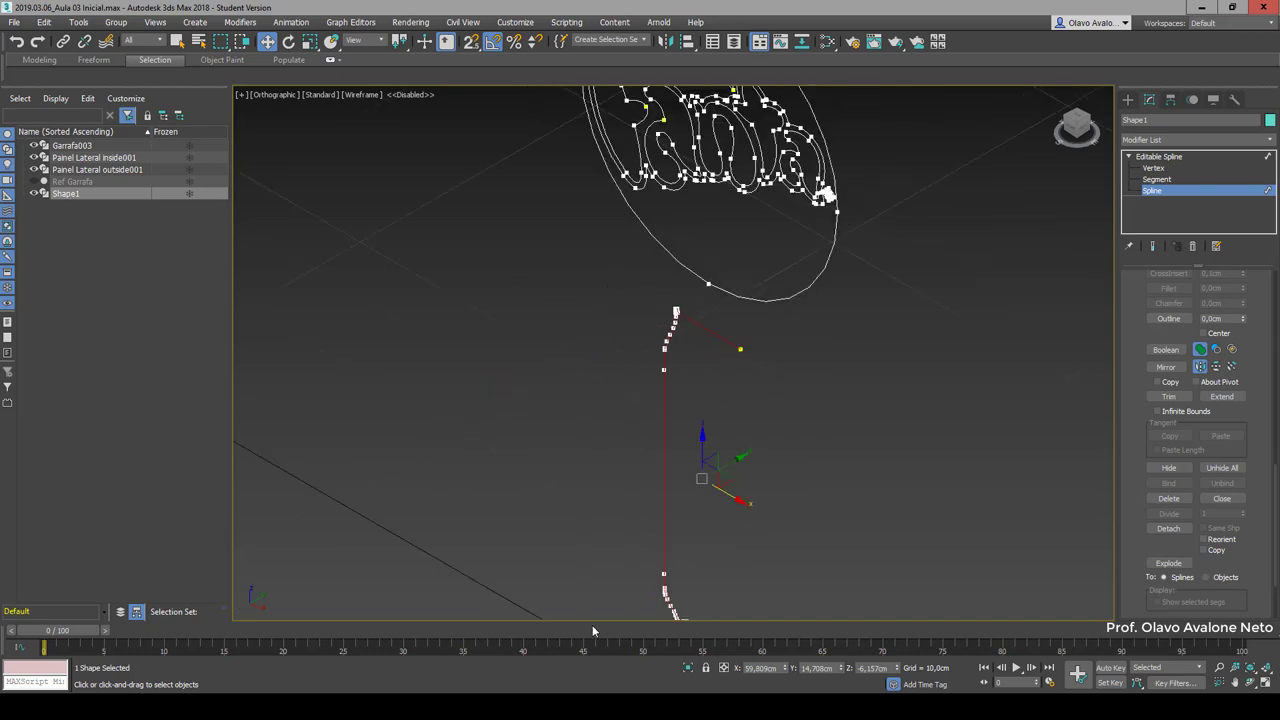
{"action": "scroll", "coordinate": [489, 496], "scroll_direction": "down", "scroll_amount": 2}
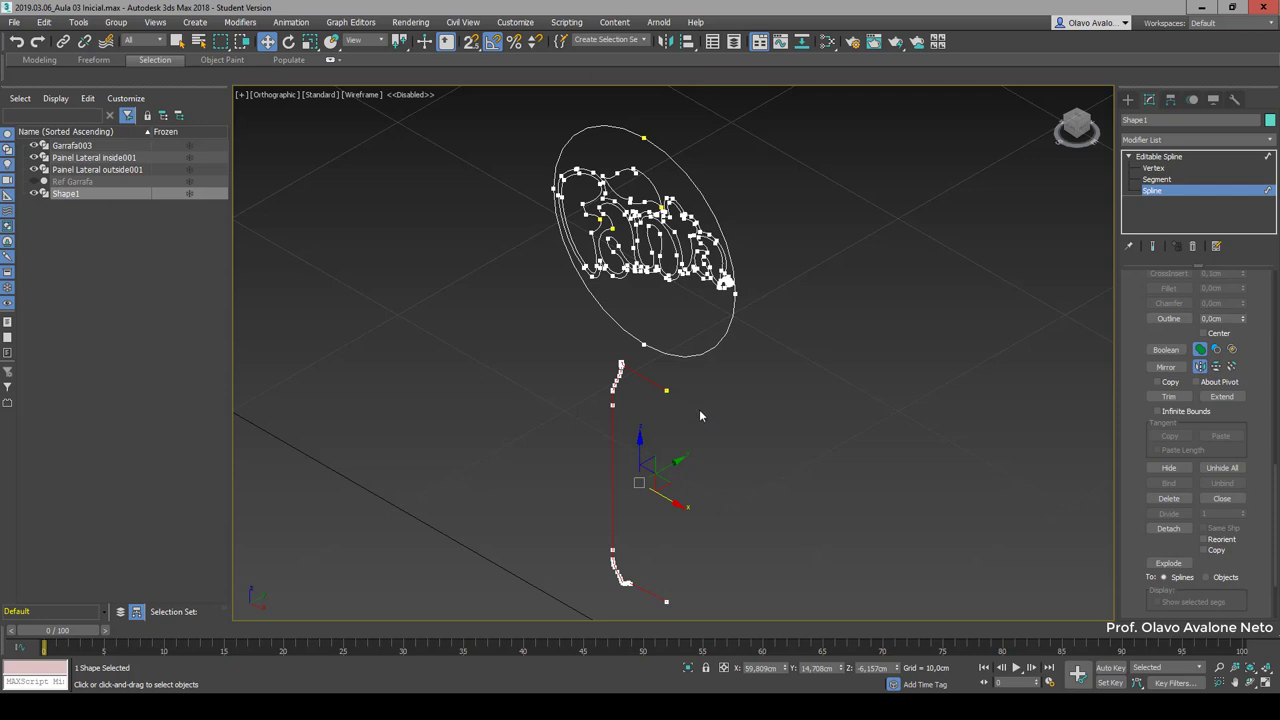
{"action": "left_click", "coordinate": [1183, 530]}
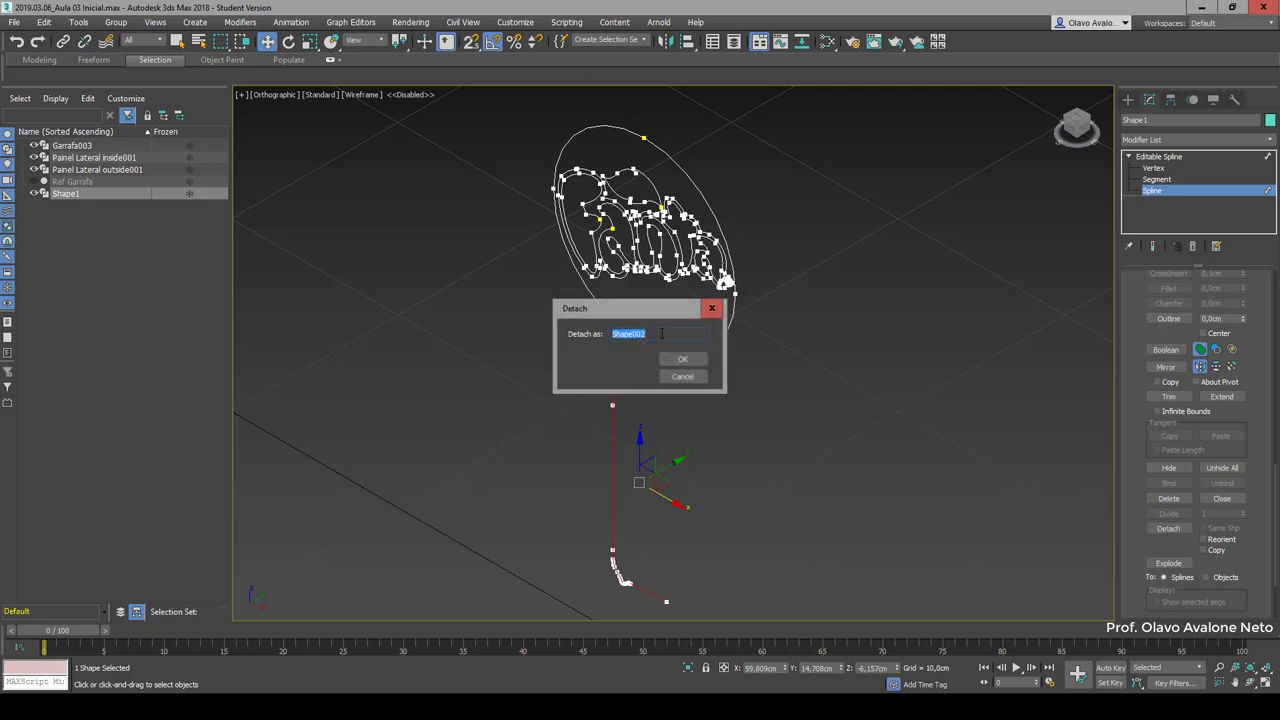
{"action": "left_click_drag", "start_coordinate": [626, 309], "coordinate": [461, 229]}
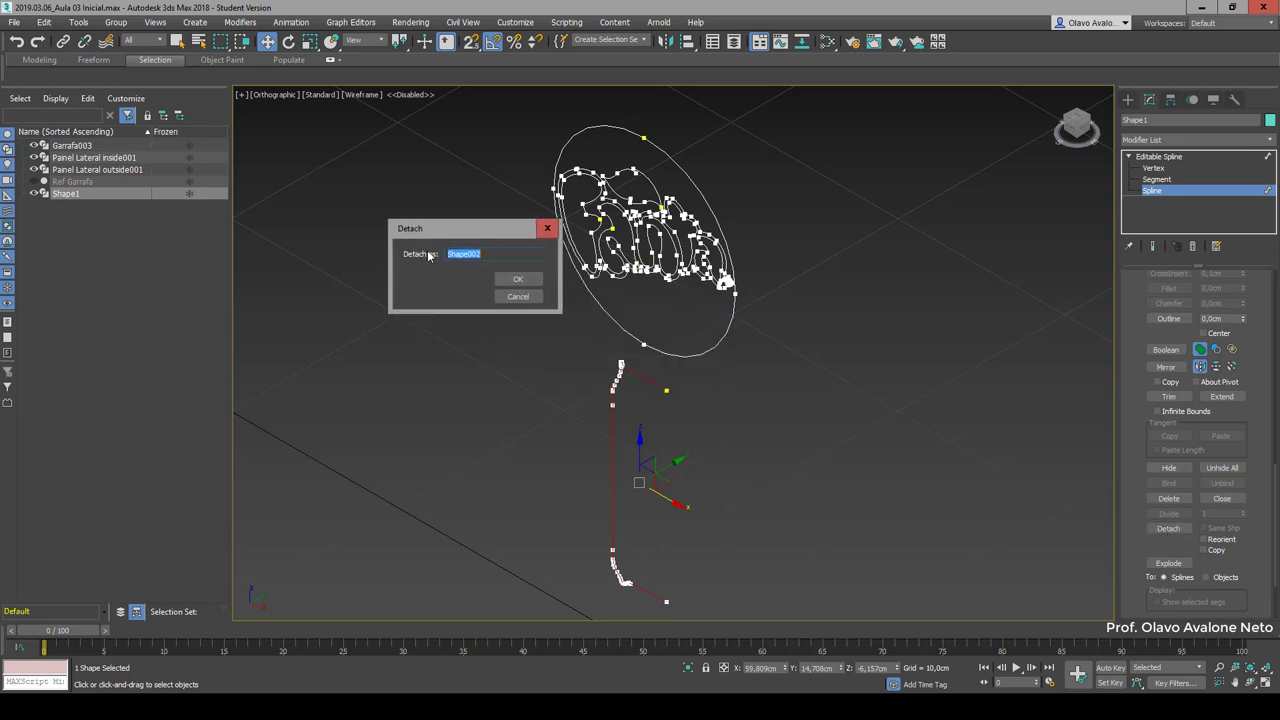
{"action": "left_click", "coordinate": [1215, 551]}
{"action": "type", "text": "Lat"}
{"action": "type", "text": "inhas01"}
{"action": "left_click", "coordinate": [519, 280]}
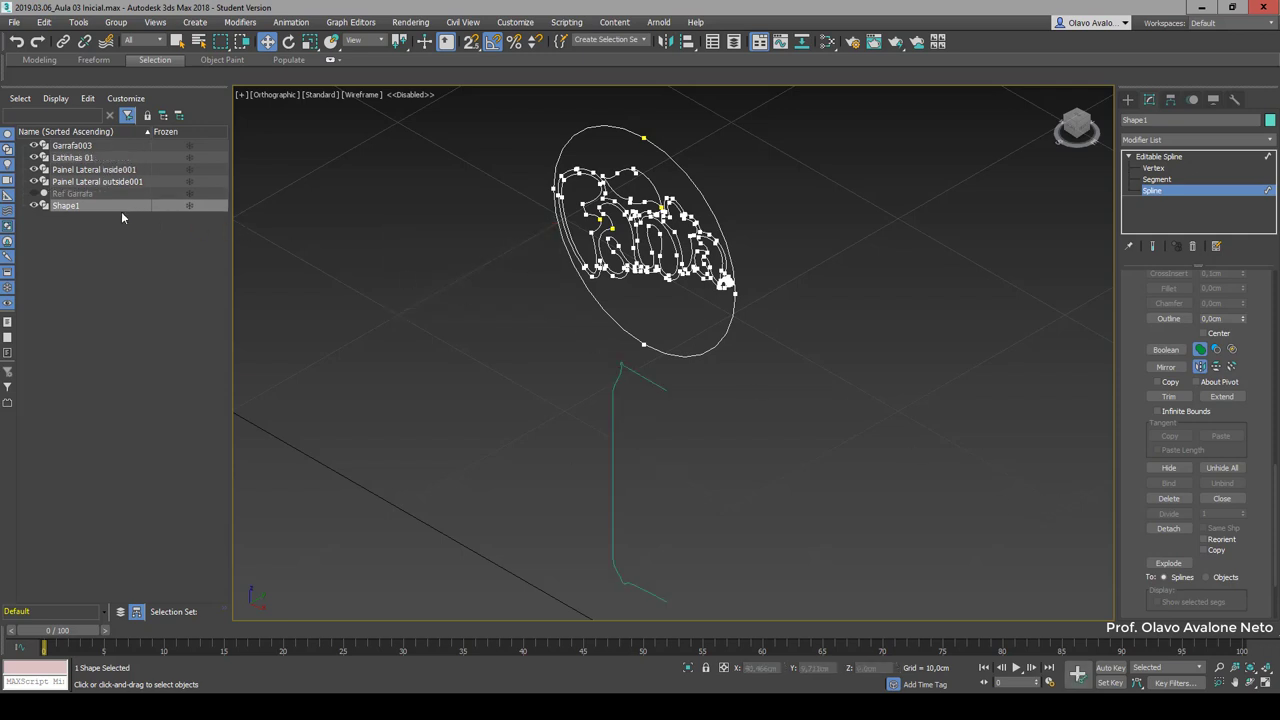
Step: Toggle Shape1 and Latinhas 01 visibility on and off in the Scene Explorer
{"action": "left_click", "coordinate": [34, 206]}
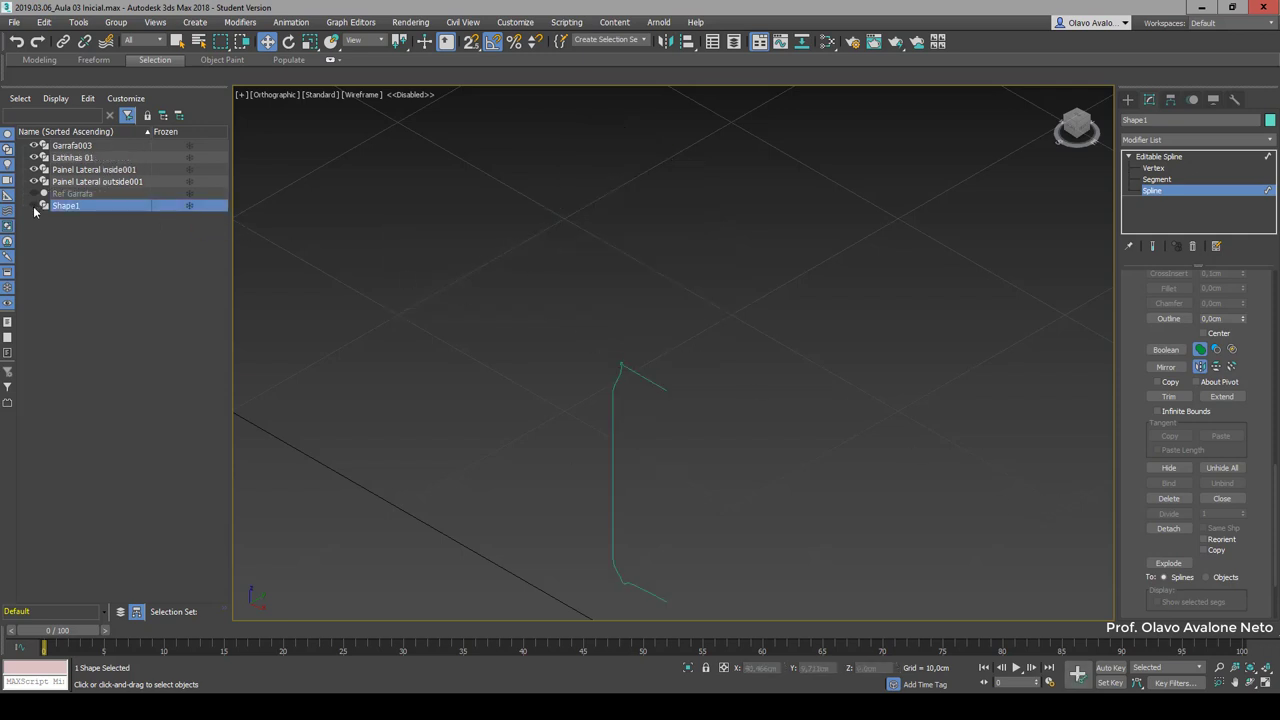
{"action": "left_click", "coordinate": [34, 206]}
{"action": "left_click", "coordinate": [34, 206]}
{"action": "left_click", "coordinate": [34, 206]}
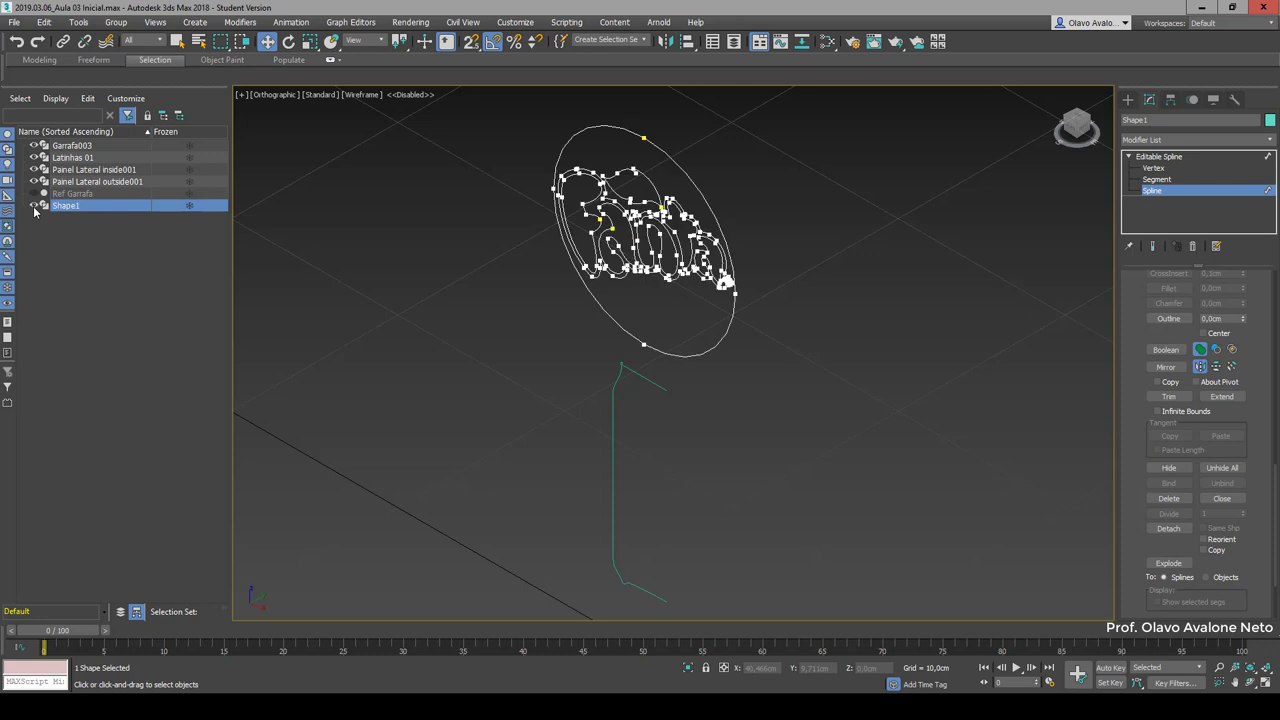
{"action": "left_click", "coordinate": [34, 158]}
{"action": "left_click", "coordinate": [34, 158]}
{"action": "left_click", "coordinate": [34, 158]}
{"action": "left_click", "coordinate": [34, 158]}
Step: Select the ellipse around the logo and delete it
{"action": "scroll", "coordinate": [553, 334], "scroll_direction": "down", "scroll_amount": 4}
{"action": "scroll", "coordinate": [553, 334], "scroll_direction": "down", "scroll_amount": 2}
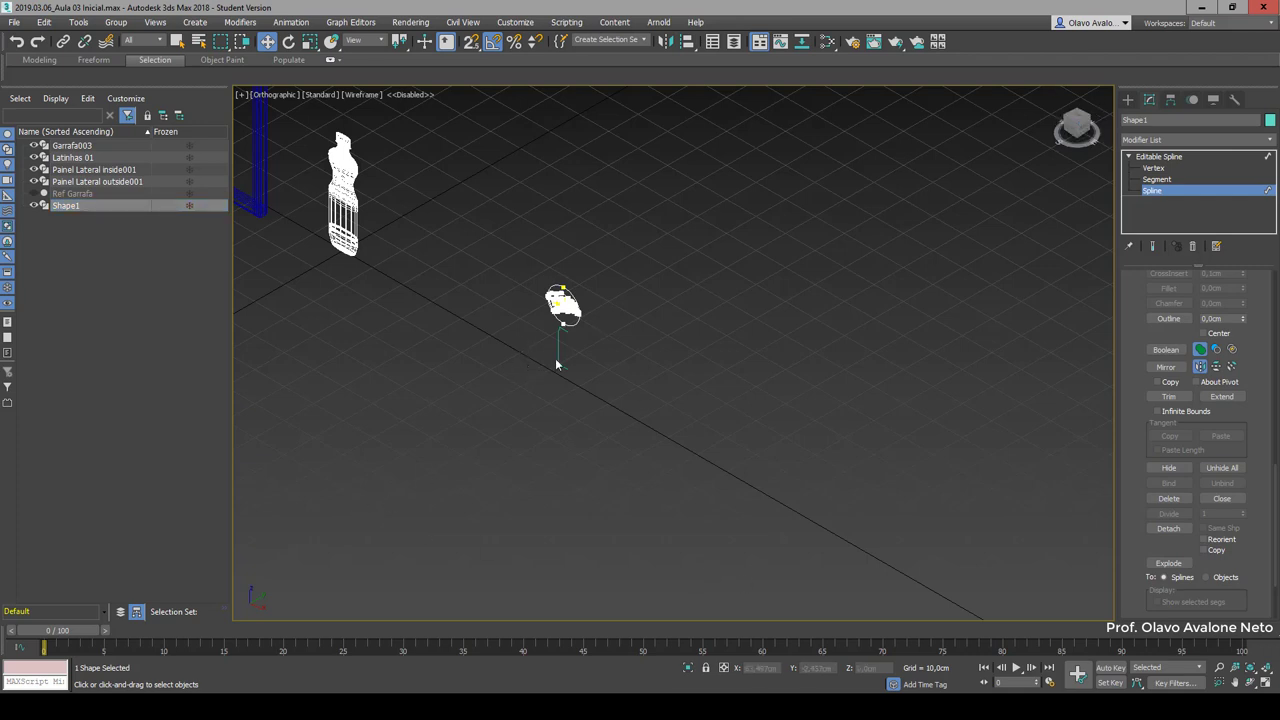
{"action": "scroll", "coordinate": [593, 349], "scroll_direction": "up", "scroll_amount": 5}
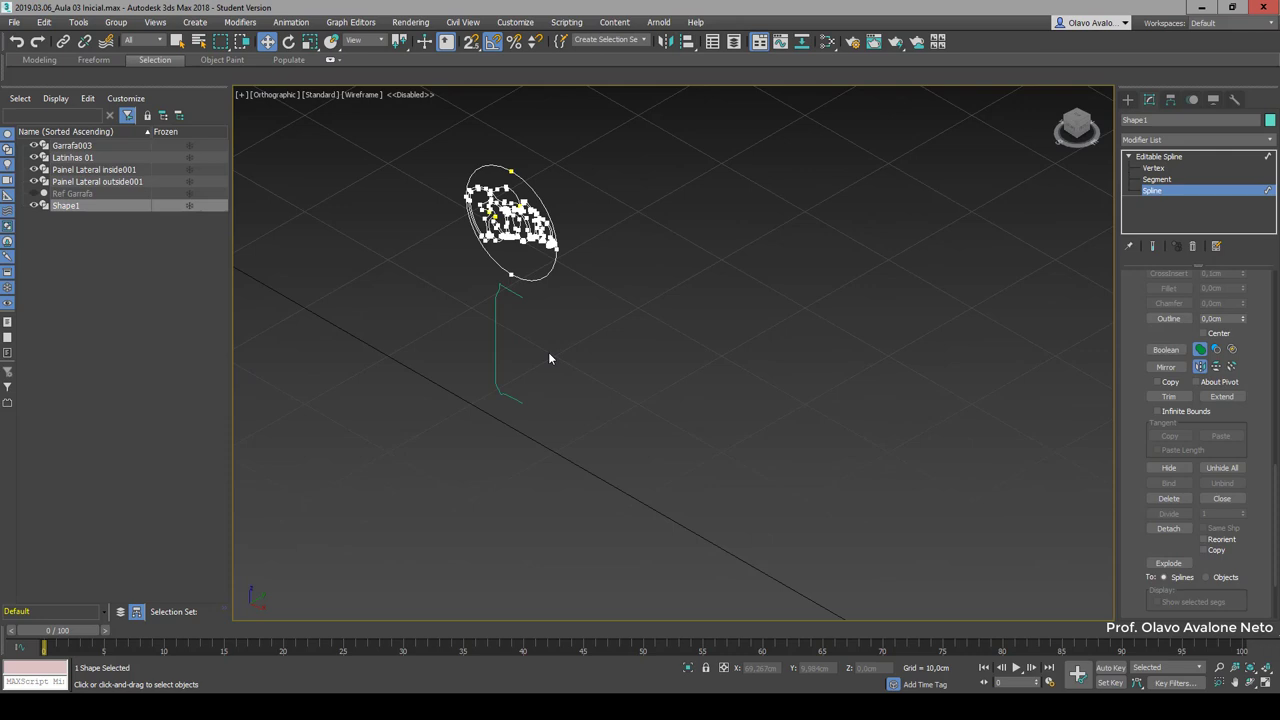
{"action": "left_click_drag", "start_coordinate": [757, 471], "coordinate": [430, 137]}
{"action": "key", "text": "Delete"}
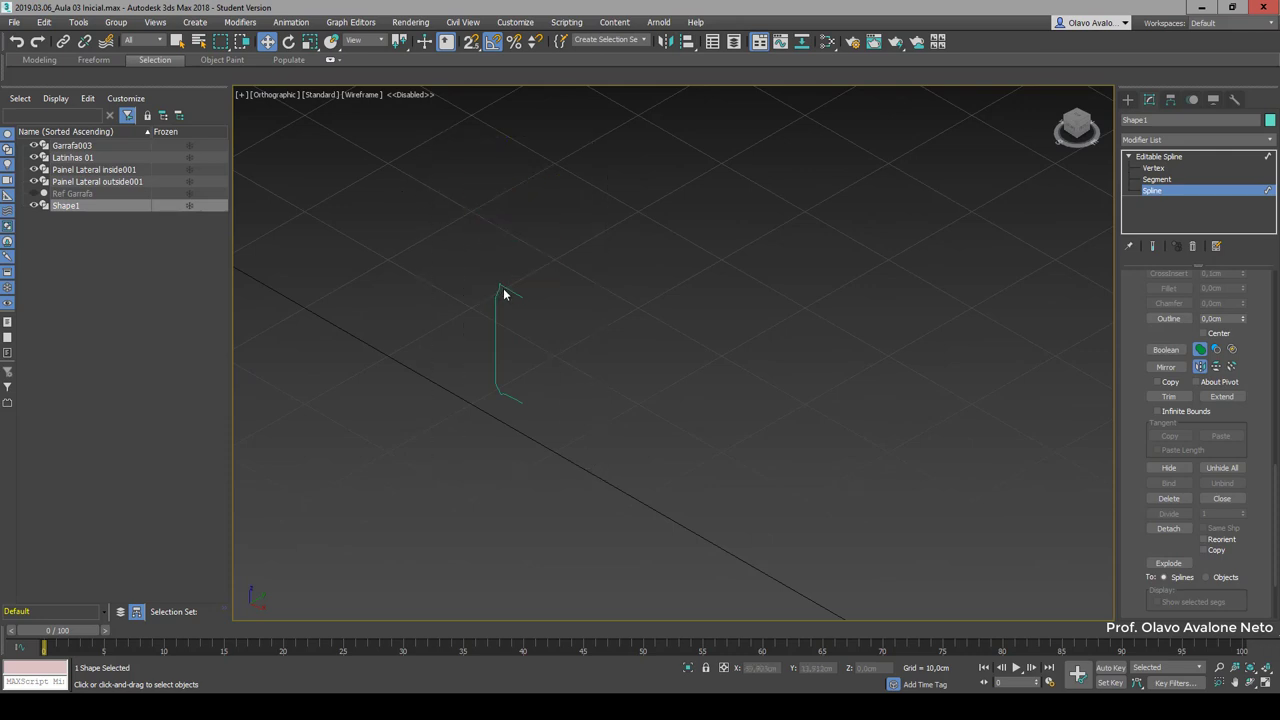
Step: Pick Shape1 in the scene list, keep its name unchanged, and clear the selection
{"action": "left_click", "coordinate": [93, 209]}
{"action": "left_click", "coordinate": [495, 297]}
{"action": "left_click", "coordinate": [496, 294]}
{"action": "left_click", "coordinate": [656, 401]}
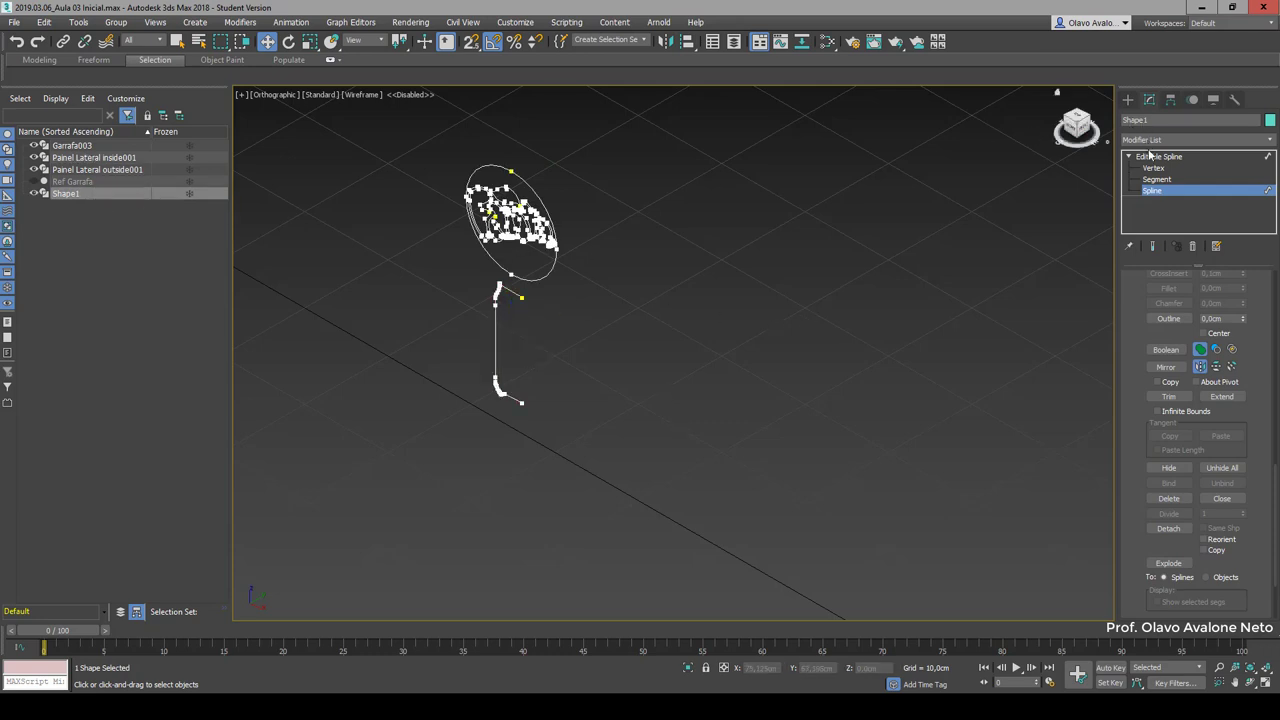
Step: Reselect Shape1 and expand its Editable Spline sub-levels
{"action": "left_click", "coordinate": [1158, 156]}
{"action": "left_click", "coordinate": [530, 378]}
{"action": "left_click", "coordinate": [541, 219]}
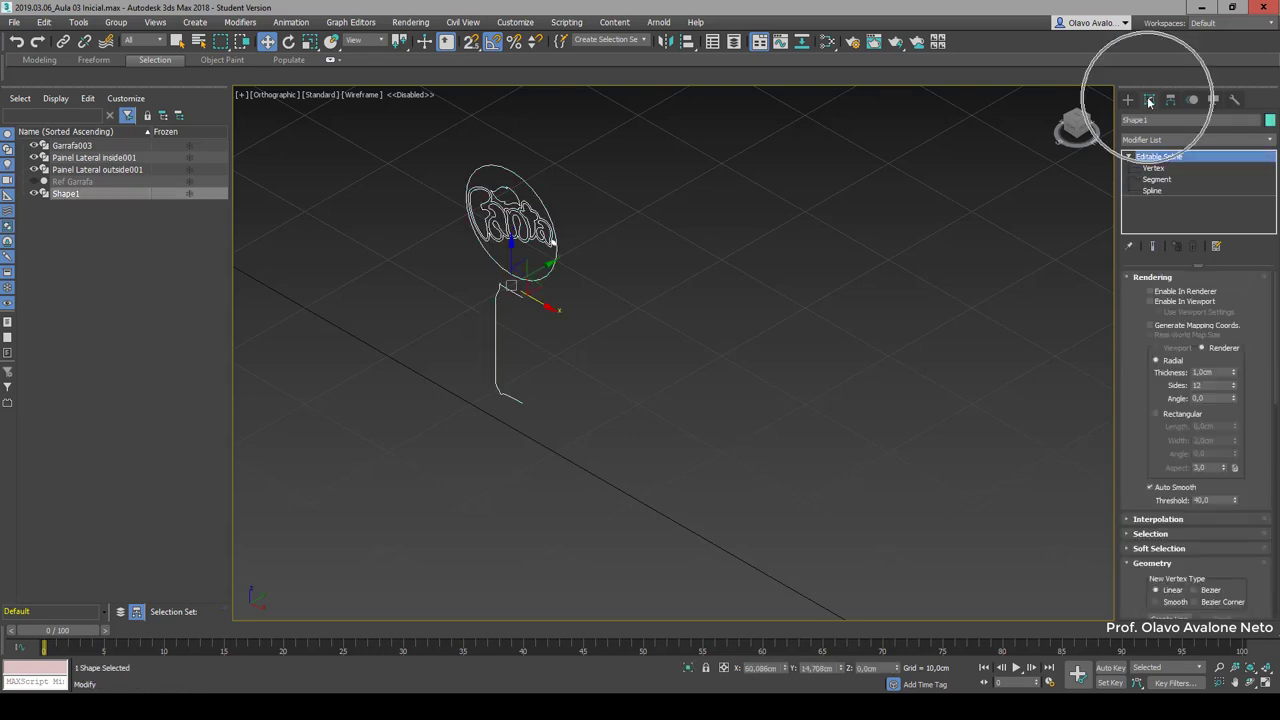
{"action": "left_click", "coordinate": [1130, 157]}
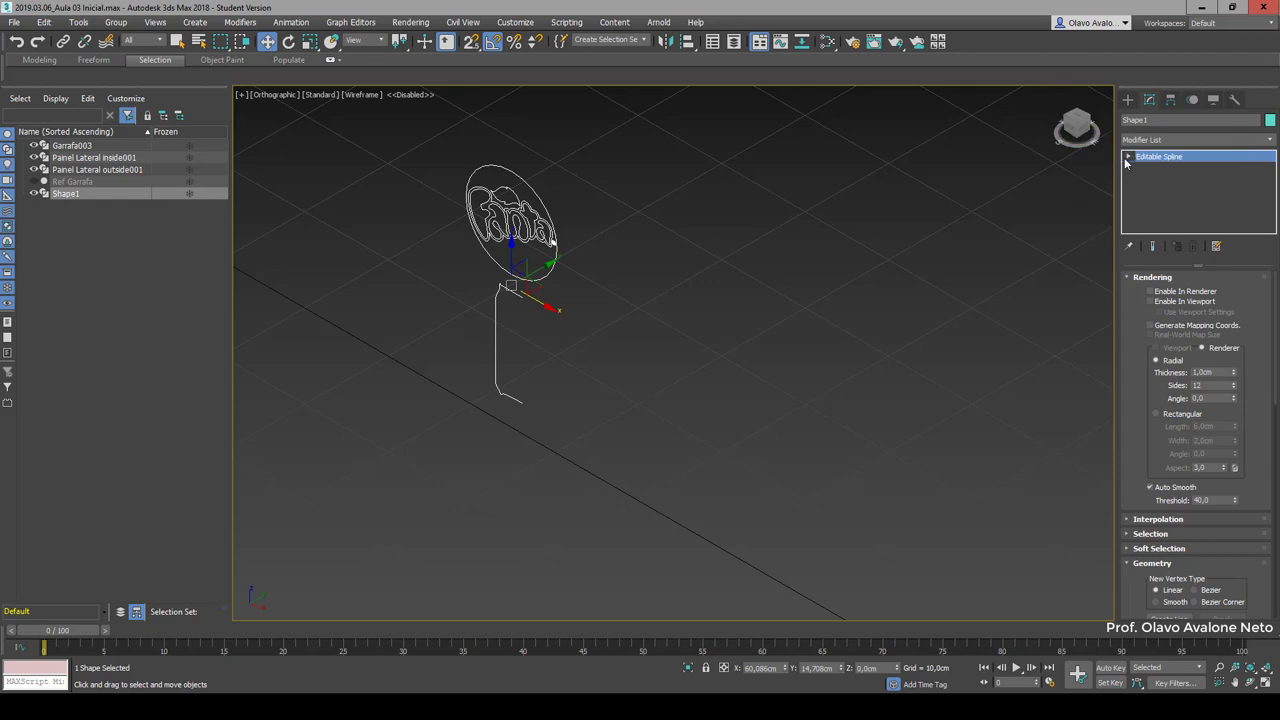
{"action": "left_click", "coordinate": [1127, 157]}
Step: At Spline level, select the lower vertical line and scroll the Geometry rollout to Detach
{"action": "left_click", "coordinate": [1155, 190]}
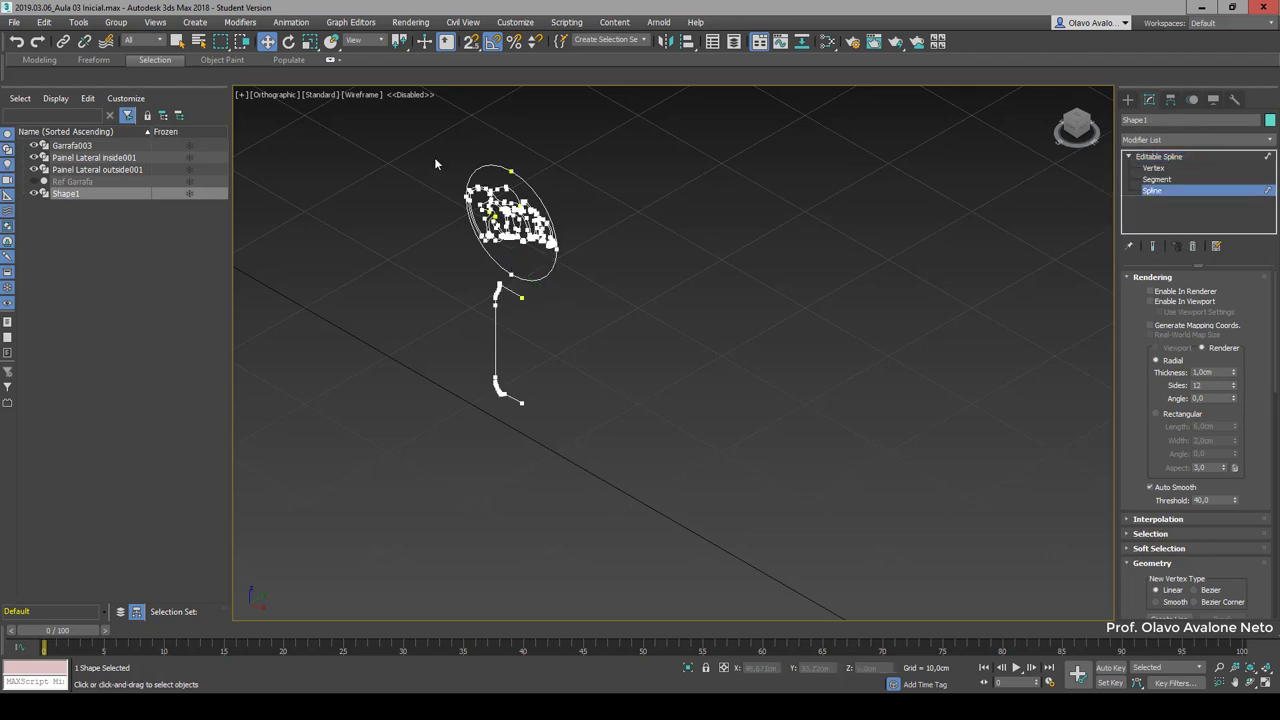
{"action": "scroll", "coordinate": [519, 404], "scroll_direction": "up", "scroll_amount": 4}
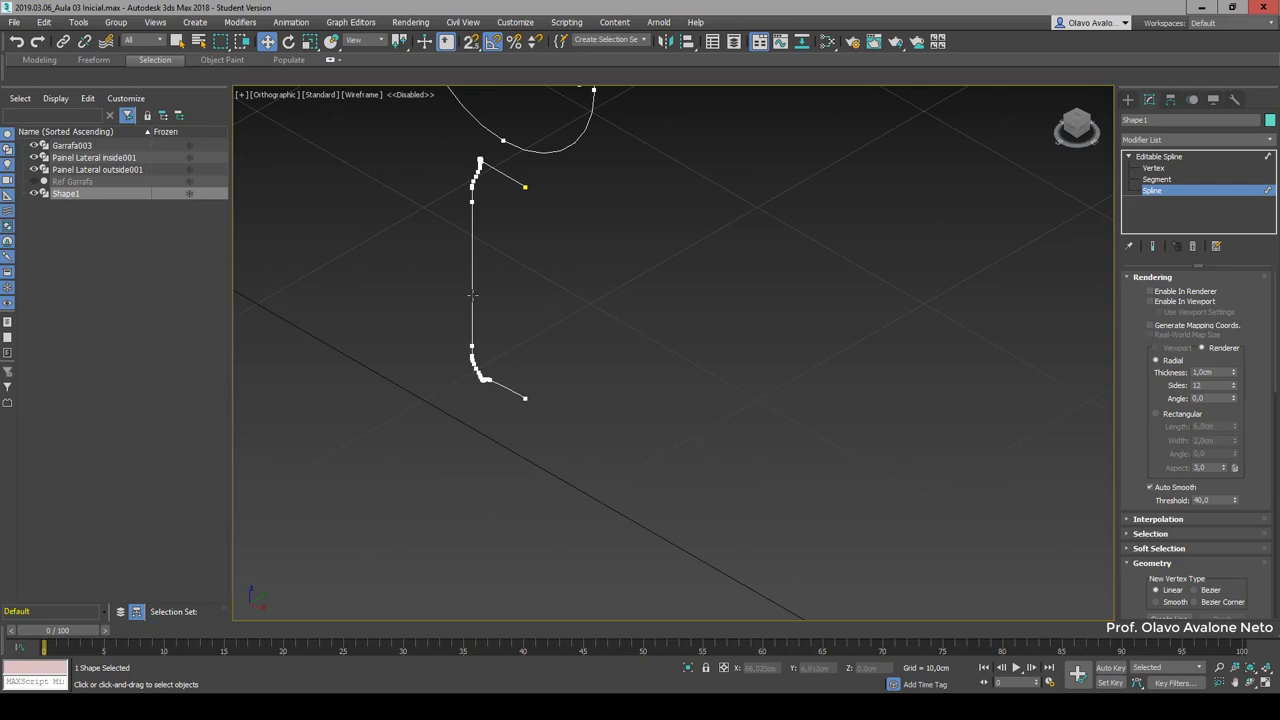
{"action": "left_click", "coordinate": [472, 295]}
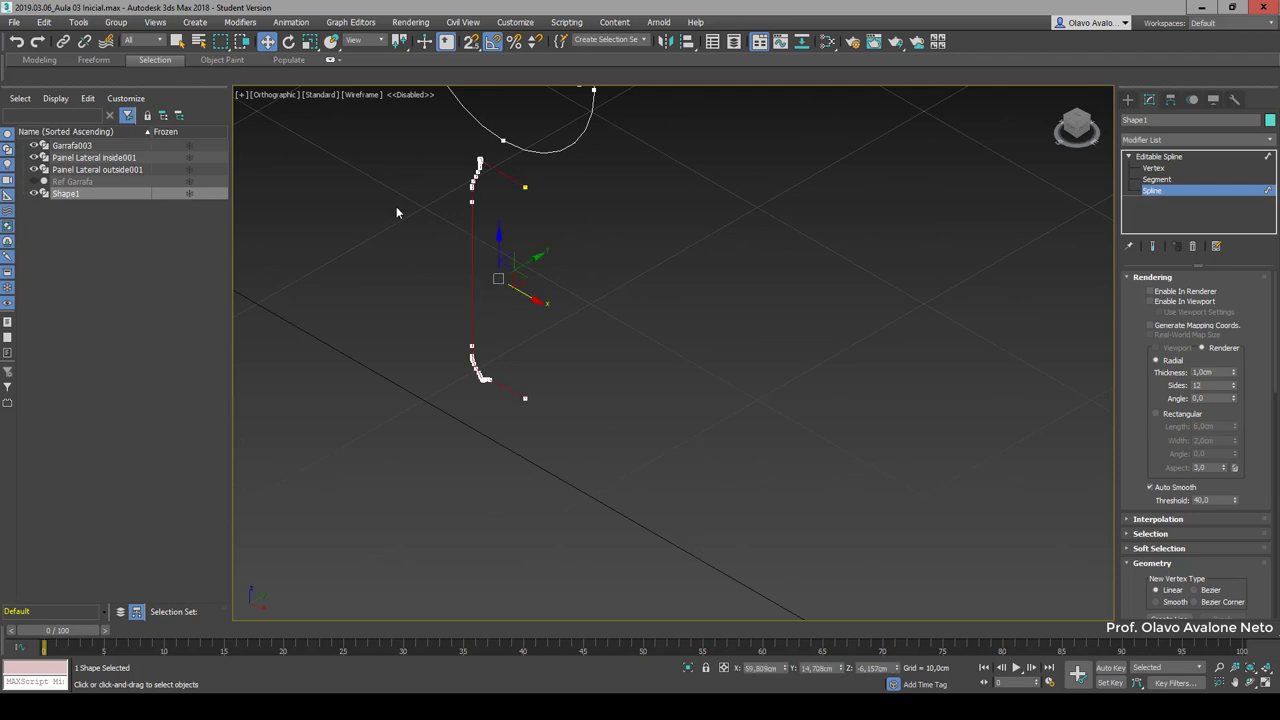
{"action": "scroll", "coordinate": [574, 492], "scroll_direction": "down", "scroll_amount": 5}
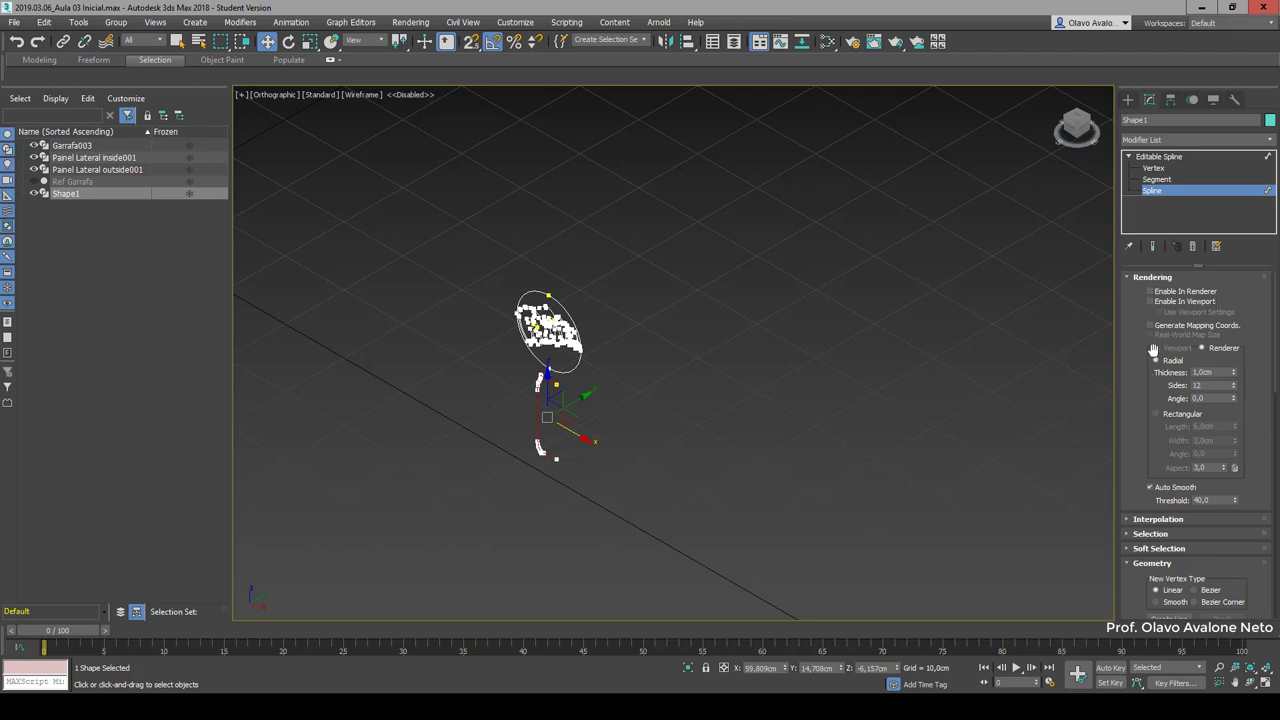
{"action": "scroll", "coordinate": [1157, 425], "scroll_direction": "down", "scroll_amount": 3}
{"action": "scroll", "coordinate": [1163, 432], "scroll_direction": "down", "scroll_amount": 2}
{"action": "scroll", "coordinate": [1168, 443], "scroll_direction": "down", "scroll_amount": 3}
{"action": "scroll", "coordinate": [1168, 443], "scroll_direction": "down", "scroll_amount": 2}
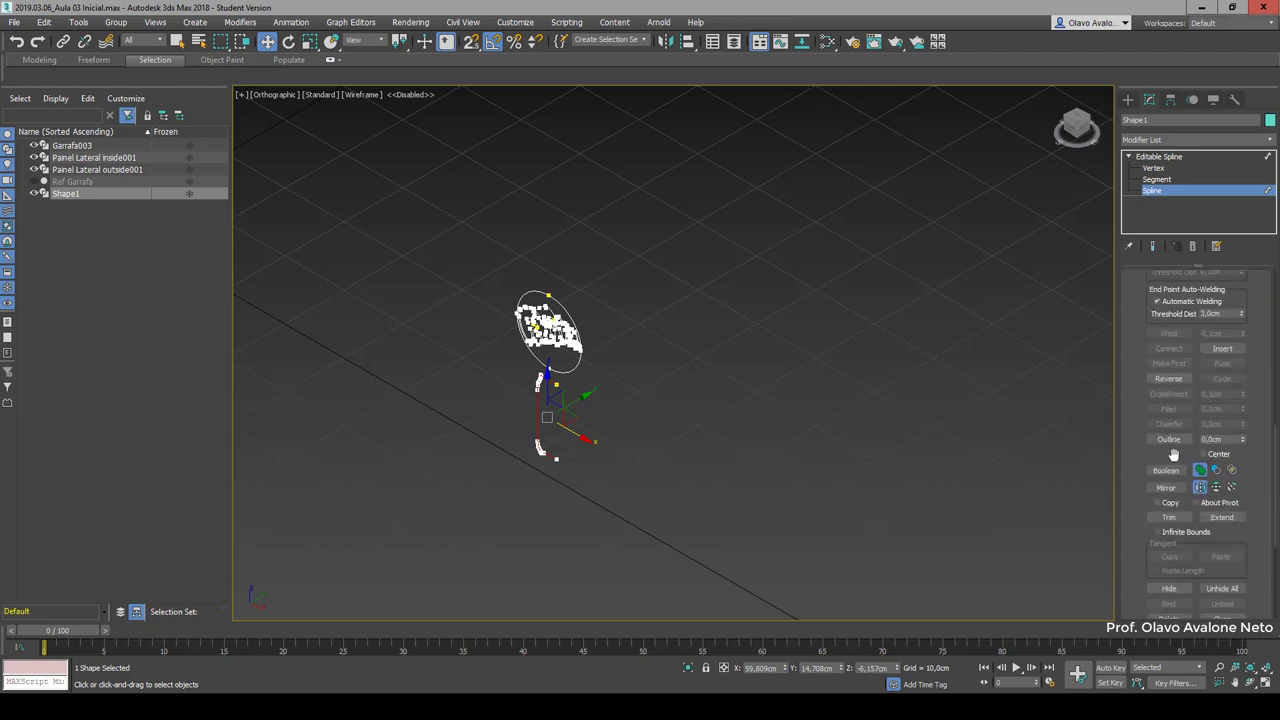
{"action": "scroll", "coordinate": [1175, 456], "scroll_direction": "down", "scroll_amount": 3}
{"action": "scroll", "coordinate": [1175, 456], "scroll_direction": "down", "scroll_amount": 2}
{"action": "scroll", "coordinate": [1181, 466], "scroll_direction": "down", "scroll_amount": 2}
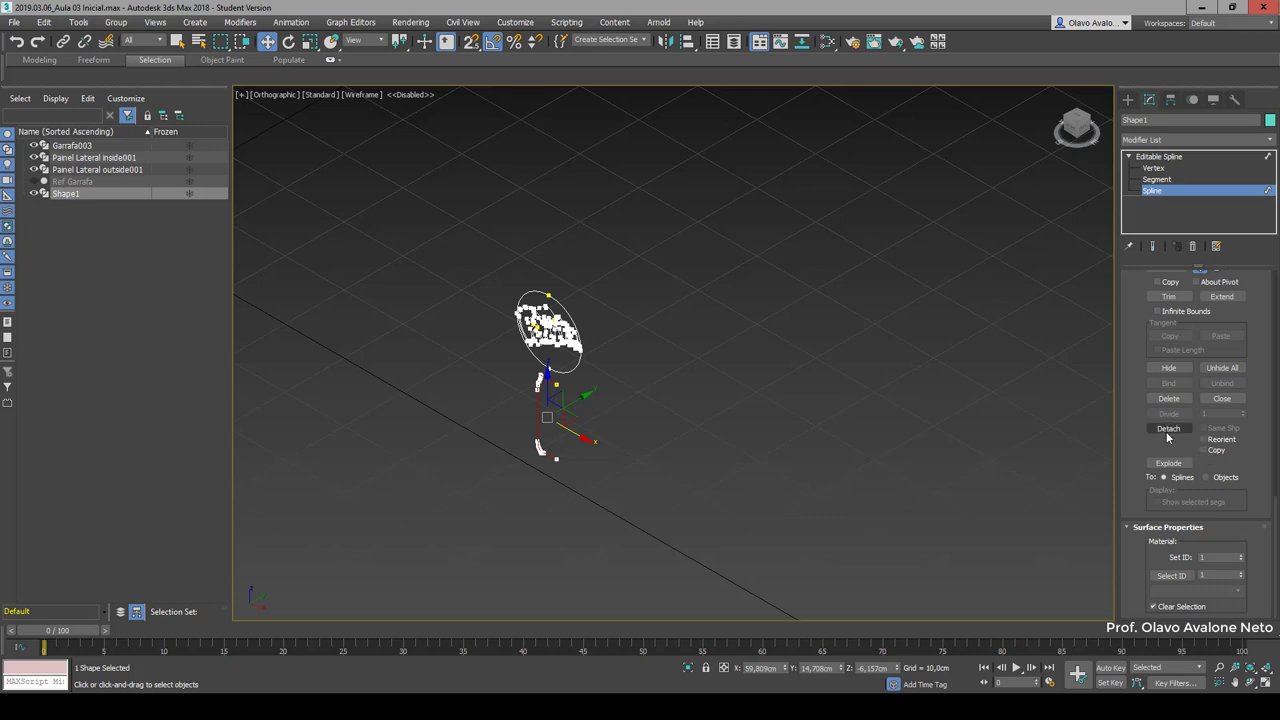
Step: Detach the vertical line as 'Latinha 01', then toggle its visibility to confirm
{"action": "left_click", "coordinate": [1166, 431]}
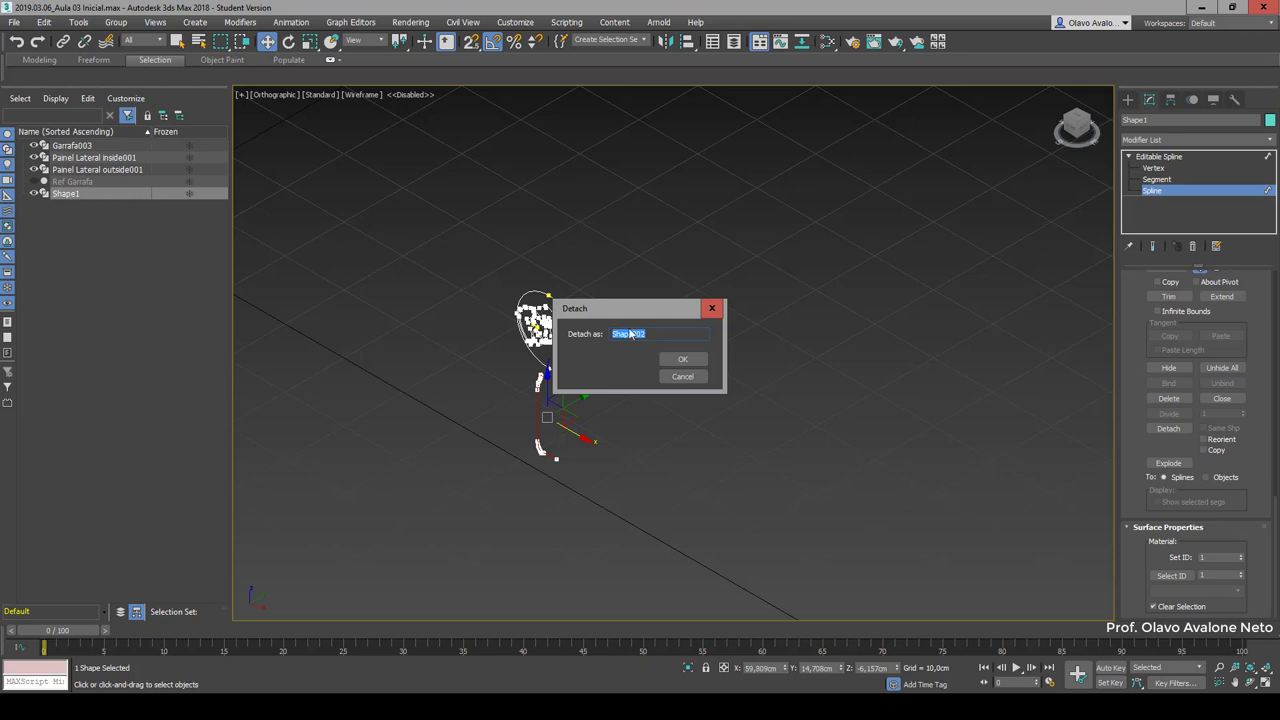
{"action": "left_click_drag", "start_coordinate": [669, 318], "coordinate": [682, 242]}
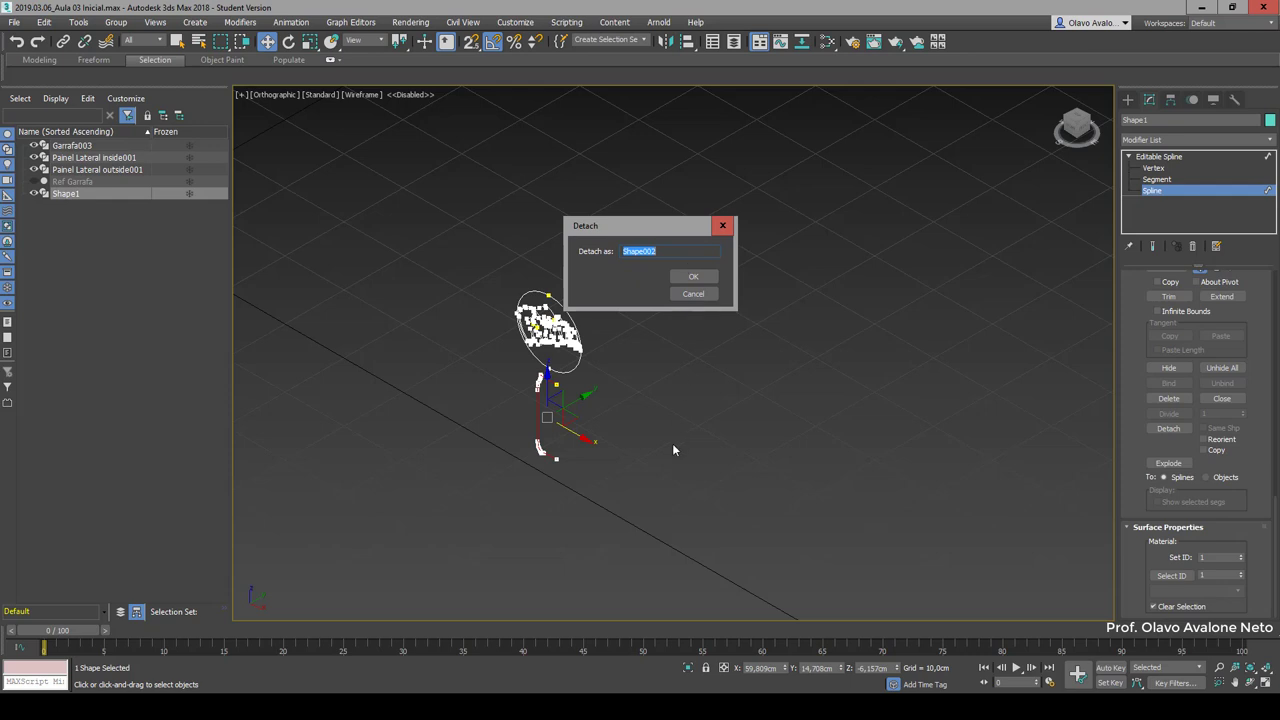
{"action": "type", "text": "Latinha"}
{"action": "type", "text": " 01"}
{"action": "key", "text": "Return"}
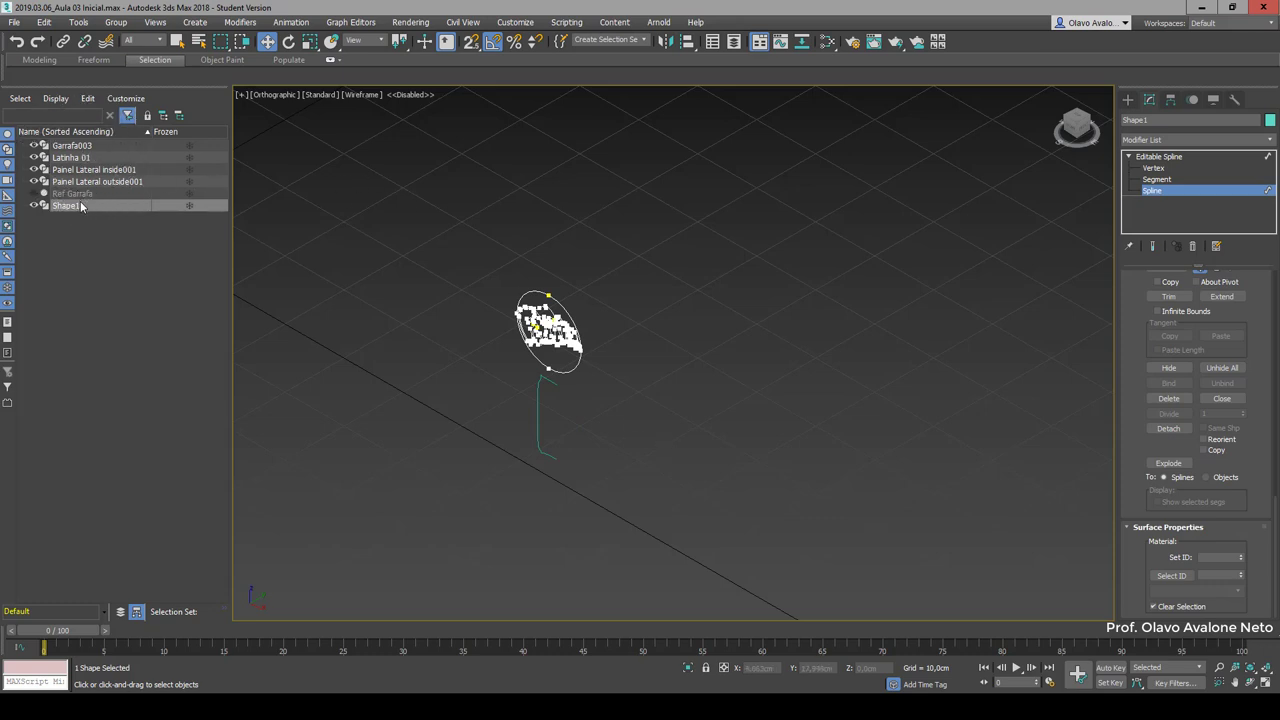
{"action": "left_click", "coordinate": [34, 158]}
{"action": "left_click", "coordinate": [34, 158]}
Step: Hide and re-show Latinha 01, then frame the logo from the front at a slight tilt
{"action": "left_click", "coordinate": [34, 158]}
{"action": "left_click", "coordinate": [34, 158]}
{"action": "key", "text": "f"}
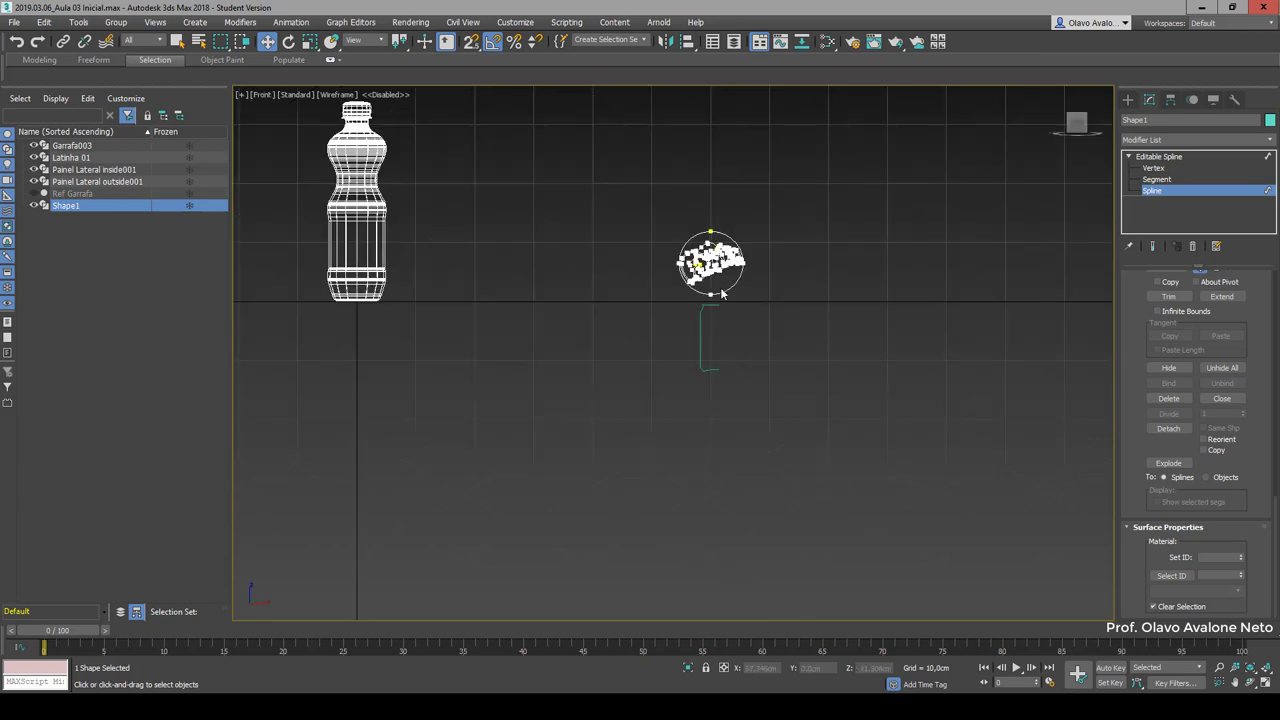
{"action": "scroll", "coordinate": [715, 265], "scroll_direction": "up", "scroll_amount": 5}
{"action": "scroll", "coordinate": [1046, 257], "scroll_direction": "up", "scroll_amount": 5}
{"action": "scroll", "coordinate": [851, 223], "scroll_direction": "down", "scroll_amount": 4}
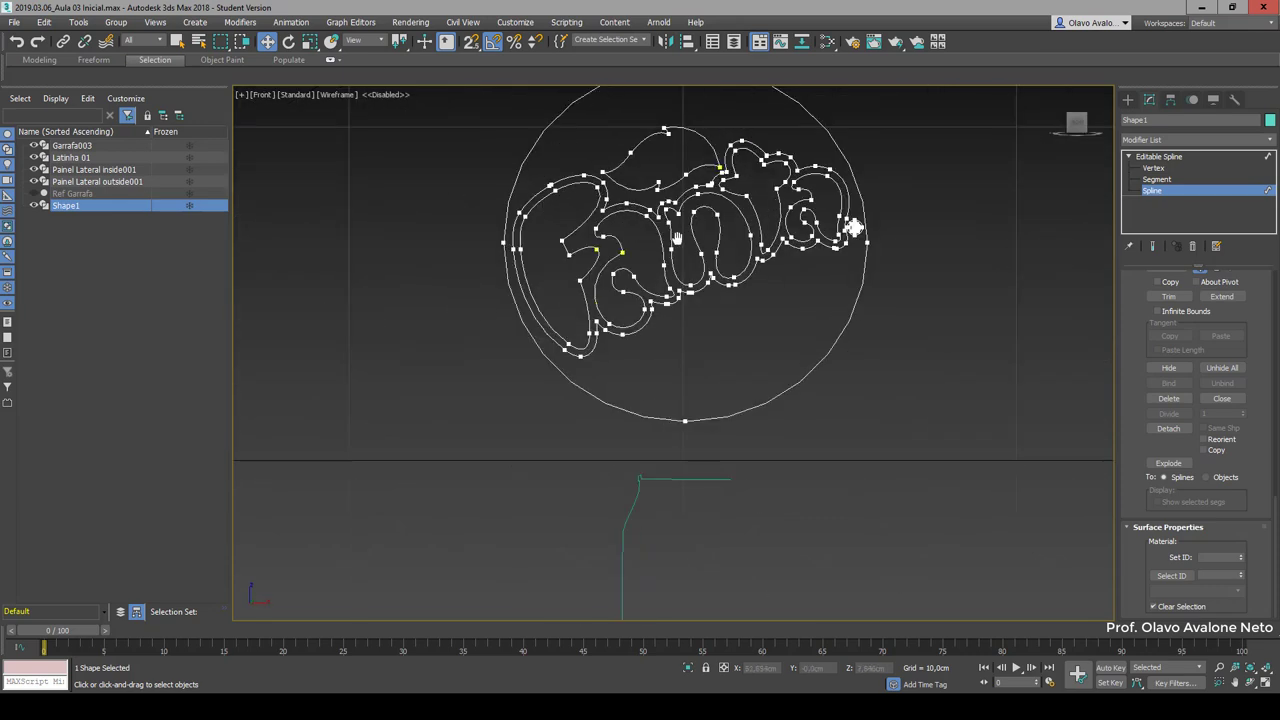
{"action": "middle_click_drag", "start_coordinate": [851, 223], "coordinate": [763, 305]}
{"action": "mouse_move", "coordinate": [1077, 122]}
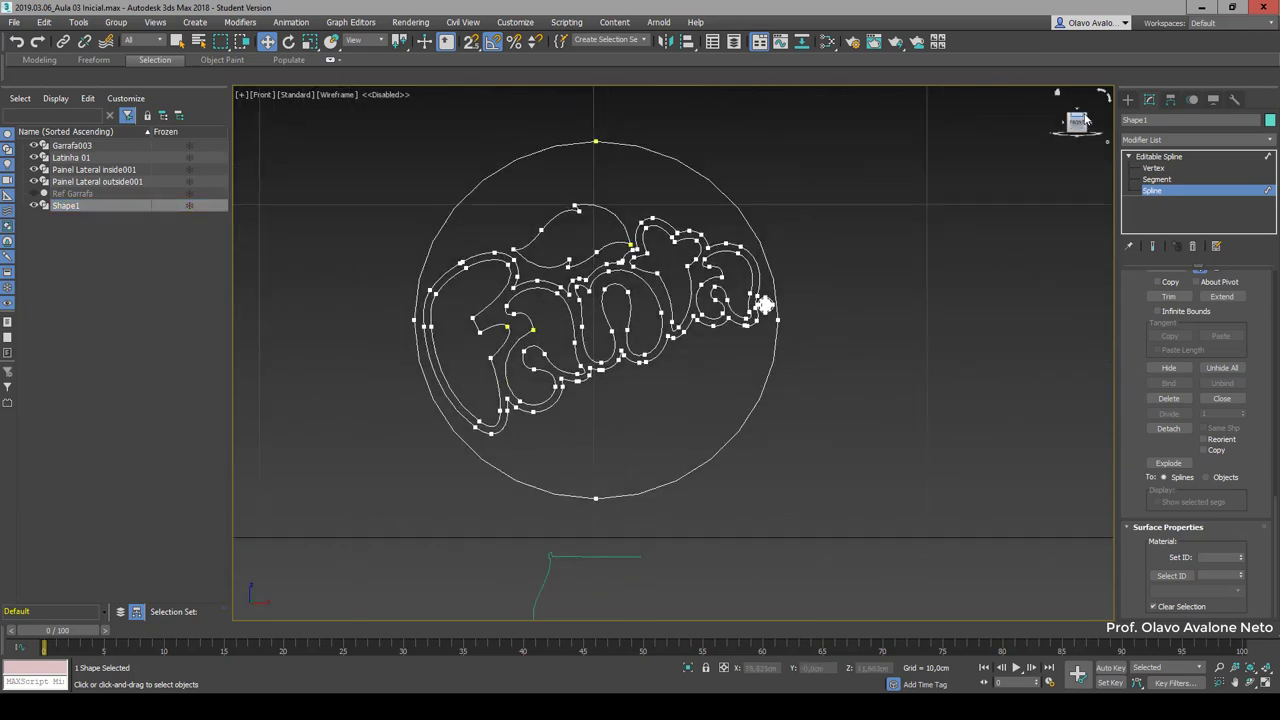
{"action": "left_click_drag", "start_coordinate": [1088, 120], "coordinate": [1040, 160]}
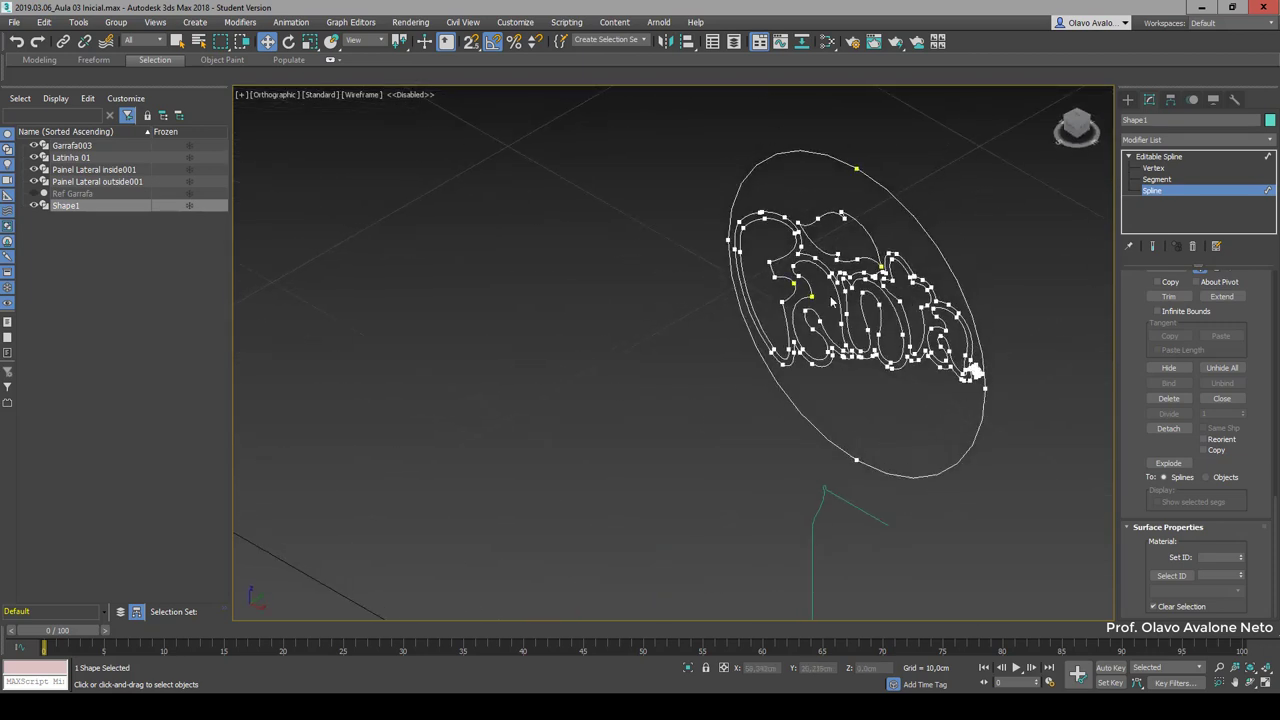
Step: Exit spline sub-object editing and try adding Extrude from the Modifier List
{"action": "left_click", "coordinate": [1128, 157]}
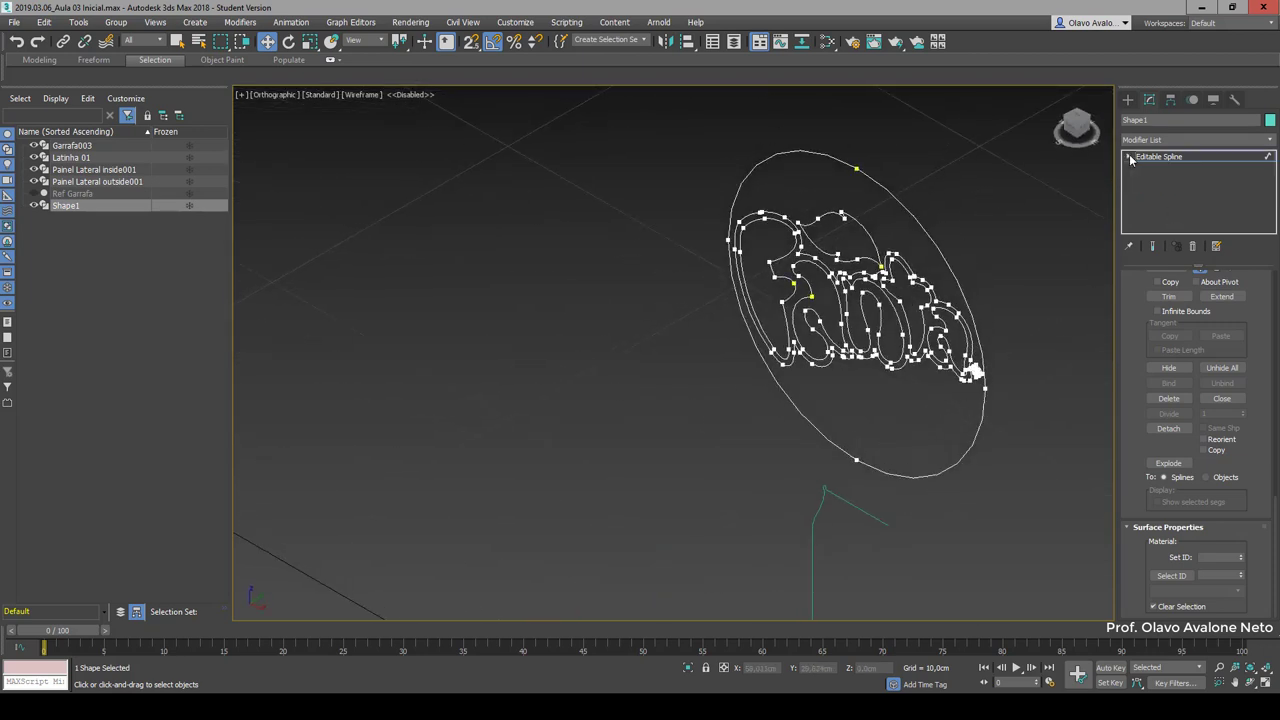
{"action": "left_click", "coordinate": [1240, 139]}
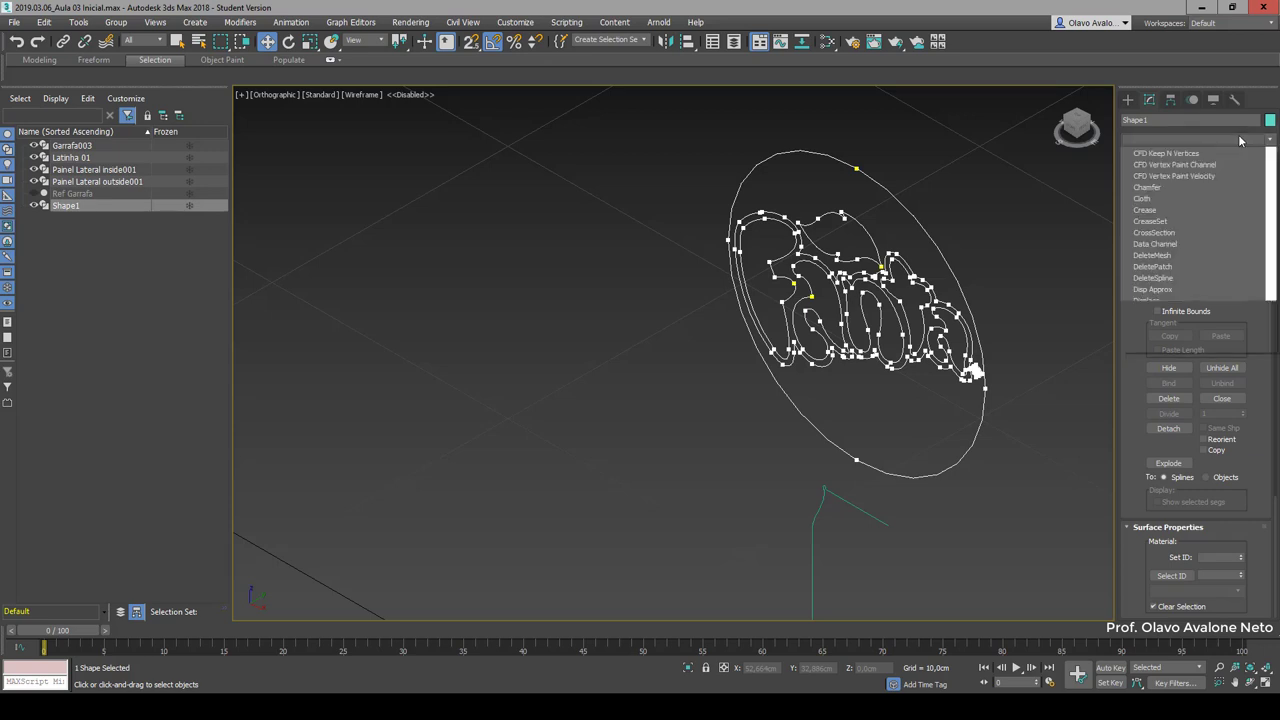
{"action": "type", "text": "ex"}
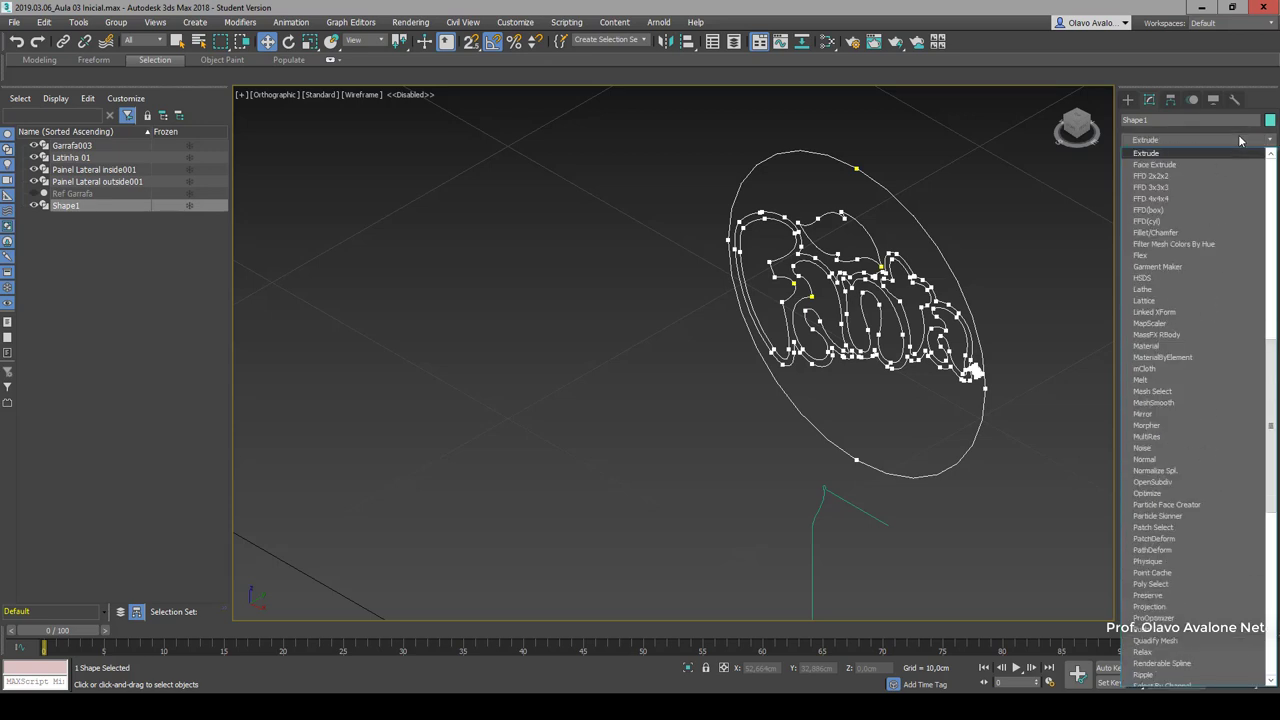
{"action": "left_click", "coordinate": [1225, 140]}
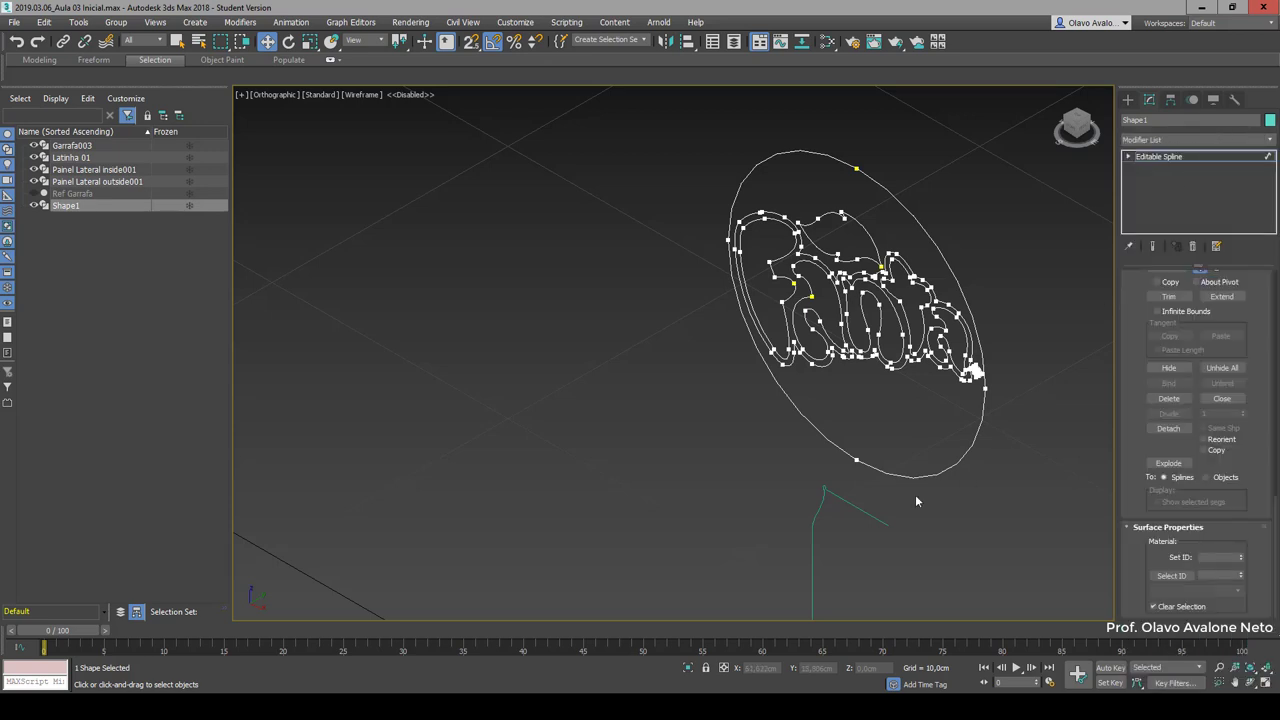
Step: Switch the viewport to Default Shading (F3) and zoom to inspect the shaded logo
{"action": "key", "text": "F3"}
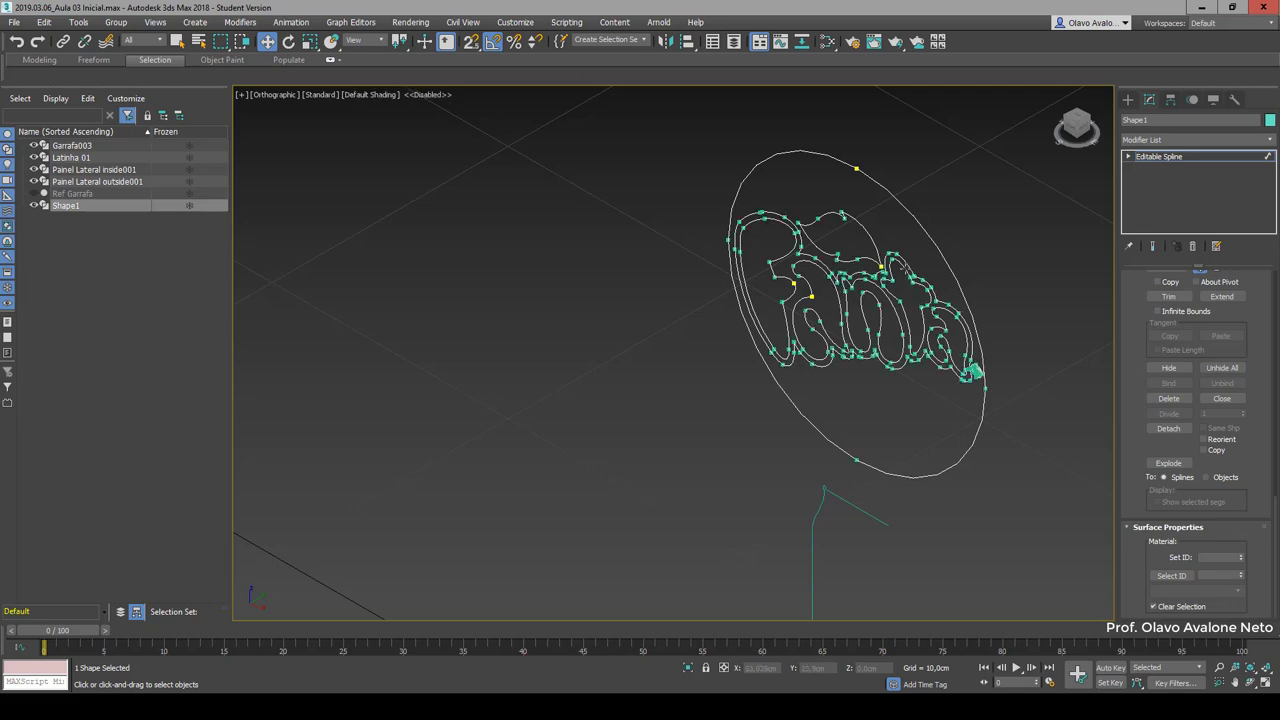
{"action": "key", "text": "F3"}
{"action": "key", "text": "F3"}
{"action": "scroll", "coordinate": [670, 360], "scroll_direction": "down", "scroll_amount": 5}
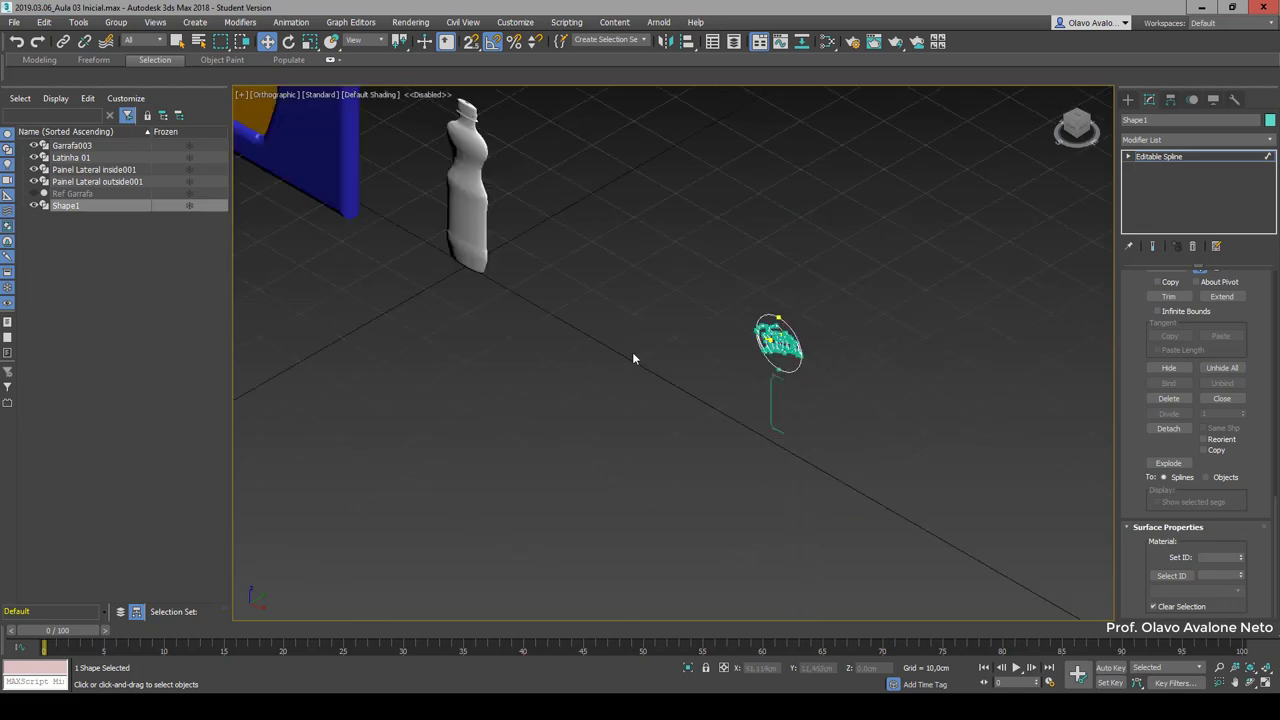
{"action": "scroll", "coordinate": [625, 362], "scroll_direction": "down", "scroll_amount": 2}
{"action": "scroll", "coordinate": [600, 310], "scroll_direction": "down", "scroll_amount": 3}
{"action": "scroll", "coordinate": [637, 356], "scroll_direction": "up", "scroll_amount": 10}
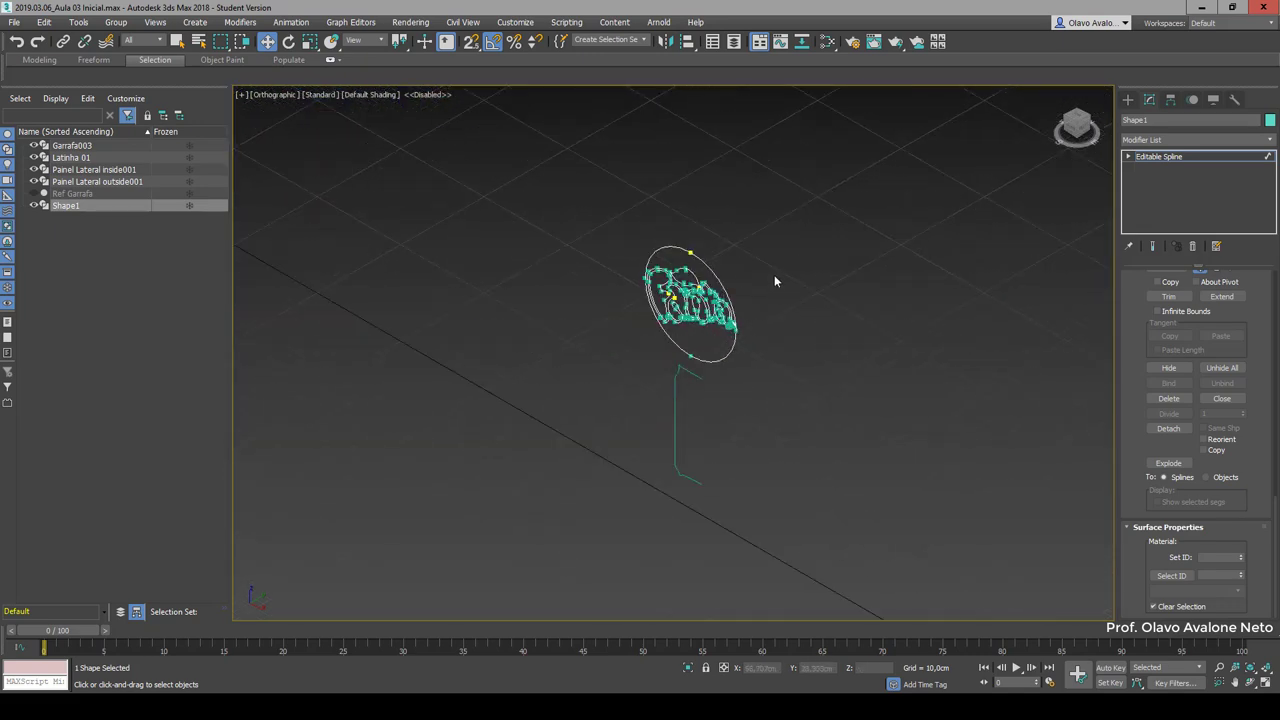
{"action": "scroll", "coordinate": [700, 300], "scroll_direction": "up", "scroll_amount": 5}
{"action": "scroll", "coordinate": [777, 281], "scroll_direction": "down", "scroll_amount": 3}
{"action": "scroll", "coordinate": [640, 312], "scroll_direction": "down", "scroll_amount": 2}
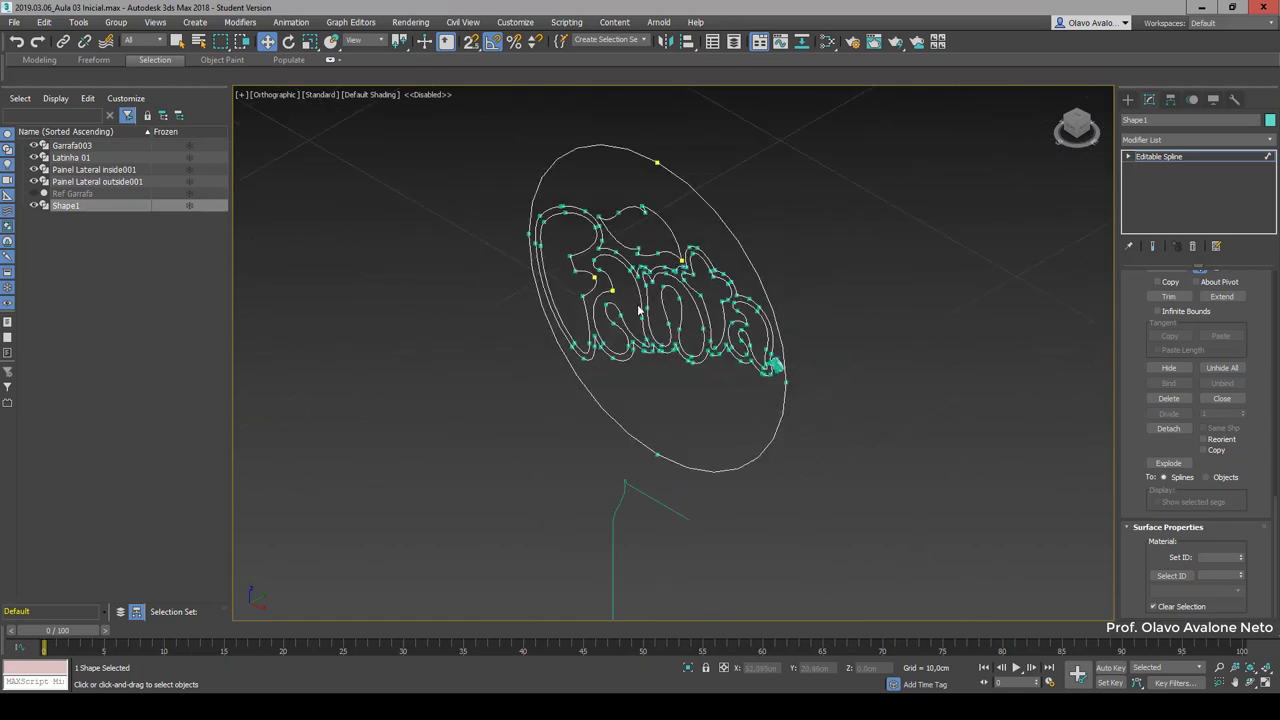
{"action": "scroll", "coordinate": [845, 345], "scroll_direction": "up", "scroll_amount": 4}
{"action": "scroll", "coordinate": [850, 345], "scroll_direction": "up", "scroll_amount": 2}
{"action": "scroll", "coordinate": [850, 345], "scroll_direction": "down", "scroll_amount": 3}
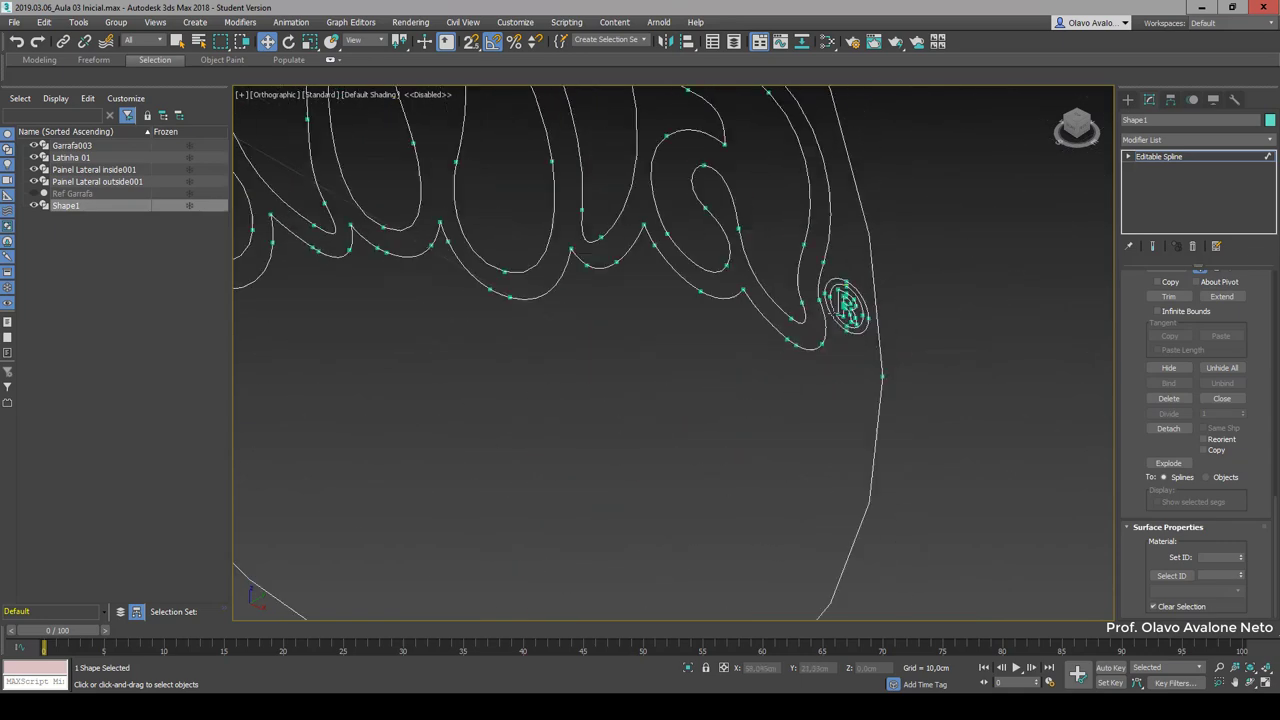
{"action": "scroll", "coordinate": [853, 348], "scroll_direction": "down", "scroll_amount": 2}
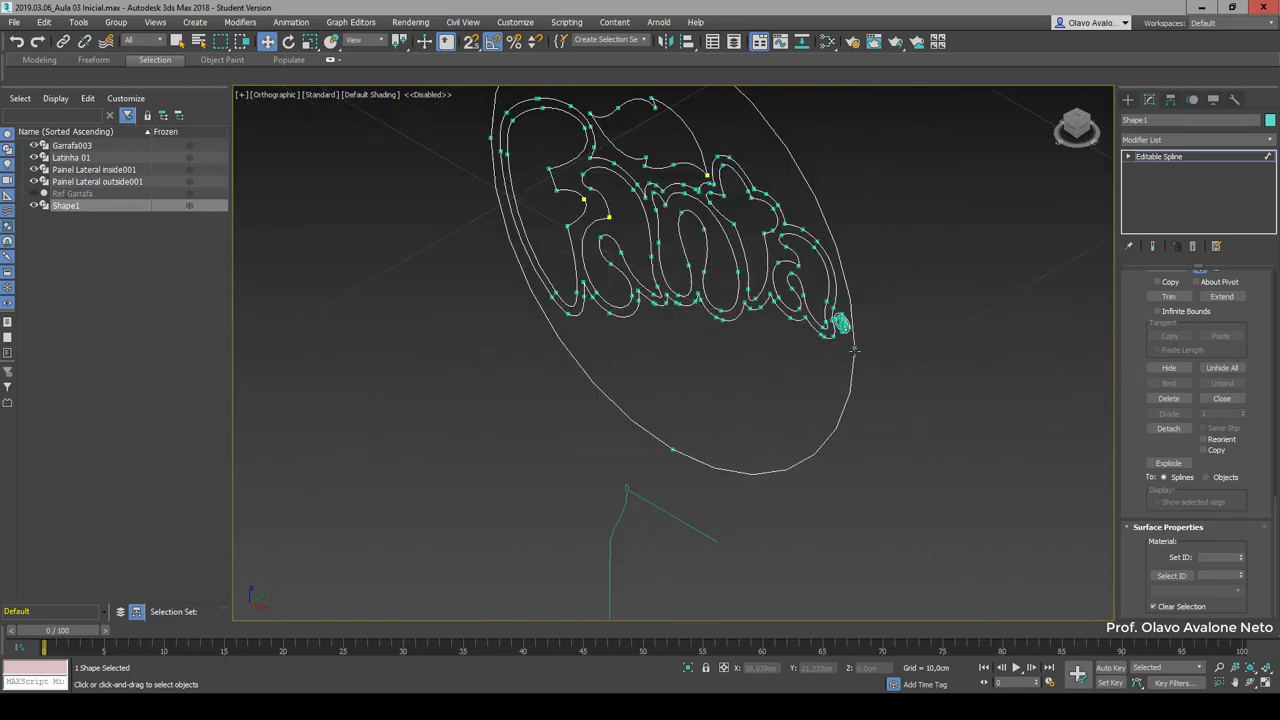
{"action": "left_click", "coordinate": [1170, 142]}
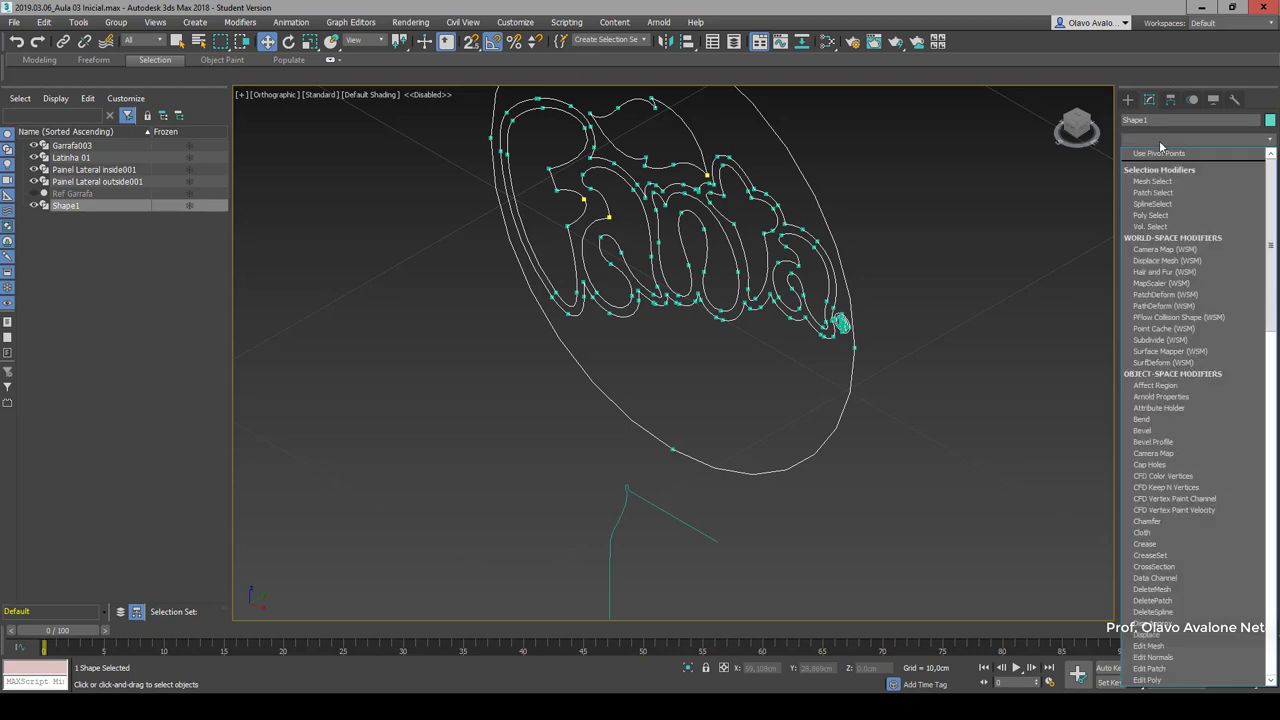
{"action": "type", "text": "ex"}
{"action": "left_click", "coordinate": [1155, 152]}
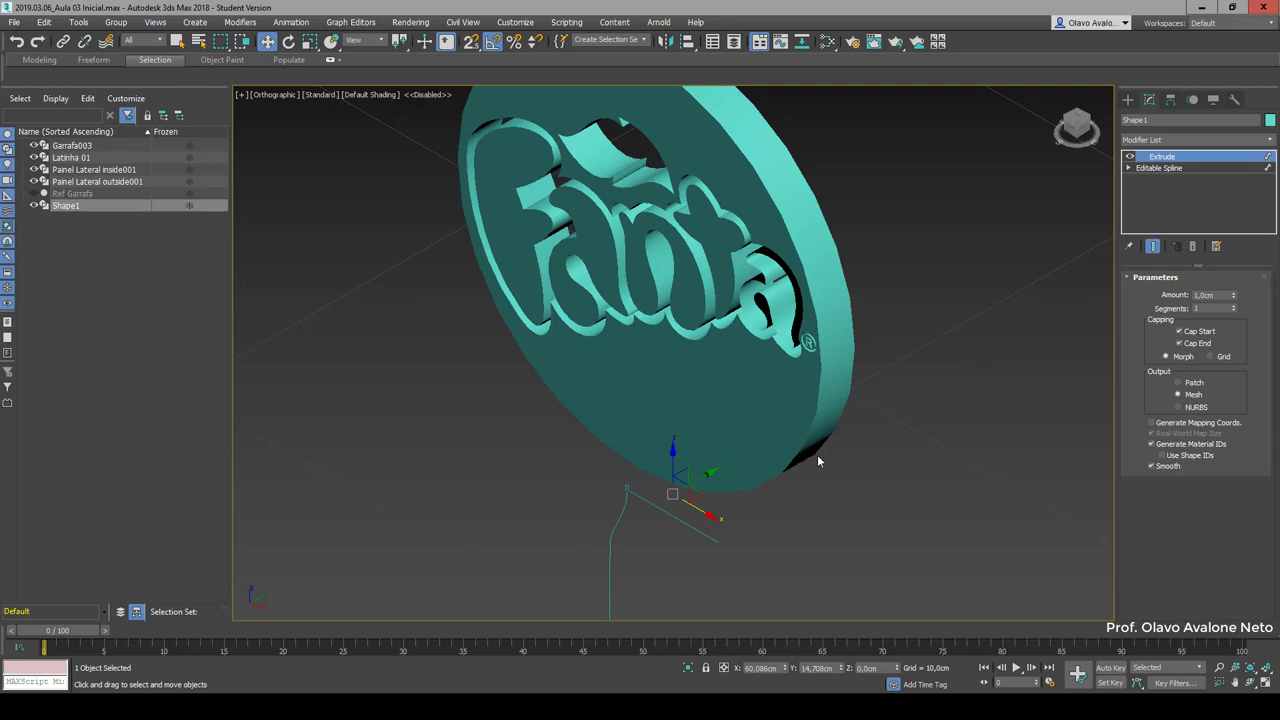
{"action": "mouse_move", "coordinate": [786, 445]}
{"action": "middle_mouse_down"}
{"action": "mouse_move", "coordinate": [791, 428]}
{"action": "mouse_move", "coordinate": [871, 383]}
{"action": "mouse_move", "coordinate": [786, 346]}
{"action": "mouse_move", "coordinate": [794, 366]}
{"action": "middle_mouse_up"}
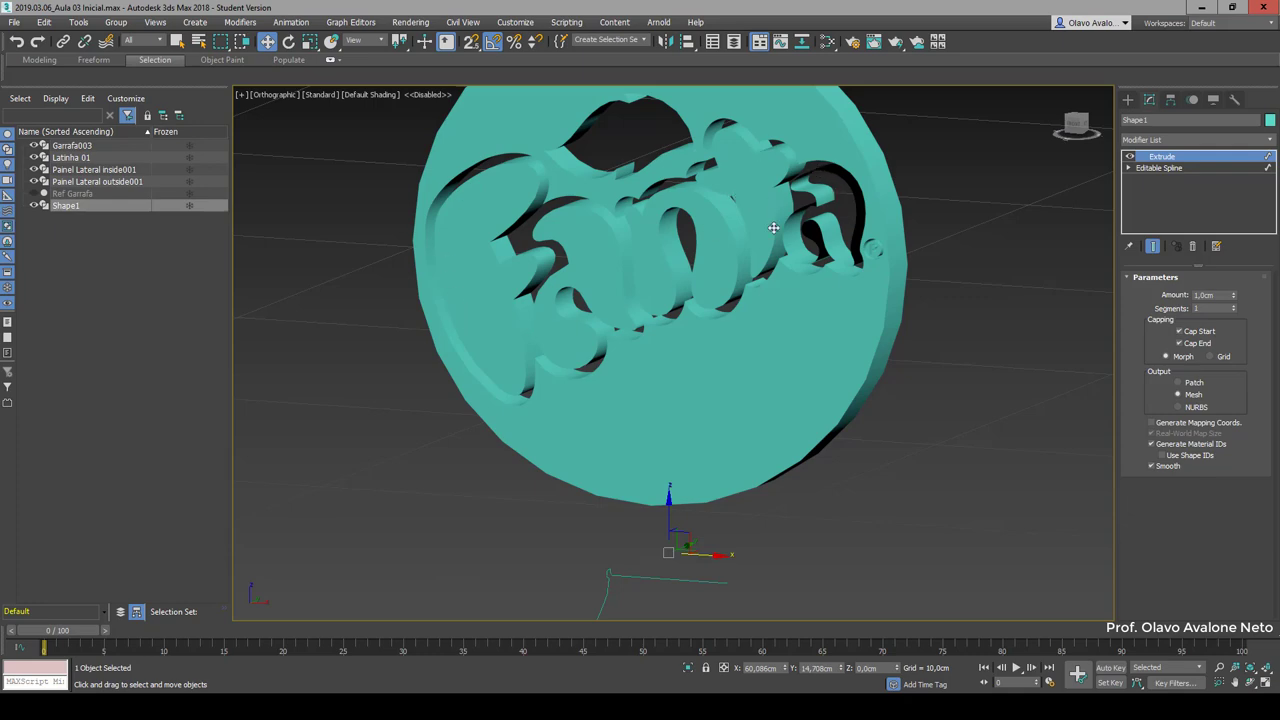
{"action": "middle_click_drag", "start_coordinate": [773, 228], "coordinate": [888, 193], "text": "alt"}
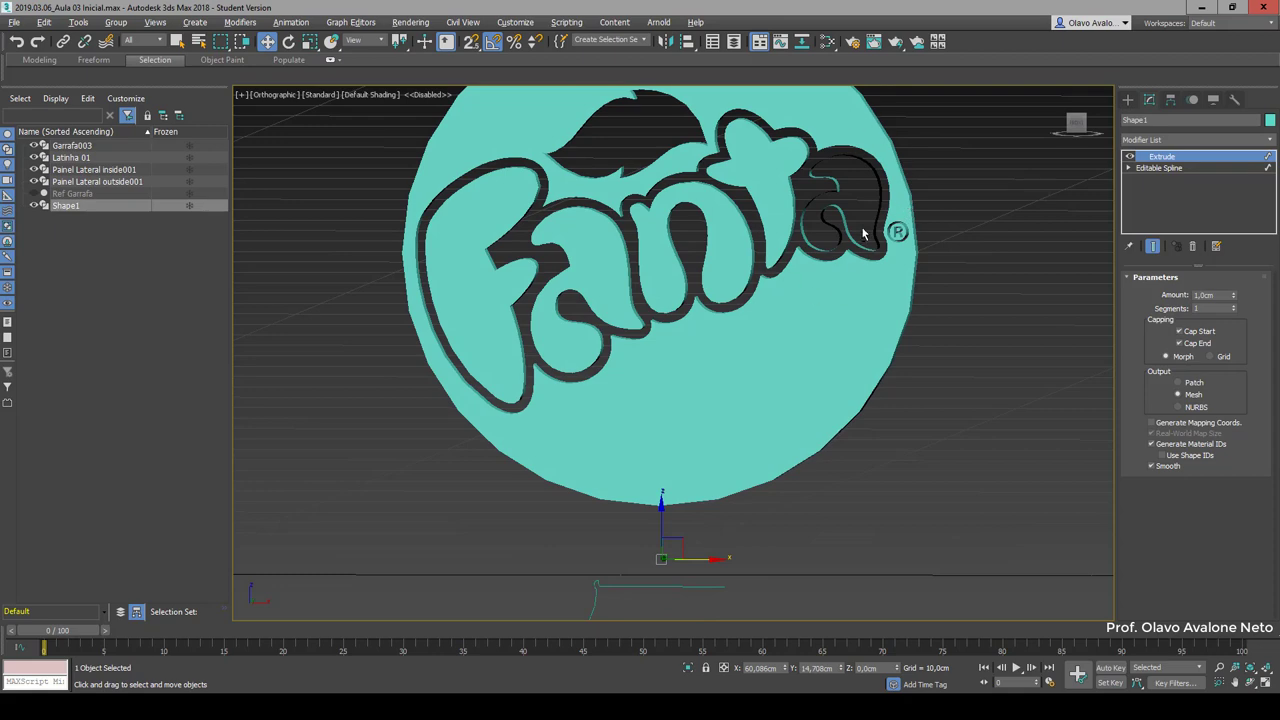
{"action": "middle_click_drag", "start_coordinate": [863, 232], "coordinate": [886, 250], "text": "alt"}
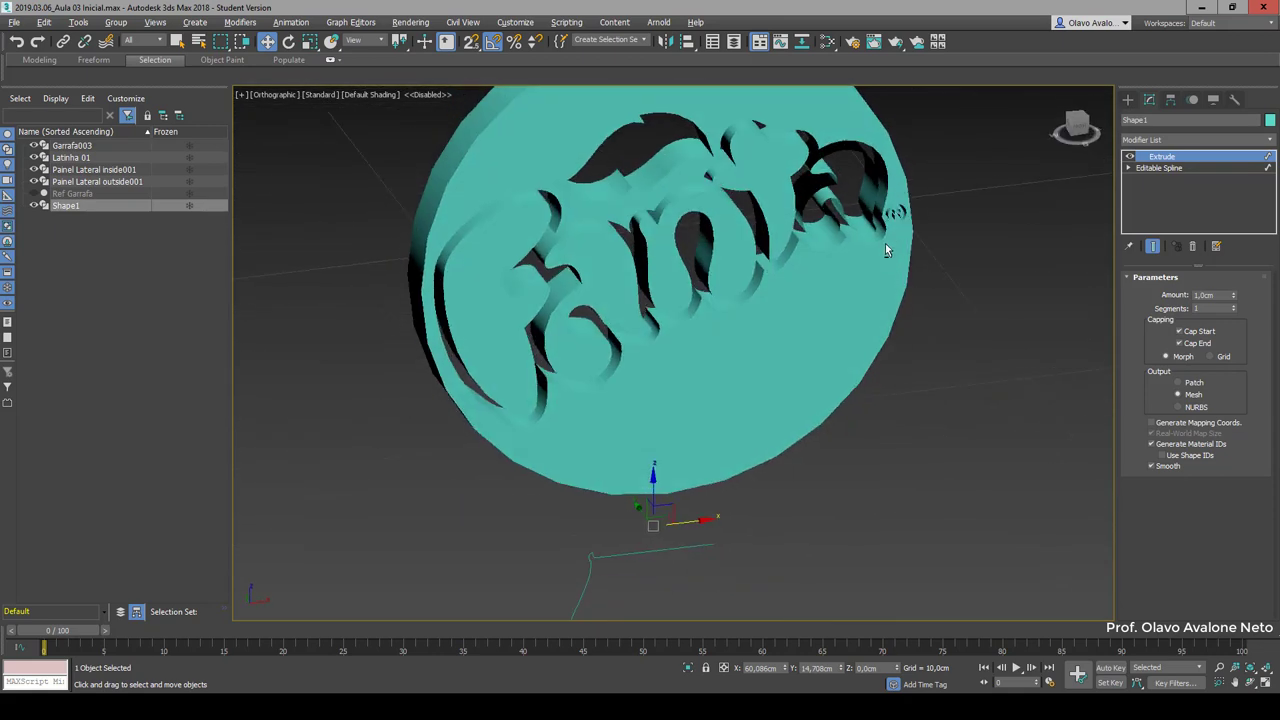
{"action": "scroll", "coordinate": [882, 240], "scroll_direction": "up", "scroll_amount": 2}
{"action": "scroll", "coordinate": [871, 200], "scroll_direction": "up", "scroll_amount": 3}
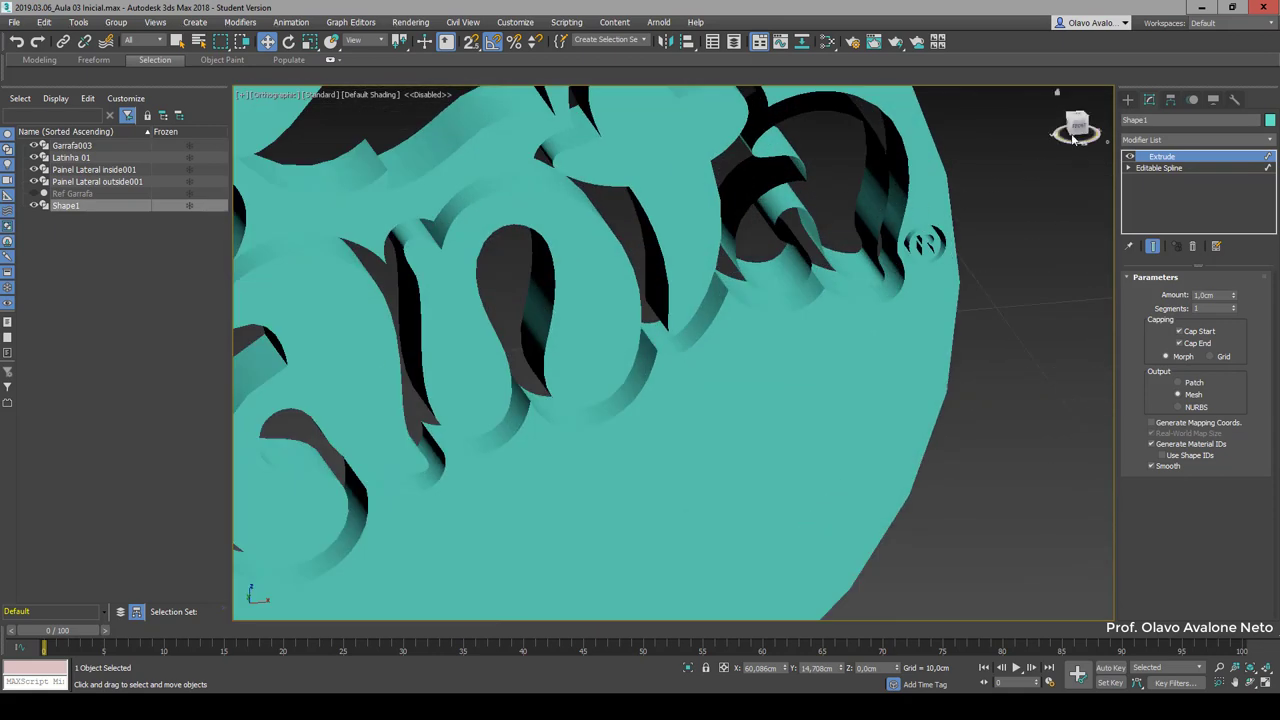
{"action": "left_click_drag", "start_coordinate": [1075, 140], "coordinate": [636, 292]}
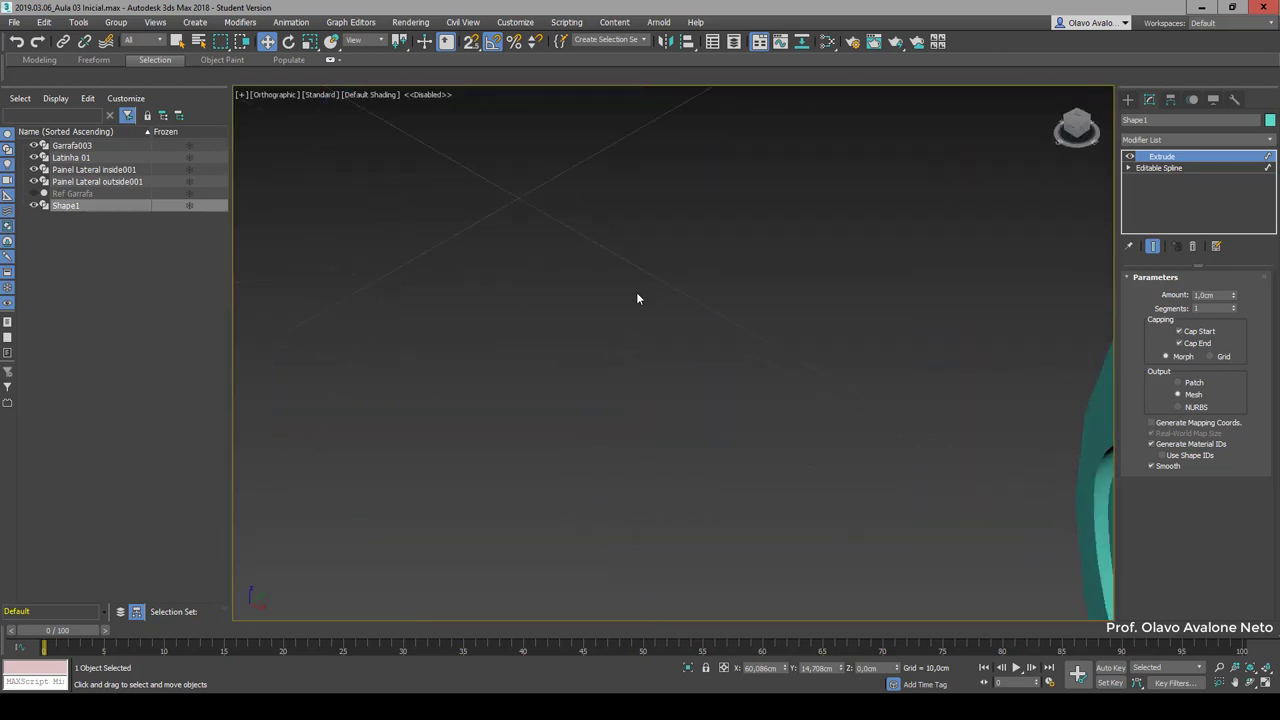
{"action": "middle_click_drag", "start_coordinate": [637, 298], "coordinate": [552, 380], "text": "alt"}
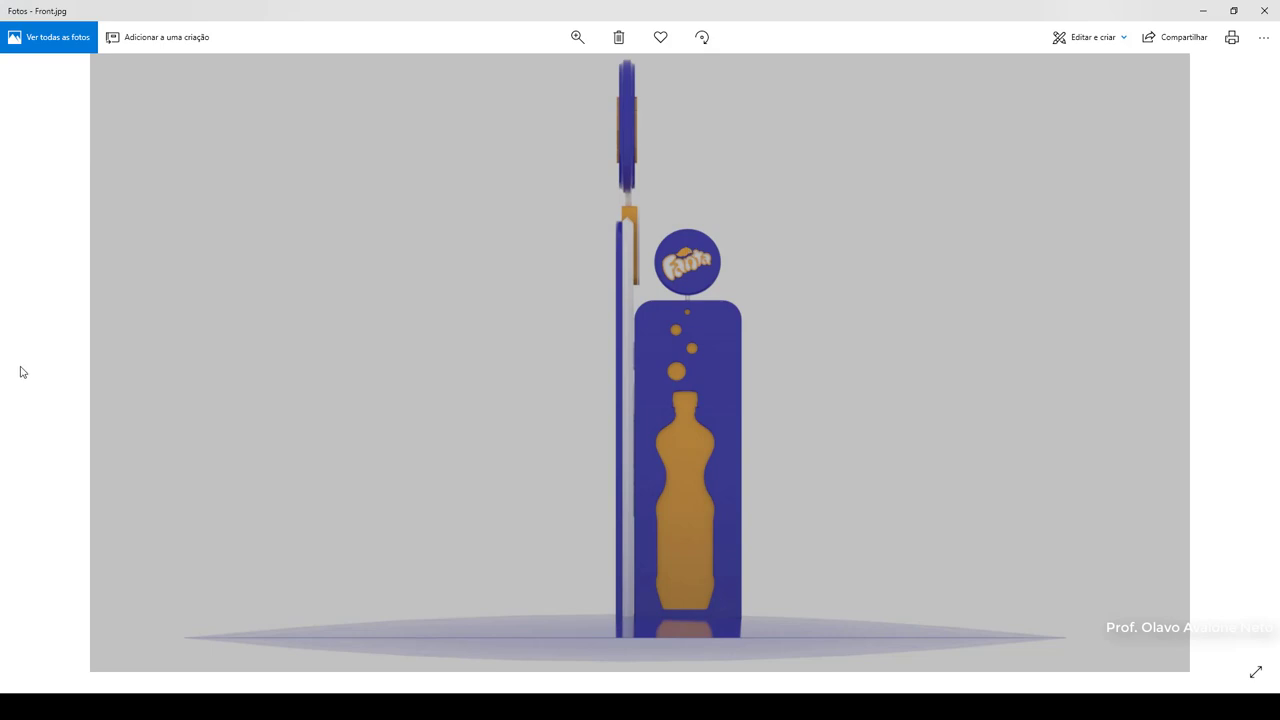
Step: Advance from Front.jpg to the Left.jpg render of the Fanta display
{"action": "left_click", "coordinate": [1266, 369]}
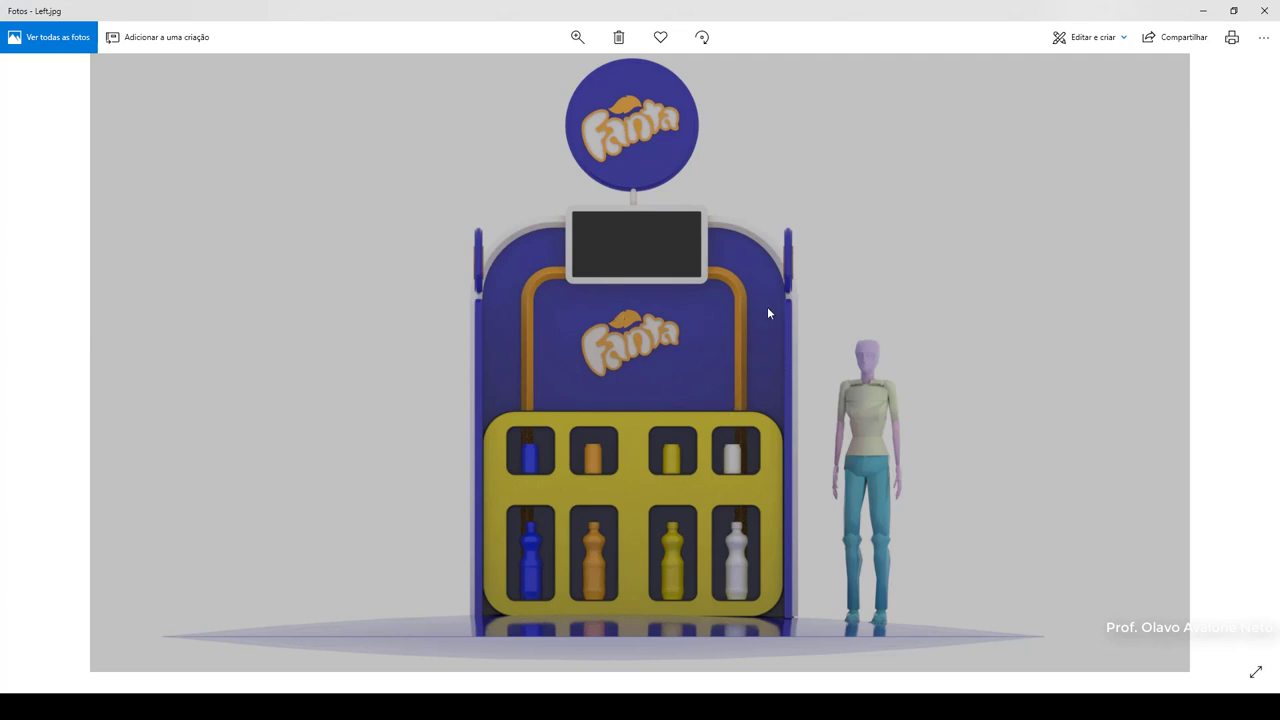
Step: Back in 3ds Max, remove Shape1's Extrude modifier and view the spline from the front
{"action": "left_click", "coordinate": [1203, 11]}
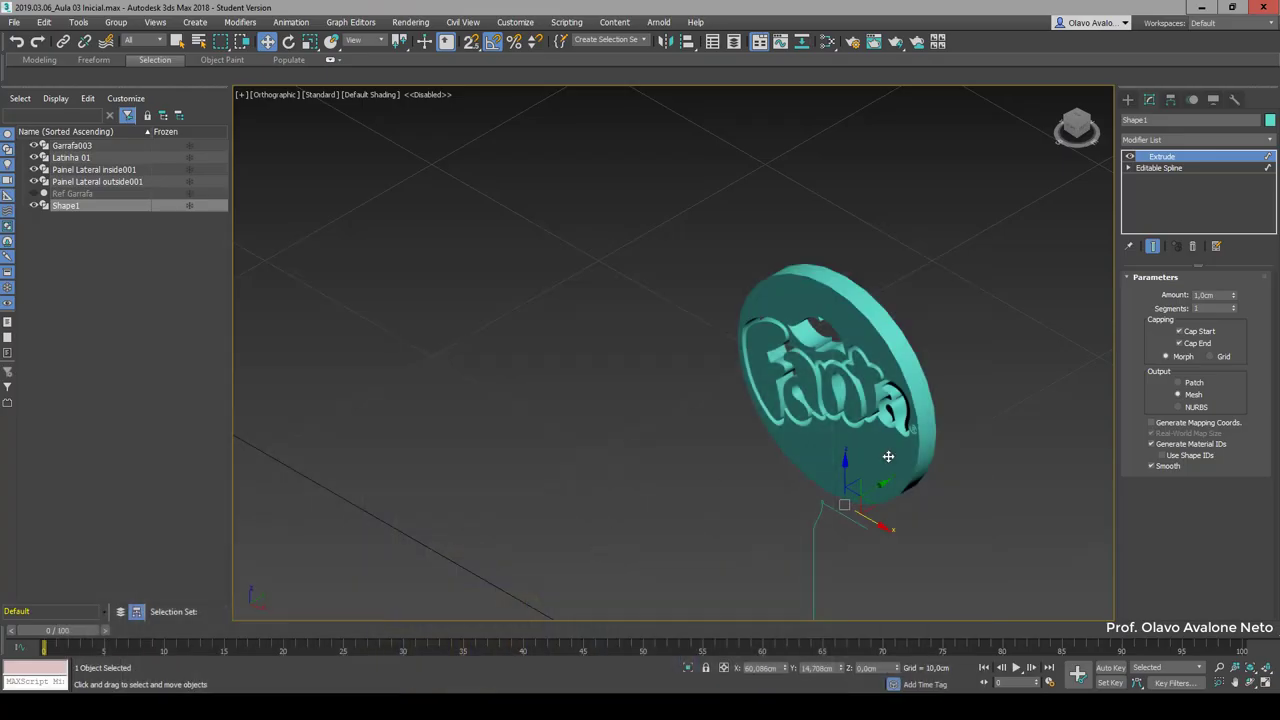
{"action": "scroll", "coordinate": [982, 453], "scroll_direction": "up", "scroll_amount": 5}
{"action": "scroll", "coordinate": [908, 460], "scroll_direction": "down", "scroll_amount": 2}
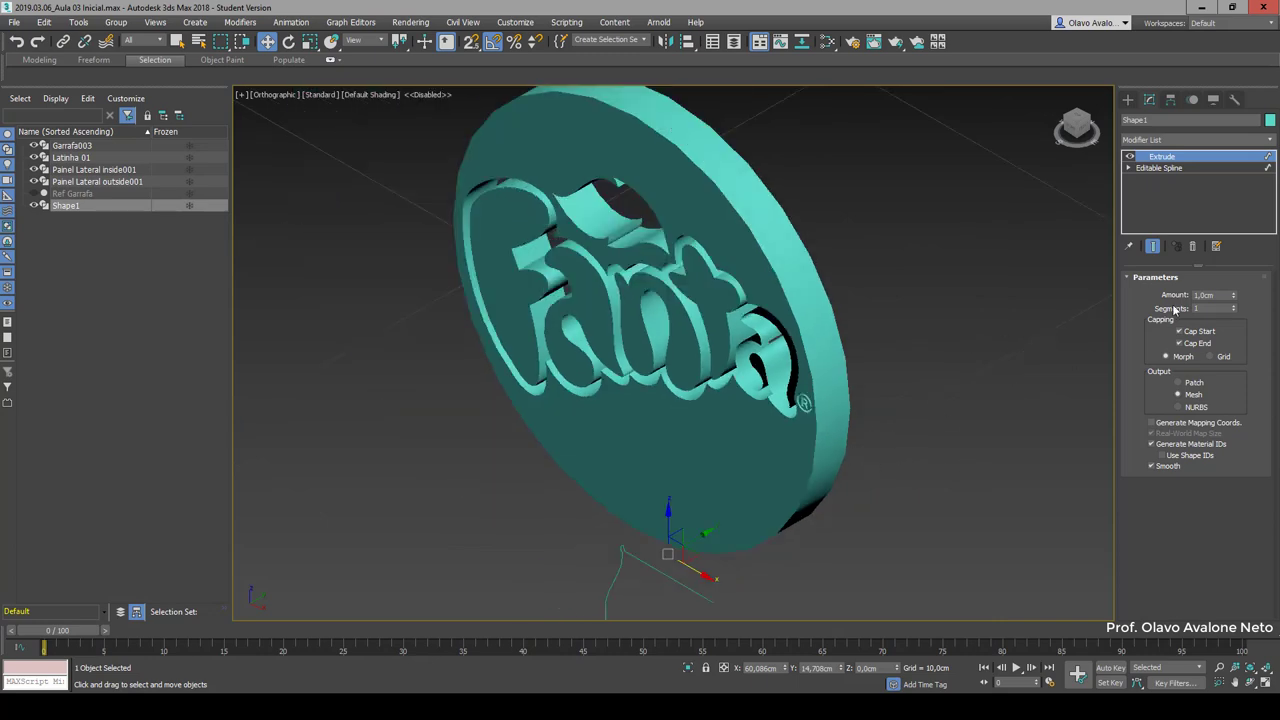
{"action": "left_click", "coordinate": [1192, 246]}
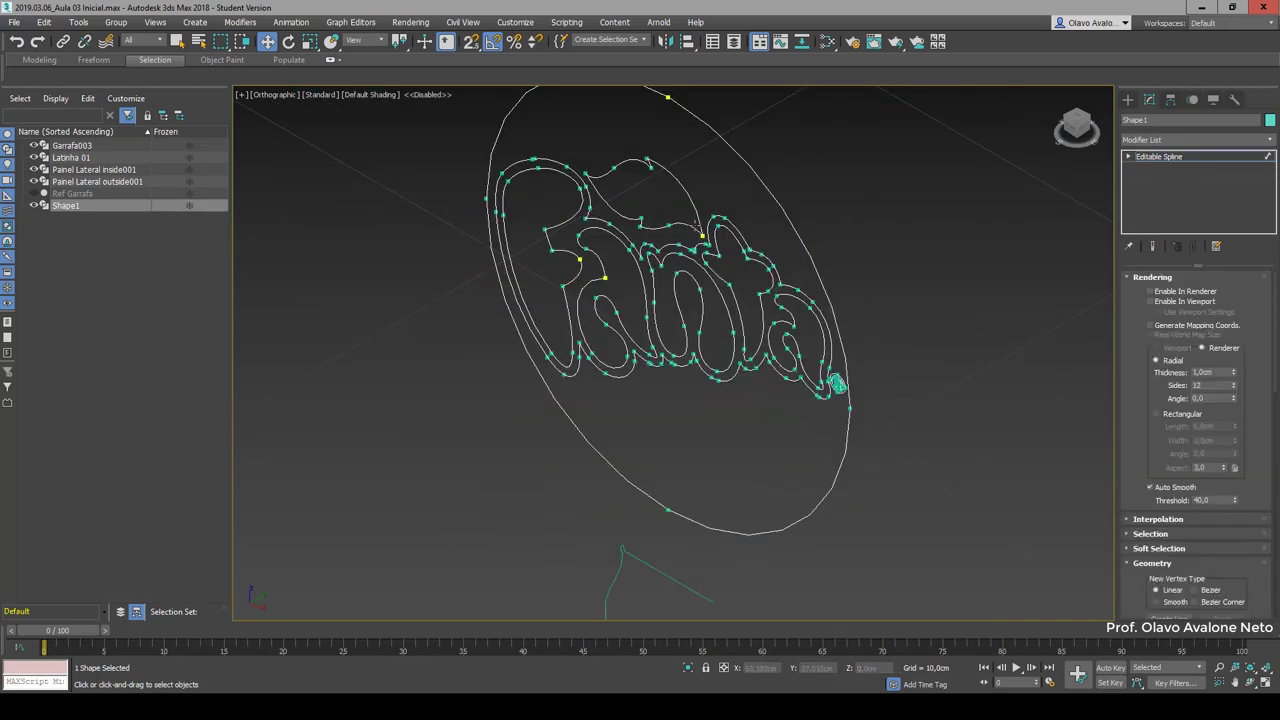
{"action": "left_click", "coordinate": [1075, 135]}
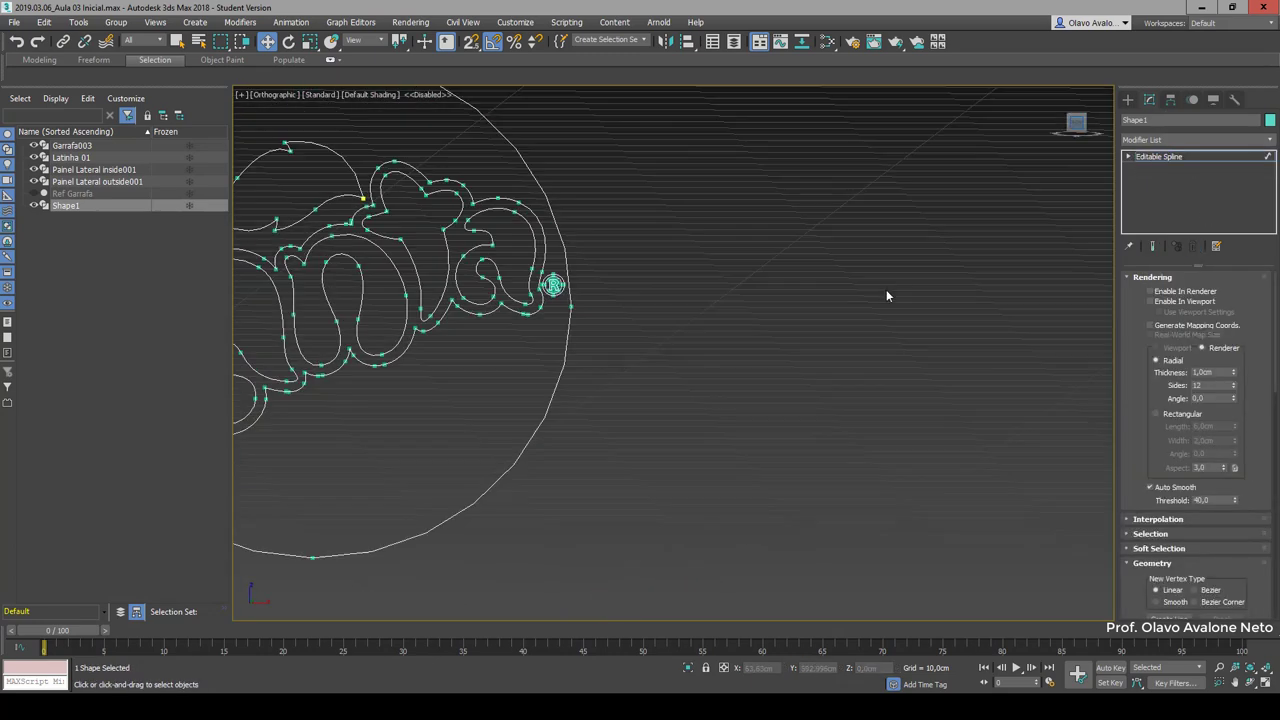
{"action": "scroll", "coordinate": [827, 501], "scroll_direction": "down", "scroll_amount": 4}
{"action": "scroll", "coordinate": [724, 345], "scroll_direction": "up", "scroll_amount": 2}
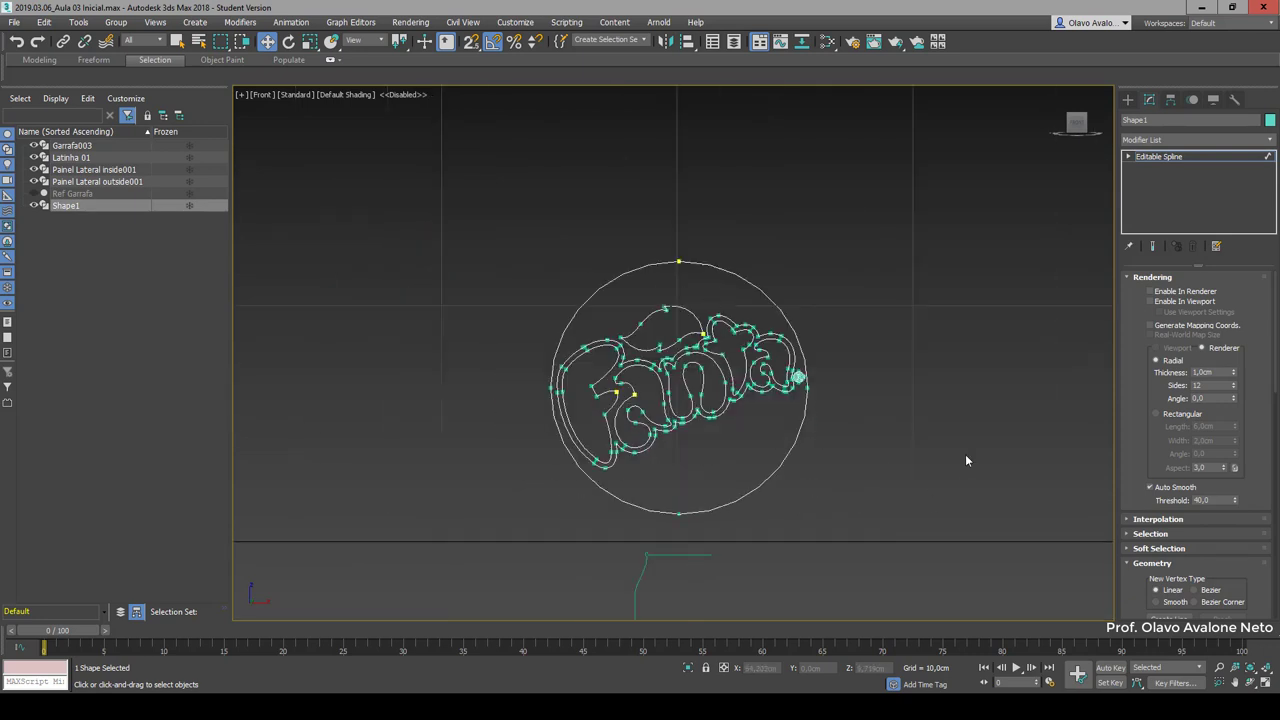
Step: At Spline sub-object level, delete the outer circle and the ® mark splines
{"action": "left_click", "coordinate": [1128, 156]}
{"action": "left_click", "coordinate": [1153, 190]}
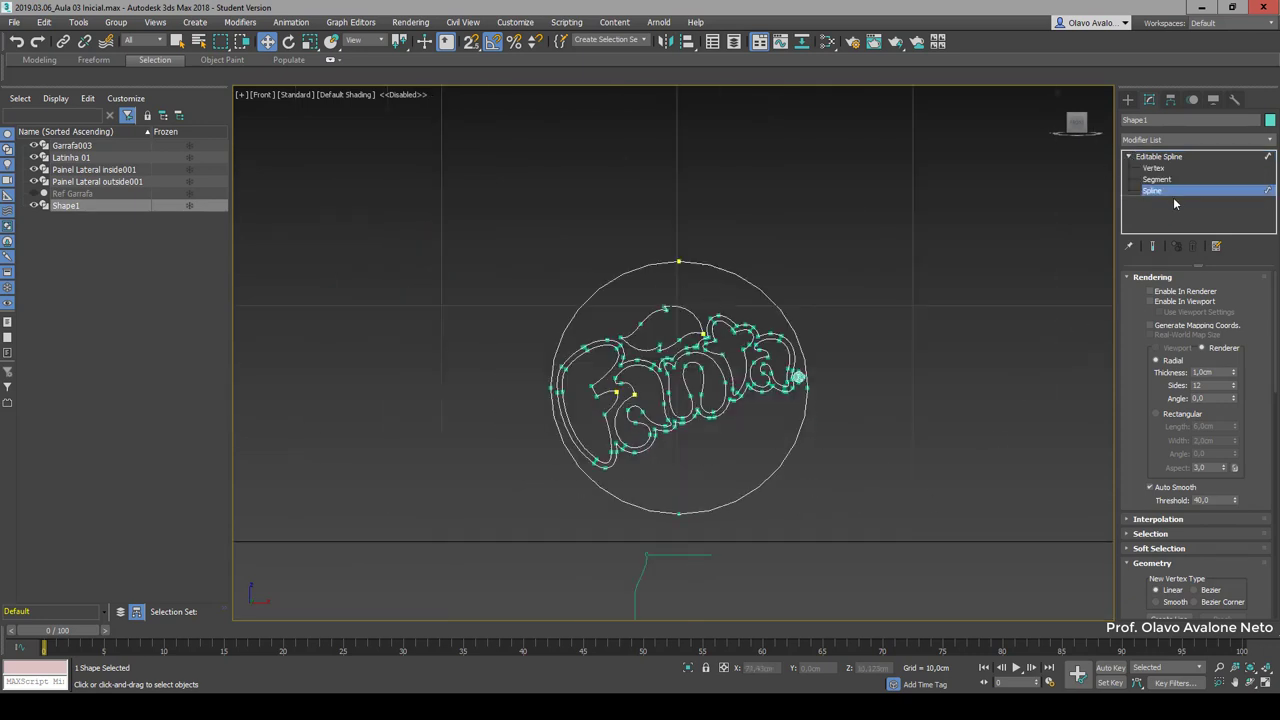
{"action": "left_click", "coordinate": [773, 300]}
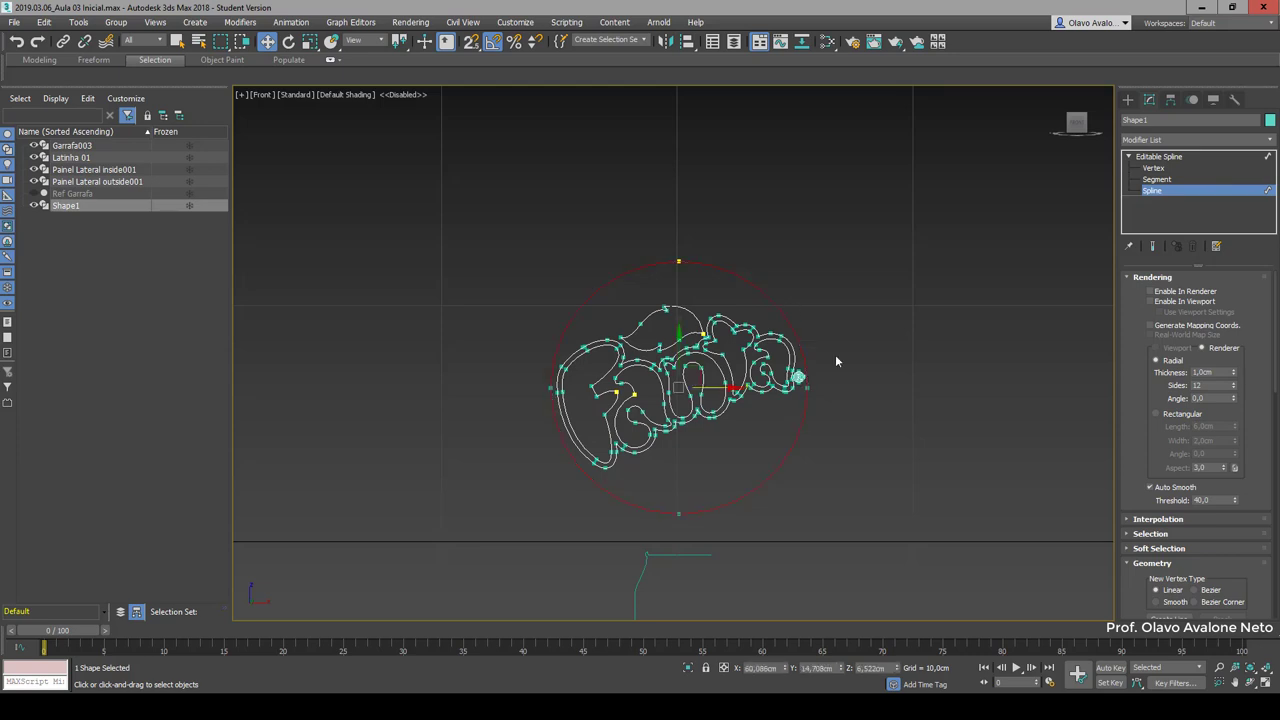
{"action": "key", "text": "Delete"}
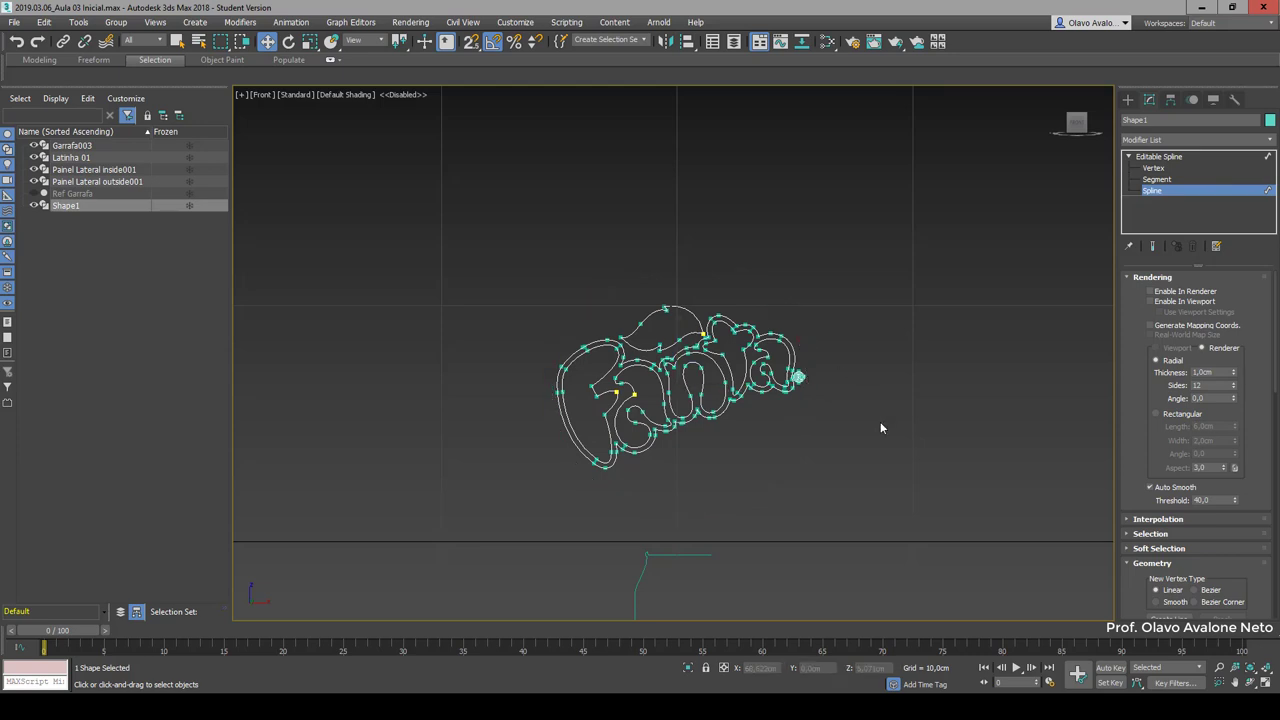
{"action": "scroll", "coordinate": [795, 385], "scroll_direction": "up", "scroll_amount": 3}
{"action": "scroll", "coordinate": [840, 400], "scroll_direction": "up", "scroll_amount": 5}
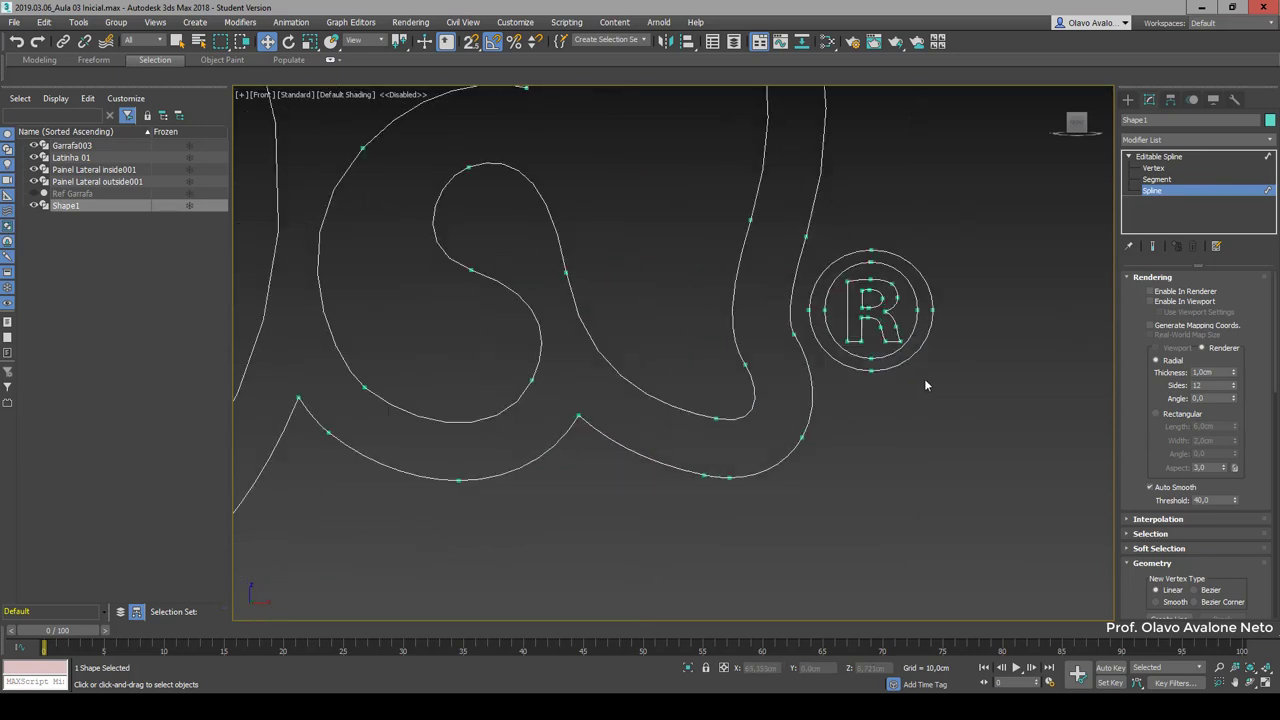
{"action": "left_click_drag", "start_coordinate": [955, 386], "coordinate": [849, 243]}
{"action": "key", "text": "Delete"}
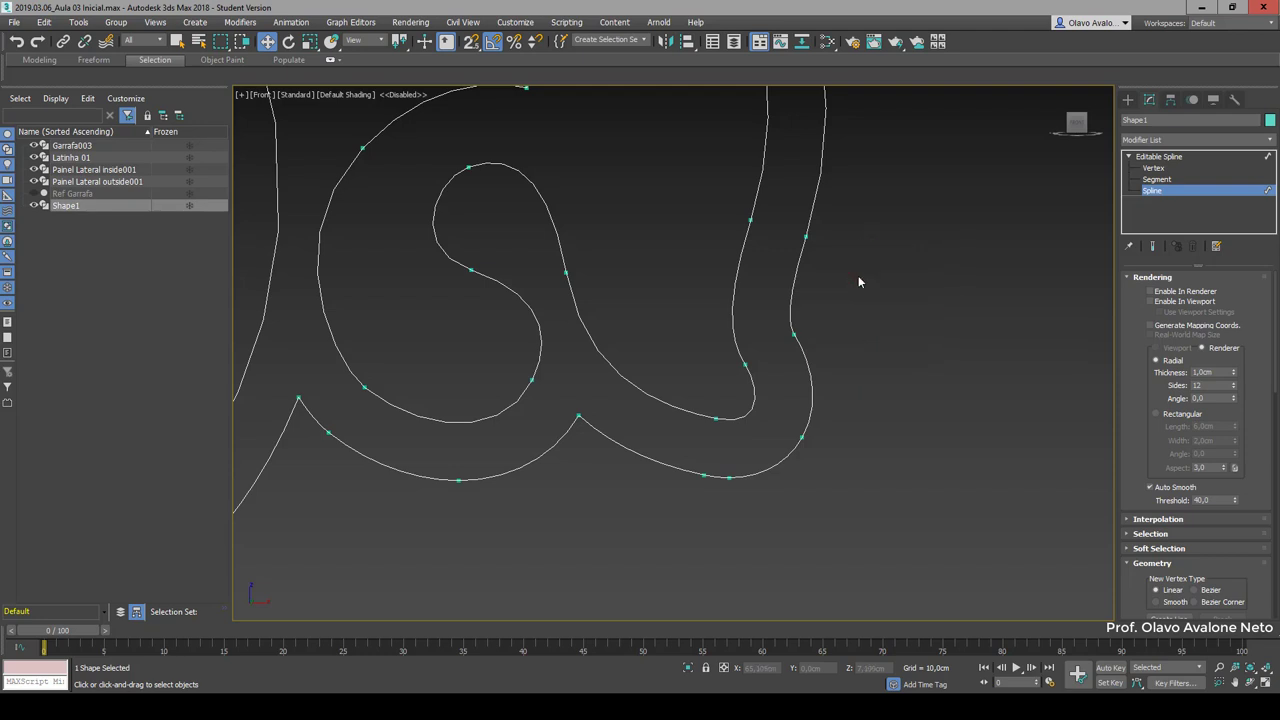
{"action": "scroll", "coordinate": [858, 275], "scroll_direction": "down", "scroll_amount": 2}
{"action": "scroll", "coordinate": [844, 332], "scroll_direction": "down", "scroll_amount": 5}
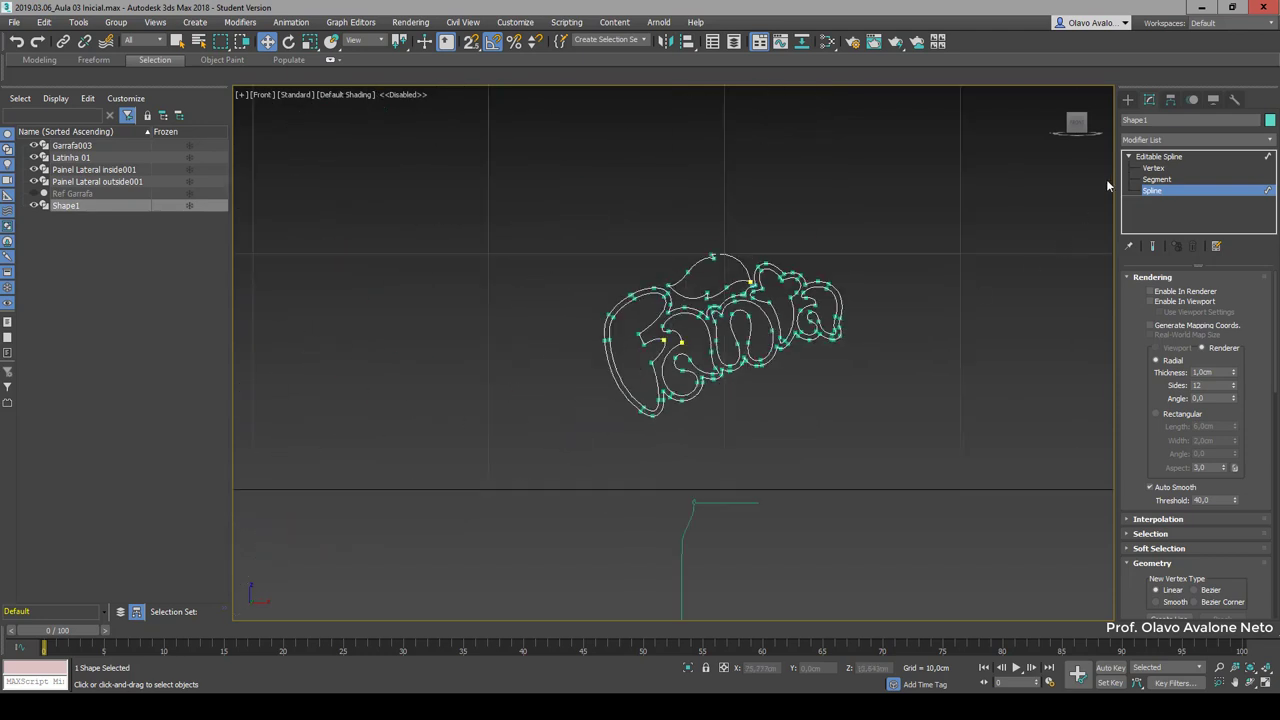
{"action": "left_click", "coordinate": [1128, 156]}
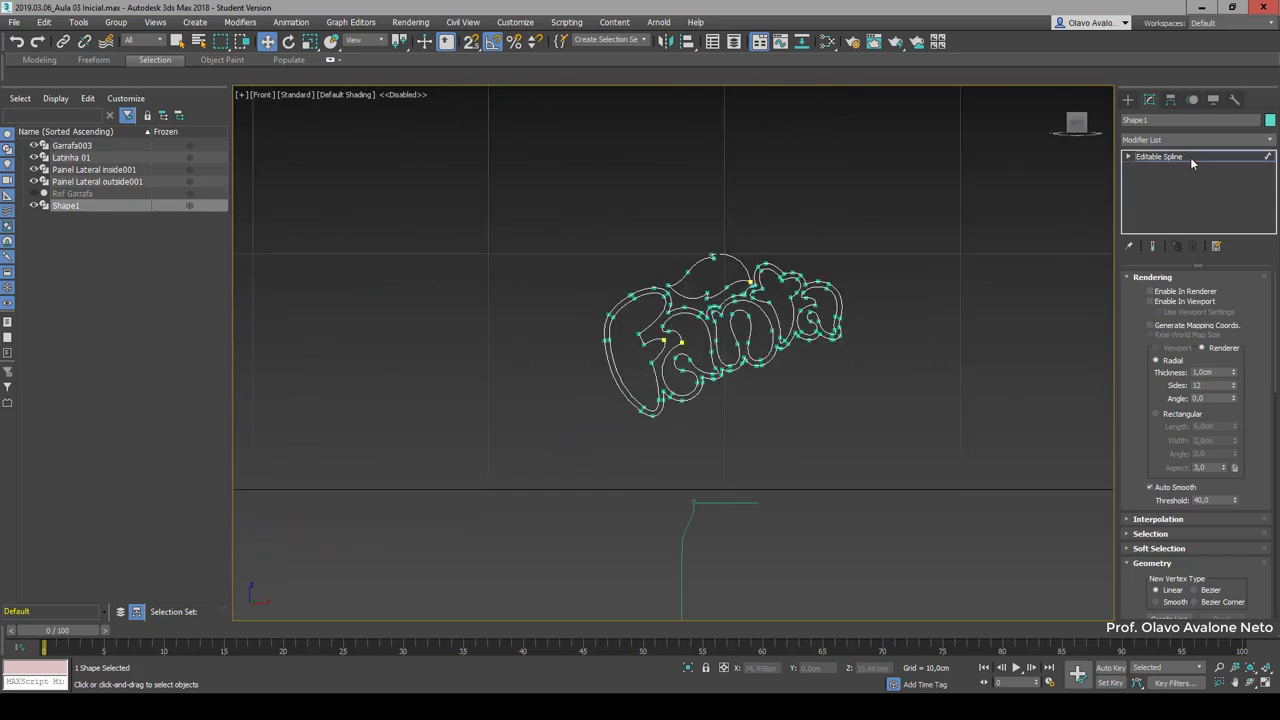
{"action": "left_click", "coordinate": [1181, 140]}
{"action": "type", "text": "e"}
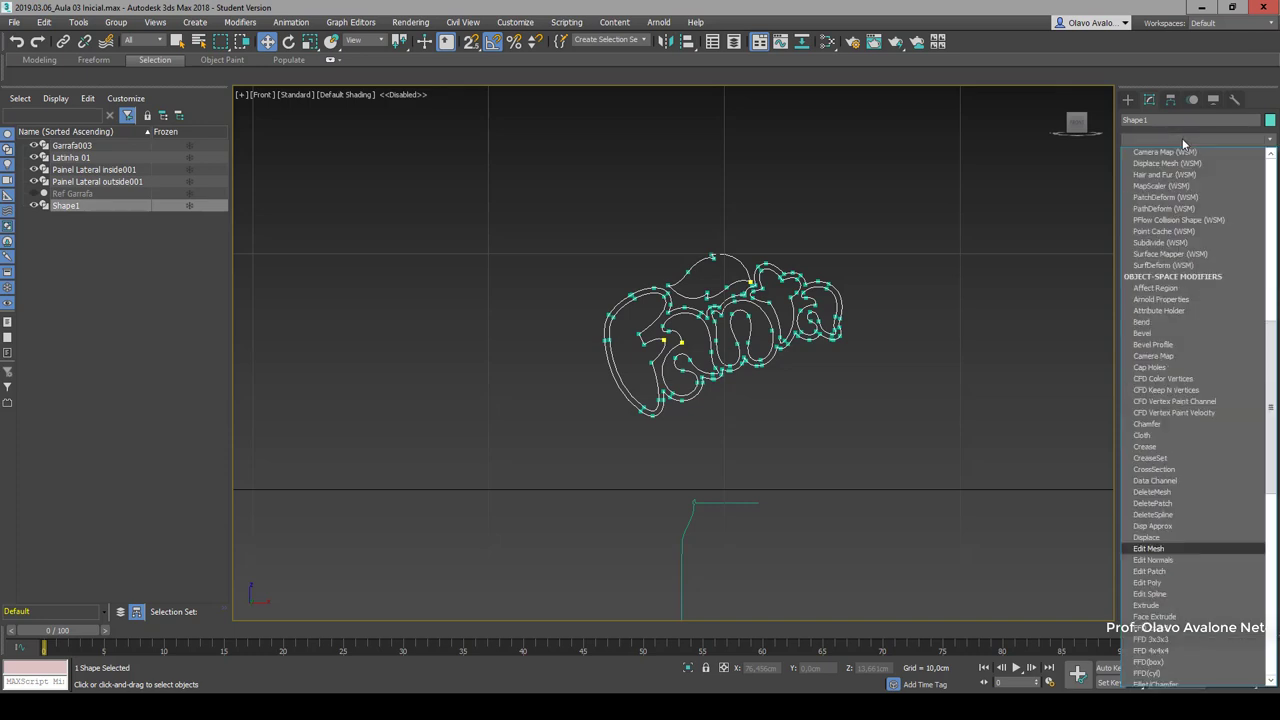
{"action": "type", "text": "xtrude"}
{"action": "key", "text": "Return"}
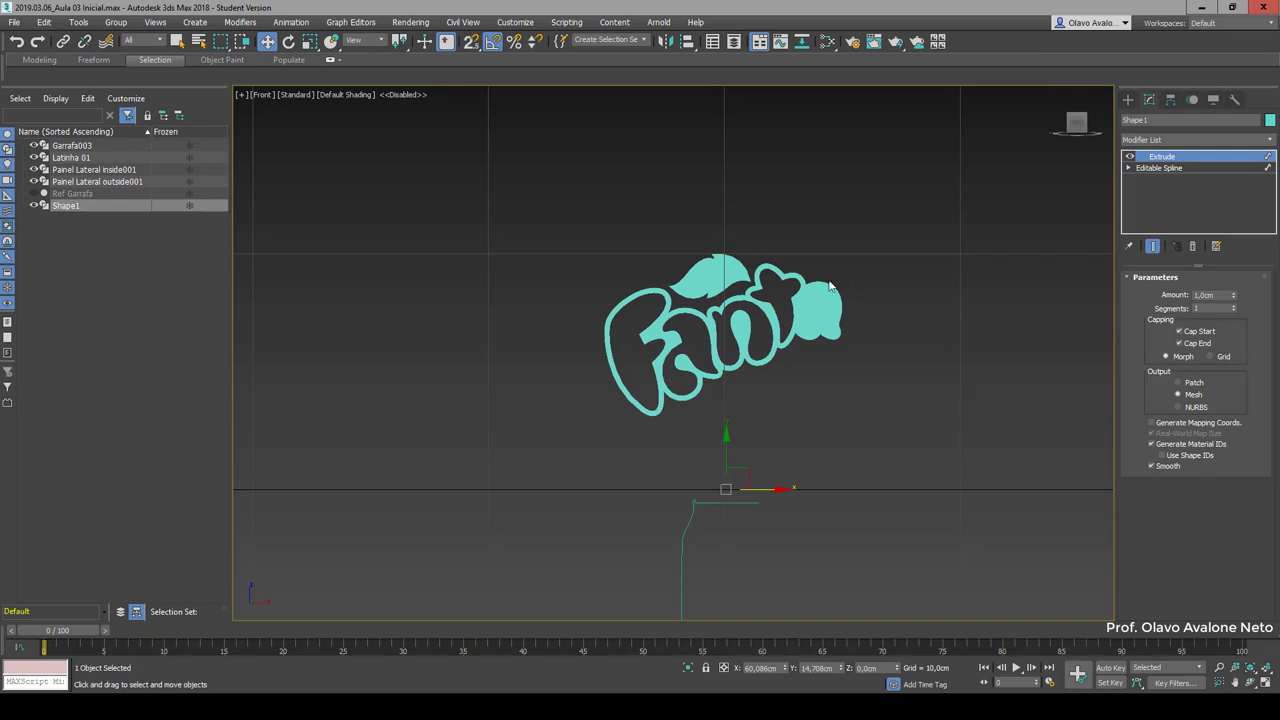
{"action": "mouse_move", "coordinate": [1075, 125]}
{"action": "left_click", "coordinate": [911, 481]}
{"action": "mouse_move", "coordinate": [1071, 123]}
{"action": "left_mouse_down"}
{"action": "mouse_move", "coordinate": [828, 328]}
{"action": "mouse_move", "coordinate": [1016, 323]}
{"action": "left_mouse_up"}
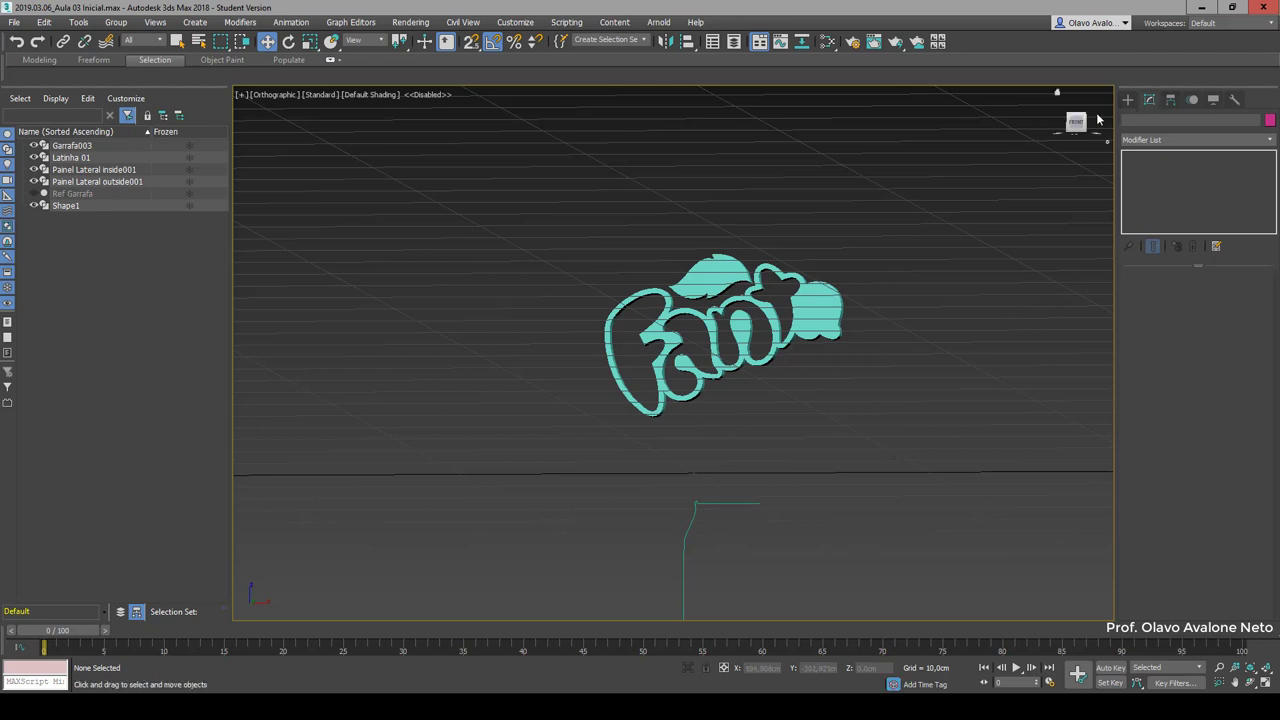
{"action": "left_click_drag", "start_coordinate": [1084, 120], "coordinate": [1008, 274]}
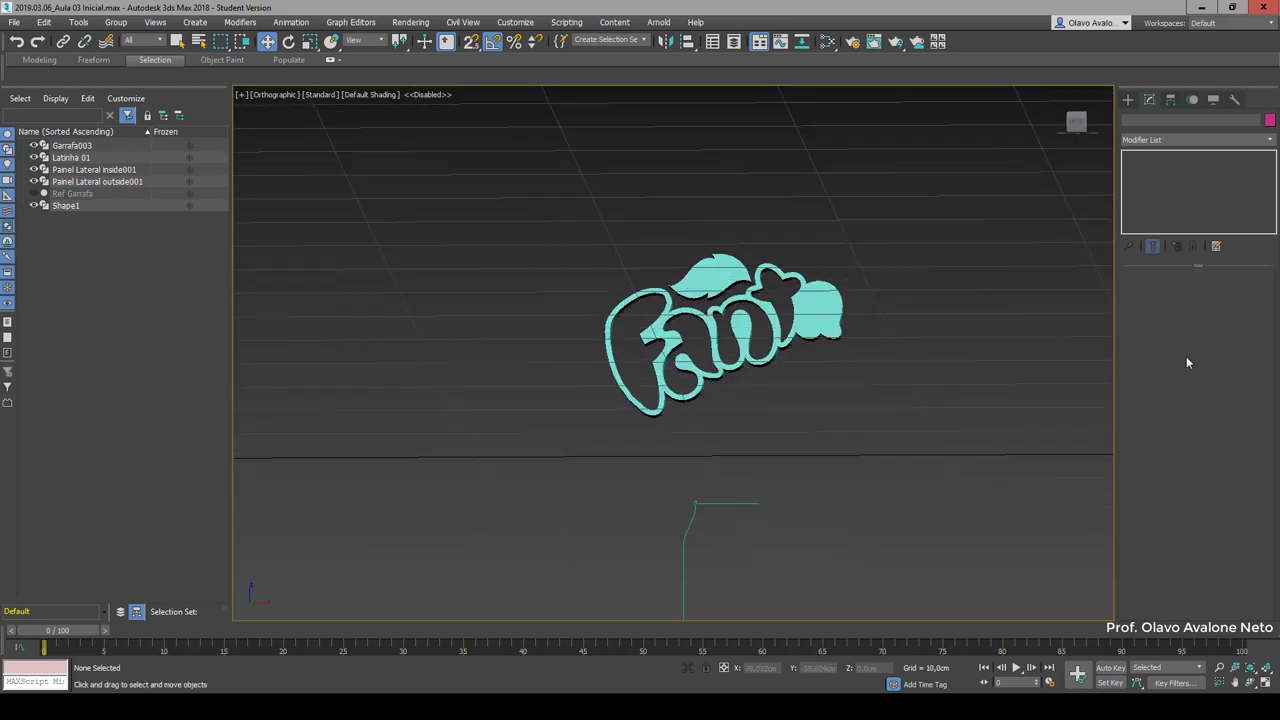
{"action": "left_click", "coordinate": [1086, 120]}
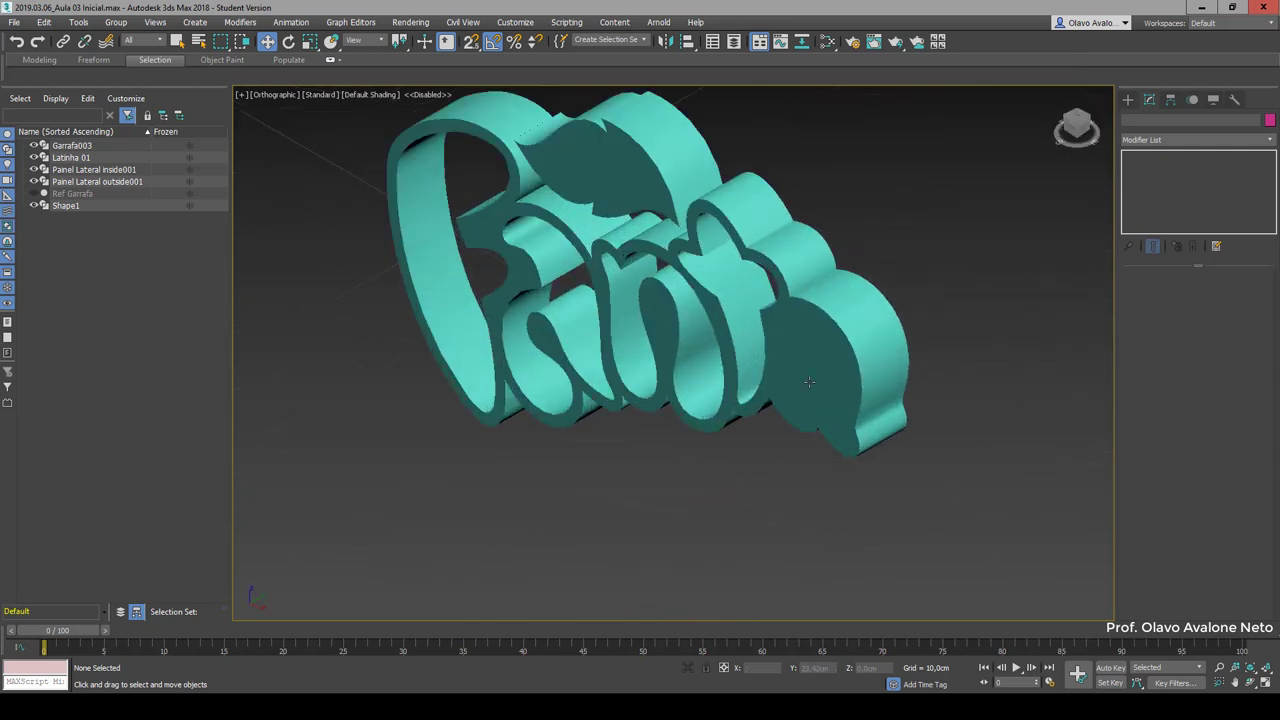
{"action": "left_click", "coordinate": [809, 381]}
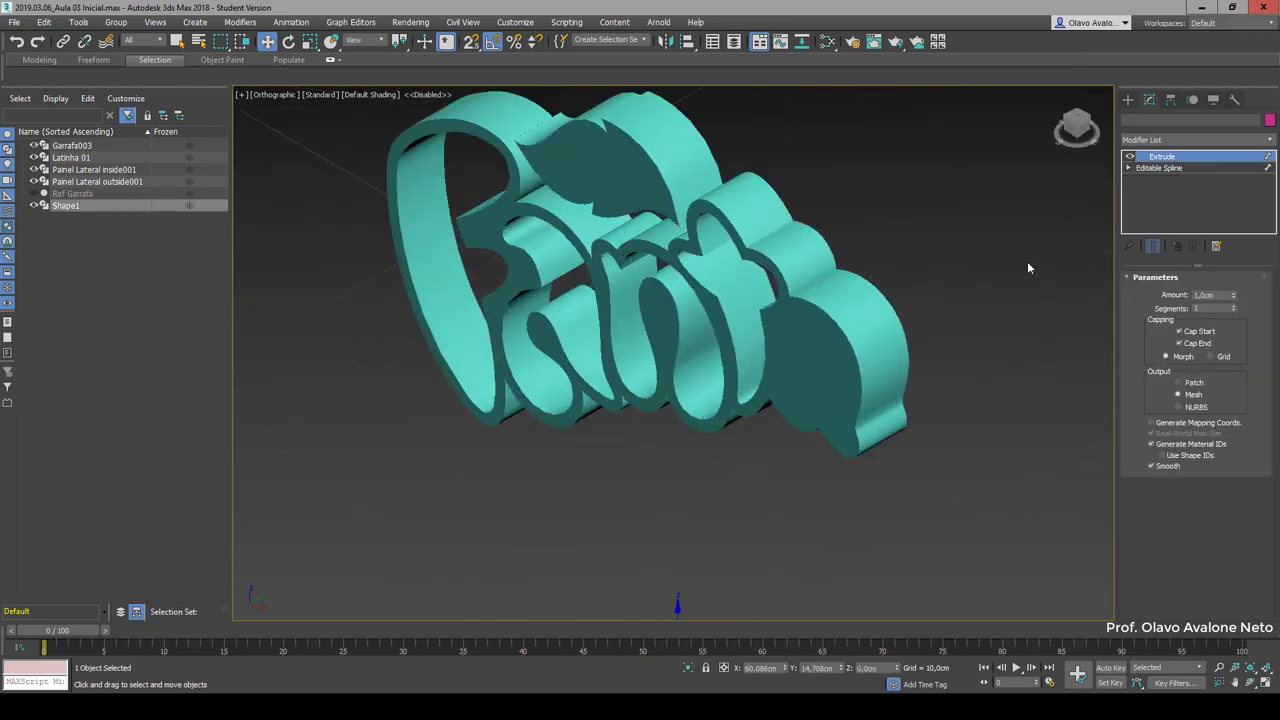
{"action": "left_click", "coordinate": [1193, 246]}
{"action": "scroll", "coordinate": [800, 353], "scroll_direction": "down", "scroll_amount": 3}
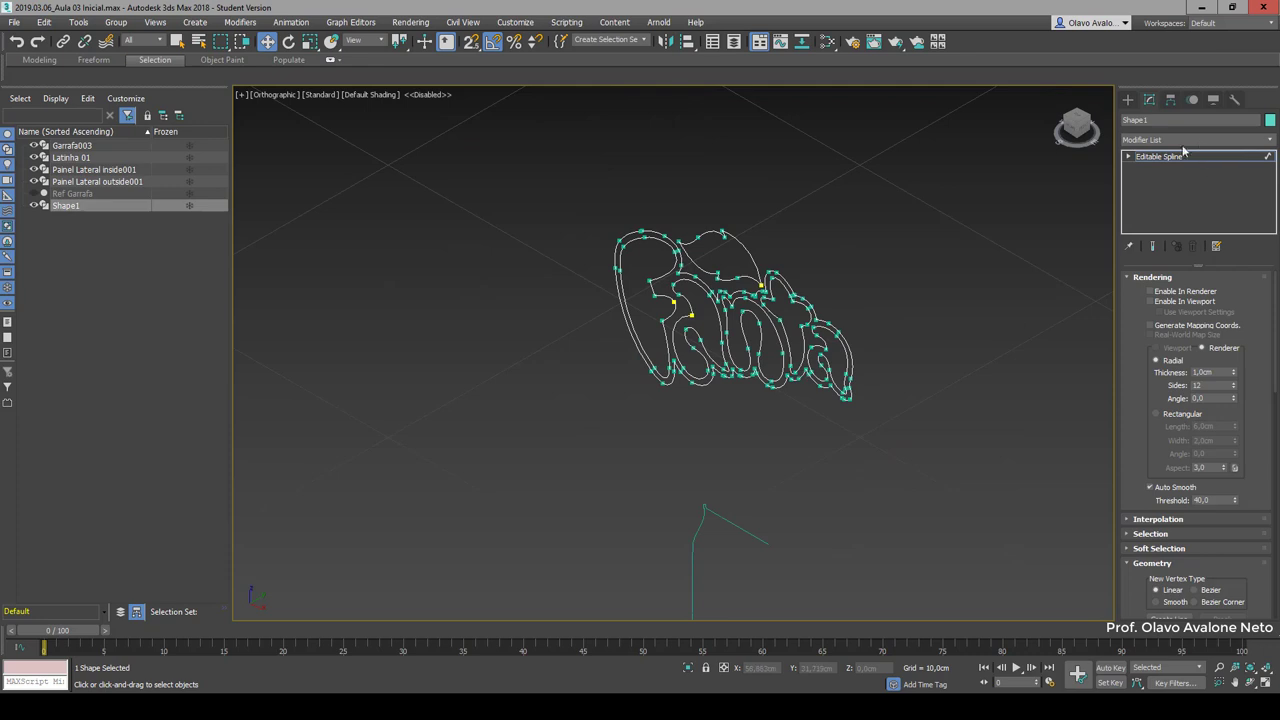
Step: View the Fanta lettering spline straight from the Front and zoom in on it
{"action": "left_click", "coordinate": [1072, 130]}
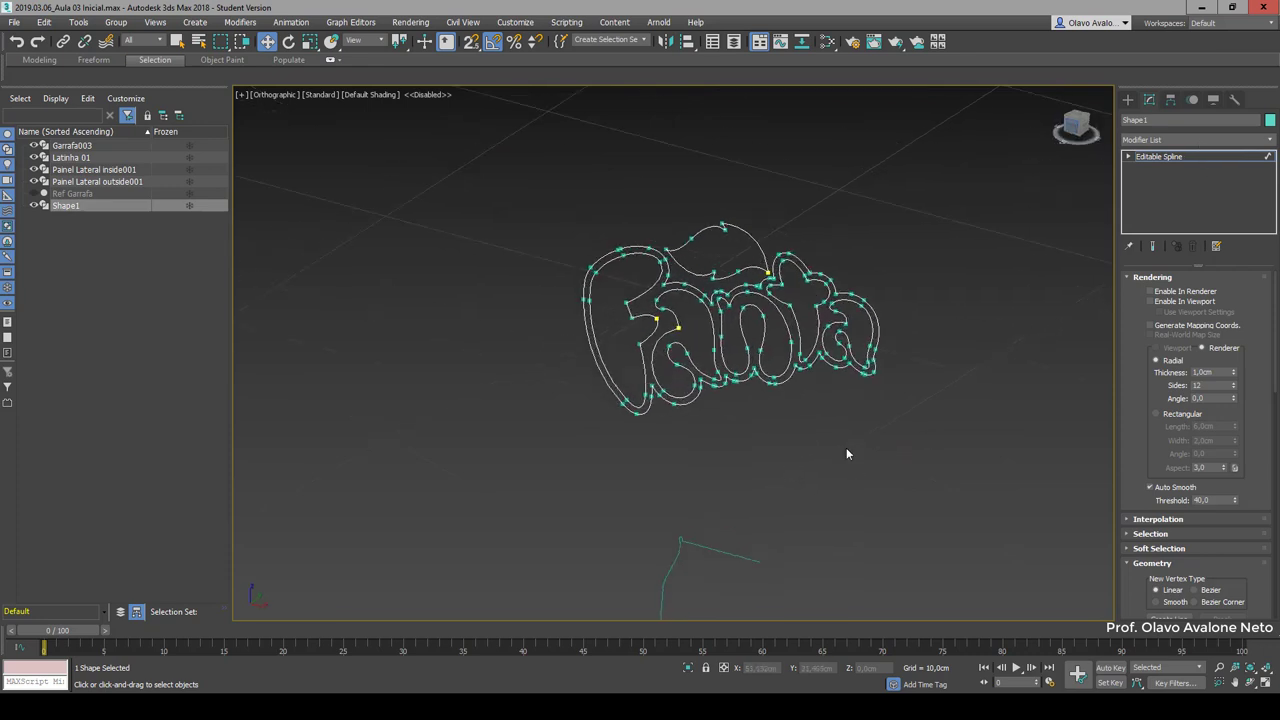
{"action": "scroll", "coordinate": [876, 317], "scroll_direction": "up", "scroll_amount": 3}
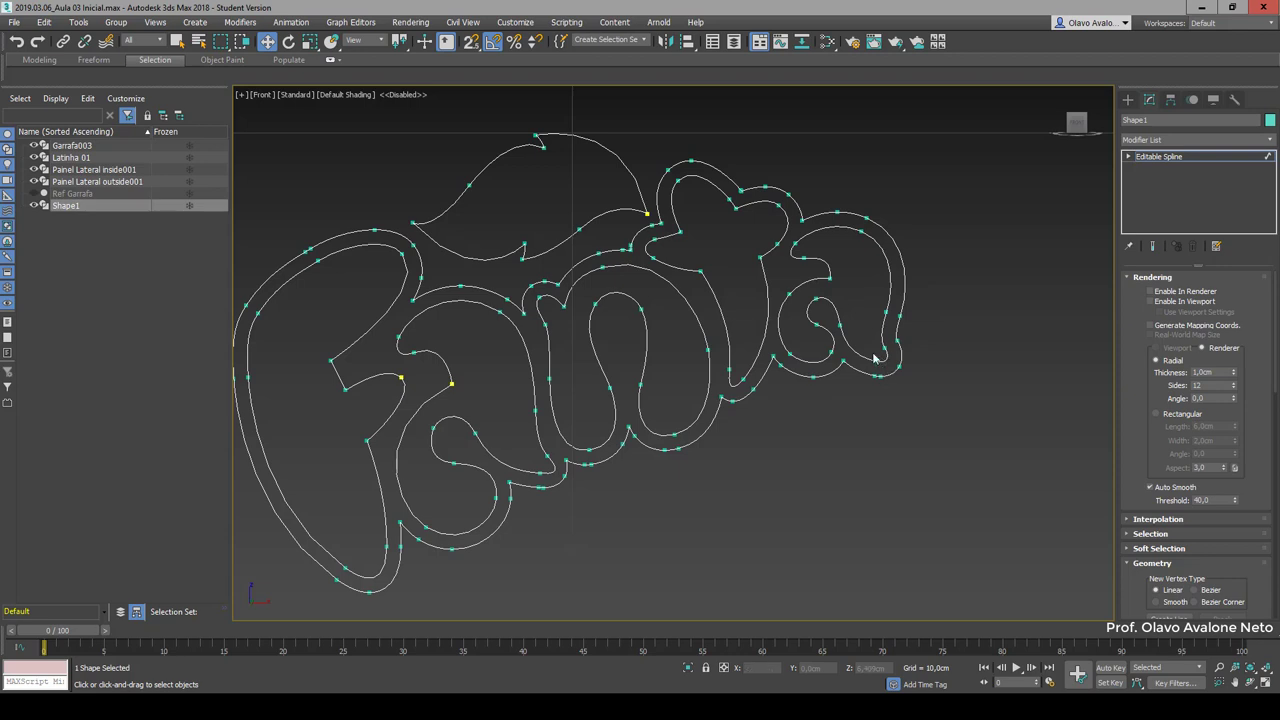
Step: Load the Shape Check utility from the Utilities panel's More... list
{"action": "left_click", "coordinate": [1235, 101]}
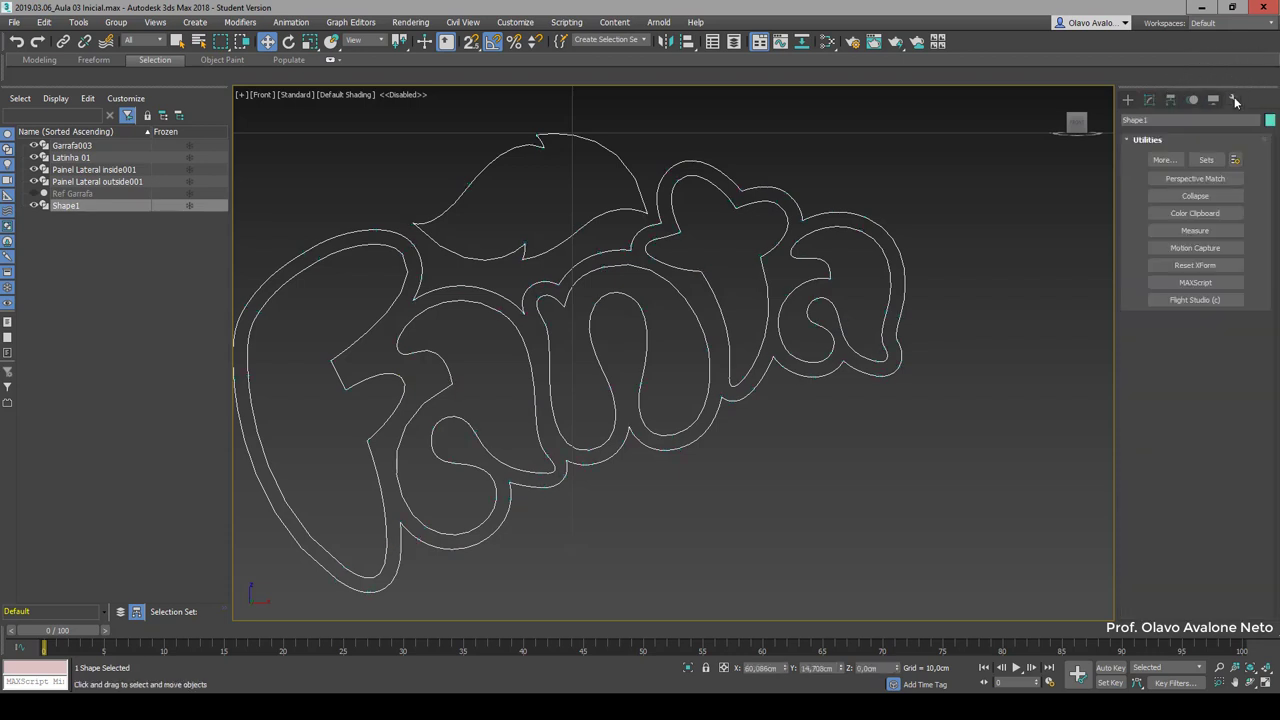
{"action": "left_click", "coordinate": [1166, 160]}
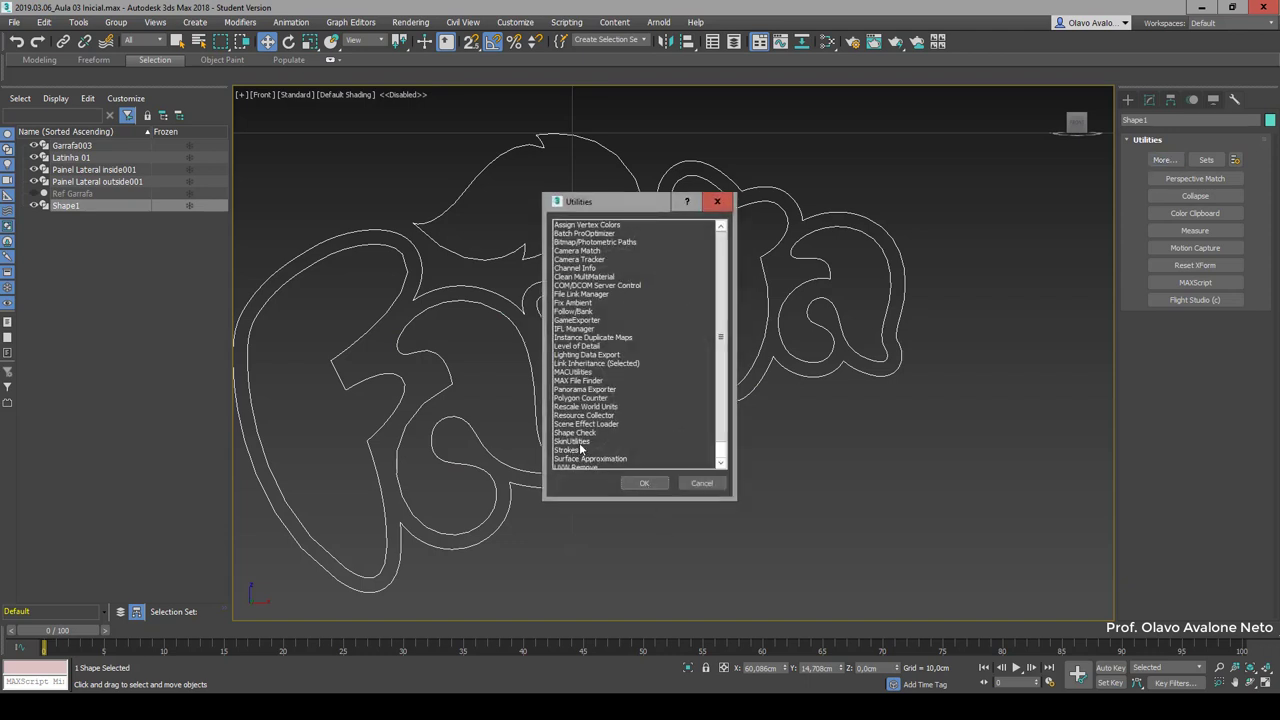
{"action": "left_click", "coordinate": [587, 433]}
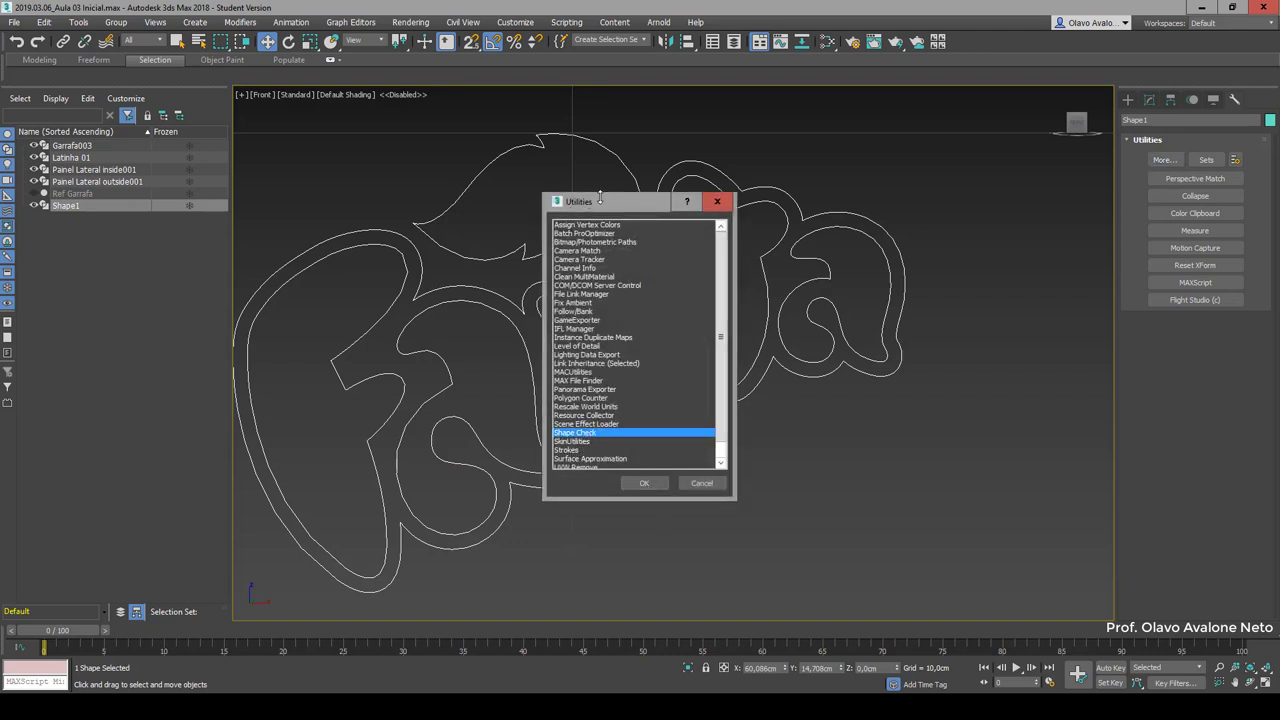
{"action": "left_click_drag", "start_coordinate": [596, 200], "coordinate": [799, 130]}
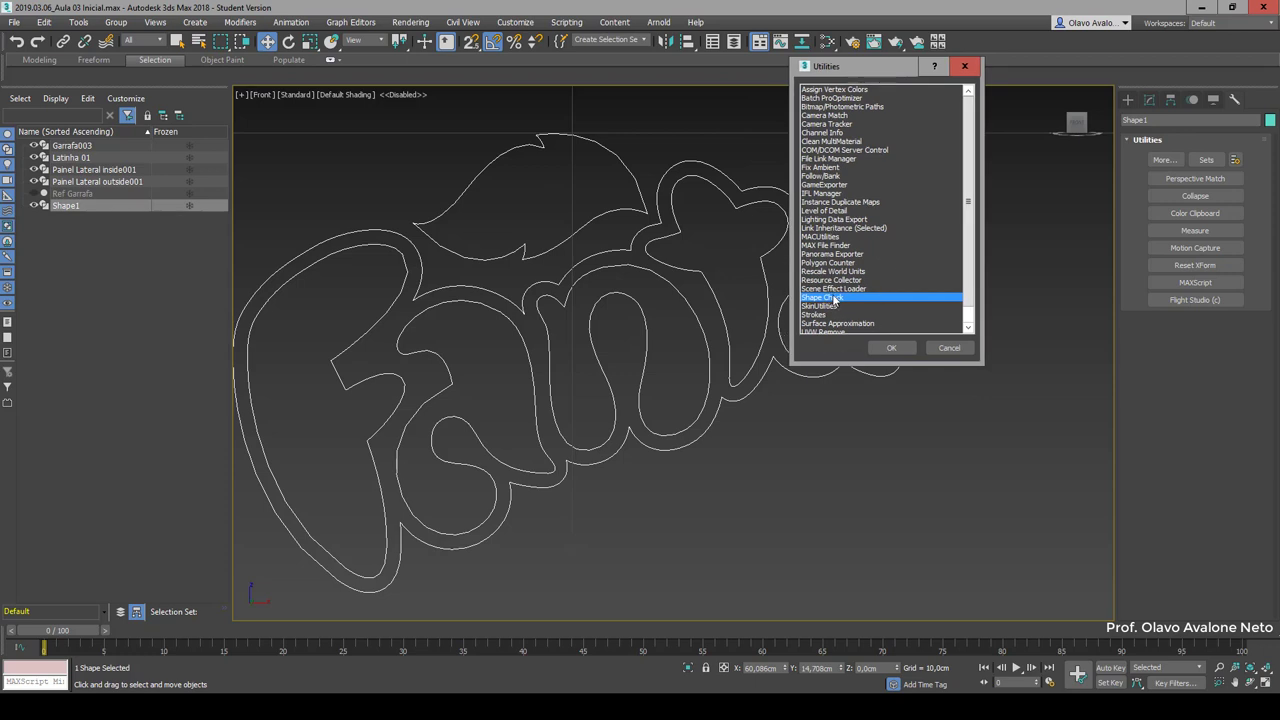
{"action": "left_click", "coordinate": [834, 300]}
{"action": "left_click", "coordinate": [912, 347]}
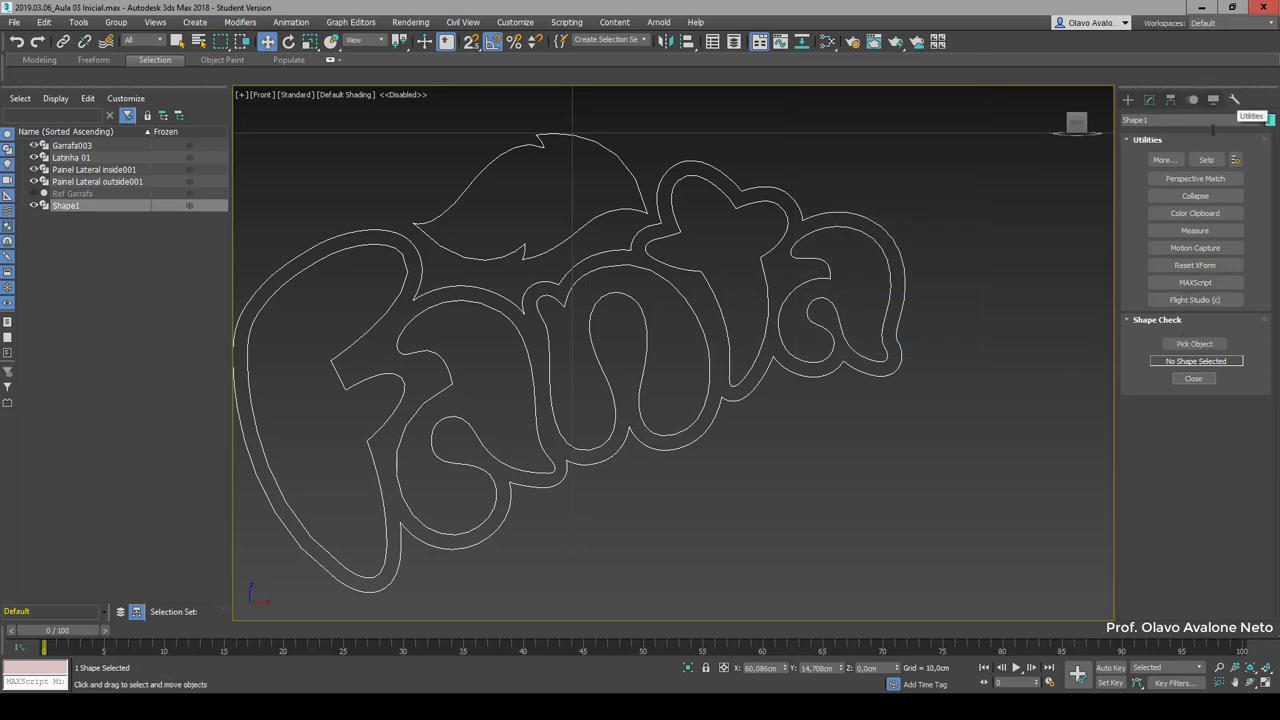
{"action": "left_click", "coordinate": [1163, 160]}
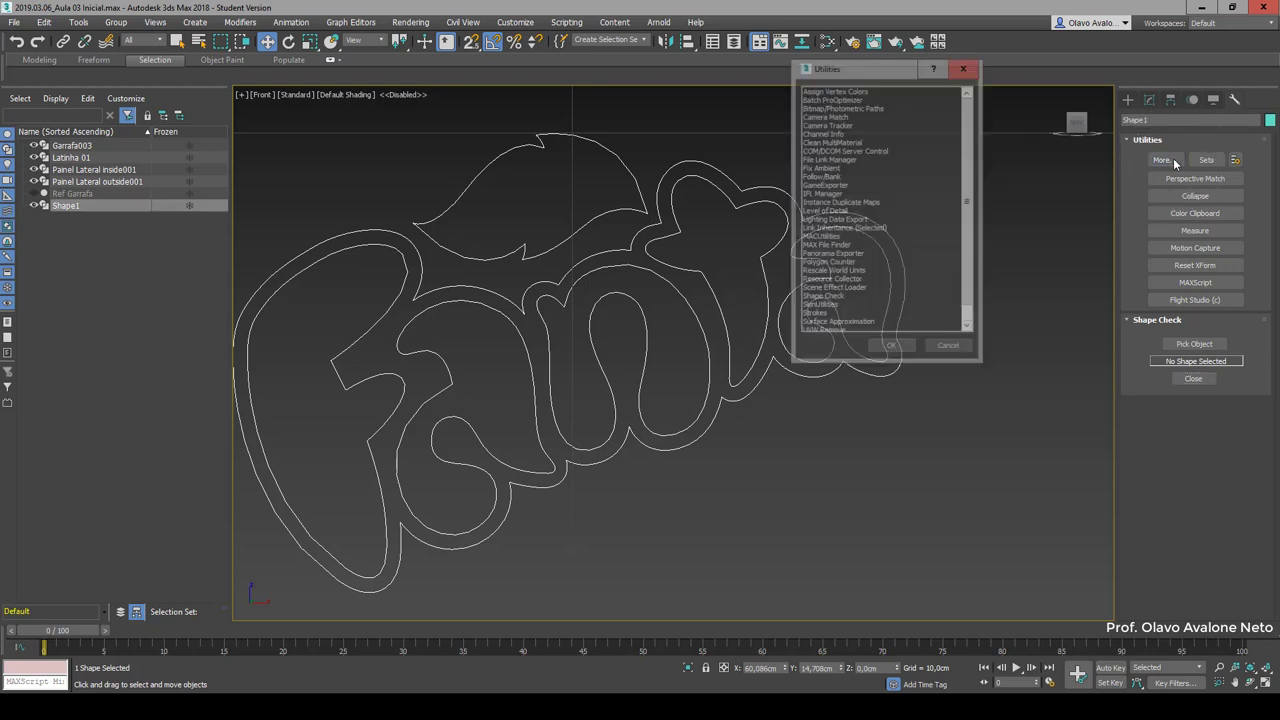
{"action": "left_click_drag", "start_coordinate": [889, 72], "coordinate": [893, 57]}
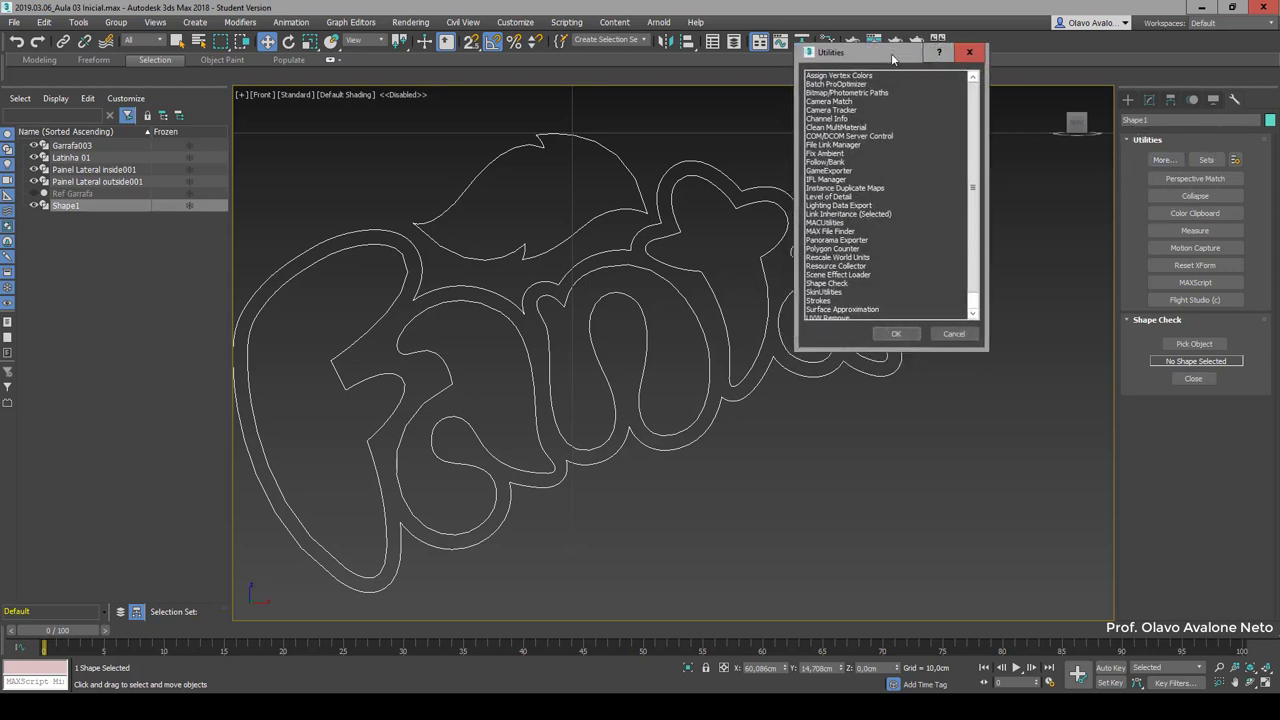
{"action": "left_click", "coordinate": [836, 285]}
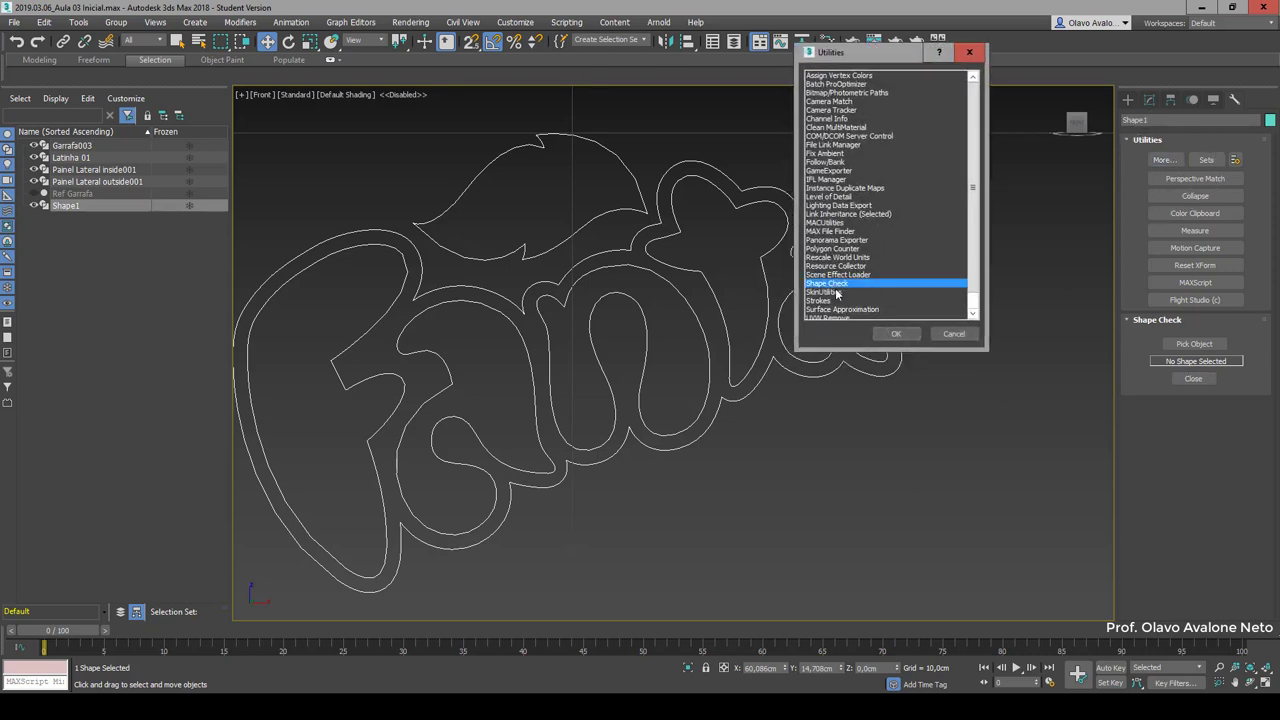
{"action": "left_click", "coordinate": [883, 334]}
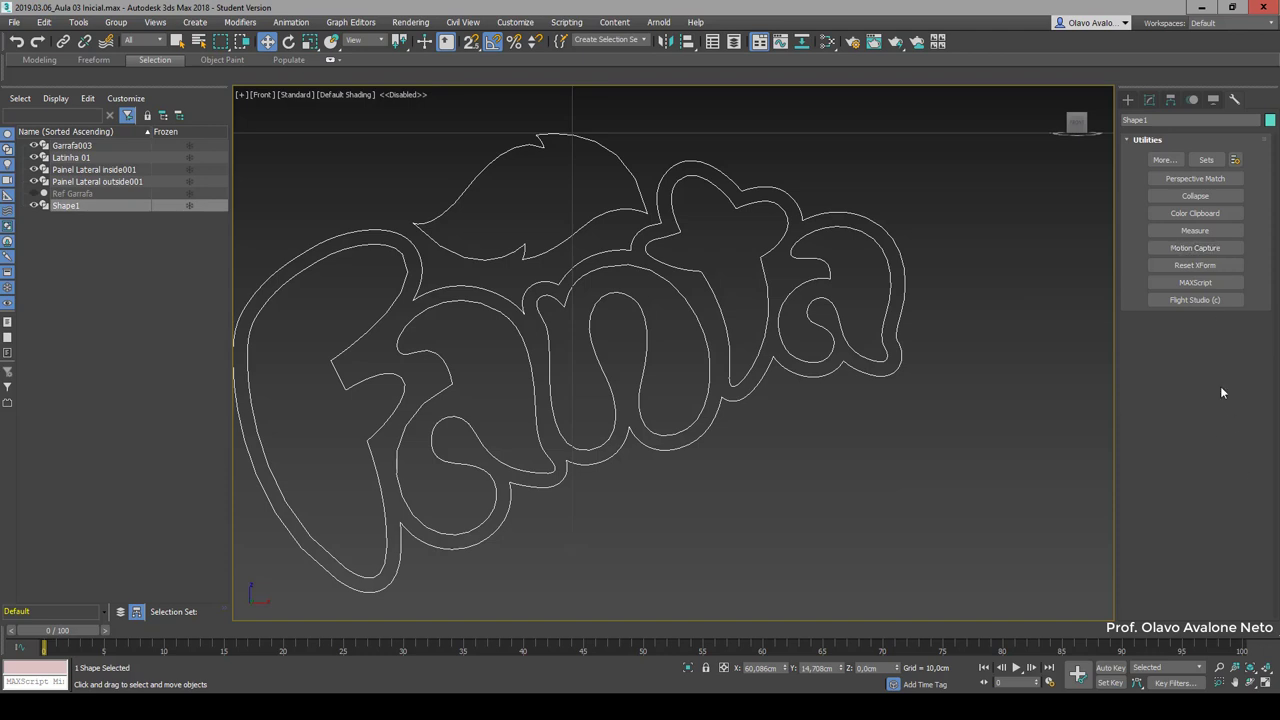
Step: Close the utilities list, zoom out, and deselect the Fanta outline
{"action": "left_click", "coordinate": [1163, 160]}
{"action": "left_click", "coordinate": [952, 332]}
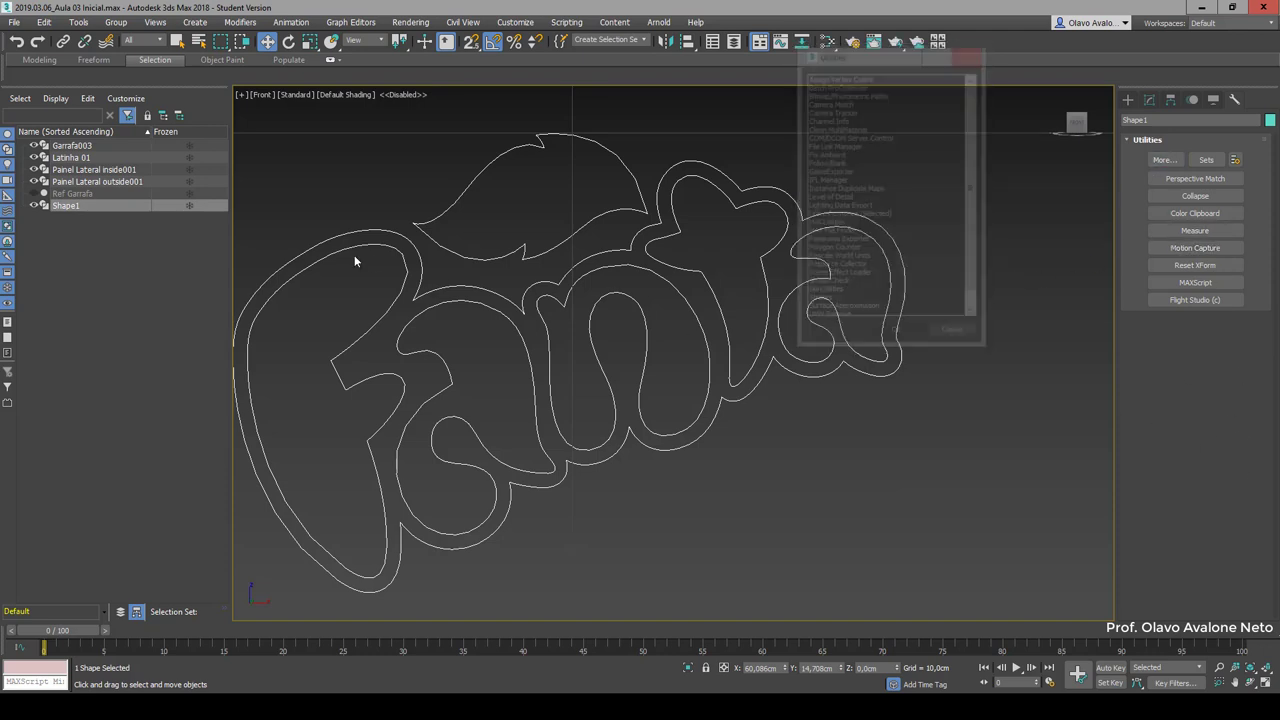
{"action": "scroll", "coordinate": [920, 338], "scroll_direction": "down", "scroll_amount": 4}
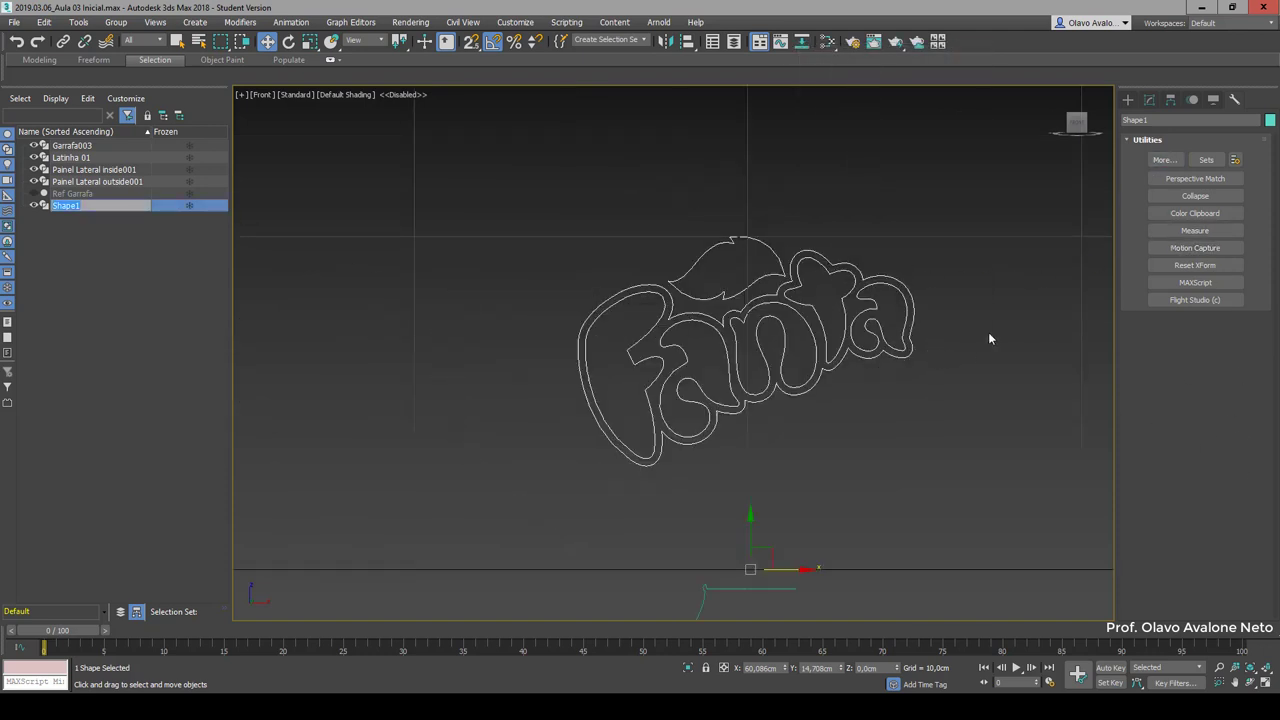
{"action": "left_click", "coordinate": [830, 501]}
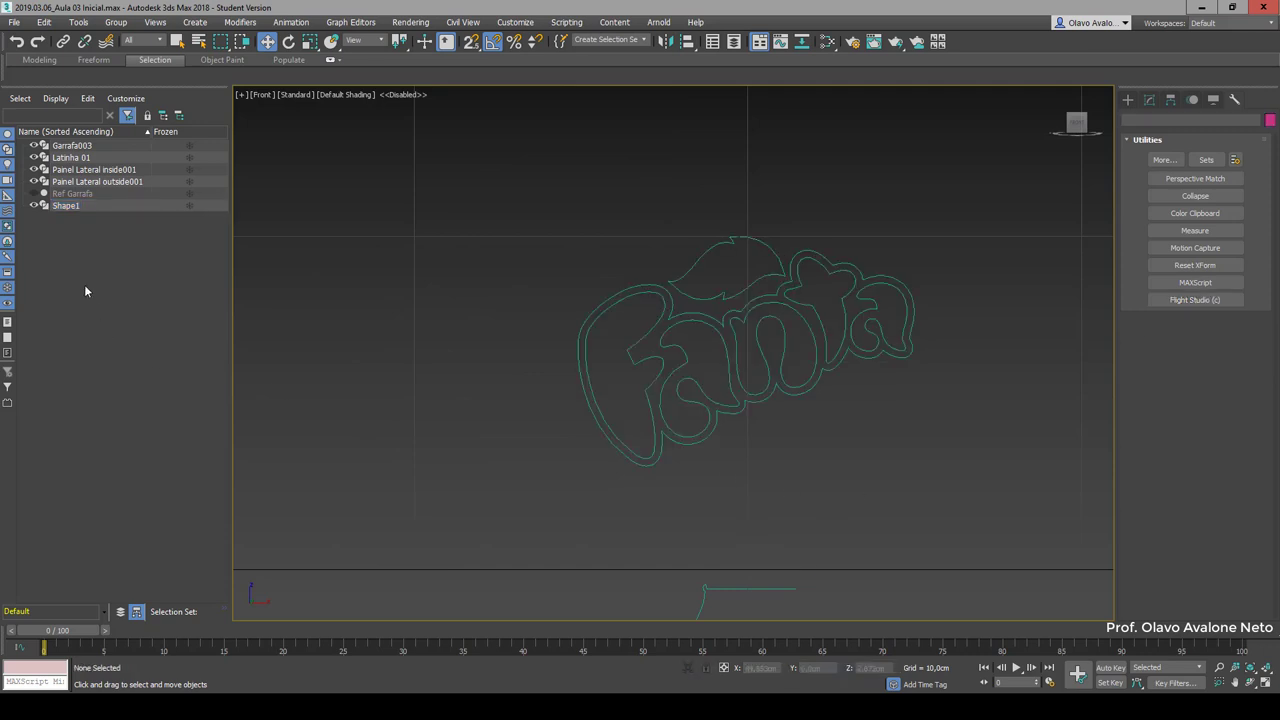
Step: Reselect Shape1 and run Shape Check on the Fanta spline to locate its self-intersection
{"action": "left_click", "coordinate": [78, 206]}
{"action": "left_click", "coordinate": [1163, 160]}
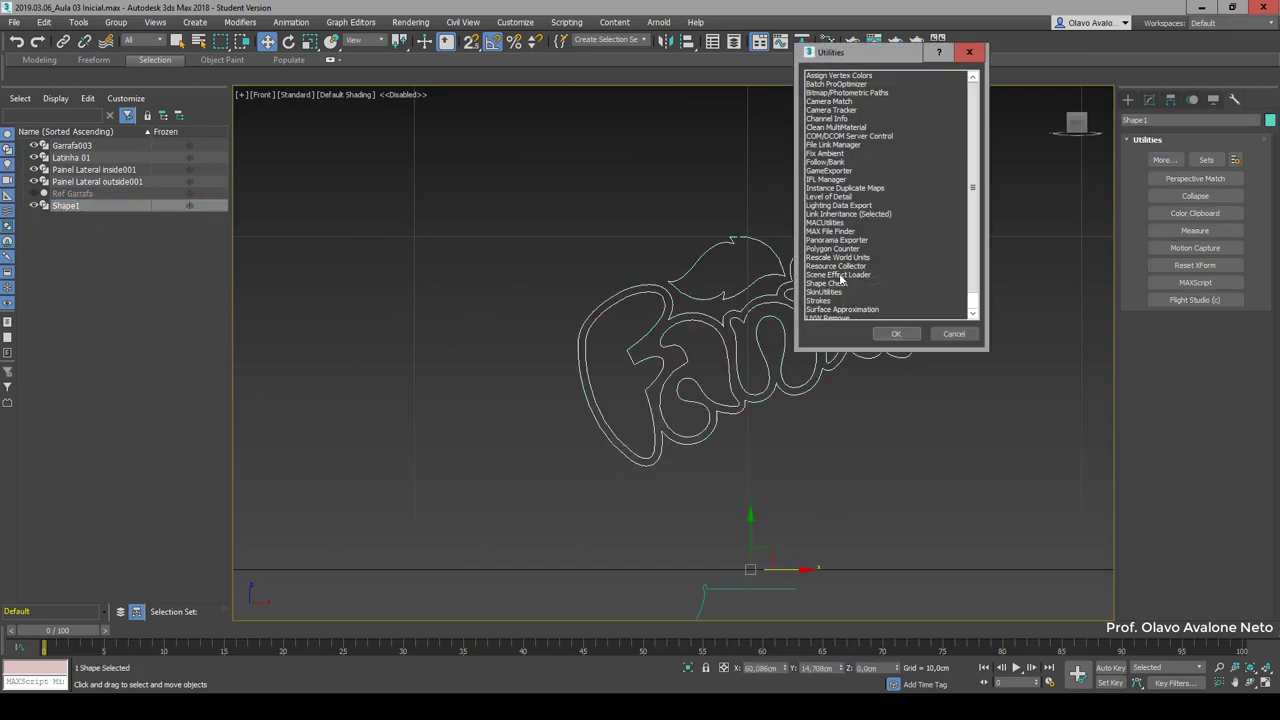
{"action": "left_click", "coordinate": [827, 283]}
{"action": "left_click", "coordinate": [905, 333]}
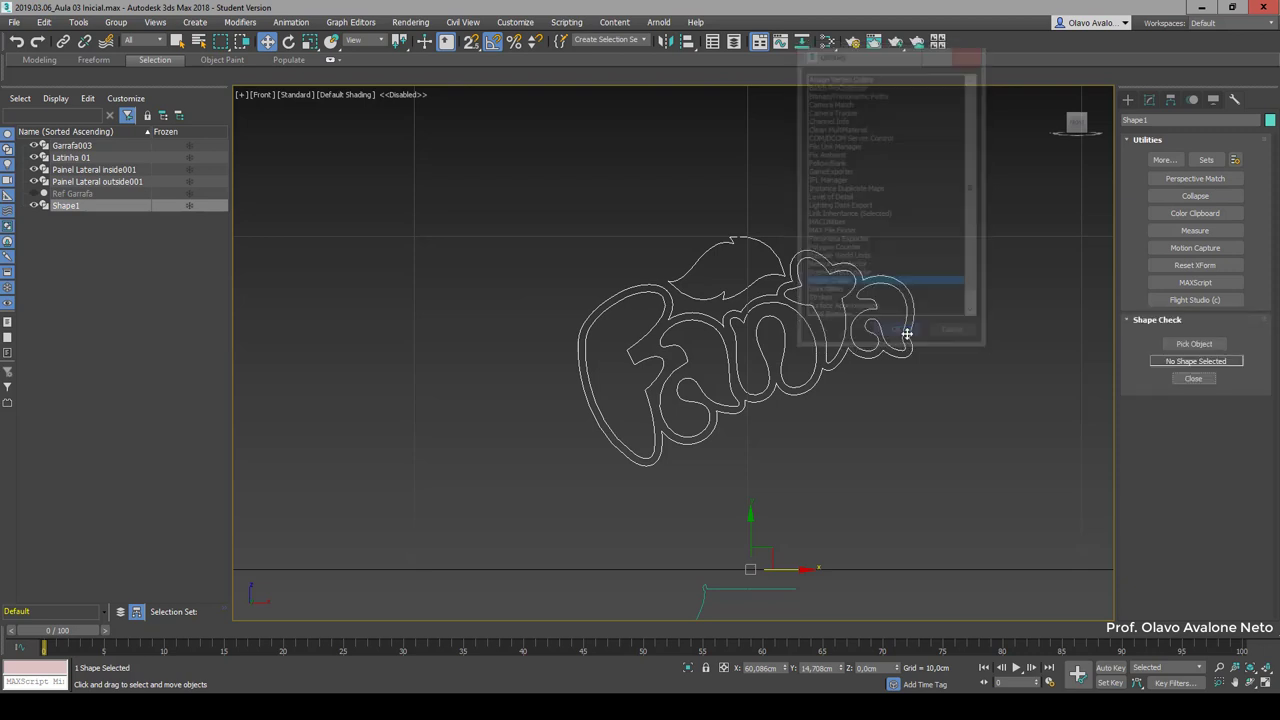
{"action": "left_click", "coordinate": [1180, 344]}
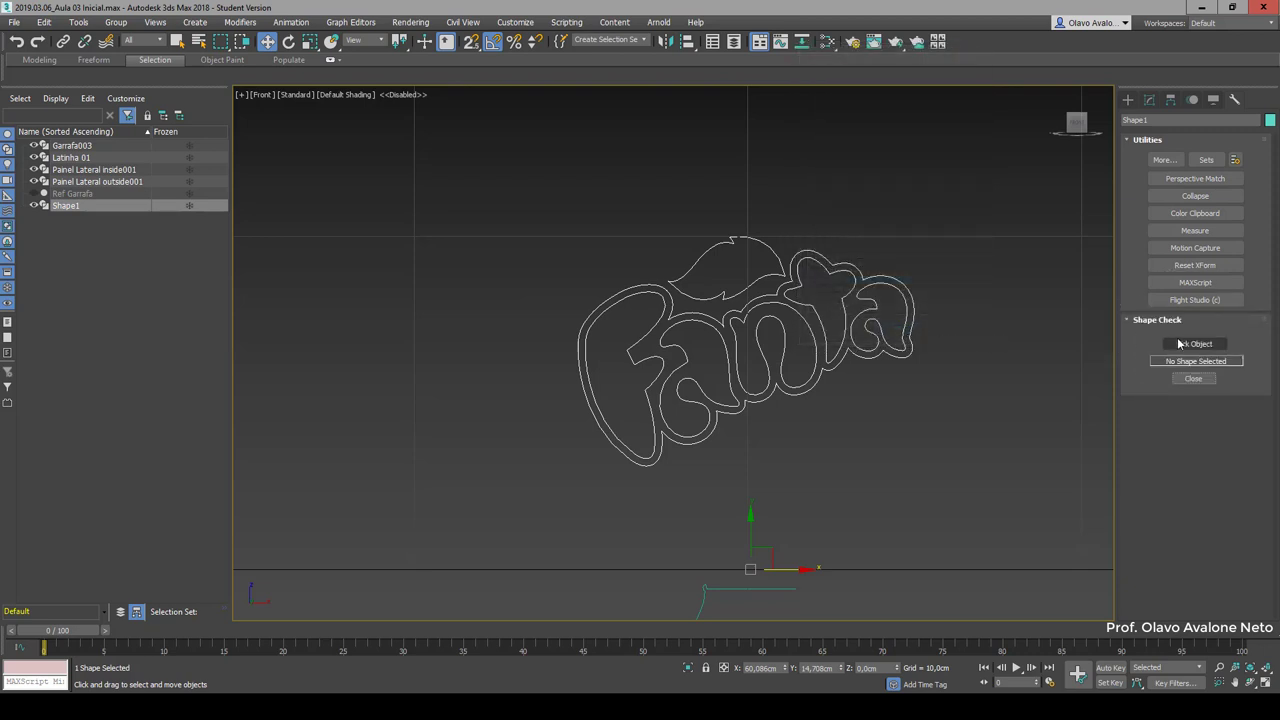
{"action": "left_click", "coordinate": [1180, 346]}
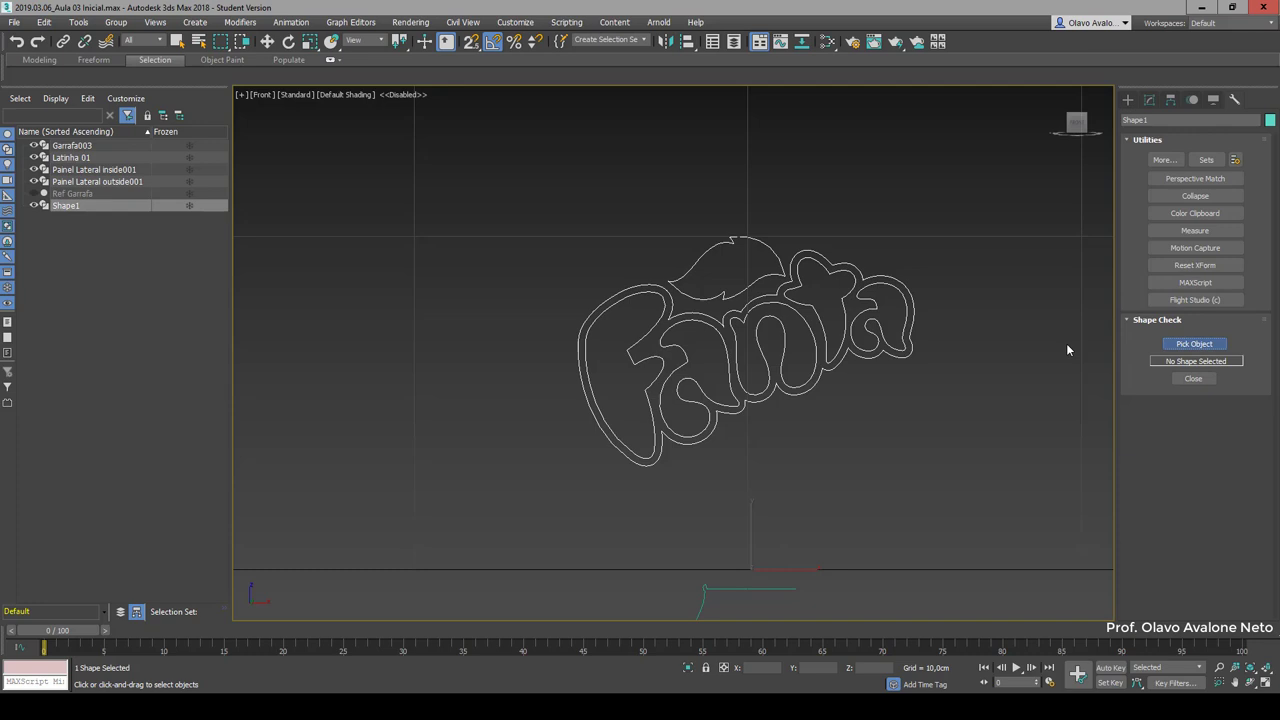
{"action": "left_click", "coordinate": [906, 318]}
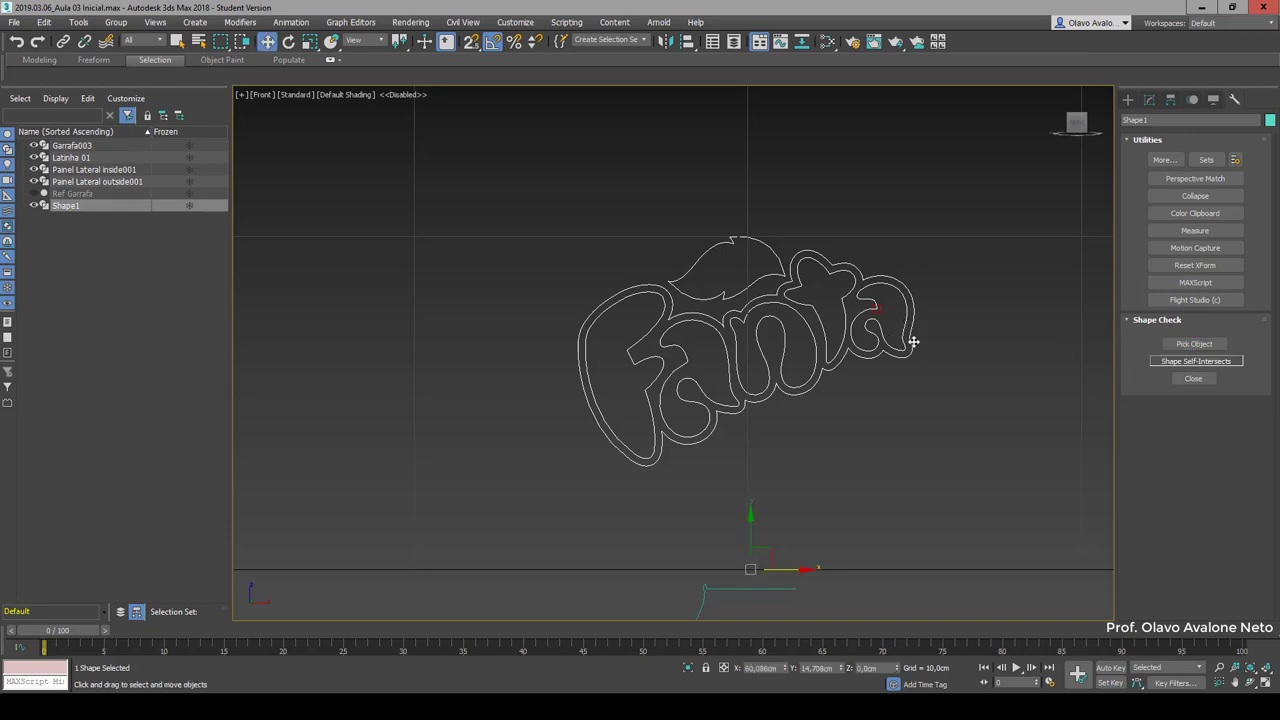
{"action": "scroll", "coordinate": [908, 335], "scroll_direction": "up", "scroll_amount": 5}
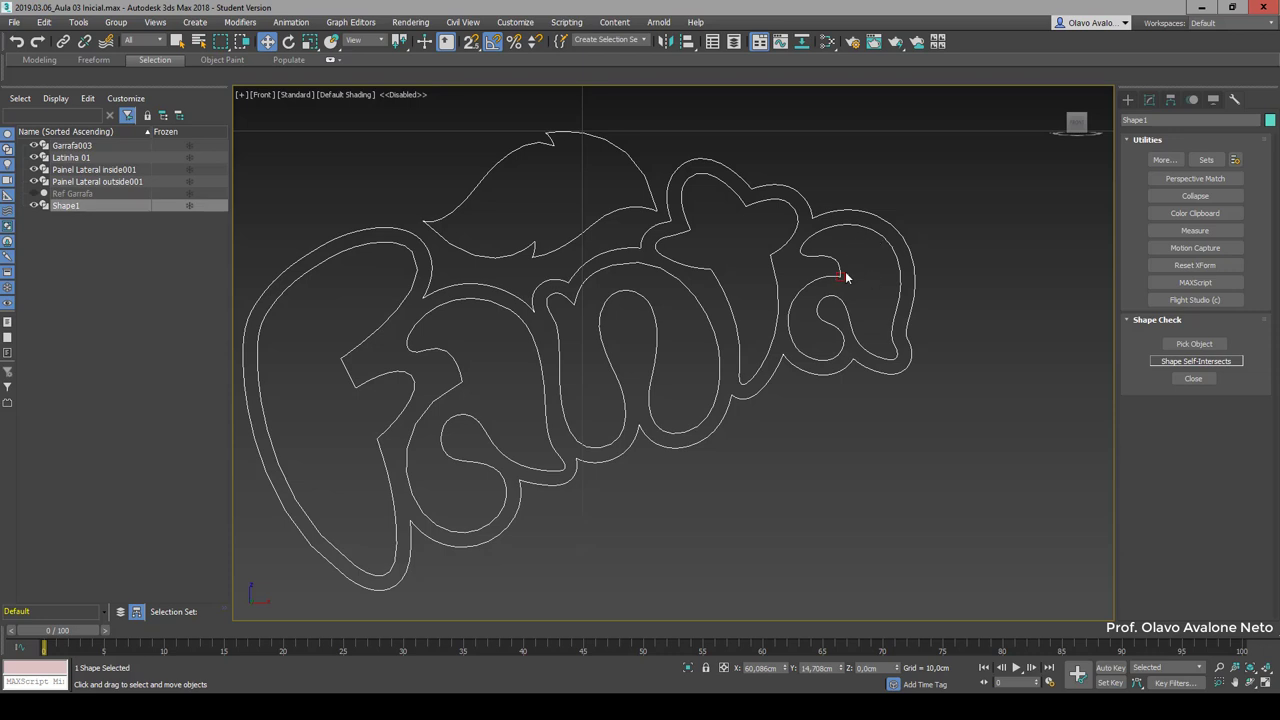
Step: Zoom to the crossing point and enter Vertex level of Shape1's Editable Spline
{"action": "scroll", "coordinate": [845, 271], "scroll_direction": "up", "scroll_amount": 4}
{"action": "scroll", "coordinate": [830, 279], "scroll_direction": "up", "scroll_amount": 4}
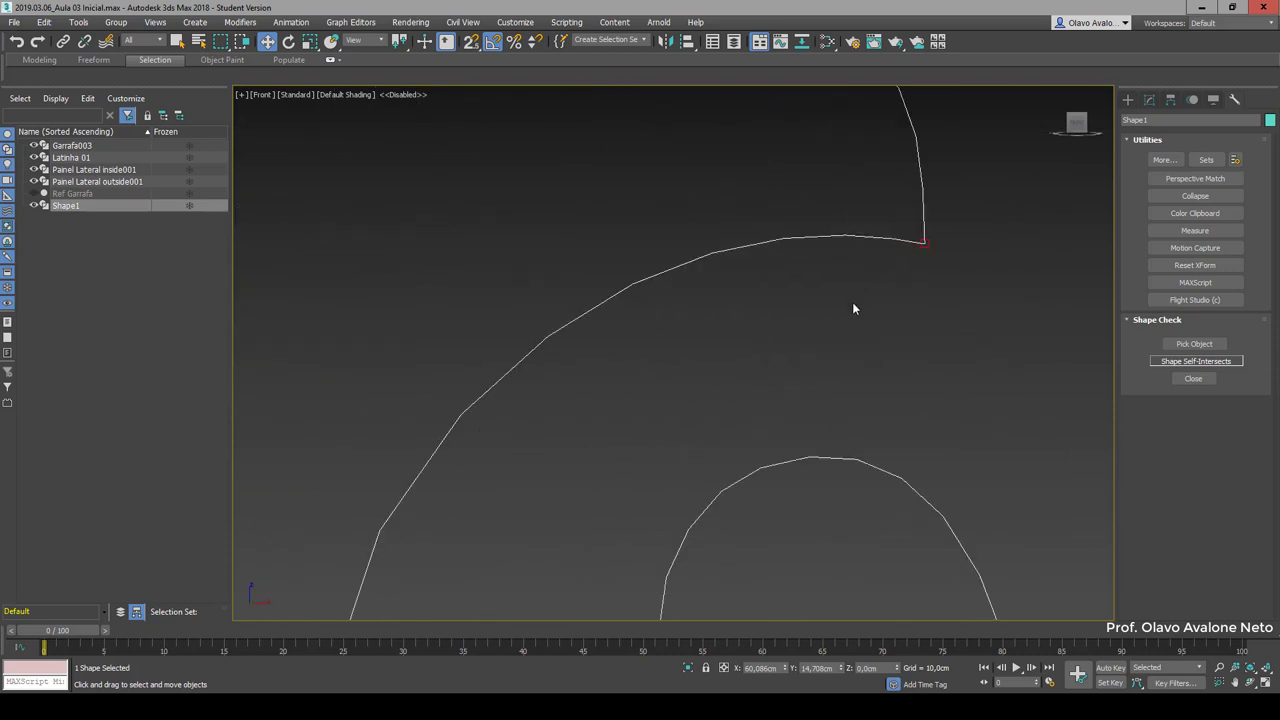
{"action": "middle_click_drag", "start_coordinate": [853, 309], "coordinate": [554, 405]}
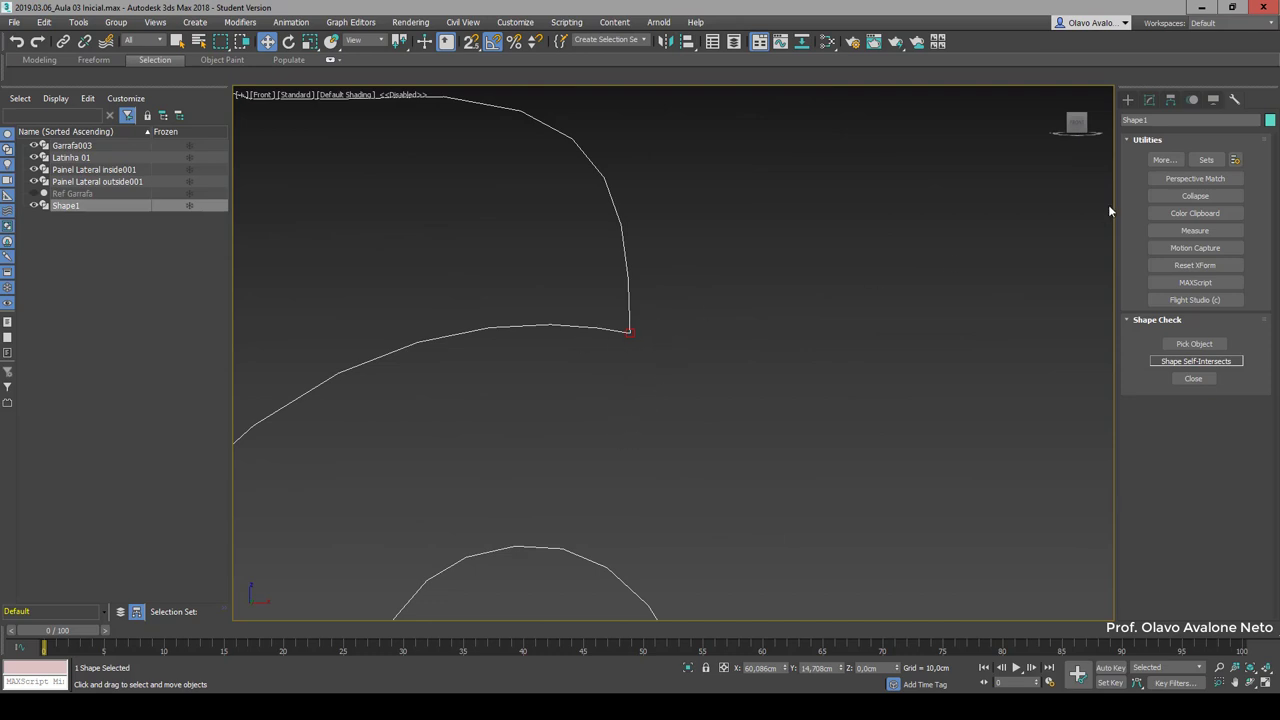
{"action": "left_click", "coordinate": [1149, 99]}
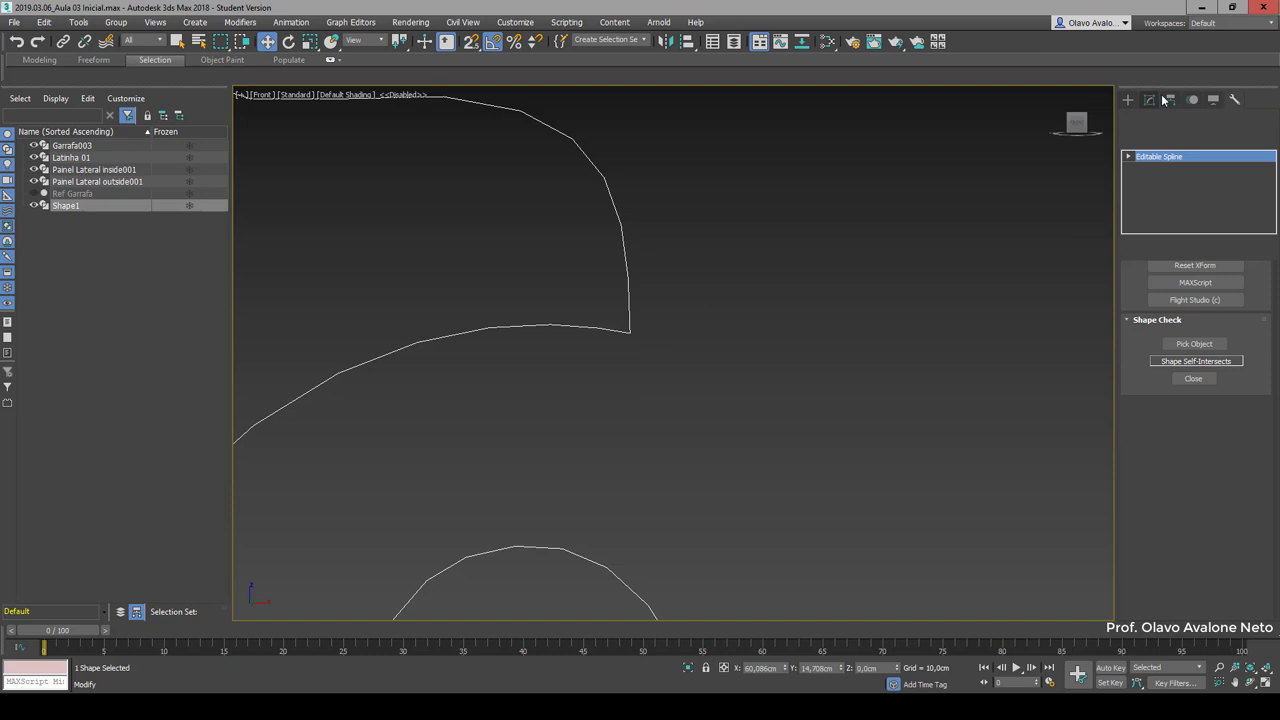
{"action": "left_click", "coordinate": [1129, 157]}
{"action": "left_click", "coordinate": [1160, 168]}
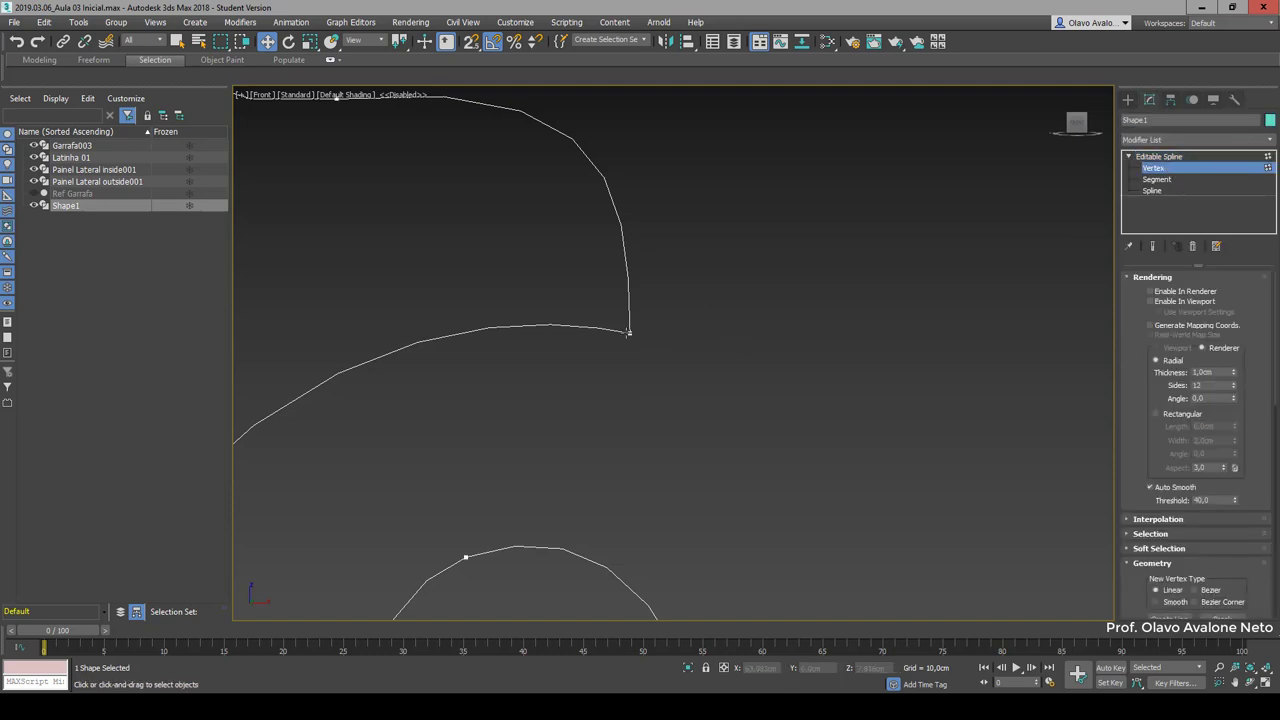
Step: Try moving the corner vertices at the crossing, then undo the changes
{"action": "left_click", "coordinate": [630, 332]}
{"action": "key", "text": "ctrl+z"}
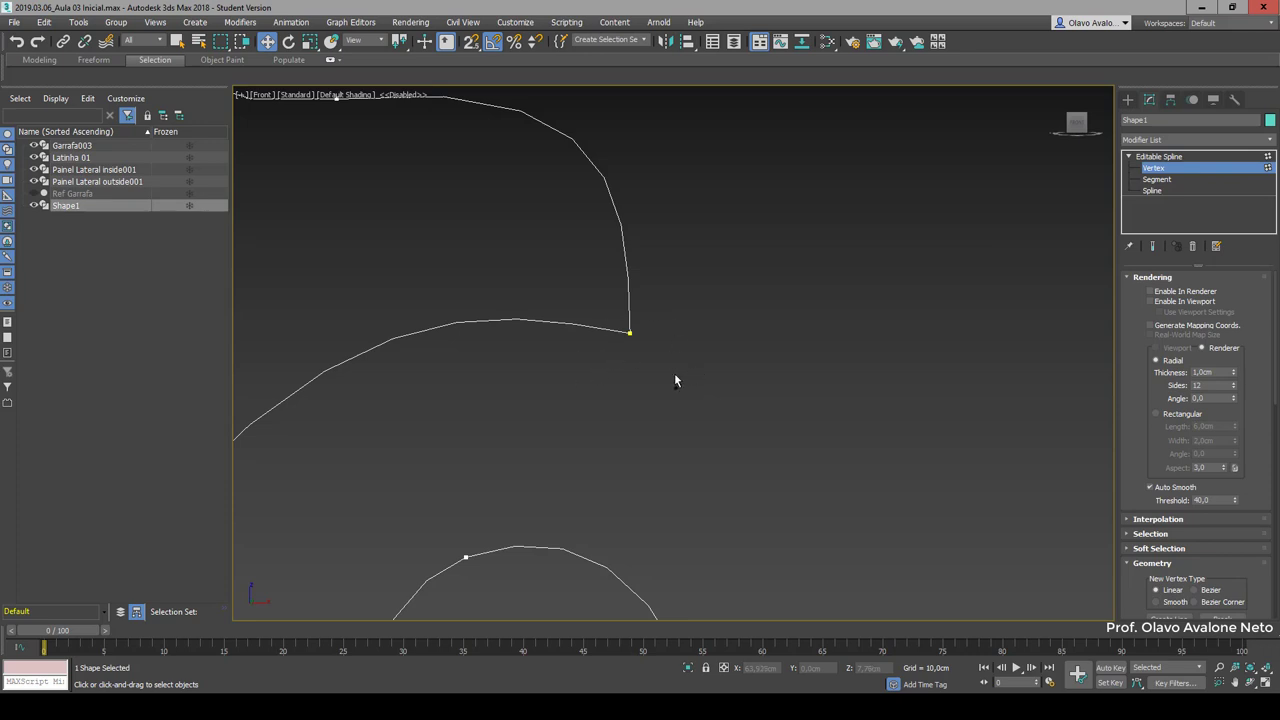
{"action": "key", "text": "ctrl+y"}
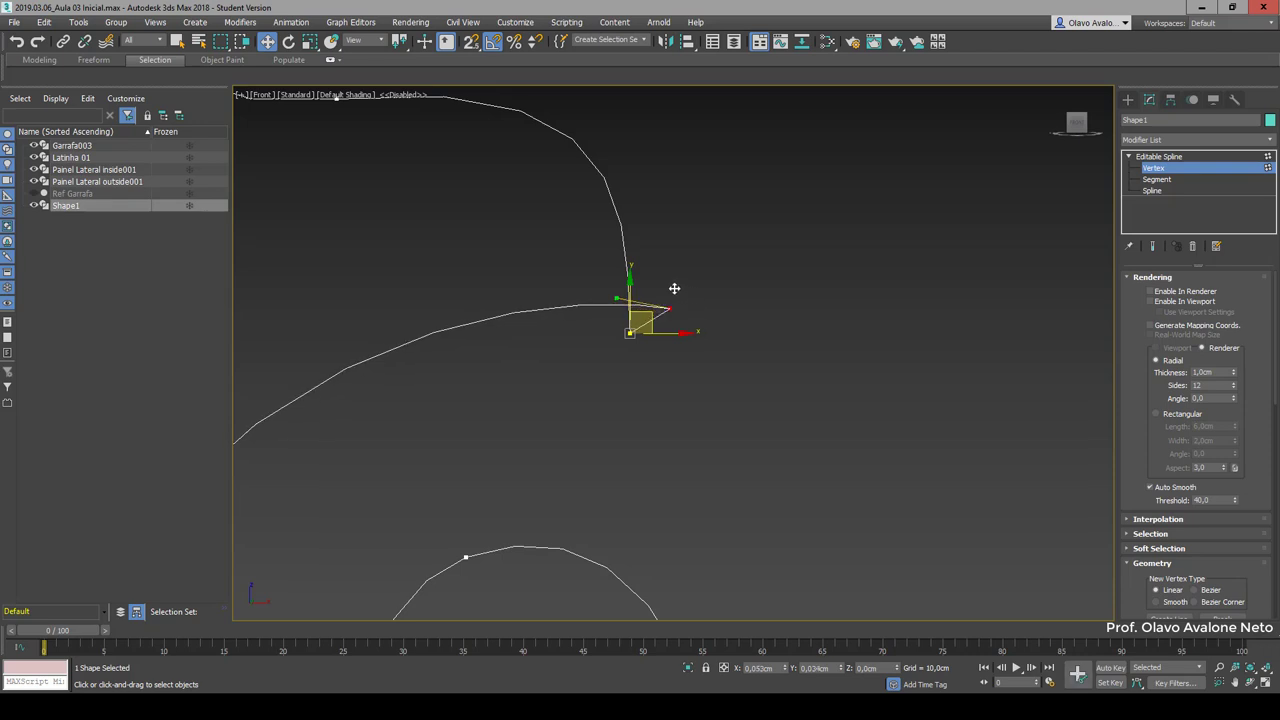
{"action": "left_click_drag", "start_coordinate": [634, 318], "coordinate": [693, 379]}
{"action": "left_click", "coordinate": [668, 390]}
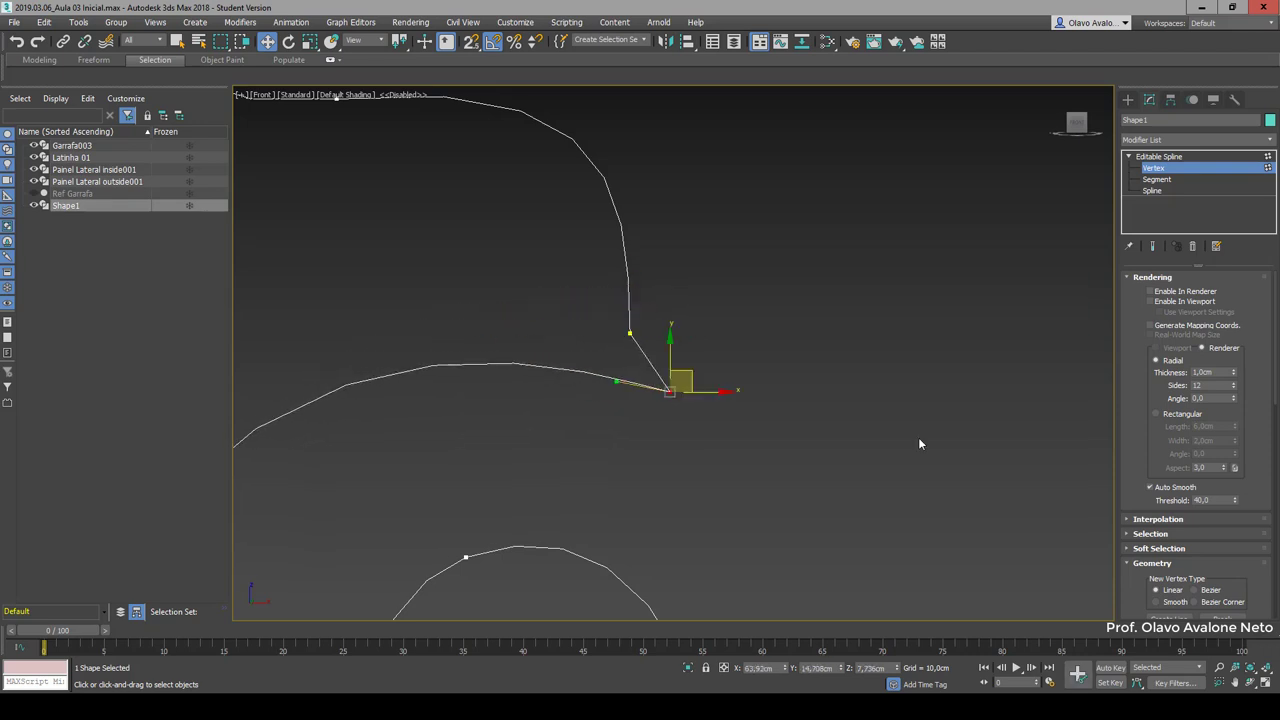
{"action": "mouse_move", "coordinate": [730, 386]}
{"action": "left_mouse_down"}
{"action": "mouse_move", "coordinate": [692, 330]}
{"action": "mouse_move", "coordinate": [614, 382]}
{"action": "left_mouse_up"}
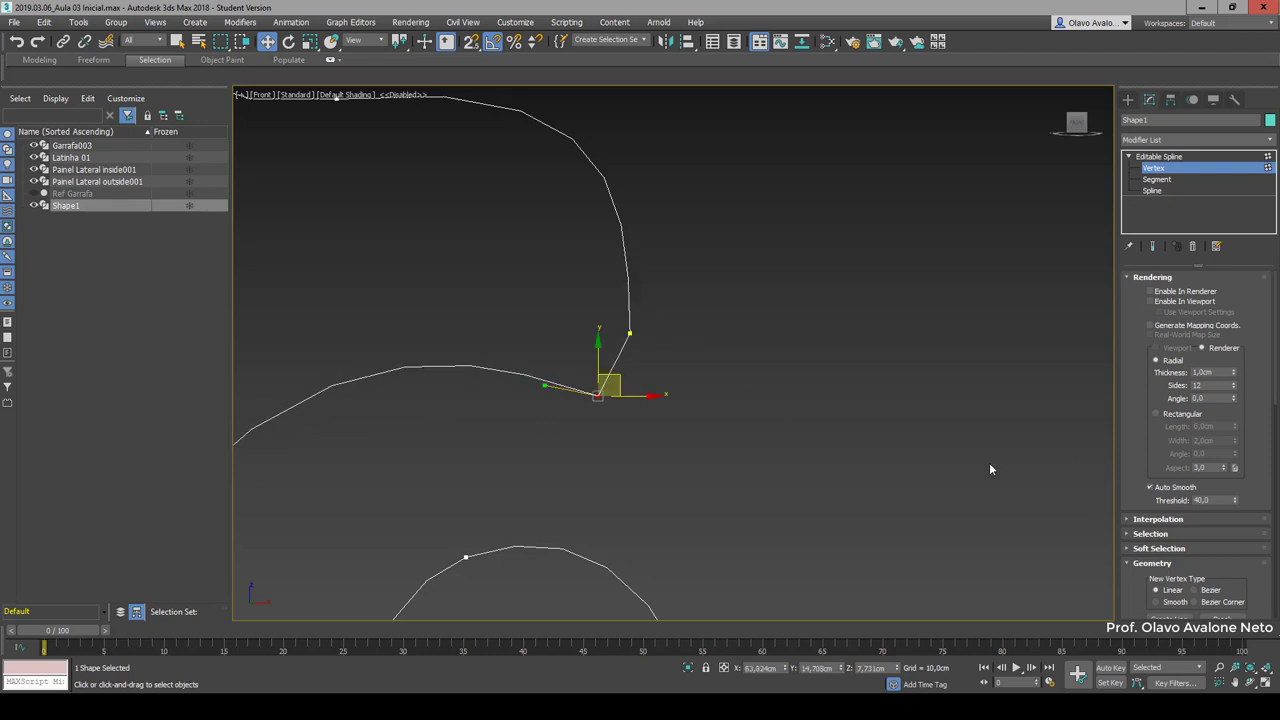
{"action": "key", "text": "ctrl+z"}
{"action": "left_click", "coordinate": [648, 348]}
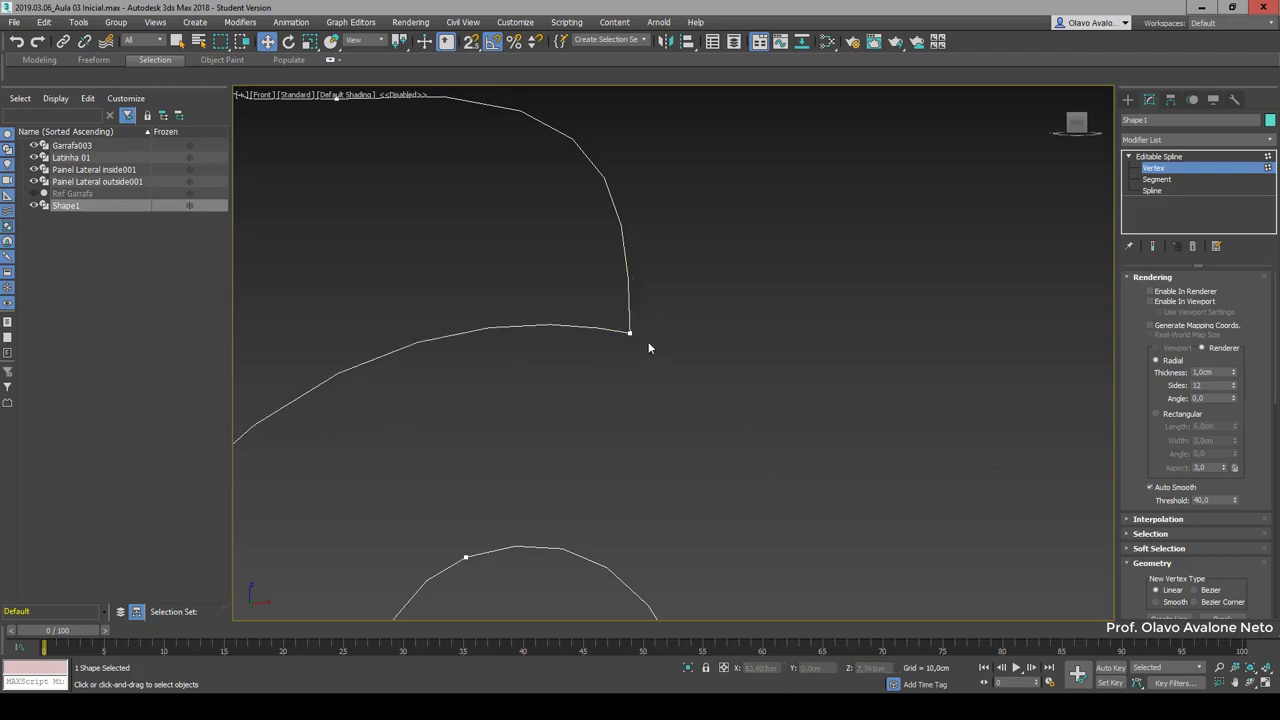
{"action": "left_click", "coordinate": [630, 333]}
{"action": "key", "text": "ctrl+z"}
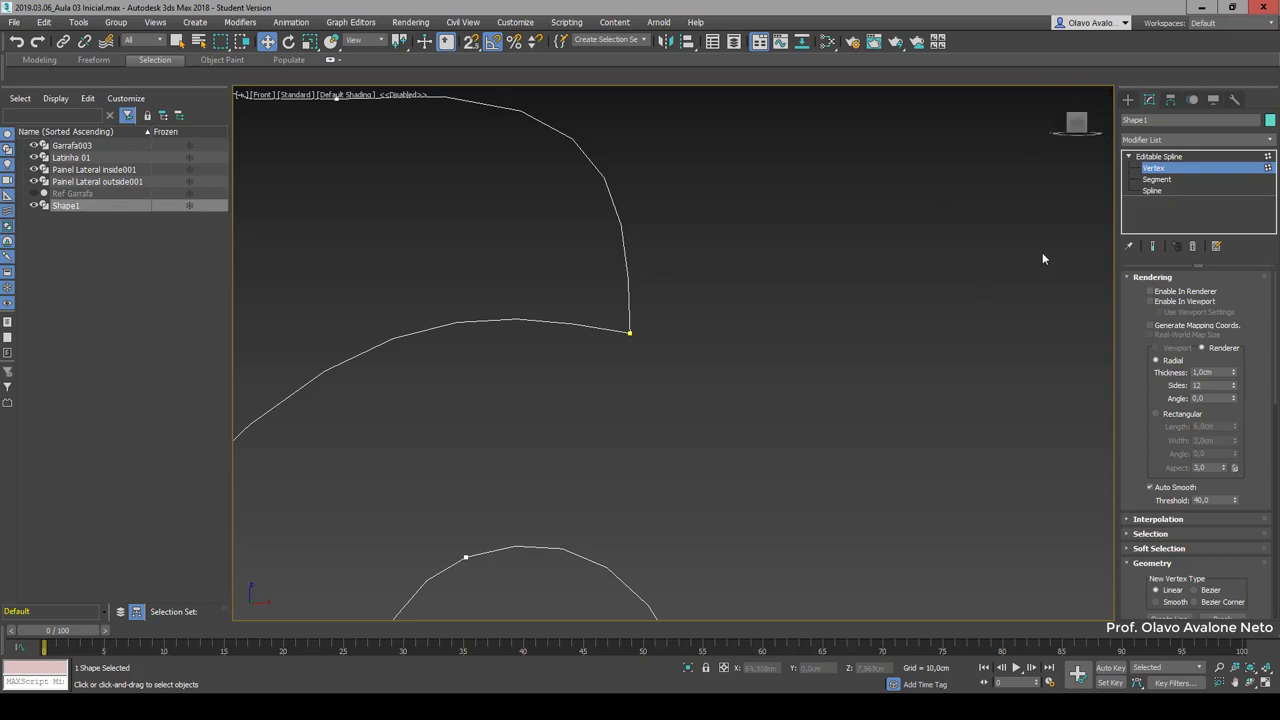
Step: Add an Extrude modifier to Shape1 with an Amount of 0,5cm
{"action": "left_click", "coordinate": [1127, 157]}
{"action": "scroll", "coordinate": [855, 376], "scroll_direction": "down", "scroll_amount": 3}
{"action": "scroll", "coordinate": [845, 400], "scroll_direction": "down", "scroll_amount": 5}
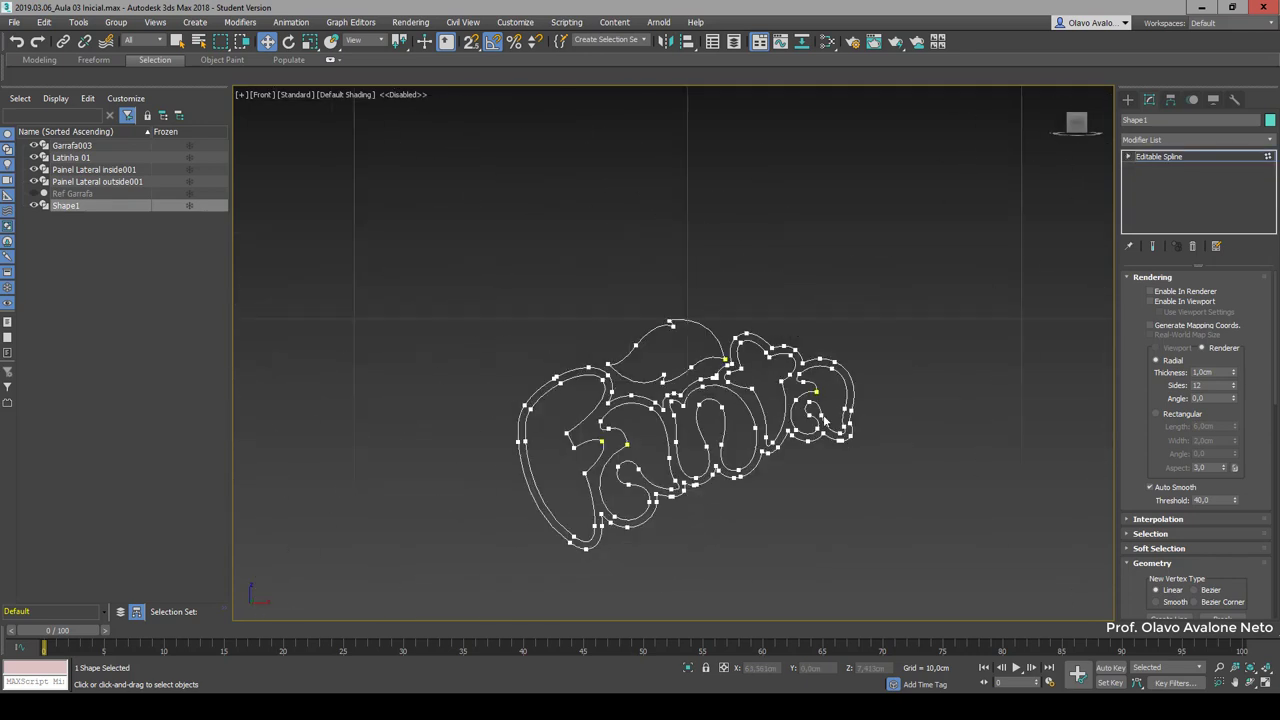
{"action": "scroll", "coordinate": [833, 429], "scroll_direction": "down", "scroll_amount": 2}
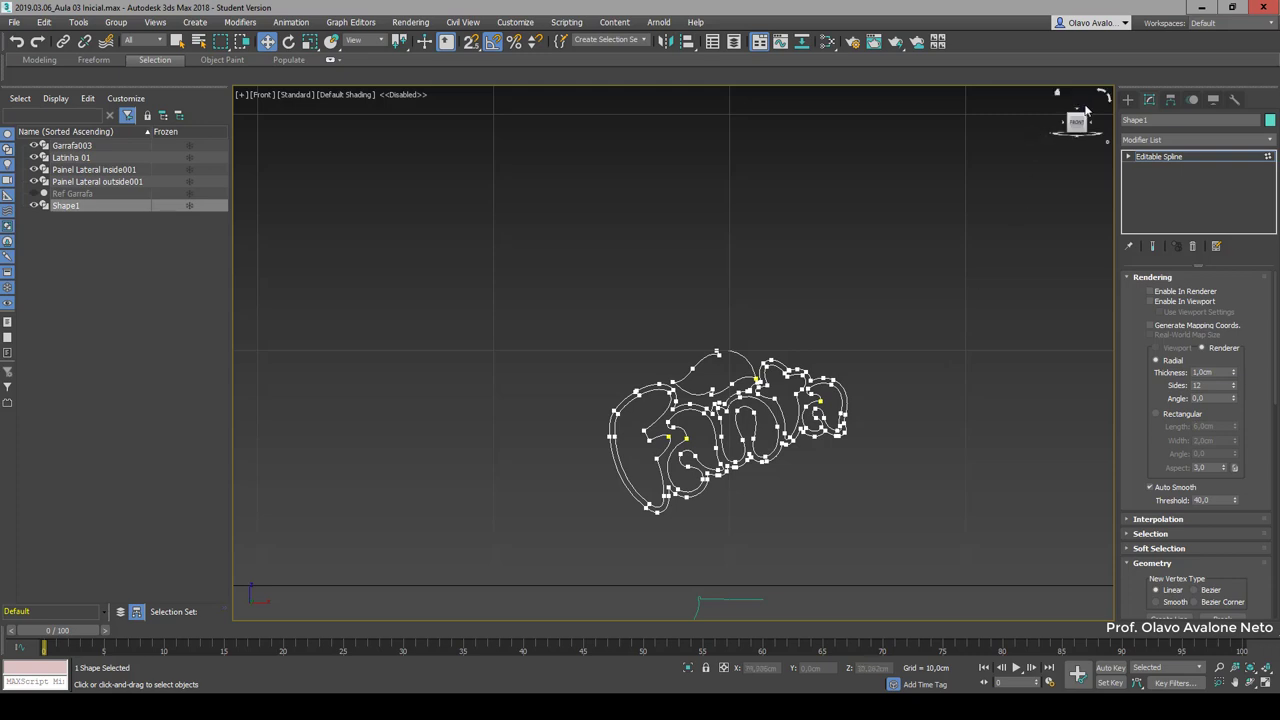
{"action": "mouse_move", "coordinate": [1088, 122]}
{"action": "left_mouse_down"}
{"action": "mouse_move", "coordinate": [932, 586]}
{"action": "mouse_move", "coordinate": [1077, 245]}
{"action": "left_mouse_up"}
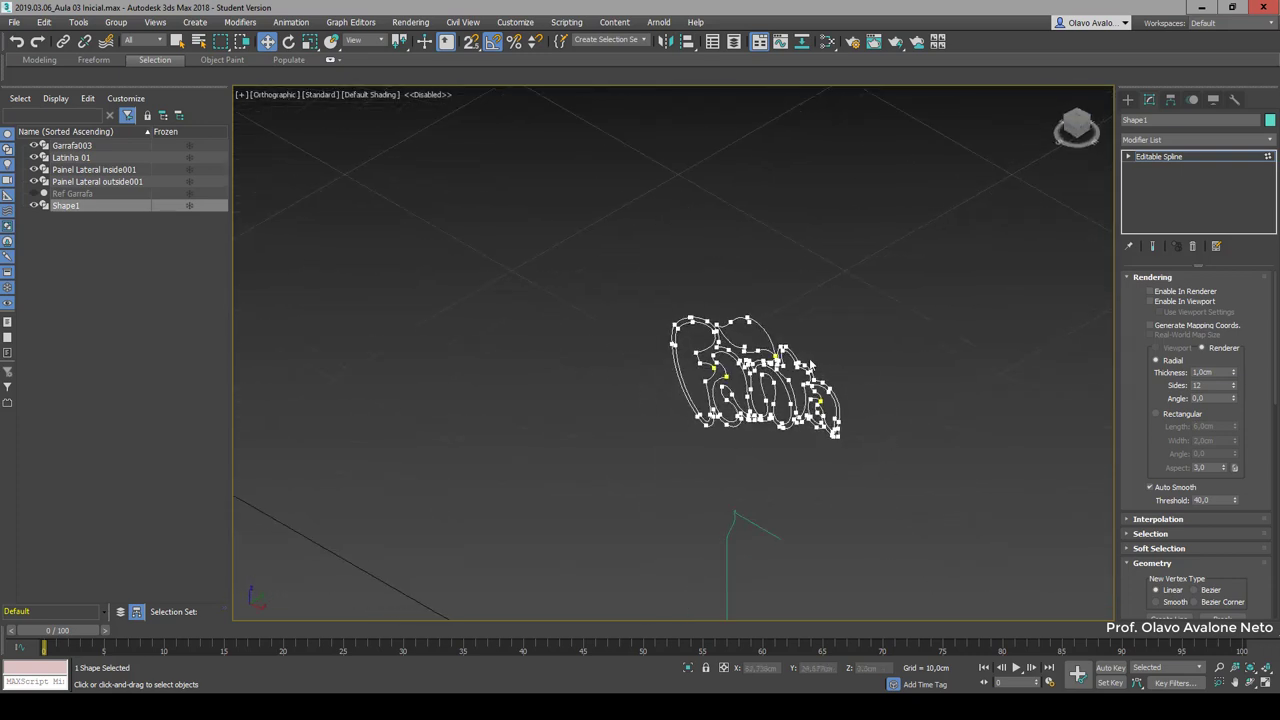
{"action": "left_click", "coordinate": [1174, 142]}
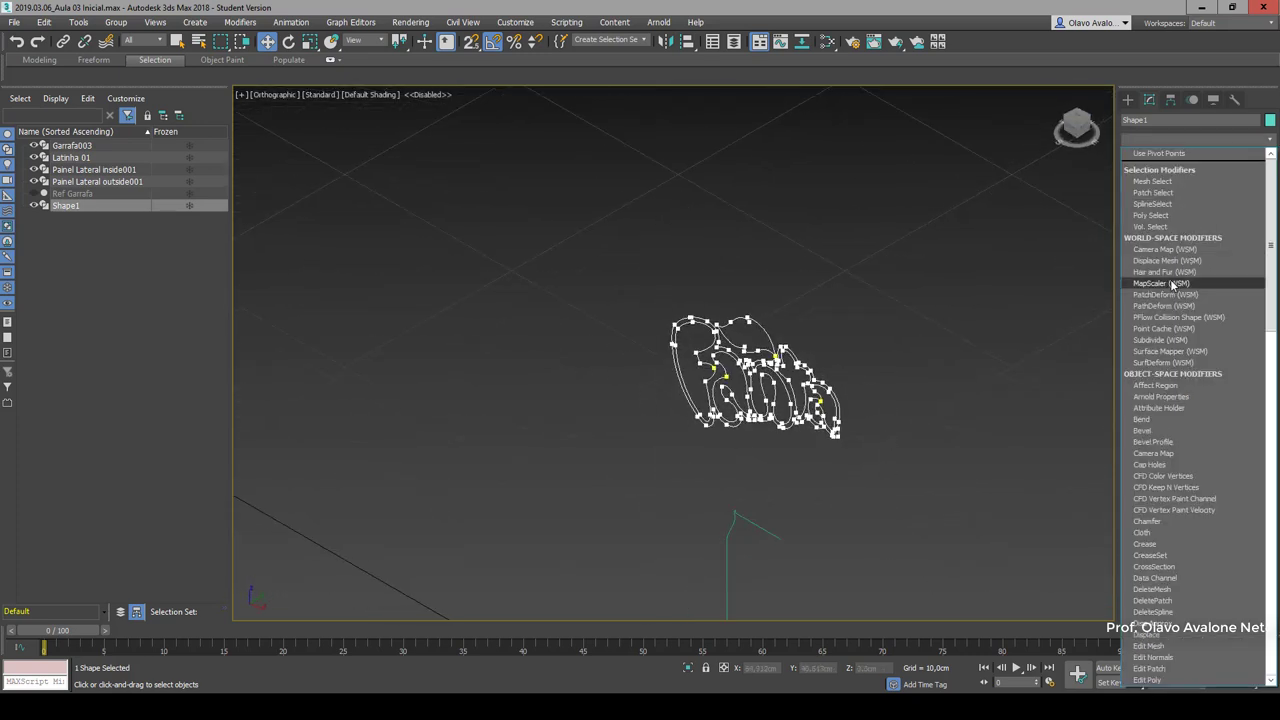
{"action": "key", "text": "e"}
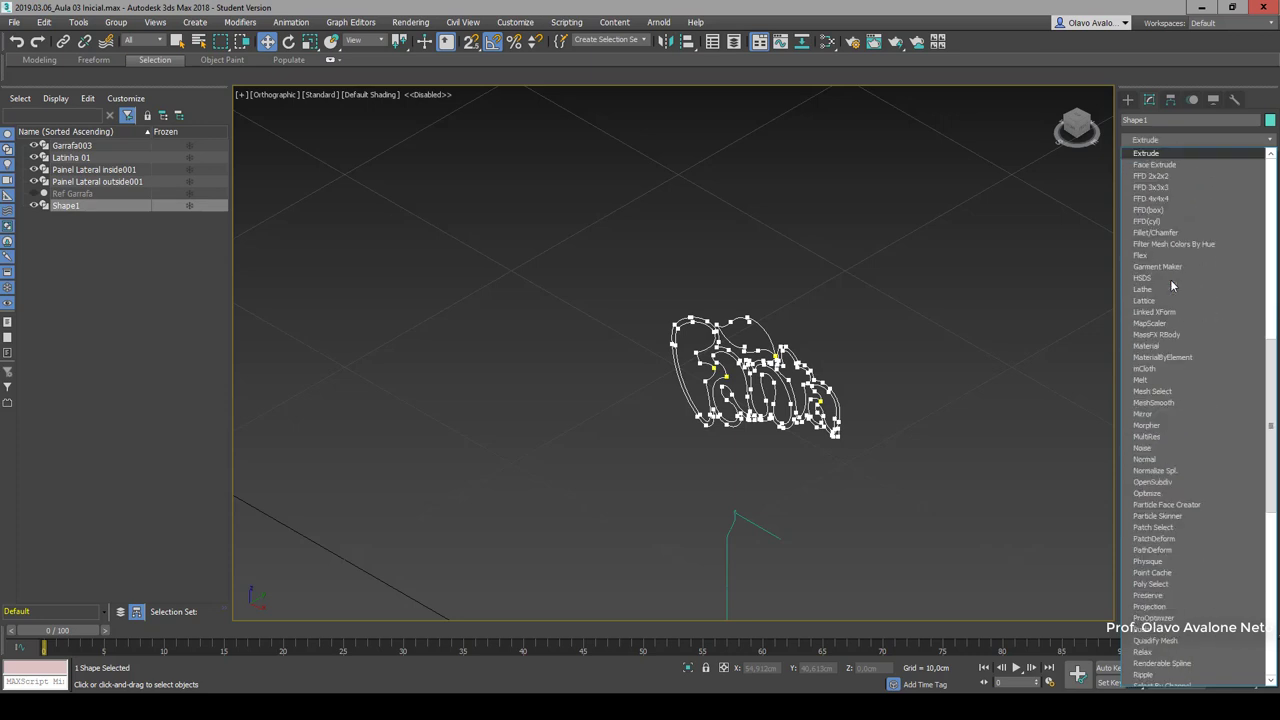
{"action": "left_click", "coordinate": [1190, 152]}
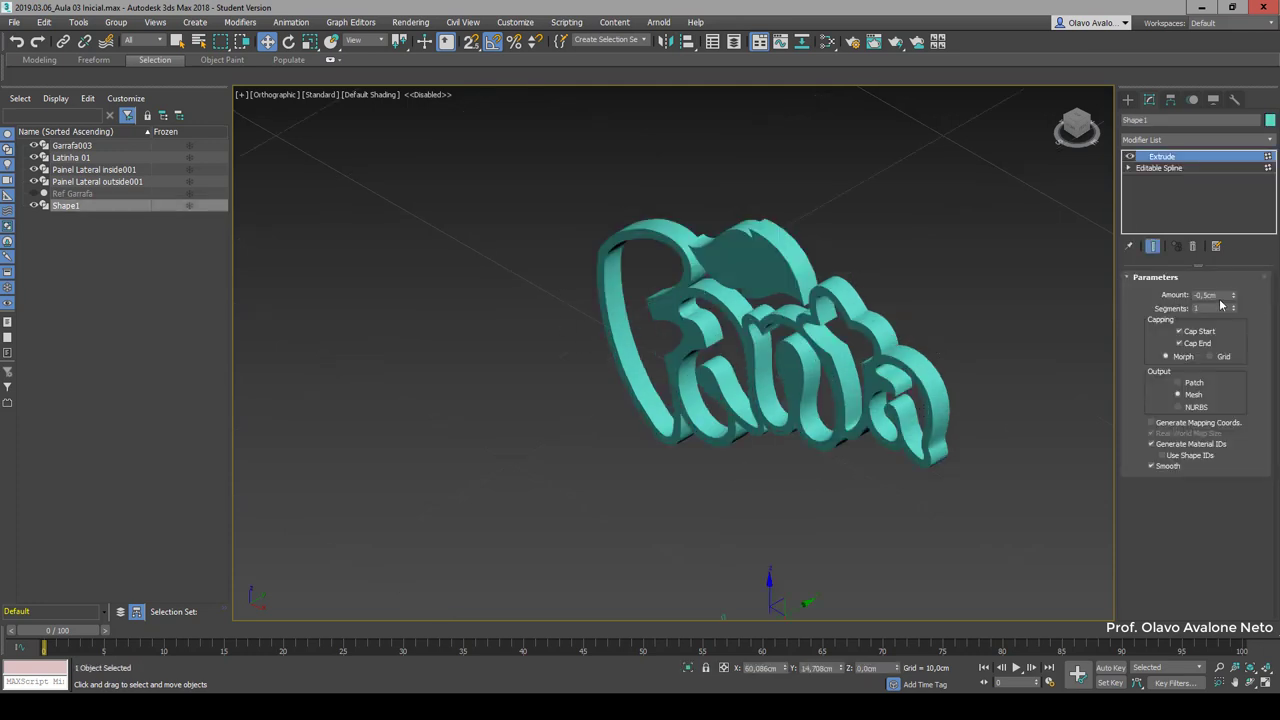
{"action": "double_click", "coordinate": [1205, 295]}
{"action": "type", "text": "0,5"}
{"action": "key", "text": "Return"}
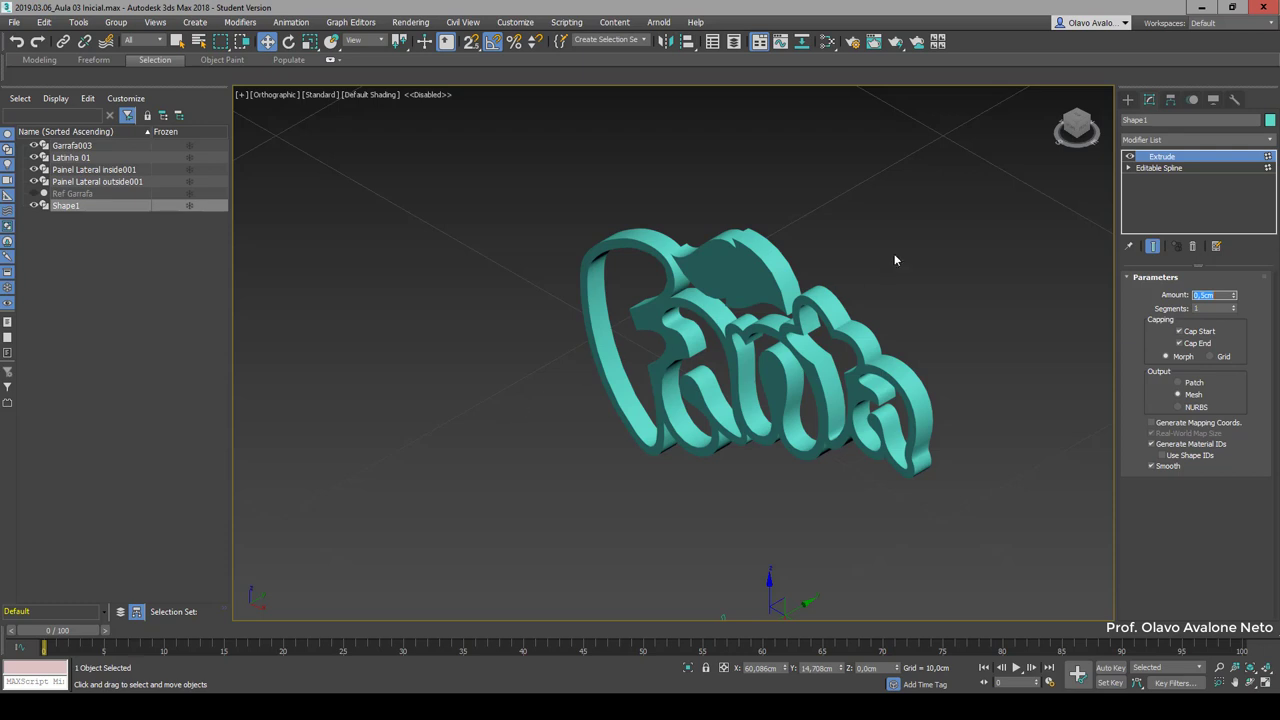
Step: In Front view, Shift-drag Shape1 rightward to create an independent Copy, Shape002
{"action": "left_click", "coordinate": [983, 251]}
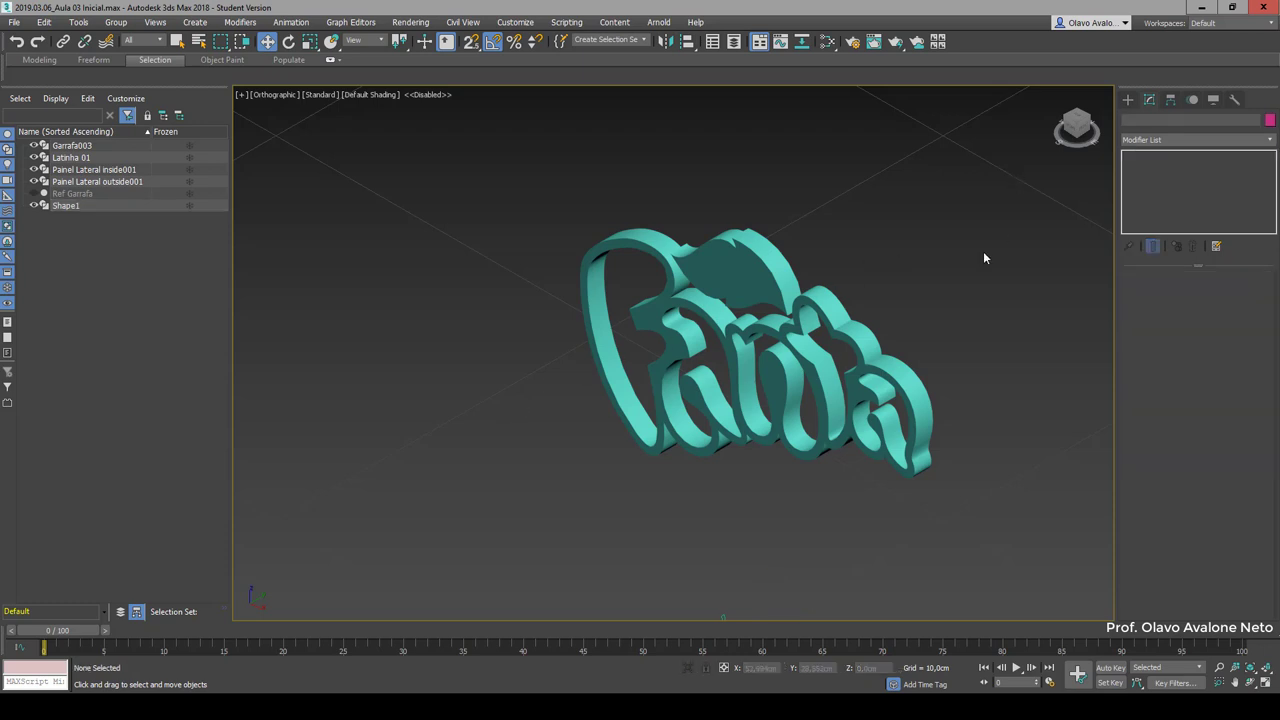
{"action": "key", "text": "f"}
{"action": "scroll", "coordinate": [744, 278], "scroll_direction": "up", "scroll_amount": 10}
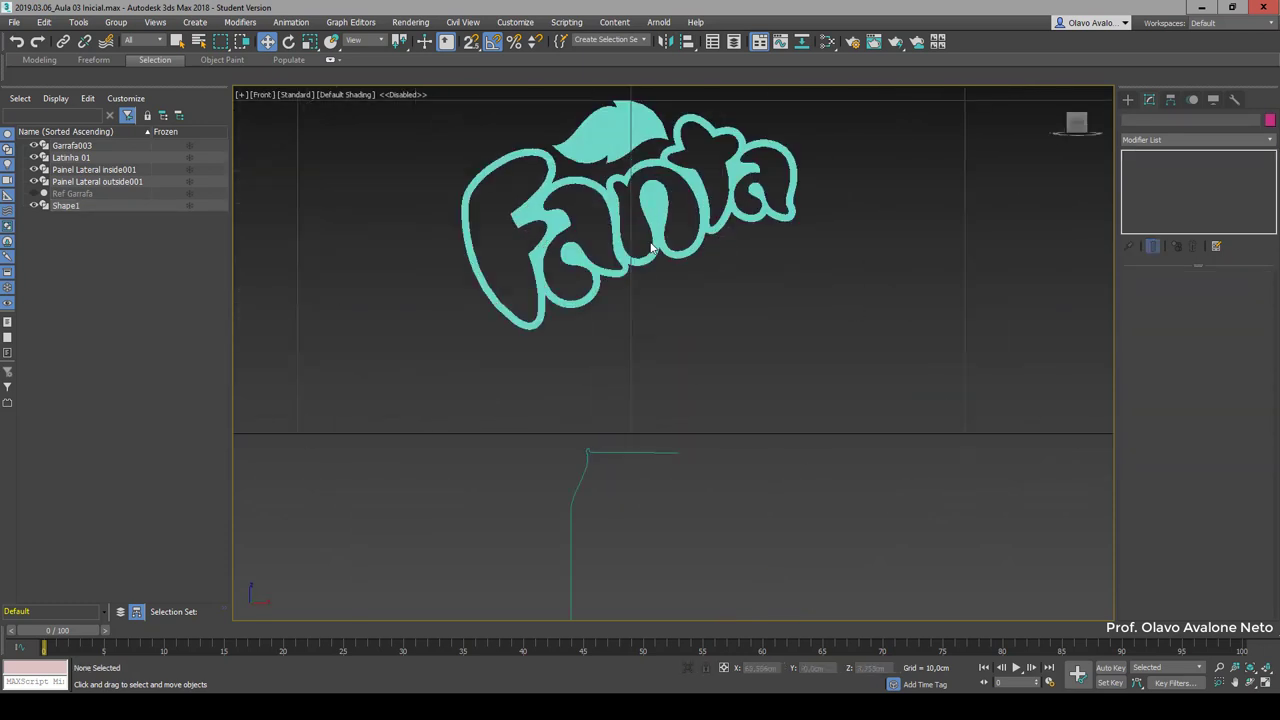
{"action": "left_click", "coordinate": [634, 271]}
{"action": "scroll", "coordinate": [455, 532], "scroll_direction": "down", "scroll_amount": 2}
{"action": "scroll", "coordinate": [512, 476], "scroll_direction": "down", "scroll_amount": 2}
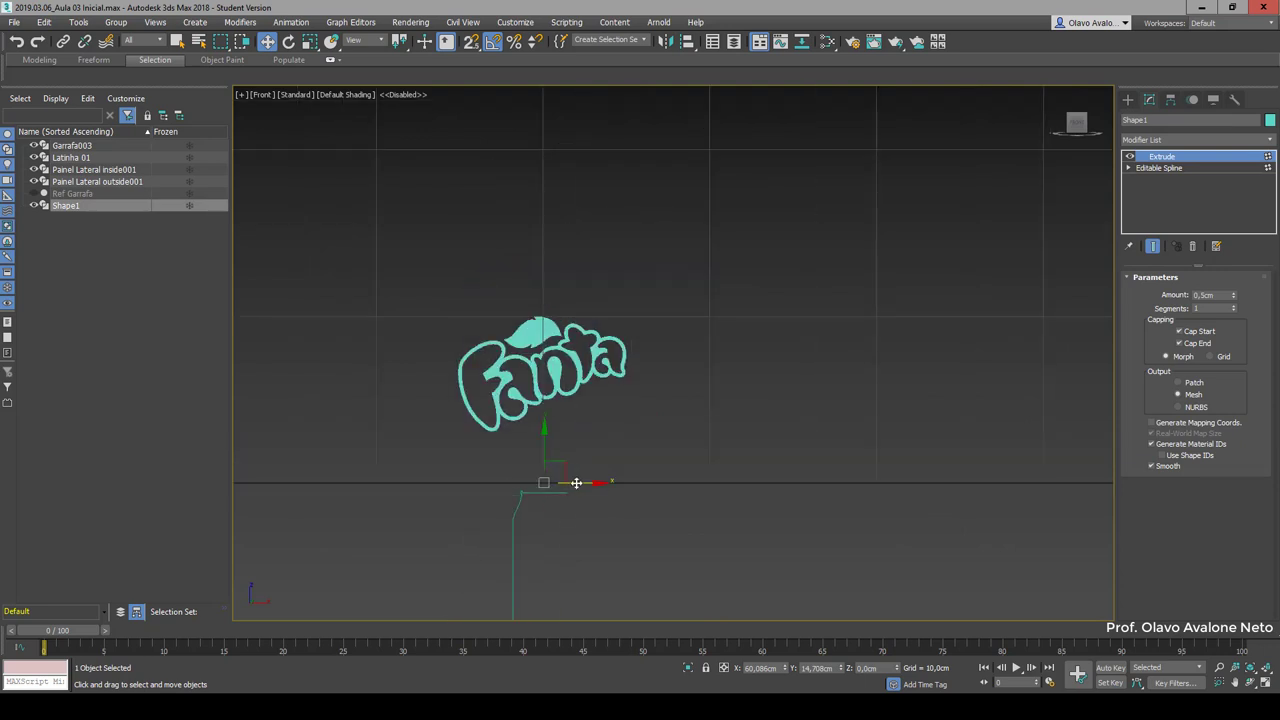
{"action": "left_click_drag", "start_coordinate": [573, 482], "coordinate": [819, 464], "text": "shift"}
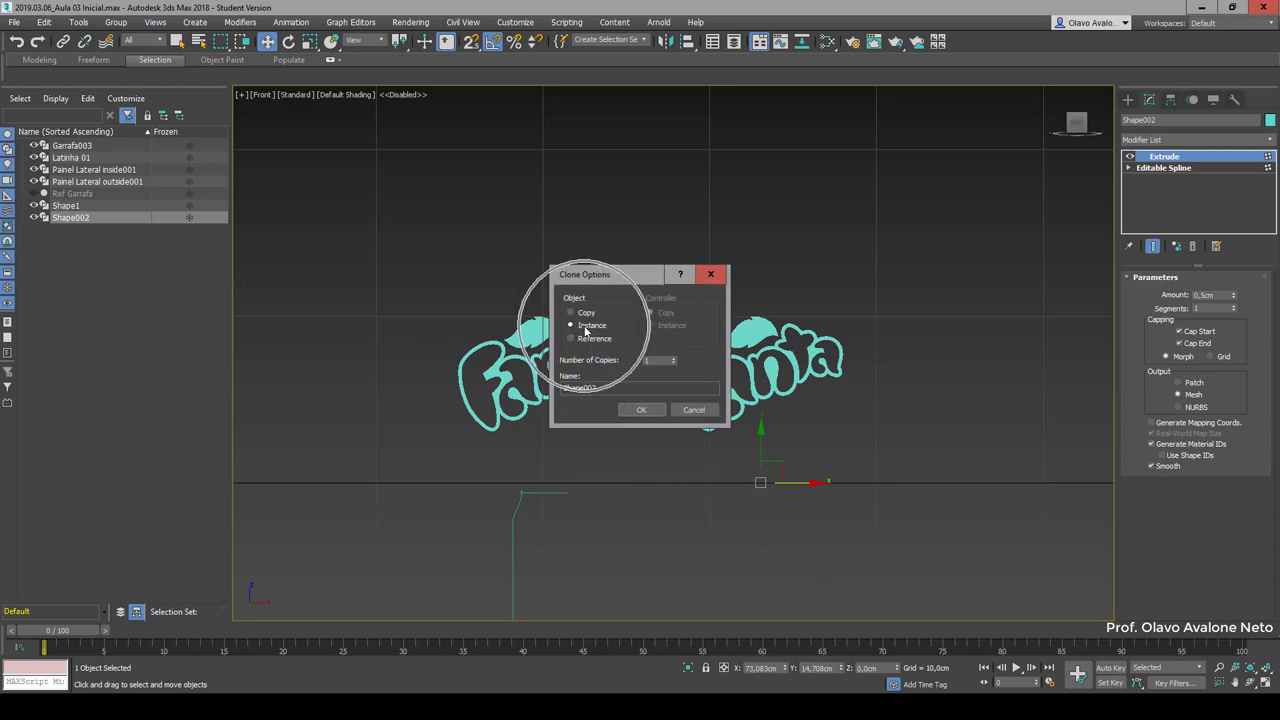
{"action": "left_click", "coordinate": [585, 313]}
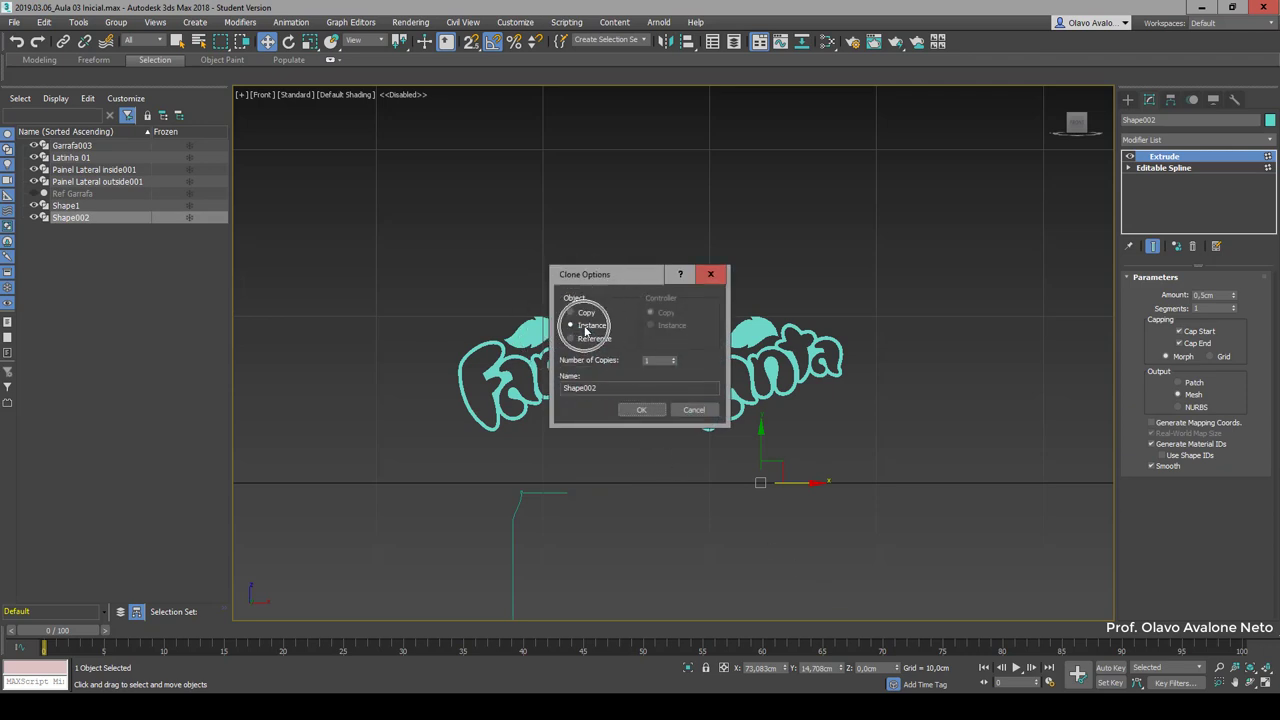
{"action": "left_click", "coordinate": [640, 408]}
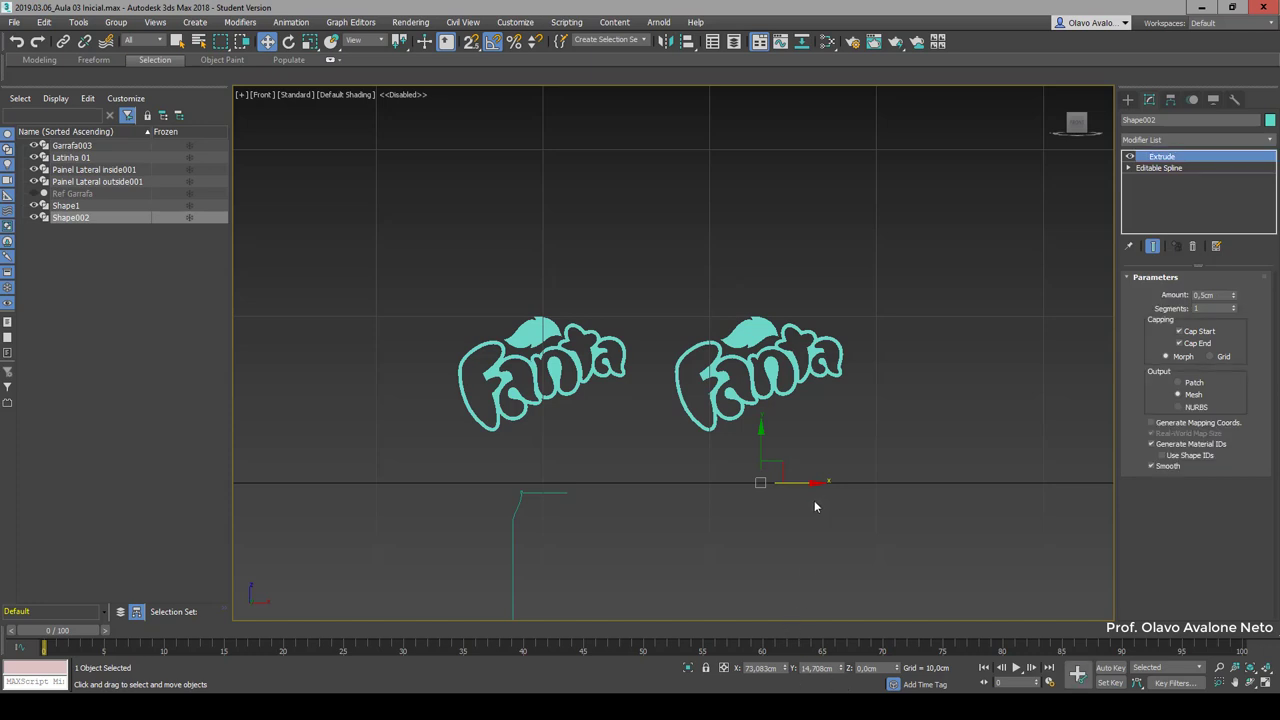
{"action": "left_click", "coordinate": [618, 368]}
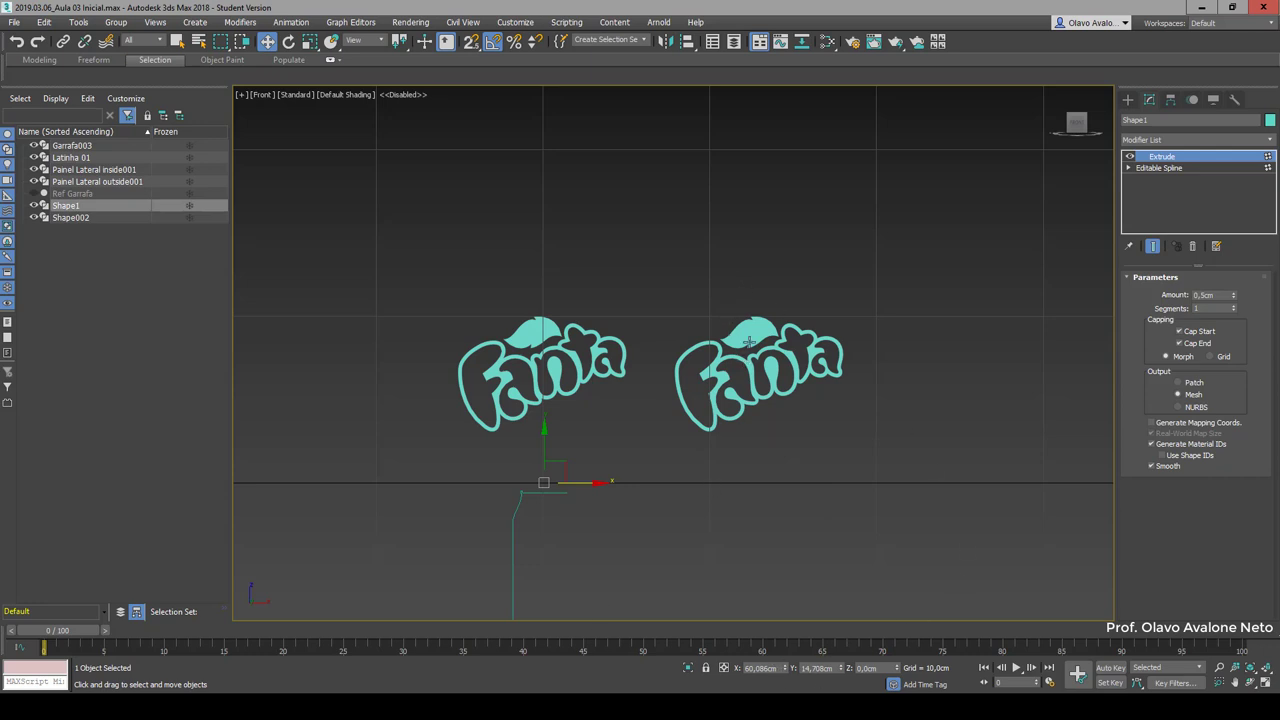
Step: Select Shape002 and switch to Spline sub-object level of its Editable Spline
{"action": "left_click", "coordinate": [750, 334]}
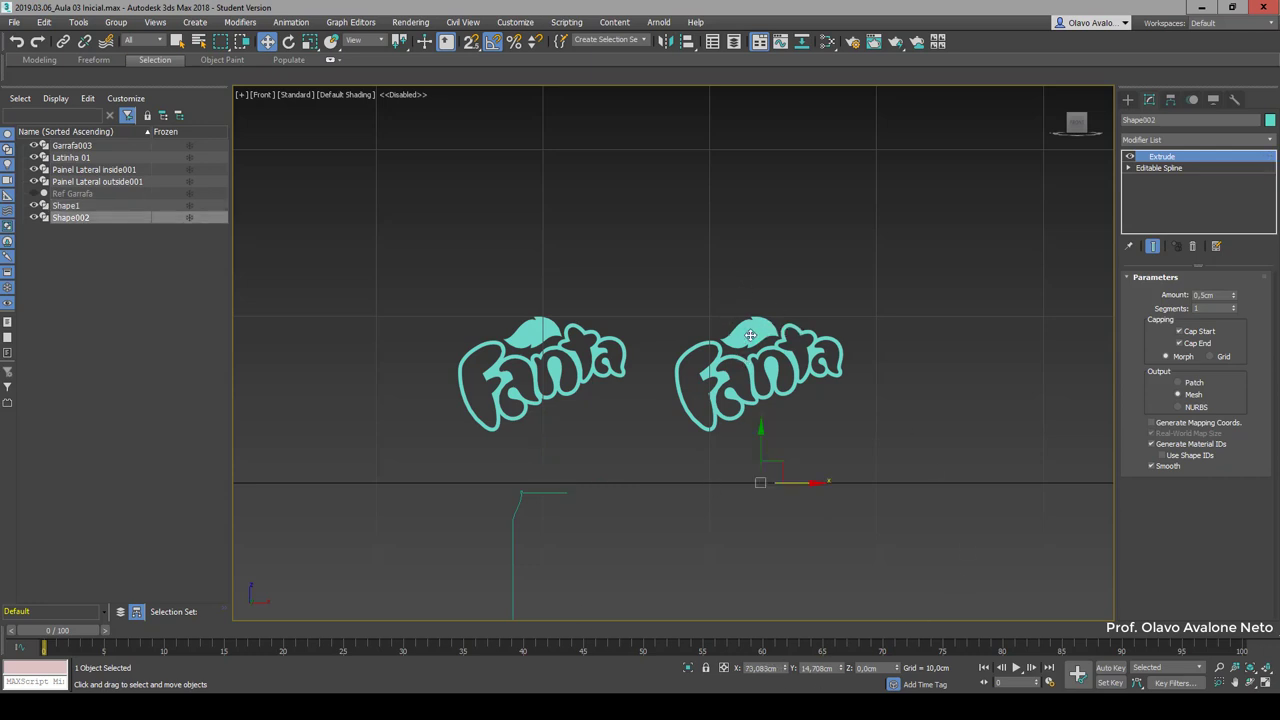
{"action": "left_click", "coordinate": [752, 455]}
{"action": "left_click", "coordinate": [752, 334]}
{"action": "left_click", "coordinate": [1128, 168]}
{"action": "left_click", "coordinate": [1158, 168]}
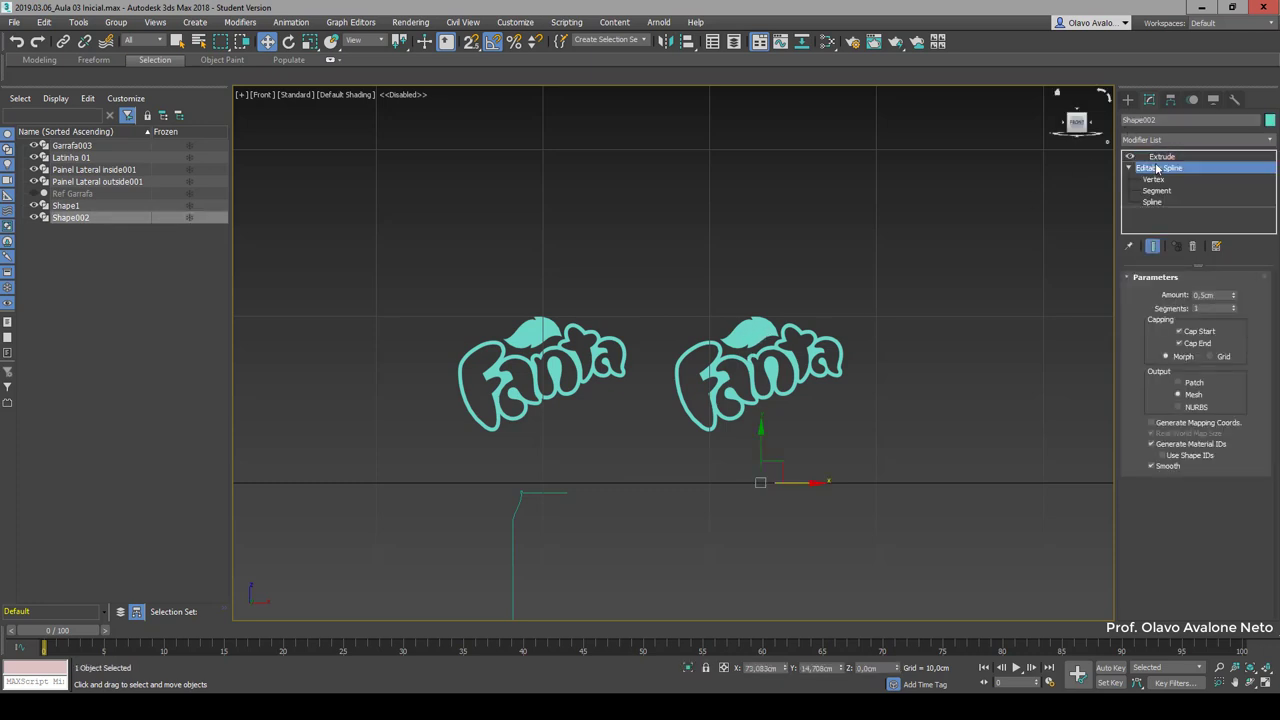
{"action": "left_click", "coordinate": [1155, 179]}
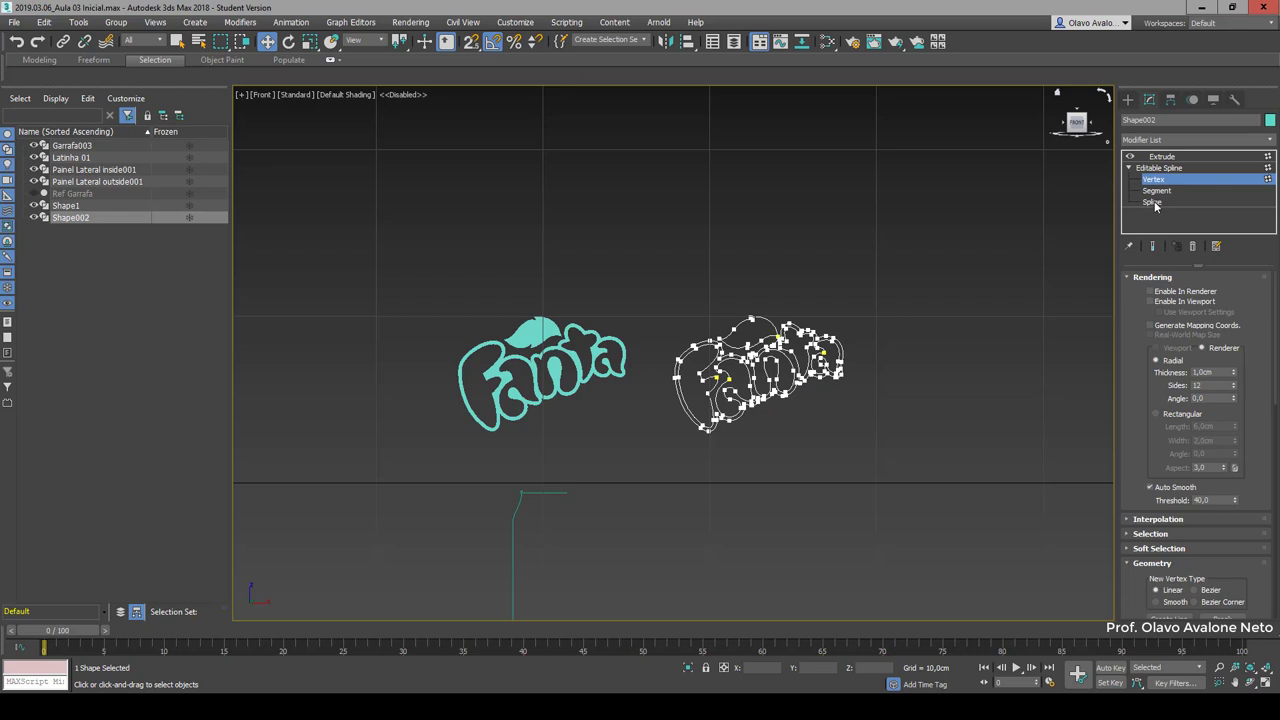
{"action": "left_click", "coordinate": [1153, 202]}
Step: Delete the outer border and leaf splines, then return to the Extrude level
{"action": "scroll", "coordinate": [690, 318], "scroll_direction": "up", "scroll_amount": 5}
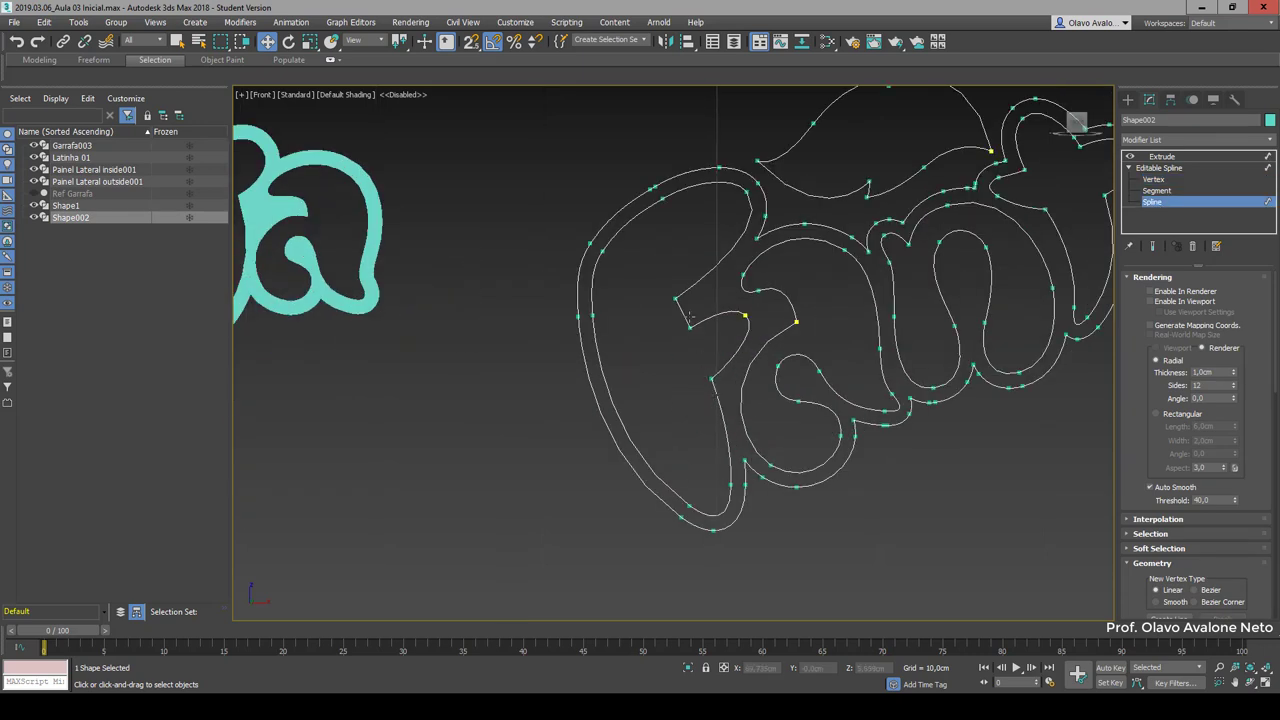
{"action": "left_click", "coordinate": [669, 182]}
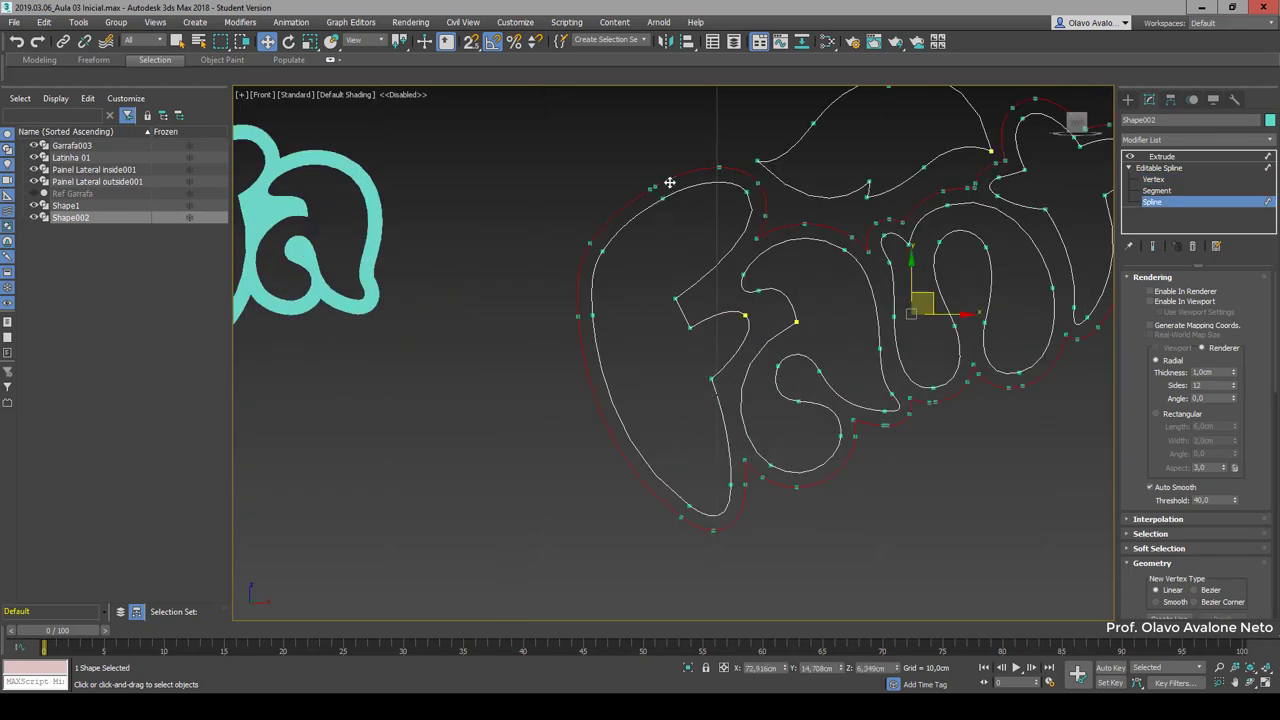
{"action": "left_click", "coordinate": [659, 377]}
{"action": "scroll", "coordinate": [671, 446], "scroll_direction": "down", "scroll_amount": 5}
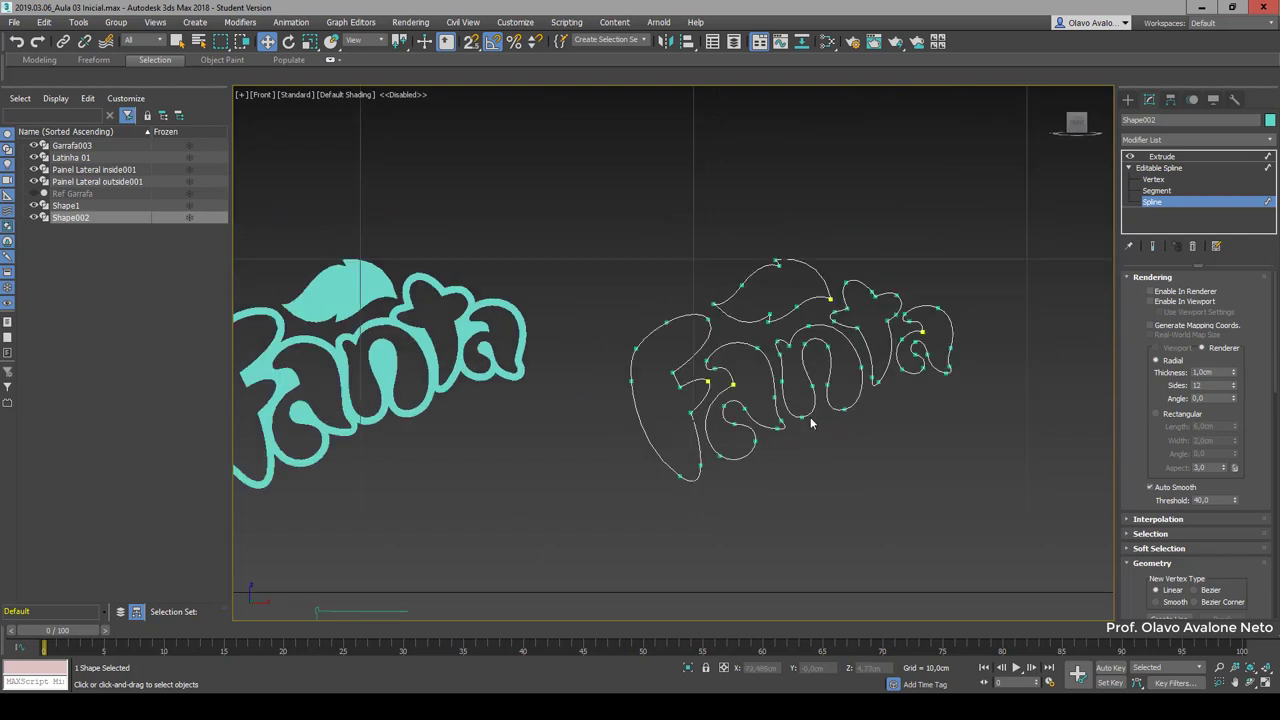
{"action": "left_click", "coordinate": [762, 270]}
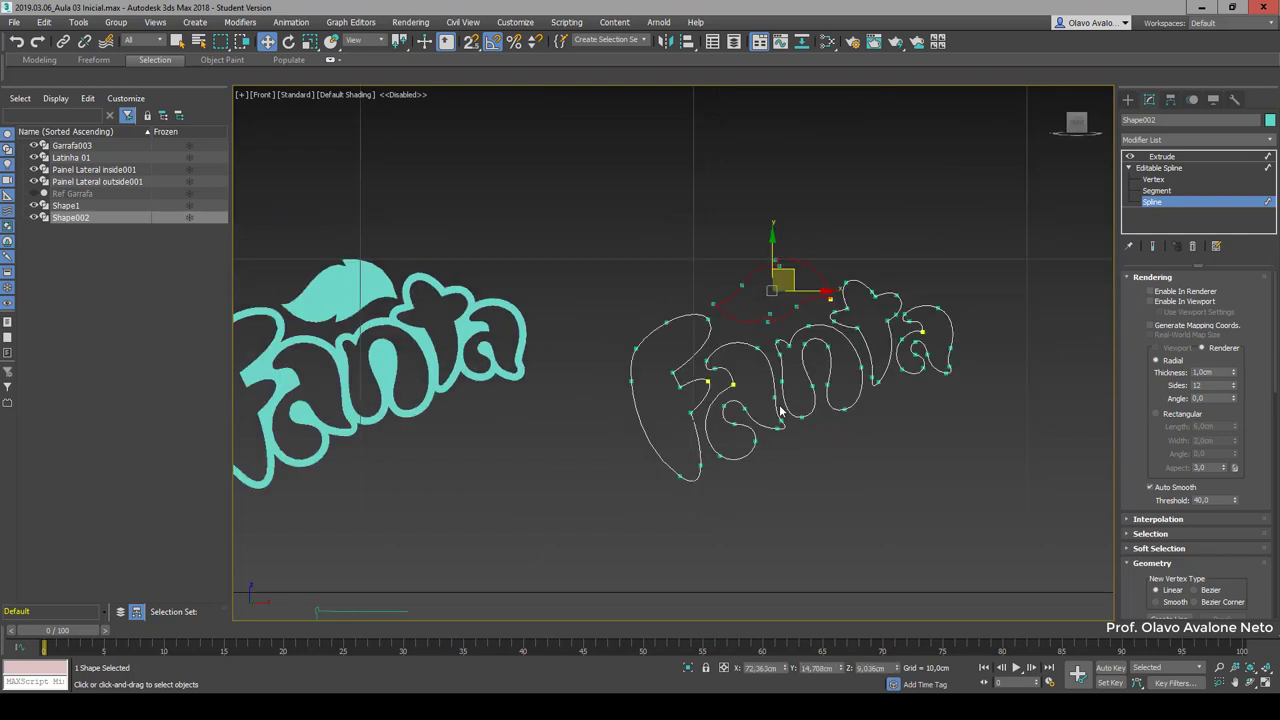
{"action": "key", "text": "Delete"}
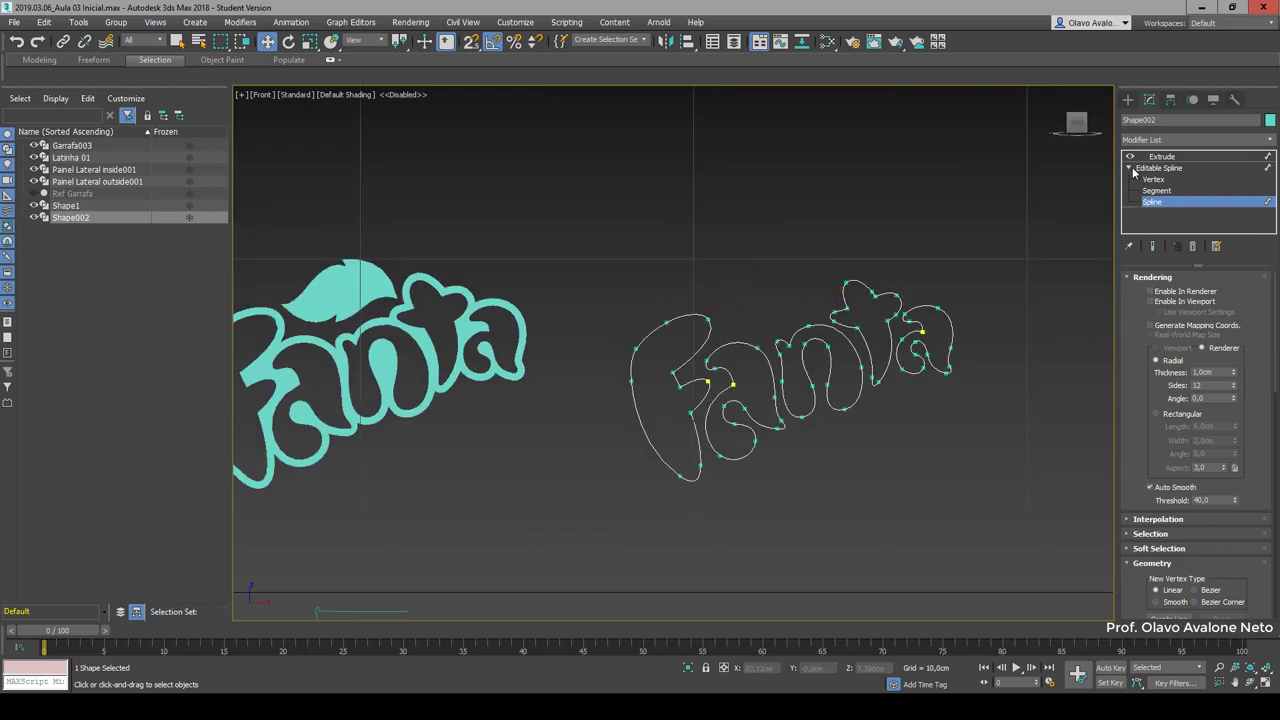
{"action": "left_click", "coordinate": [1161, 156]}
{"action": "left_click", "coordinate": [1129, 168]}
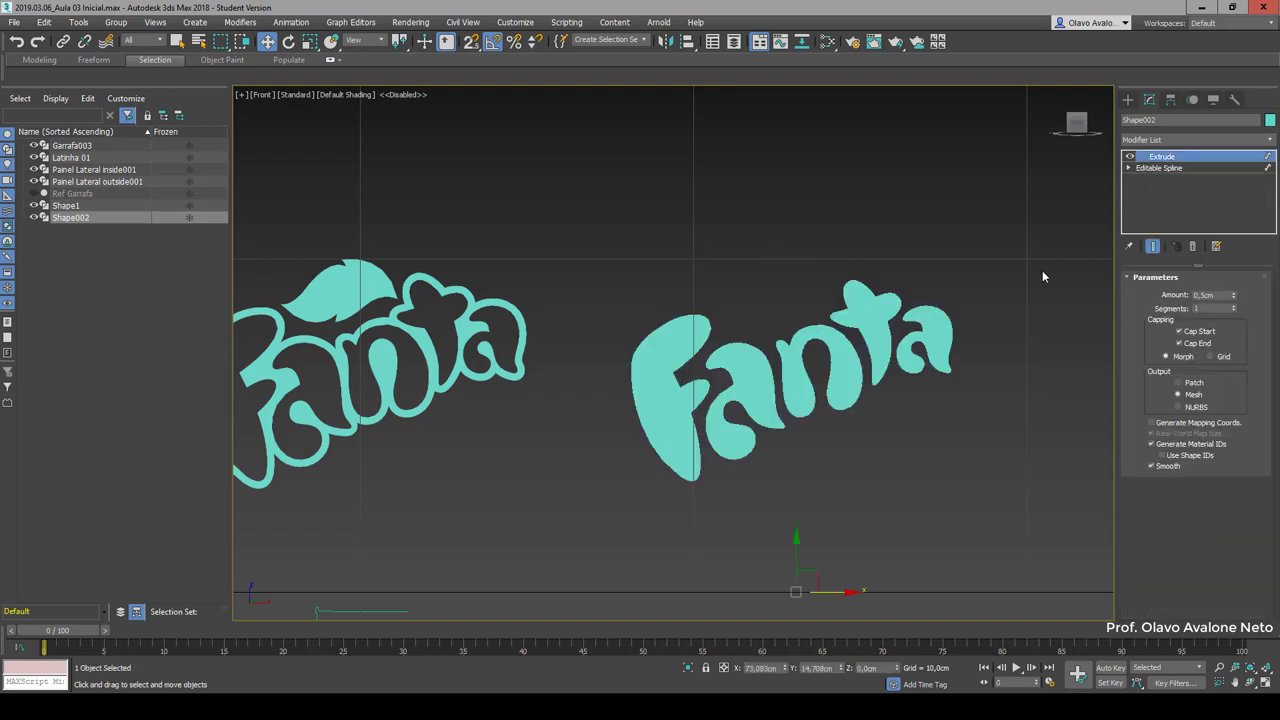
Step: Move both Shape1 and Shape002 to X position 60cm
{"action": "scroll", "coordinate": [954, 238], "scroll_direction": "down", "scroll_amount": 2}
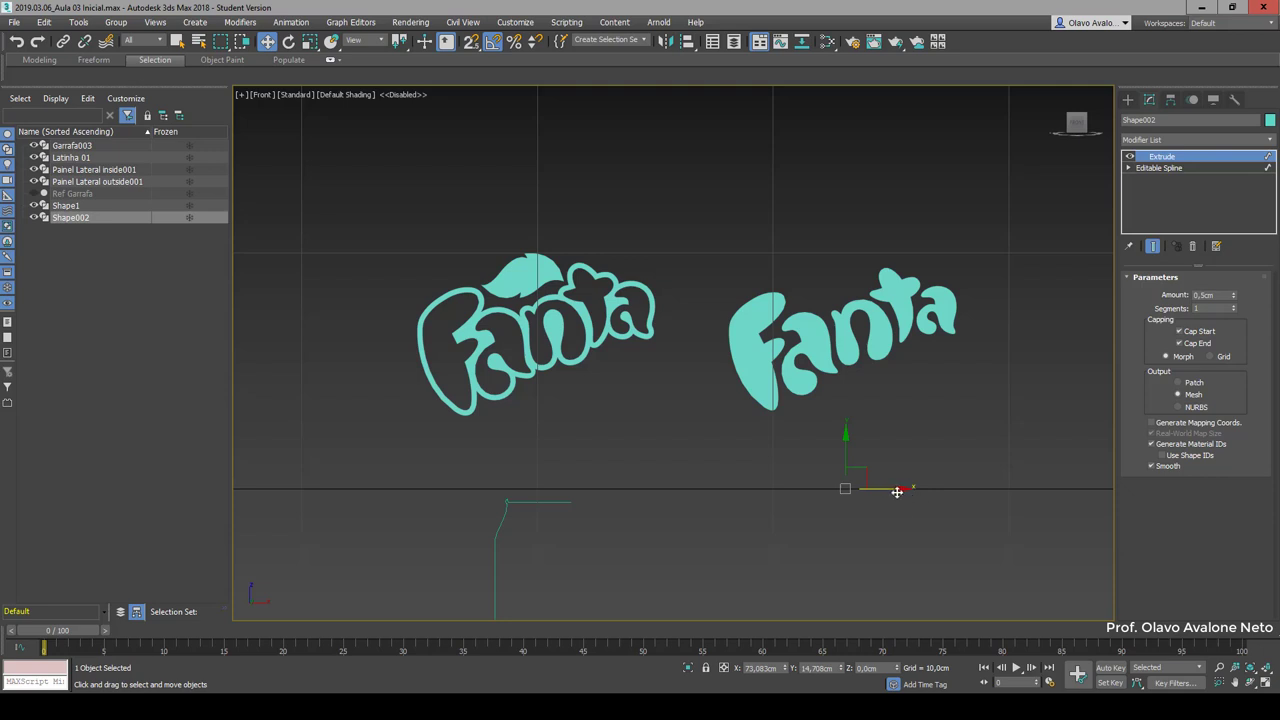
{"action": "left_click", "coordinate": [538, 366]}
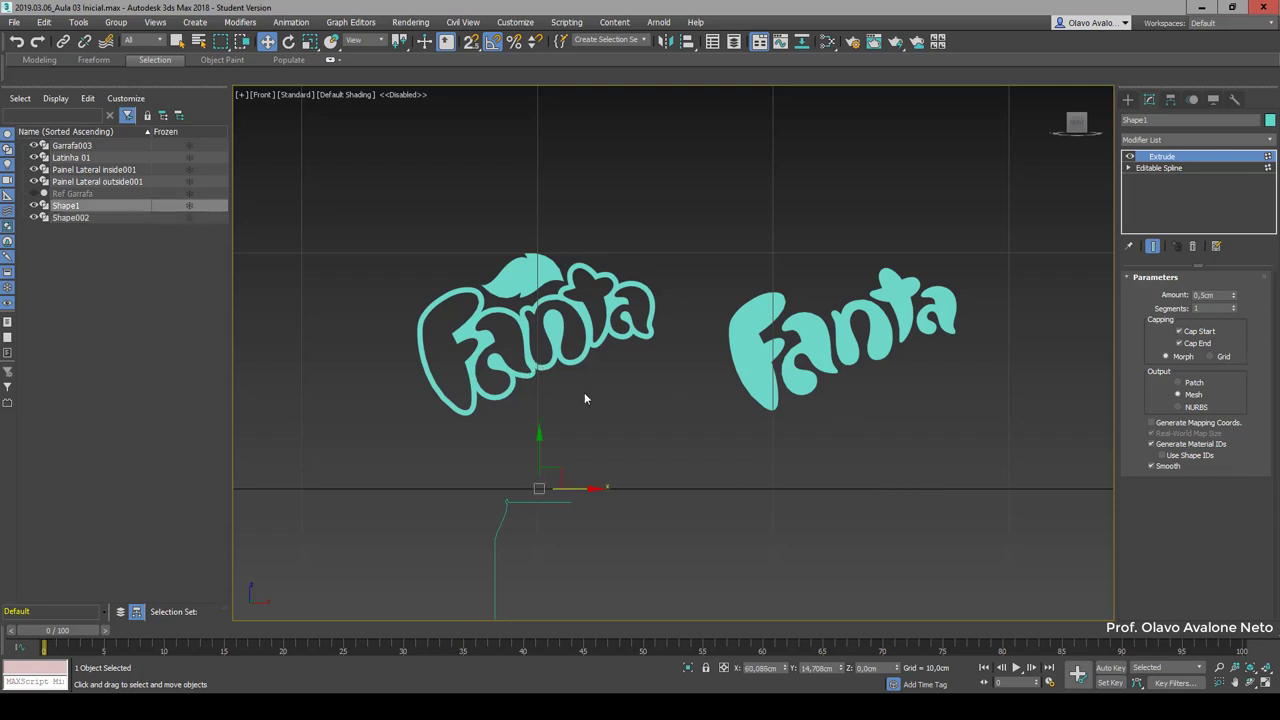
{"action": "left_click", "coordinate": [776, 668]}
{"action": "type", "text": "5"}
{"action": "key", "text": "BackSpace"}
{"action": "type", "text": "0"}
{"action": "key", "text": "Return"}
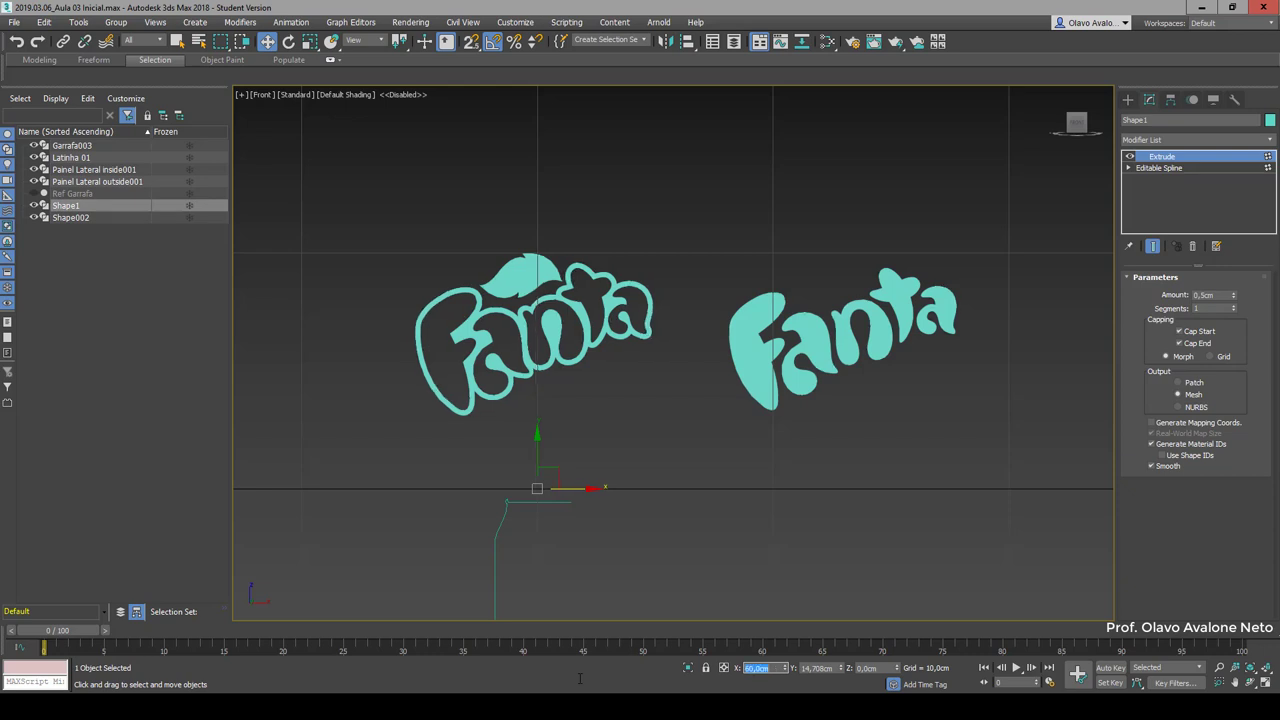
{"action": "left_click", "coordinate": [810, 345]}
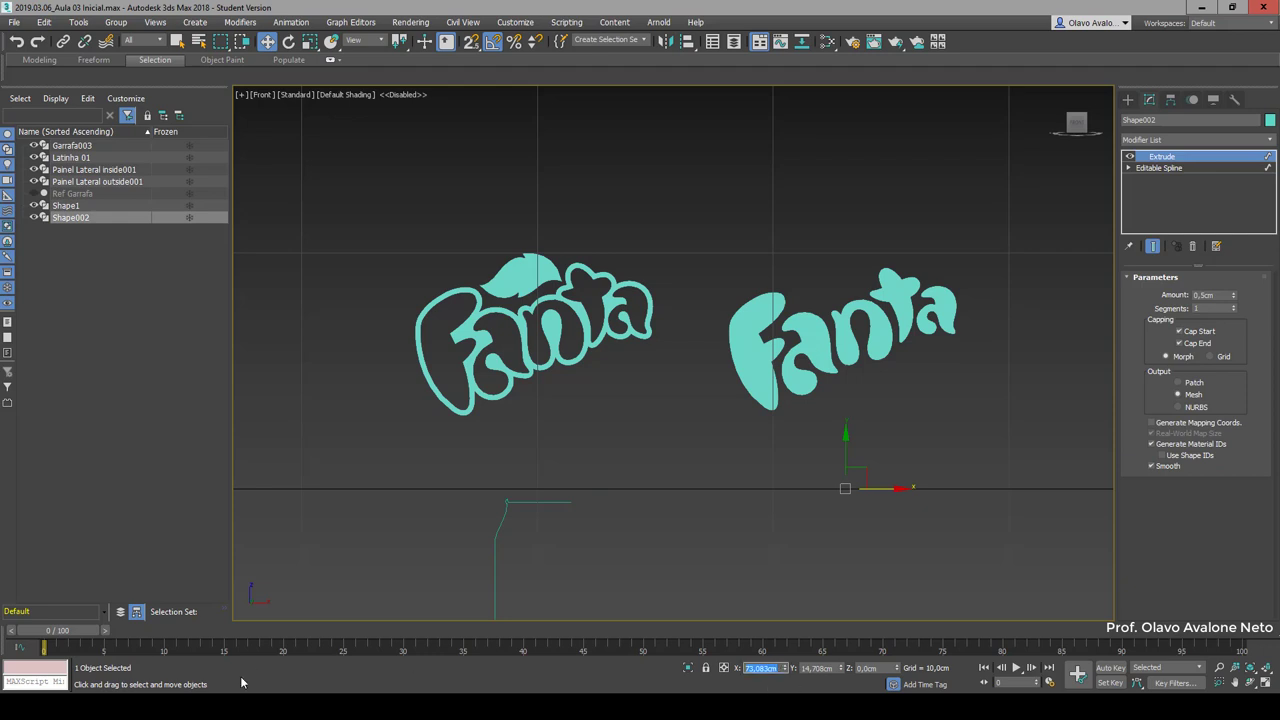
{"action": "type", "text": "60"}
{"action": "key", "text": "Return"}
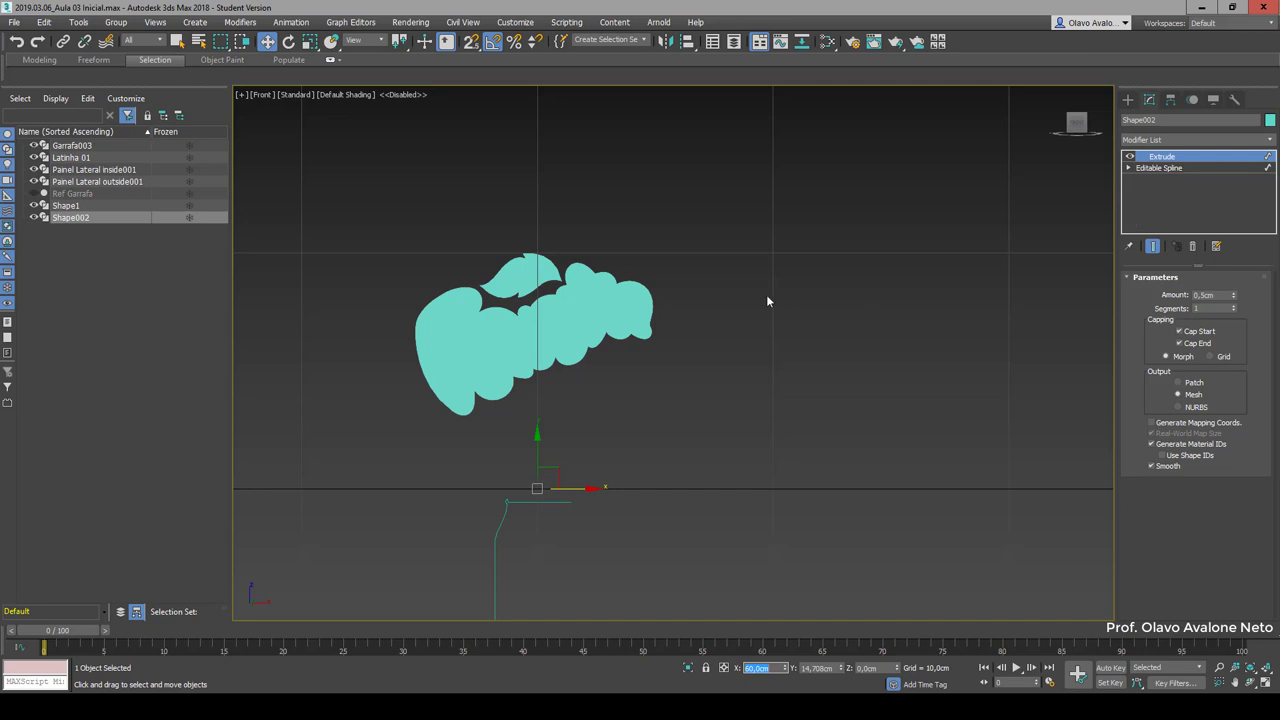
Step: Reduce Shape002's Extrude Amount to 0,2cm
{"action": "left_click_drag", "start_coordinate": [1077, 122], "coordinate": [1050, 160]}
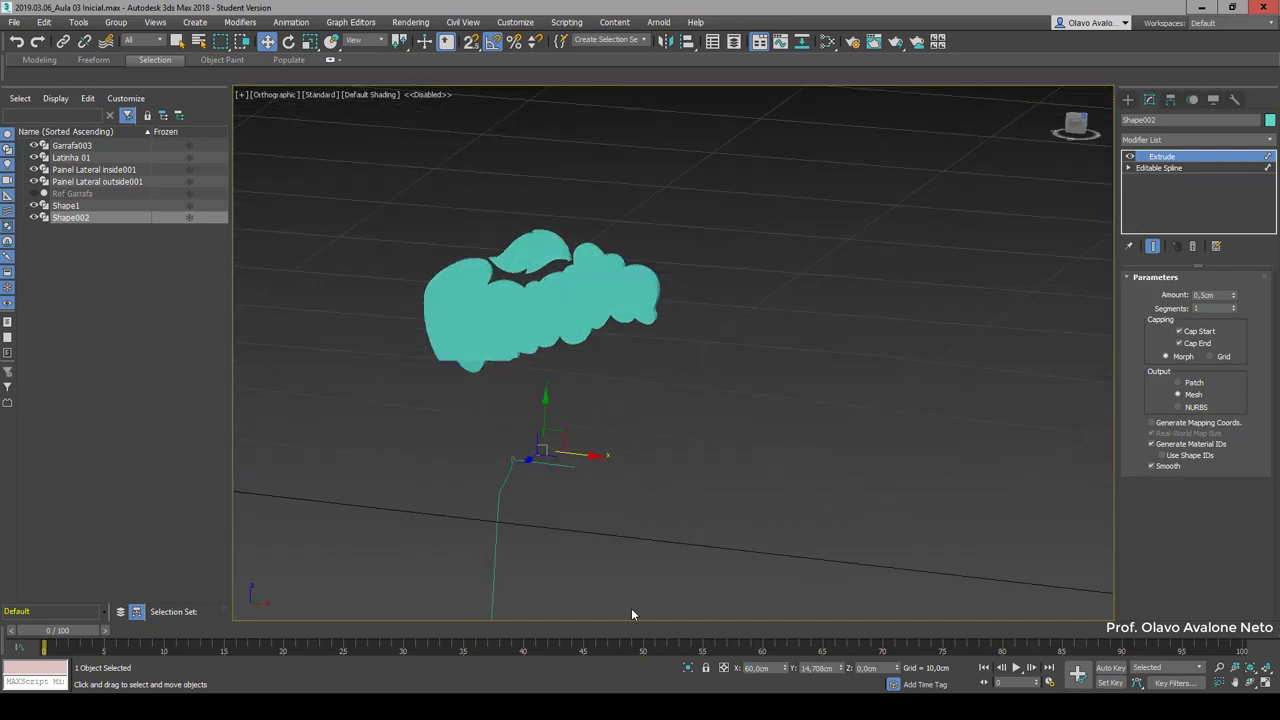
{"action": "double_click", "coordinate": [1219, 295]}
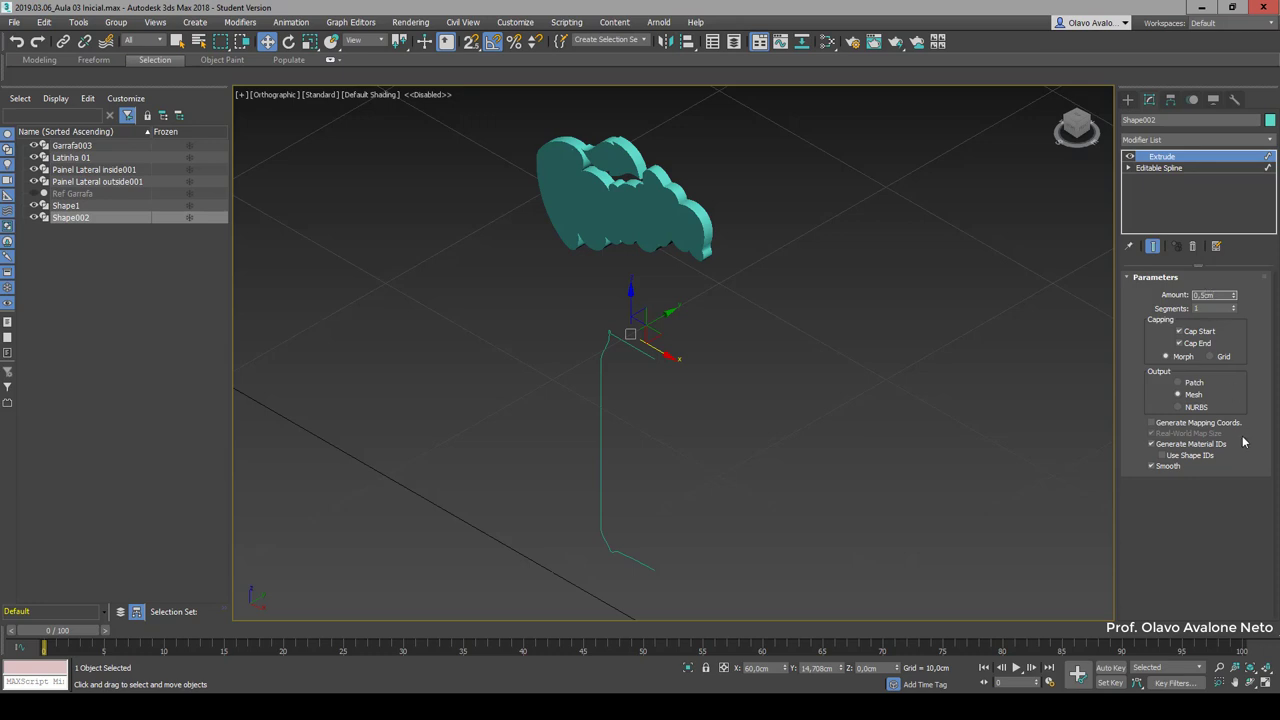
{"action": "type", "text": "0,2"}
{"action": "key", "text": "Return"}
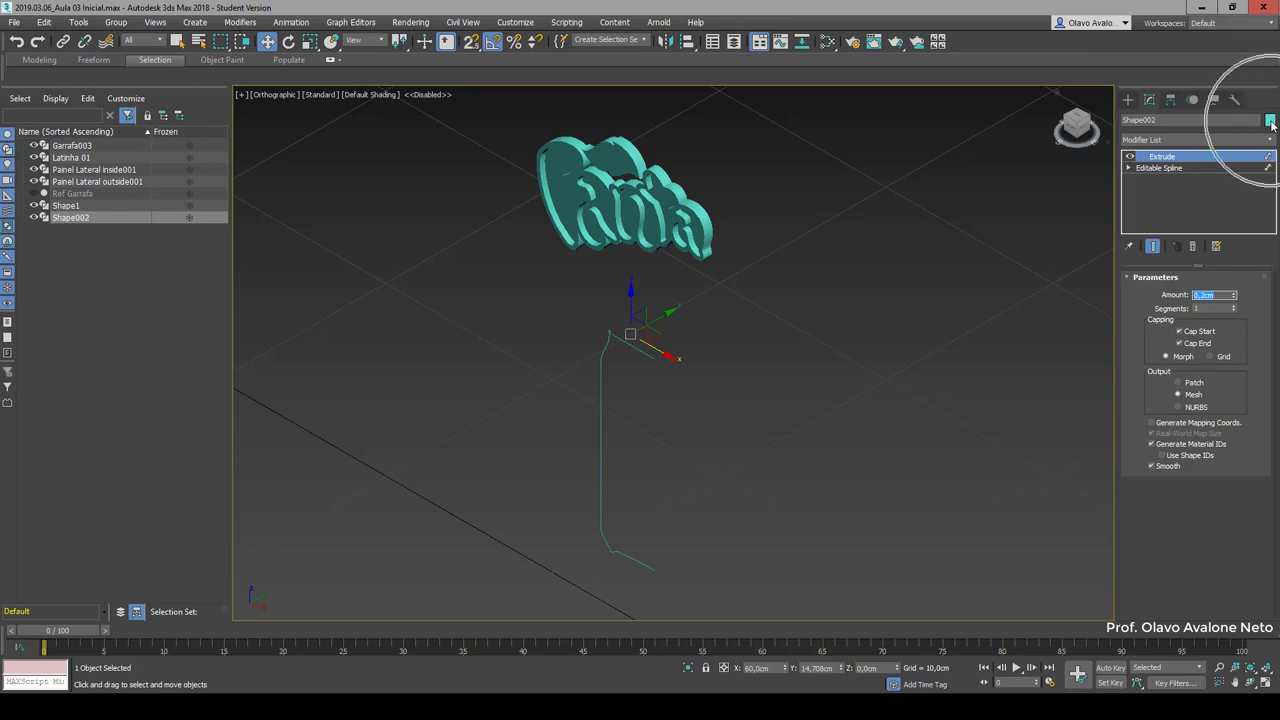
{"action": "left_click", "coordinate": [1270, 121]}
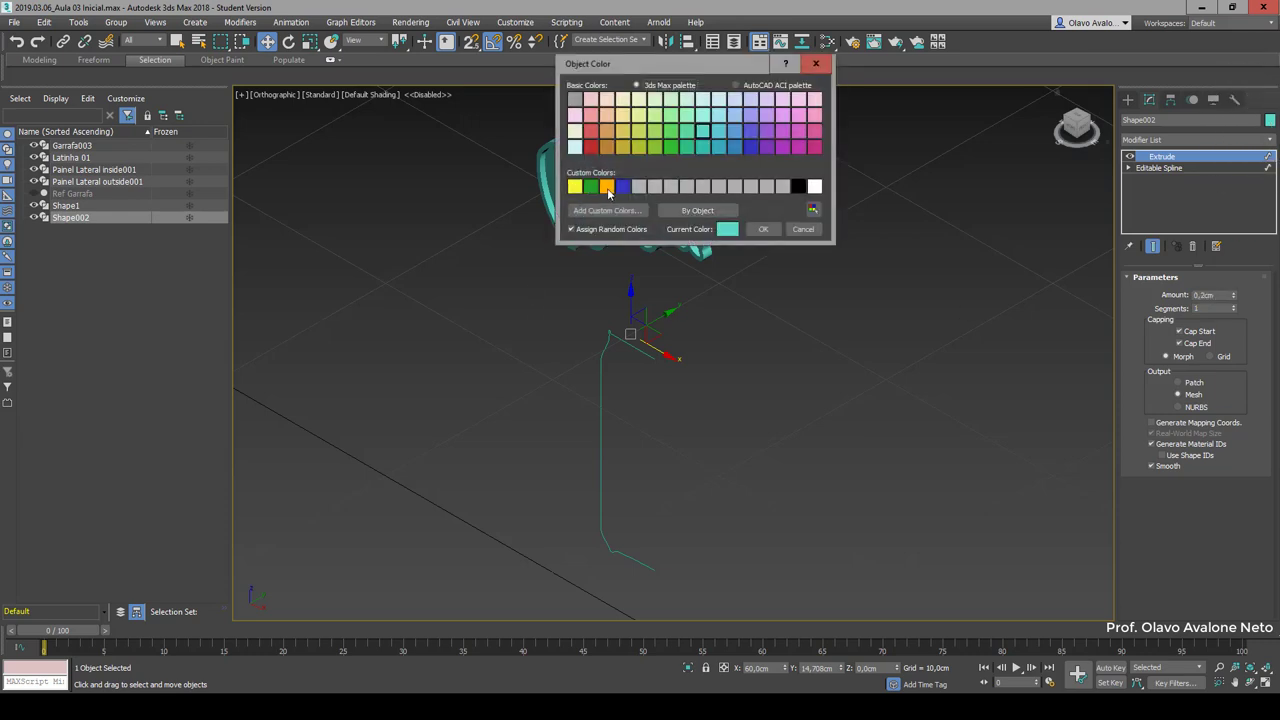
{"action": "left_click", "coordinate": [606, 186]}
{"action": "left_click", "coordinate": [762, 229]}
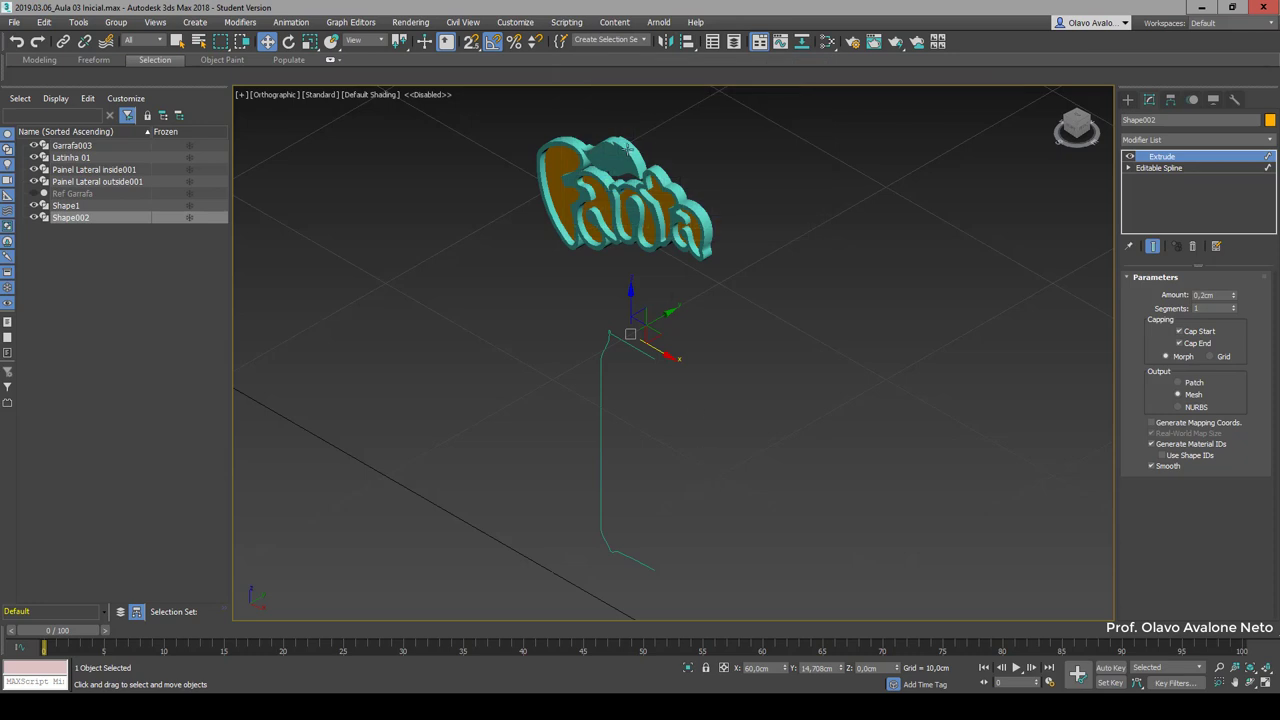
{"action": "left_click", "coordinate": [628, 150]}
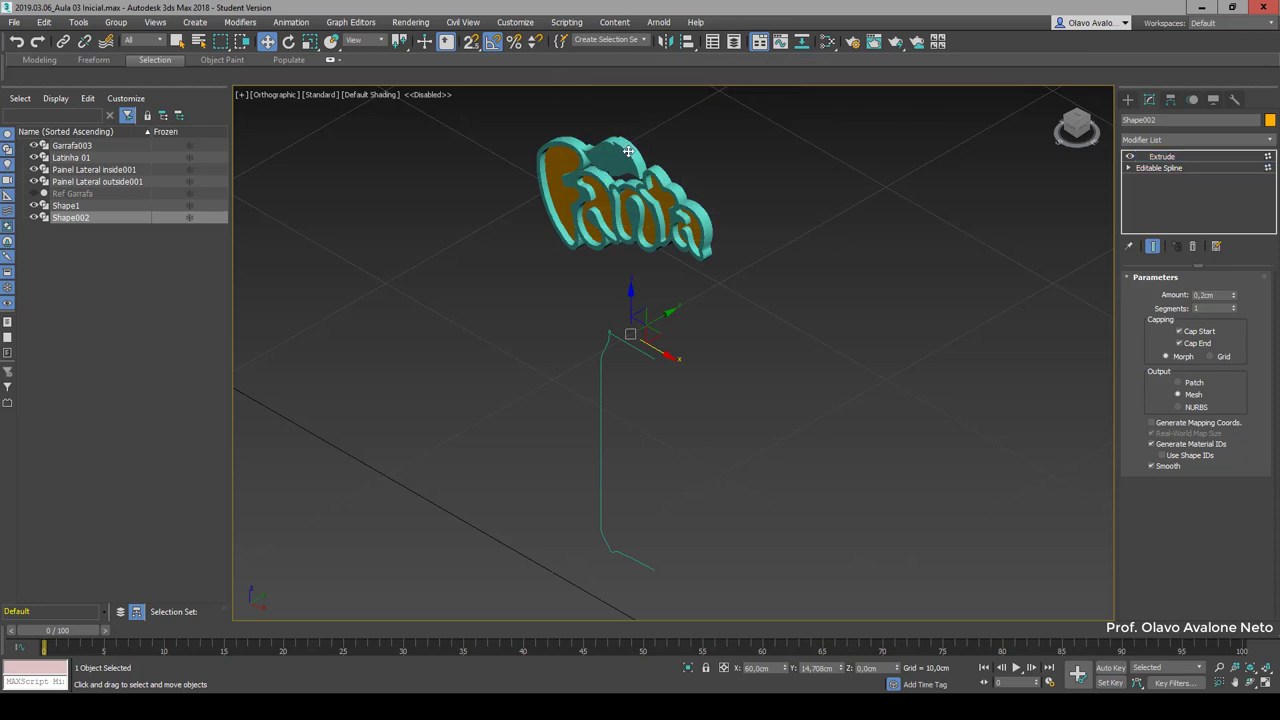
{"action": "left_click", "coordinate": [1270, 121]}
{"action": "left_click", "coordinate": [622, 186]}
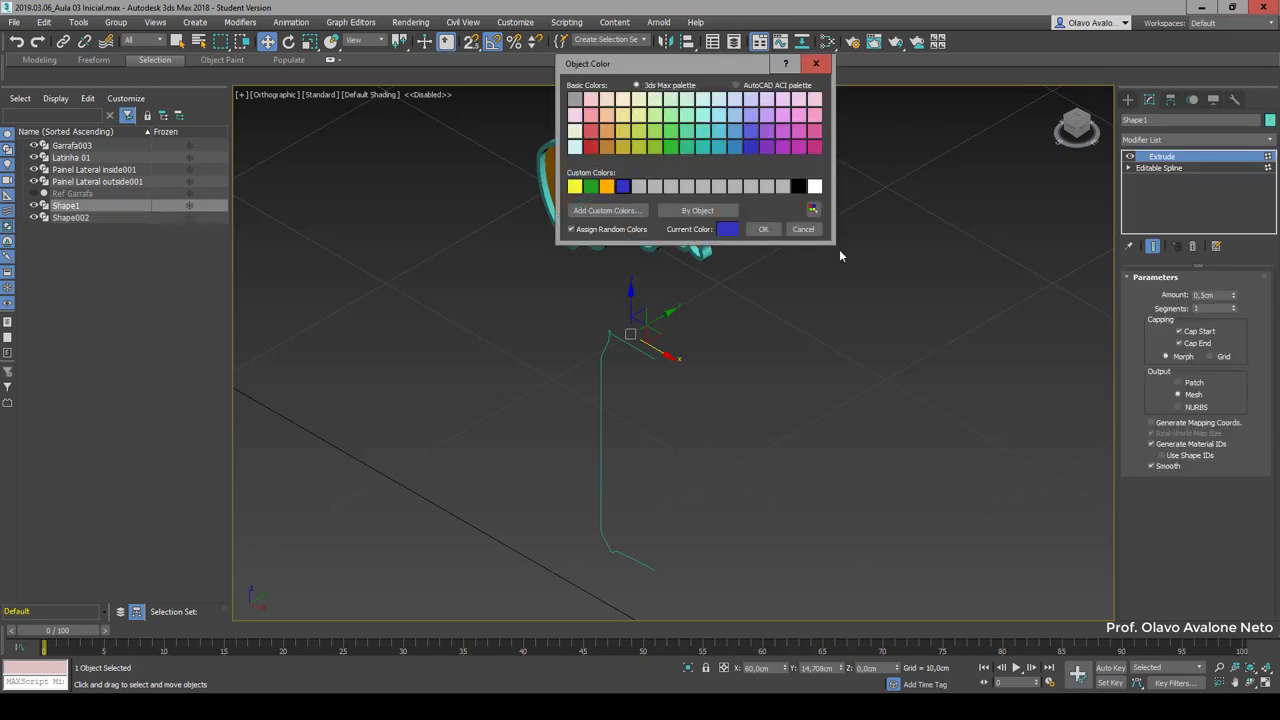
{"action": "left_click", "coordinate": [763, 229]}
{"action": "left_click", "coordinate": [764, 432]}
{"action": "scroll", "coordinate": [690, 330], "scroll_direction": "up", "scroll_amount": 5}
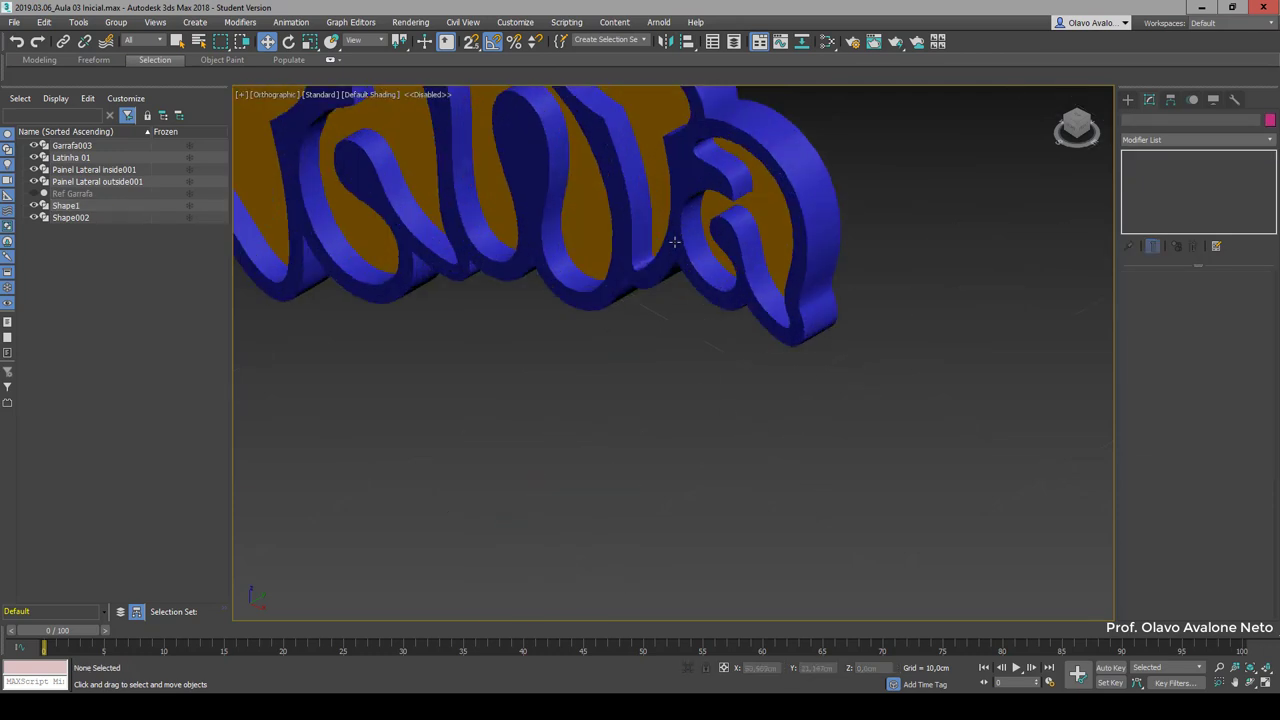
{"action": "scroll", "coordinate": [726, 388], "scroll_direction": "down", "scroll_amount": 2}
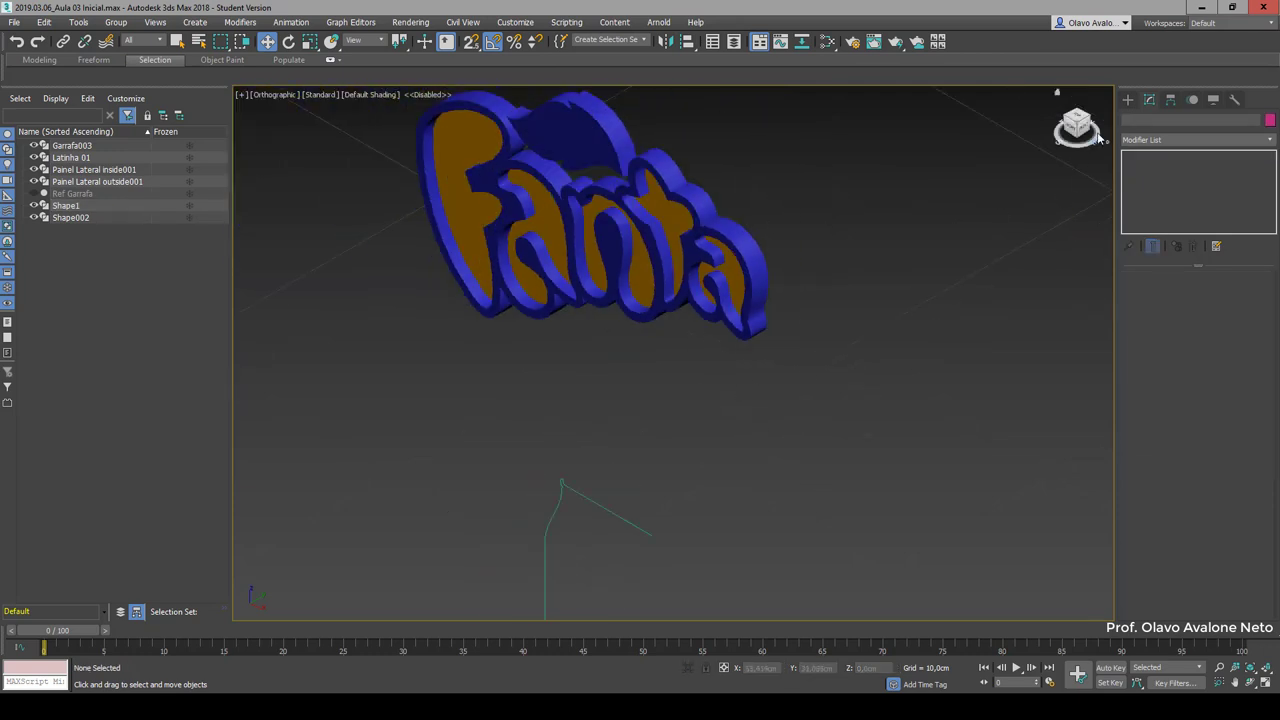
{"action": "key", "text": "f"}
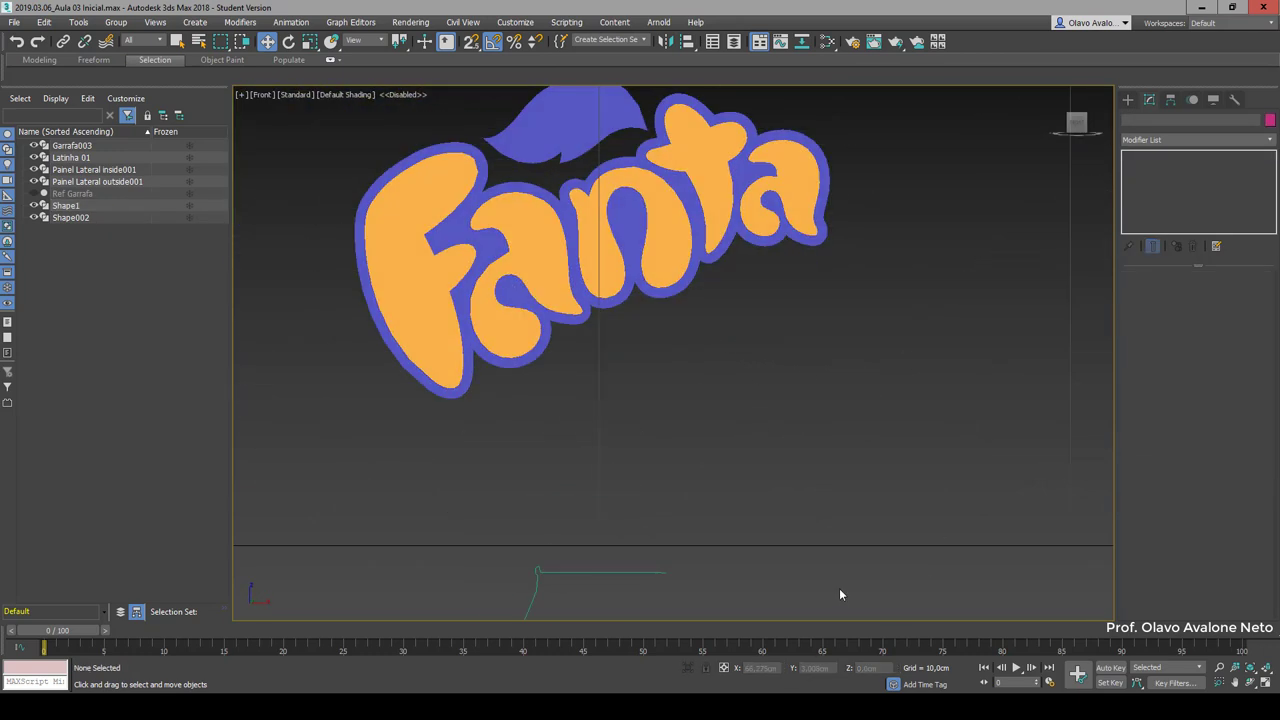
{"action": "left_click", "coordinate": [1080, 148]}
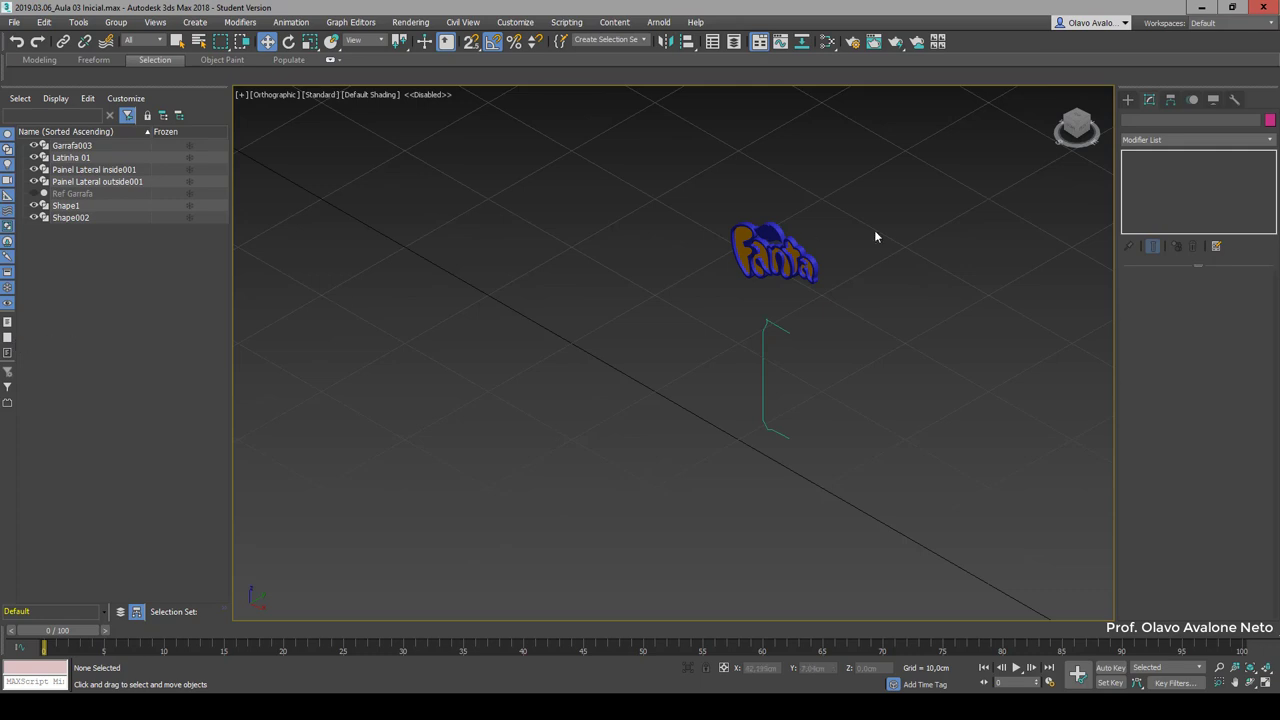
Step: Rename Shape1 to 'Fanta Fora'
{"action": "left_click", "coordinate": [102, 206]}
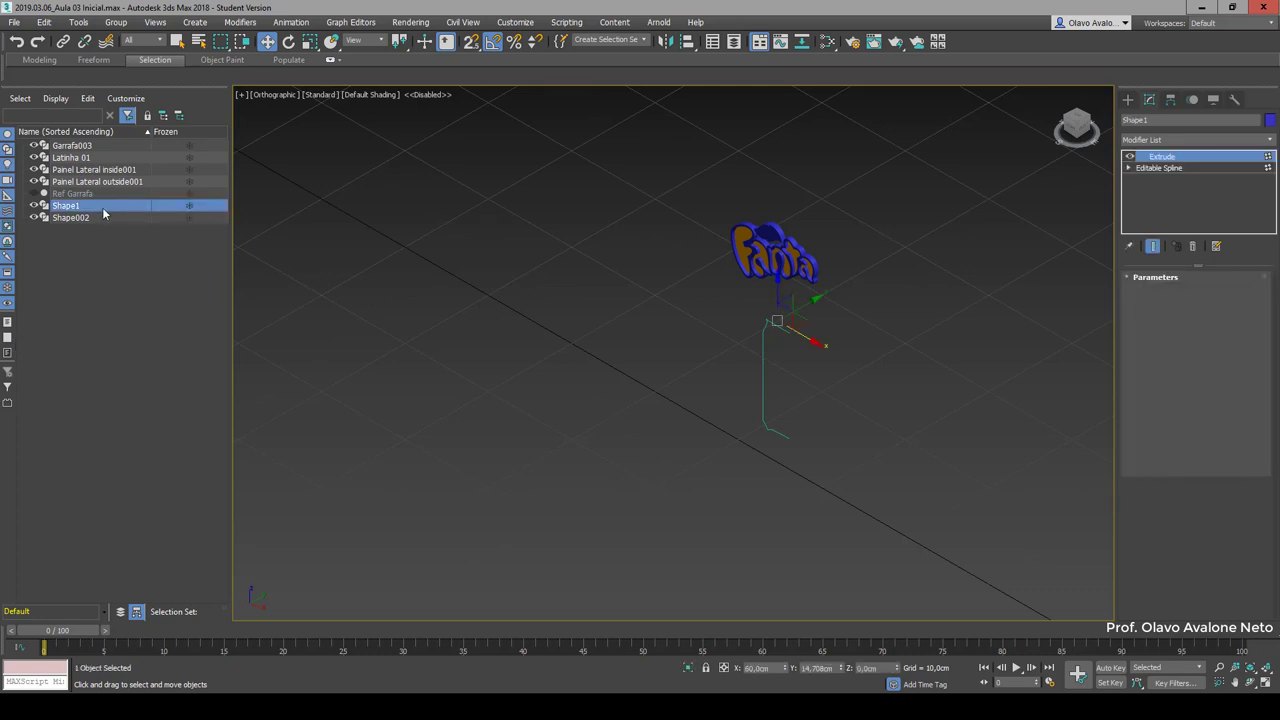
{"action": "left_click", "coordinate": [1180, 121]}
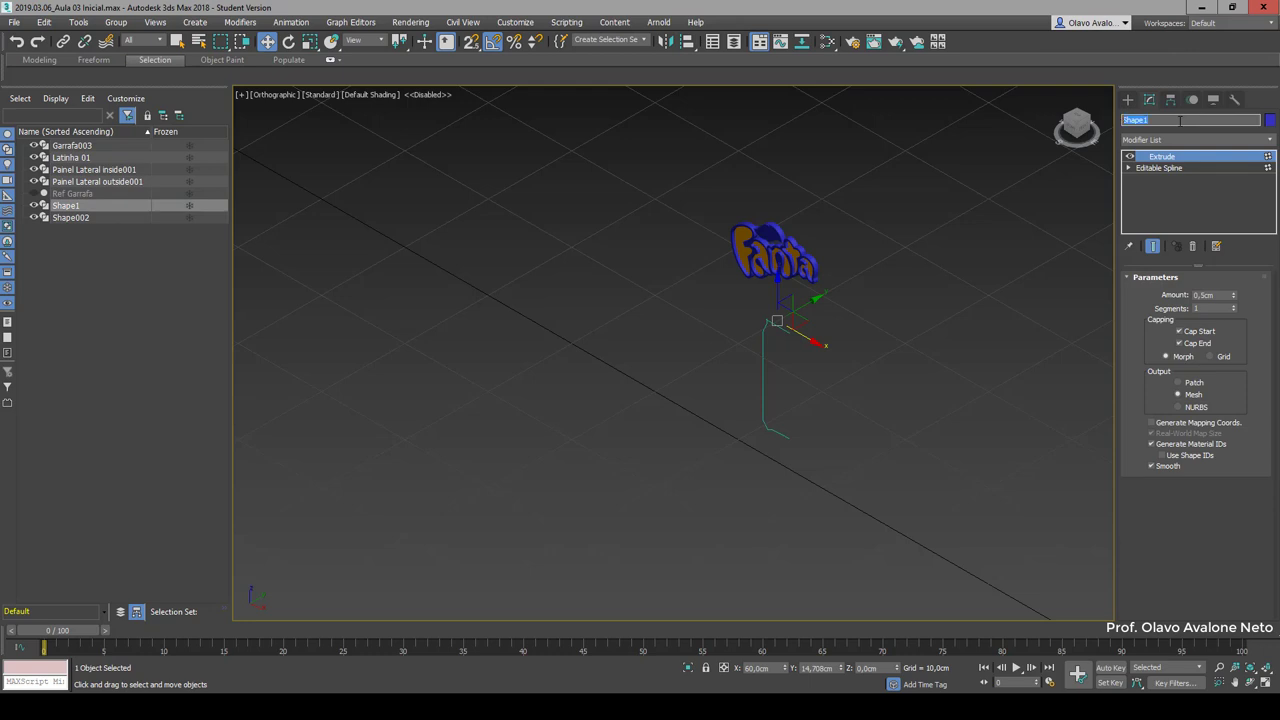
{"action": "type", "text": "Fanta"}
{"action": "type", "text": " Fora"}
{"action": "key", "text": "Return"}
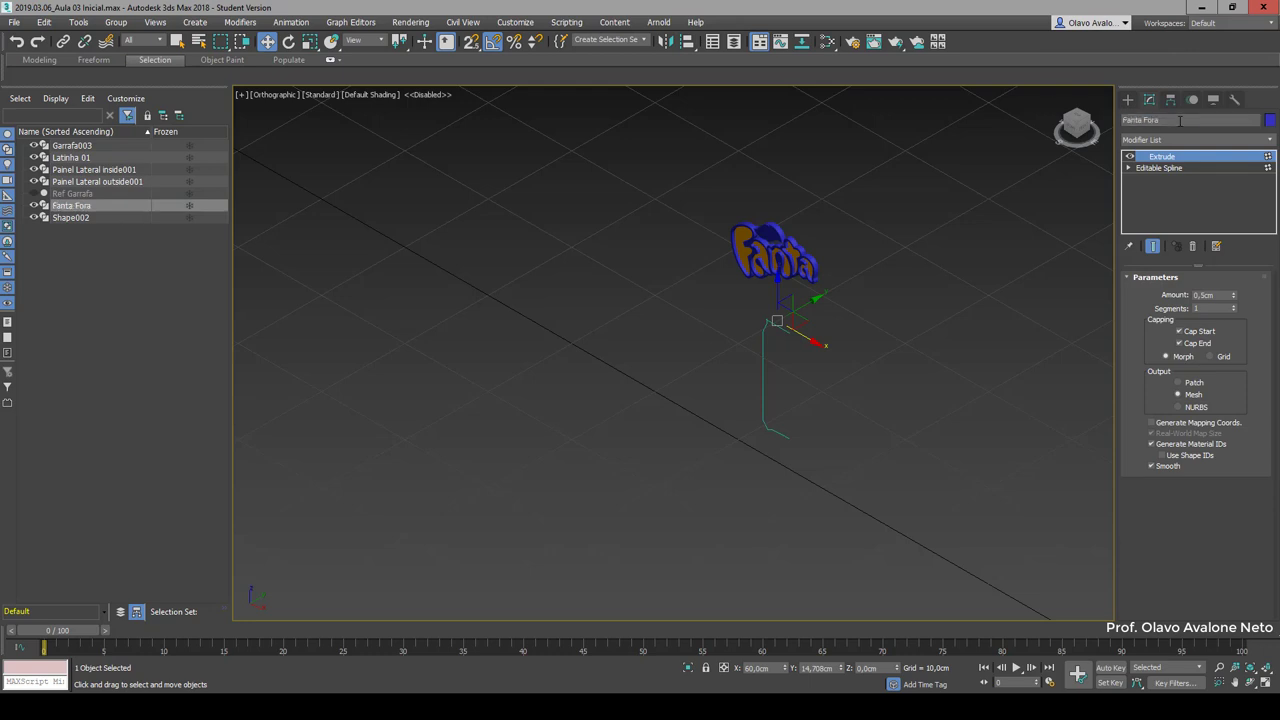
Step: Rename Shape002 to 'Fanta Dento' and clear the selection
{"action": "left_click", "coordinate": [38, 207]}
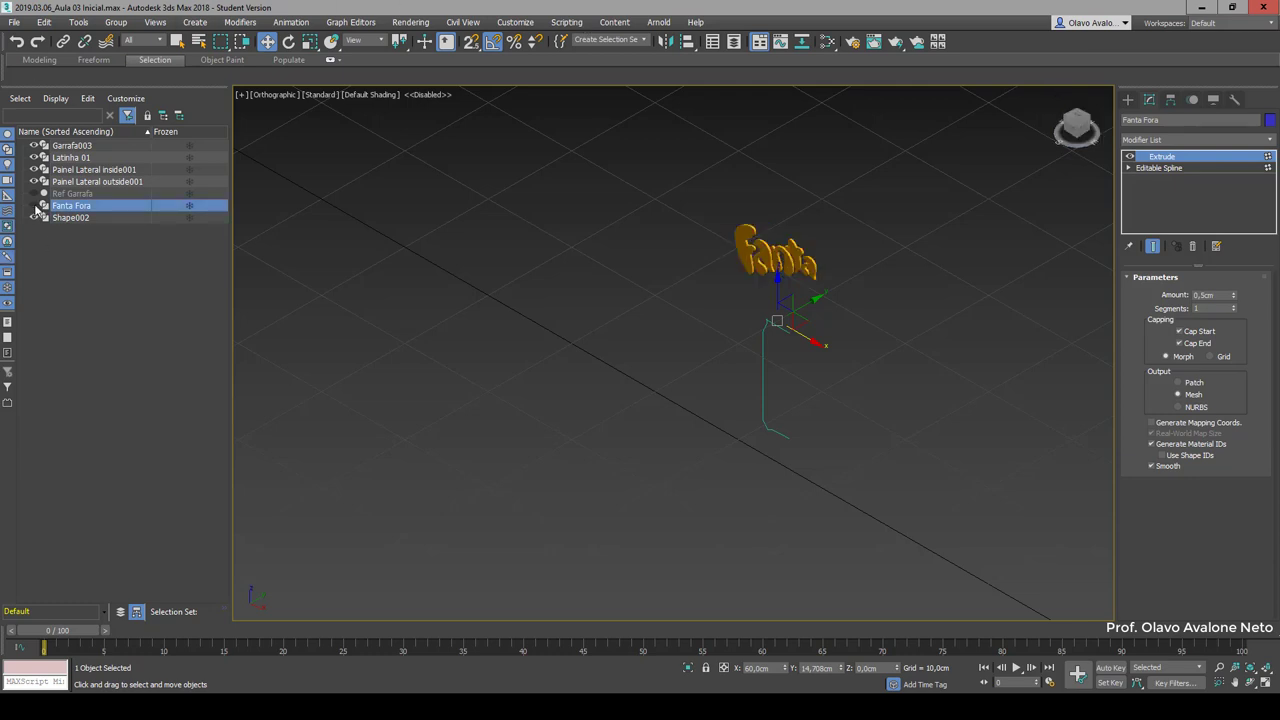
{"action": "left_click", "coordinate": [86, 218]}
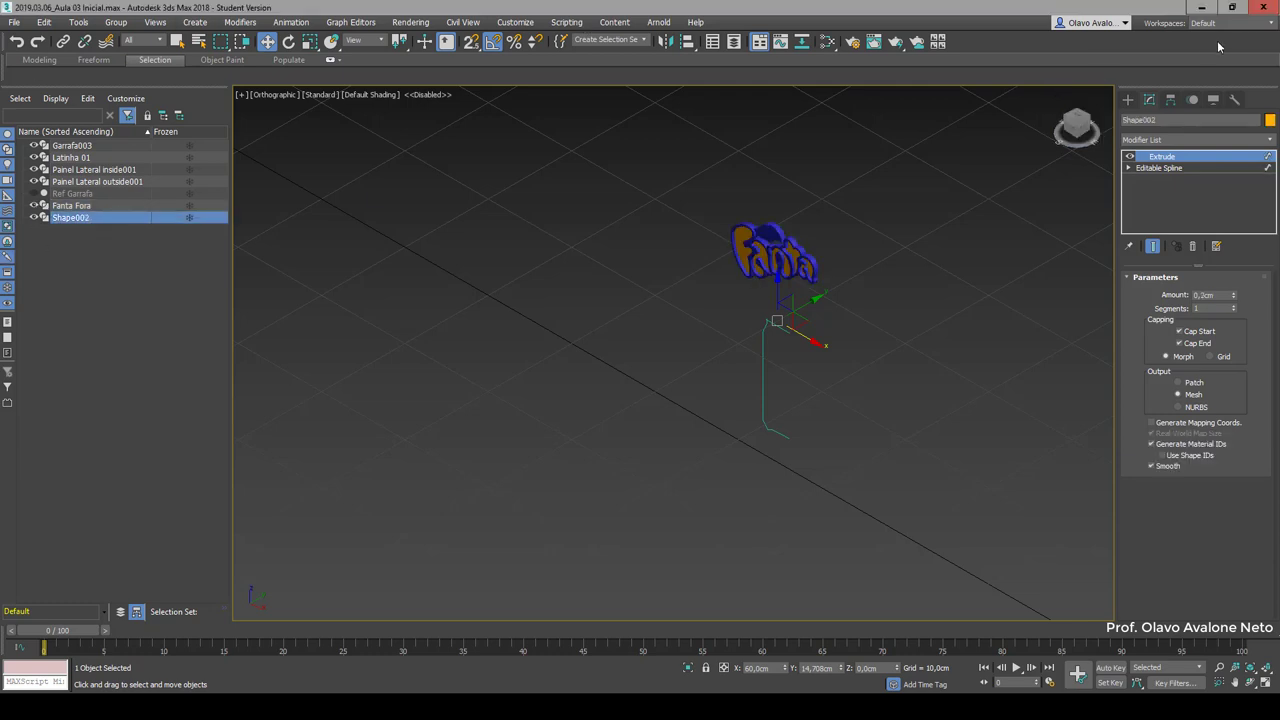
{"action": "left_click", "coordinate": [1177, 119]}
{"action": "type", "text": "Fanta Dento"}
{"action": "key", "text": "Return"}
{"action": "left_click", "coordinate": [917, 203]}
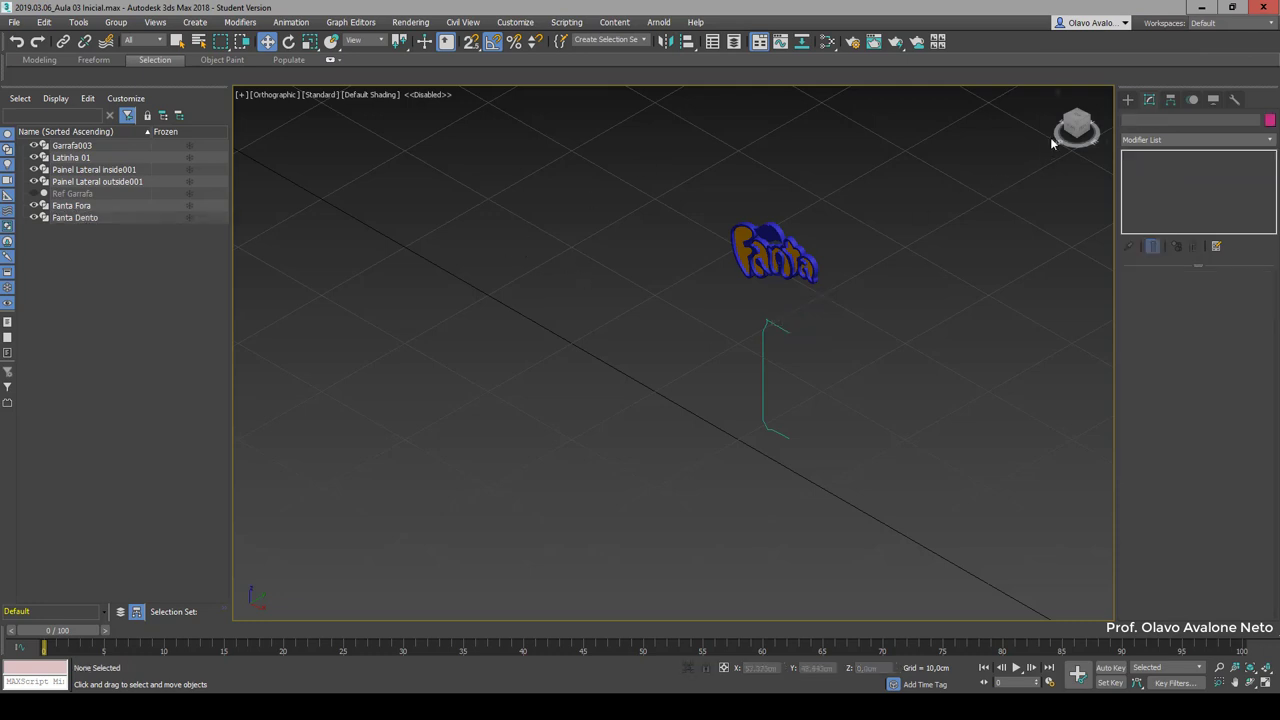
{"action": "mouse_move", "coordinate": [1076, 119]}
{"action": "left_mouse_down"}
{"action": "mouse_move", "coordinate": [668, 377]}
{"action": "mouse_move", "coordinate": [659, 321]}
{"action": "mouse_move", "coordinate": [680, 333]}
{"action": "left_mouse_up"}
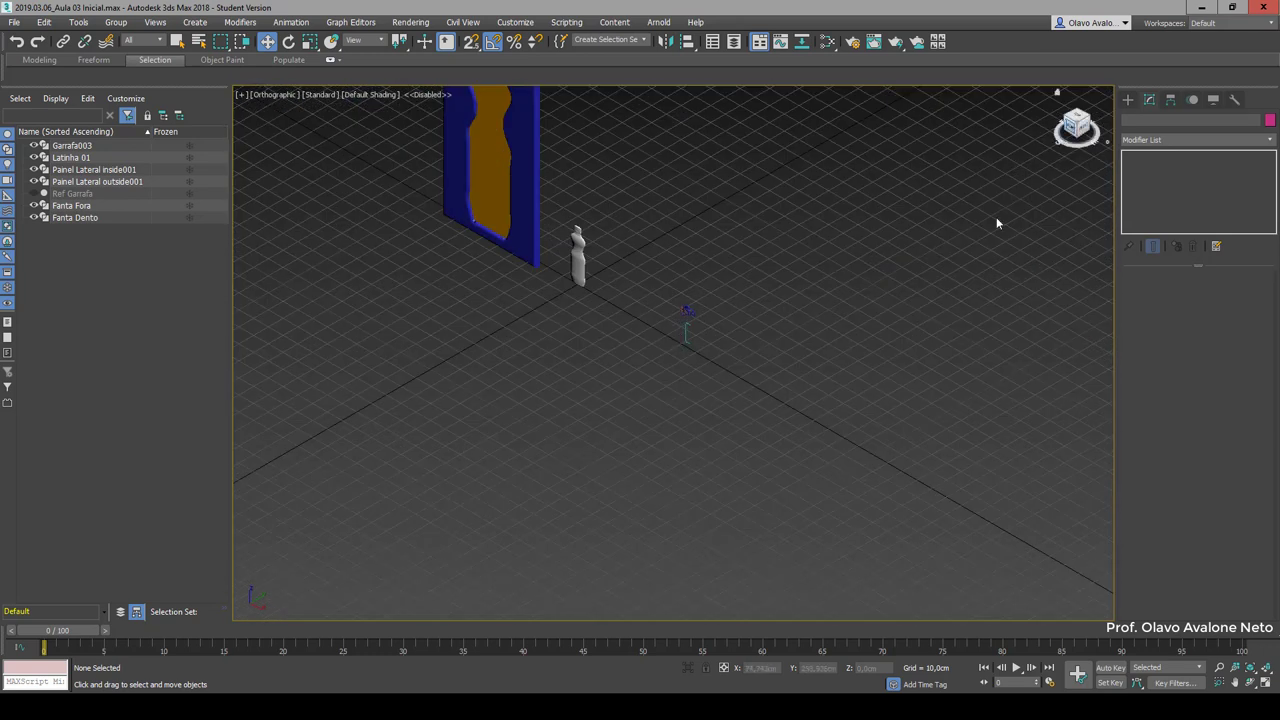
Step: In the front view, select Fanta Fora and Fanta Dento and scale both logo pieces uniformly
{"action": "left_click", "coordinate": [1073, 128]}
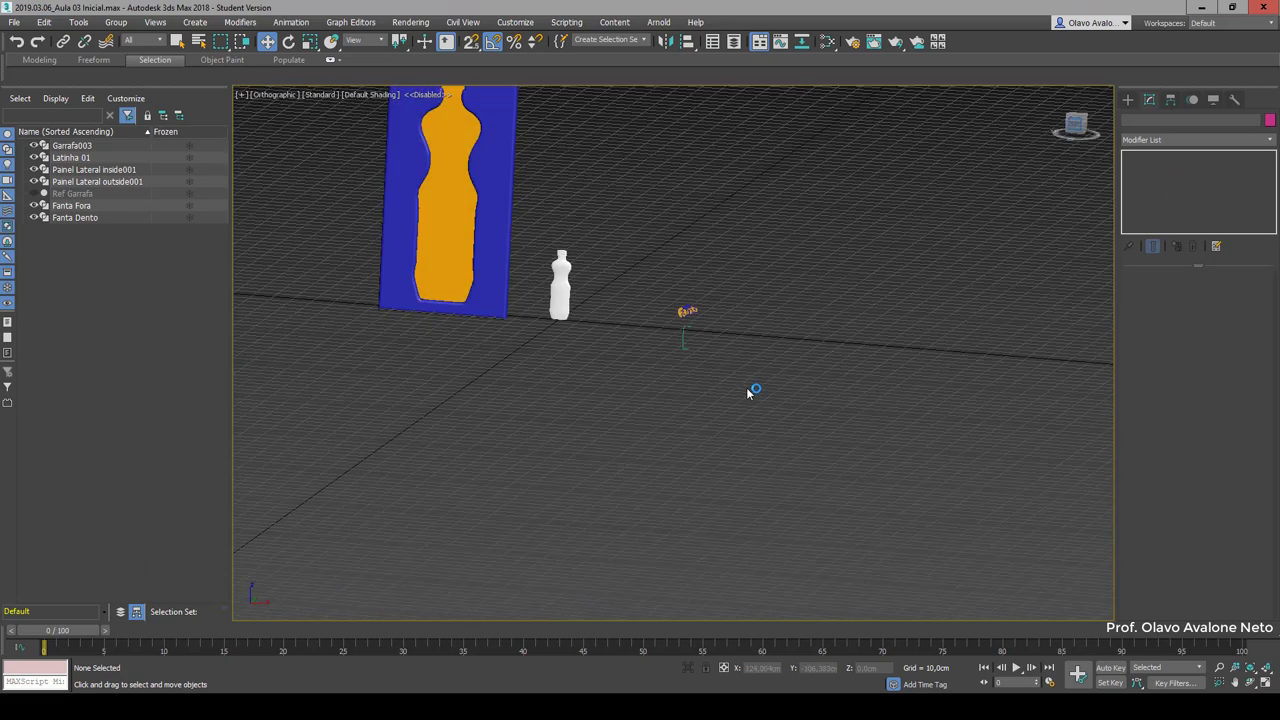
{"action": "scroll", "coordinate": [688, 303], "scroll_direction": "up", "scroll_amount": 5}
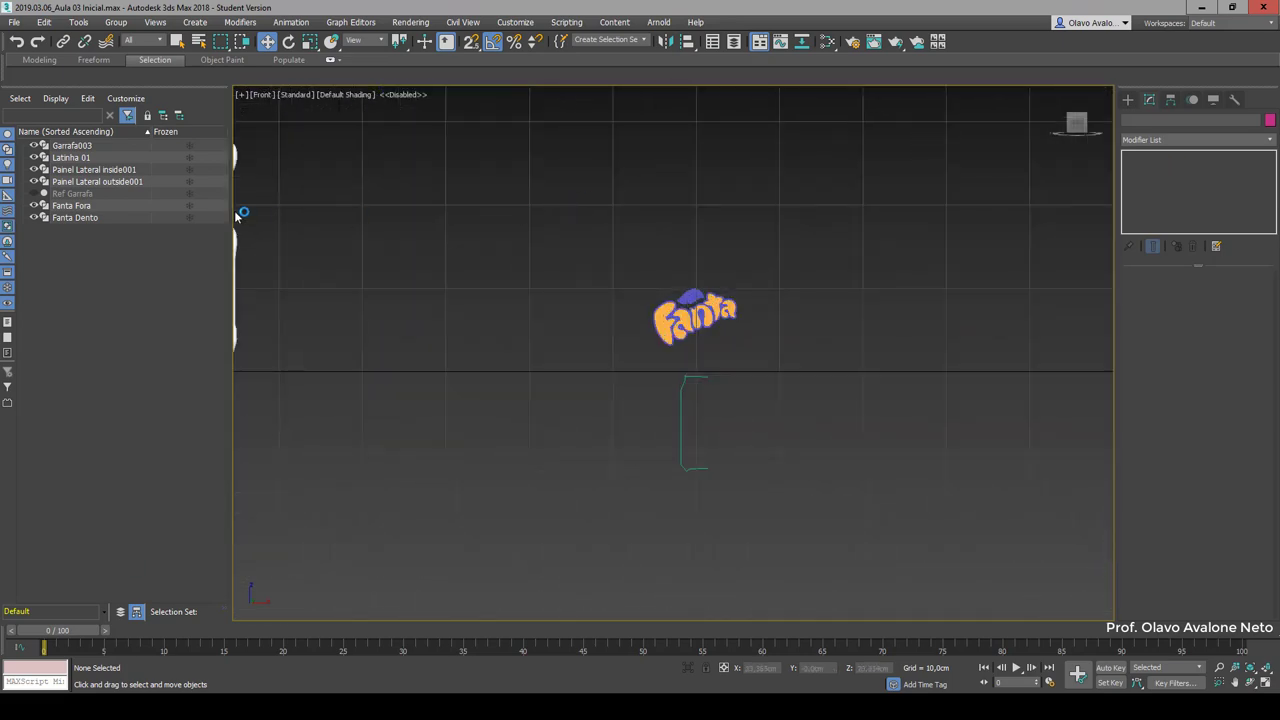
{"action": "left_click", "coordinate": [112, 205]}
{"action": "left_click", "coordinate": [112, 217], "text": "ctrl"}
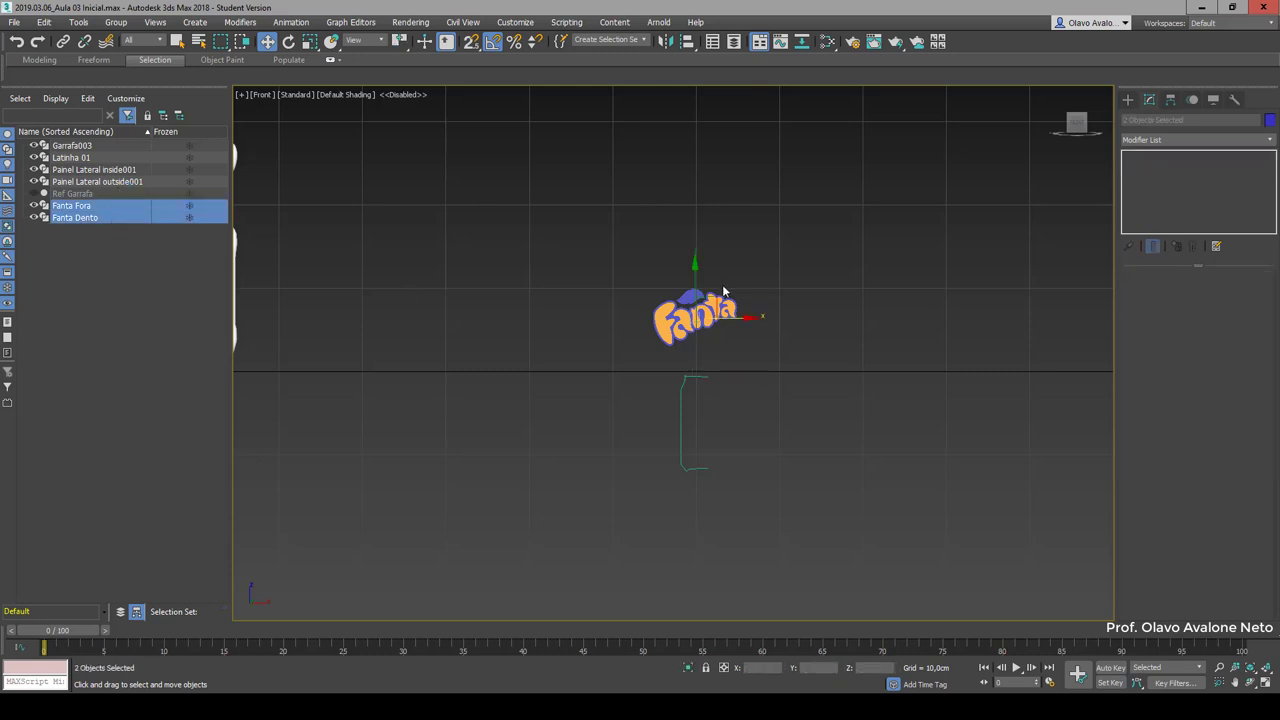
{"action": "left_click", "coordinate": [309, 41]}
{"action": "scroll", "coordinate": [880, 370], "scroll_direction": "down", "scroll_amount": 3}
{"action": "scroll", "coordinate": [994, 350], "scroll_direction": "down", "scroll_amount": 5}
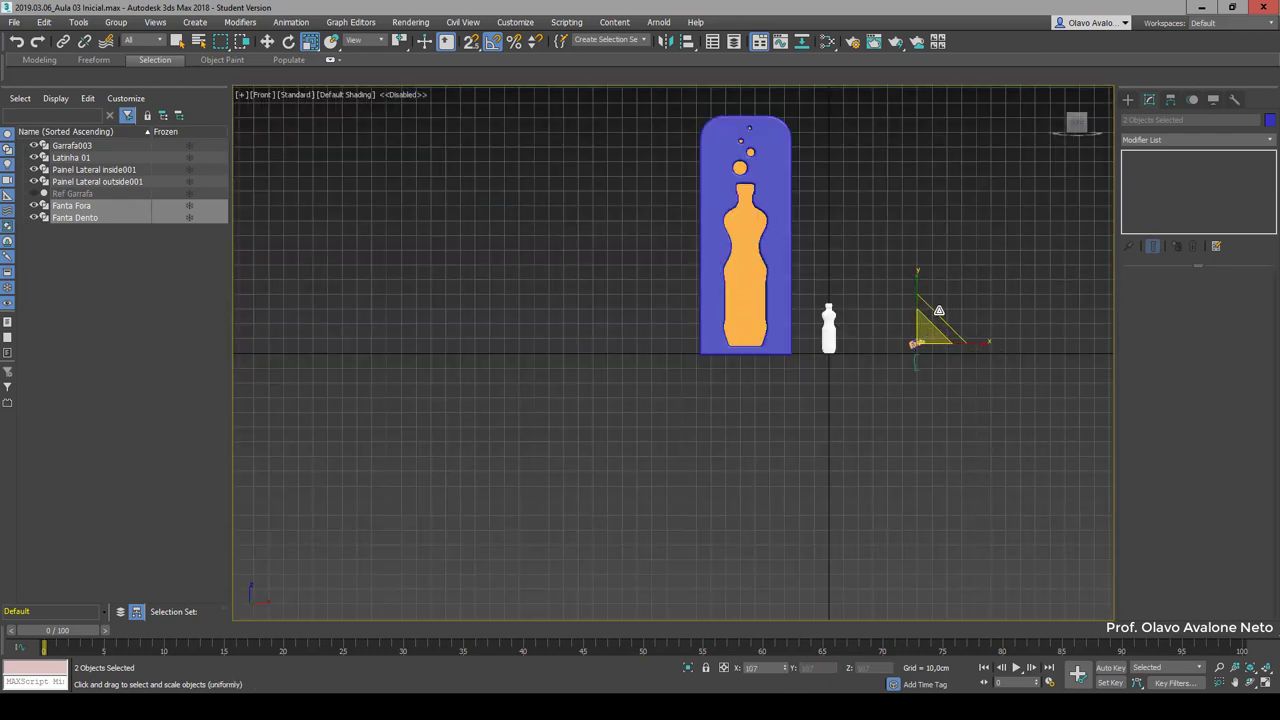
{"action": "mouse_move", "coordinate": [932, 331]}
{"action": "left_mouse_down"}
{"action": "mouse_move", "coordinate": [990, 217]}
{"action": "mouse_move", "coordinate": [977, 230]}
{"action": "left_mouse_up"}
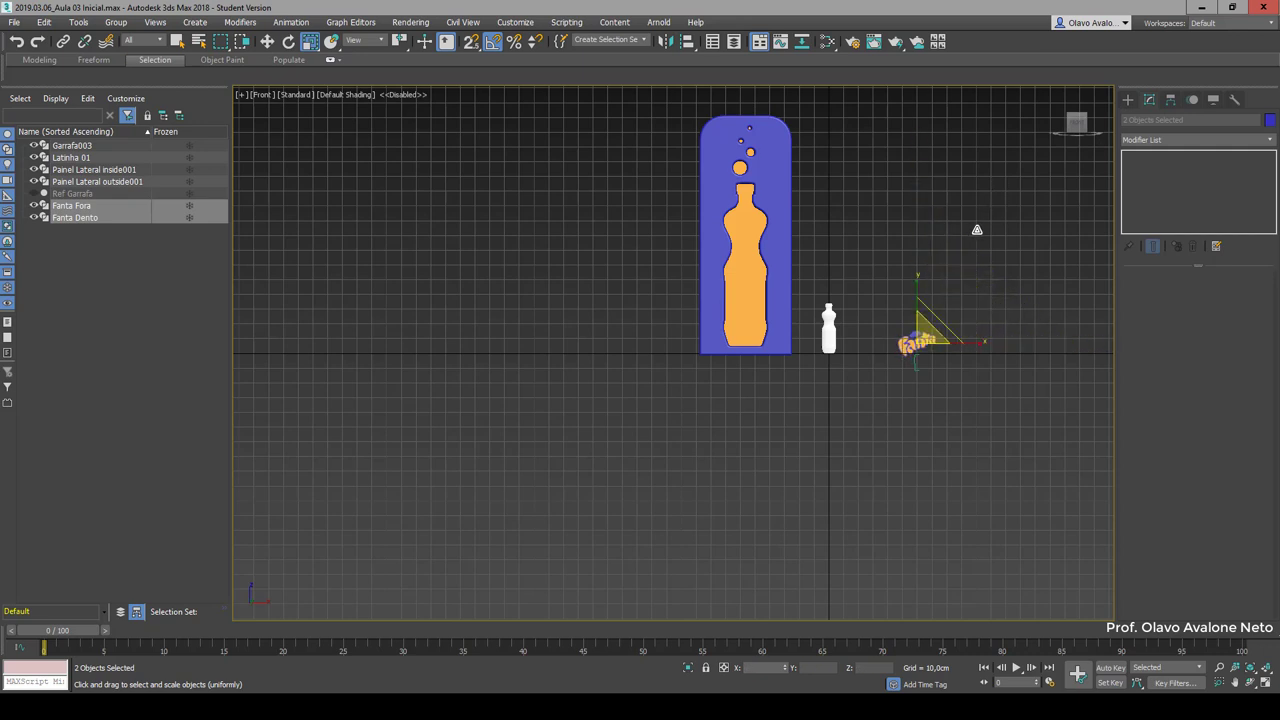
Step: Move the logo onto the orange bottle shape and shrink it to fit inside the bottle
{"action": "key", "text": "w"}
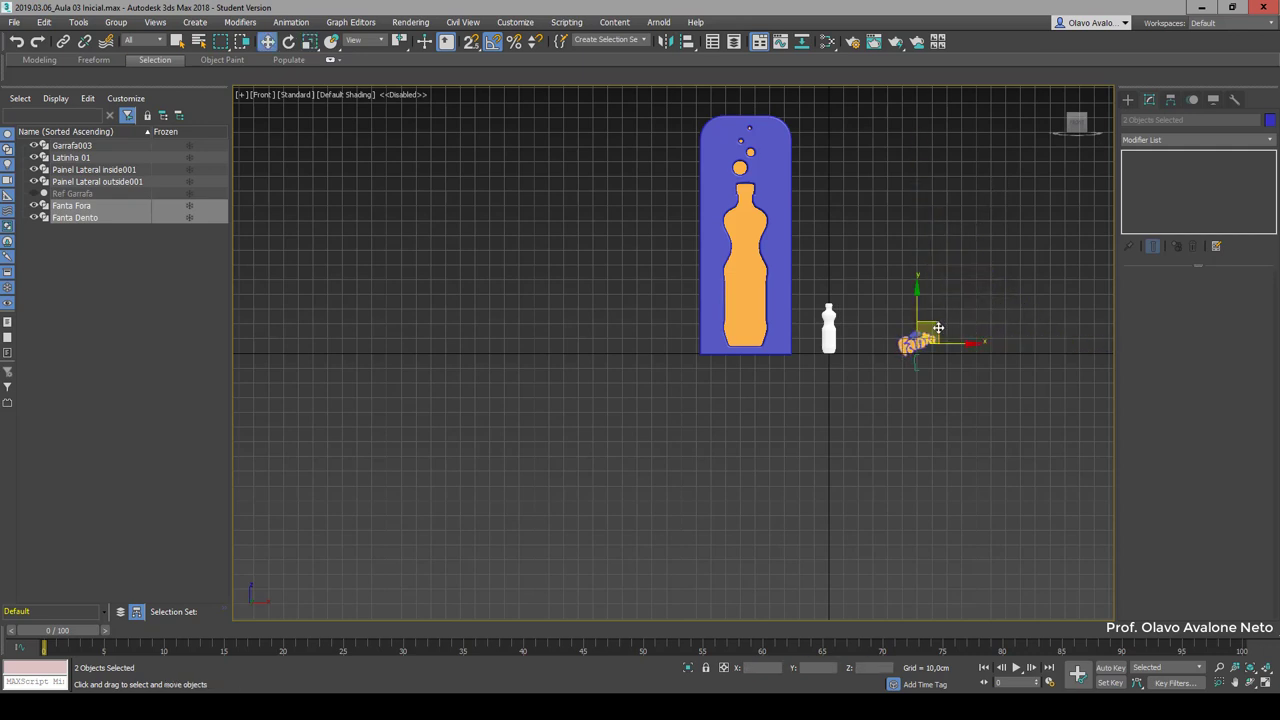
{"action": "mouse_move", "coordinate": [939, 327]}
{"action": "left_mouse_down"}
{"action": "mouse_move", "coordinate": [793, 251]}
{"action": "mouse_move", "coordinate": [768, 263]}
{"action": "left_mouse_up"}
{"action": "right_click", "coordinate": [768, 263]}
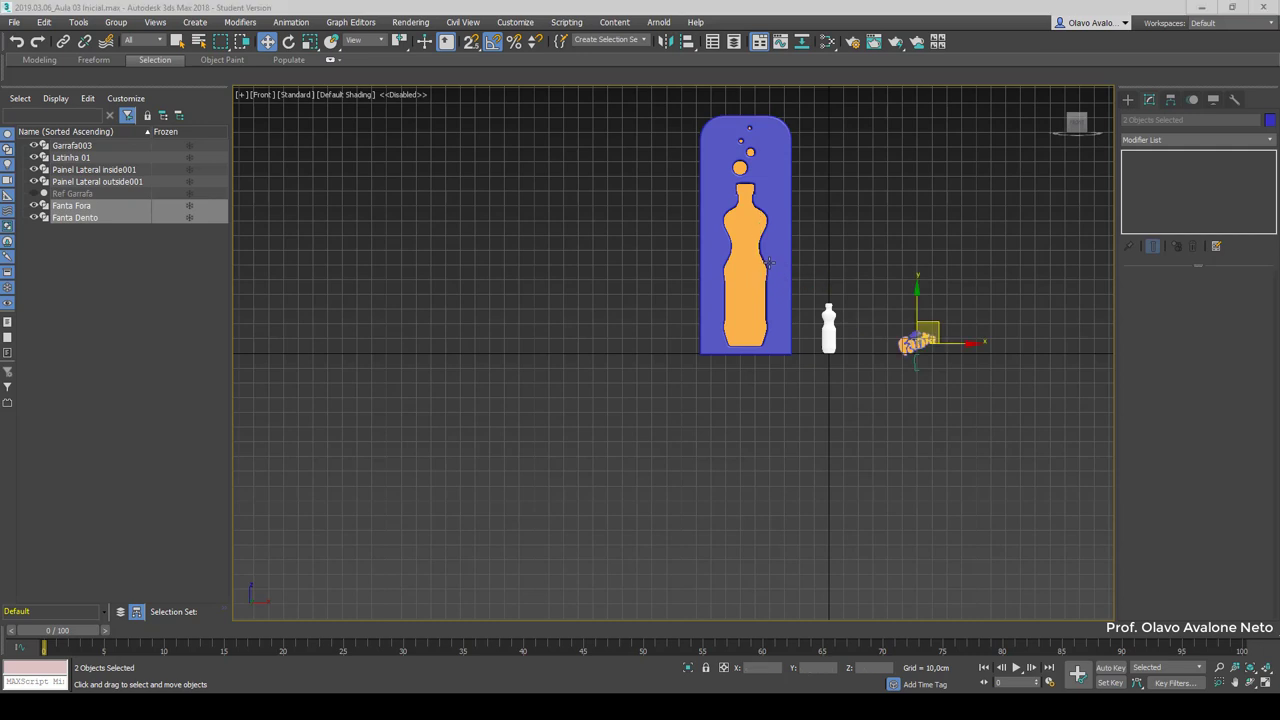
{"action": "mouse_move", "coordinate": [933, 321]}
{"action": "left_mouse_down"}
{"action": "mouse_move", "coordinate": [768, 372]}
{"action": "mouse_move", "coordinate": [744, 222]}
{"action": "left_mouse_up"}
{"action": "key", "text": "F3"}
{"action": "scroll", "coordinate": [752, 258], "scroll_direction": "up", "scroll_amount": 5}
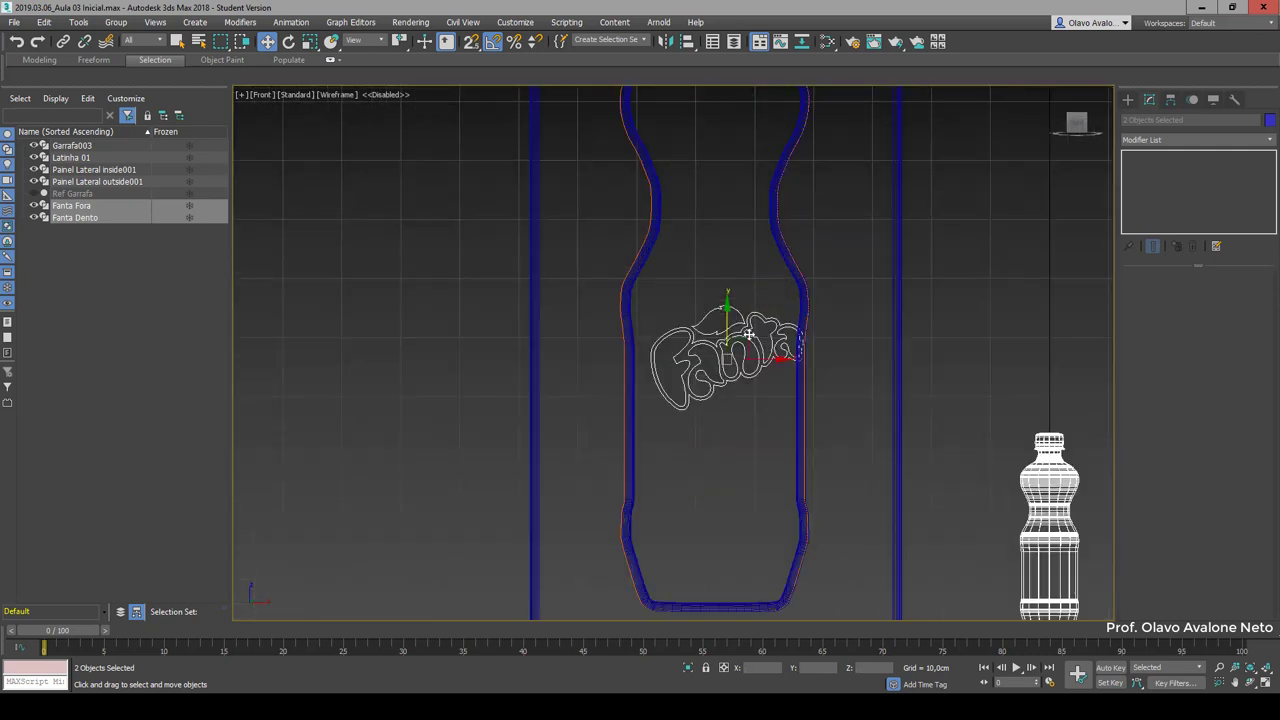
{"action": "left_click_drag", "start_coordinate": [777, 358], "coordinate": [765, 358]}
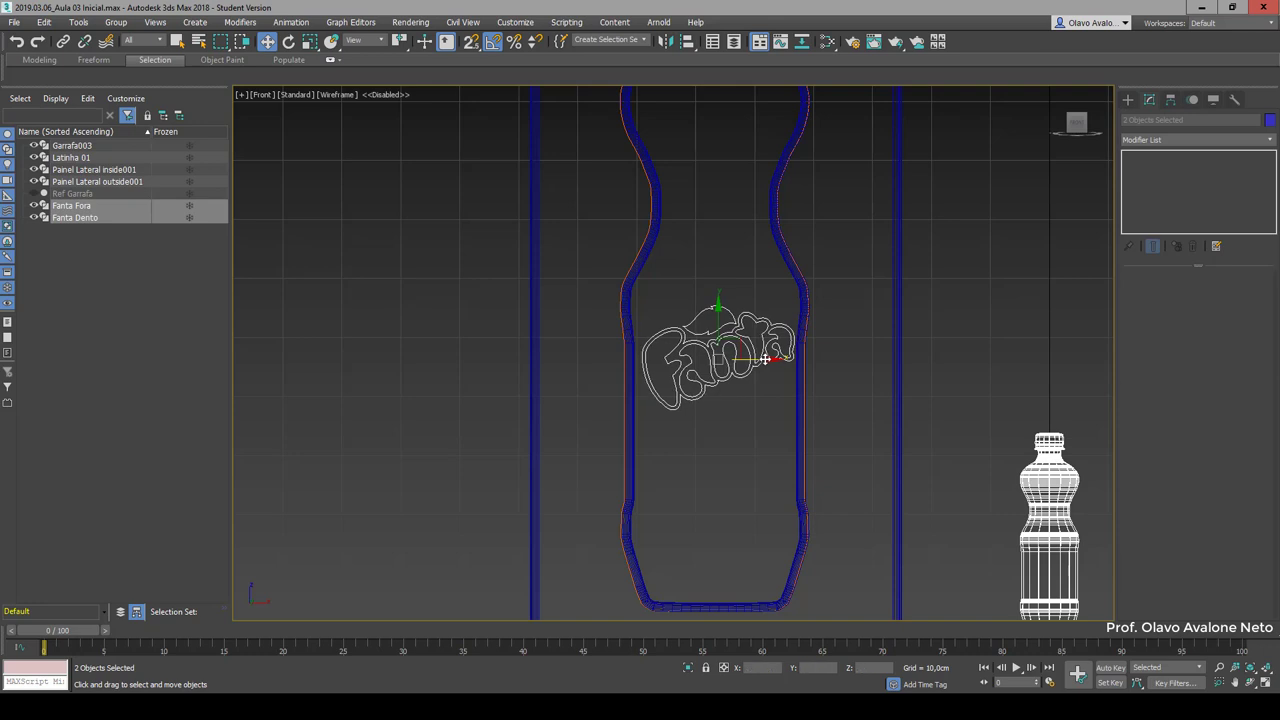
{"action": "key", "text": "r"}
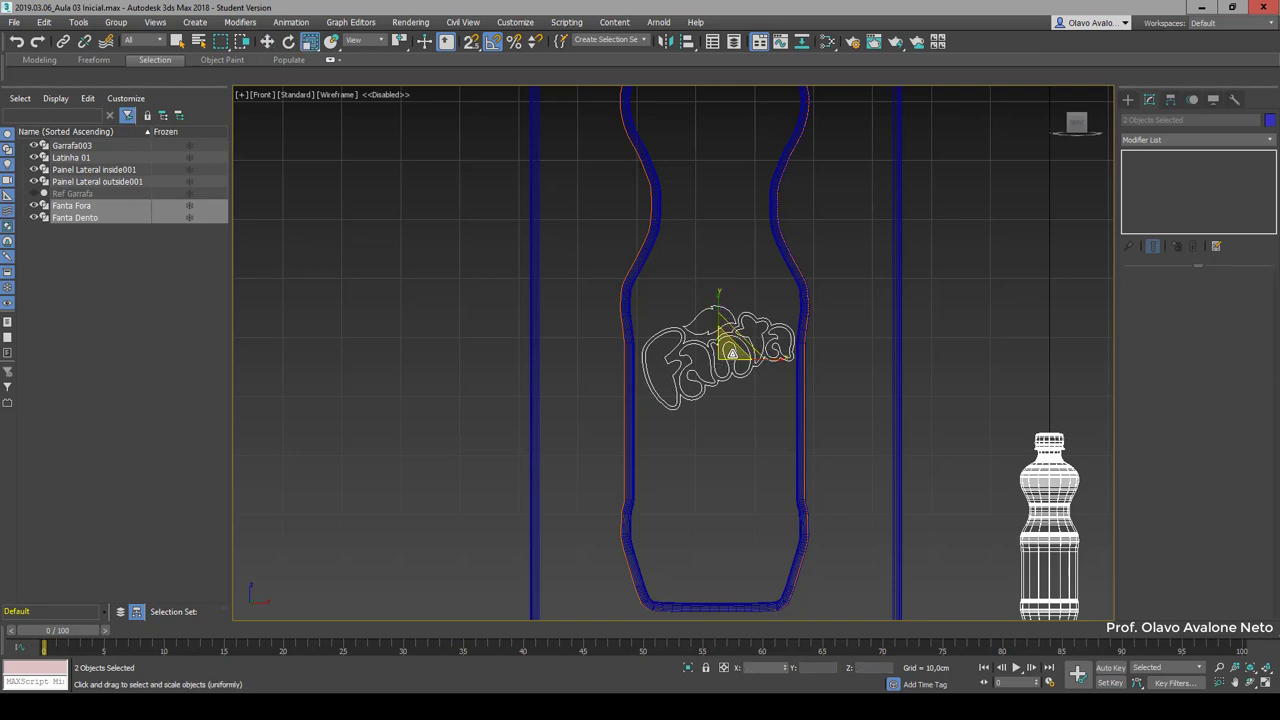
{"action": "left_click_drag", "start_coordinate": [732, 352], "coordinate": [724, 362]}
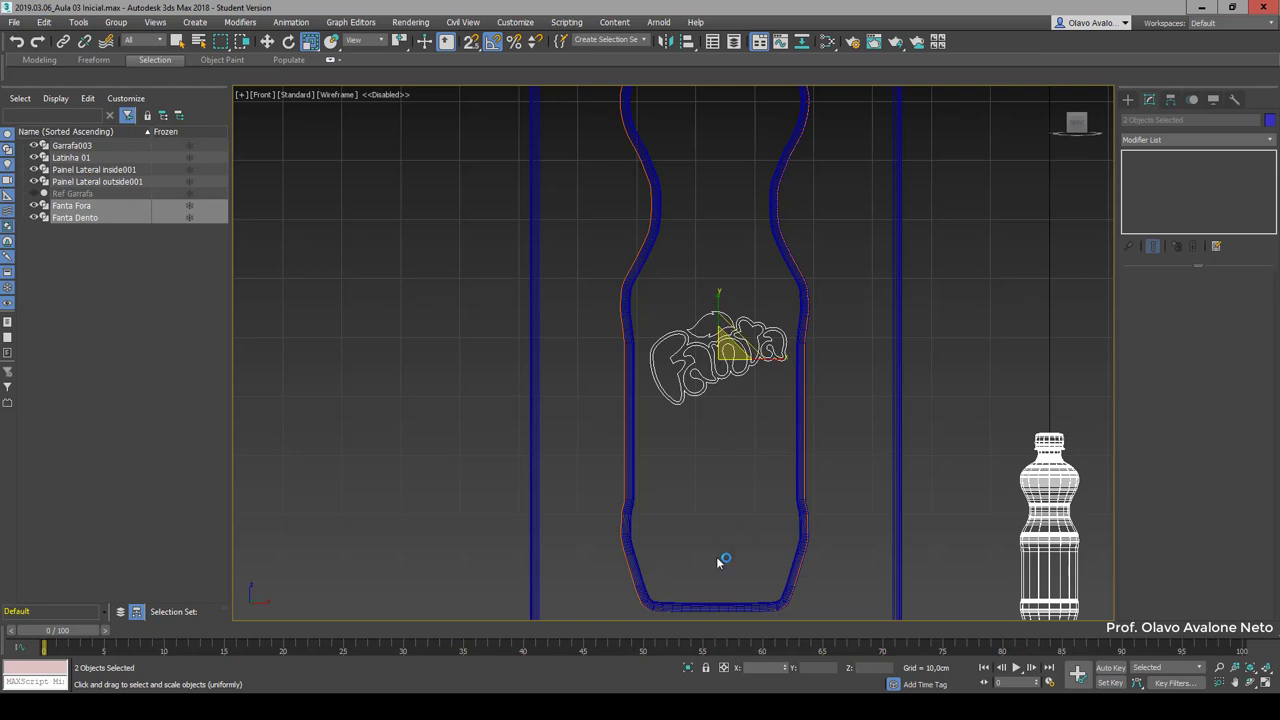
{"action": "key", "text": "w"}
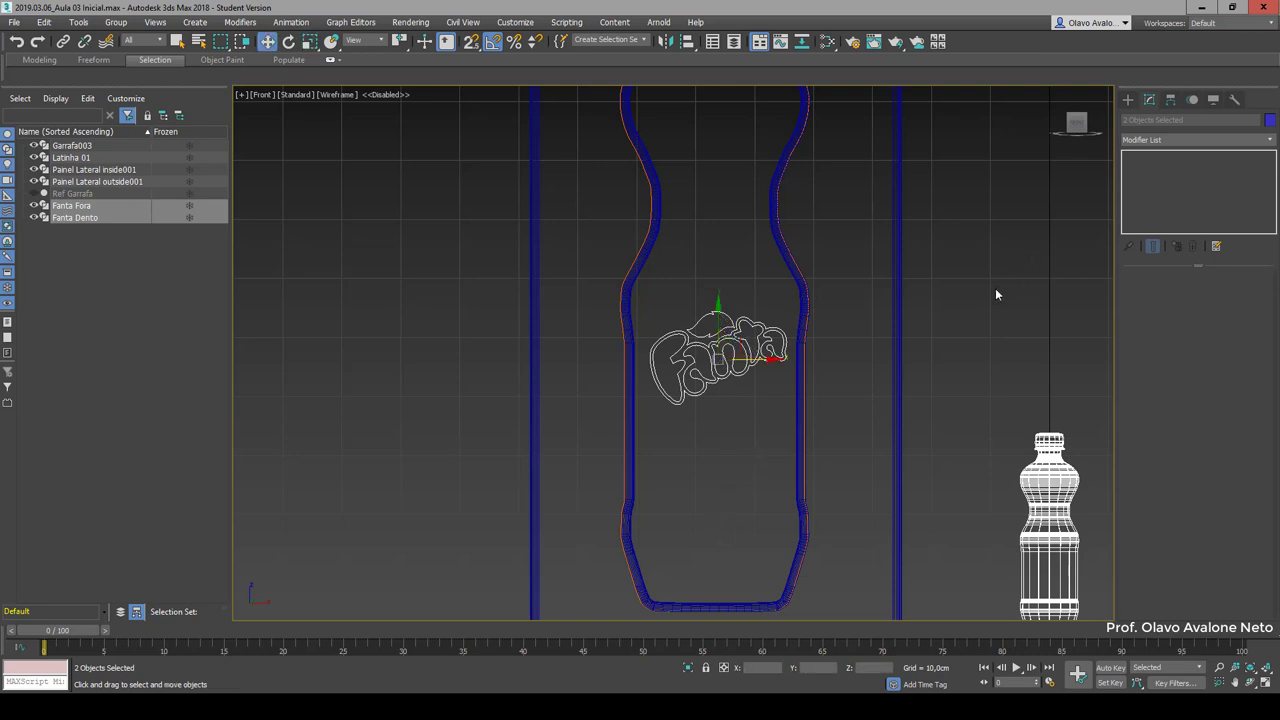
Step: In the Left view, slide the logo pieces toward the blue panel
{"action": "key", "text": "l"}
{"action": "key", "text": "F3"}
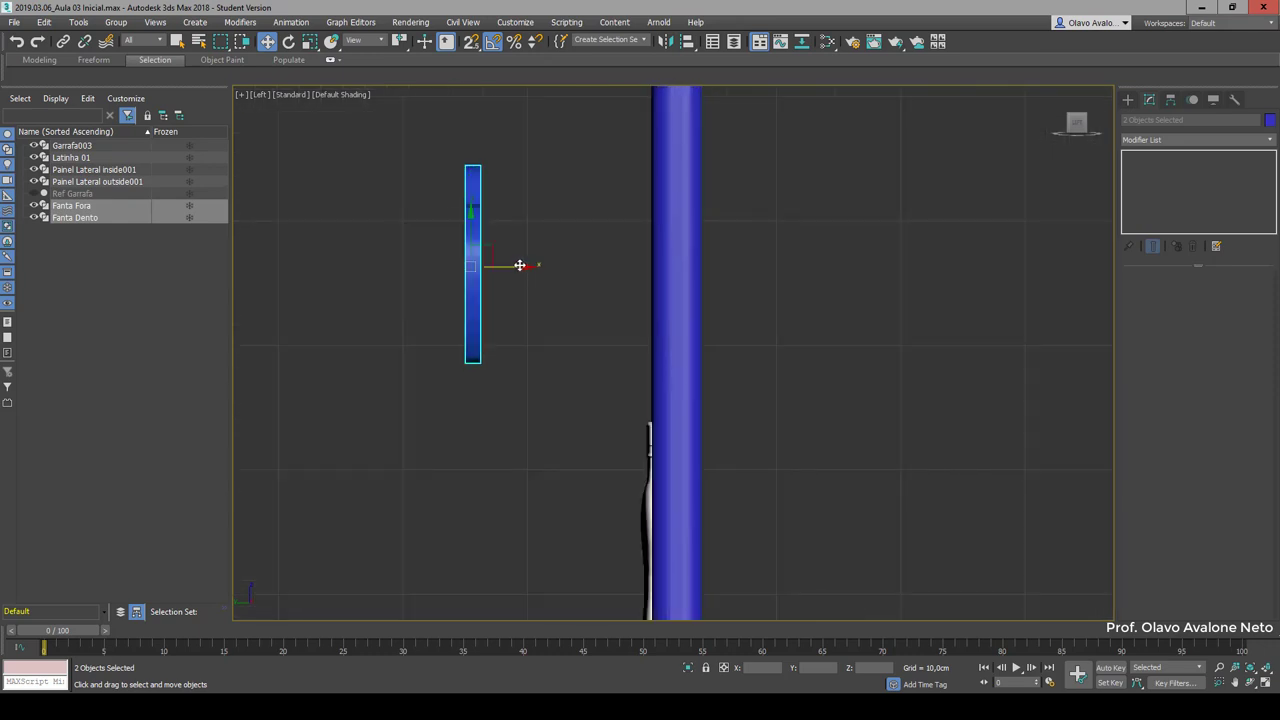
{"action": "left_click_drag", "start_coordinate": [514, 266], "coordinate": [670, 266]}
{"action": "key", "text": "F3"}
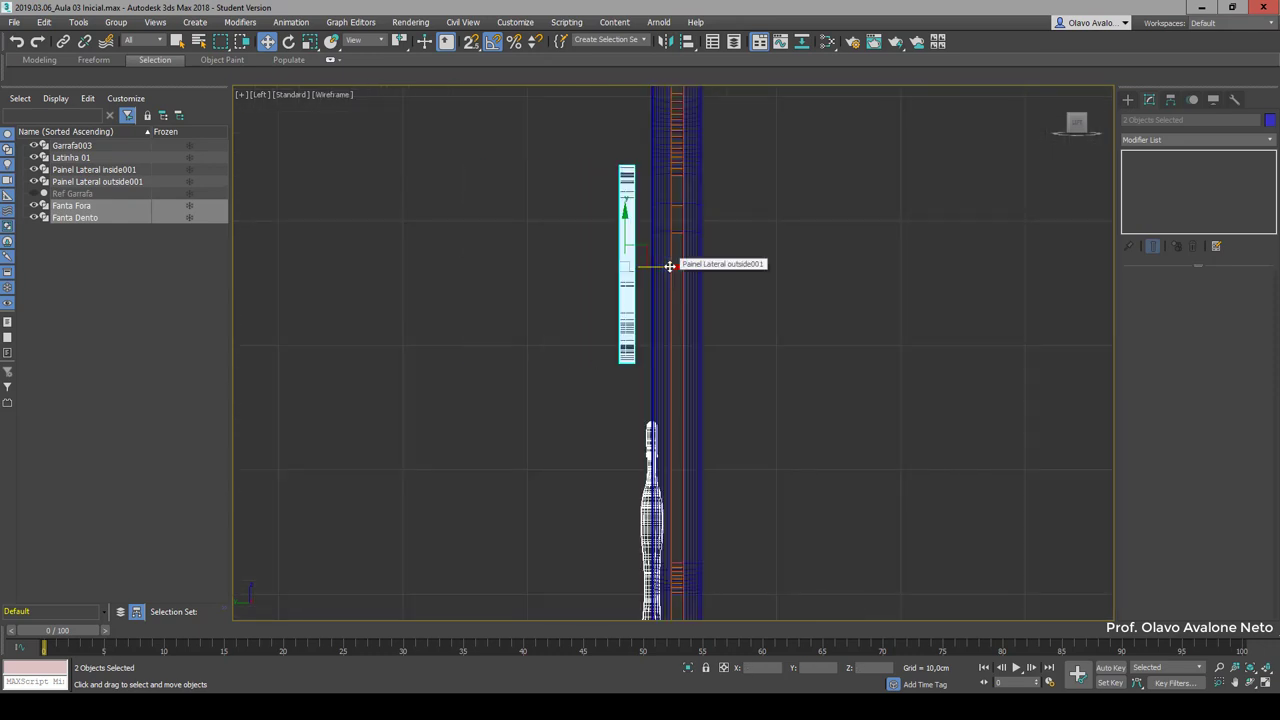
{"action": "scroll", "coordinate": [670, 266], "scroll_direction": "up", "scroll_amount": 3}
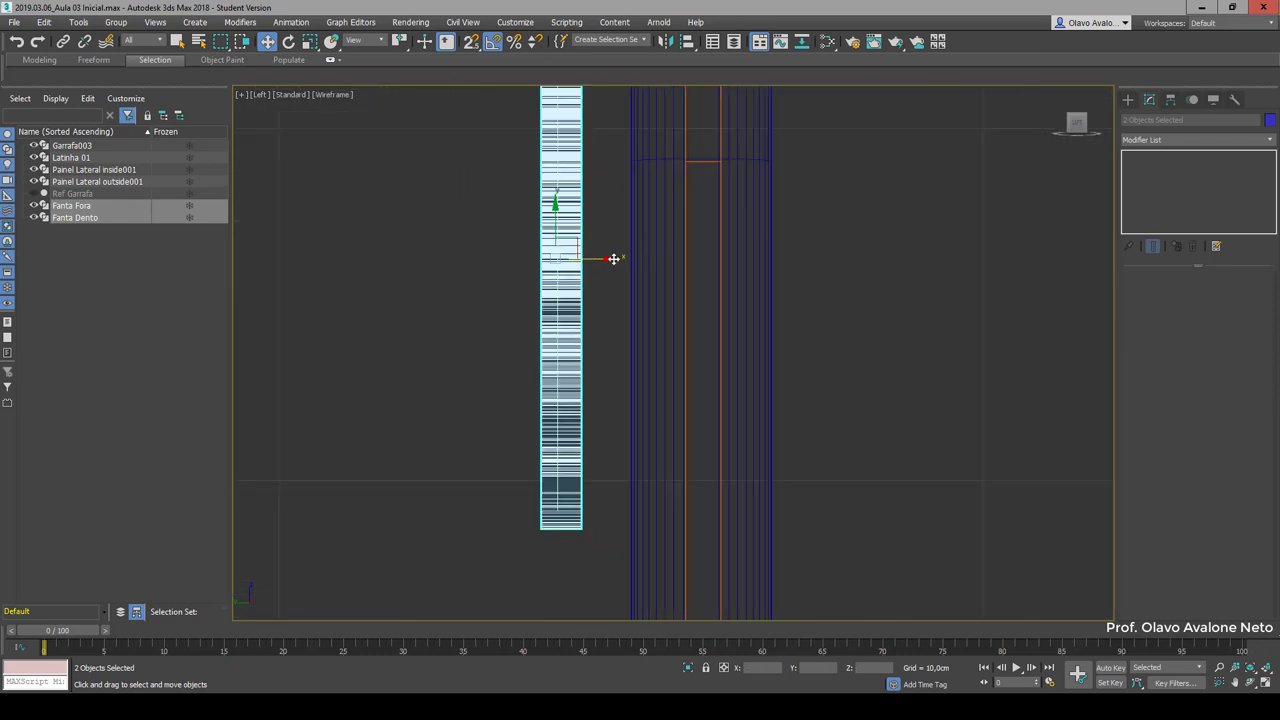
{"action": "left_click_drag", "start_coordinate": [620, 260], "coordinate": [716, 259]}
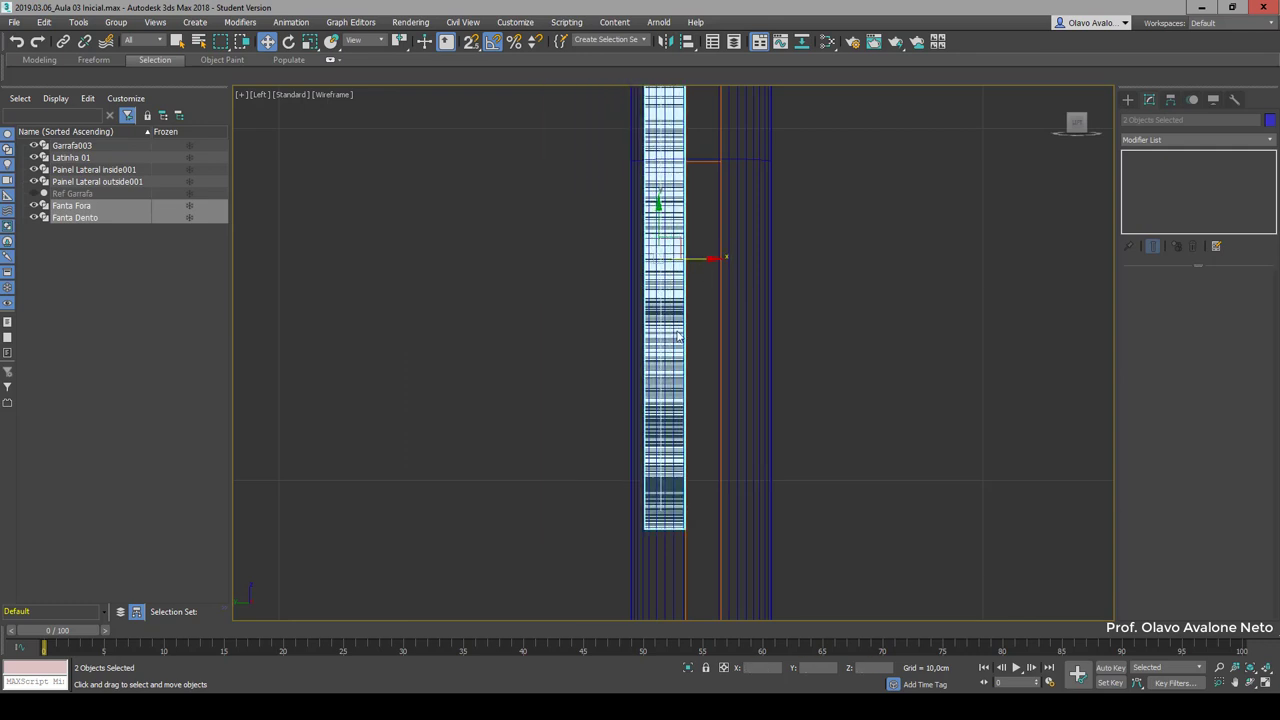
Step: Check the logo at an angle, then move it flush against the panel in side view
{"action": "left_click_drag", "start_coordinate": [1076, 124], "coordinate": [849, 450]}
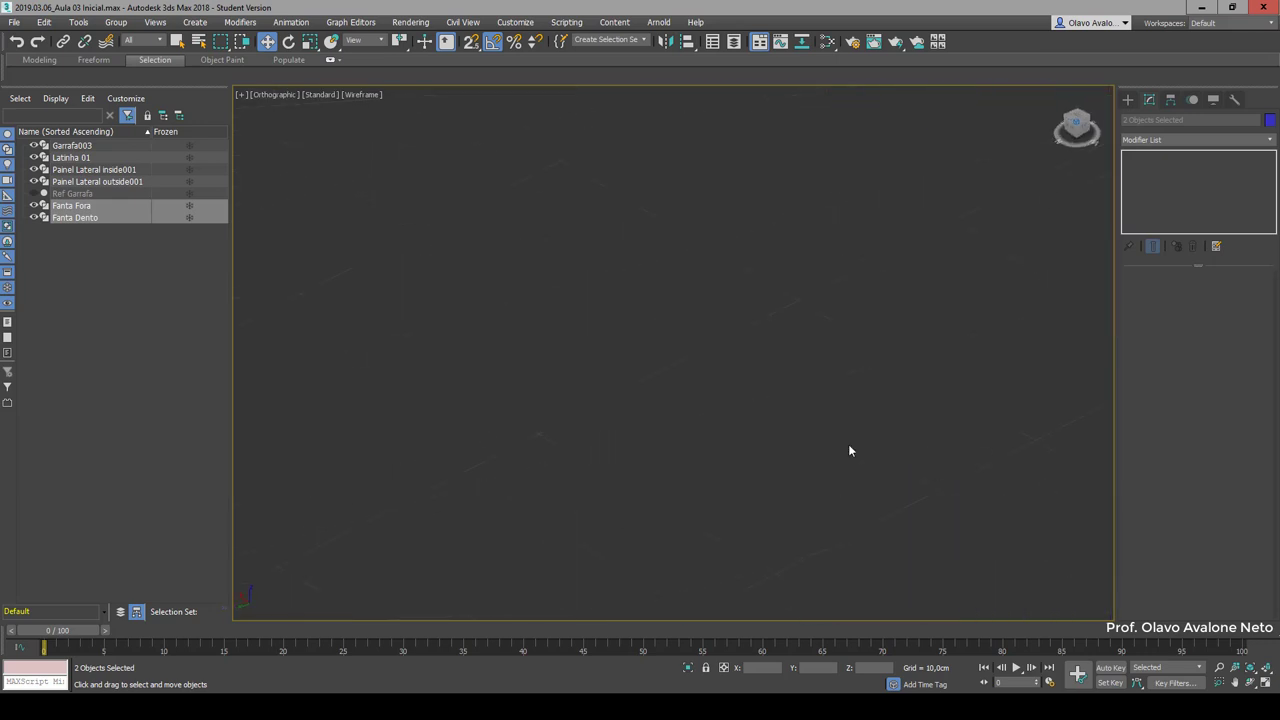
{"action": "scroll", "coordinate": [530, 338], "scroll_direction": "down", "scroll_amount": 5}
{"action": "scroll", "coordinate": [548, 325], "scroll_direction": "down", "scroll_amount": 3}
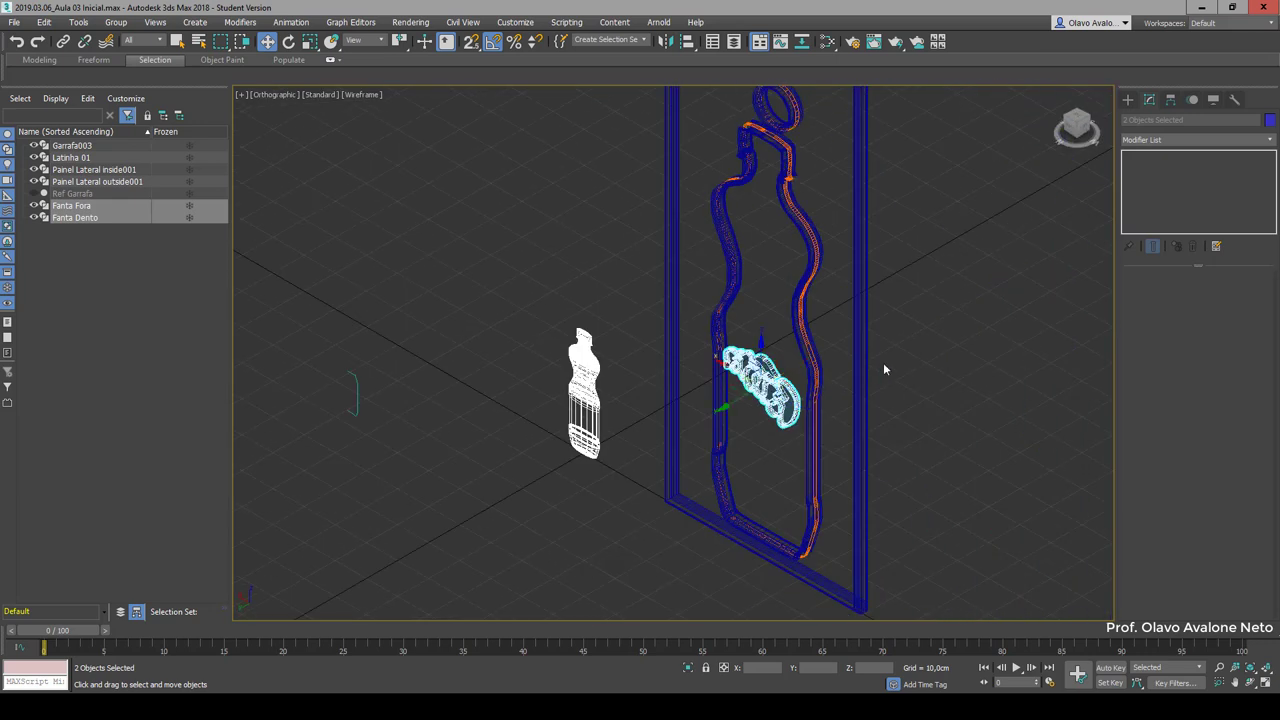
{"action": "key", "text": "F3"}
{"action": "key", "text": "z"}
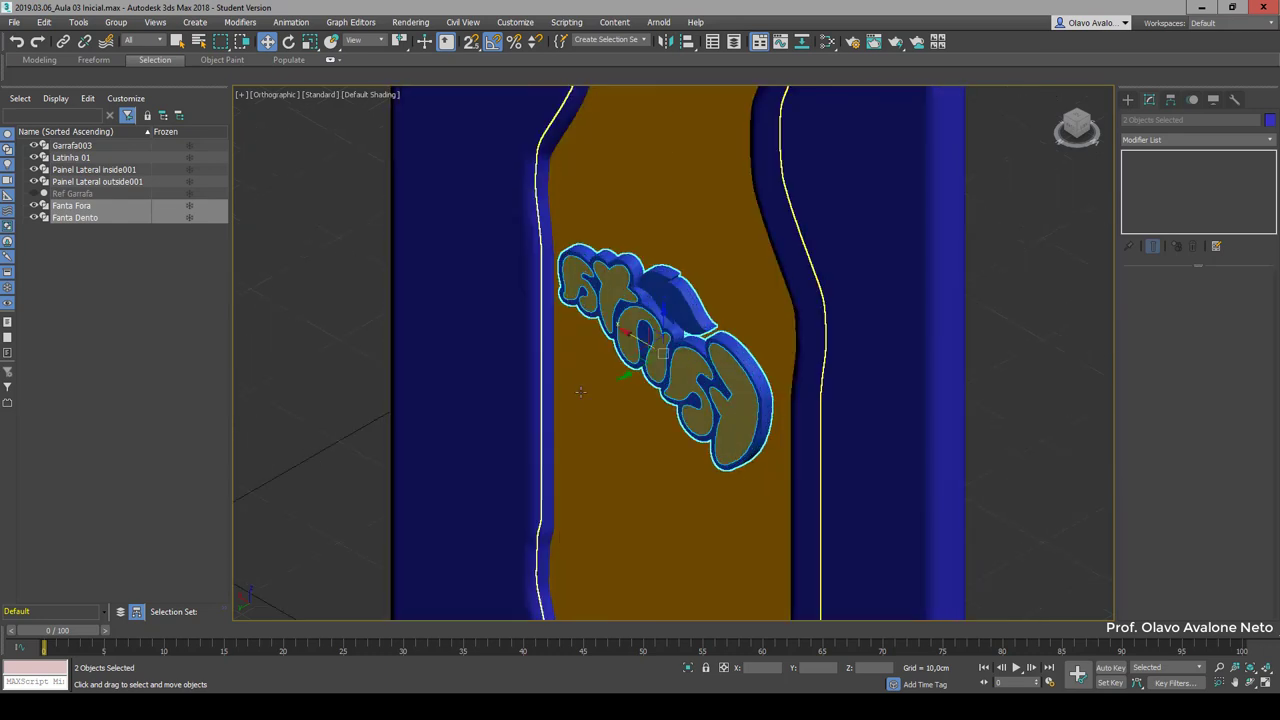
{"action": "left_click", "coordinate": [1087, 128]}
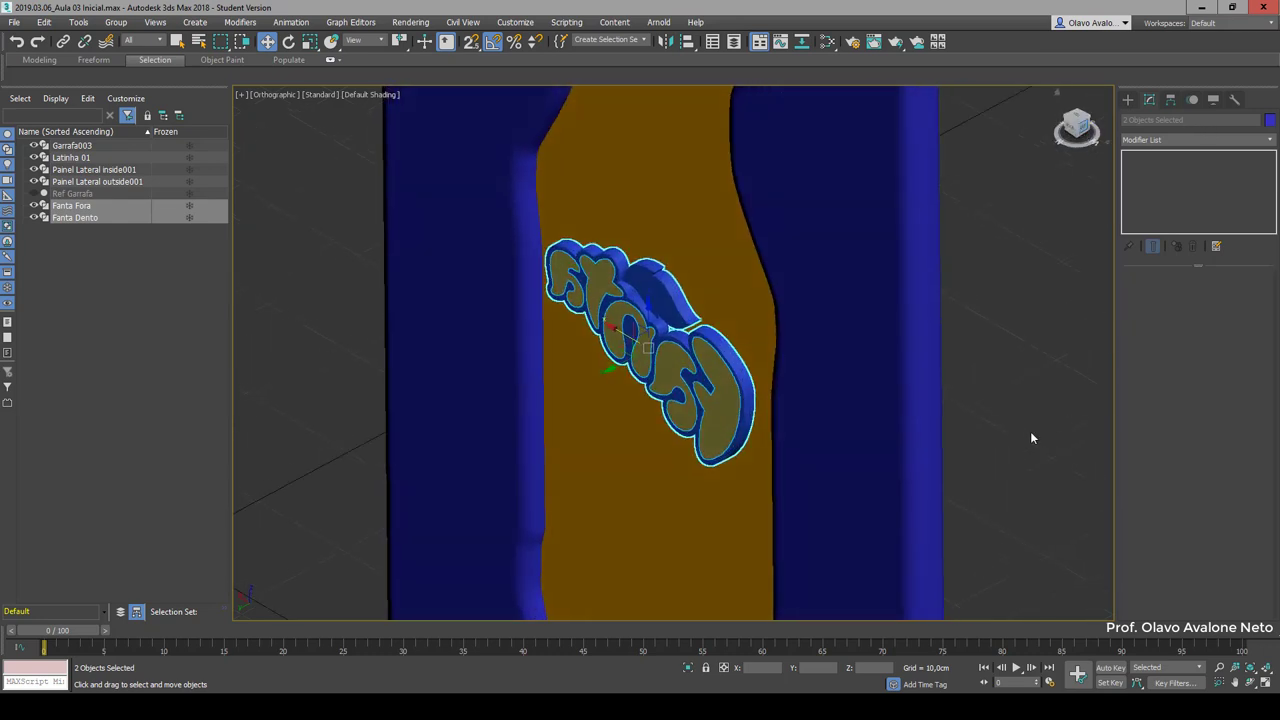
{"action": "key", "text": "z"}
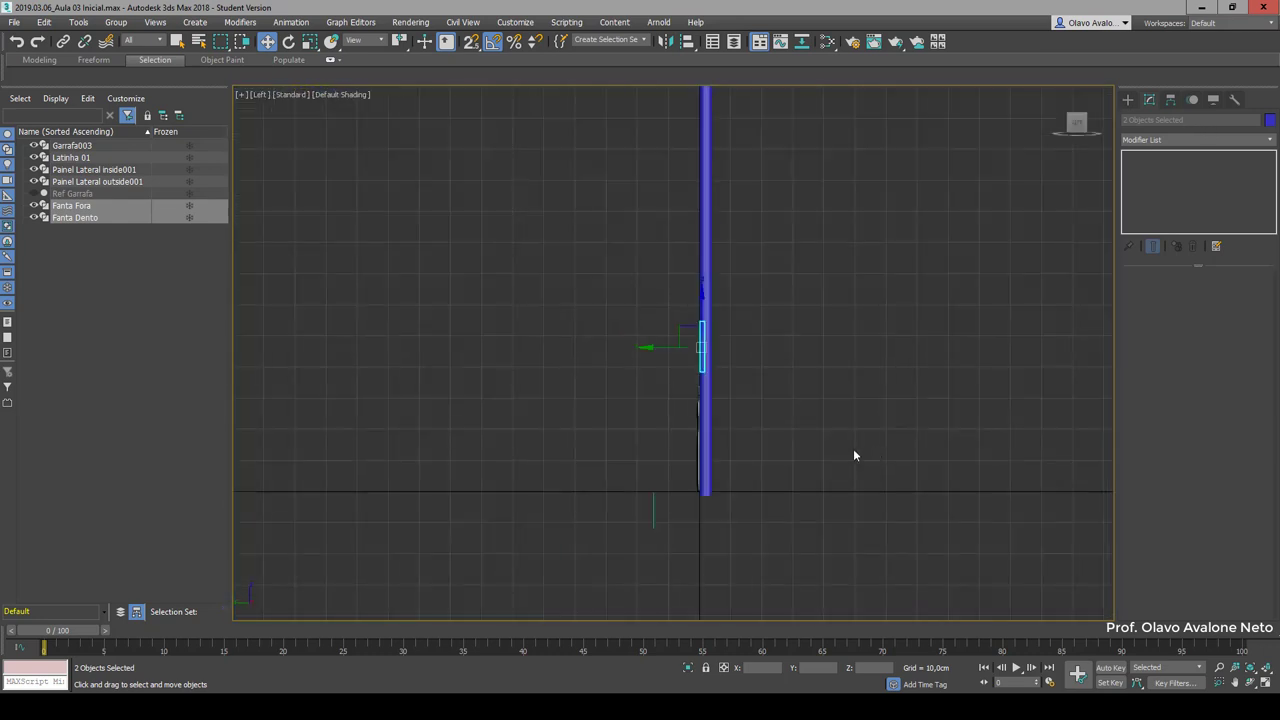
{"action": "key", "text": "F3"}
{"action": "scroll", "coordinate": [746, 393], "scroll_direction": "up", "scroll_amount": 1}
{"action": "scroll", "coordinate": [618, 342], "scroll_direction": "up", "scroll_amount": 2}
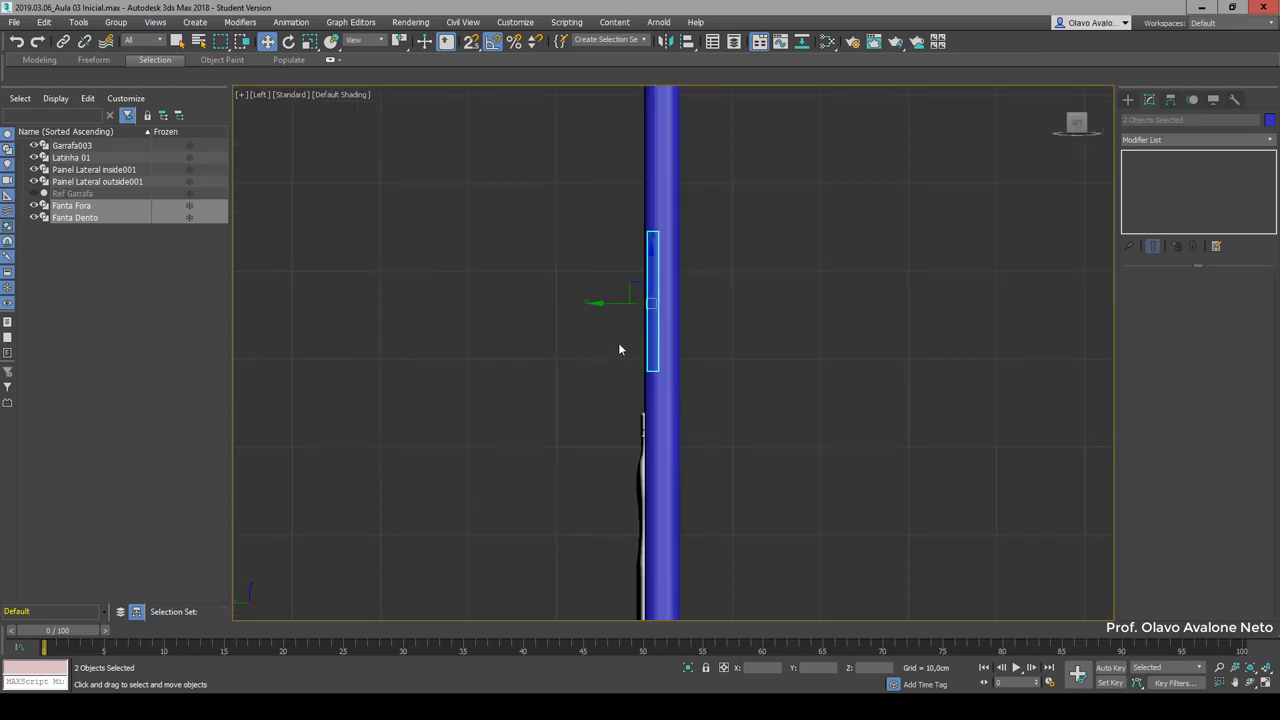
{"action": "scroll", "coordinate": [616, 320], "scroll_direction": "up", "scroll_amount": 2}
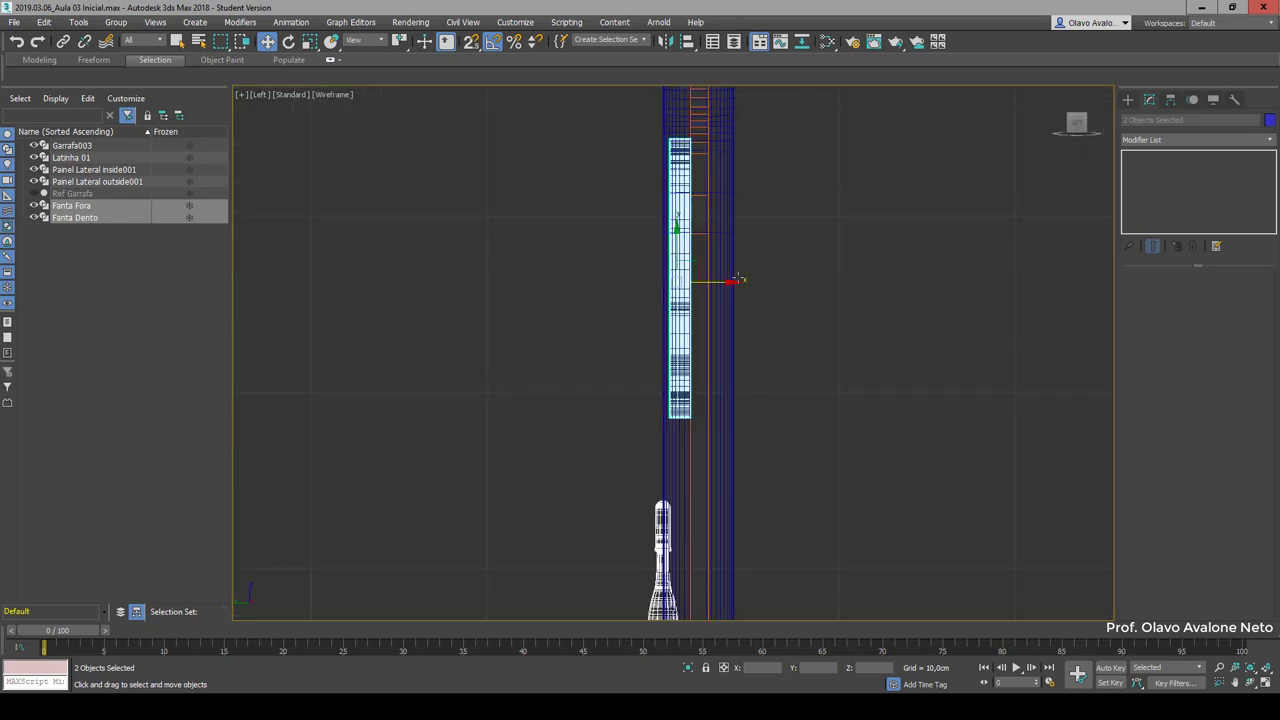
{"action": "left_click_drag", "start_coordinate": [723, 281], "coordinate": [760, 281]}
{"action": "scroll", "coordinate": [802, 402], "scroll_direction": "down", "scroll_amount": 2}
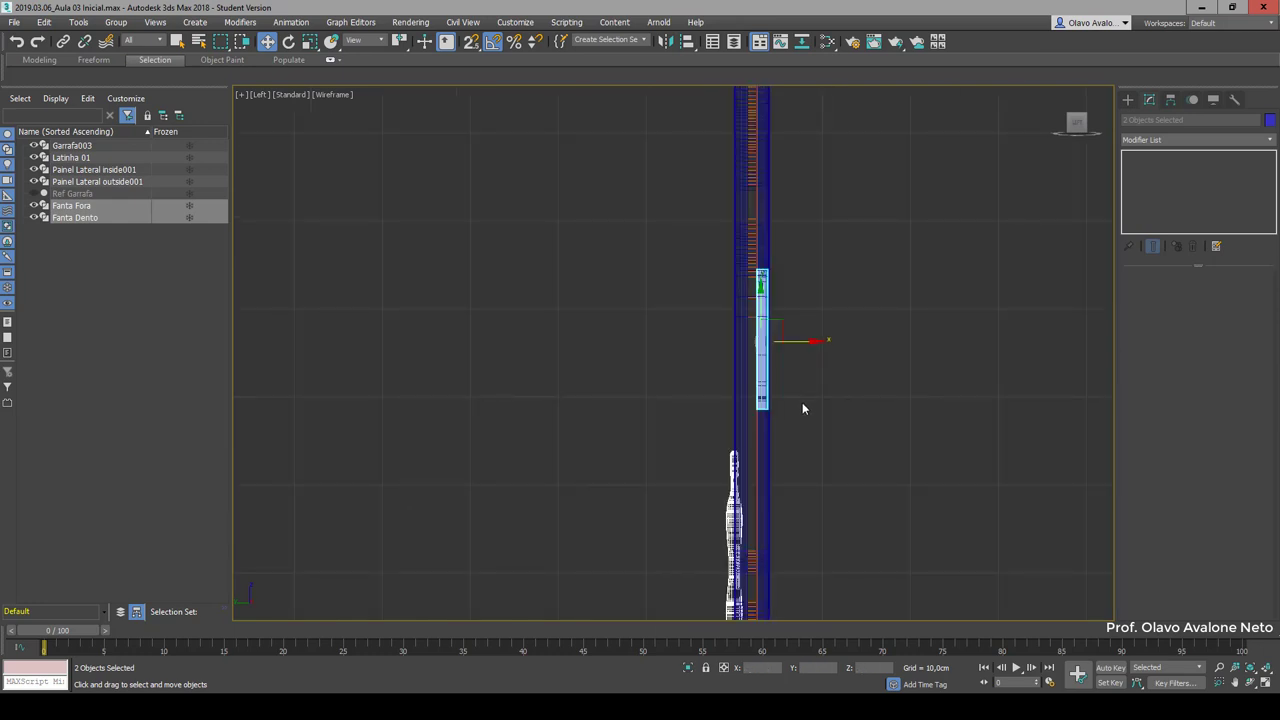
{"action": "scroll", "coordinate": [802, 402], "scroll_direction": "down", "scroll_amount": 1}
Step: Switch to an angled view and display the logo and panel solid-shaded
{"action": "left_click", "coordinate": [1087, 121]}
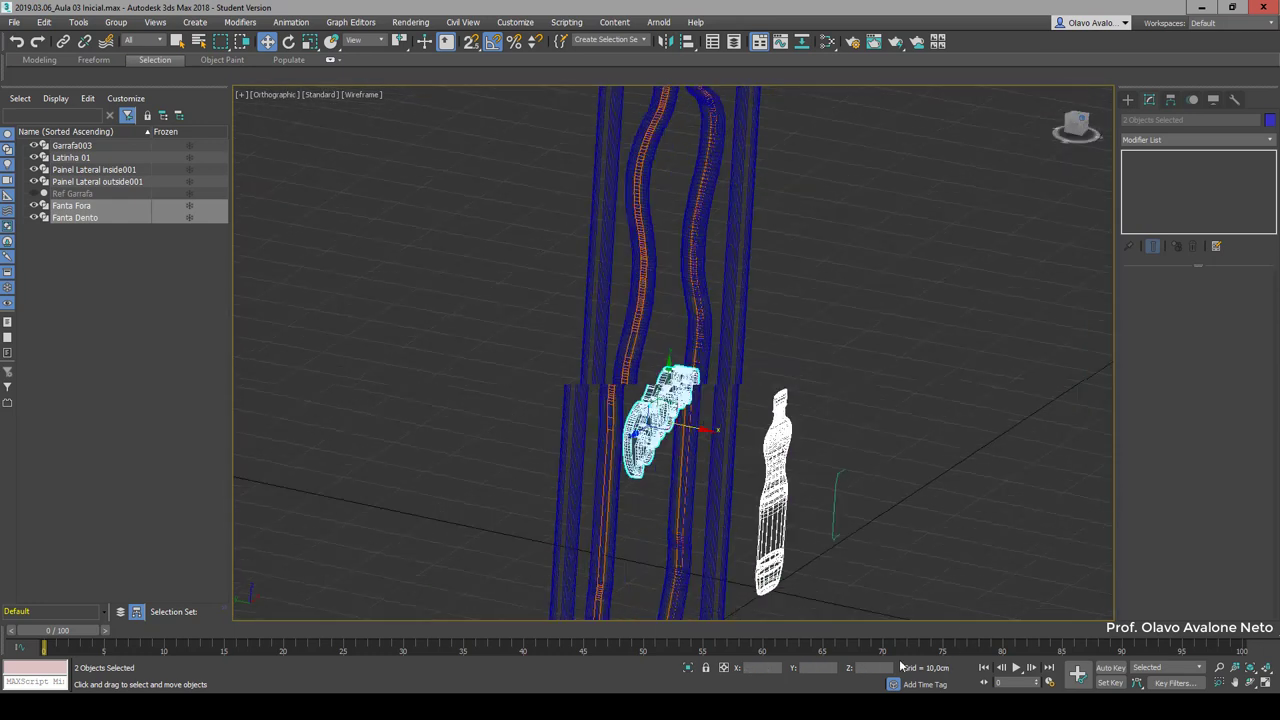
{"action": "scroll", "coordinate": [588, 251], "scroll_direction": "up", "scroll_amount": 2}
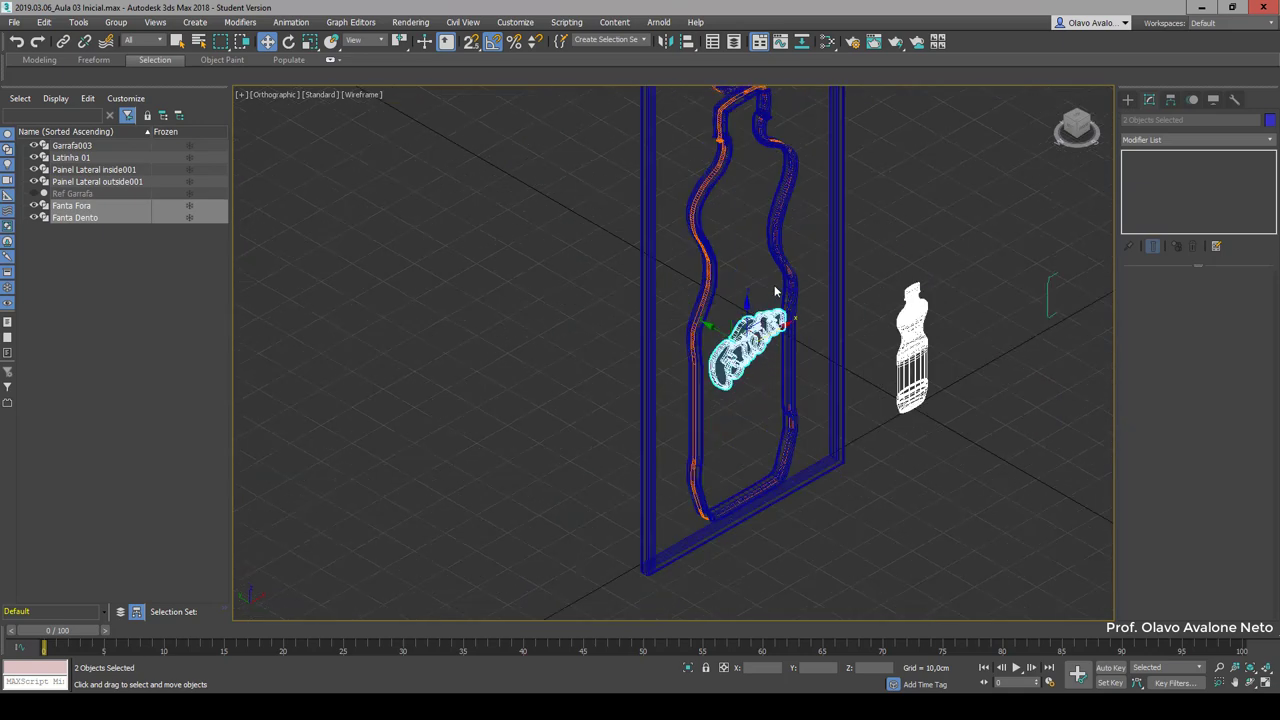
{"action": "scroll", "coordinate": [620, 243], "scroll_direction": "up", "scroll_amount": 3}
{"action": "key", "text": "F3"}
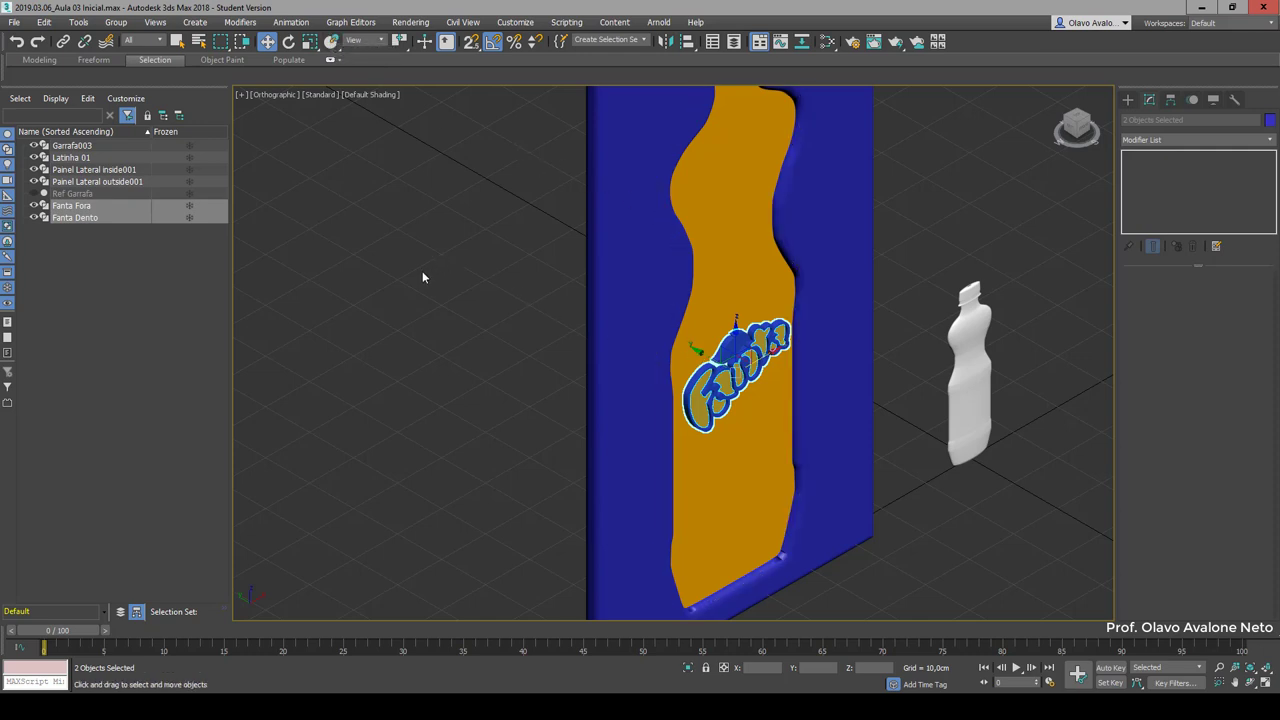
Step: Shift-rotate the logo pieces -180° to create instances Fanta Dento001 and Fanta Fora001
{"action": "left_click", "coordinate": [288, 41]}
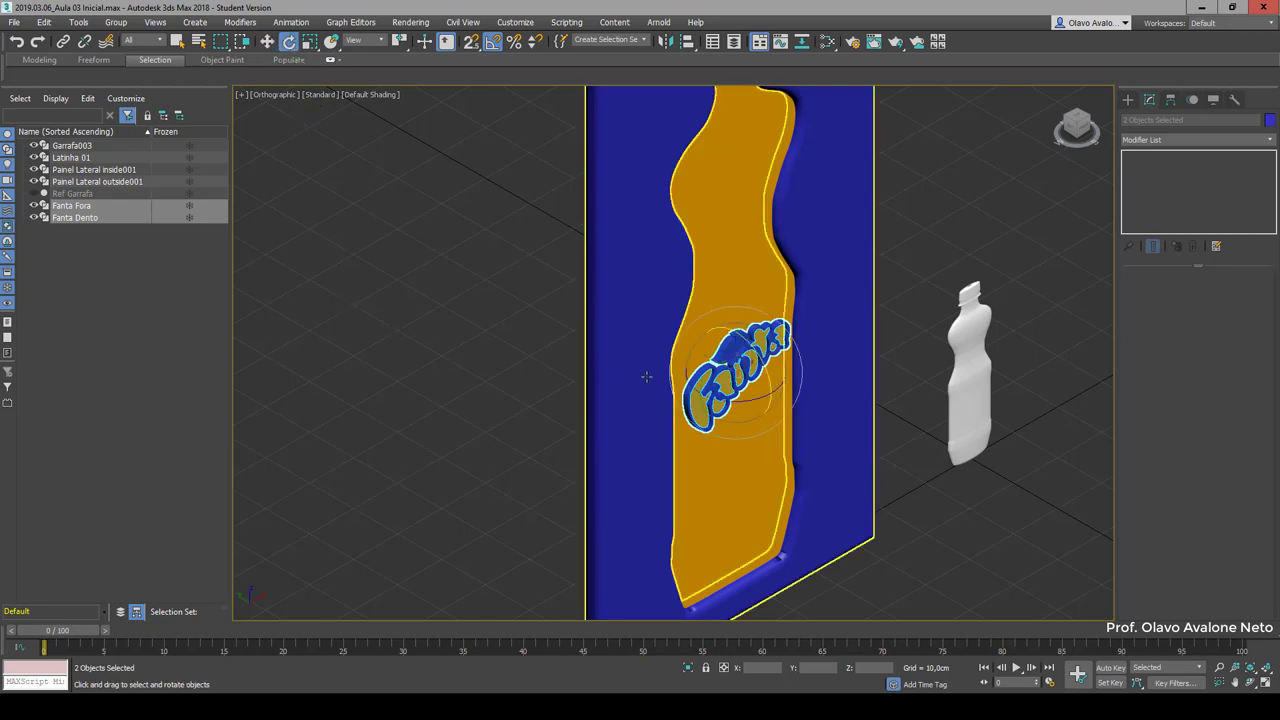
{"action": "mouse_move", "coordinate": [748, 403]}
{"action": "left_mouse_down"}
{"action": "mouse_move", "coordinate": [637, 446]}
{"action": "mouse_move", "coordinate": [642, 455]}
{"action": "left_mouse_up"}
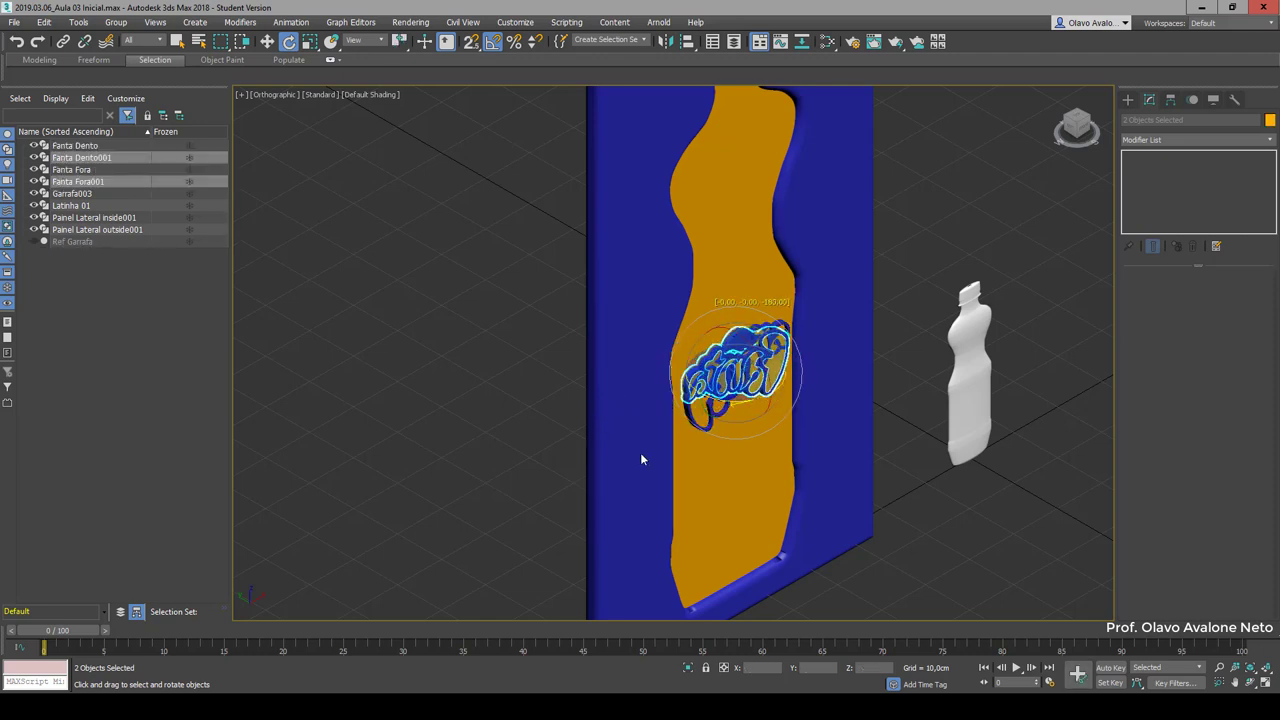
{"action": "left_click", "coordinate": [590, 326]}
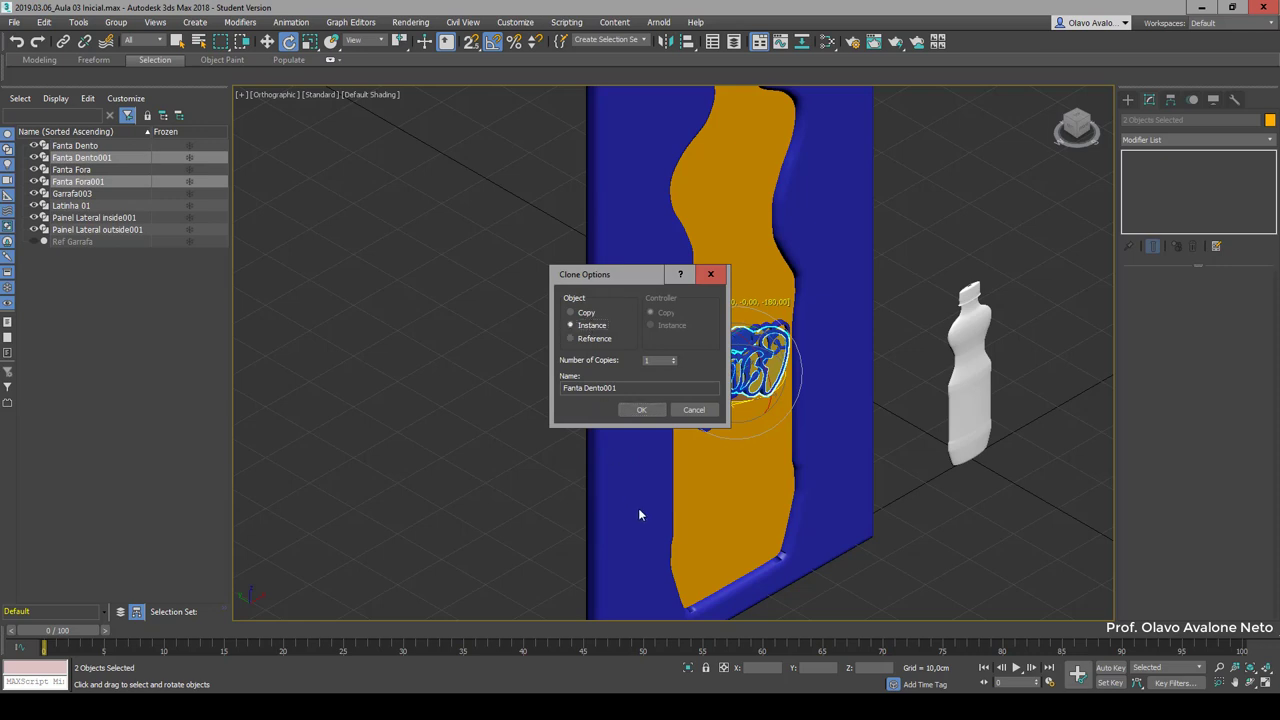
{"action": "left_click", "coordinate": [641, 409]}
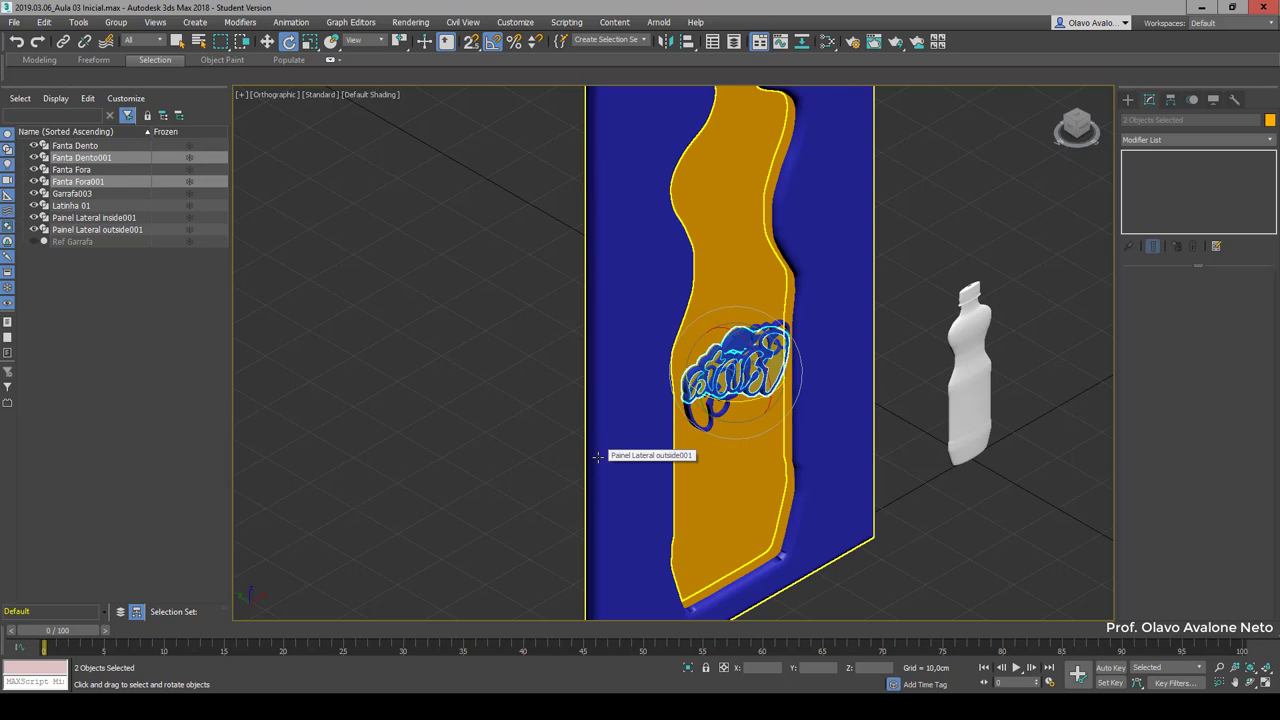
Step: Slide the cloned logo pieces along X onto the panel's opposite face
{"action": "key", "text": "w"}
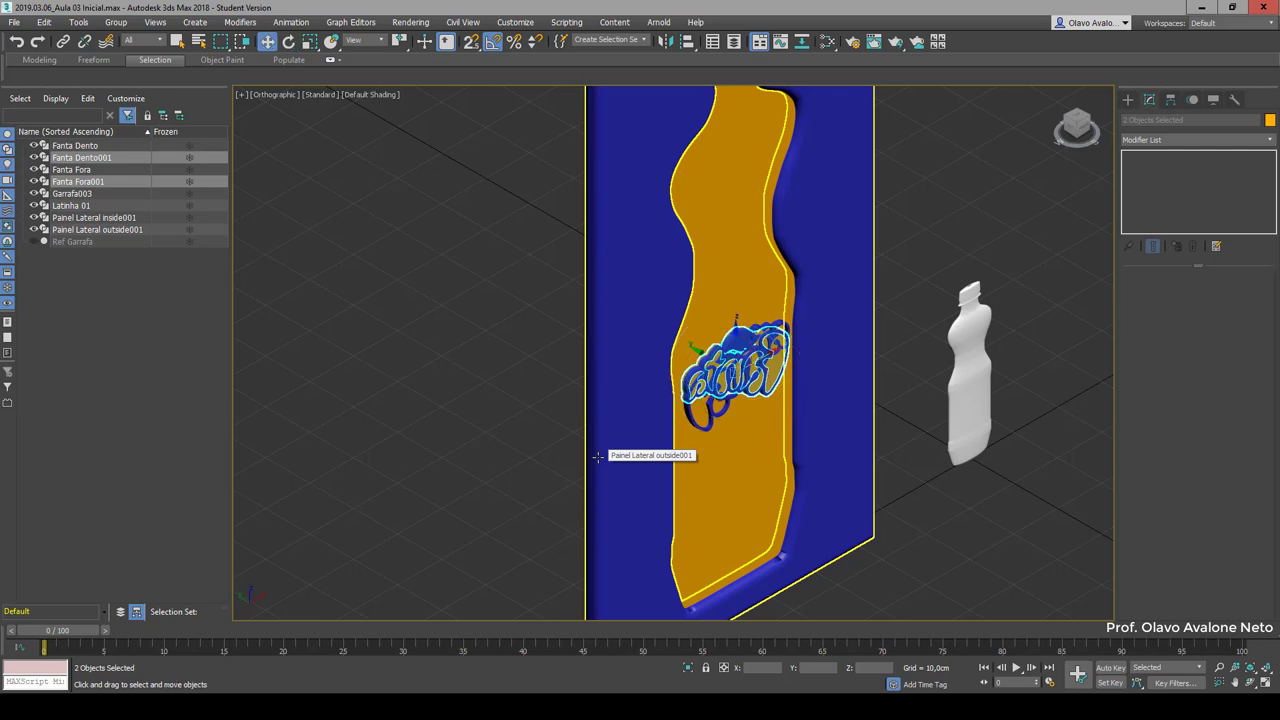
{"action": "left_click_drag", "start_coordinate": [704, 352], "coordinate": [685, 338]}
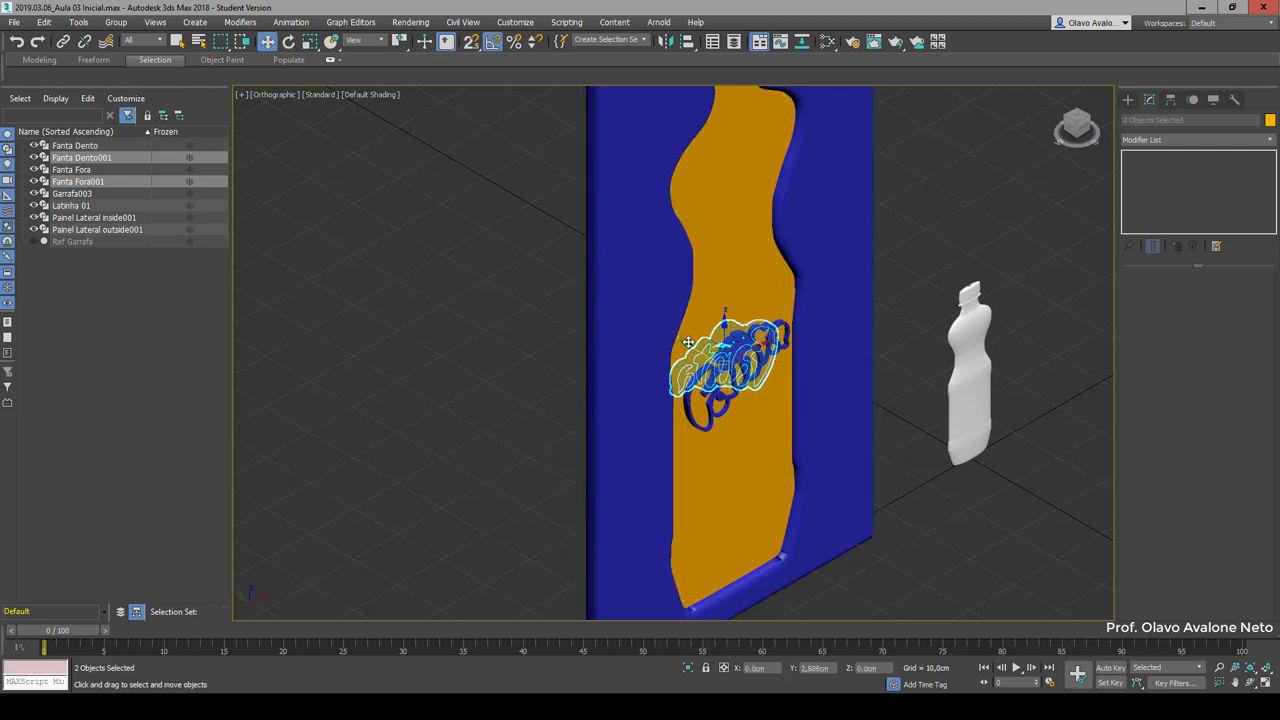
{"action": "key", "text": "f"}
{"action": "key", "text": "F3"}
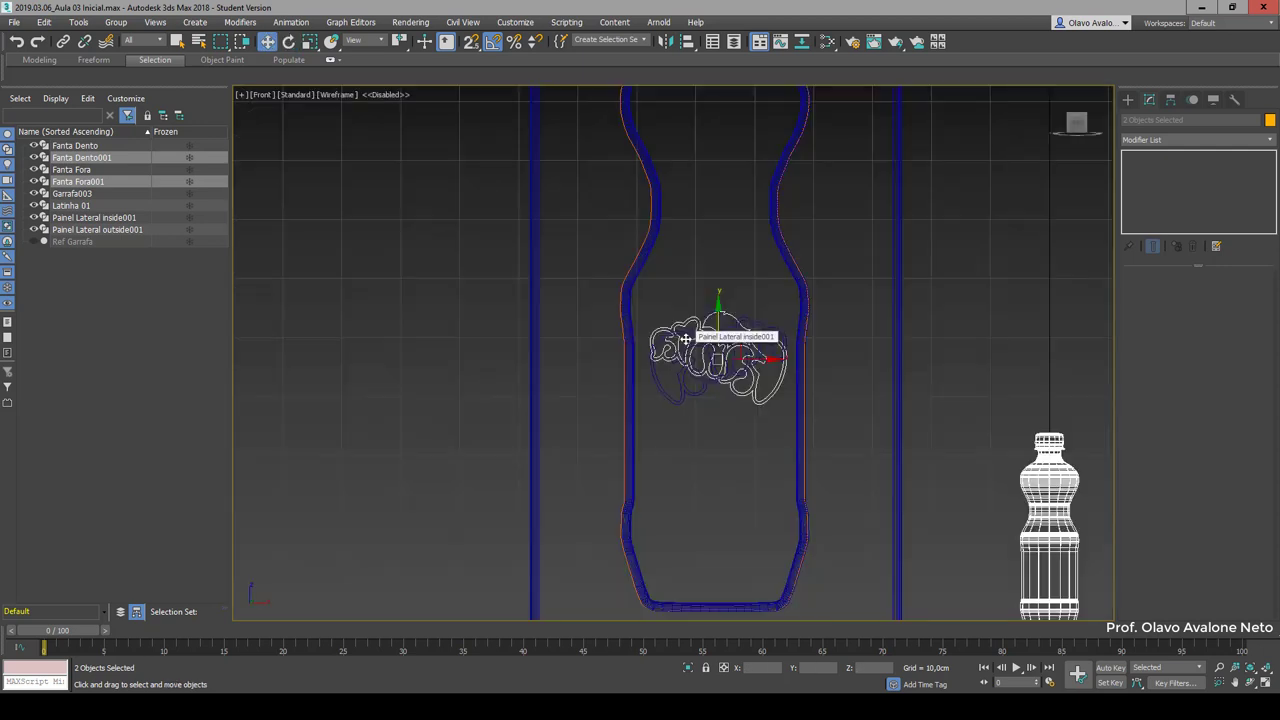
{"action": "key", "text": "l"}
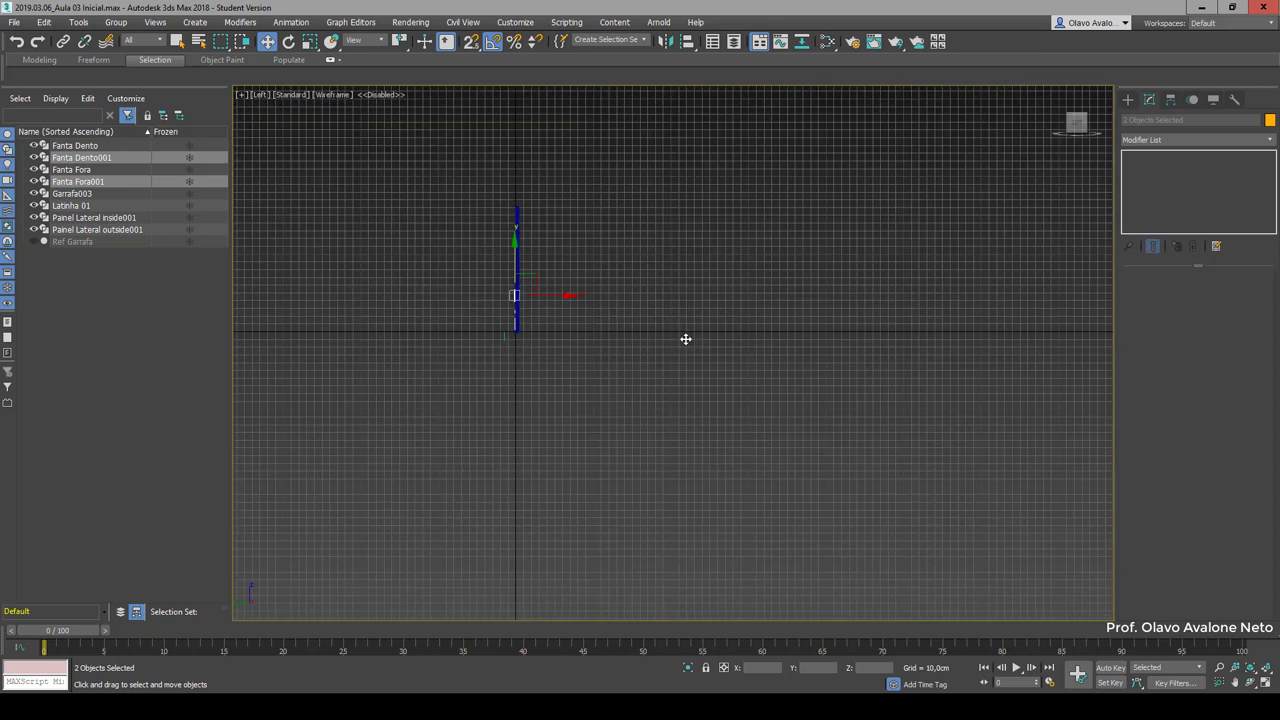
{"action": "scroll", "coordinate": [497, 297], "scroll_direction": "up", "scroll_amount": 3}
{"action": "scroll", "coordinate": [497, 297], "scroll_direction": "up", "scroll_amount": 3}
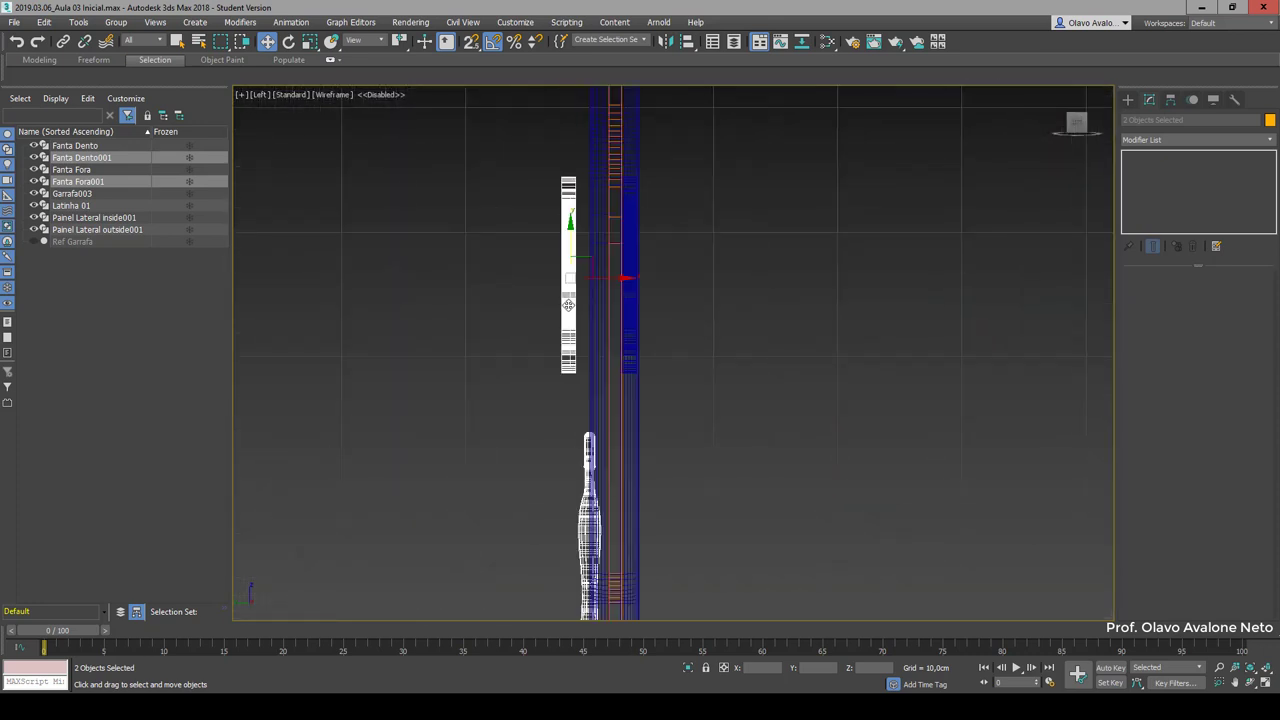
{"action": "scroll", "coordinate": [571, 297], "scroll_direction": "up", "scroll_amount": 2}
{"action": "left_click_drag", "start_coordinate": [625, 264], "coordinate": [690, 260]}
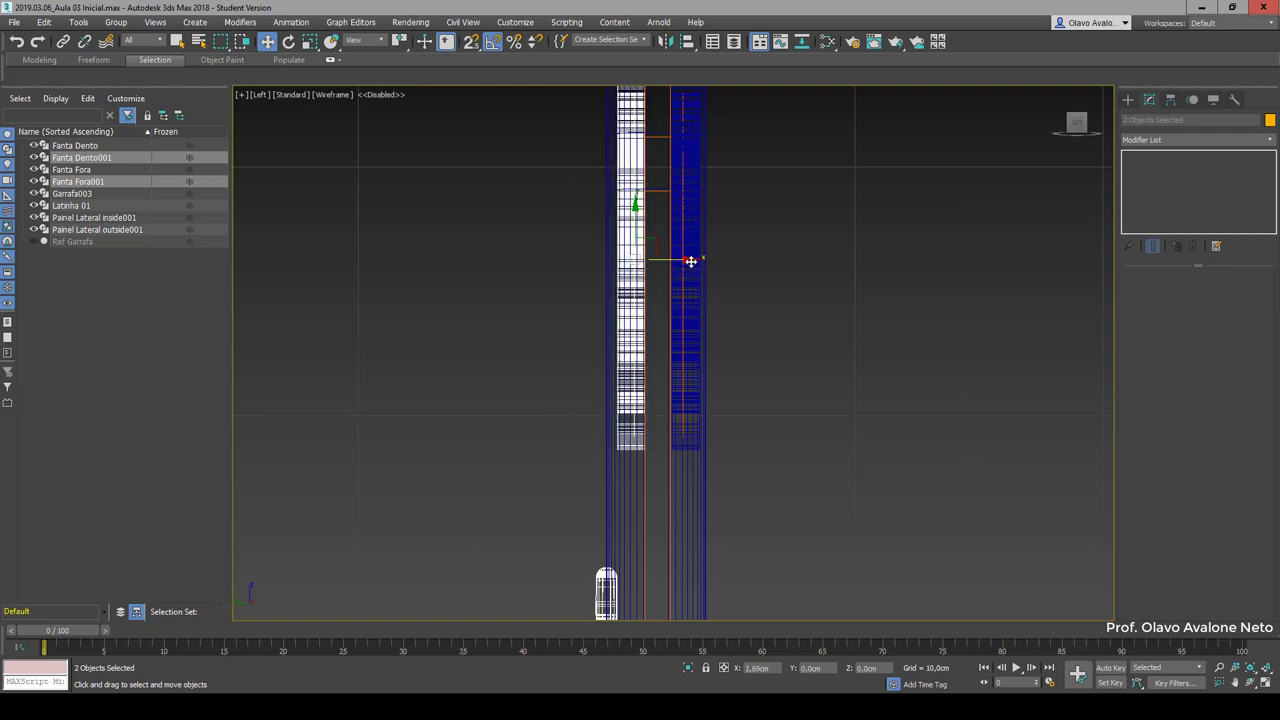
{"action": "left_click_drag", "start_coordinate": [690, 260], "coordinate": [690, 260]}
{"action": "scroll", "coordinate": [668, 262], "scroll_direction": "up", "scroll_amount": 1}
{"action": "scroll", "coordinate": [668, 262], "scroll_direction": "up", "scroll_amount": 3}
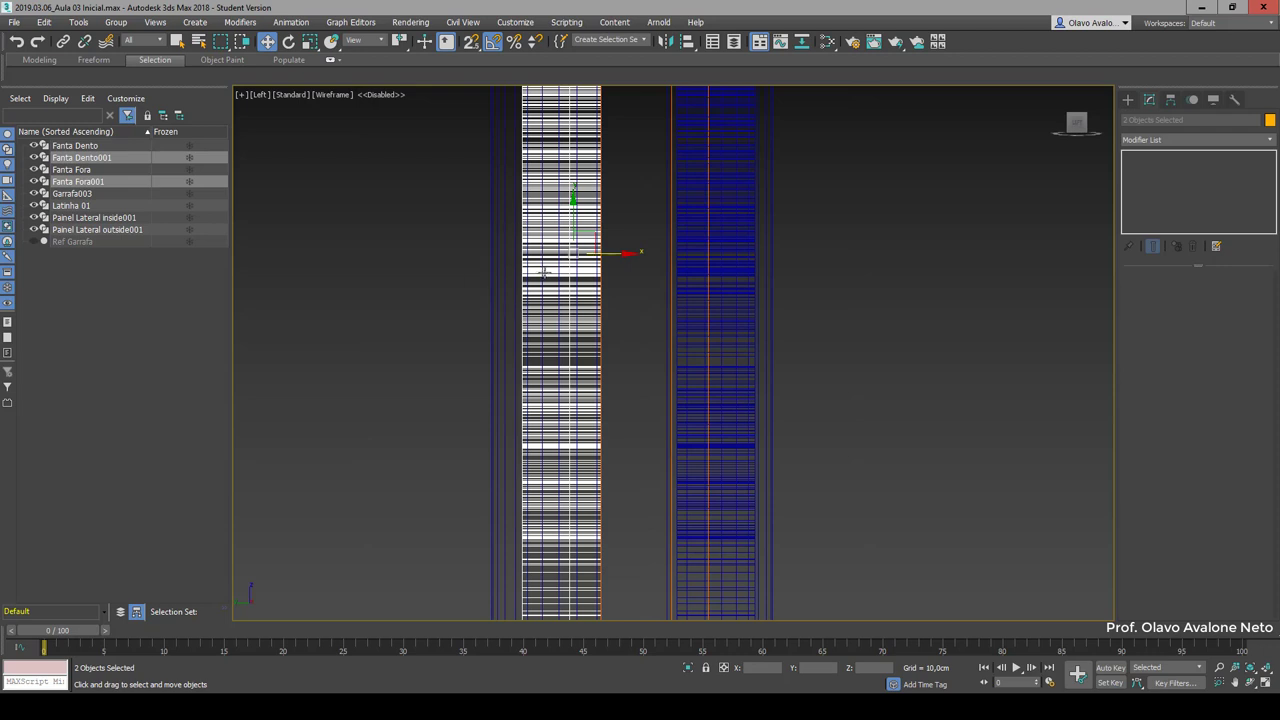
{"action": "left_click", "coordinate": [544, 272]}
{"action": "scroll", "coordinate": [726, 286], "scroll_direction": "down", "scroll_amount": 4}
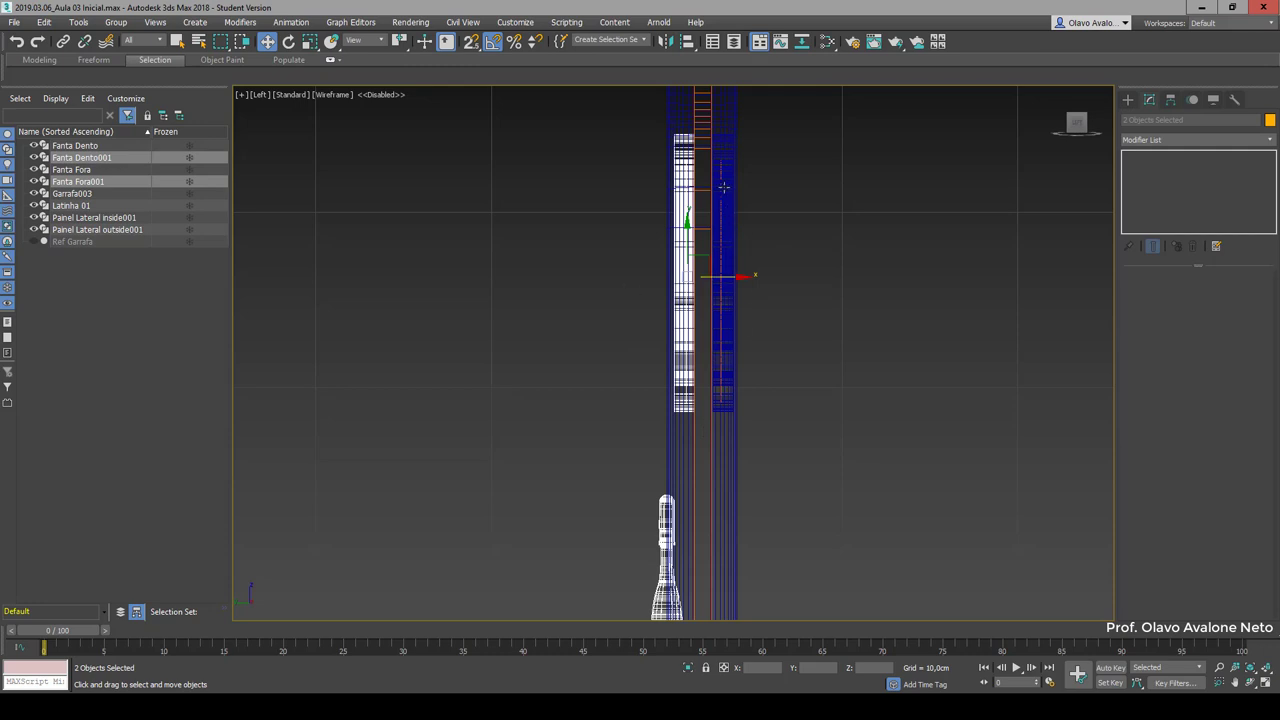
{"action": "scroll", "coordinate": [723, 187], "scroll_direction": "up", "scroll_amount": 3}
Step: Nudge the original Fanta Fora and Fanta Dento slightly along X, then deselect
{"action": "left_click", "coordinate": [136, 169]}
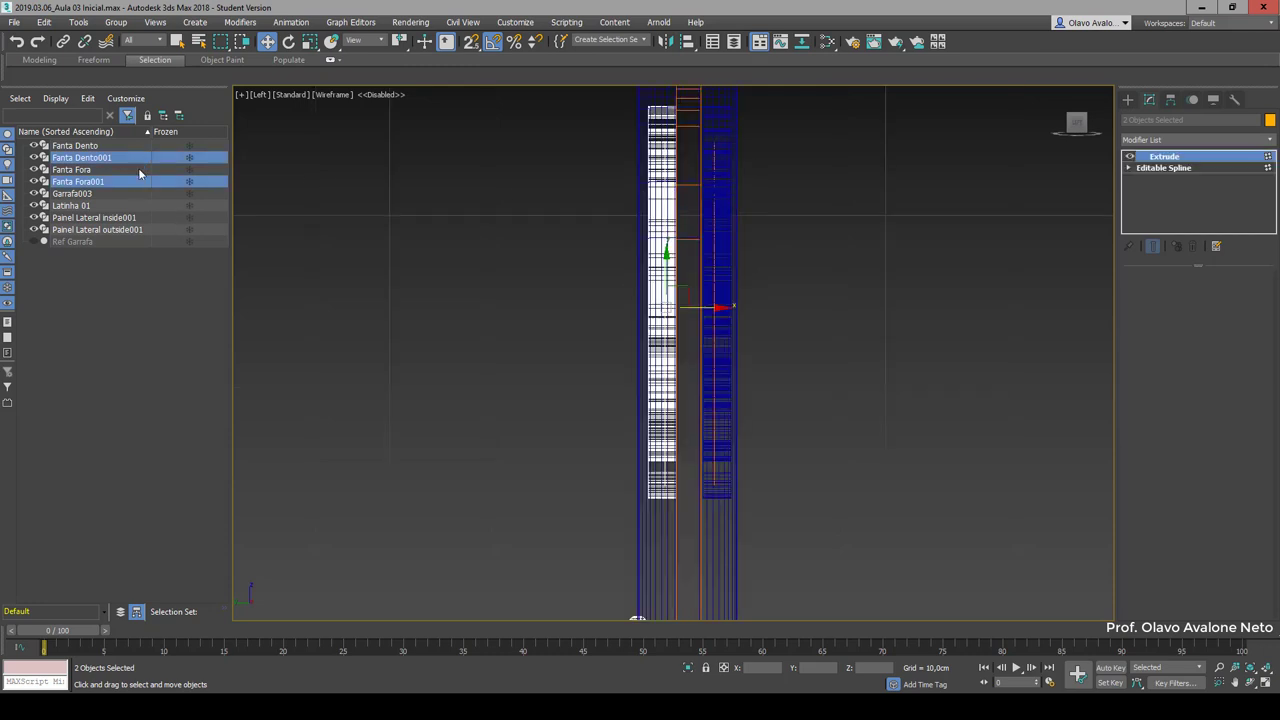
{"action": "left_click", "coordinate": [136, 147], "text": "ctrl"}
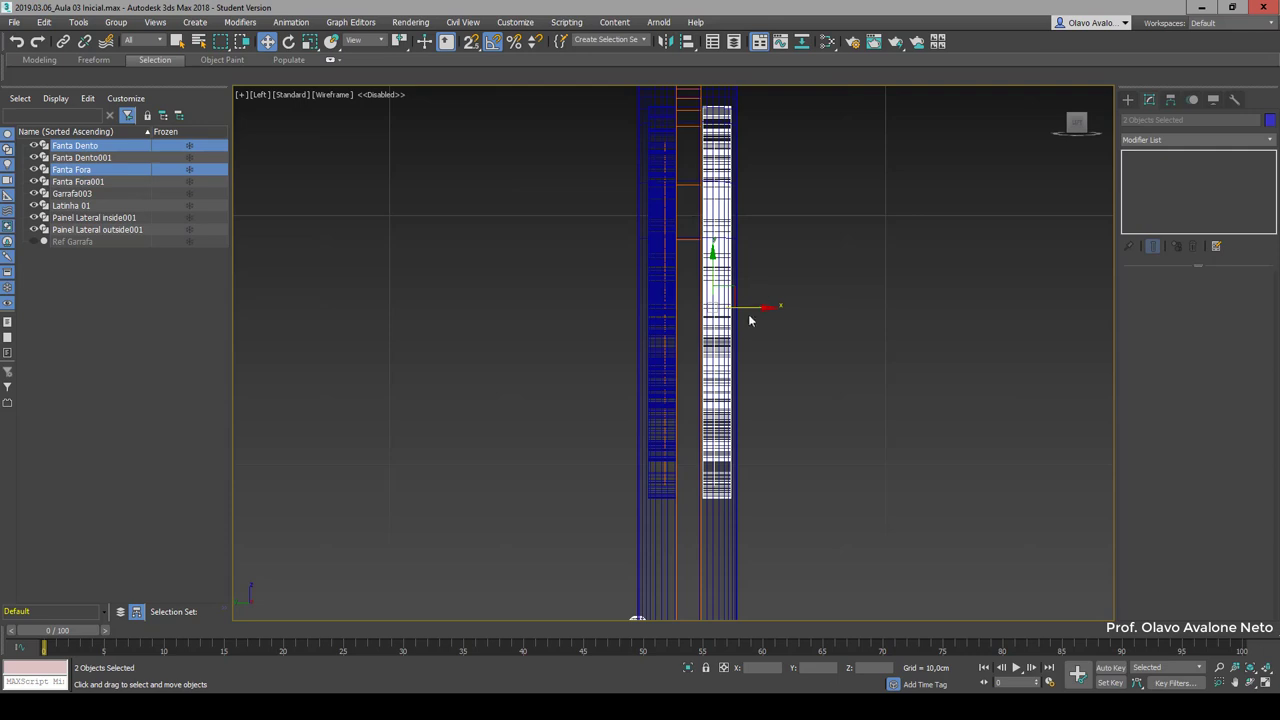
{"action": "scroll", "coordinate": [750, 320], "scroll_direction": "up", "scroll_amount": 8}
{"action": "left_click_drag", "start_coordinate": [700, 294], "coordinate": [687, 292]}
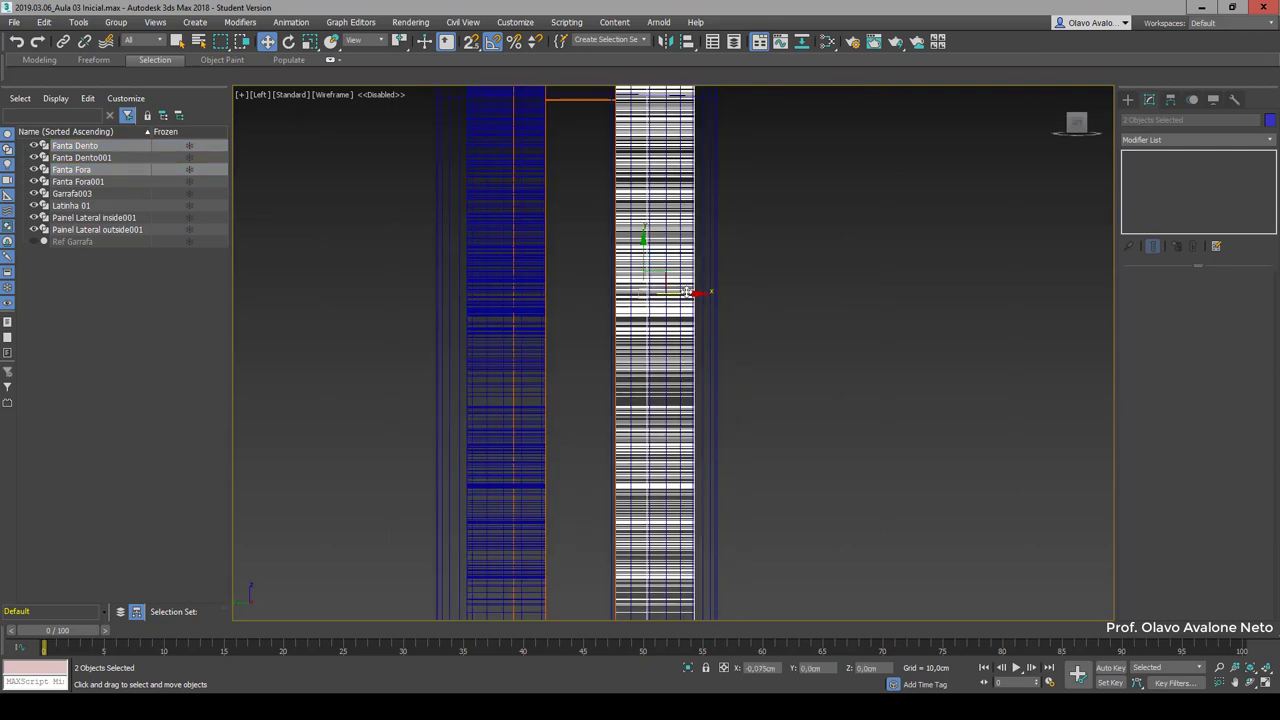
{"action": "left_click", "coordinate": [880, 321]}
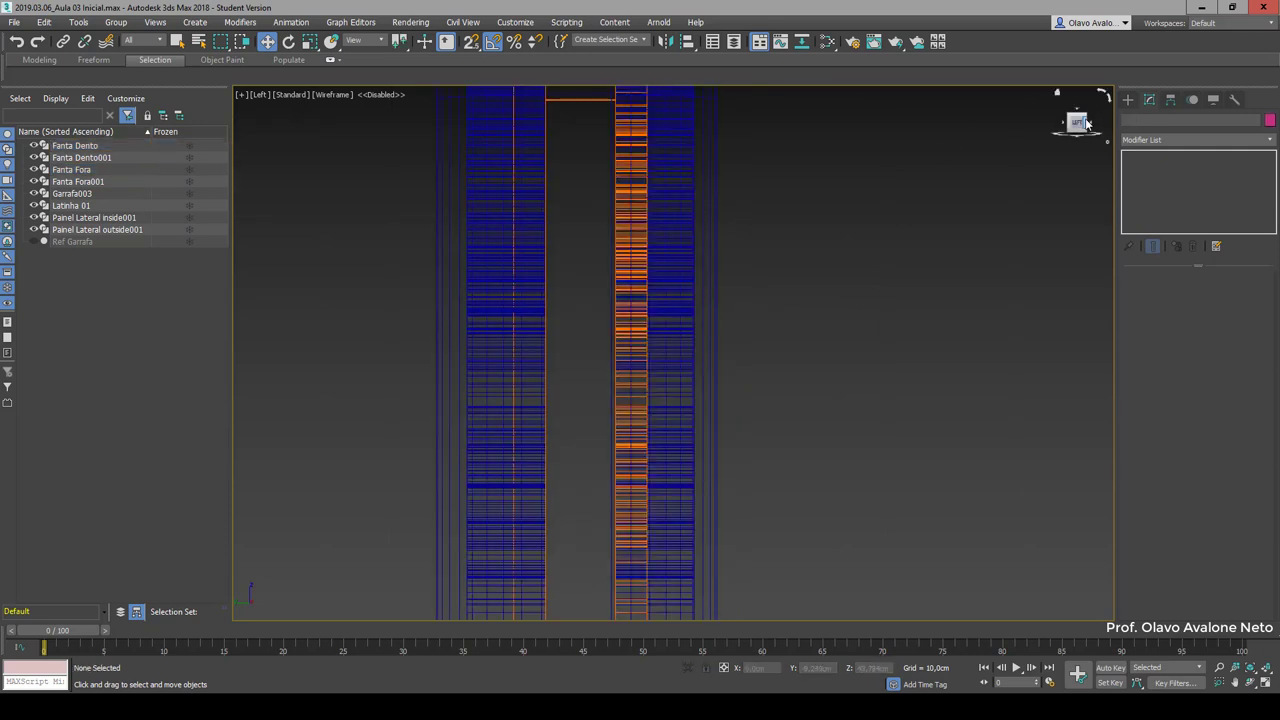
Step: Inspect the panel in shaded 3D, then undo its accidental shift in Front view
{"action": "left_click_drag", "start_coordinate": [1088, 120], "coordinate": [677, 481]}
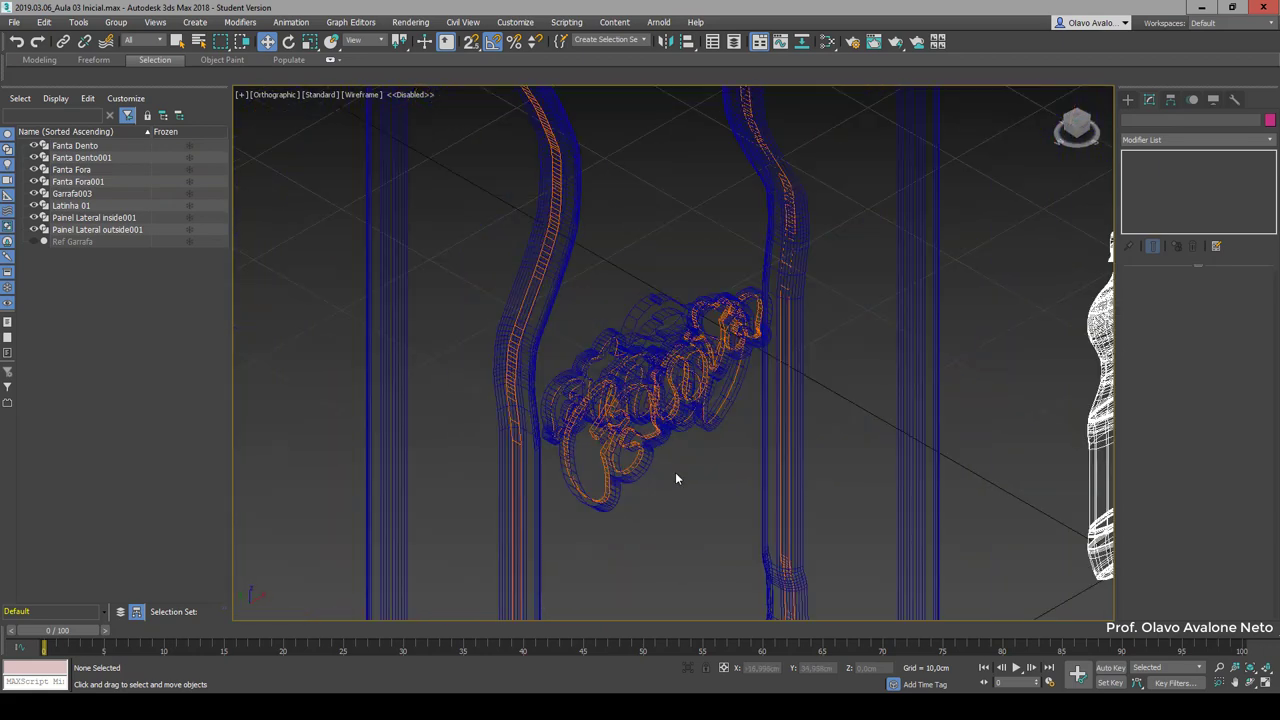
{"action": "key", "text": "F3"}
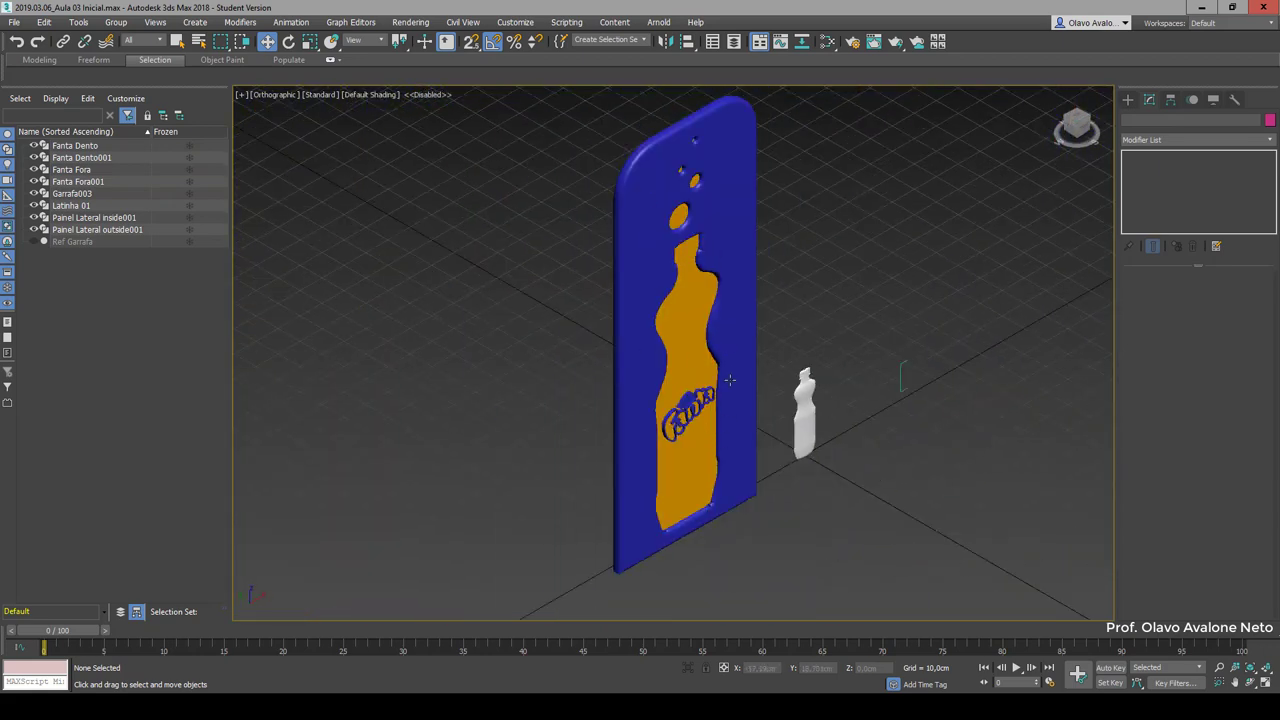
{"action": "mouse_move", "coordinate": [547, 490]}
{"action": "middle_mouse_down", "text": "alt"}
{"action": "mouse_move", "coordinate": [688, 470]}
{"action": "mouse_move", "coordinate": [708, 446]}
{"action": "mouse_move", "coordinate": [526, 491]}
{"action": "mouse_move", "coordinate": [620, 477]}
{"action": "mouse_move", "coordinate": [700, 443]}
{"action": "mouse_move", "coordinate": [566, 486]}
{"action": "mouse_move", "coordinate": [571, 514]}
{"action": "middle_mouse_up", "text": "alt"}
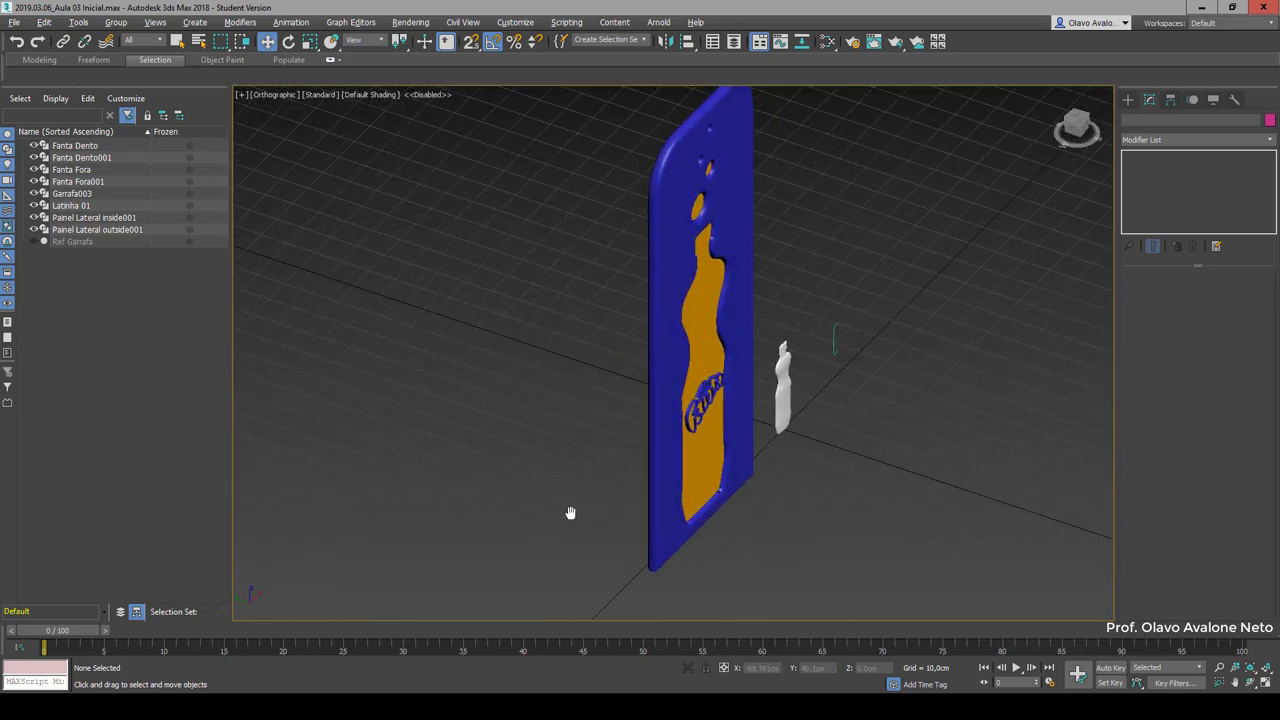
{"action": "scroll", "coordinate": [571, 514], "scroll_direction": "down", "scroll_amount": 5}
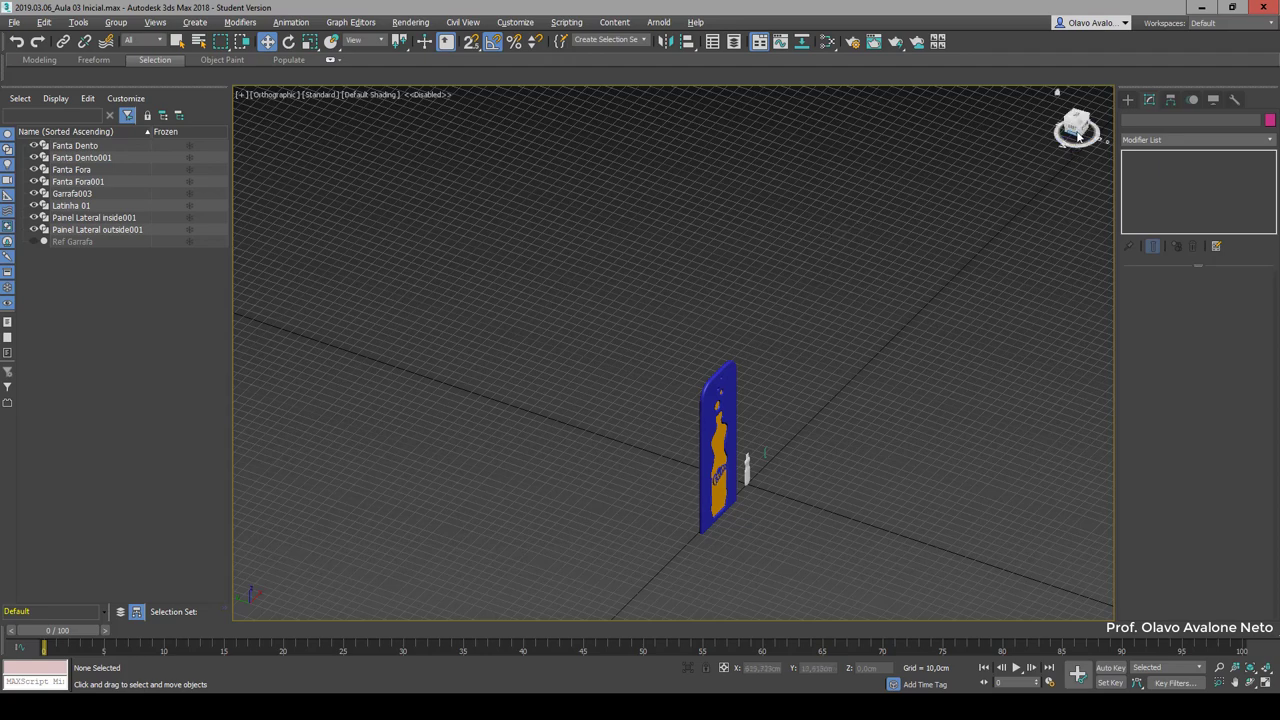
{"action": "key", "text": "f"}
{"action": "key", "text": "z"}
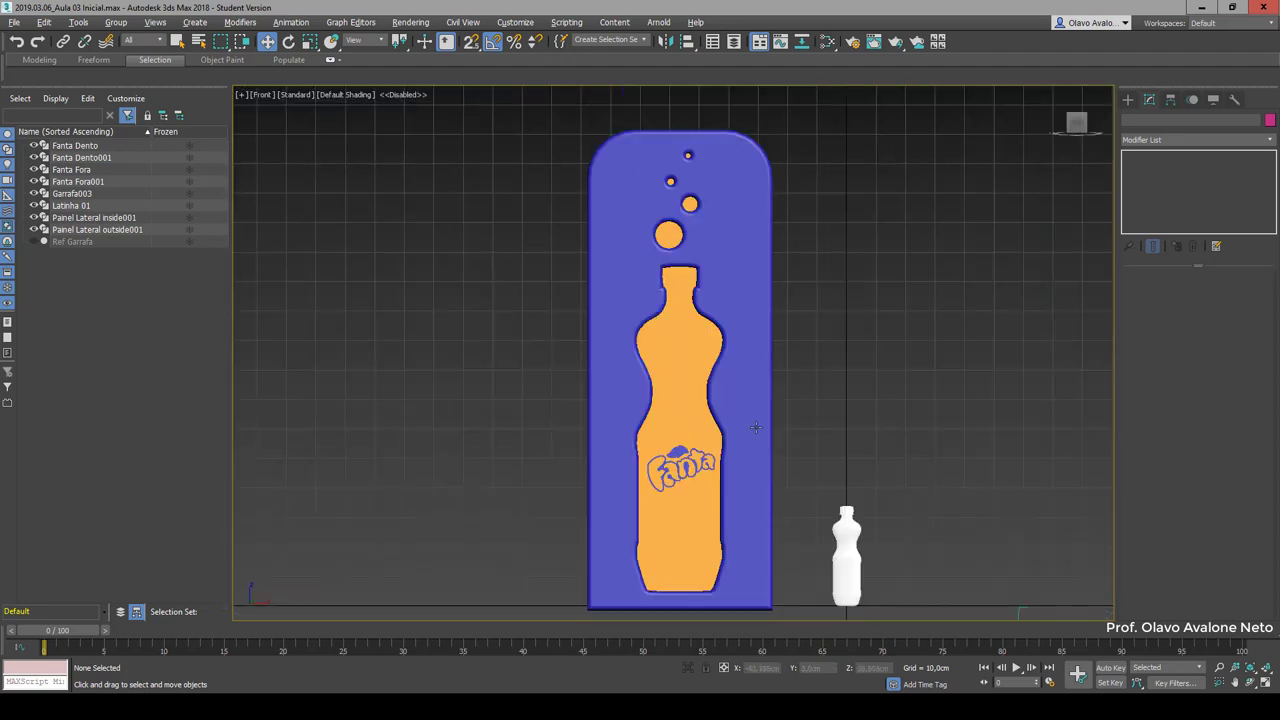
{"action": "left_click", "coordinate": [740, 224]}
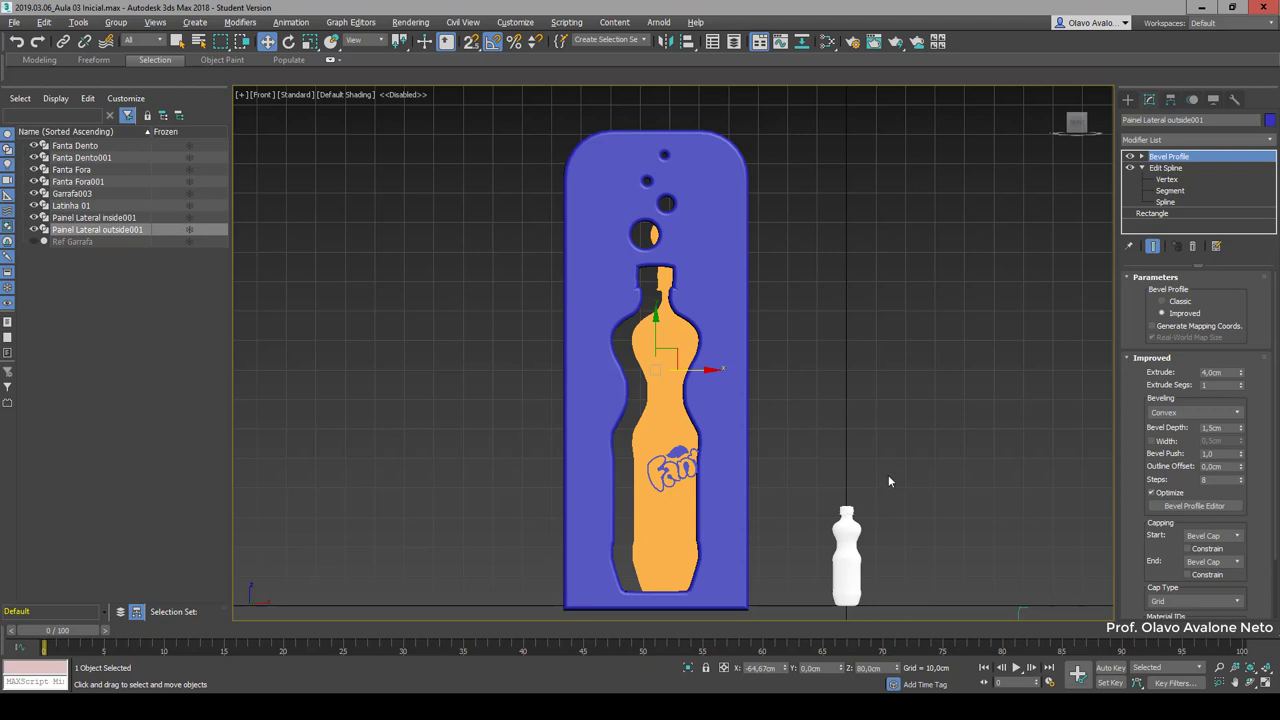
{"action": "key", "text": "ctrl+z"}
{"action": "left_click", "coordinate": [926, 397]}
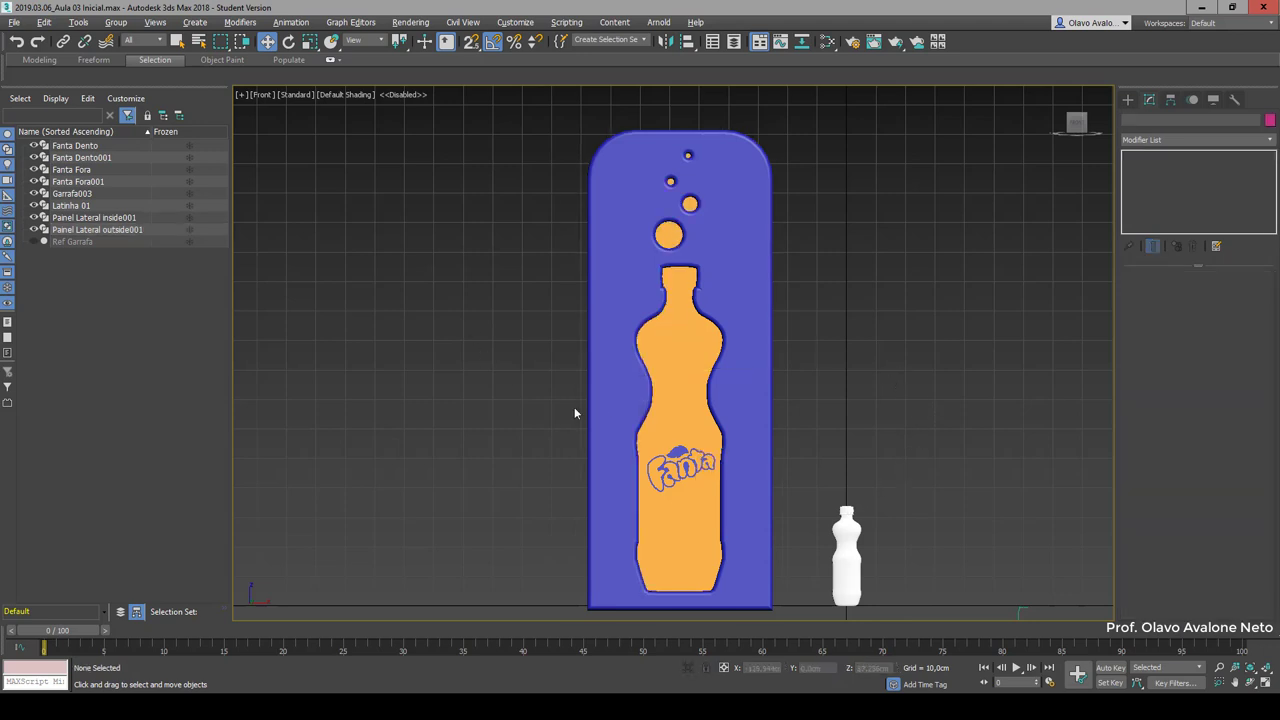
Step: Select Fanta Dento, Dento001, Fora and Fora001, then bring up the Left.jpg render in Photos
{"action": "left_click", "coordinate": [95, 146]}
{"action": "left_click", "coordinate": [110, 158], "text": "ctrl"}
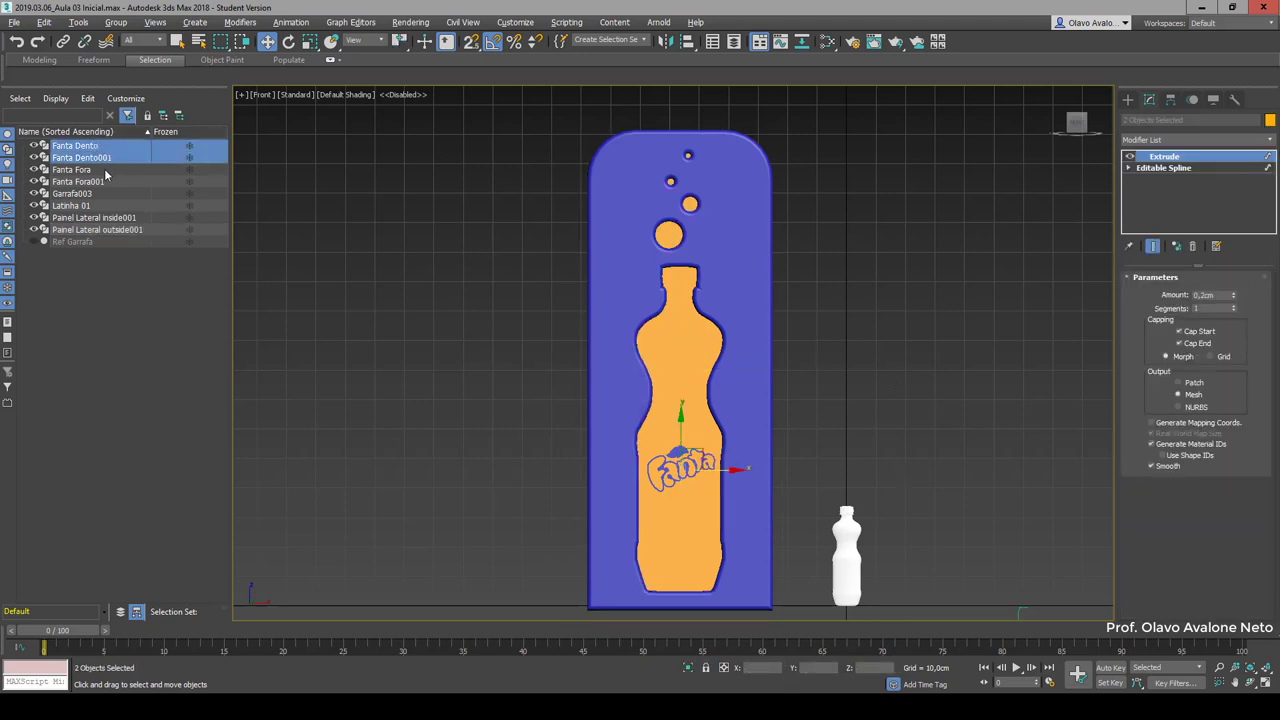
{"action": "left_click", "coordinate": [108, 170], "text": "ctrl"}
{"action": "left_click", "coordinate": [108, 182], "text": "ctrl"}
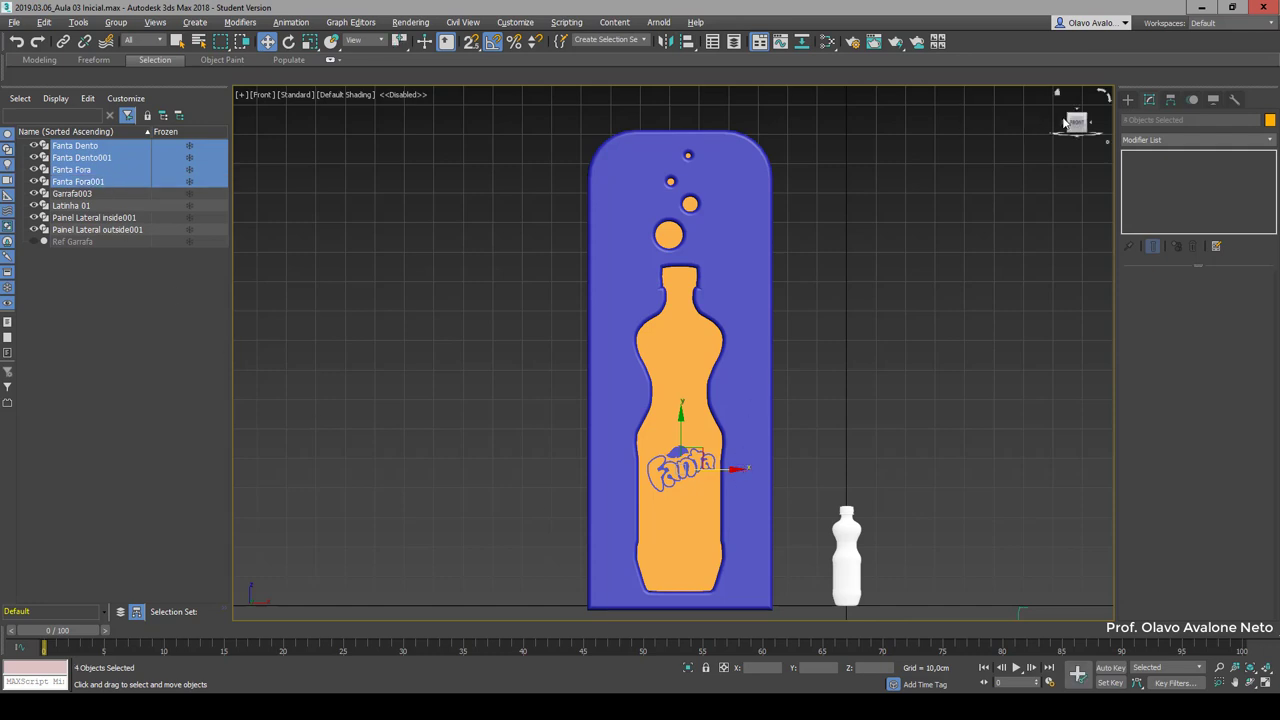
{"action": "key", "text": "F3"}
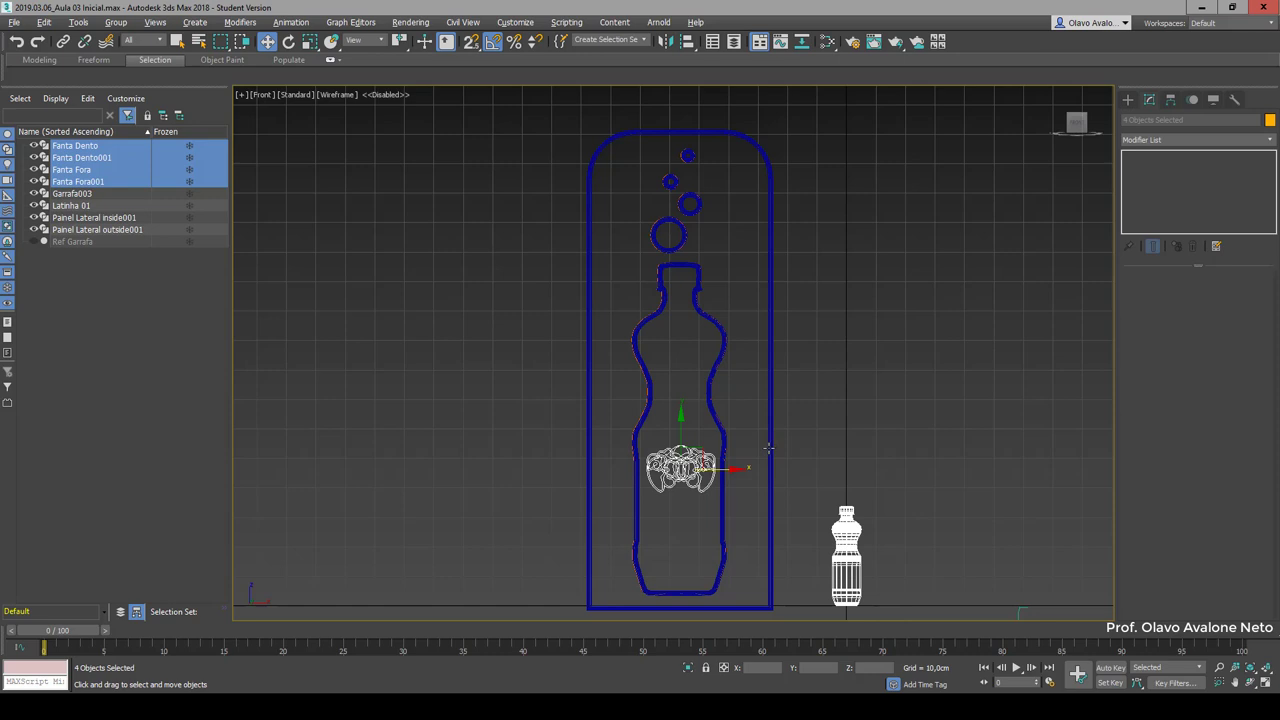
{"action": "key", "text": "F3"}
{"action": "scroll", "coordinate": [686, 581], "scroll_direction": "down", "scroll_amount": 3}
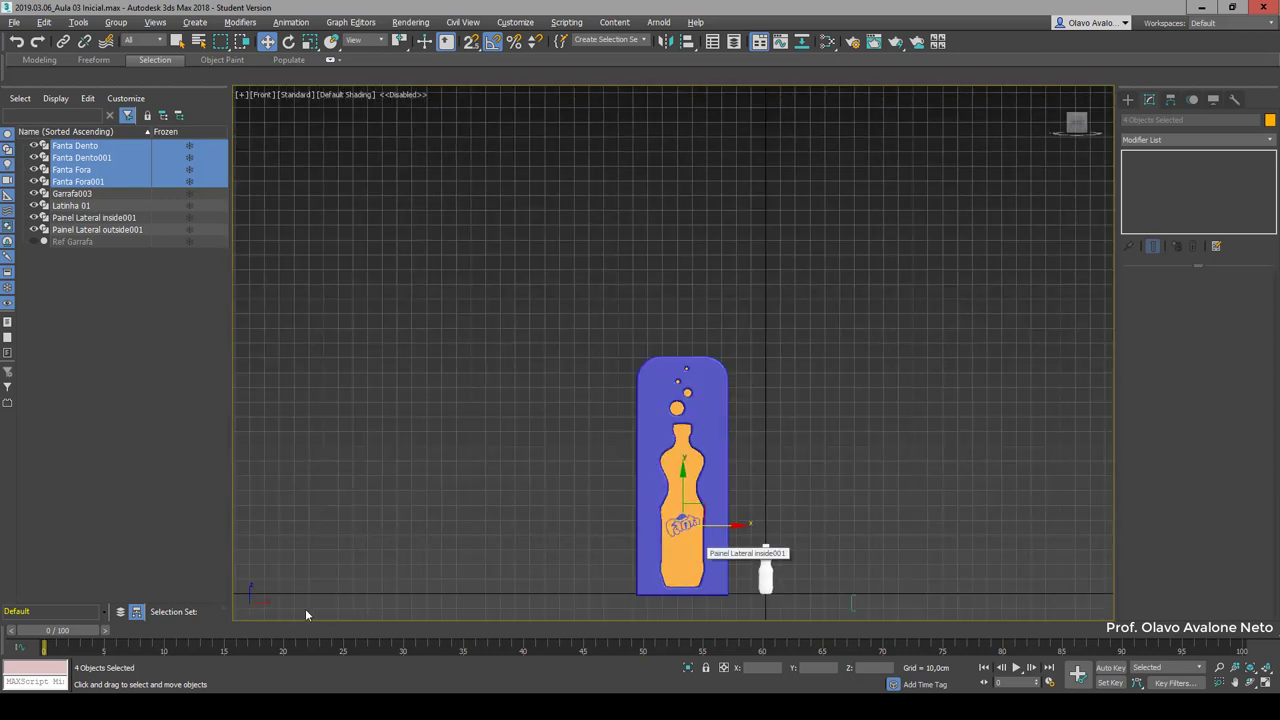
{"action": "key", "text": "alt+Tab"}
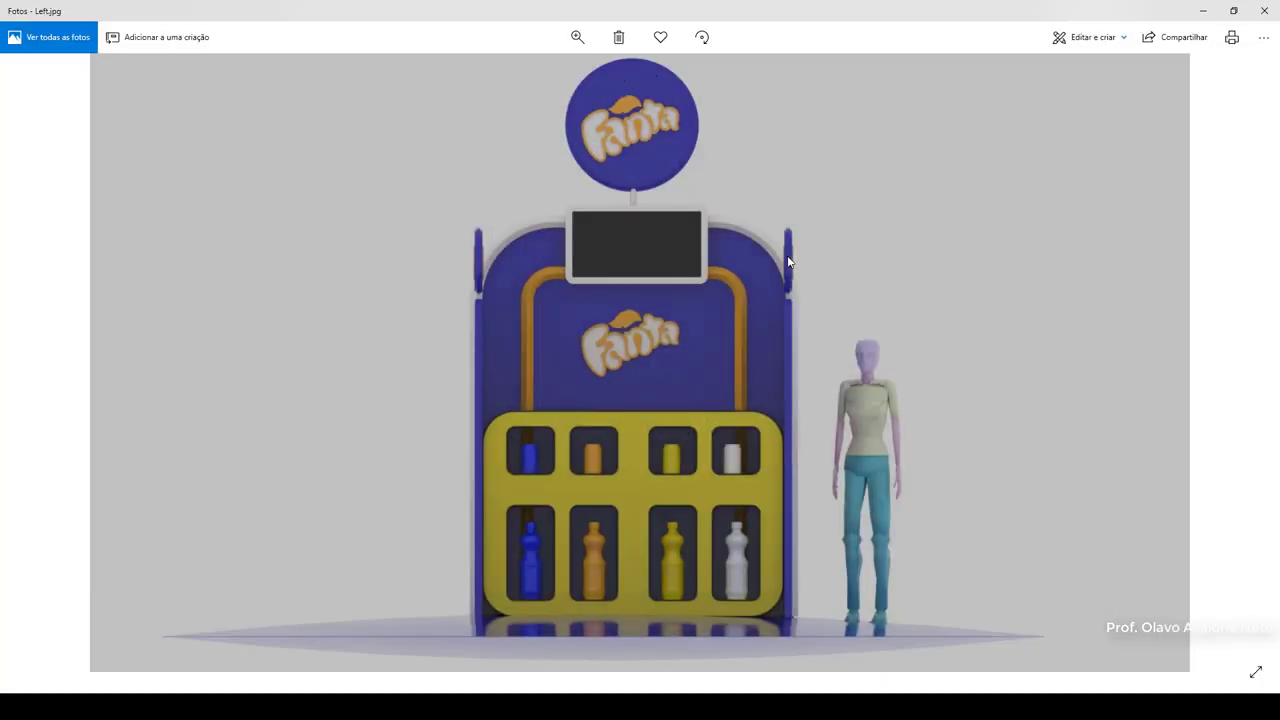
Step: Step back to the Front.jpg render, then minimize Photos to return to 3ds Max
{"action": "left_click", "coordinate": [33, 378]}
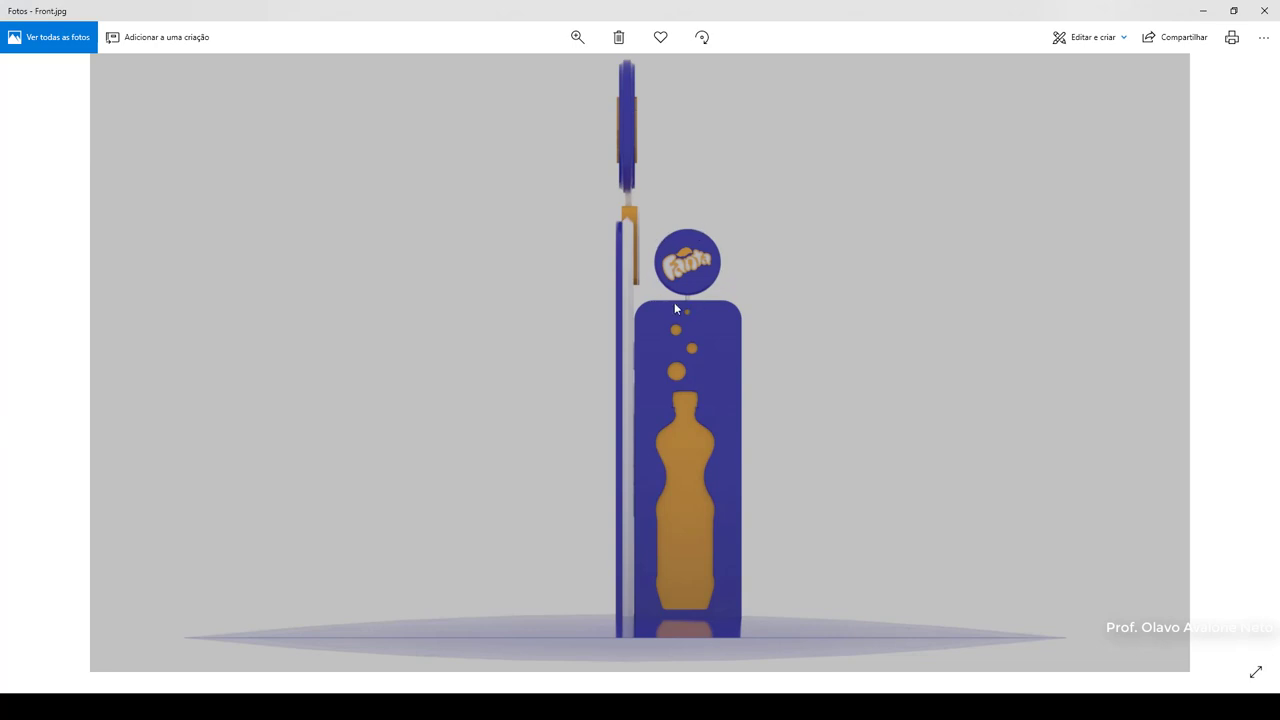
{"action": "left_click", "coordinate": [1203, 10]}
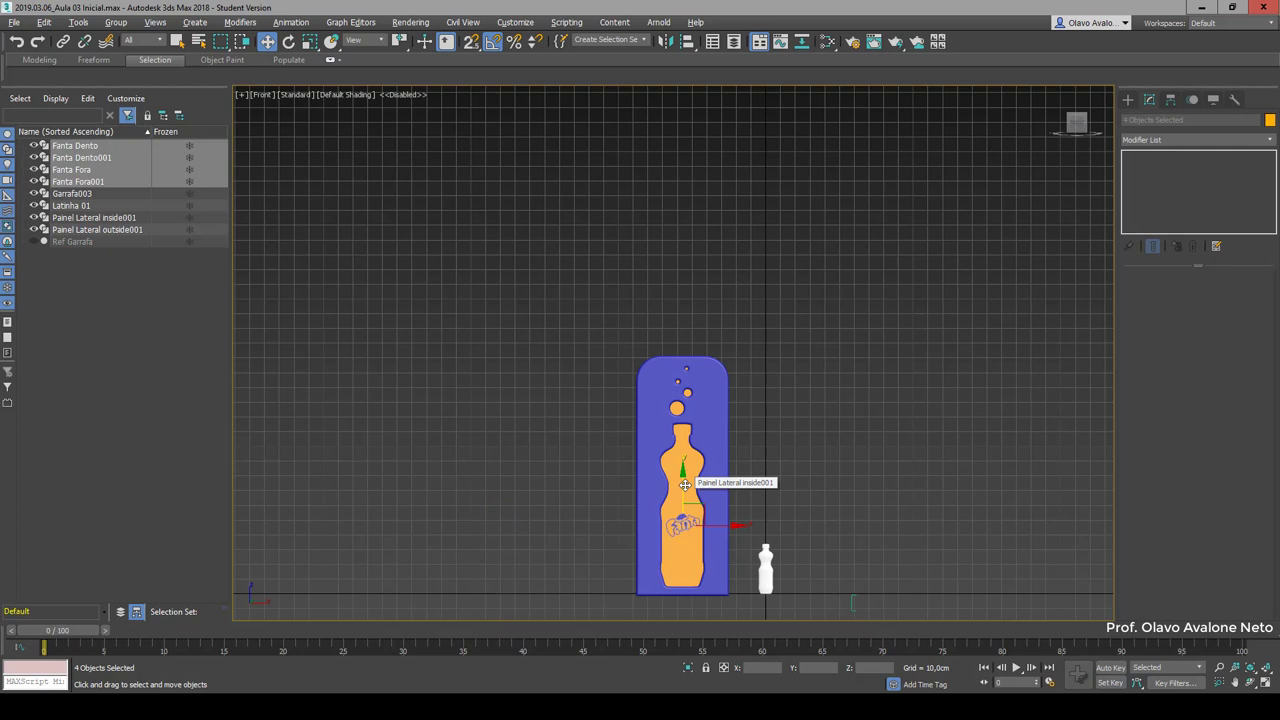
Step: Shift-move the four logo pieces upward as instances Fanta Dento002/003 and Fora002/003
{"action": "left_click_drag", "start_coordinate": [689, 507], "coordinate": [693, 287]}
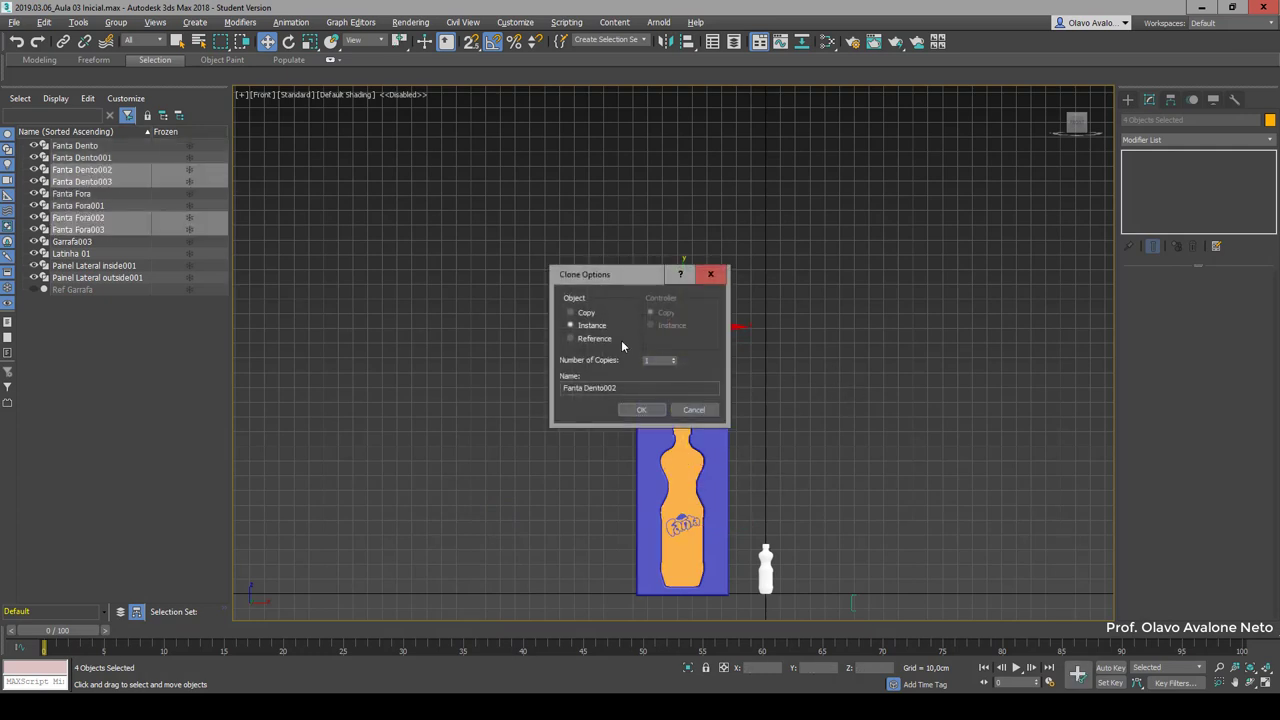
{"action": "left_click", "coordinate": [586, 313]}
{"action": "left_click", "coordinate": [641, 409]}
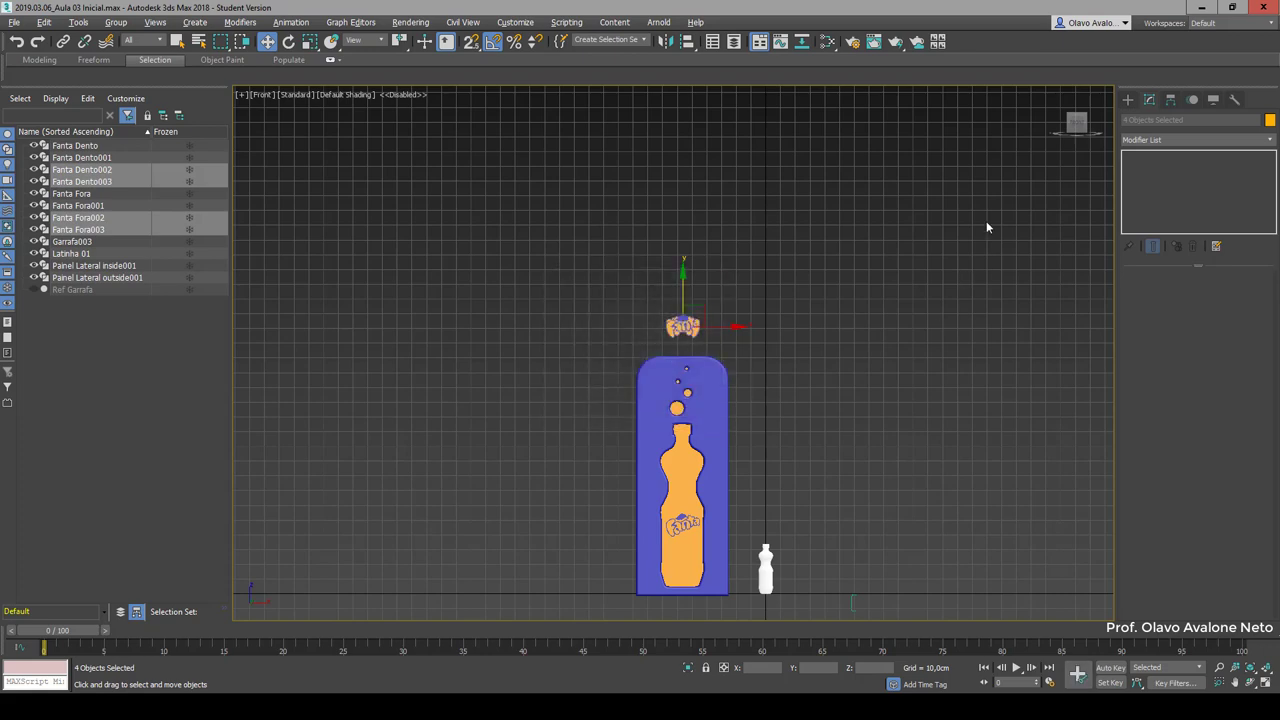
{"action": "mouse_move", "coordinate": [1076, 123]}
{"action": "mouse_move", "coordinate": [1072, 120]}
{"action": "left_mouse_down"}
{"action": "mouse_move", "coordinate": [997, 348]}
{"action": "mouse_move", "coordinate": [784, 443]}
{"action": "left_mouse_up"}
{"action": "scroll", "coordinate": [605, 302], "scroll_direction": "up", "scroll_amount": 5}
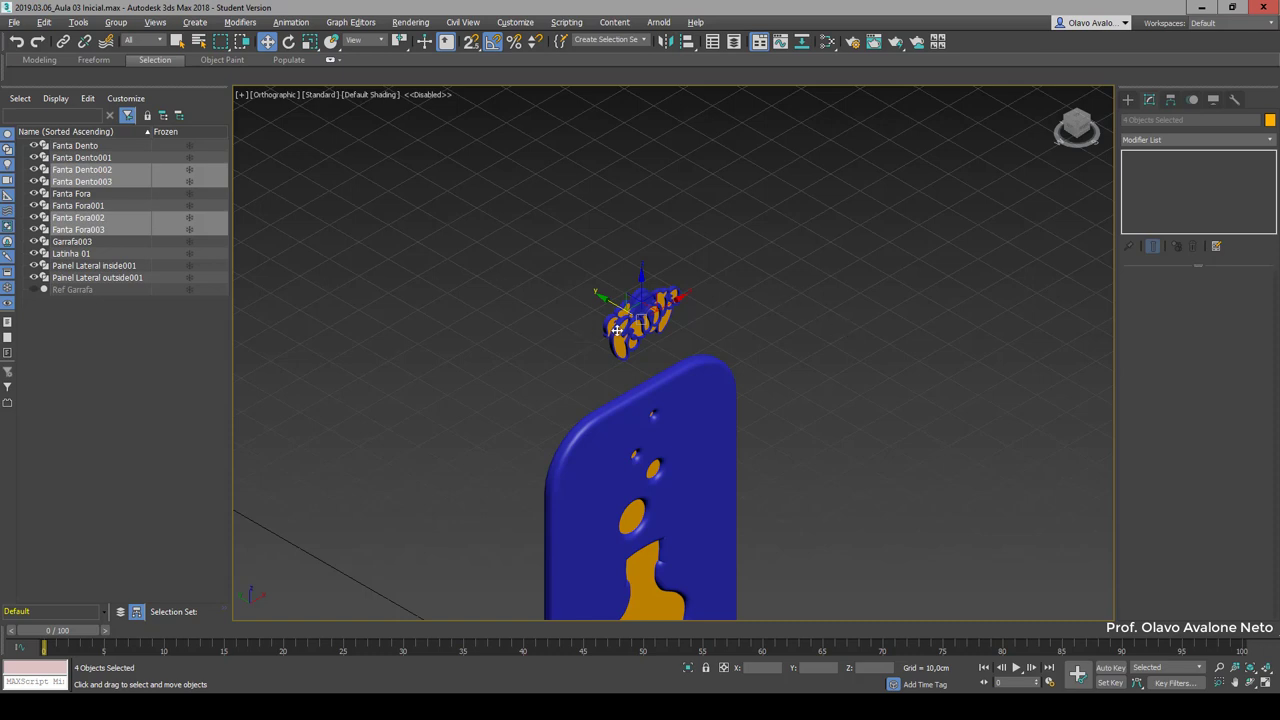
{"action": "left_click", "coordinate": [845, 336]}
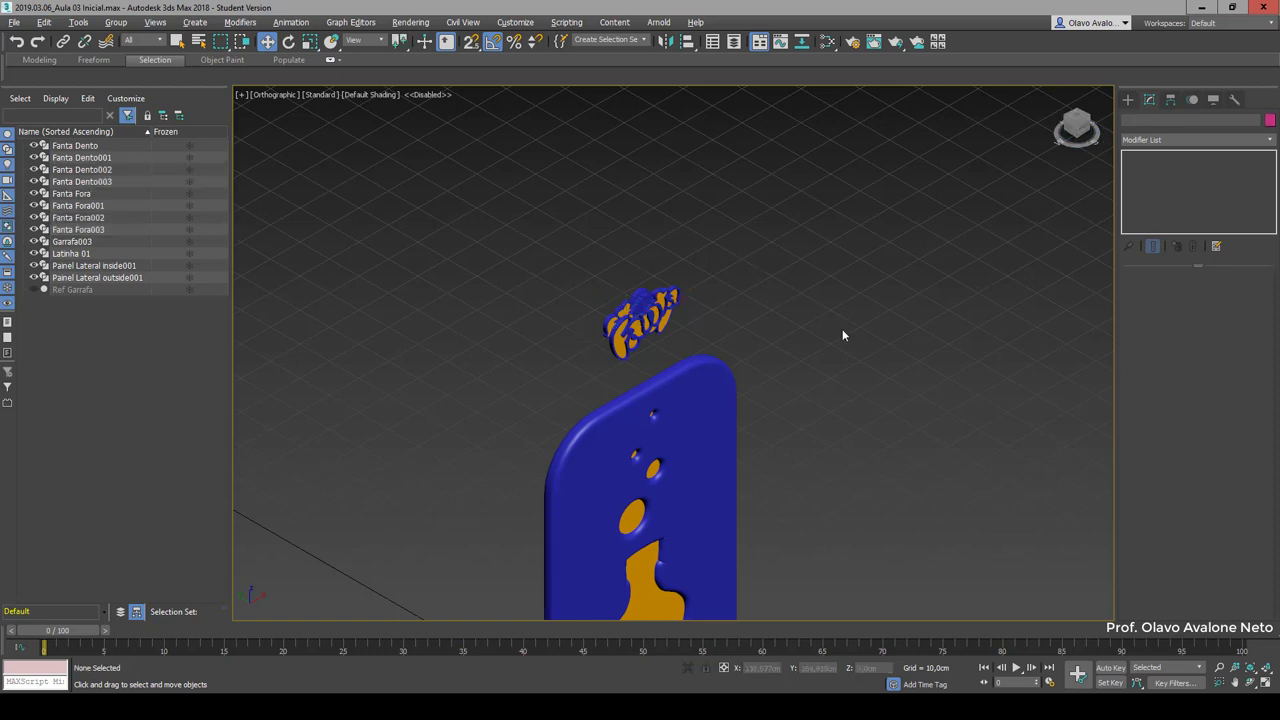
{"action": "left_click", "coordinate": [1088, 128]}
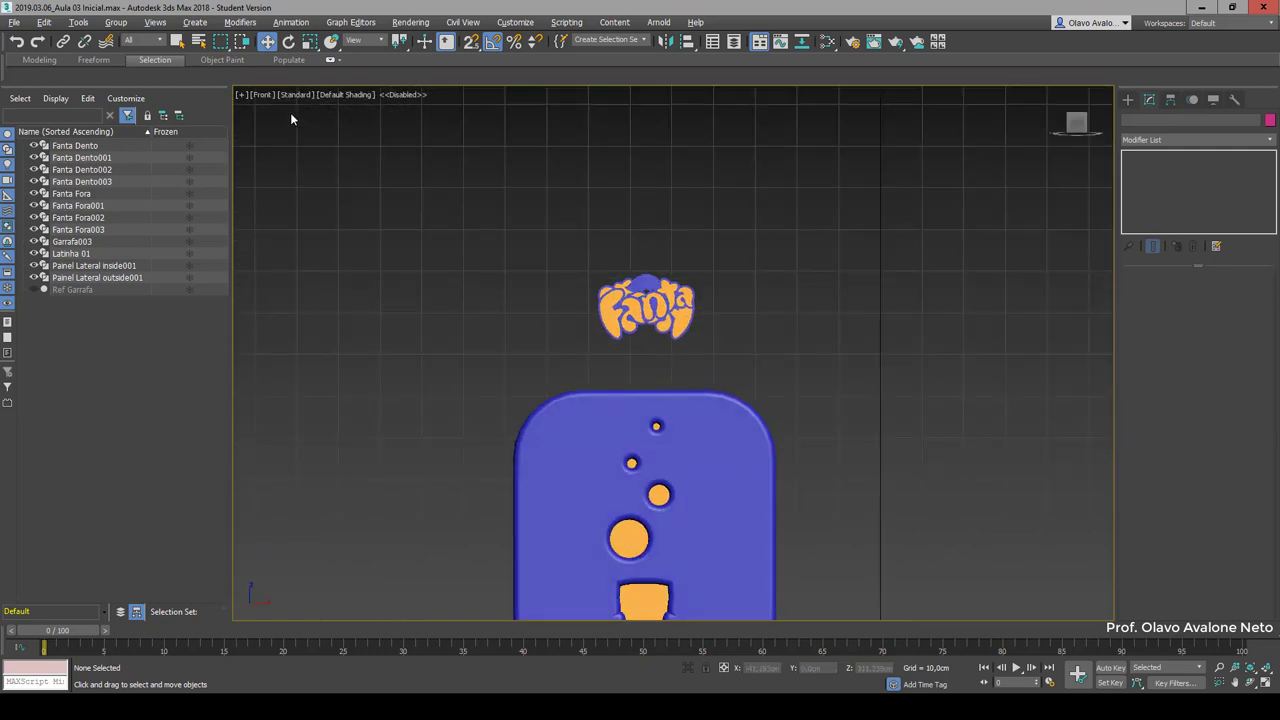
Step: Draw spline circle Circle001 centred on the floating Fanta logo copies
{"action": "left_click", "coordinate": [1129, 100]}
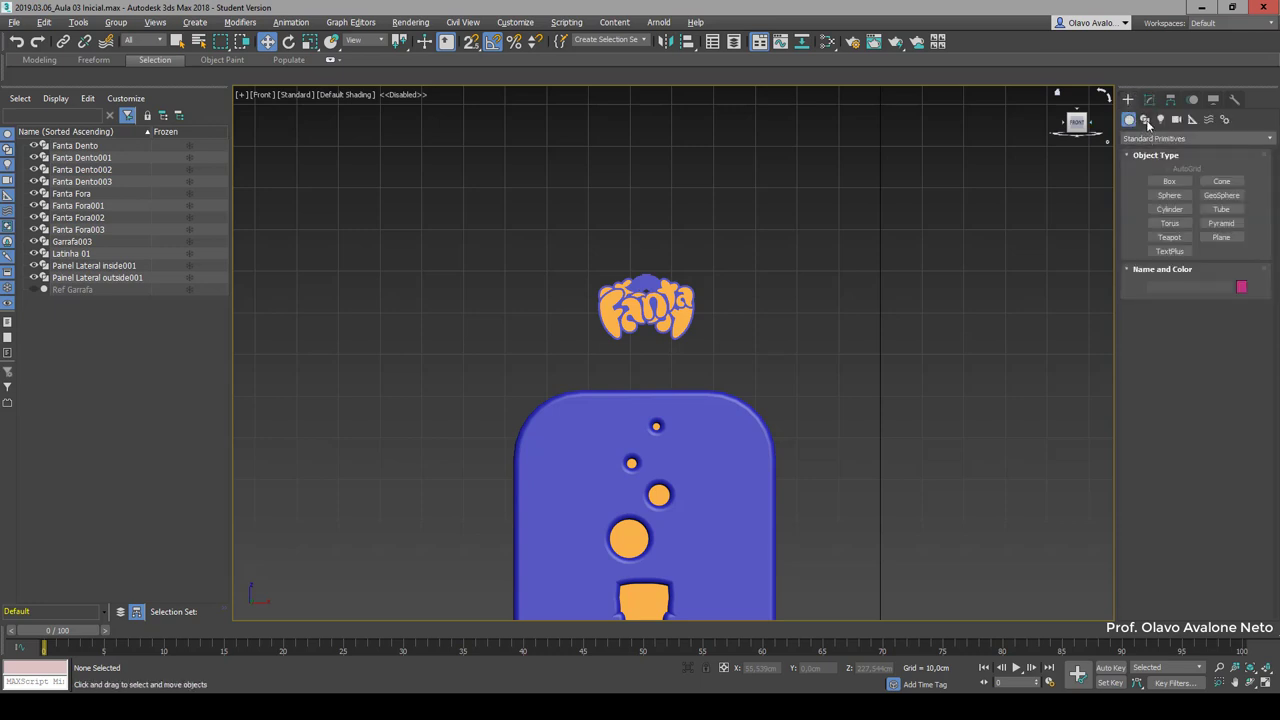
{"action": "left_click", "coordinate": [1145, 119]}
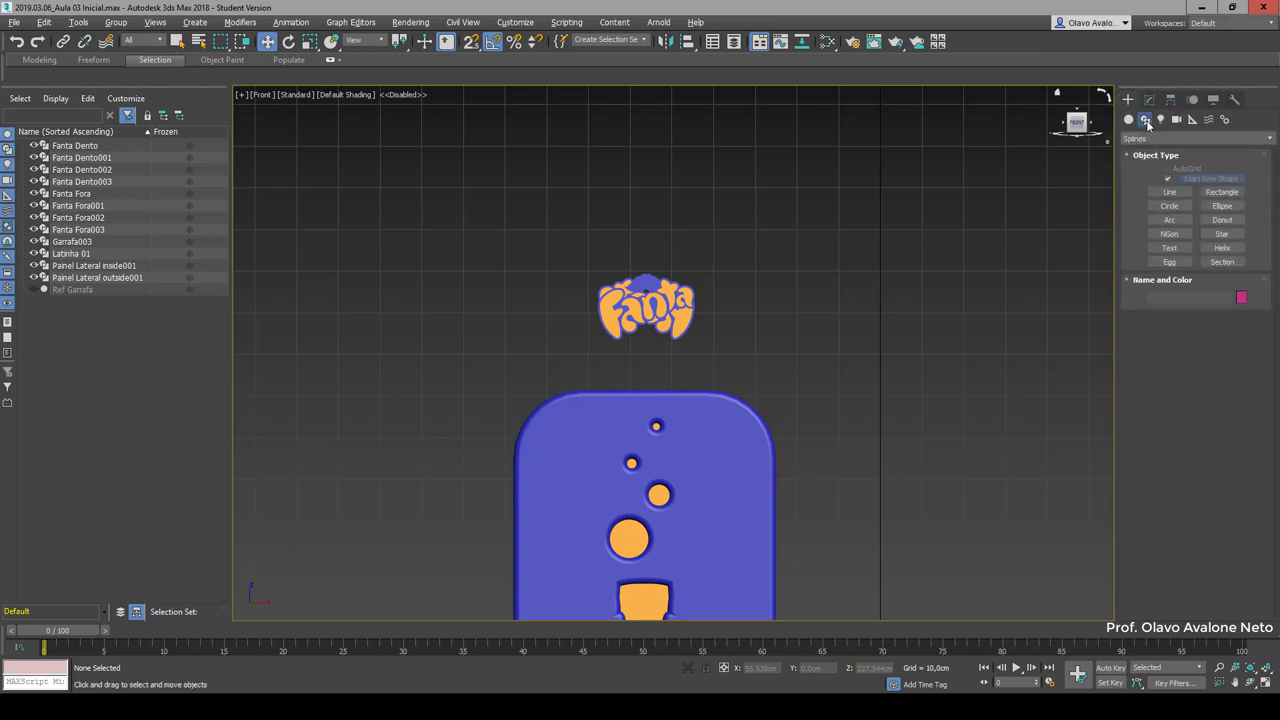
{"action": "left_click", "coordinate": [1169, 205]}
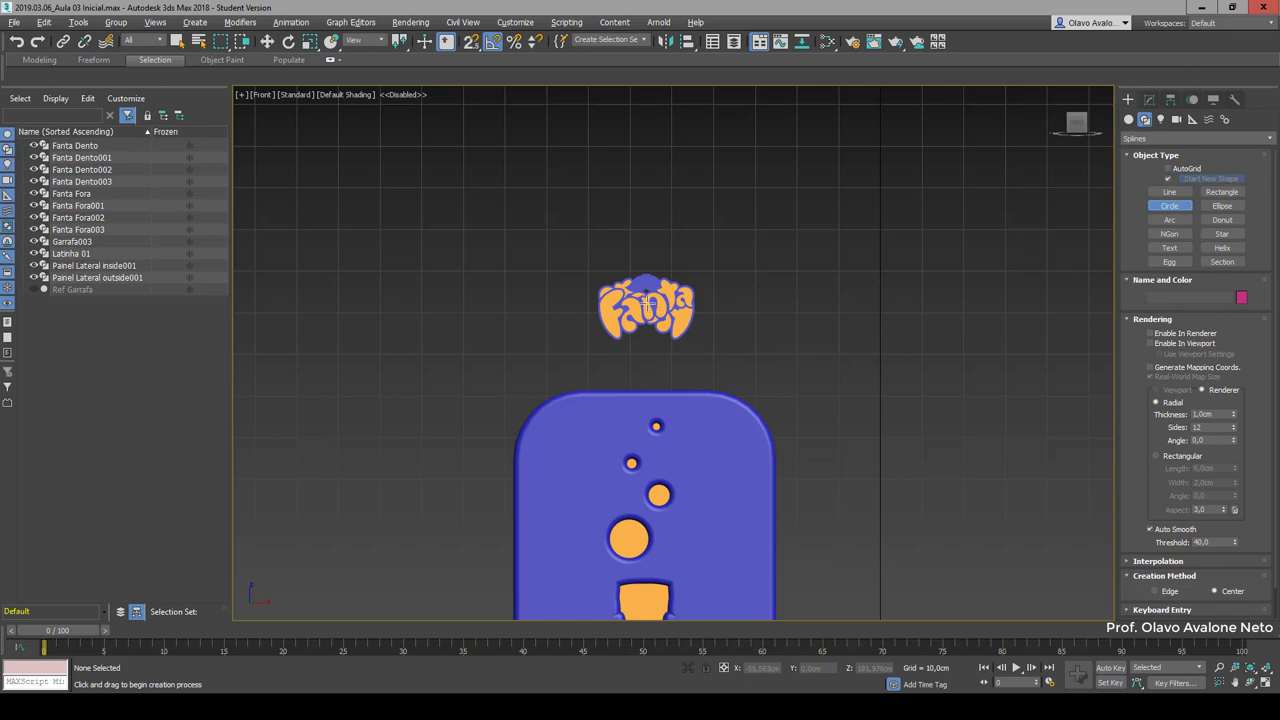
{"action": "left_click_drag", "start_coordinate": [647, 301], "coordinate": [676, 368]}
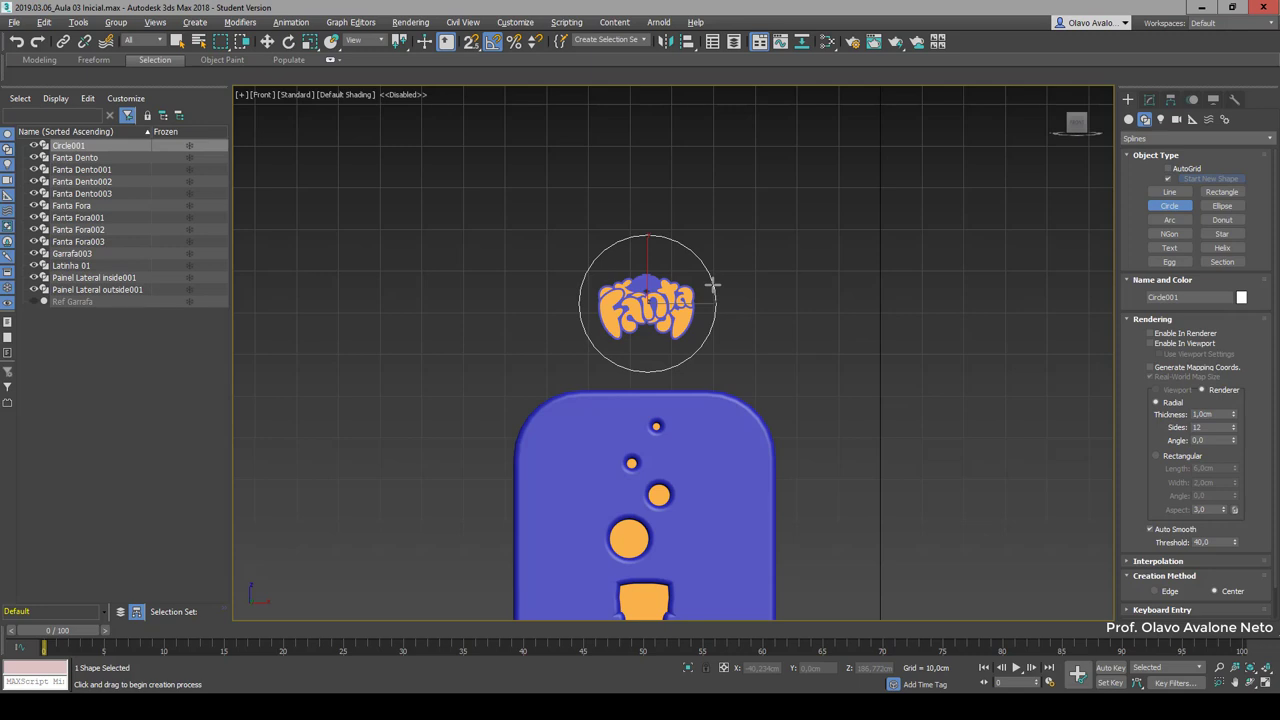
{"action": "key", "text": "w"}
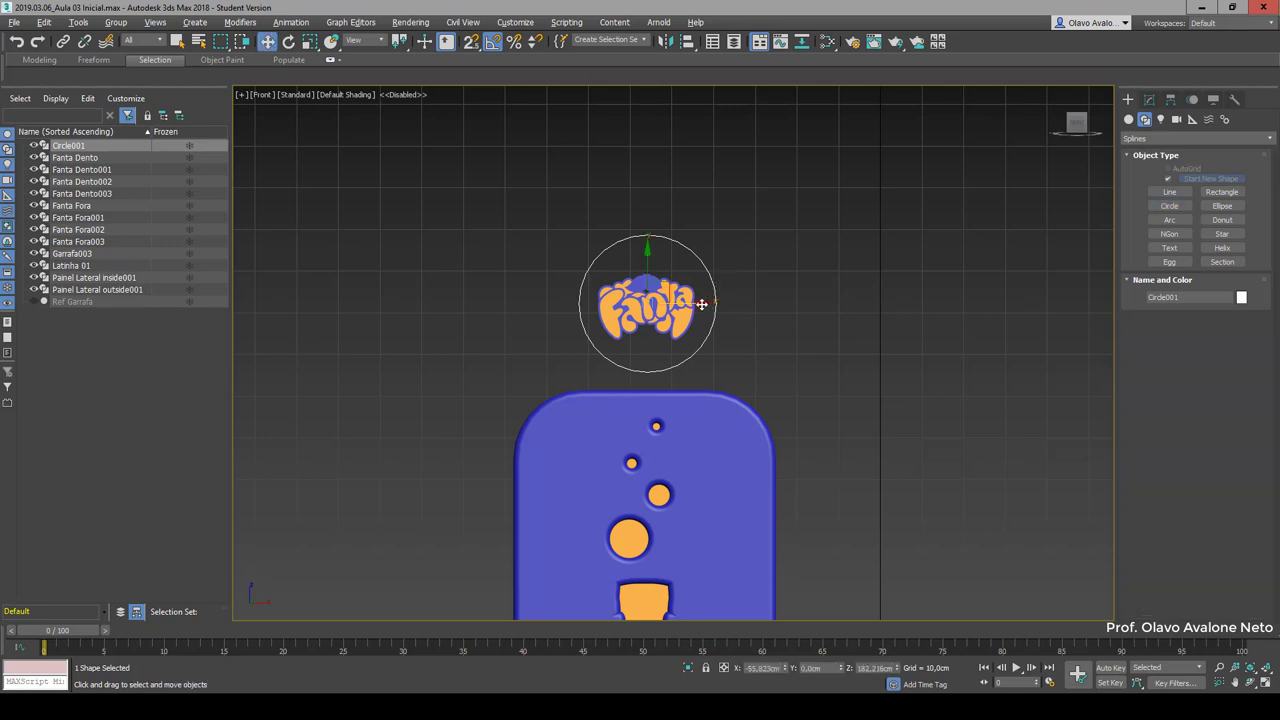
{"action": "left_click", "coordinate": [845, 305]}
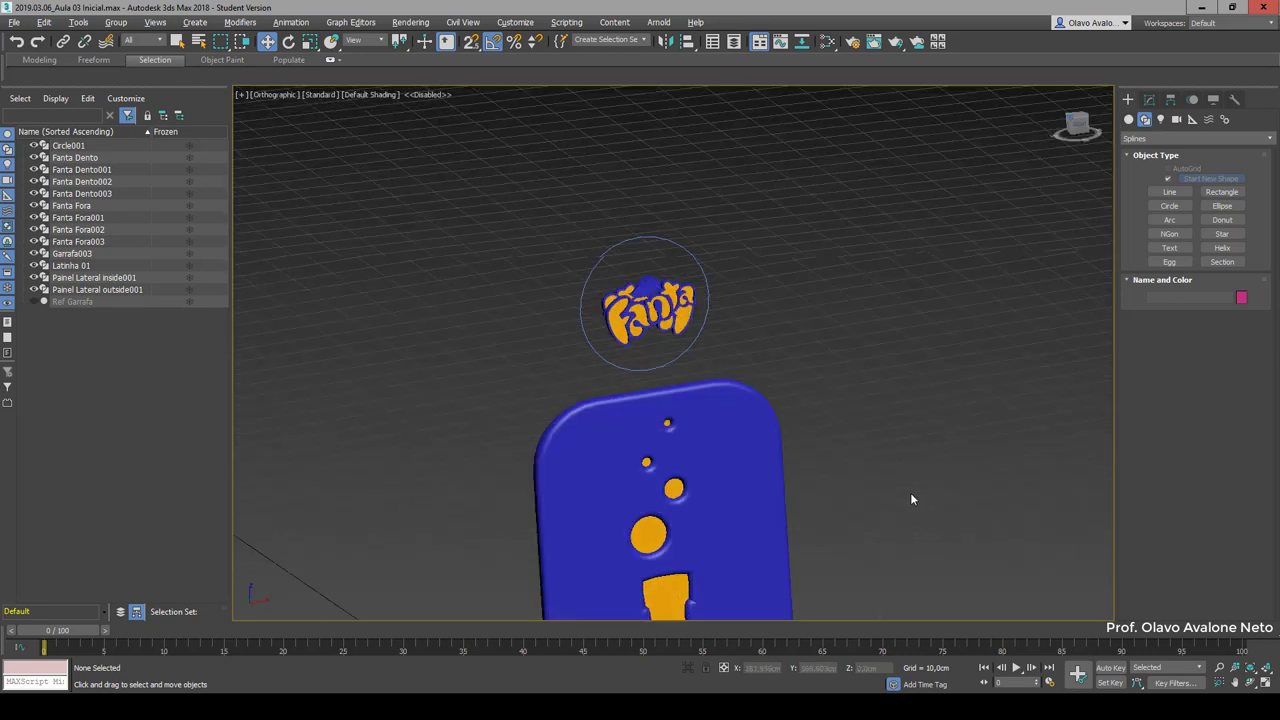
{"action": "left_click_drag", "start_coordinate": [1076, 122], "coordinate": [910, 492]}
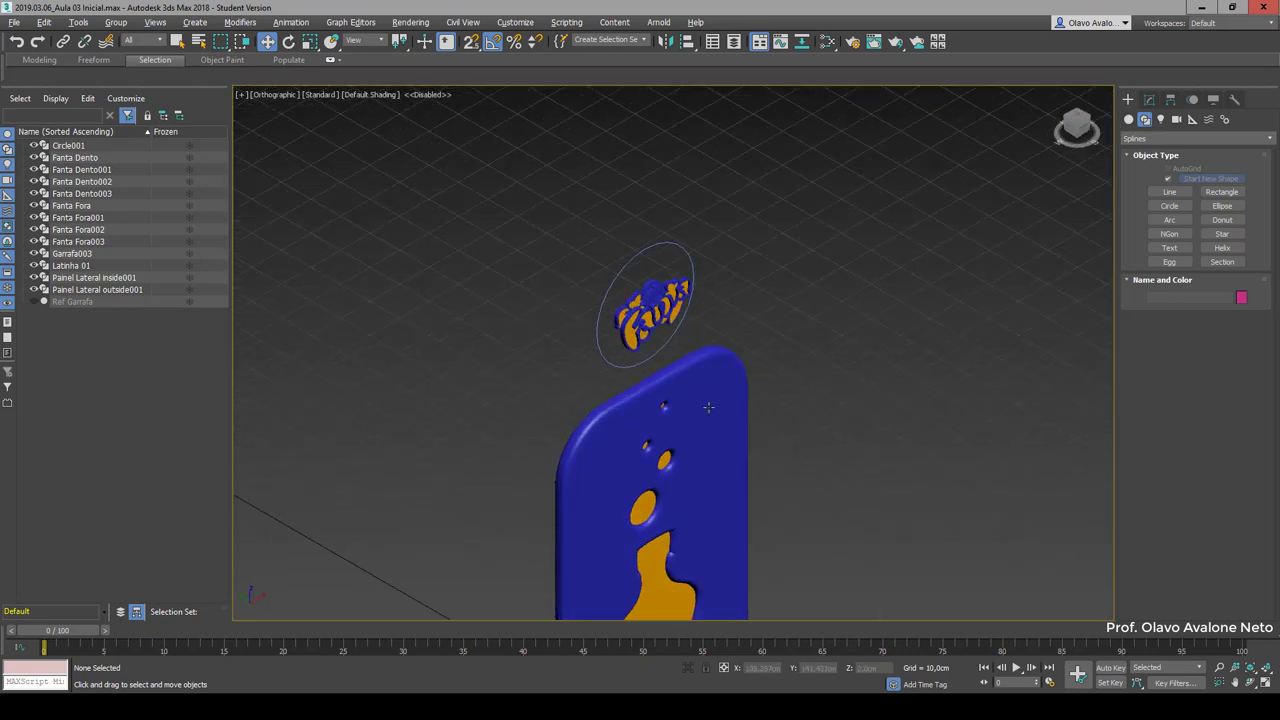
{"action": "scroll", "coordinate": [708, 407], "scroll_direction": "up", "scroll_amount": 4}
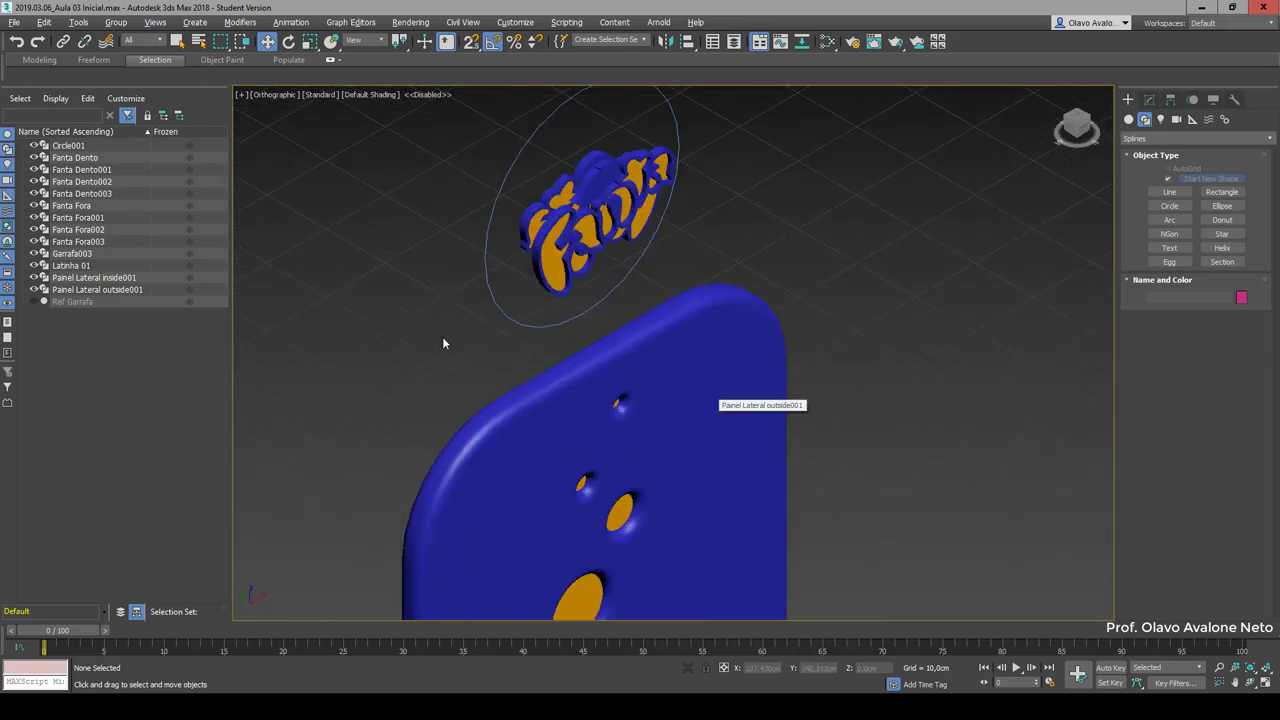
{"action": "left_click", "coordinate": [512, 401]}
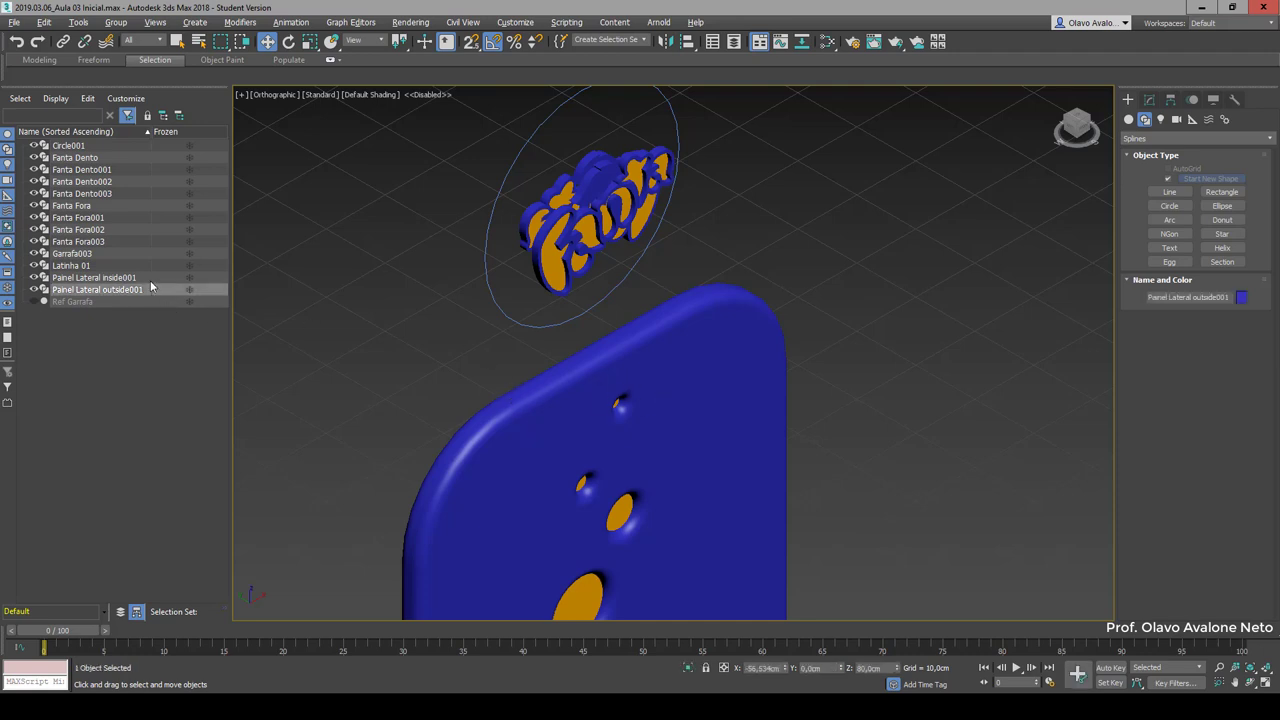
{"action": "left_click", "coordinate": [1149, 99]}
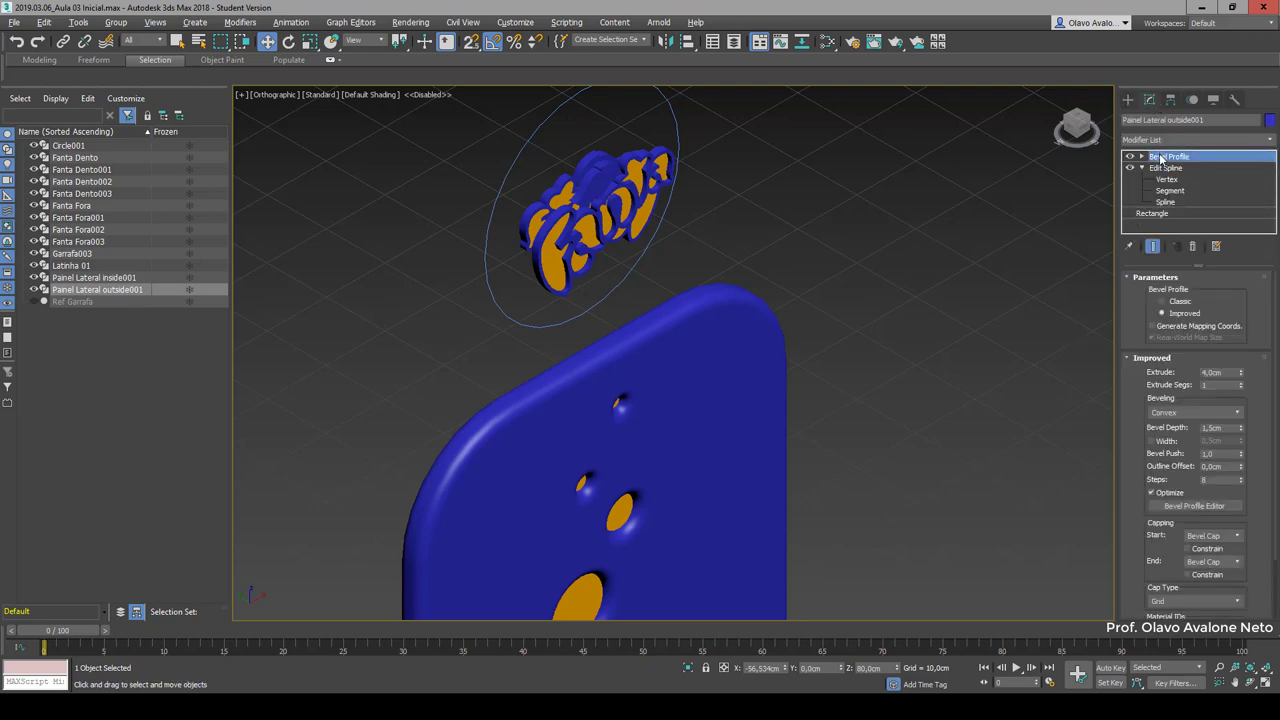
{"action": "left_click_drag", "start_coordinate": [1162, 158], "coordinate": [679, 131]}
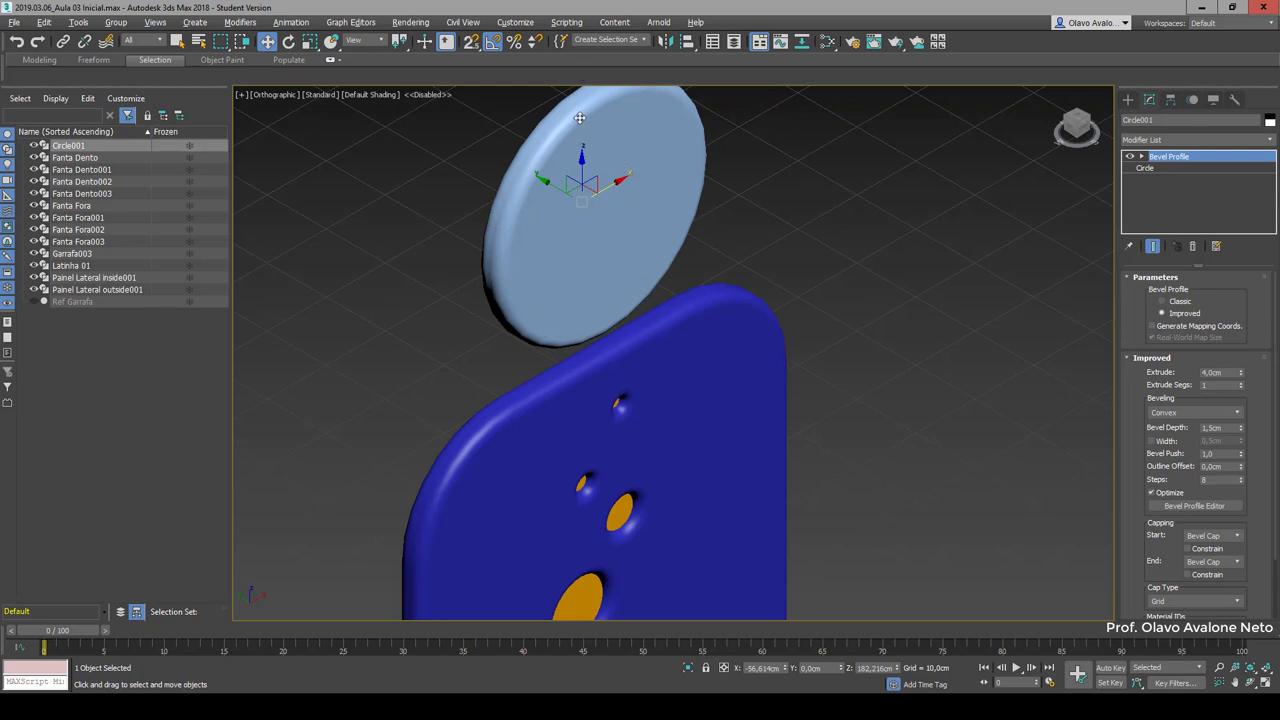
{"action": "key", "text": "ctrl+z"}
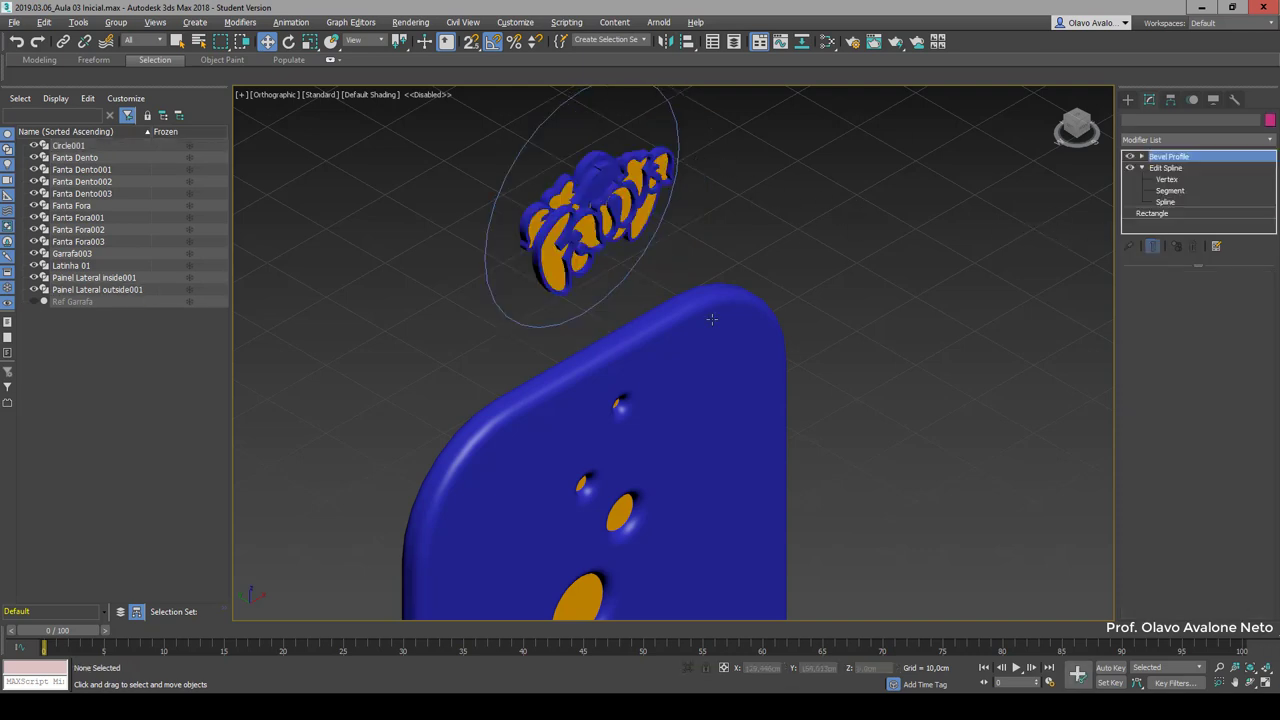
{"action": "right_click", "coordinate": [1189, 158]}
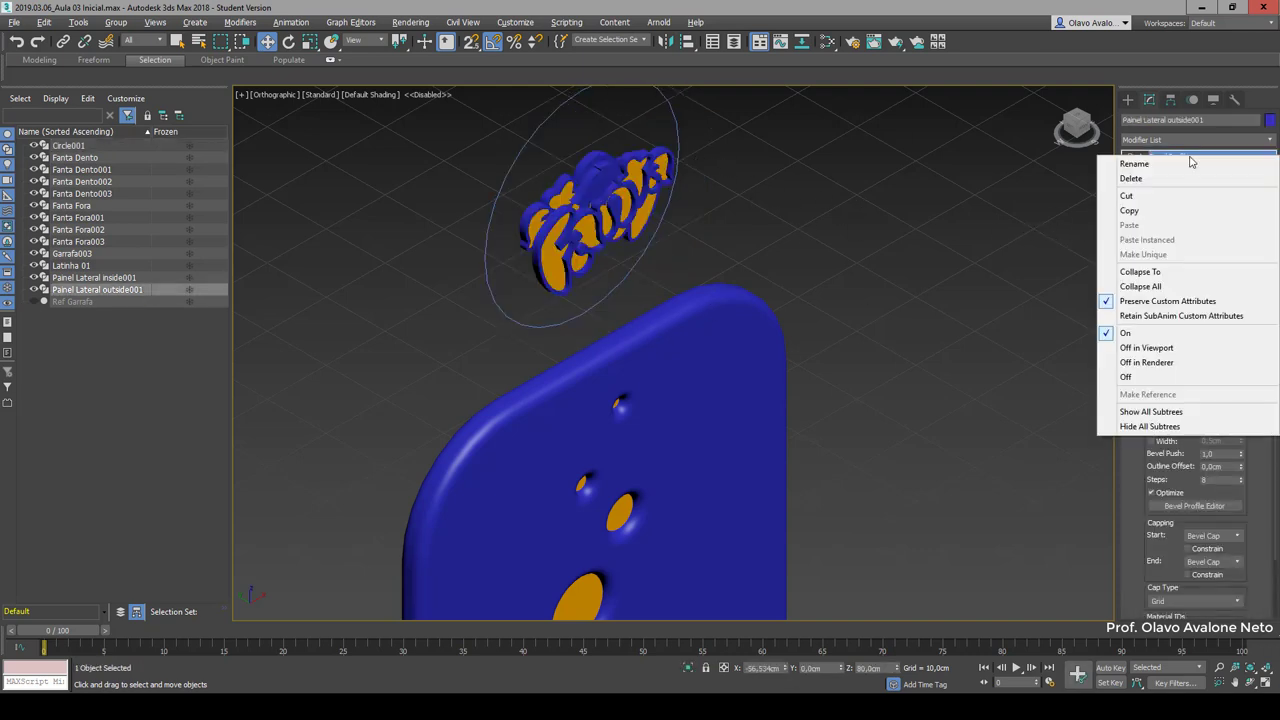
{"action": "left_click", "coordinate": [1129, 212]}
{"action": "left_click", "coordinate": [1038, 322]}
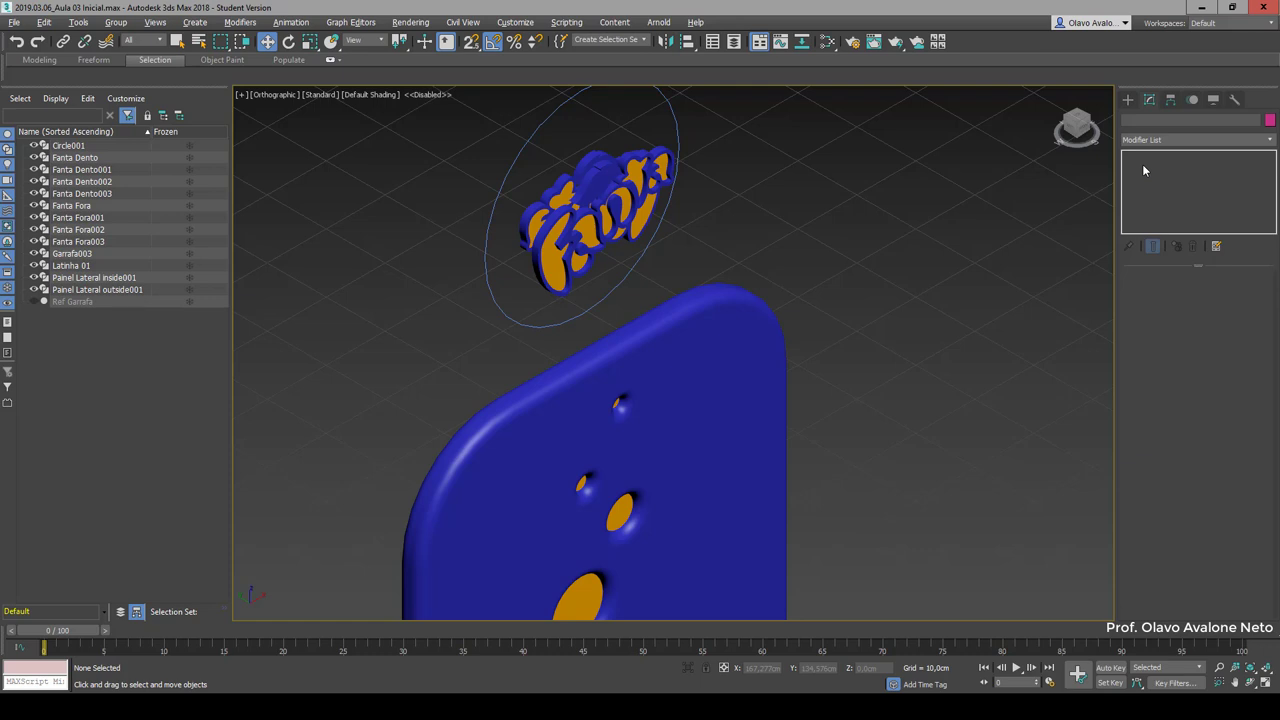
{"action": "left_click", "coordinate": [760, 330]}
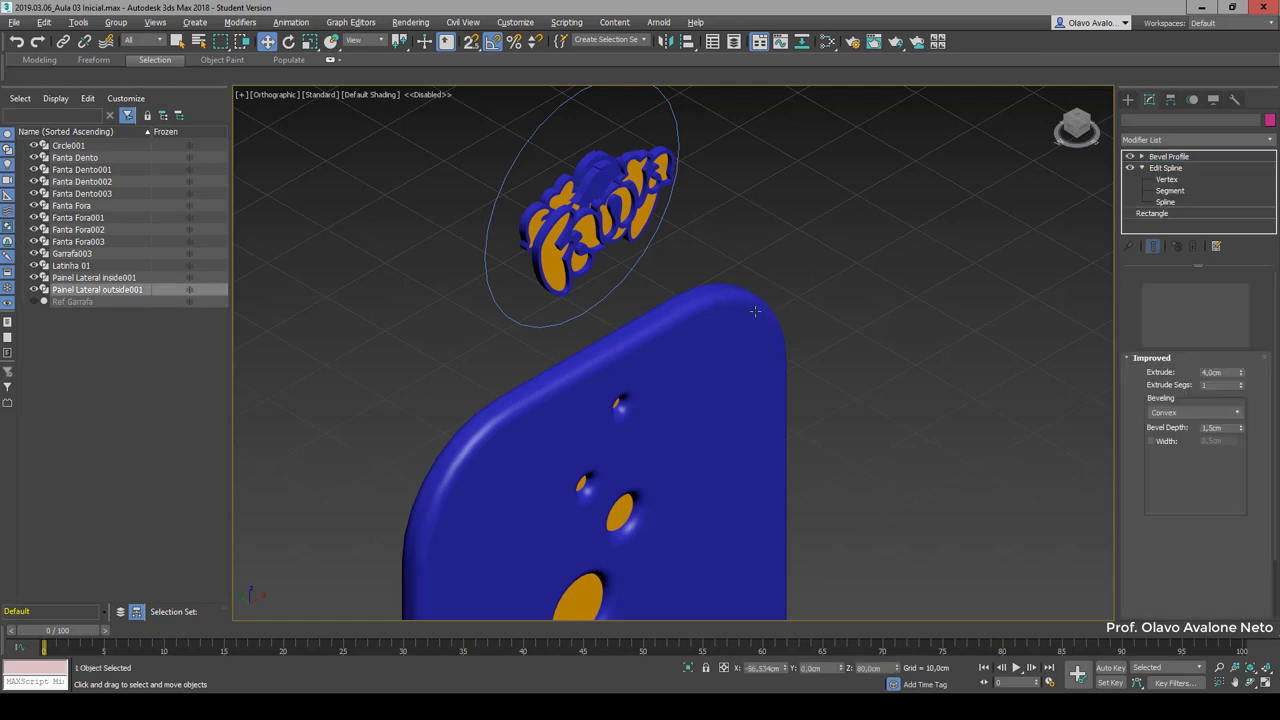
{"action": "left_click", "coordinate": [1185, 372]}
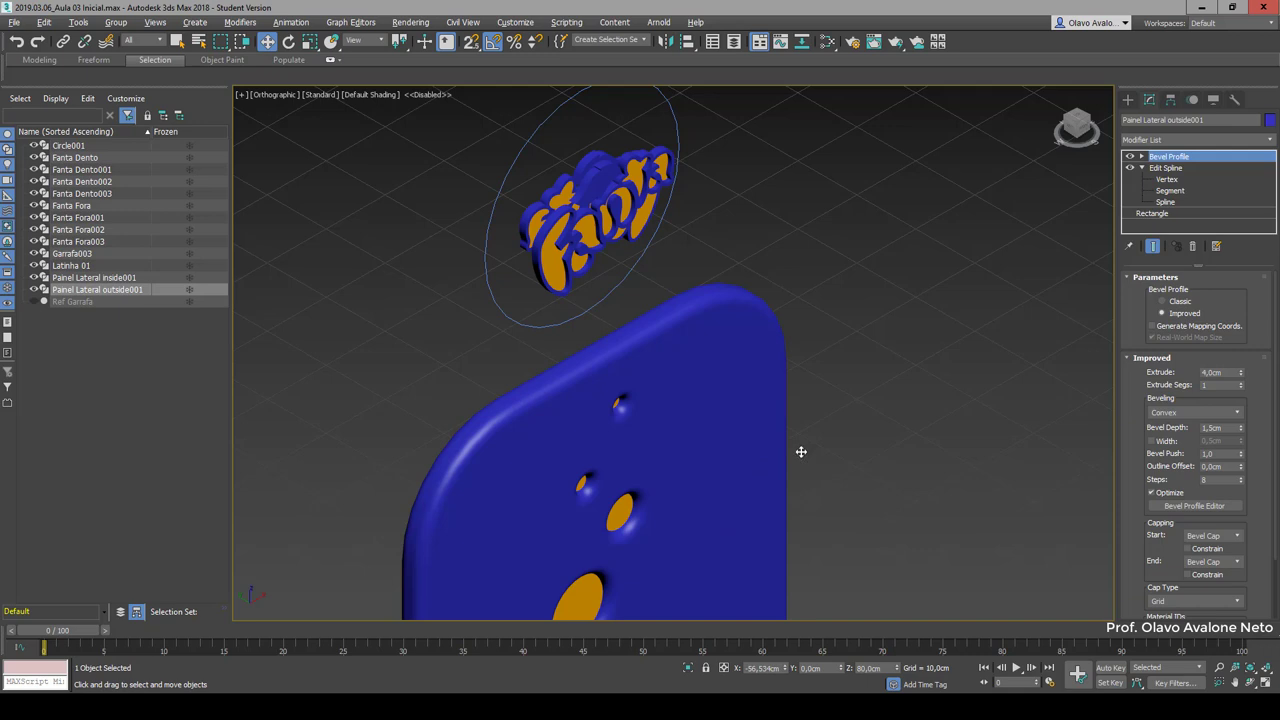
{"action": "left_click_drag", "start_coordinate": [1168, 157], "coordinate": [656, 246]}
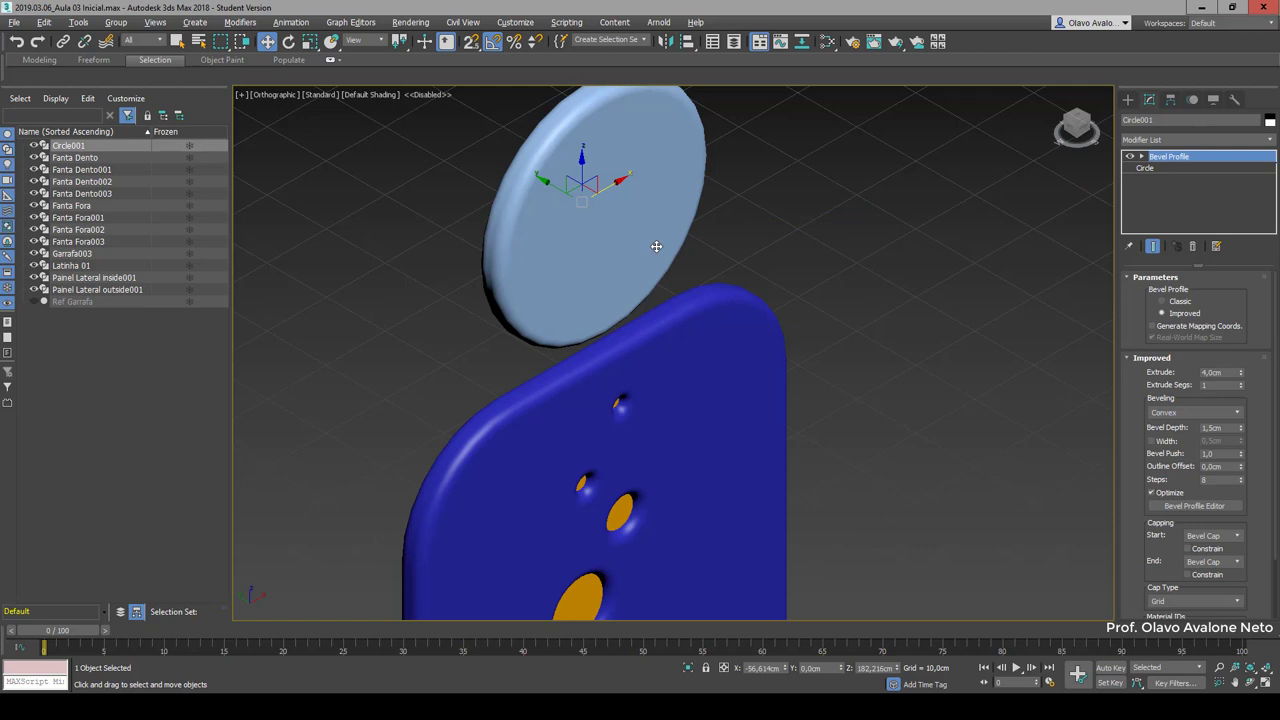
{"action": "left_click", "coordinate": [1010, 228]}
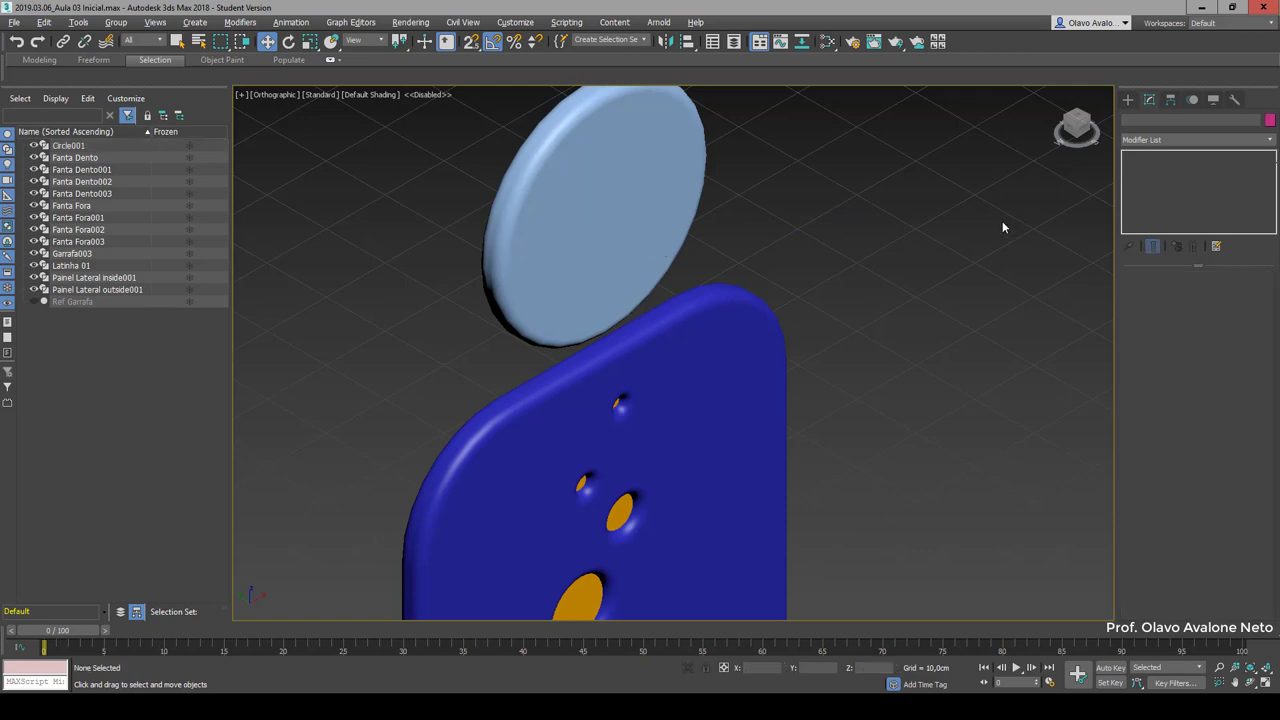
{"action": "key", "text": "ctrl+z"}
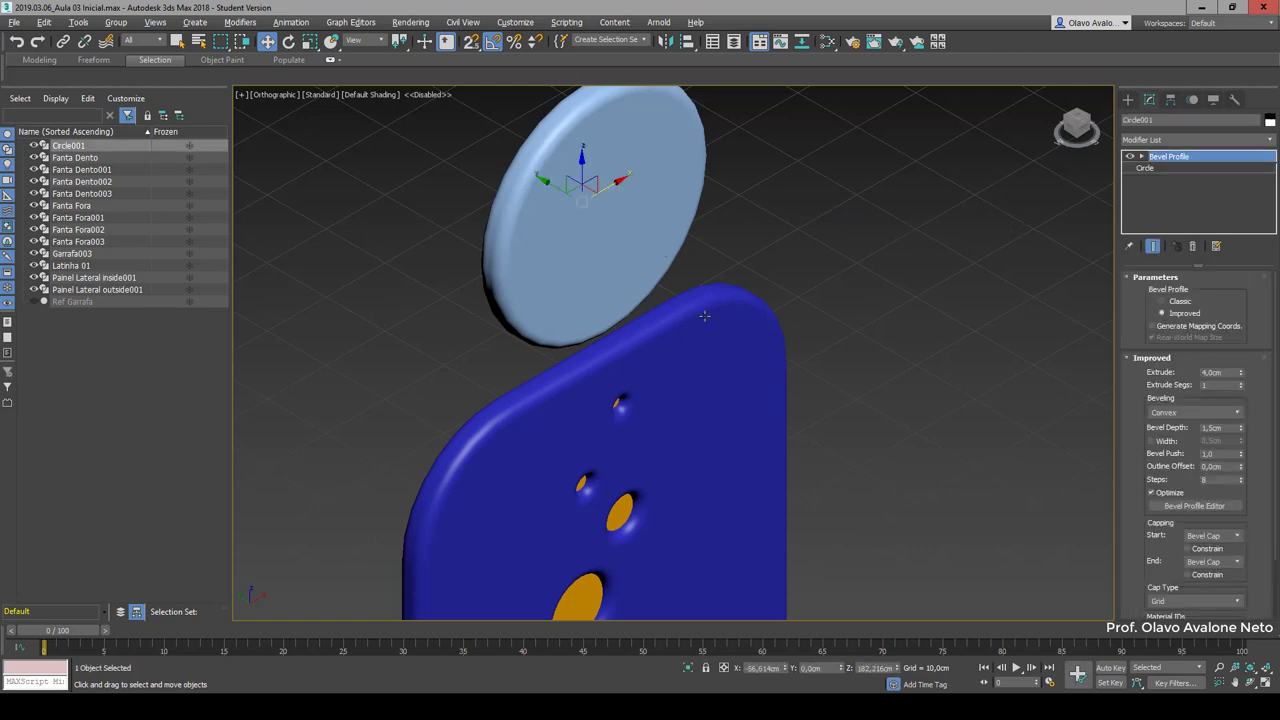
{"action": "left_click", "coordinate": [707, 311]}
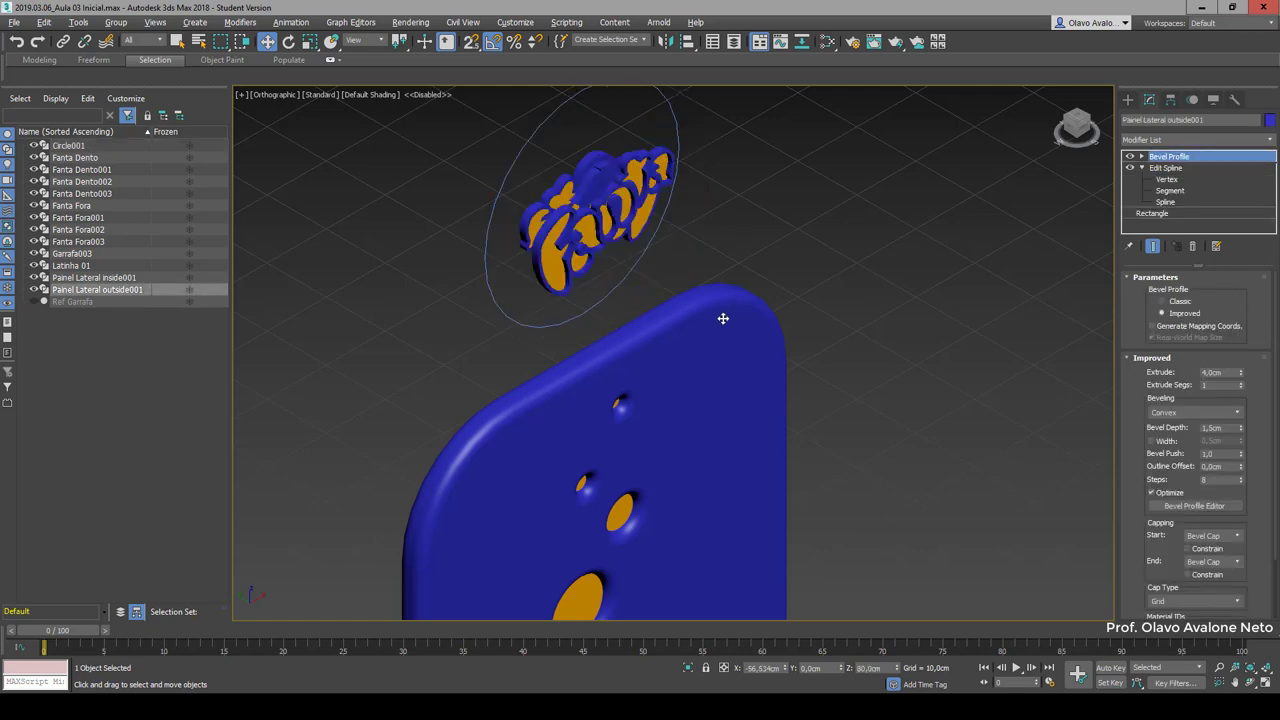
{"action": "left_click", "coordinate": [666, 205]}
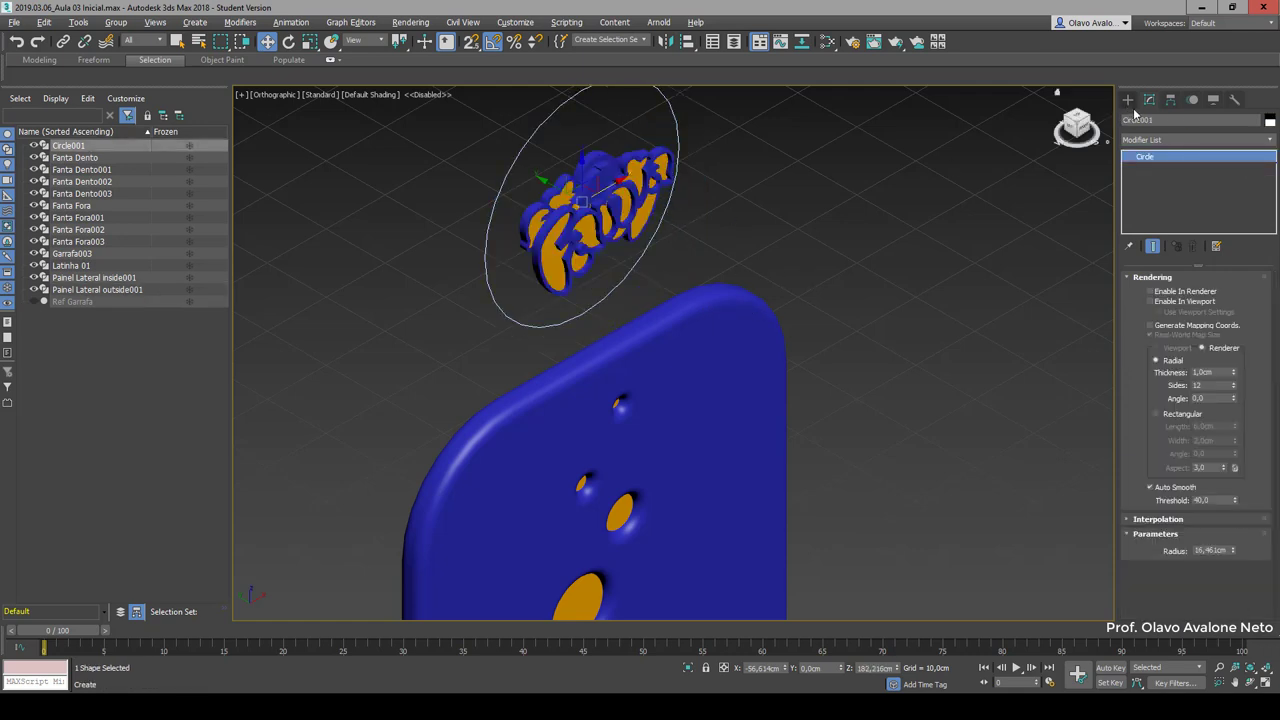
Step: Paste the copied Bevel Profile modifier onto Circle001's modifier stack
{"action": "right_click", "coordinate": [1188, 201]}
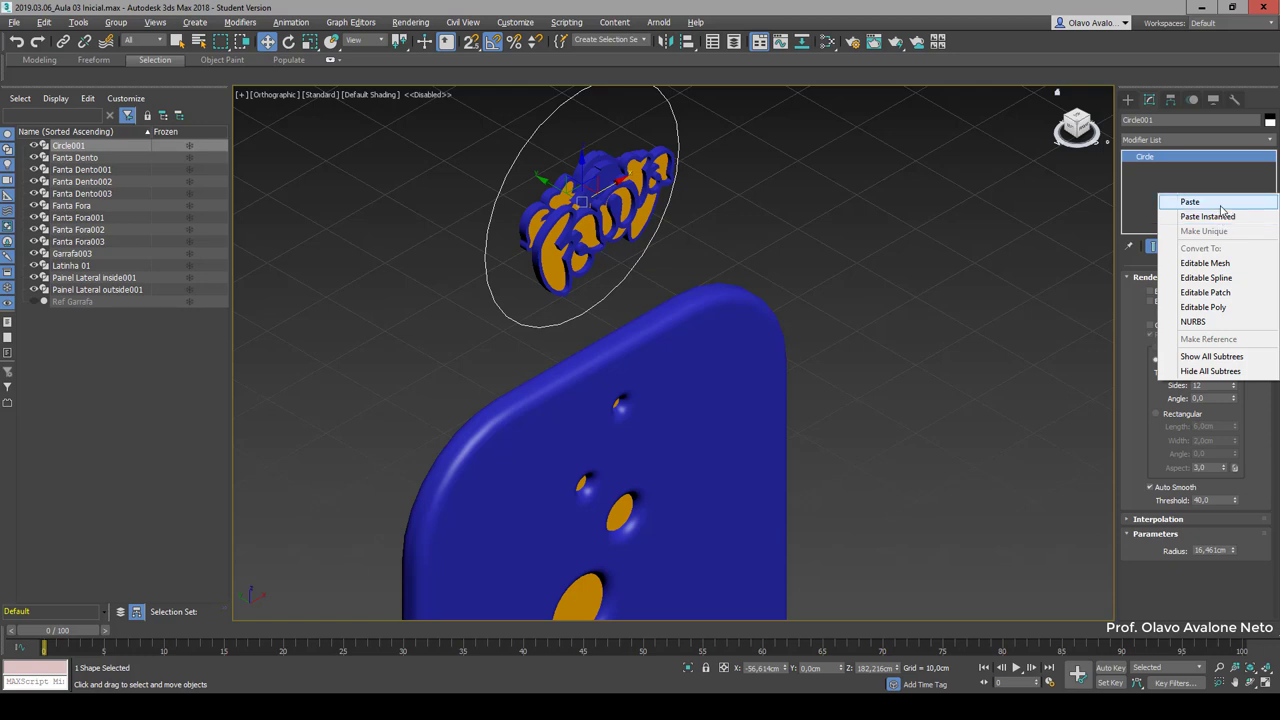
{"action": "left_click", "coordinate": [1221, 203]}
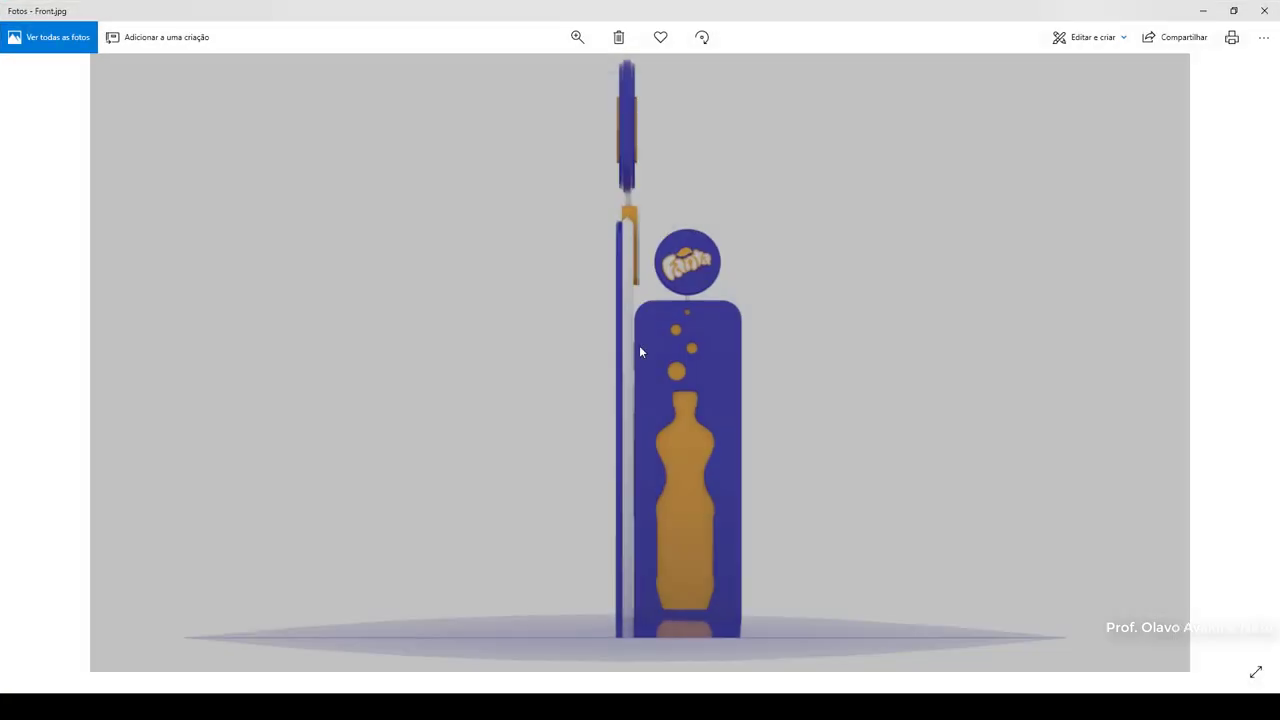
Step: Page through Left.jpg and Top.jpg to the Zoom 2.jpg close-up and zoom in
{"action": "left_click", "coordinate": [1262, 371]}
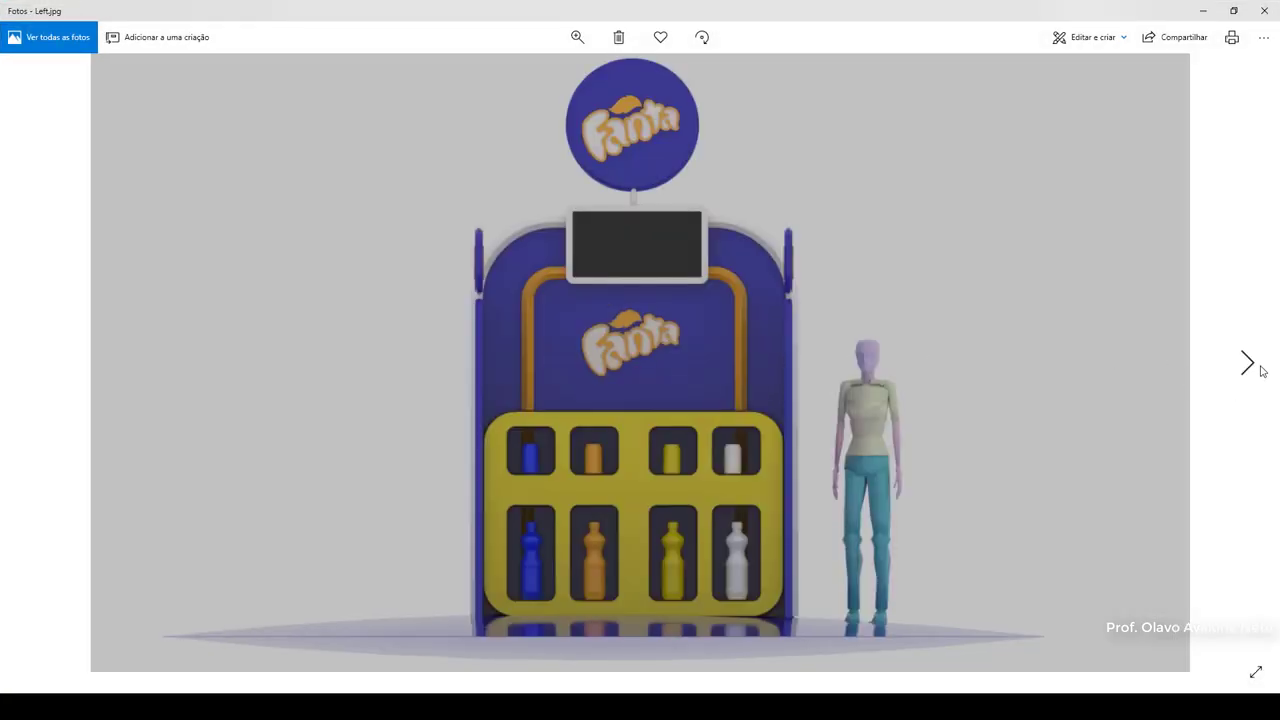
{"action": "left_click", "coordinate": [1262, 371]}
{"action": "left_click", "coordinate": [1262, 371]}
{"action": "left_click", "coordinate": [1260, 372]}
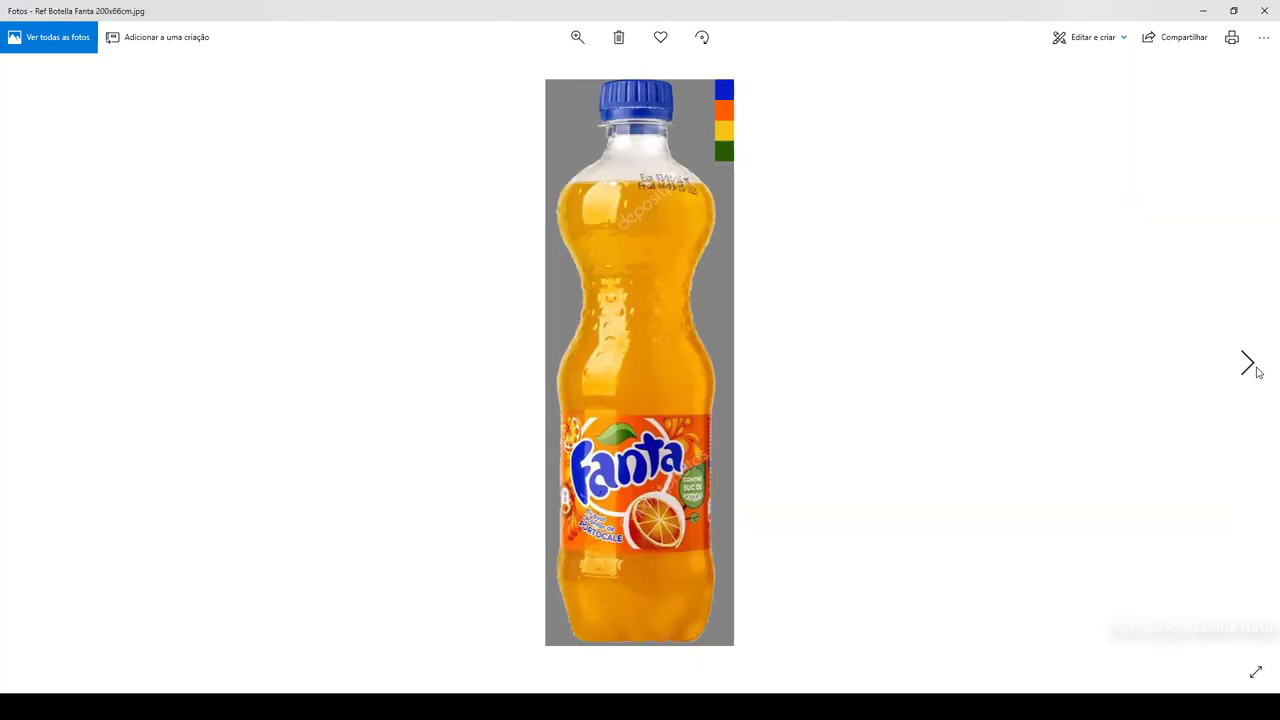
{"action": "left_click", "coordinate": [1247, 389]}
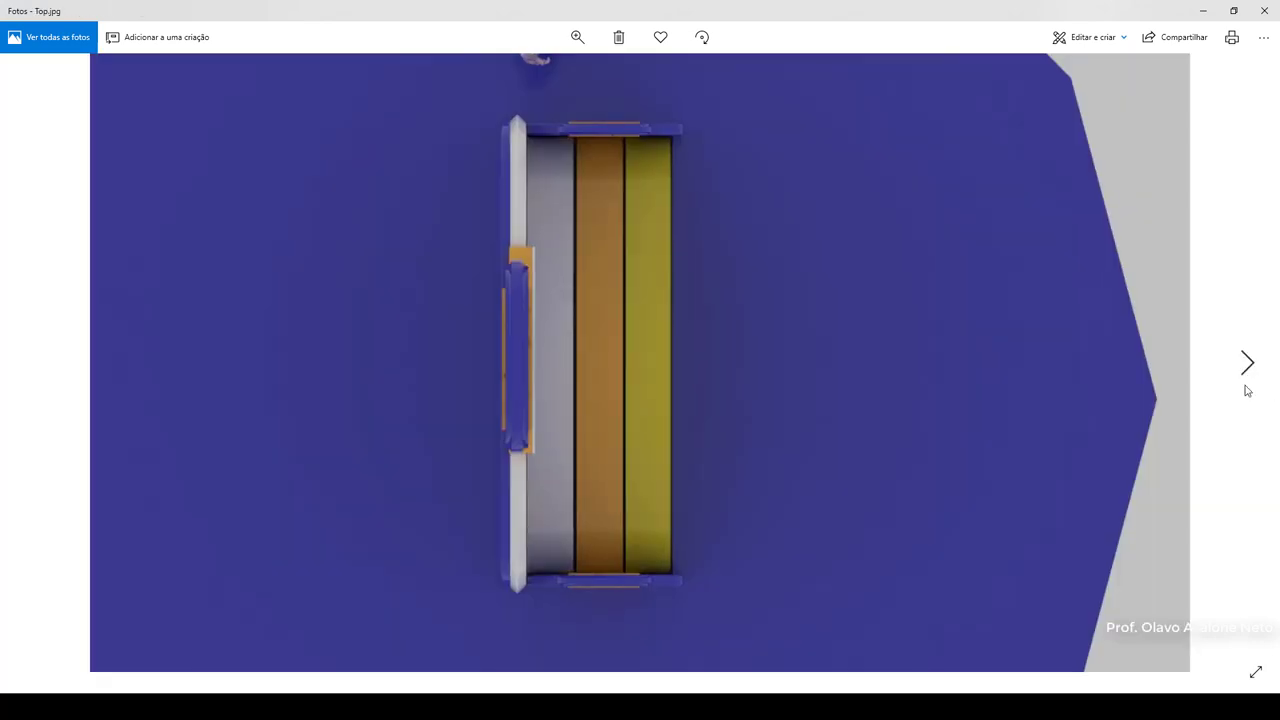
{"action": "left_click", "coordinate": [1247, 389]}
{"action": "left_click", "coordinate": [1247, 389]}
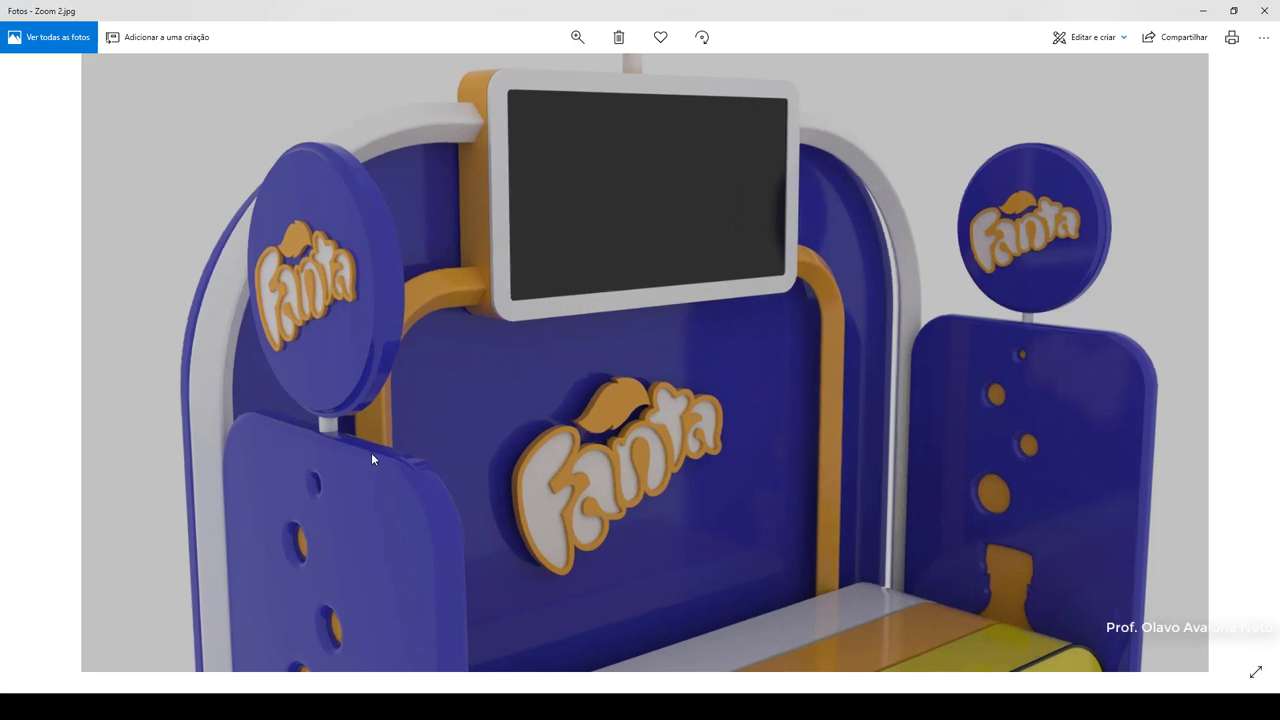
{"action": "scroll", "coordinate": [371, 452], "scroll_direction": "up", "scroll_amount": 3}
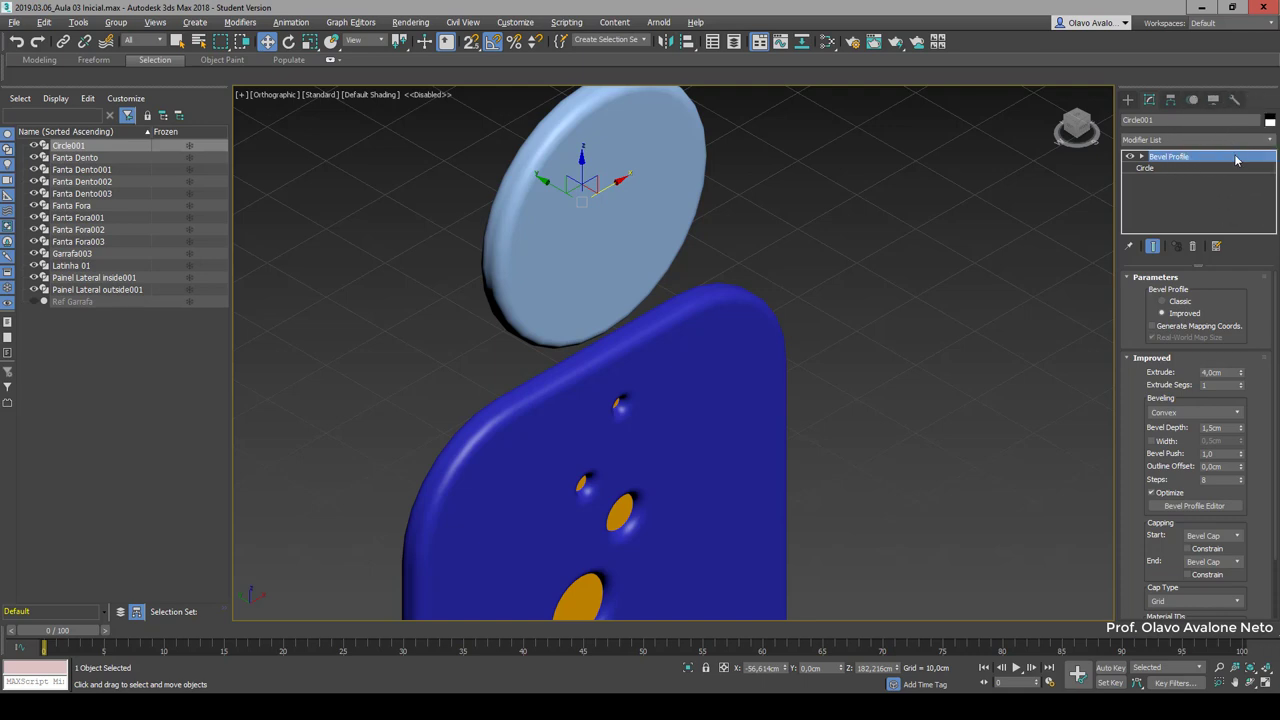
Step: Set the Bevel Profile extrude to 3,0cm and the bevel type to Concave
{"action": "left_click", "coordinate": [1212, 372]}
{"action": "type", "text": "3"}
{"action": "key", "text": "Return"}
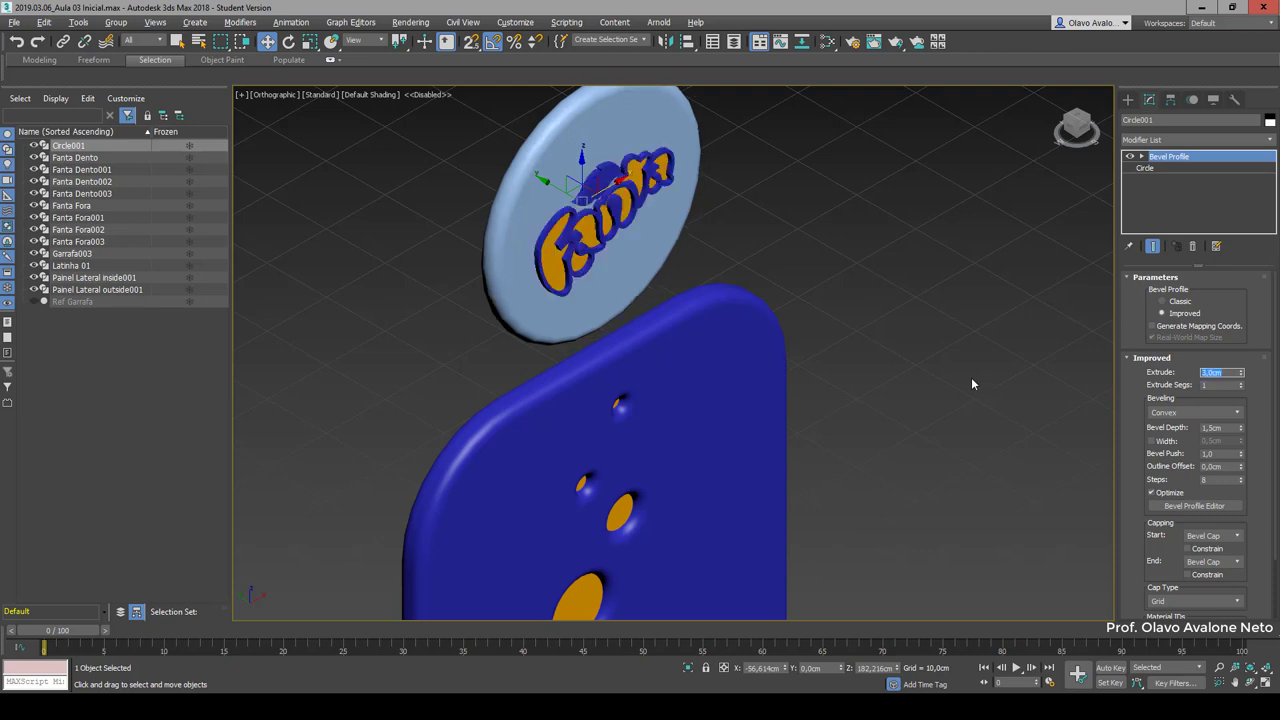
{"action": "left_click", "coordinate": [1183, 414]}
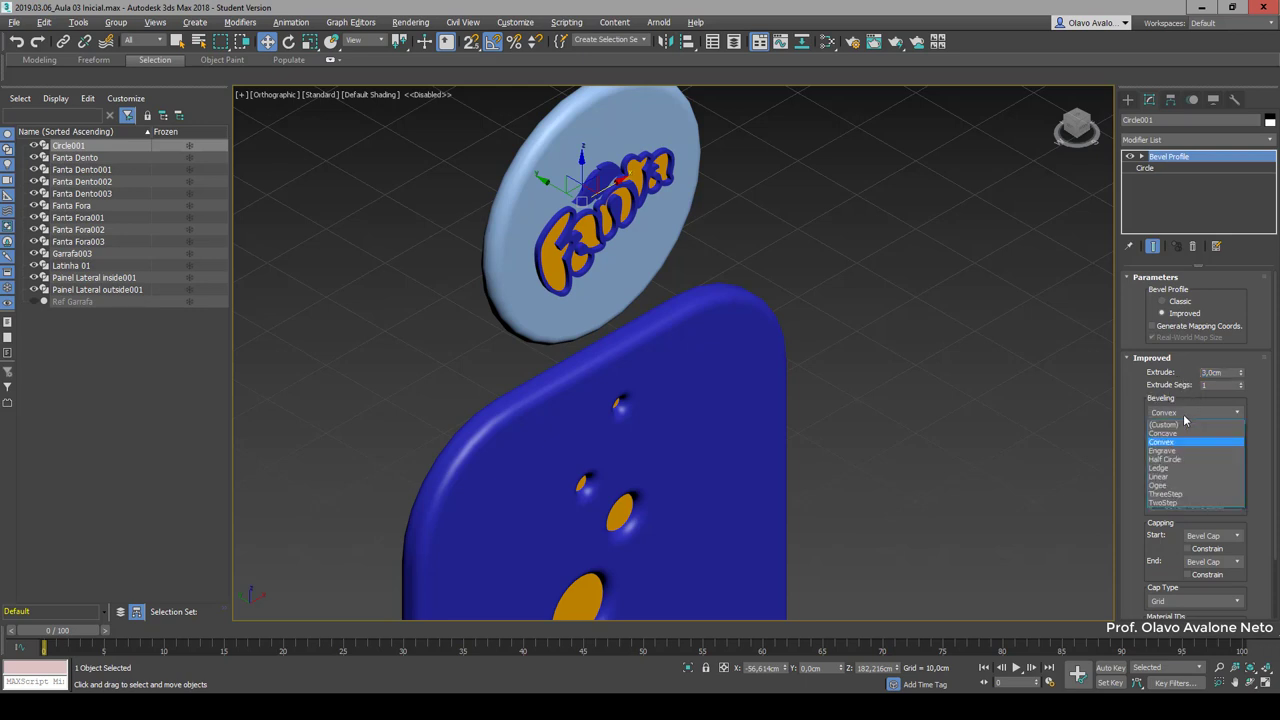
{"action": "left_click", "coordinate": [1177, 433]}
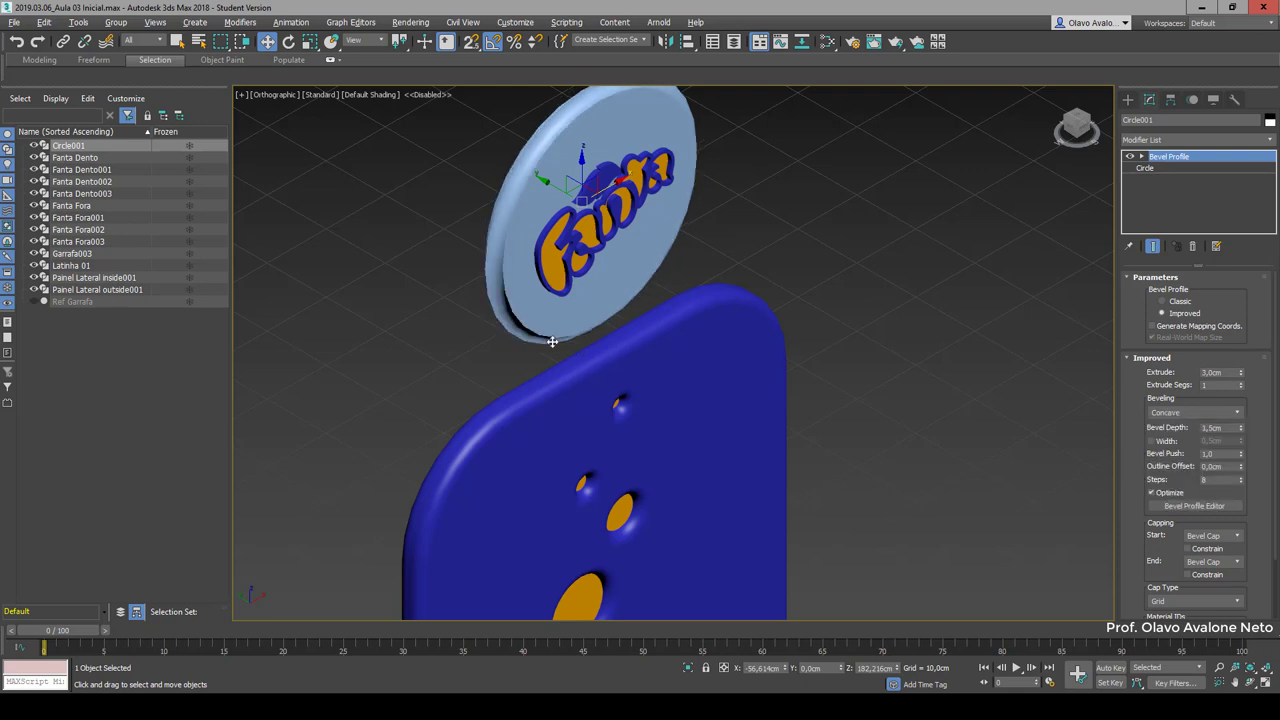
{"action": "scroll", "coordinate": [535, 346], "scroll_direction": "up", "scroll_amount": 2}
{"action": "mouse_move", "coordinate": [537, 348]}
{"action": "middle_mouse_down"}
{"action": "mouse_move", "coordinate": [603, 406]}
{"action": "mouse_move", "coordinate": [617, 401]}
{"action": "mouse_move", "coordinate": [604, 391]}
{"action": "middle_mouse_up"}
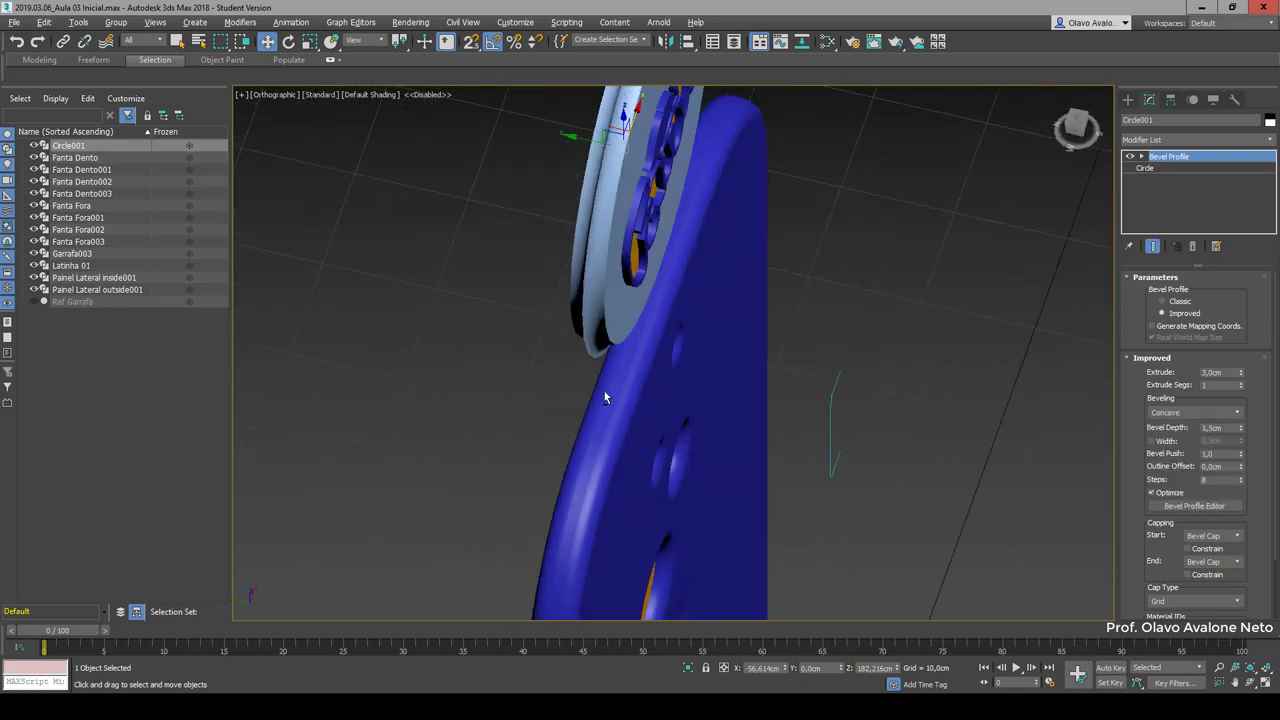
{"action": "scroll", "coordinate": [597, 279], "scroll_direction": "up", "scroll_amount": 3}
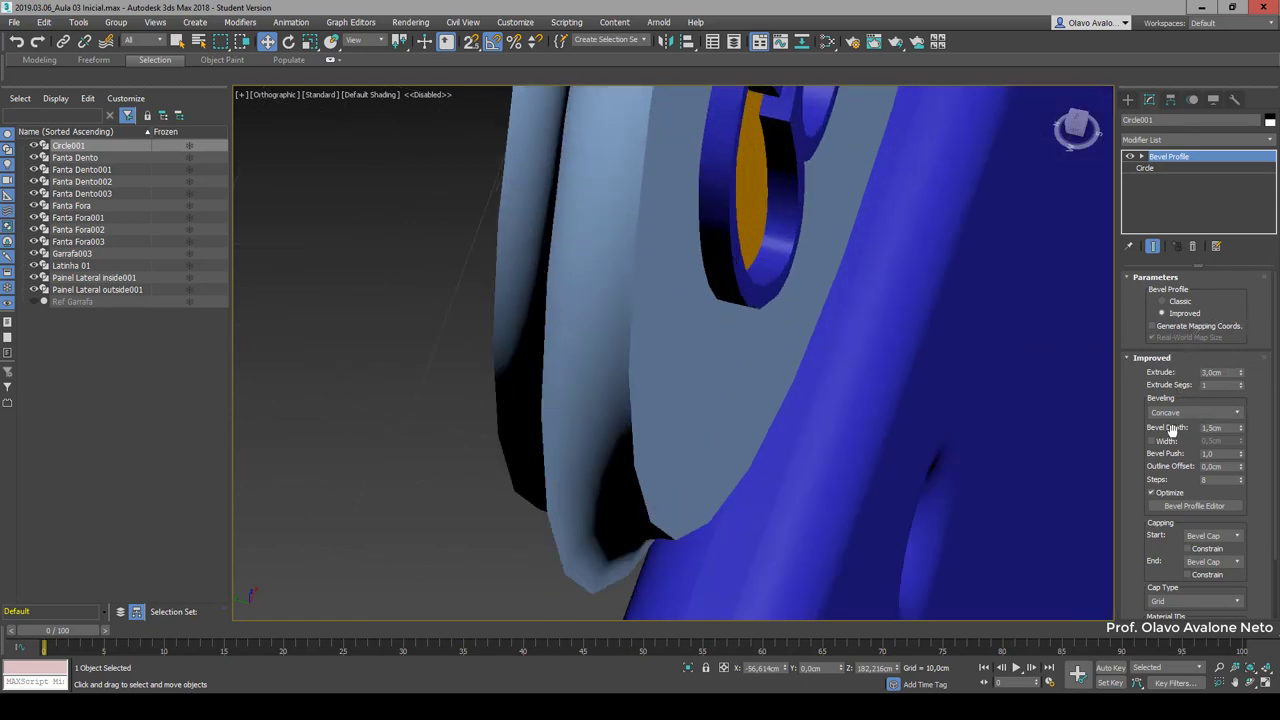
Step: Set Bevel Depth to 1,0cm, check the disc, and select Circle in the stack
{"action": "double_click", "coordinate": [1221, 427]}
{"action": "type", "text": "1"}
{"action": "key", "text": "Return"}
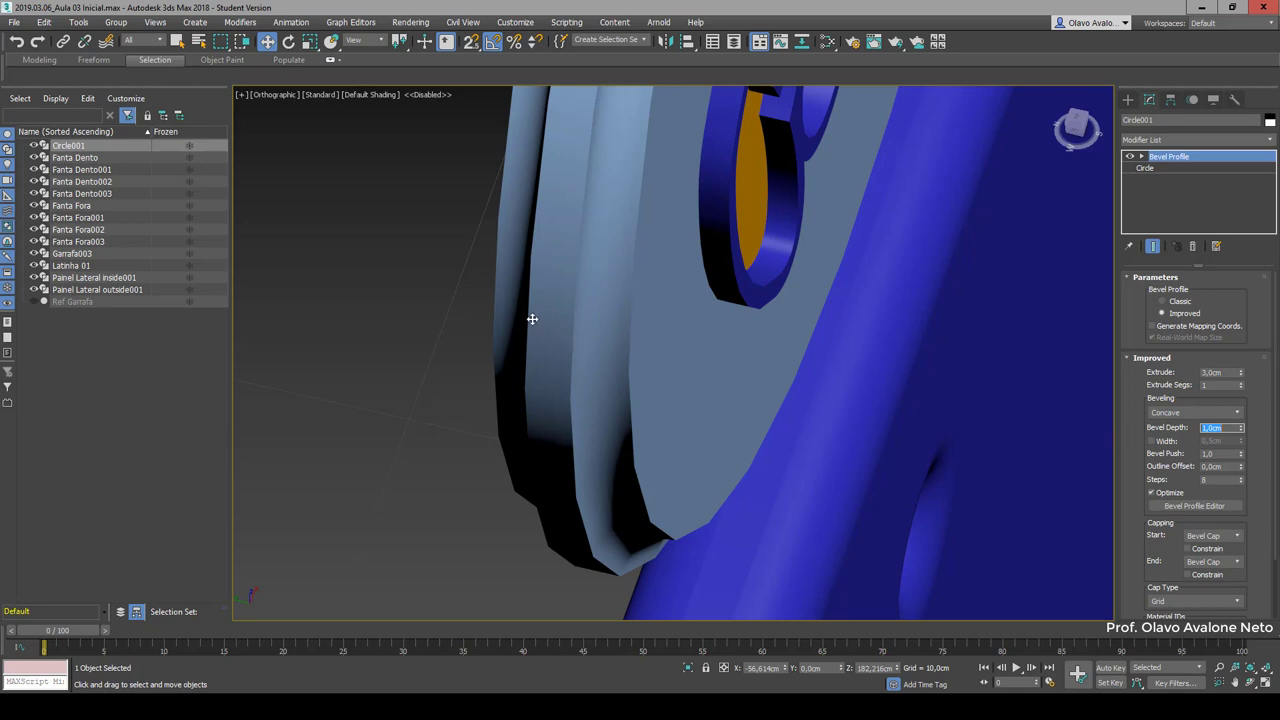
{"action": "mouse_move", "coordinate": [517, 323]}
{"action": "middle_mouse_down", "text": "alt"}
{"action": "mouse_move", "coordinate": [566, 405]}
{"action": "mouse_move", "coordinate": [458, 320]}
{"action": "middle_mouse_up", "text": "alt"}
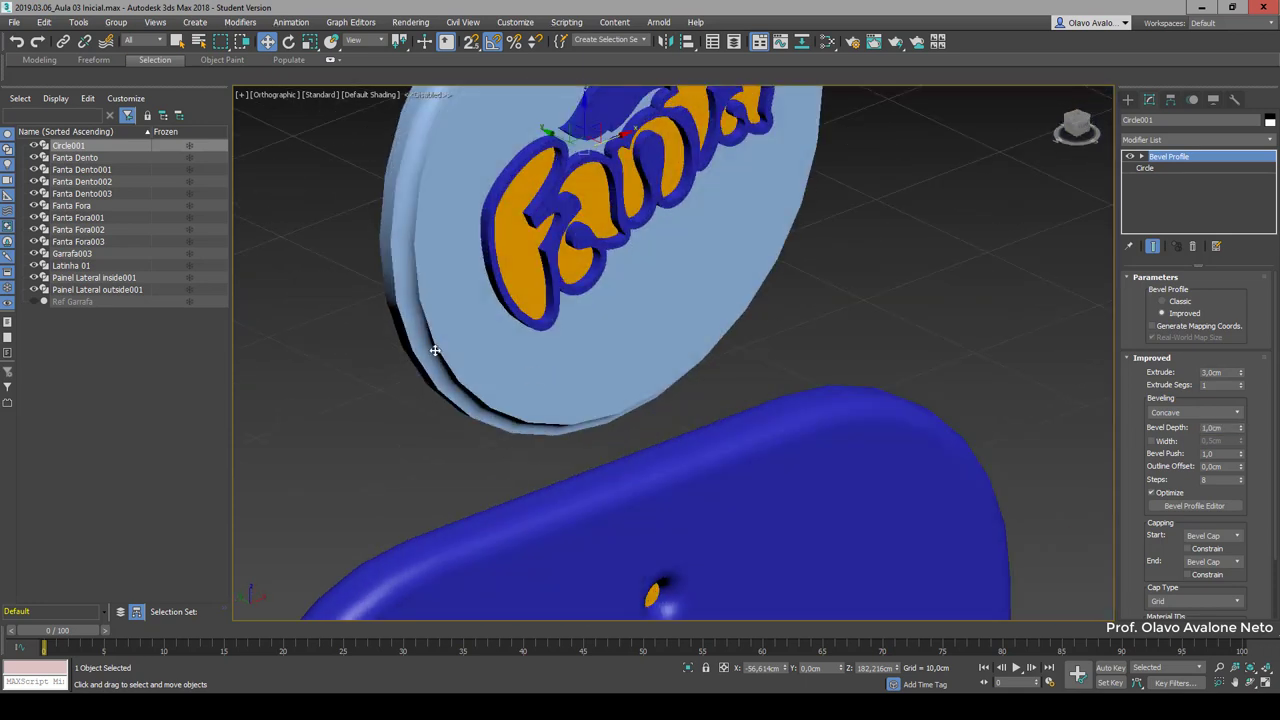
{"action": "scroll", "coordinate": [458, 318], "scroll_direction": "up", "scroll_amount": 5}
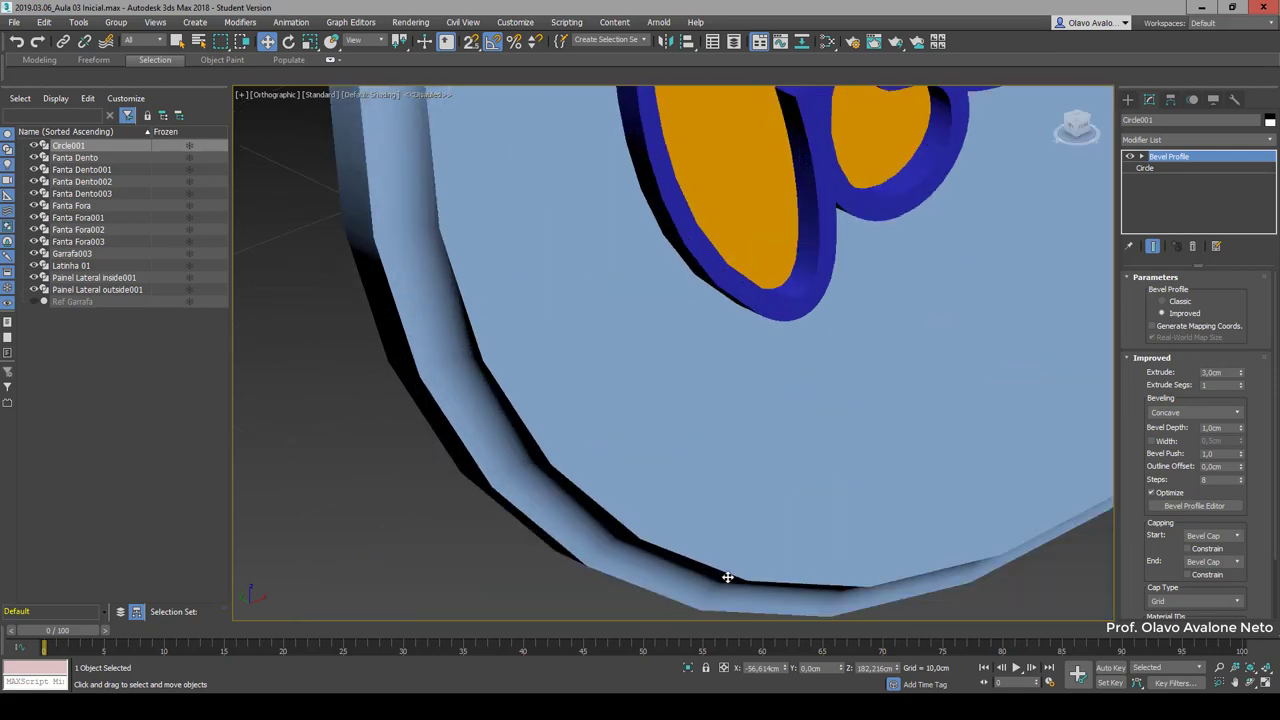
{"action": "scroll", "coordinate": [593, 545], "scroll_direction": "down", "scroll_amount": 5}
{"action": "mouse_move", "coordinate": [595, 551]}
{"action": "middle_mouse_down", "text": "alt"}
{"action": "mouse_move", "coordinate": [691, 557]}
{"action": "mouse_move", "coordinate": [736, 527]}
{"action": "mouse_move", "coordinate": [732, 544]}
{"action": "middle_mouse_up", "text": "alt"}
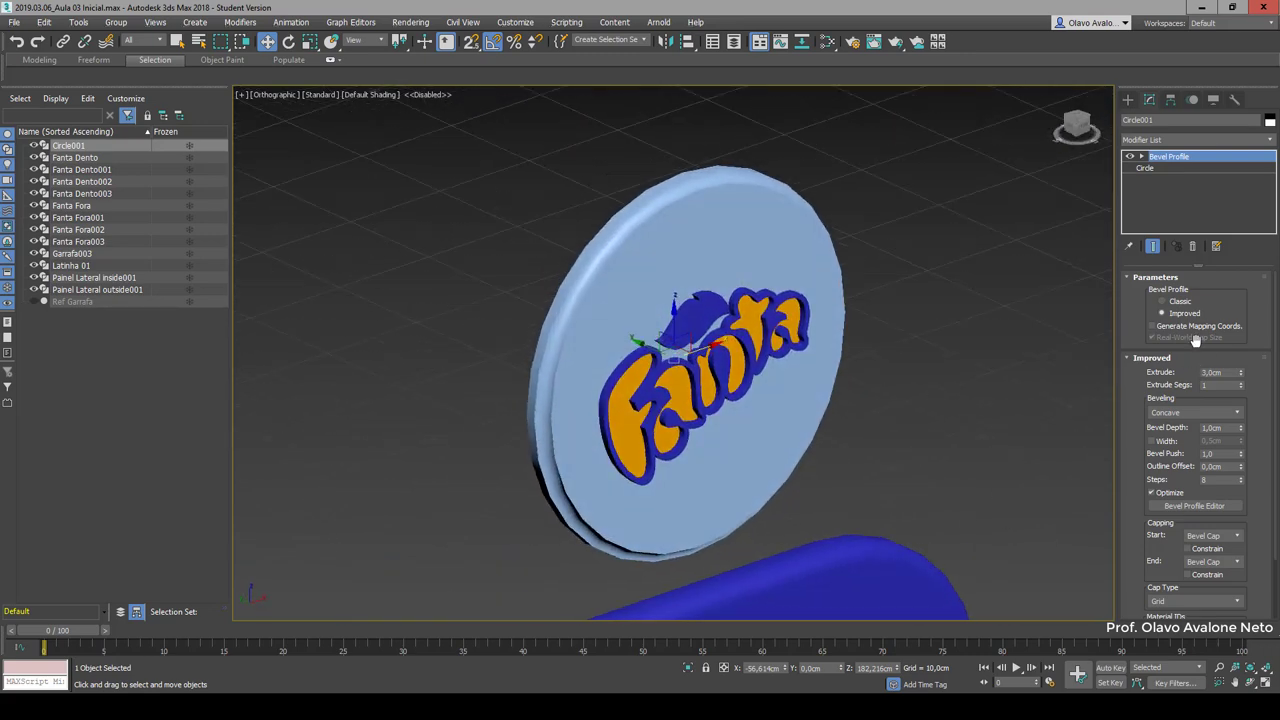
{"action": "left_click", "coordinate": [1166, 167]}
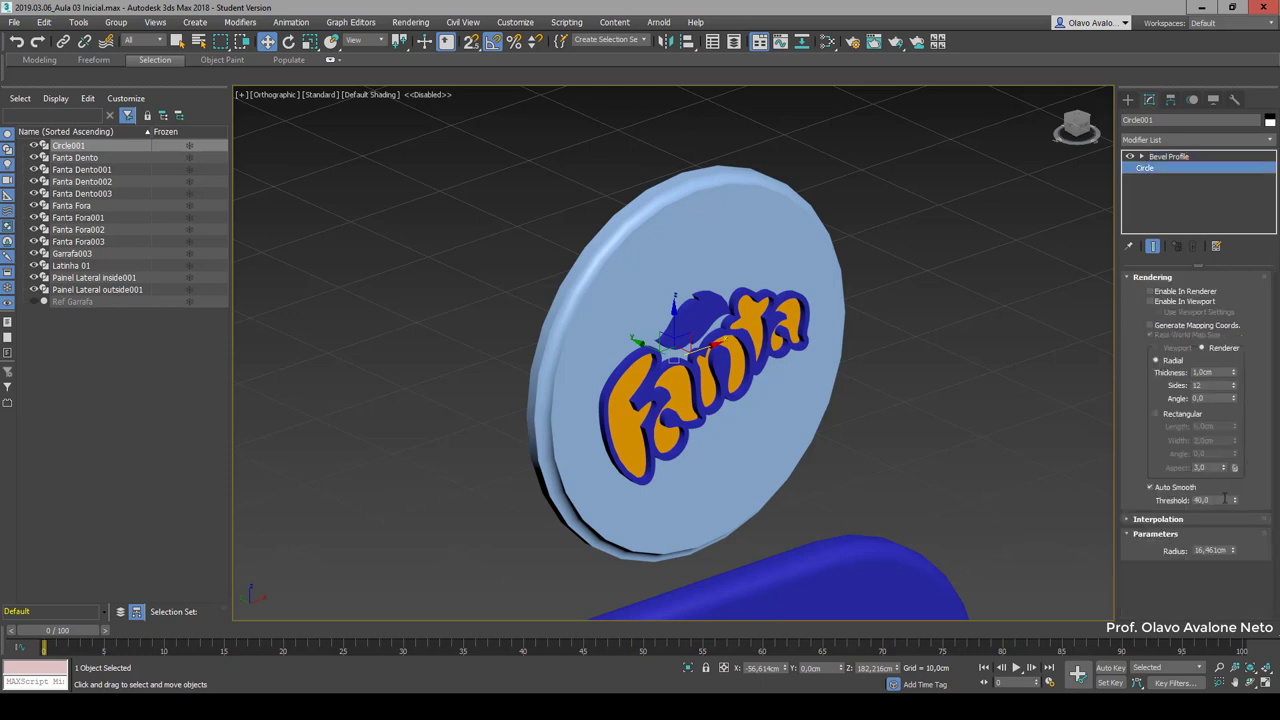
Step: Show the circle's Interpolation settings and toggle Adaptive on and off to compare the edge
{"action": "left_click", "coordinate": [1158, 520]}
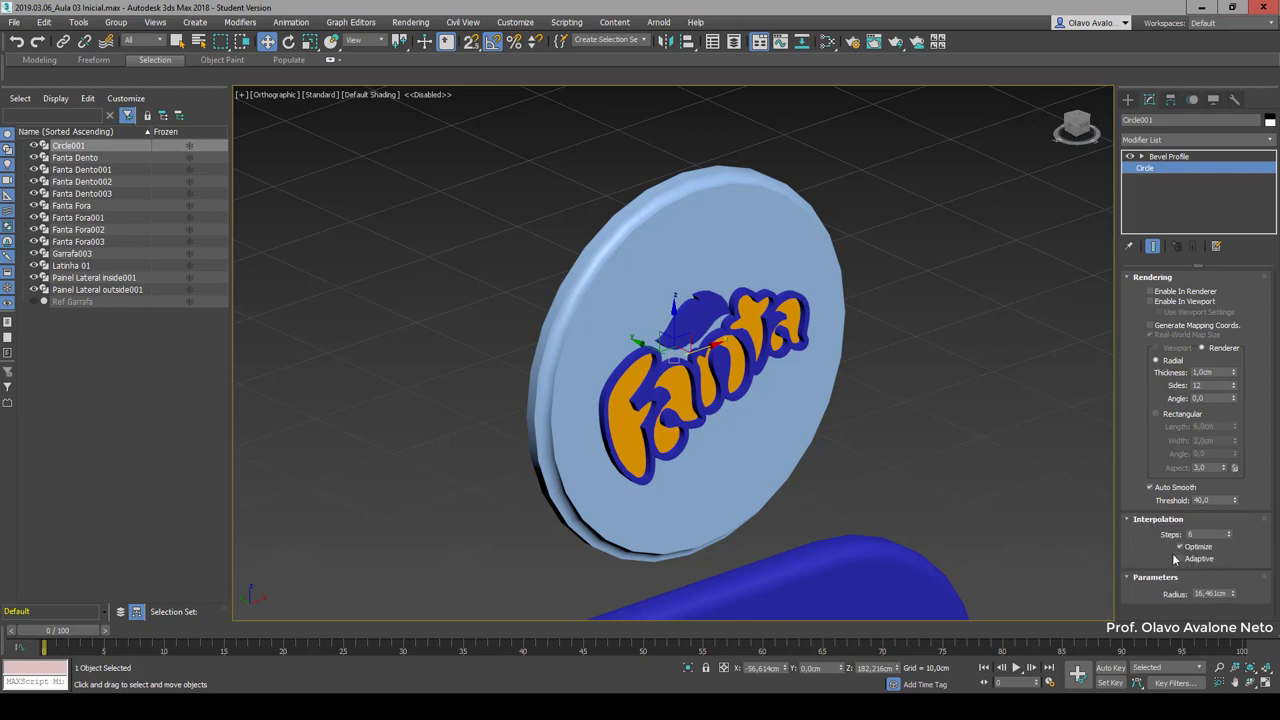
{"action": "left_click", "coordinate": [1181, 559]}
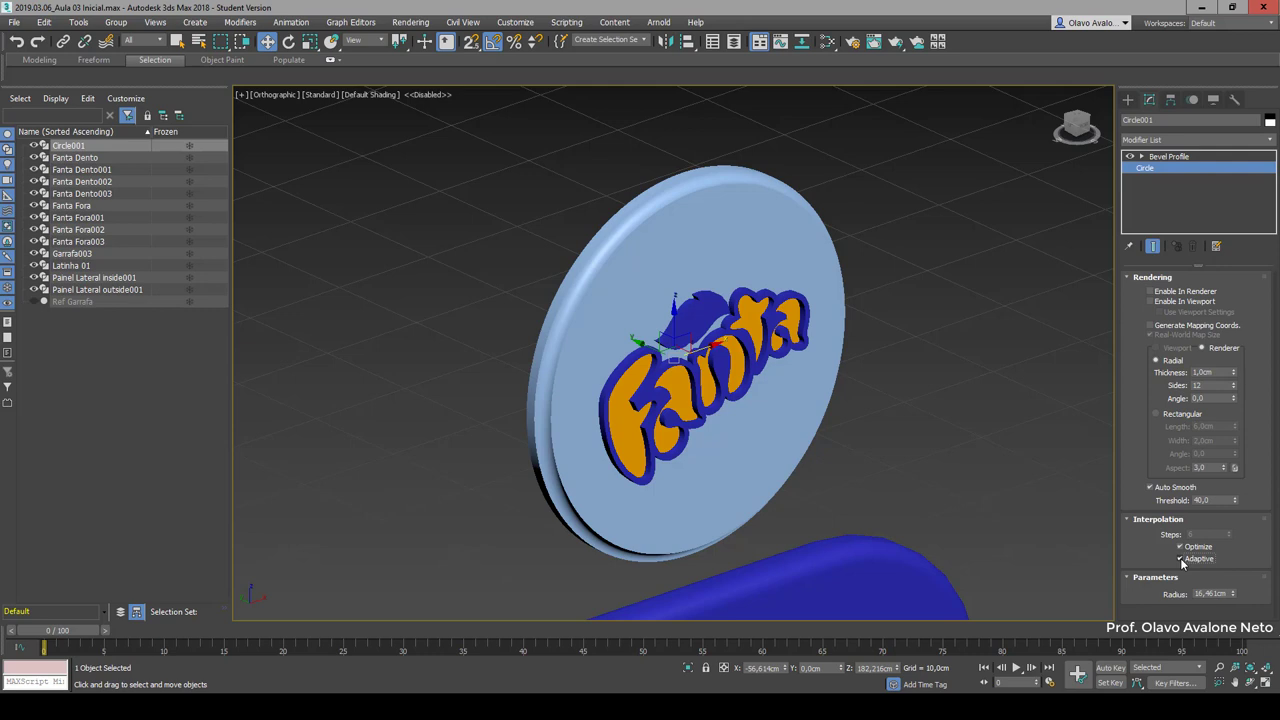
{"action": "left_click", "coordinate": [1181, 559]}
{"action": "scroll", "coordinate": [620, 543], "scroll_direction": "up", "scroll_amount": 2}
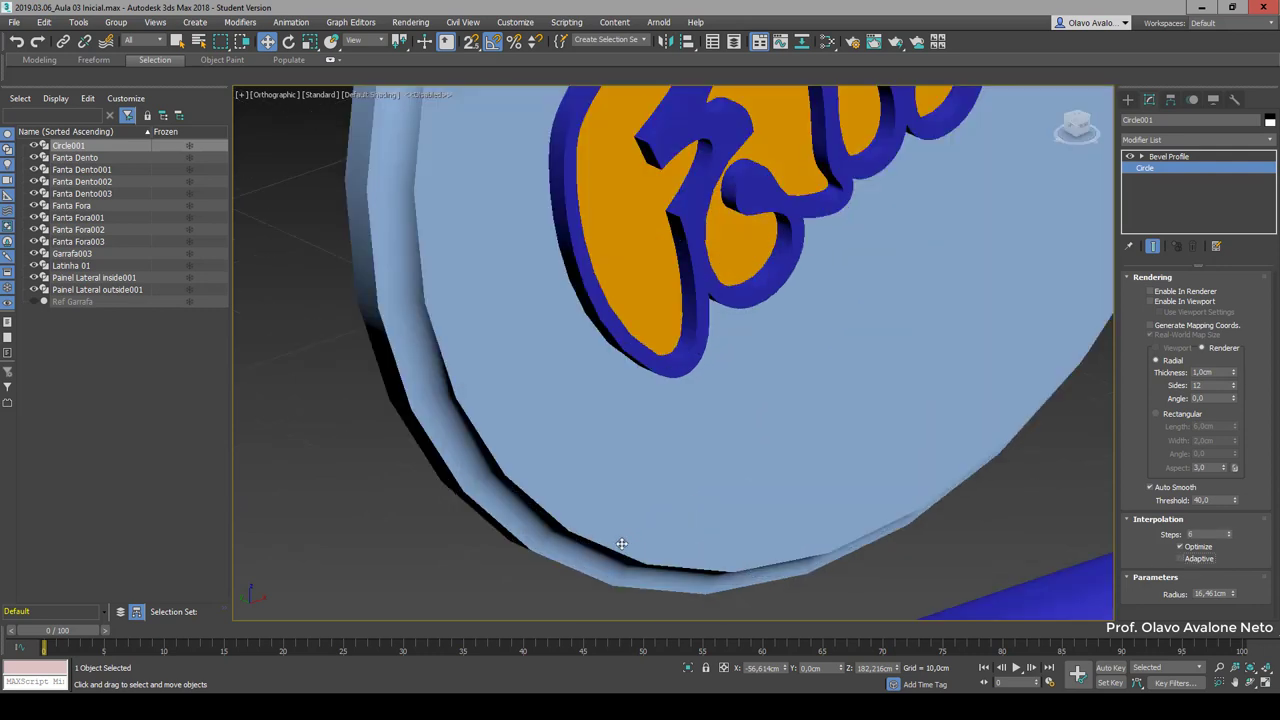
{"action": "scroll", "coordinate": [620, 543], "scroll_direction": "up", "scroll_amount": 2}
{"action": "scroll", "coordinate": [408, 300], "scroll_direction": "up", "scroll_amount": 2}
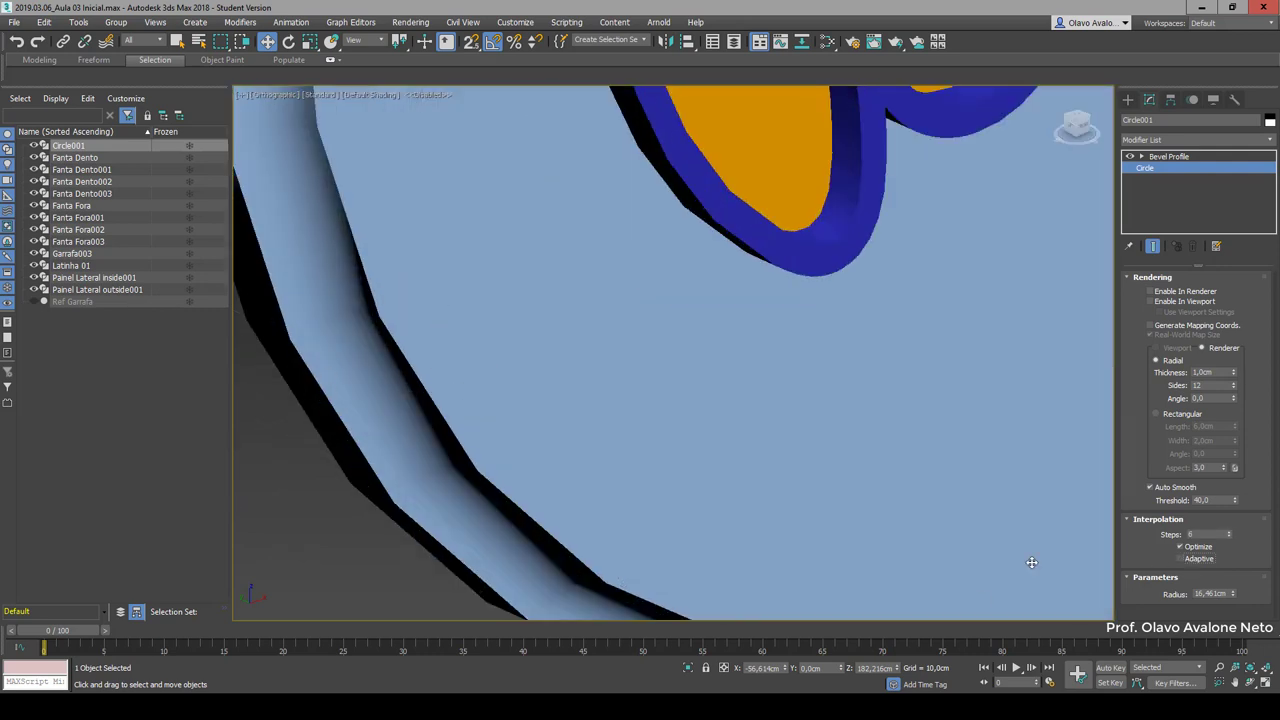
{"action": "left_click", "coordinate": [1181, 559]}
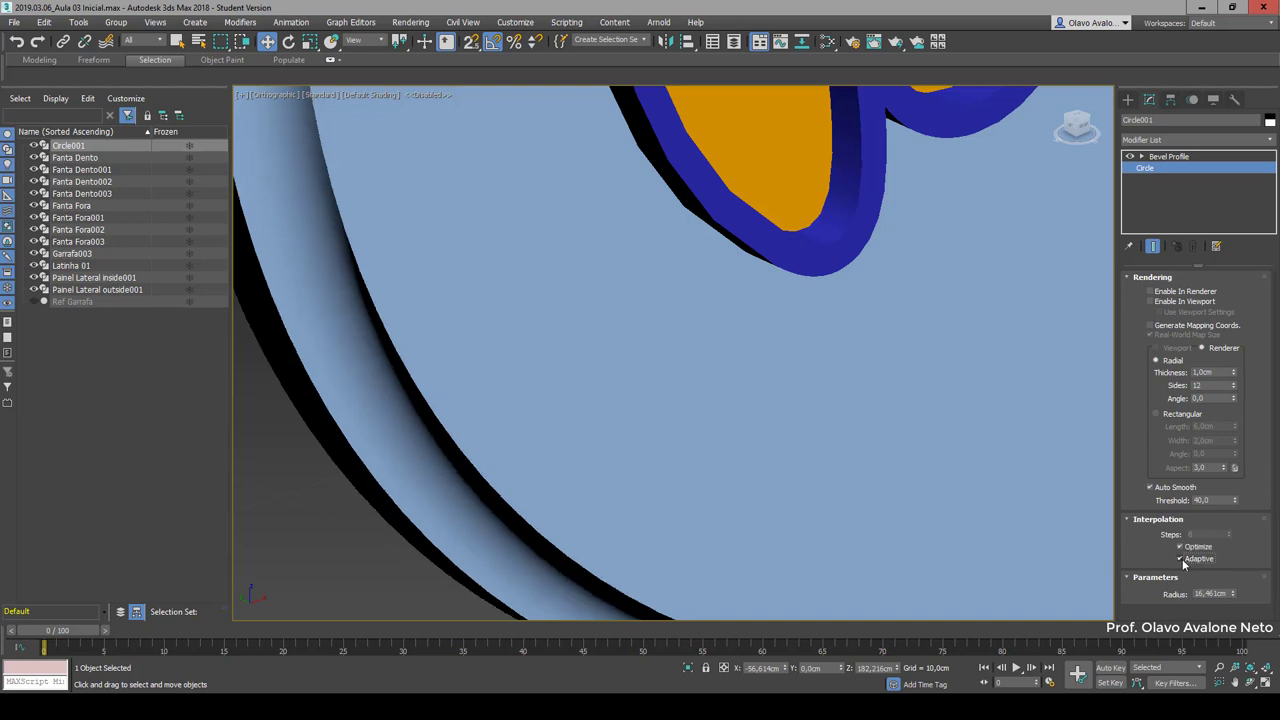
{"action": "left_click", "coordinate": [1181, 559]}
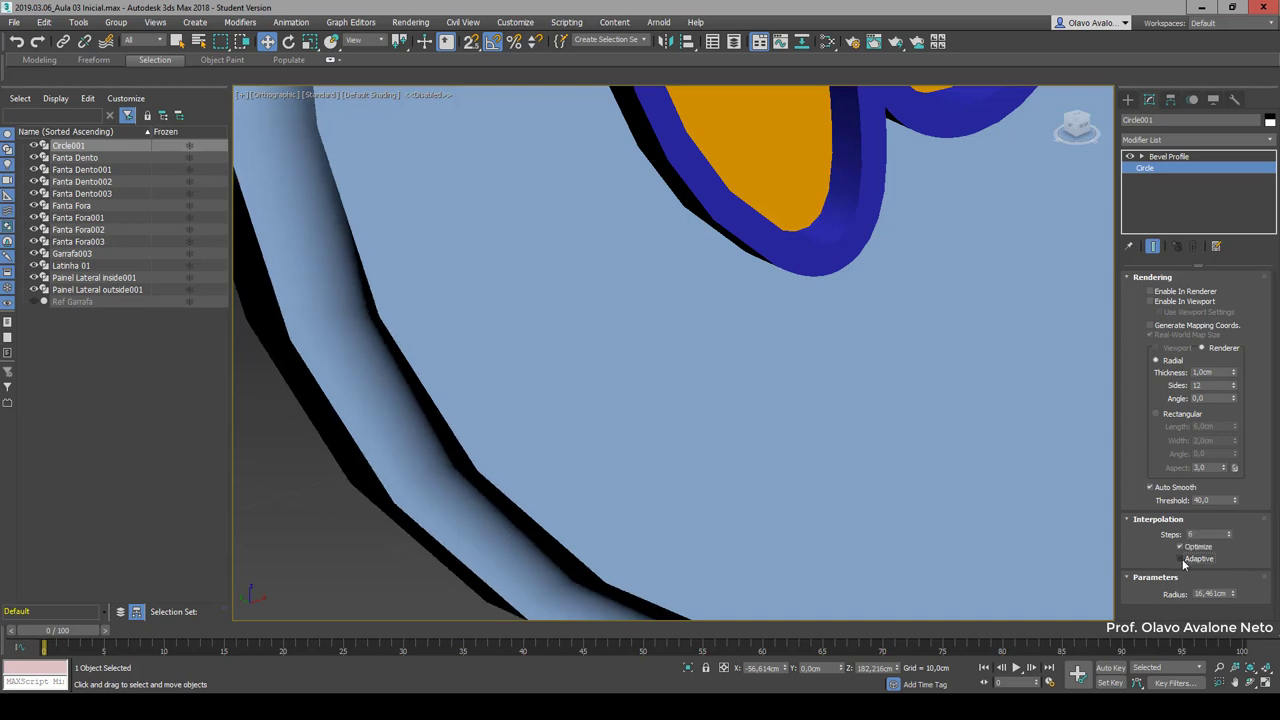
{"action": "left_click", "coordinate": [1181, 559]}
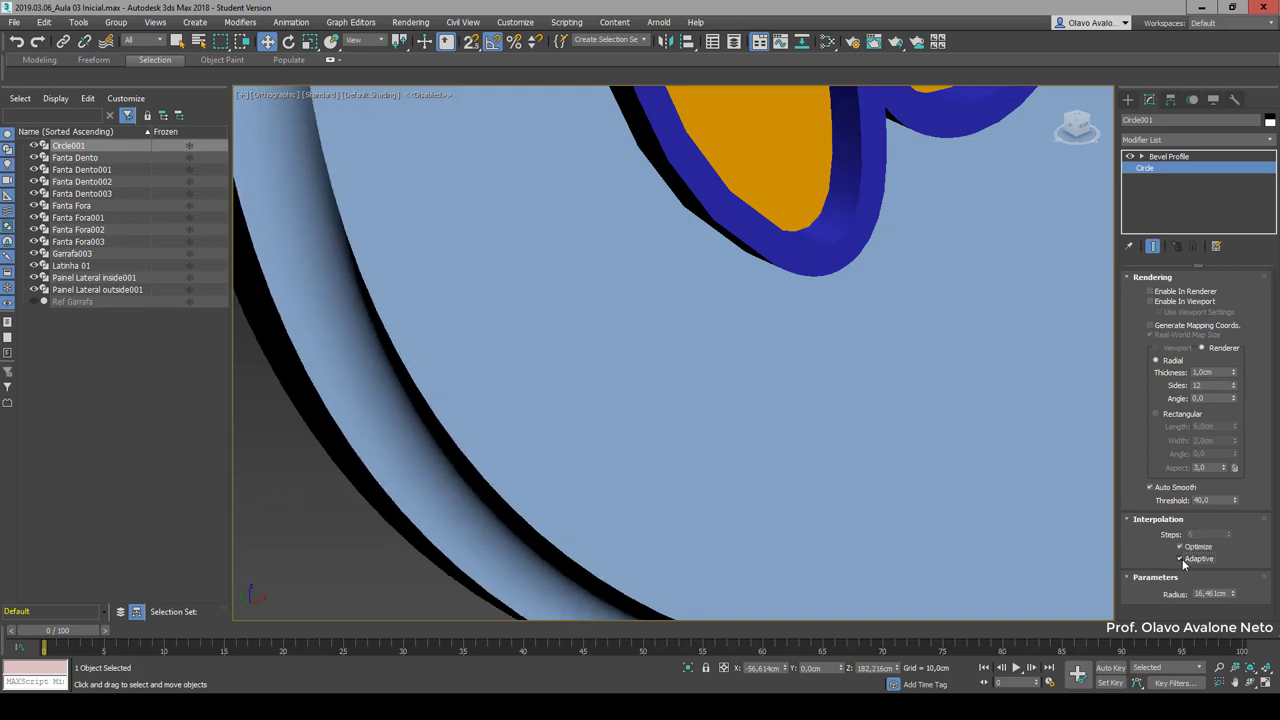
{"action": "left_click", "coordinate": [1182, 560]}
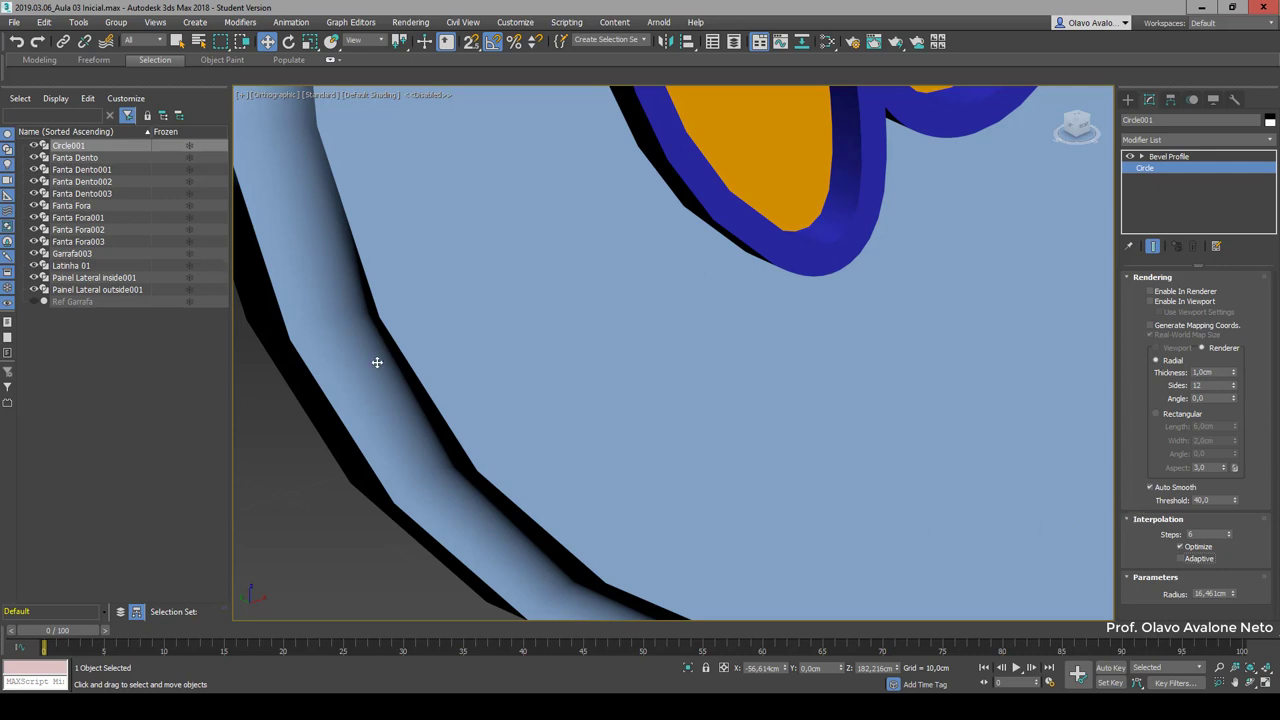
Step: Set the interpolation Steps to 2, then leave Adaptive checked for a smooth round edge
{"action": "double_click", "coordinate": [1199, 534]}
{"action": "left_click_drag", "start_coordinate": [1230, 535], "coordinate": [1237, 530]}
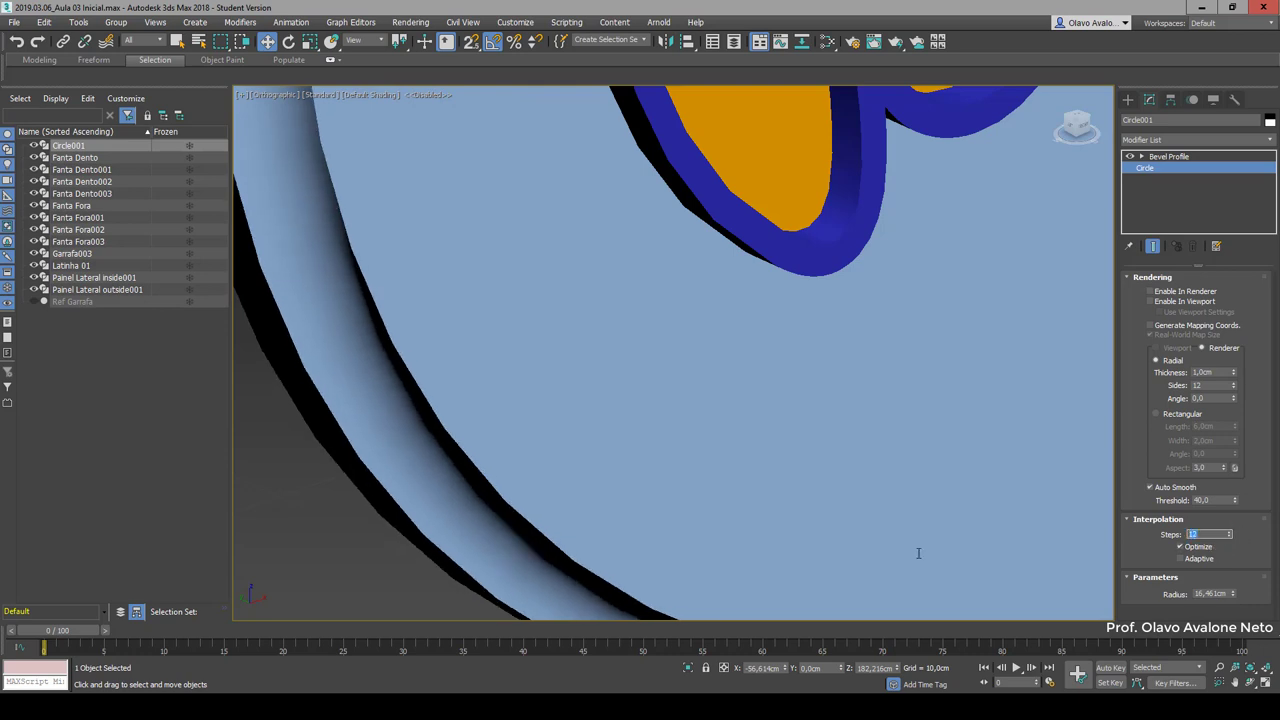
{"action": "type", "text": "2"}
{"action": "key", "text": "Return"}
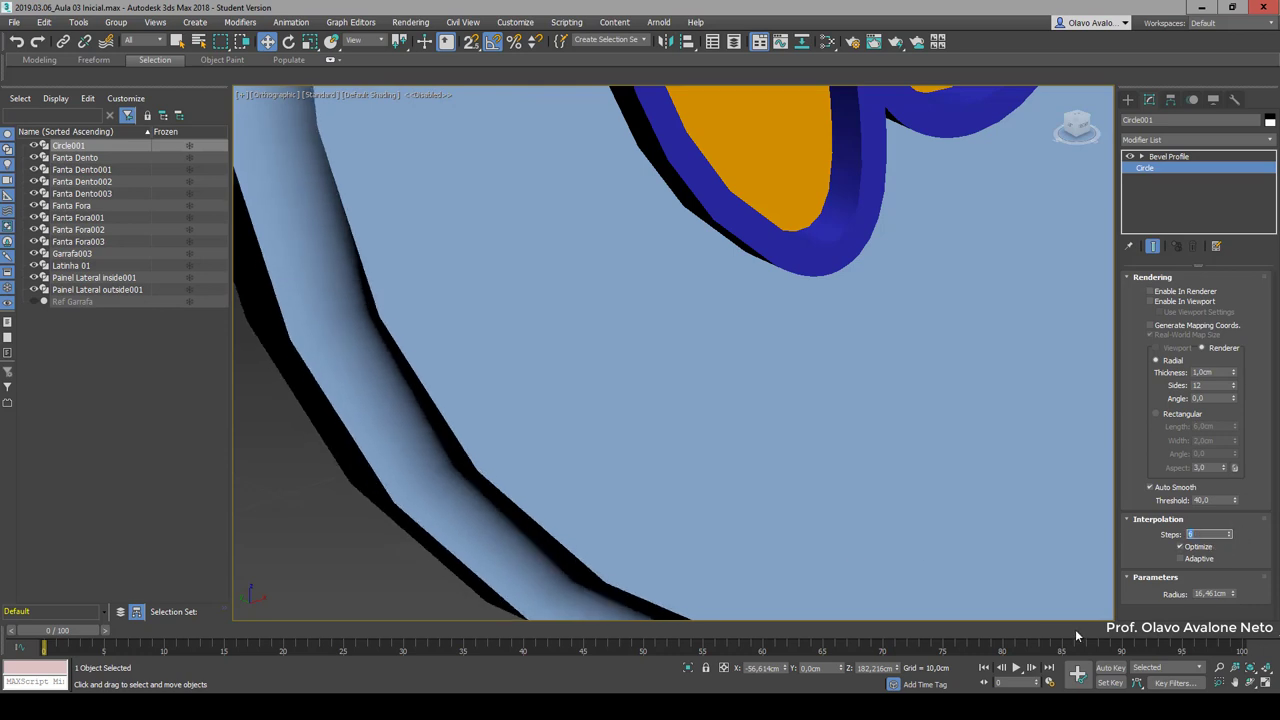
{"action": "left_click", "coordinate": [1186, 559]}
{"action": "scroll", "coordinate": [726, 449], "scroll_direction": "down", "scroll_amount": 3}
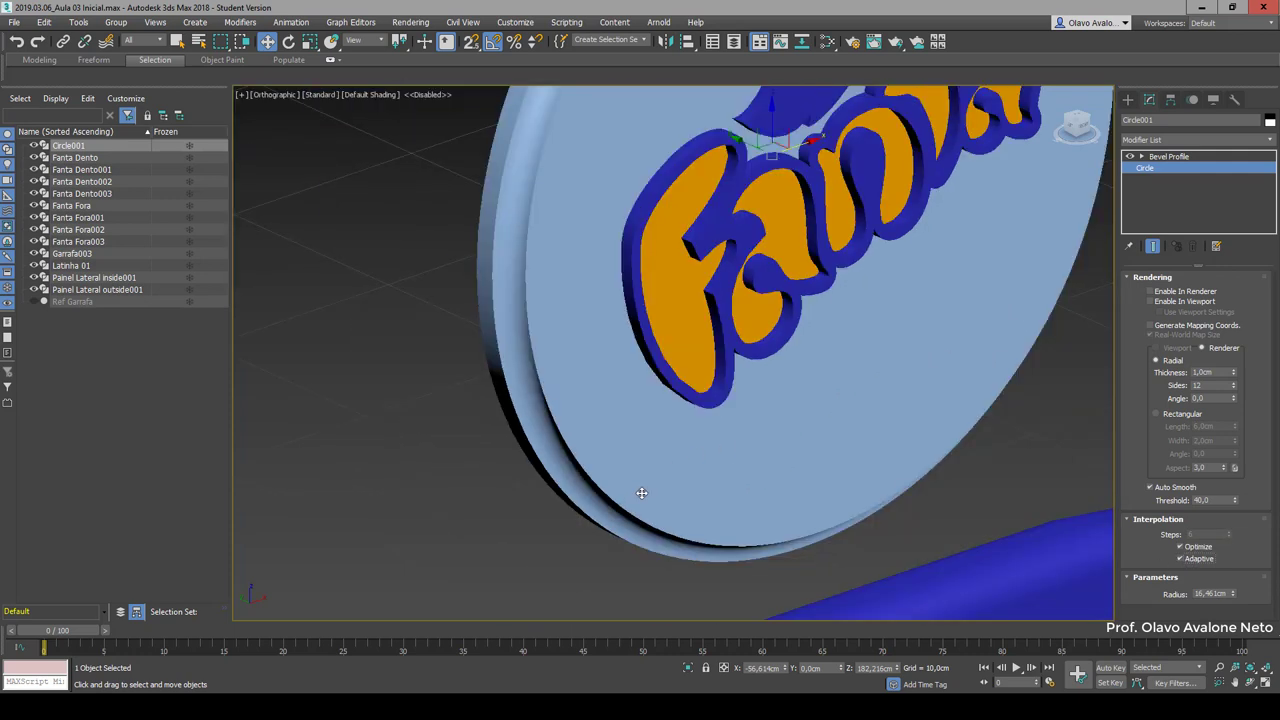
{"action": "scroll", "coordinate": [642, 492], "scroll_direction": "down", "scroll_amount": 2}
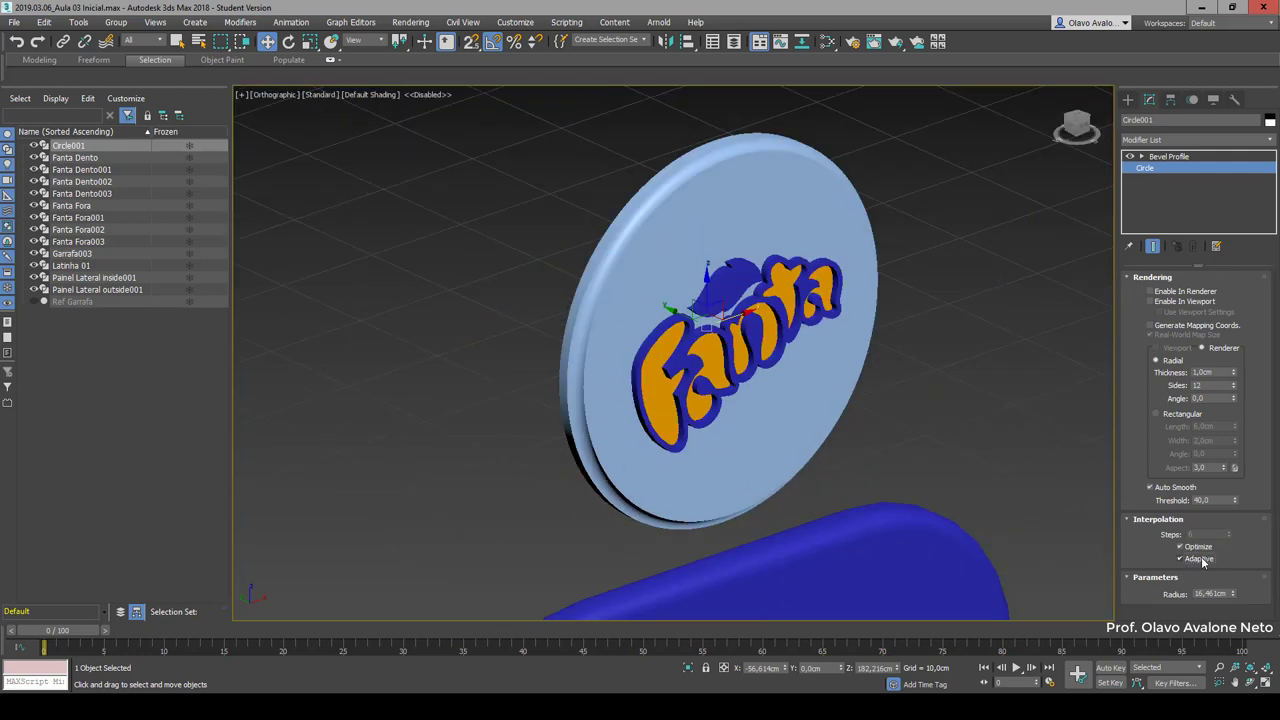
{"action": "left_click", "coordinate": [1162, 157]}
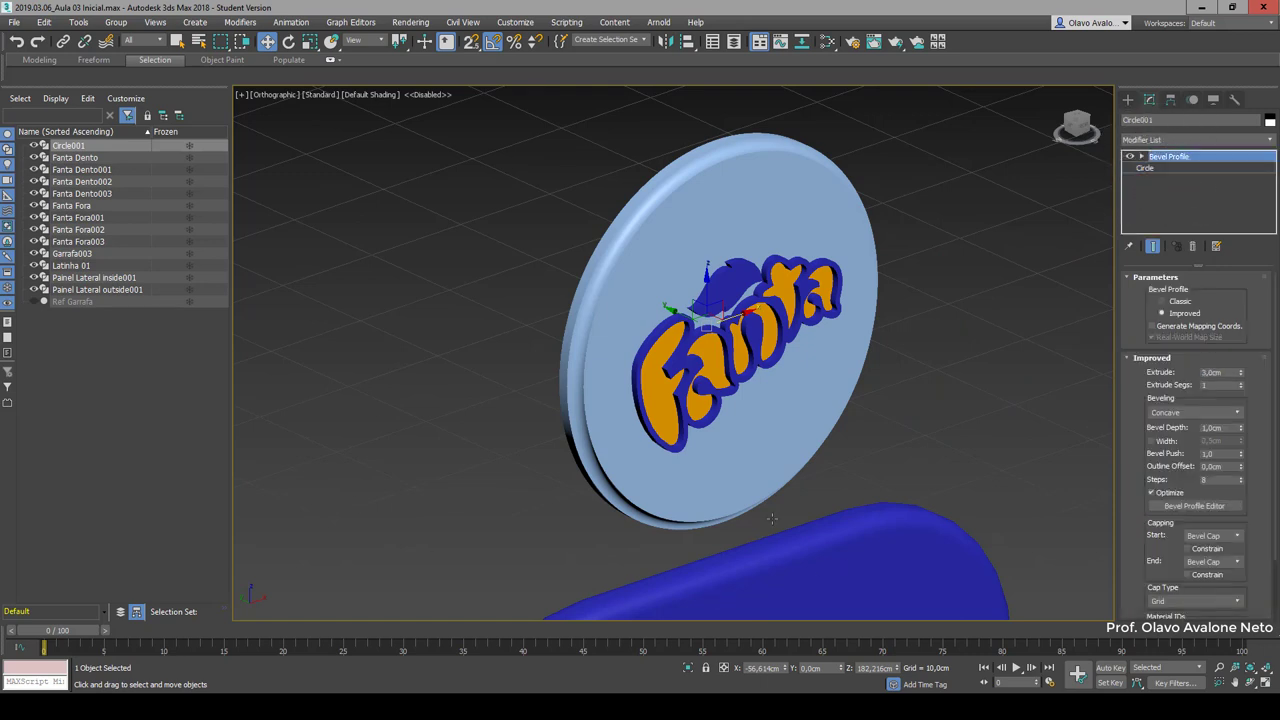
Step: In Front view, give Circle001 the same dark blue object colour as the side panel
{"action": "mouse_move", "coordinate": [630, 436]}
{"action": "middle_mouse_down", "text": "alt"}
{"action": "mouse_move", "coordinate": [762, 478]}
{"action": "mouse_move", "coordinate": [874, 443]}
{"action": "mouse_move", "coordinate": [757, 451]}
{"action": "mouse_move", "coordinate": [760, 516]}
{"action": "mouse_move", "coordinate": [734, 434]}
{"action": "mouse_move", "coordinate": [1077, 297]}
{"action": "middle_mouse_up", "text": "alt"}
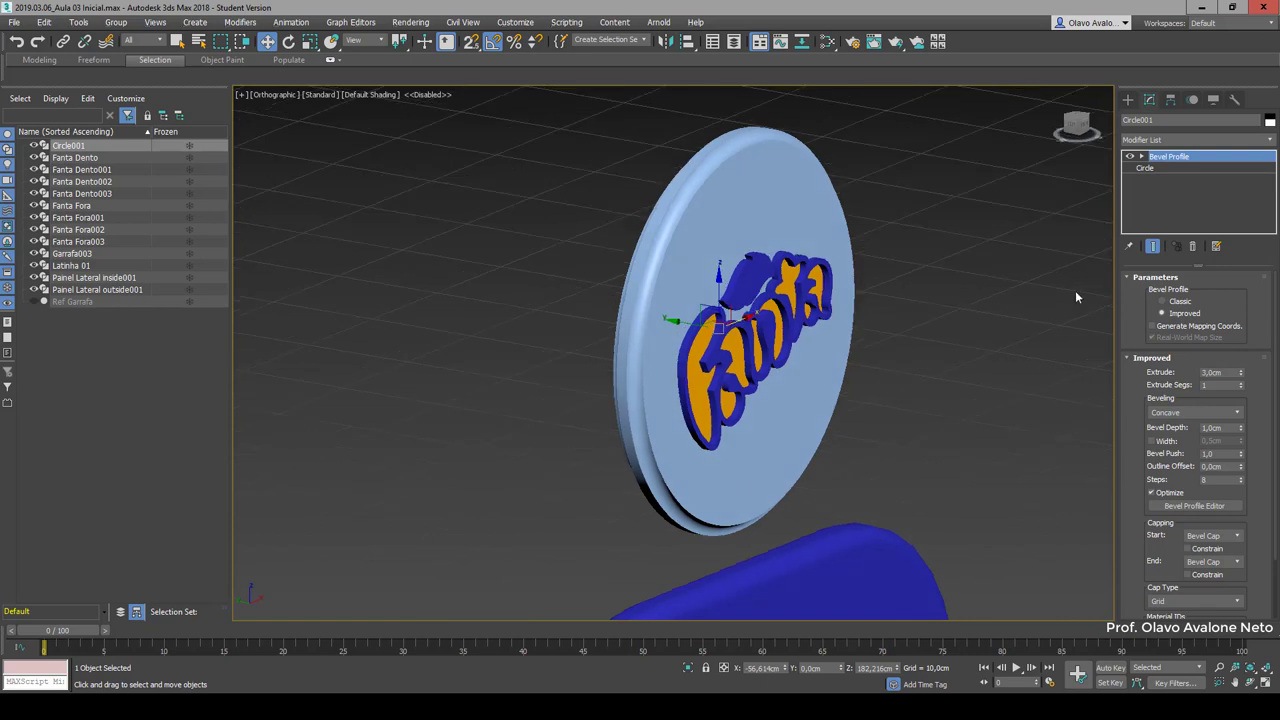
{"action": "key", "text": "f"}
{"action": "scroll", "coordinate": [494, 590], "scroll_direction": "down", "scroll_amount": 5}
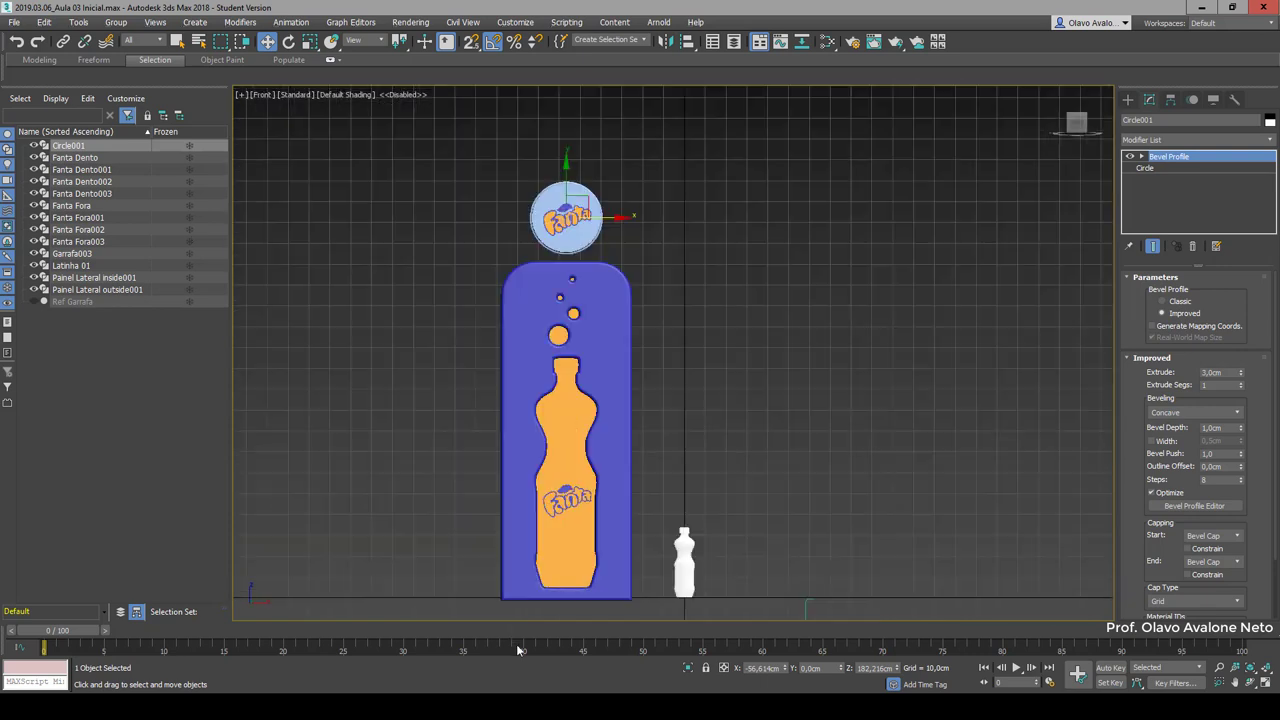
{"action": "scroll", "coordinate": [556, 182], "scroll_direction": "up", "scroll_amount": 5}
{"action": "left_click", "coordinate": [679, 422]}
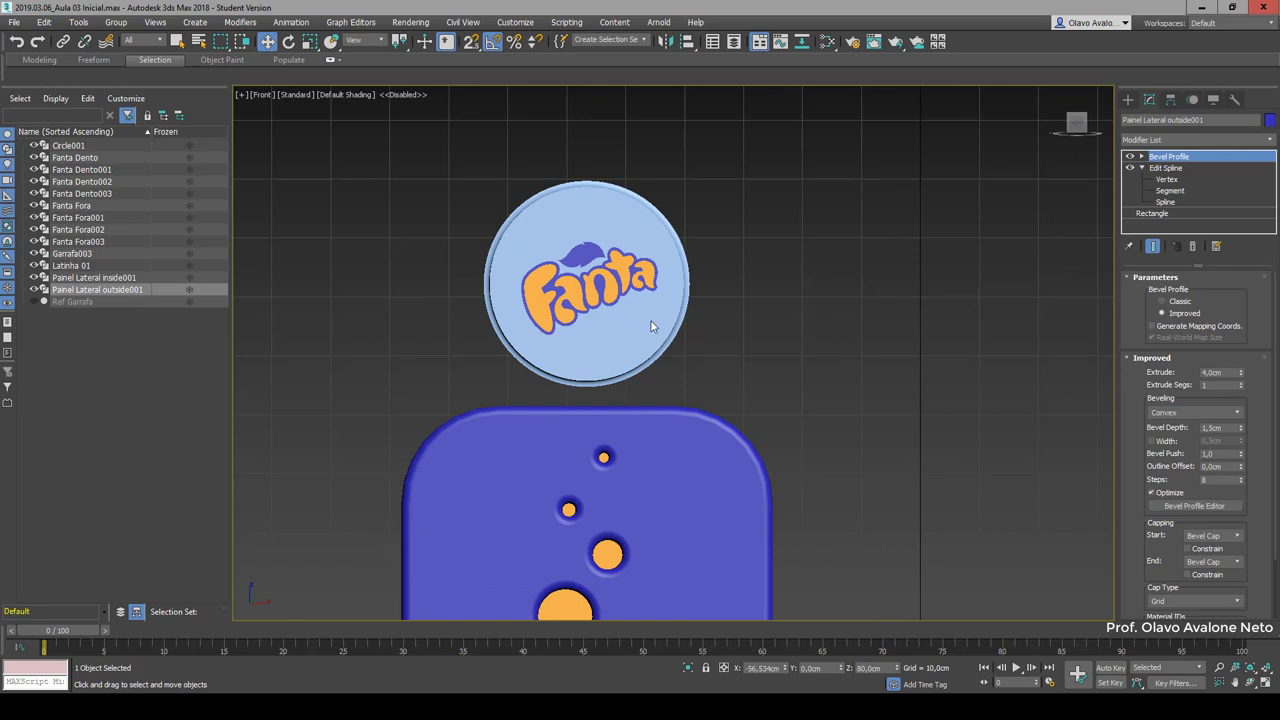
{"action": "left_click", "coordinate": [651, 326]}
{"action": "left_click", "coordinate": [1270, 120]}
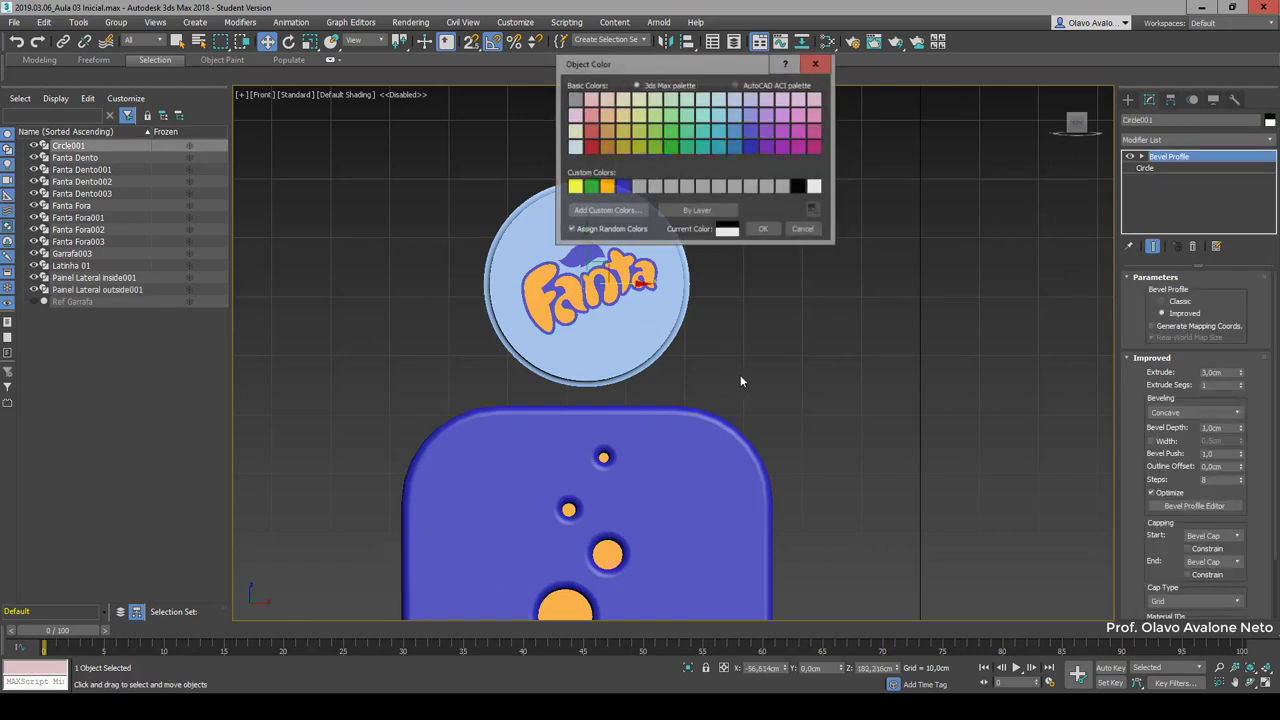
{"action": "left_click", "coordinate": [623, 186]}
{"action": "left_click", "coordinate": [766, 230]}
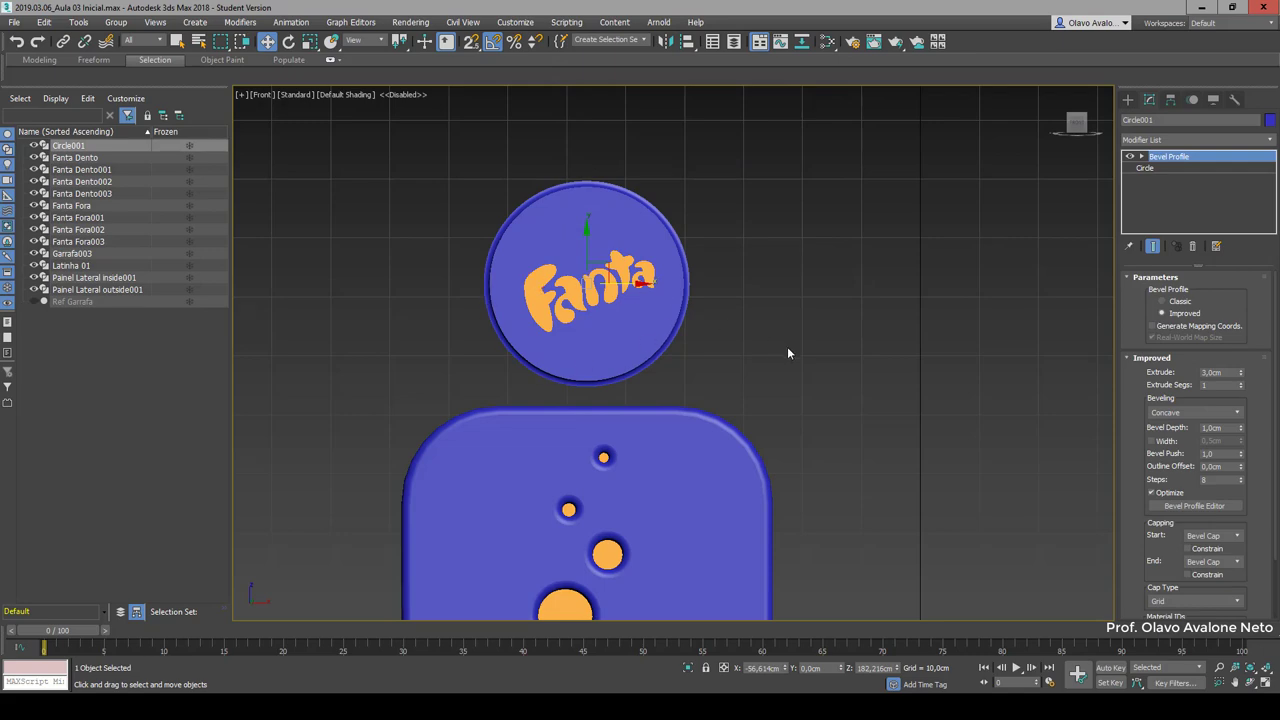
{"action": "scroll", "coordinate": [787, 348], "scroll_direction": "down", "scroll_amount": 3}
{"action": "scroll", "coordinate": [720, 365], "scroll_direction": "down", "scroll_amount": 3}
{"action": "scroll", "coordinate": [686, 381], "scroll_direction": "up", "scroll_amount": 4}
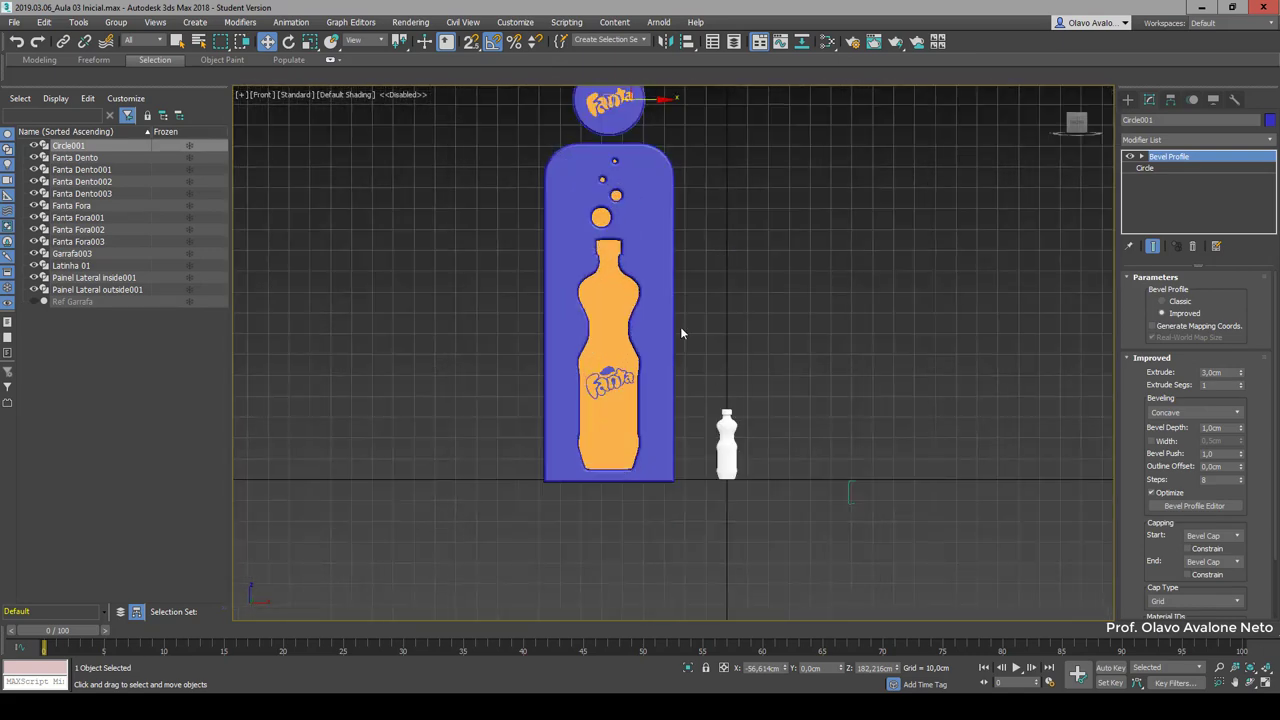
Step: Centre the outer blue panel and the orange bottle insert at X 0
{"action": "middle_click_drag", "start_coordinate": [680, 333], "coordinate": [672, 373]}
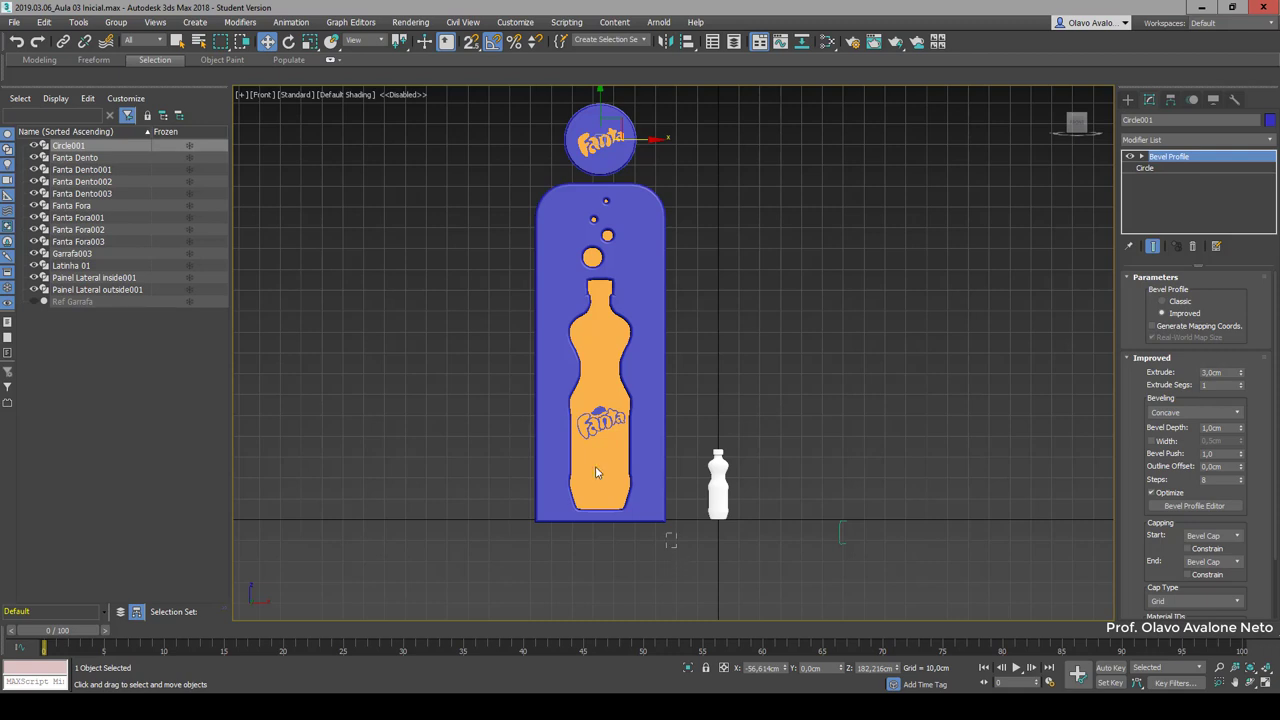
{"action": "left_click_drag", "start_coordinate": [464, 185], "coordinate": [462, 179]}
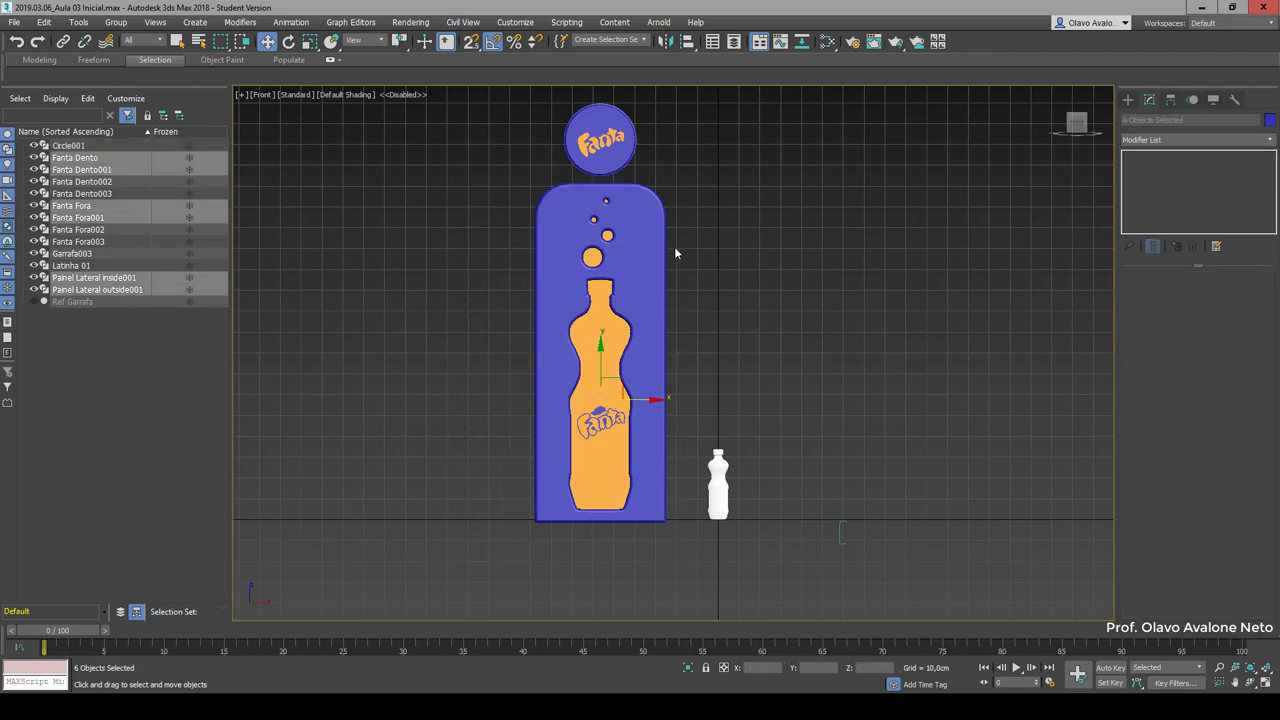
{"action": "left_click", "coordinate": [655, 445]}
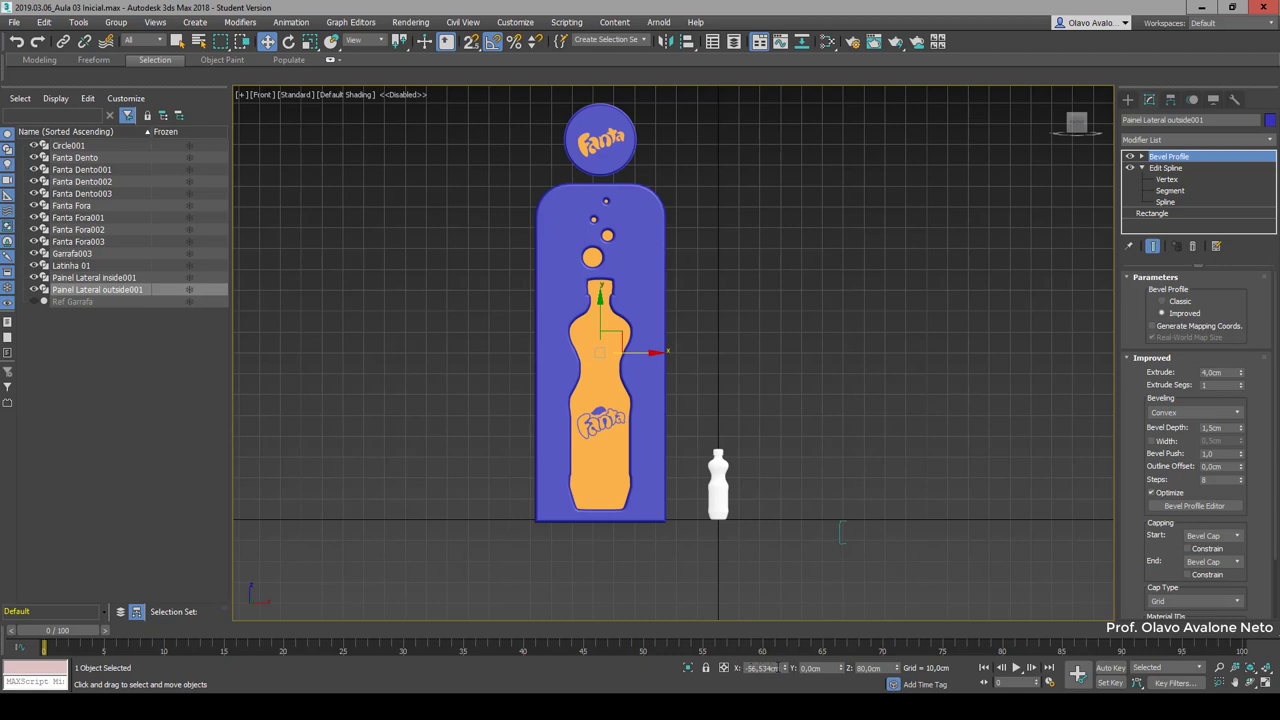
{"action": "key", "text": "Return"}
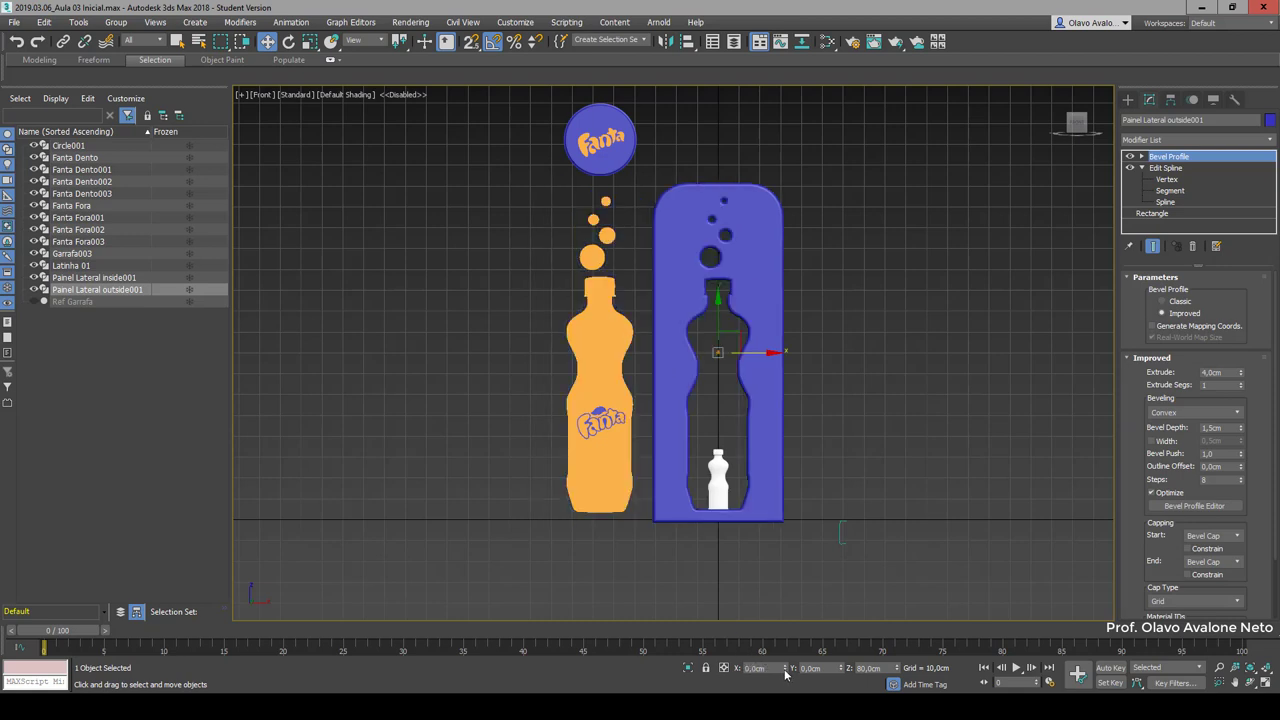
{"action": "left_click", "coordinate": [601, 484]}
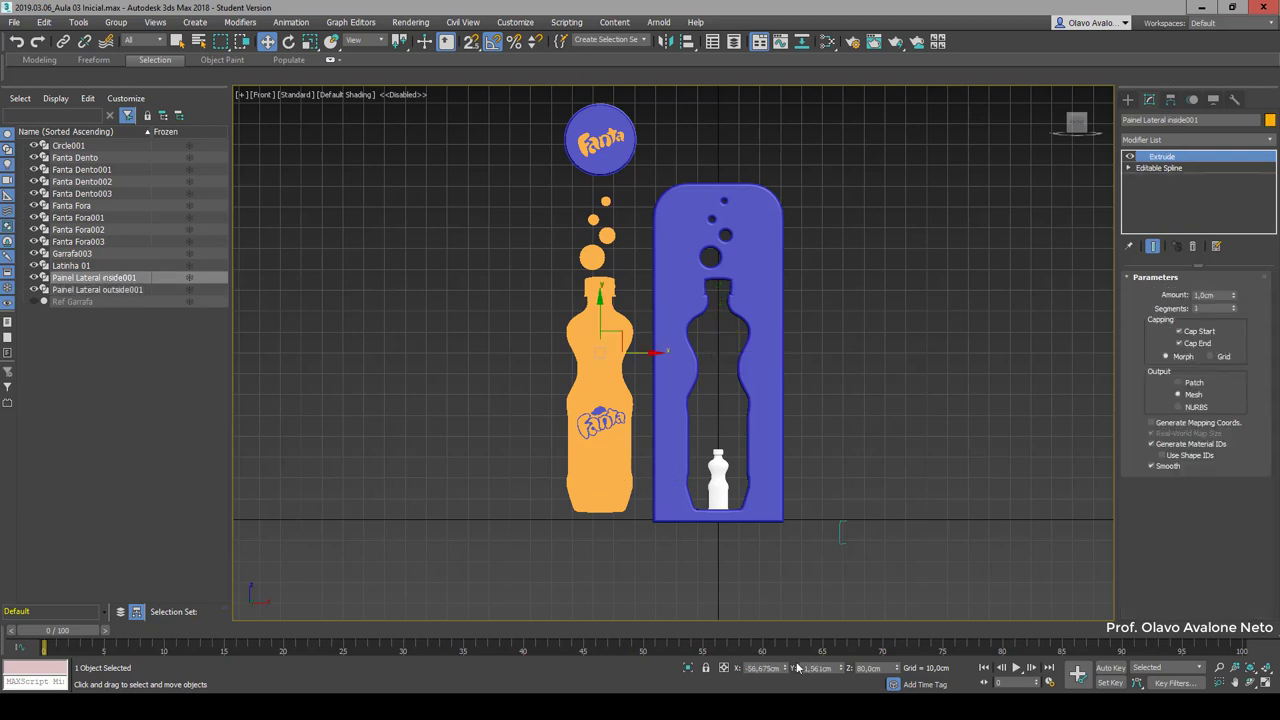
{"action": "right_click", "coordinate": [785, 672]}
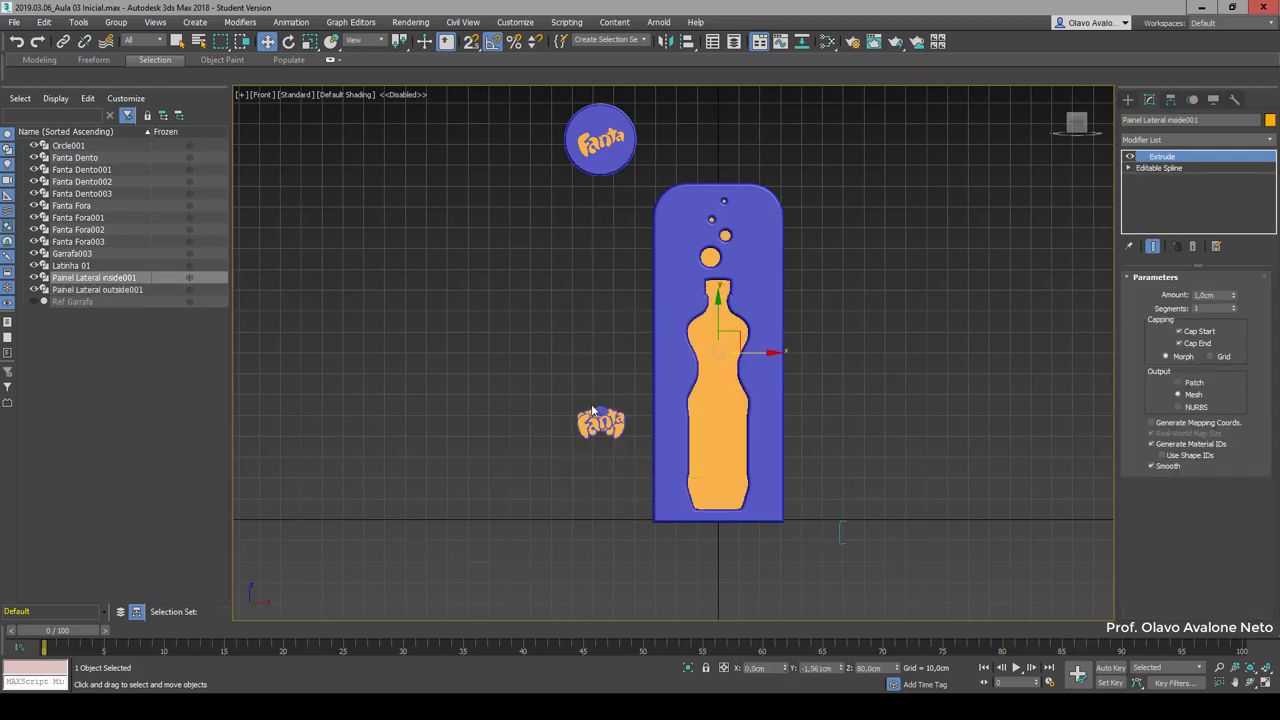
{"action": "left_click", "coordinate": [495, 371]}
Step: Centre the four Fanta logo pieces and the Fanta disc with its logo at X 0
{"action": "left_click_drag", "start_coordinate": [626, 456], "coordinate": [626, 457]}
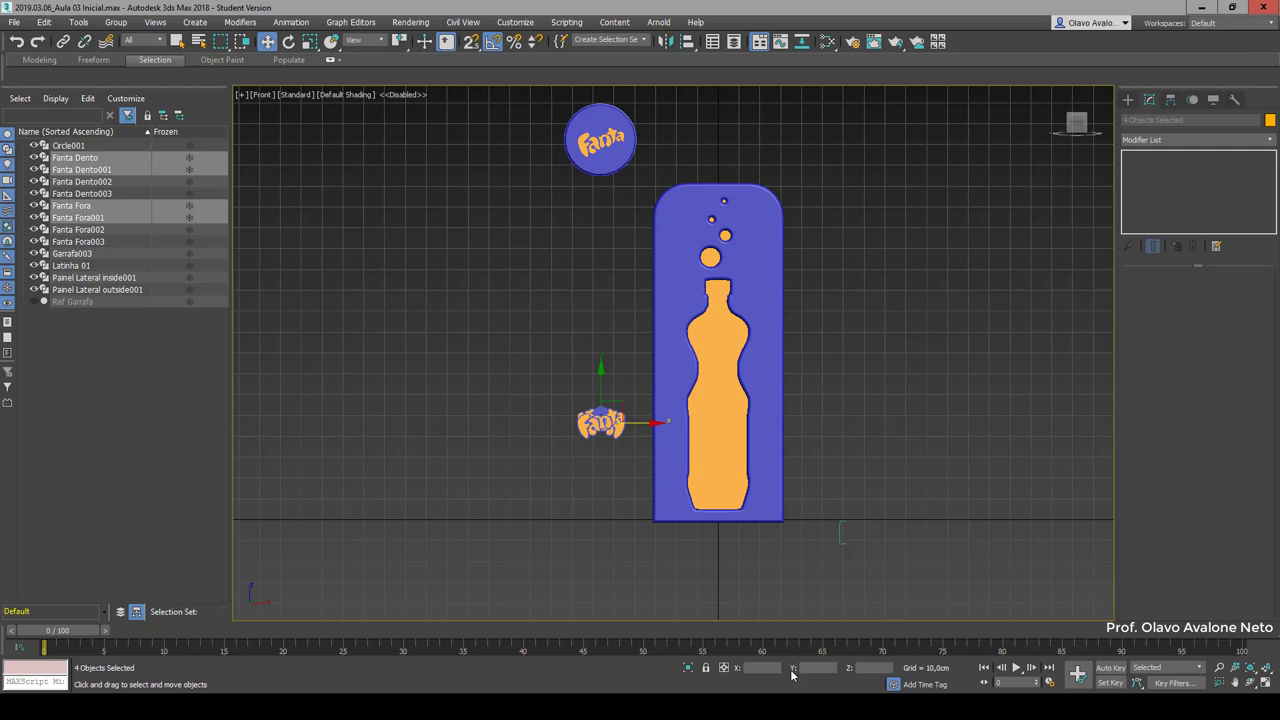
{"action": "right_click", "coordinate": [764, 668]}
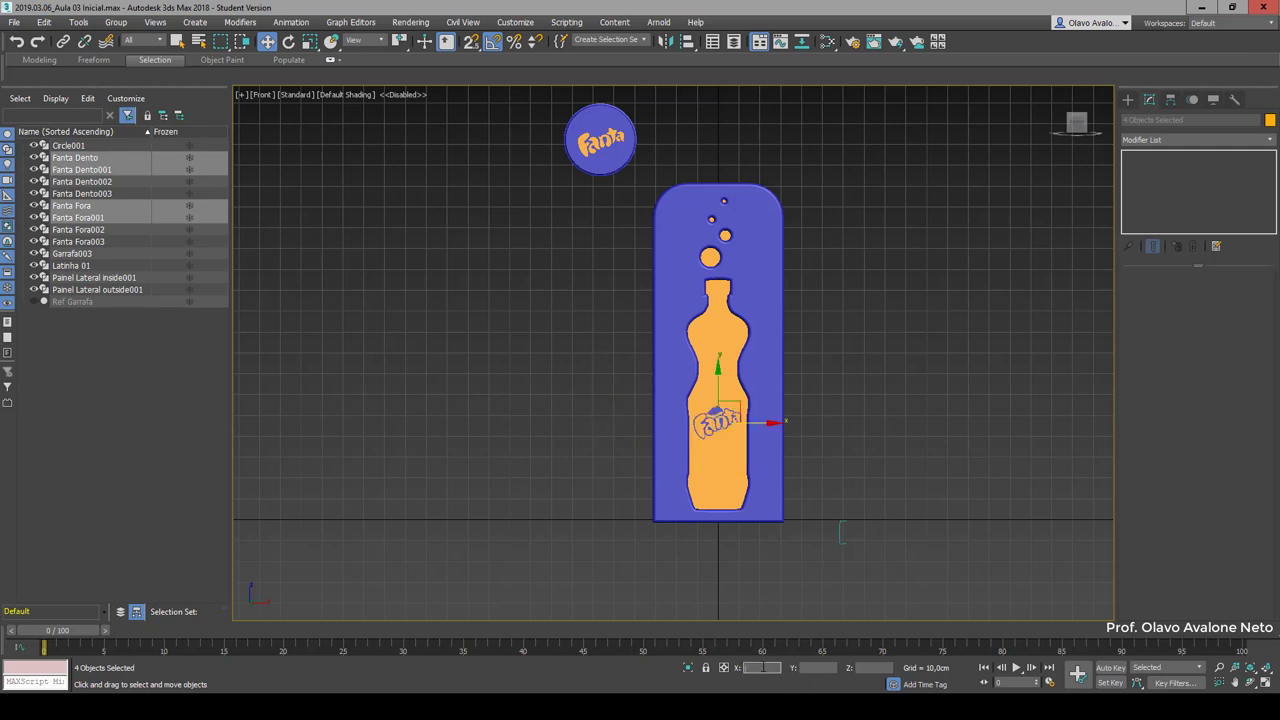
{"action": "left_click", "coordinate": [502, 318]}
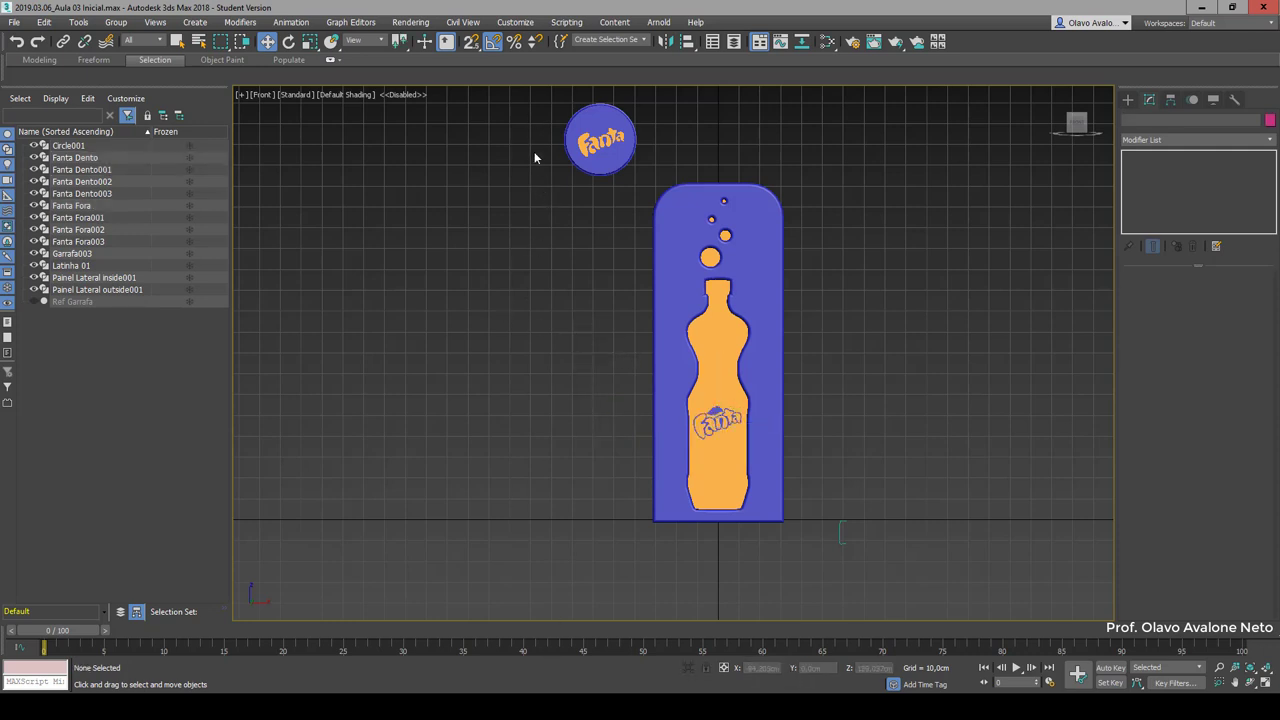
{"action": "mouse_move", "coordinate": [536, 98]}
{"action": "left_mouse_down"}
{"action": "mouse_move", "coordinate": [636, 180]}
{"action": "mouse_move", "coordinate": [651, 318]}
{"action": "left_mouse_up"}
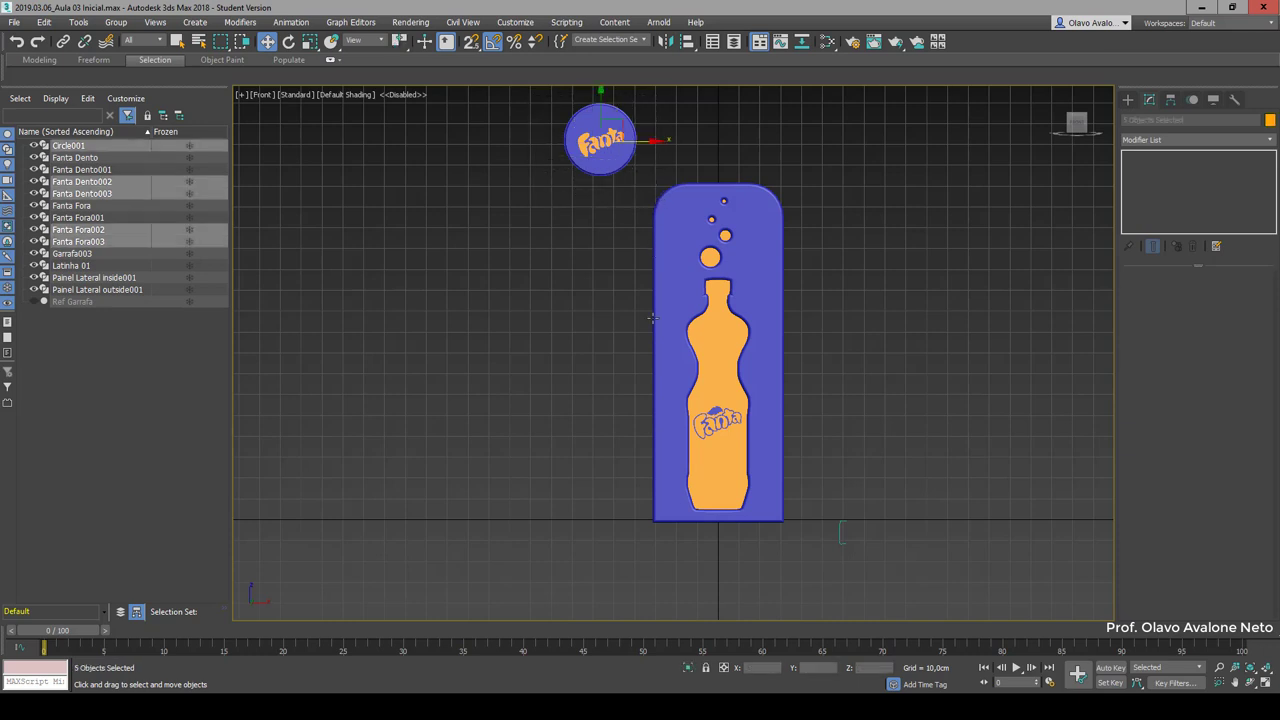
{"action": "left_click", "coordinate": [755, 667]}
{"action": "type", "text": "0,0cm"}
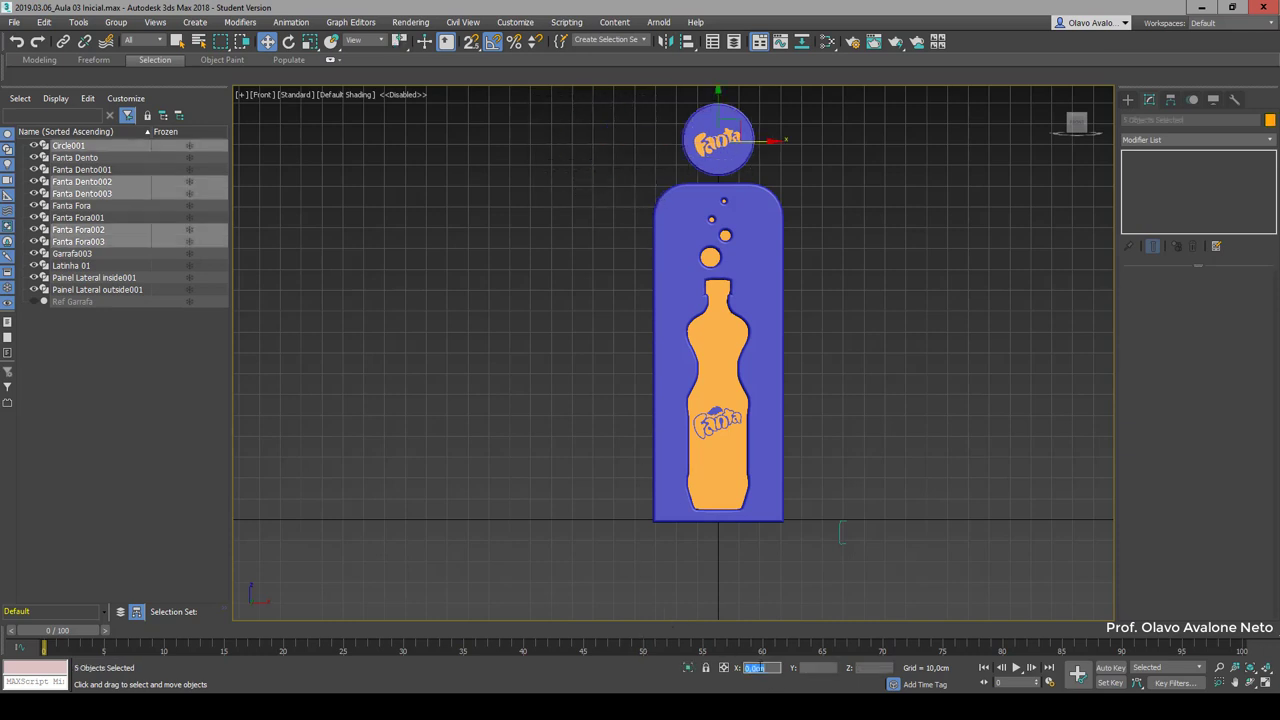
{"action": "key", "text": "Return"}
{"action": "left_click", "coordinate": [941, 249]}
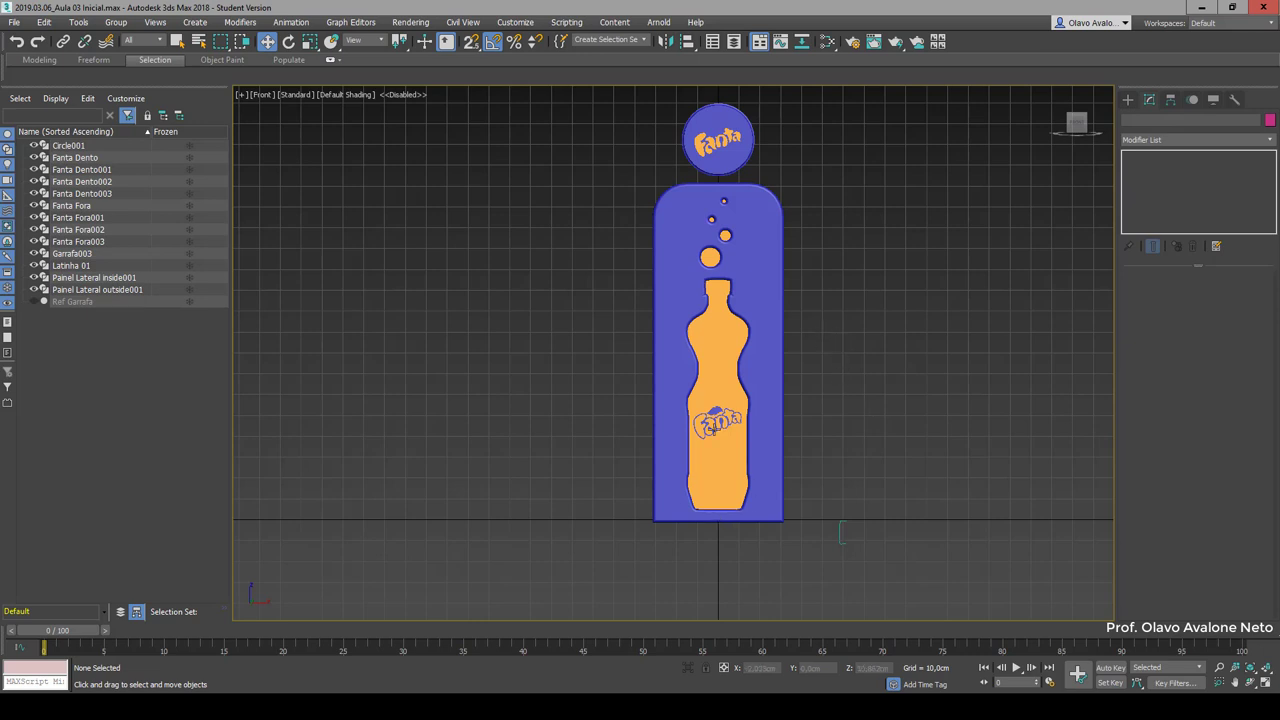
Step: Select the Fanta disc and logo pieces and shift them slightly in depth from the Top view
{"action": "scroll", "coordinate": [559, 566], "scroll_direction": "down", "scroll_amount": 5}
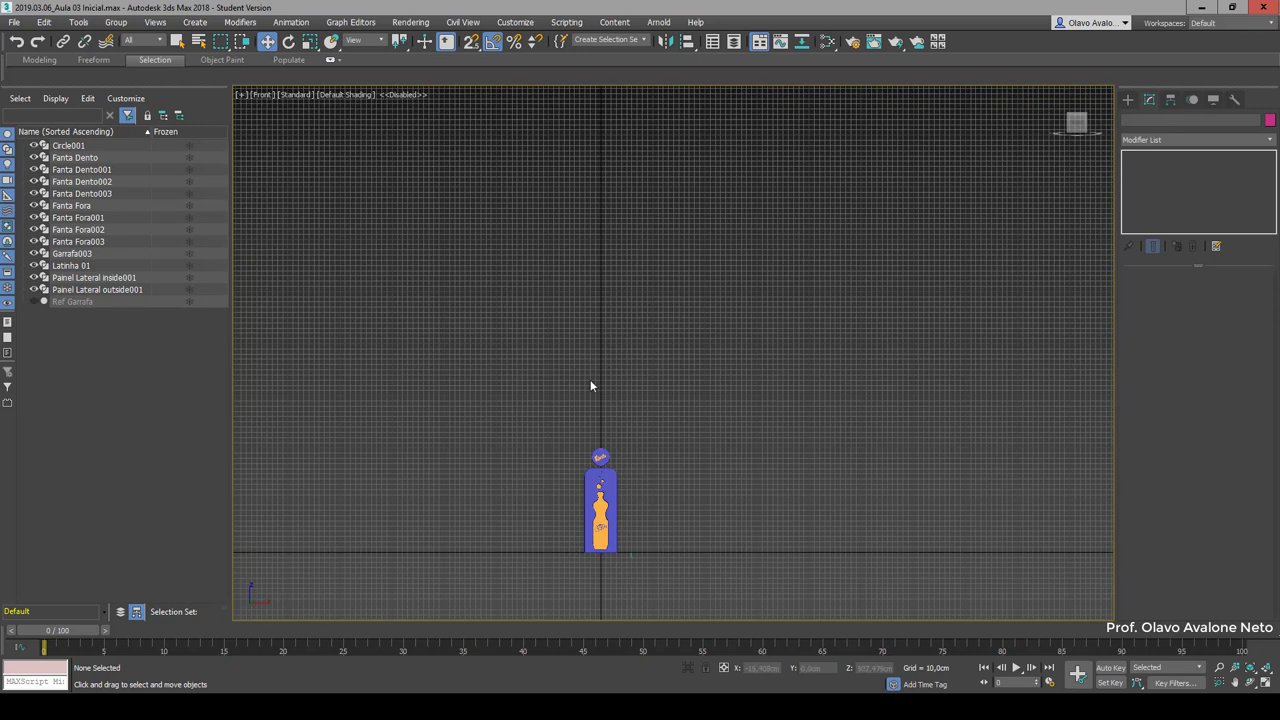
{"action": "scroll", "coordinate": [596, 458], "scroll_direction": "up", "scroll_amount": 3}
{"action": "scroll", "coordinate": [600, 420], "scroll_direction": "up", "scroll_amount": 2}
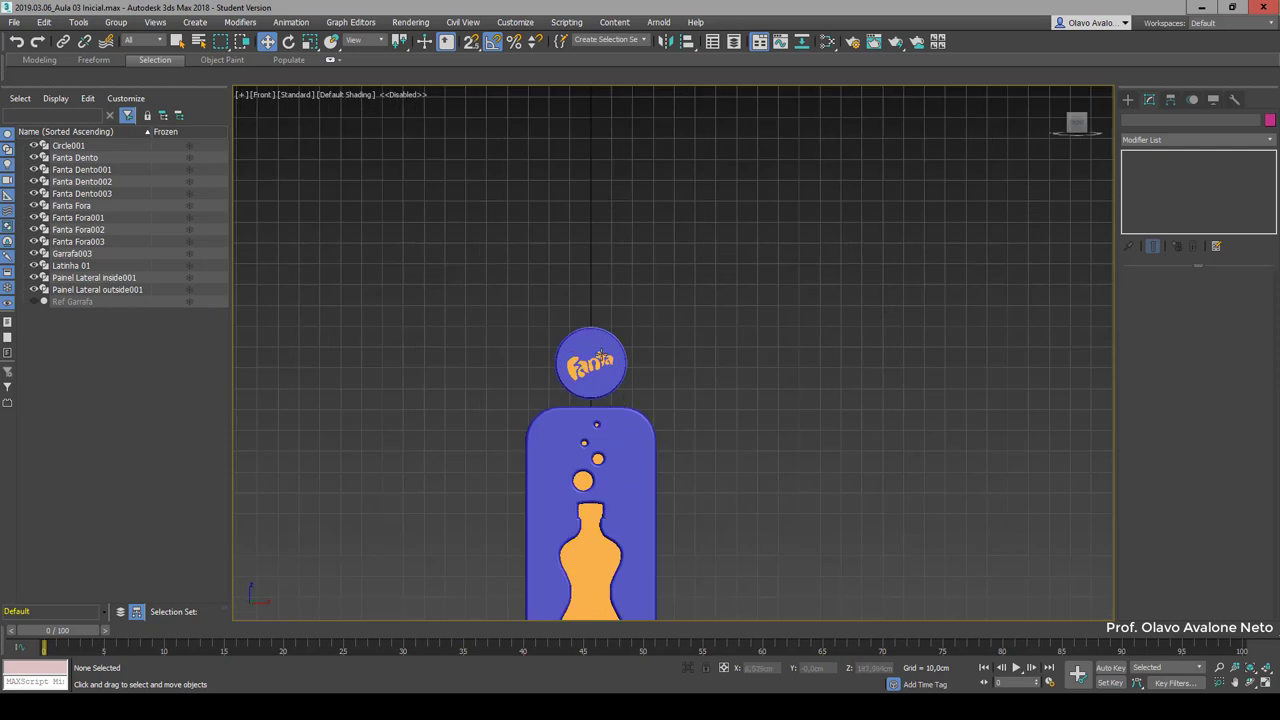
{"action": "scroll", "coordinate": [600, 355], "scroll_direction": "up", "scroll_amount": 2}
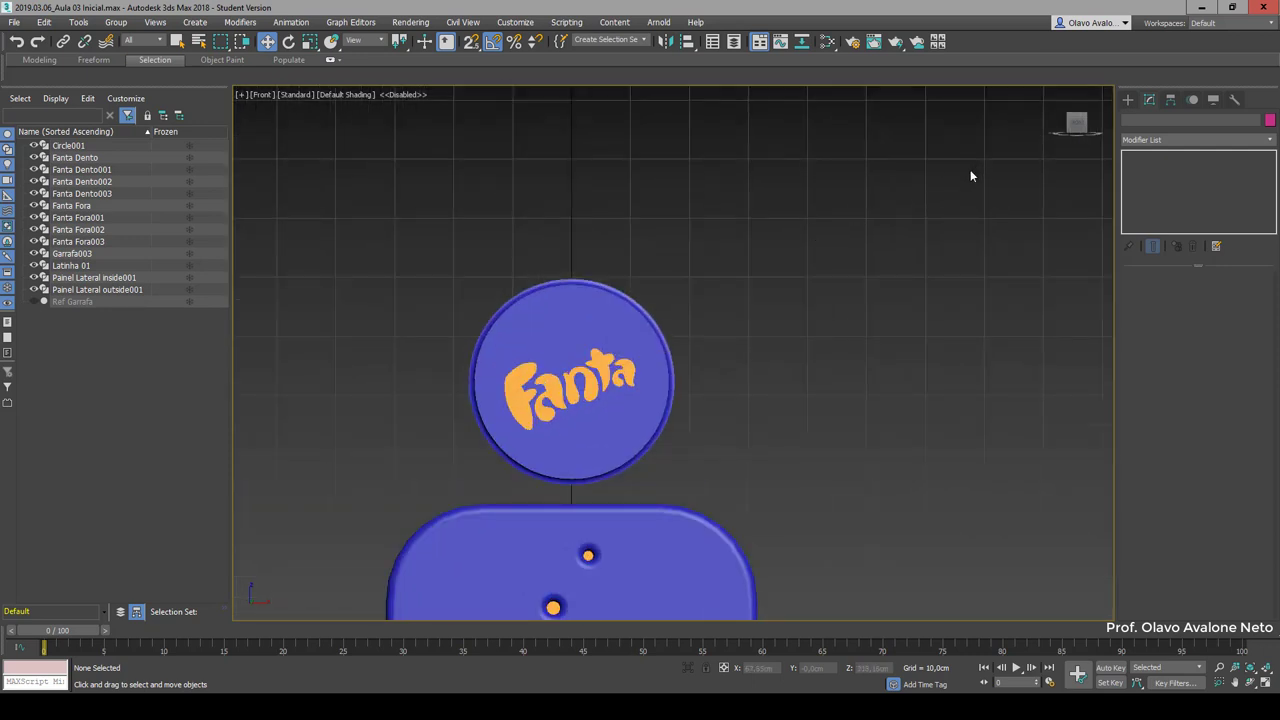
{"action": "key", "text": "t"}
{"action": "scroll", "coordinate": [641, 396], "scroll_direction": "up", "scroll_amount": 3}
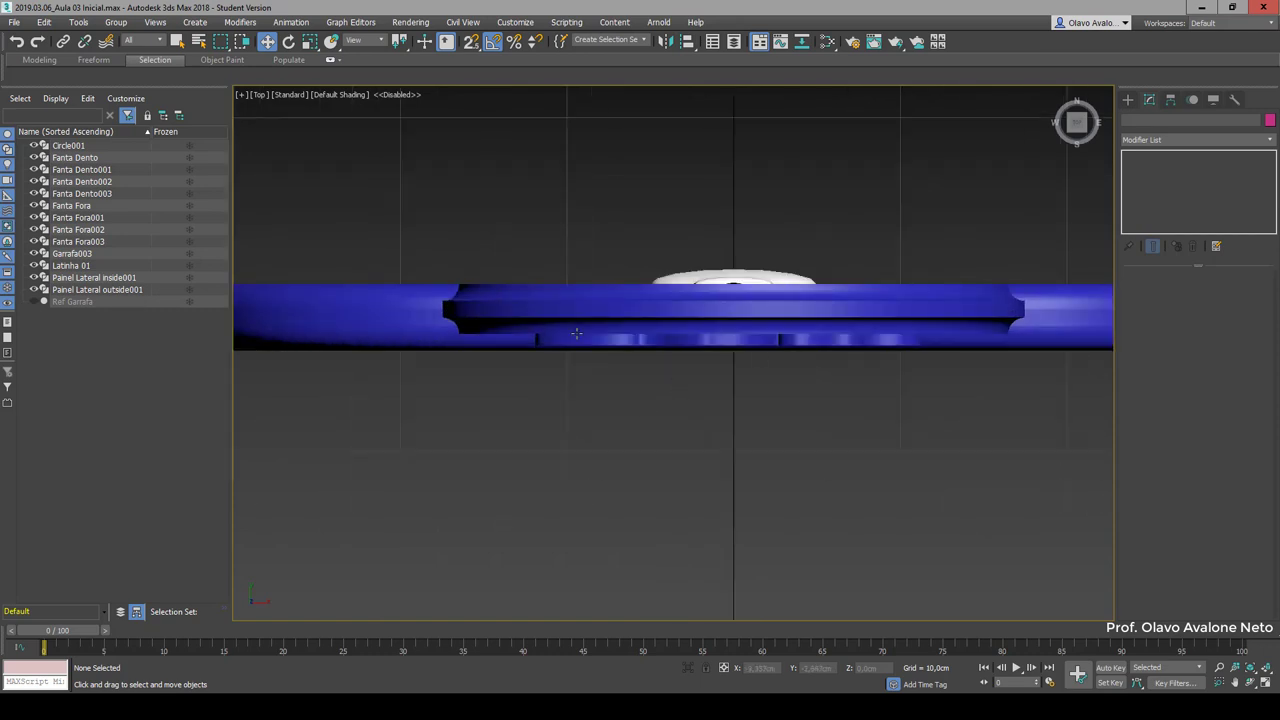
{"action": "scroll", "coordinate": [498, 265], "scroll_direction": "down", "scroll_amount": 1}
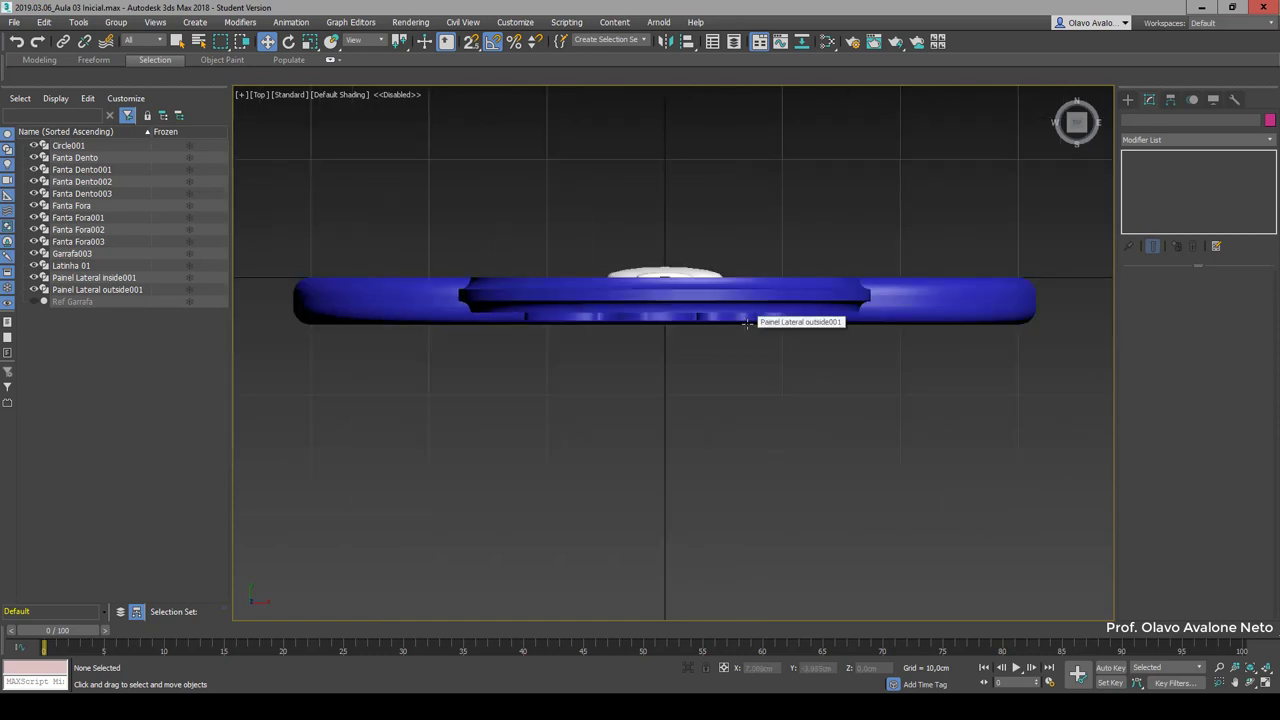
{"action": "key", "text": "f"}
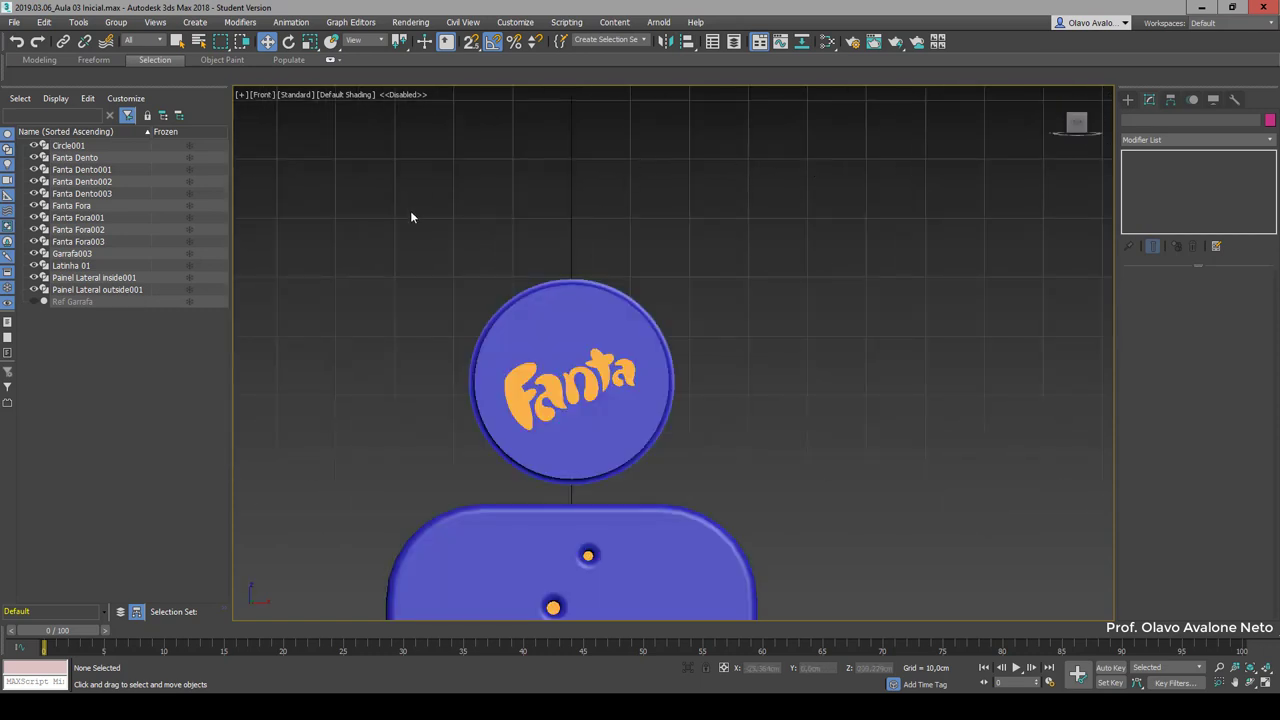
{"action": "left_click_drag", "start_coordinate": [772, 509], "coordinate": [775, 493]}
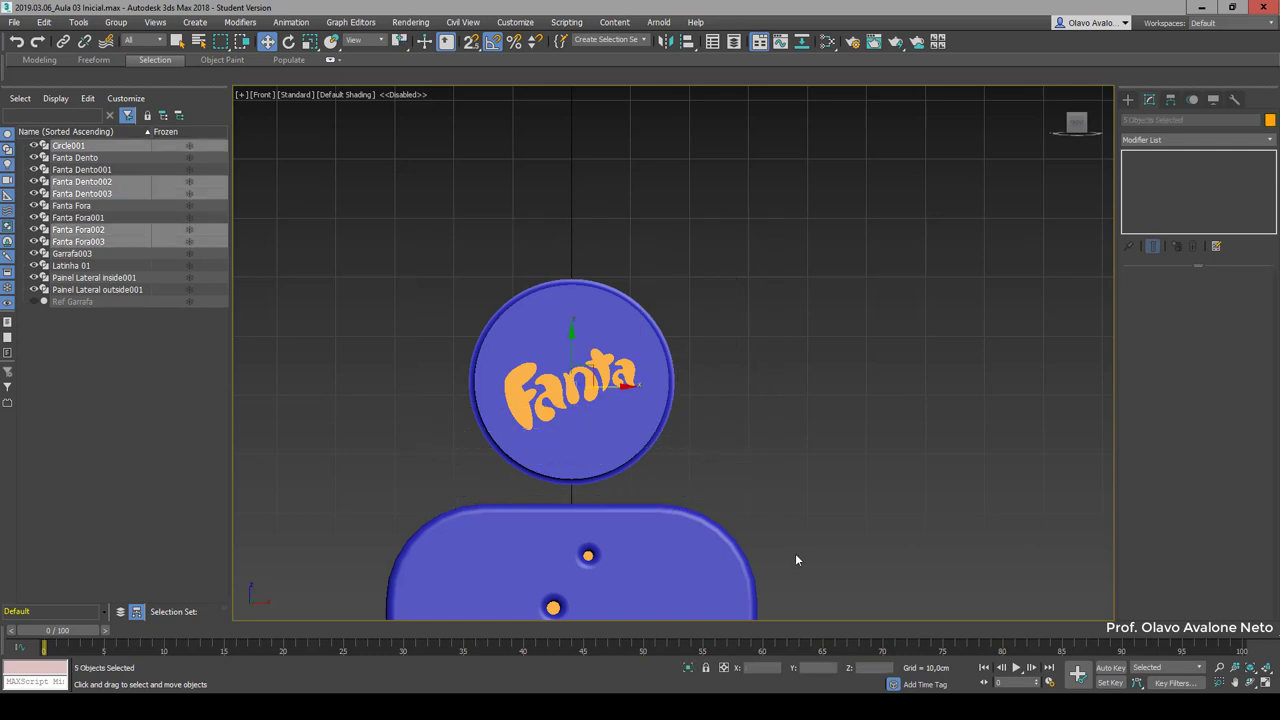
{"action": "key", "text": "t"}
{"action": "scroll", "coordinate": [694, 407], "scroll_direction": "up", "scroll_amount": 2}
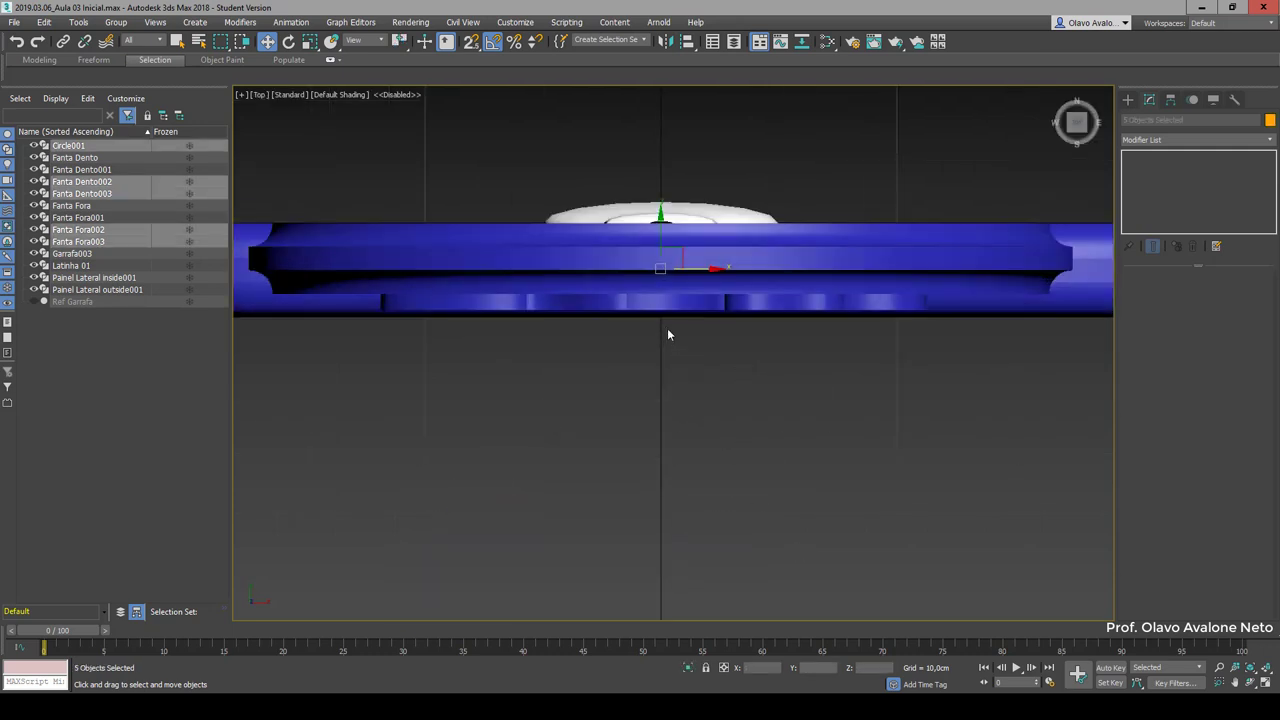
{"action": "scroll", "coordinate": [667, 328], "scroll_direction": "up", "scroll_amount": 2}
{"action": "scroll", "coordinate": [637, 340], "scroll_direction": "down", "scroll_amount": 2}
{"action": "left_click_drag", "start_coordinate": [648, 213], "coordinate": [649, 226]}
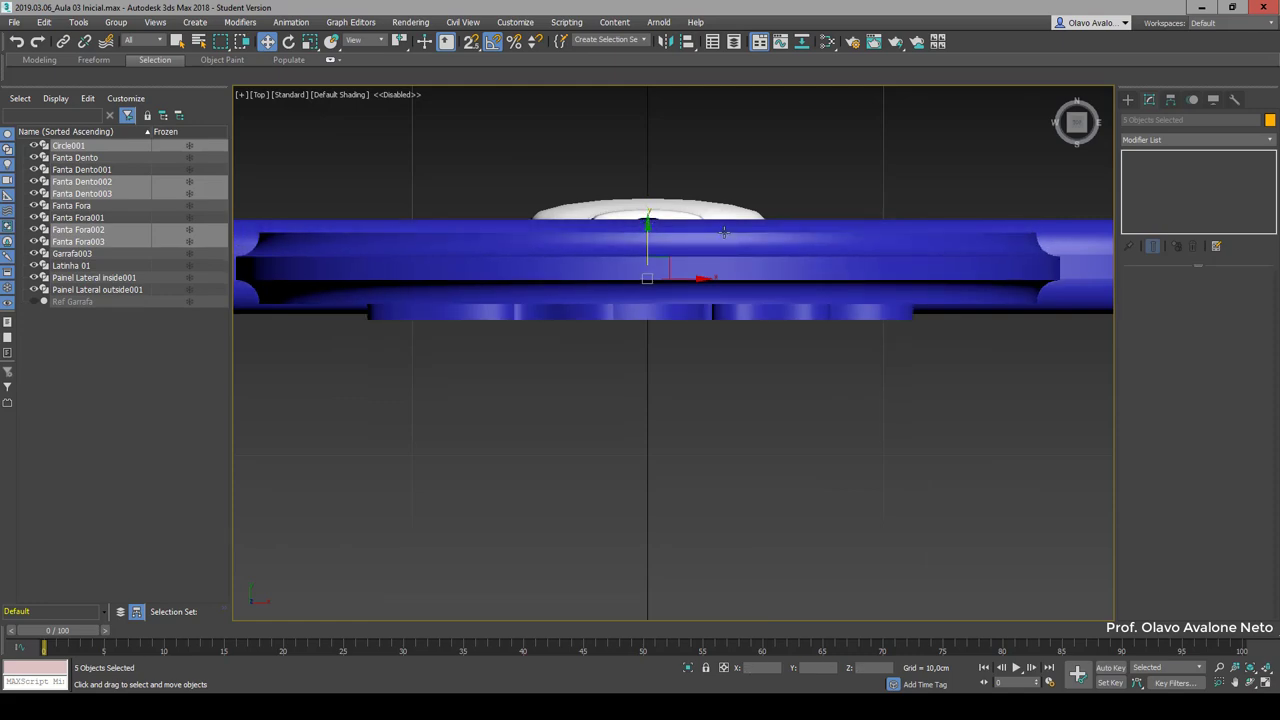
Step: In wireframe, nudge the disc group again so it sits flush against the panel's face
{"action": "key", "text": "F3"}
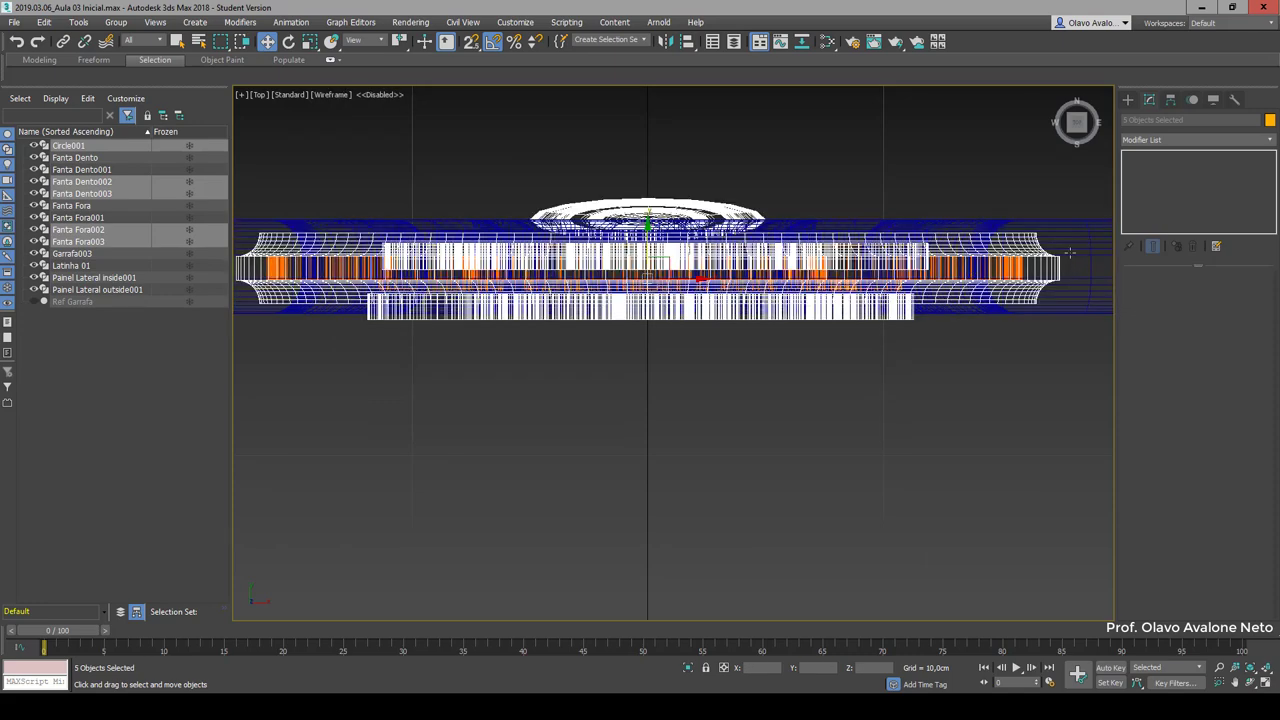
{"action": "scroll", "coordinate": [1080, 259], "scroll_direction": "up", "scroll_amount": 5}
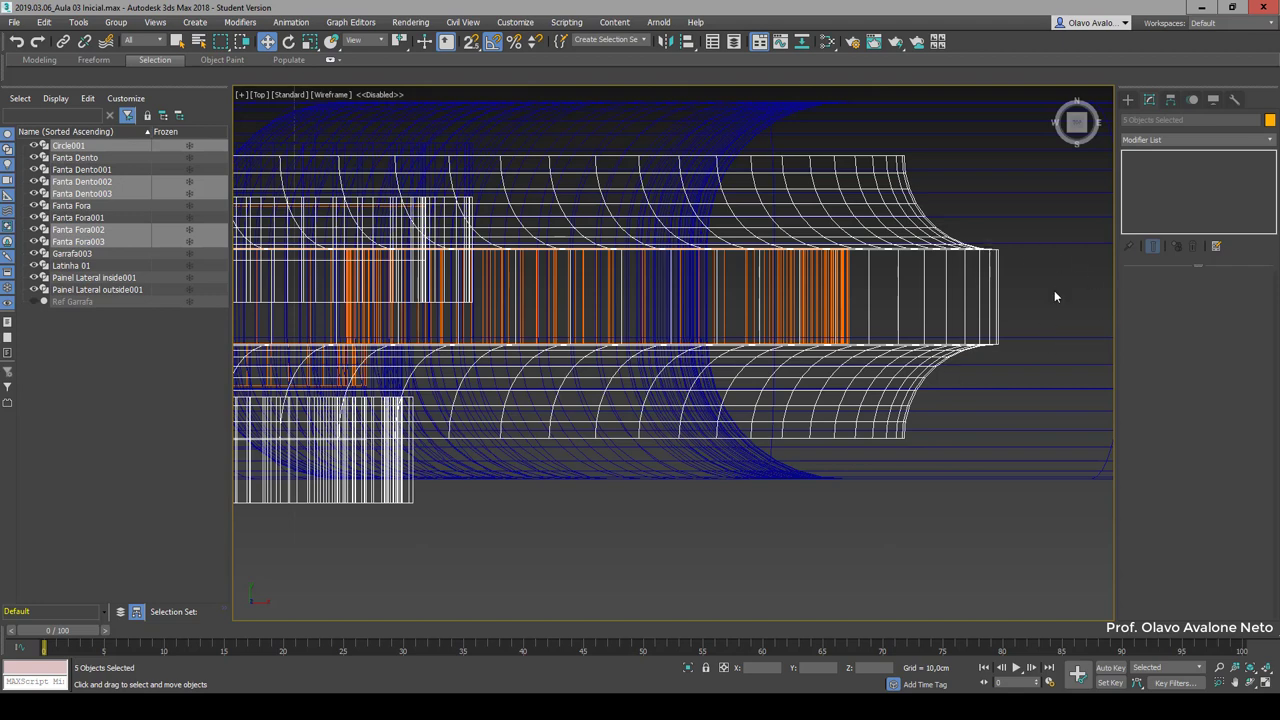
{"action": "scroll", "coordinate": [1024, 301], "scroll_direction": "down", "scroll_amount": 2}
{"action": "scroll", "coordinate": [665, 313], "scroll_direction": "down", "scroll_amount": 2}
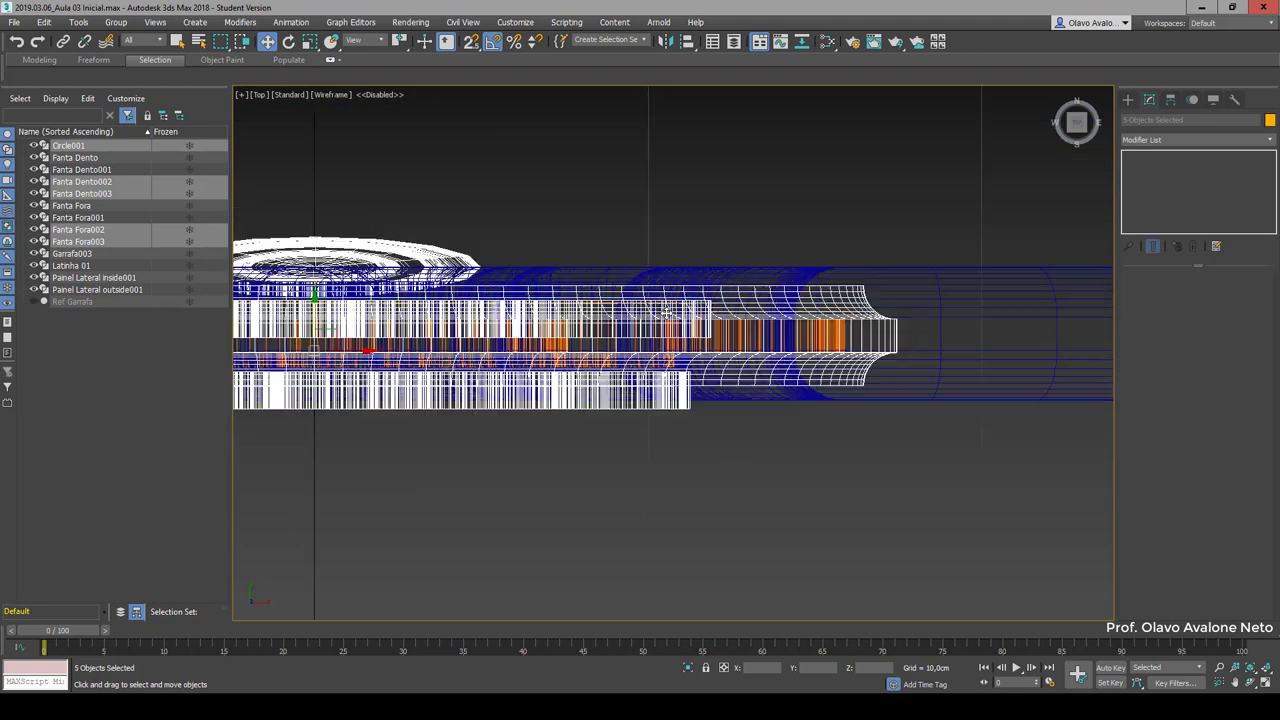
{"action": "scroll", "coordinate": [713, 300], "scroll_direction": "down", "scroll_amount": 1}
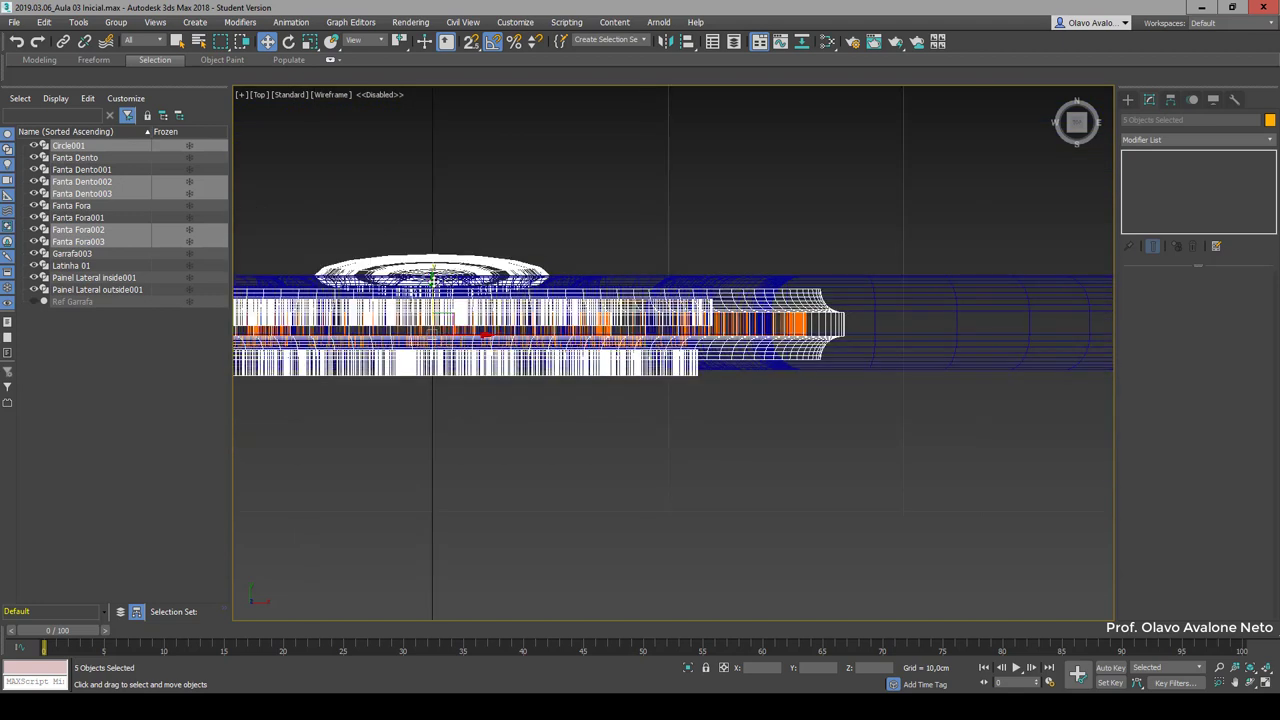
{"action": "left_click_drag", "start_coordinate": [432, 282], "coordinate": [432, 280]}
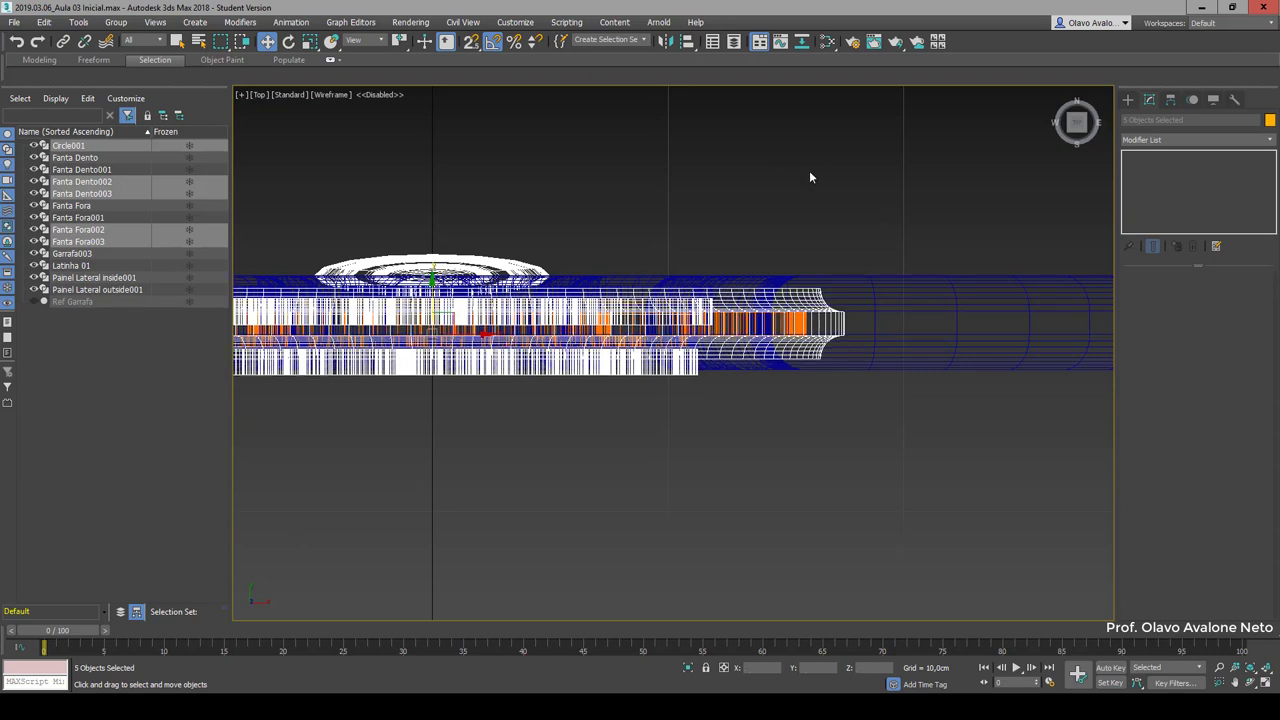
{"action": "key", "text": "z"}
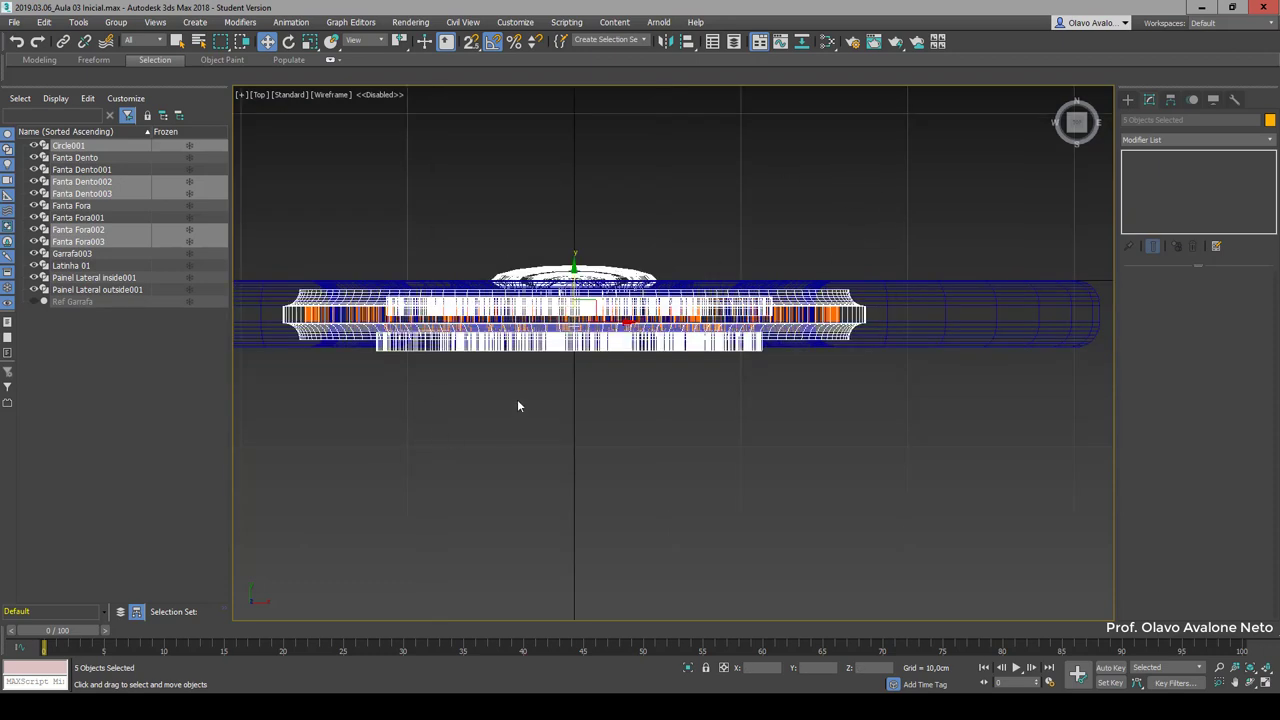
{"action": "scroll", "coordinate": [513, 406], "scroll_direction": "up", "scroll_amount": 3}
{"action": "left_click", "coordinate": [335, 176]}
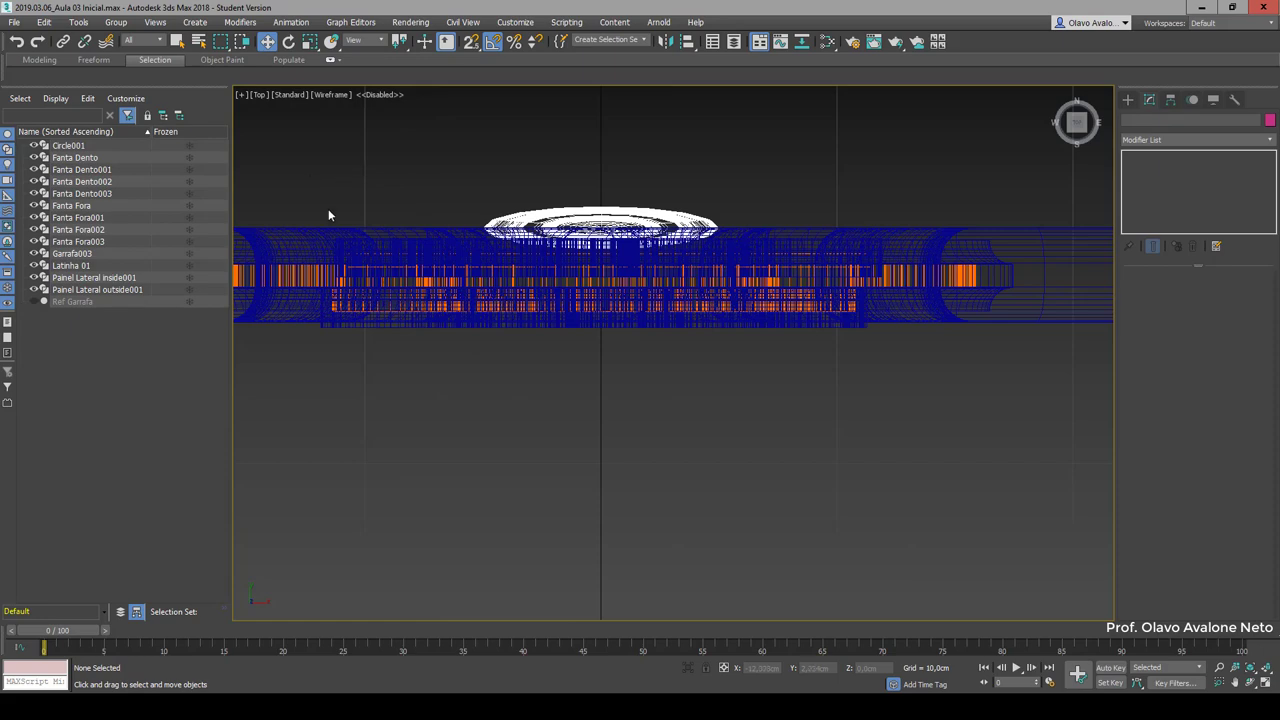
{"action": "mouse_move", "coordinate": [1077, 121]}
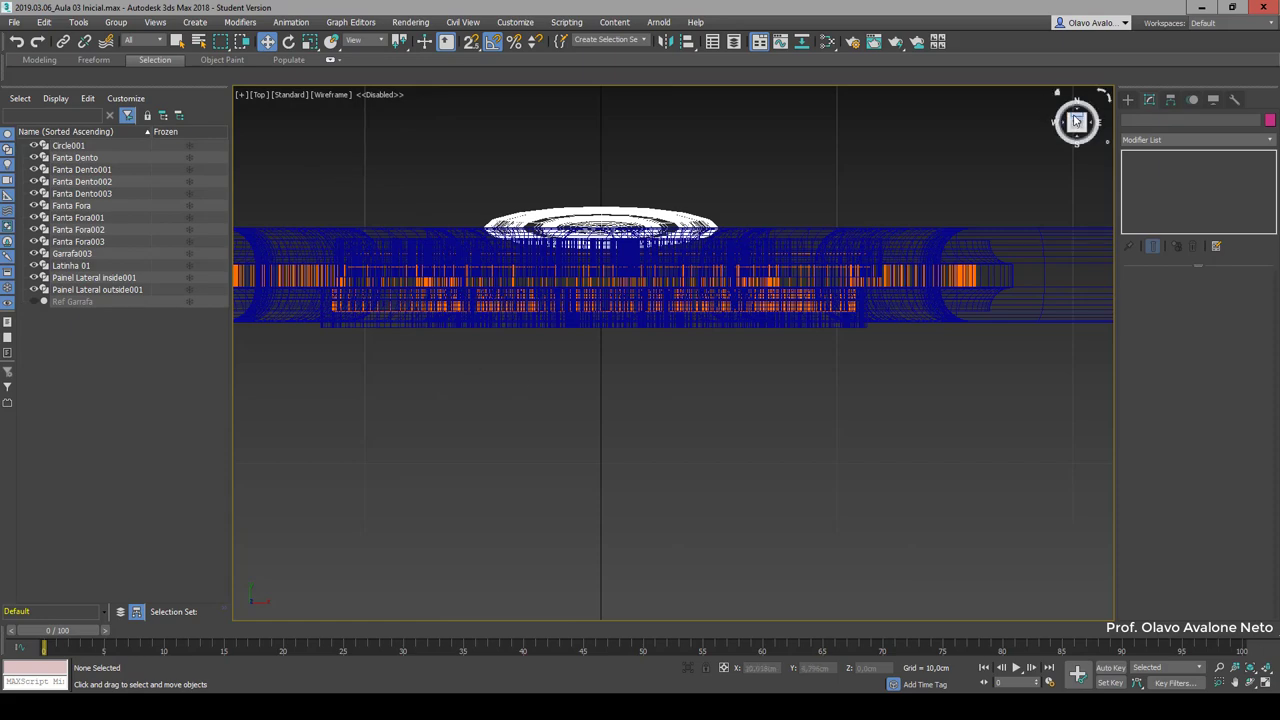
Step: Select the front Fanta logo piece together with Fanta Dento003 and frame them
{"action": "left_click_drag", "start_coordinate": [1076, 120], "coordinate": [744, 615]}
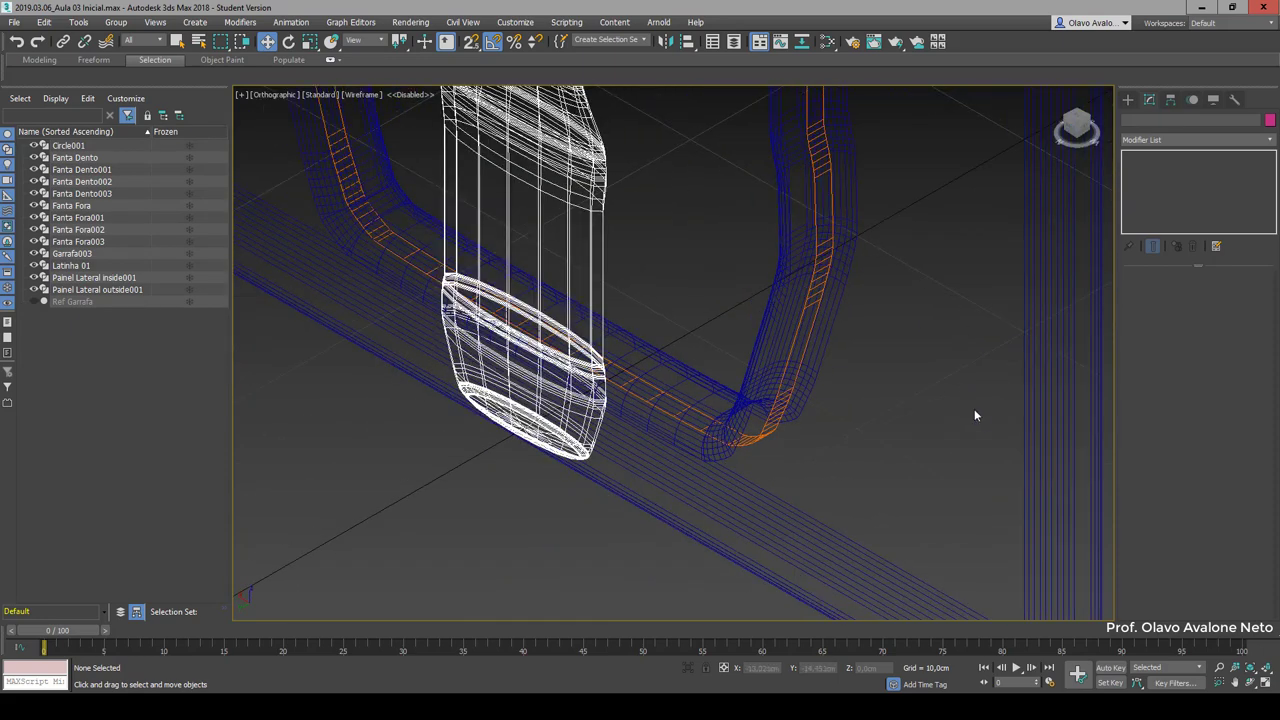
{"action": "scroll", "coordinate": [742, 609], "scroll_direction": "down", "scroll_amount": 5}
{"action": "scroll", "coordinate": [740, 320], "scroll_direction": "up", "scroll_amount": 4}
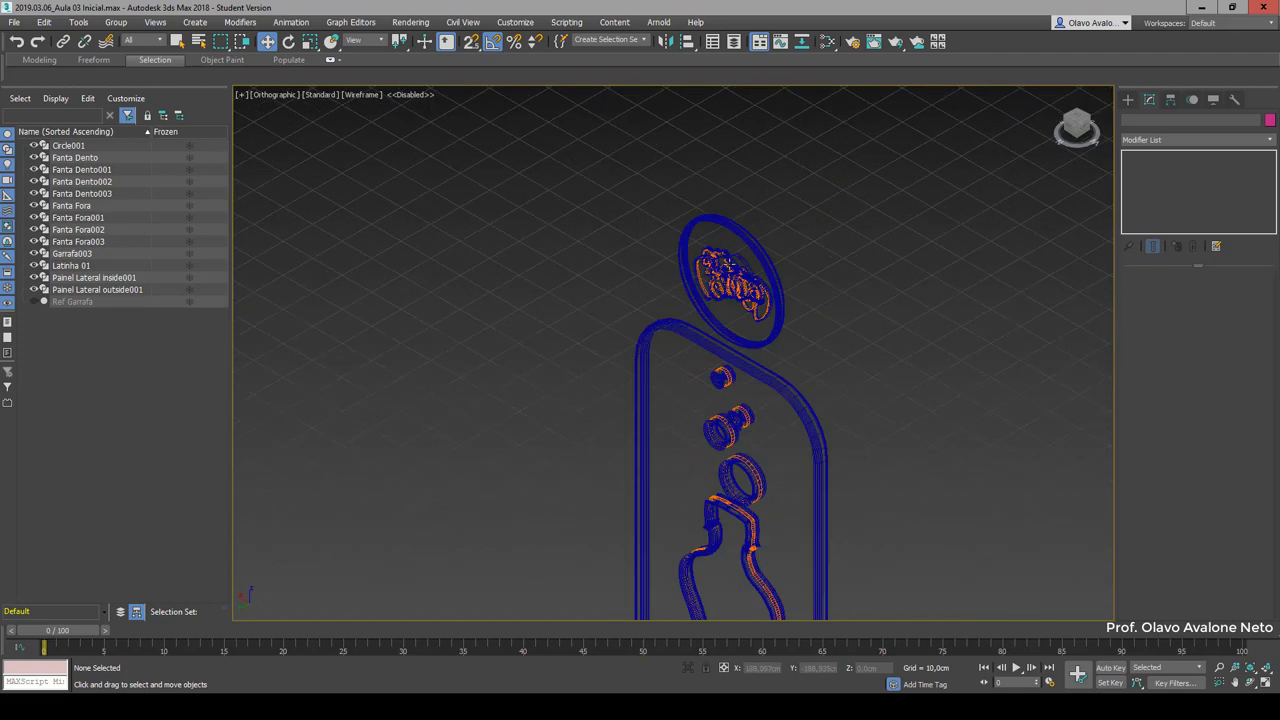
{"action": "scroll", "coordinate": [740, 320], "scroll_direction": "up", "scroll_amount": 3}
{"action": "scroll", "coordinate": [624, 248], "scroll_direction": "up", "scroll_amount": 2}
{"action": "left_click", "coordinate": [620, 256]}
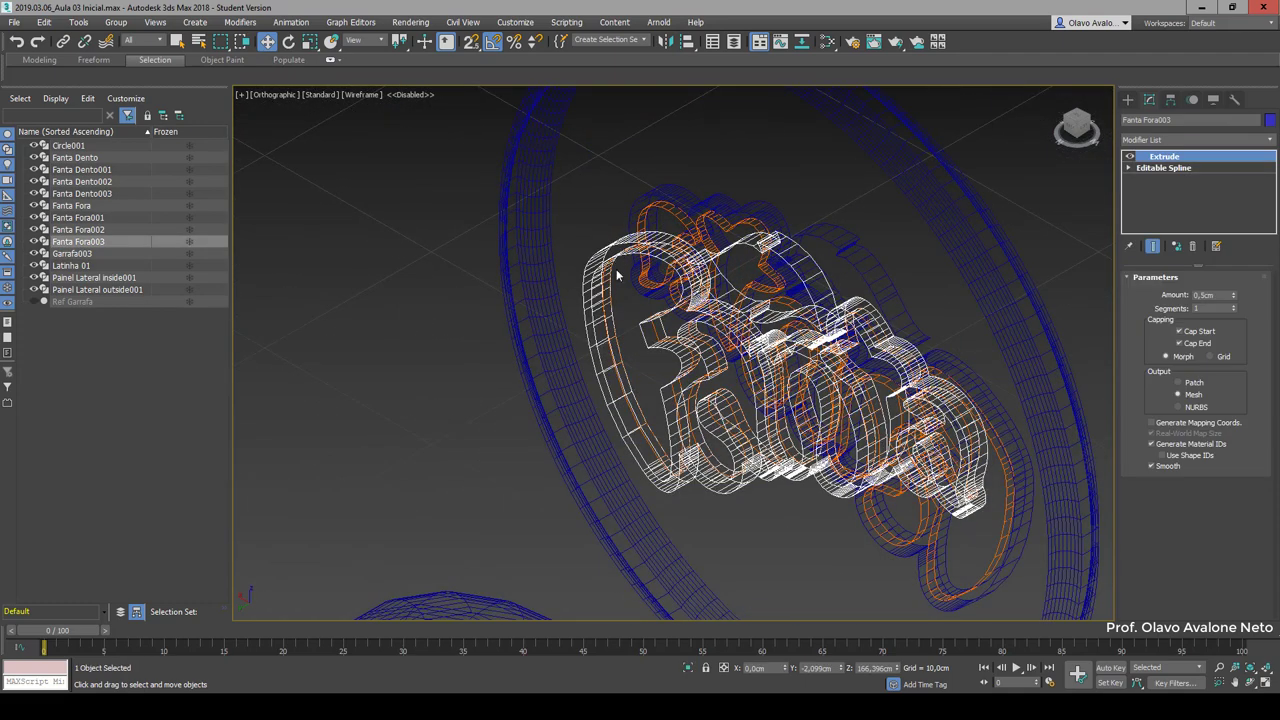
{"action": "left_click", "coordinate": [606, 392]}
{"action": "left_click", "coordinate": [108, 194], "text": "ctrl"}
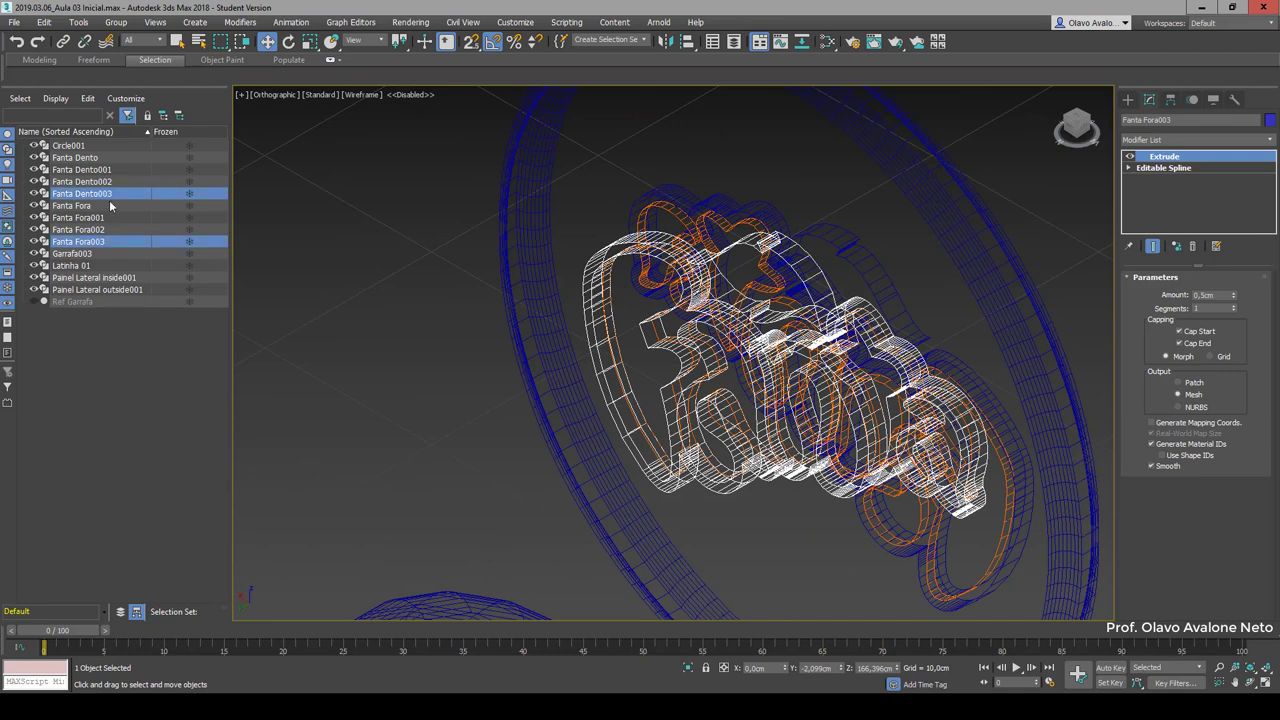
{"action": "left_click", "coordinate": [1078, 119]}
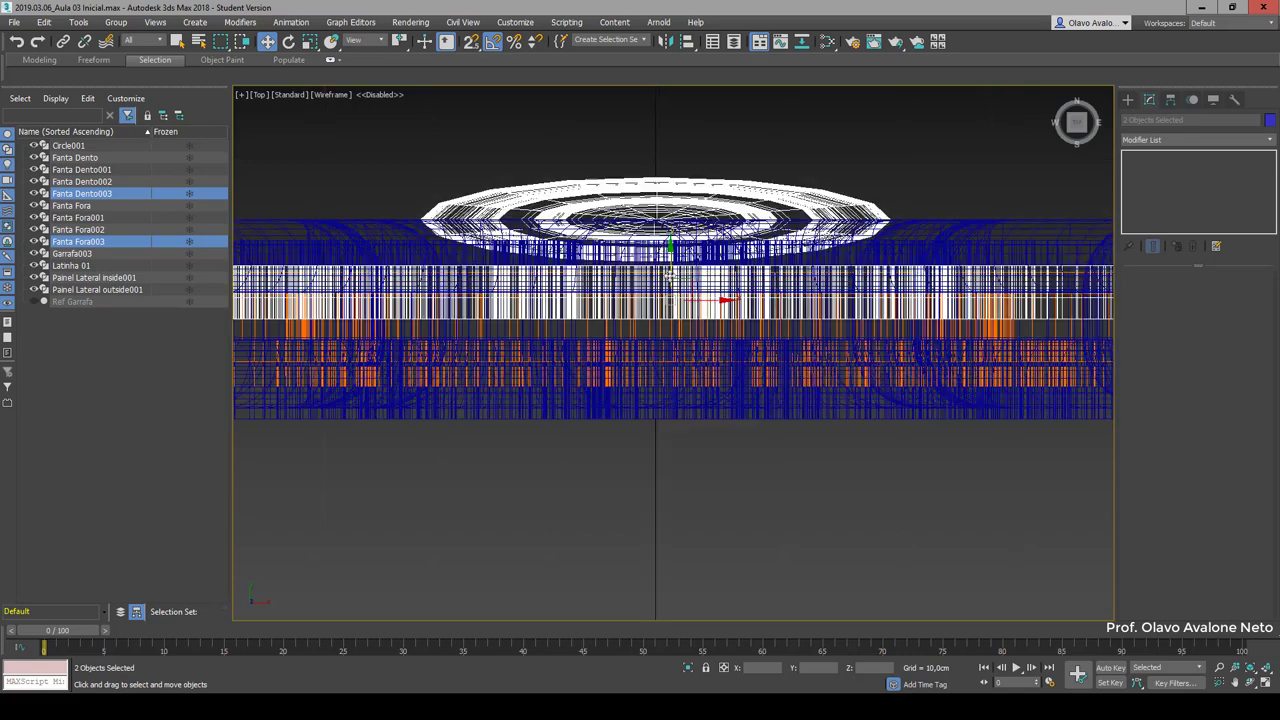
{"action": "key", "text": "z"}
Step: Move the selected logo layers along Y to about 0,1cm out from the disc face
{"action": "mouse_move", "coordinate": [669, 238]}
{"action": "left_mouse_down"}
{"action": "mouse_move", "coordinate": [682, 183]}
{"action": "mouse_move", "coordinate": [697, 202]}
{"action": "mouse_move", "coordinate": [677, 108]}
{"action": "mouse_move", "coordinate": [686, 197]}
{"action": "mouse_move", "coordinate": [691, 178]}
{"action": "left_mouse_up"}
{"action": "key", "text": "F3"}
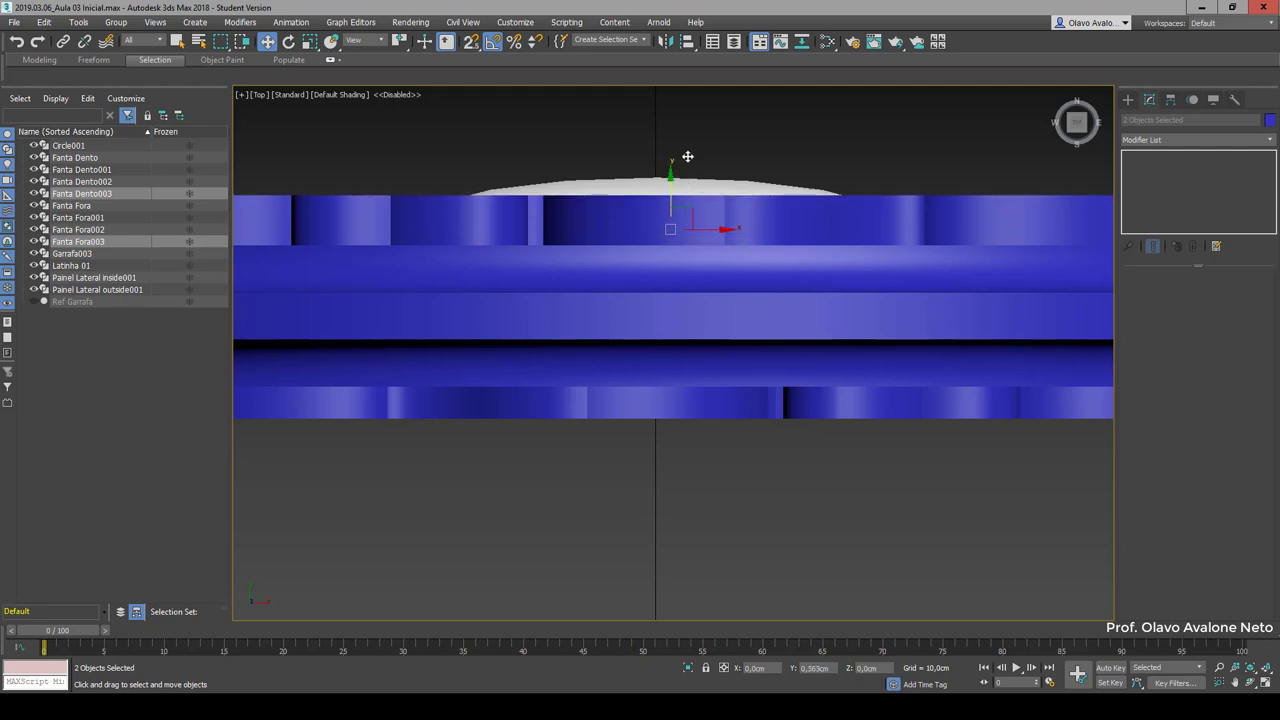
{"action": "scroll", "coordinate": [569, 360], "scroll_direction": "down", "scroll_amount": 5}
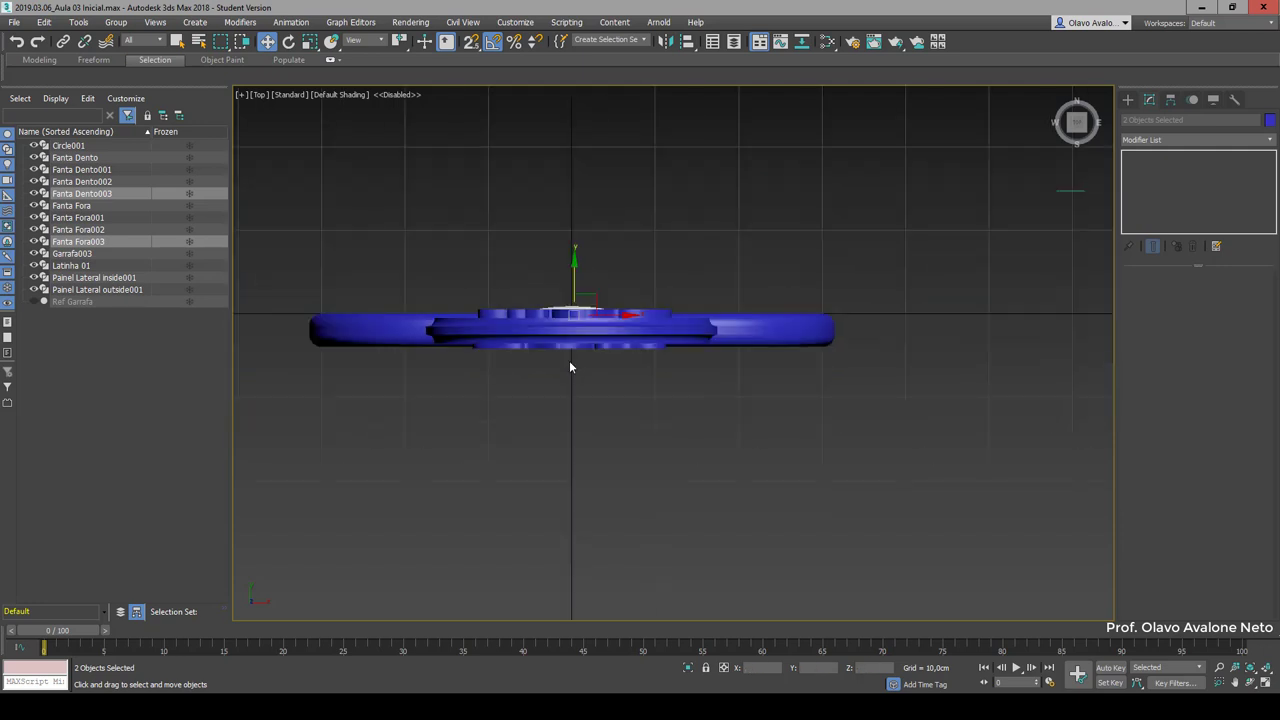
{"action": "scroll", "coordinate": [452, 370], "scroll_direction": "up", "scroll_amount": 4}
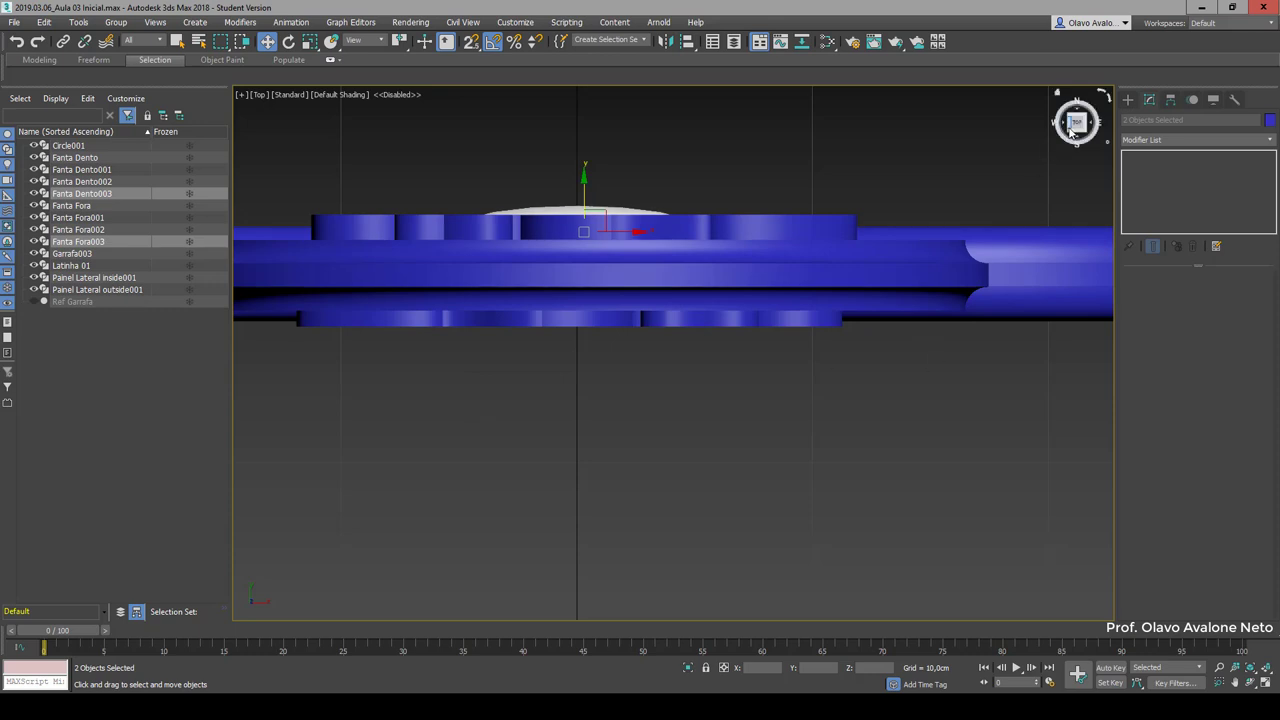
{"action": "key", "text": "F3"}
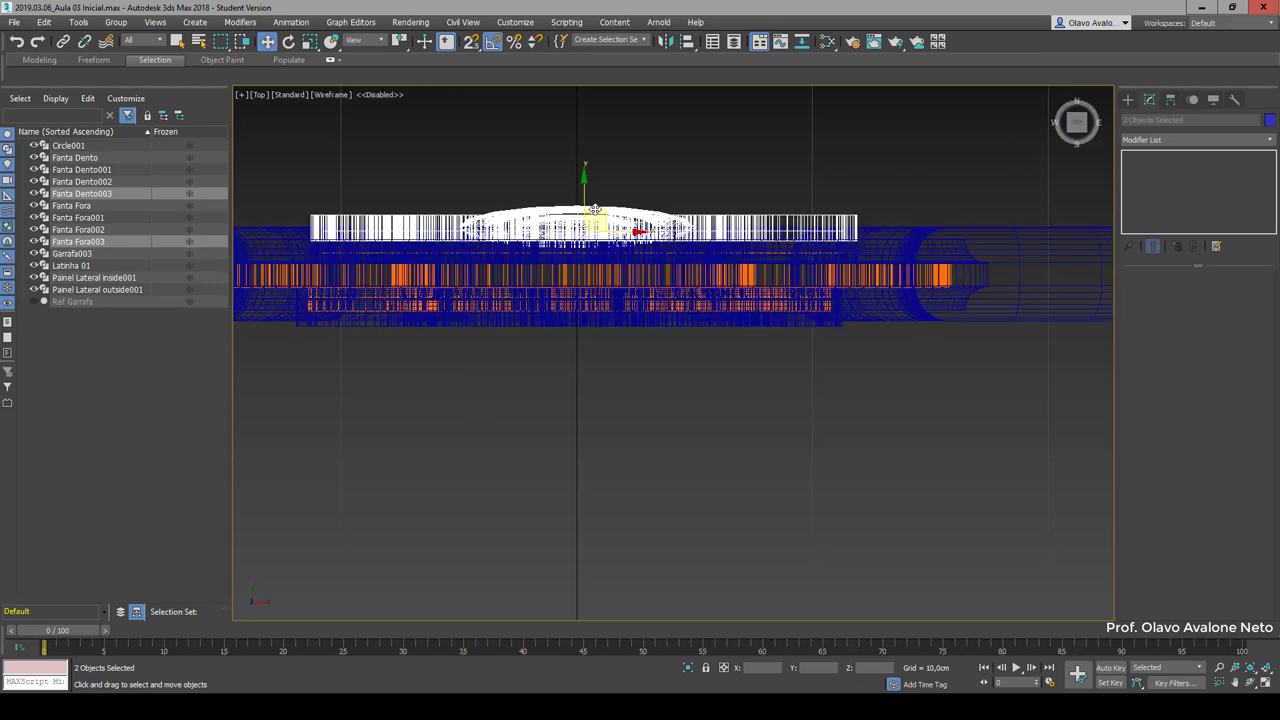
{"action": "mouse_move", "coordinate": [577, 195]}
{"action": "left_mouse_down"}
{"action": "mouse_move", "coordinate": [593, 179]}
{"action": "mouse_move", "coordinate": [593, 197]}
{"action": "left_mouse_up"}
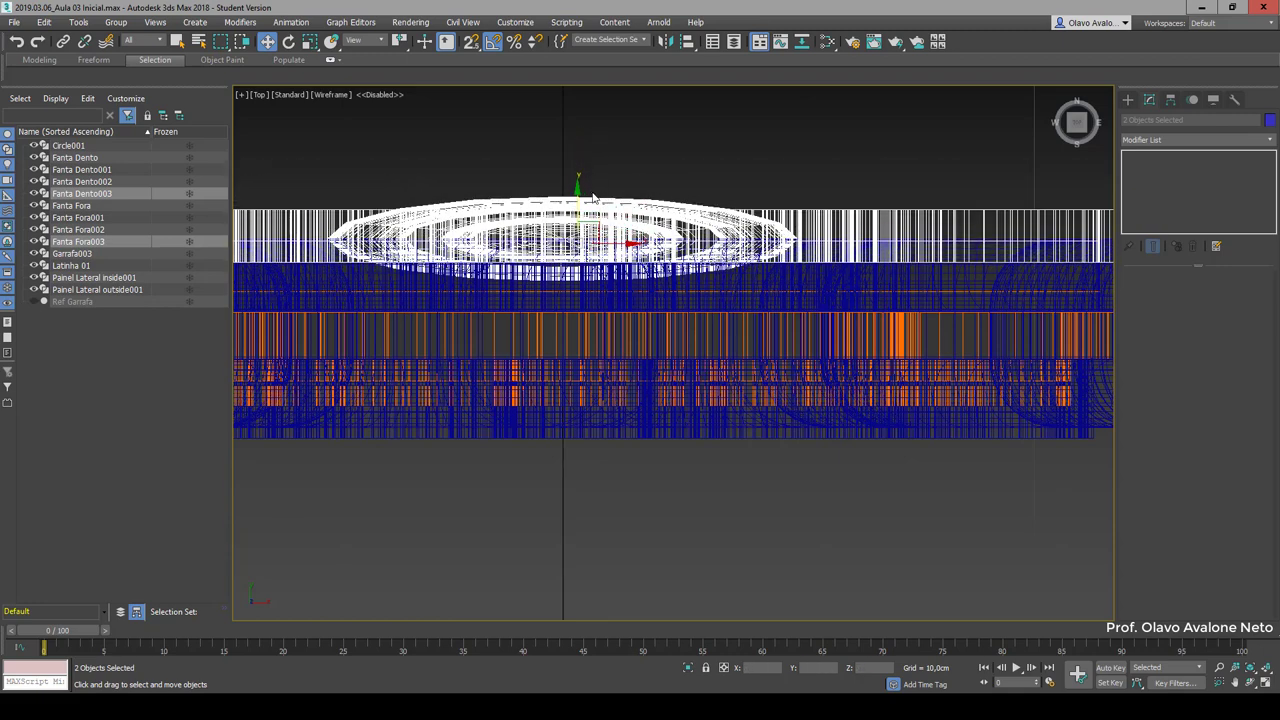
Step: In Left view, shift the selected logo layers slightly along X
{"action": "key", "text": "l"}
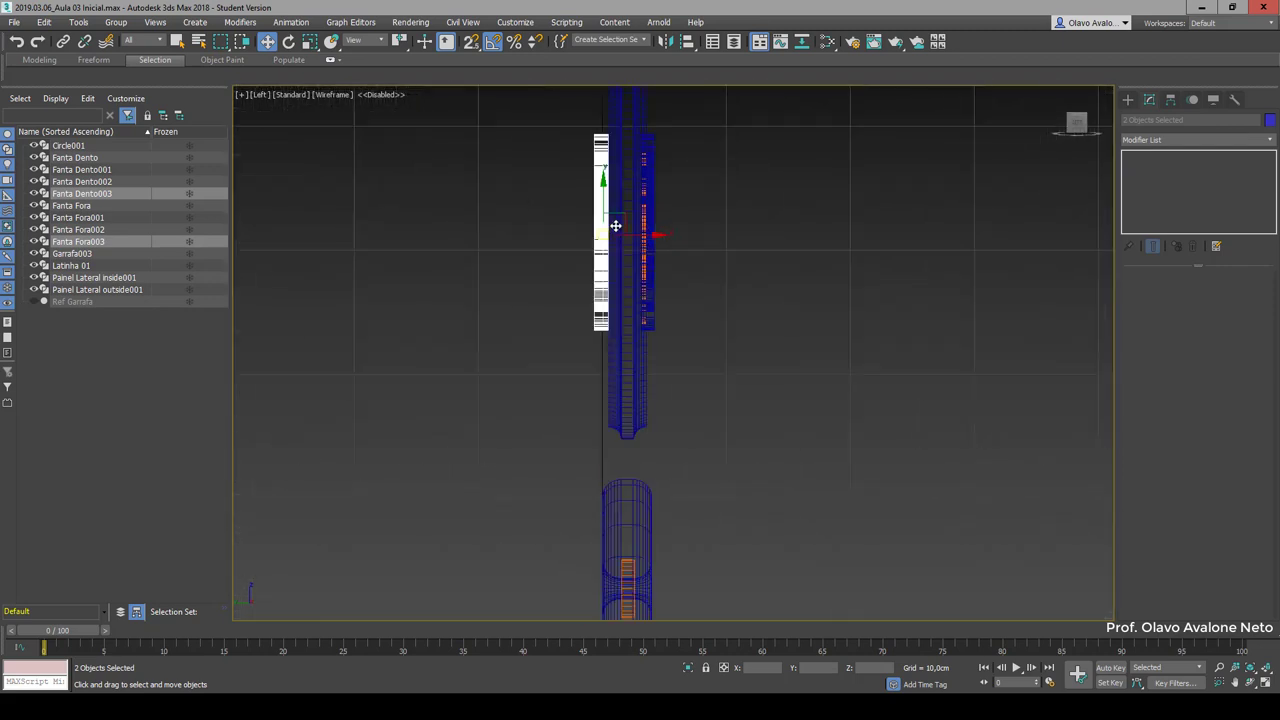
{"action": "scroll", "coordinate": [615, 225], "scroll_direction": "up", "scroll_amount": 4}
{"action": "scroll", "coordinate": [600, 240], "scroll_direction": "up", "scroll_amount": 3}
{"action": "scroll", "coordinate": [586, 251], "scroll_direction": "up", "scroll_amount": 5}
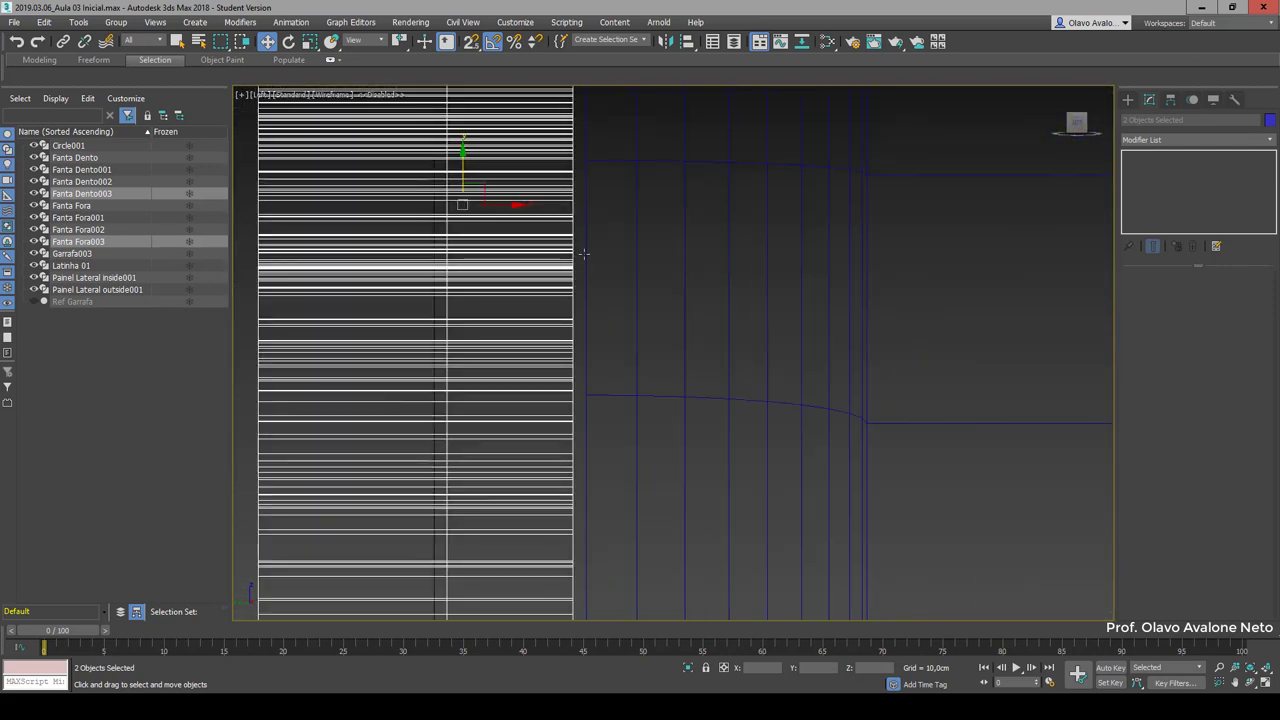
{"action": "left_click_drag", "start_coordinate": [514, 207], "coordinate": [527, 207]}
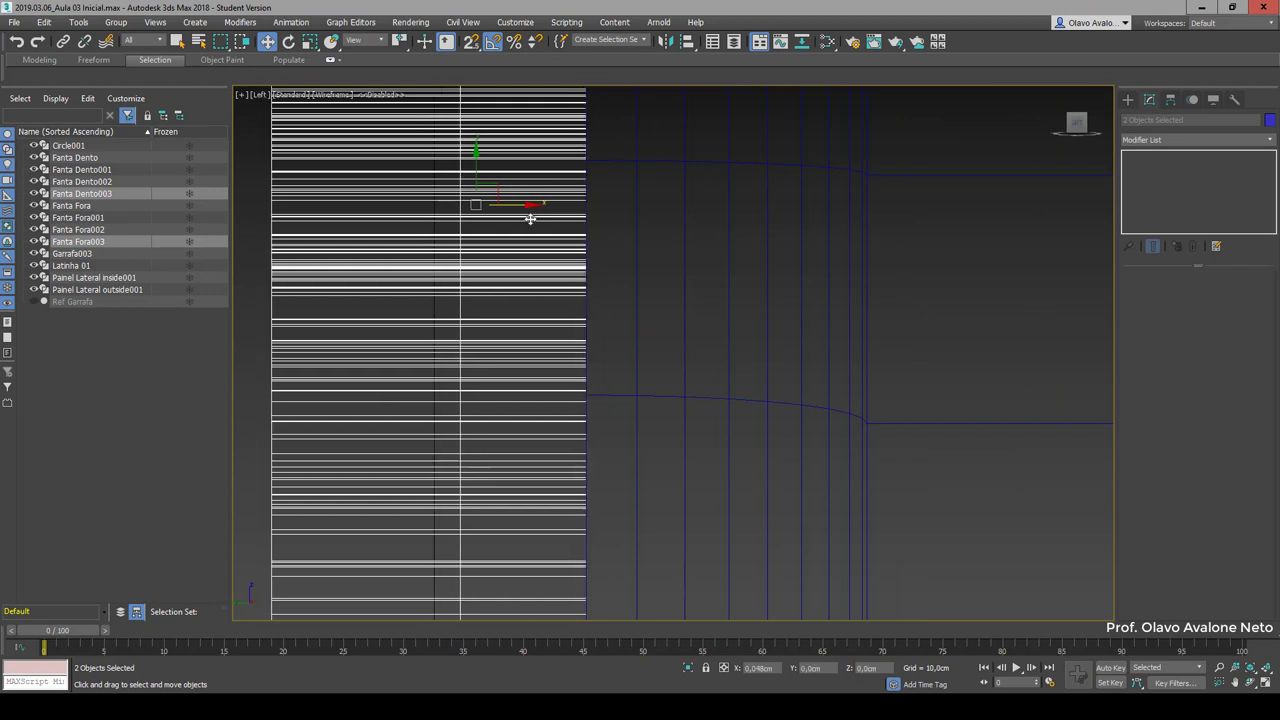
{"action": "key", "text": "F3"}
{"action": "scroll", "coordinate": [430, 265], "scroll_direction": "down", "scroll_amount": 2}
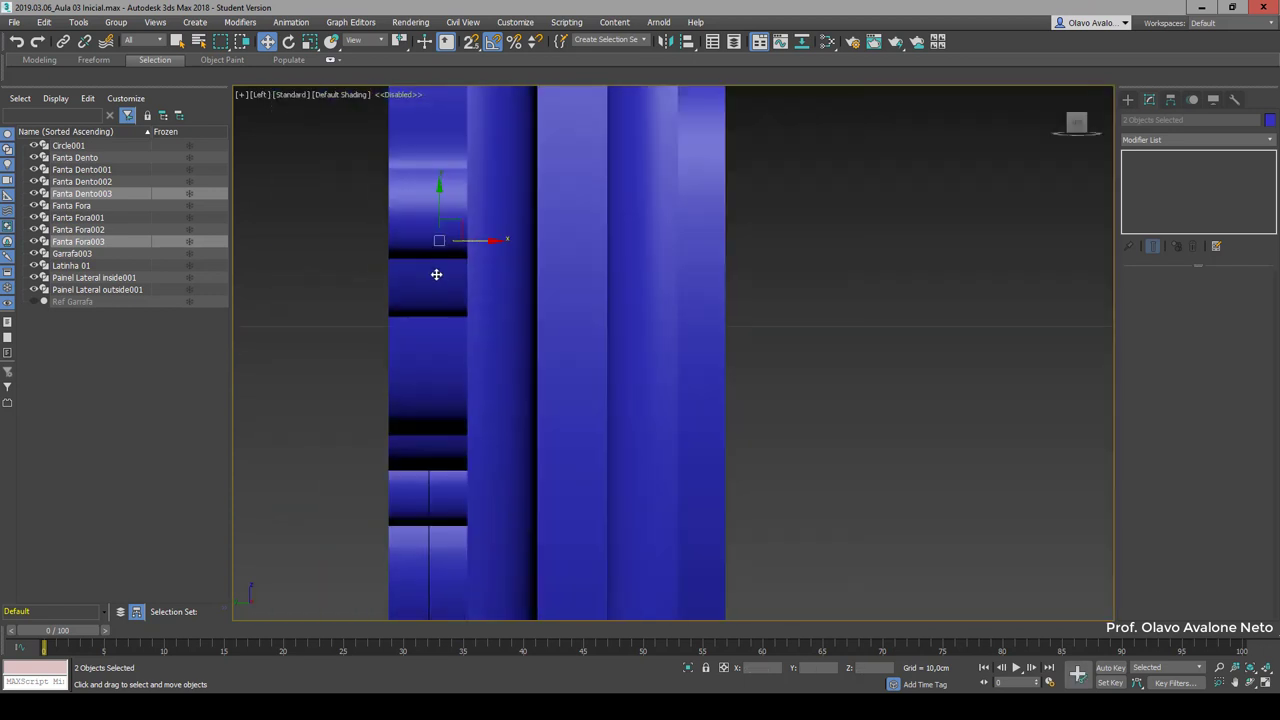
{"action": "scroll", "coordinate": [586, 323], "scroll_direction": "down", "scroll_amount": 2}
{"action": "scroll", "coordinate": [620, 380], "scroll_direction": "down", "scroll_amount": 4}
{"action": "scroll", "coordinate": [618, 374], "scroll_direction": "up", "scroll_amount": 1}
{"action": "scroll", "coordinate": [618, 374], "scroll_direction": "up", "scroll_amount": 1}
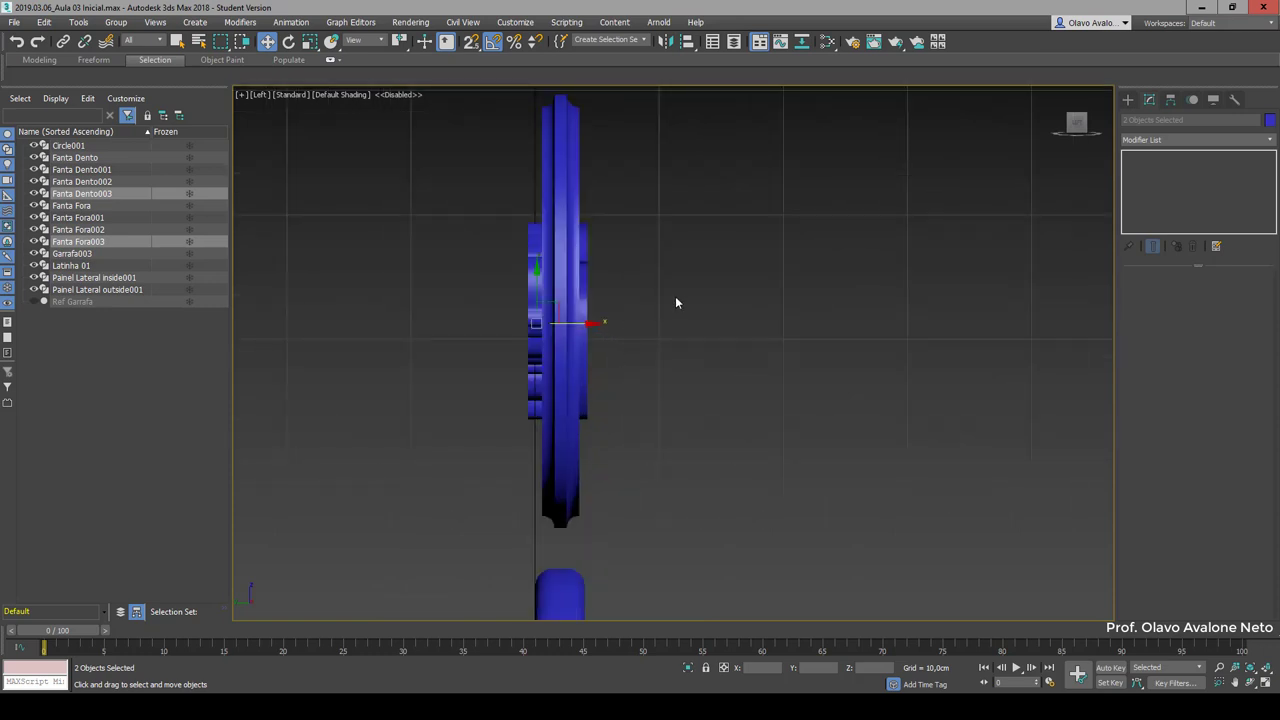
Step: Move Fanta Fora002 and Fanta Dento002 out along X onto the disc's opposite face
{"action": "left_click", "coordinate": [655, 286]}
{"action": "left_click", "coordinate": [583, 248]}
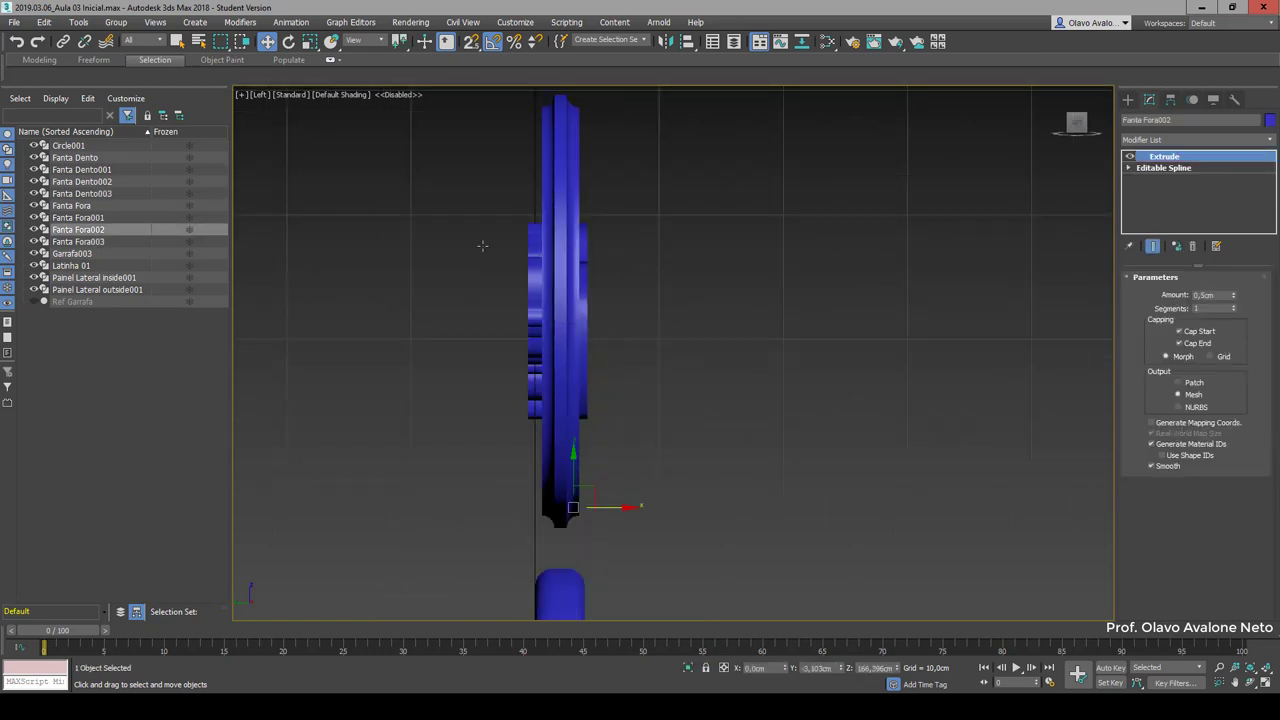
{"action": "left_click", "coordinate": [102, 182], "text": "ctrl"}
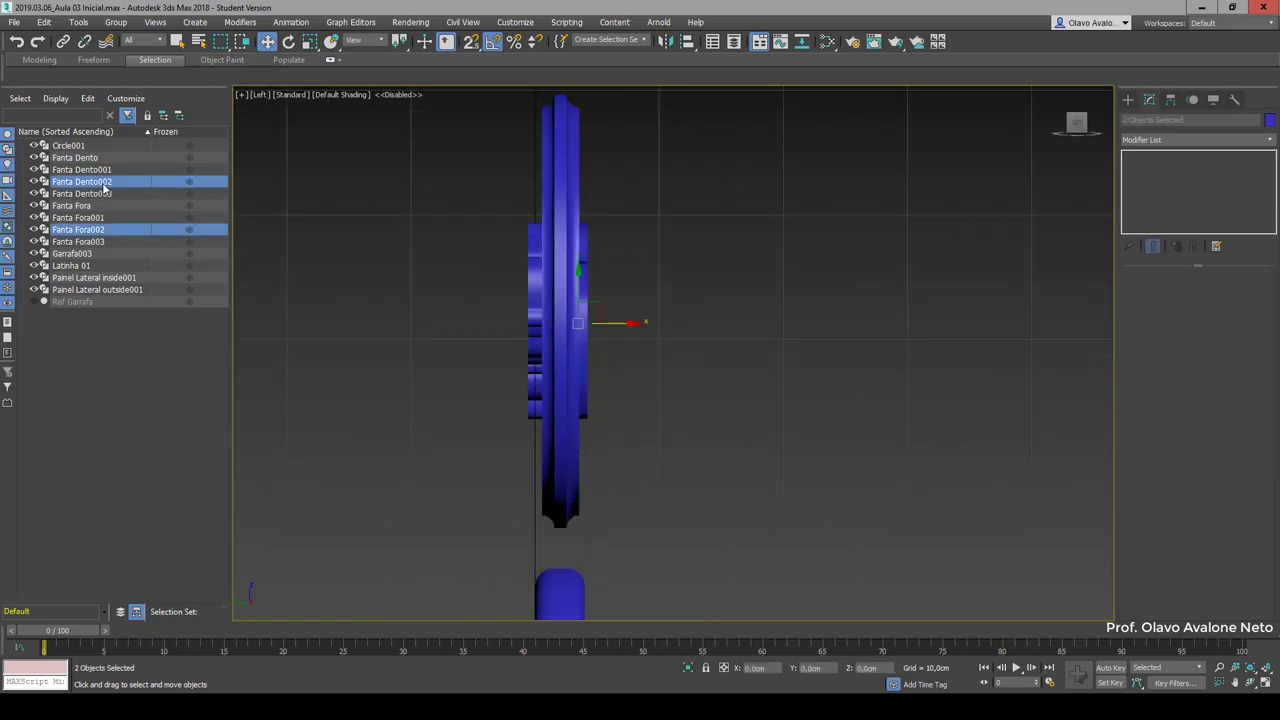
{"action": "scroll", "coordinate": [522, 338], "scroll_direction": "up", "scroll_amount": 5}
{"action": "scroll", "coordinate": [648, 332], "scroll_direction": "up", "scroll_amount": 2}
{"action": "left_click_drag", "start_coordinate": [610, 381], "coordinate": [651, 383]}
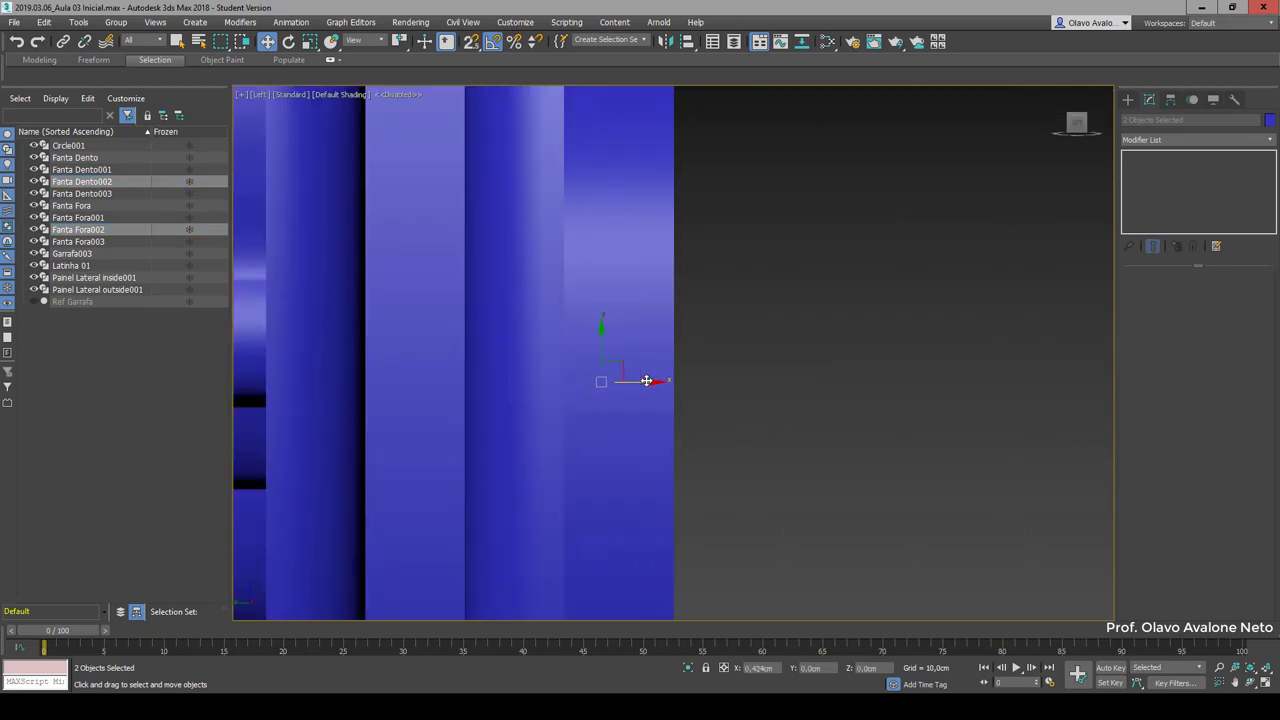
{"action": "left_click", "coordinate": [888, 372]}
{"action": "scroll", "coordinate": [927, 217], "scroll_direction": "down", "scroll_amount": 5}
{"action": "scroll", "coordinate": [1014, 300], "scroll_direction": "up", "scroll_amount": 2}
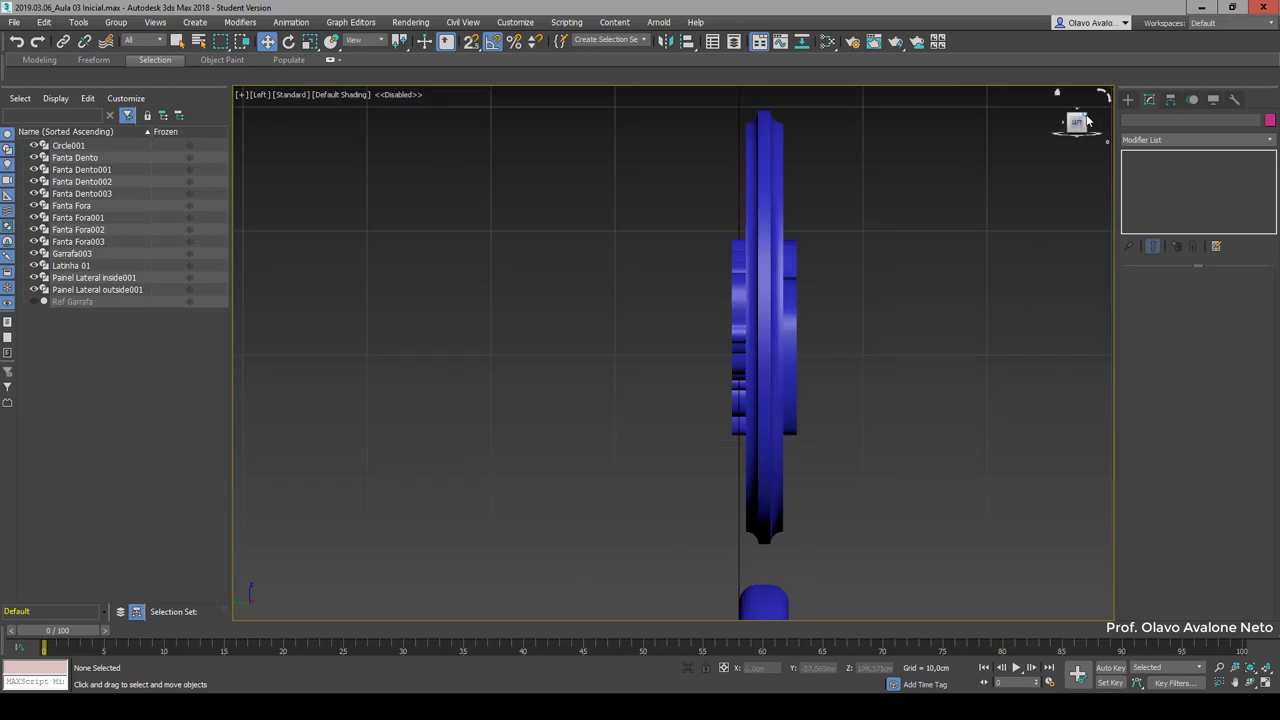
{"action": "left_click_drag", "start_coordinate": [1089, 121], "coordinate": [1010, 200]}
{"action": "scroll", "coordinate": [809, 600], "scroll_direction": "up", "scroll_amount": 2}
{"action": "middle_click_drag", "start_coordinate": [688, 177], "coordinate": [718, 325], "text": "alt"}
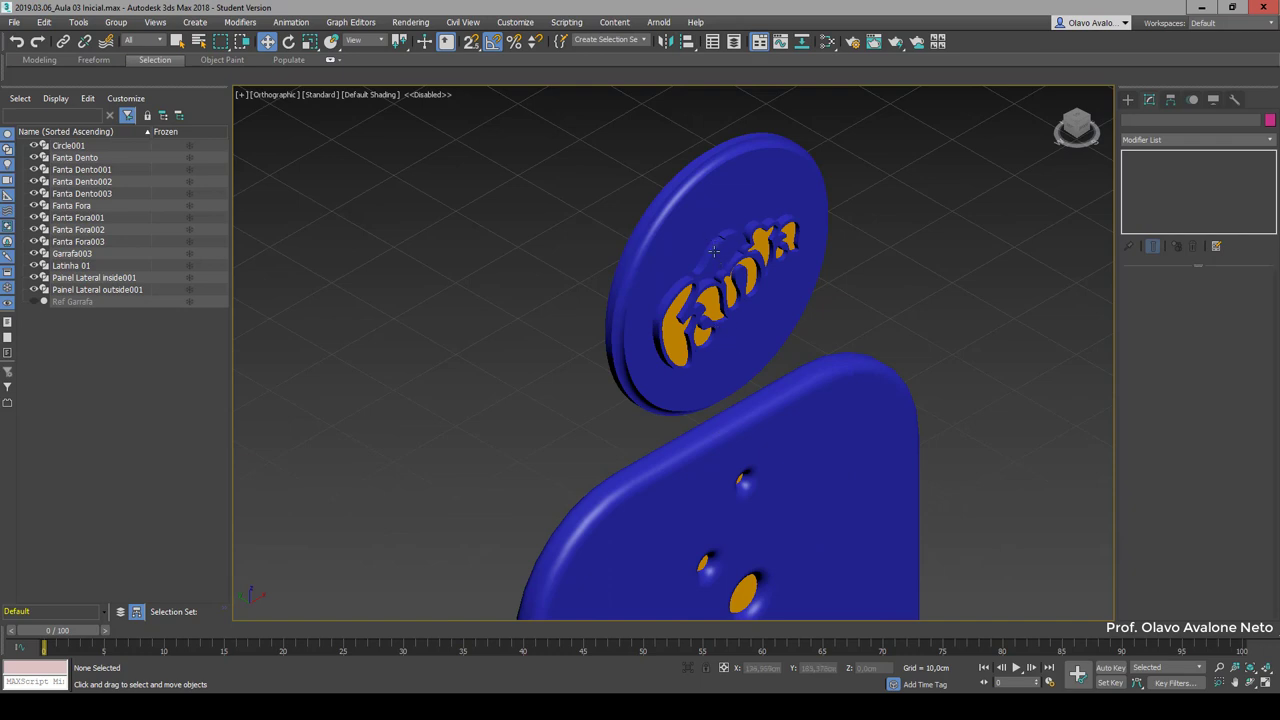
Step: Give Fanta Fora002 an orange object colour
{"action": "scroll", "coordinate": [713, 290], "scroll_direction": "up", "scroll_amount": 3}
{"action": "left_click", "coordinate": [715, 289]}
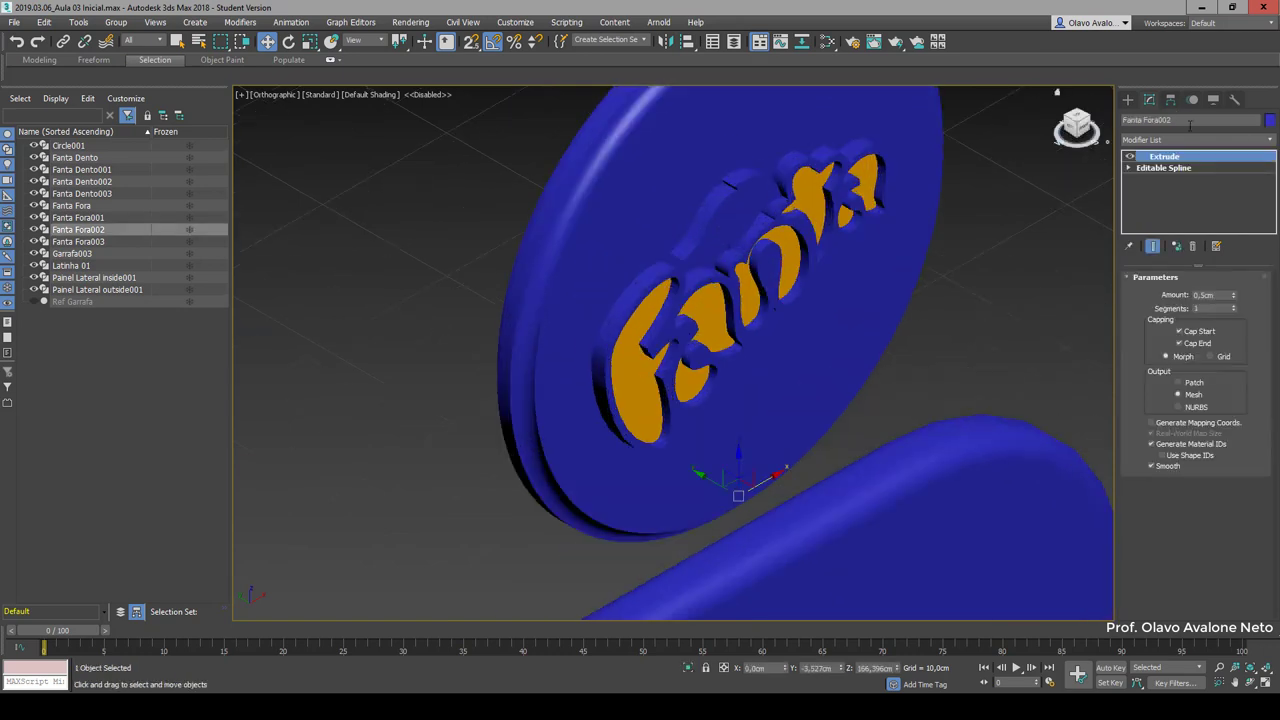
{"action": "left_click", "coordinate": [1271, 120]}
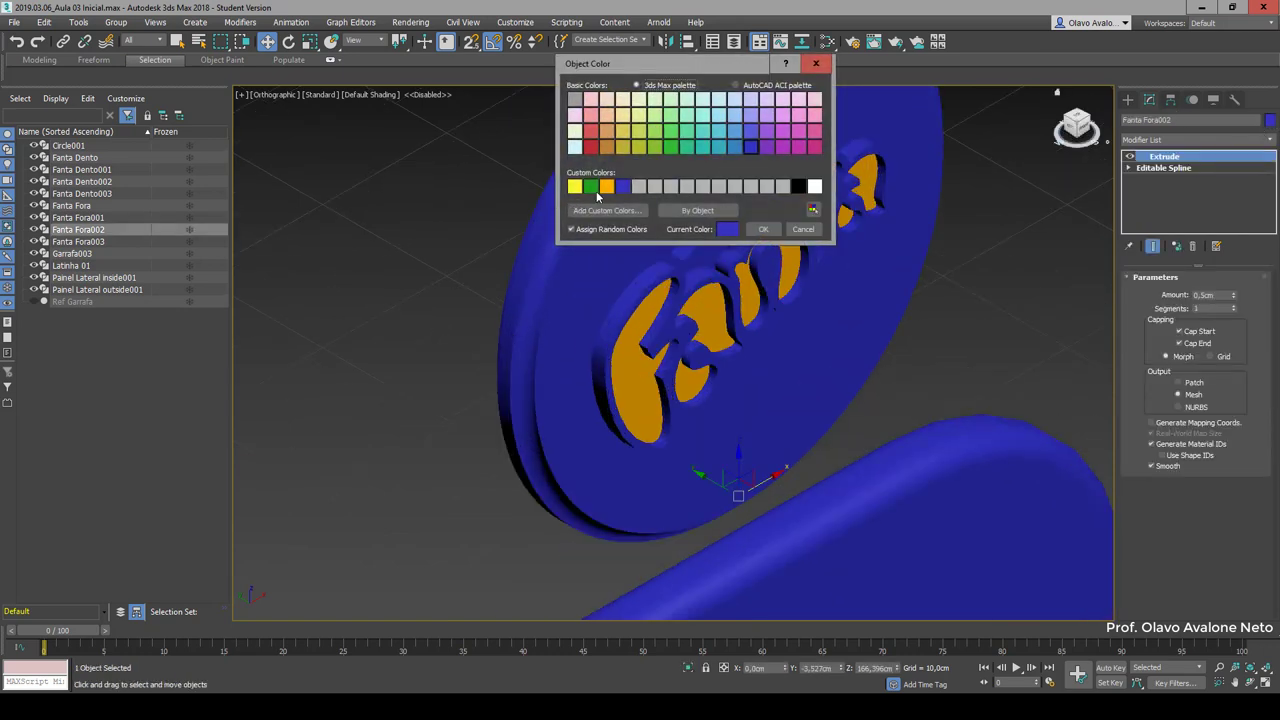
{"action": "left_click", "coordinate": [607, 186]}
{"action": "left_click", "coordinate": [763, 229]}
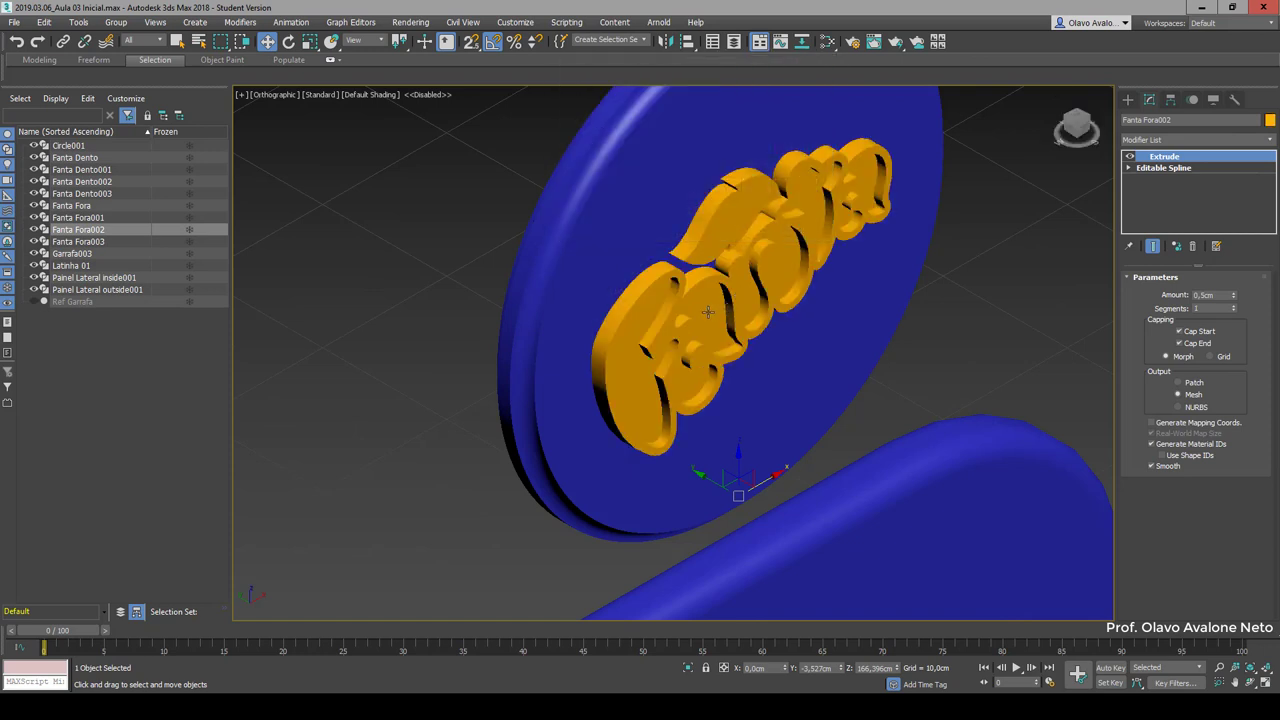
Step: Give the inner Fanta Dento002 letters a blue object colour and view the whole disc
{"action": "left_click", "coordinate": [707, 312]}
{"action": "left_click", "coordinate": [1270, 120]}
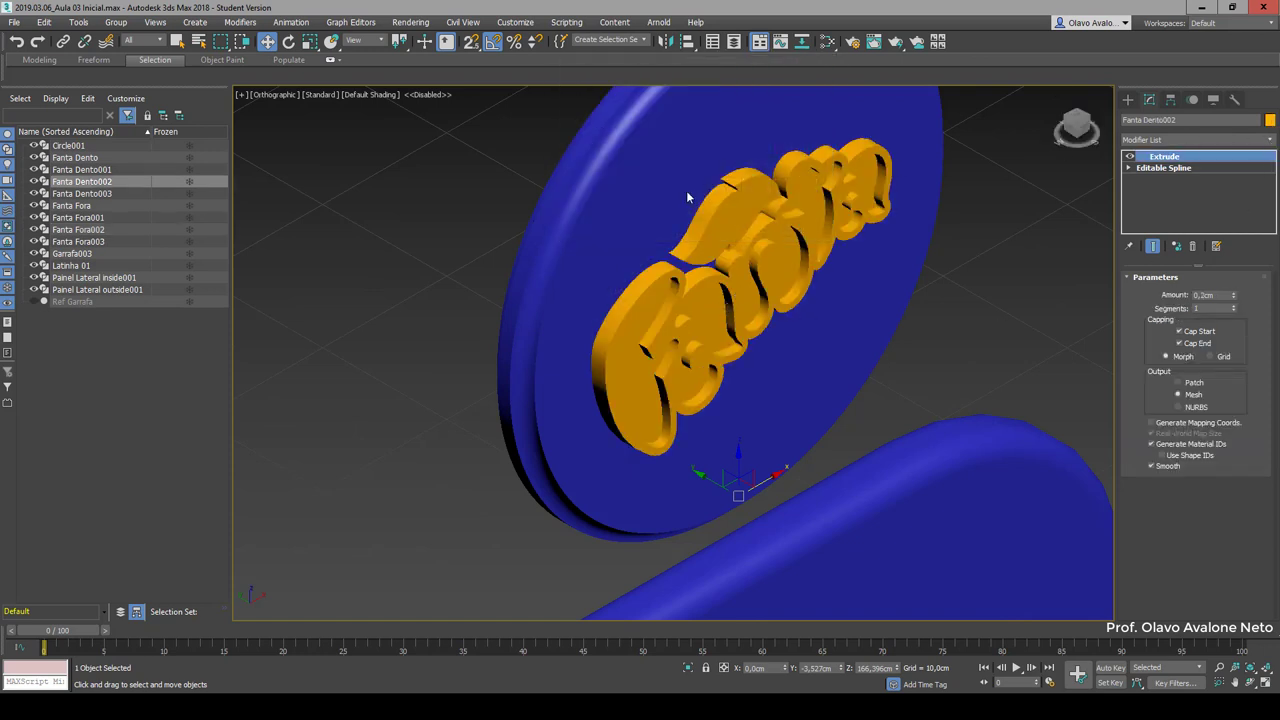
{"action": "left_click", "coordinate": [623, 186]}
{"action": "left_click", "coordinate": [763, 229]}
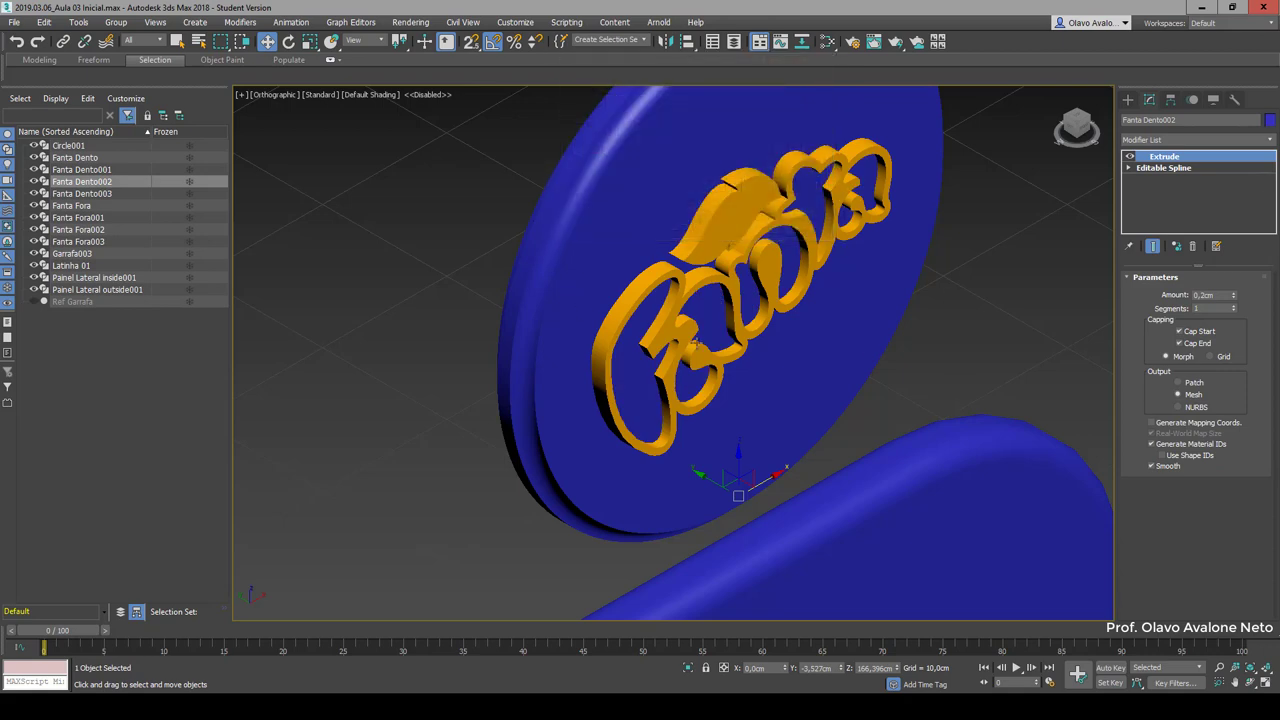
{"action": "key", "text": "shift+z"}
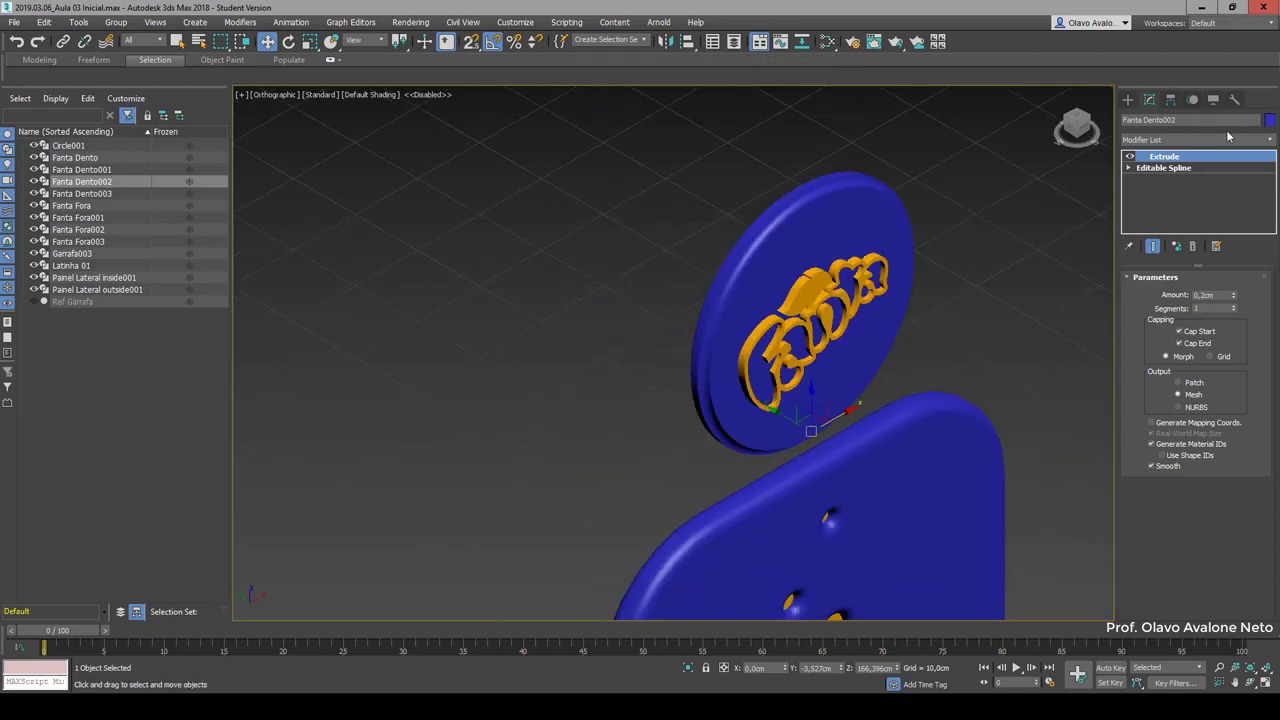
{"action": "key", "text": "shift+z"}
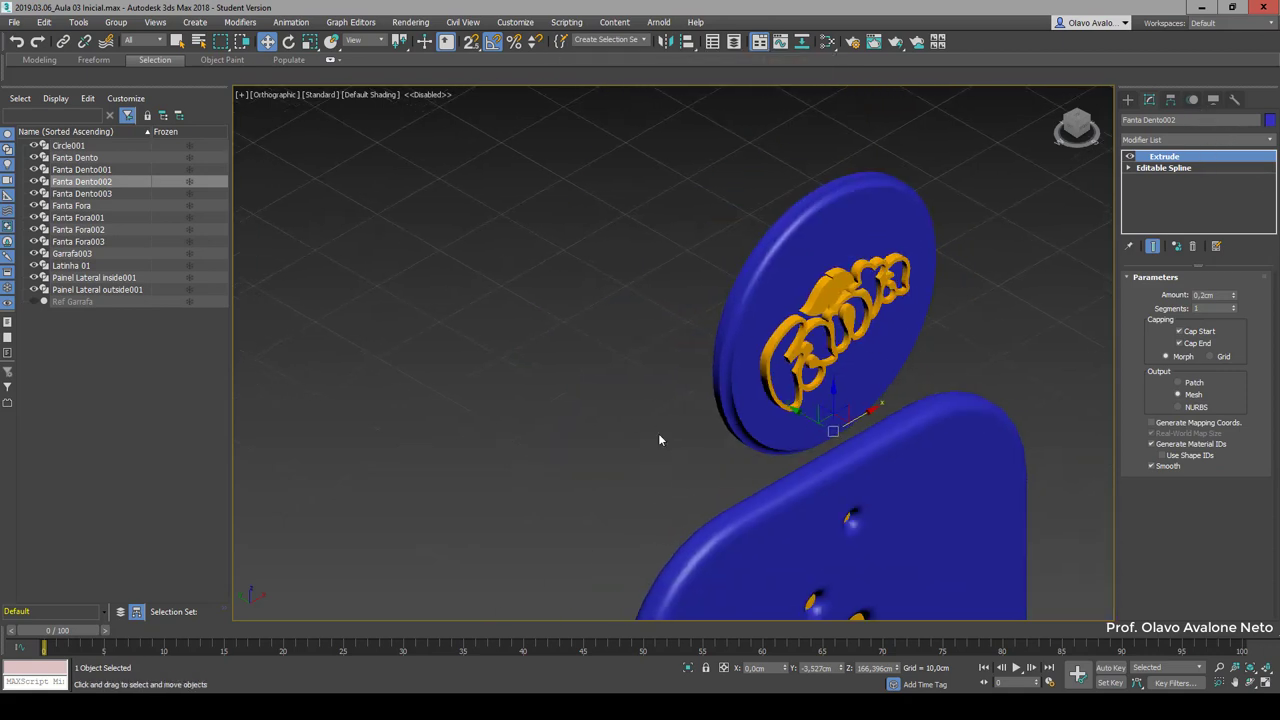
{"action": "key", "text": "shift+z"}
{"action": "key", "text": "shift+z"}
{"action": "key", "text": "shift+z"}
{"action": "key", "text": "shift+z"}
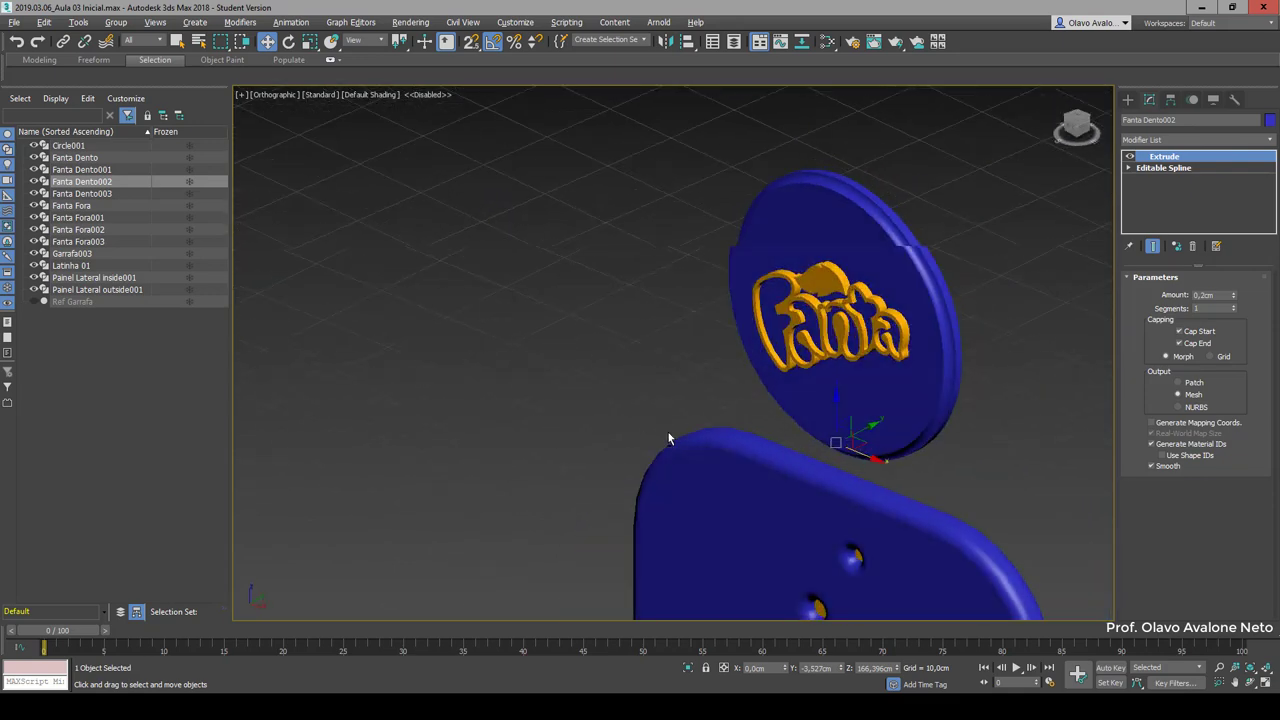
{"action": "key", "text": "shift+z"}
{"action": "key", "text": "shift+z"}
{"action": "key", "text": "shift+z"}
{"action": "key", "text": "shift+z"}
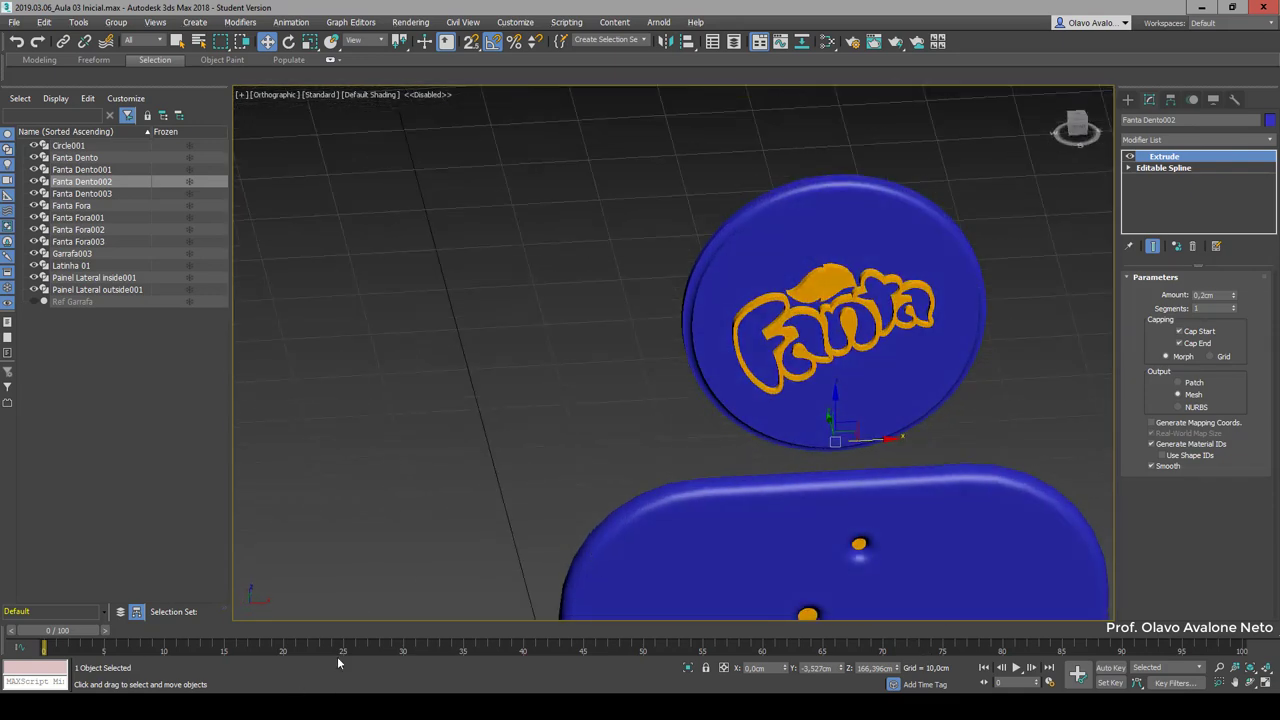
{"action": "key", "text": "shift+z"}
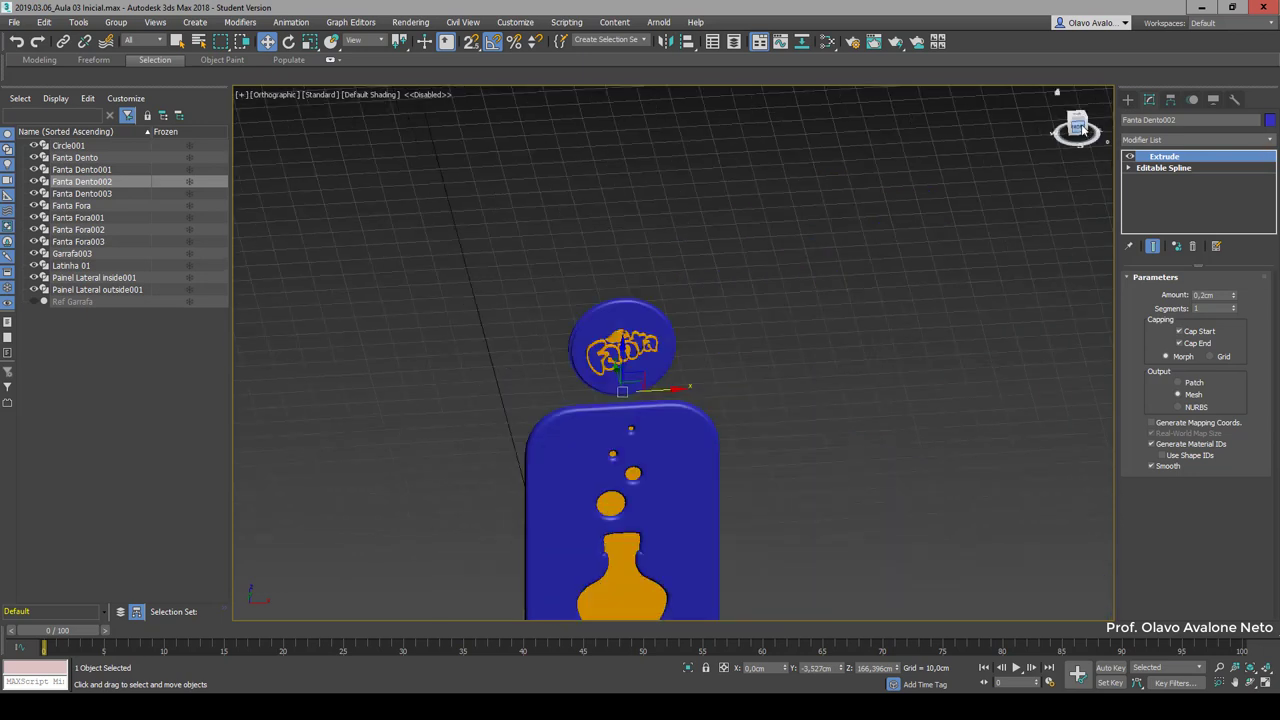
{"action": "left_click", "coordinate": [981, 324]}
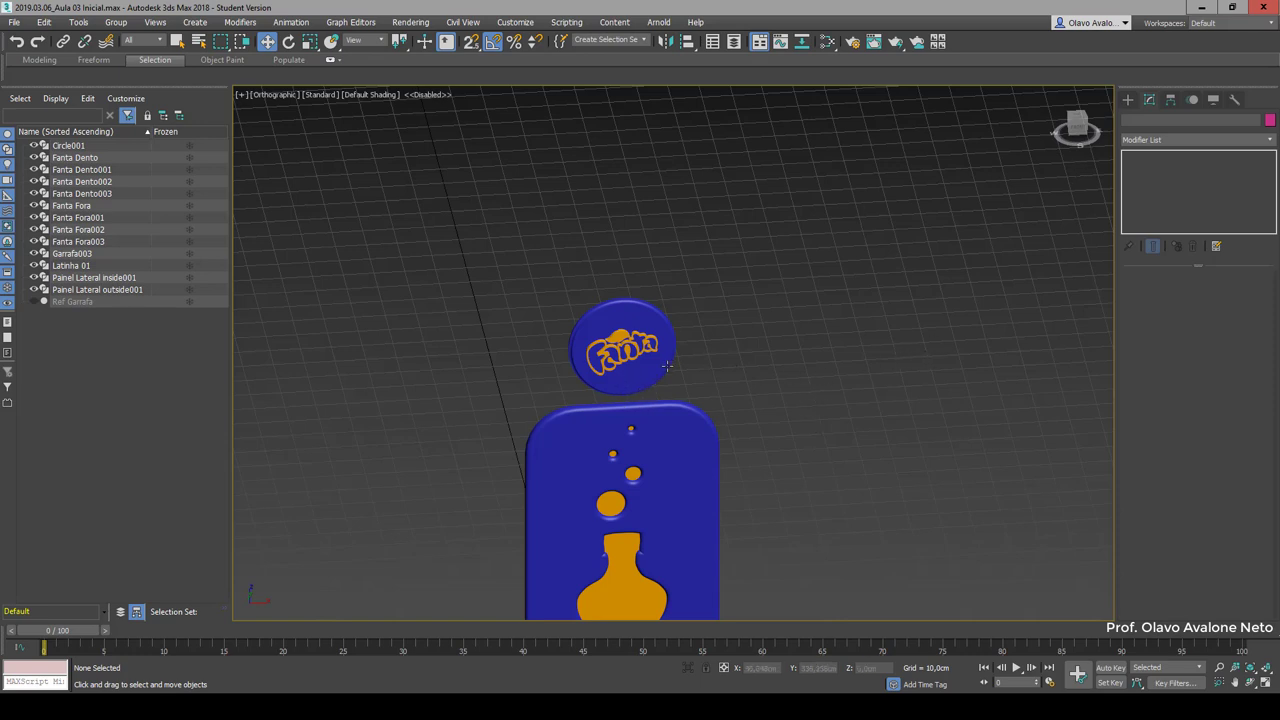
Step: Switch to Front view and zoom to frame the Fanta disc and bottle panel
{"action": "key", "text": "f"}
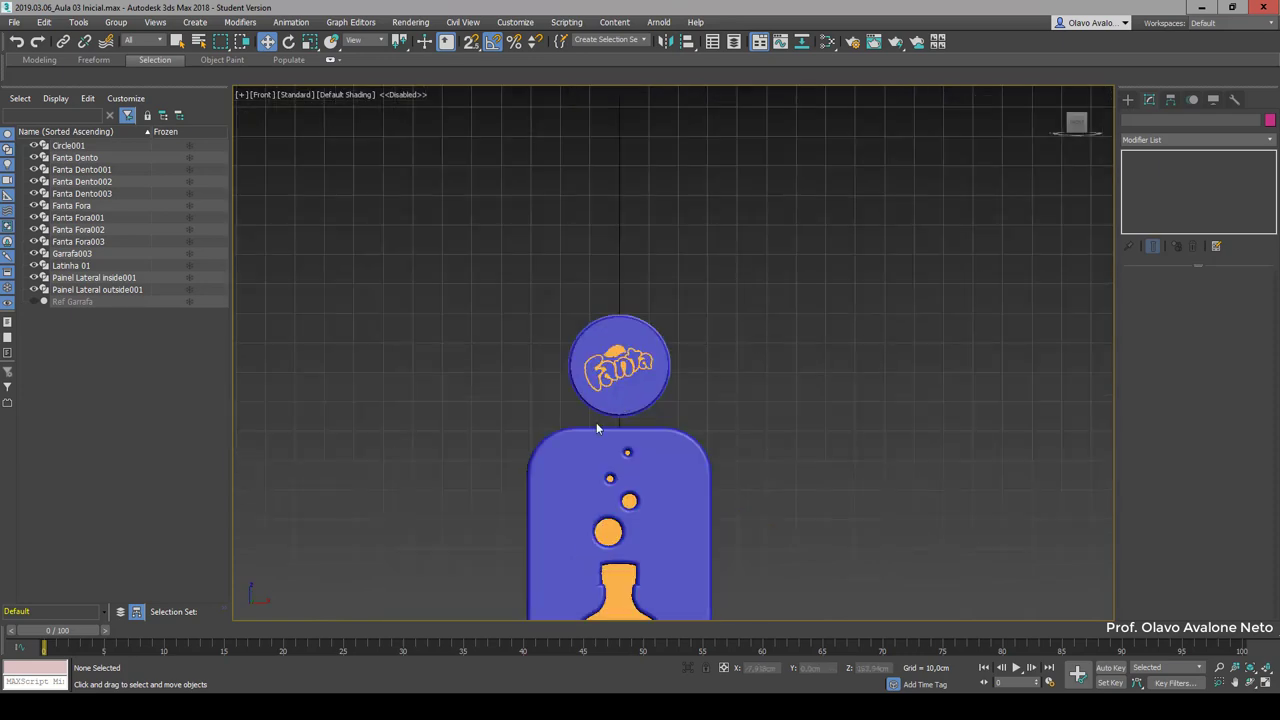
{"action": "scroll", "coordinate": [618, 425], "scroll_direction": "up", "scroll_amount": 3}
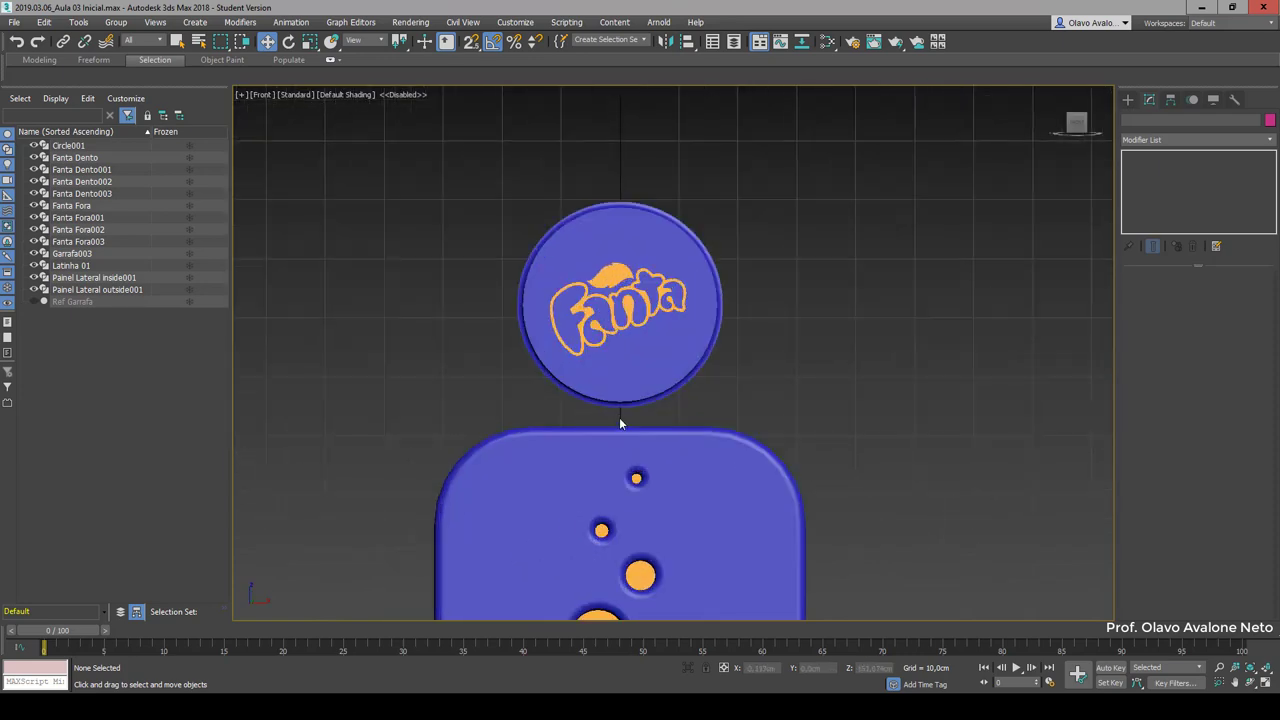
{"action": "scroll", "coordinate": [666, 300], "scroll_direction": "down", "scroll_amount": 5}
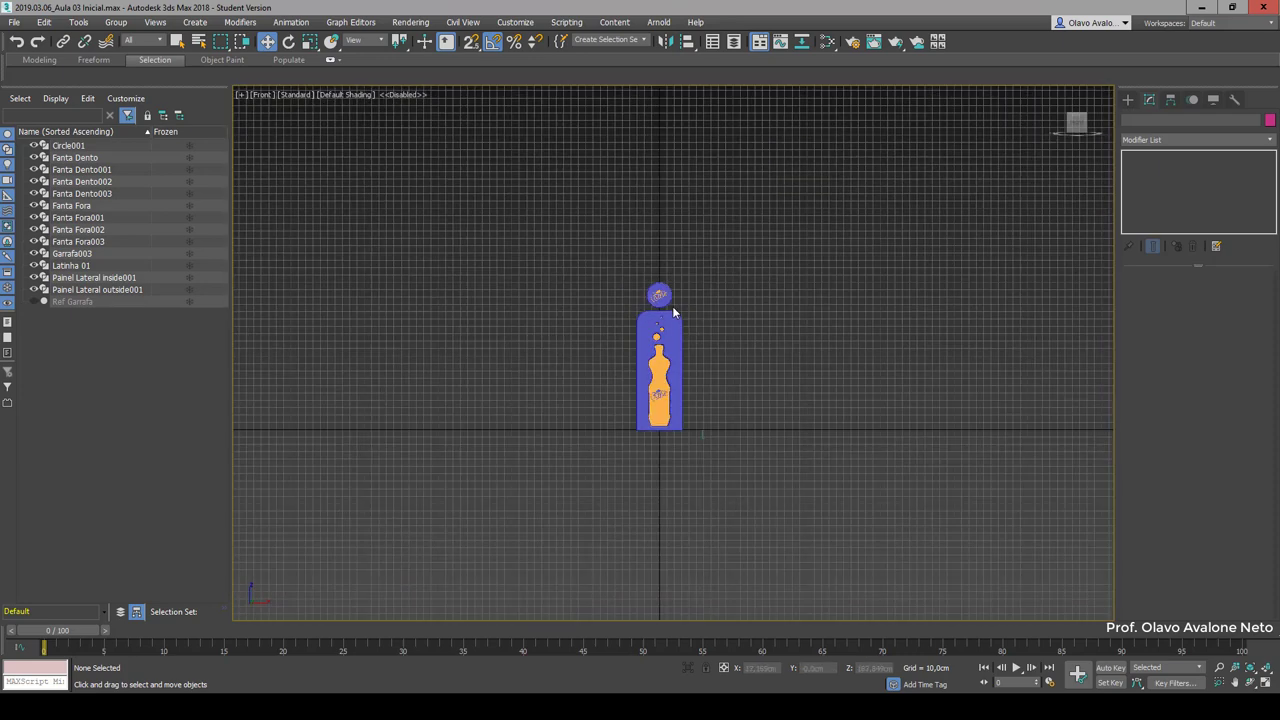
{"action": "scroll", "coordinate": [680, 315], "scroll_direction": "up", "scroll_amount": 2}
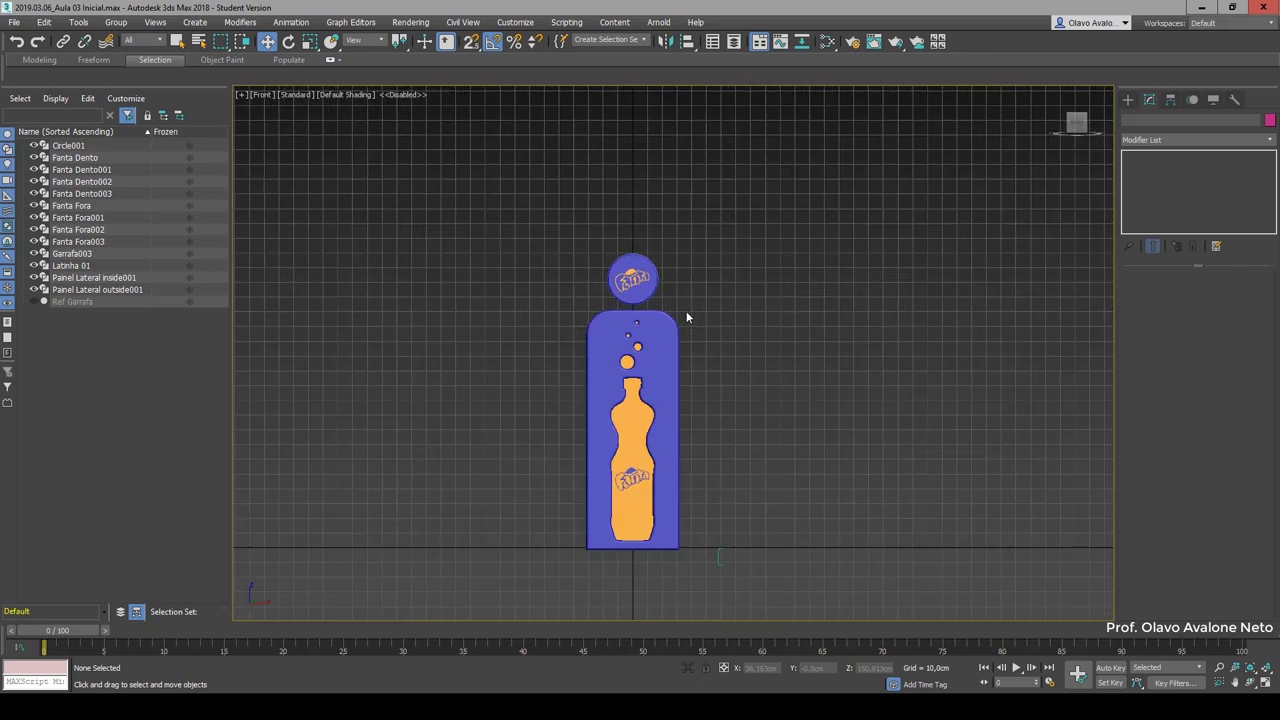
Step: Draw a small Standard Primitive cylinder, Cylinder001, at the bottle panel's base in Perspective view
{"action": "left_click", "coordinate": [1129, 100]}
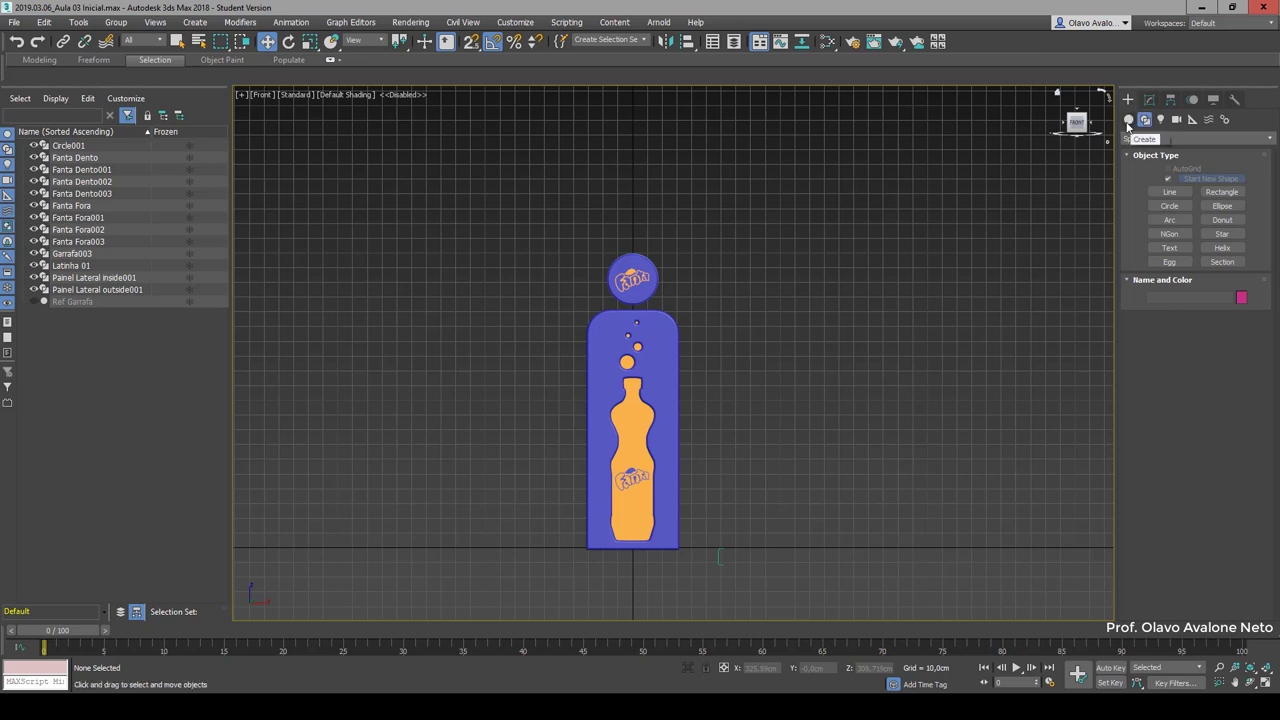
{"action": "left_click", "coordinate": [1129, 119]}
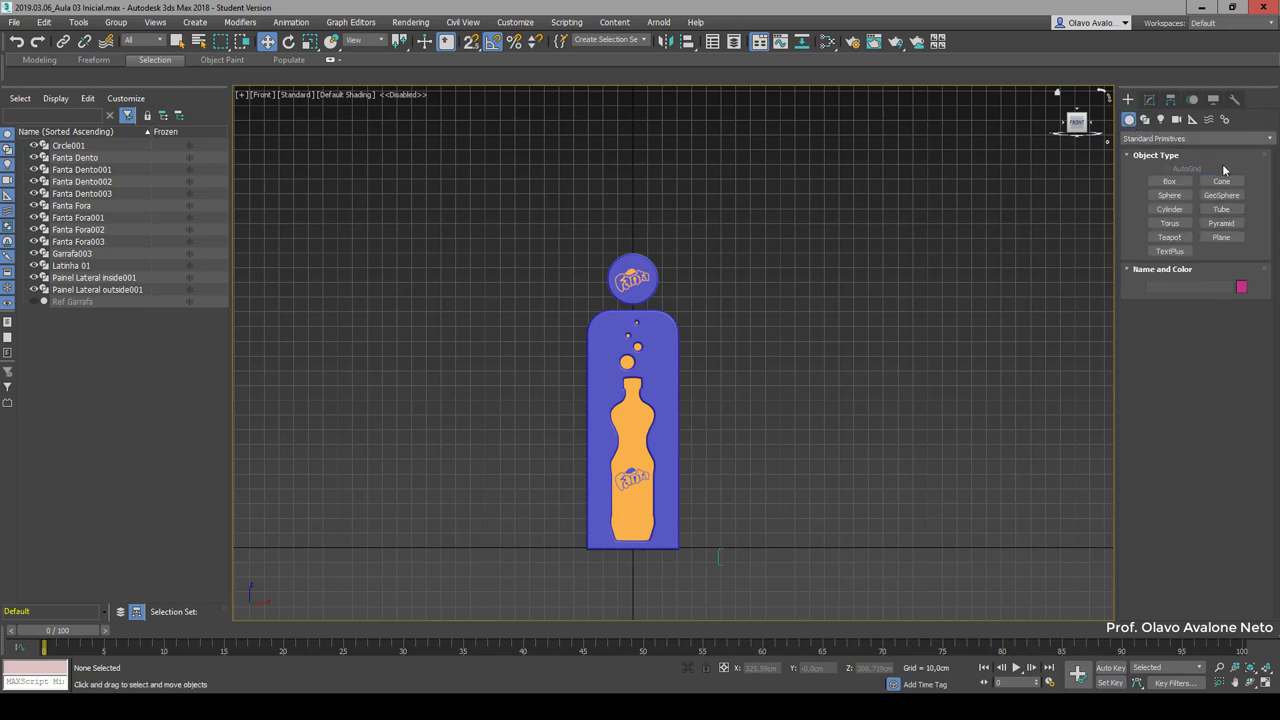
{"action": "left_click", "coordinate": [1170, 209]}
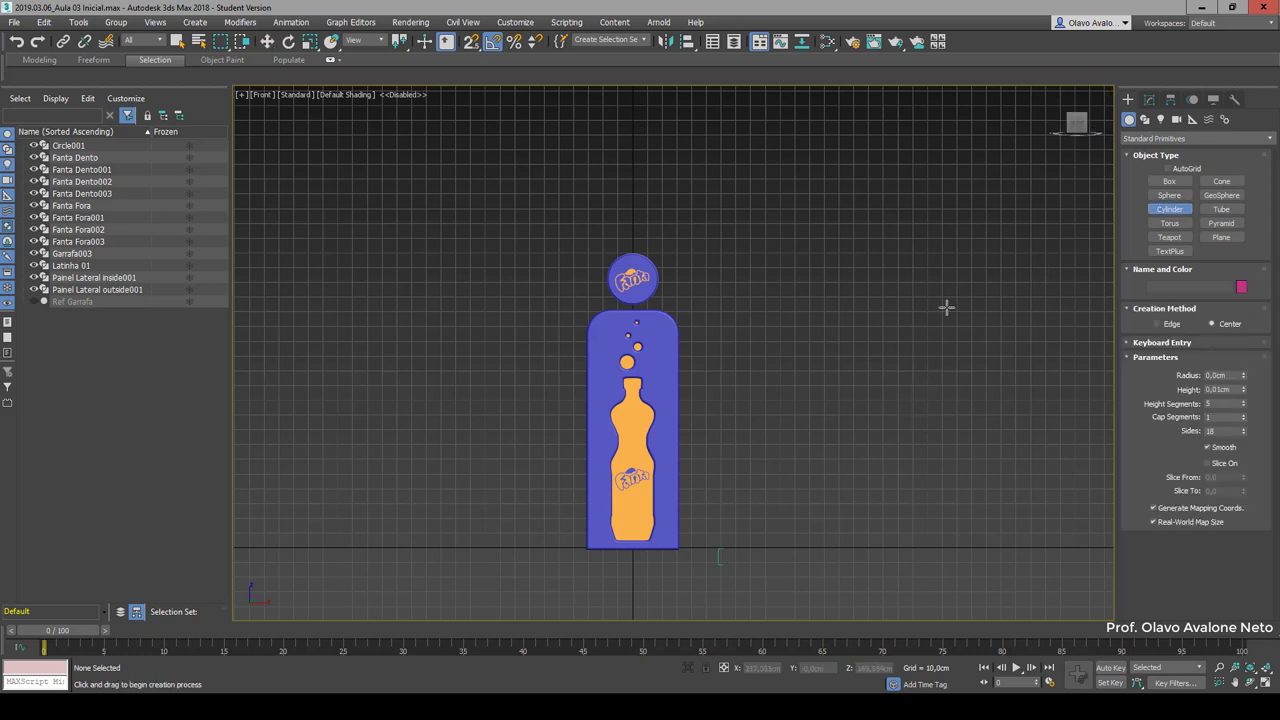
{"action": "key", "text": "p"}
{"action": "scroll", "coordinate": [737, 337], "scroll_direction": "down", "scroll_amount": 5}
{"action": "scroll", "coordinate": [737, 350], "scroll_direction": "down", "scroll_amount": 5}
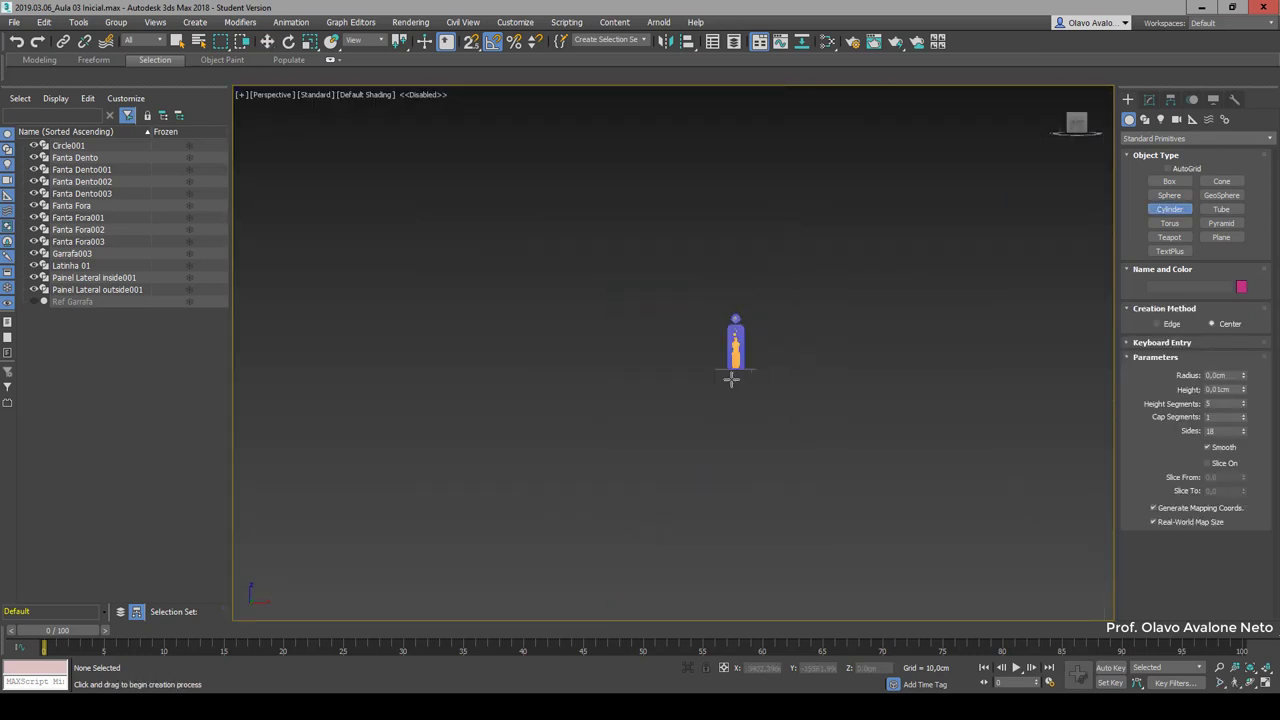
{"action": "scroll", "coordinate": [731, 457], "scroll_direction": "up", "scroll_amount": 3}
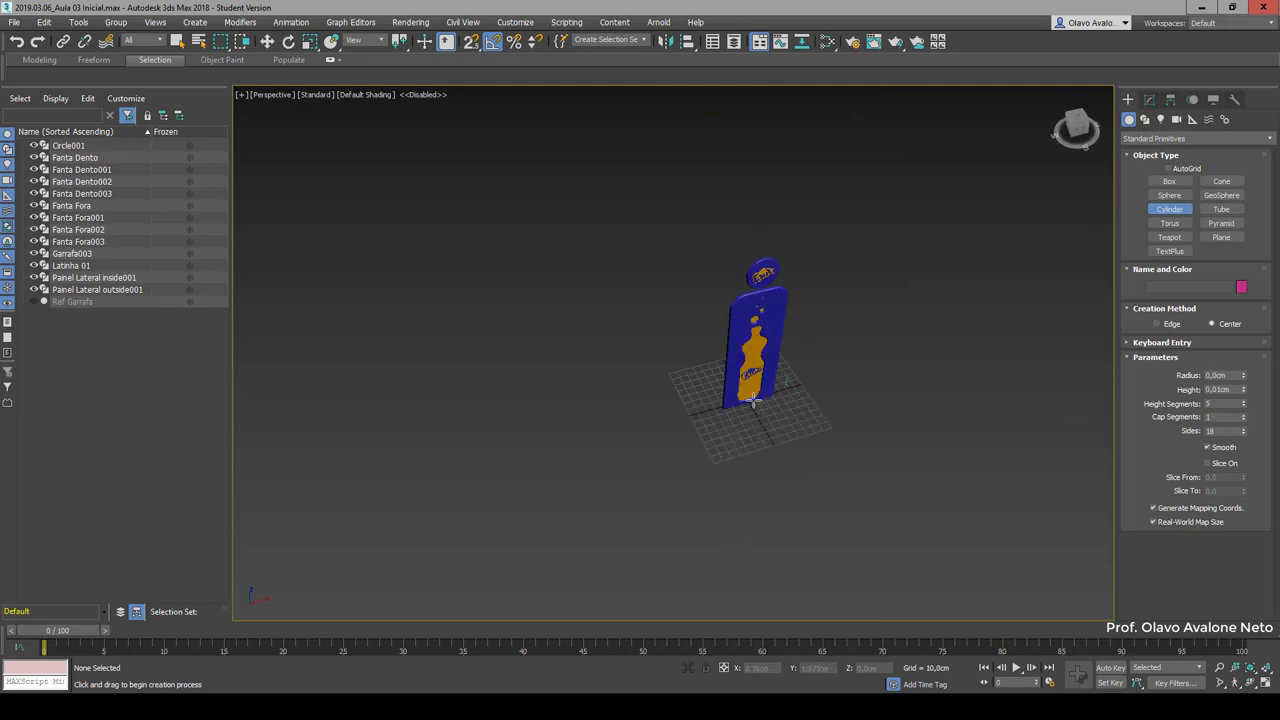
{"action": "scroll", "coordinate": [737, 451], "scroll_direction": "up", "scroll_amount": 3}
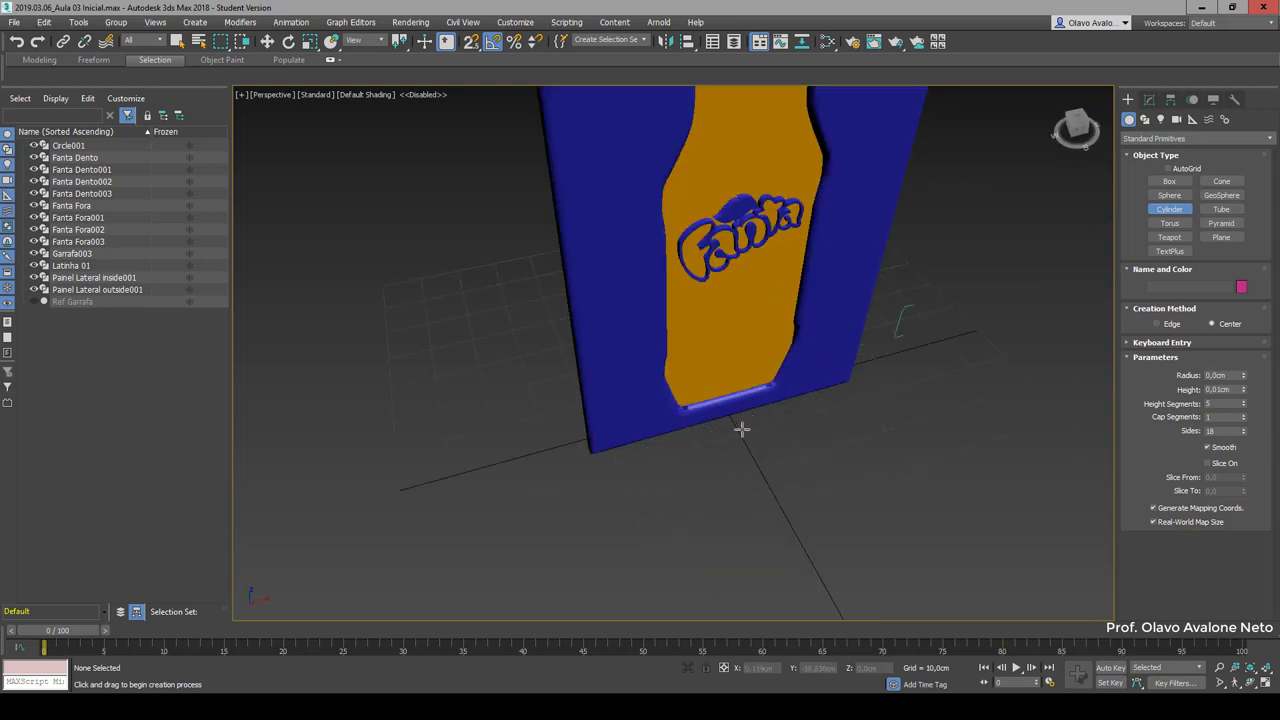
{"action": "left_click_drag", "start_coordinate": [746, 428], "coordinate": [738, 428]}
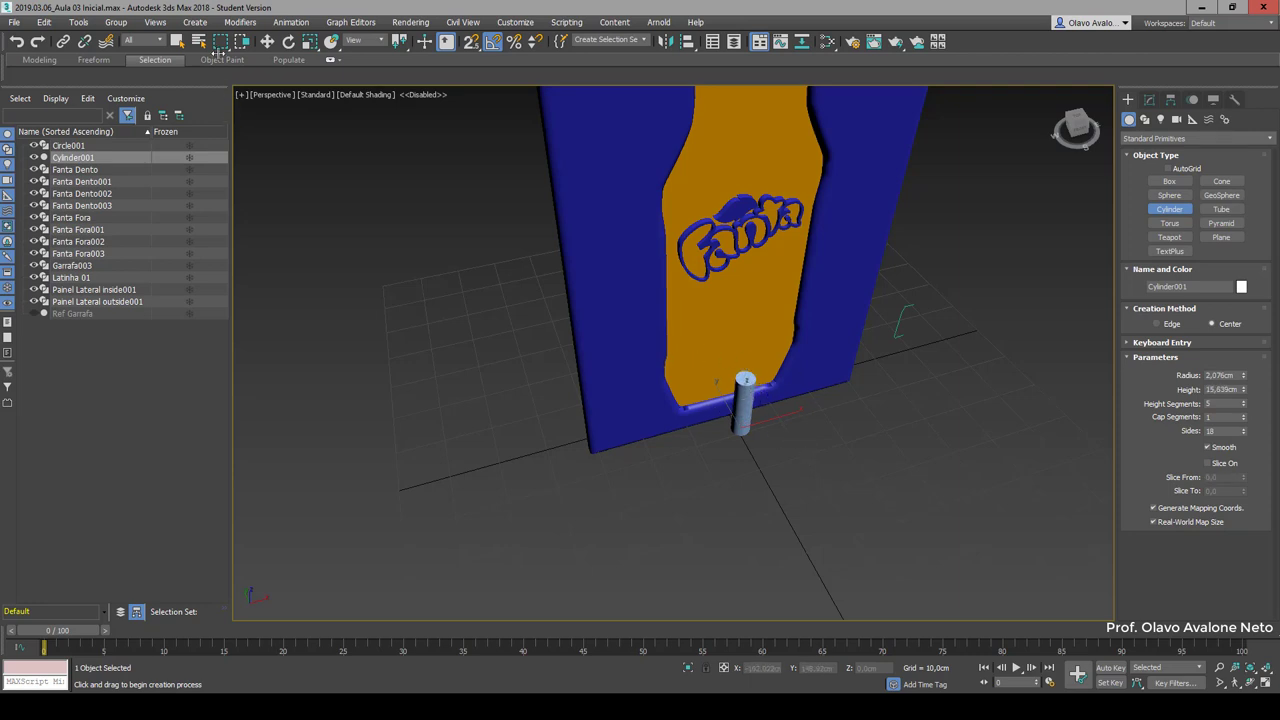
Step: Set Cylinder001's radius to 1 cm and reset its Y position to 0
{"action": "left_click", "coordinate": [267, 41]}
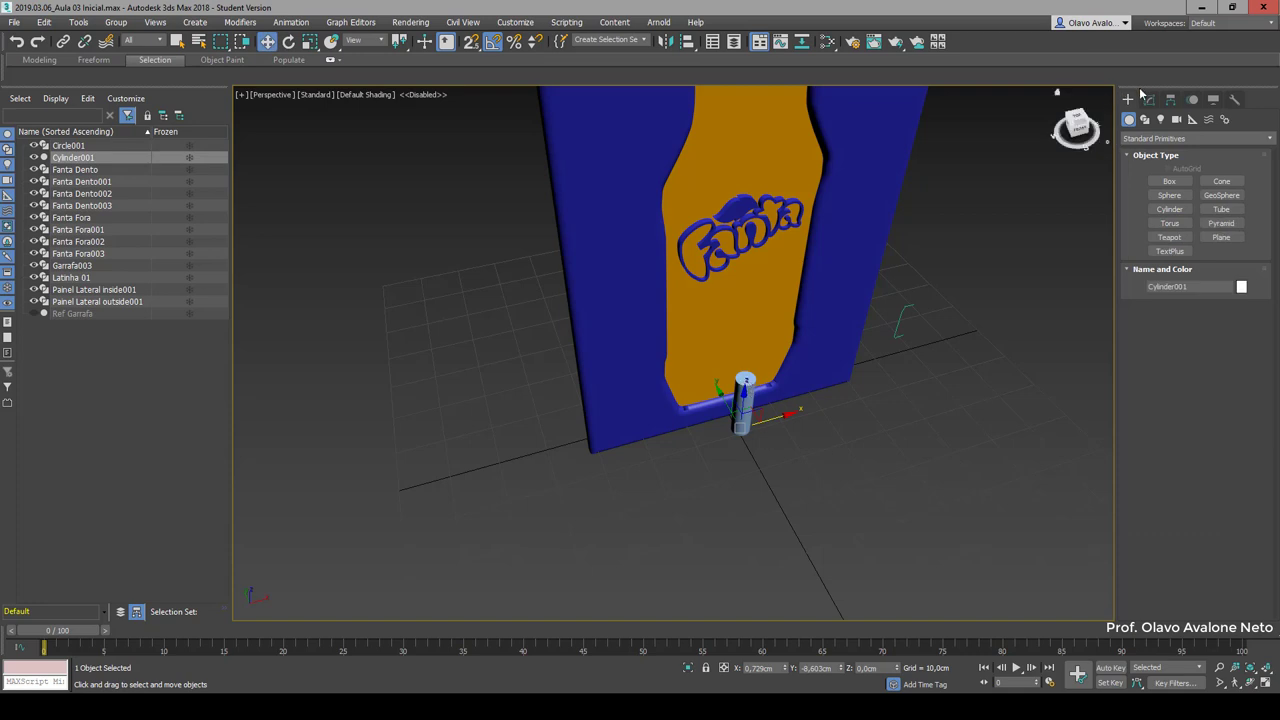
{"action": "left_click", "coordinate": [1149, 99]}
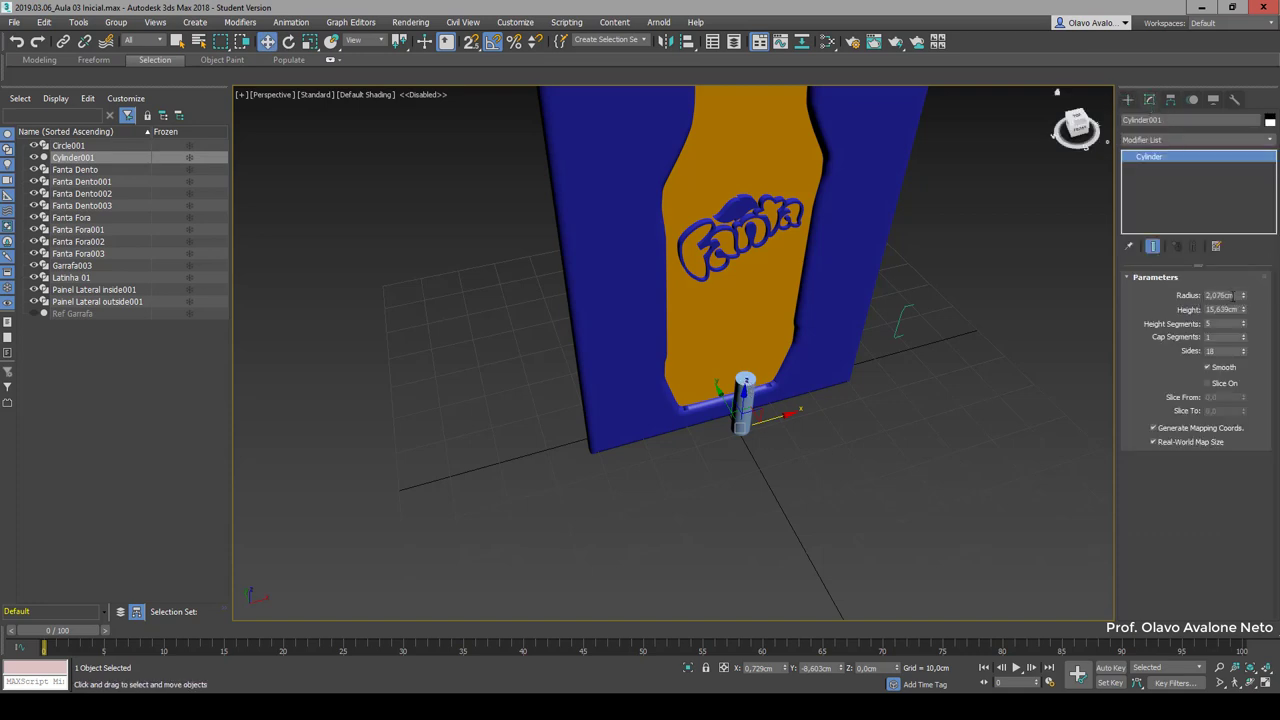
{"action": "left_click", "coordinate": [1222, 295]}
{"action": "type", "text": "1,5"}
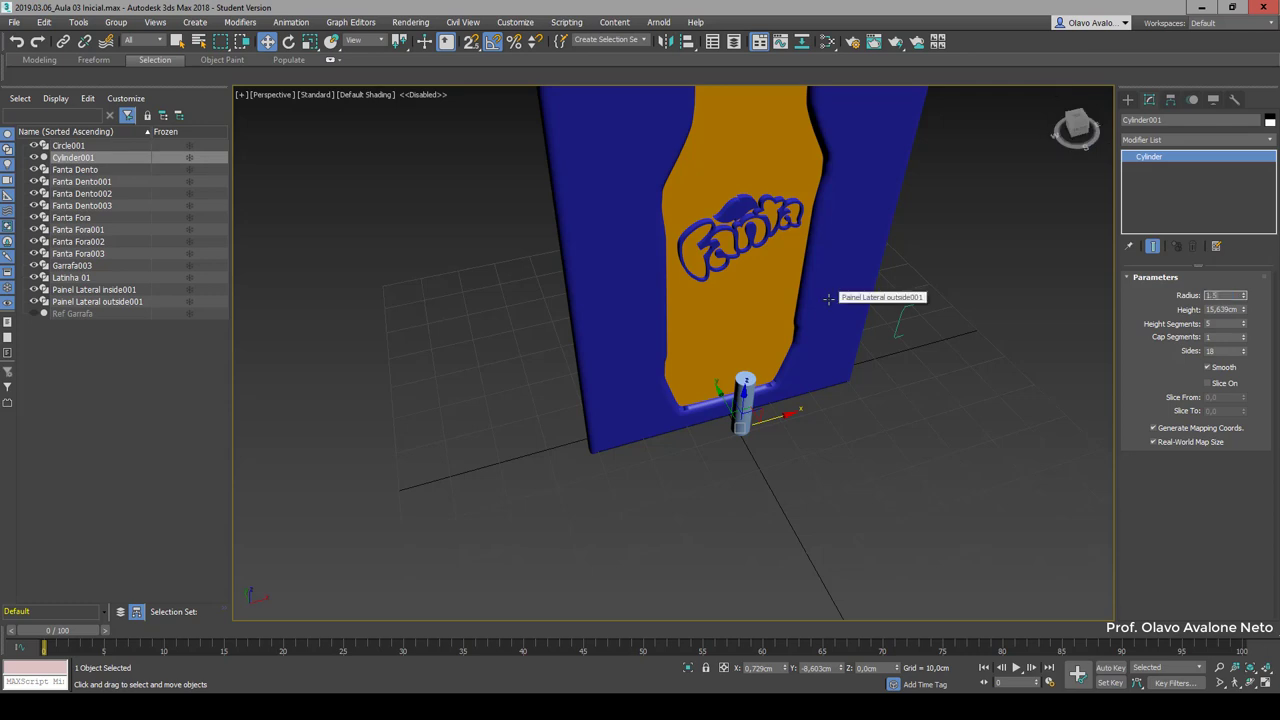
{"action": "key", "text": "Return"}
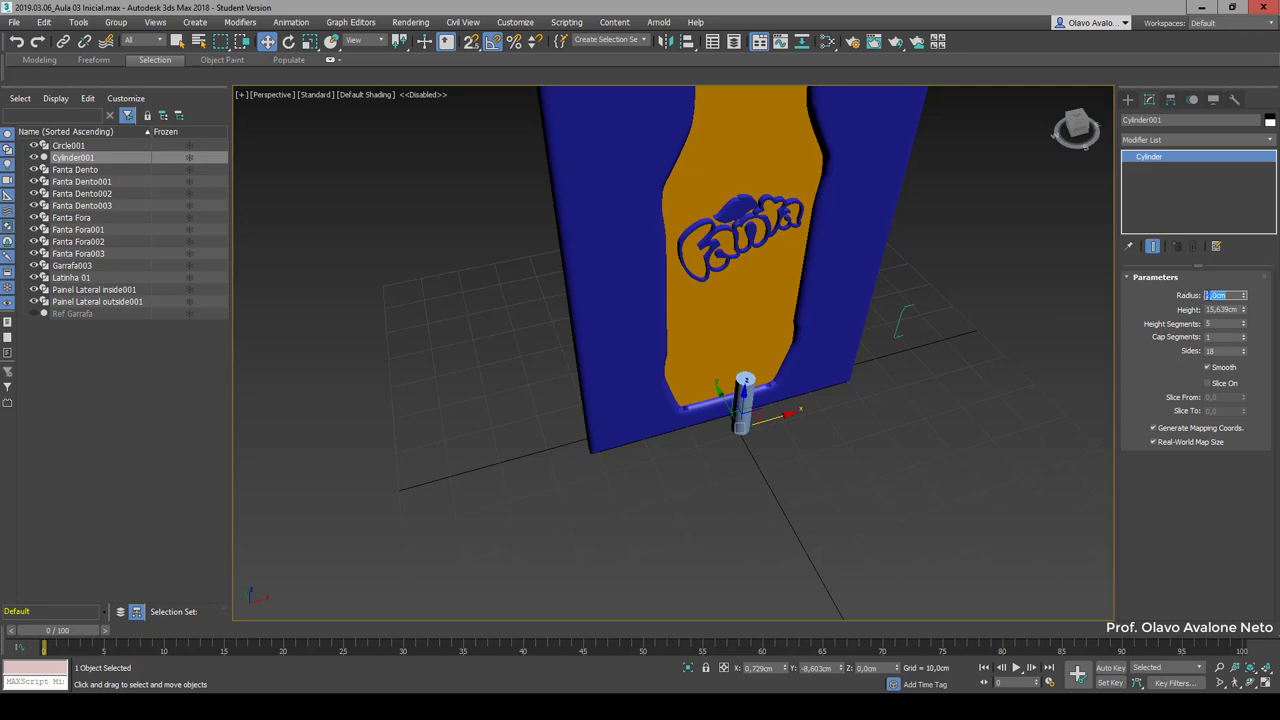
{"action": "key", "text": "Return"}
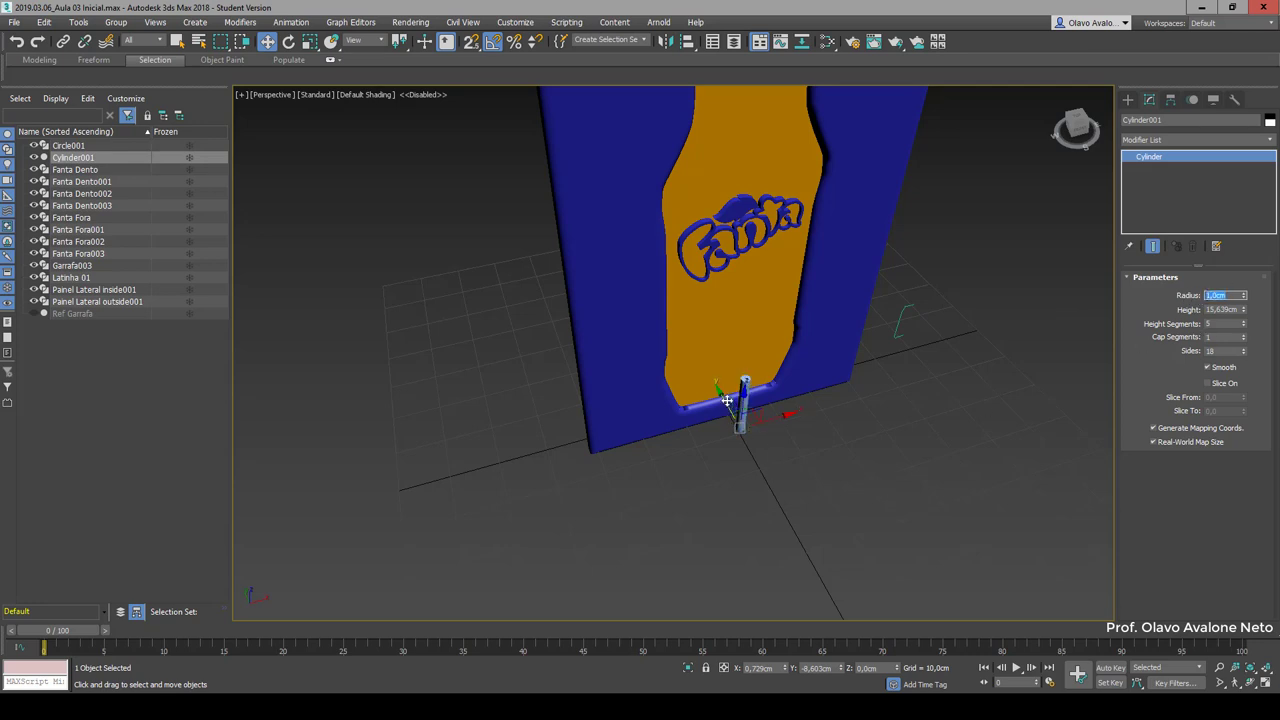
{"action": "right_click", "coordinate": [843, 670]}
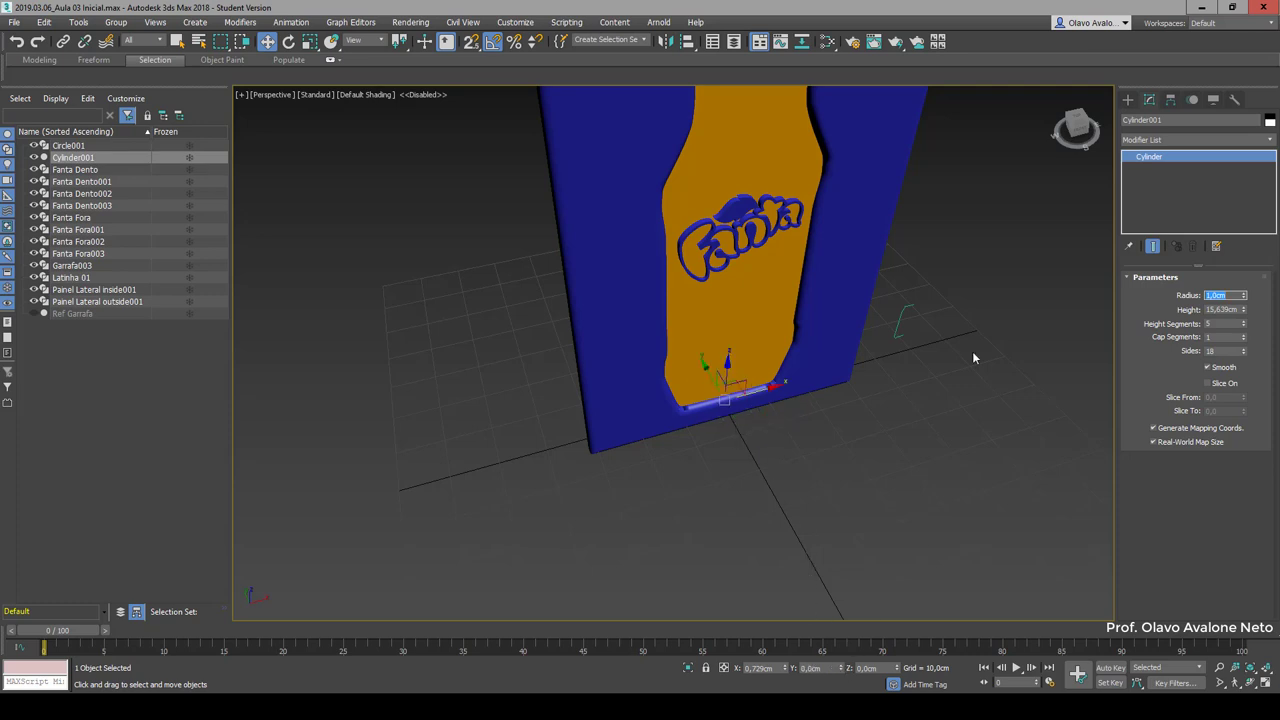
Step: In Front view, raise Cylinder001 under the Fanta disc and shorten its height to 5,317 cm
{"action": "left_click_drag", "start_coordinate": [1082, 128], "coordinate": [802, 620]}
{"action": "scroll", "coordinate": [780, 612], "scroll_direction": "down", "scroll_amount": 3}
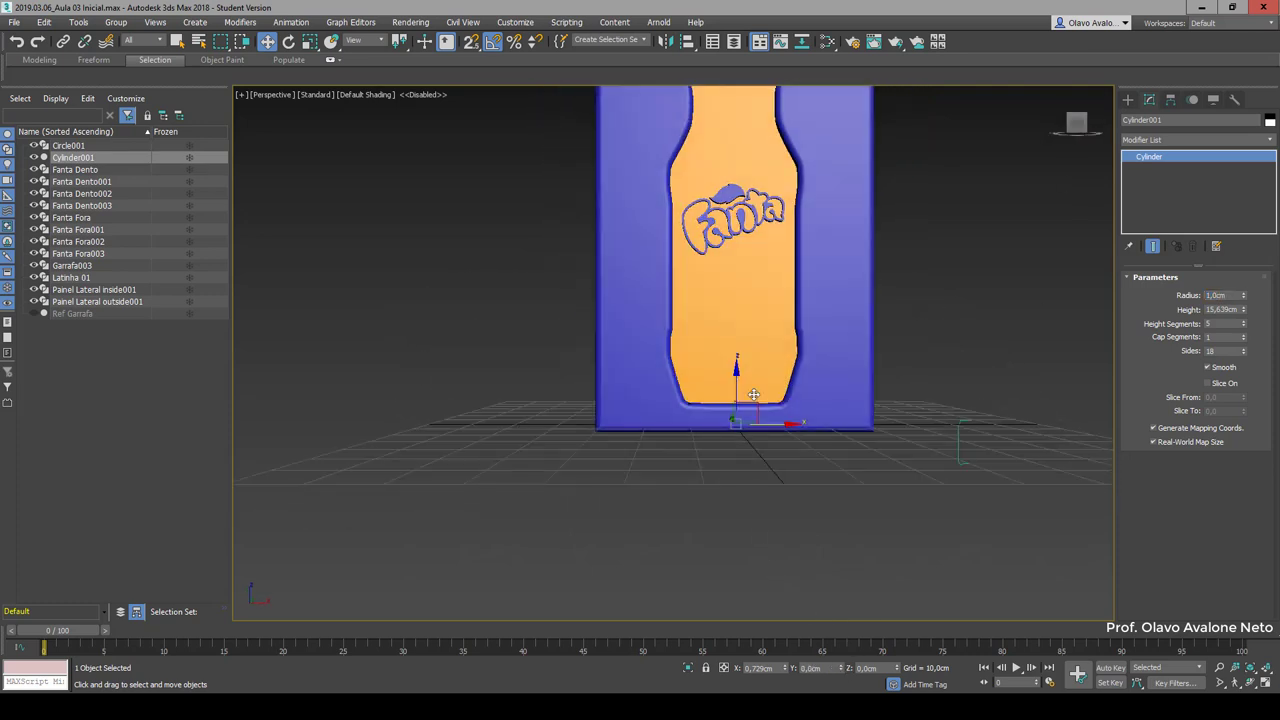
{"action": "scroll", "coordinate": [721, 596], "scroll_direction": "down", "scroll_amount": 3}
{"action": "scroll", "coordinate": [724, 598], "scroll_direction": "down", "scroll_amount": 3}
{"action": "key", "text": "f"}
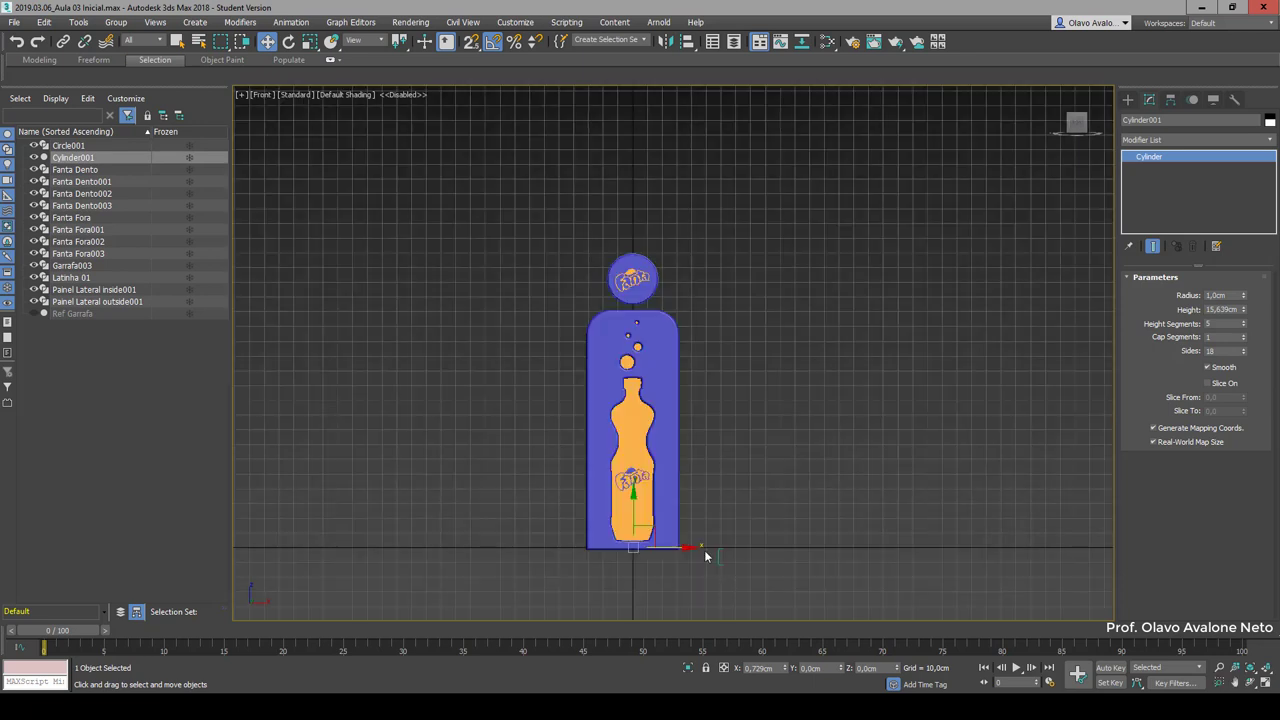
{"action": "left_click_drag", "start_coordinate": [634, 497], "coordinate": [640, 279]}
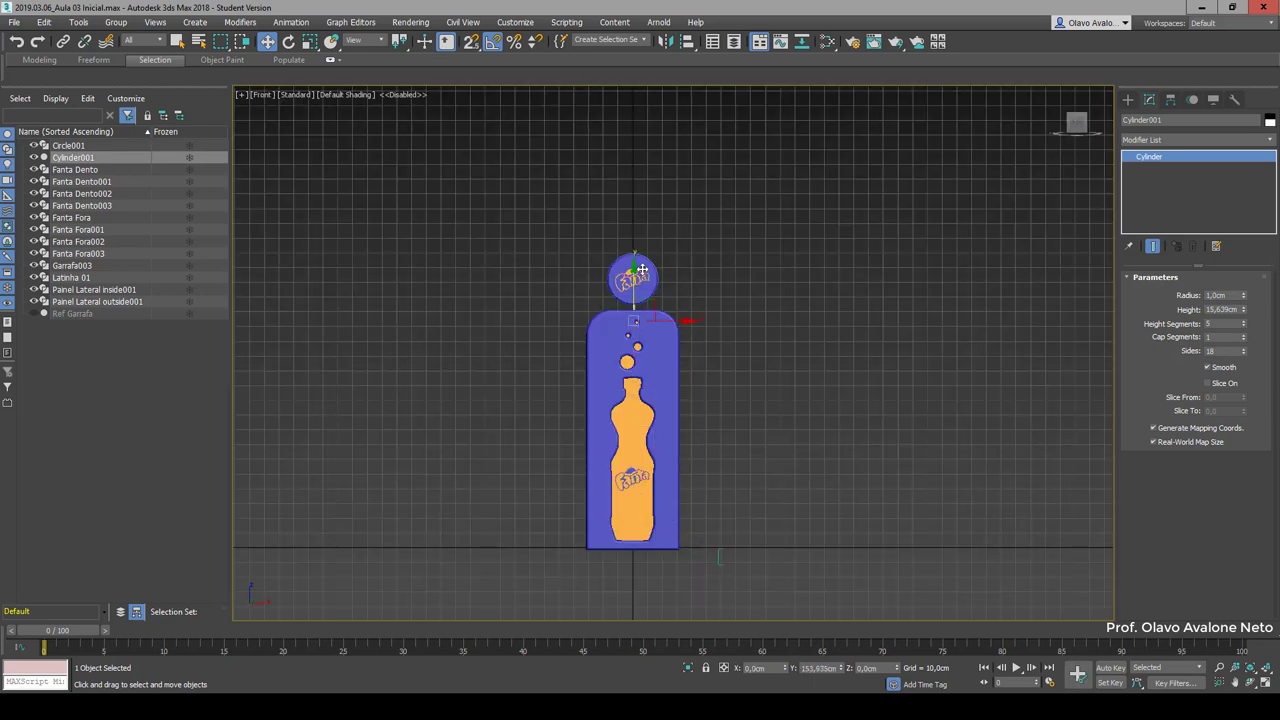
{"action": "scroll", "coordinate": [640, 279], "scroll_direction": "up", "scroll_amount": 10}
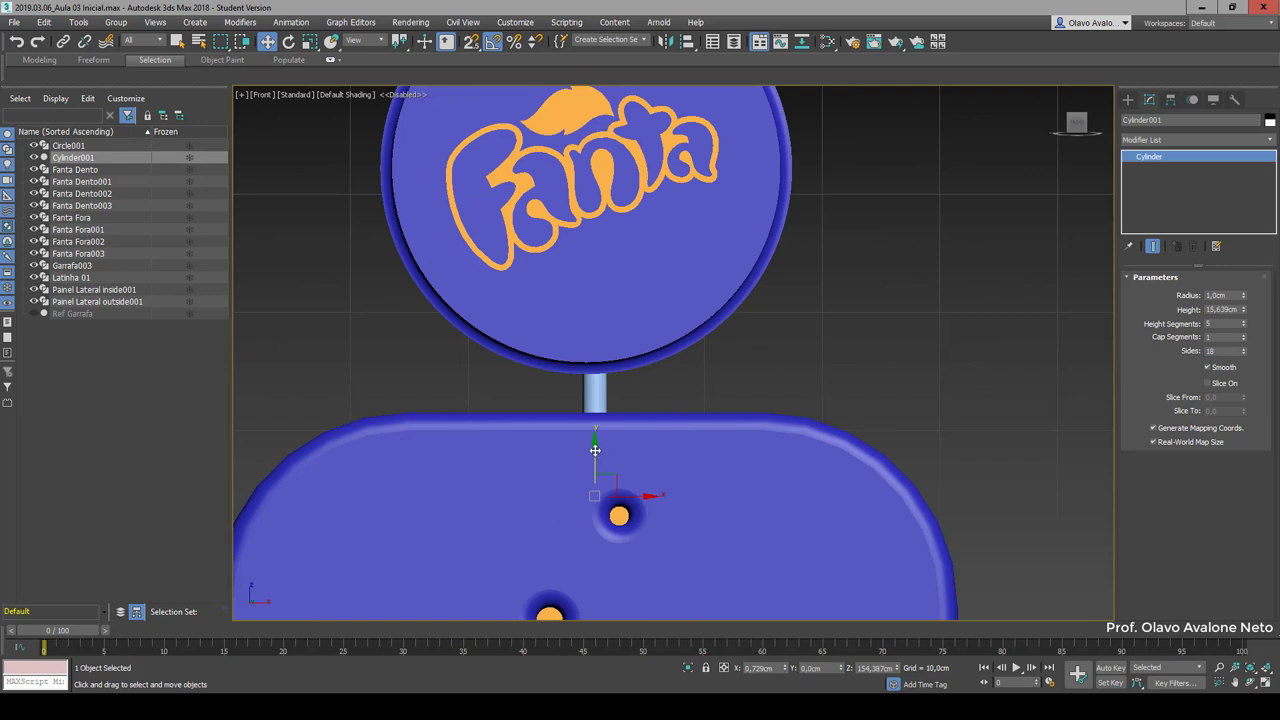
{"action": "left_click_drag", "start_coordinate": [594, 448], "coordinate": [594, 369]}
{"action": "key", "text": "F3"}
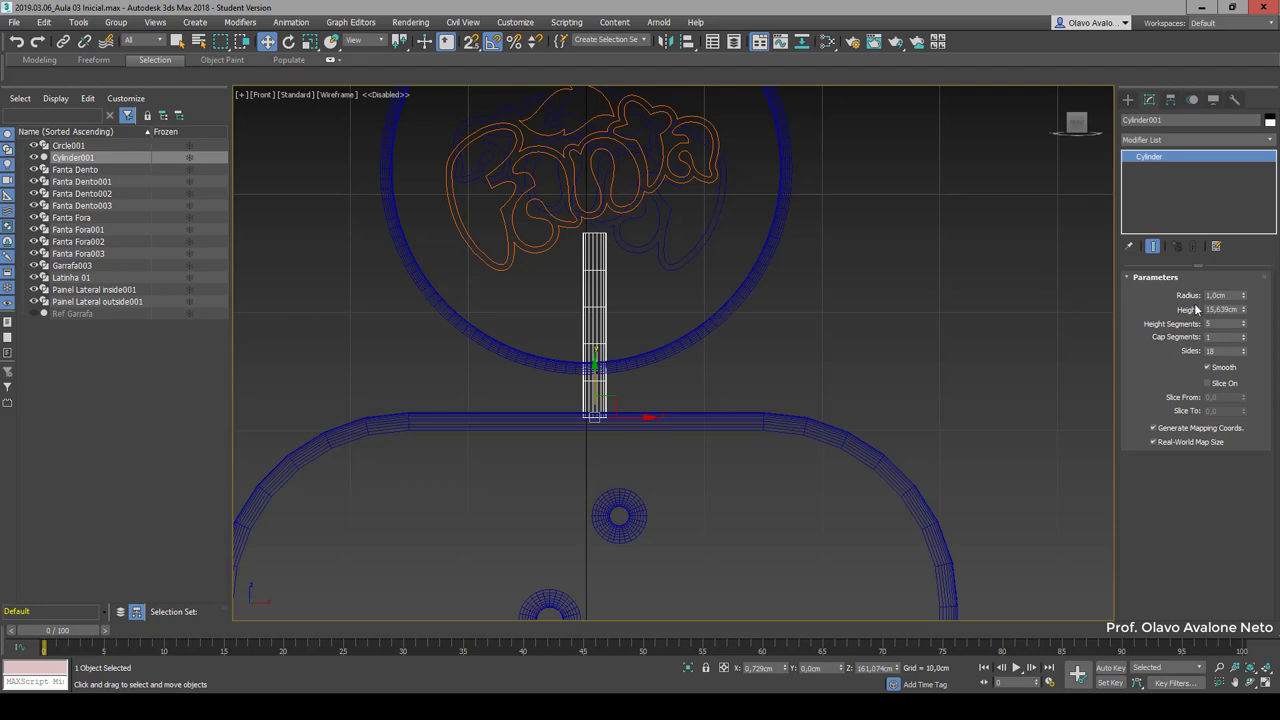
{"action": "left_click_drag", "start_coordinate": [1245, 316], "coordinate": [1244, 365]}
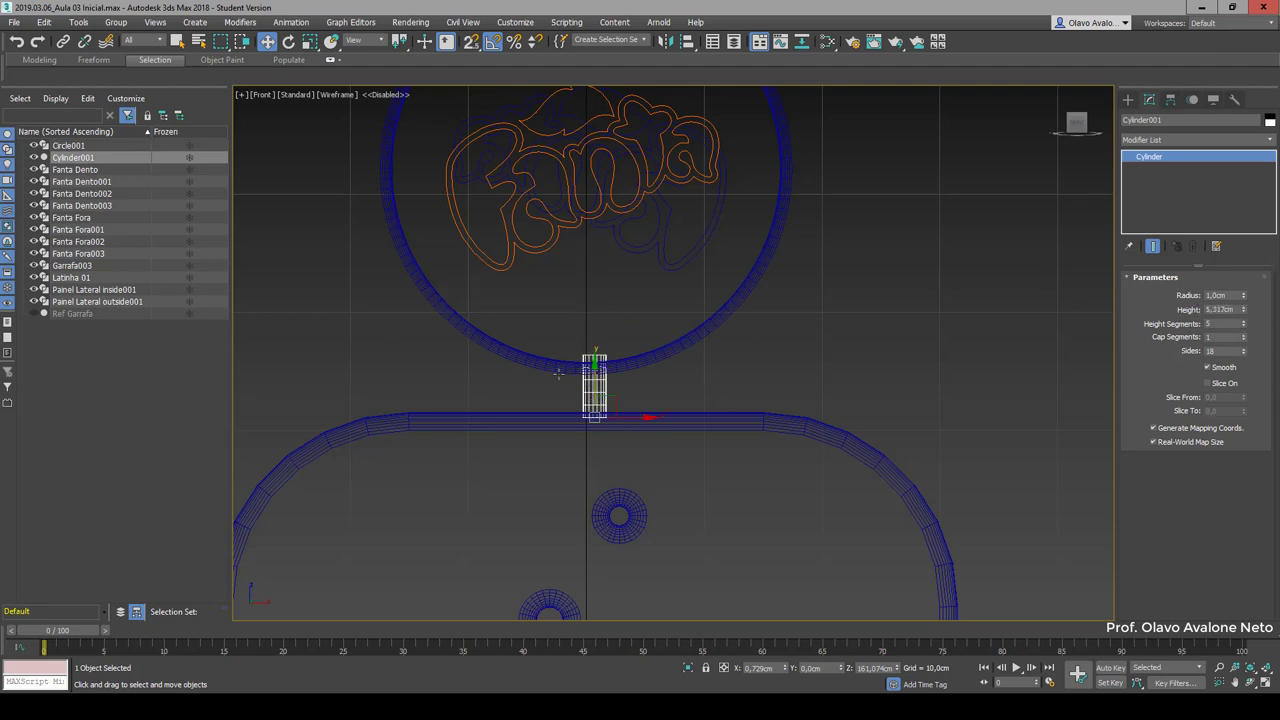
Step: Nudge Cylinder001 slightly down and centre it at X 0
{"action": "left_click", "coordinate": [727, 369]}
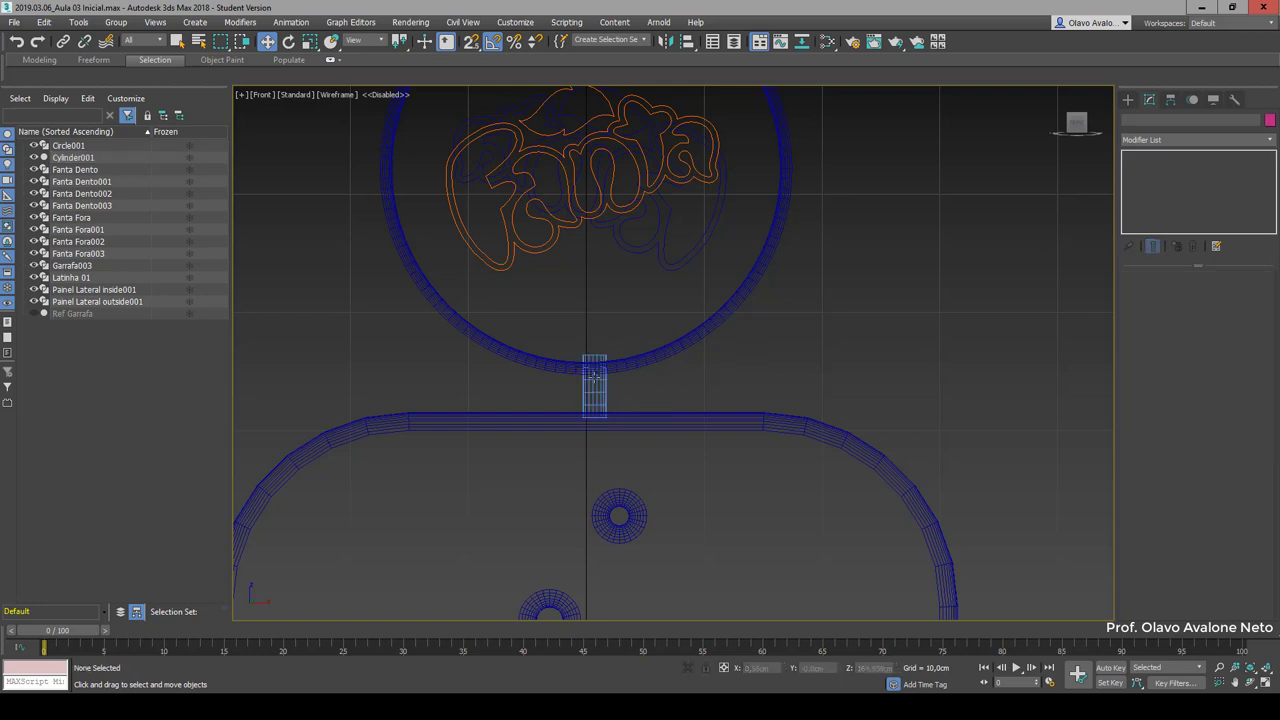
{"action": "scroll", "coordinate": [594, 380], "scroll_direction": "up", "scroll_amount": 2}
{"action": "scroll", "coordinate": [594, 380], "scroll_direction": "up", "scroll_amount": 2}
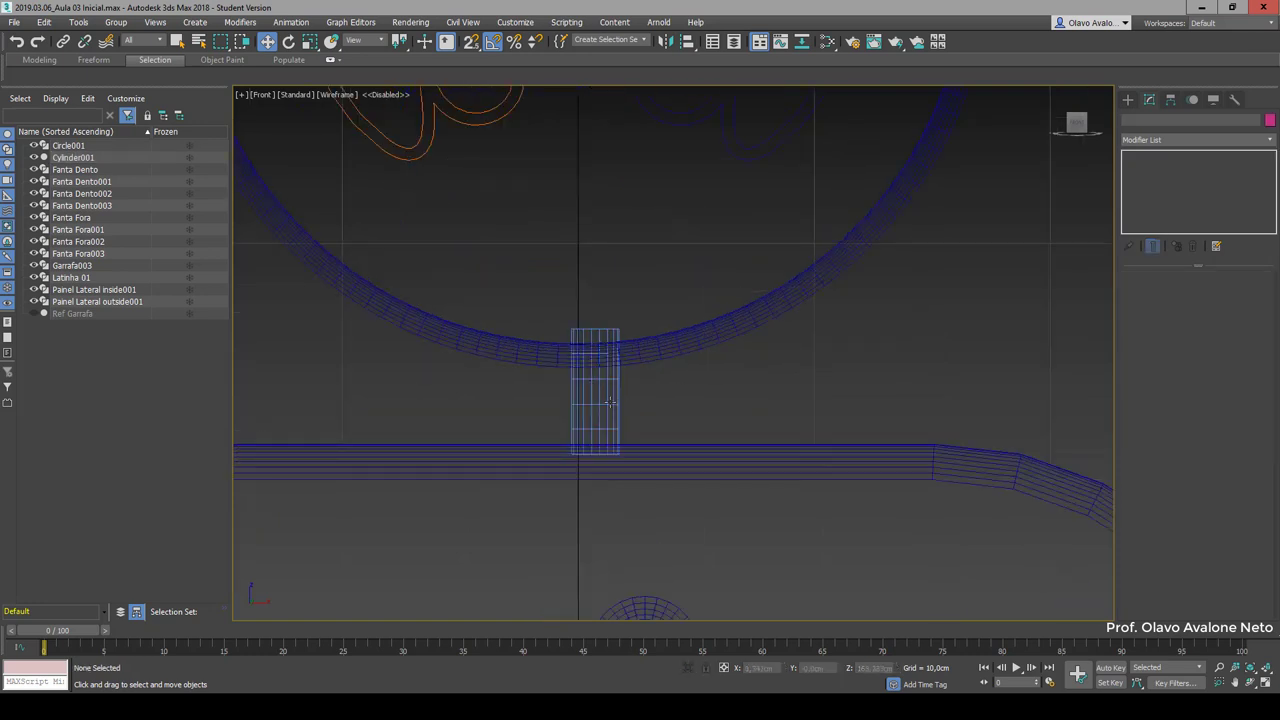
{"action": "left_click", "coordinate": [609, 400]}
{"action": "left_click_drag", "start_coordinate": [594, 399], "coordinate": [594, 404]}
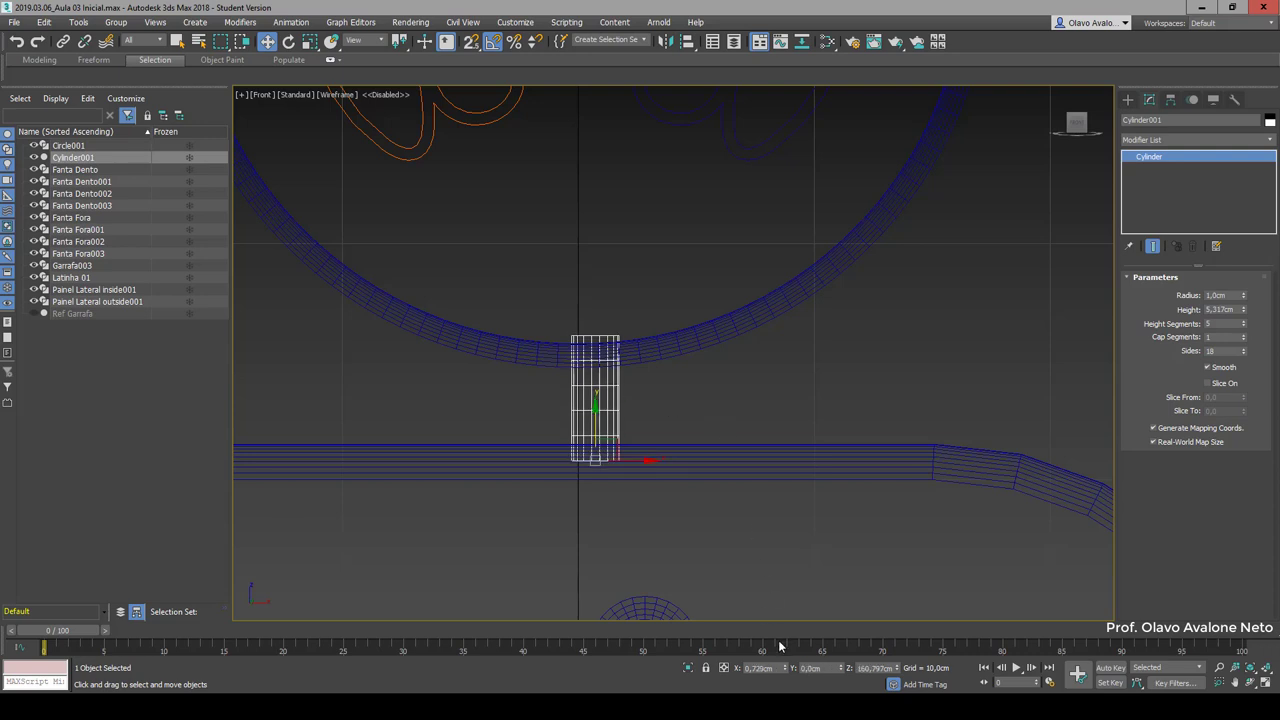
{"action": "right_click", "coordinate": [786, 670]}
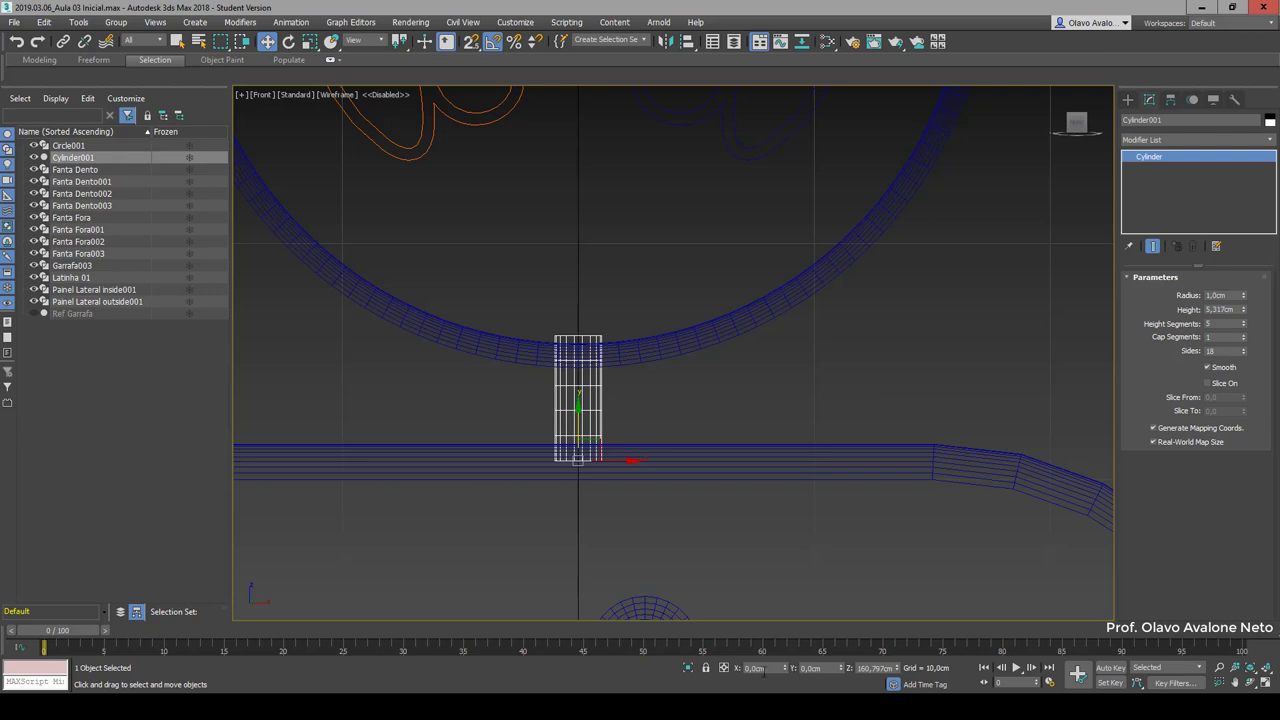
{"action": "left_click", "coordinate": [957, 358]}
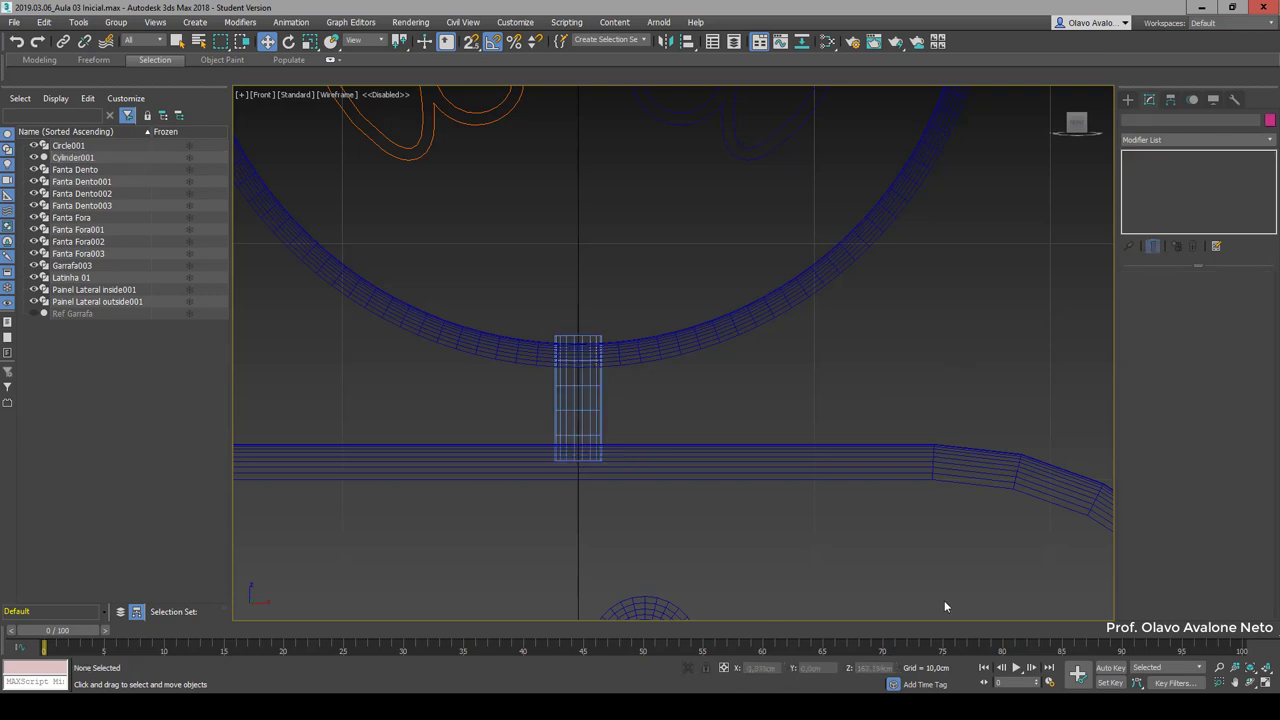
Step: Return to shaded display and give Cylinder001 a white object colour
{"action": "key", "text": "F3"}
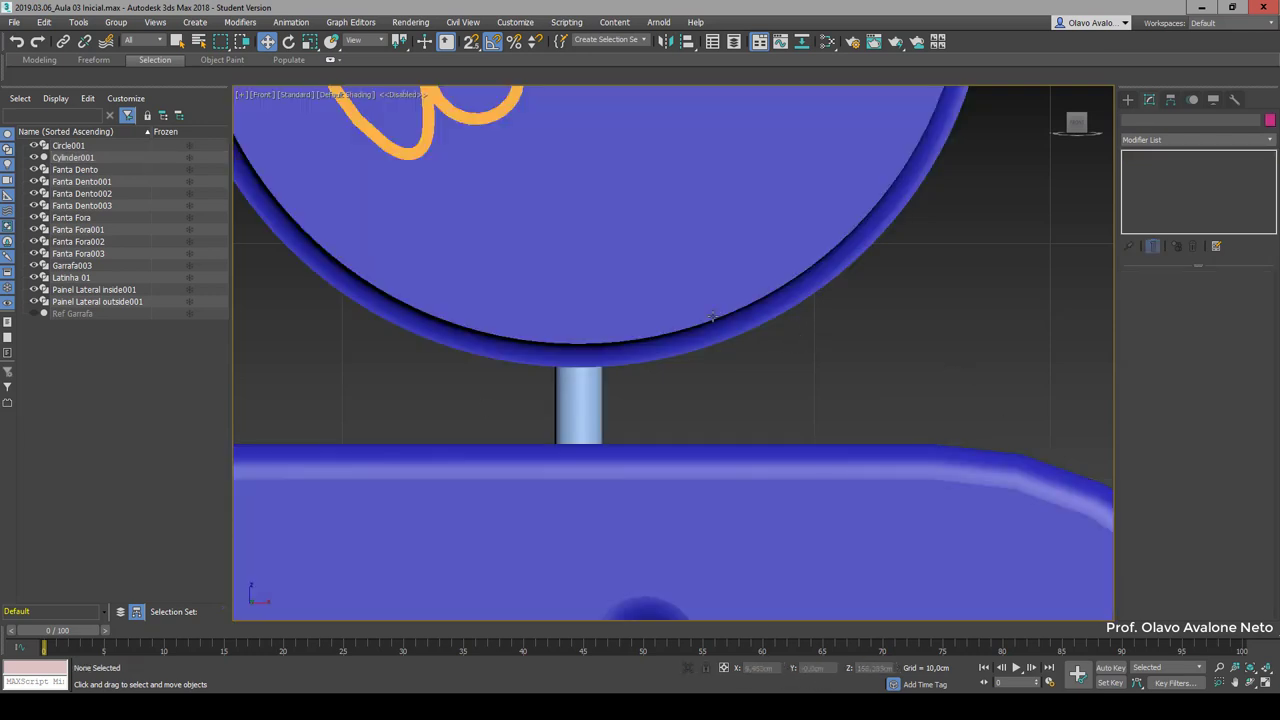
{"action": "scroll", "coordinate": [697, 359], "scroll_direction": "down", "scroll_amount": 5}
{"action": "left_click", "coordinate": [689, 355]}
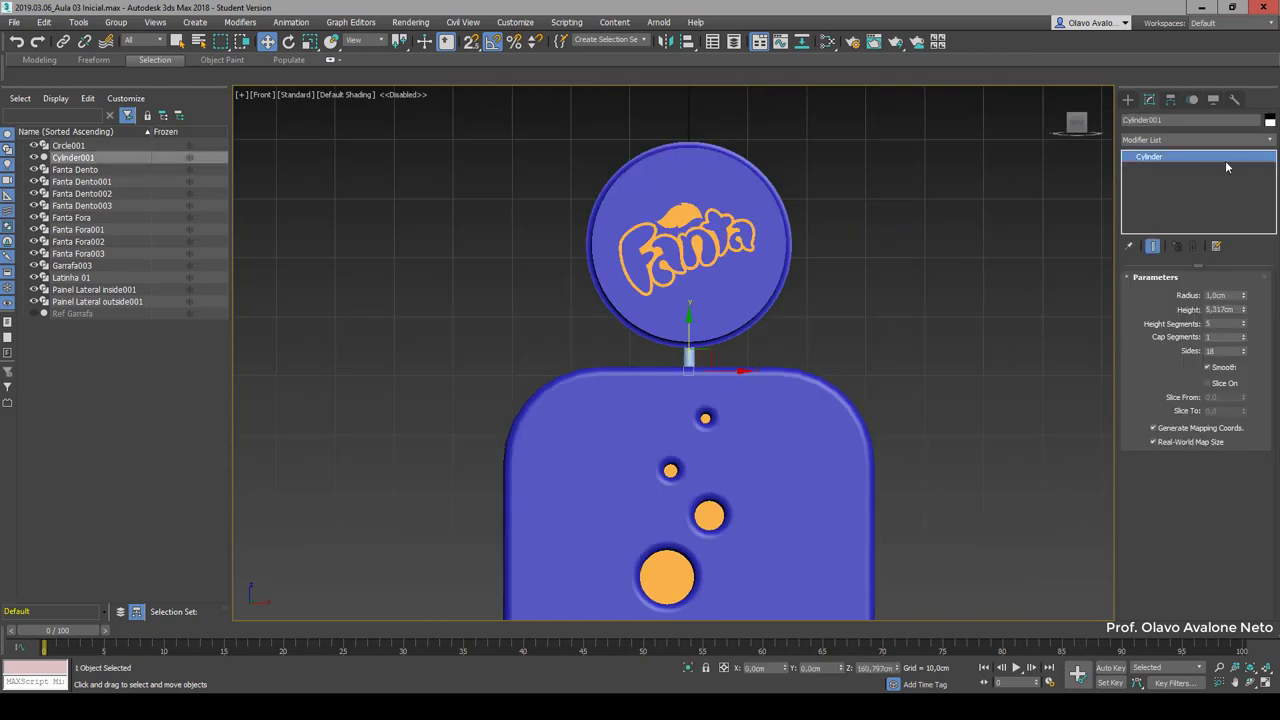
{"action": "left_click", "coordinate": [1270, 121]}
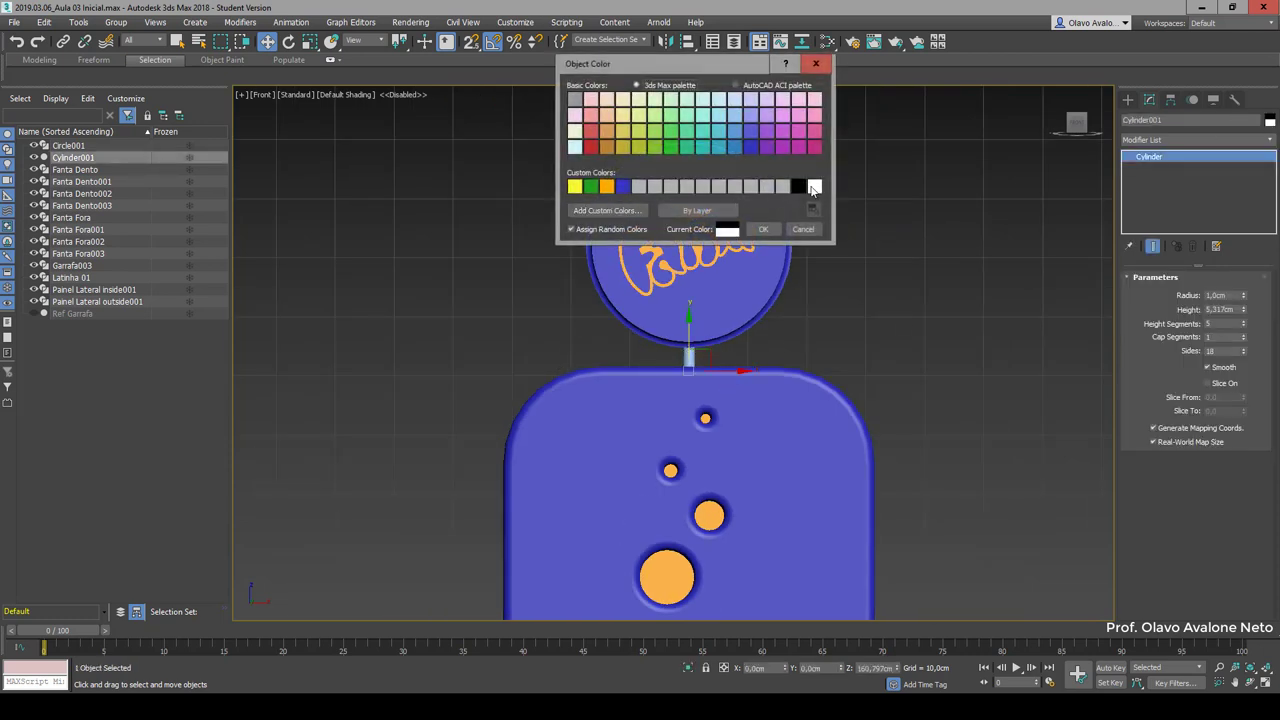
{"action": "left_click", "coordinate": [763, 229]}
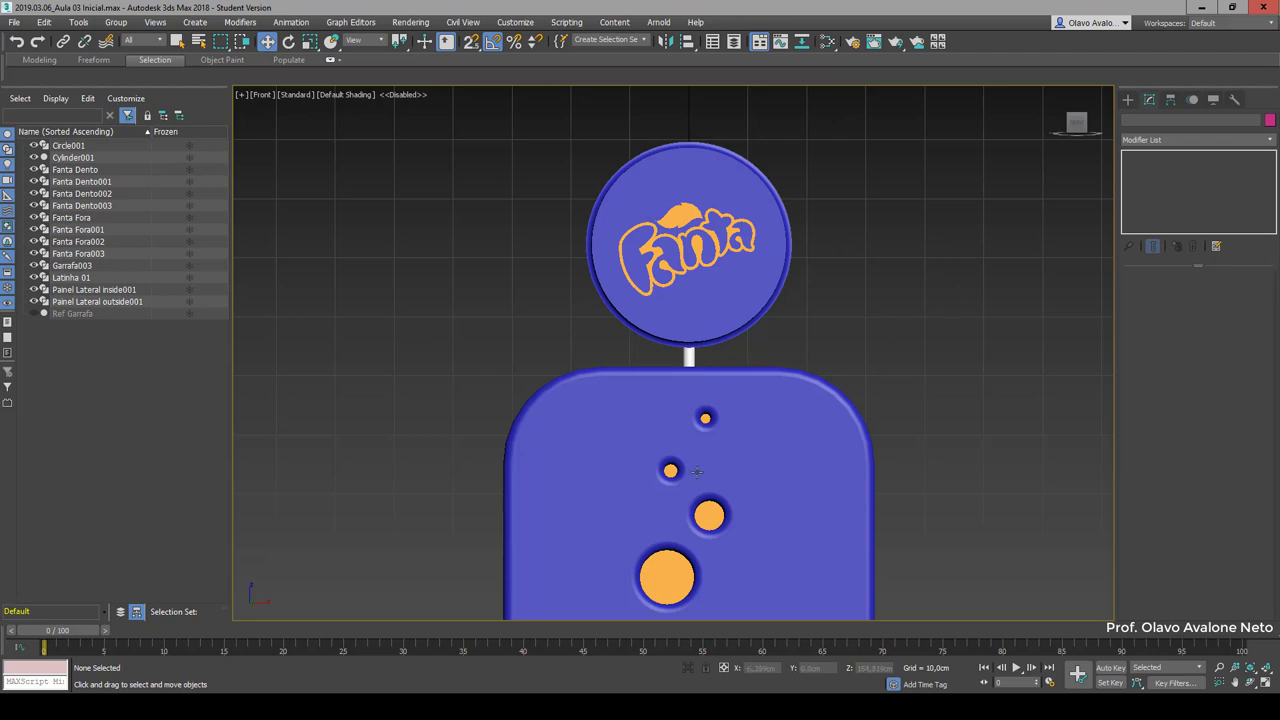
{"action": "scroll", "coordinate": [740, 340], "scroll_direction": "down", "scroll_amount": 4}
{"action": "scroll", "coordinate": [781, 355], "scroll_direction": "down", "scroll_amount": 3}
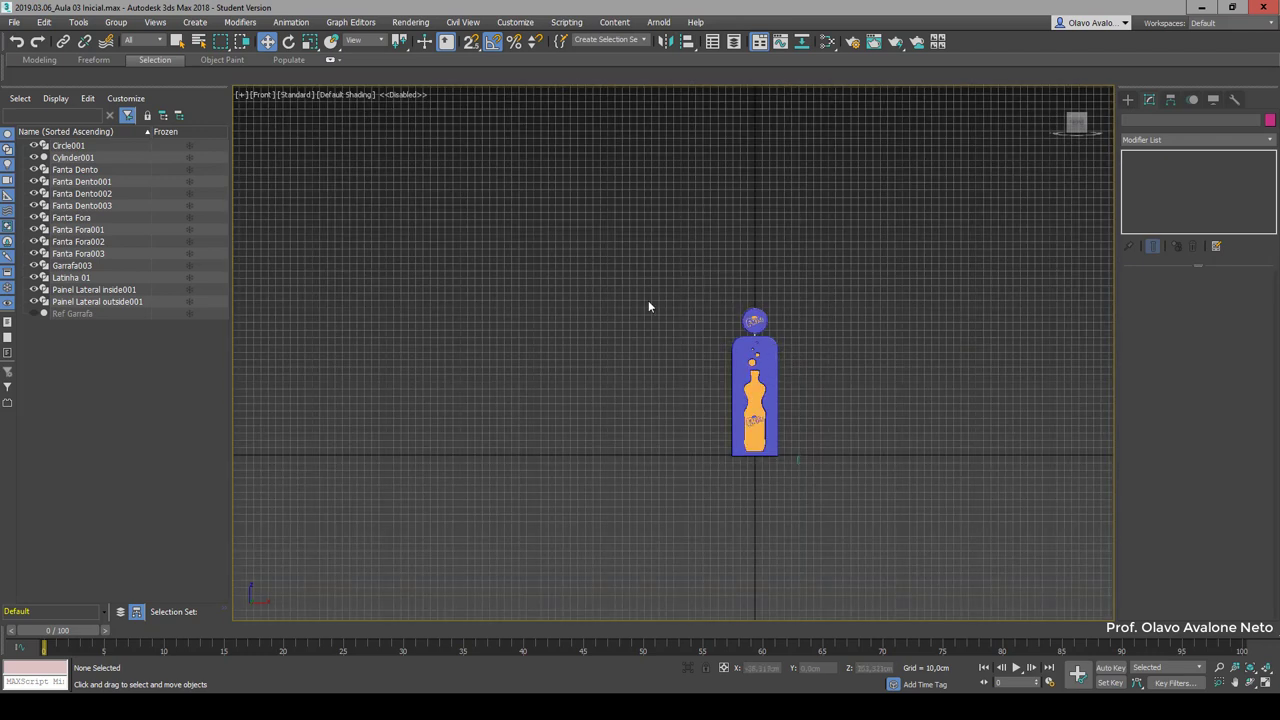
Step: Move the lathed bottle Garrafa003 to the left of the Fanta panel
{"action": "left_click", "coordinate": [1073, 119]}
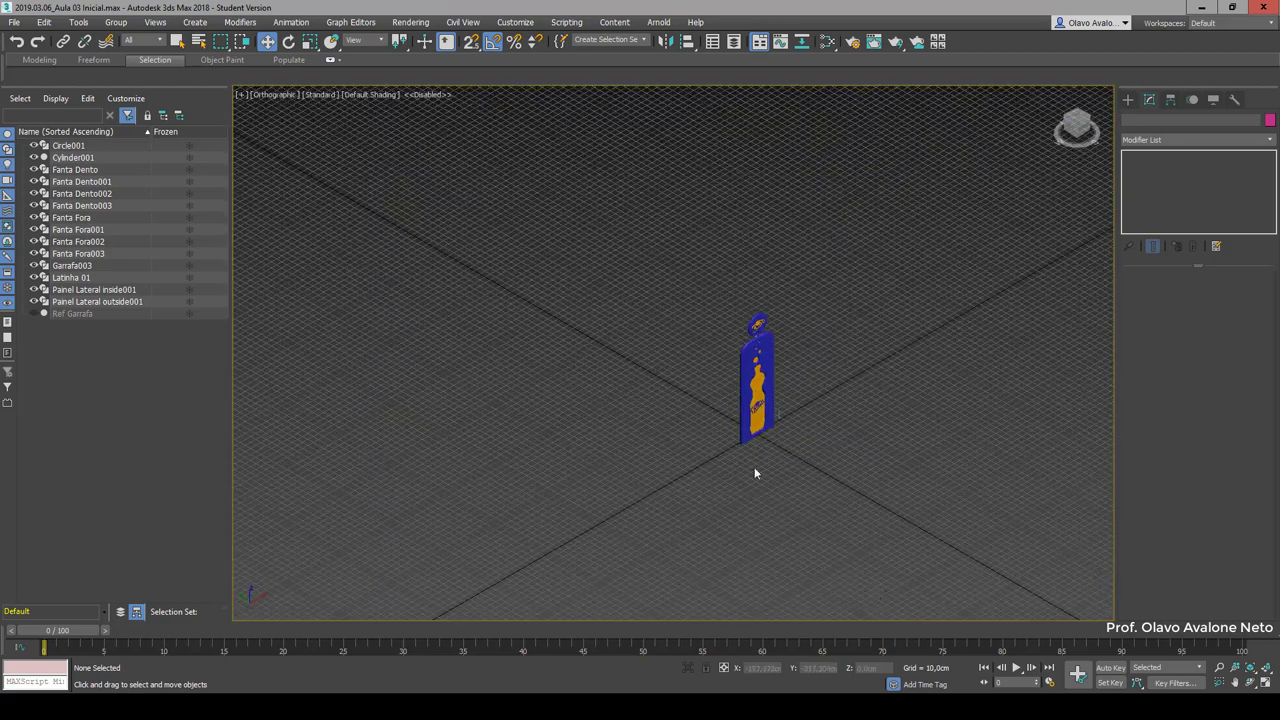
{"action": "scroll", "coordinate": [754, 467], "scroll_direction": "up", "scroll_amount": 2}
{"action": "scroll", "coordinate": [754, 467], "scroll_direction": "up", "scroll_amount": 1}
{"action": "mouse_move", "coordinate": [681, 478]}
{"action": "middle_mouse_down", "text": "alt"}
{"action": "mouse_move", "coordinate": [658, 480]}
{"action": "mouse_move", "coordinate": [762, 509]}
{"action": "mouse_move", "coordinate": [650, 450]}
{"action": "middle_mouse_up", "text": "alt"}
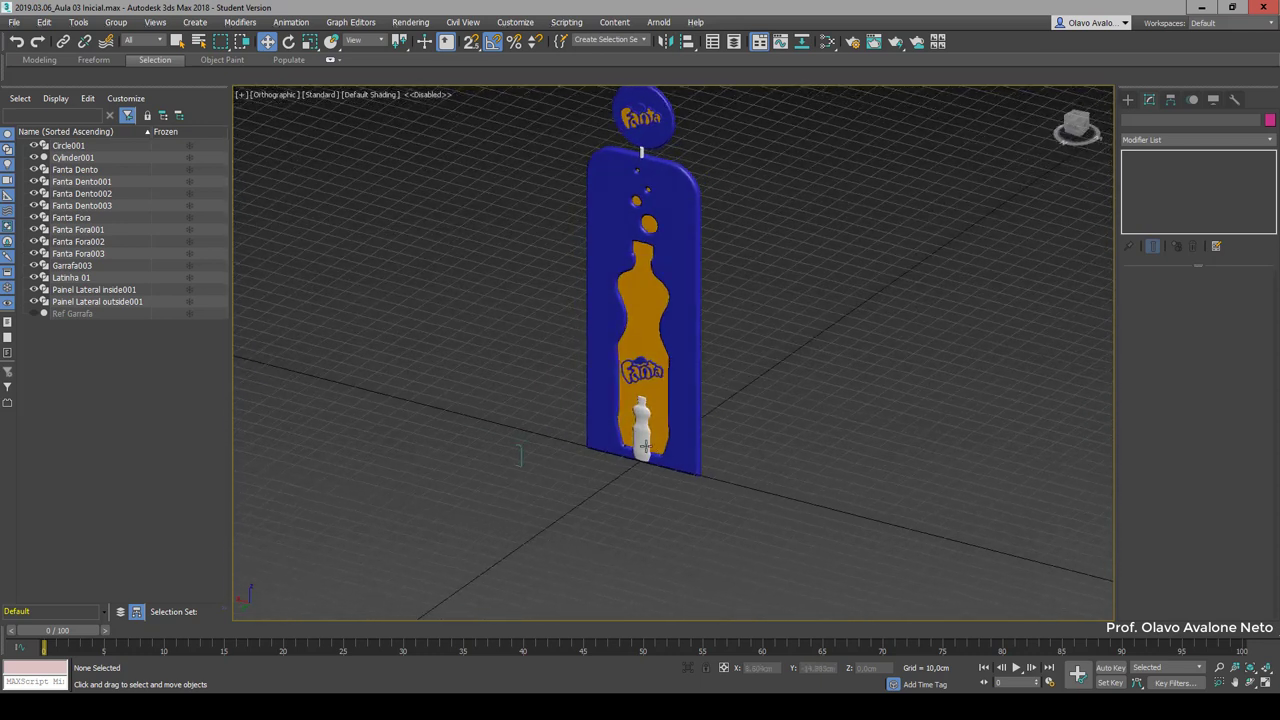
{"action": "left_click", "coordinate": [648, 446]}
{"action": "left_click_drag", "start_coordinate": [597, 385], "coordinate": [466, 360]}
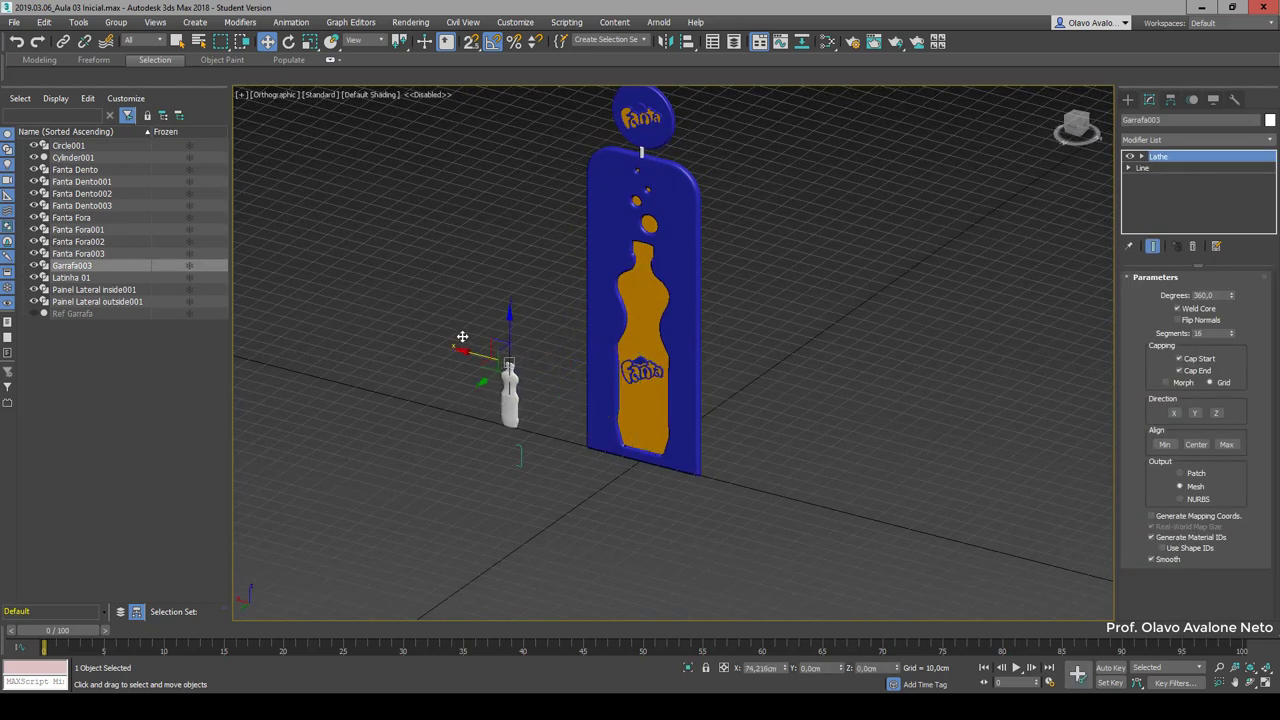
{"action": "left_click", "coordinate": [640, 480]}
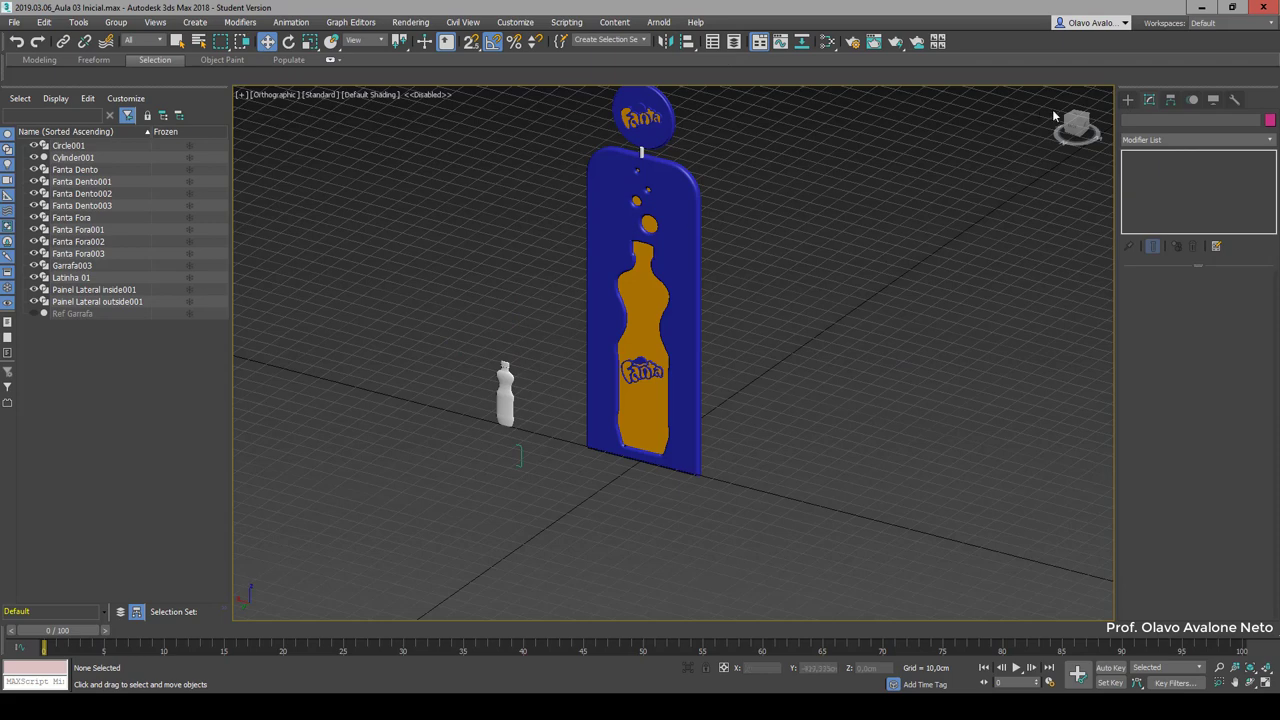
Step: Box-select the Fanta panel parts and return to an angled corner view
{"action": "scroll", "coordinate": [790, 531], "scroll_direction": "down", "scroll_amount": 2}
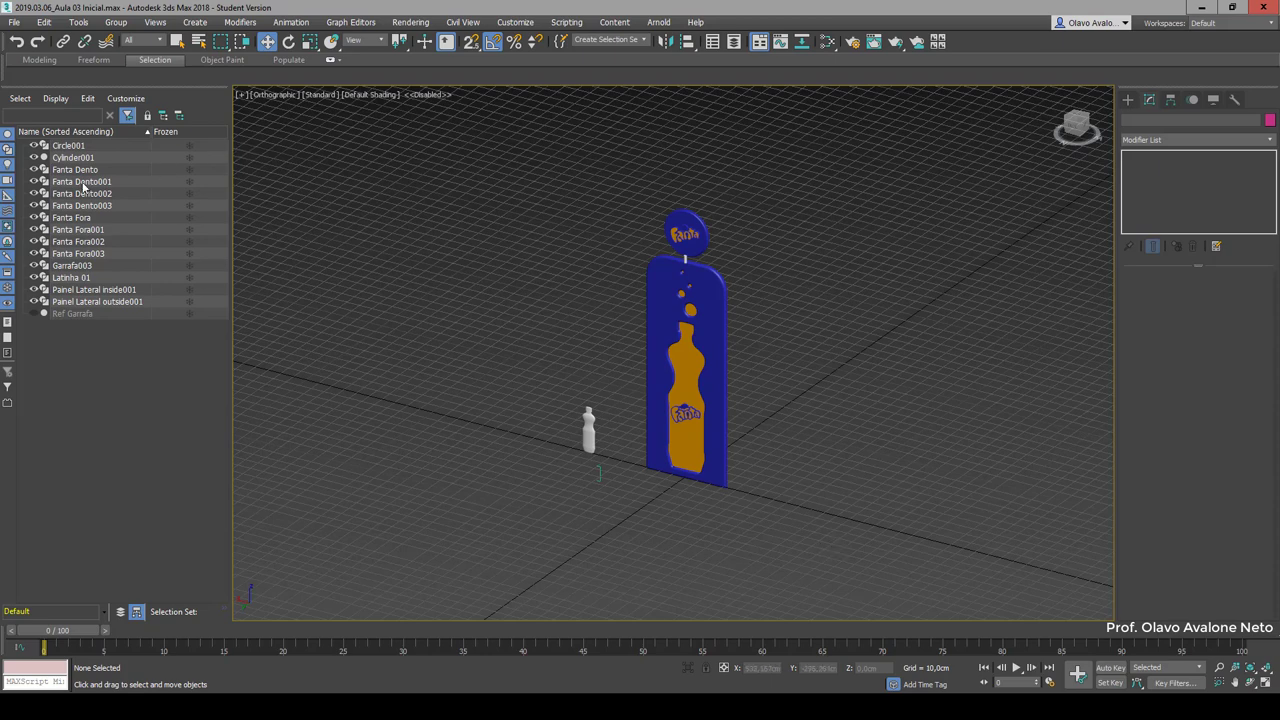
{"action": "left_click_drag", "start_coordinate": [774, 519], "coordinate": [636, 188]}
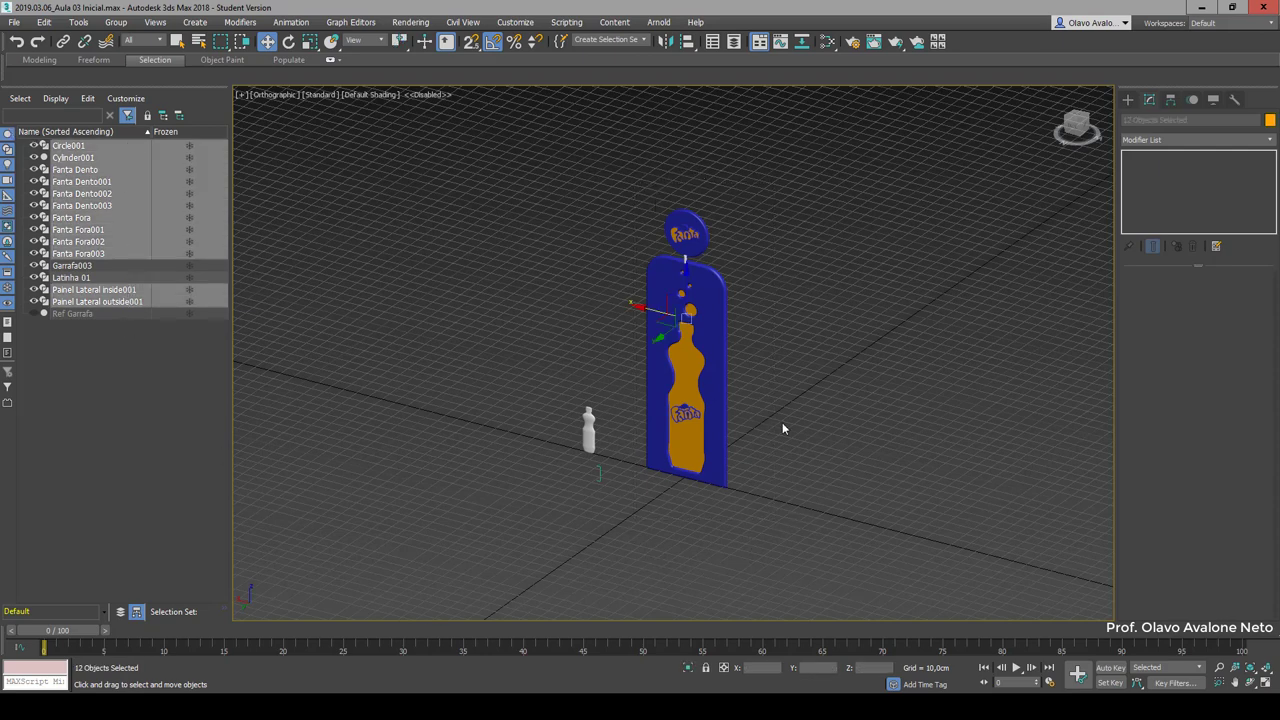
{"action": "scroll", "coordinate": [695, 258], "scroll_direction": "up", "scroll_amount": 4}
{"action": "scroll", "coordinate": [695, 258], "scroll_direction": "up", "scroll_amount": 6}
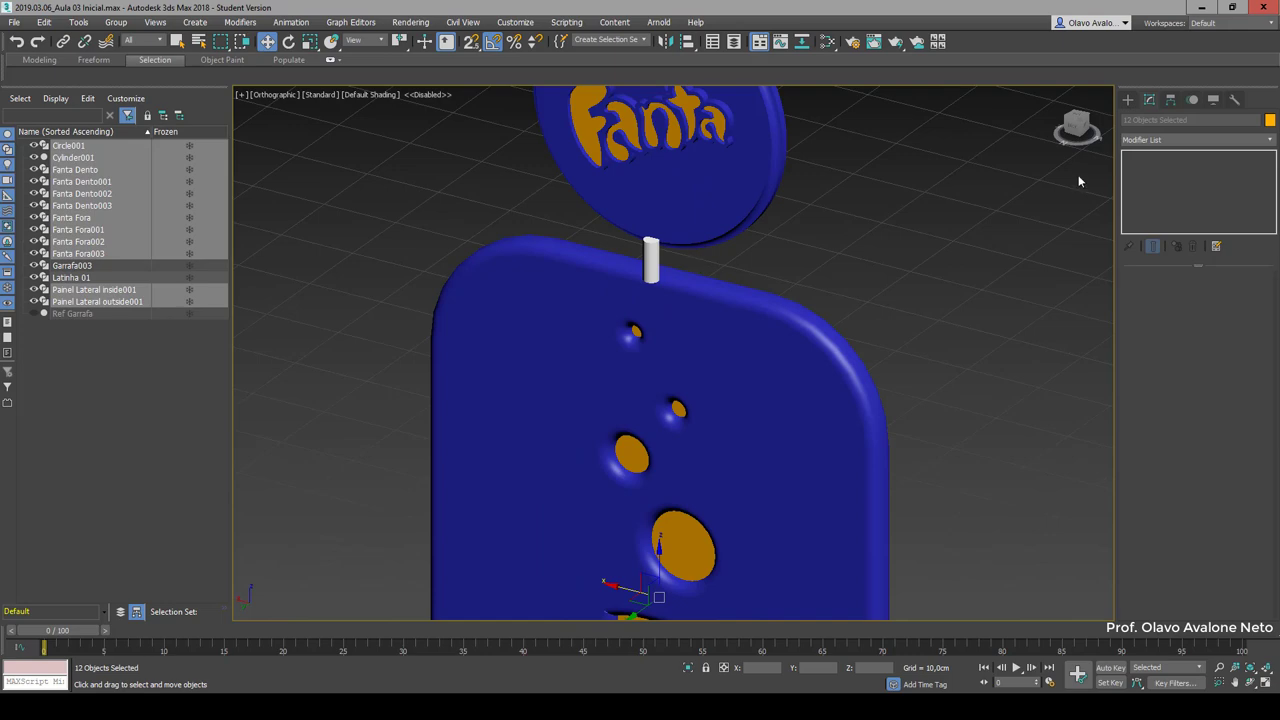
{"action": "left_click", "coordinate": [1086, 134]}
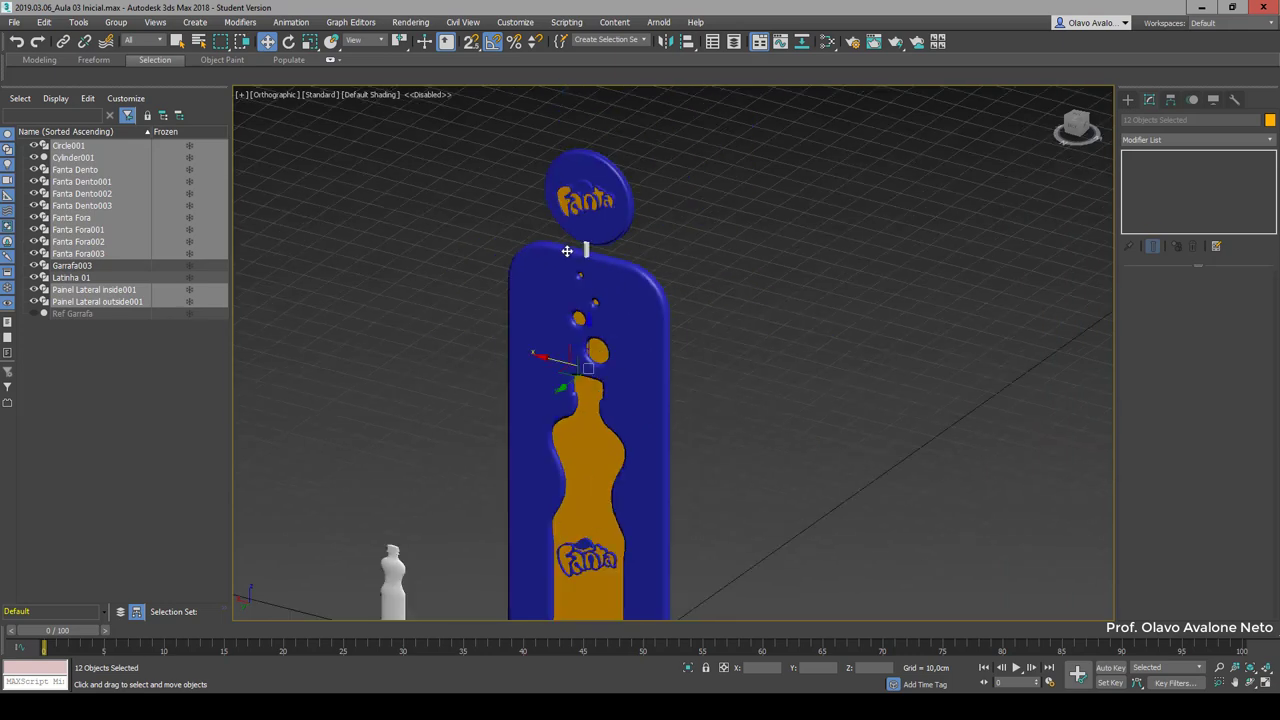
Step: In the side view, slide Cylinder001 along X to 2,003 cm, in line with the panel
{"action": "left_click", "coordinate": [1086, 134]}
{"action": "scroll", "coordinate": [578, 251], "scroll_direction": "up", "scroll_amount": 3}
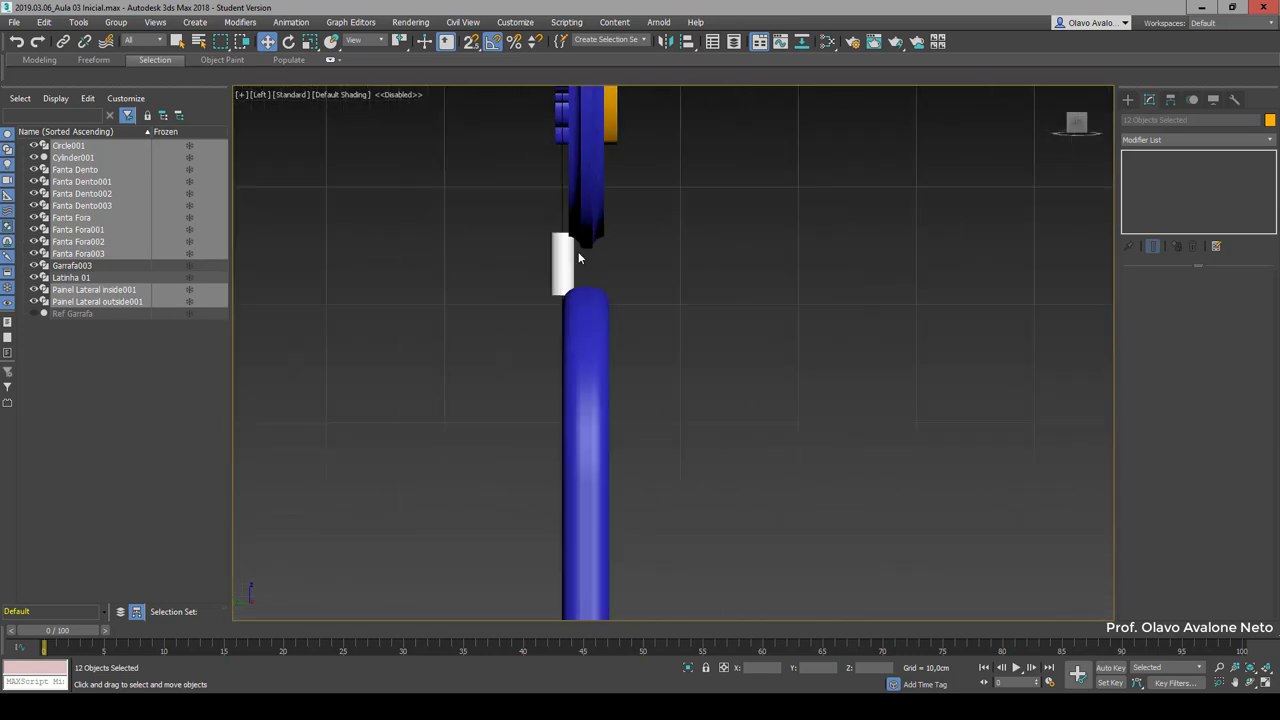
{"action": "scroll", "coordinate": [435, 305], "scroll_direction": "up", "scroll_amount": 2}
{"action": "left_click", "coordinate": [435, 305]}
{"action": "left_click", "coordinate": [535, 300]}
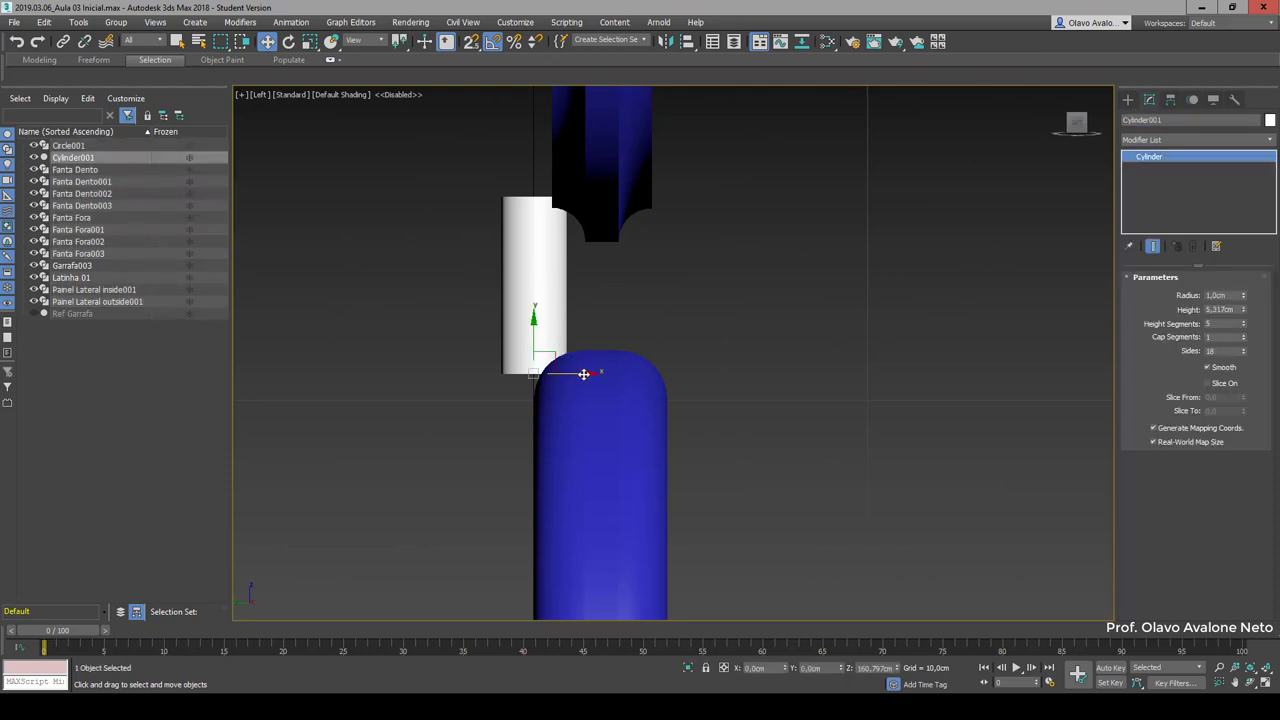
{"action": "left_click_drag", "start_coordinate": [586, 374], "coordinate": [654, 374]}
{"action": "left_click", "coordinate": [858, 372]}
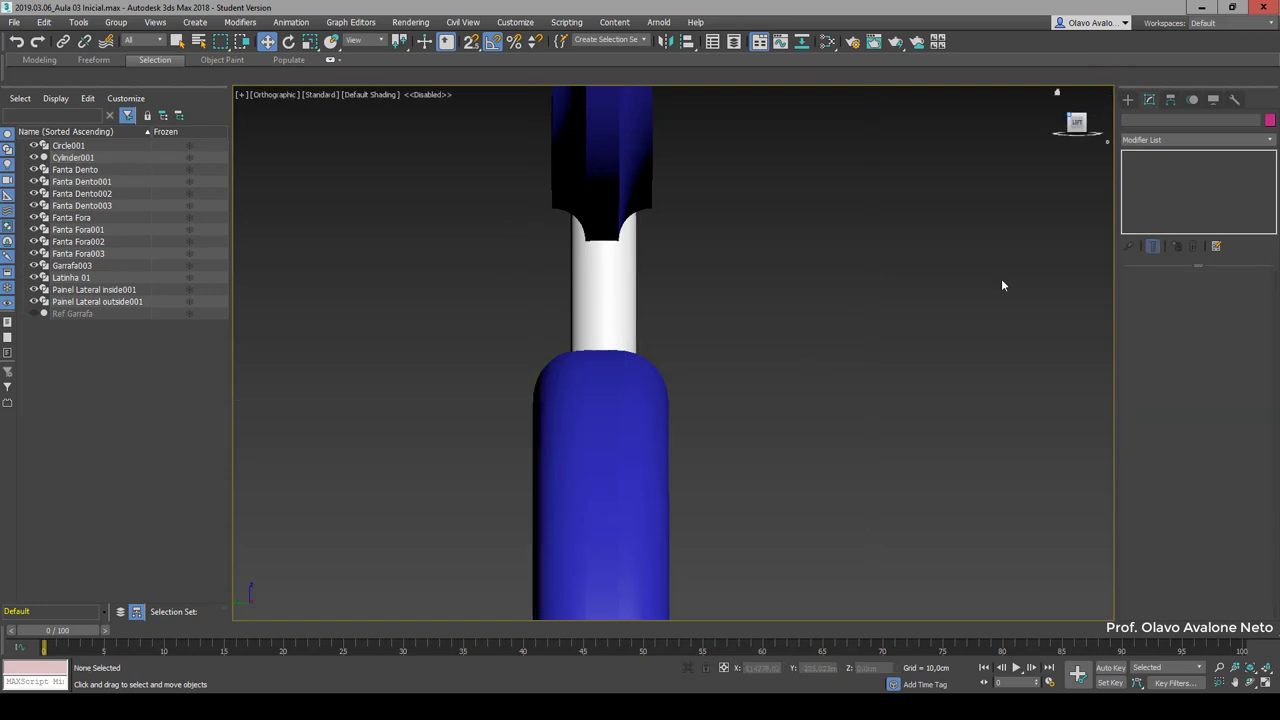
Step: Frame the display in an oblique view and box-select all twelve panel parts
{"action": "middle_click_drag", "start_coordinate": [1001, 278], "coordinate": [858, 308], "text": "alt"}
{"action": "key", "text": "z"}
{"action": "scroll", "coordinate": [707, 237], "scroll_direction": "down", "scroll_amount": 4}
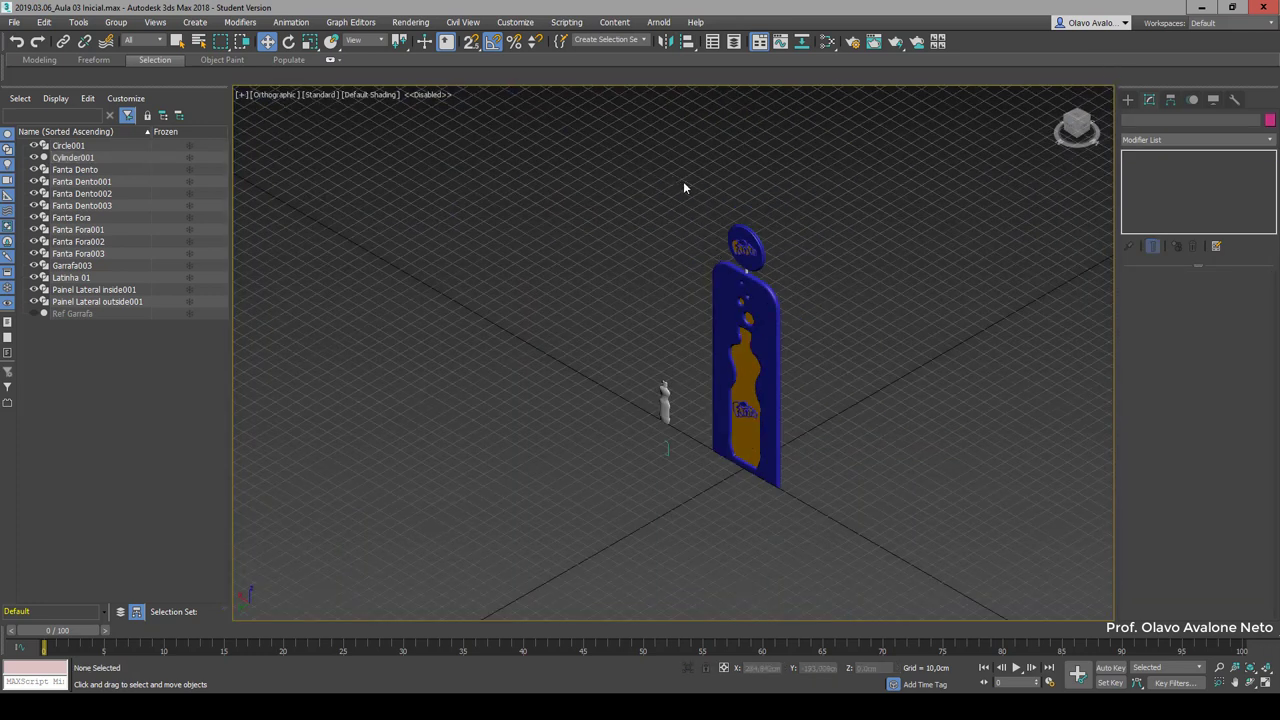
{"action": "left_click_drag", "start_coordinate": [870, 566], "coordinate": [850, 662]}
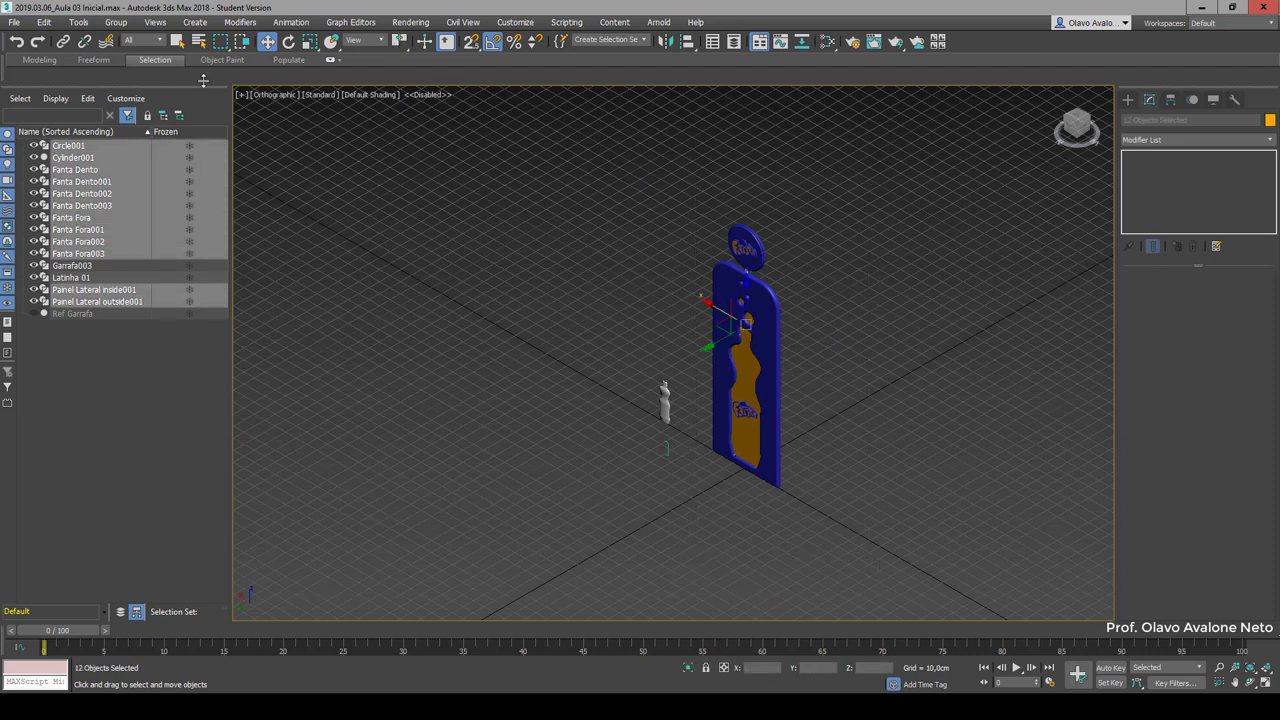
Step: Group the twelve selected panel objects under the name 'Painel Lateral 01'
{"action": "left_click", "coordinate": [117, 22]}
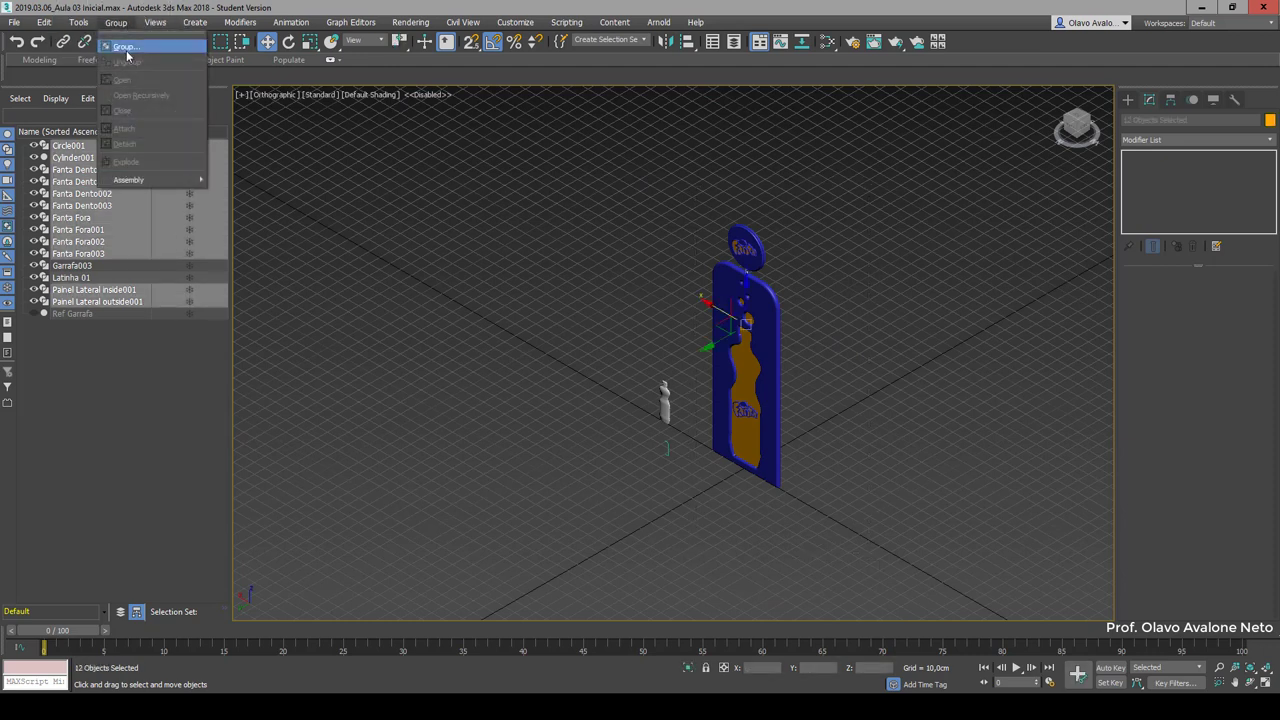
{"action": "left_click", "coordinate": [127, 50]}
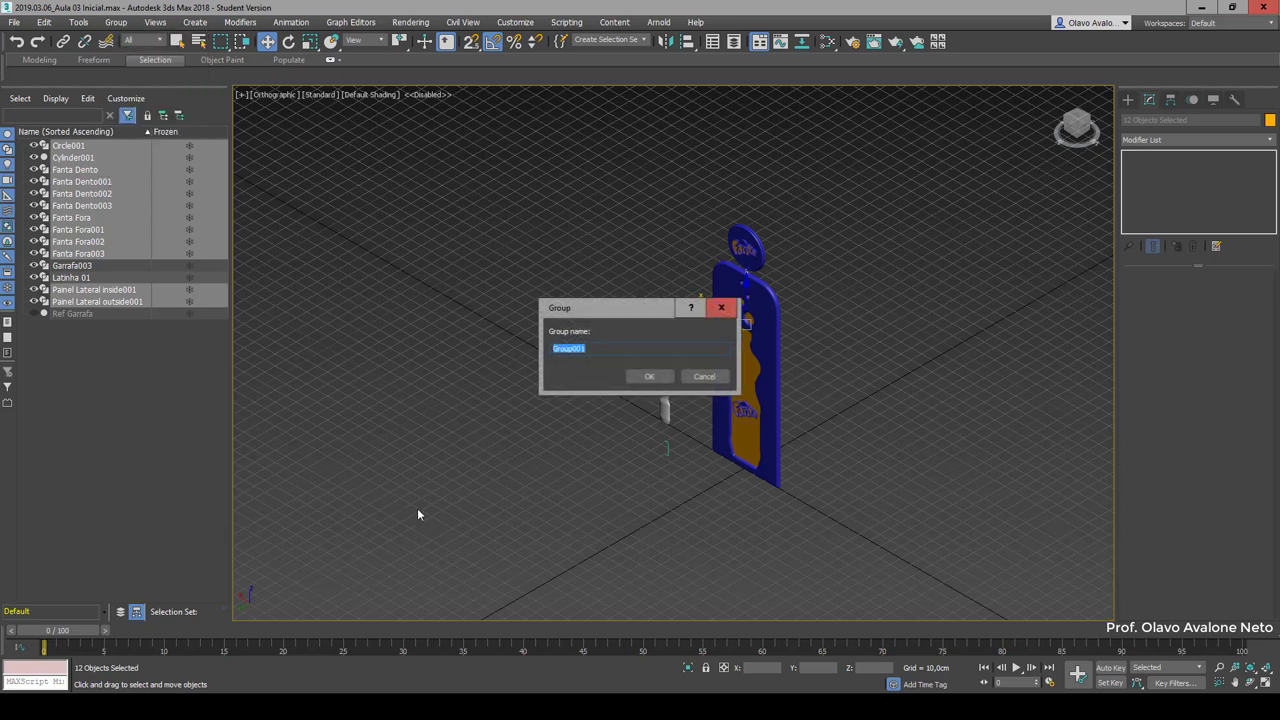
{"action": "type", "text": "Painel L"}
{"action": "type", "text": "ater"}
{"action": "type", "text": "al"}
{"action": "type", "text": " 01"}
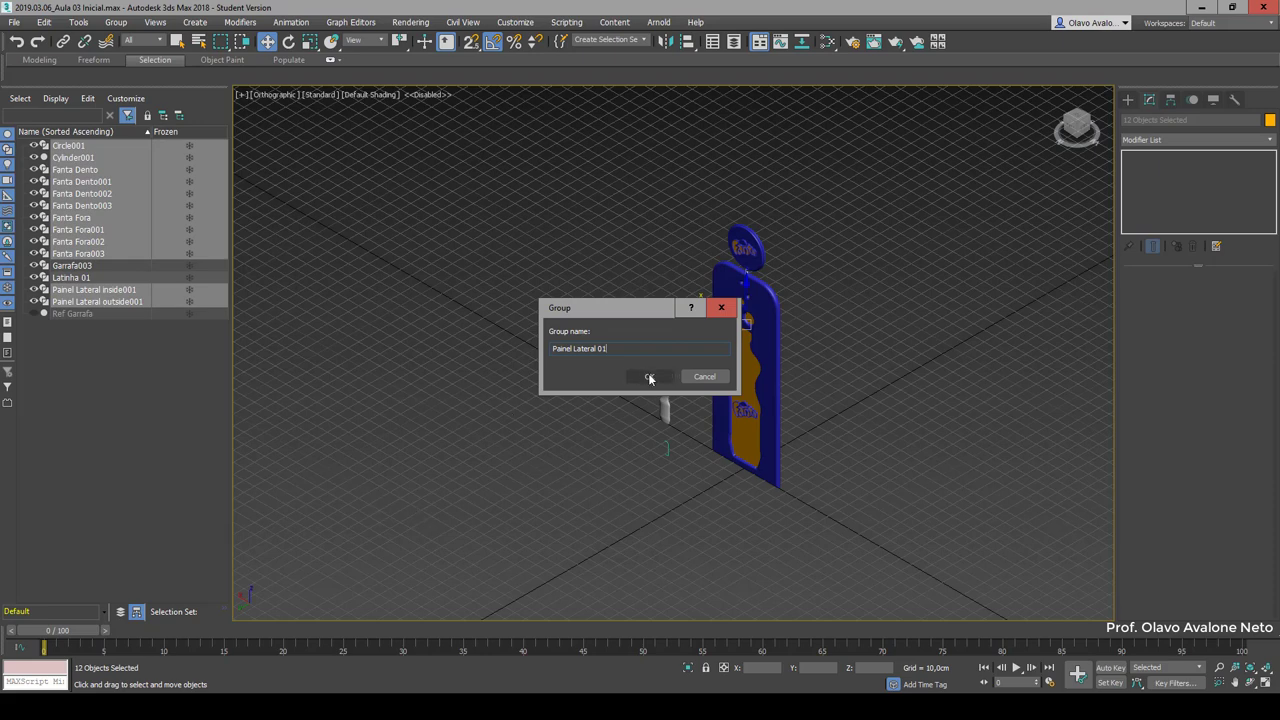
{"action": "left_click", "coordinate": [649, 376]}
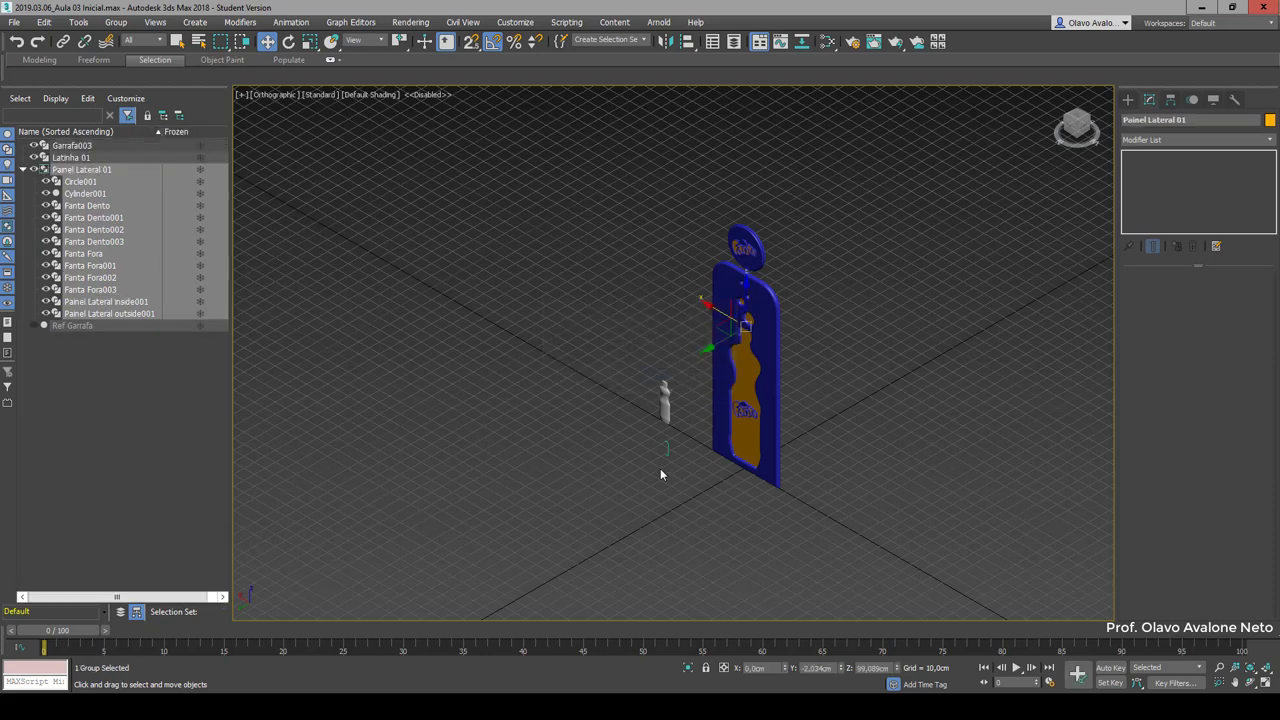
{"action": "left_click", "coordinate": [937, 380]}
Step: Rotate the Painel Lateral 01 group exactly 90° about Z using angle snap
{"action": "key", "text": "f"}
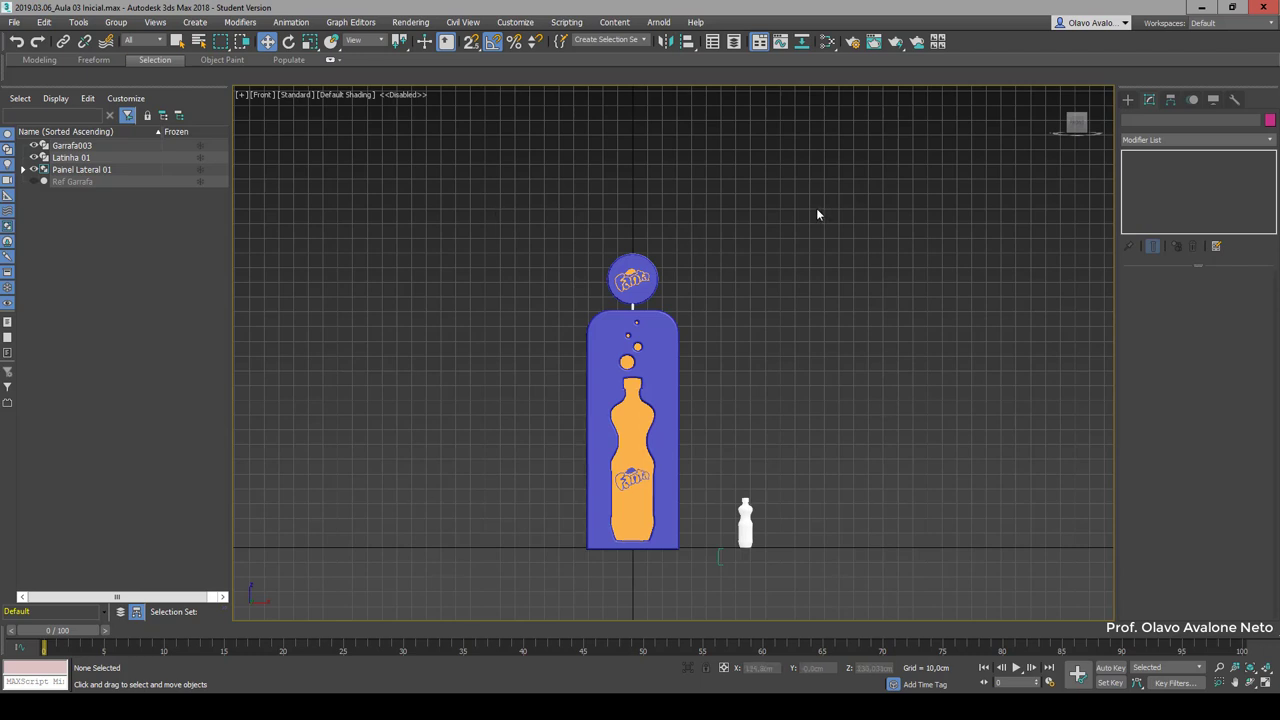
{"action": "mouse_move", "coordinate": [1075, 124]}
{"action": "left_click", "coordinate": [1070, 118]}
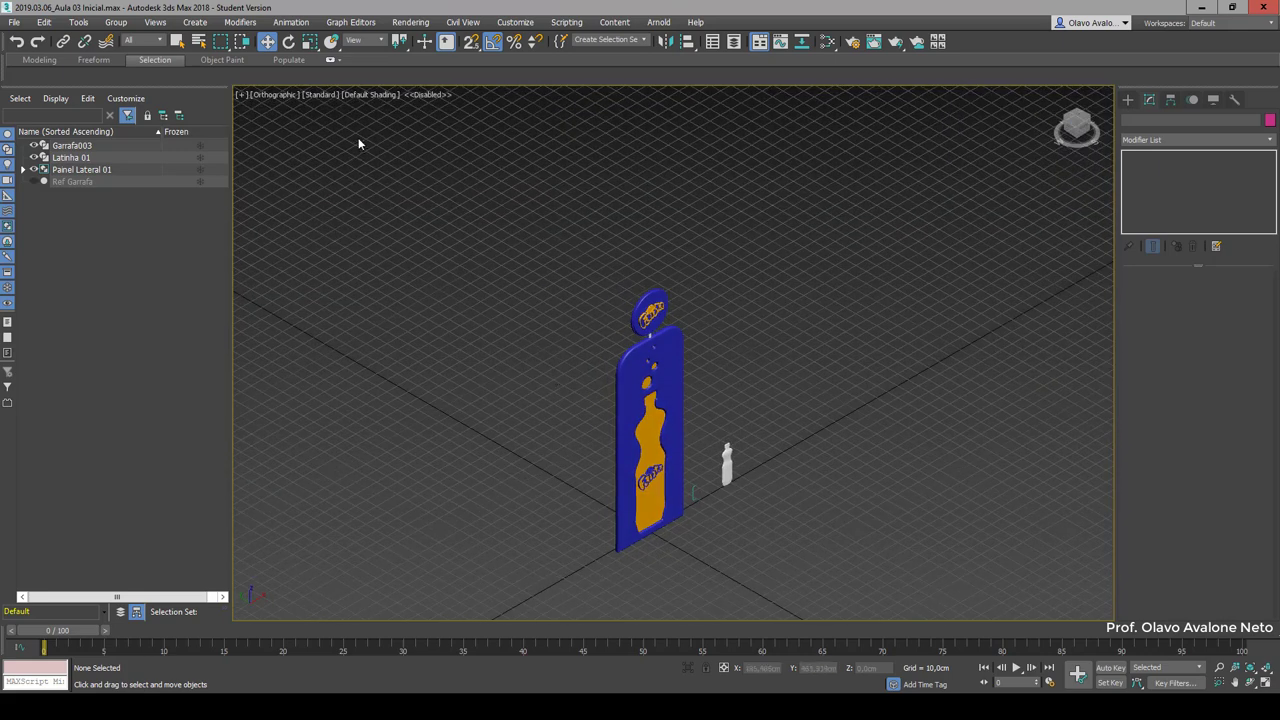
{"action": "left_click", "coordinate": [643, 363]}
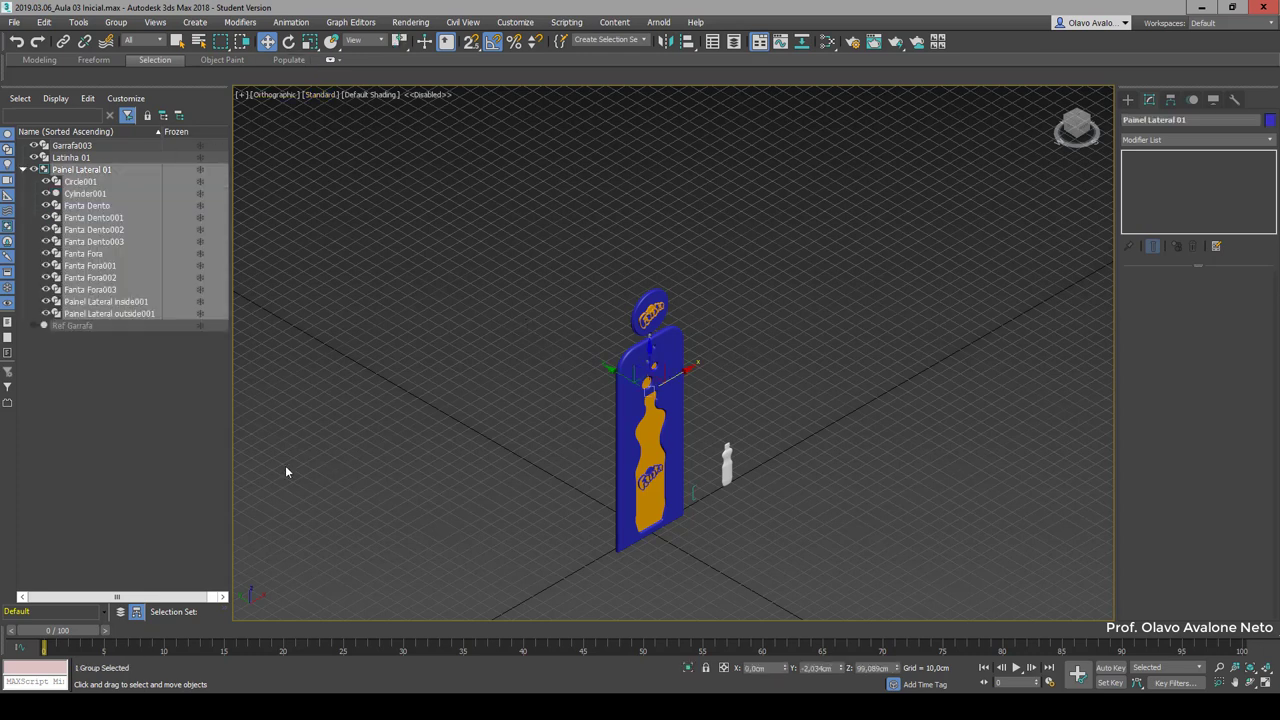
{"action": "left_click", "coordinate": [290, 42]}
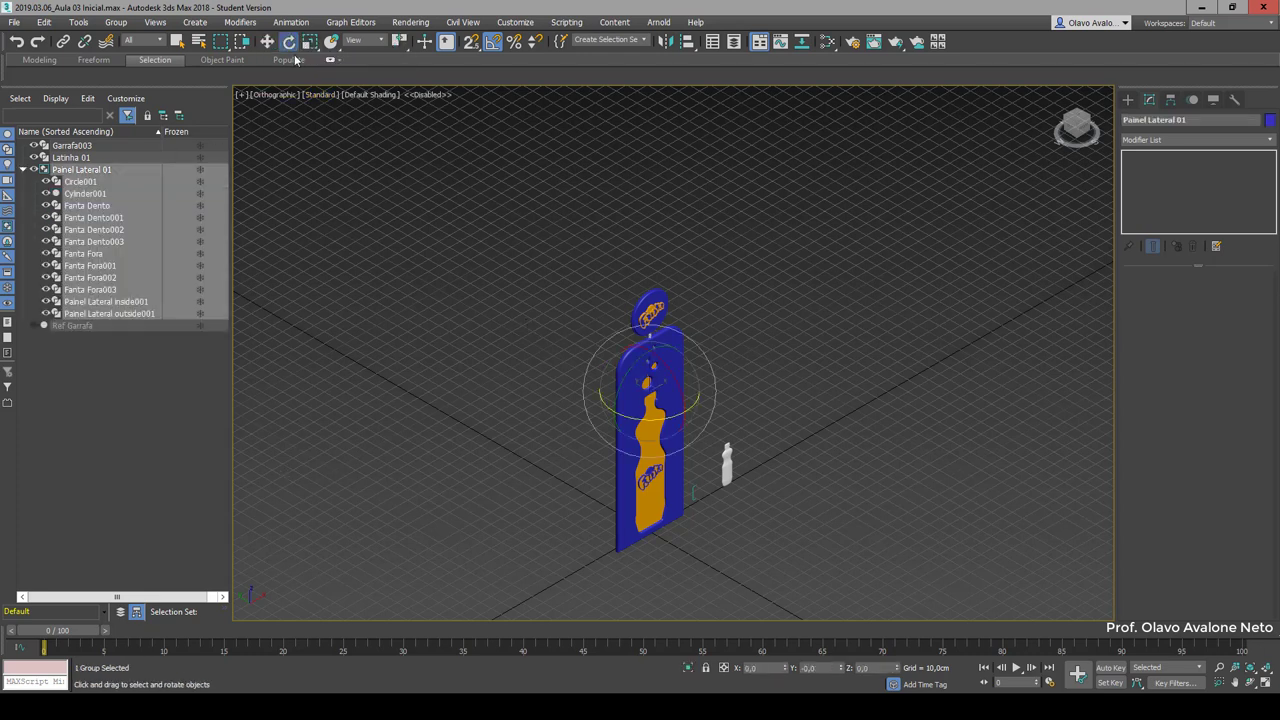
{"action": "left_click", "coordinate": [493, 44]}
{"action": "left_click_drag", "start_coordinate": [621, 415], "coordinate": [670, 456]}
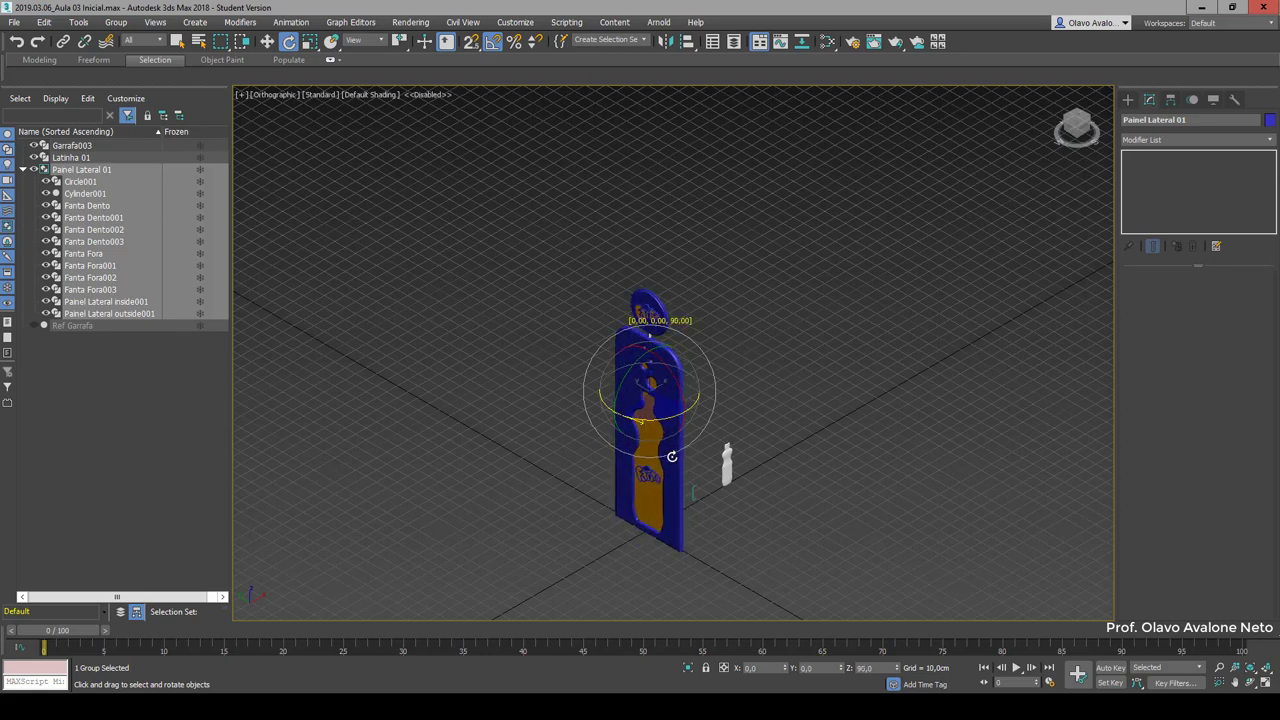
{"action": "left_click", "coordinate": [497, 44]}
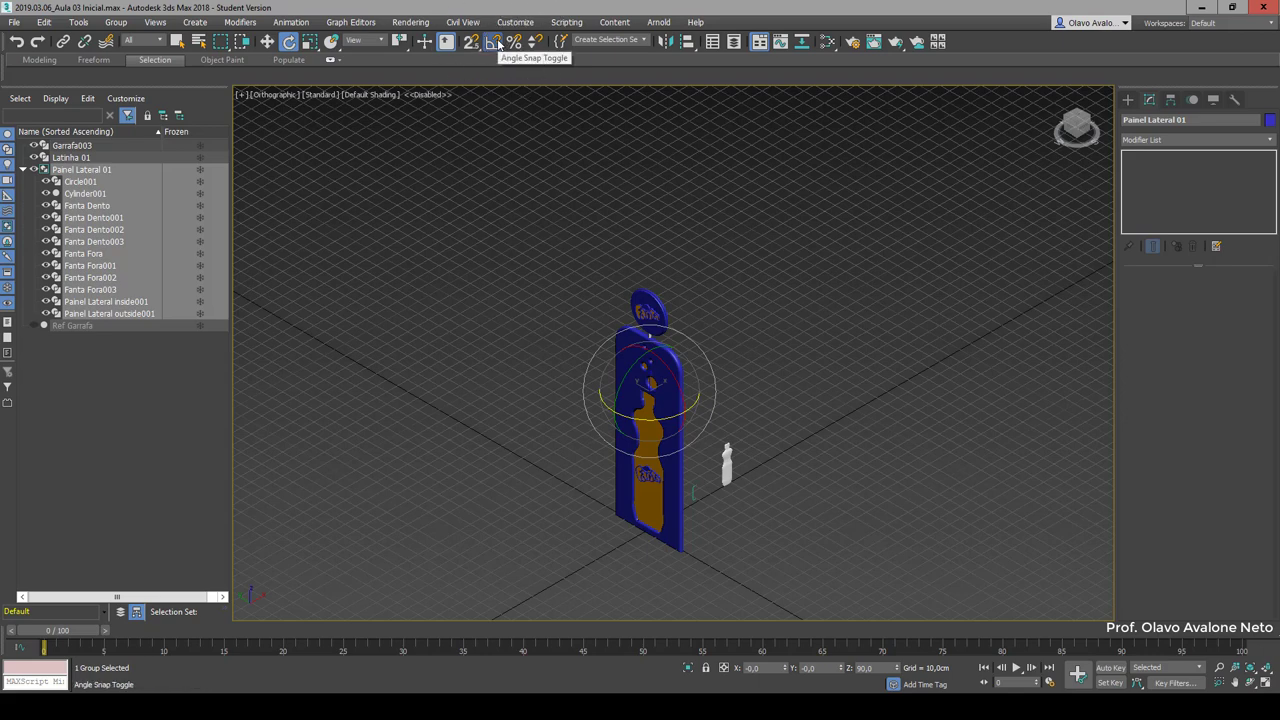
{"action": "left_click", "coordinate": [267, 41]}
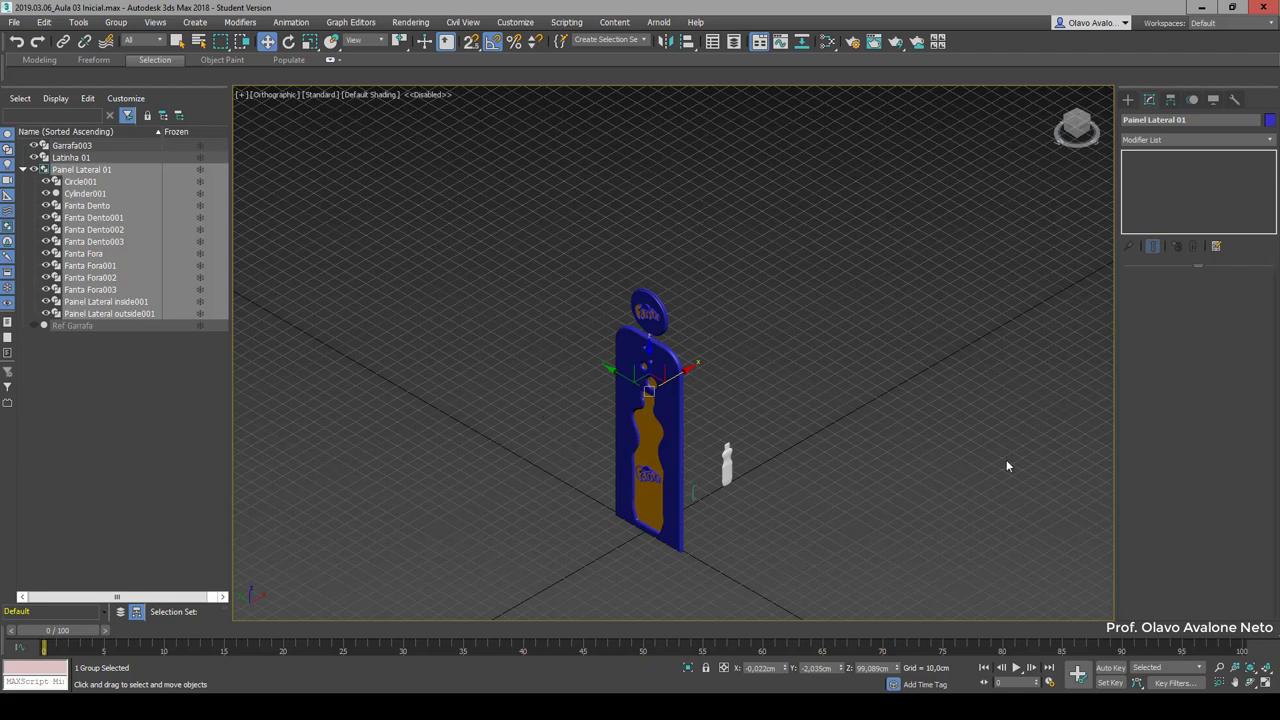
Step: Check the panel in Front and Left views, then zero the group's X and Y positions
{"action": "key", "text": "f"}
{"action": "scroll", "coordinate": [652, 300], "scroll_direction": "up", "scroll_amount": 5}
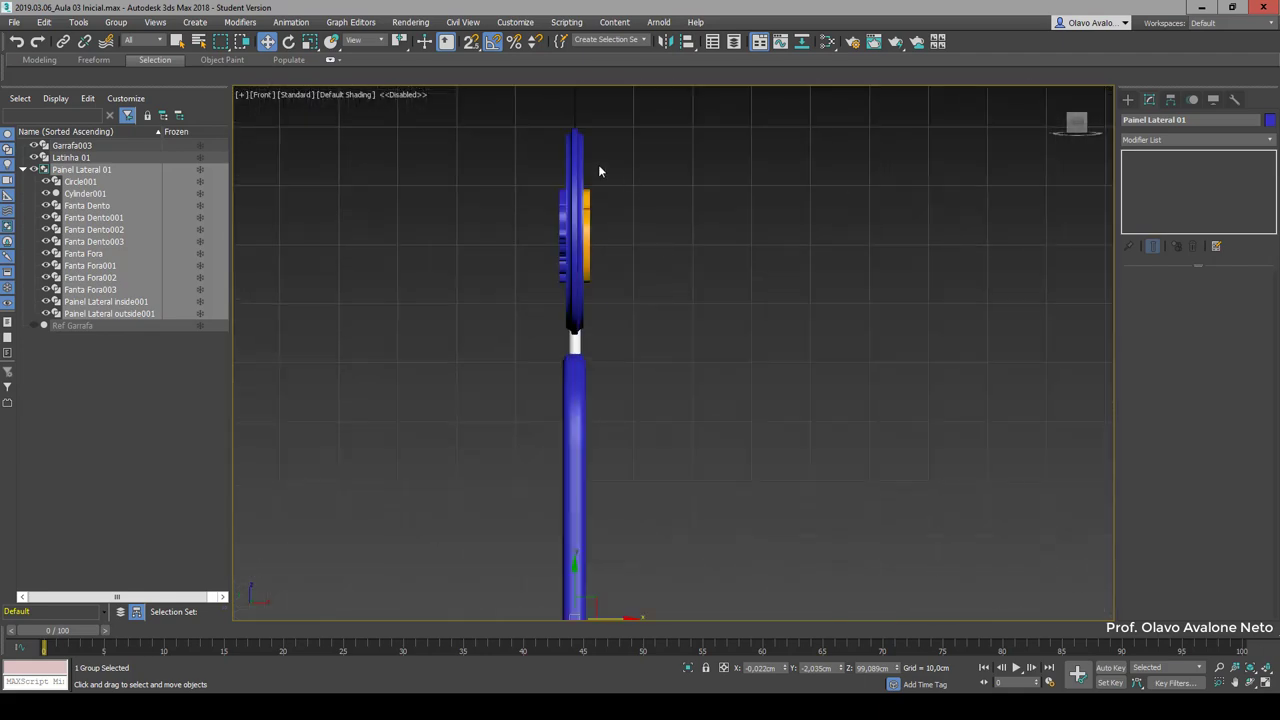
{"action": "scroll", "coordinate": [680, 254], "scroll_direction": "down", "scroll_amount": 5}
{"action": "scroll", "coordinate": [646, 440], "scroll_direction": "down", "scroll_amount": 2}
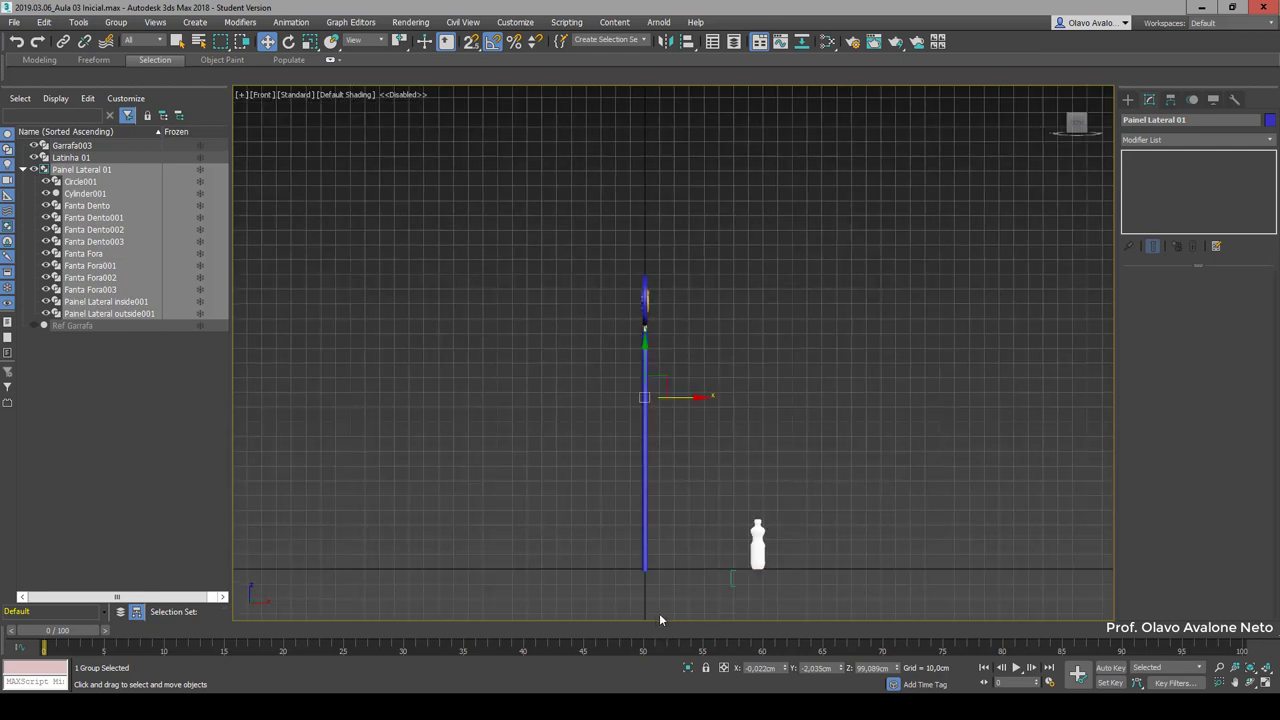
{"action": "key", "text": "l"}
{"action": "scroll", "coordinate": [520, 253], "scroll_direction": "up", "scroll_amount": 3}
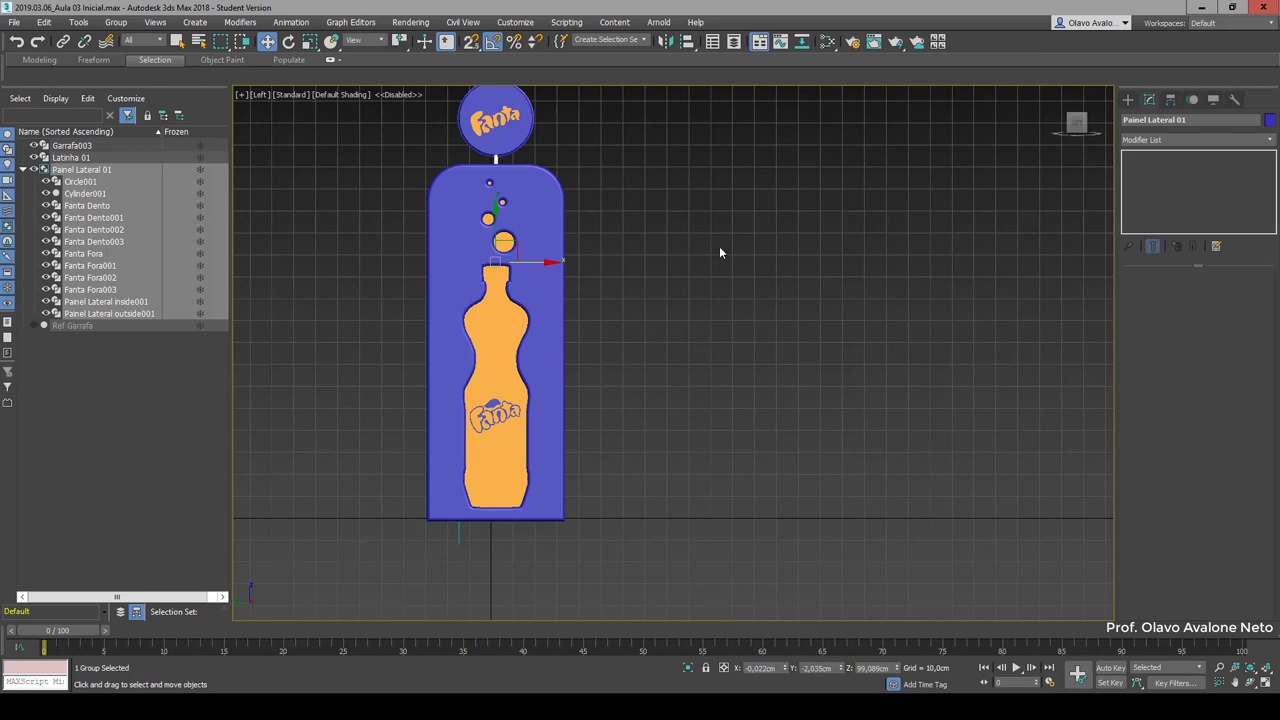
{"action": "key", "text": "f"}
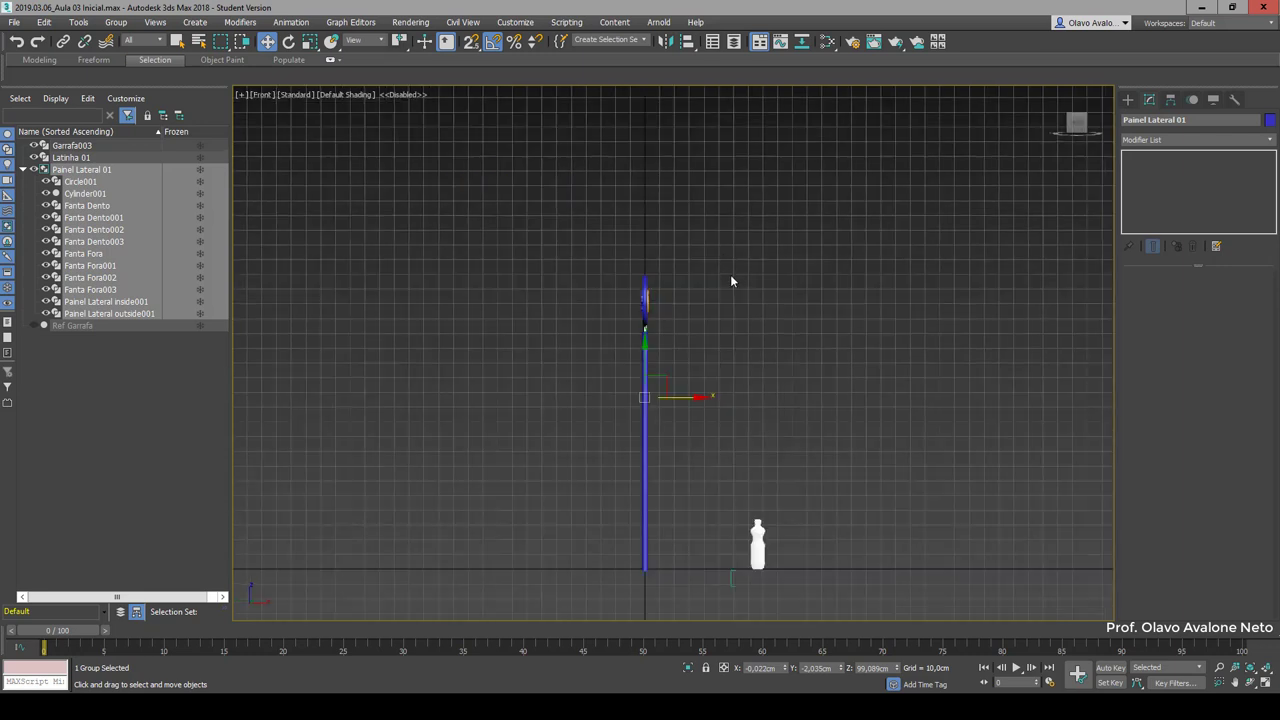
{"action": "left_click_drag", "start_coordinate": [786, 672], "coordinate": [787, 675]}
{"action": "right_click", "coordinate": [786, 672]}
{"action": "right_click", "coordinate": [840, 670]}
Step: Set the Painel Lateral 01 group's Z position to 100 cm and reselect it
{"action": "left_click", "coordinate": [880, 668]}
{"action": "double_click", "coordinate": [872, 668]}
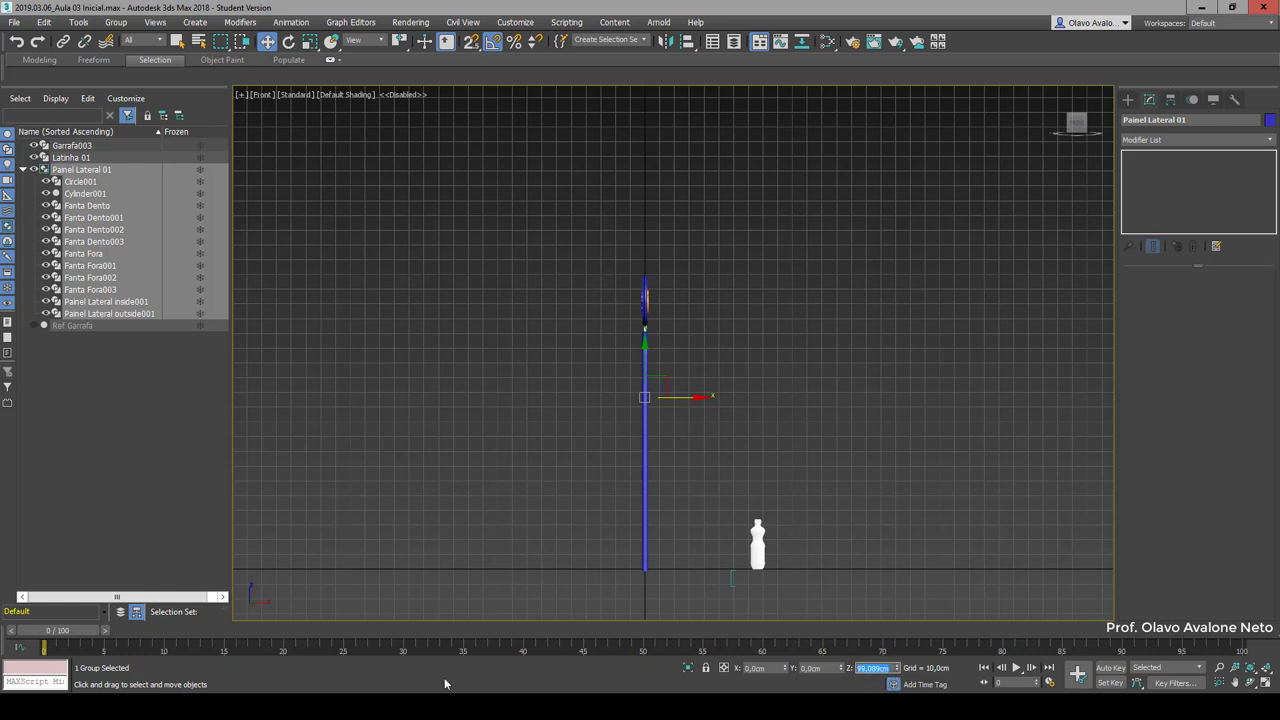
{"action": "type", "text": "100"}
{"action": "key", "text": "Return"}
{"action": "left_click", "coordinate": [895, 448]}
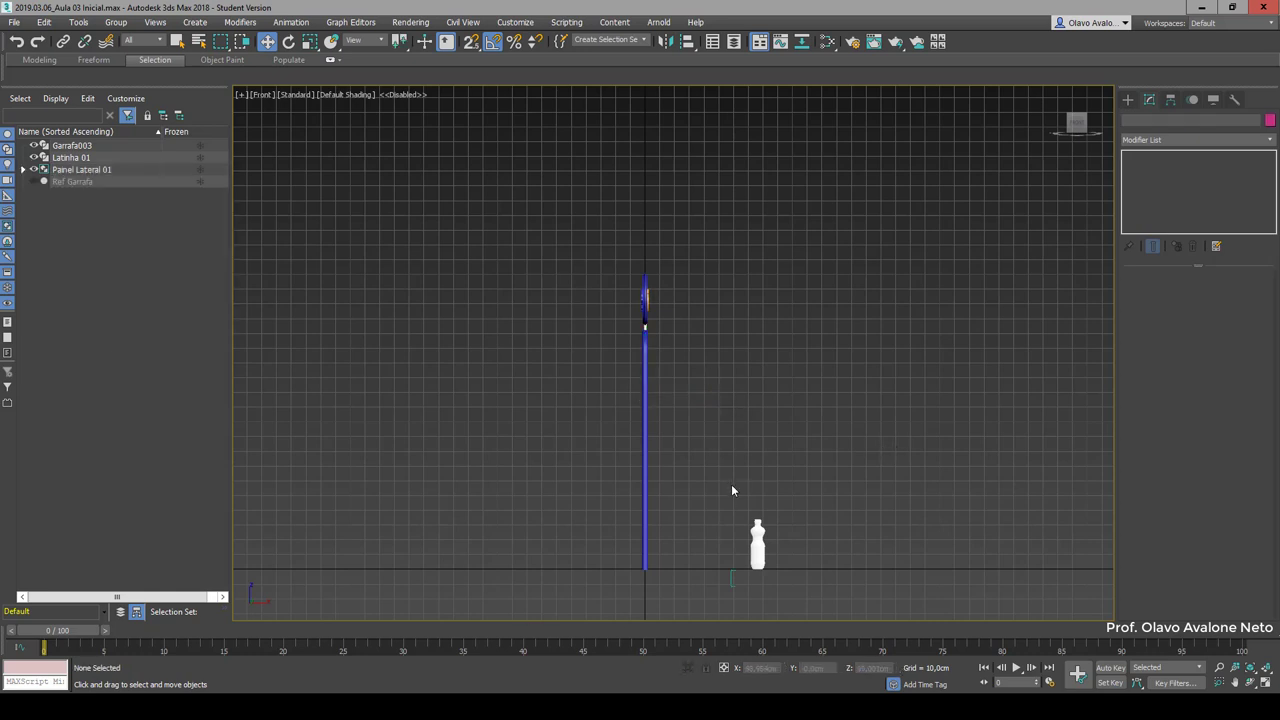
{"action": "left_click", "coordinate": [645, 388]}
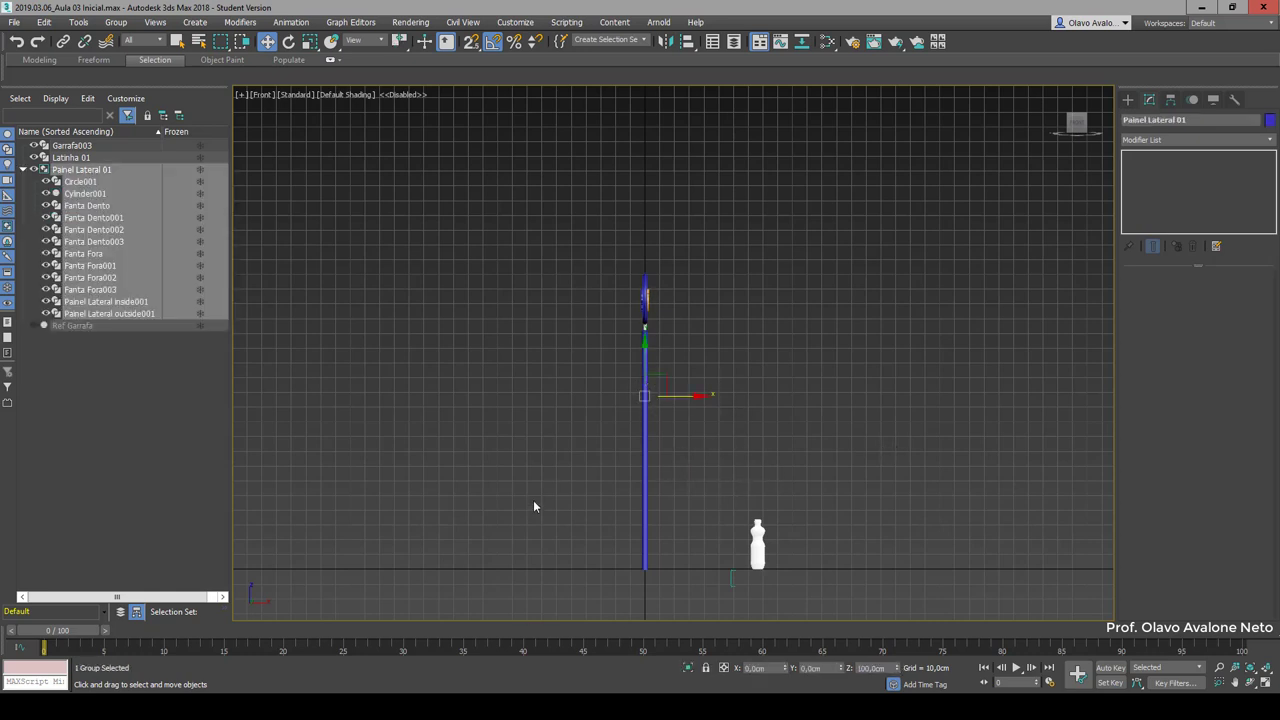
{"action": "scroll", "coordinate": [655, 356], "scroll_direction": "down", "scroll_amount": 2}
{"action": "scroll", "coordinate": [655, 356], "scroll_direction": "down", "scroll_amount": 2}
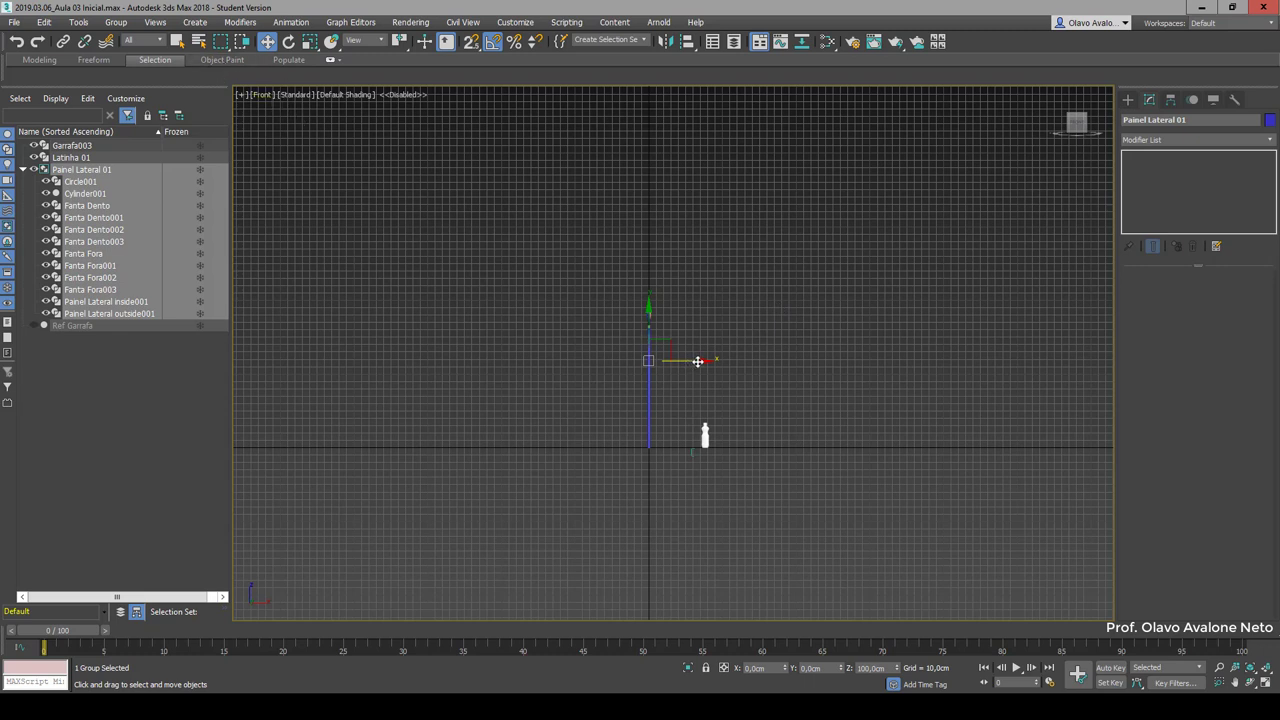
Step: Place the original Fanta side panel at X 100 cm
{"action": "left_click_drag", "start_coordinate": [698, 361], "coordinate": [590, 361]}
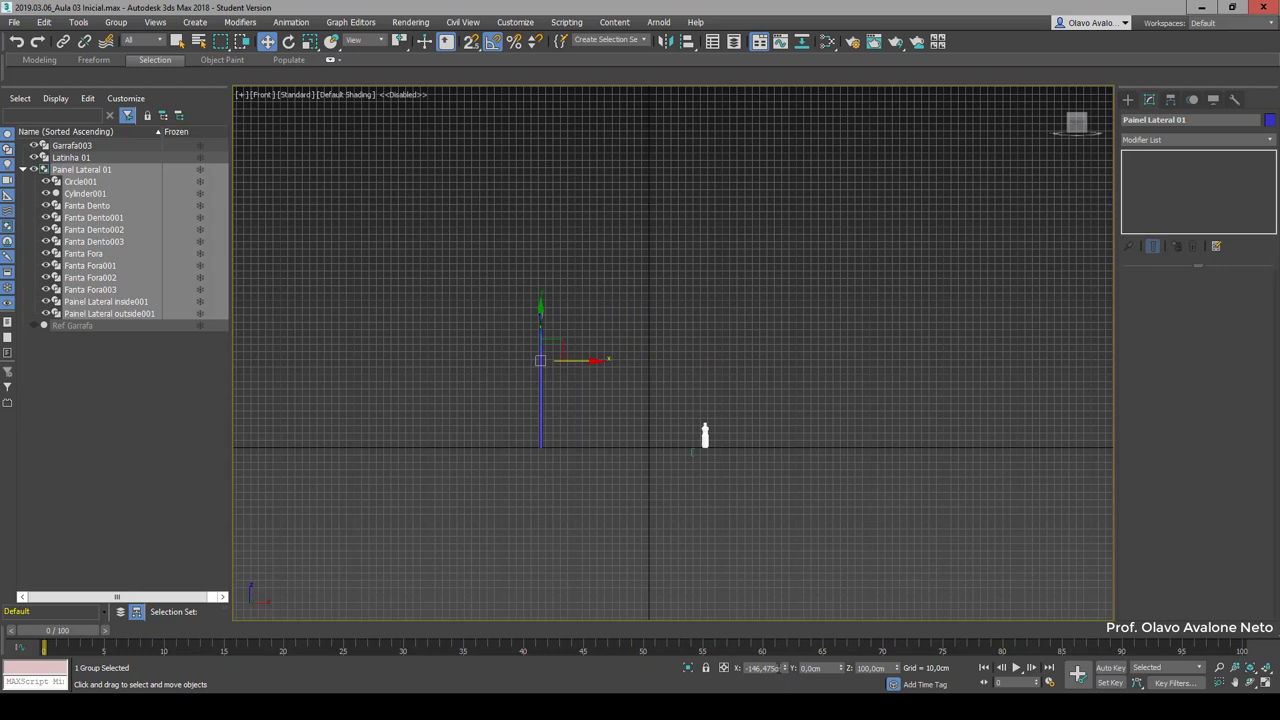
{"action": "double_click", "coordinate": [765, 668]}
{"action": "type", "text": "100m"}
{"action": "key", "text": "Return"}
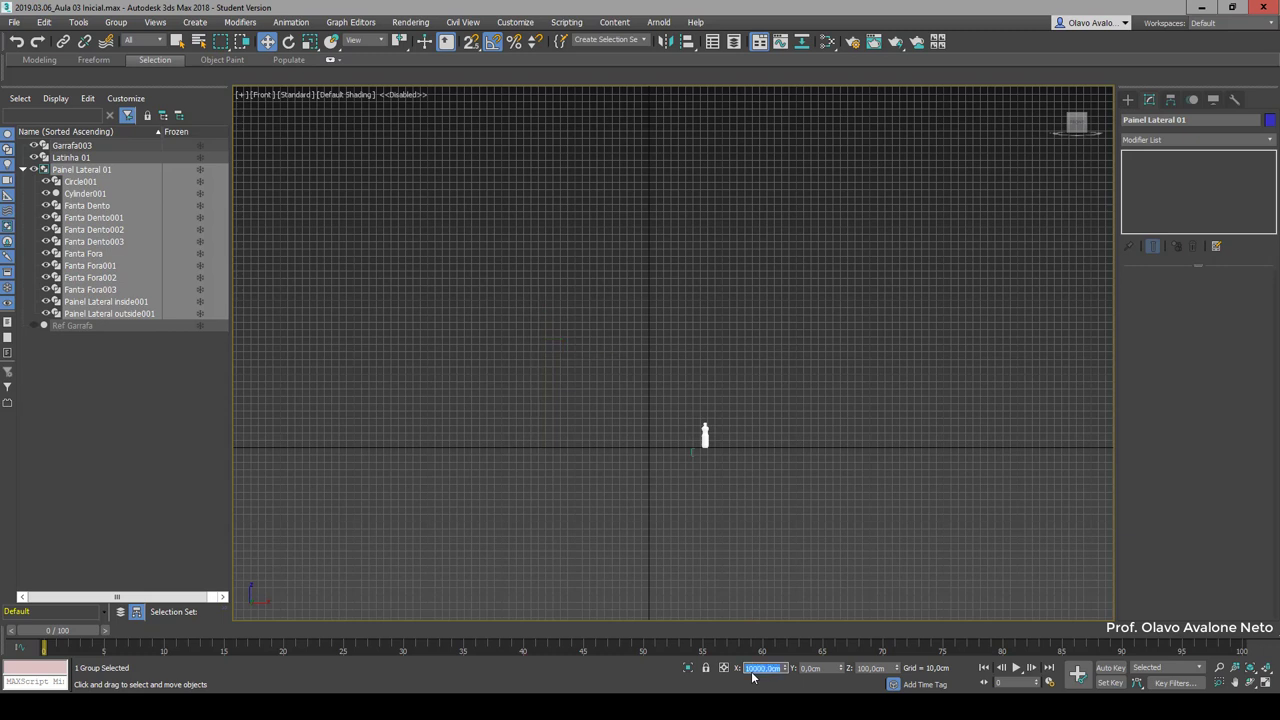
{"action": "type", "text": "100"}
{"action": "key", "text": "Return"}
Step: Clone the panel as an Instance, Painel Lateral 002, and set its X to -100 cm
{"action": "mouse_move", "coordinate": [766, 362]}
{"action": "left_mouse_down", "text": "shift"}
{"action": "mouse_move", "coordinate": [551, 383]}
{"action": "mouse_move", "coordinate": [569, 395]}
{"action": "left_mouse_up", "text": "shift"}
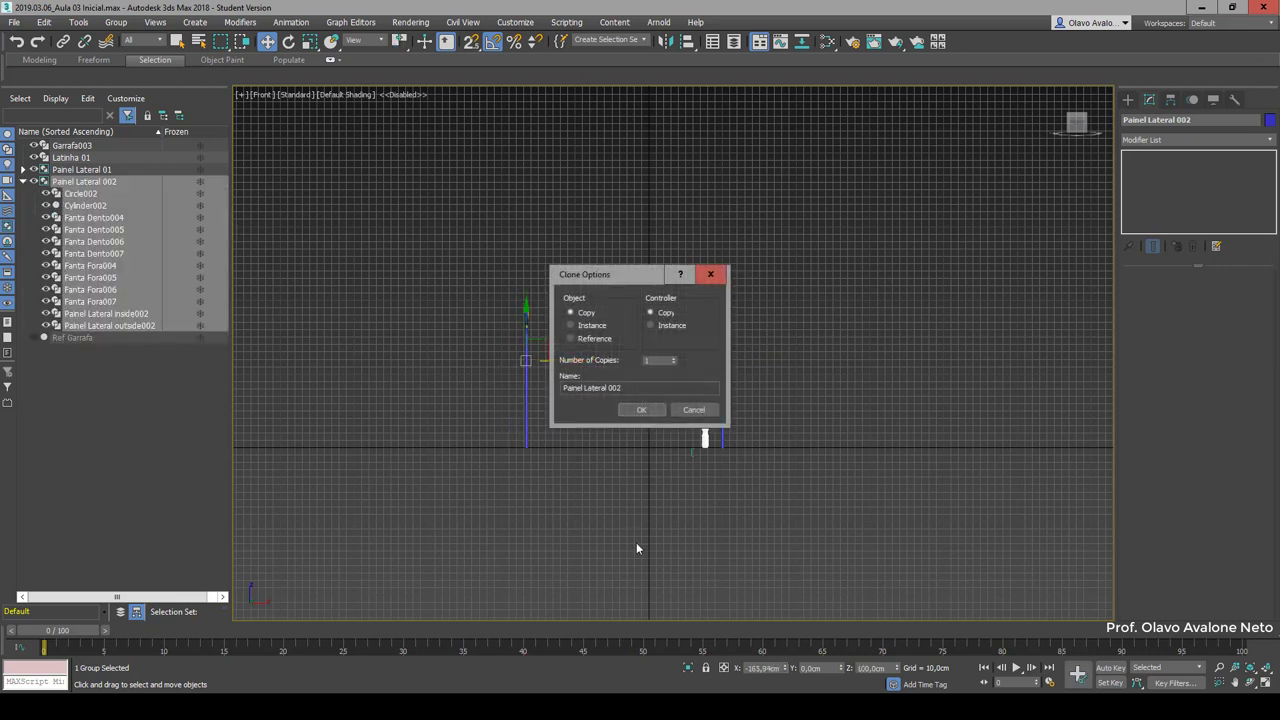
{"action": "left_click", "coordinate": [571, 326]}
{"action": "left_click", "coordinate": [647, 410]}
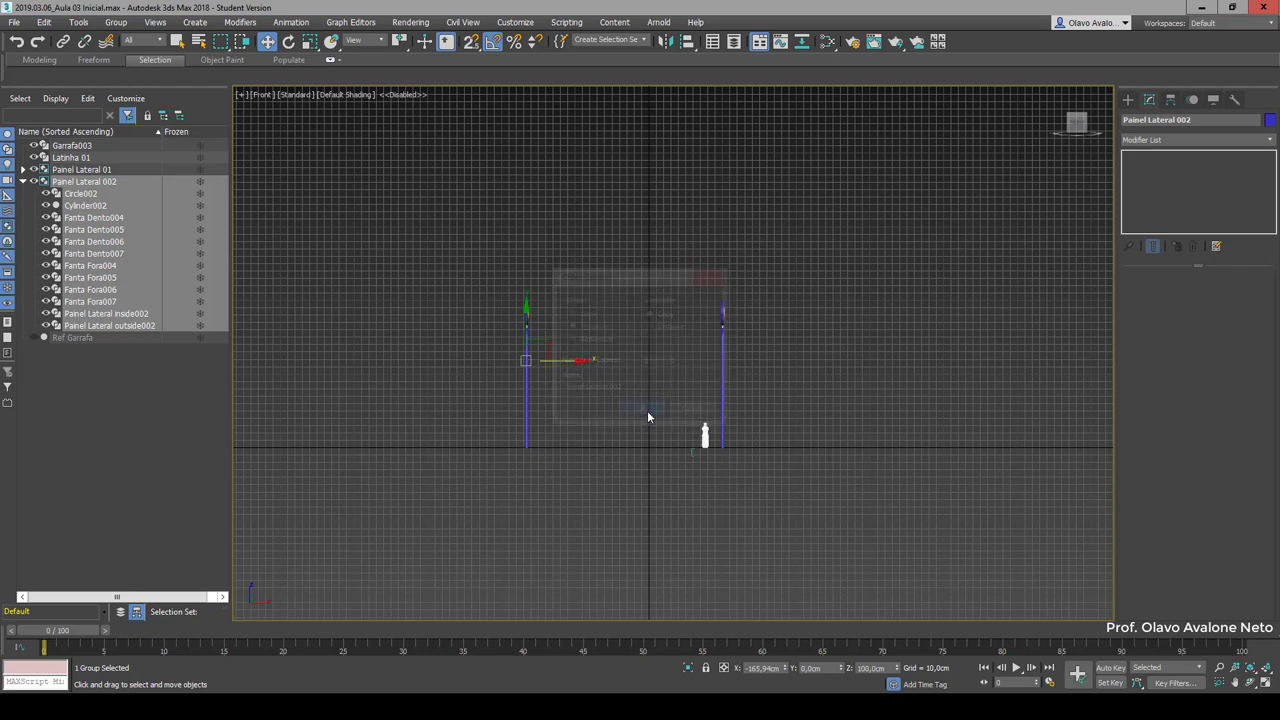
{"action": "double_click", "coordinate": [770, 668]}
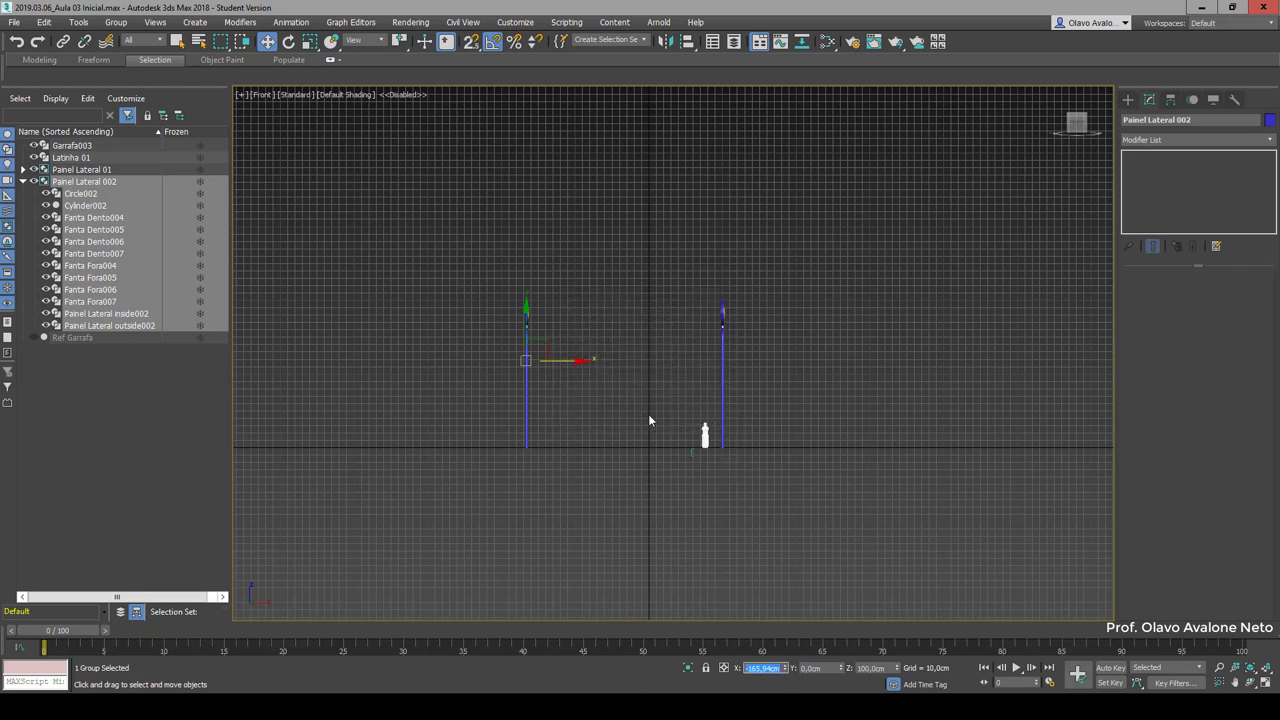
{"action": "type", "text": "-1"}
{"action": "type", "text": "00"}
{"action": "key", "text": "Return"}
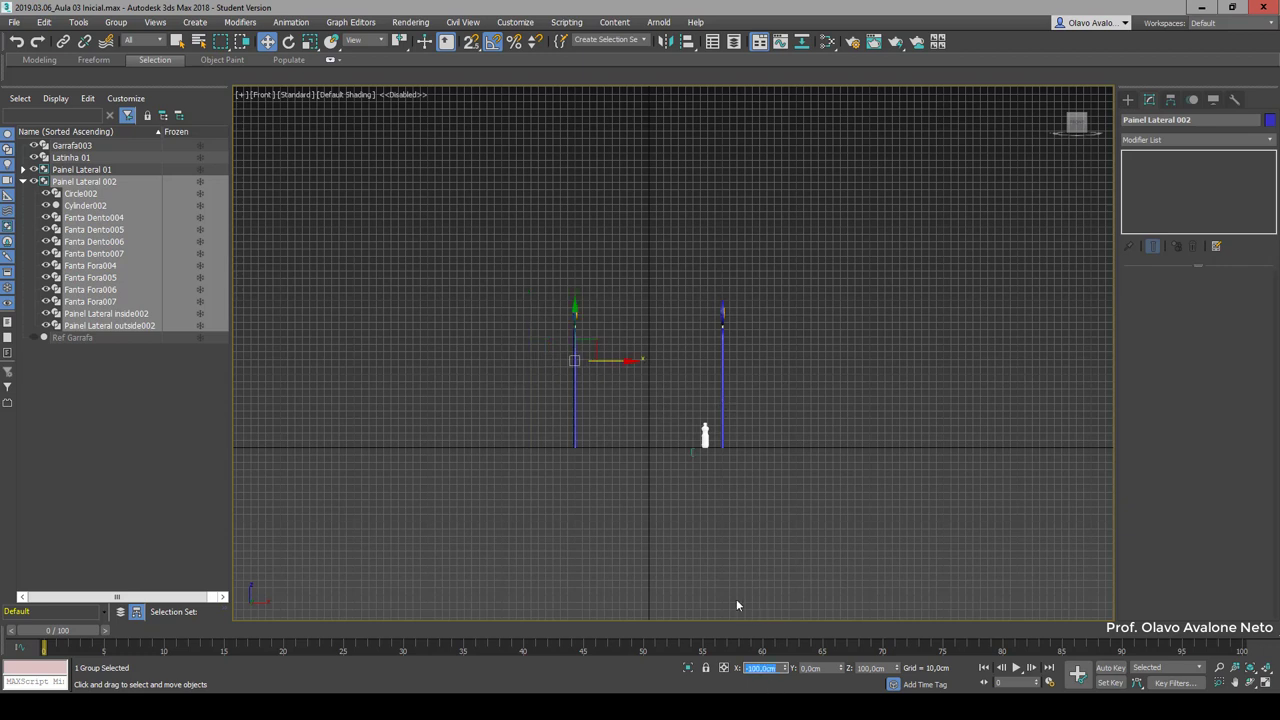
Step: Orbit to view both panels from above and clear the selection
{"action": "scroll", "coordinate": [638, 417], "scroll_direction": "up", "scroll_amount": 3}
{"action": "scroll", "coordinate": [638, 417], "scroll_direction": "up", "scroll_amount": 5}
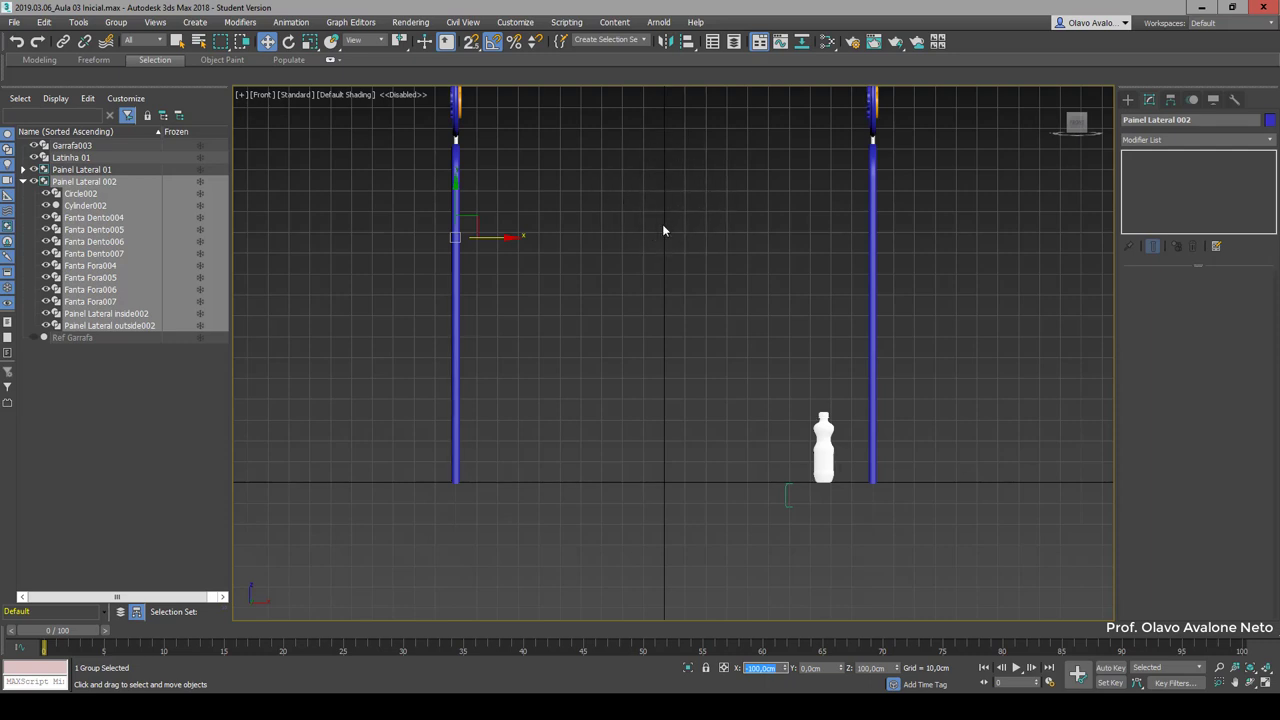
{"action": "left_click", "coordinate": [520, 237]}
{"action": "scroll", "coordinate": [558, 555], "scroll_direction": "down", "scroll_amount": 2}
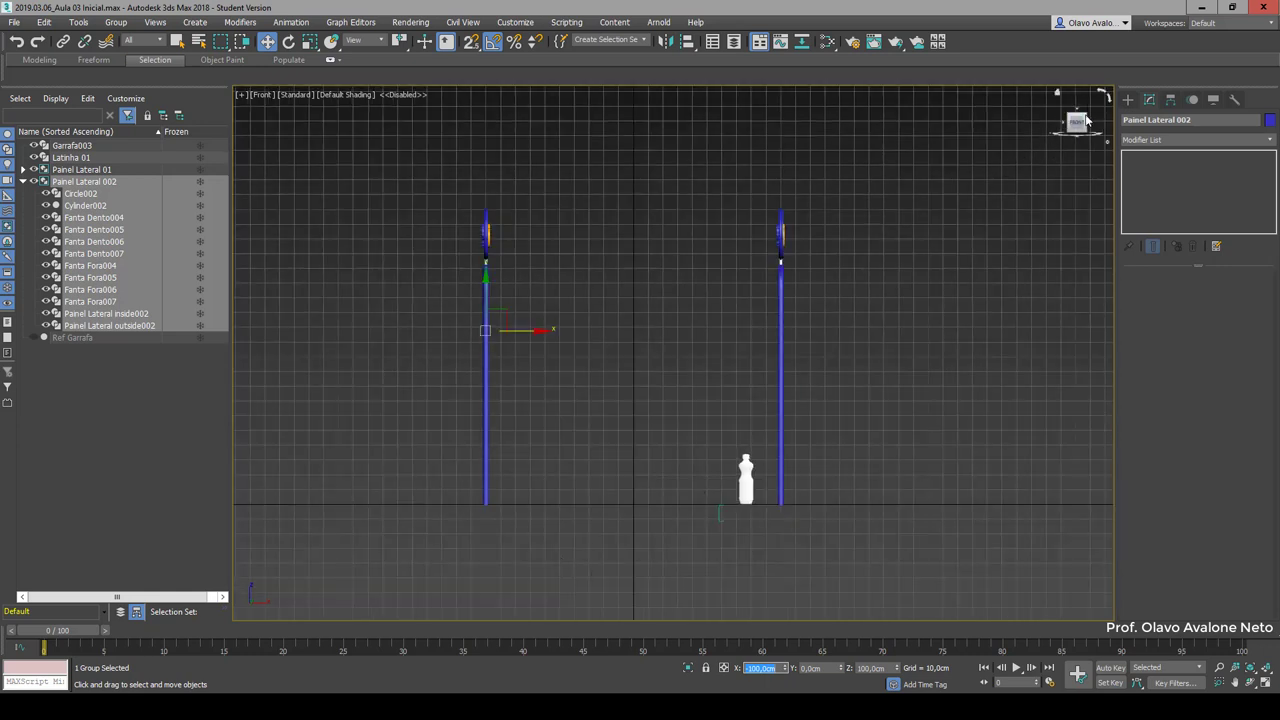
{"action": "left_click_drag", "start_coordinate": [1056, 129], "coordinate": [350, 282]}
{"action": "scroll", "coordinate": [749, 208], "scroll_direction": "down", "scroll_amount": 2}
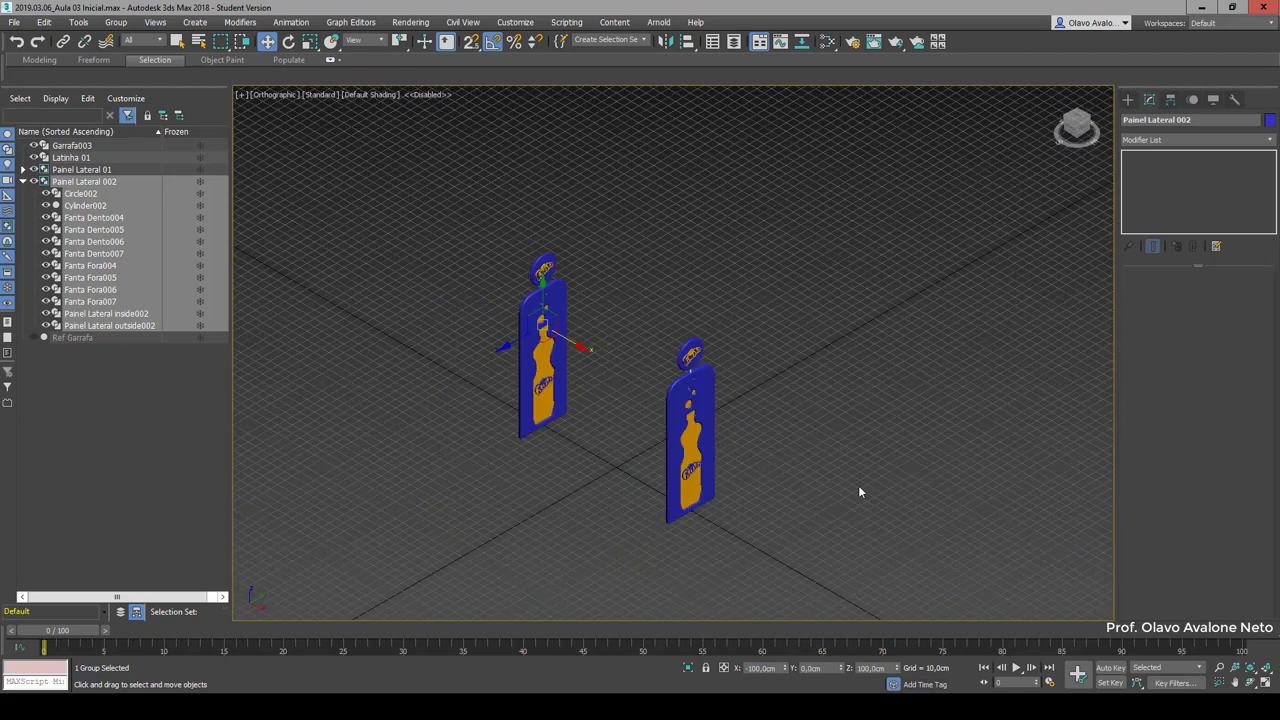
{"action": "left_click", "coordinate": [858, 487]}
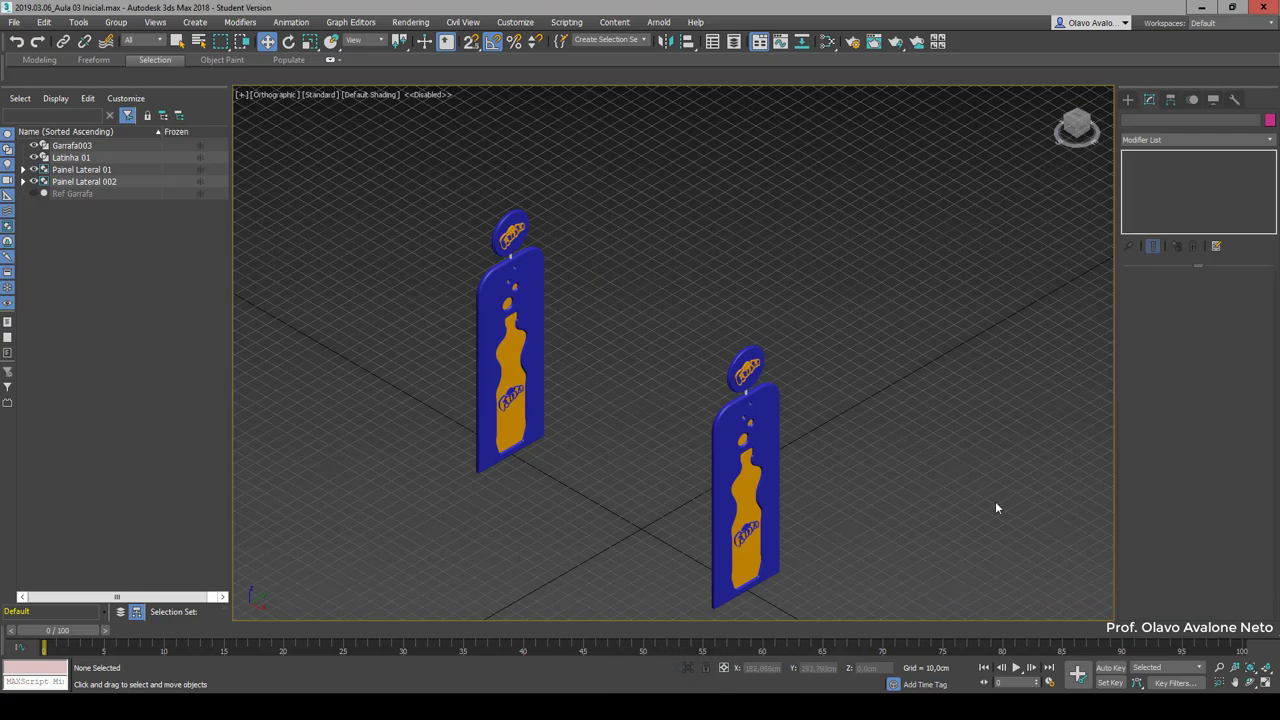
Step: Switch to the Front view showing both side panels and the bottle head-on
{"action": "scroll", "coordinate": [810, 380], "scroll_direction": "down", "scroll_amount": 5}
{"action": "scroll", "coordinate": [620, 310], "scroll_direction": "up", "scroll_amount": 4}
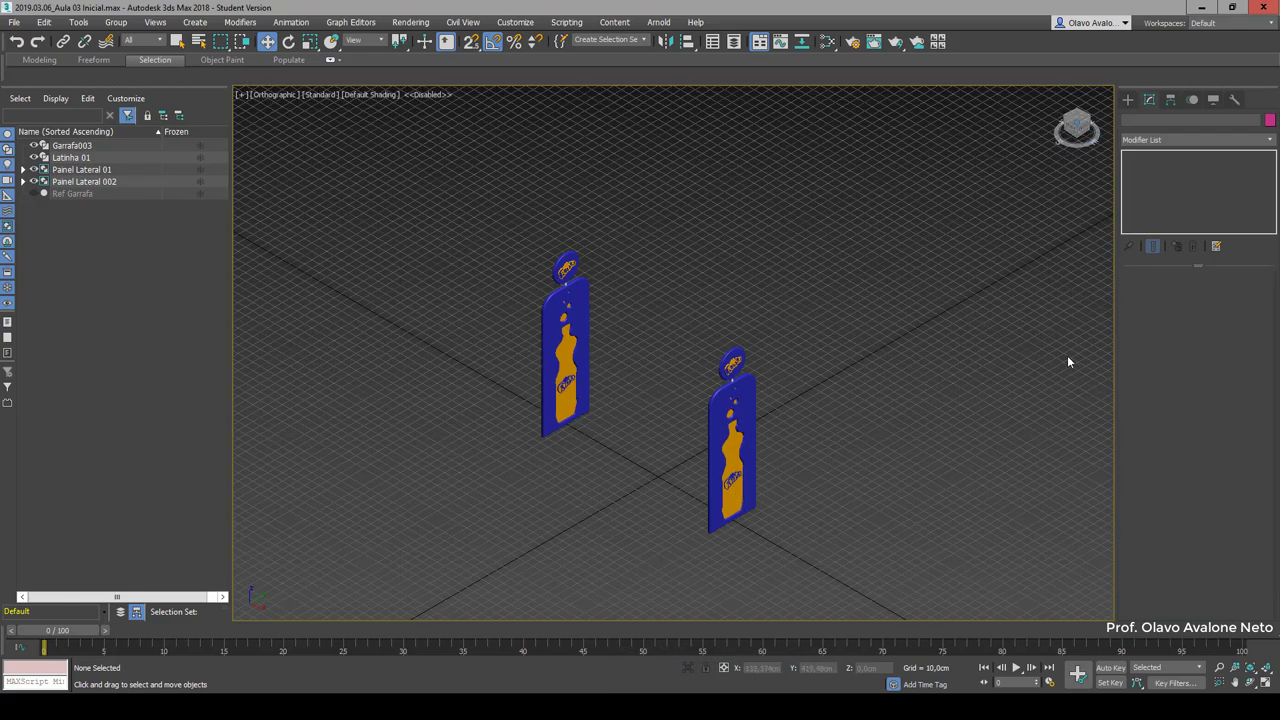
{"action": "key", "text": "f"}
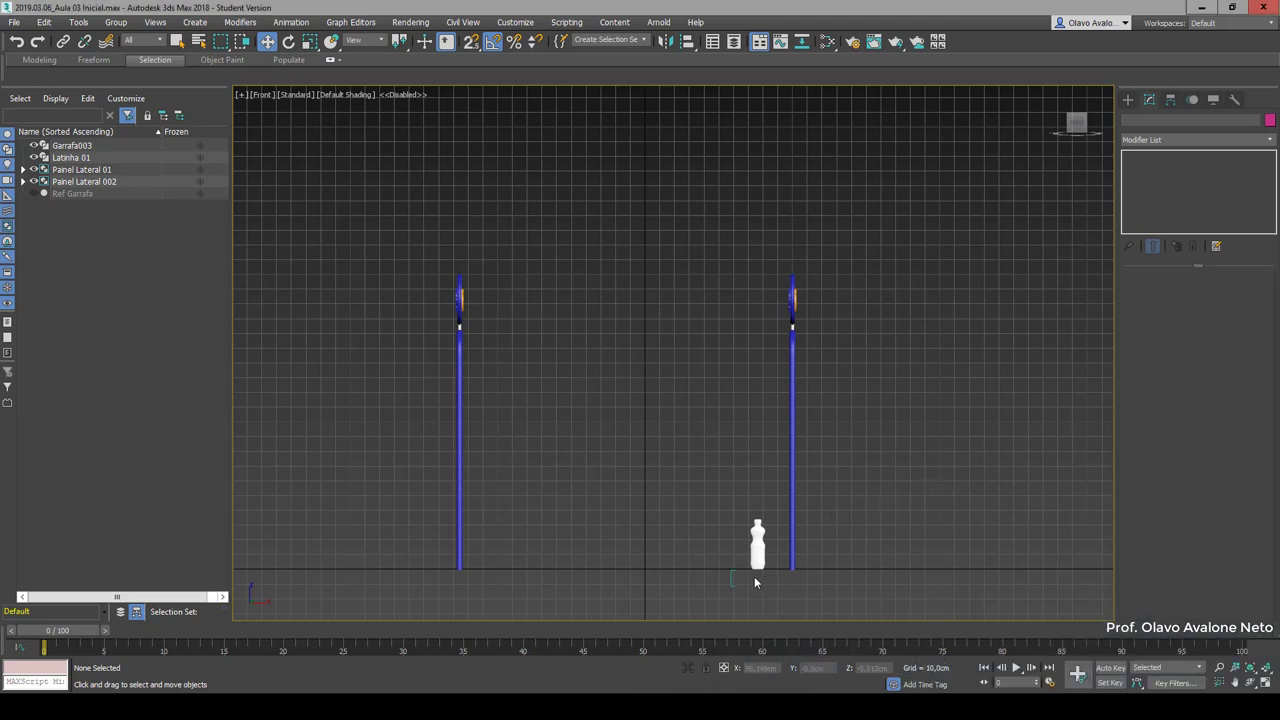
Step: Select the small Latinha 01 can-profile spline and drag it near the bottle
{"action": "scroll", "coordinate": [756, 582], "scroll_direction": "up", "scroll_amount": 5}
{"action": "scroll", "coordinate": [738, 589], "scroll_direction": "up", "scroll_amount": 4}
{"action": "left_click", "coordinate": [685, 500]}
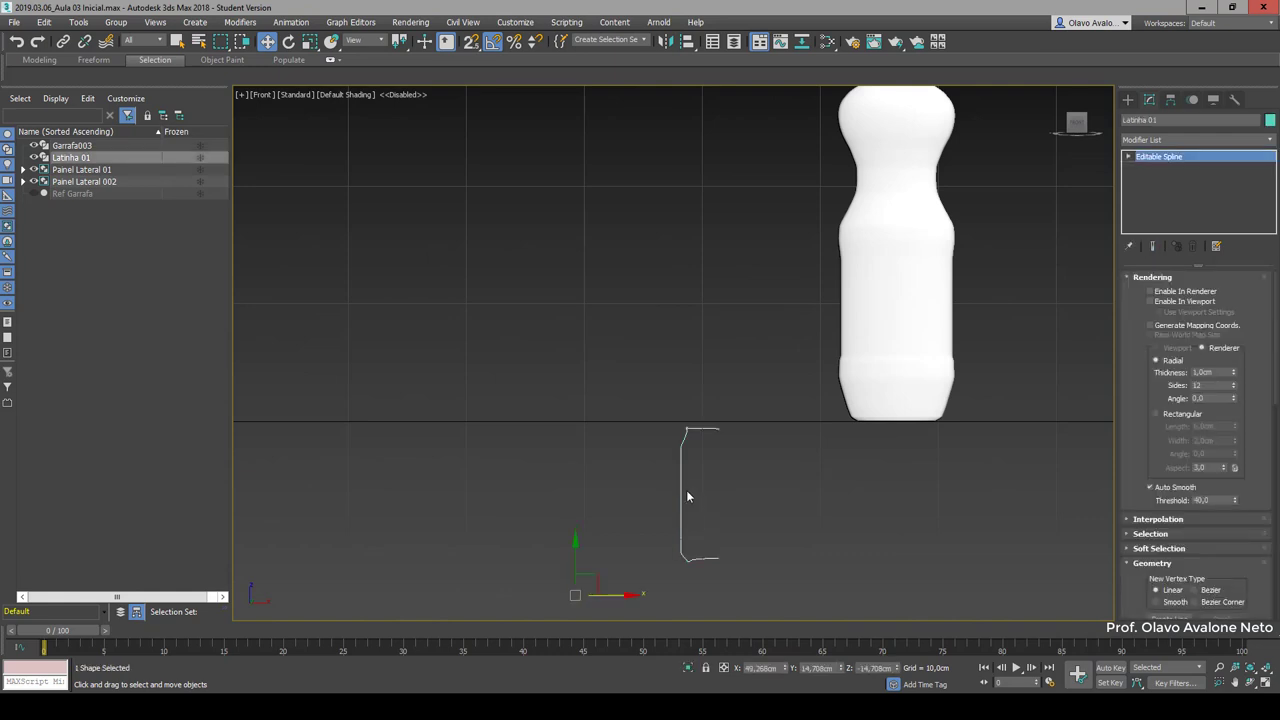
{"action": "left_click_drag", "start_coordinate": [585, 585], "coordinate": [405, 365]}
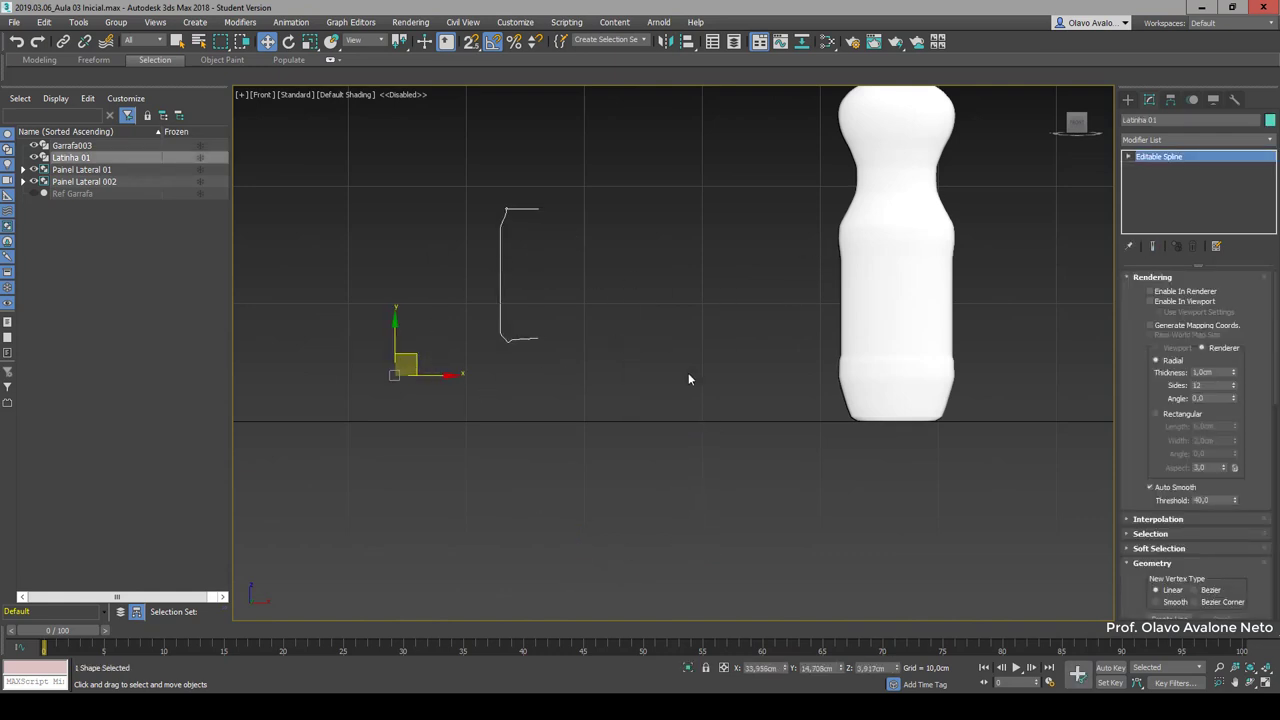
{"action": "middle_click_drag", "start_coordinate": [779, 355], "coordinate": [767, 443], "text": "alt"}
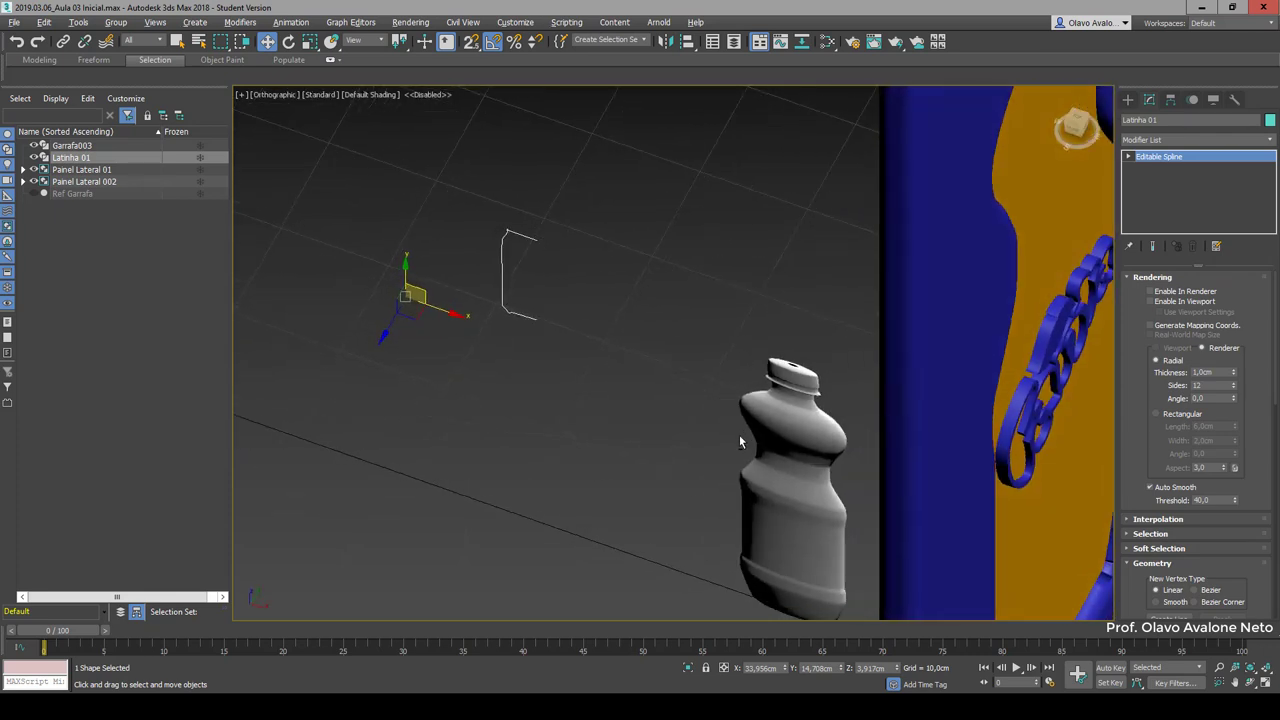
{"action": "scroll", "coordinate": [502, 335], "scroll_direction": "up", "scroll_amount": 2}
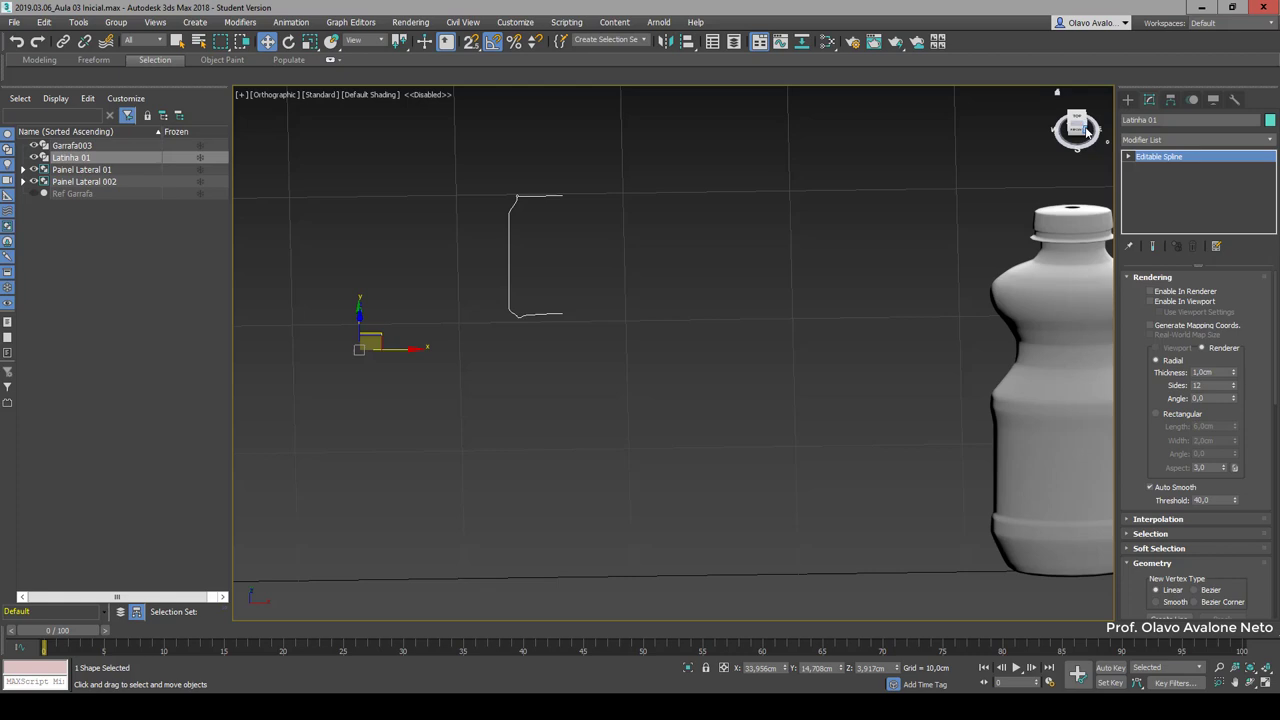
{"action": "scroll", "coordinate": [1088, 130], "scroll_direction": "up", "scroll_amount": 3}
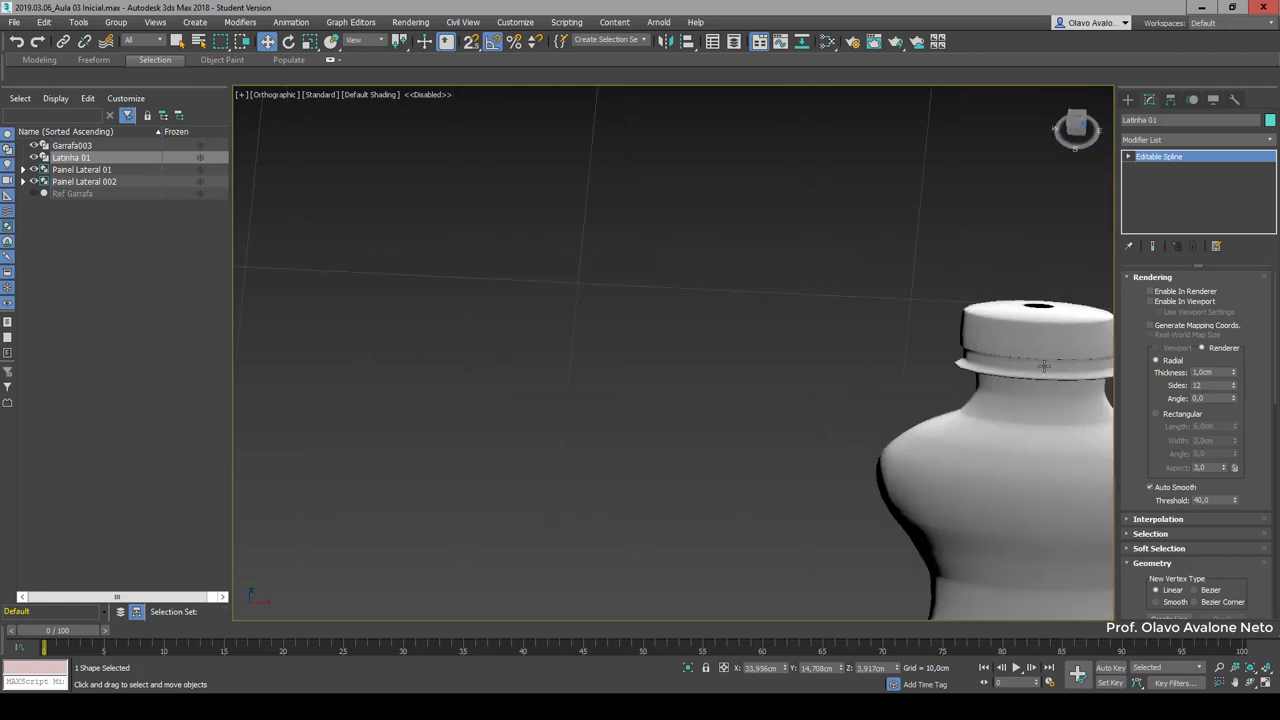
{"action": "left_click_drag", "start_coordinate": [1088, 130], "coordinate": [796, 416]}
{"action": "middle_click_drag", "start_coordinate": [391, 362], "coordinate": [757, 402]}
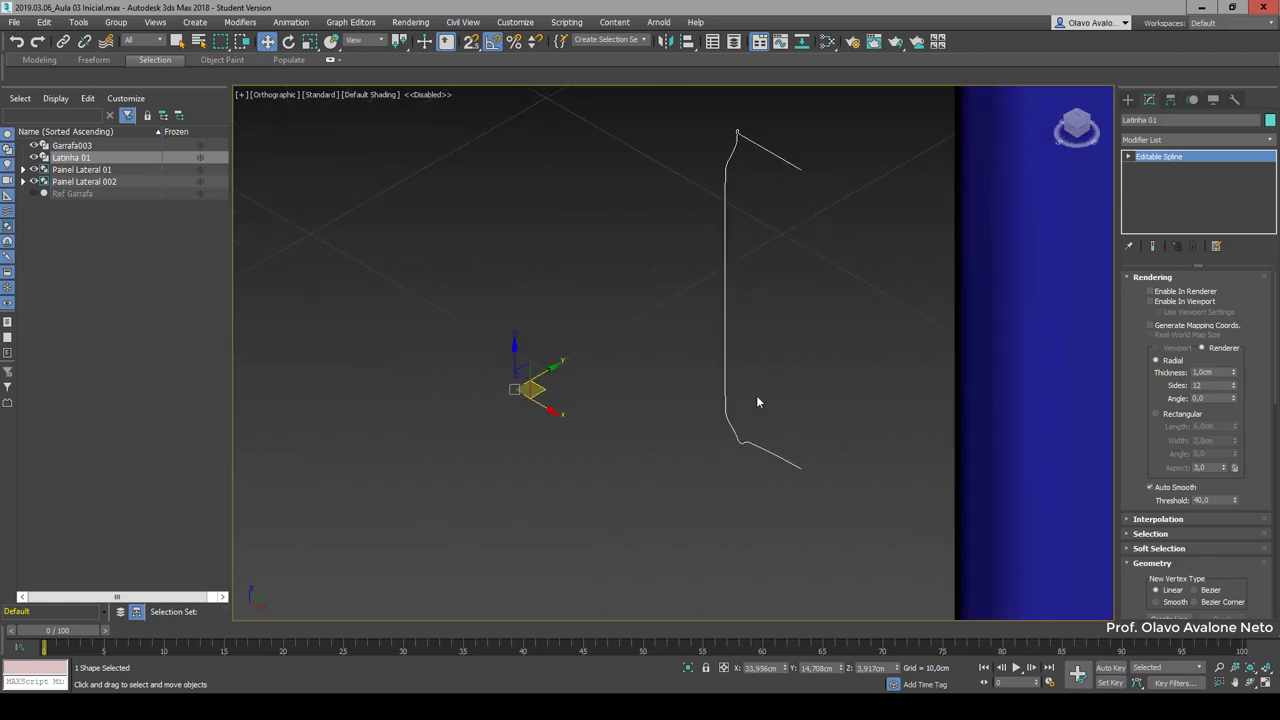
{"action": "scroll", "coordinate": [862, 476], "scroll_direction": "down", "scroll_amount": 5}
{"action": "left_click_drag", "start_coordinate": [858, 468], "coordinate": [777, 487]}
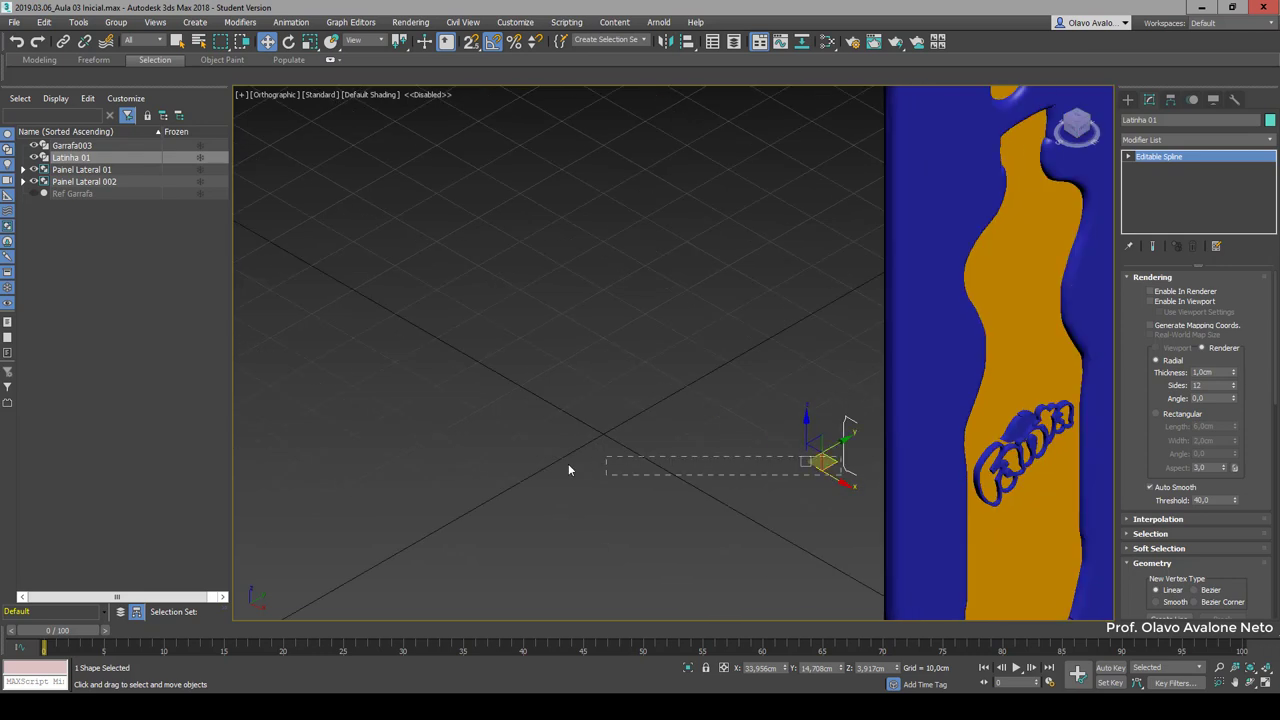
{"action": "left_click", "coordinate": [845, 470]}
{"action": "left_click_drag", "start_coordinate": [846, 477], "coordinate": [579, 322]}
{"action": "left_click_drag", "start_coordinate": [647, 435], "coordinate": [683, 443]}
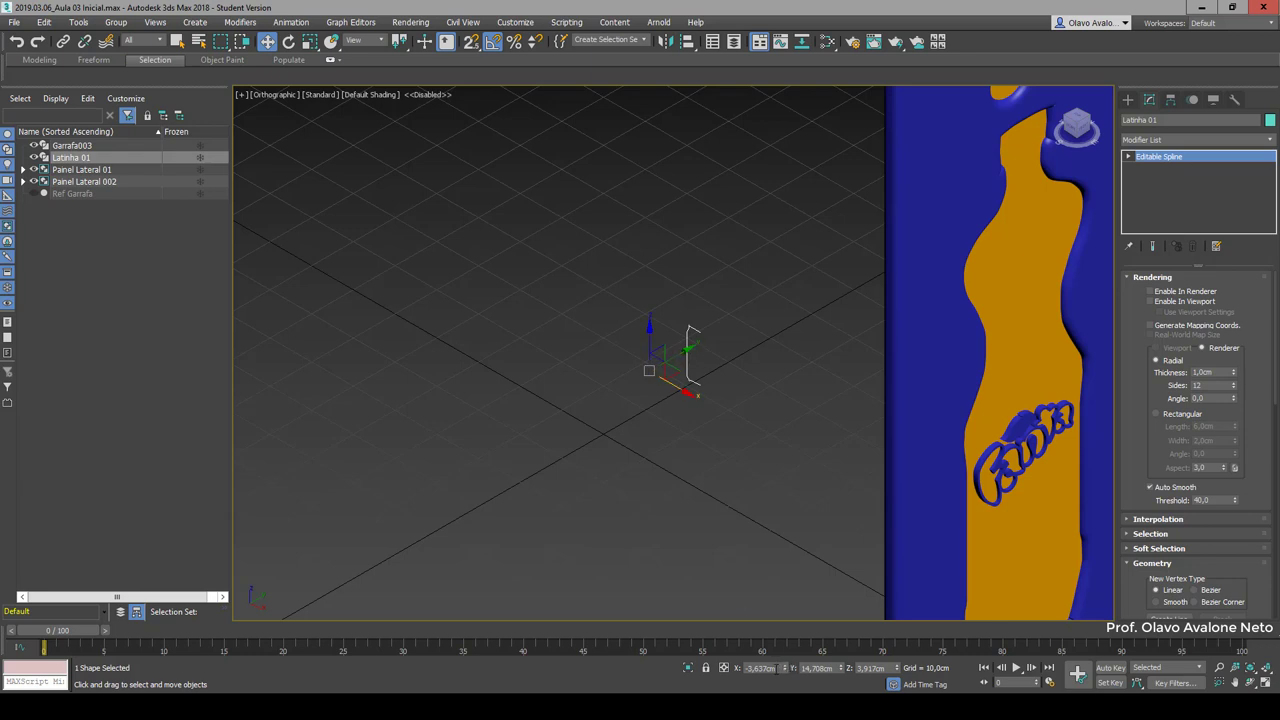
Step: Set Latinha 01's X and Y positions to 0 cm
{"action": "double_click", "coordinate": [768, 668]}
{"action": "type", "text": "0"}
{"action": "key", "text": "Return"}
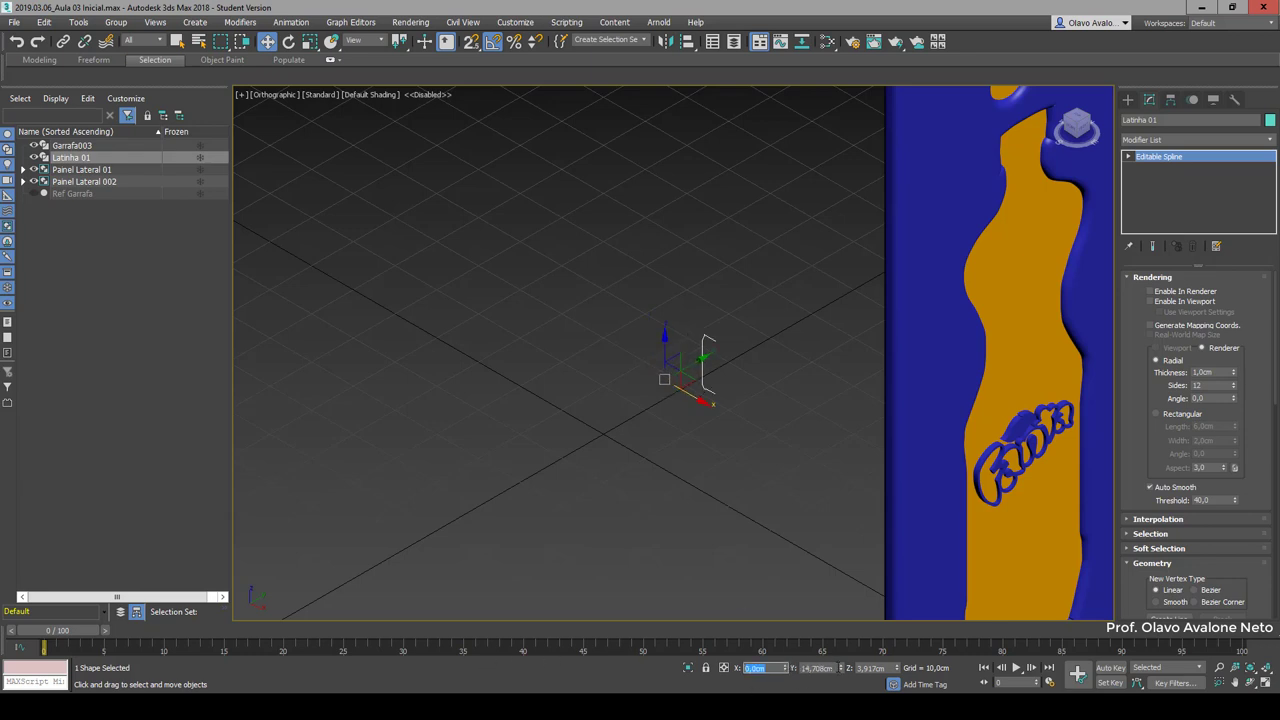
{"action": "key", "text": "Tab"}
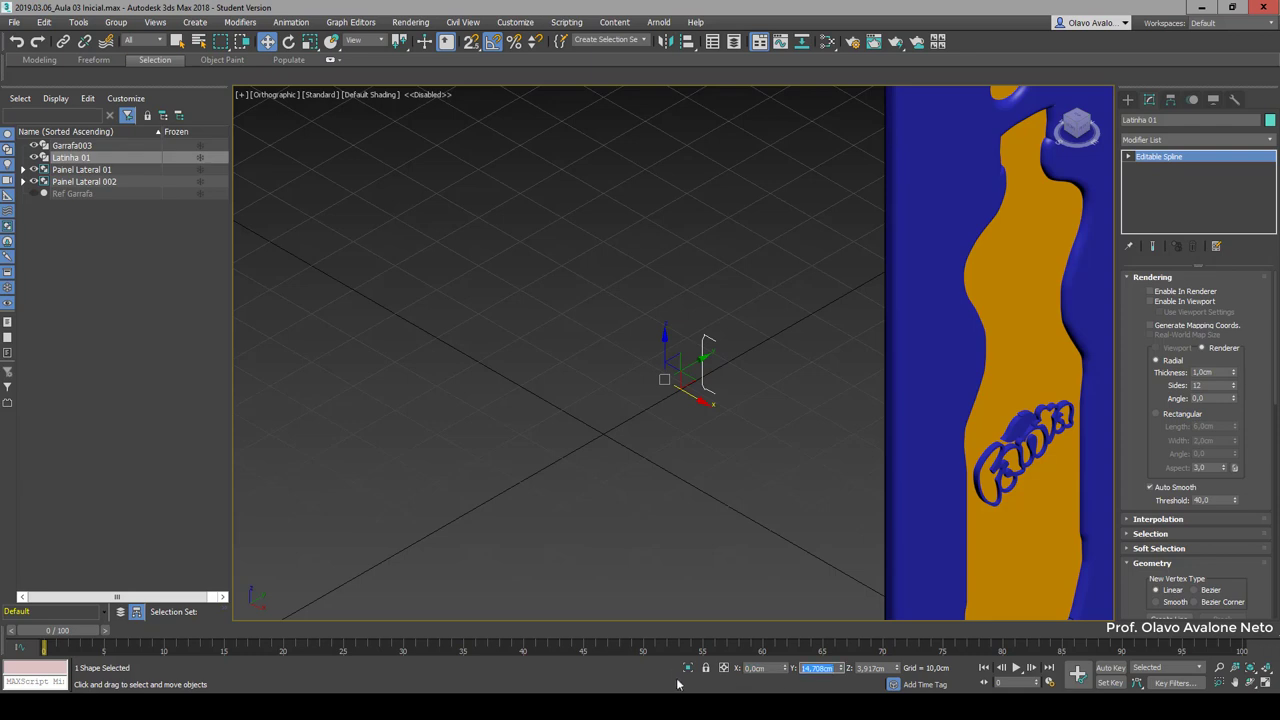
{"action": "type", "text": "0"}
{"action": "key", "text": "Return"}
{"action": "key", "text": "BackSpace"}
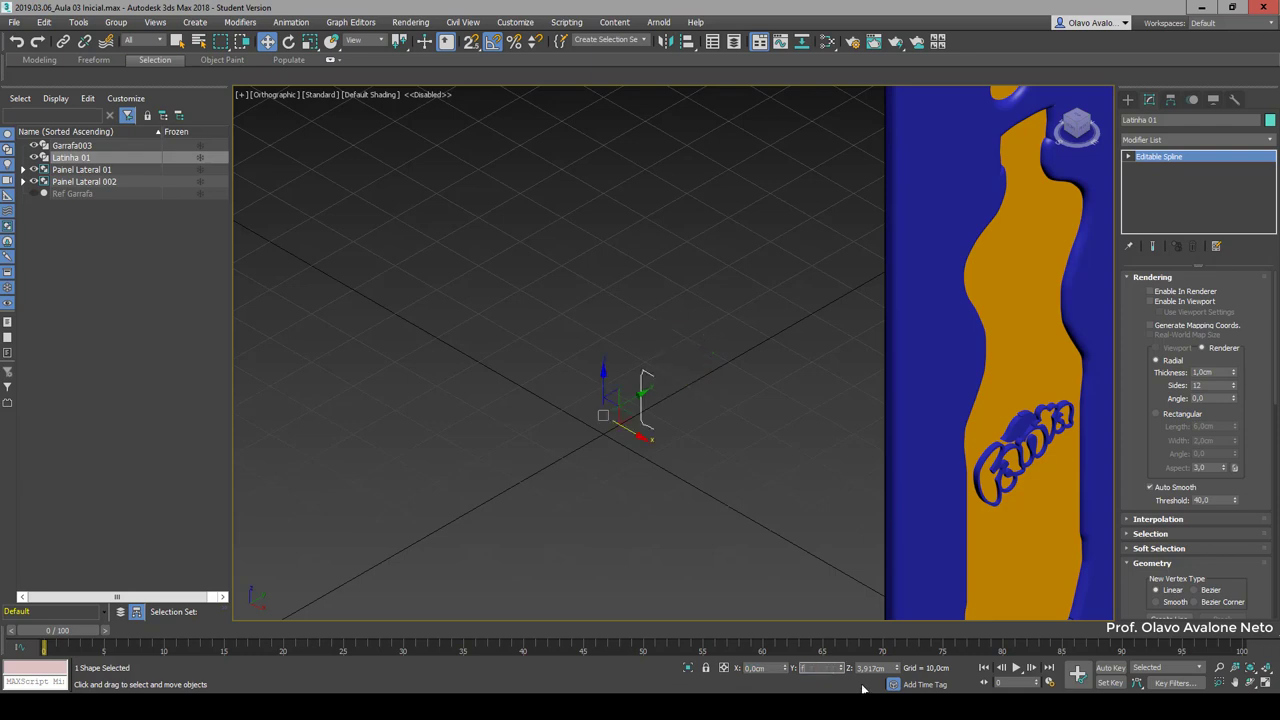
{"action": "left_click", "coordinate": [680, 514]}
Step: In a maximized Front view, set Latinha 01's Z position to 0 cm
{"action": "key", "text": "f"}
{"action": "key", "text": "alt+w"}
{"action": "scroll", "coordinate": [646, 568], "scroll_direction": "up", "scroll_amount": 3}
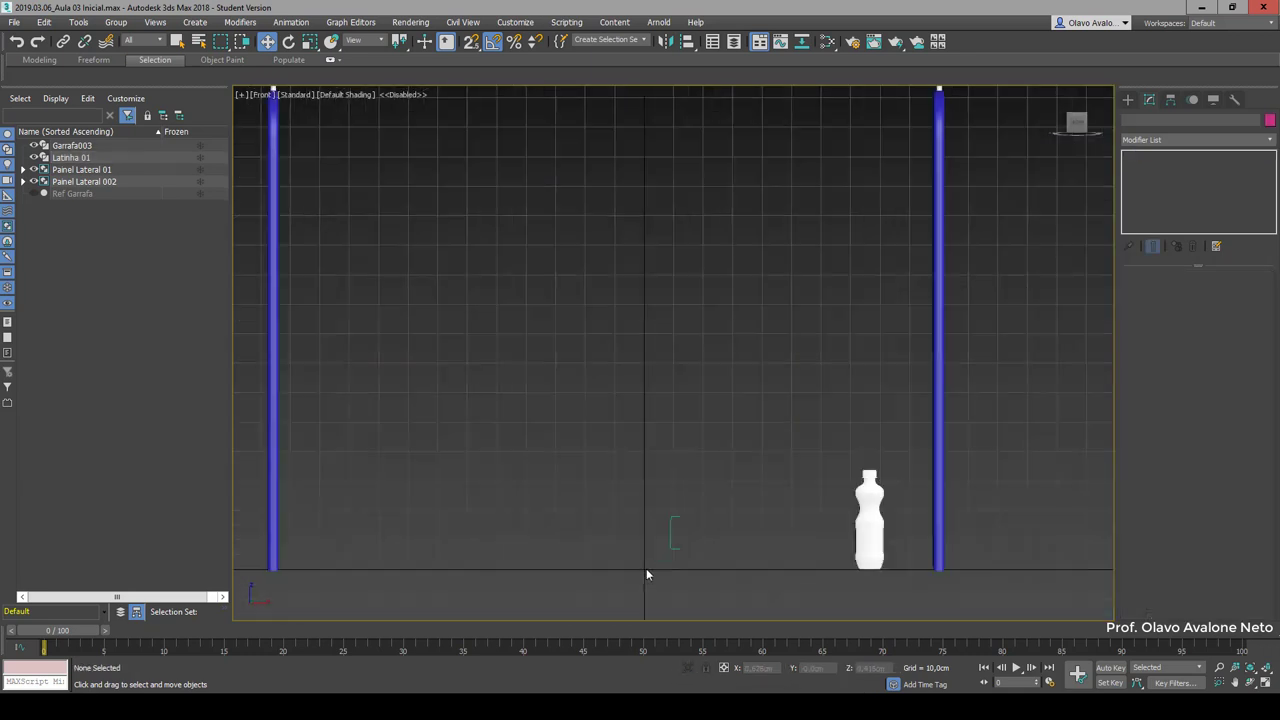
{"action": "scroll", "coordinate": [714, 511], "scroll_direction": "up", "scroll_amount": 3}
{"action": "left_click", "coordinate": [714, 511]}
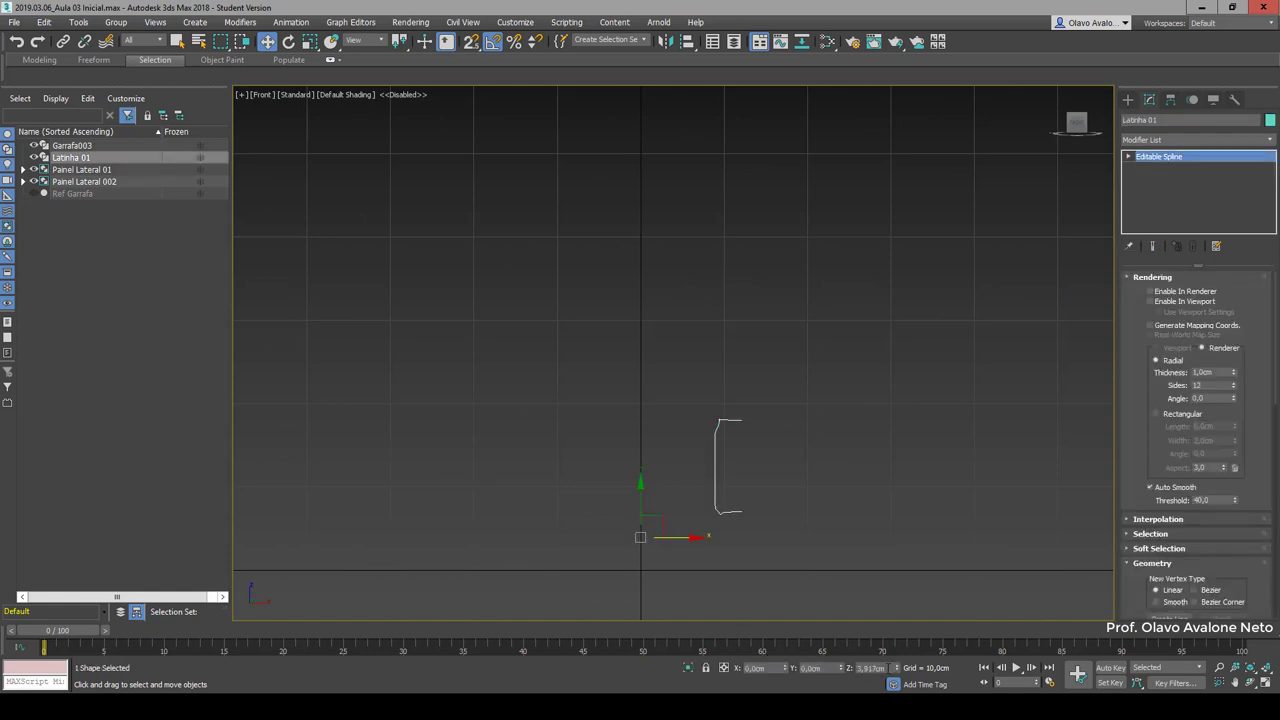
{"action": "double_click", "coordinate": [870, 668]}
{"action": "type", "text": "0"}
{"action": "key", "text": "Return"}
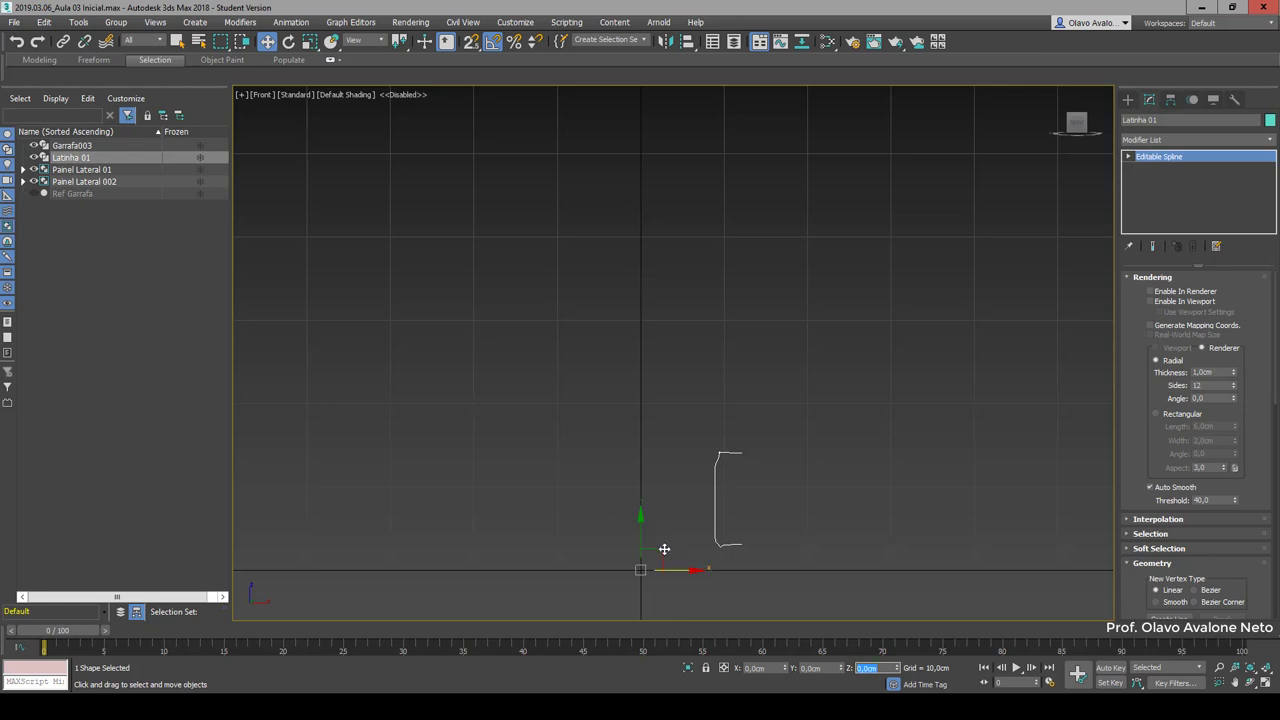
Step: With Affect Pivot Only, move Latinha 01's pivot to the profile's bottom-right end
{"action": "left_click", "coordinate": [1172, 100]}
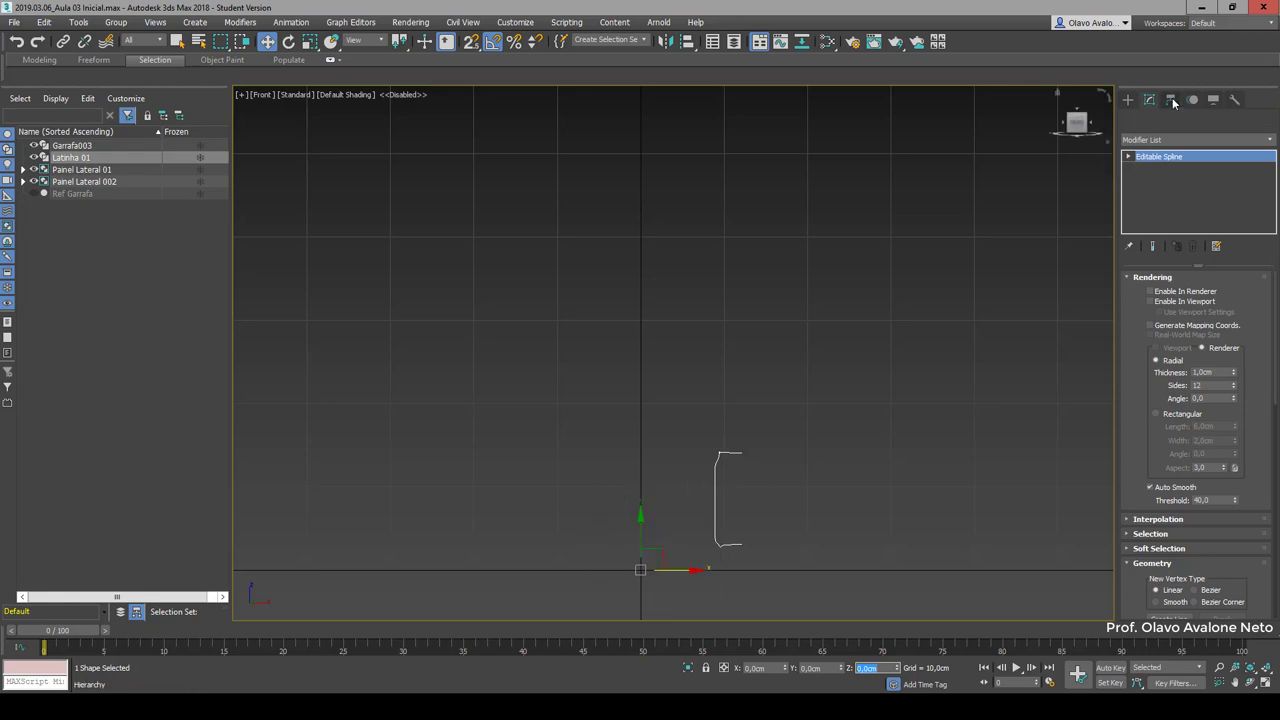
{"action": "left_click", "coordinate": [267, 41]}
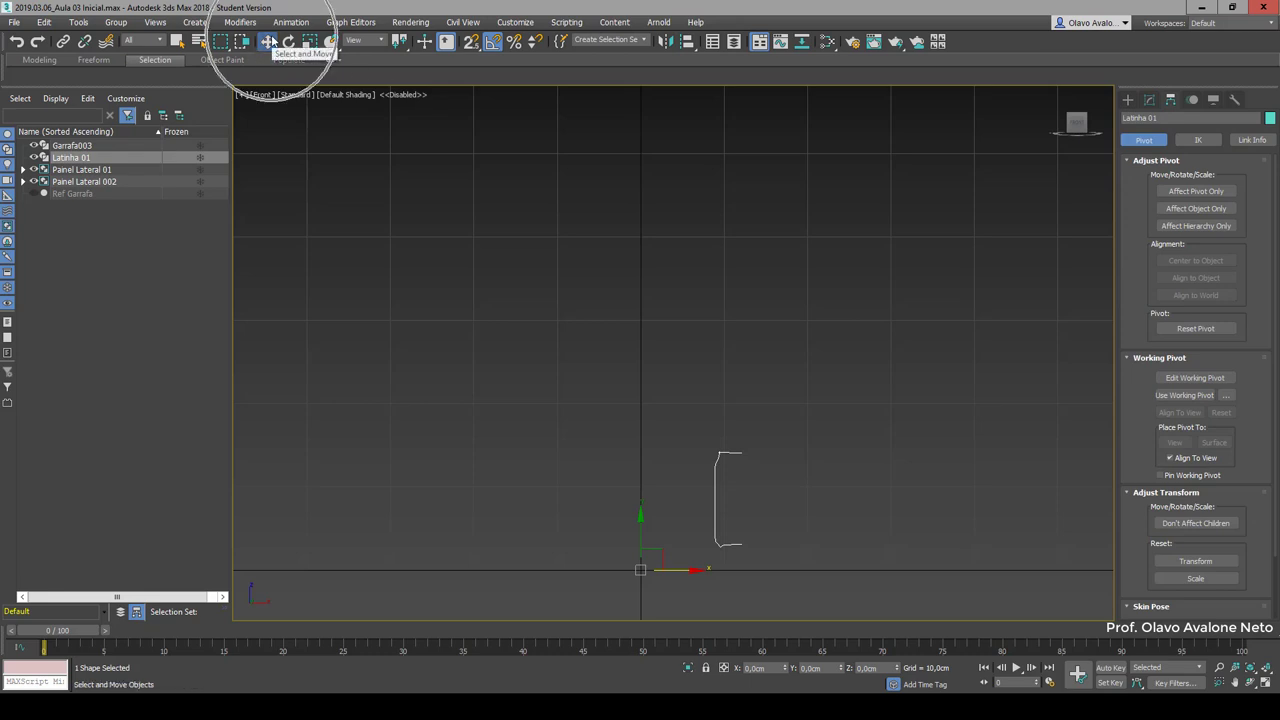
{"action": "left_click", "coordinate": [1200, 194]}
{"action": "scroll", "coordinate": [772, 602], "scroll_direction": "up", "scroll_amount": 4}
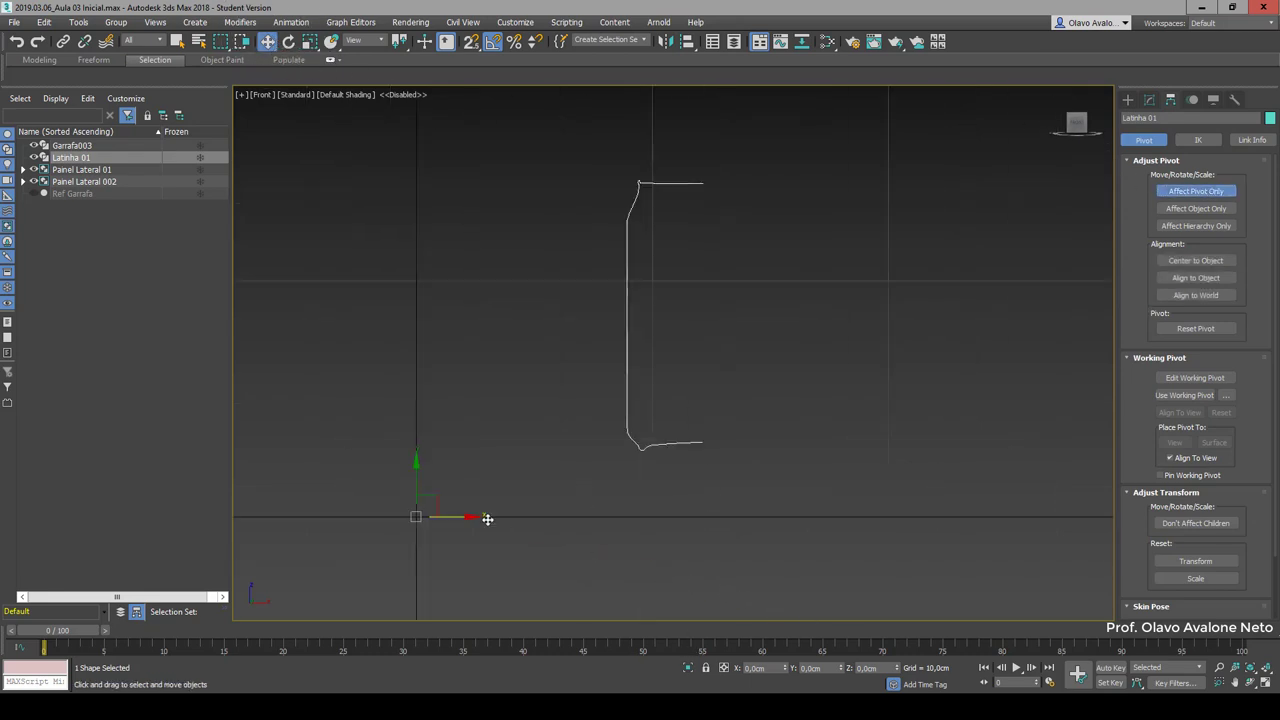
{"action": "left_click_drag", "start_coordinate": [440, 500], "coordinate": [722, 426]}
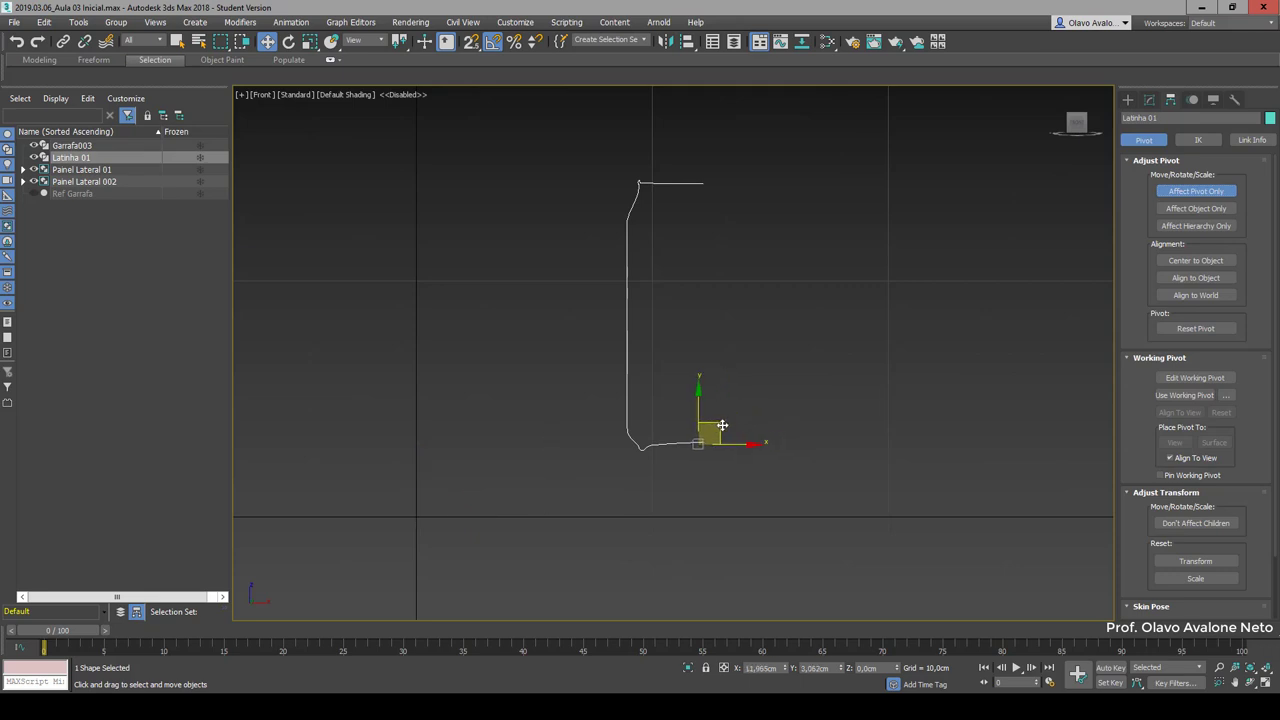
{"action": "scroll", "coordinate": [720, 428], "scroll_direction": "up", "scroll_amount": 2}
{"action": "scroll", "coordinate": [712, 445], "scroll_direction": "up", "scroll_amount": 2}
{"action": "scroll", "coordinate": [610, 377], "scroll_direction": "up", "scroll_amount": 2}
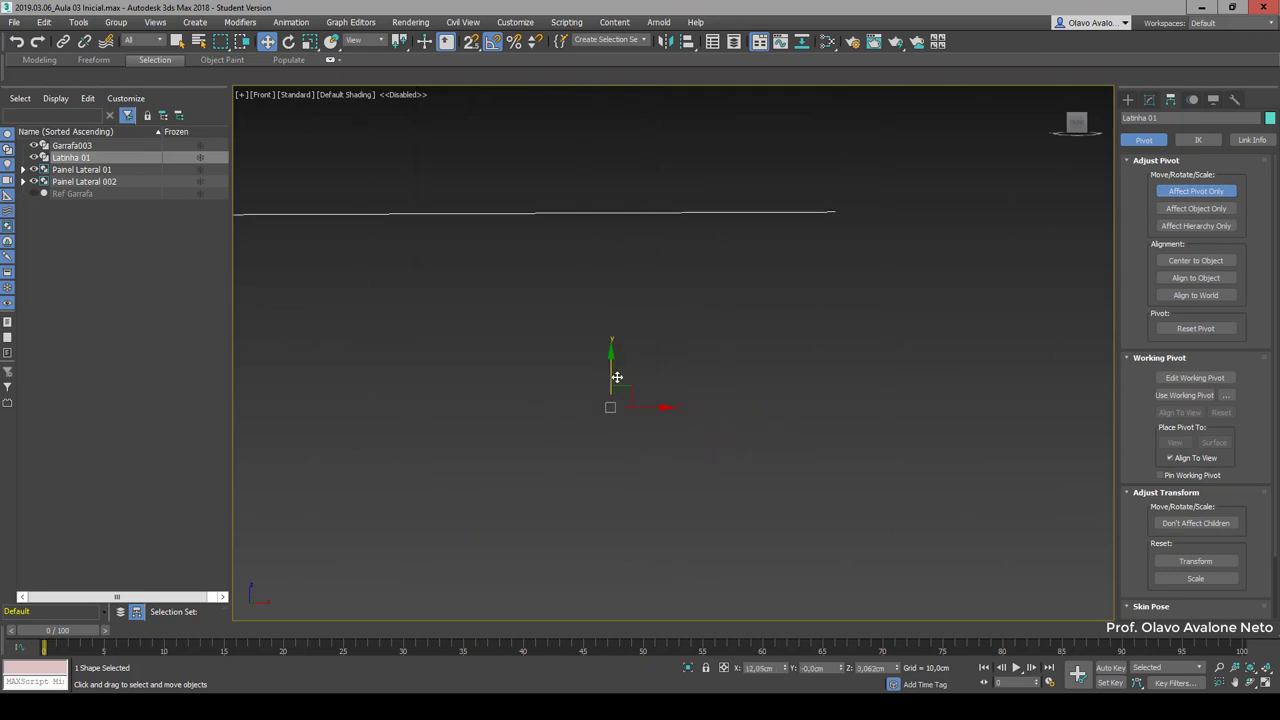
{"action": "left_click_drag", "start_coordinate": [622, 390], "coordinate": [853, 188]}
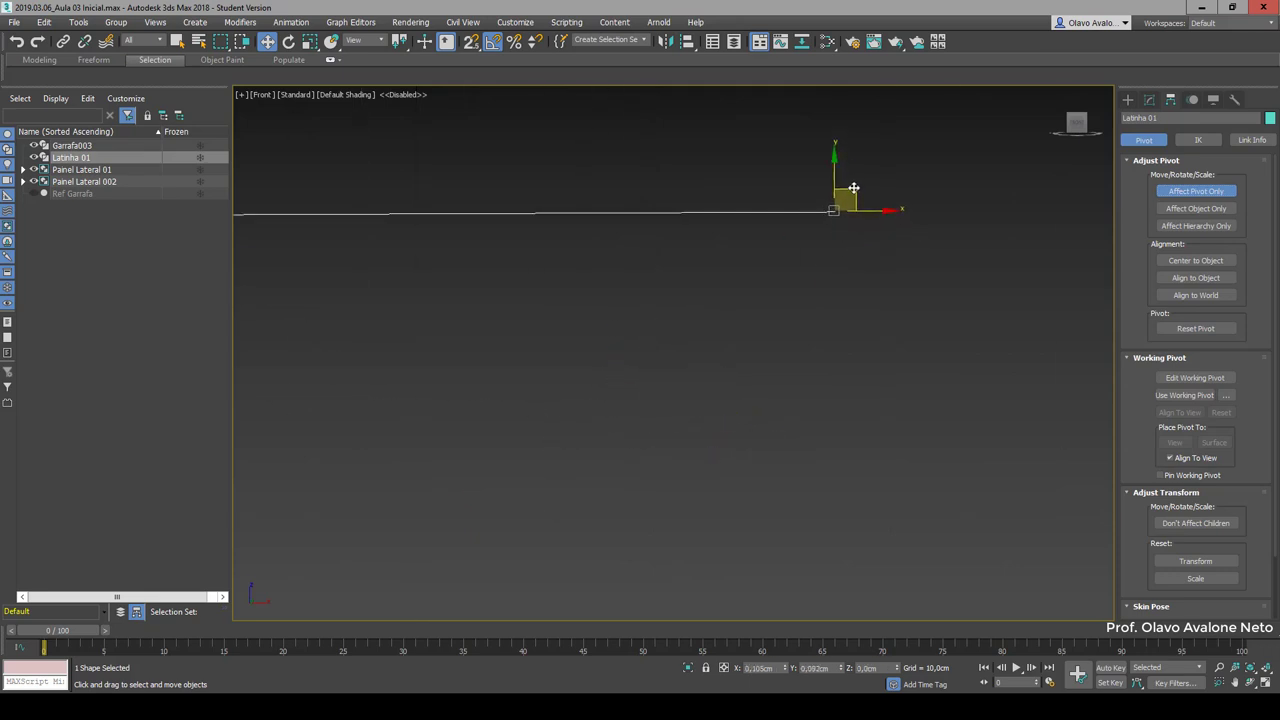
{"action": "middle_click_drag", "start_coordinate": [851, 200], "coordinate": [737, 380]}
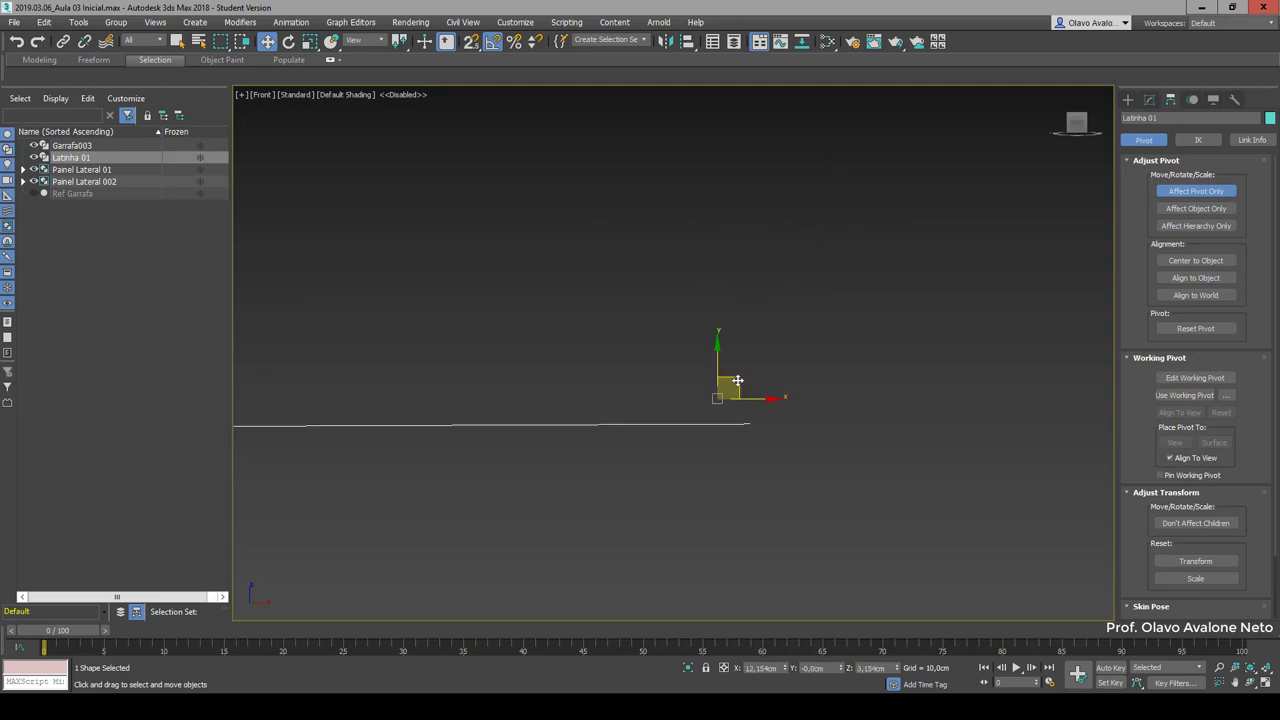
{"action": "left_click_drag", "start_coordinate": [737, 380], "coordinate": [768, 406]}
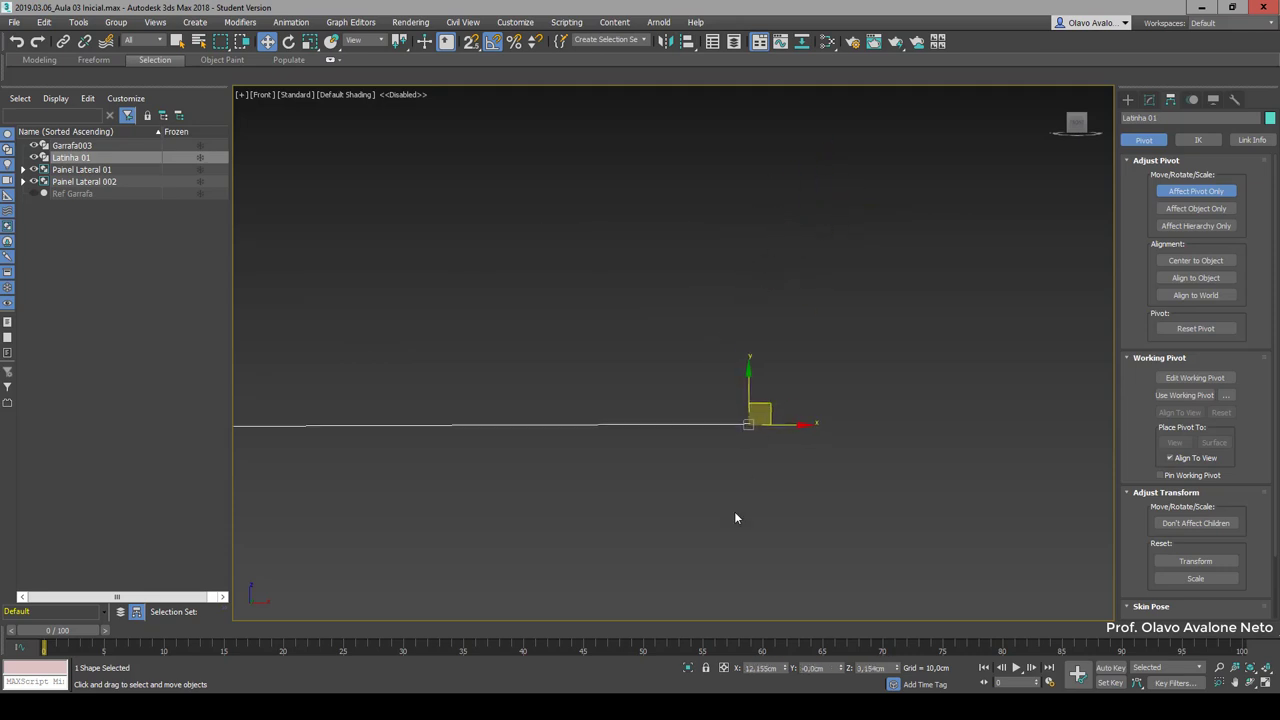
{"action": "scroll", "coordinate": [672, 450], "scroll_direction": "down", "scroll_amount": 5}
{"action": "middle_click_drag", "start_coordinate": [495, 437], "coordinate": [723, 368]}
{"action": "scroll", "coordinate": [723, 368], "scroll_direction": "down", "scroll_amount": 5}
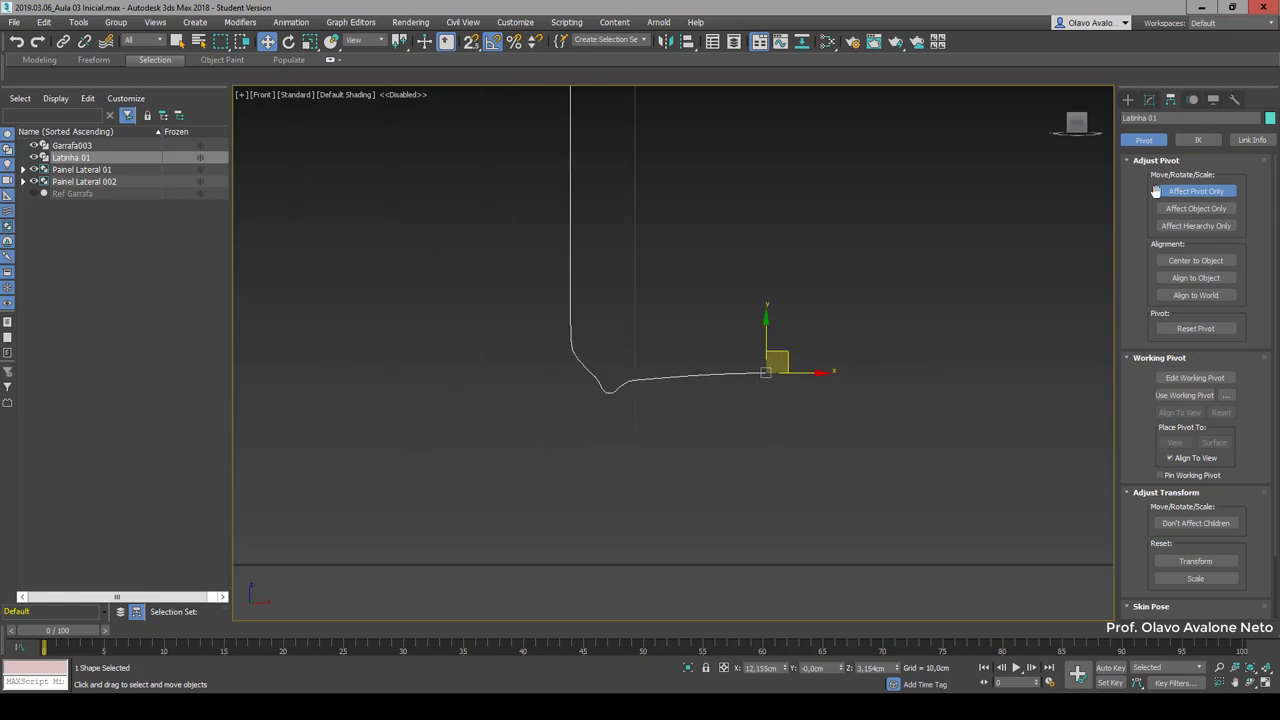
Step: Turn off Affect Pivot Only, zero the shape's X and Z, and frame it
{"action": "left_click", "coordinate": [1196, 191]}
{"action": "scroll", "coordinate": [701, 525], "scroll_direction": "down", "scroll_amount": 6}
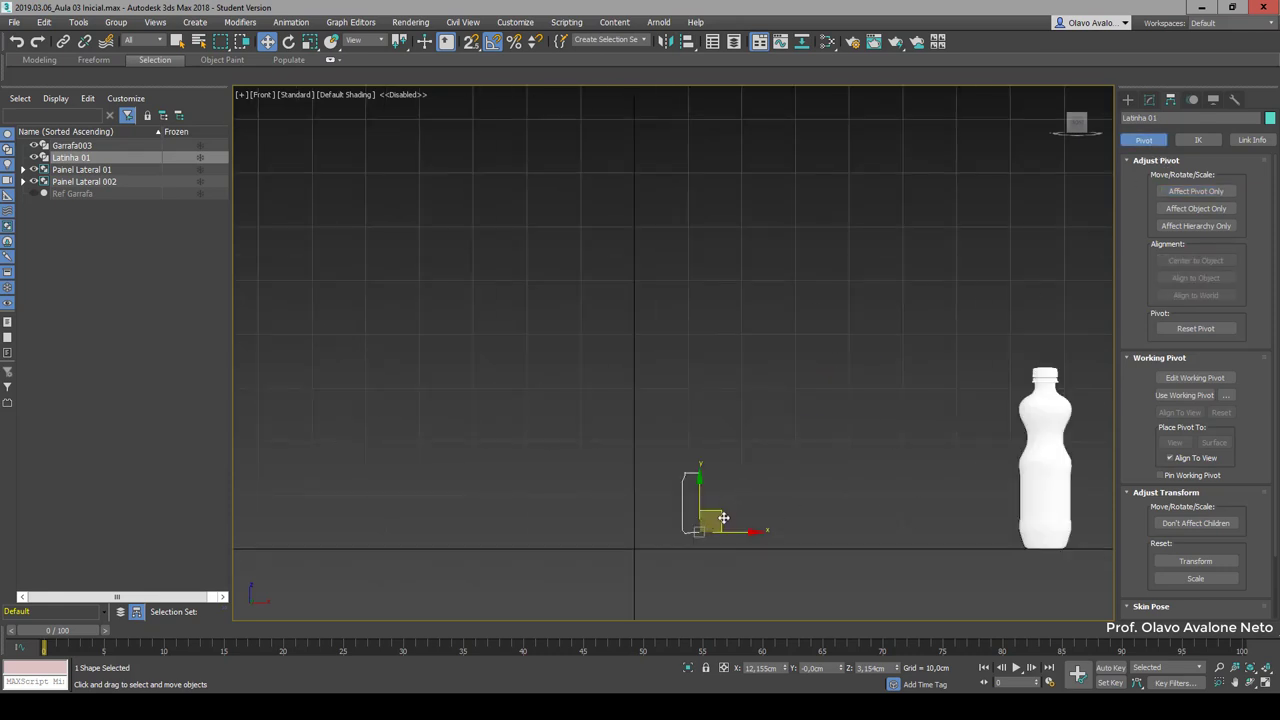
{"action": "right_click", "coordinate": [784, 668]}
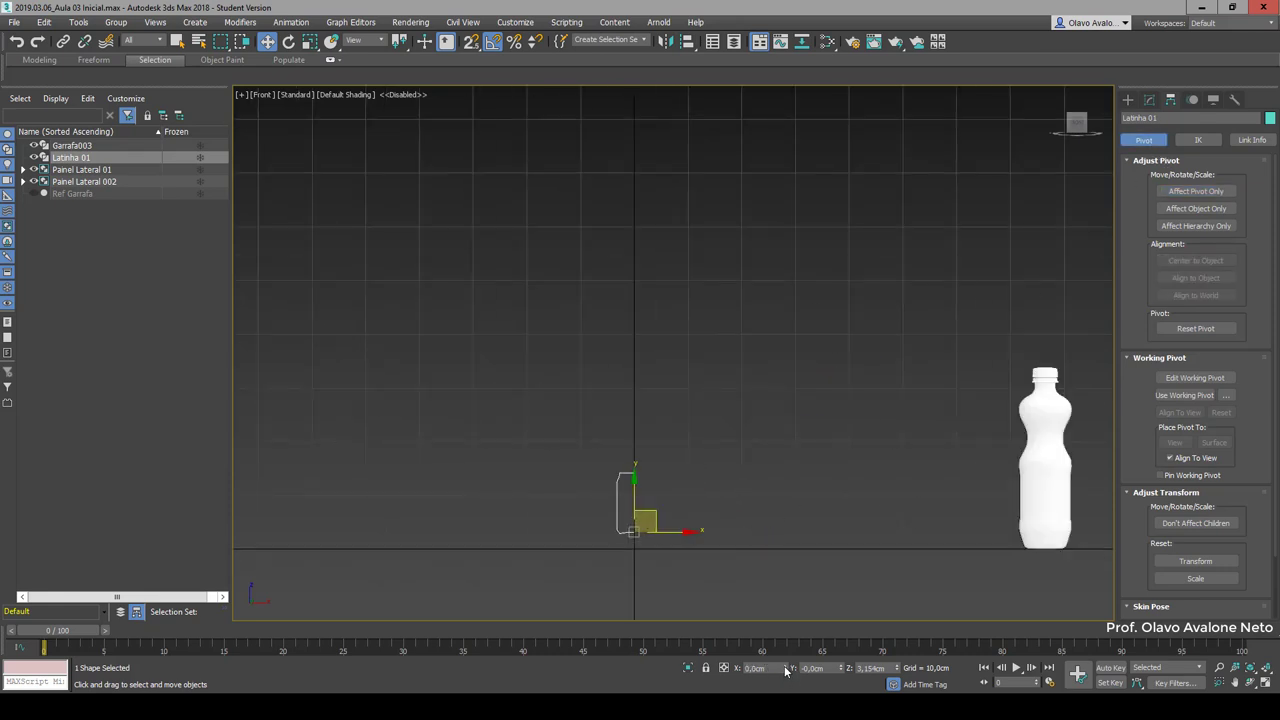
{"action": "right_click", "coordinate": [899, 670]}
{"action": "key", "text": "z"}
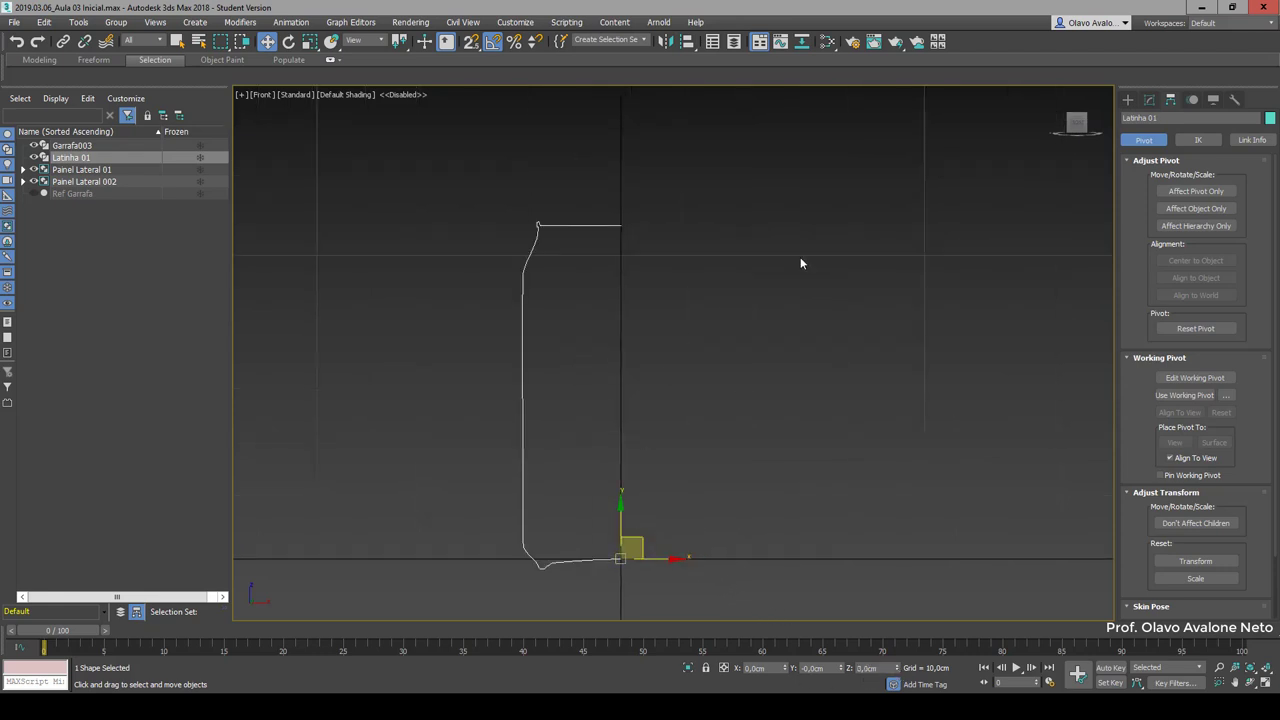
Step: Add a Lathe modifier to the Latinha 01 profile
{"action": "left_click", "coordinate": [1150, 99]}
{"action": "left_click", "coordinate": [1192, 138]}
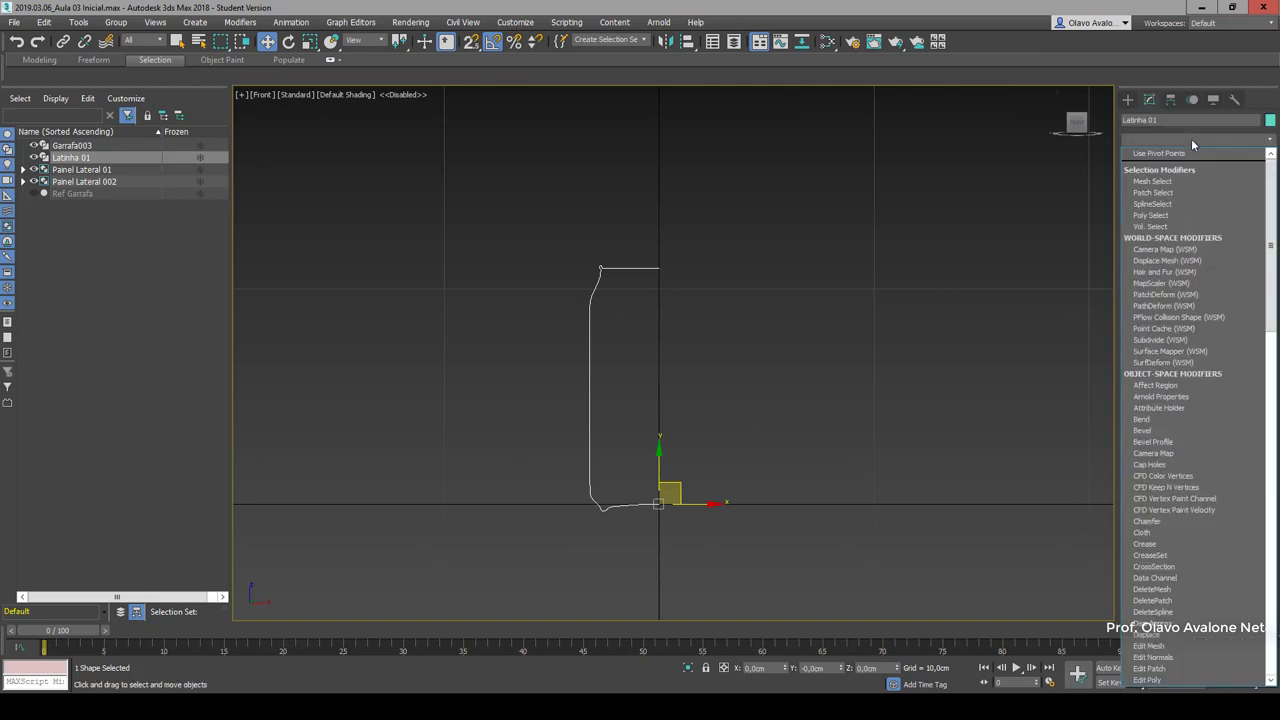
{"action": "type", "text": "l"}
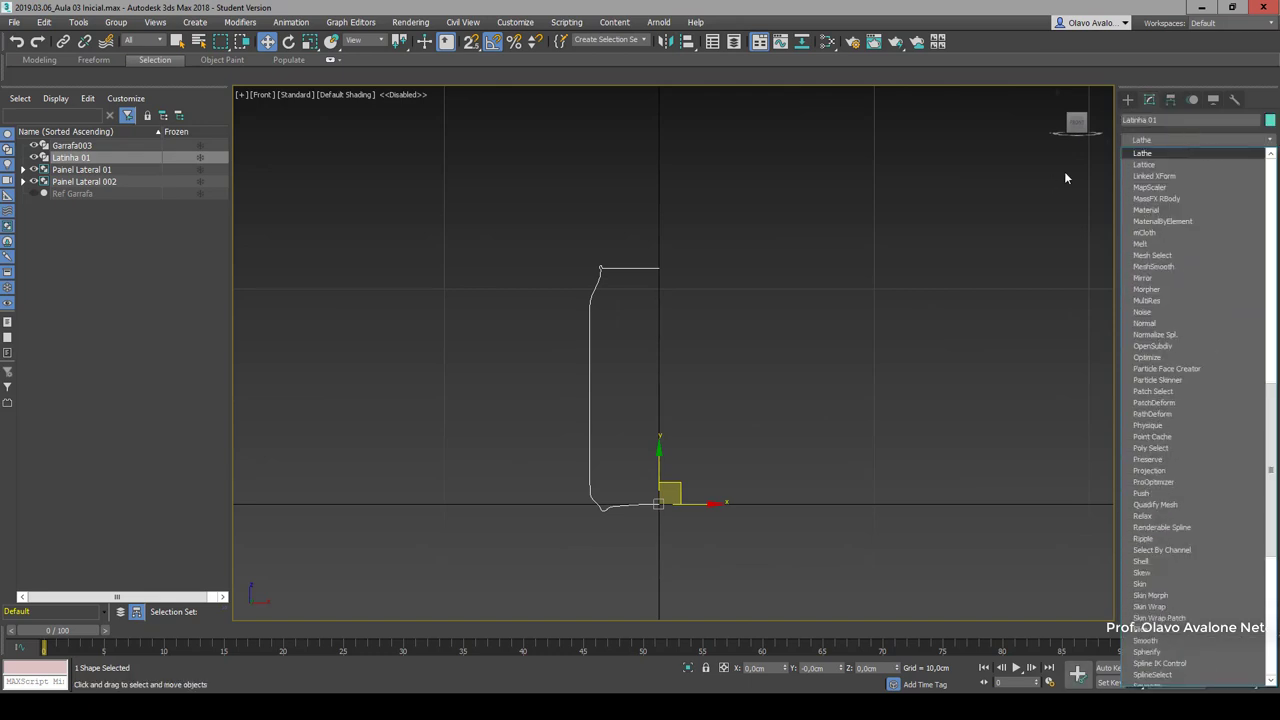
{"action": "left_click", "coordinate": [1145, 153]}
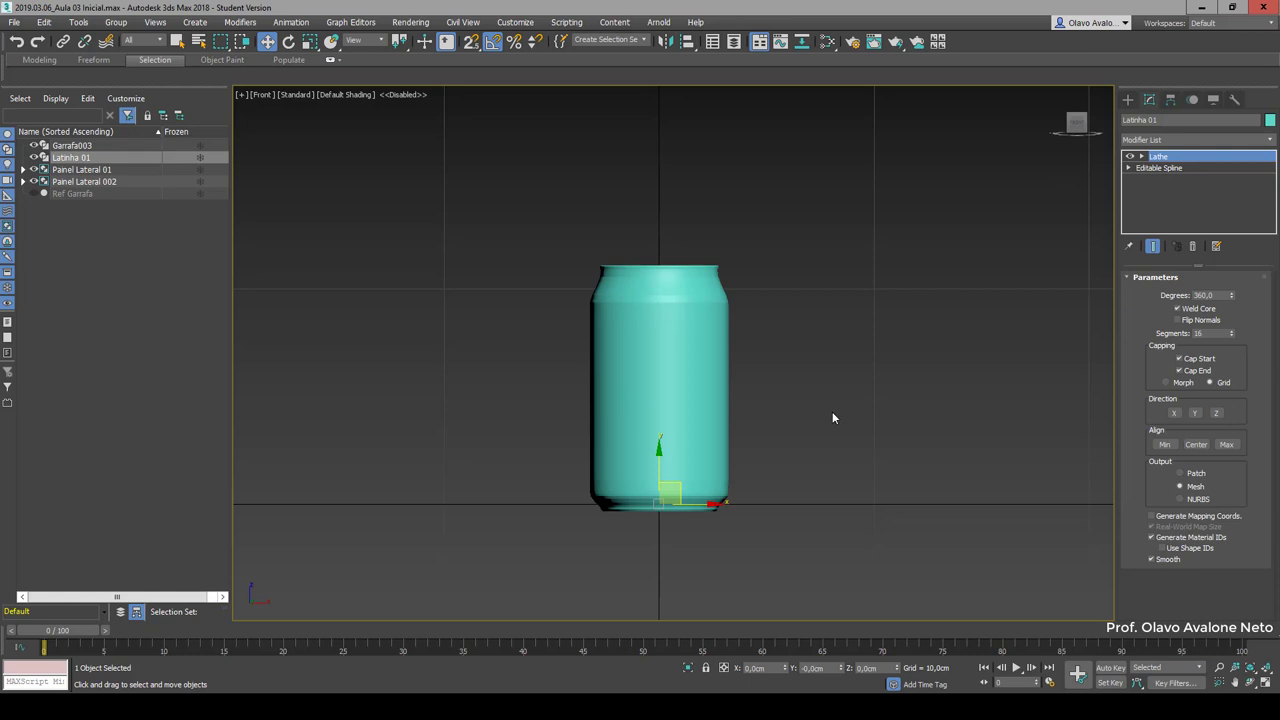
Step: Orbit, pan and zoom to inspect the lathed can from above
{"action": "mouse_move", "coordinate": [832, 418]}
{"action": "middle_mouse_down", "text": "alt"}
{"action": "mouse_move", "coordinate": [797, 437]}
{"action": "mouse_move", "coordinate": [783, 473]}
{"action": "middle_mouse_up", "text": "alt"}
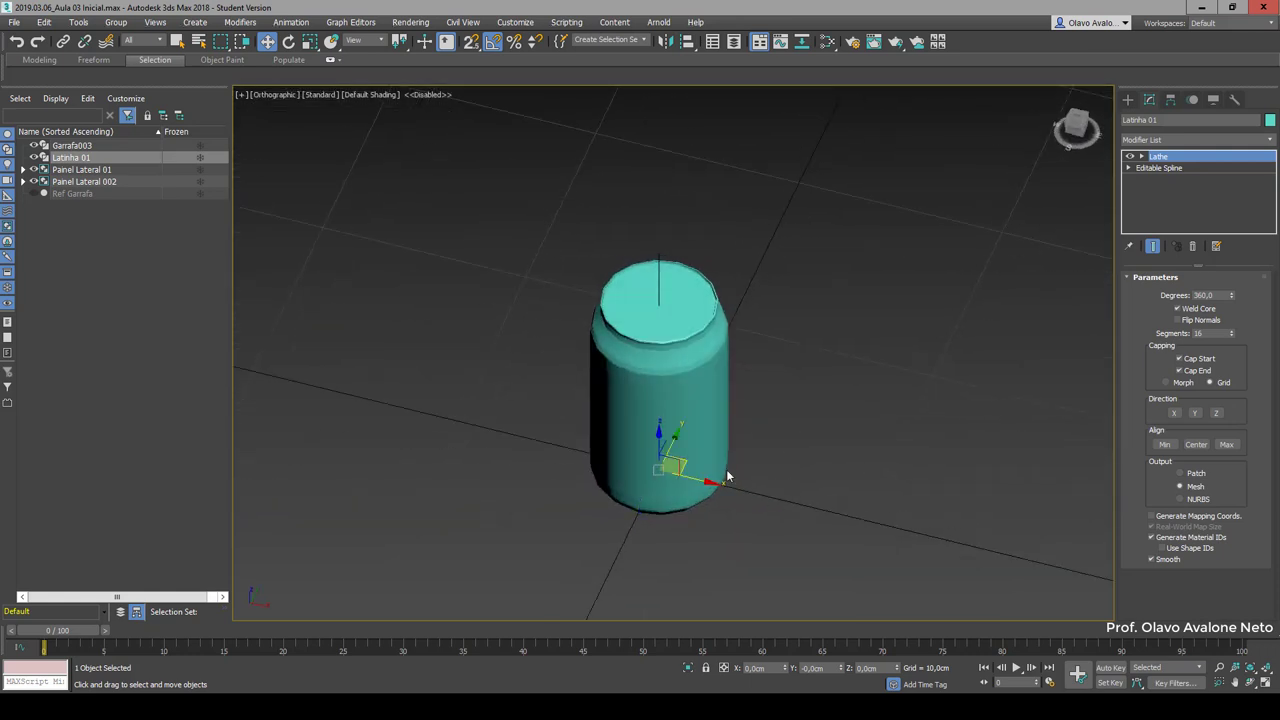
{"action": "scroll", "coordinate": [583, 491], "scroll_direction": "down", "scroll_amount": 3}
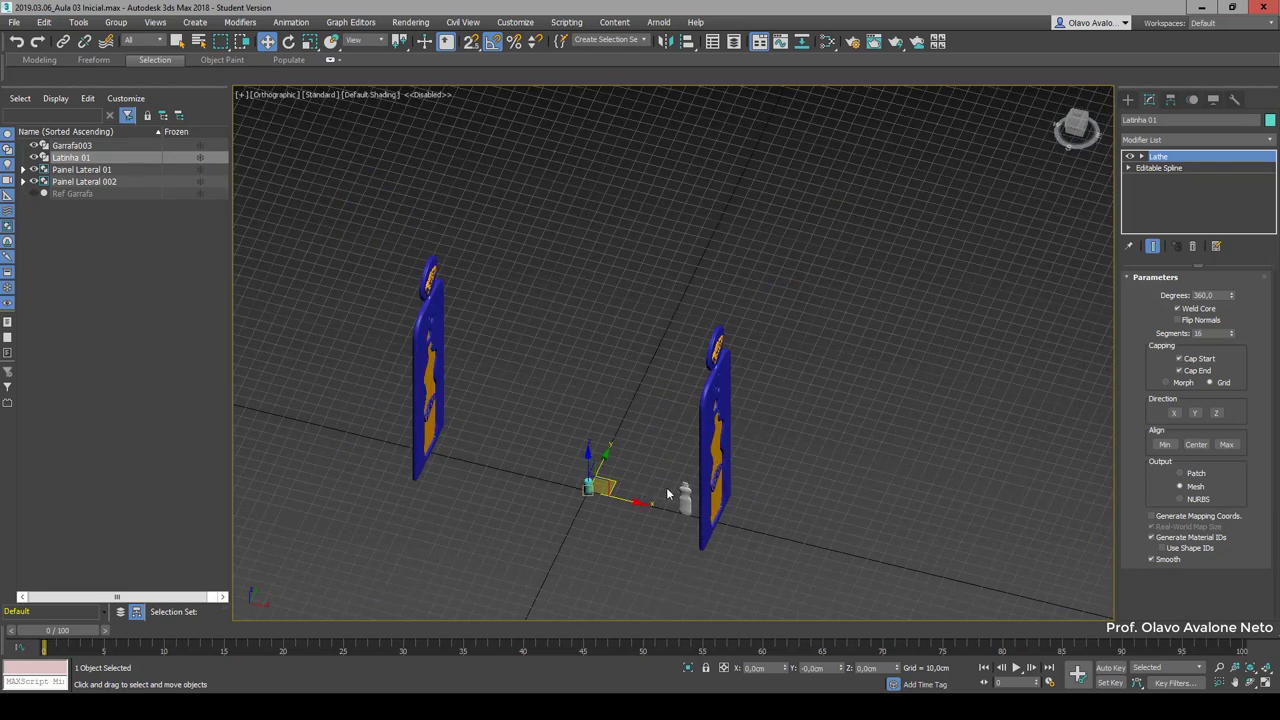
{"action": "scroll", "coordinate": [686, 497], "scroll_direction": "up", "scroll_amount": 6}
{"action": "scroll", "coordinate": [881, 386], "scroll_direction": "down", "scroll_amount": 5}
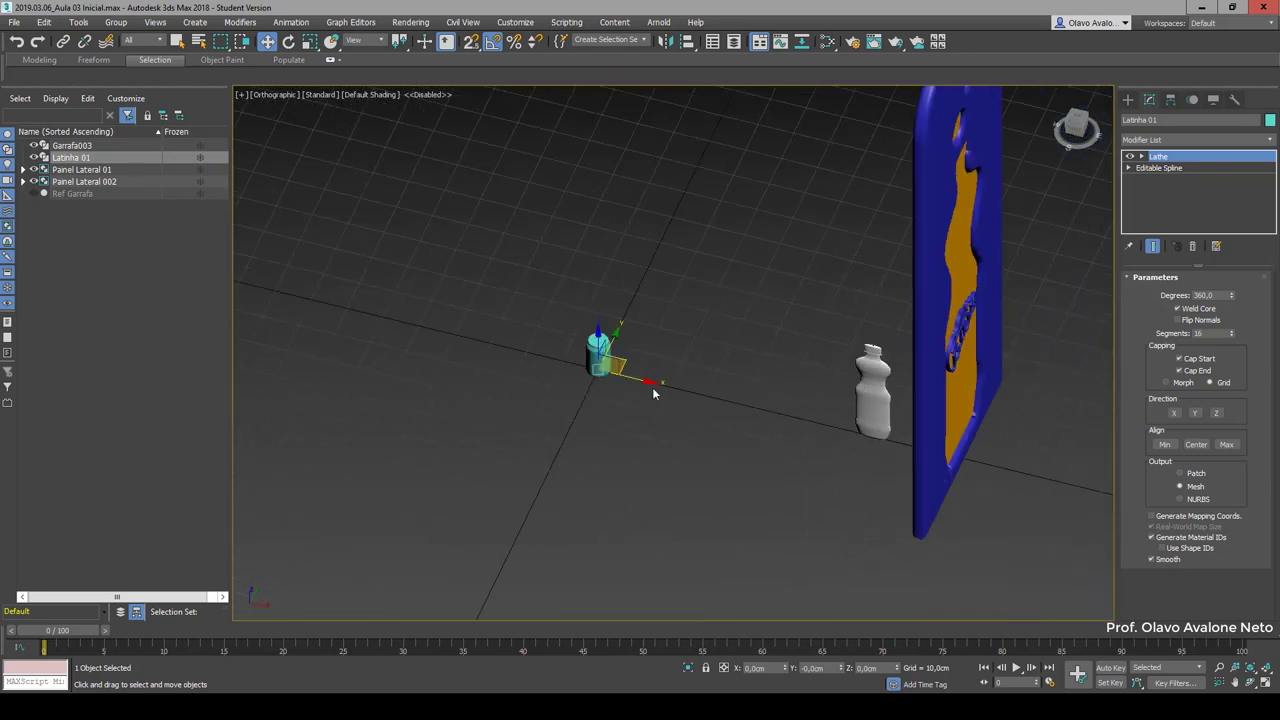
{"action": "scroll", "coordinate": [640, 355], "scroll_direction": "up", "scroll_amount": 6}
{"action": "scroll", "coordinate": [740, 365], "scroll_direction": "down", "scroll_amount": 2}
{"action": "middle_click_drag", "start_coordinate": [512, 268], "coordinate": [566, 420]}
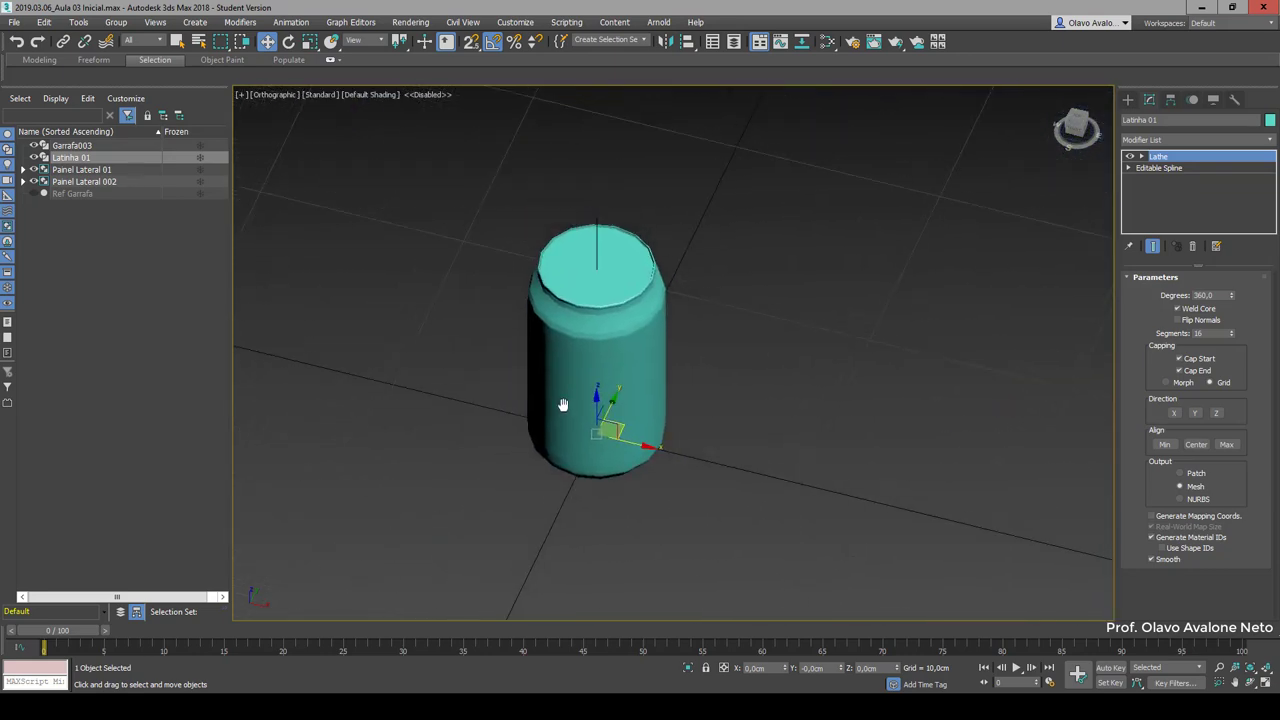
{"action": "scroll", "coordinate": [604, 370], "scroll_direction": "up", "scroll_amount": 4}
{"action": "scroll", "coordinate": [649, 360], "scroll_direction": "down", "scroll_amount": 2}
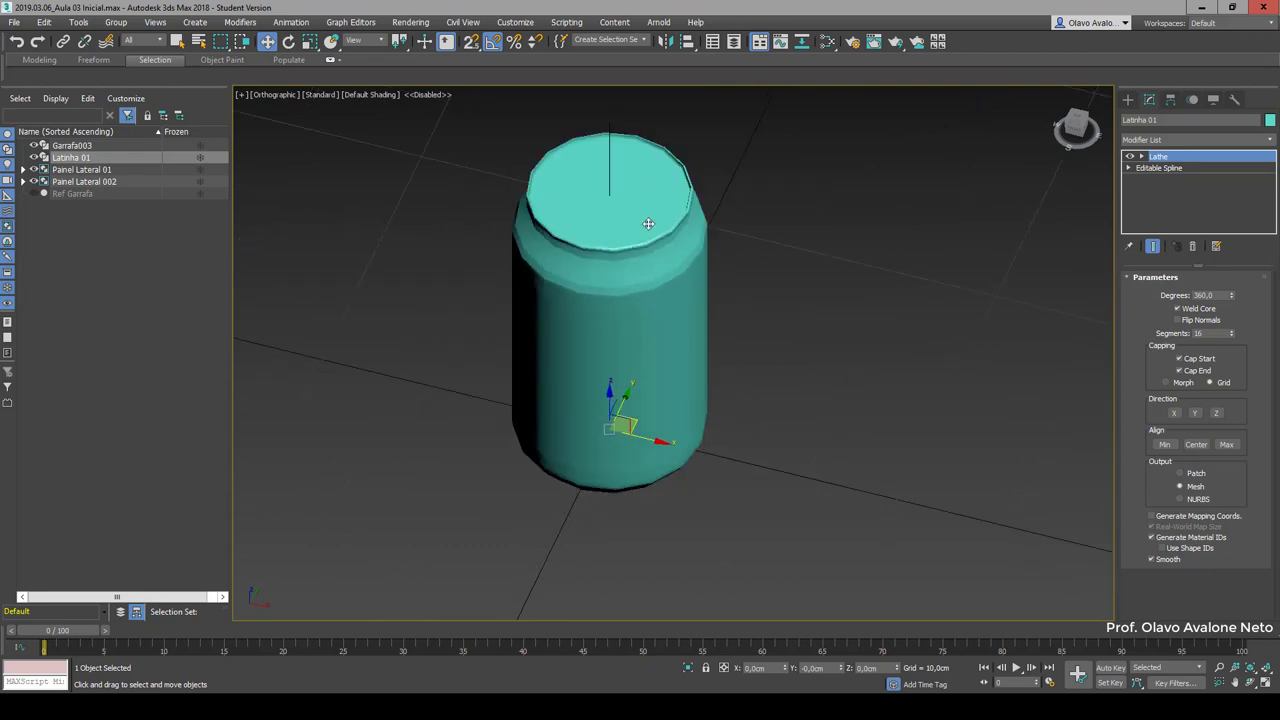
{"action": "scroll", "coordinate": [597, 205], "scroll_direction": "up", "scroll_amount": 2}
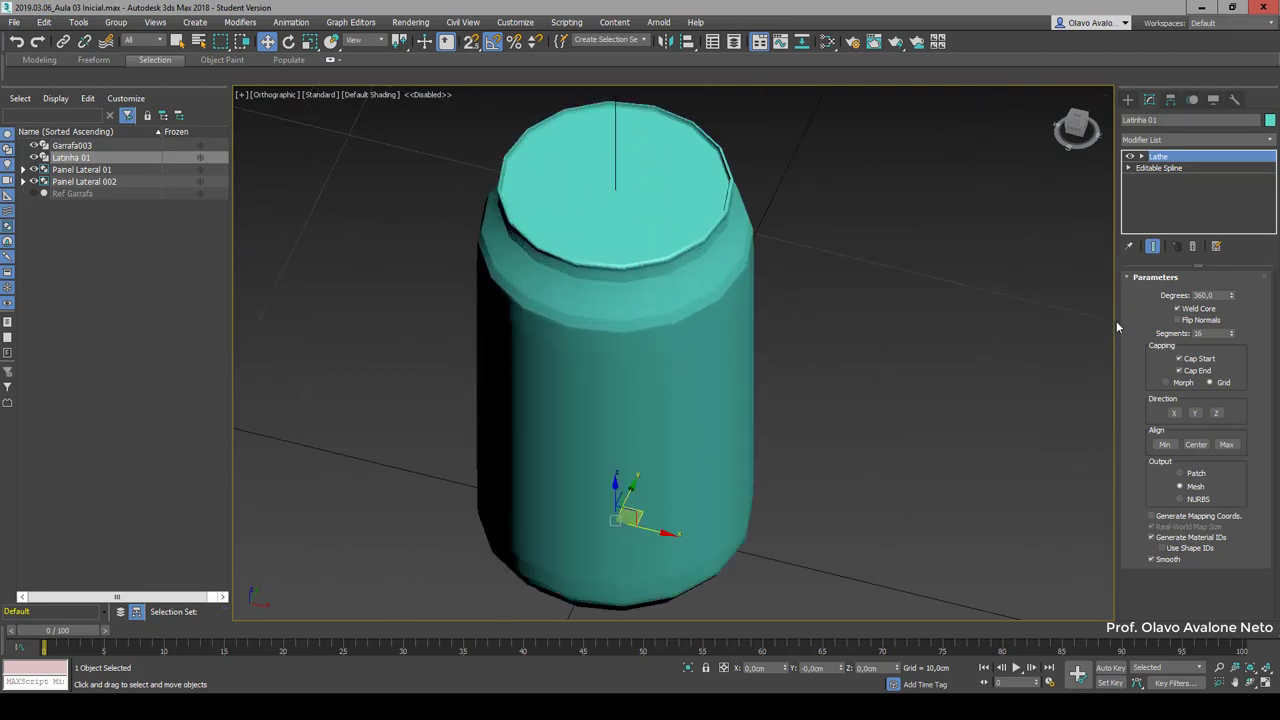
{"action": "left_click_drag", "start_coordinate": [1232, 291], "coordinate": [1243, 362]}
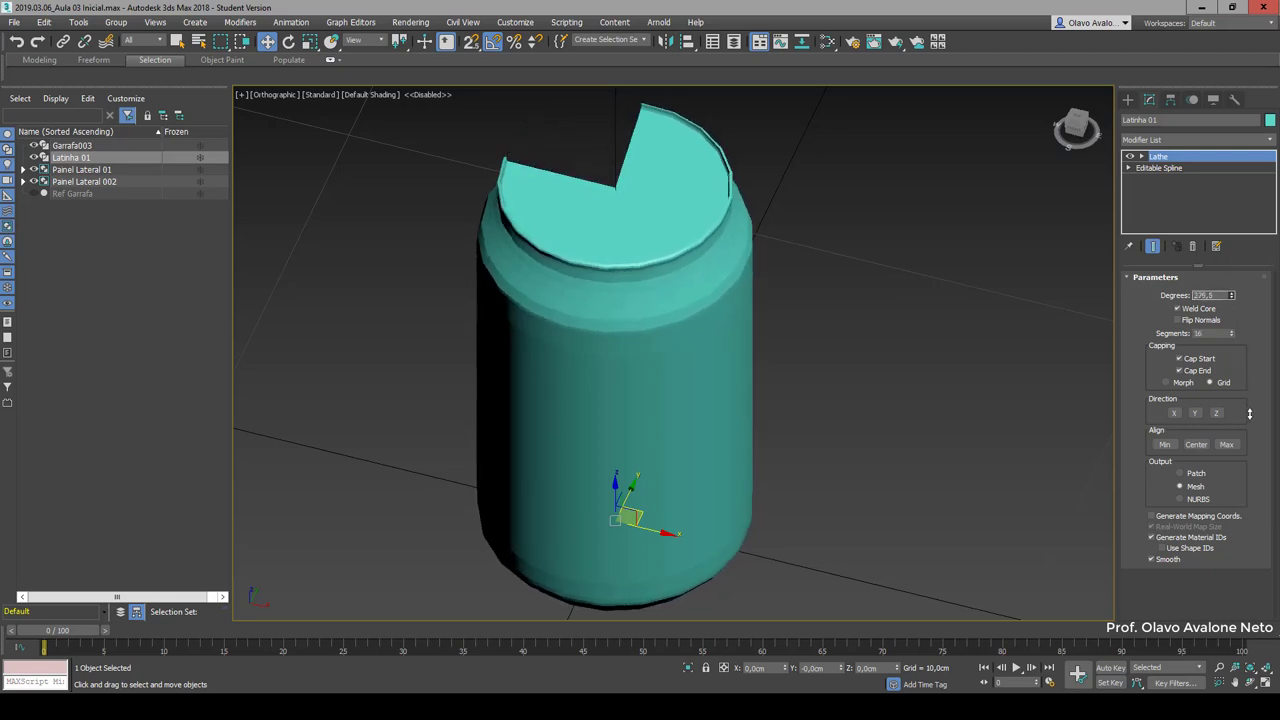
{"action": "mouse_move", "coordinate": [1243, 362]}
{"action": "left_mouse_down"}
{"action": "mouse_move", "coordinate": [1225, 8]}
{"action": "mouse_move", "coordinate": [1233, 668]}
{"action": "left_mouse_up"}
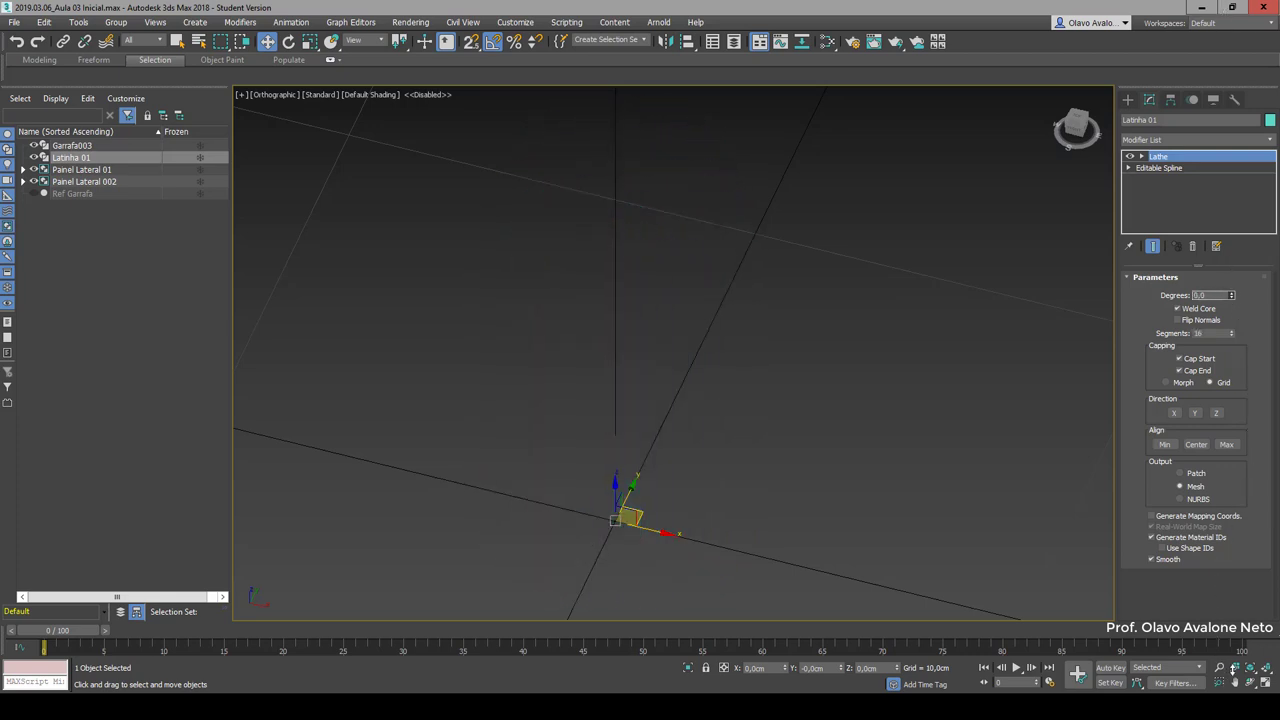
{"action": "mouse_move", "coordinate": [1237, 581]}
{"action": "left_mouse_down"}
{"action": "mouse_move", "coordinate": [1231, 301]}
{"action": "mouse_move", "coordinate": [1212, 168]}
{"action": "mouse_move", "coordinate": [1220, 90]}
{"action": "left_mouse_up"}
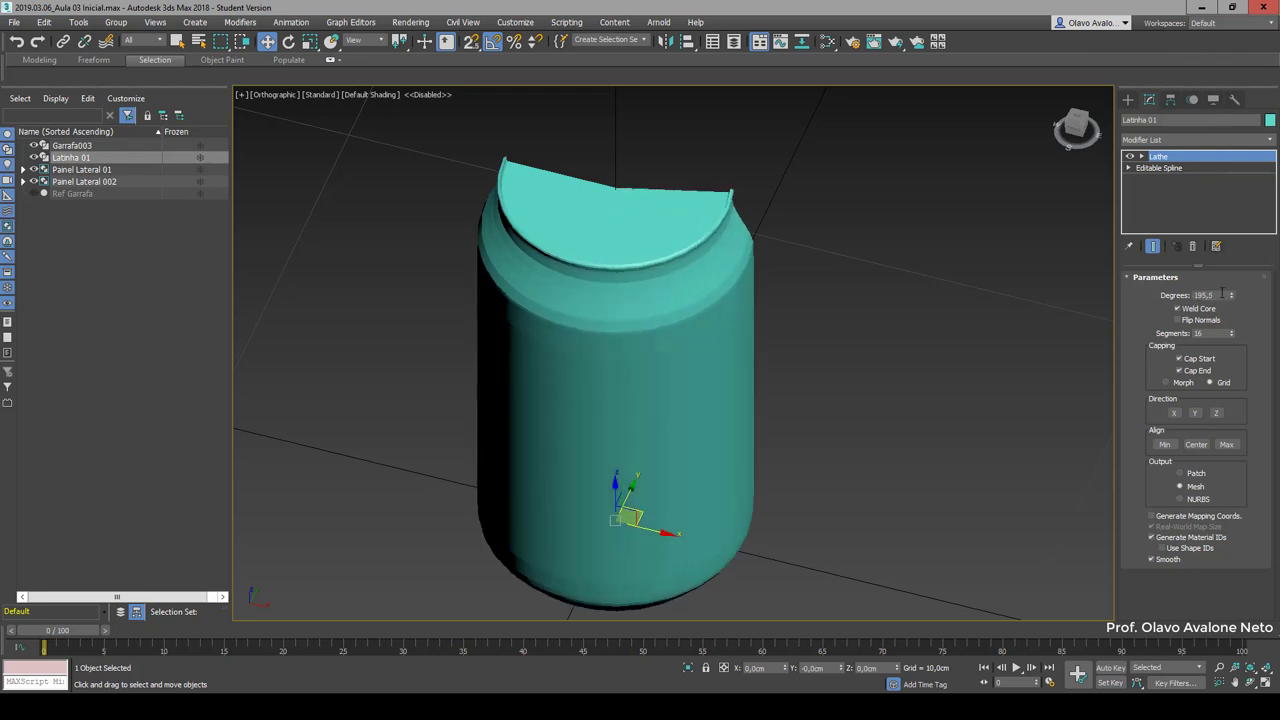
{"action": "type", "text": "360"}
{"action": "key", "text": "Return"}
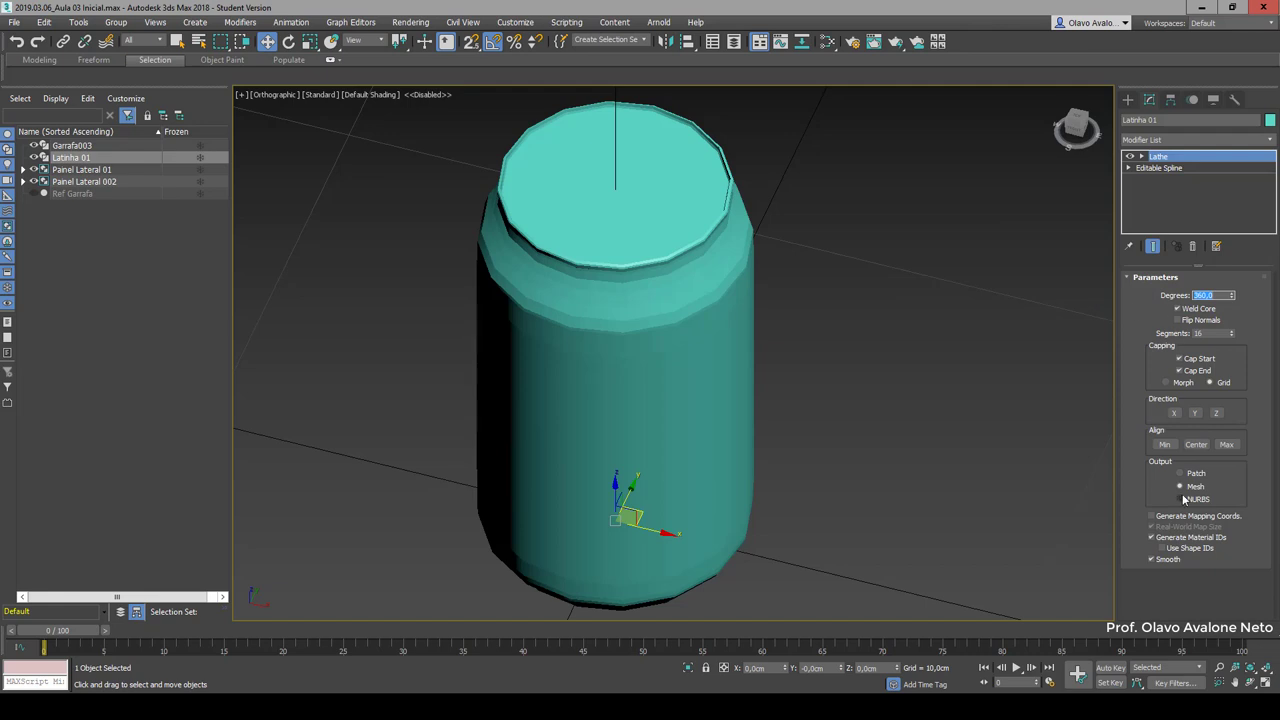
Step: Test Patch versus Mesh output and the Min, Center and Max Align buttons
{"action": "left_click", "coordinate": [1180, 475]}
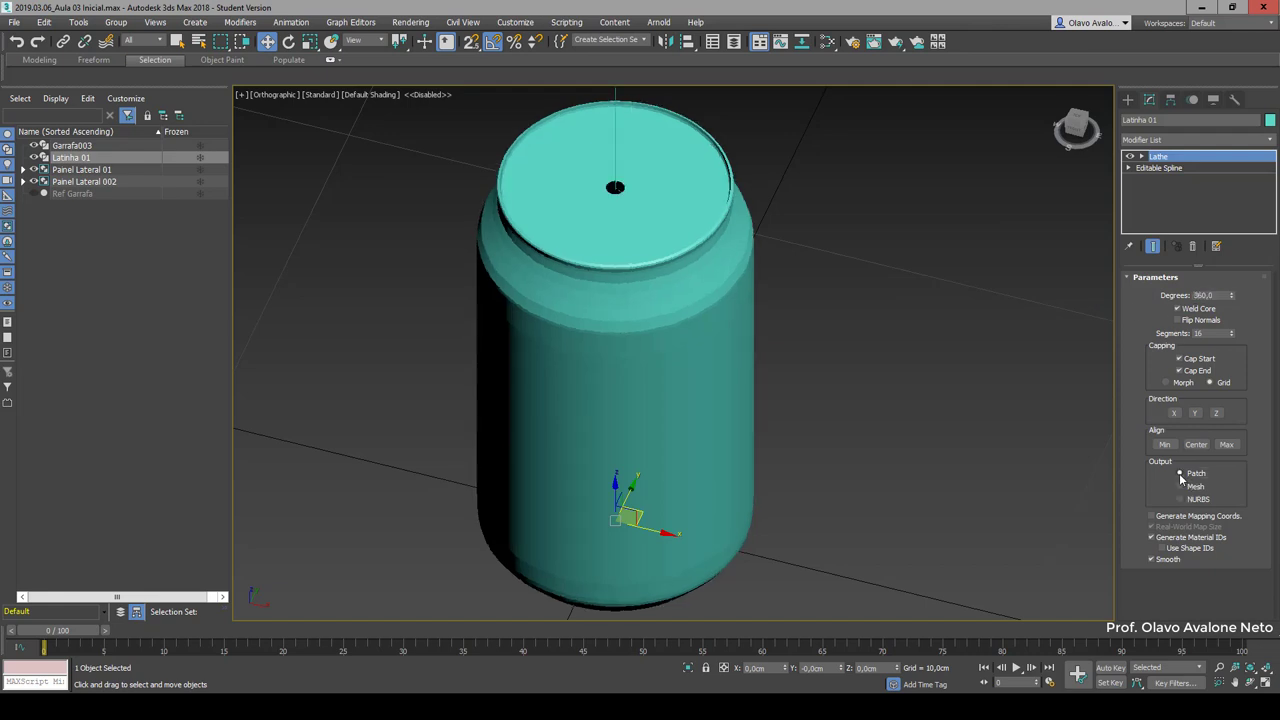
{"action": "left_click", "coordinate": [1180, 487]}
{"action": "left_click", "coordinate": [1165, 444]}
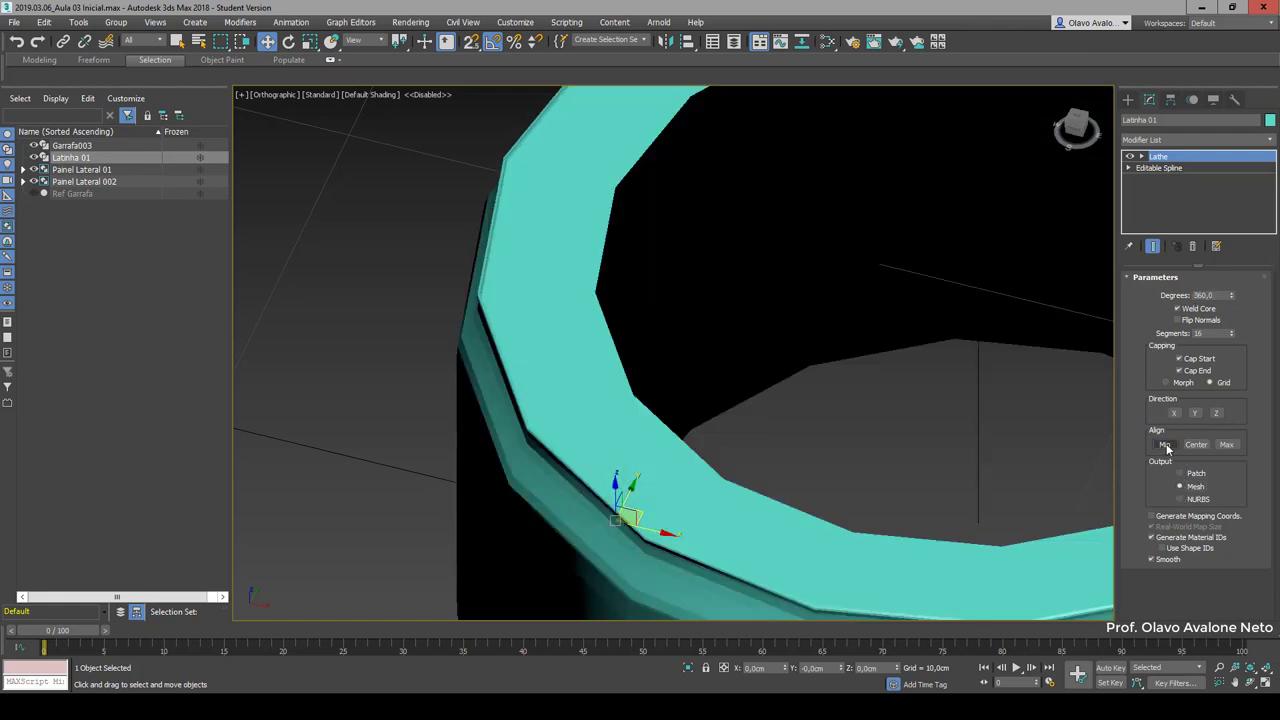
{"action": "scroll", "coordinate": [709, 335], "scroll_direction": "down", "scroll_amount": 10}
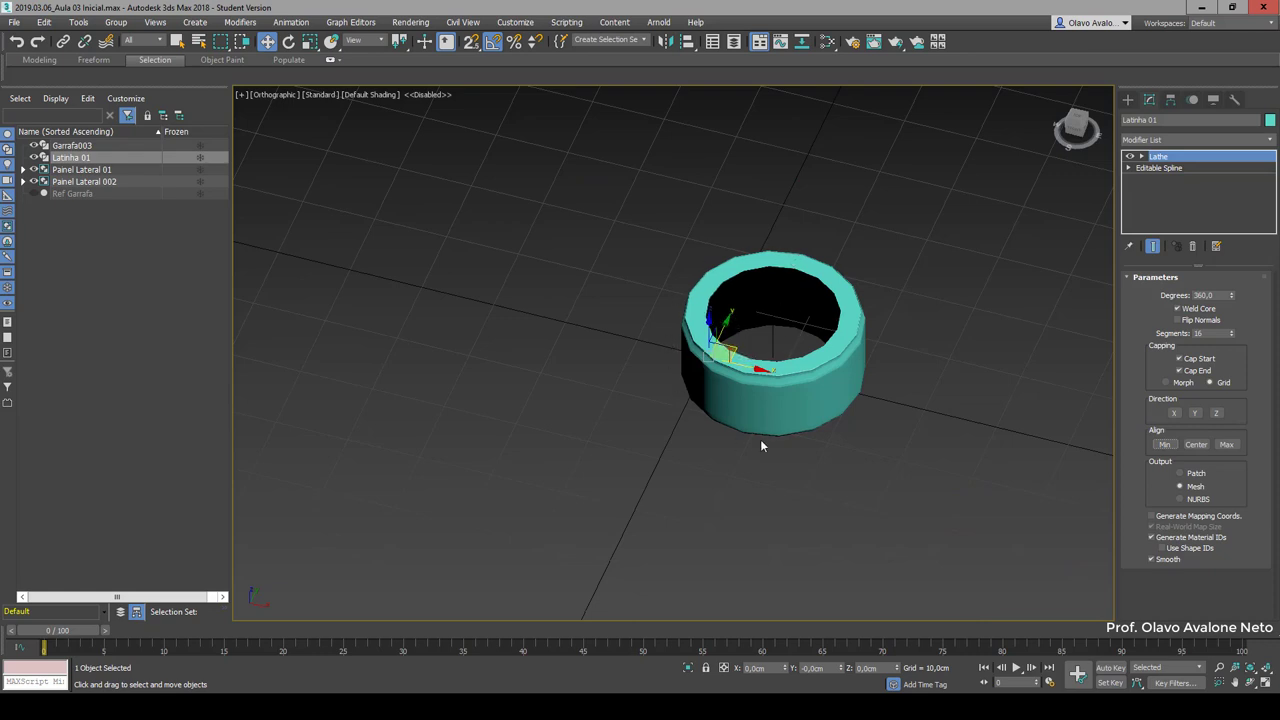
{"action": "left_click", "coordinate": [1194, 444]}
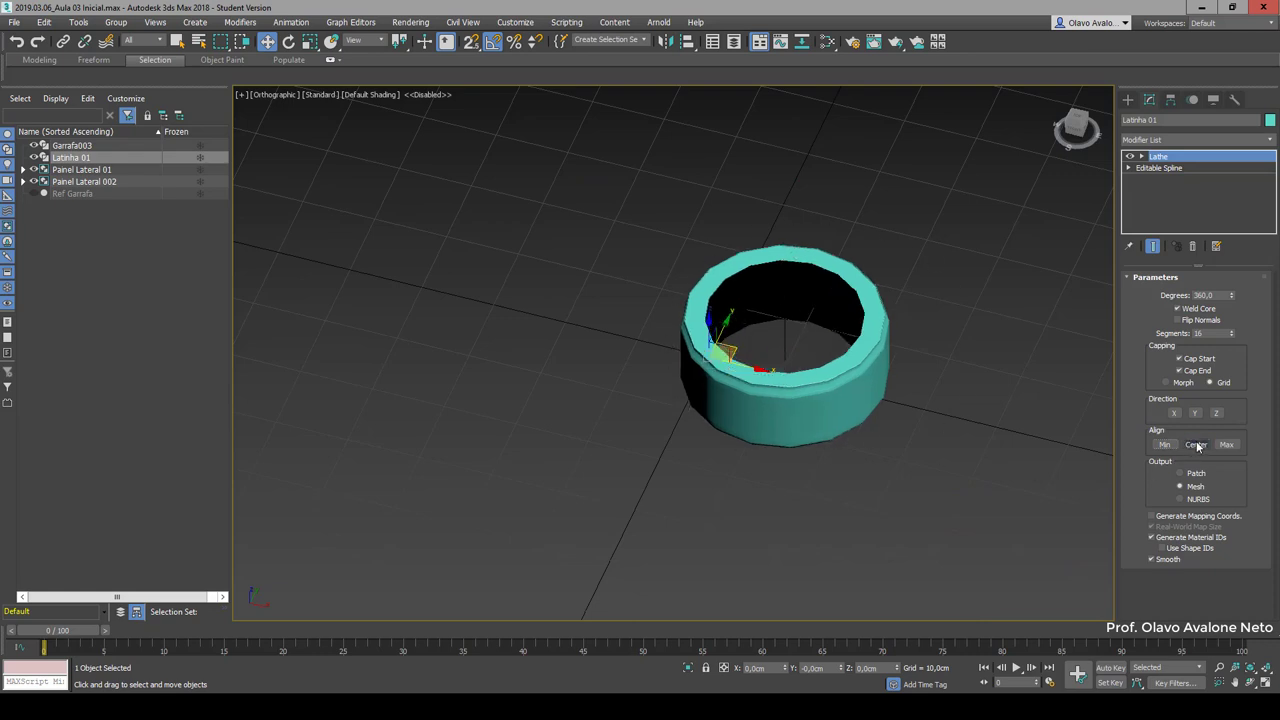
{"action": "left_click", "coordinate": [1224, 445]}
{"action": "left_click", "coordinate": [1196, 444]}
{"action": "left_click", "coordinate": [1162, 444]}
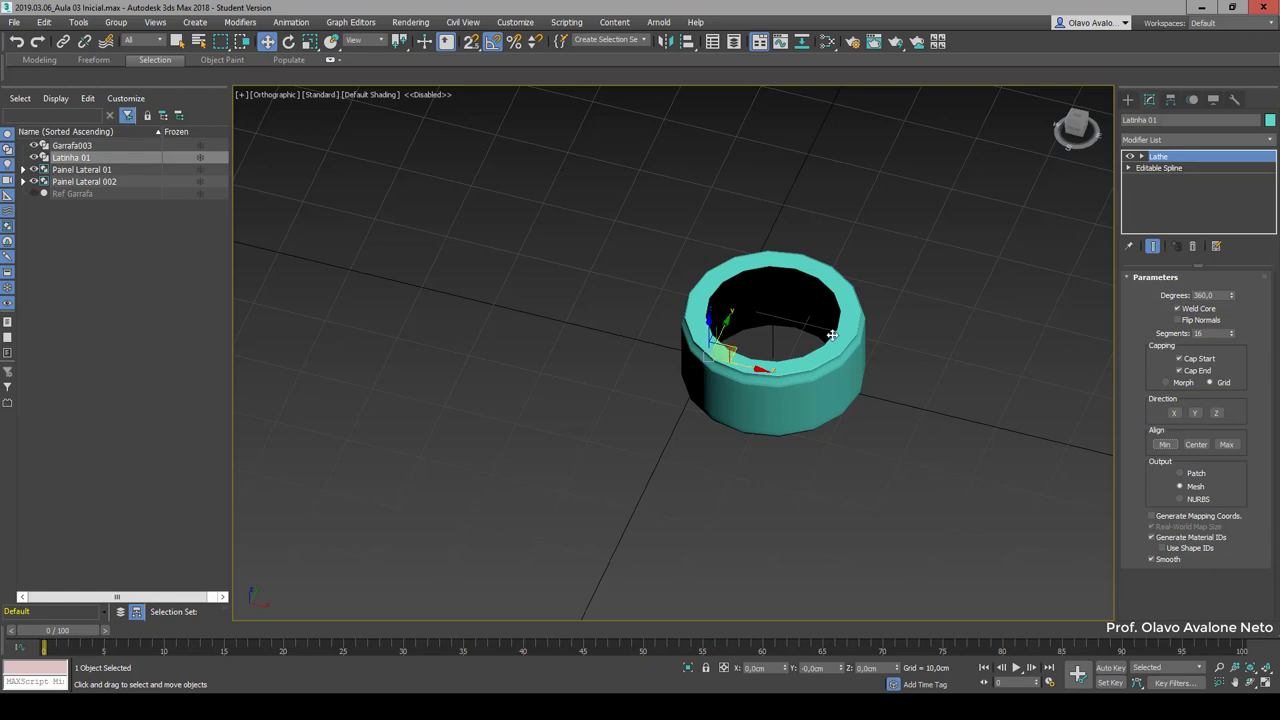
Step: Select the Lathe Axis and drag it along X to narrow the ring
{"action": "left_click", "coordinate": [1142, 157]}
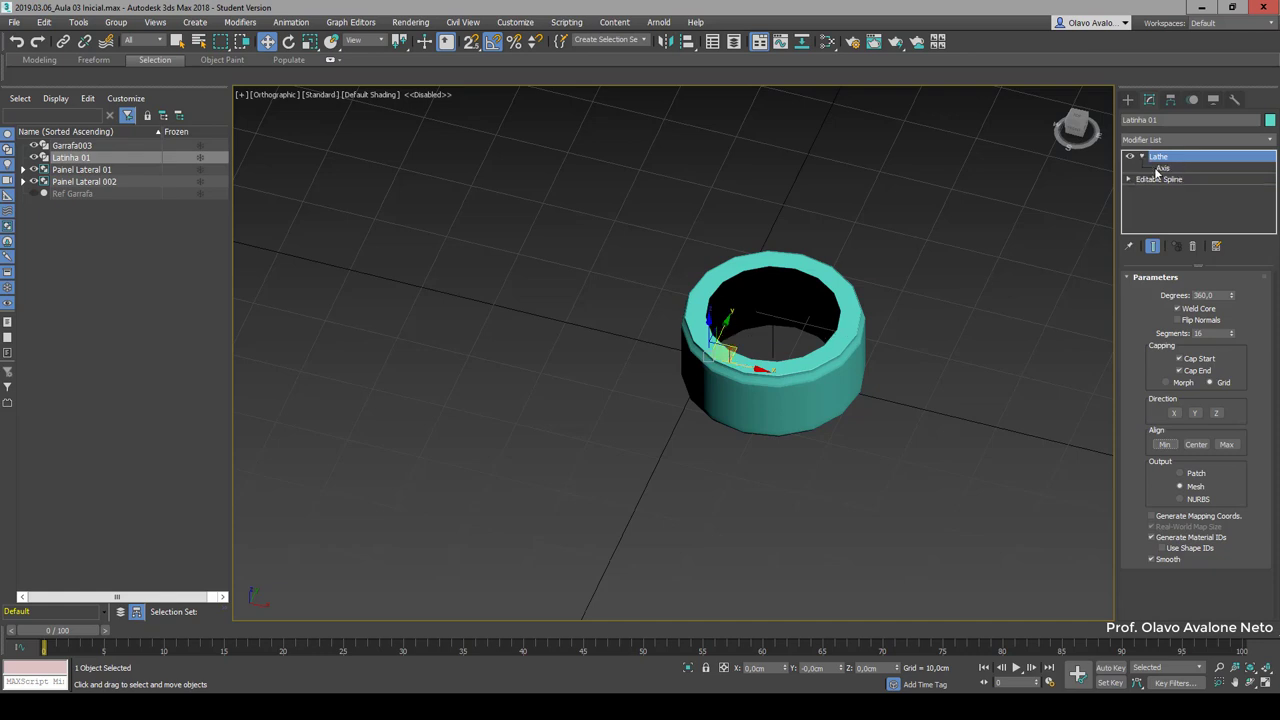
{"action": "left_click", "coordinate": [1163, 168]}
{"action": "mouse_move", "coordinate": [800, 320]}
{"action": "left_mouse_down"}
{"action": "mouse_move", "coordinate": [747, 322]}
{"action": "mouse_move", "coordinate": [740, 336]}
{"action": "left_mouse_up"}
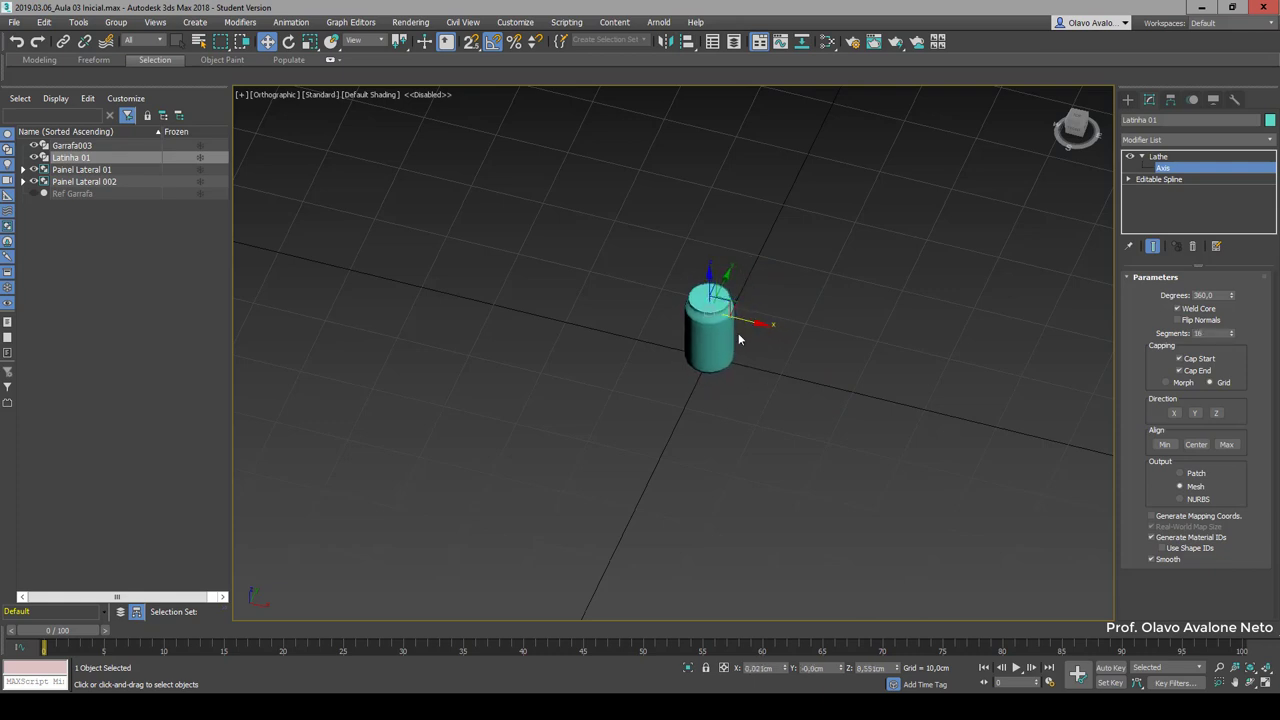
{"action": "scroll", "coordinate": [738, 330], "scroll_direction": "up", "scroll_amount": 3}
{"action": "scroll", "coordinate": [705, 322], "scroll_direction": "up", "scroll_amount": 2}
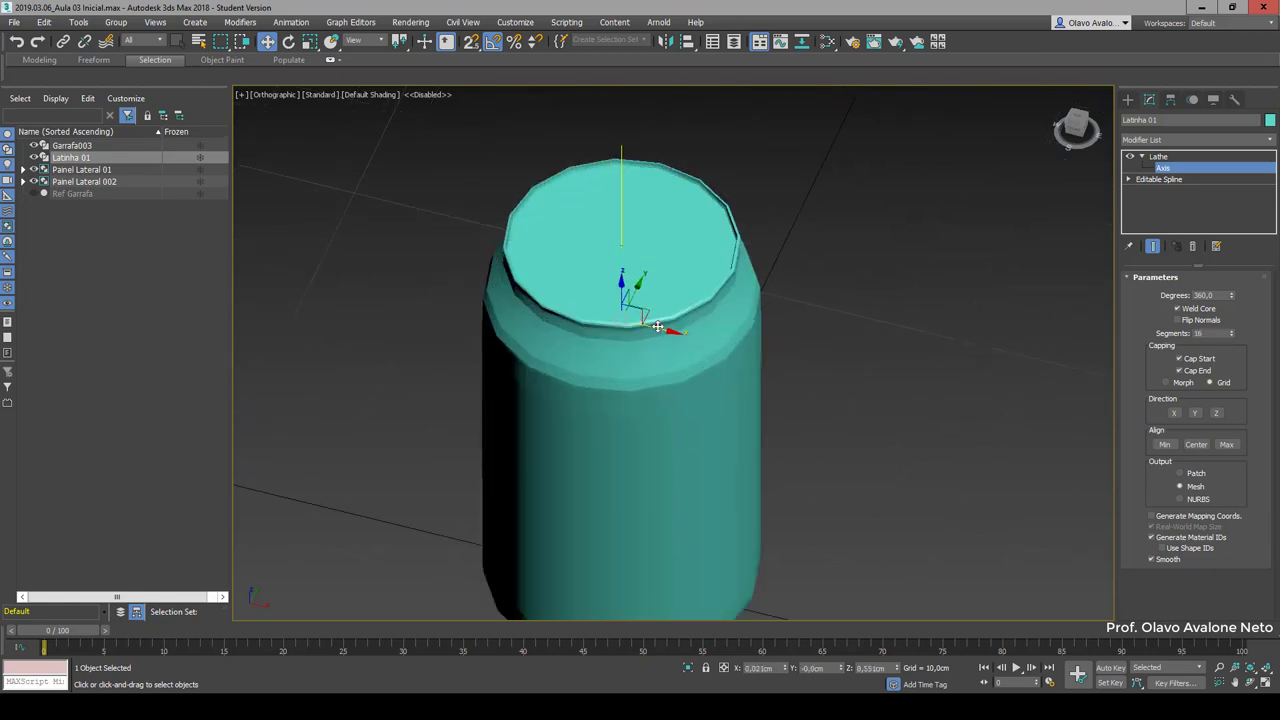
{"action": "left_click_drag", "start_coordinate": [657, 326], "coordinate": [655, 326]}
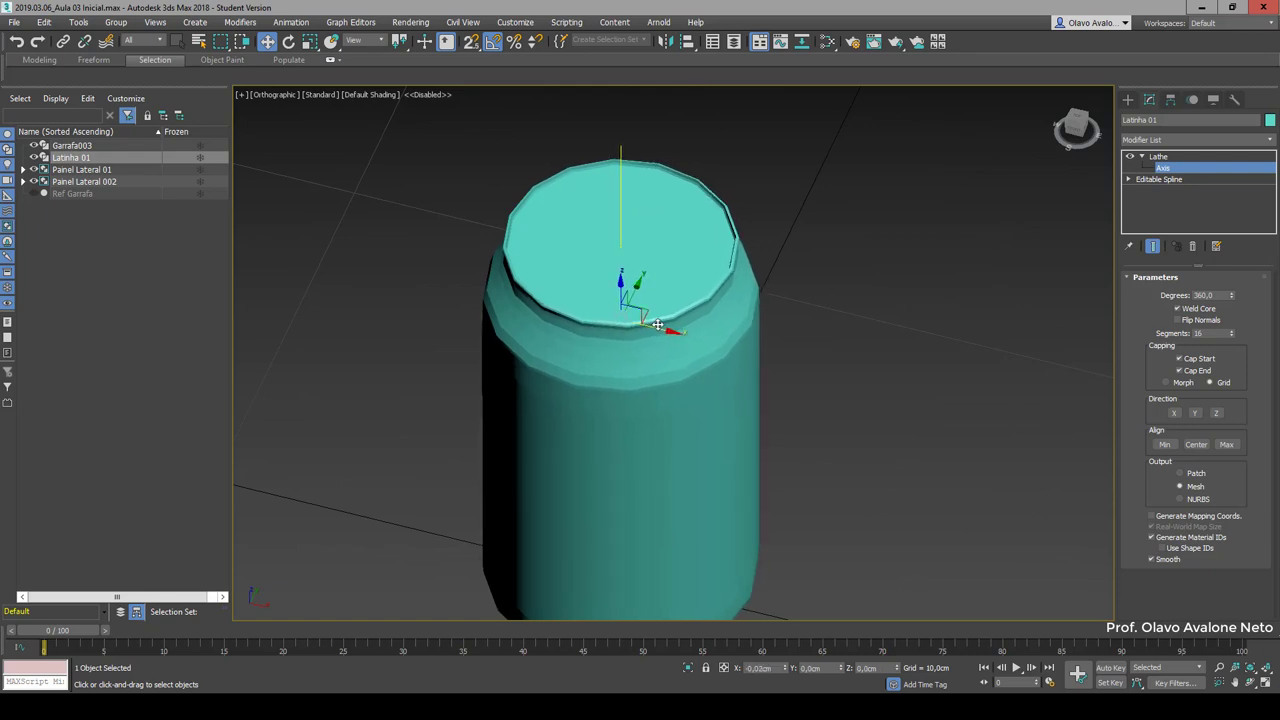
Step: Retry the Align buttons, then fine-tune the axis to about X 0,002 cm
{"action": "left_click", "coordinate": [1196, 444]}
{"action": "left_click", "coordinate": [1163, 444]}
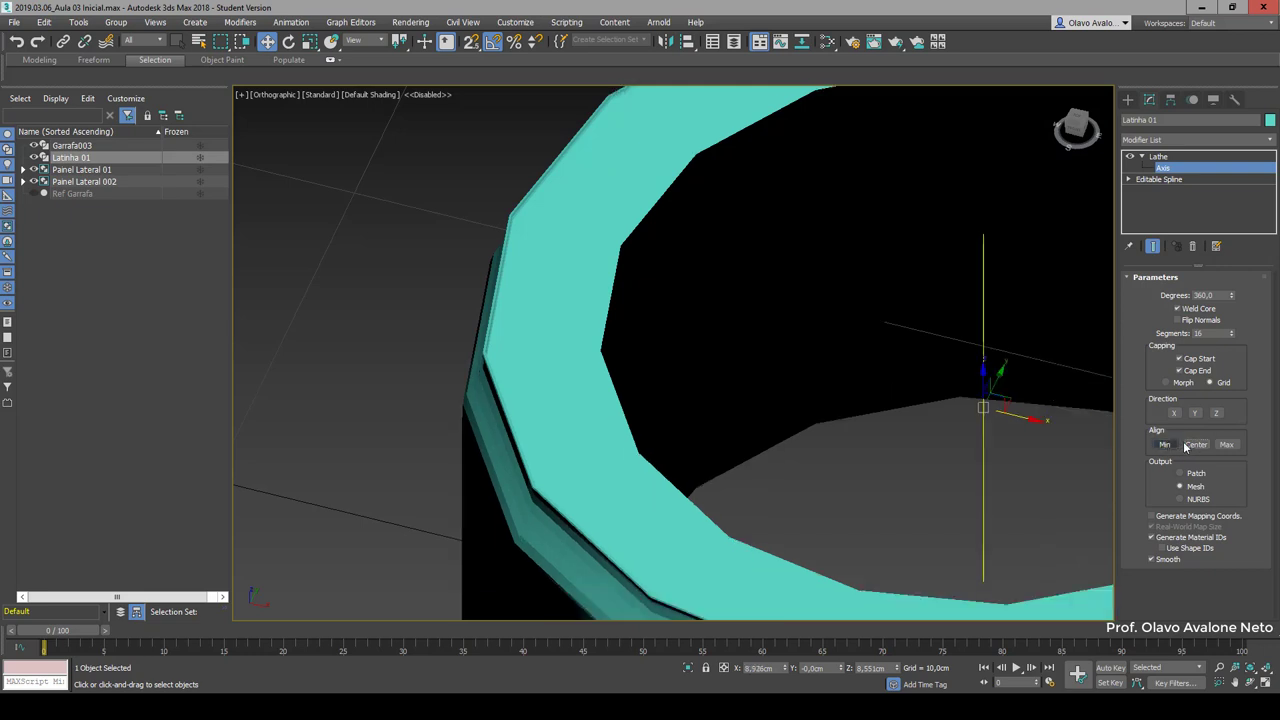
{"action": "left_click", "coordinate": [1196, 444]}
{"action": "scroll", "coordinate": [862, 416], "scroll_direction": "down", "scroll_amount": 5}
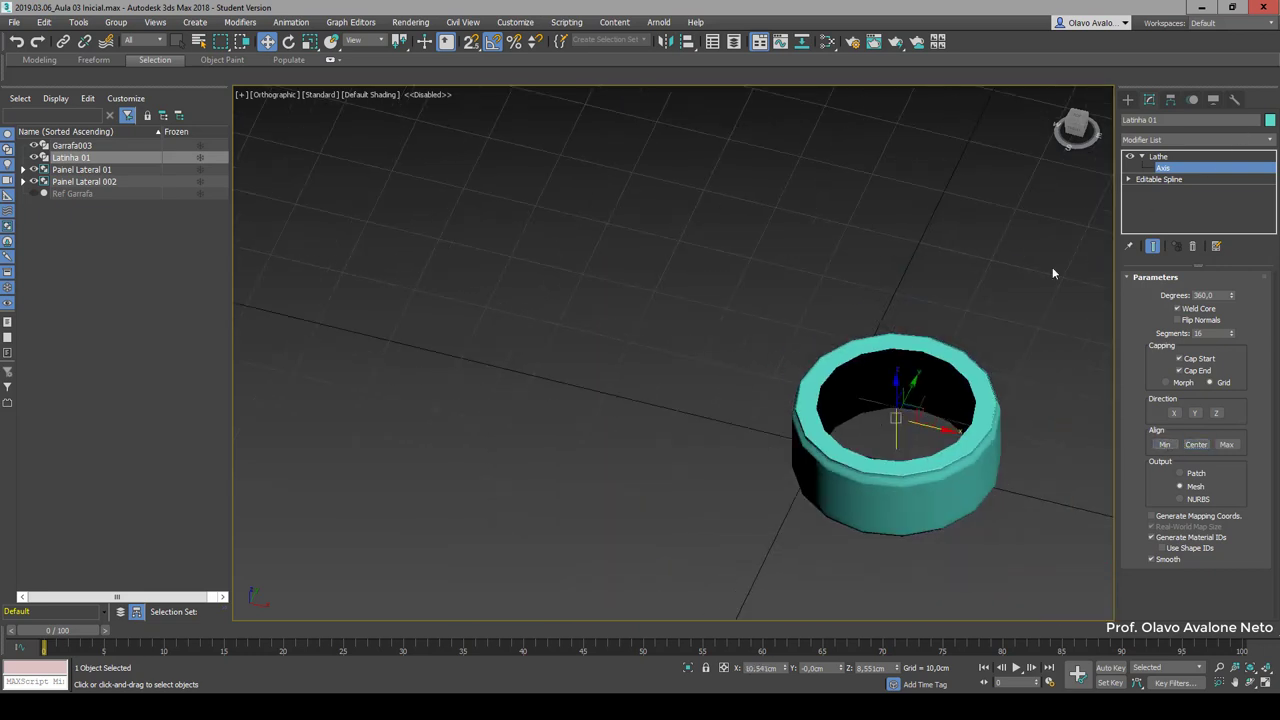
{"action": "mouse_move", "coordinate": [930, 428]}
{"action": "left_mouse_down"}
{"action": "mouse_move", "coordinate": [847, 407]}
{"action": "mouse_move", "coordinate": [859, 409]}
{"action": "left_mouse_up"}
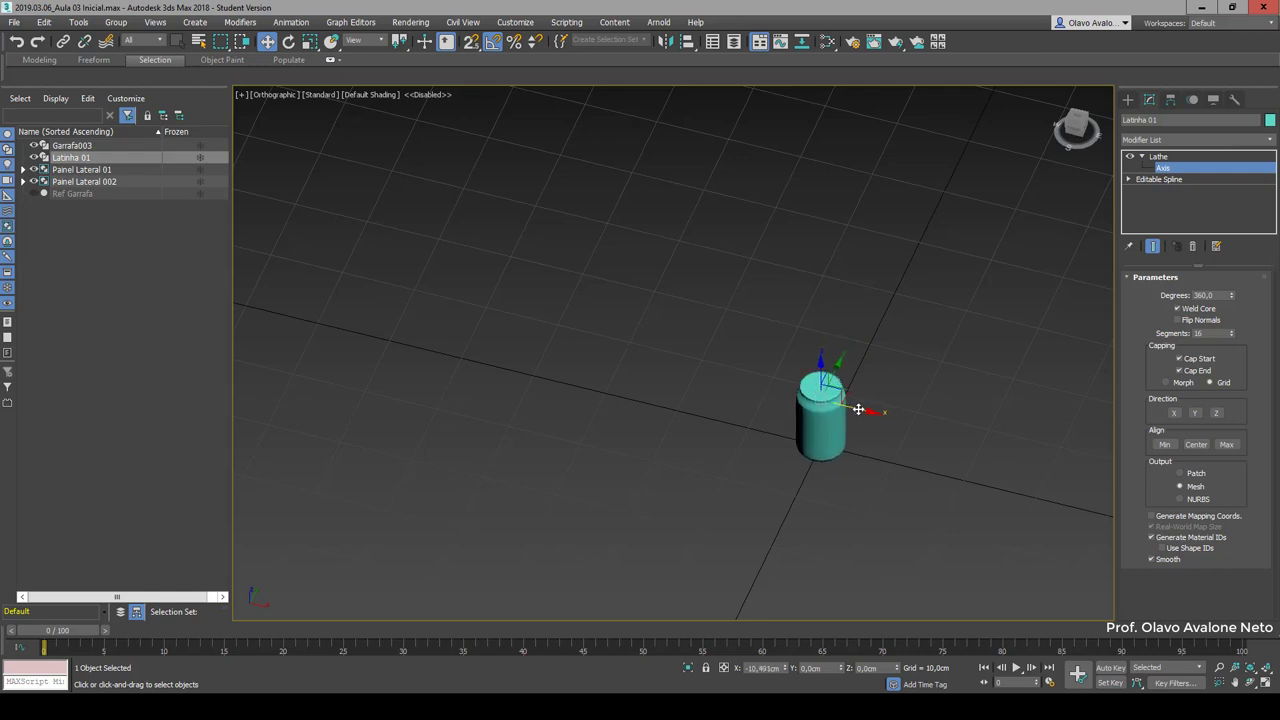
{"action": "scroll", "coordinate": [824, 426], "scroll_direction": "up", "scroll_amount": 1}
{"action": "scroll", "coordinate": [824, 426], "scroll_direction": "up", "scroll_amount": 4}
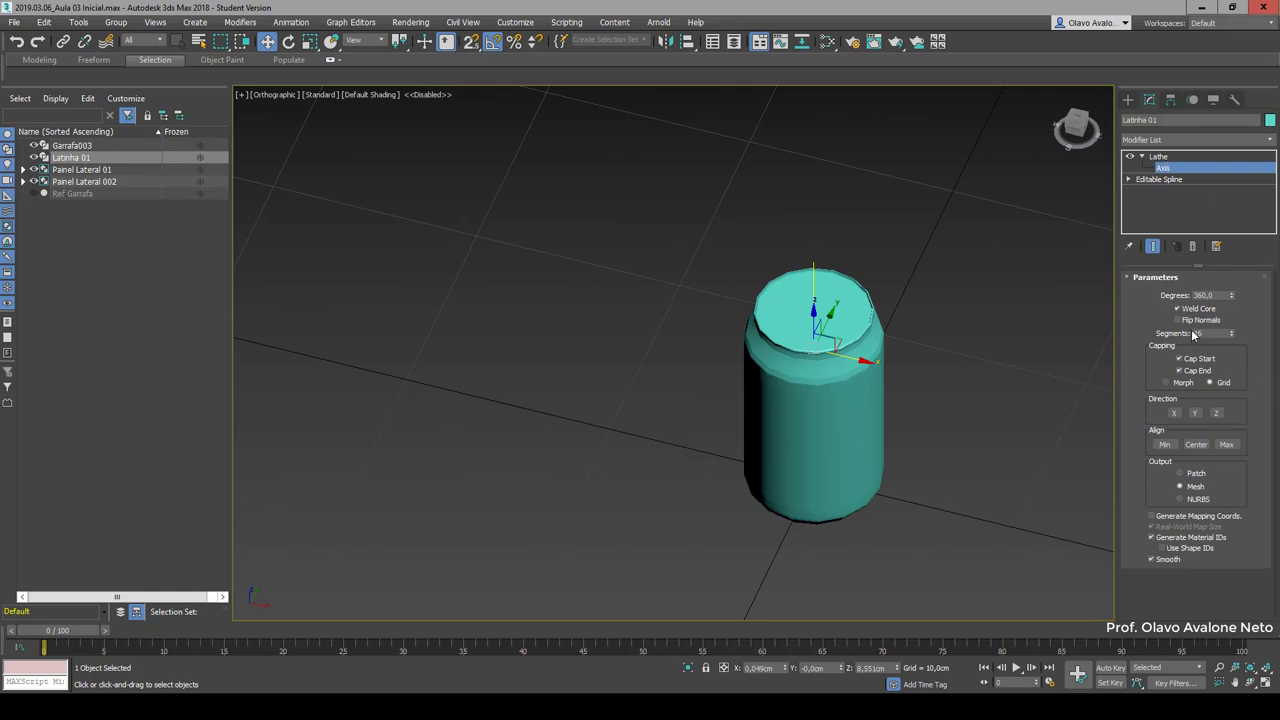
{"action": "scroll", "coordinate": [929, 300], "scroll_direction": "up", "scroll_amount": 3}
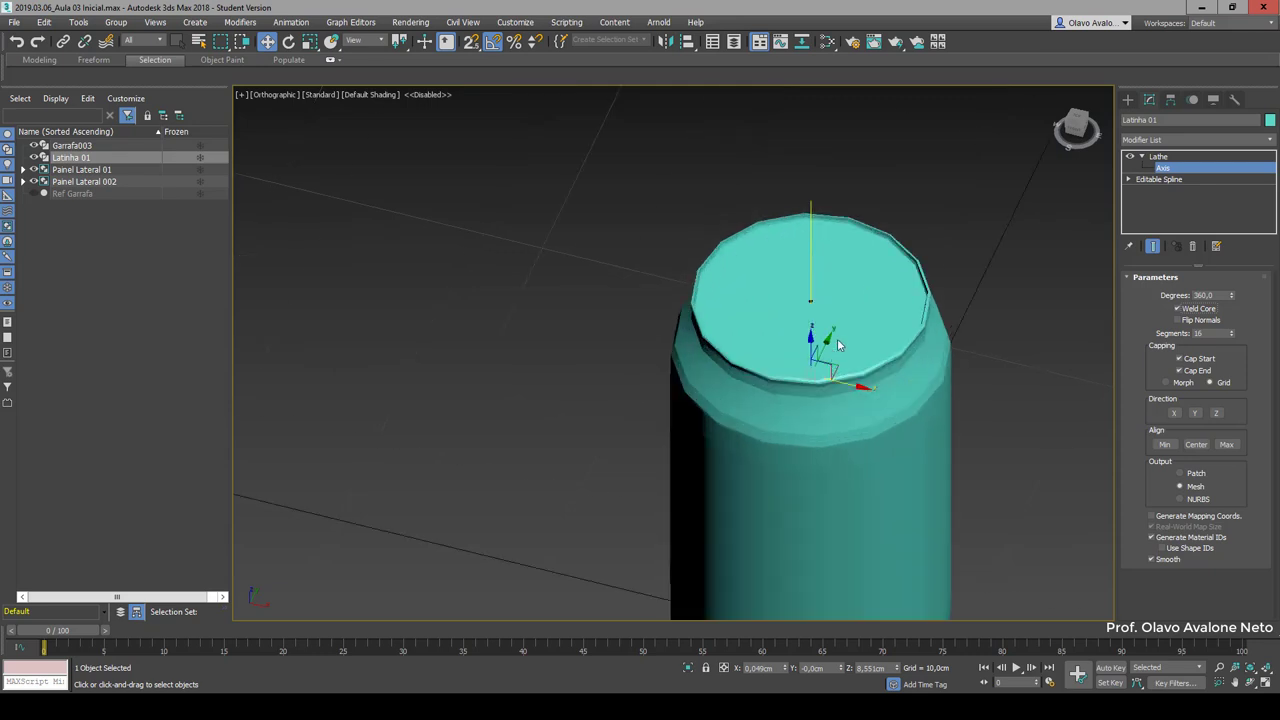
{"action": "scroll", "coordinate": [970, 298], "scroll_direction": "up", "scroll_amount": 4}
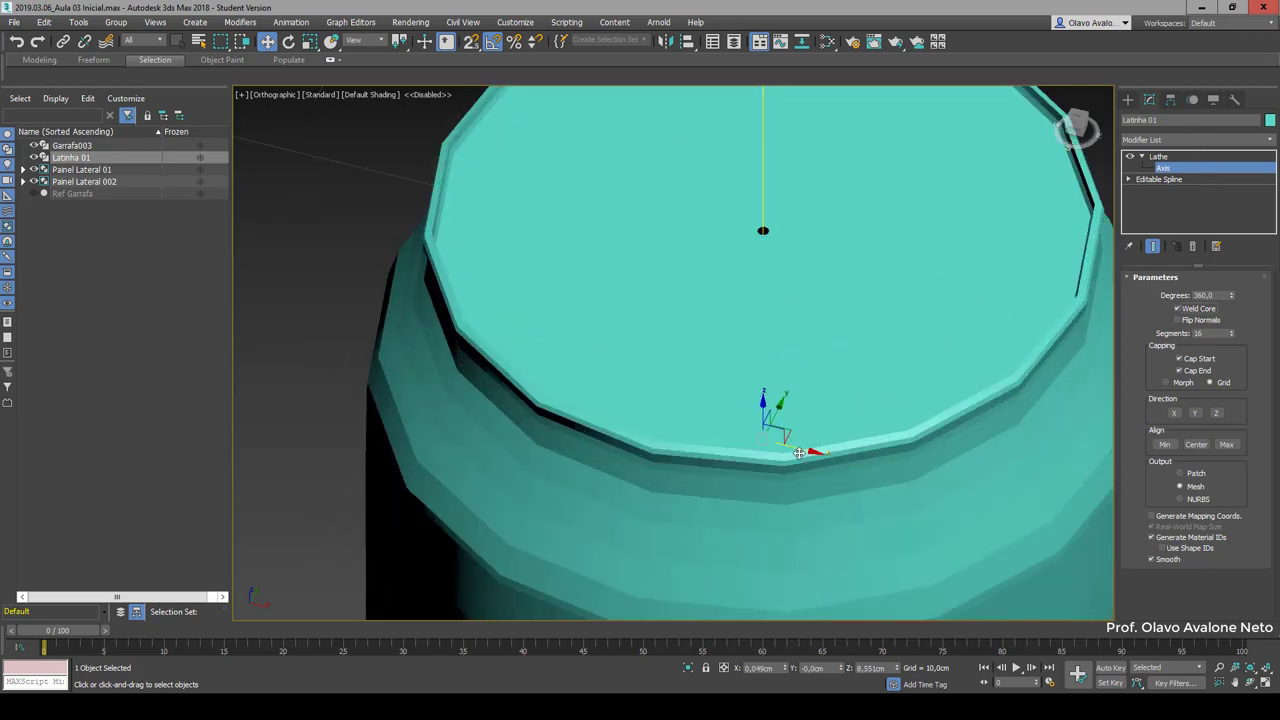
{"action": "left_click_drag", "start_coordinate": [799, 451], "coordinate": [792, 450]}
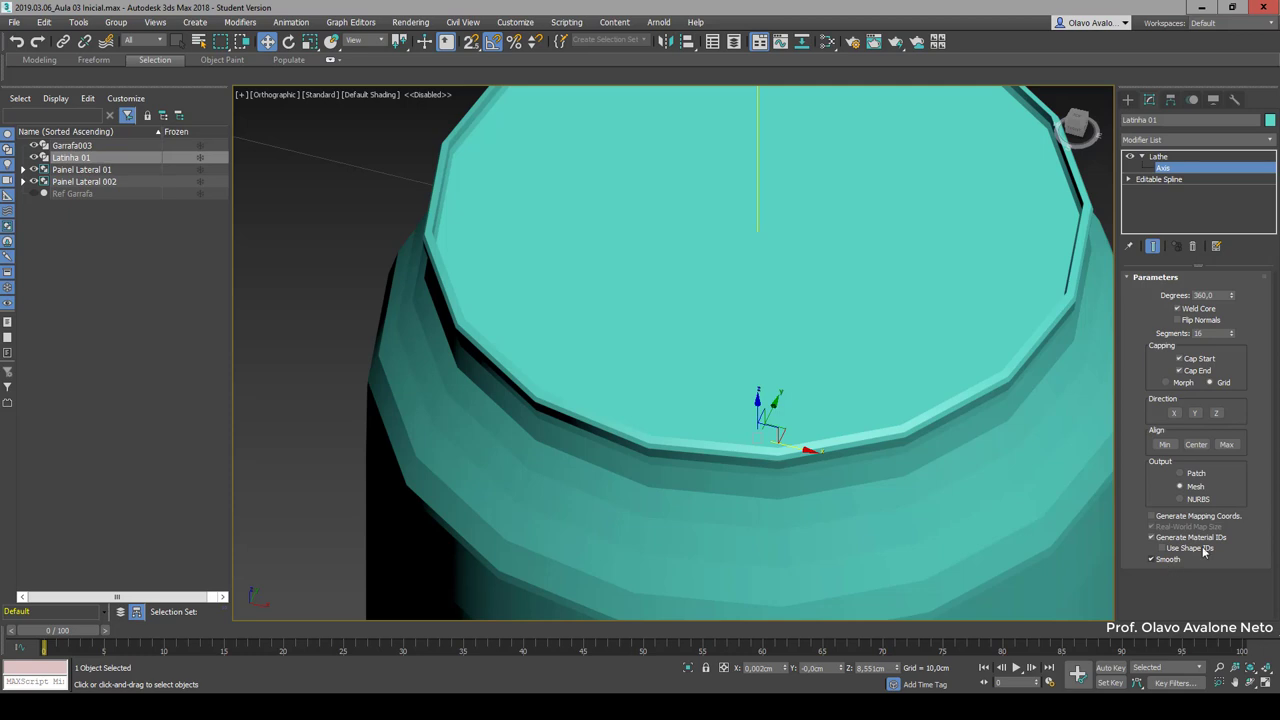
Step: Raise the Lathe segments from 16 to 36, then to 50
{"action": "double_click", "coordinate": [1212, 333]}
{"action": "type", "text": "36"}
{"action": "key", "text": "Return"}
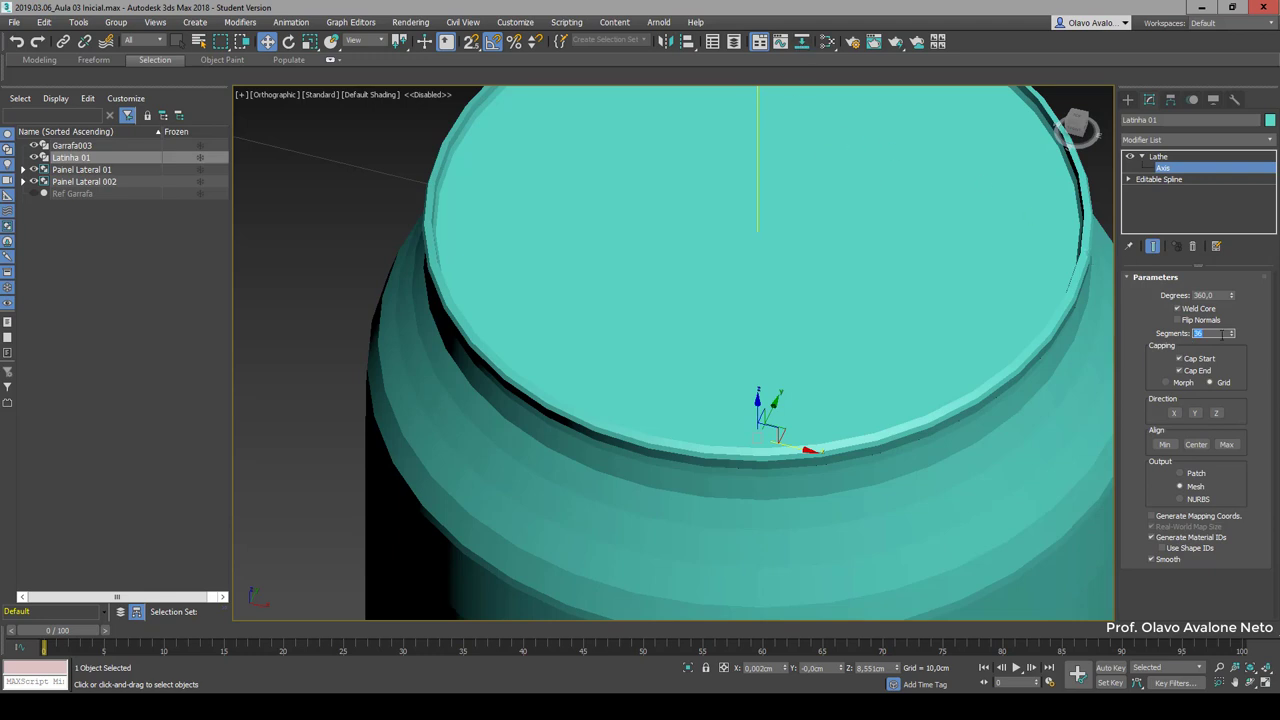
{"action": "type", "text": "50"}
{"action": "key", "text": "Return"}
Step: Check the can in the Front view, return to perspective, and isolate it with Alt+Q
{"action": "scroll", "coordinate": [814, 206], "scroll_direction": "down", "scroll_amount": 5}
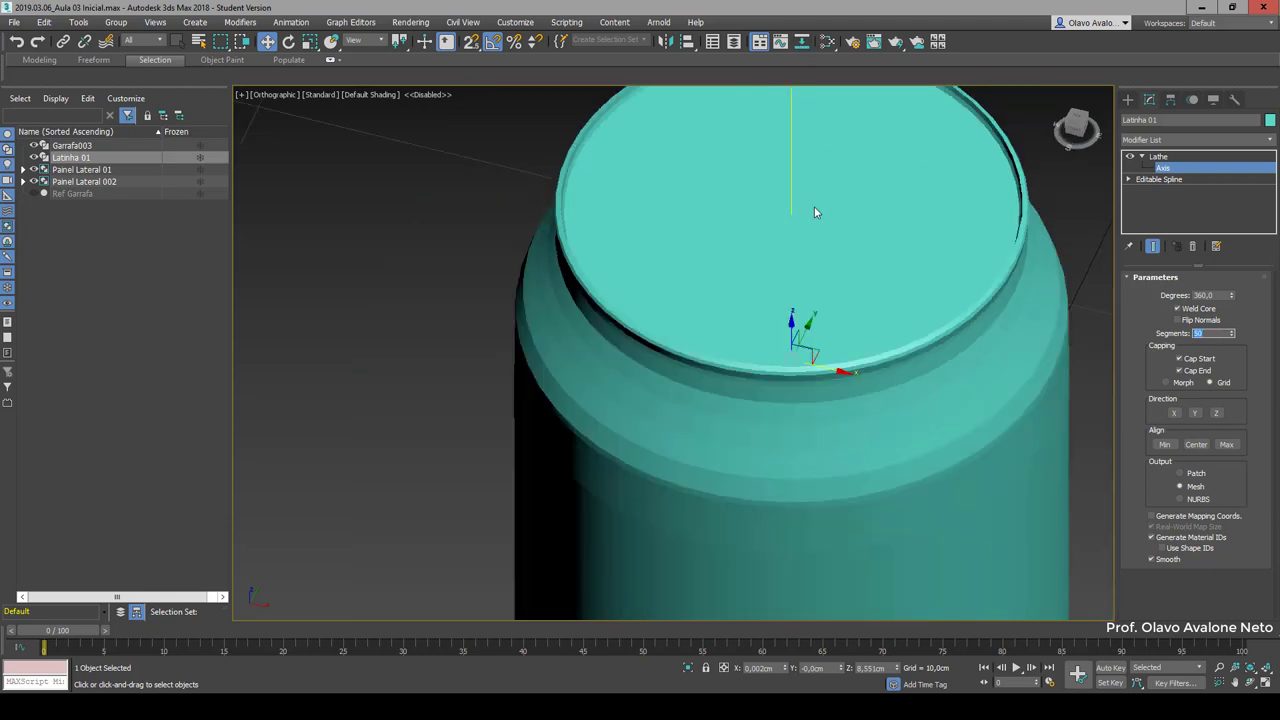
{"action": "scroll", "coordinate": [818, 428], "scroll_direction": "down", "scroll_amount": 5}
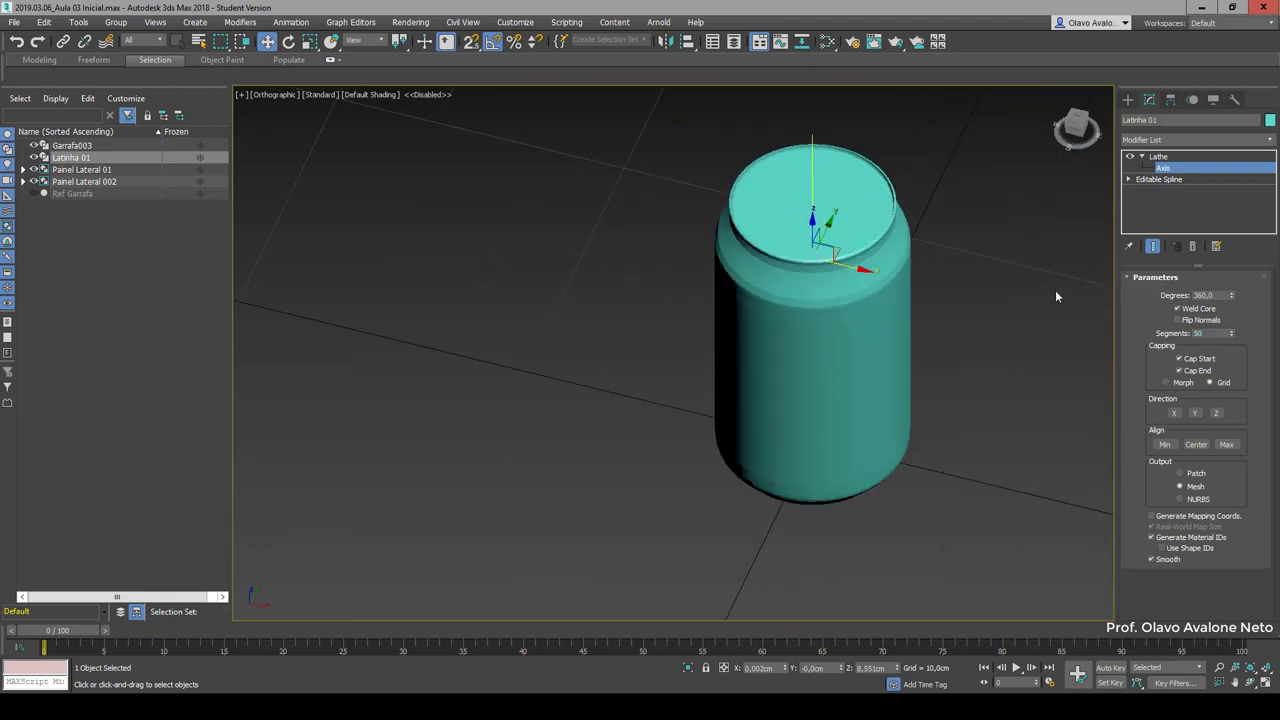
{"action": "left_click", "coordinate": [1073, 133]}
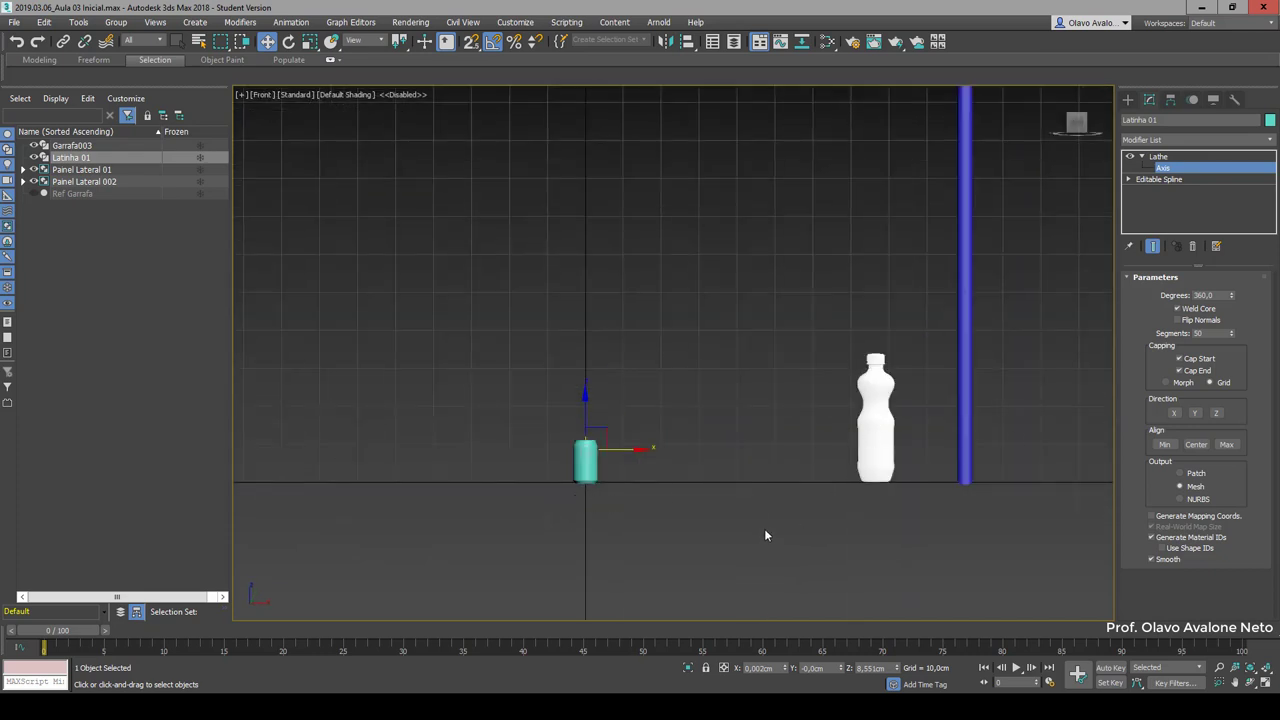
{"action": "left_click", "coordinate": [1086, 125]}
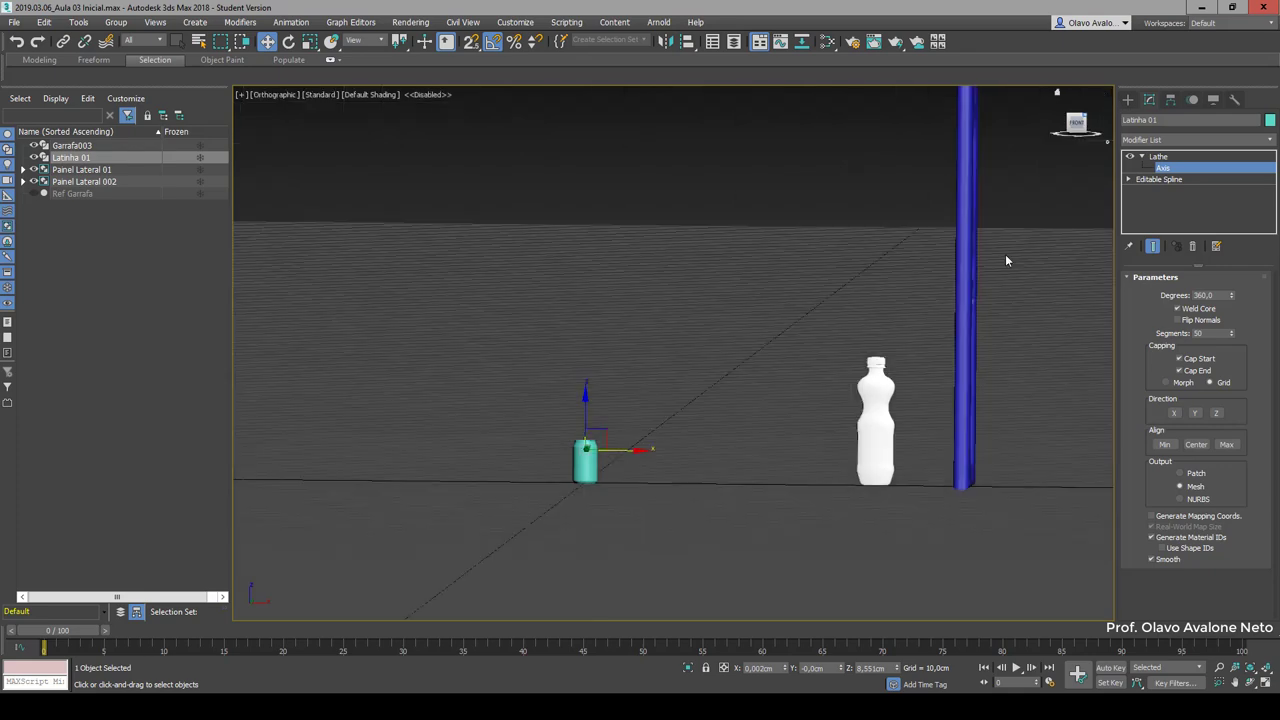
{"action": "scroll", "coordinate": [836, 532], "scroll_direction": "down", "scroll_amount": 5}
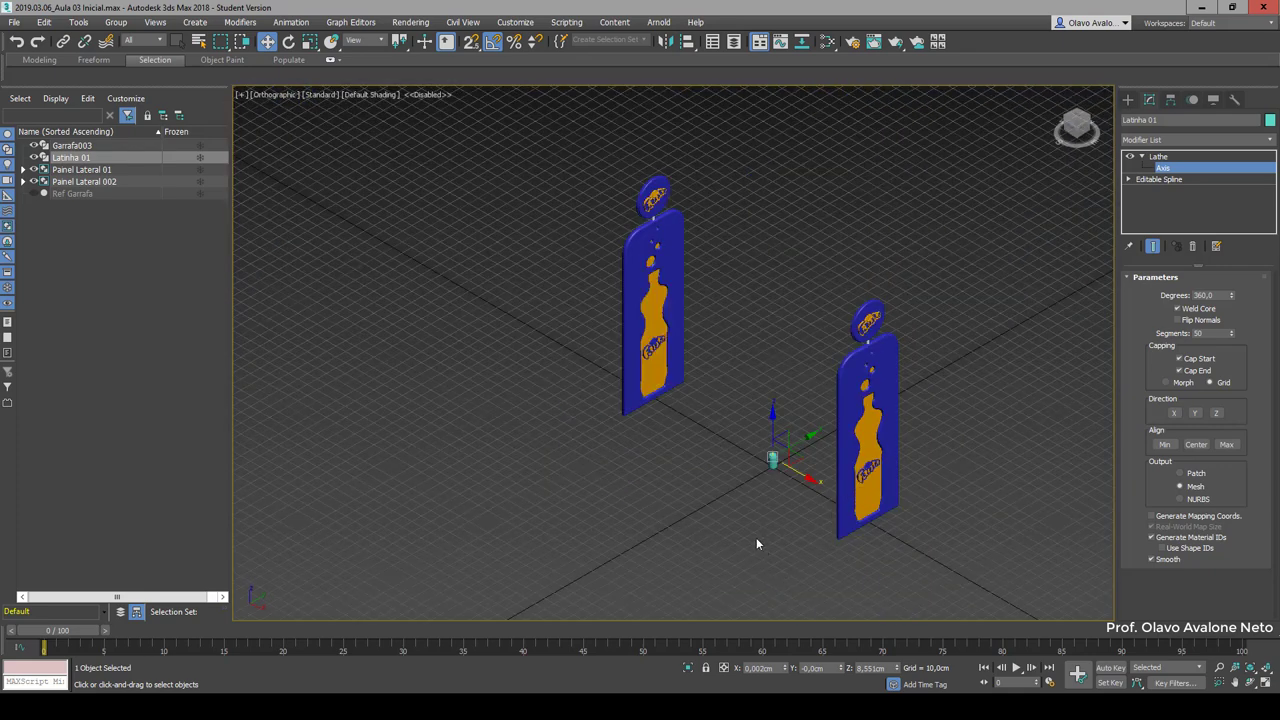
{"action": "key", "text": "alt+q"}
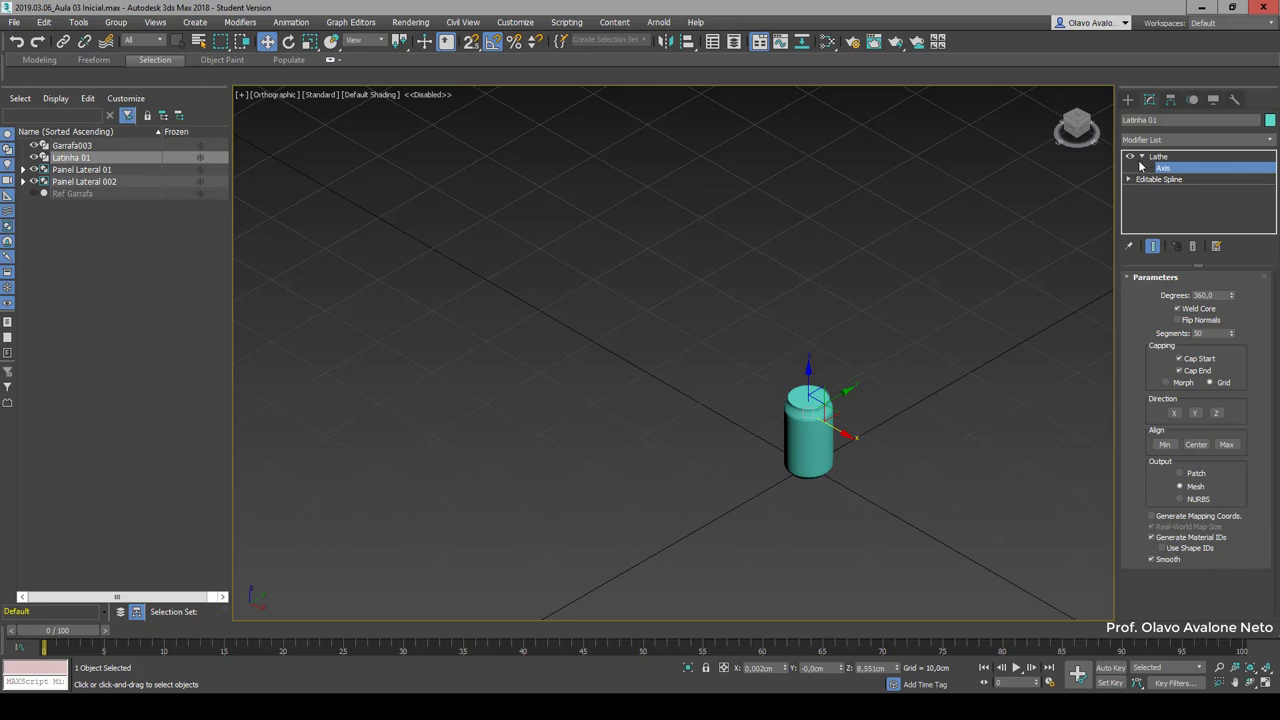
{"action": "scroll", "coordinate": [908, 418], "scroll_direction": "up", "scroll_amount": 3}
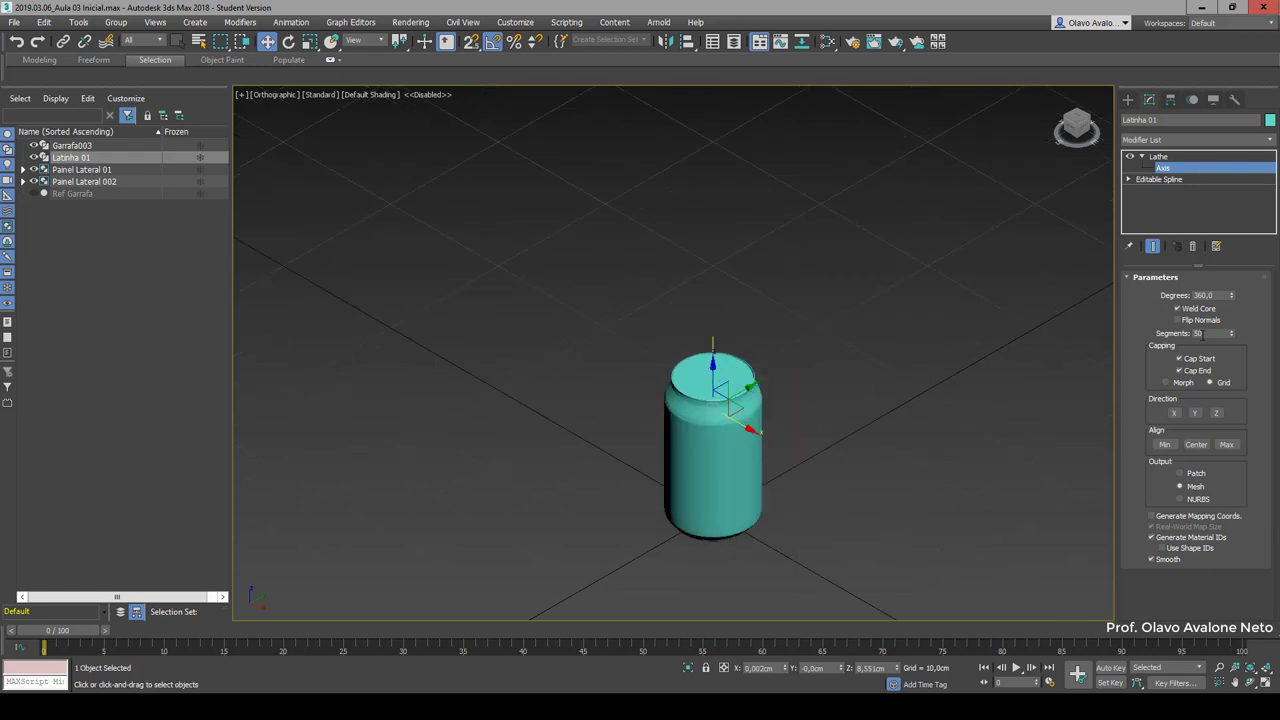
{"action": "left_click", "coordinate": [1170, 446]}
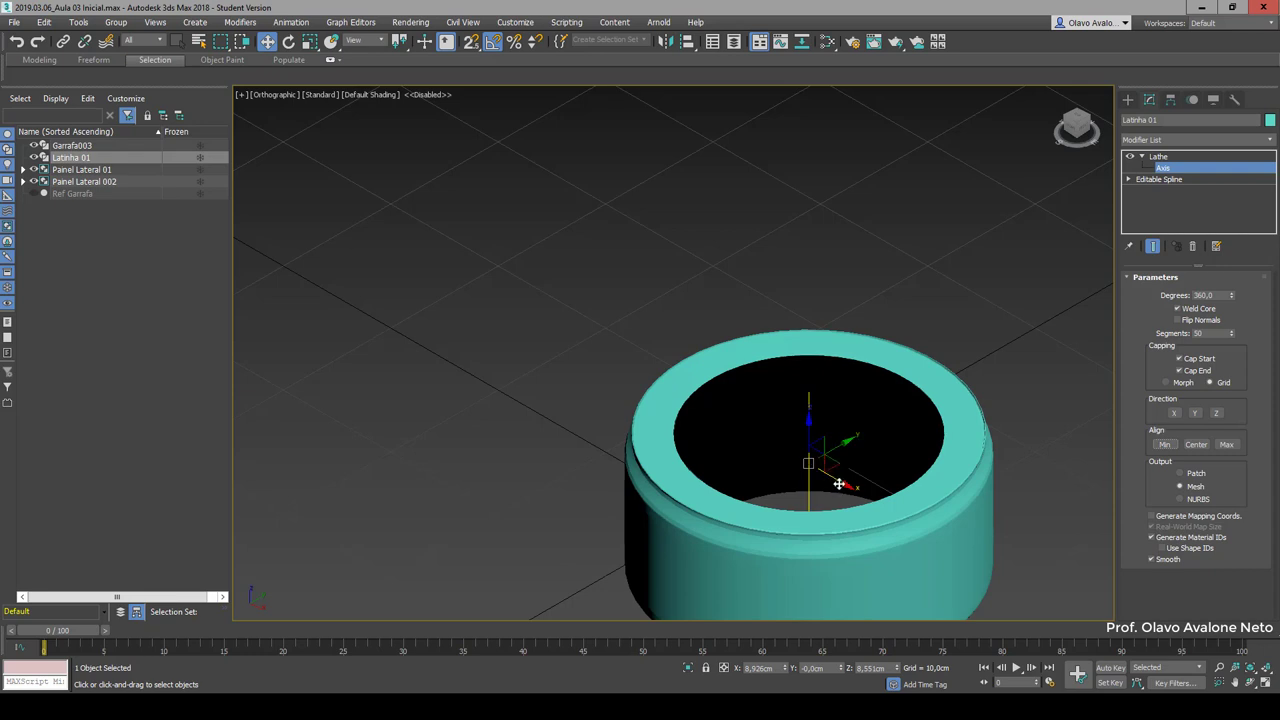
{"action": "left_click", "coordinate": [1196, 444]}
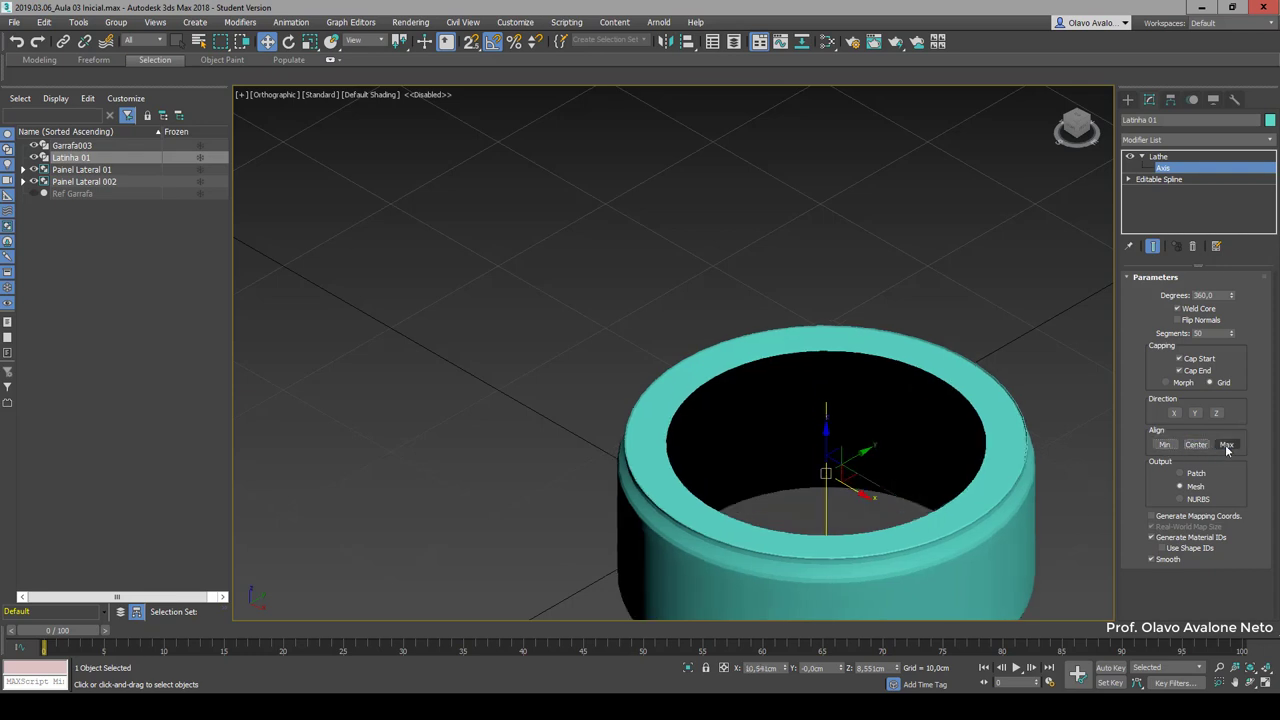
{"action": "left_click", "coordinate": [1227, 444]}
{"action": "scroll", "coordinate": [686, 474], "scroll_direction": "down", "scroll_amount": 5}
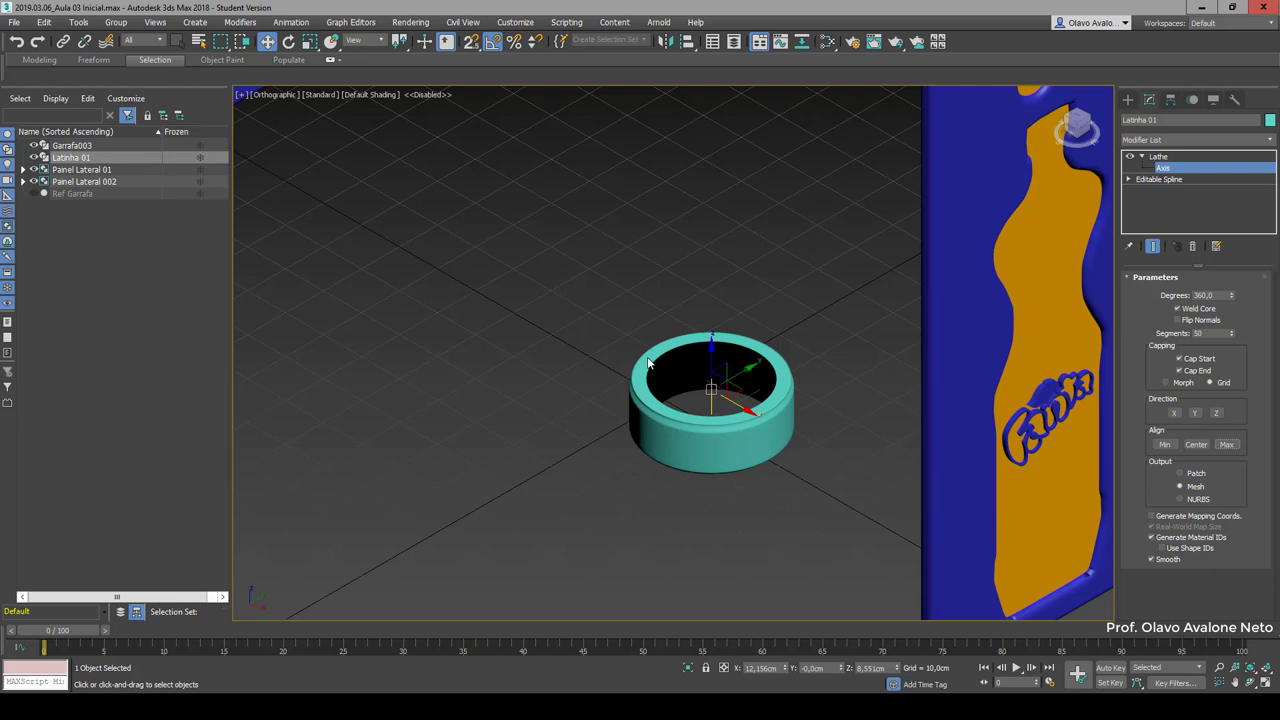
{"action": "scroll", "coordinate": [730, 430], "scroll_direction": "up", "scroll_amount": 3}
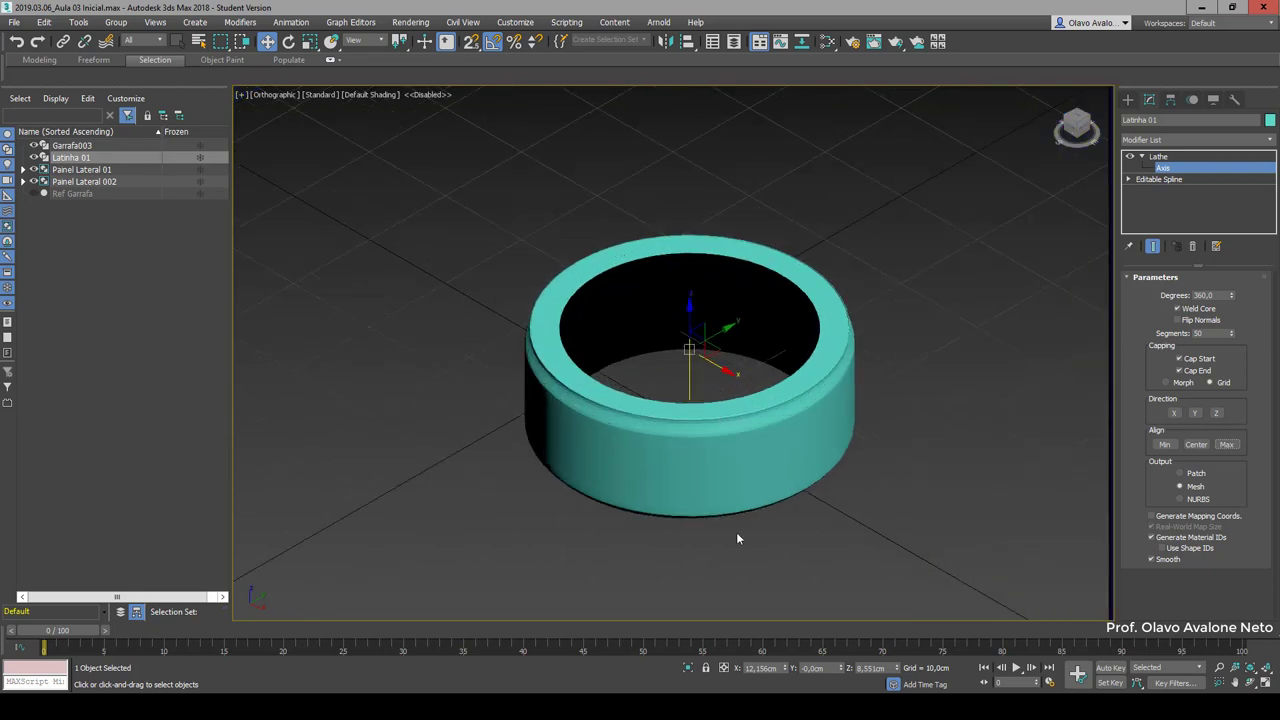
{"action": "left_click", "coordinate": [586, 290]}
{"action": "left_click", "coordinate": [1196, 444]}
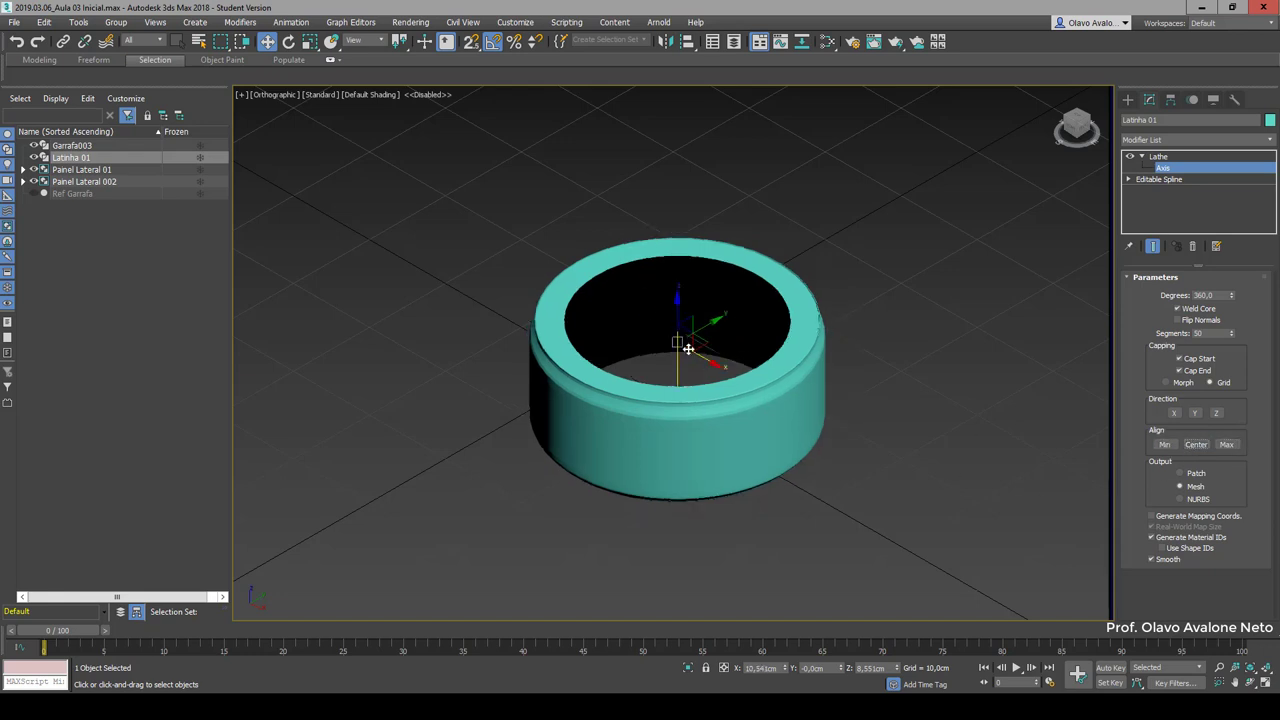
{"action": "left_click", "coordinate": [1163, 170]}
{"action": "left_click_drag", "start_coordinate": [713, 363], "coordinate": [633, 300]}
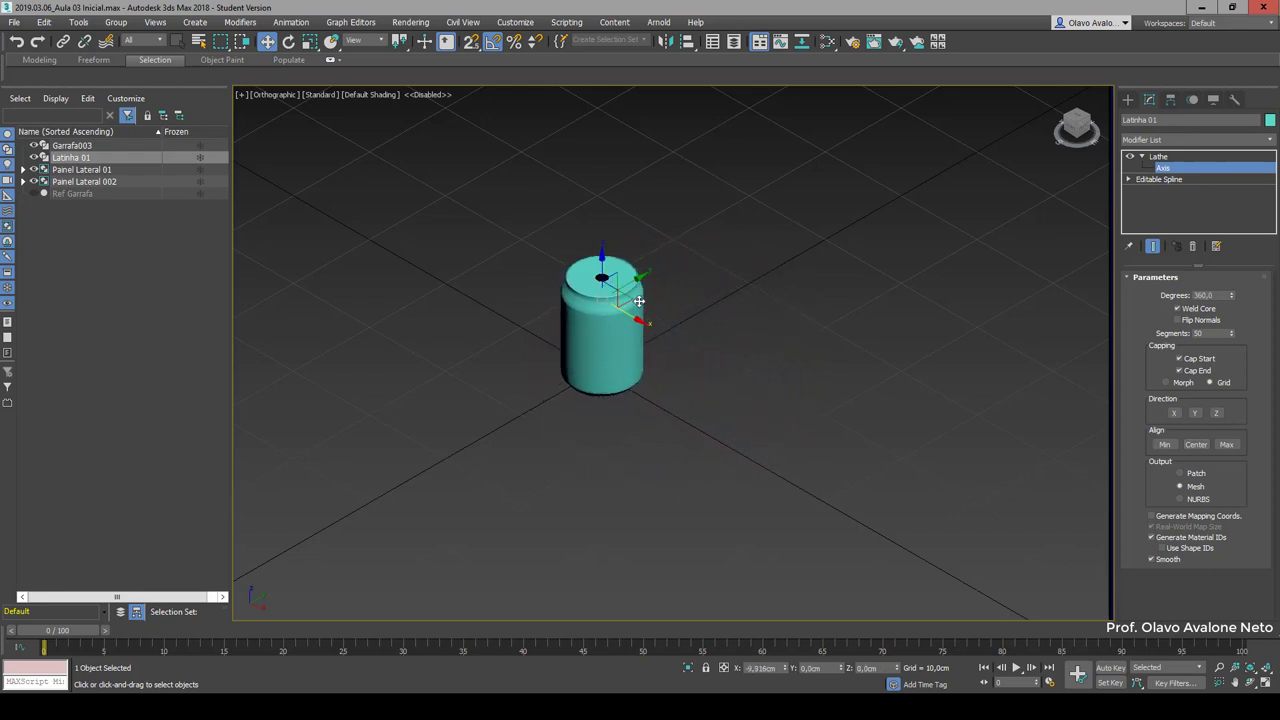
Step: Briefly view the profile spline beneath the Lathe, then return to the Lathe level
{"action": "left_click", "coordinate": [1158, 179]}
{"action": "scroll", "coordinate": [610, 400], "scroll_direction": "up", "scroll_amount": 2}
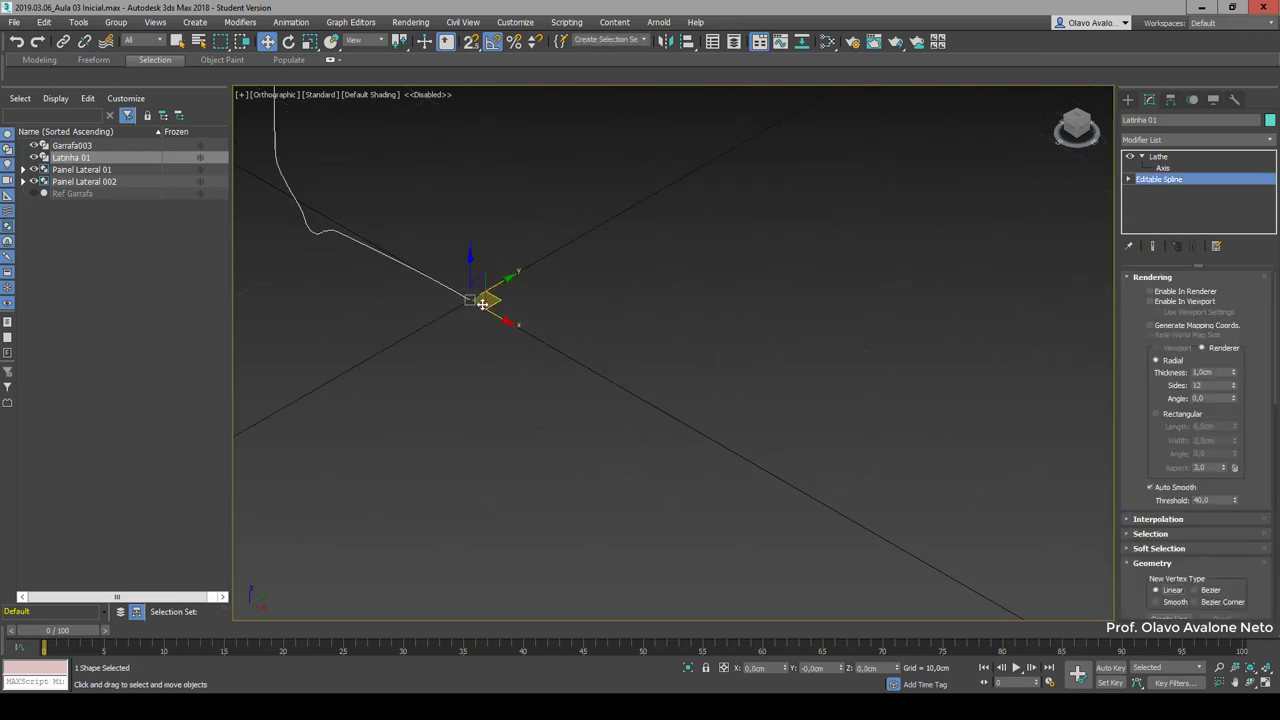
{"action": "scroll", "coordinate": [575, 292], "scroll_direction": "up", "scroll_amount": 2}
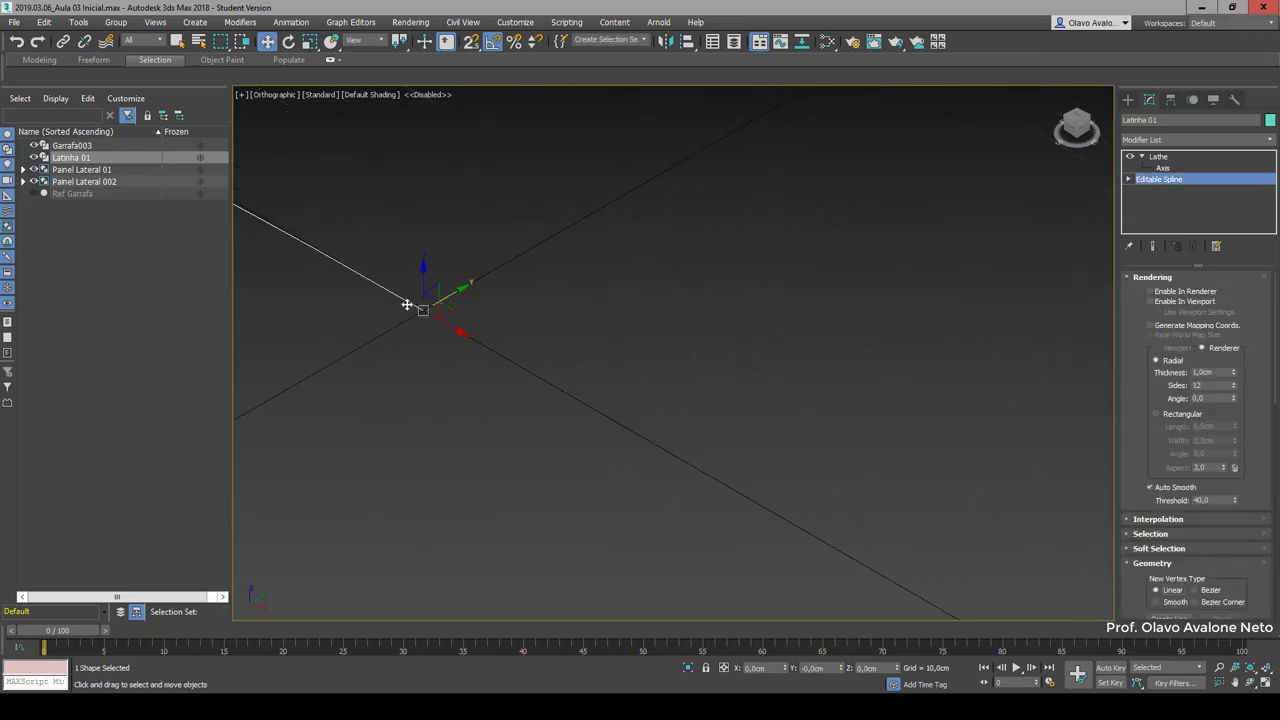
{"action": "left_click", "coordinate": [1180, 157]}
{"action": "scroll", "coordinate": [620, 410], "scroll_direction": "down", "scroll_amount": 2}
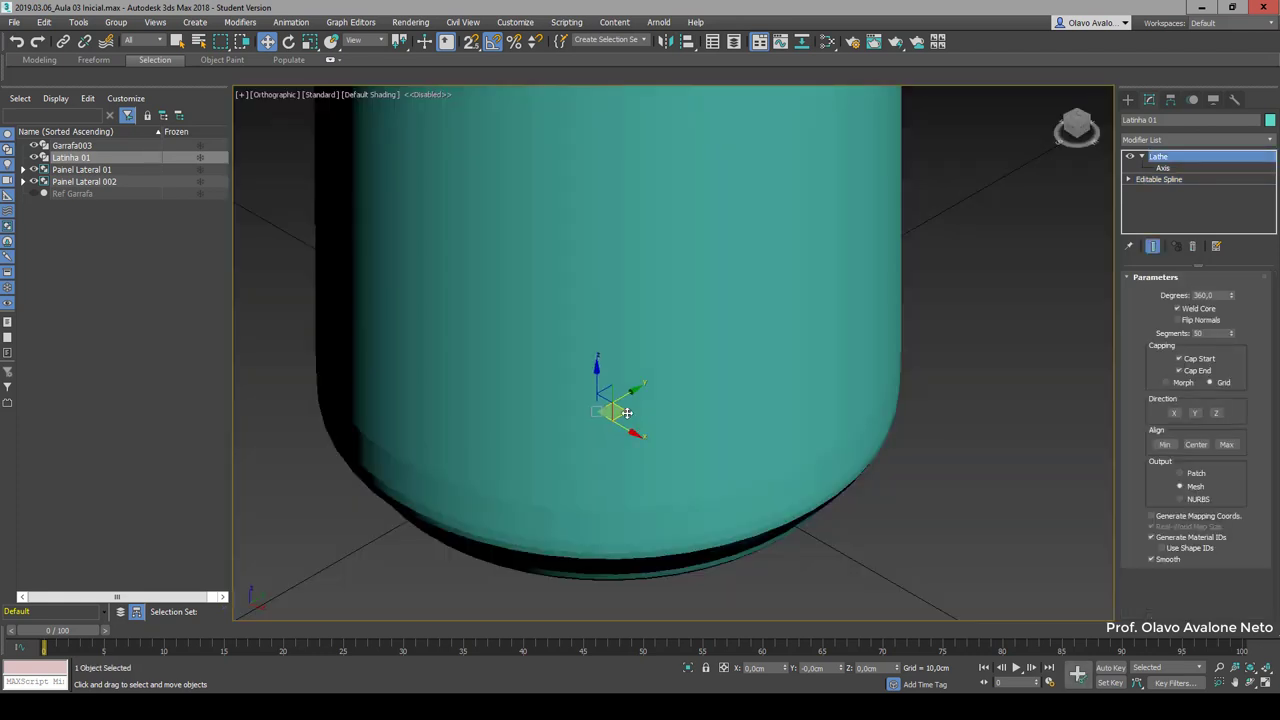
{"action": "scroll", "coordinate": [660, 385], "scroll_direction": "down", "scroll_amount": 2}
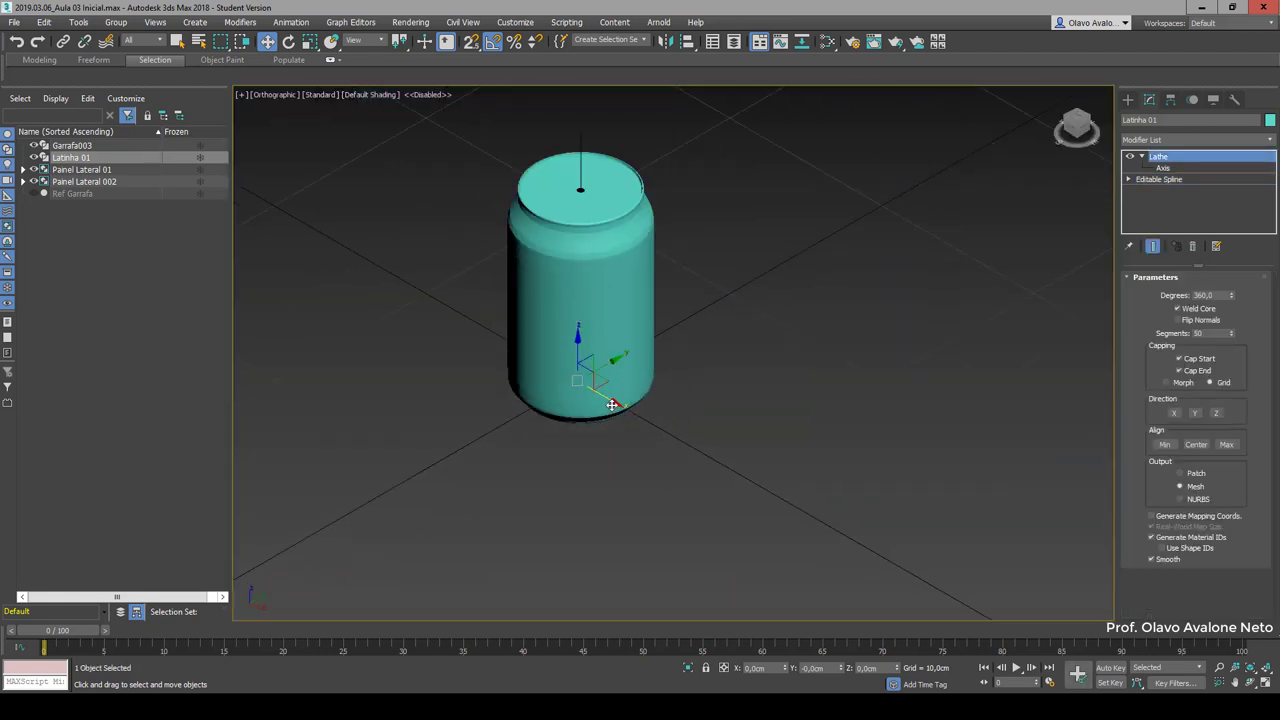
Step: Nudge the Lathe Axis so the can's top closes without a hole, then leave Axis mode
{"action": "left_click", "coordinate": [1163, 168]}
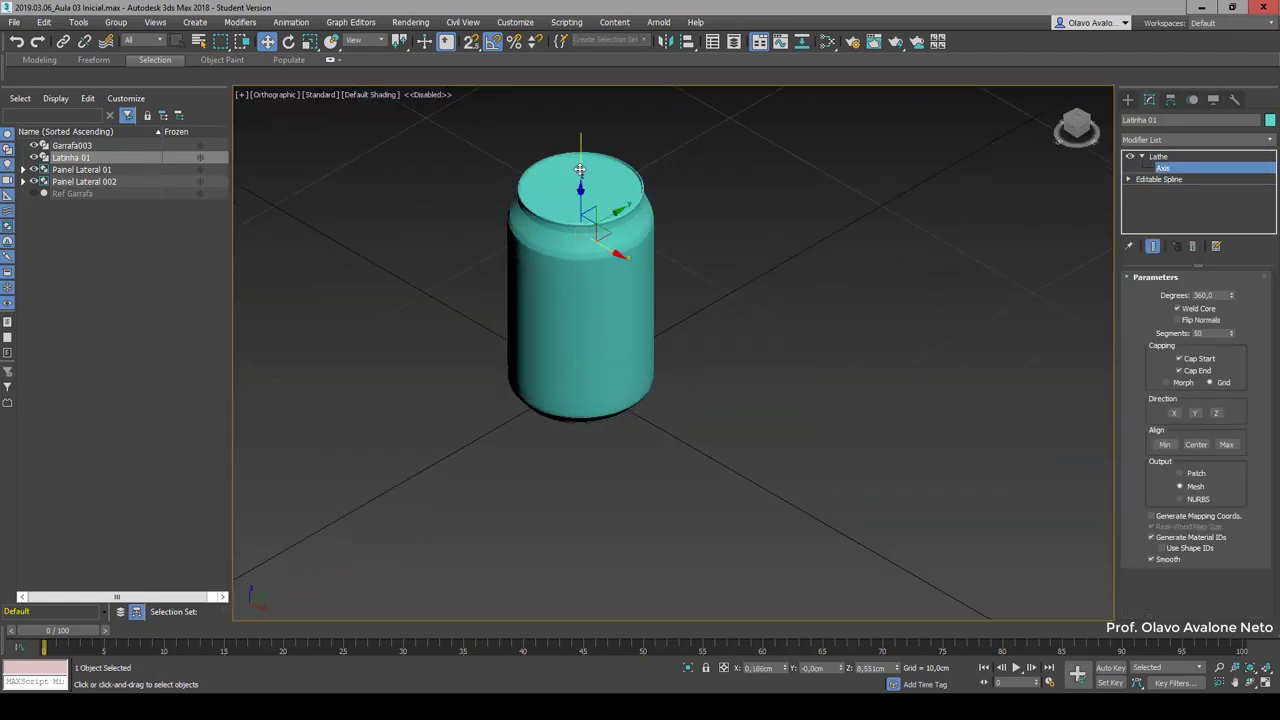
{"action": "scroll", "coordinate": [625, 365], "scroll_direction": "up", "scroll_amount": 5}
{"action": "left_click_drag", "start_coordinate": [621, 445], "coordinate": [611, 437]}
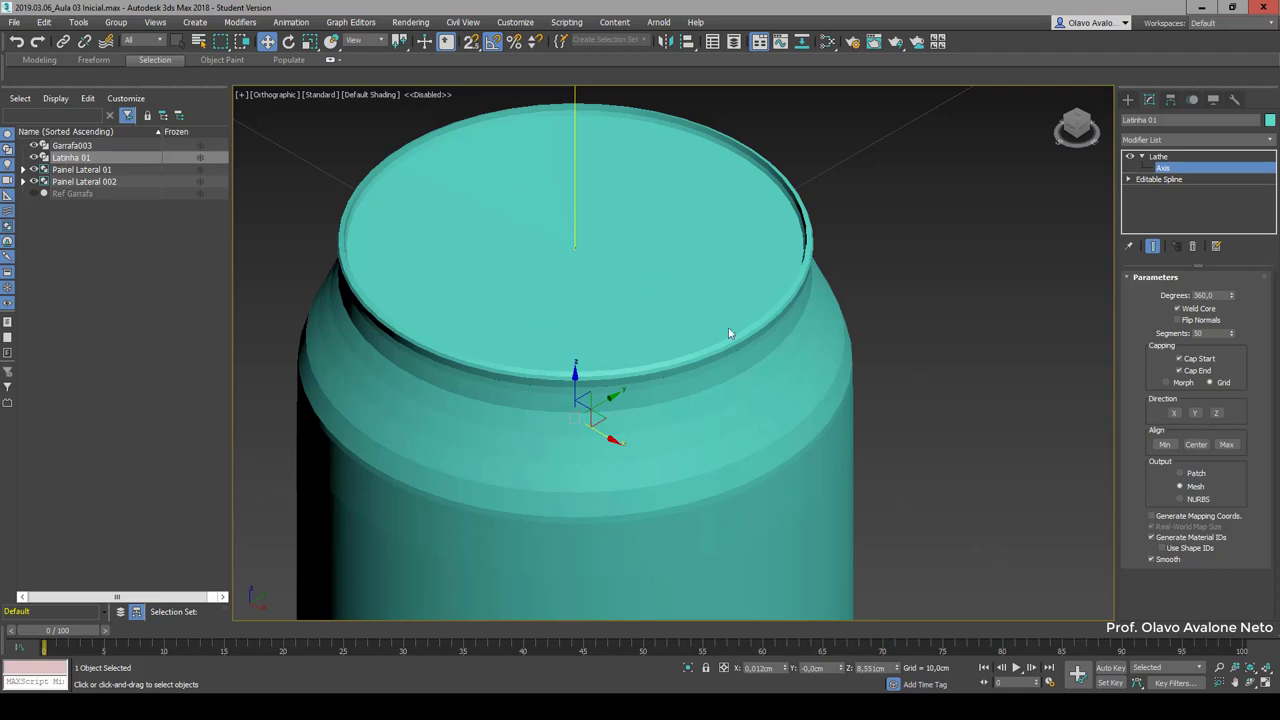
{"action": "scroll", "coordinate": [771, 493], "scroll_direction": "down", "scroll_amount": 10}
{"action": "mouse_move", "coordinate": [748, 498]}
{"action": "middle_mouse_down", "text": "alt"}
{"action": "mouse_move", "coordinate": [734, 434]}
{"action": "mouse_move", "coordinate": [726, 485]}
{"action": "middle_mouse_up", "text": "alt"}
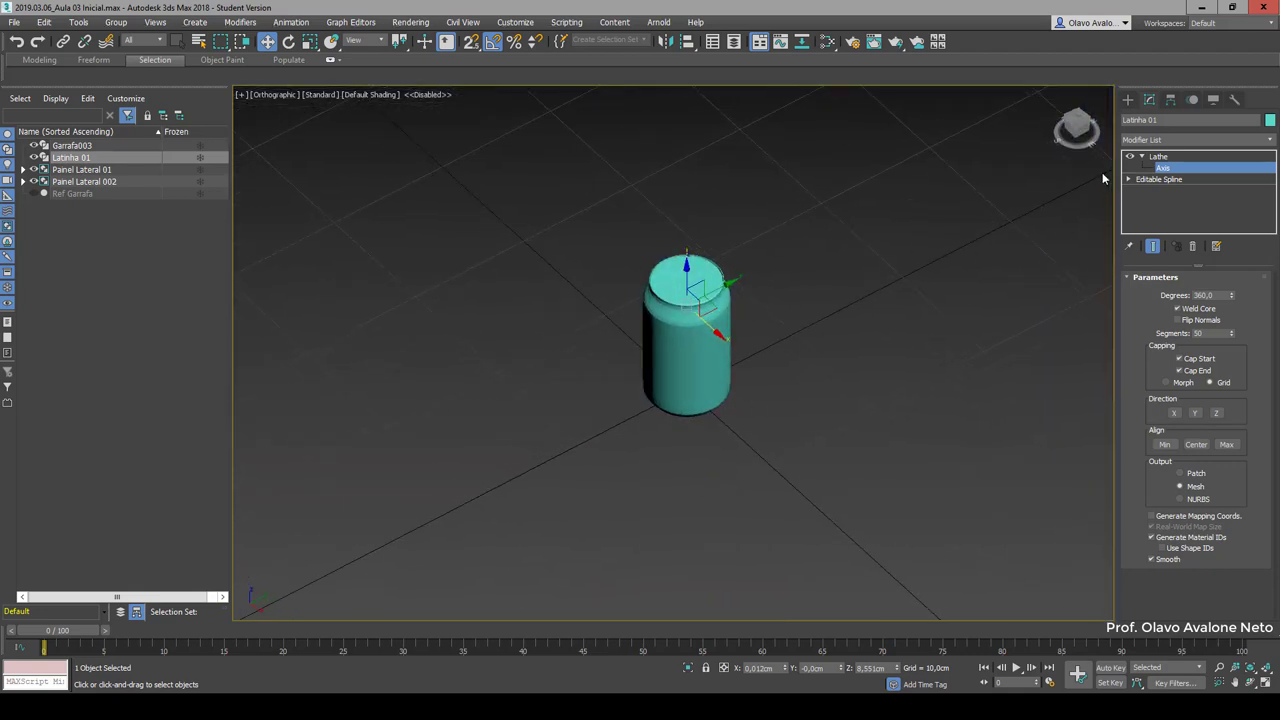
{"action": "left_click", "coordinate": [1141, 157]}
{"action": "scroll", "coordinate": [490, 437], "scroll_direction": "down", "scroll_amount": 5}
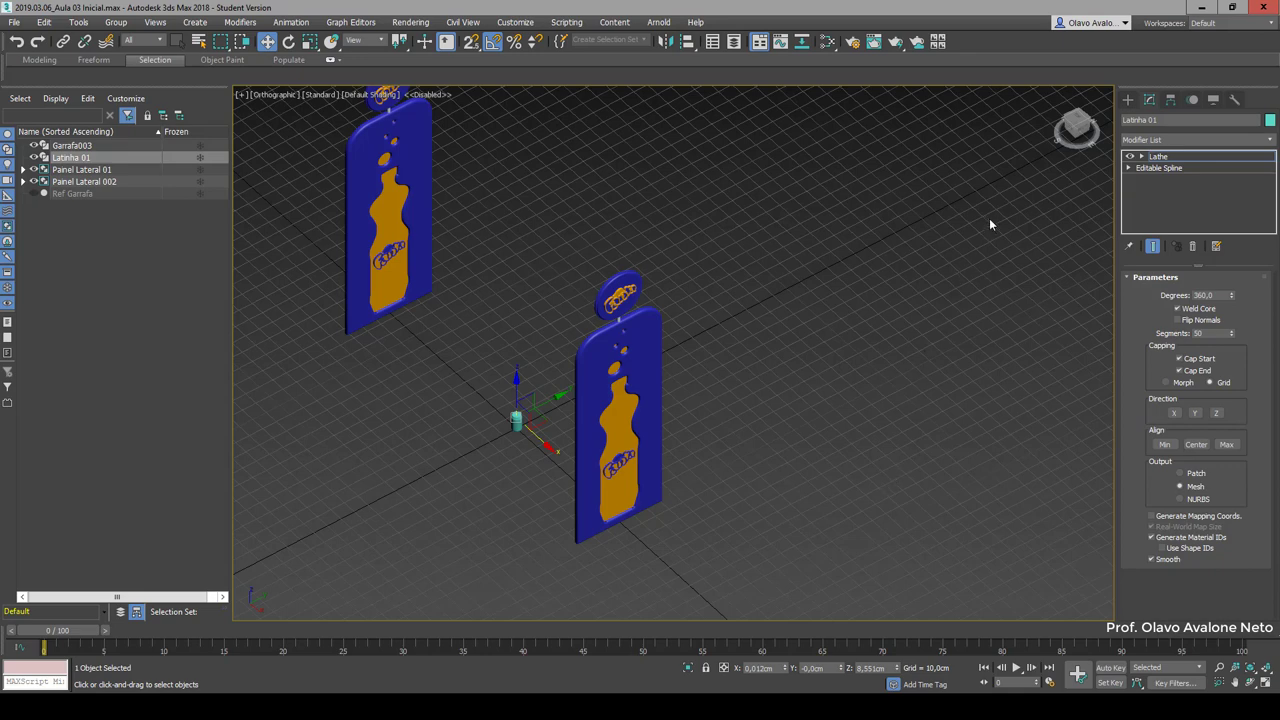
Step: Briefly isolate the can, bring the other objects back, and switch to the Front view
{"action": "left_click", "coordinate": [1076, 127]}
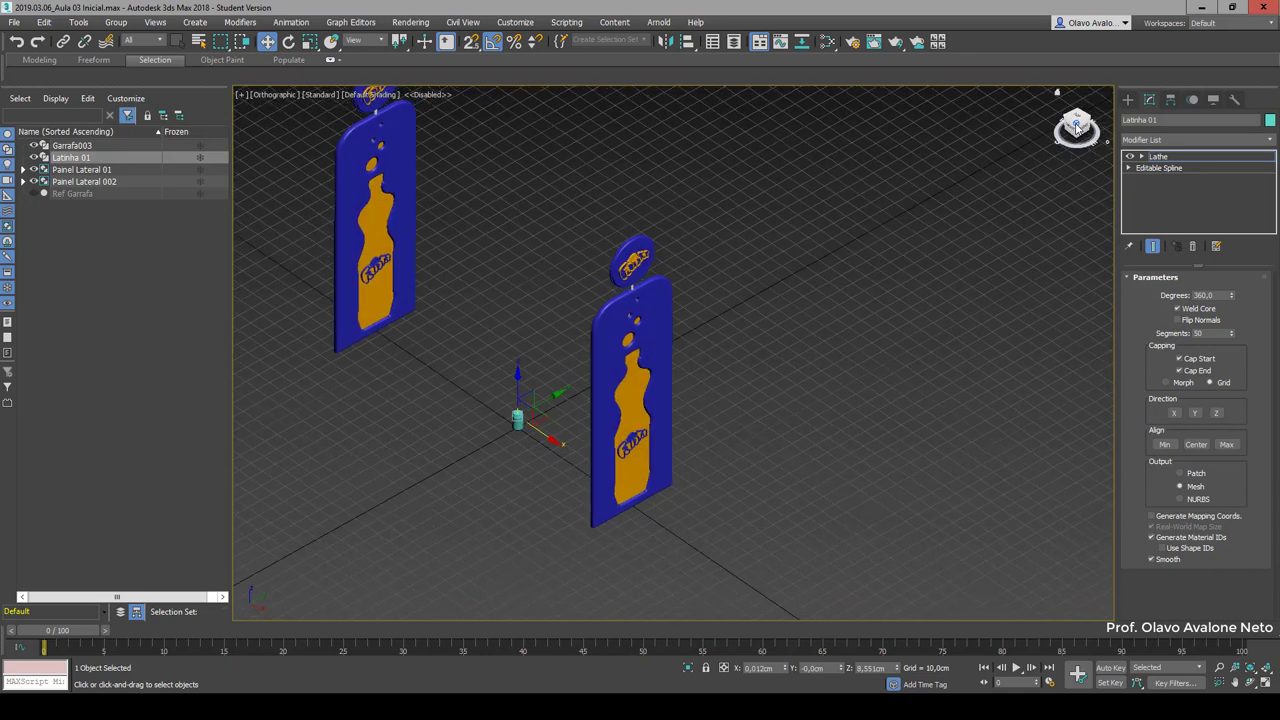
{"action": "scroll", "coordinate": [491, 436], "scroll_direction": "up", "scroll_amount": 3}
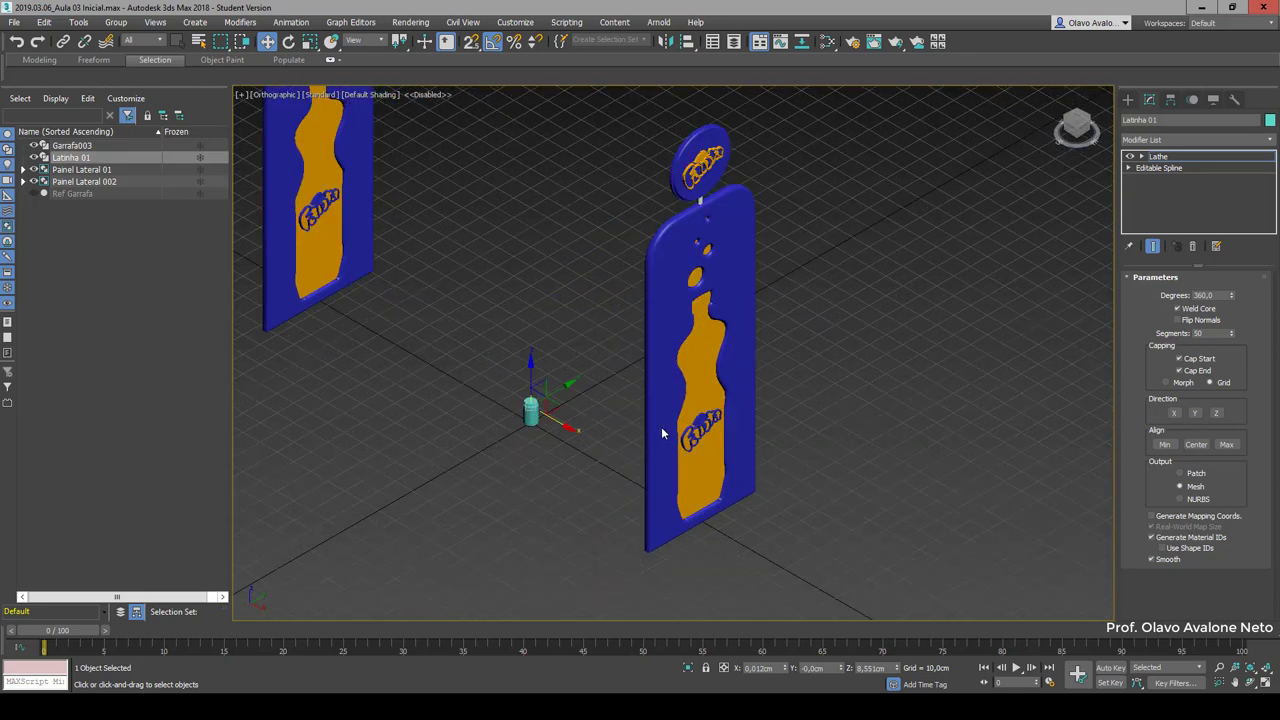
{"action": "scroll", "coordinate": [661, 433], "scroll_direction": "up", "scroll_amount": 3}
{"action": "key", "text": "alt+q"}
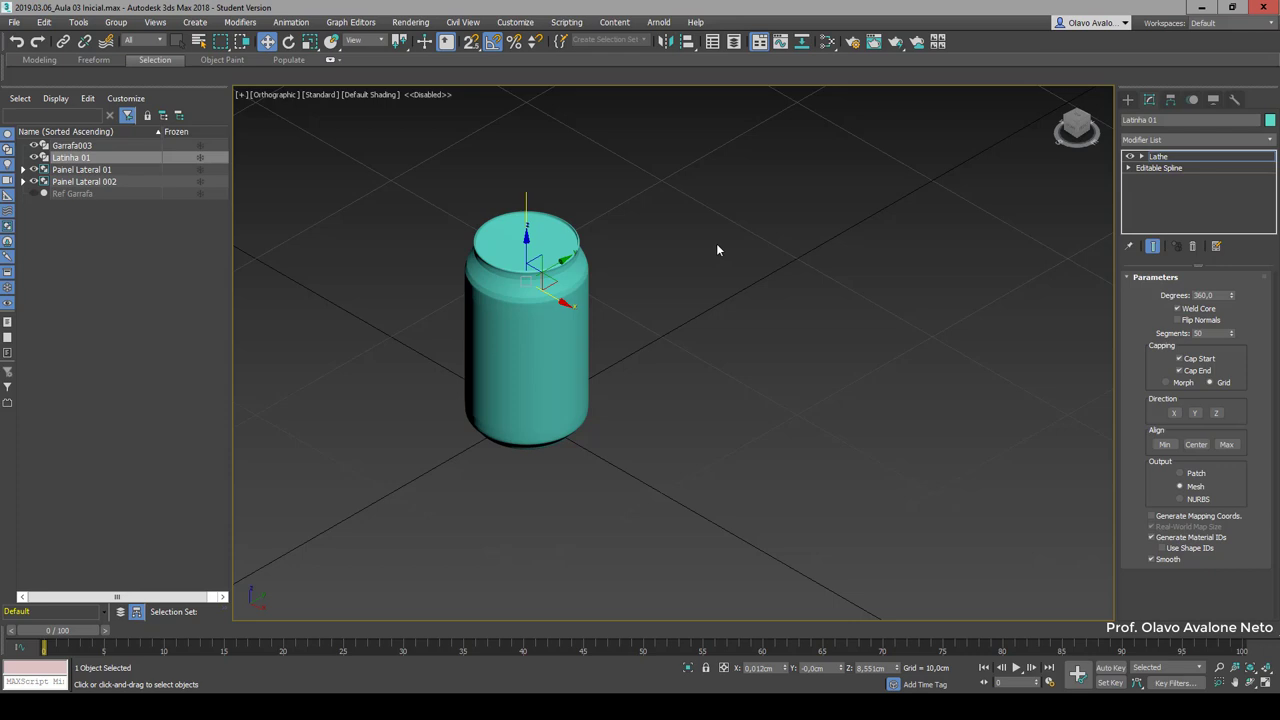
{"action": "key", "text": "alt+q"}
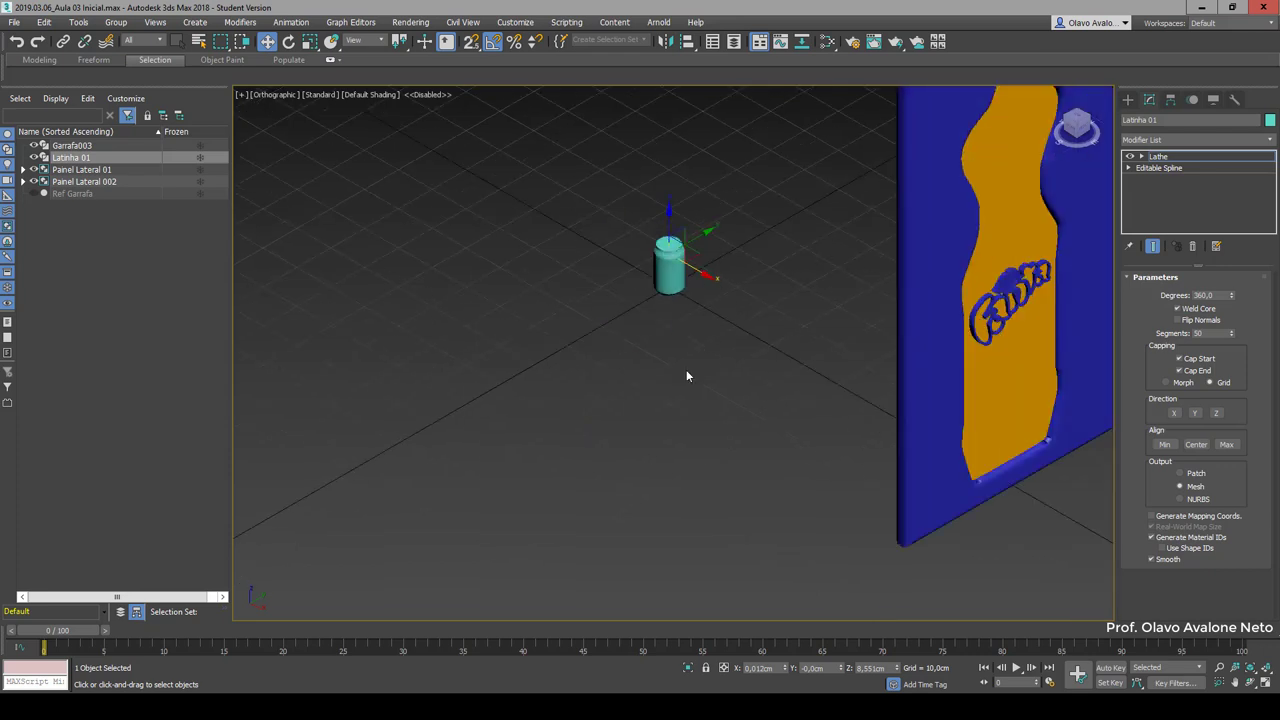
{"action": "scroll", "coordinate": [688, 380], "scroll_direction": "down", "scroll_amount": 4}
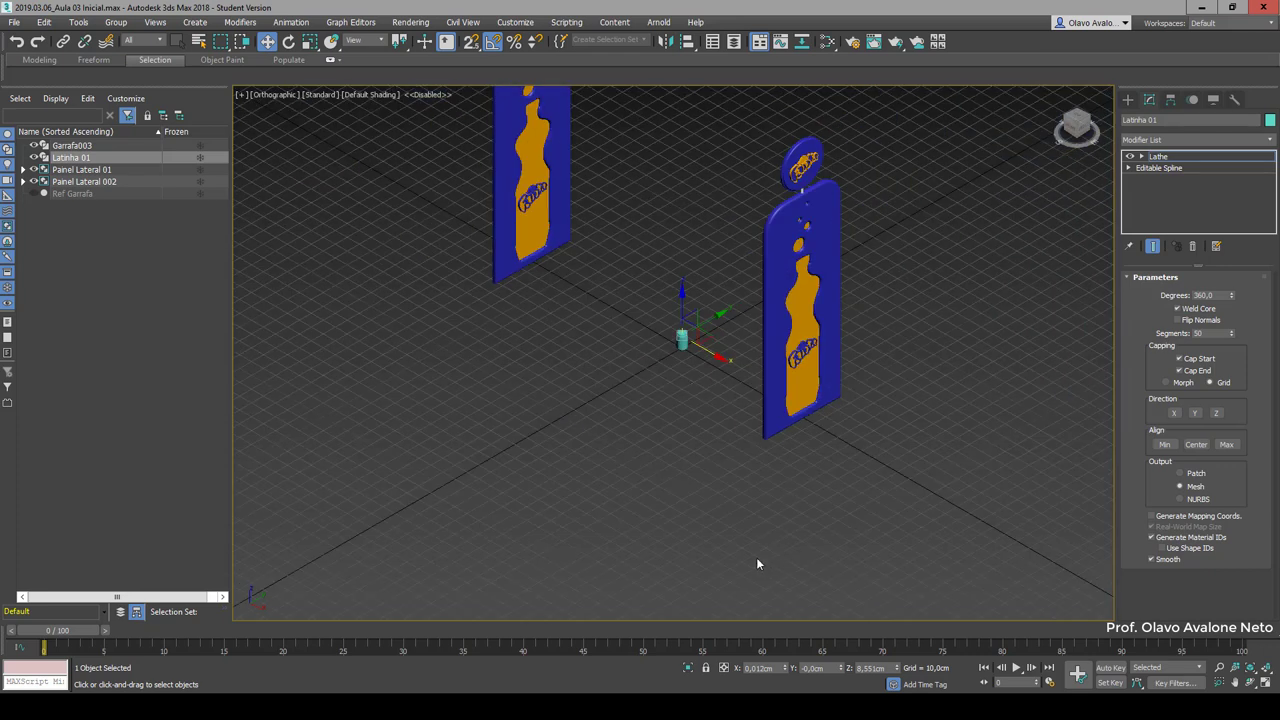
{"action": "key", "text": "f"}
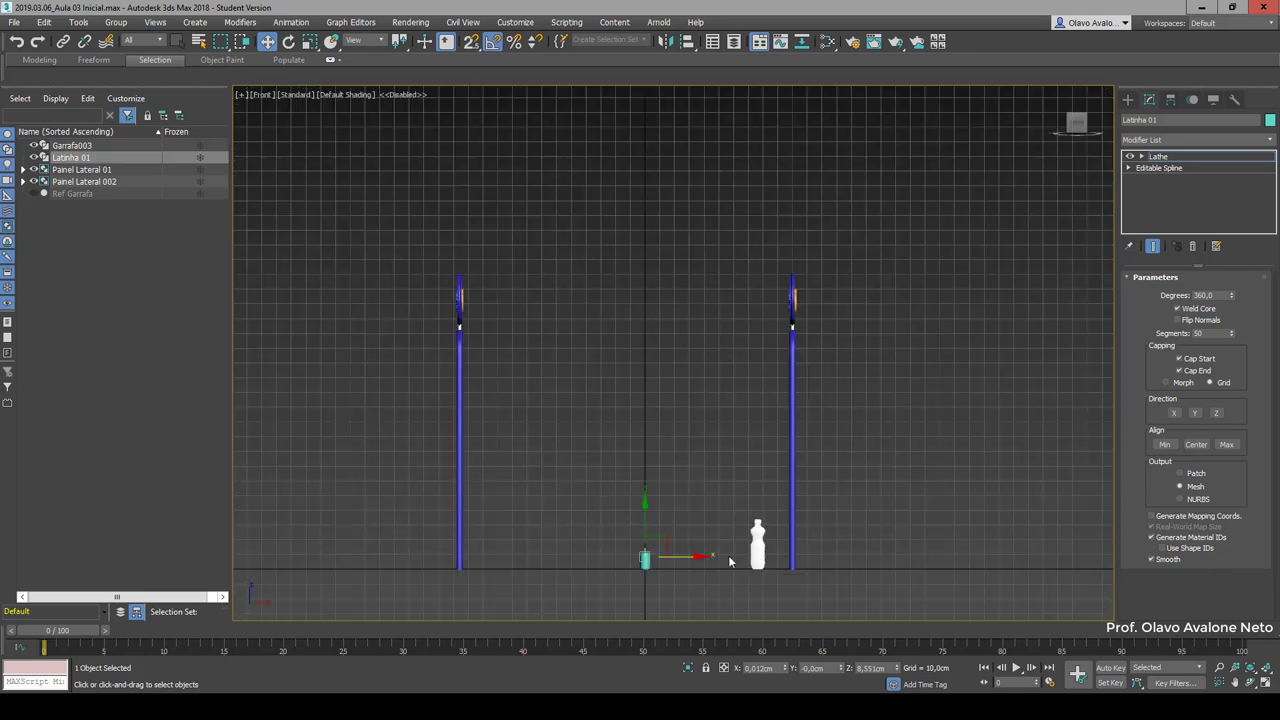
{"action": "scroll", "coordinate": [653, 392], "scroll_direction": "down", "scroll_amount": 2}
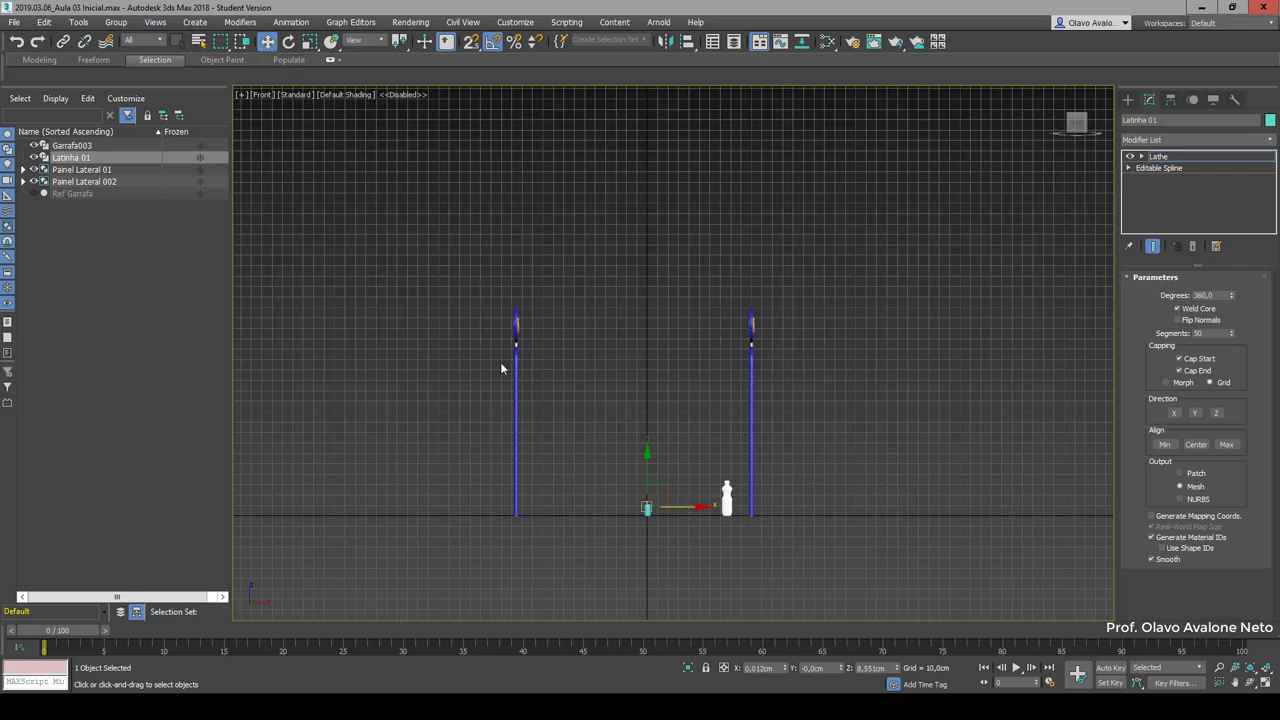
Step: Move the can Latinha 01 to the left of the left panel
{"action": "left_click_drag", "start_coordinate": [697, 504], "coordinate": [506, 503]}
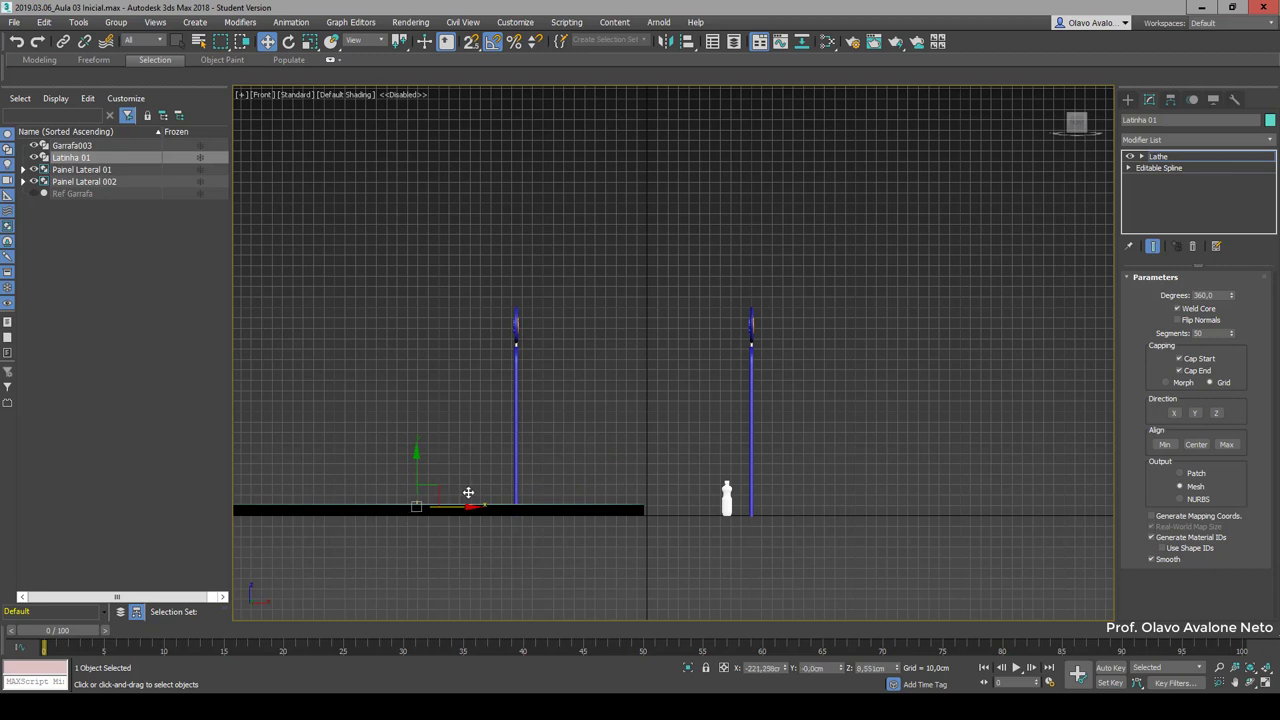
{"action": "right_click", "coordinate": [506, 503]}
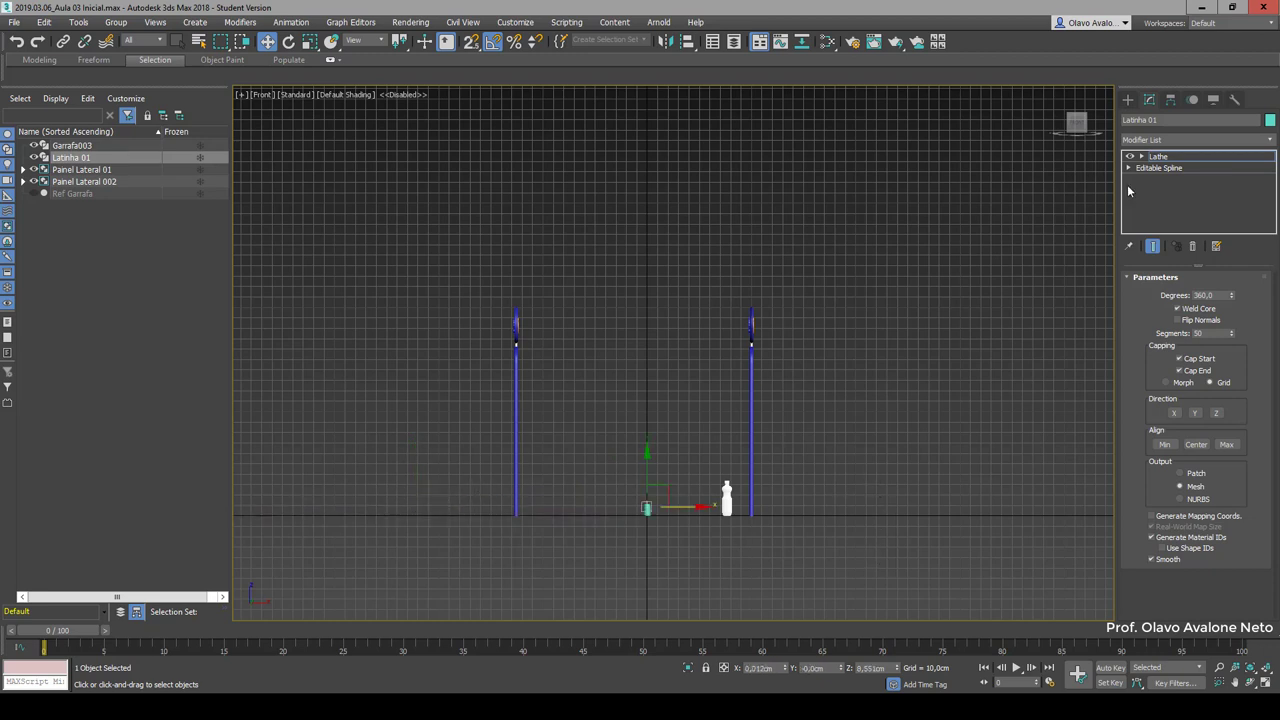
{"action": "left_click", "coordinate": [1160, 160]}
{"action": "left_click", "coordinate": [936, 425]}
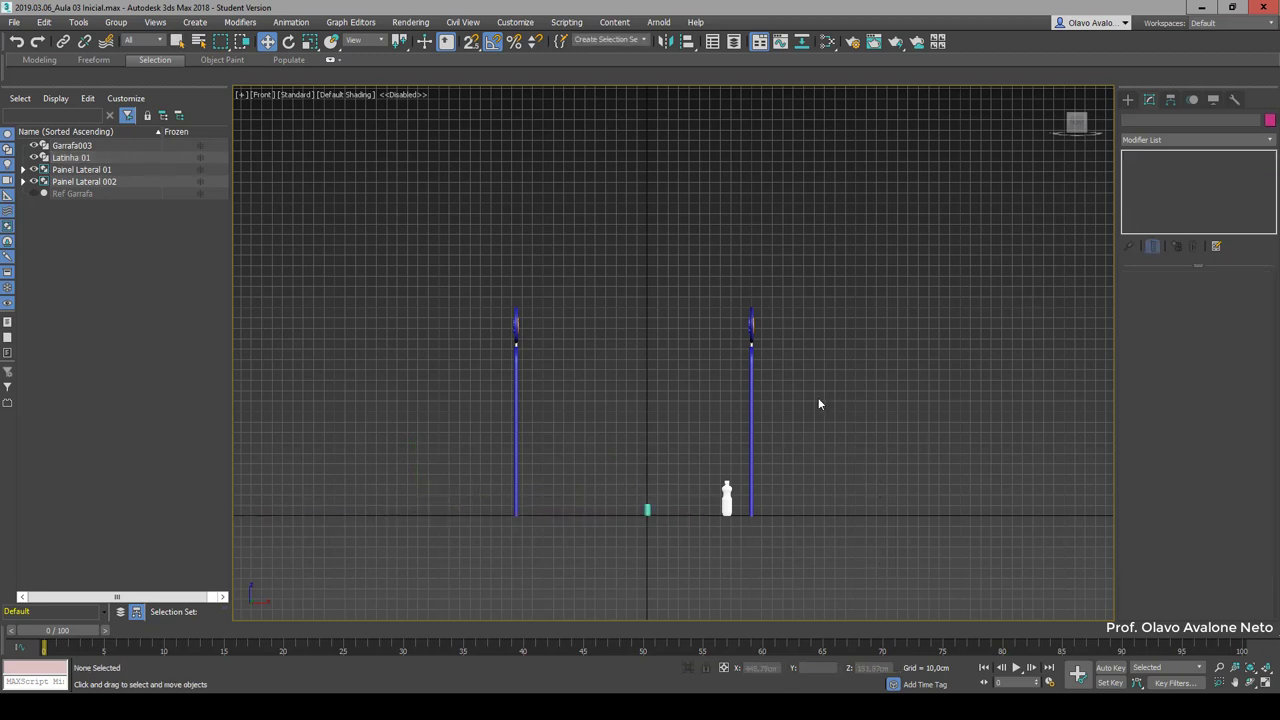
{"action": "left_click", "coordinate": [646, 510]}
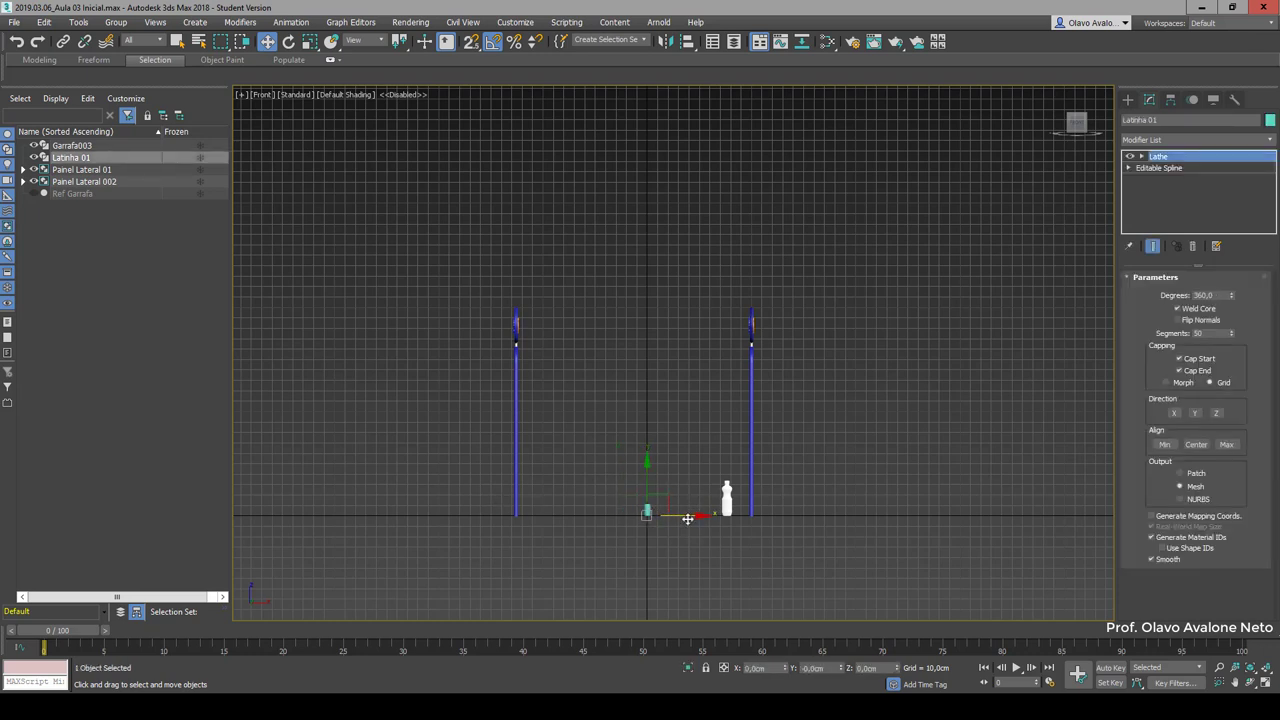
{"action": "left_click_drag", "start_coordinate": [690, 515], "coordinate": [687, 515]}
{"action": "left_click_drag", "start_coordinate": [591, 512], "coordinate": [370, 512]}
Step: Move the bottle Garrafa003 left so it stands beside the can
{"action": "left_click", "coordinate": [735, 500]}
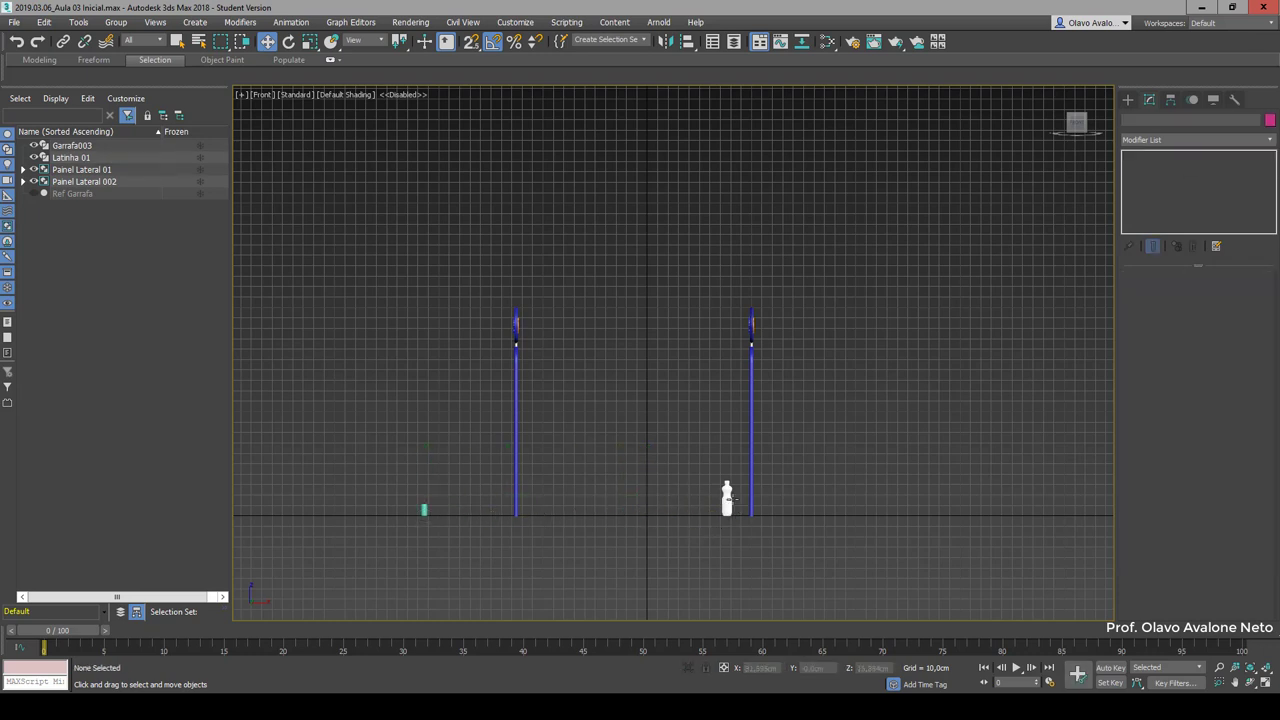
{"action": "left_click", "coordinate": [694, 486]}
{"action": "left_click", "coordinate": [726, 497]}
{"action": "left_click_drag", "start_coordinate": [765, 483], "coordinate": [454, 506]}
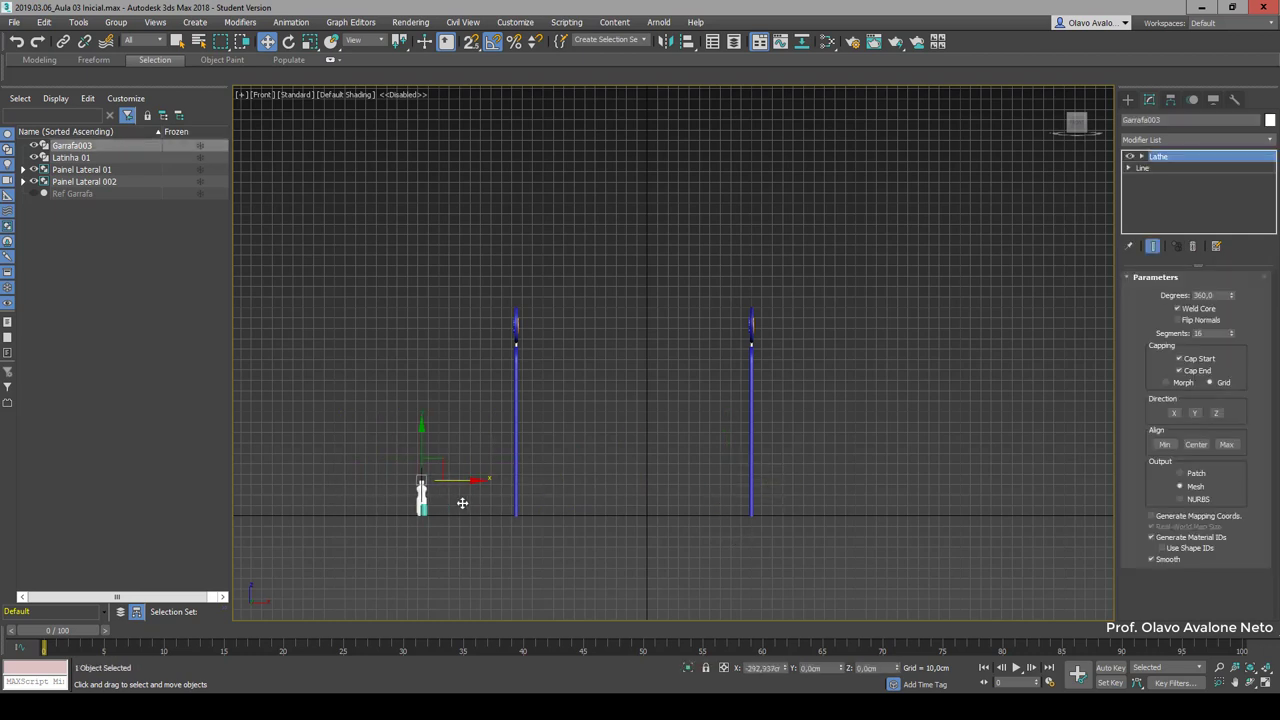
{"action": "left_click", "coordinate": [634, 428]}
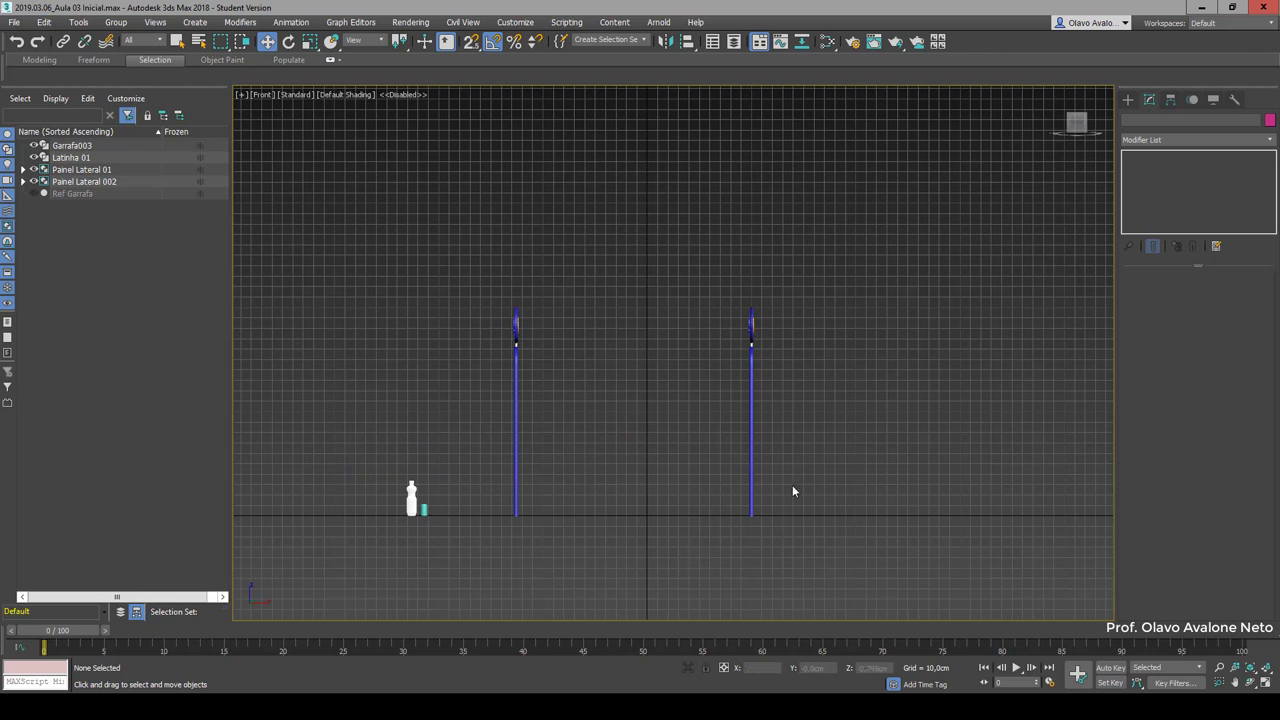
{"action": "scroll", "coordinate": [675, 461], "scroll_direction": "up", "scroll_amount": 2}
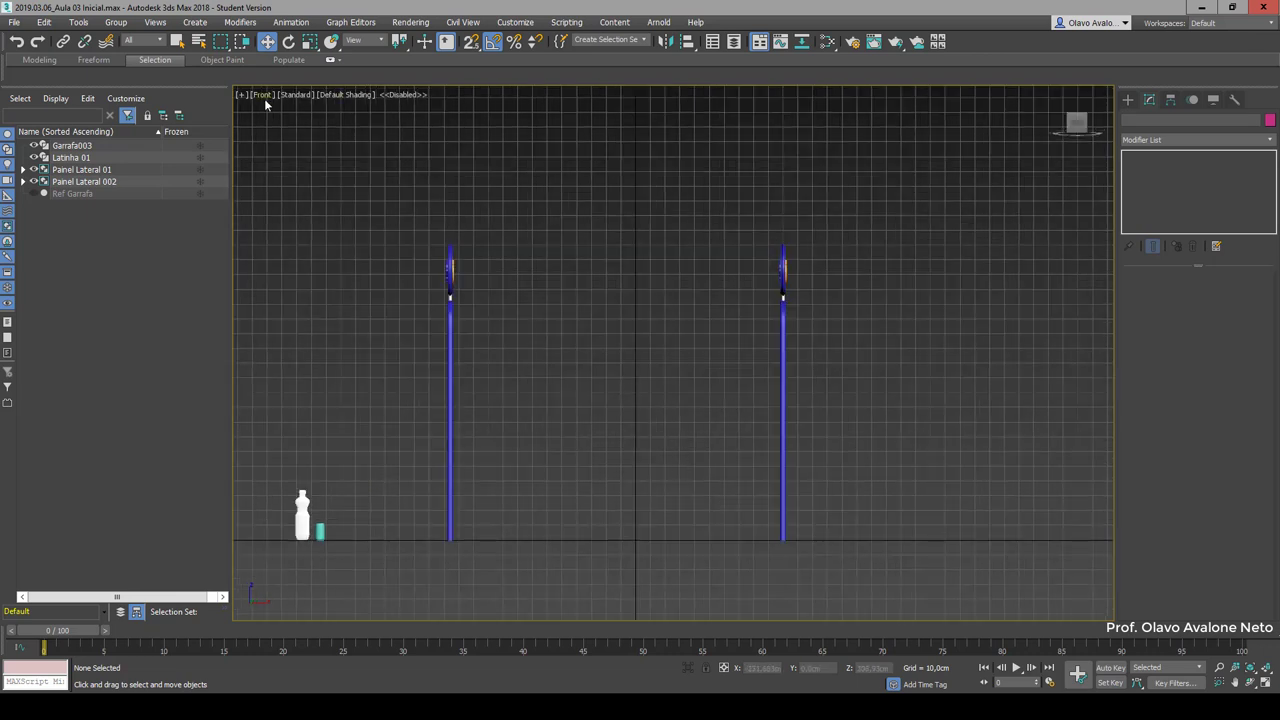
{"action": "mouse_move", "coordinate": [1076, 122]}
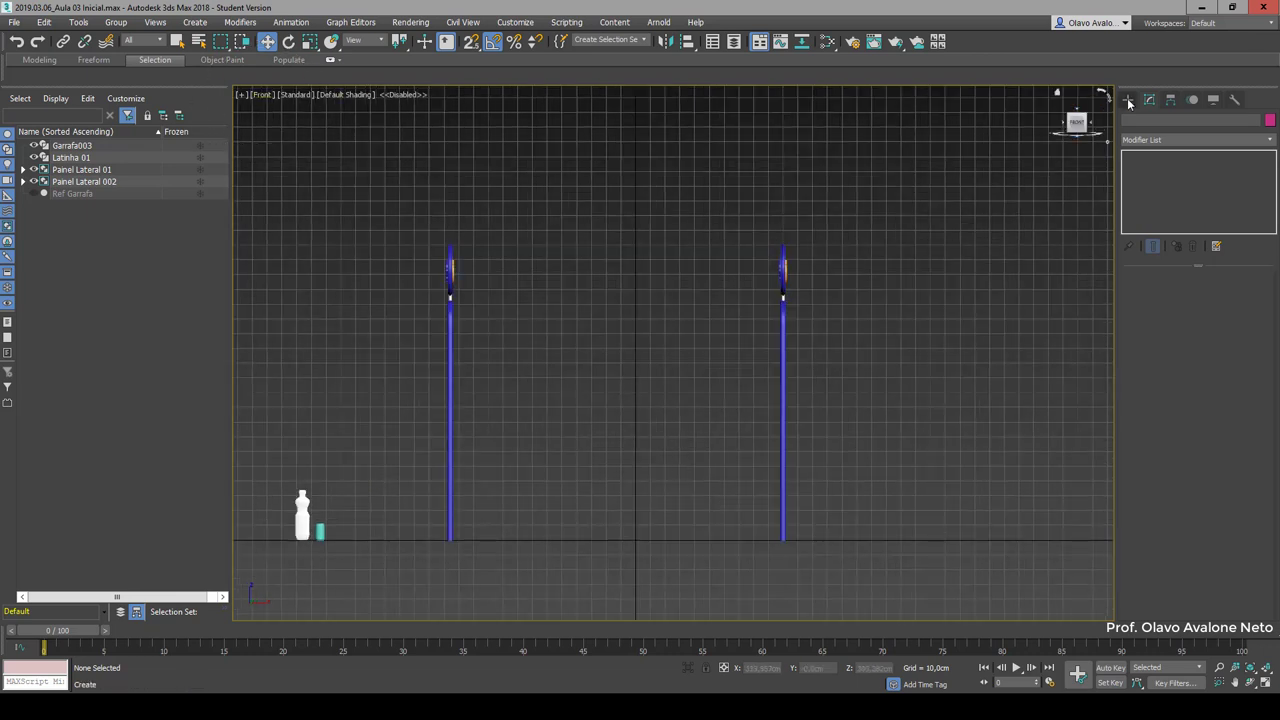
Step: Draw the Rectangle001 spline between the panels with Length 200 and Width 200 cm
{"action": "left_click", "coordinate": [1127, 99]}
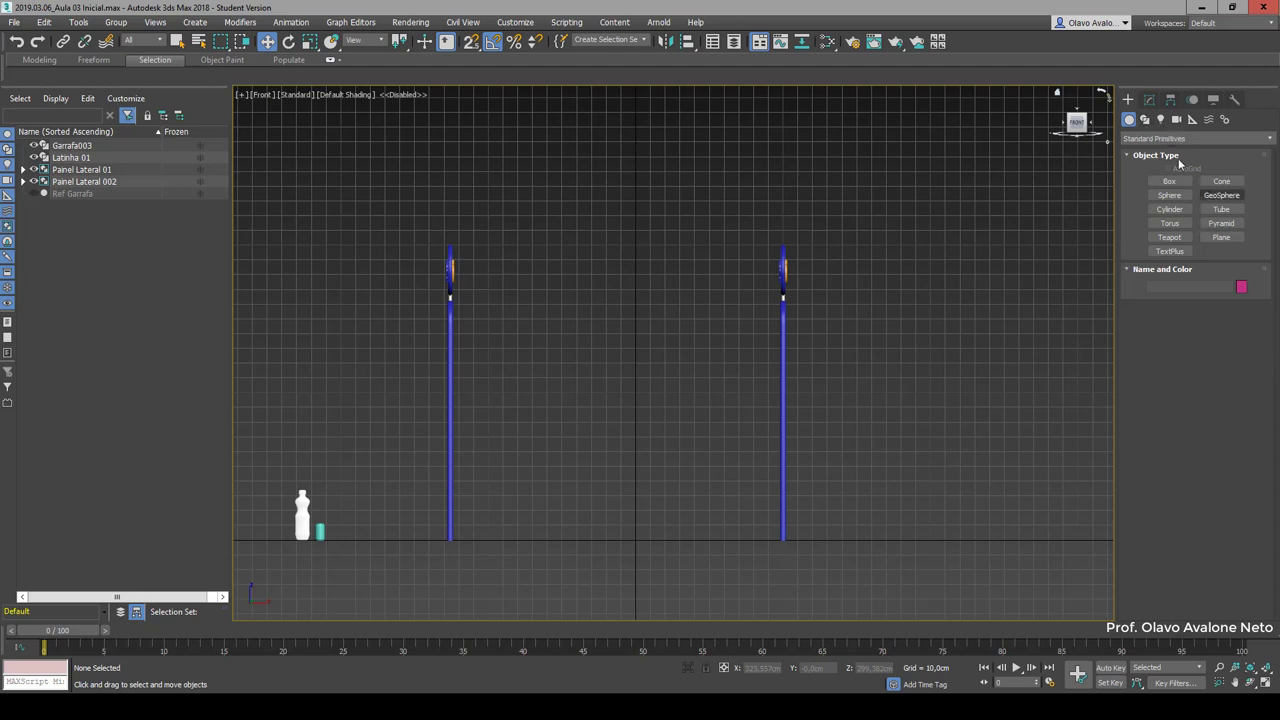
{"action": "left_click", "coordinate": [1144, 119]}
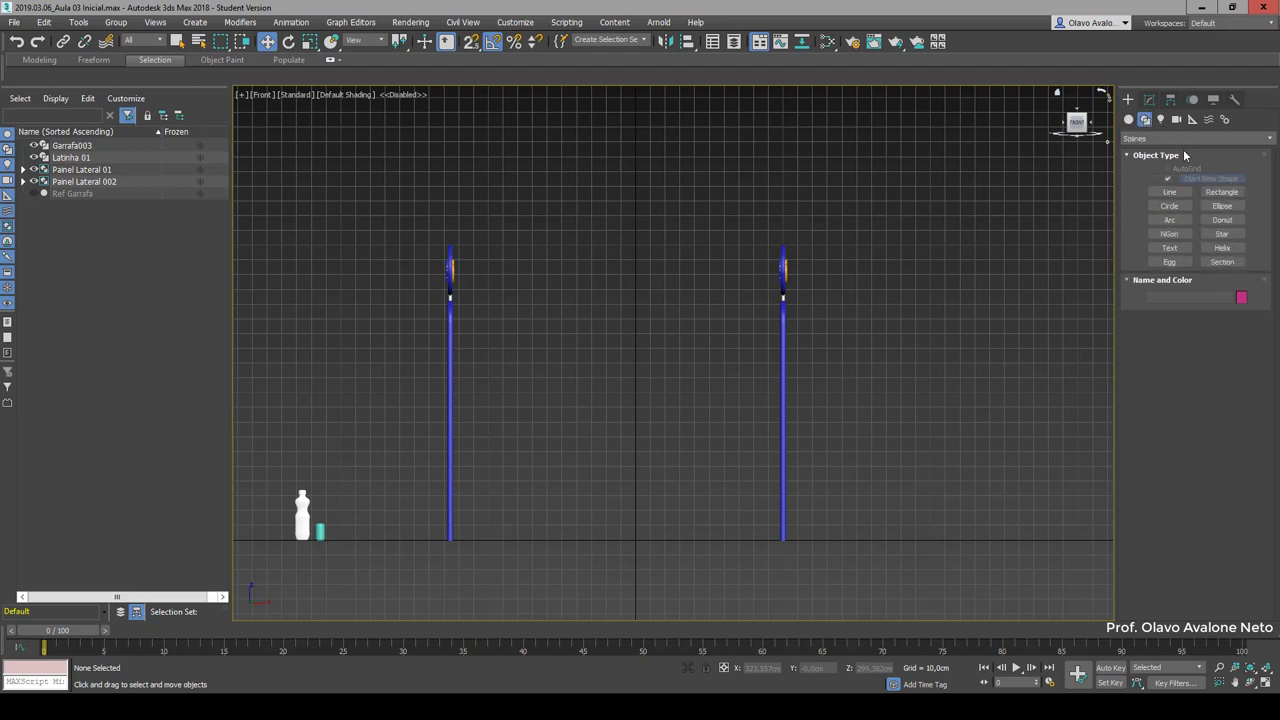
{"action": "left_click", "coordinate": [1222, 192]}
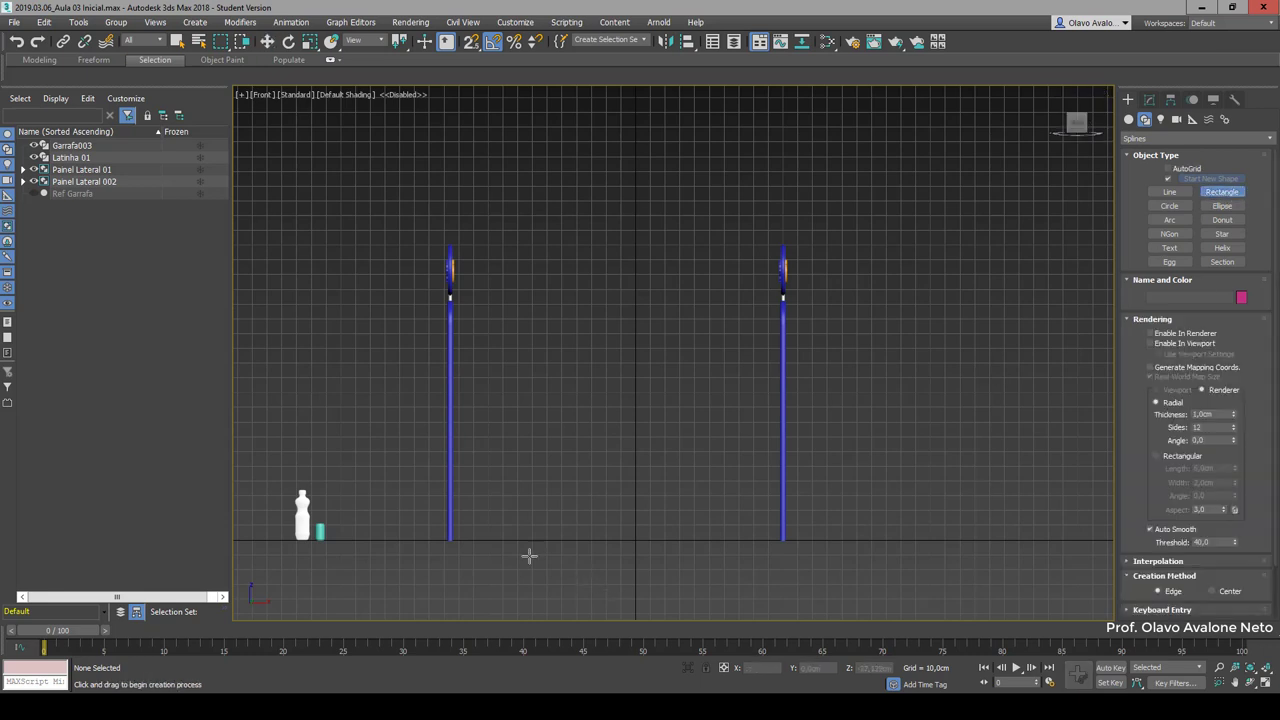
{"action": "left_click_drag", "start_coordinate": [461, 532], "coordinate": [772, 242]}
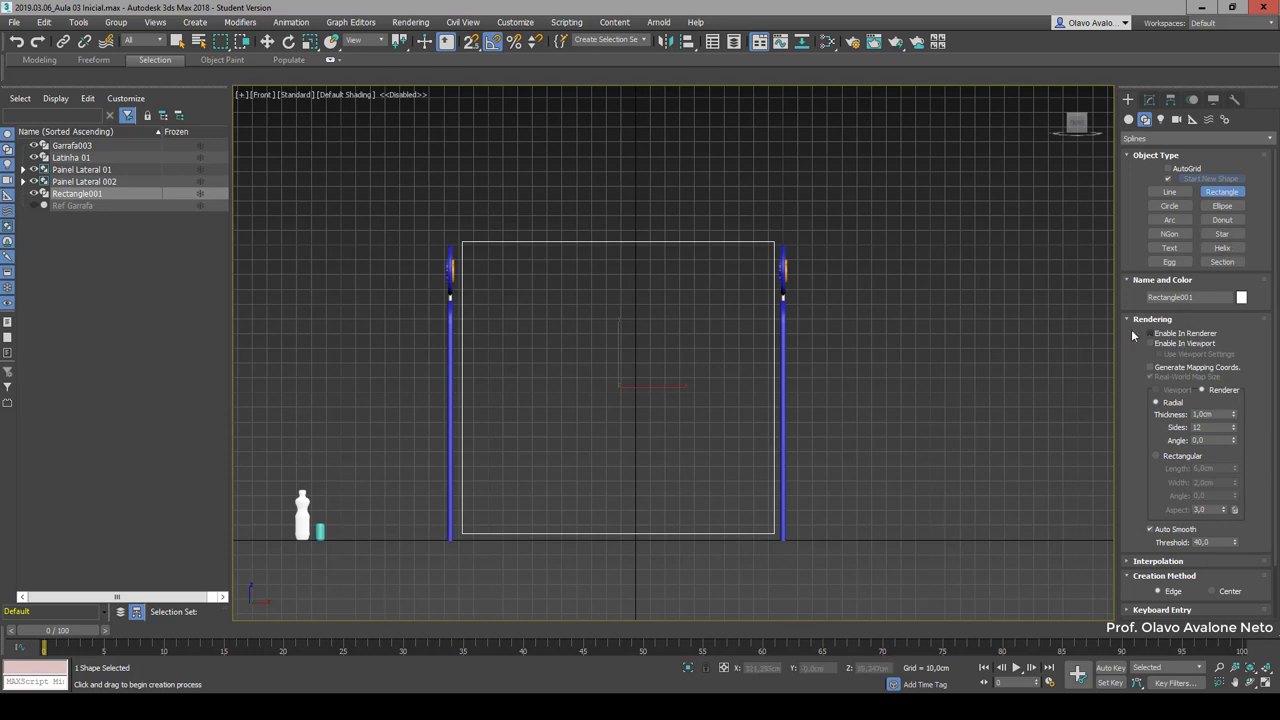
{"action": "scroll", "coordinate": [1169, 433], "scroll_direction": "down", "scroll_amount": 3}
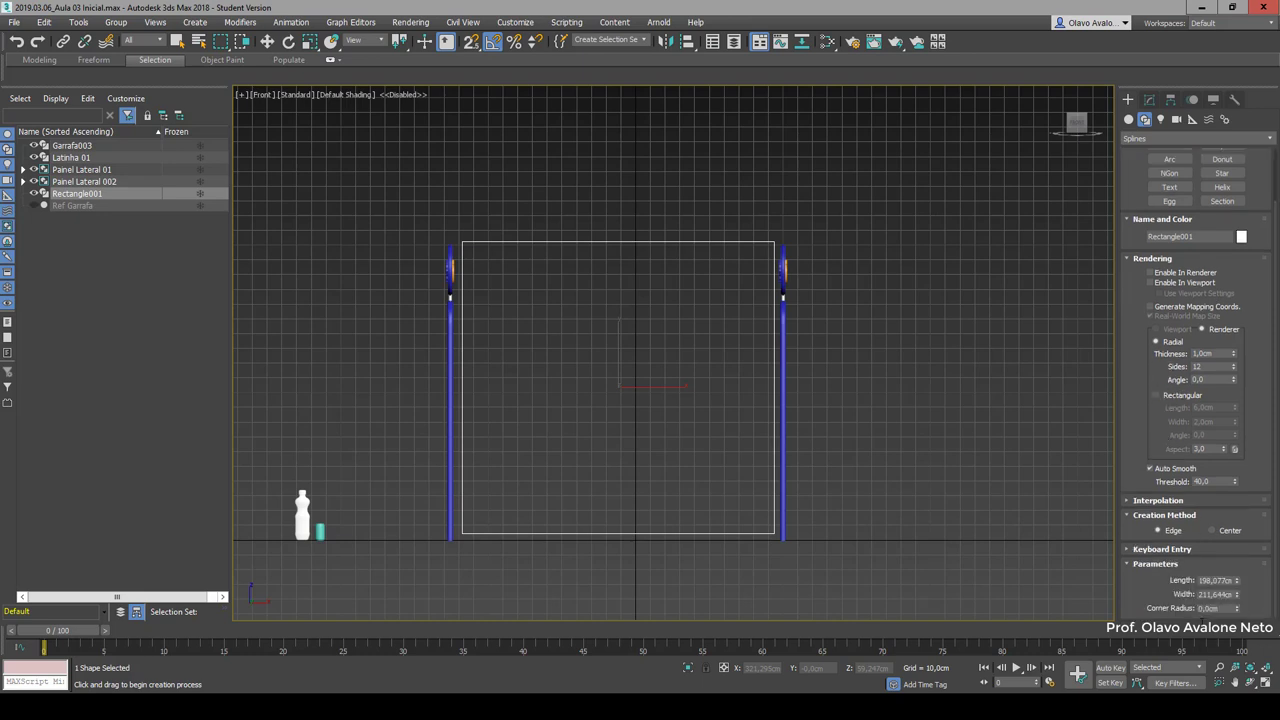
{"action": "double_click", "coordinate": [1225, 580]}
{"action": "key", "text": "BackSpace"}
{"action": "key", "text": "Tab"}
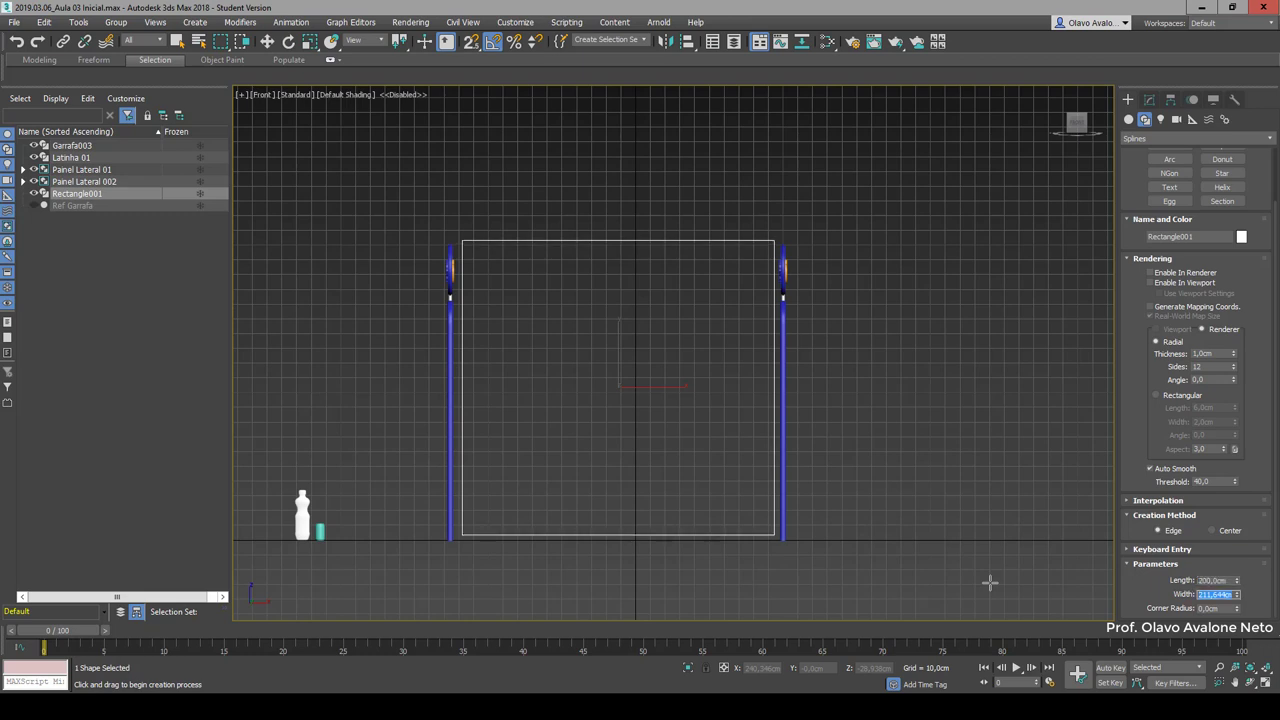
{"action": "type", "text": "200"}
{"action": "key", "text": "Return"}
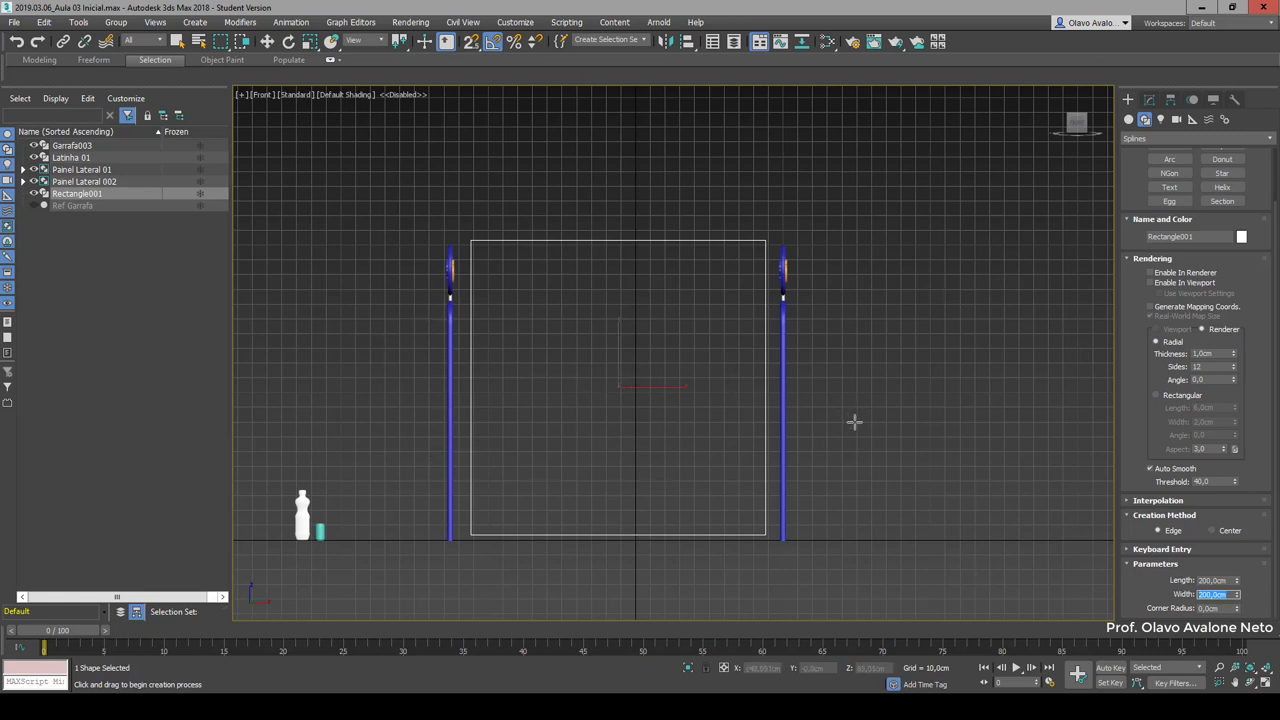
{"action": "key", "text": "w"}
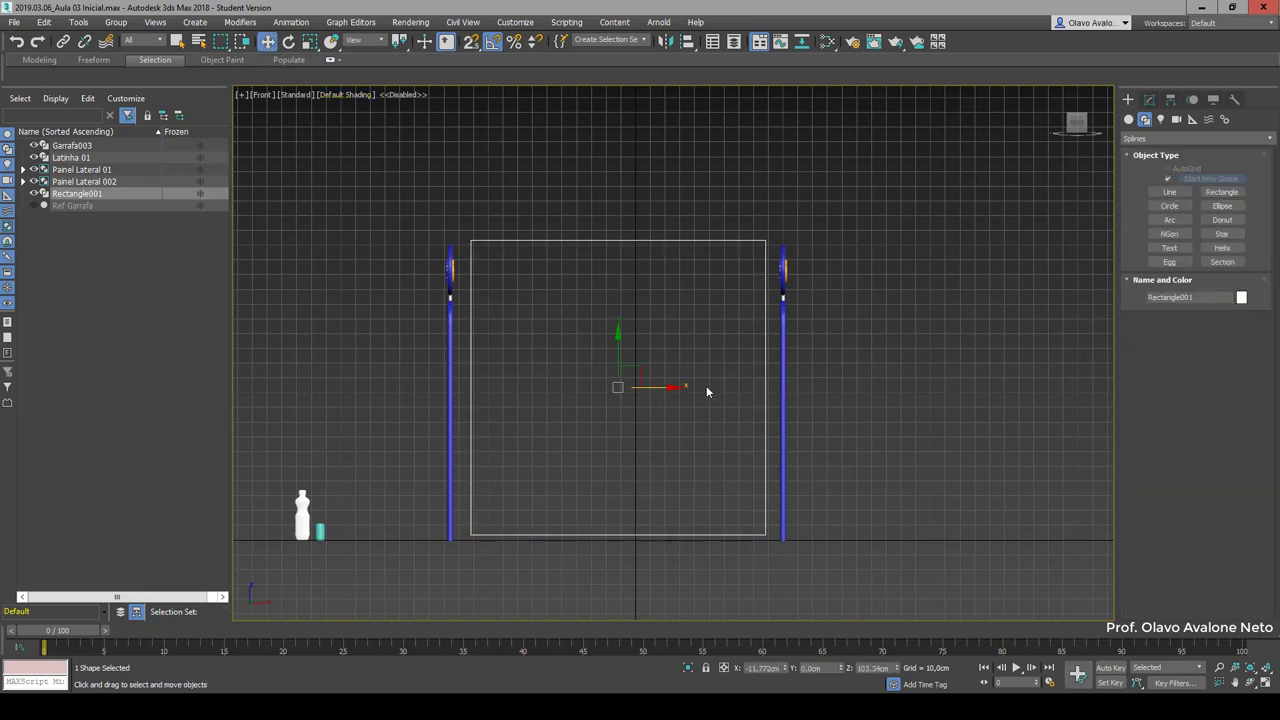
Step: Centre the rectangle at X 0 and raise its Z position
{"action": "double_click", "coordinate": [762, 668]}
{"action": "type", "text": "0"}
{"action": "key", "text": "Return"}
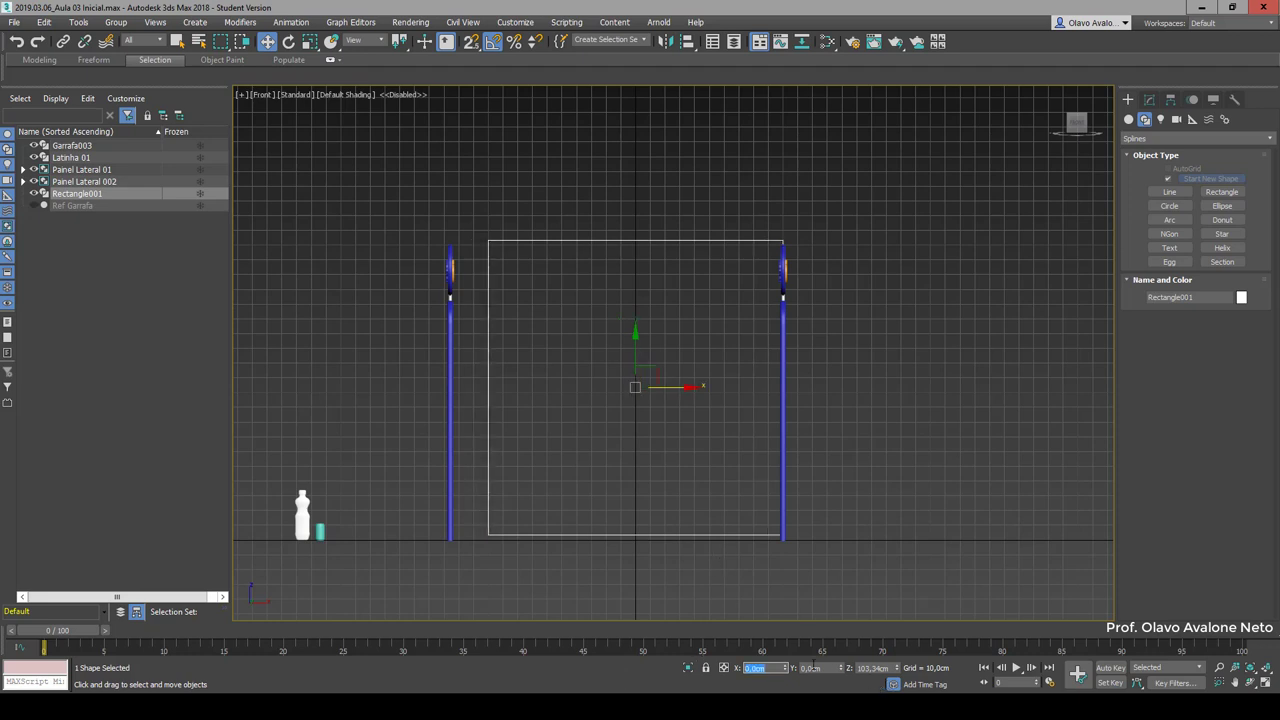
{"action": "double_click", "coordinate": [885, 668]}
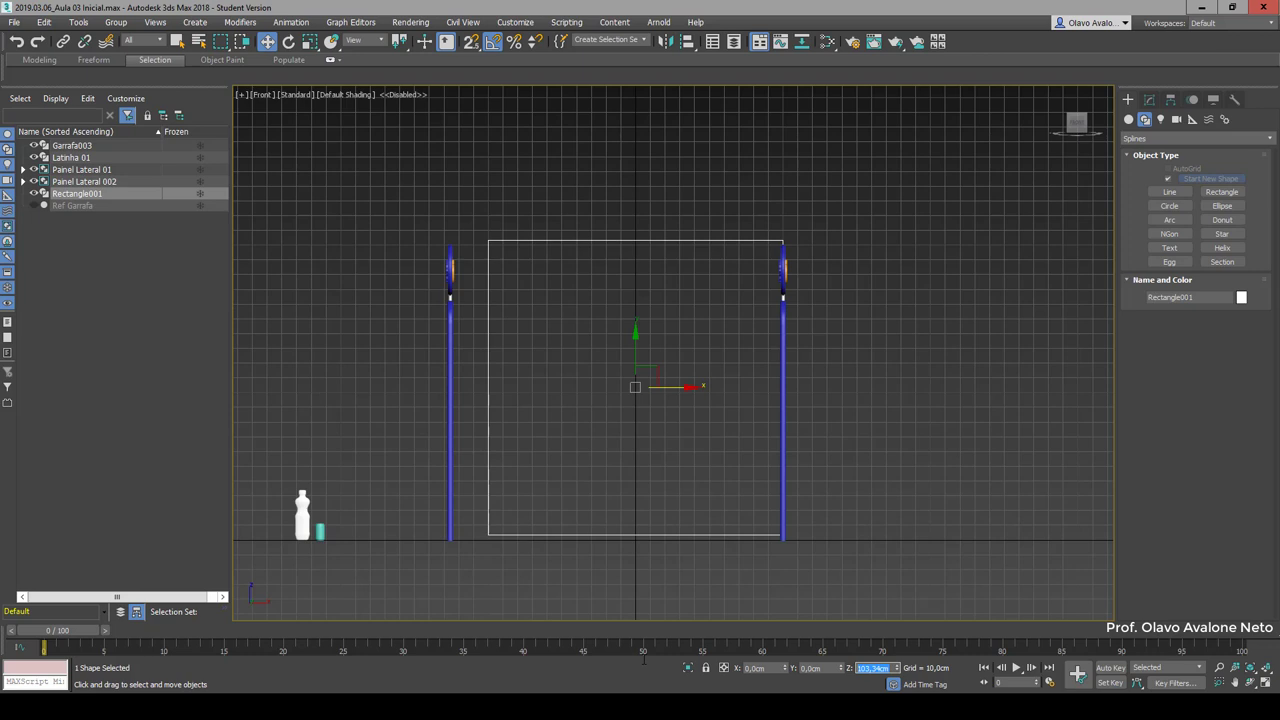
{"action": "type", "text": "100"}
{"action": "key", "text": "Return"}
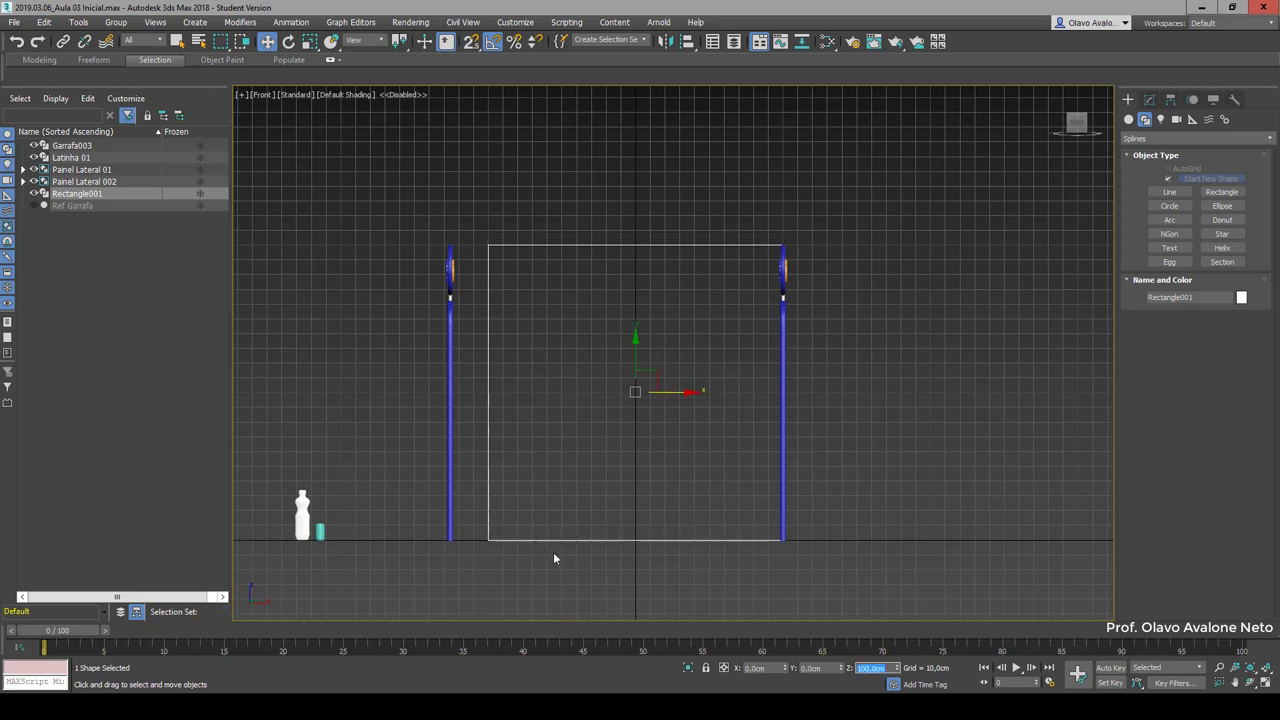
Step: Place the left side panel Painel Lateral 002 at X -100 cm
{"action": "left_click", "coordinate": [786, 451]}
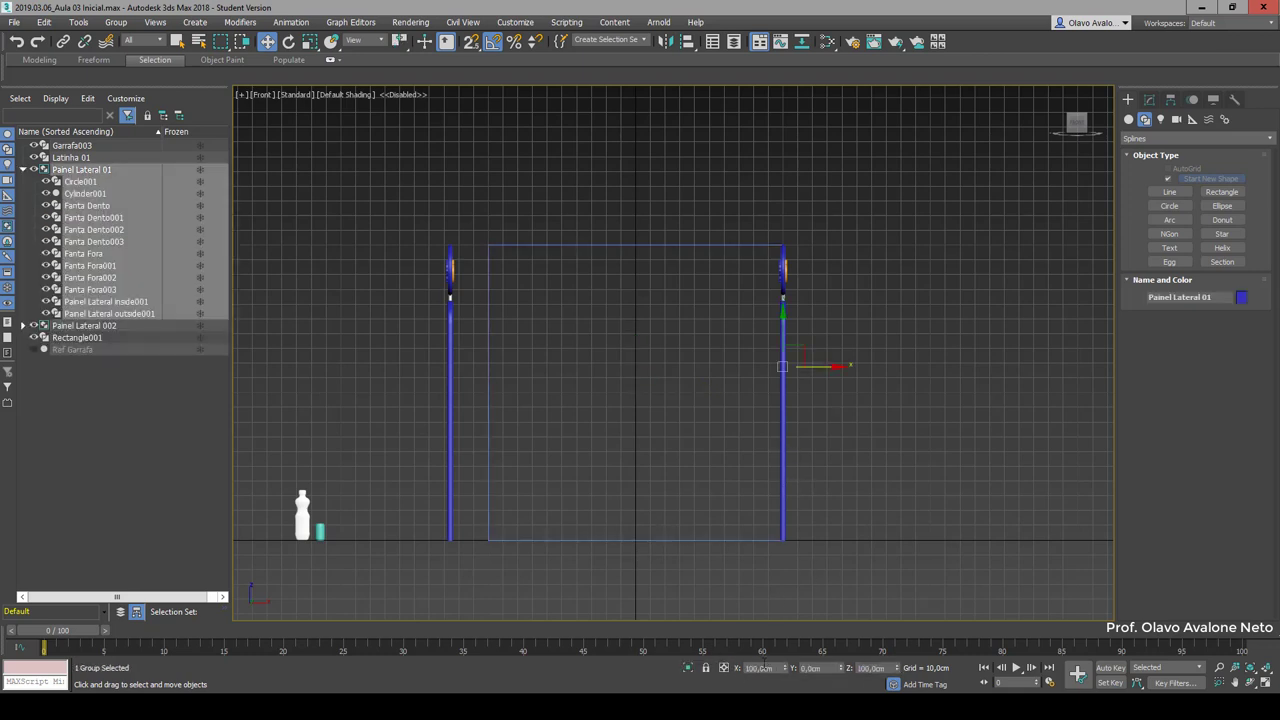
{"action": "left_click", "coordinate": [447, 440]}
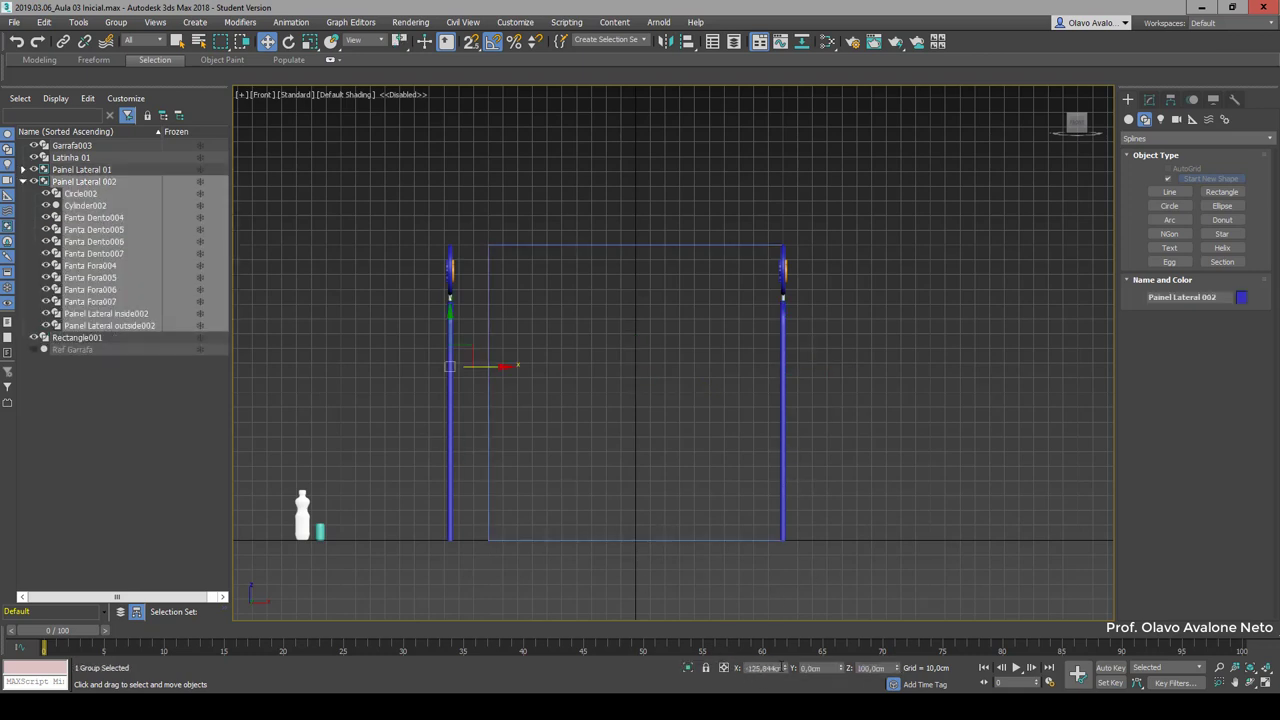
{"action": "double_click", "coordinate": [778, 668]}
{"action": "type", "text": "m"}
{"action": "key", "text": "Return"}
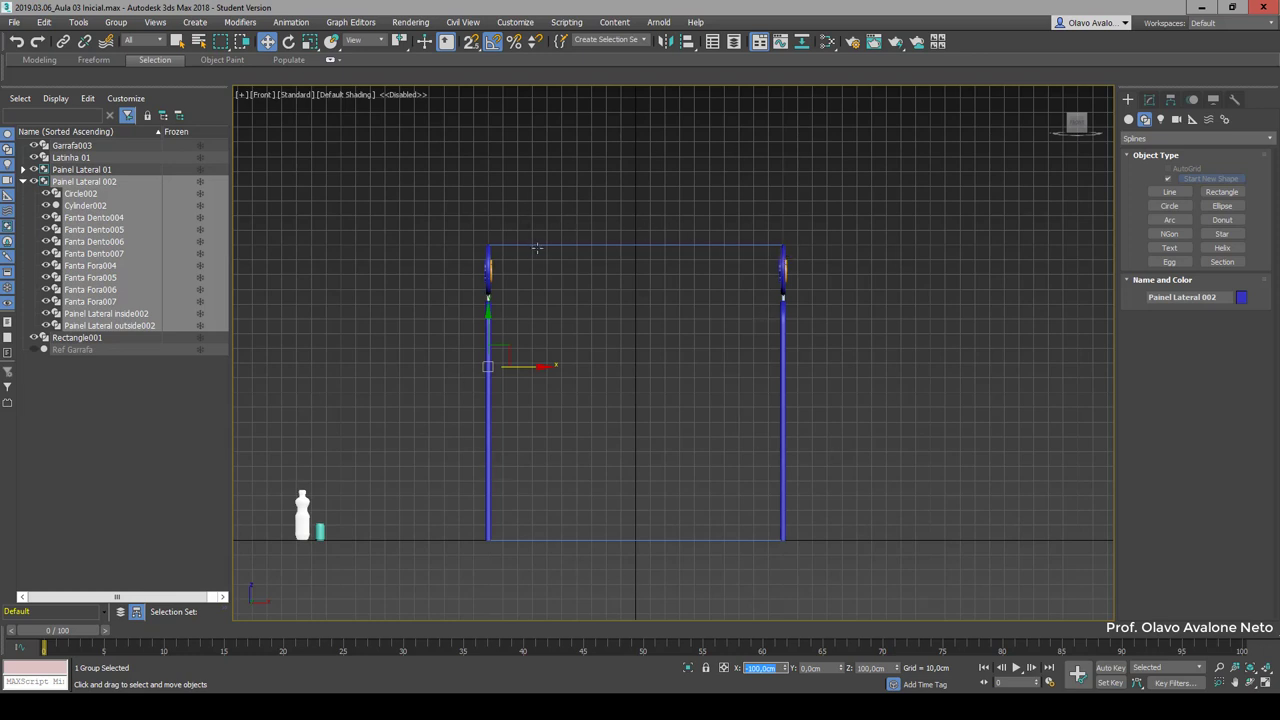
Step: Reselect Rectangle001 and switch over to the Fanta reference render
{"action": "scroll", "coordinate": [585, 336], "scroll_direction": "up", "scroll_amount": 2}
{"action": "left_click", "coordinate": [592, 211]}
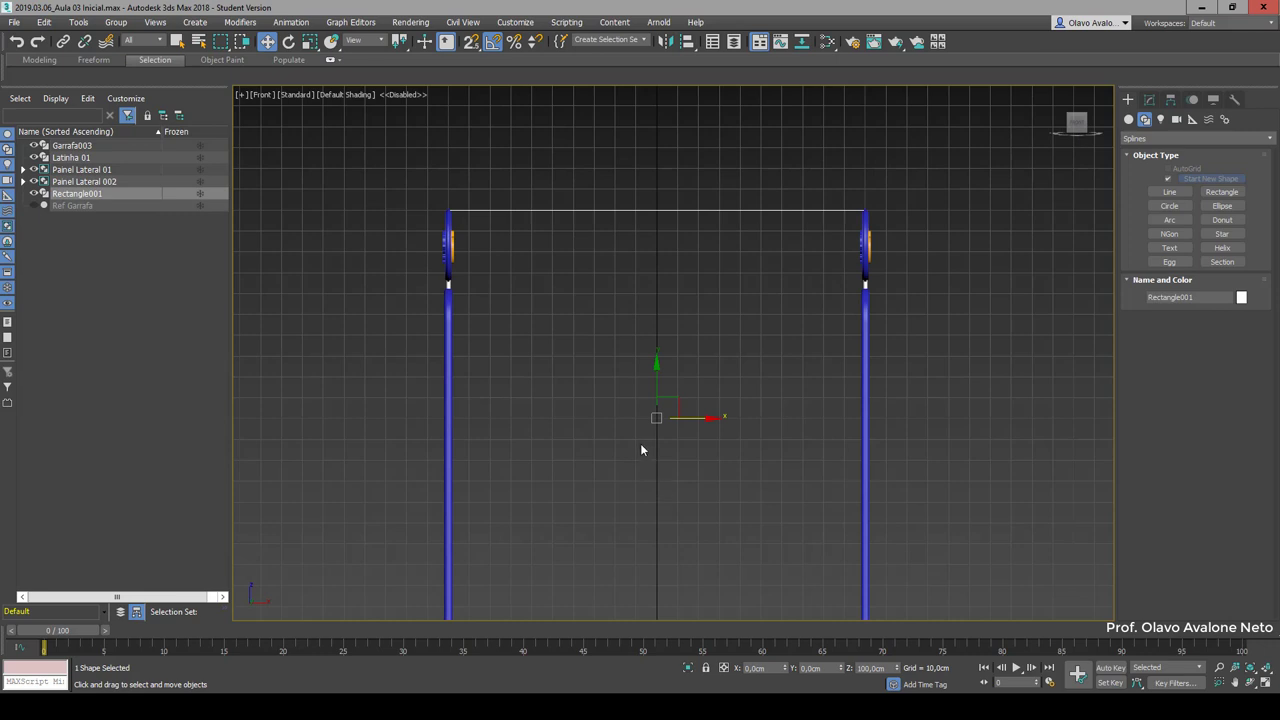
{"action": "scroll", "coordinate": [658, 247], "scroll_direction": "down", "scroll_amount": 2}
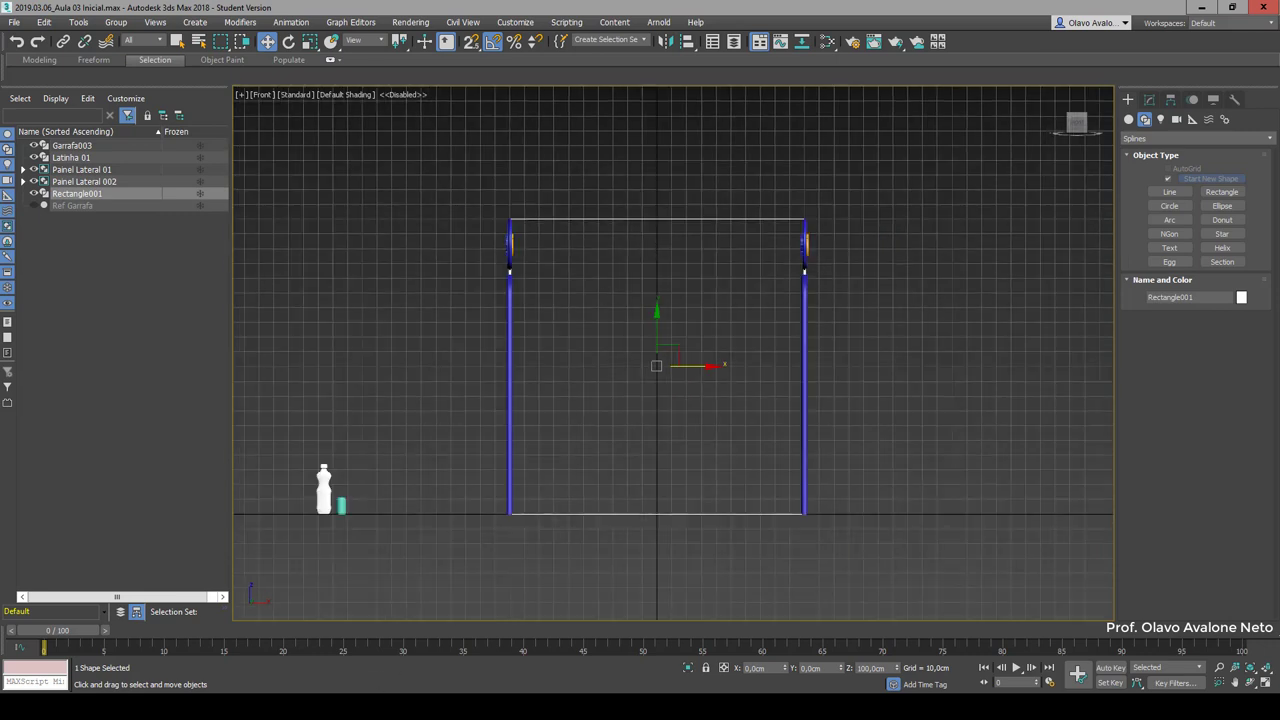
{"action": "key", "text": "alt+Tab"}
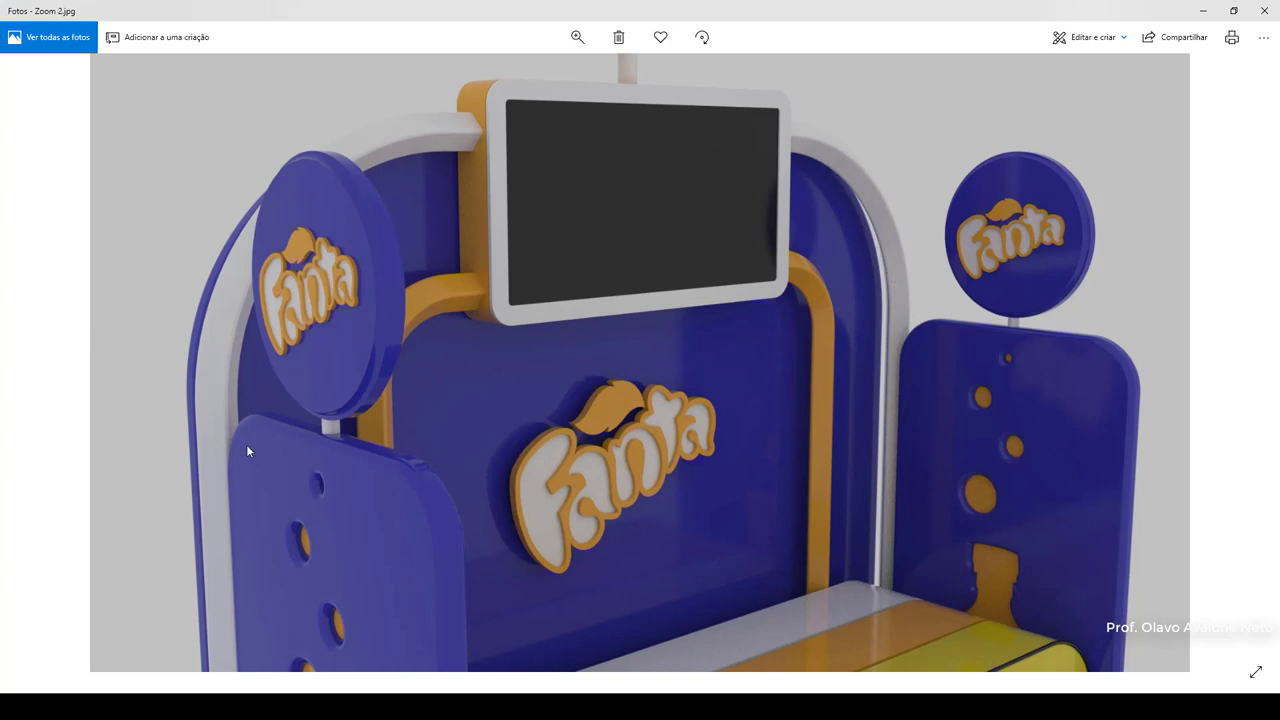
Step: Look over the Zoom 2 reference render, then return to the 3ds Max scene
{"action": "scroll", "coordinate": [325, 422], "scroll_direction": "down", "scroll_amount": 1}
{"action": "scroll", "coordinate": [394, 460], "scroll_direction": "up", "scroll_amount": 1}
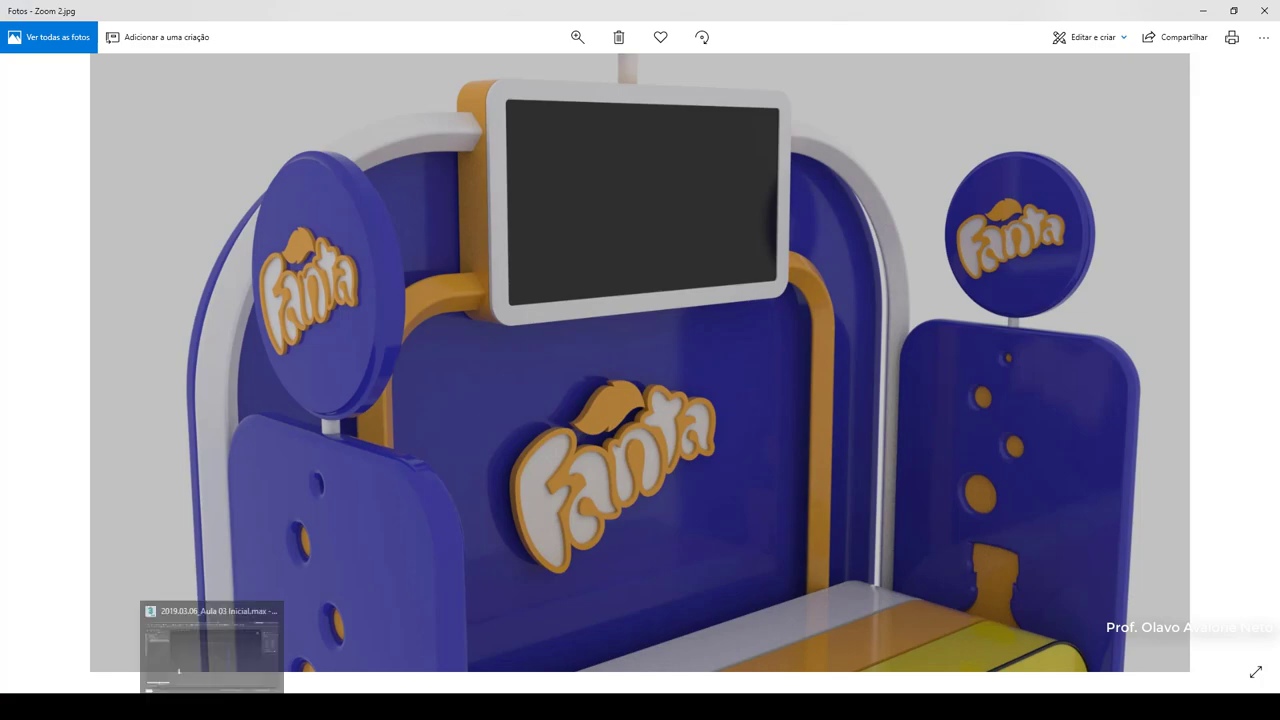
{"action": "left_click", "coordinate": [213, 645]}
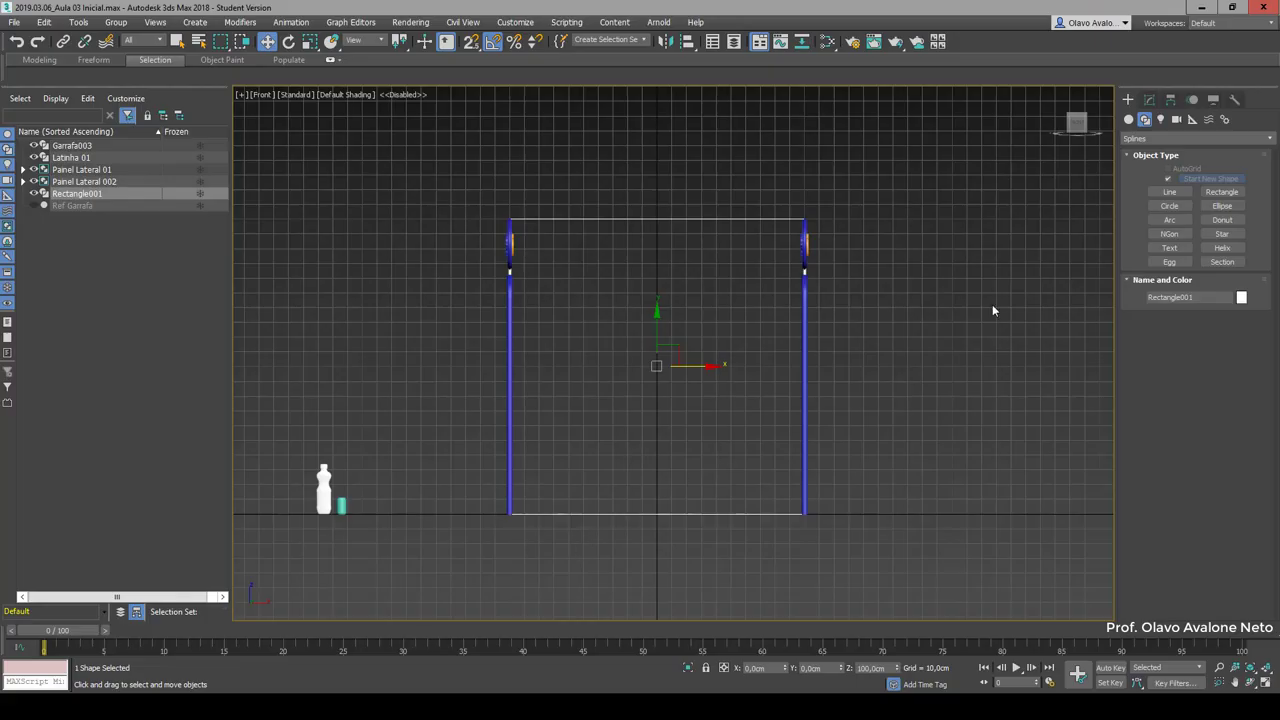
Step: Add an Edit Spline modifier to Rectangle001 and expand its sub-object levels
{"action": "left_click", "coordinate": [1149, 100]}
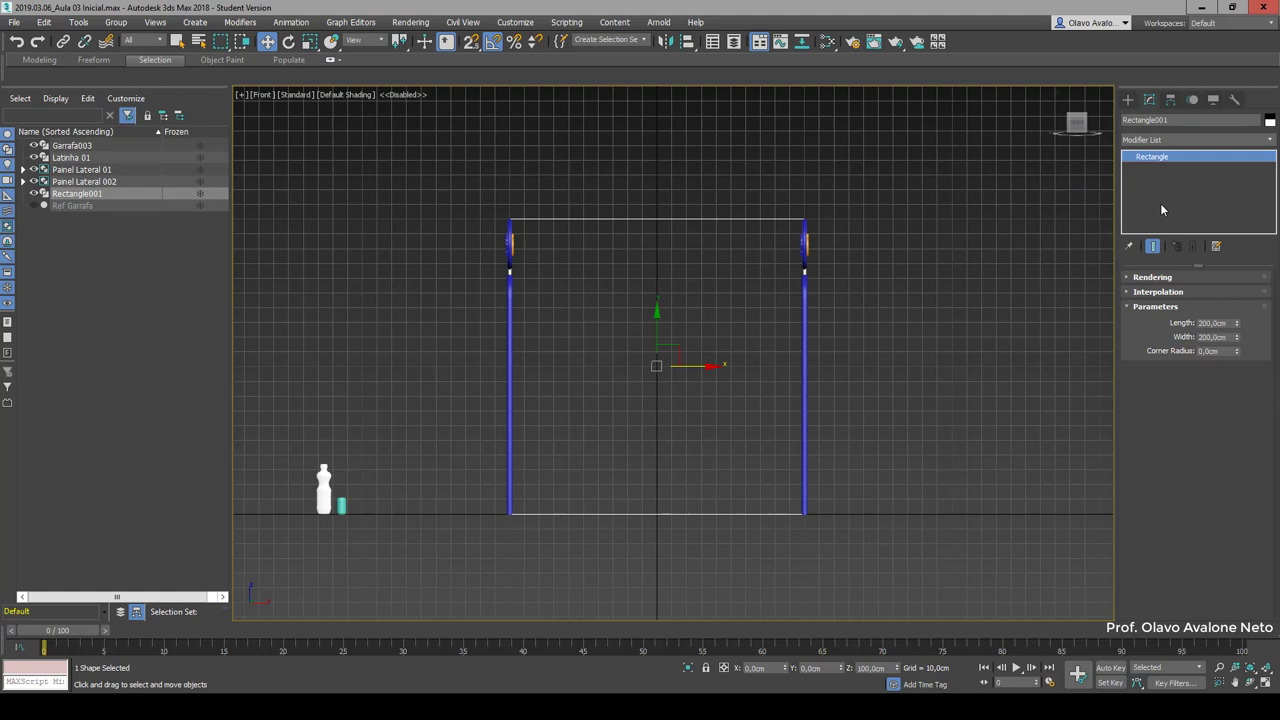
{"action": "left_click", "coordinate": [1153, 246]}
{"action": "left_click", "coordinate": [1092, 300]}
{"action": "left_click", "coordinate": [773, 219]}
{"action": "left_click", "coordinate": [1136, 278]}
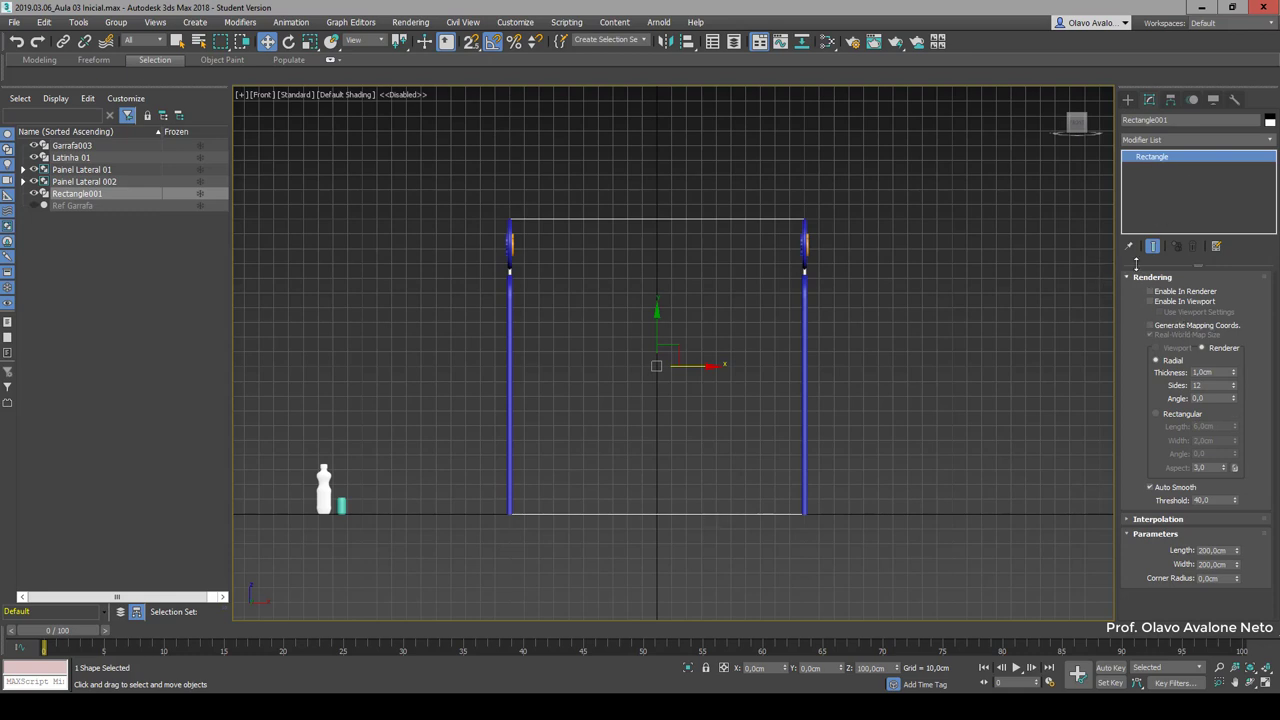
{"action": "left_click", "coordinate": [1135, 277]}
{"action": "left_click", "coordinate": [1166, 140]}
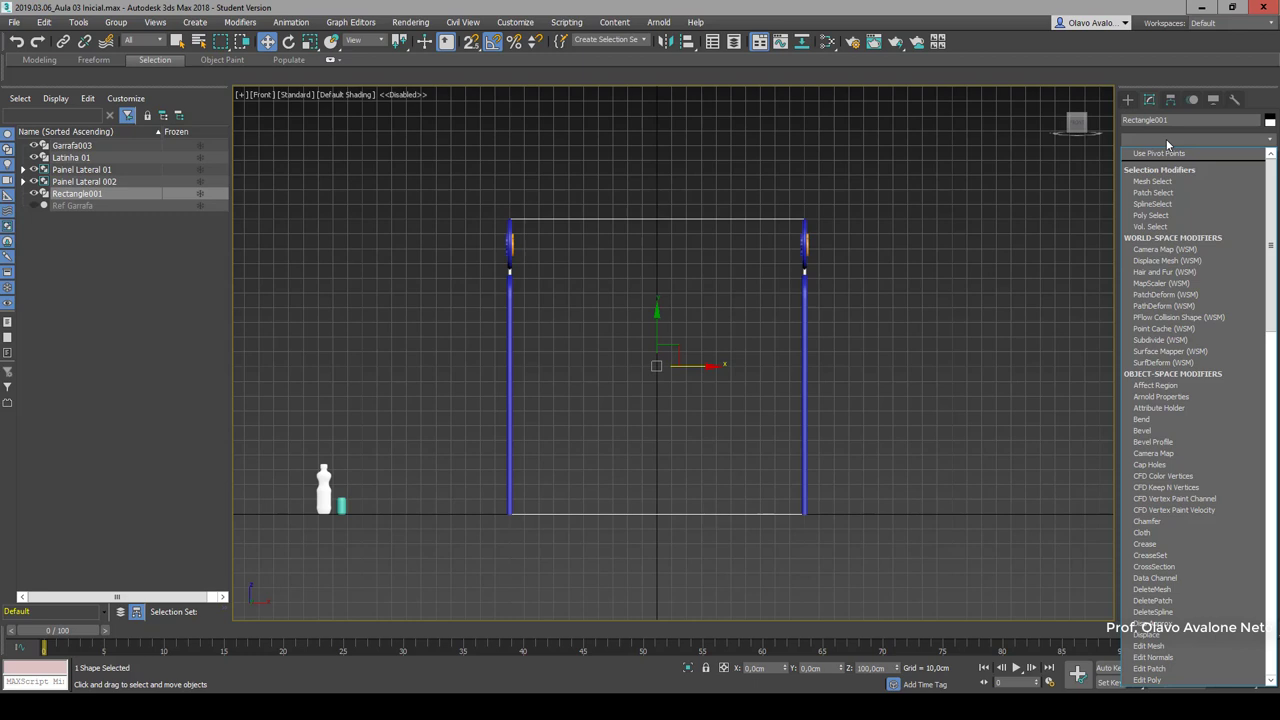
{"action": "key", "text": "e"}
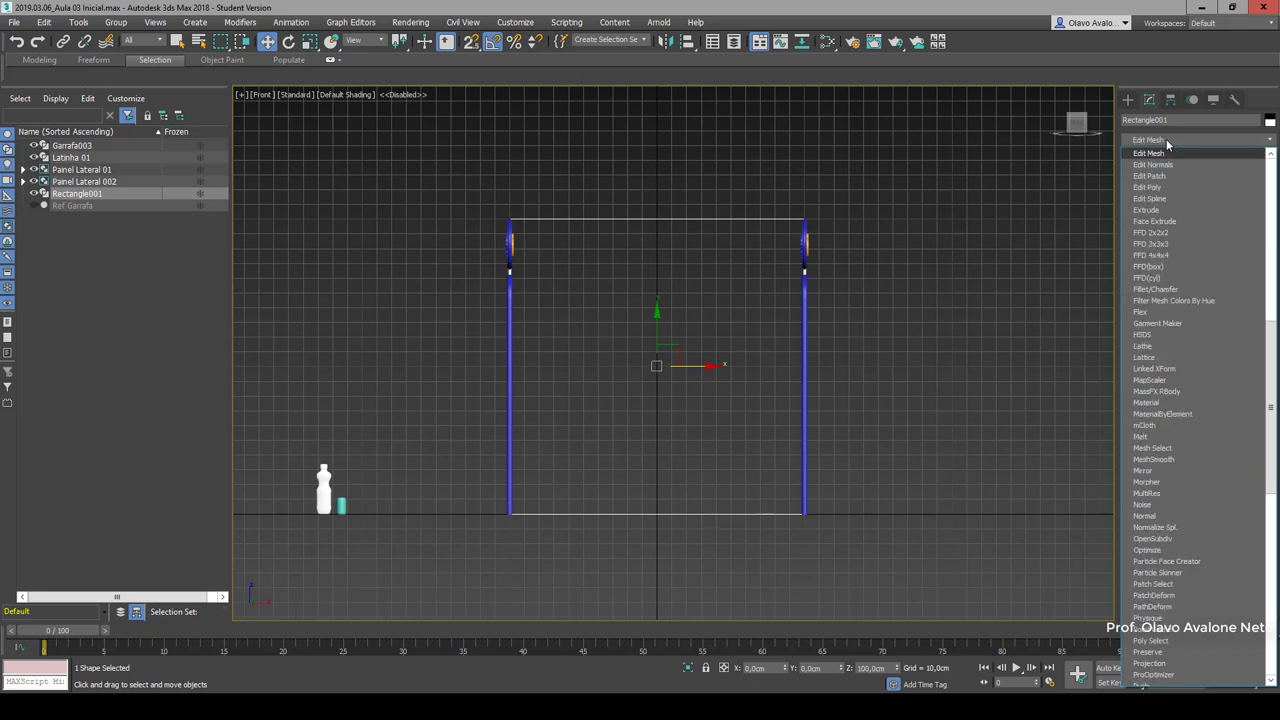
{"action": "scroll", "coordinate": [1166, 155], "scroll_direction": "up", "scroll_amount": 1}
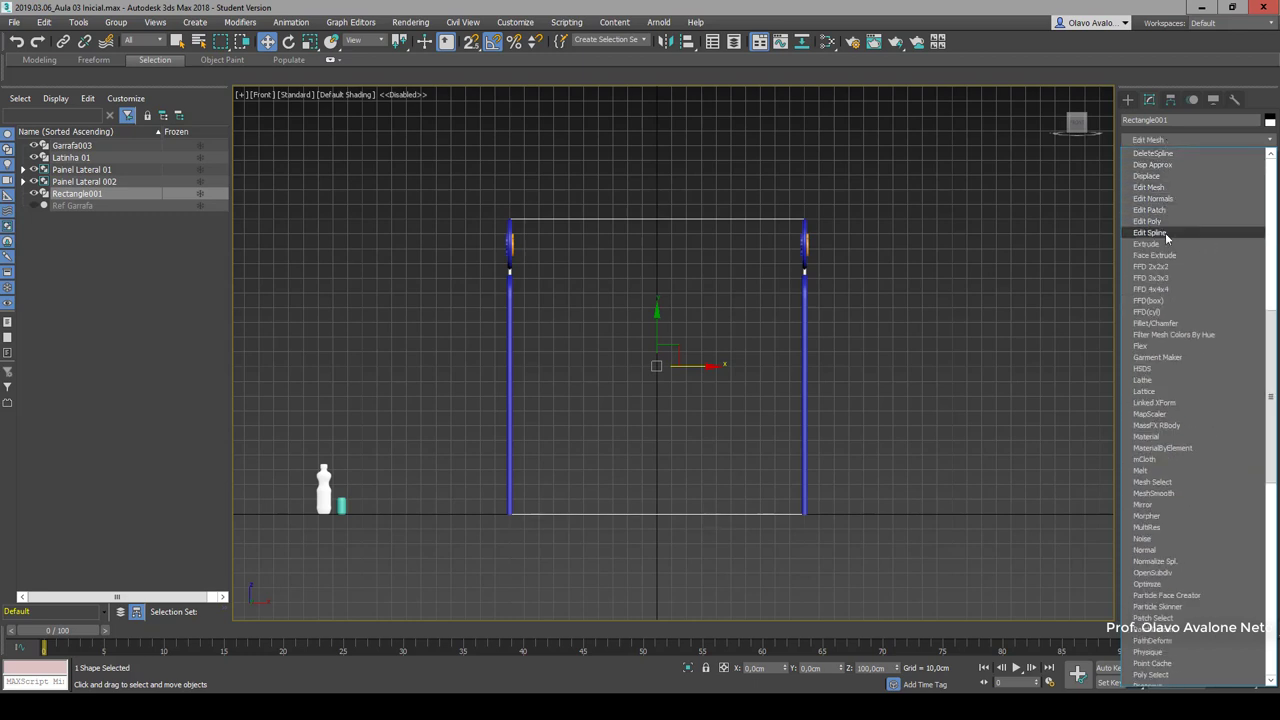
{"action": "left_click", "coordinate": [1166, 234]}
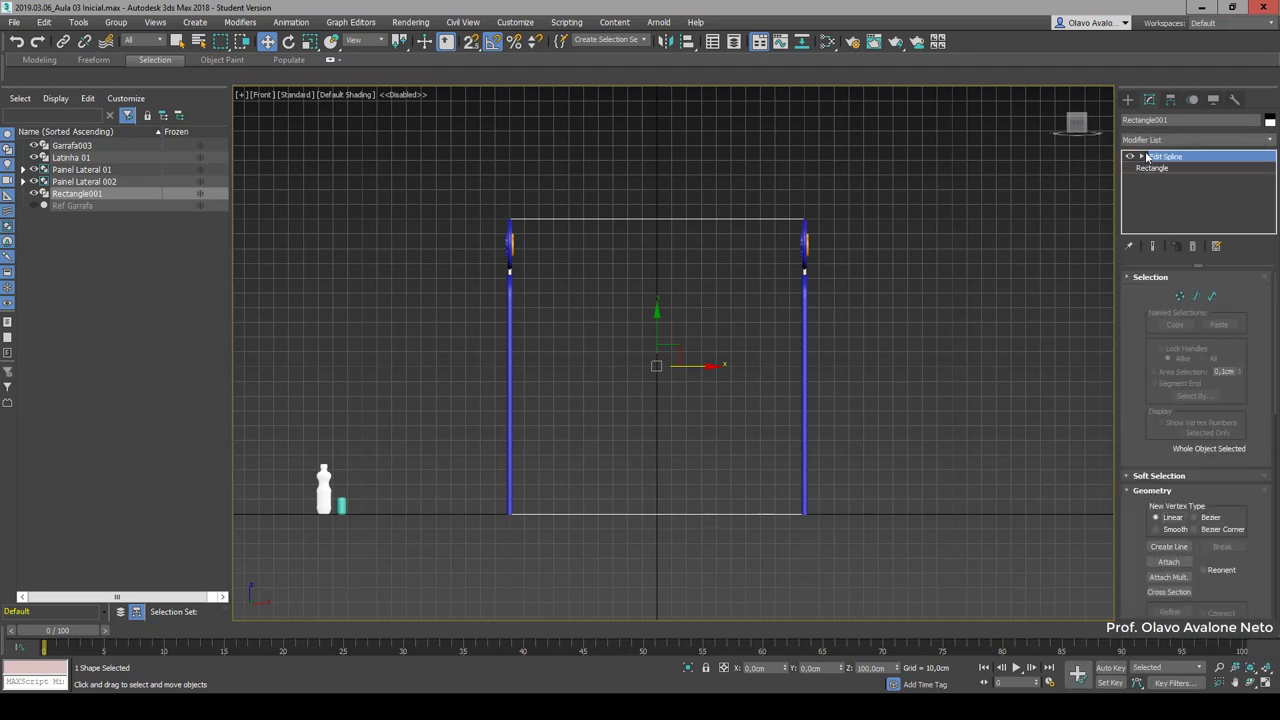
{"action": "left_click", "coordinate": [1145, 157]}
{"action": "left_click", "coordinate": [1182, 191]}
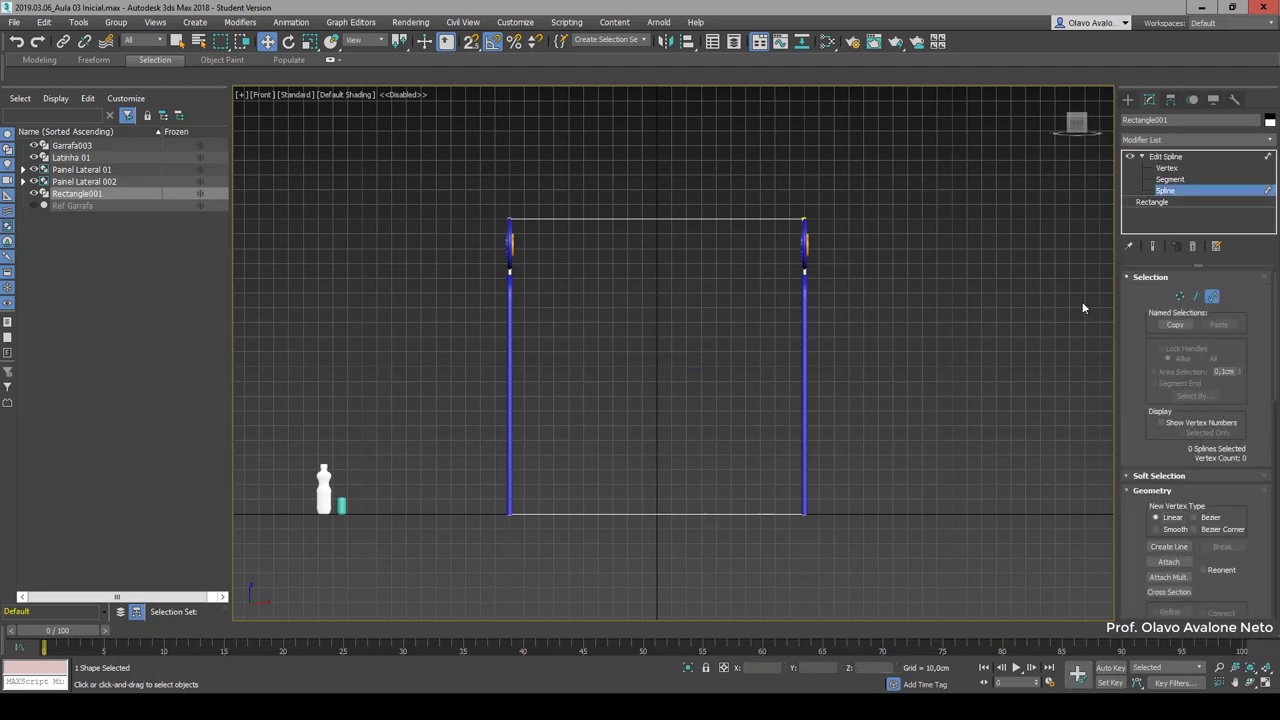
Step: At Vertex level, select the rectangle's two top corner vertices
{"action": "left_click", "coordinate": [1208, 168]}
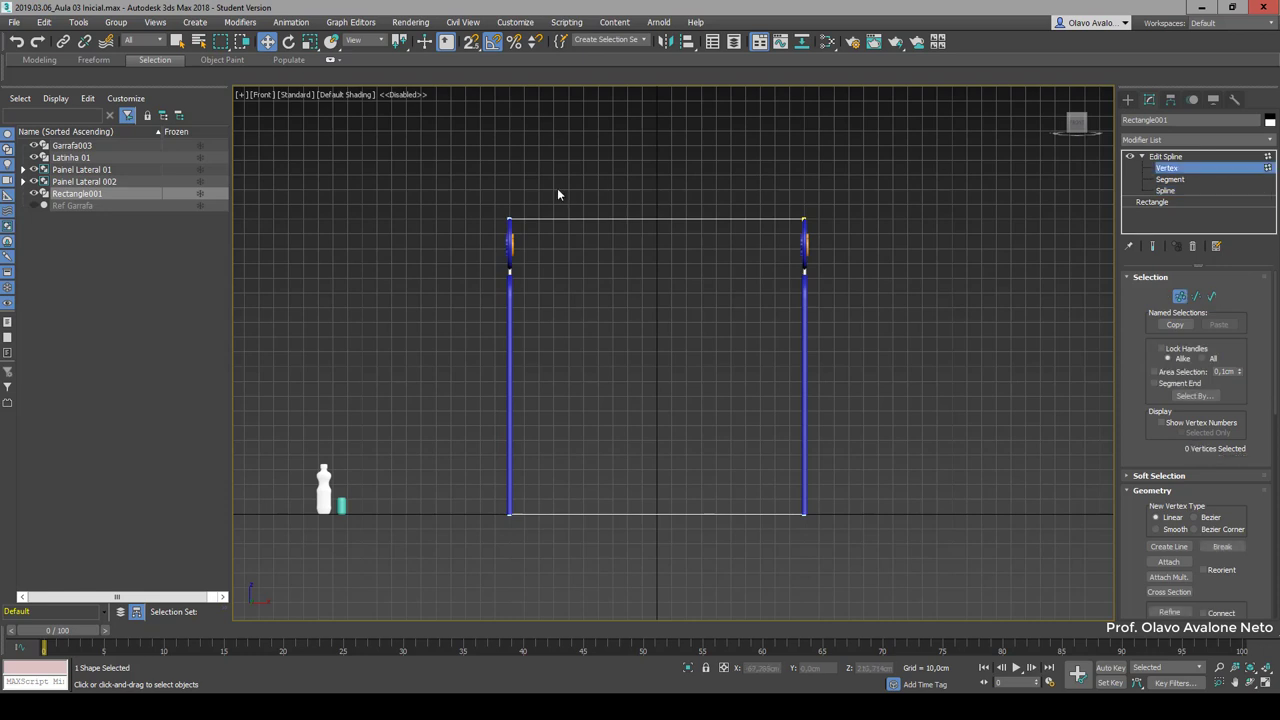
{"action": "left_click_drag", "start_coordinate": [1020, 238], "coordinate": [1012, 251]}
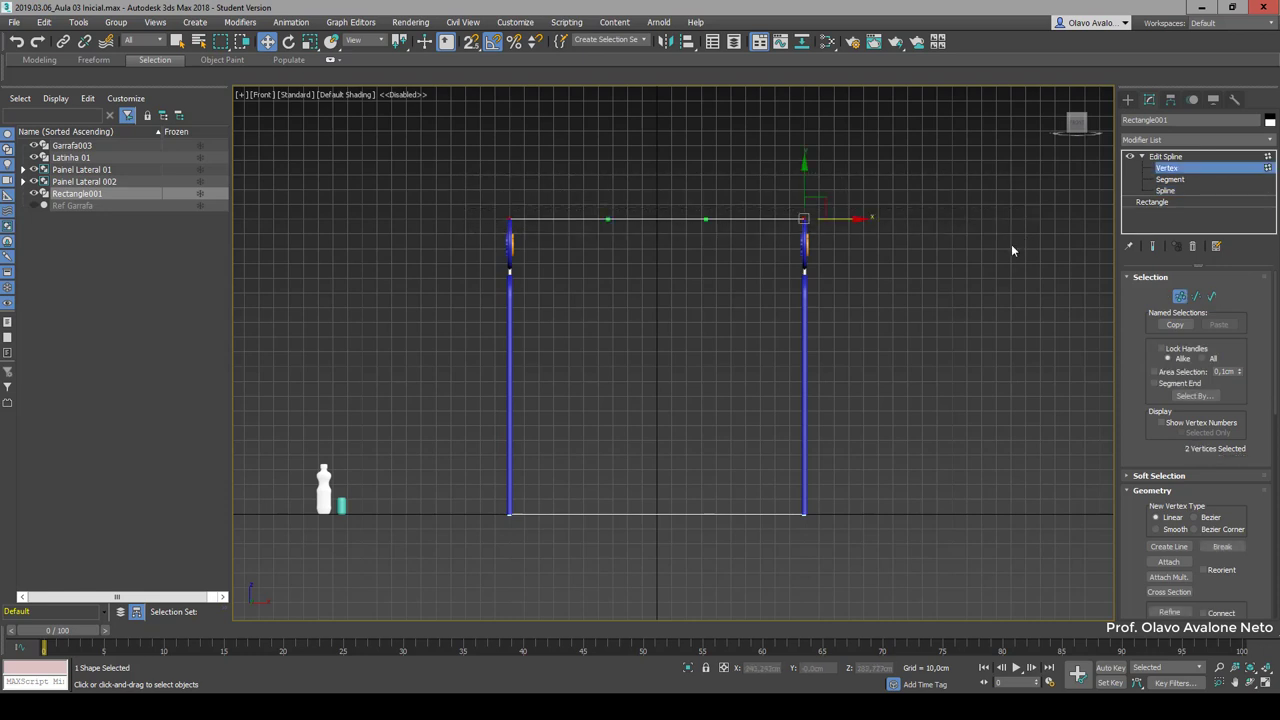
{"action": "left_click", "coordinate": [1188, 174]}
{"action": "scroll", "coordinate": [1202, 475], "scroll_direction": "down", "scroll_amount": 3}
{"action": "scroll", "coordinate": [1203, 485], "scroll_direction": "down", "scroll_amount": 3}
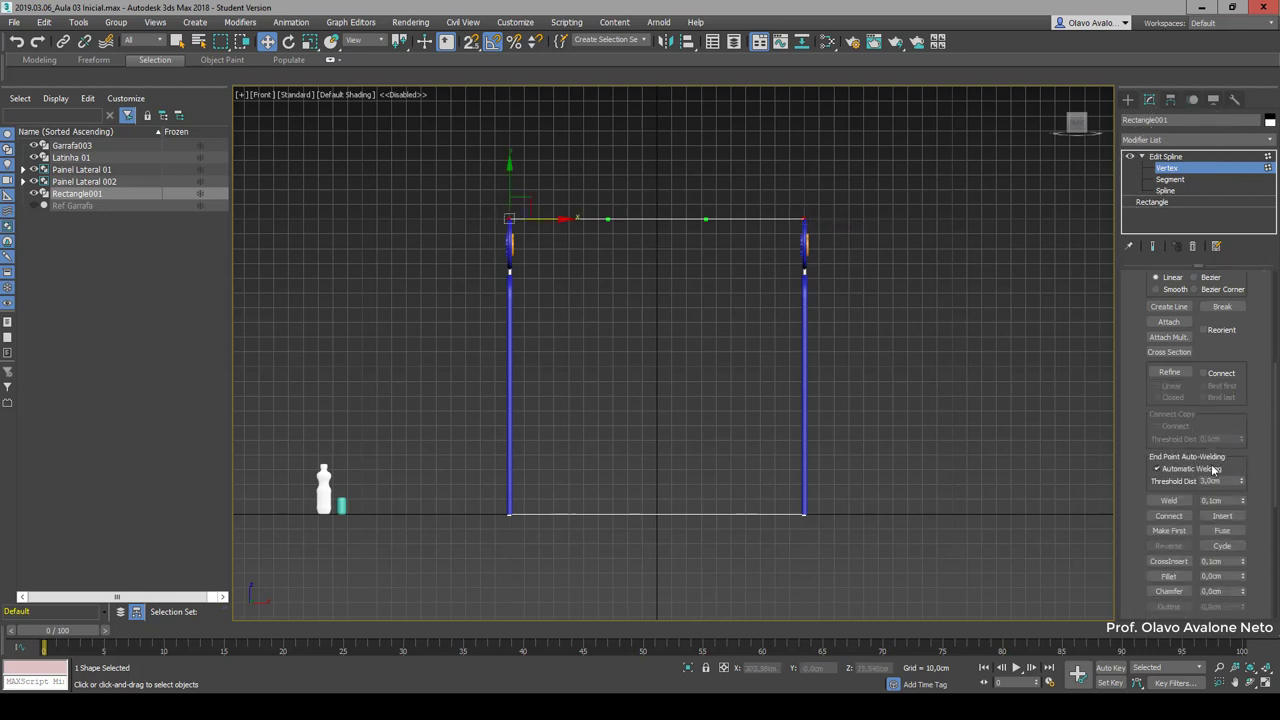
{"action": "scroll", "coordinate": [1204, 495], "scroll_direction": "down", "scroll_amount": 3}
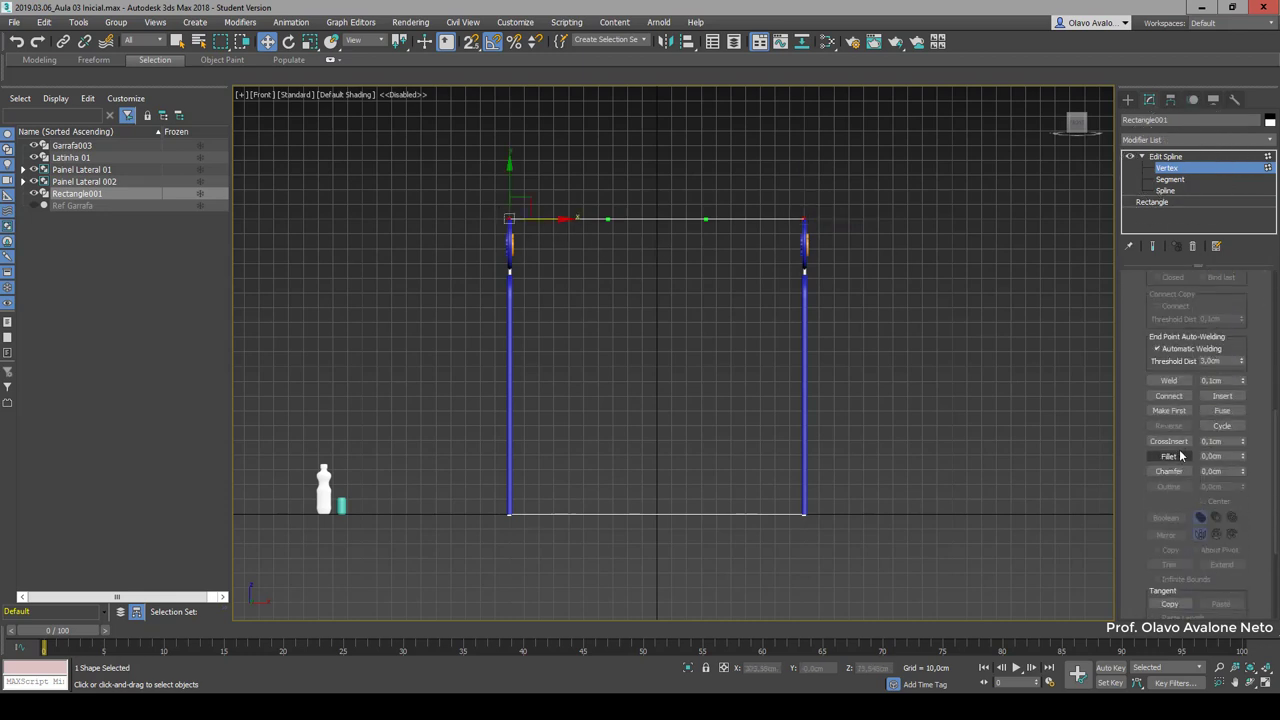
Step: Fillet the two top corners into rounded arcs by entering a fillet amount
{"action": "left_click", "coordinate": [1170, 457]}
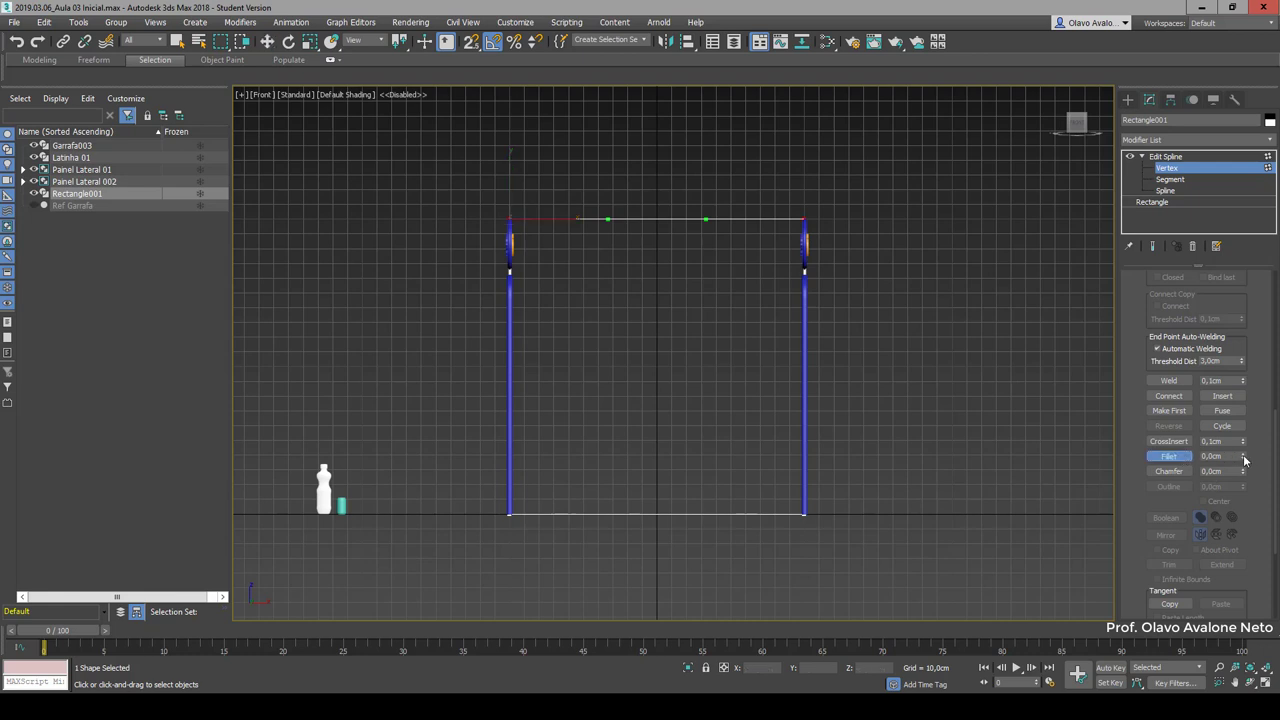
{"action": "mouse_move", "coordinate": [1244, 457]}
{"action": "left_mouse_down"}
{"action": "mouse_move", "coordinate": [1250, 395]}
{"action": "mouse_move", "coordinate": [1258, 421]}
{"action": "left_mouse_up"}
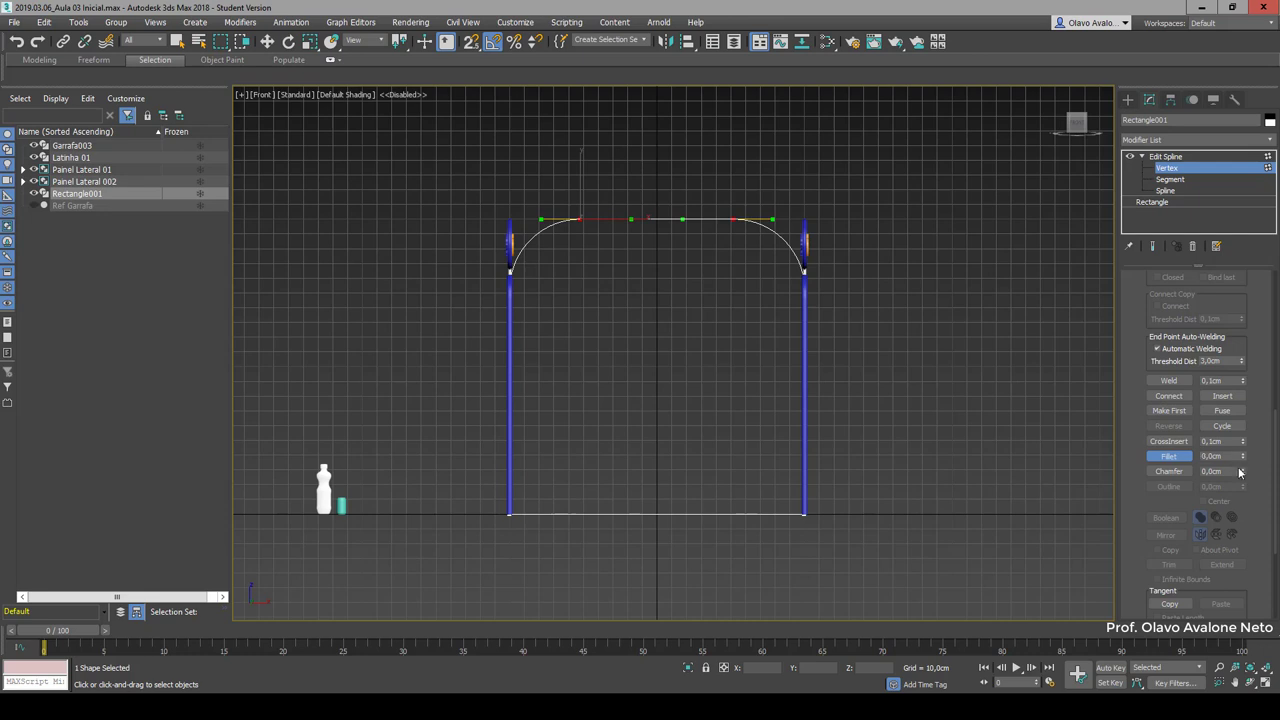
{"action": "key", "text": "ctrl+z"}
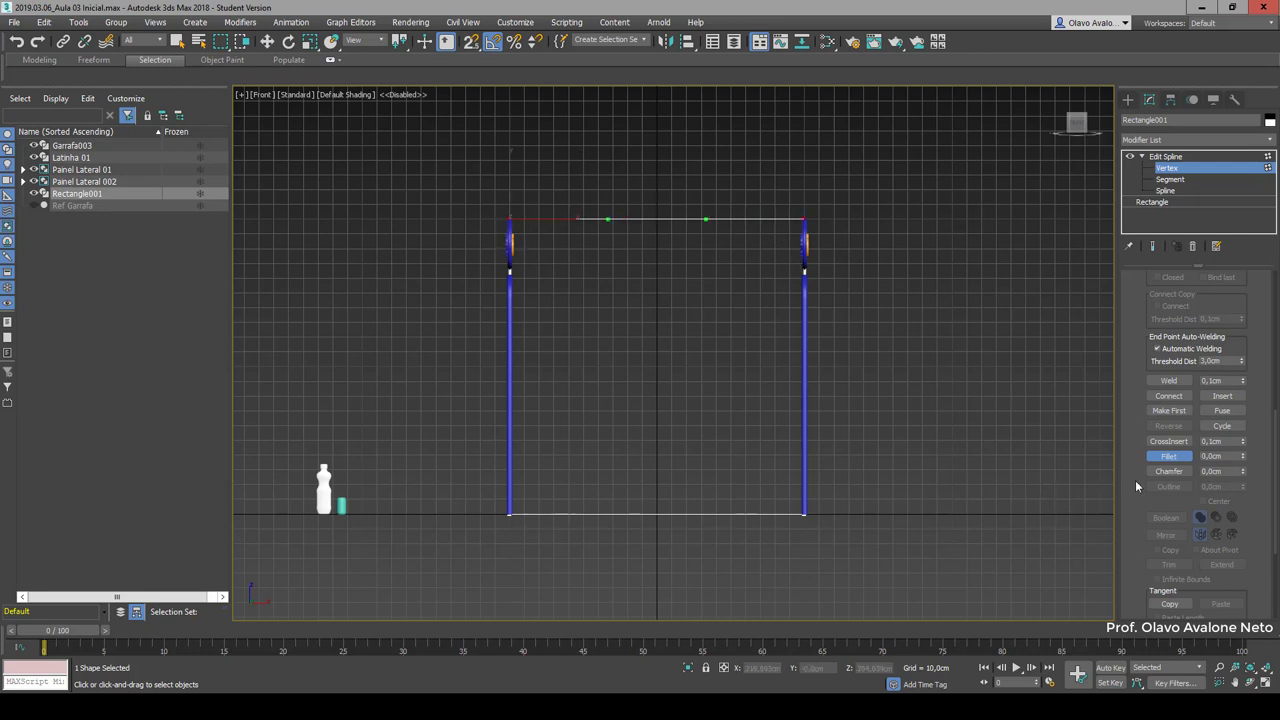
{"action": "double_click", "coordinate": [1228, 455]}
{"action": "type", "text": "1"}
{"action": "key", "text": "Return"}
{"action": "key", "text": "Return"}
{"action": "left_click", "coordinate": [874, 312]}
Step: Exit vertex editing and view the arched spline from an angled orthographic corner view
{"action": "left_click", "coordinate": [1166, 156]}
{"action": "key", "text": "w"}
{"action": "left_click", "coordinate": [1088, 118]}
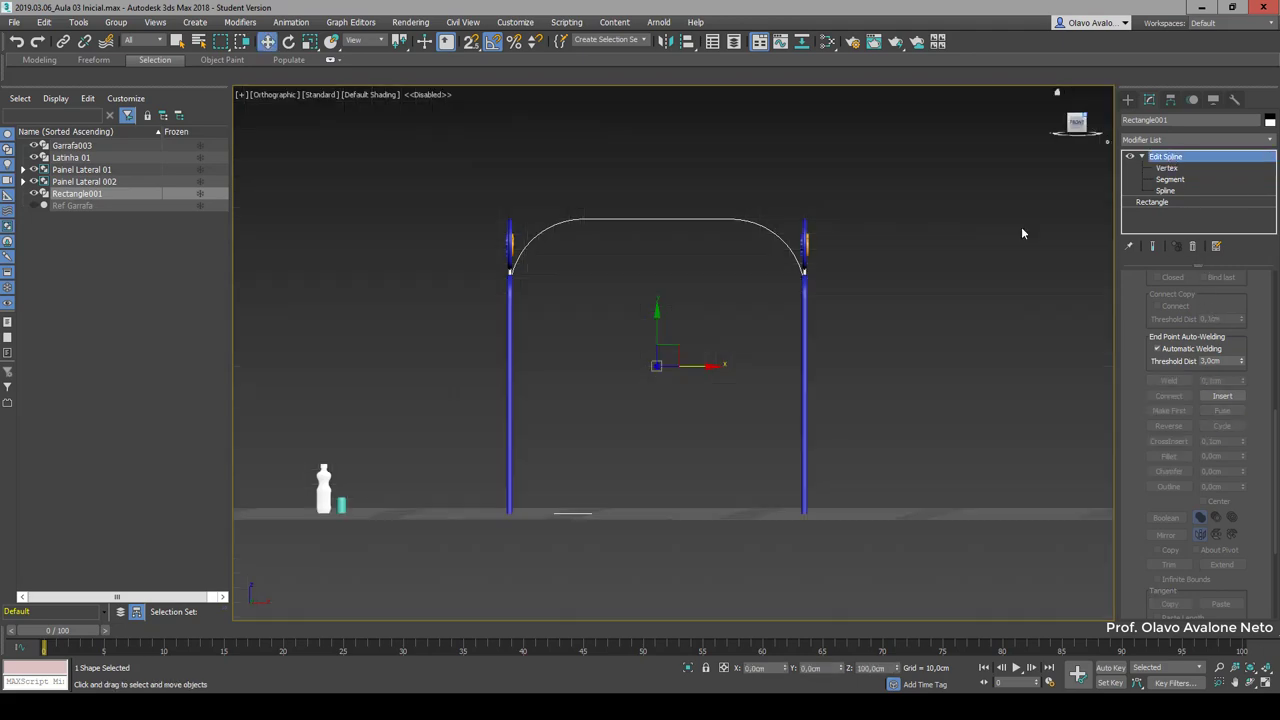
{"action": "scroll", "coordinate": [632, 233], "scroll_direction": "up", "scroll_amount": 5}
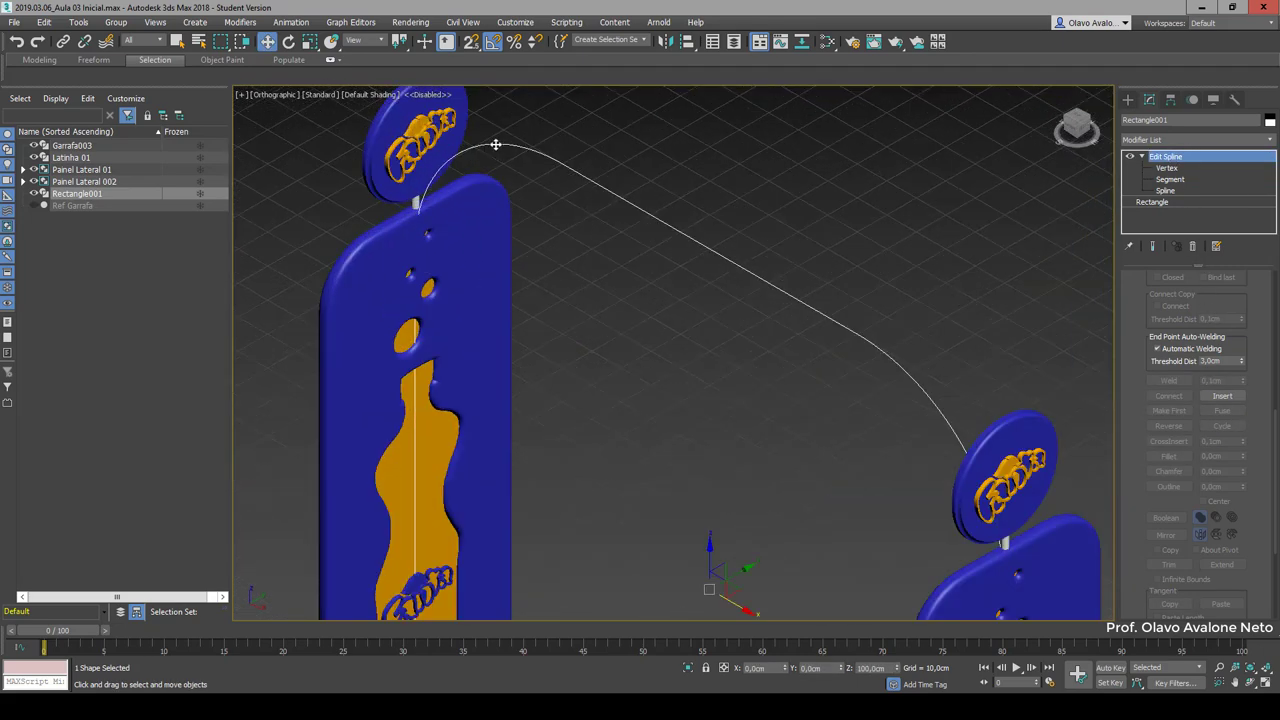
{"action": "scroll", "coordinate": [595, 232], "scroll_direction": "down", "scroll_amount": 5}
{"action": "scroll", "coordinate": [538, 313], "scroll_direction": "up", "scroll_amount": 5}
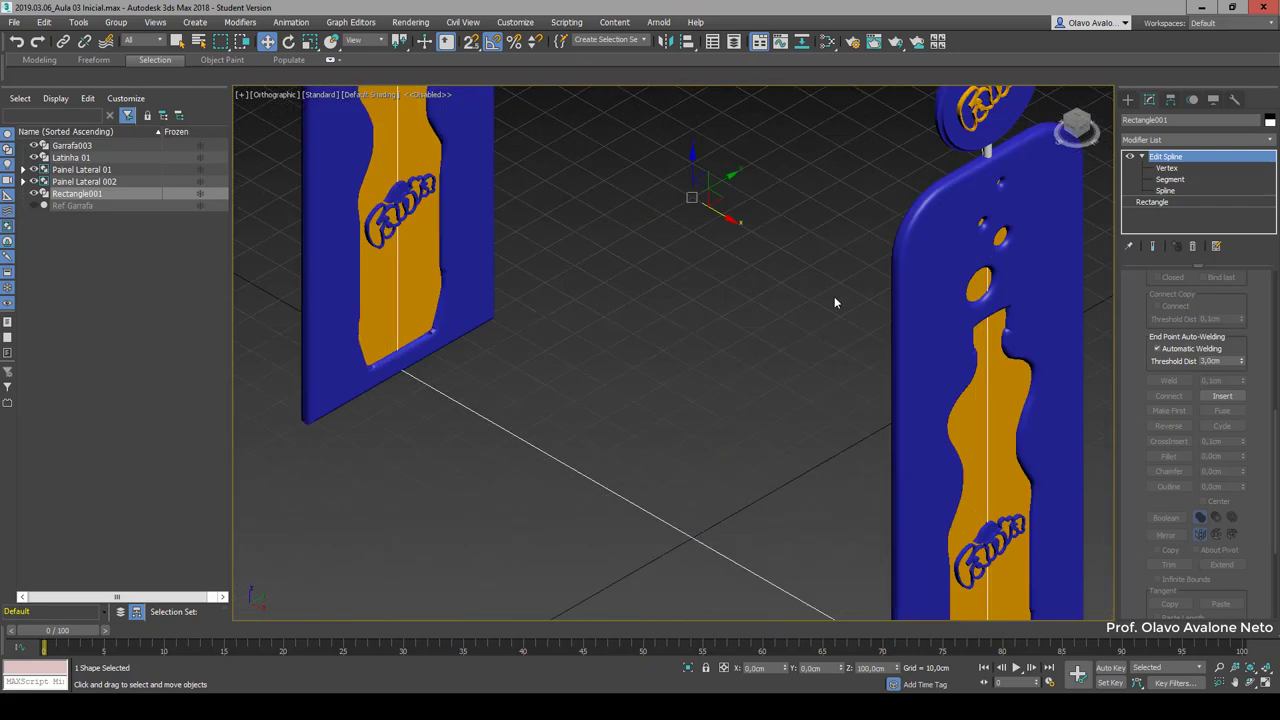
{"action": "scroll", "coordinate": [538, 510], "scroll_direction": "down", "scroll_amount": 3}
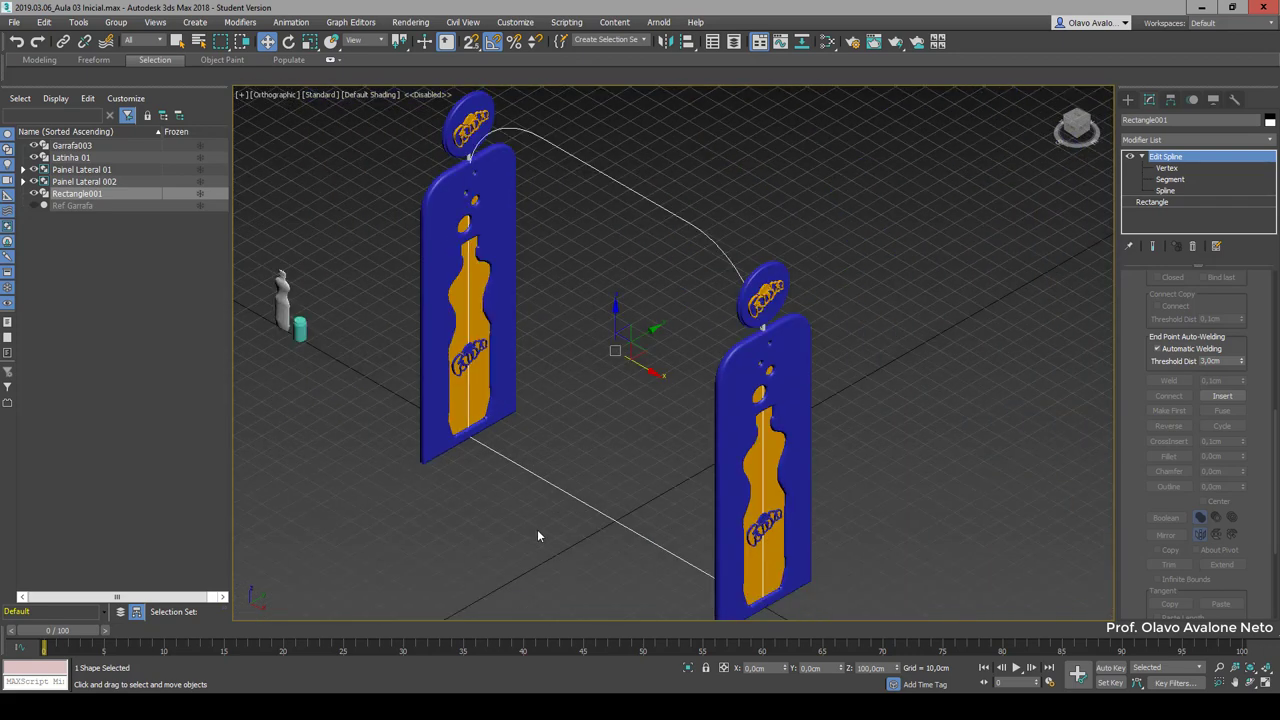
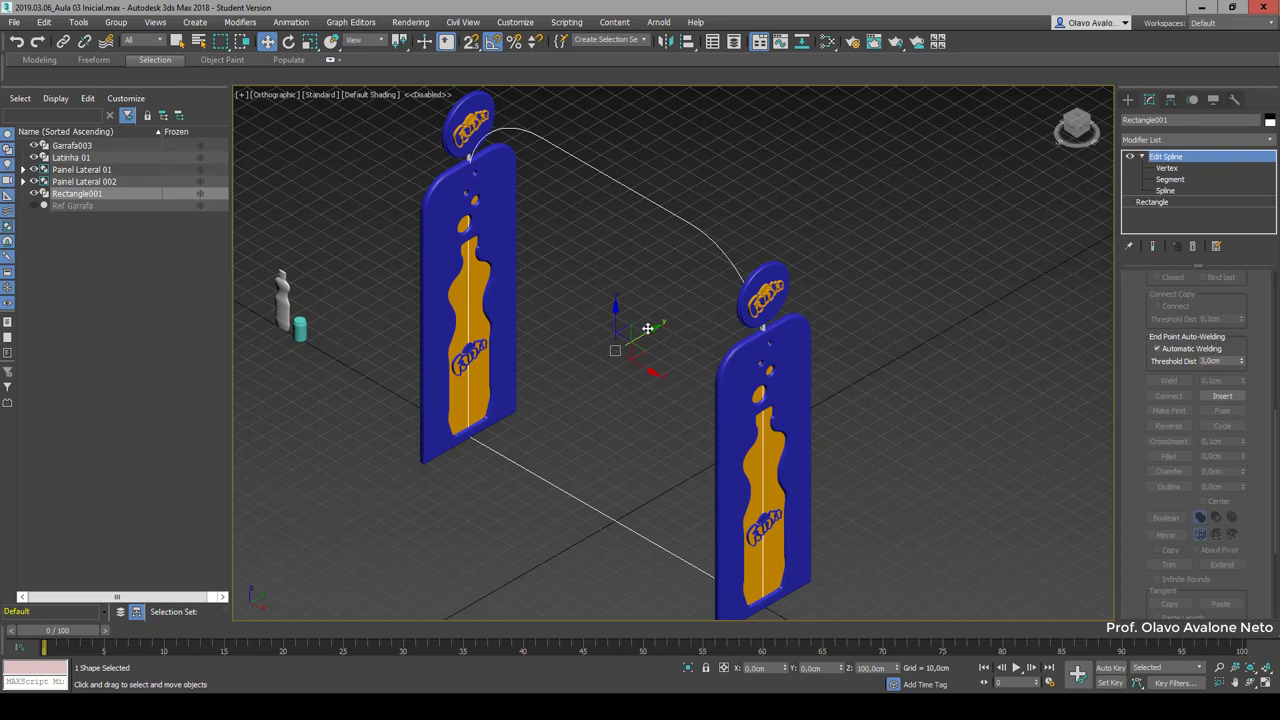
Step: Shift-clone Rectangle001 along Y as an independent Copy, creating Rectangle002
{"action": "left_click_drag", "start_coordinate": [654, 328], "coordinate": [713, 597], "text": "shift"}
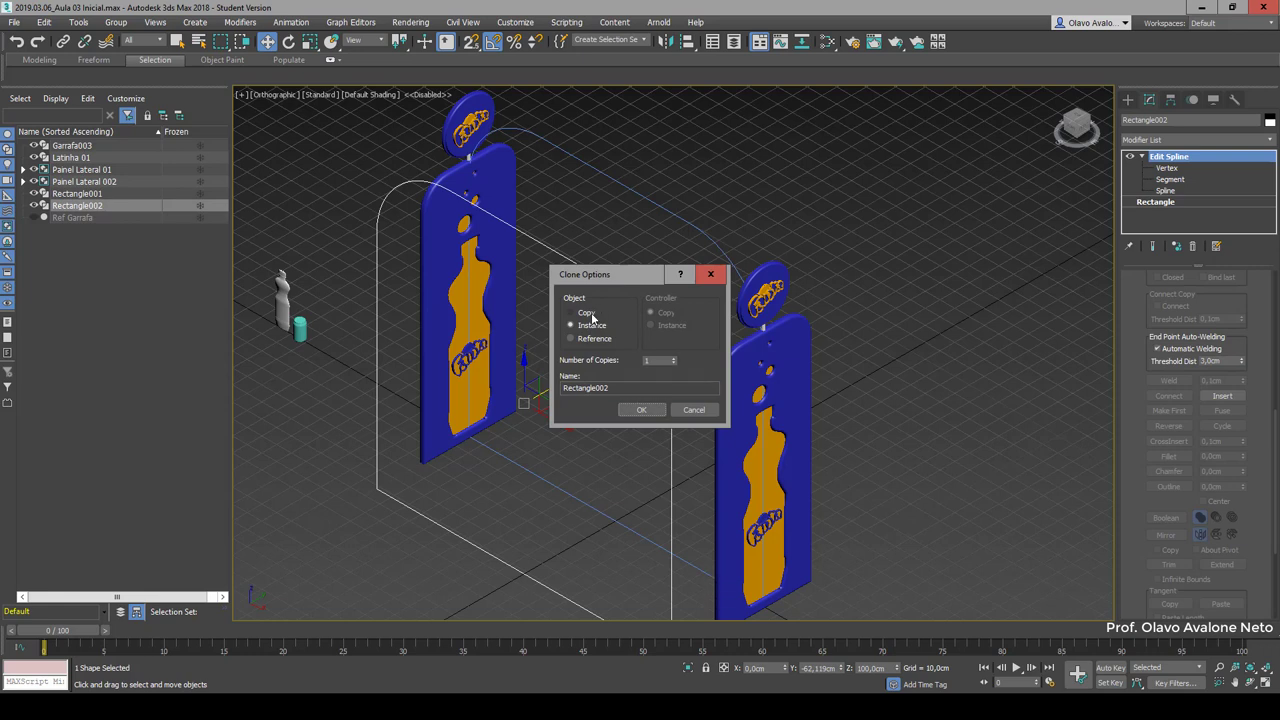
{"action": "left_click", "coordinate": [586, 313]}
{"action": "left_click", "coordinate": [645, 410]}
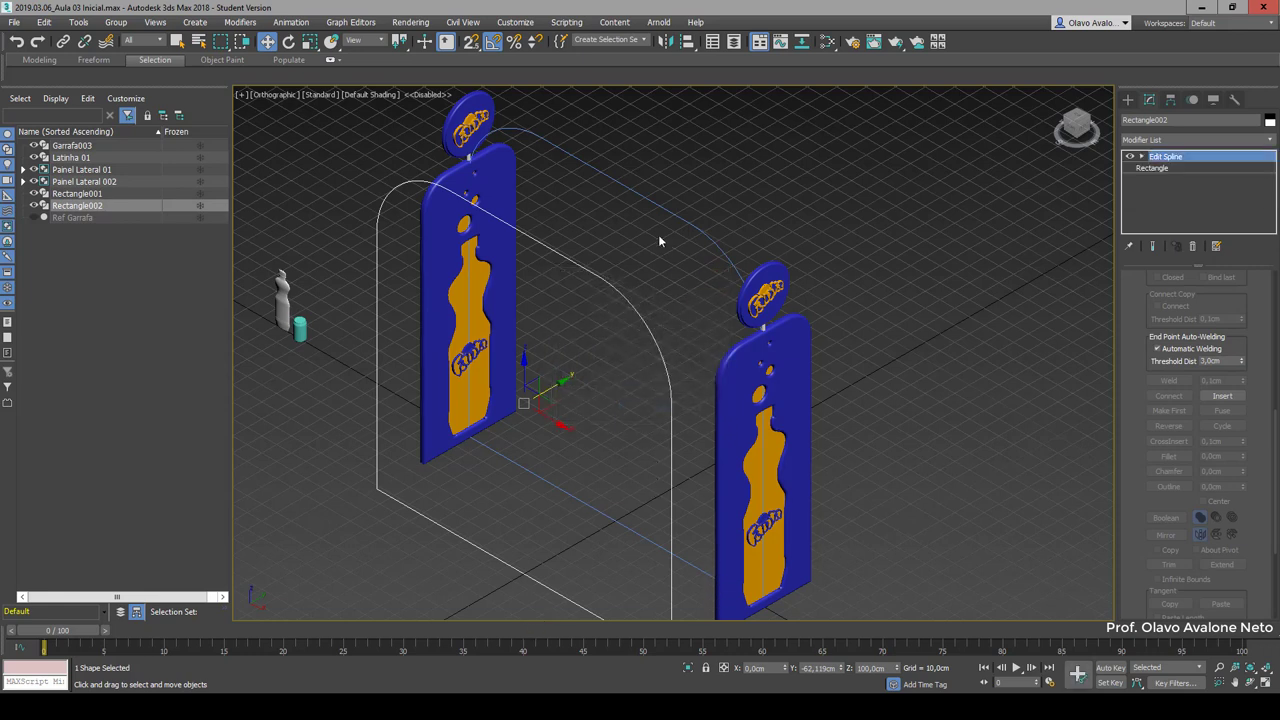
{"action": "scroll", "coordinate": [686, 363], "scroll_direction": "down", "scroll_amount": 2}
{"action": "scroll", "coordinate": [543, 337], "scroll_direction": "down", "scroll_amount": 3}
{"action": "scroll", "coordinate": [595, 538], "scroll_direction": "up", "scroll_amount": 4}
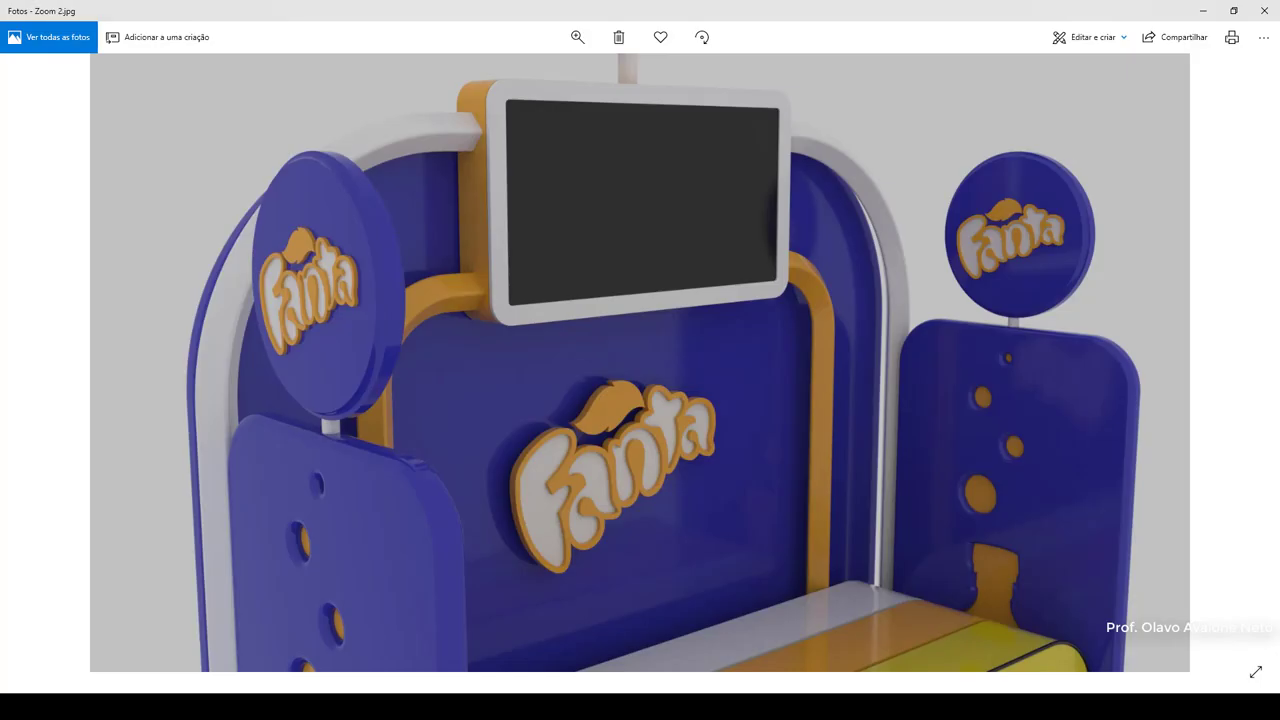
Step: Examine the arch and orange frame on Zoom 2.jpg, then advance to Zoom 3.jpg
{"action": "left_click", "coordinate": [845, 166]}
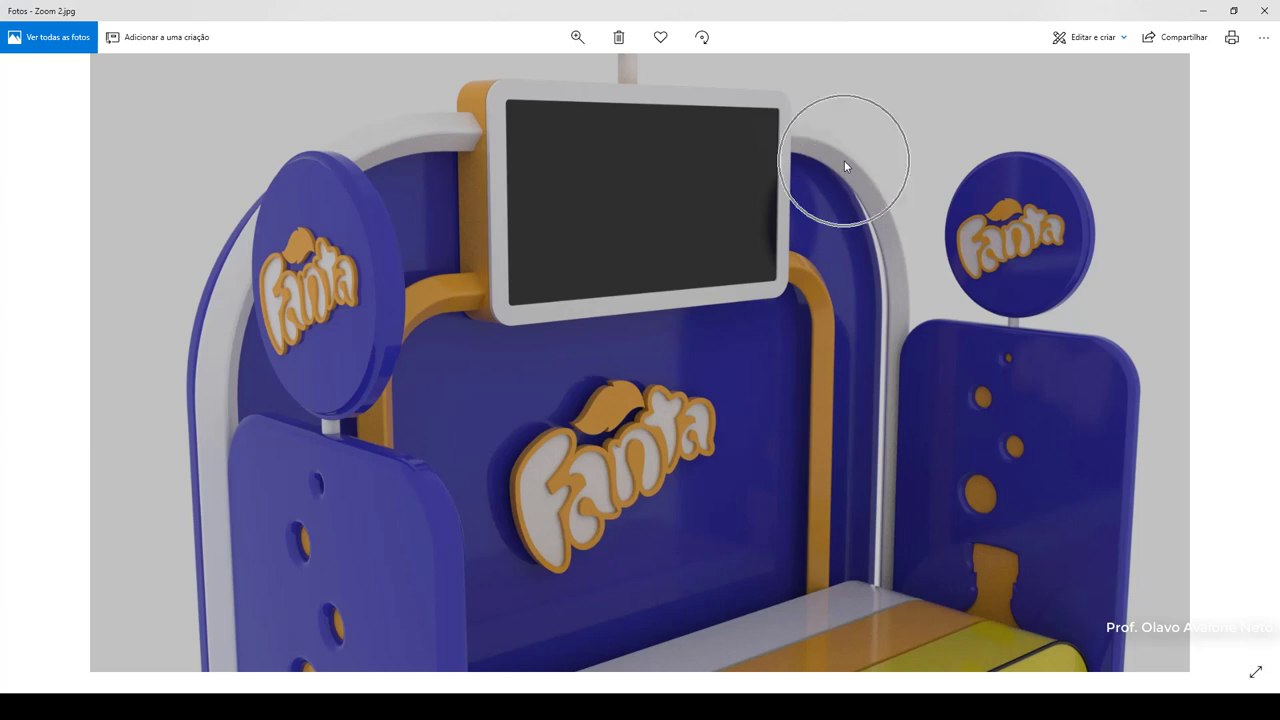
{"action": "left_click", "coordinate": [828, 319]}
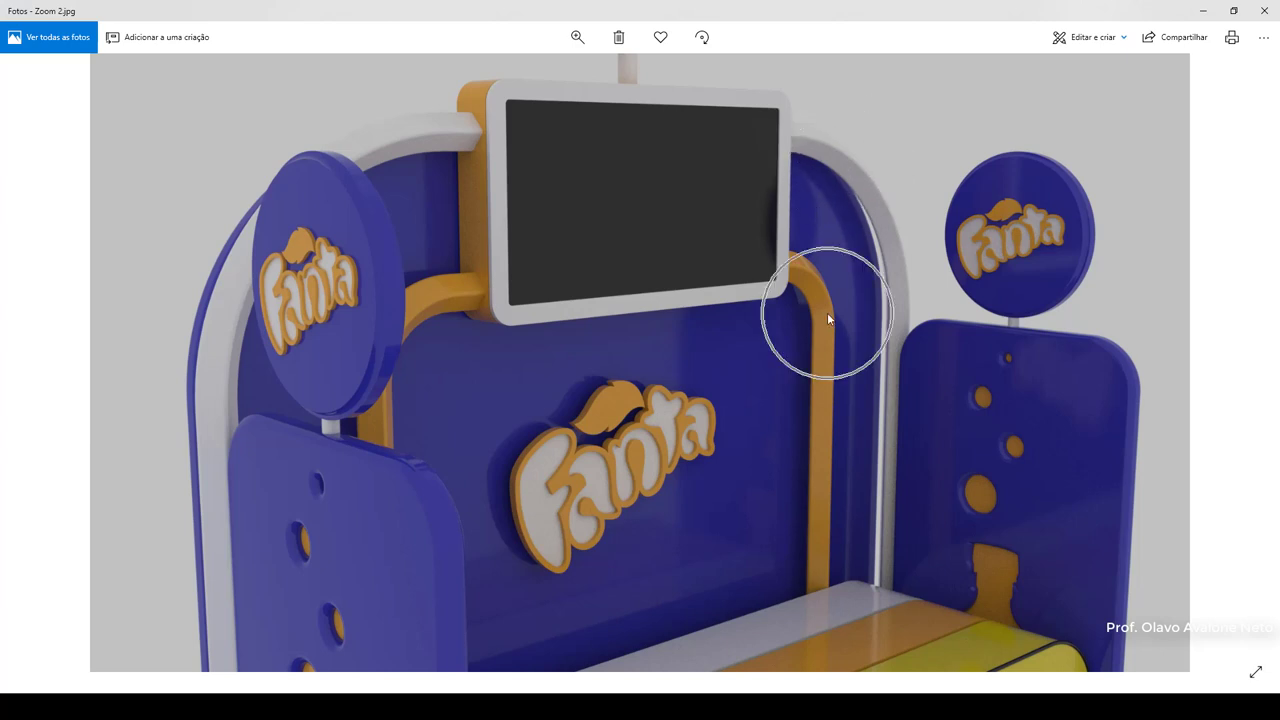
{"action": "key", "text": "Right"}
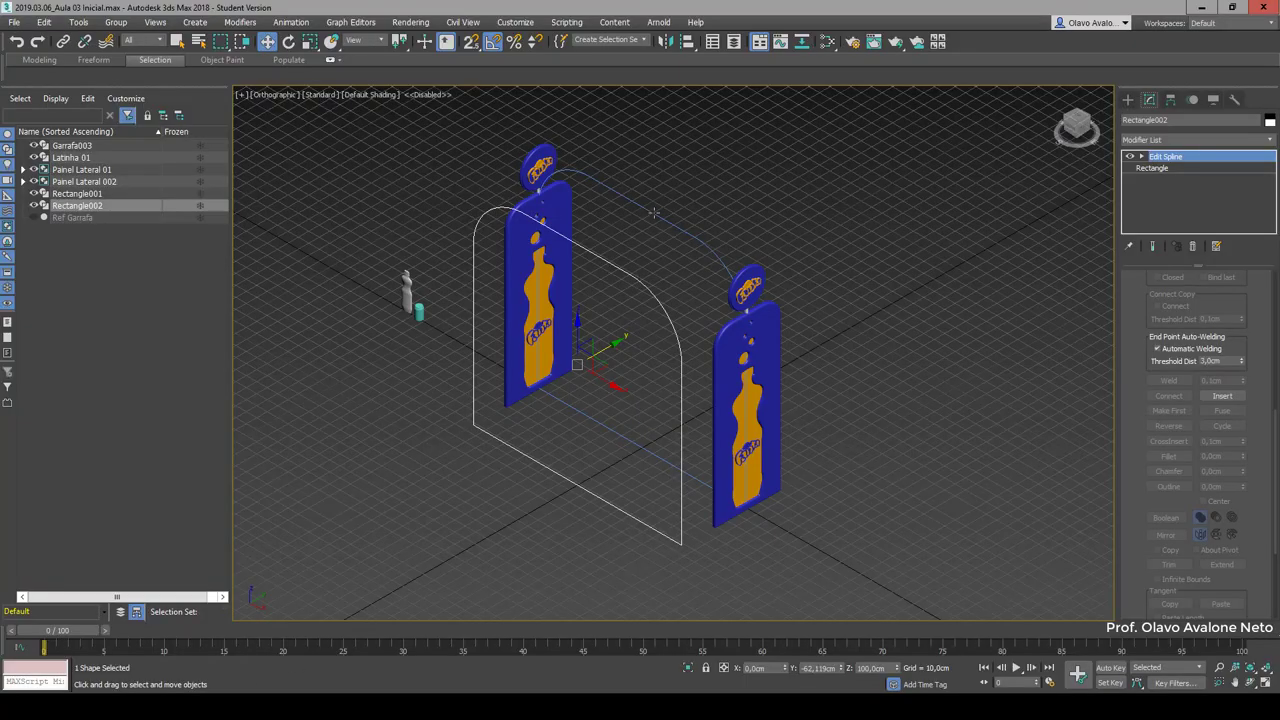
Step: Select the Painel Lateral 01 group and open it for editing
{"action": "left_click", "coordinate": [653, 212]}
{"action": "scroll", "coordinate": [788, 323], "scroll_direction": "up", "scroll_amount": 4}
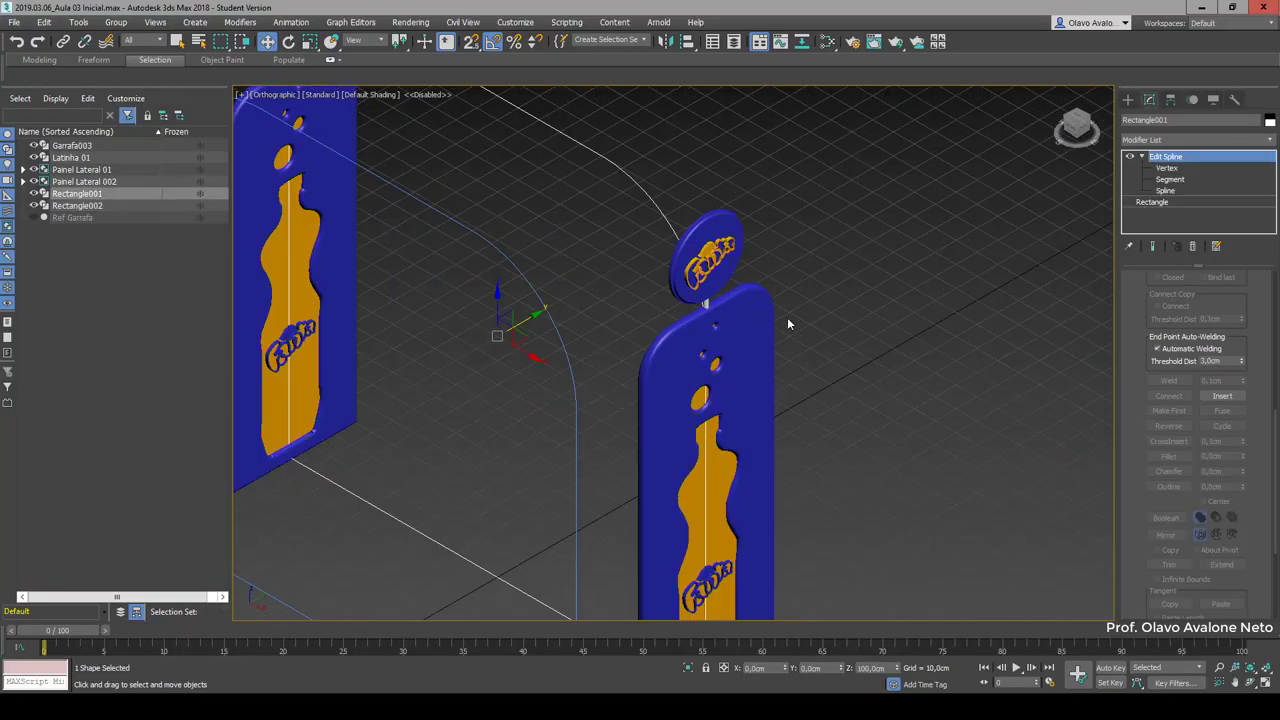
{"action": "left_click", "coordinate": [753, 315]}
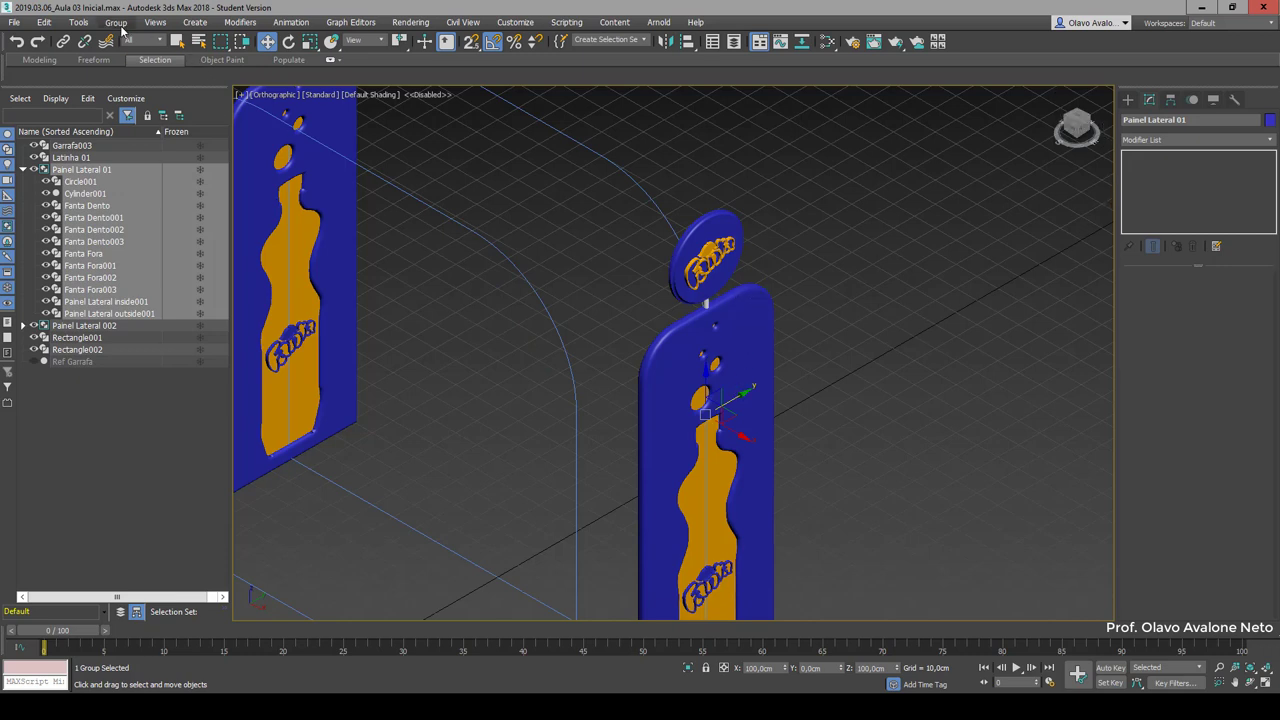
{"action": "scroll", "coordinate": [800, 336], "scroll_direction": "down", "scroll_amount": 2}
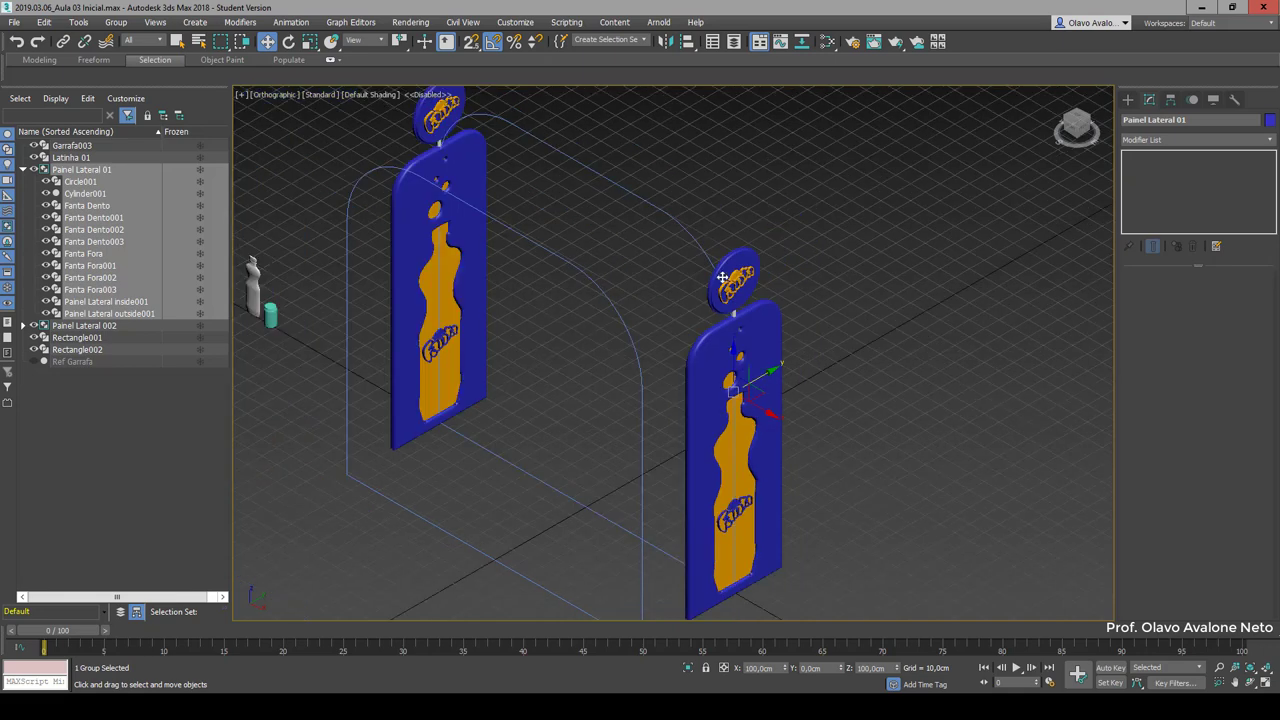
{"action": "scroll", "coordinate": [736, 268], "scroll_direction": "up", "scroll_amount": 5}
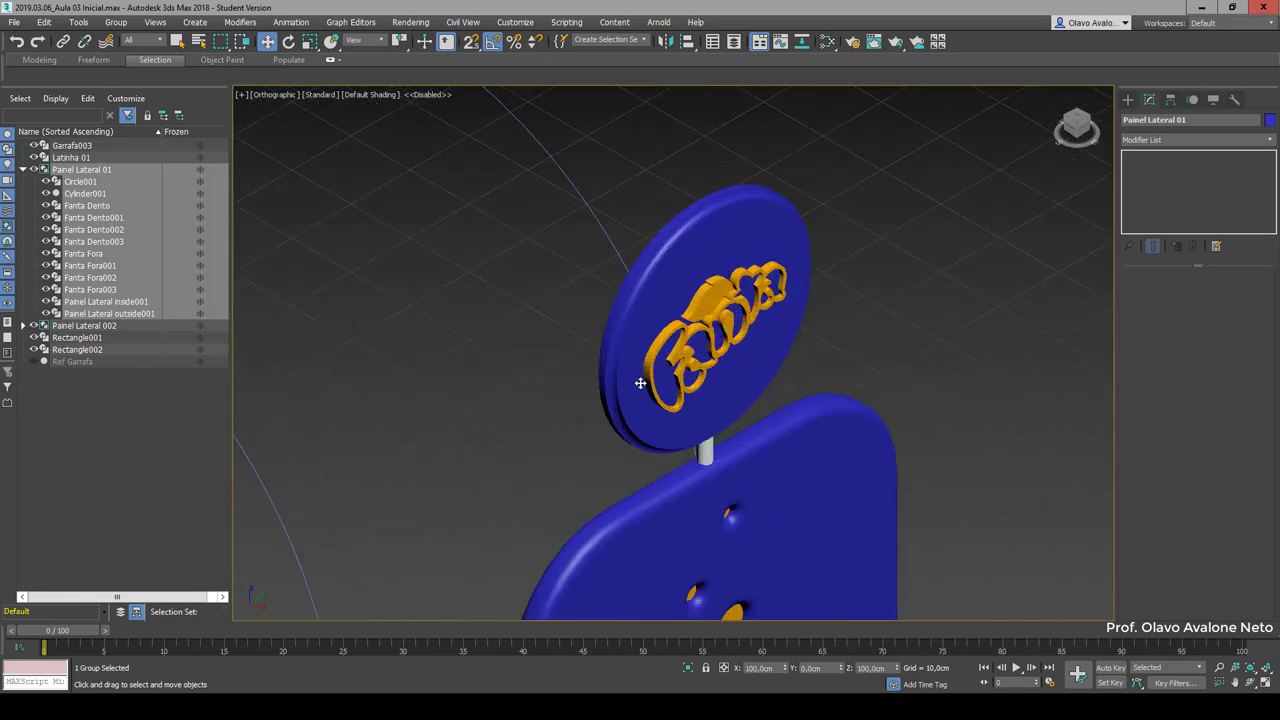
{"action": "scroll", "coordinate": [806, 318], "scroll_direction": "down", "scroll_amount": 4}
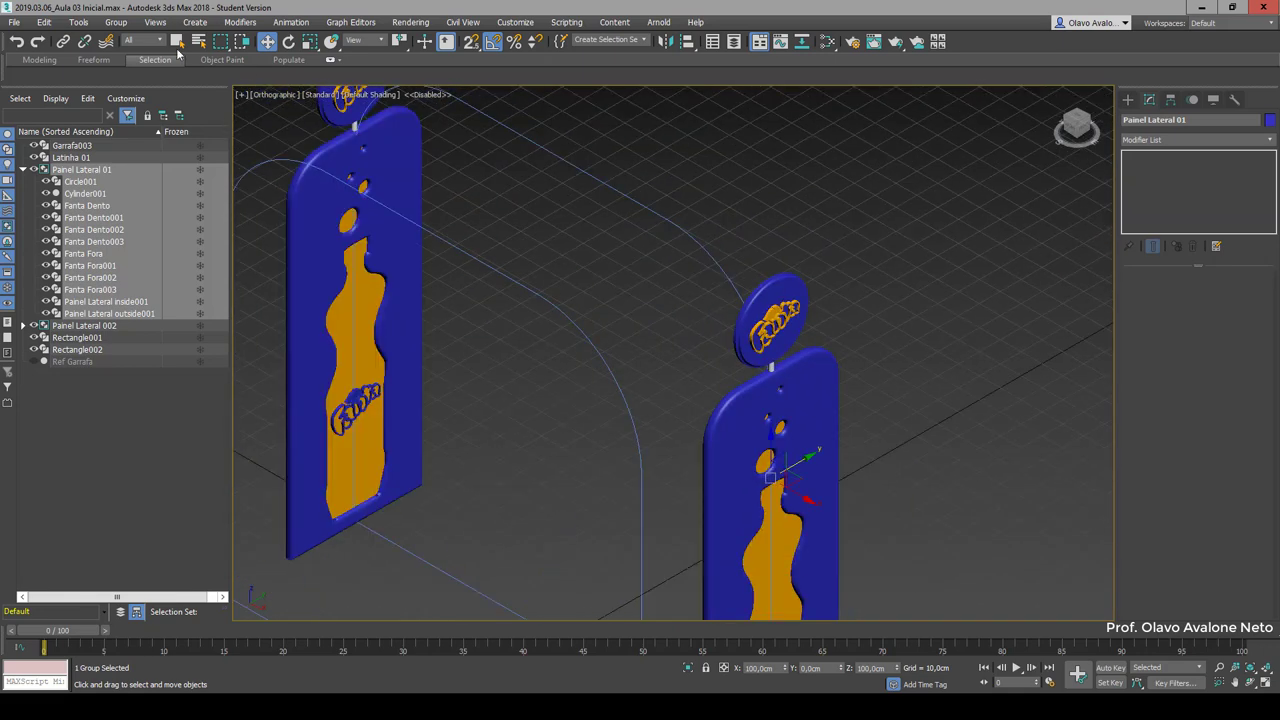
{"action": "left_click", "coordinate": [116, 22]}
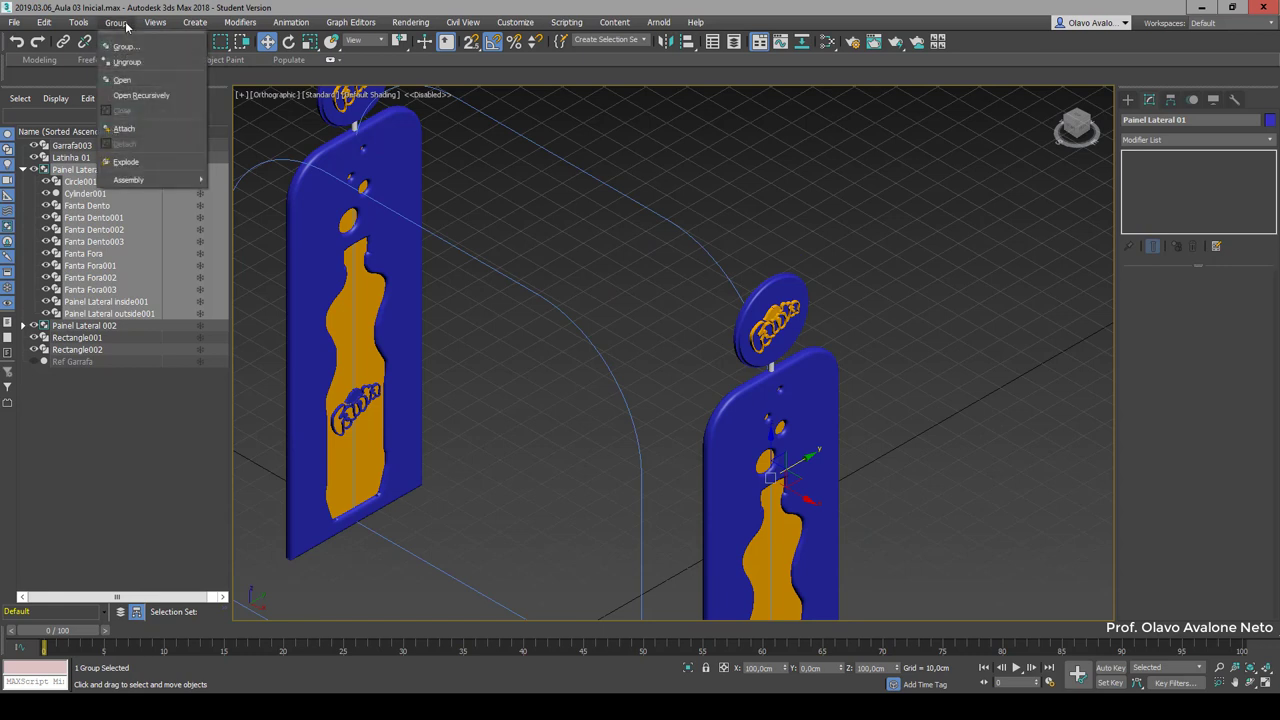
{"action": "left_click", "coordinate": [135, 80]}
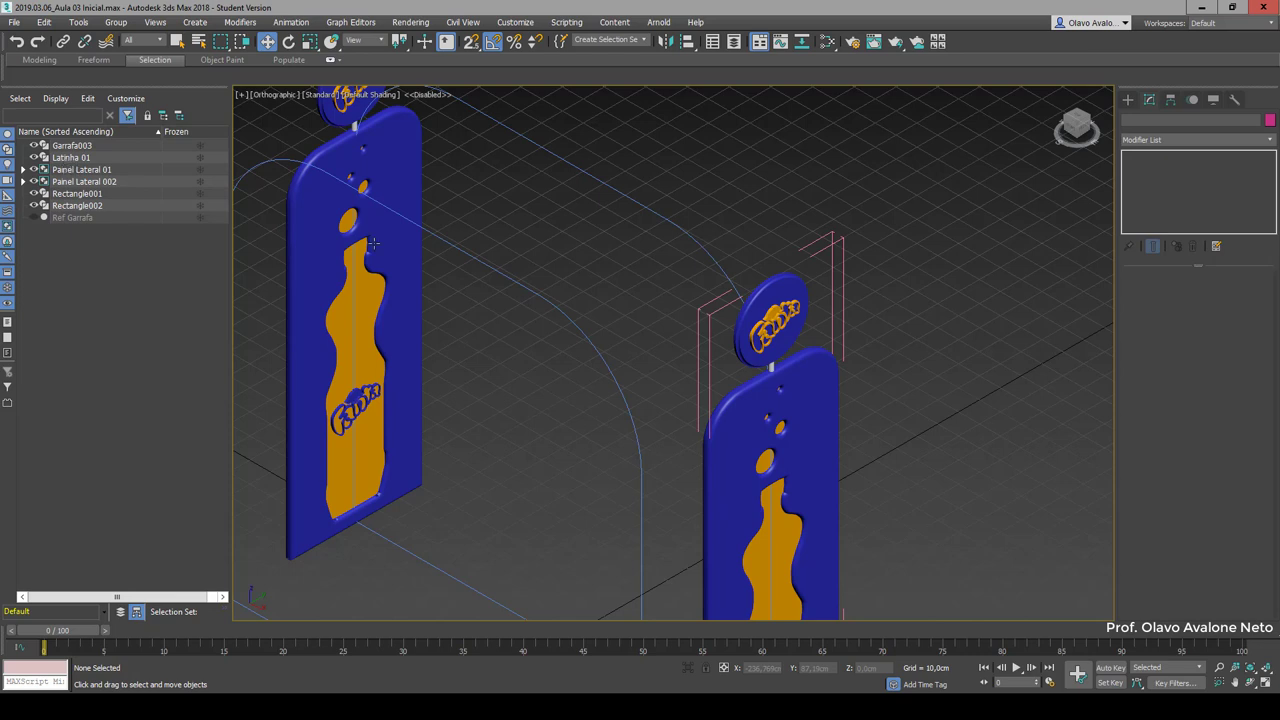
Step: Select logo layers Fanta Dento002 and Fanta Fora002 together in the Scene Explorer
{"action": "scroll", "coordinate": [764, 332], "scroll_direction": "up", "scroll_amount": 6}
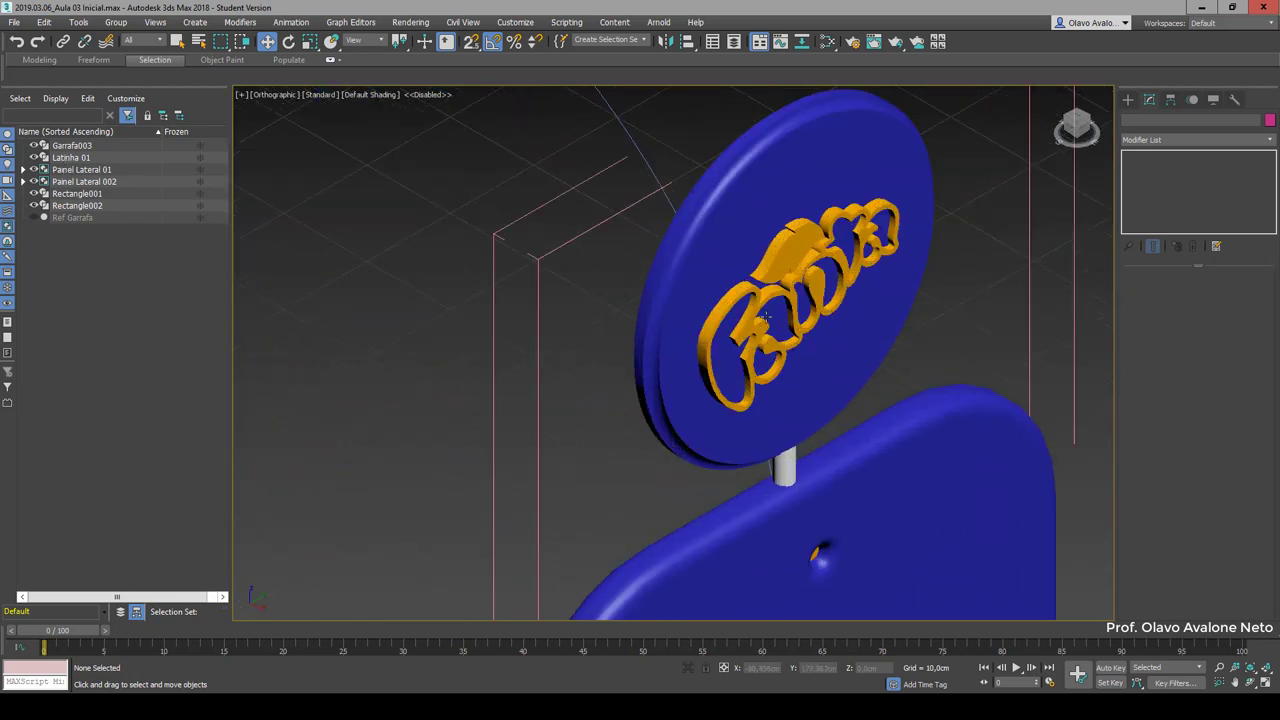
{"action": "left_click", "coordinate": [760, 322]}
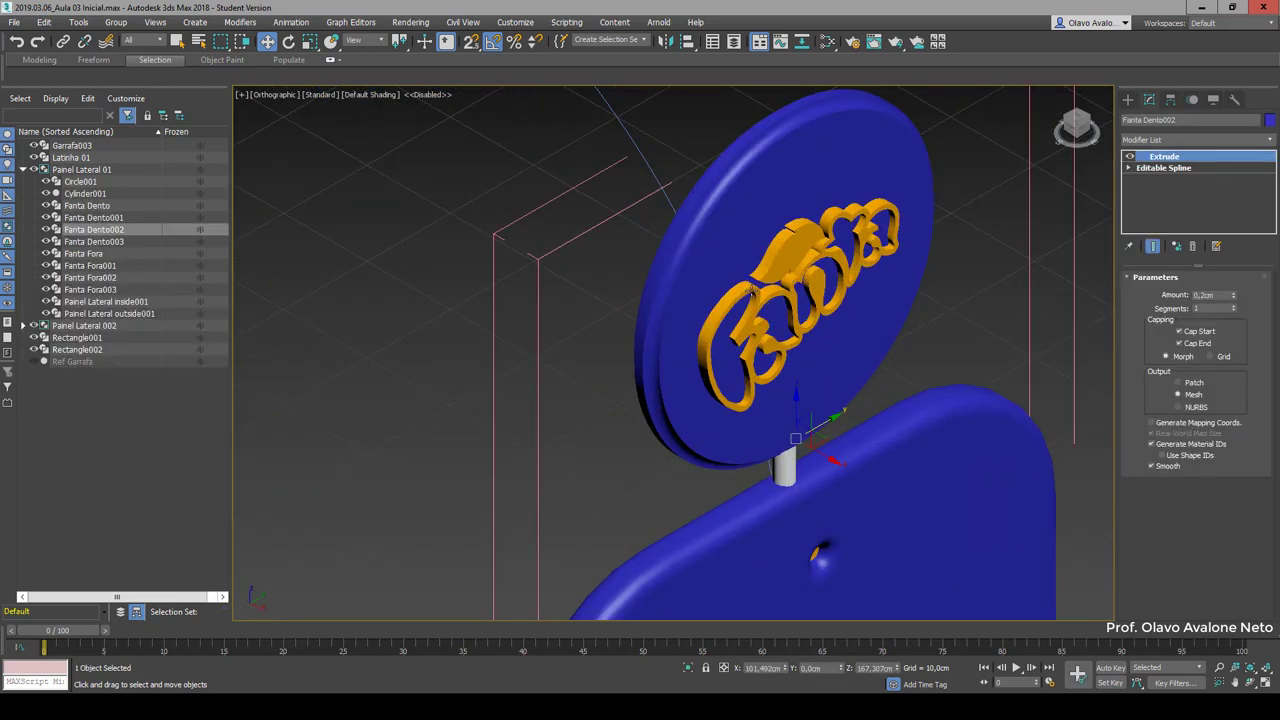
{"action": "left_click", "coordinate": [751, 291]}
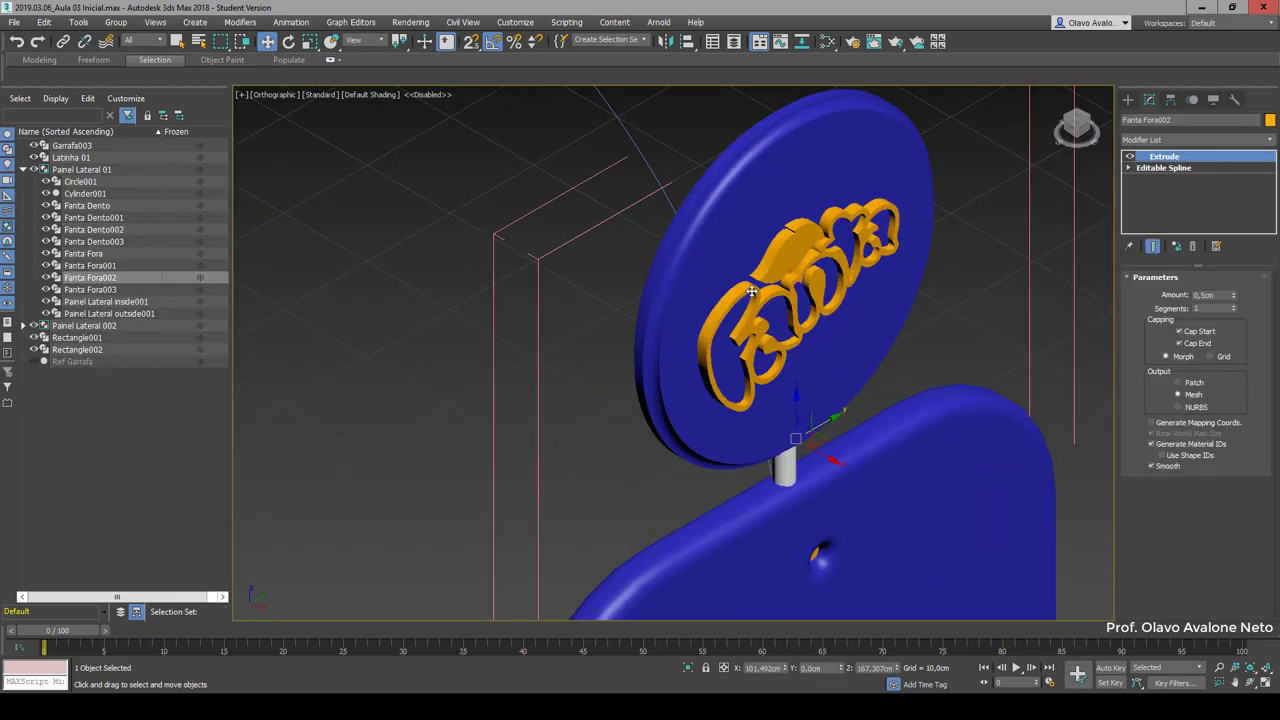
{"action": "left_click", "coordinate": [118, 230], "text": "ctrl"}
{"action": "scroll", "coordinate": [696, 370], "scroll_direction": "down", "scroll_amount": 5}
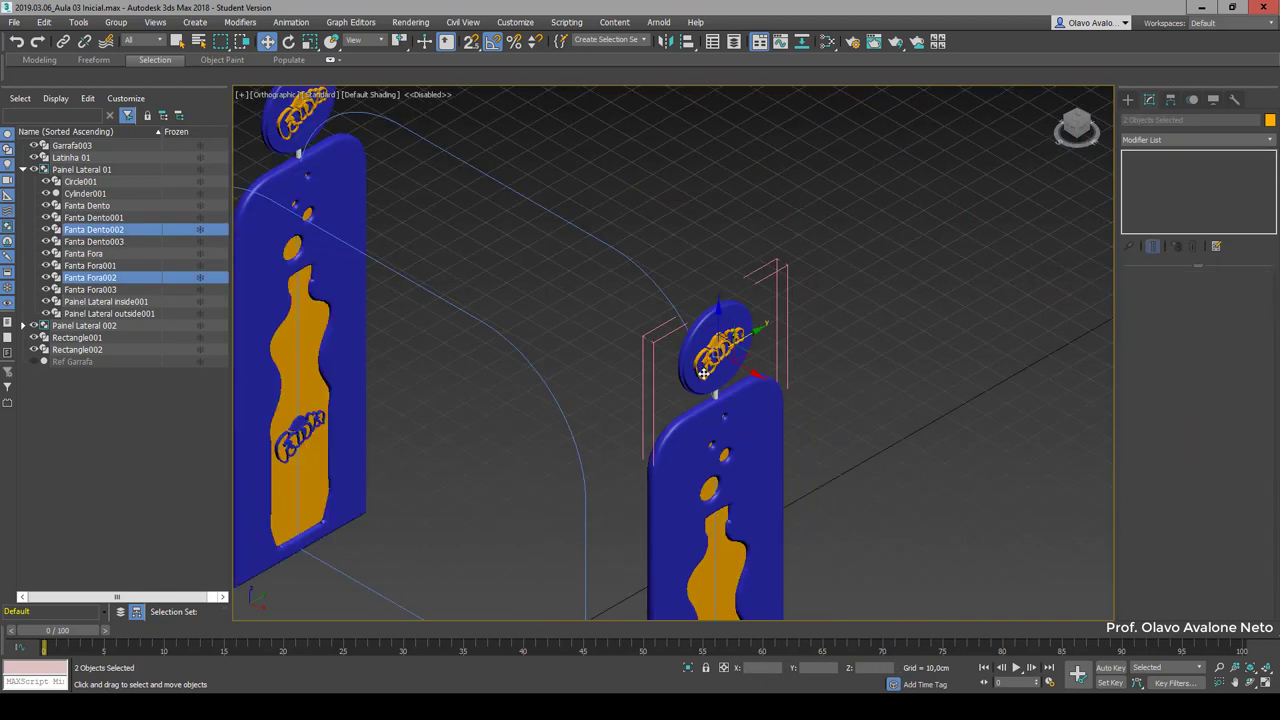
Step: Clone both logo layers, detach the copies from the group, and move them along X
{"action": "left_click_drag", "start_coordinate": [755, 370], "coordinate": [650, 510], "text": "shift"}
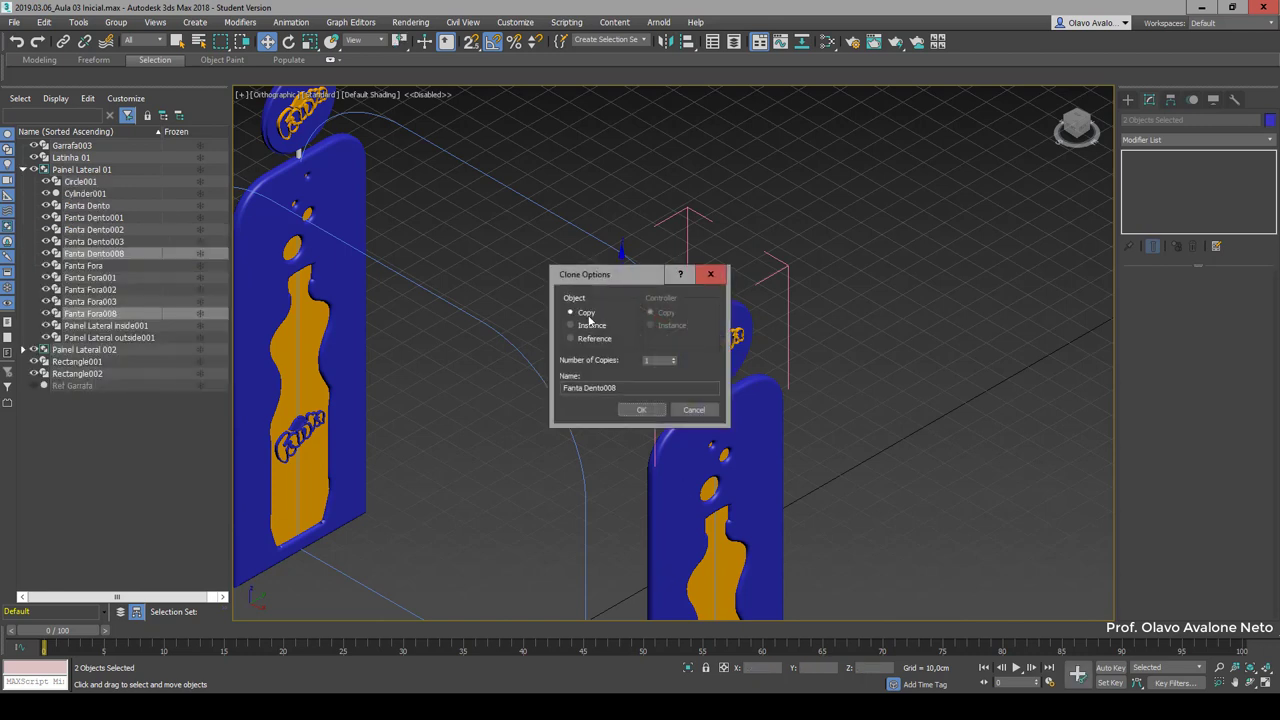
{"action": "left_click", "coordinate": [641, 410]}
{"action": "scroll", "coordinate": [694, 248], "scroll_direction": "down", "scroll_amount": 4}
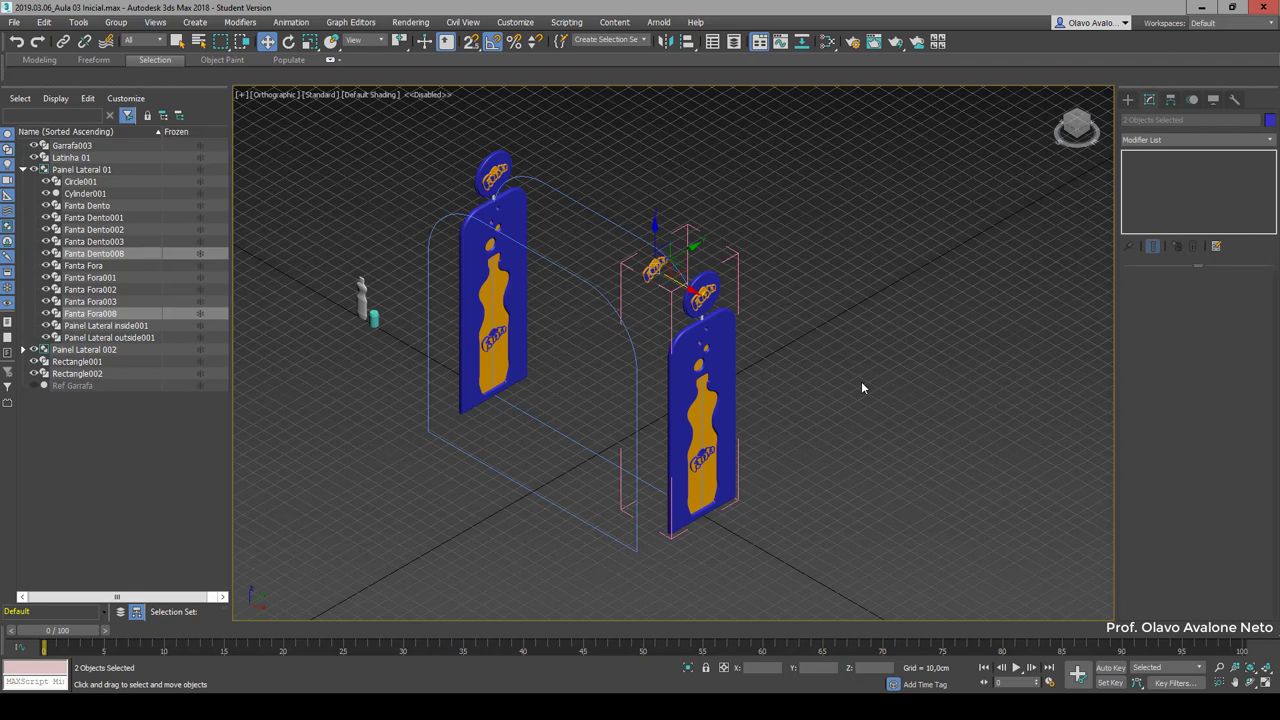
{"action": "scroll", "coordinate": [665, 265], "scroll_direction": "up", "scroll_amount": 2}
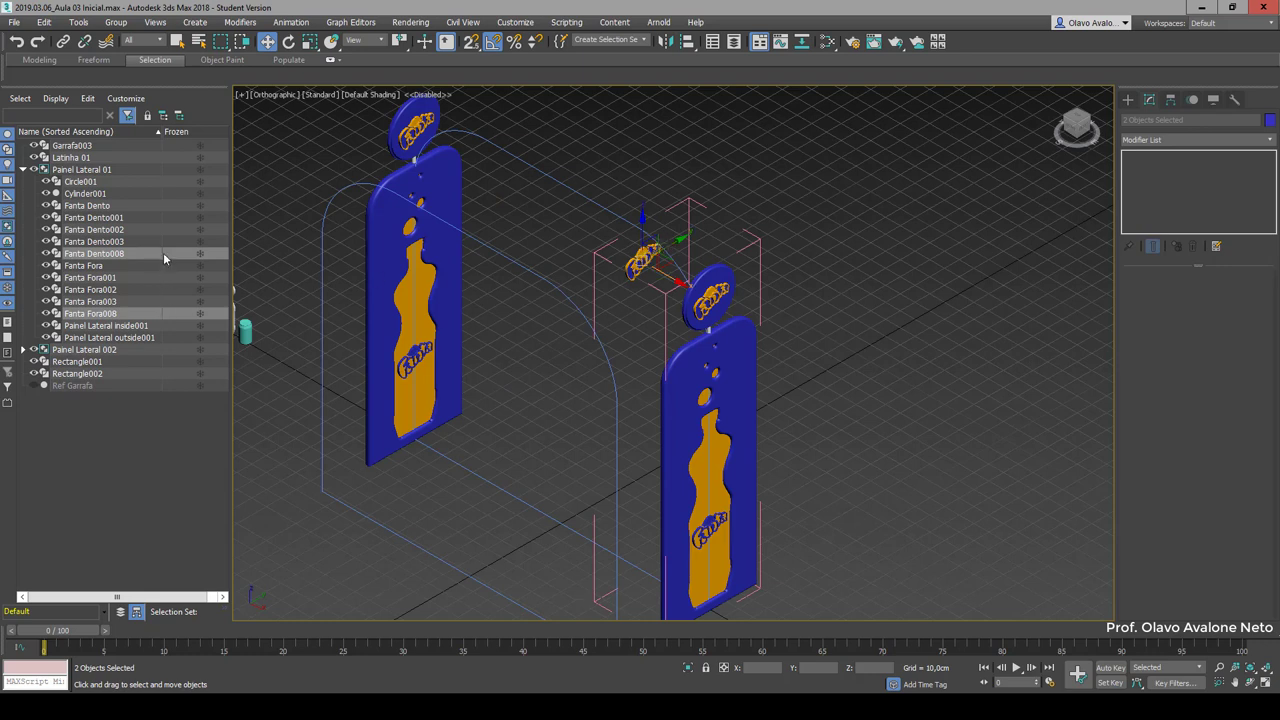
{"action": "left_click", "coordinate": [116, 22]}
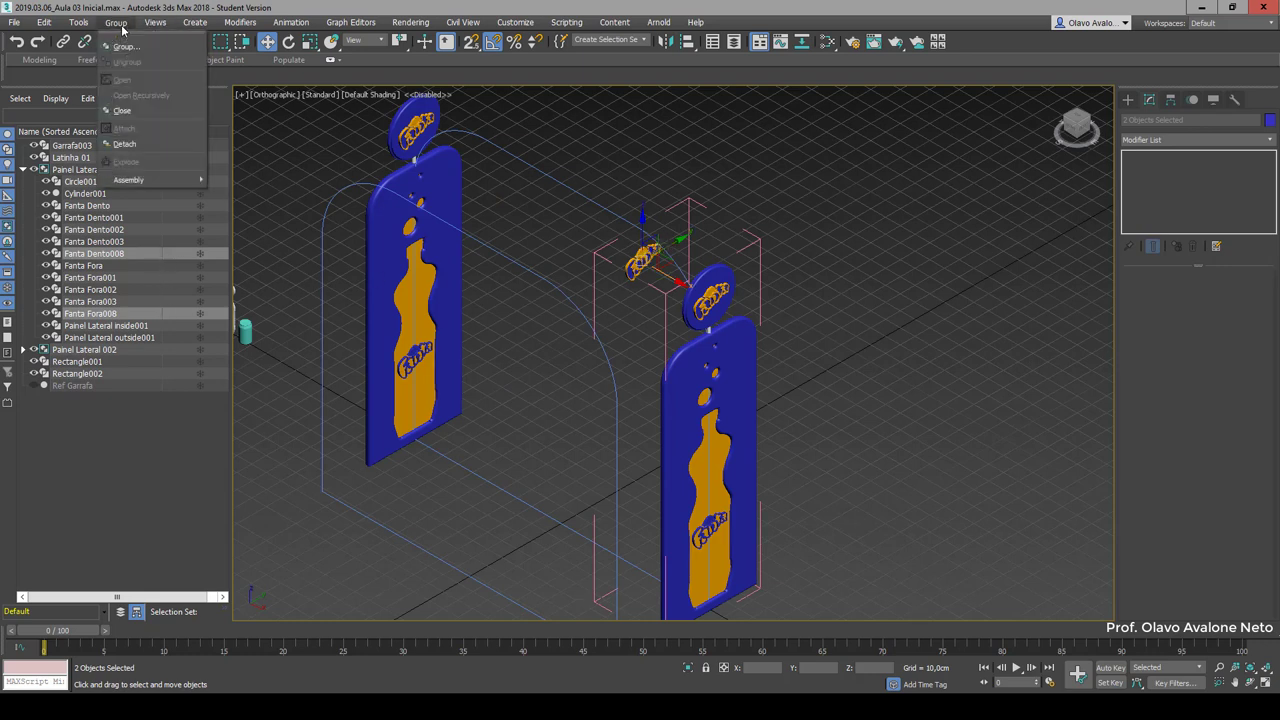
{"action": "left_click", "coordinate": [124, 145]}
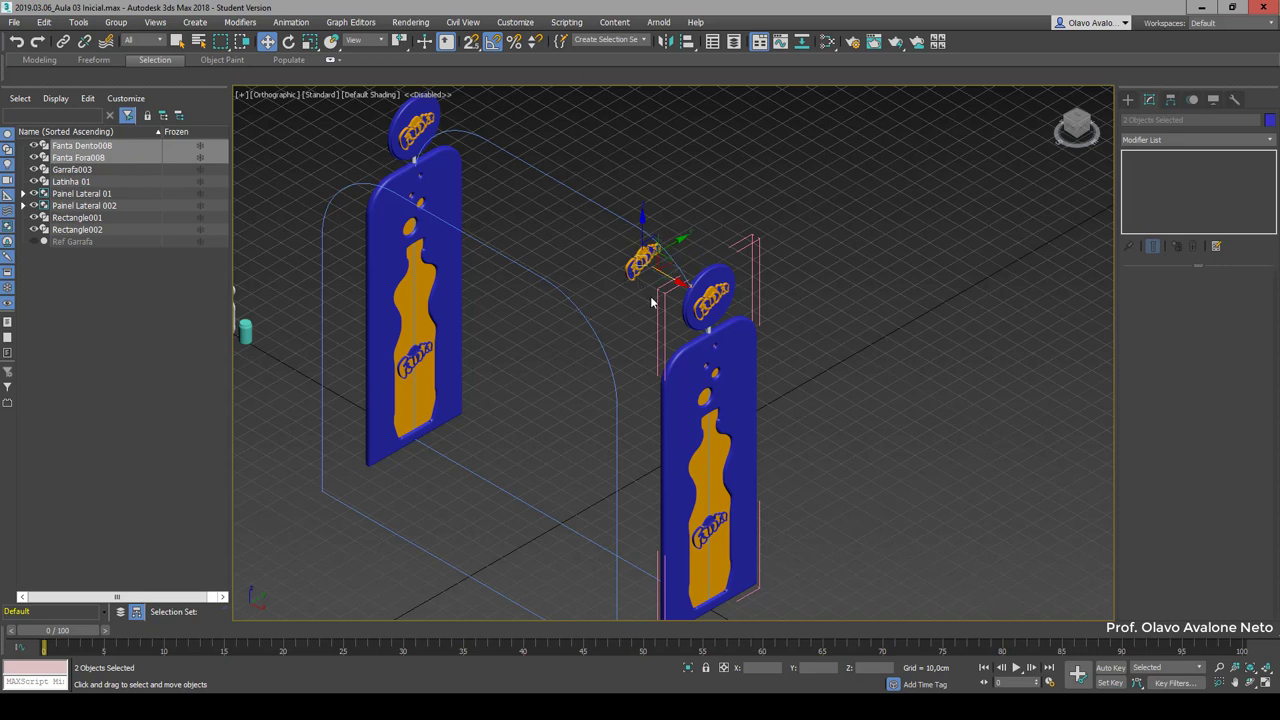
{"action": "left_click_drag", "start_coordinate": [672, 282], "coordinate": [593, 239]}
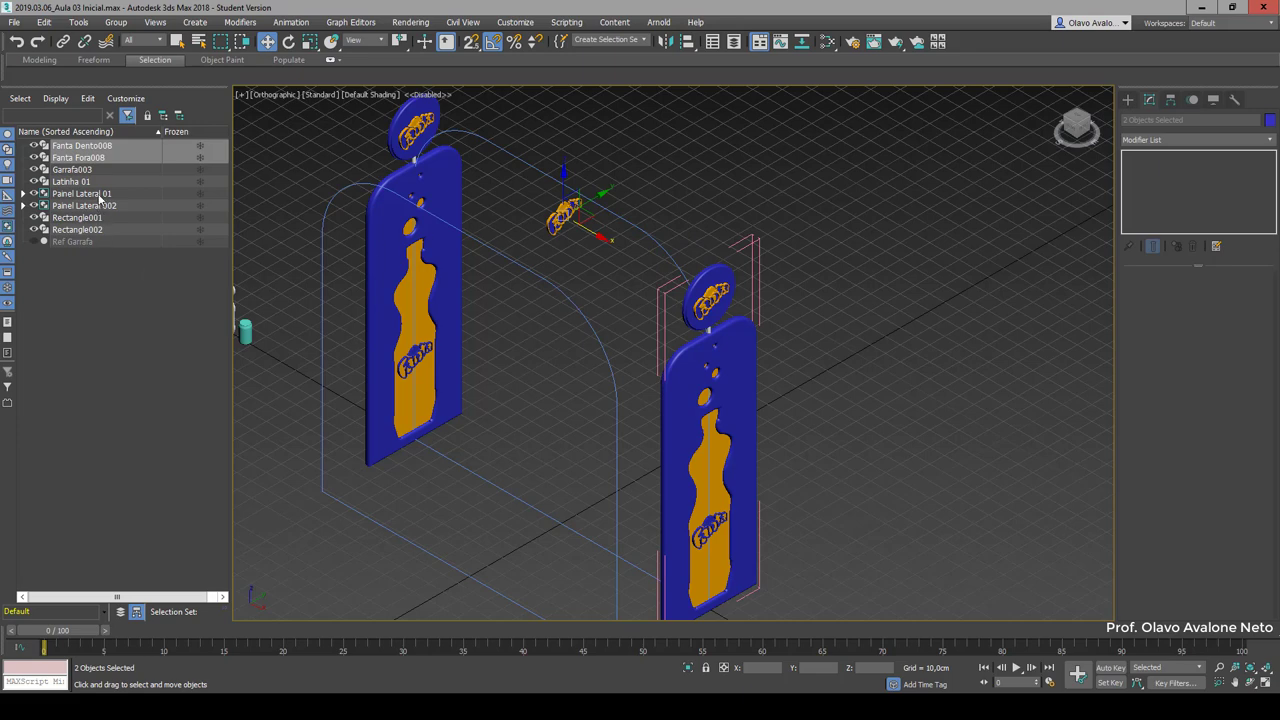
Step: Copy the outer board's Bevel Profile modifier and close the Painel Lateral 01 group
{"action": "left_click", "coordinate": [679, 390]}
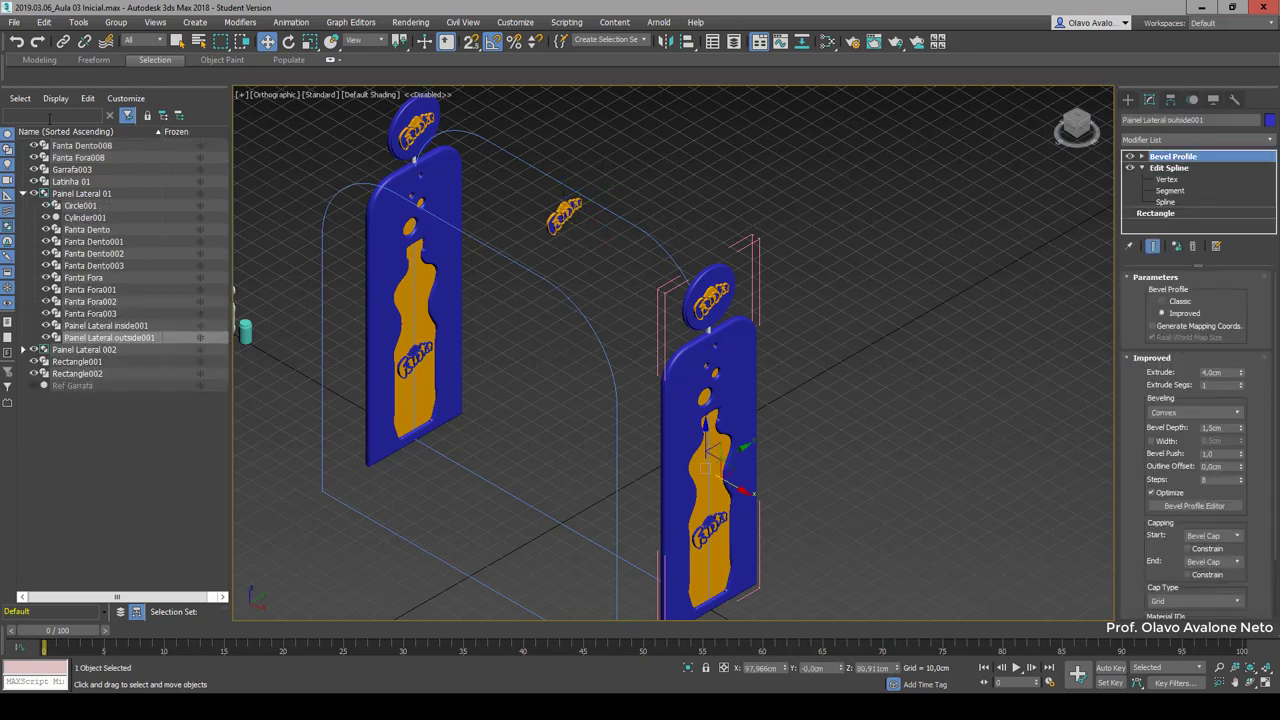
{"action": "left_click", "coordinate": [1201, 156]}
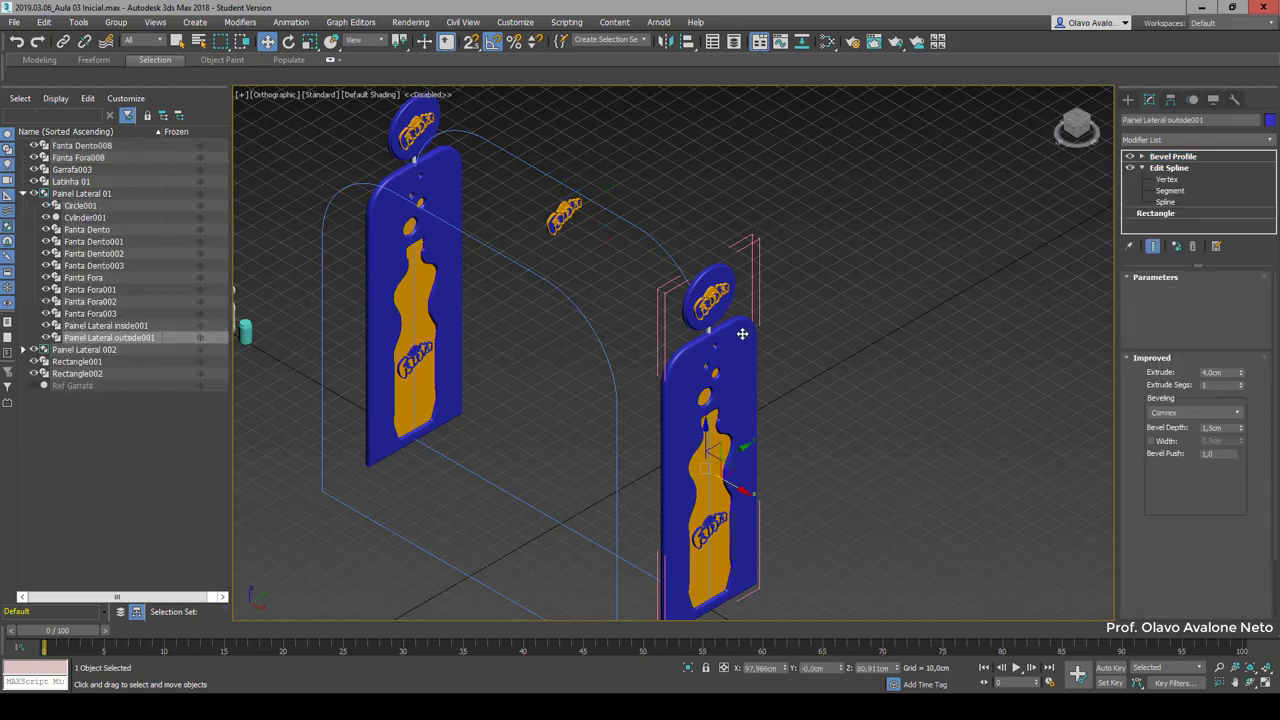
{"action": "right_click", "coordinate": [1201, 156]}
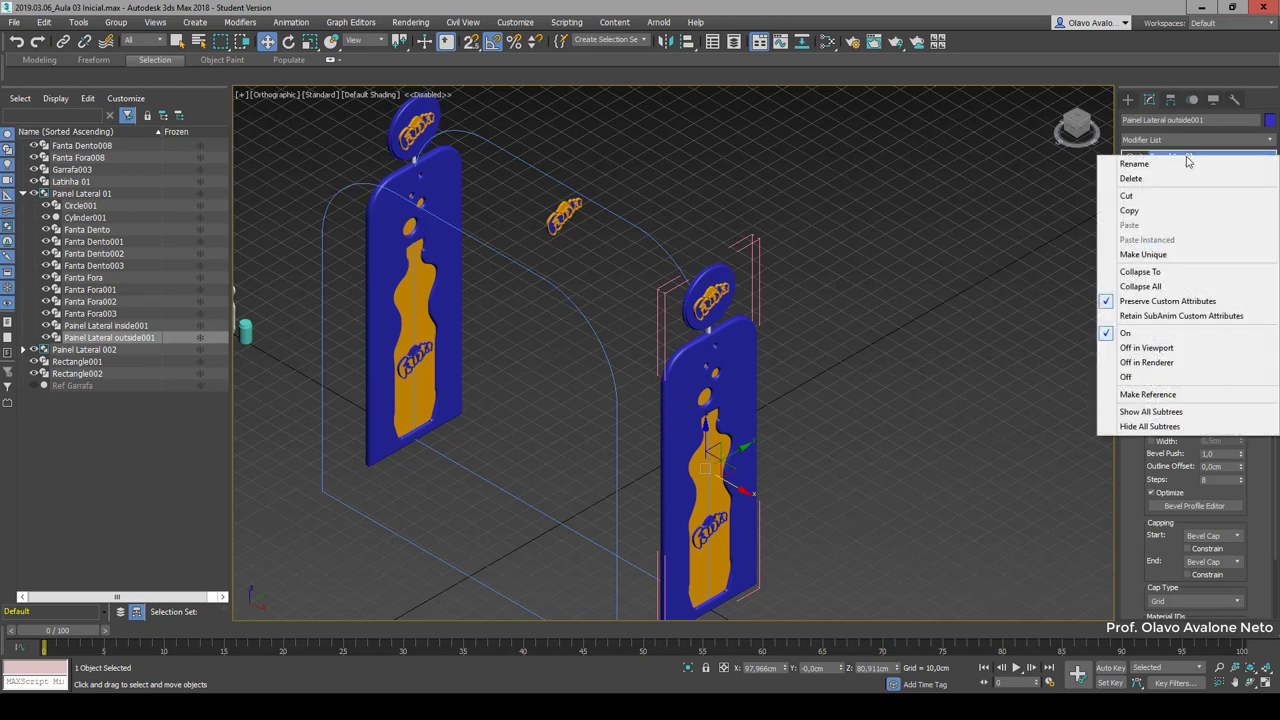
{"action": "left_click", "coordinate": [1165, 212]}
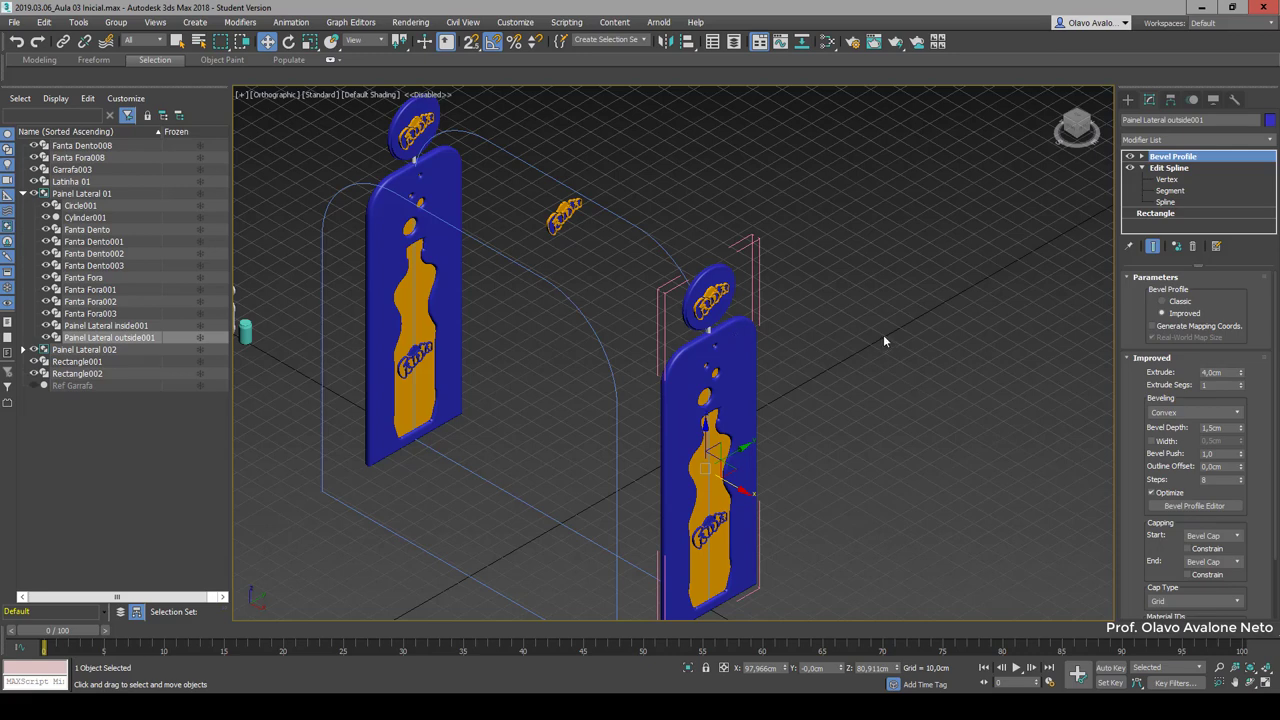
{"action": "left_click", "coordinate": [118, 22]}
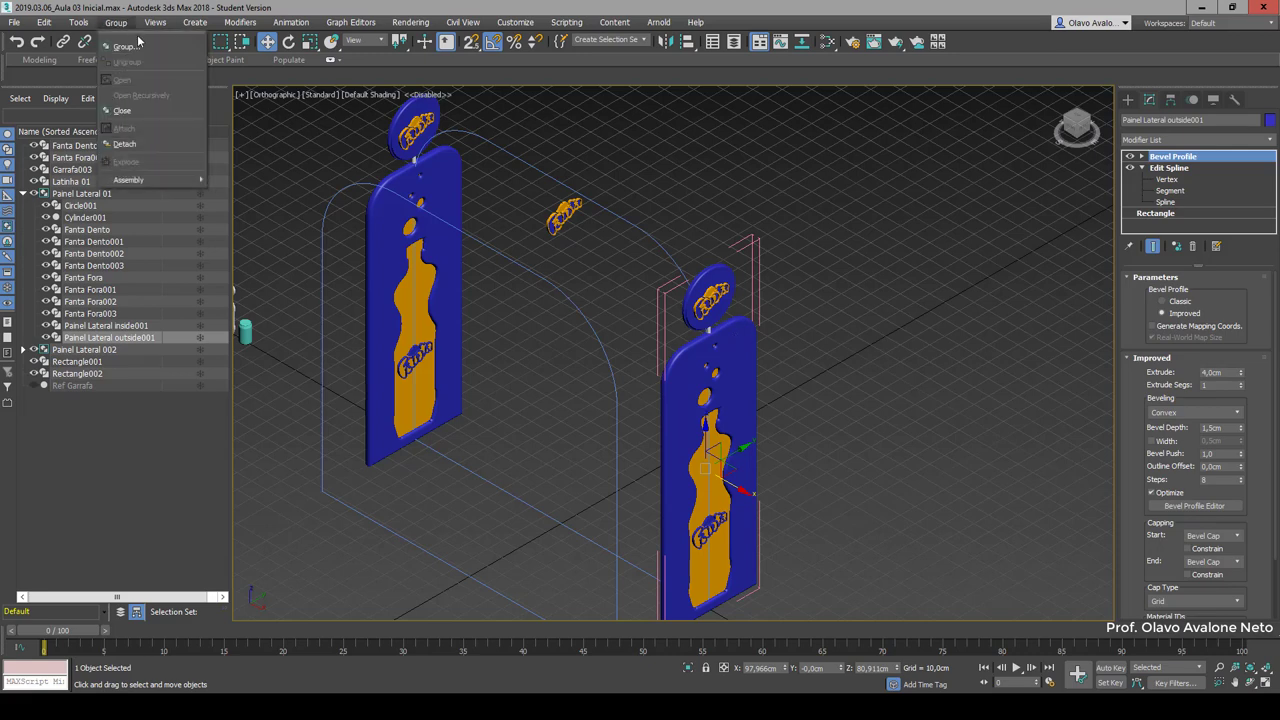
{"action": "left_click", "coordinate": [142, 111]}
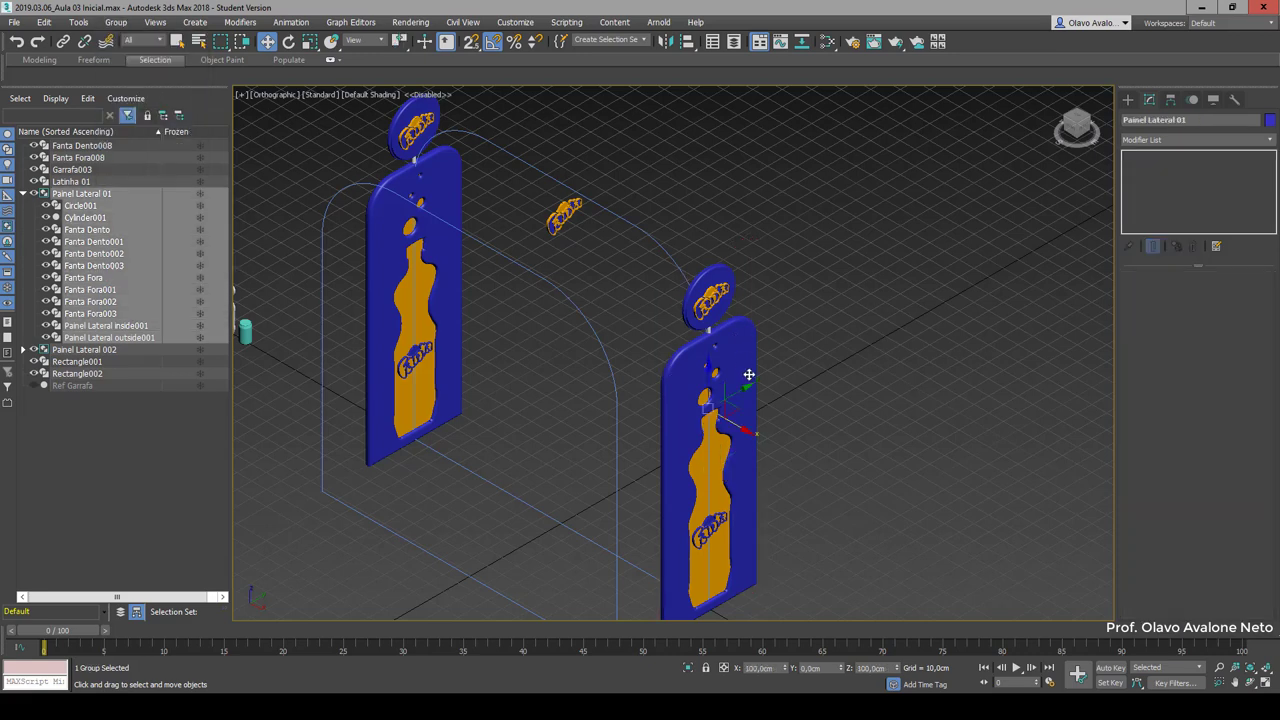
{"action": "left_click", "coordinate": [842, 337]}
Step: Select Fanta Dento008 and rename it Fanta Dento Central
{"action": "scroll", "coordinate": [575, 223], "scroll_direction": "up", "scroll_amount": 5}
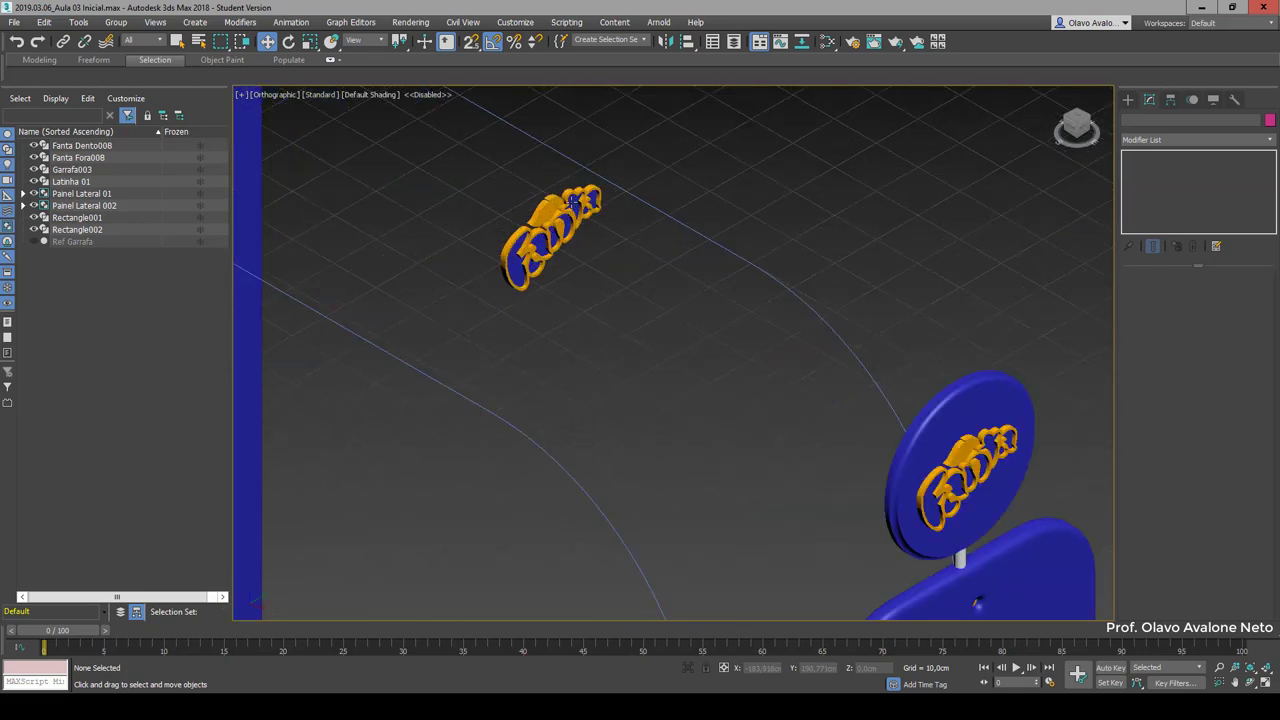
{"action": "left_click_drag", "start_coordinate": [519, 236], "coordinate": [675, 446]}
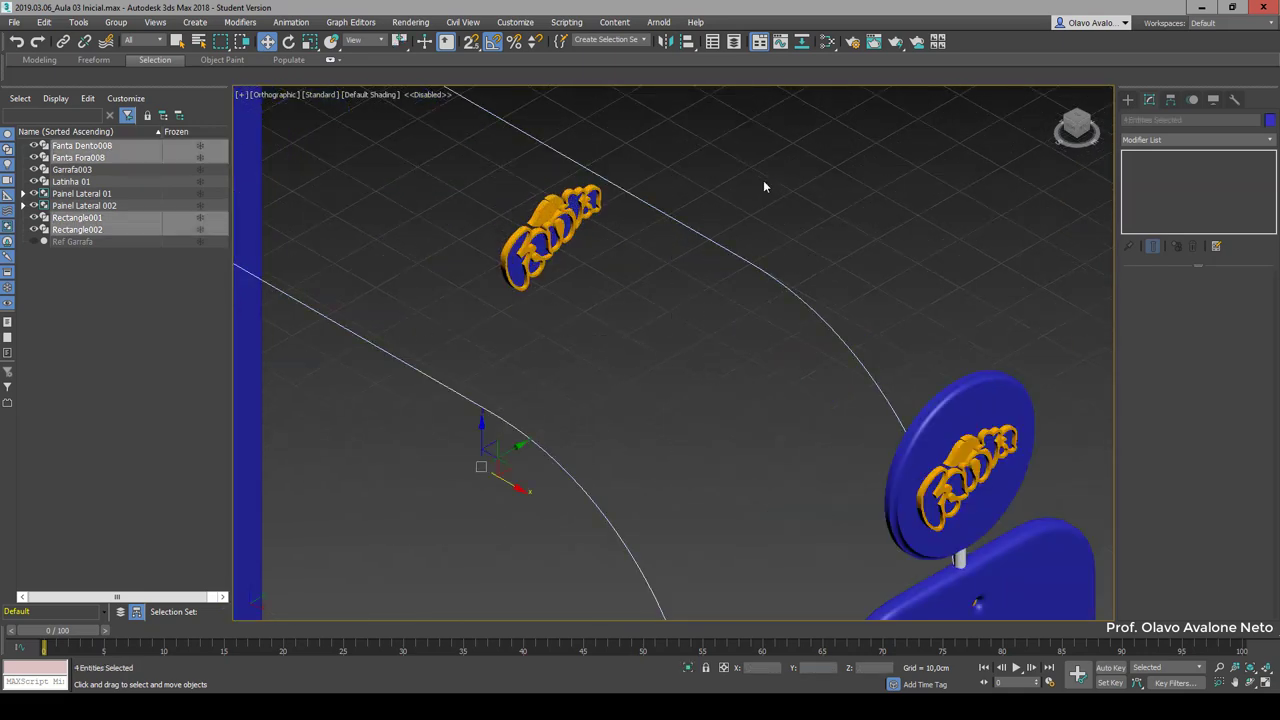
{"action": "left_click", "coordinate": [578, 218]}
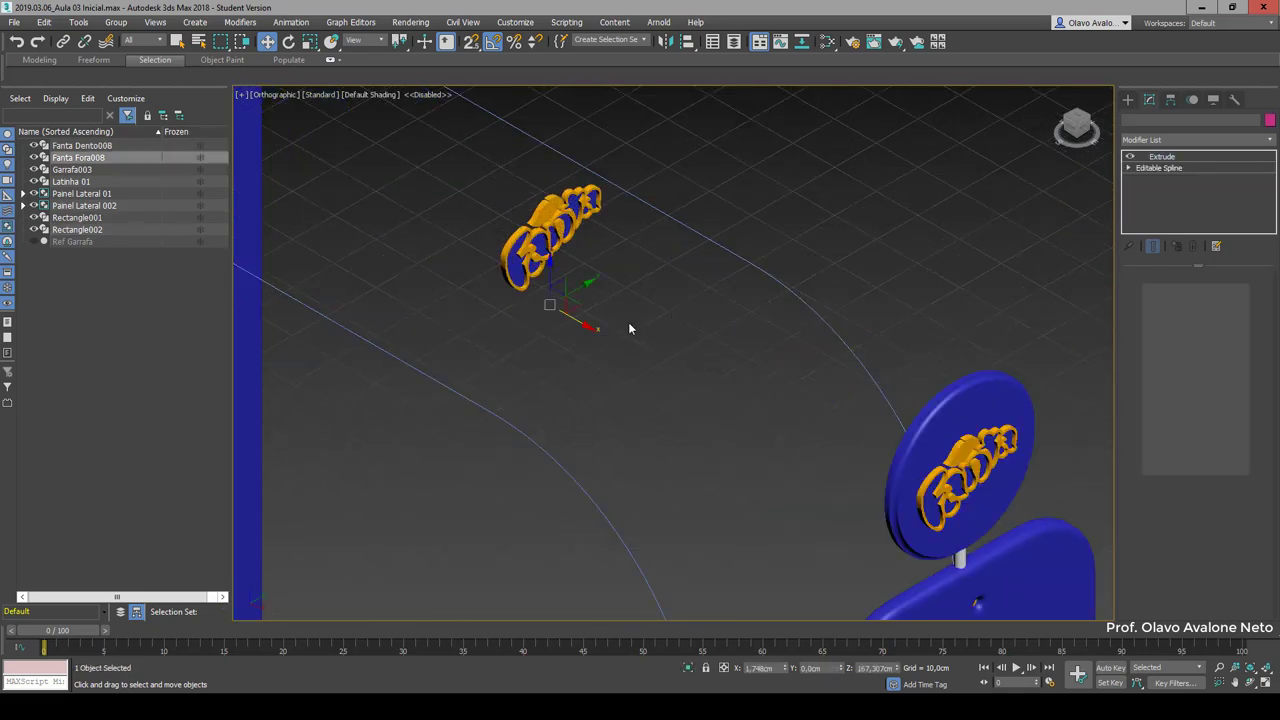
{"action": "left_click", "coordinate": [133, 146]}
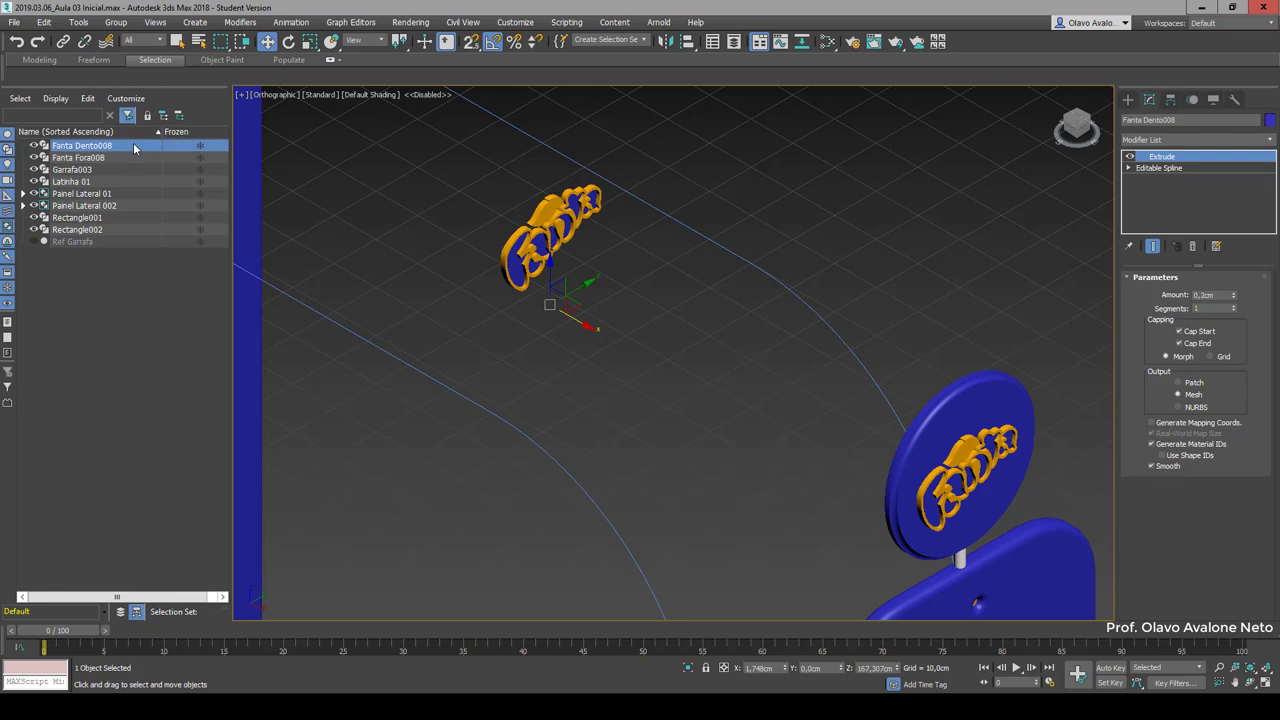
{"action": "left_click", "coordinate": [1193, 119]}
{"action": "key", "text": "BackSpace"}
{"action": "key", "text": "BackSpace"}
{"action": "key", "text": "Return"}
Step: Rename Fanta Fora008 to Fanta Fora Central and select both central logo pieces
{"action": "left_click", "coordinate": [116, 158]}
{"action": "left_click", "coordinate": [1184, 119]}
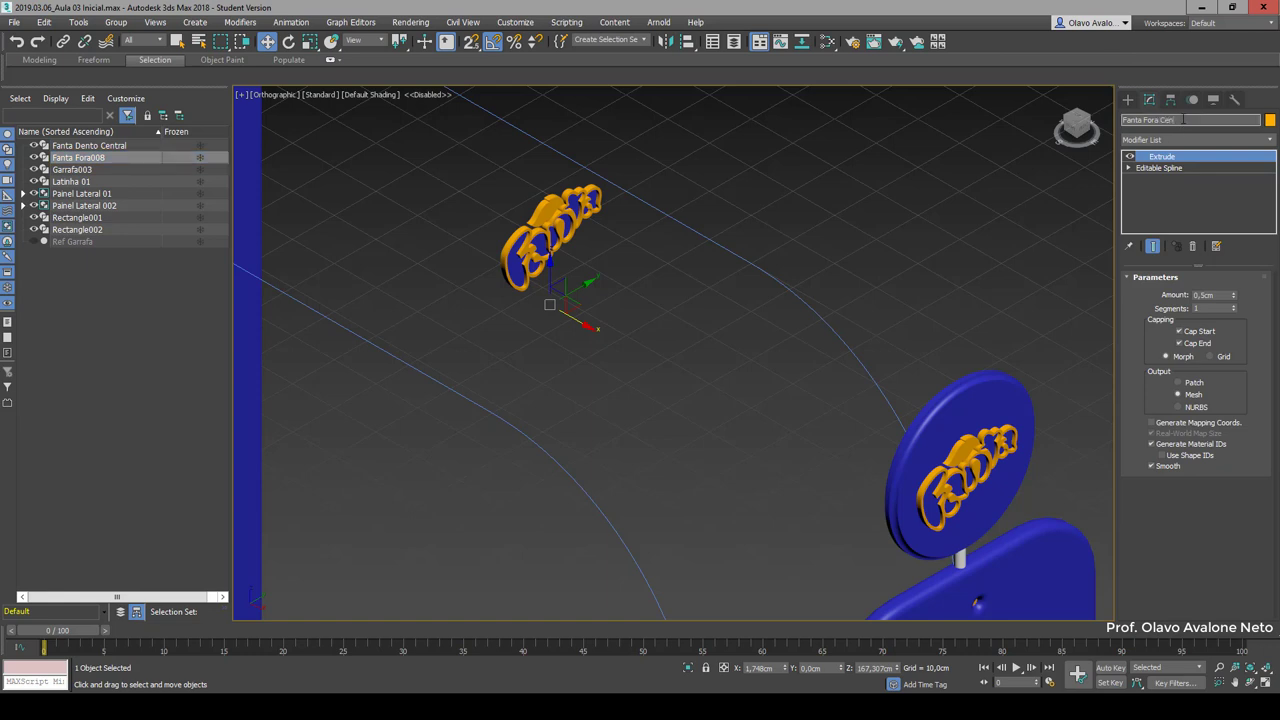
{"action": "key", "text": "Return"}
{"action": "left_click", "coordinate": [135, 148], "text": "ctrl"}
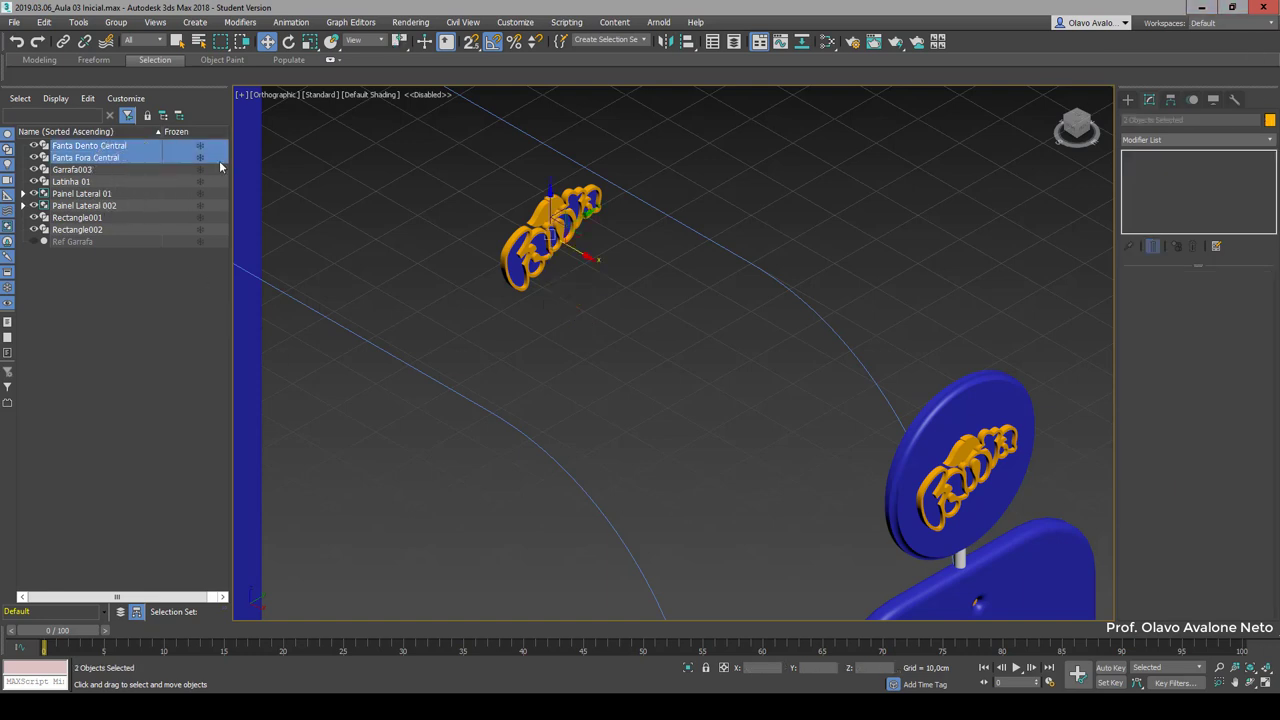
Step: Rotate the central logo pair -105° on Z and view it from the Front
{"action": "left_click", "coordinate": [289, 42]}
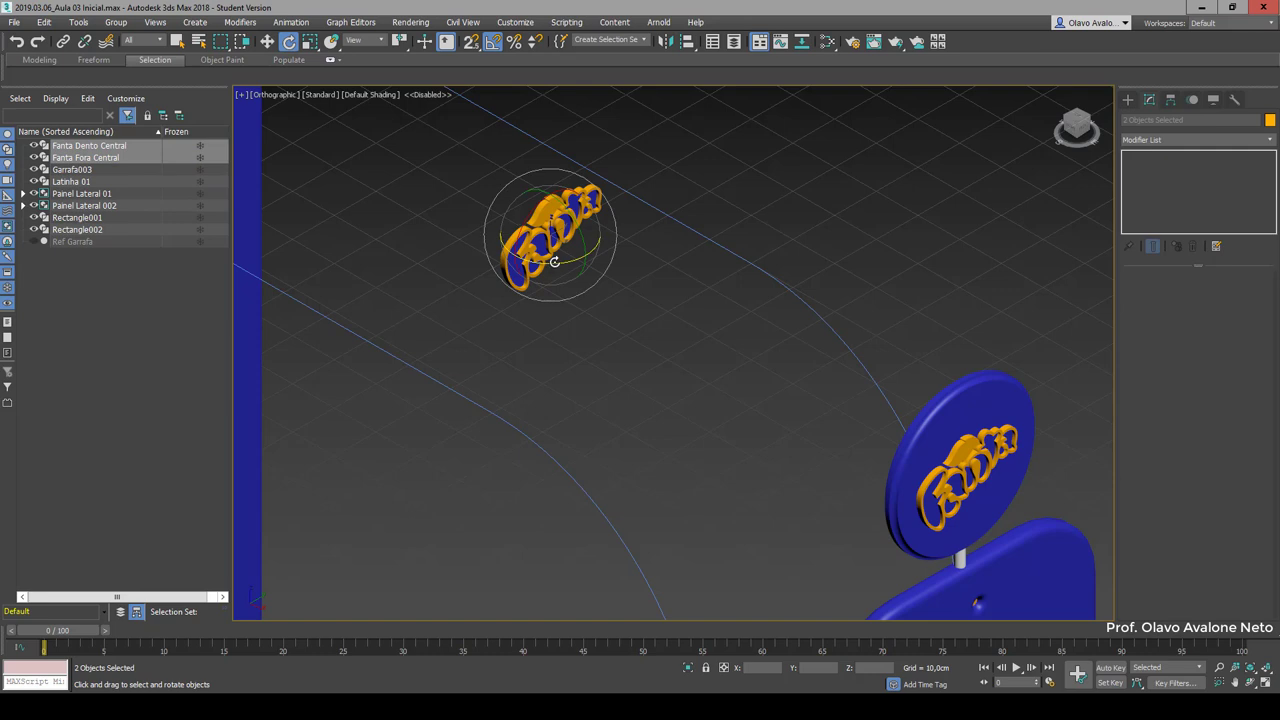
{"action": "mouse_move", "coordinate": [554, 261]}
{"action": "left_mouse_down"}
{"action": "mouse_move", "coordinate": [466, 266]}
{"action": "mouse_move", "coordinate": [496, 271]}
{"action": "left_mouse_up"}
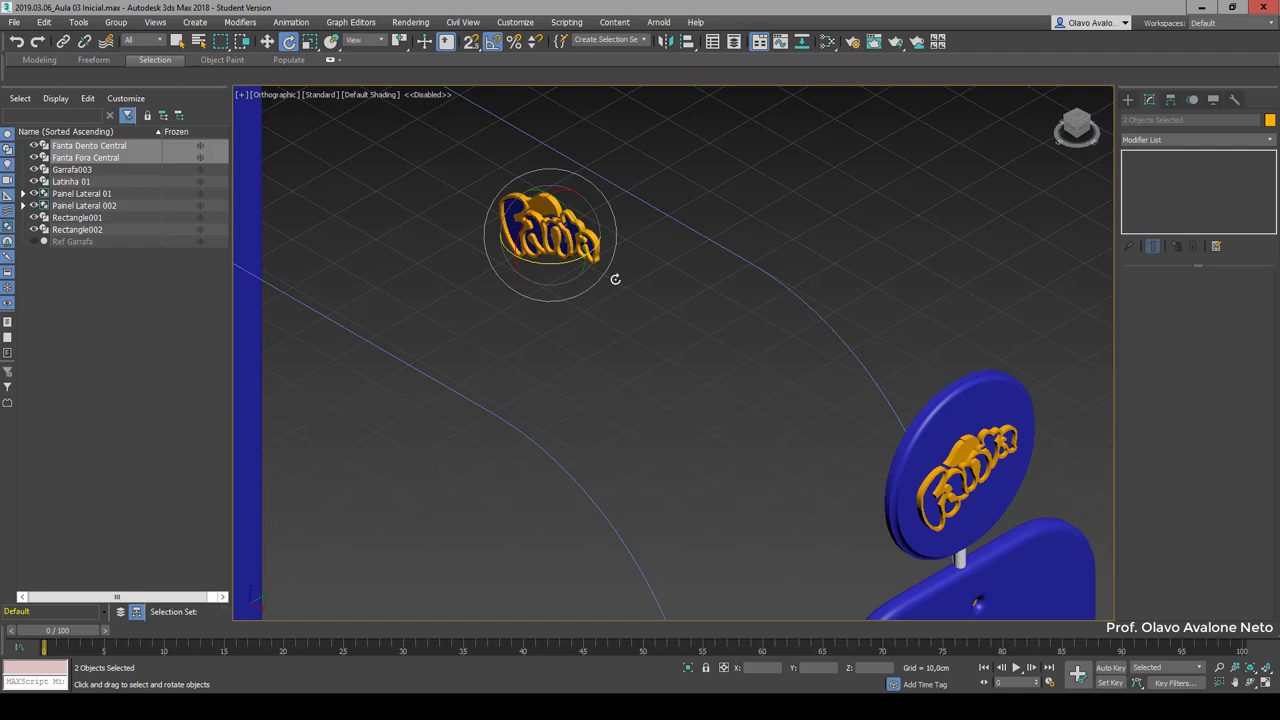
{"action": "left_click", "coordinate": [267, 41]}
{"action": "left_click", "coordinate": [1073, 130]}
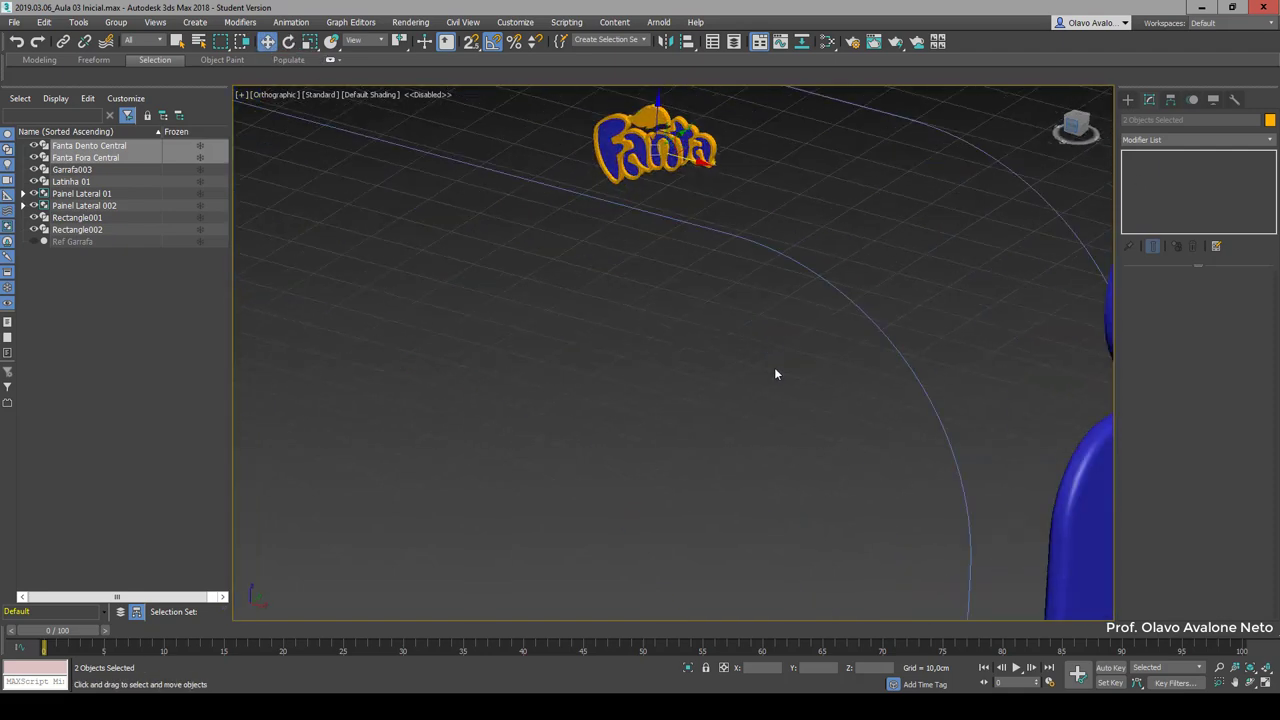
{"action": "scroll", "coordinate": [666, 448], "scroll_direction": "down", "scroll_amount": 5}
{"action": "scroll", "coordinate": [688, 425], "scroll_direction": "up", "scroll_amount": 3}
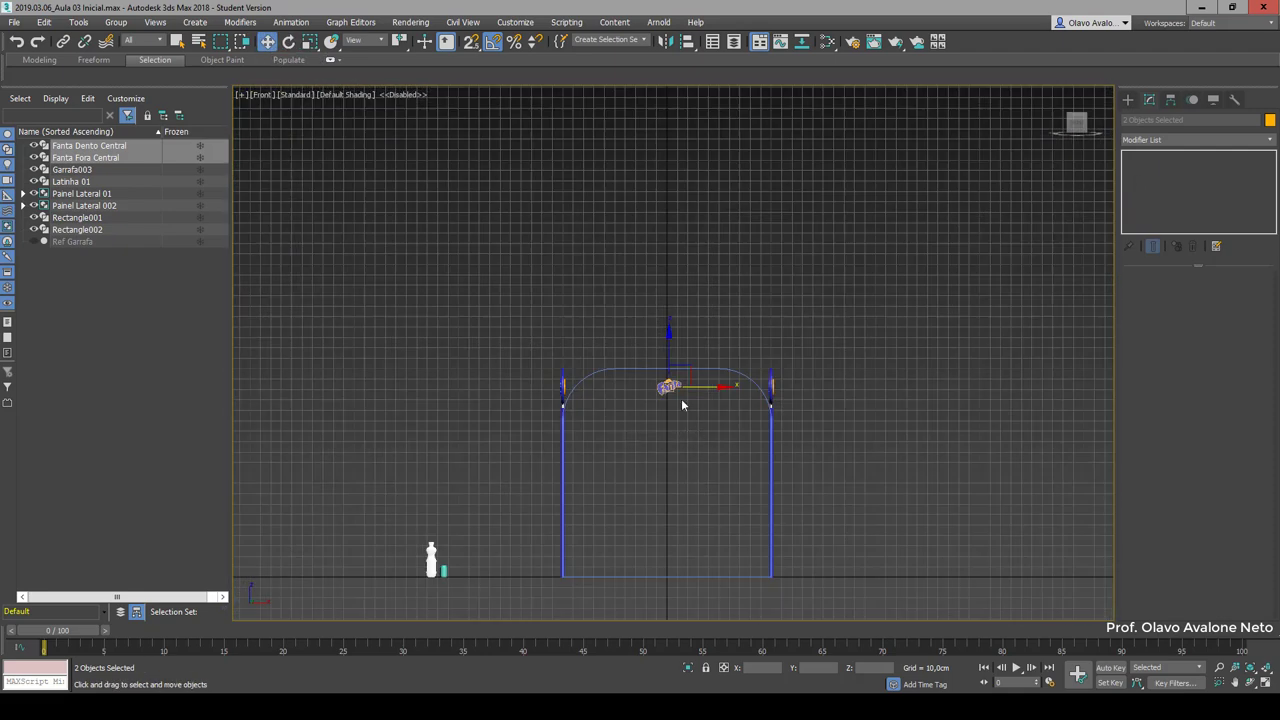
{"action": "scroll", "coordinate": [681, 403], "scroll_direction": "up", "scroll_amount": 3}
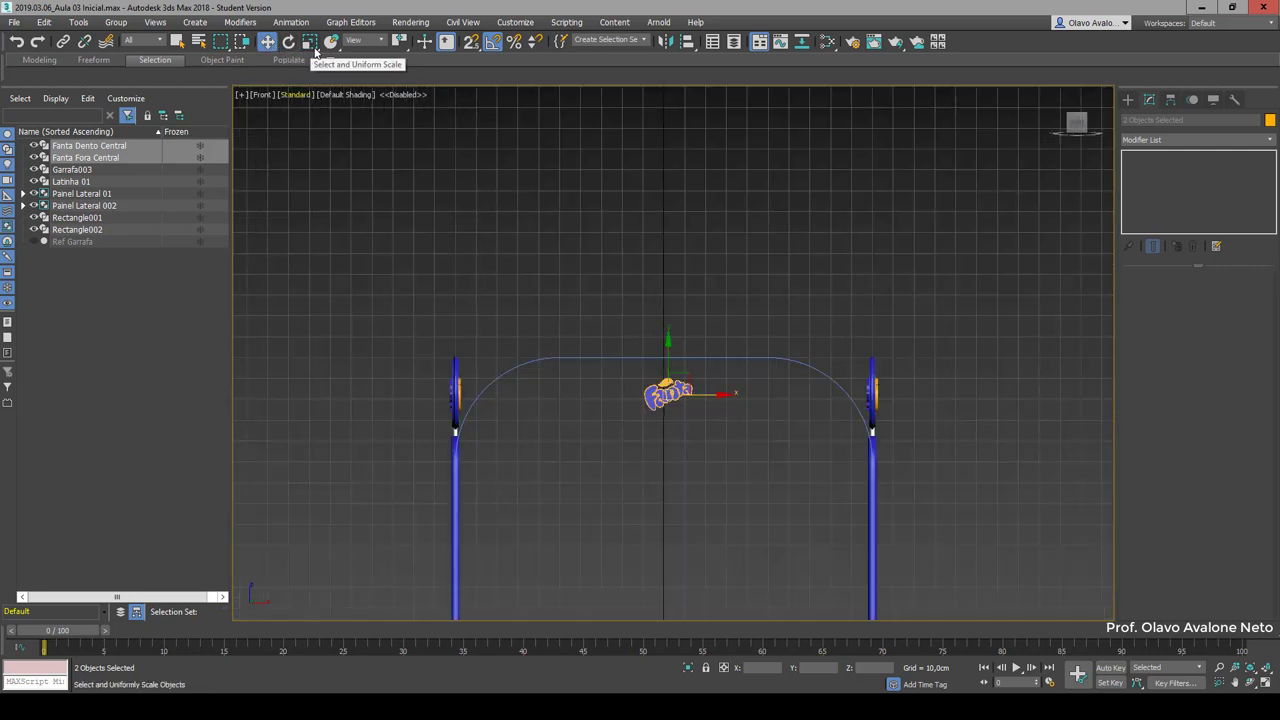
Step: Scale the central logo up uniformly and lower it beneath the arch top
{"action": "left_click", "coordinate": [310, 42]}
{"action": "mouse_move", "coordinate": [695, 412]}
{"action": "left_mouse_down"}
{"action": "mouse_move", "coordinate": [690, 305]}
{"action": "mouse_move", "coordinate": [671, 427]}
{"action": "left_mouse_up"}
{"action": "key", "text": "w"}
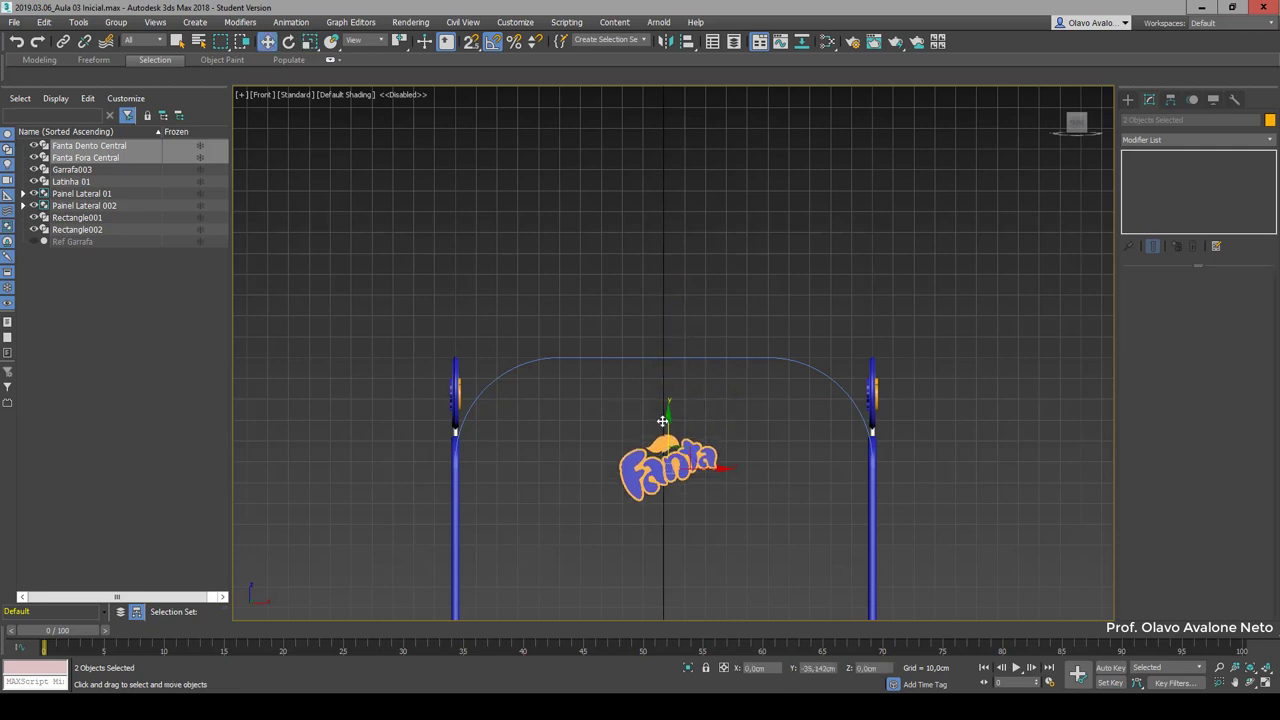
{"action": "left_click", "coordinate": [638, 207]}
{"action": "scroll", "coordinate": [638, 207], "scroll_direction": "down", "scroll_amount": 5}
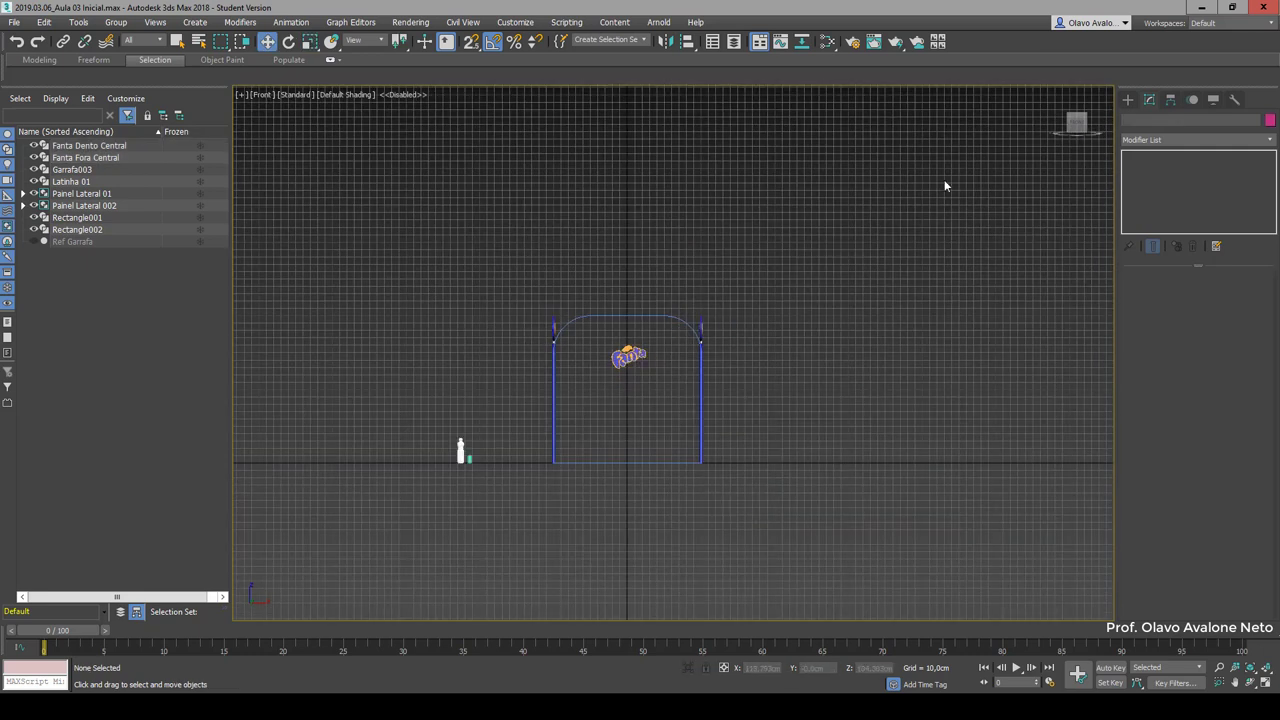
{"action": "left_click", "coordinate": [1086, 120]}
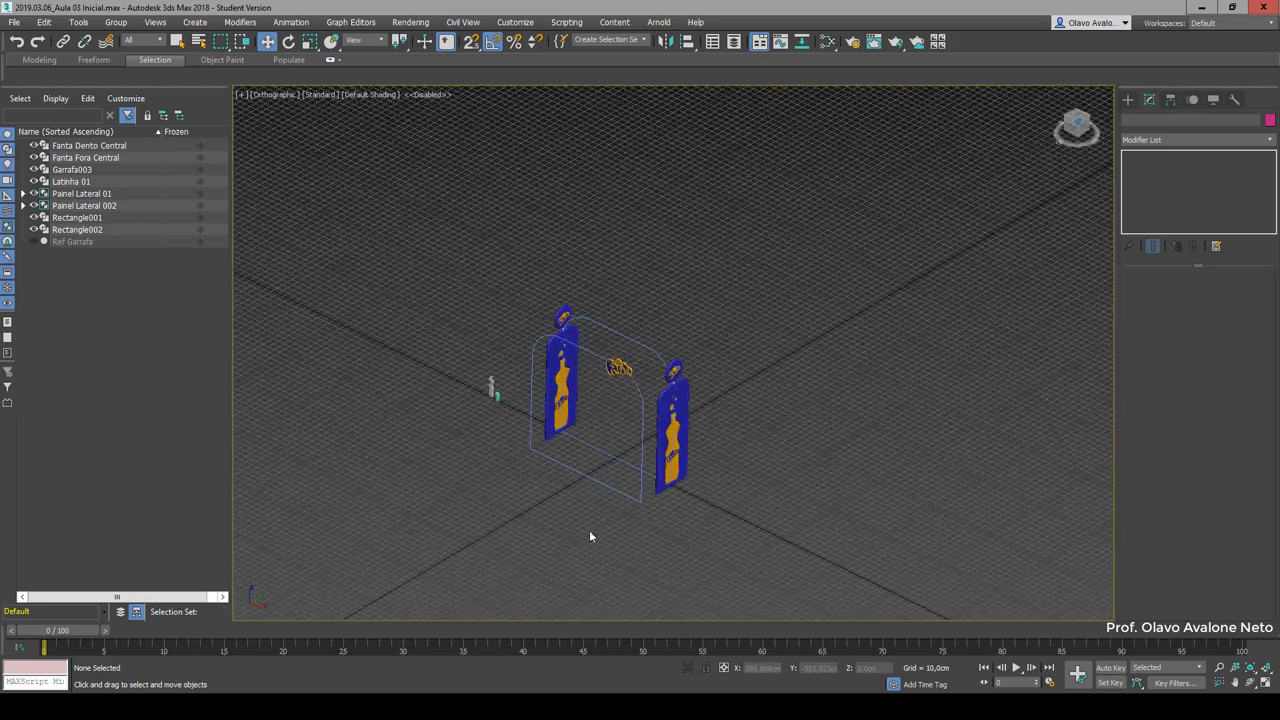
{"action": "scroll", "coordinate": [661, 313], "scroll_direction": "up", "scroll_amount": 5}
Step: Paste the Bevel Profile modifier onto Rectangle001, making it a 4,0cm-thick panel
{"action": "left_click", "coordinate": [670, 280]}
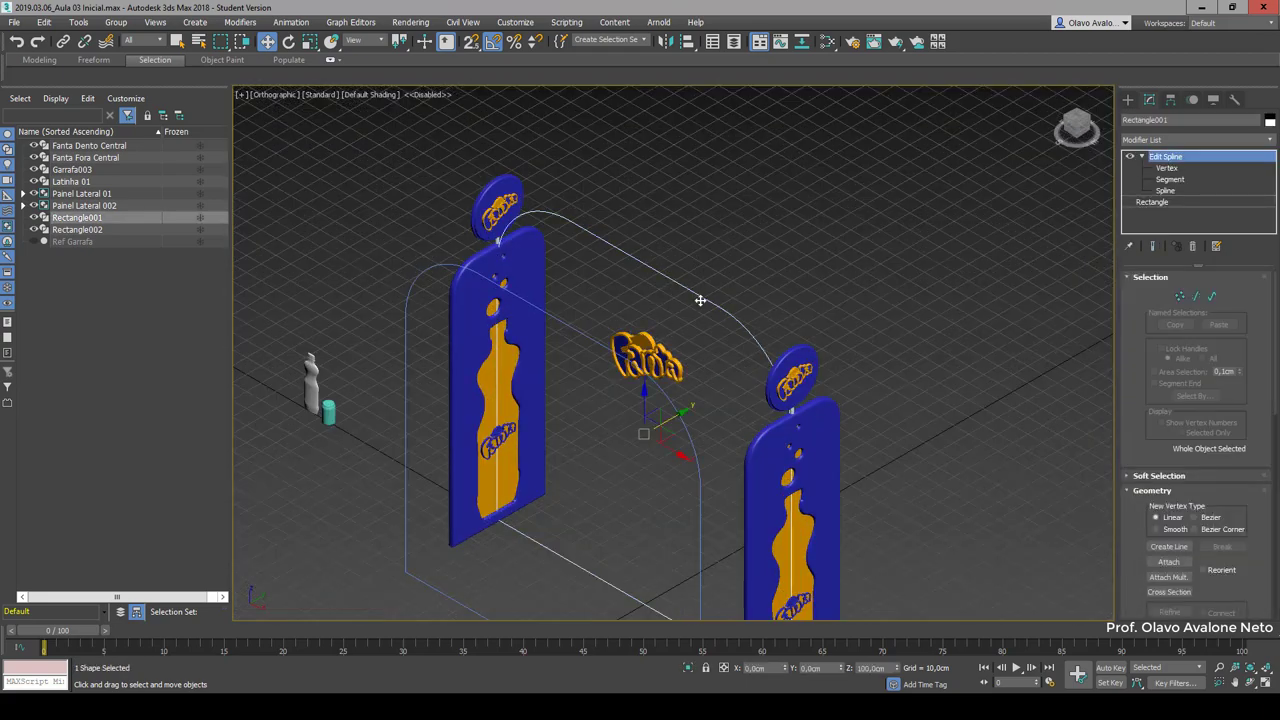
{"action": "left_click", "coordinate": [1142, 157]}
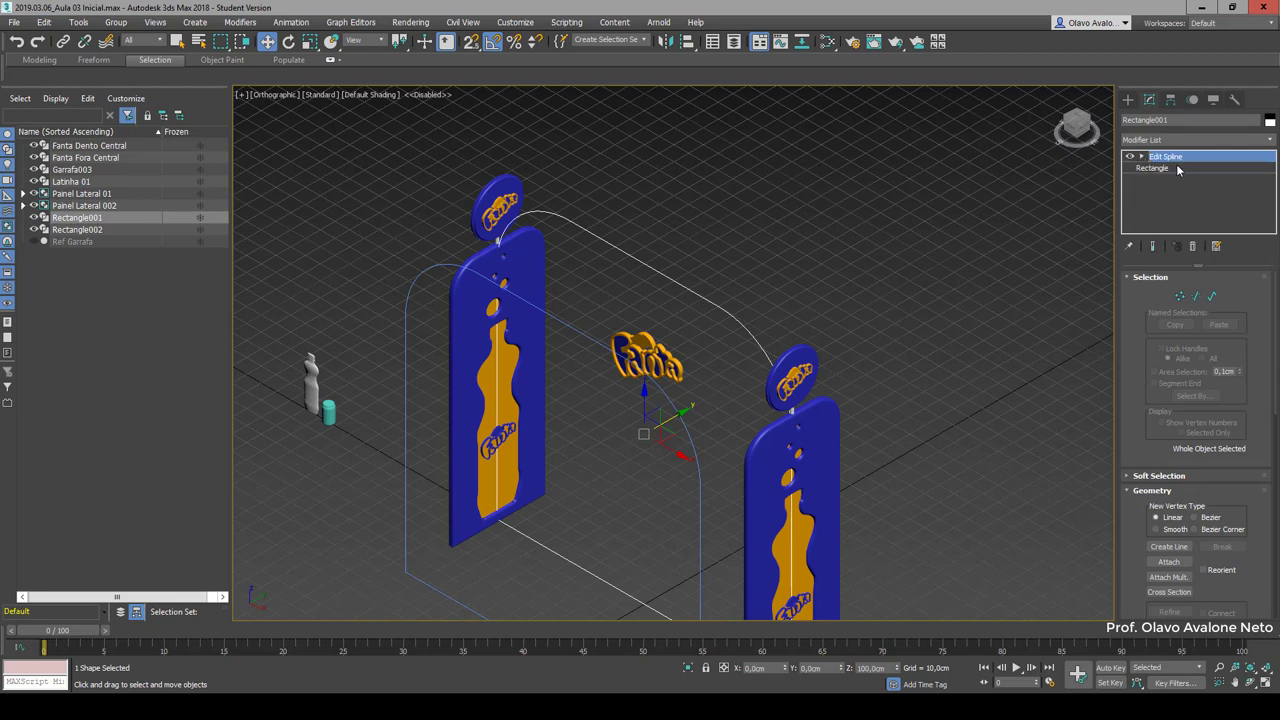
{"action": "right_click", "coordinate": [1184, 192]}
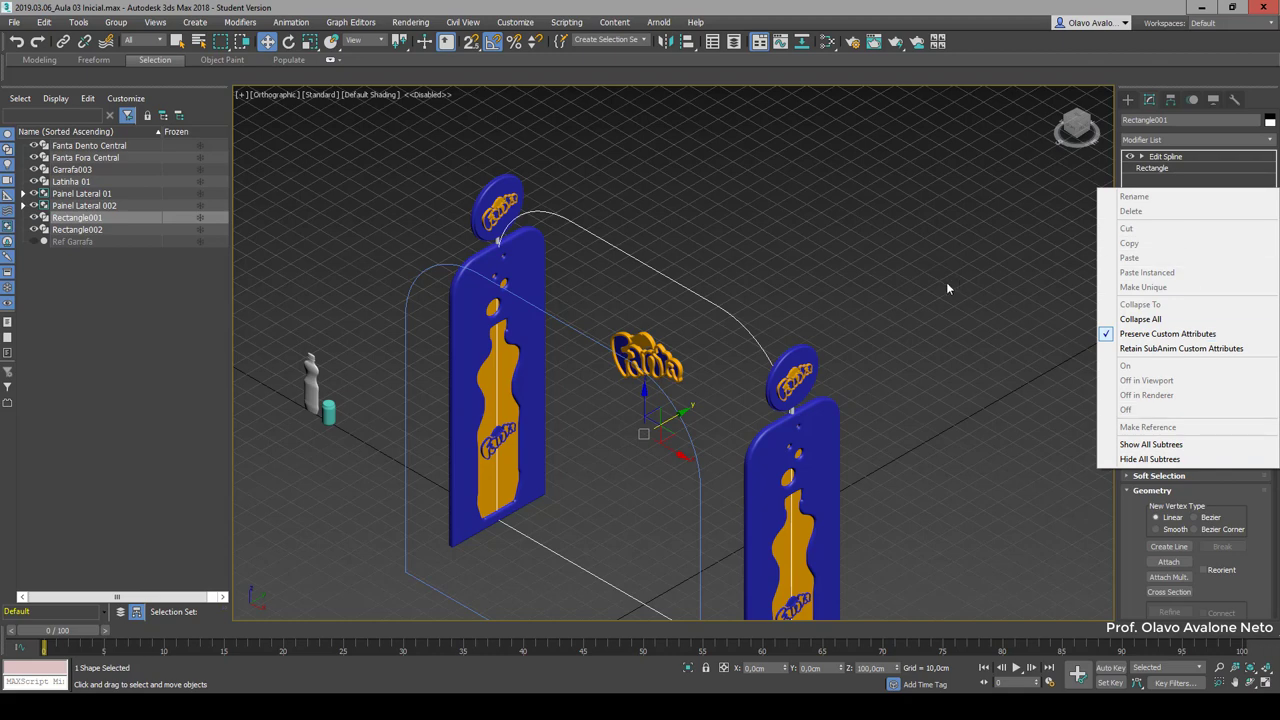
{"action": "left_click", "coordinate": [798, 431]}
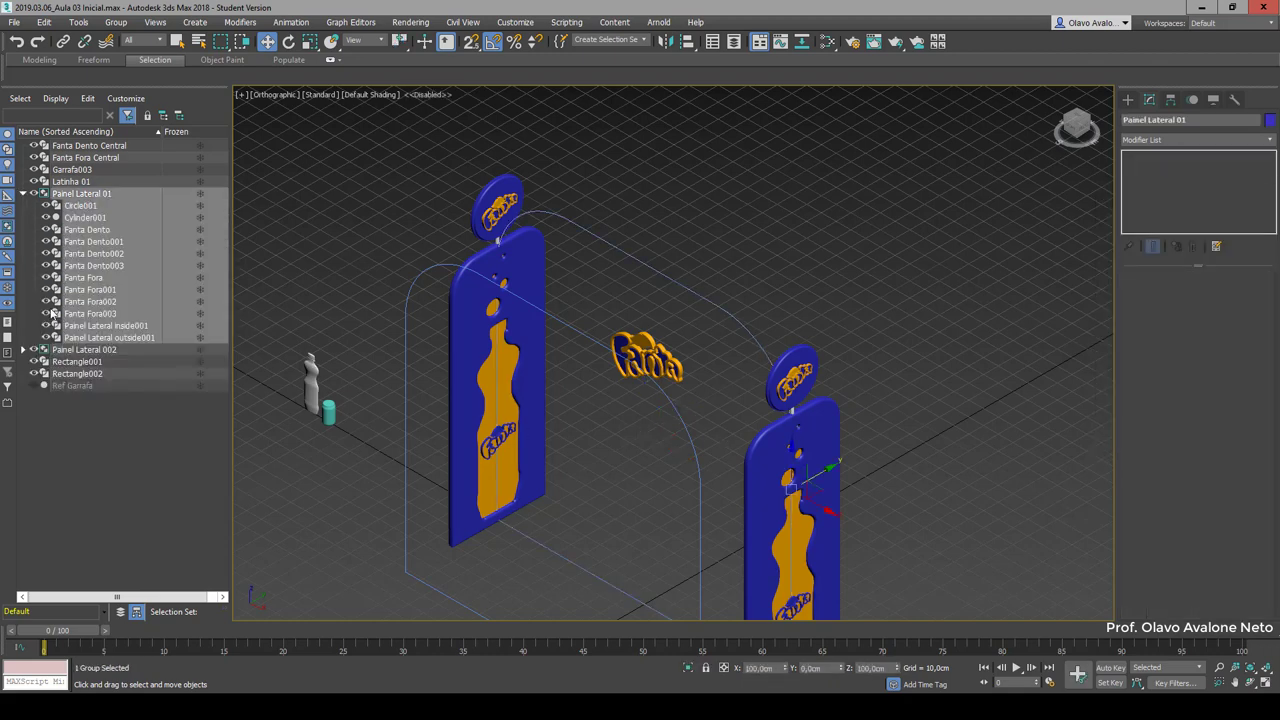
{"action": "left_click", "coordinate": [87, 340]}
{"action": "left_click", "coordinate": [116, 22]}
{"action": "left_click", "coordinate": [130, 79]}
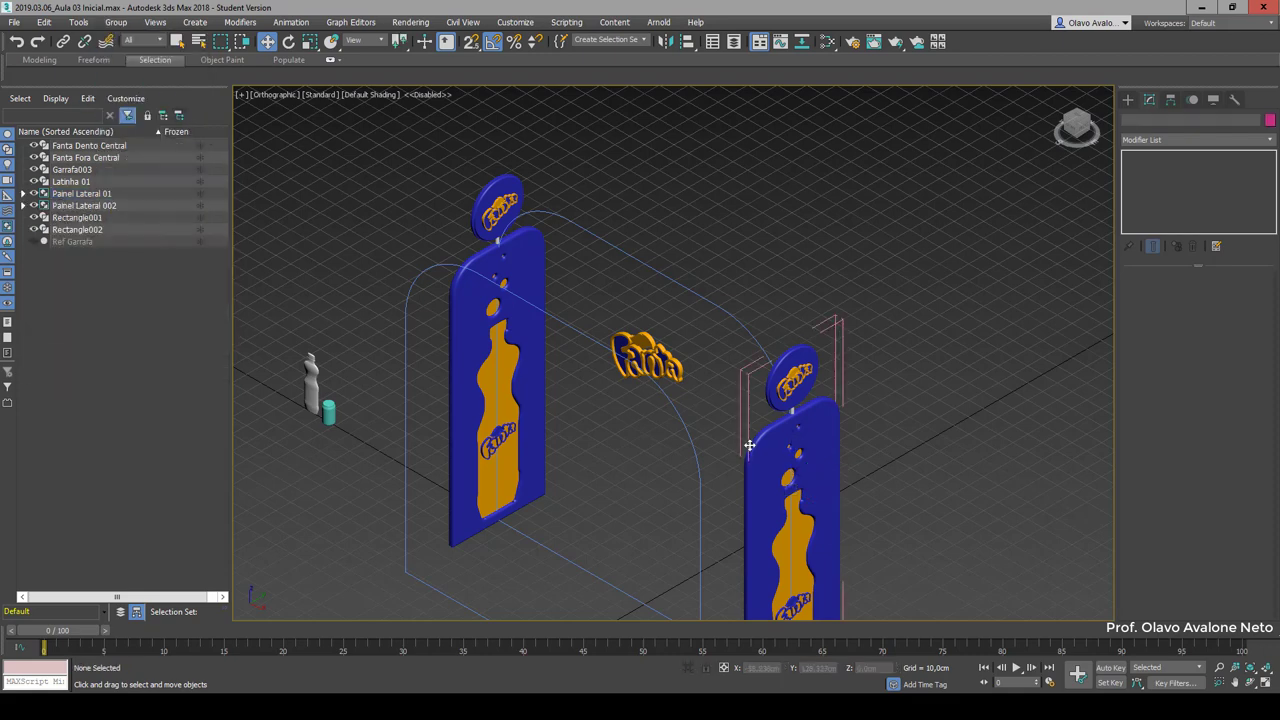
Step: Reopen Painel Lateral 01 to check its parts, then close the group again
{"action": "left_click", "coordinate": [749, 445]}
{"action": "double_click", "coordinate": [790, 425]}
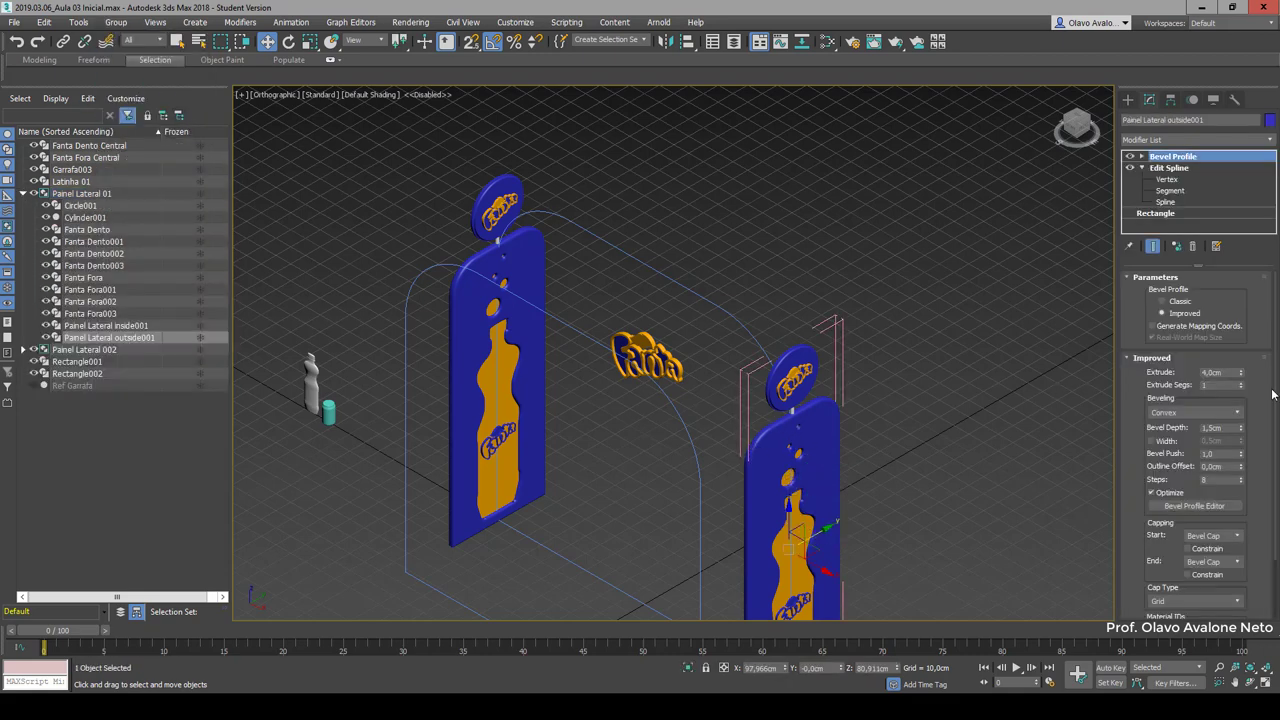
{"action": "left_click", "coordinate": [698, 294]}
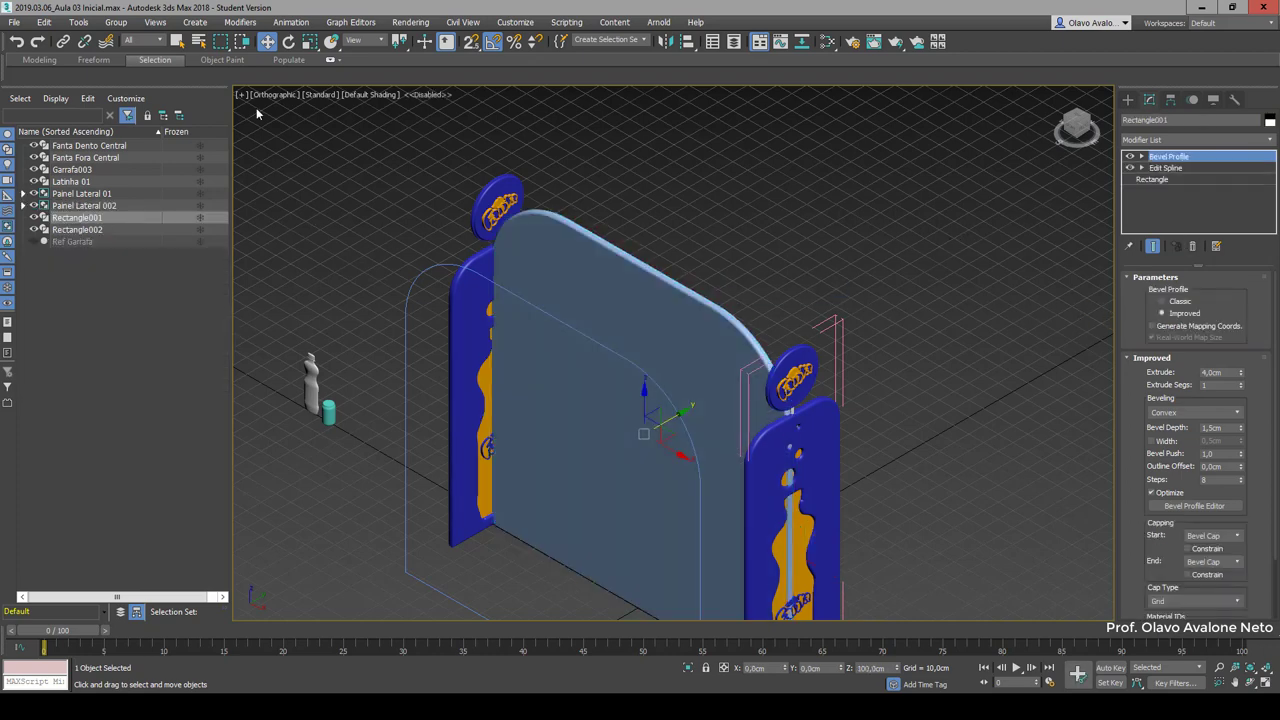
{"action": "left_click", "coordinate": [116, 22]}
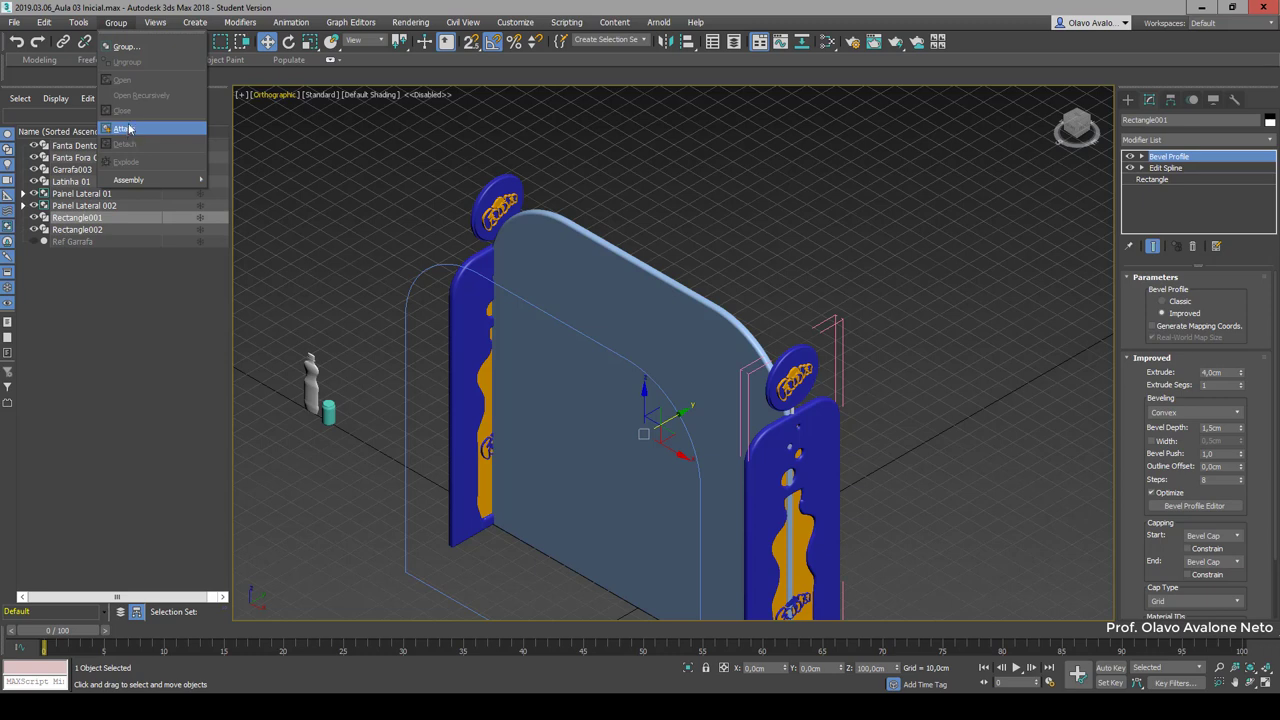
{"action": "left_click", "coordinate": [116, 22]}
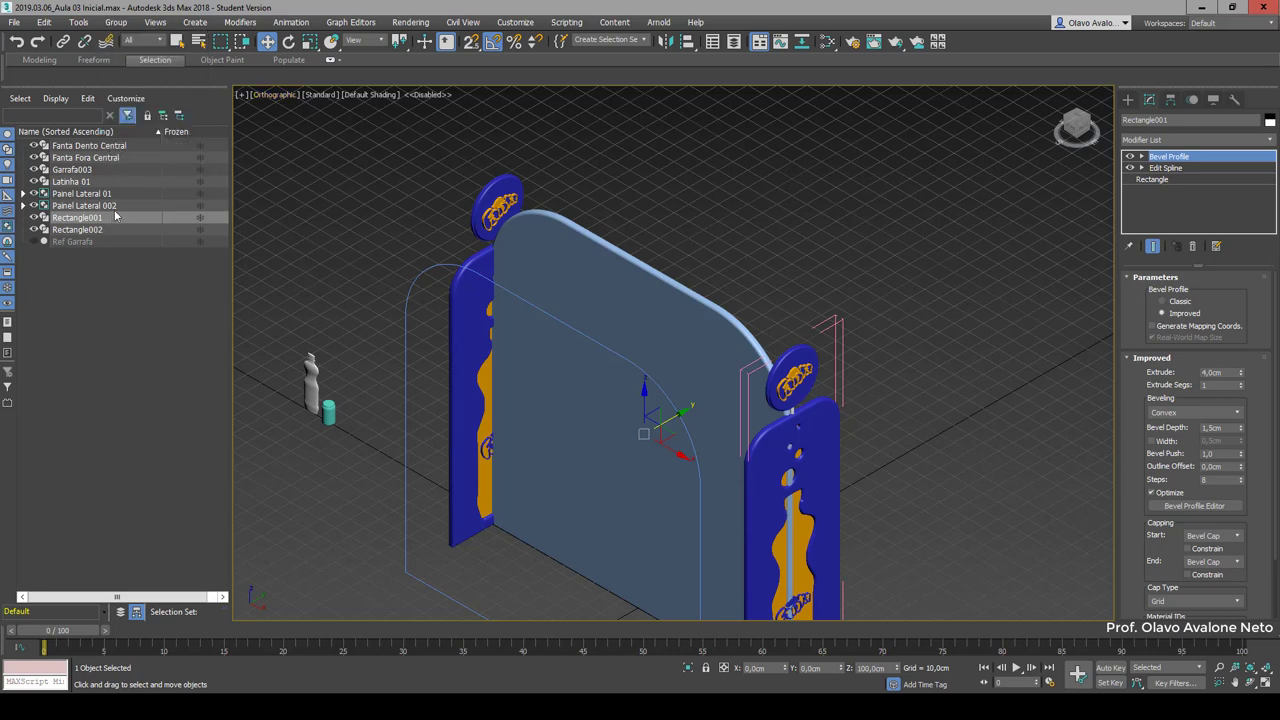
{"action": "left_click", "coordinate": [118, 207]}
{"action": "left_click", "coordinate": [119, 196]}
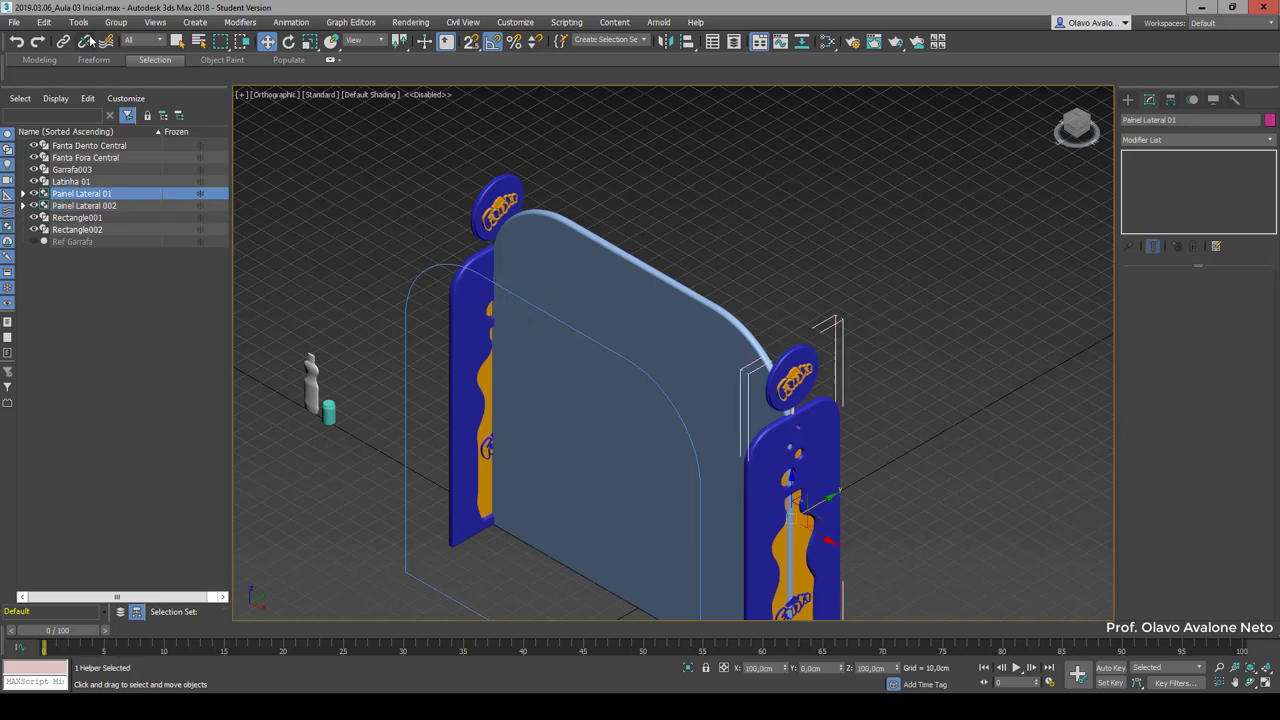
{"action": "left_click", "coordinate": [116, 22]}
{"action": "left_click", "coordinate": [130, 110]}
{"action": "left_click", "coordinate": [750, 208]}
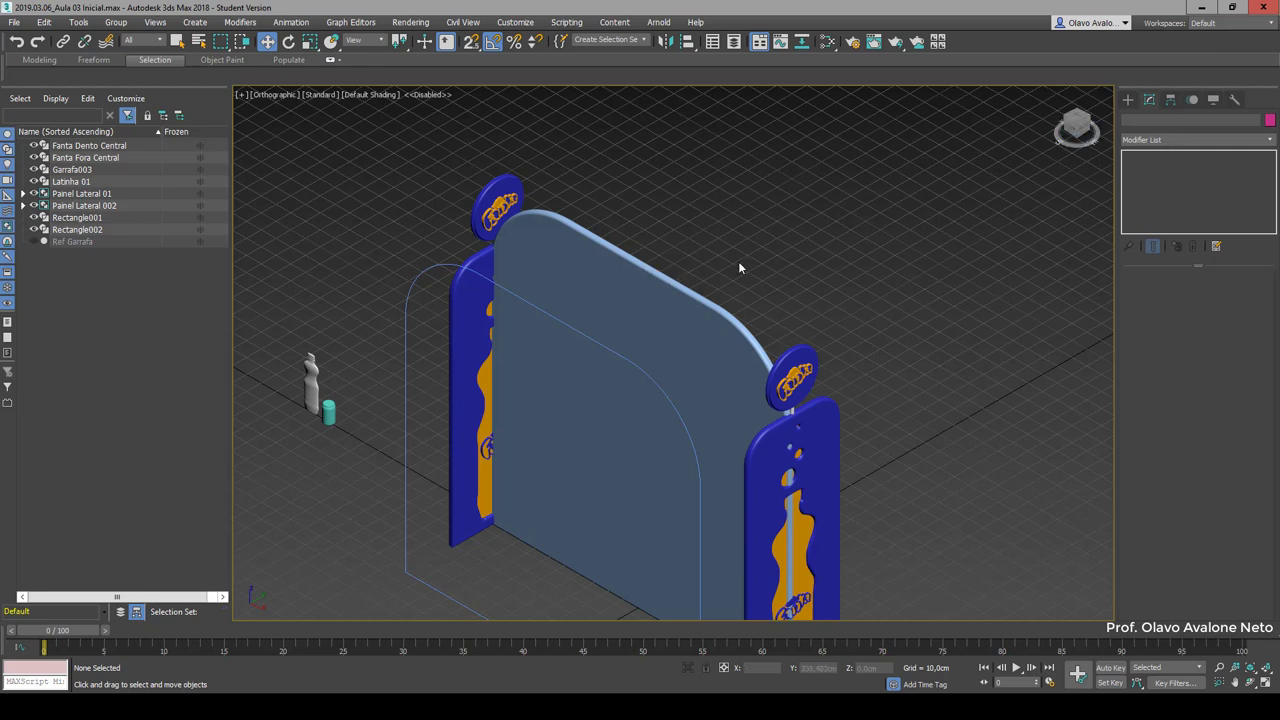
Step: Colour Rectangle001 dark blue and slide it backwards behind the logo
{"action": "left_click", "coordinate": [684, 301]}
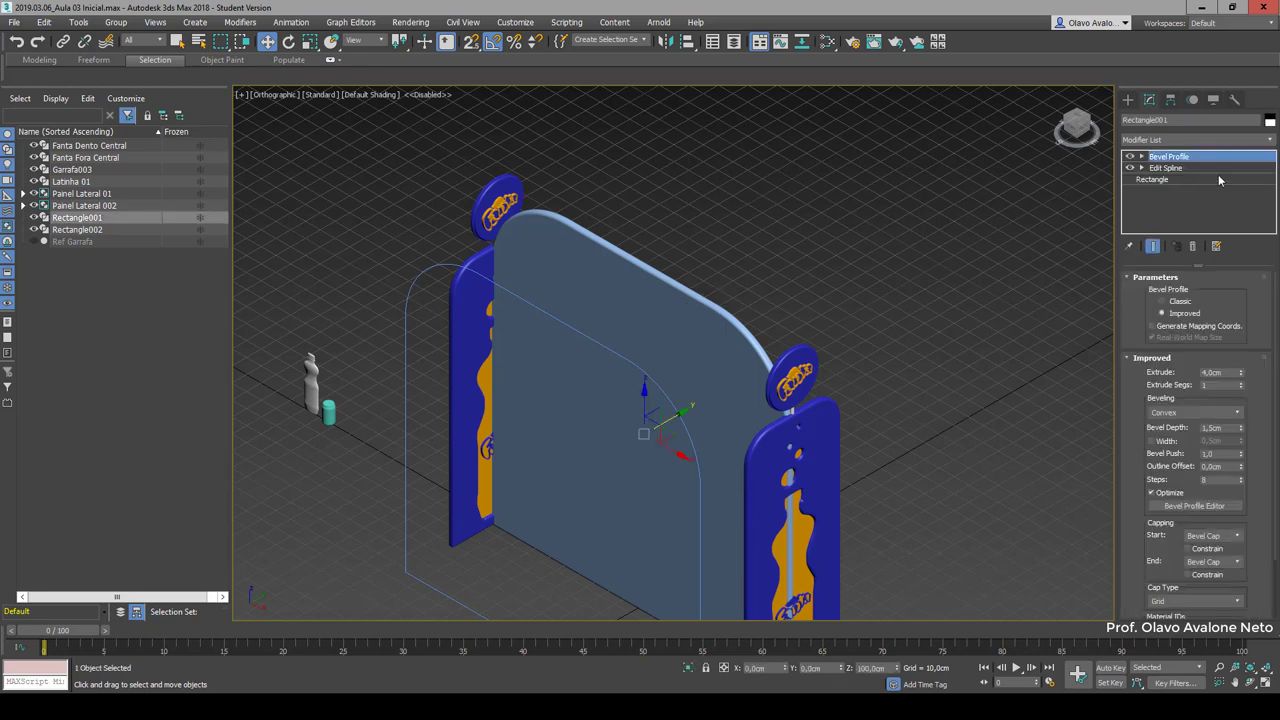
{"action": "left_click", "coordinate": [1270, 120]}
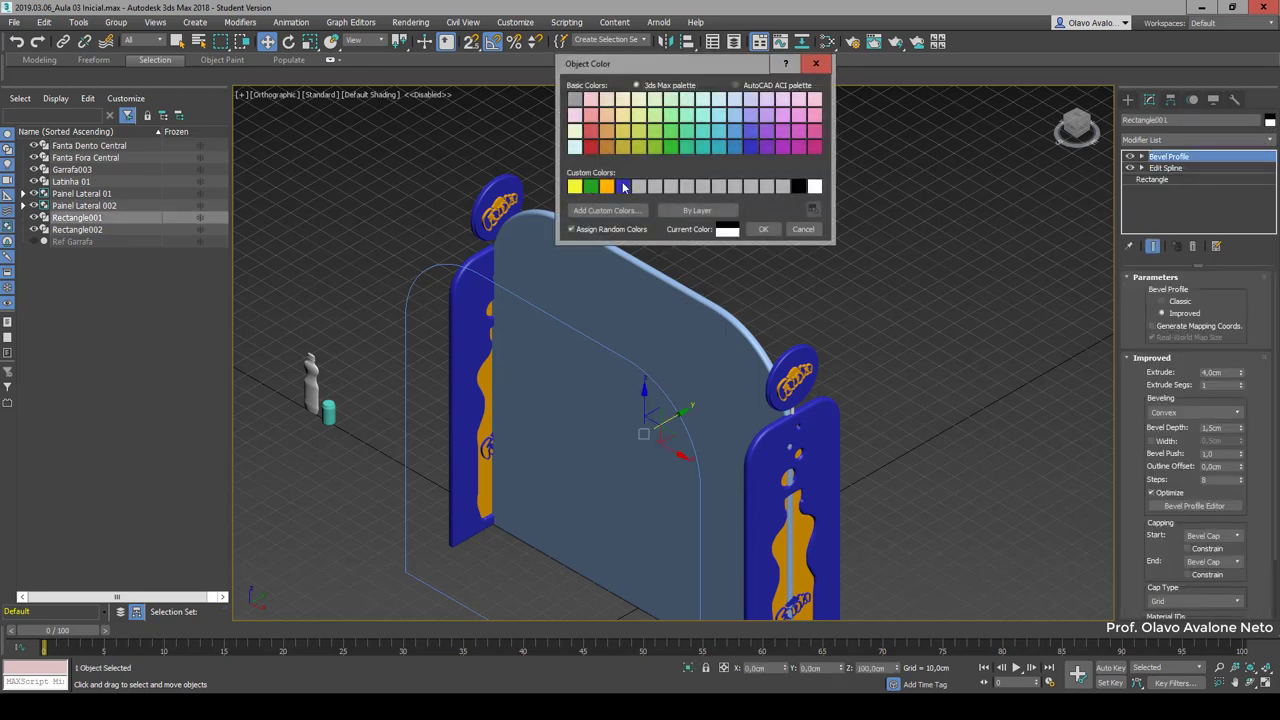
{"action": "left_click", "coordinate": [624, 186]}
{"action": "left_click", "coordinate": [761, 227]}
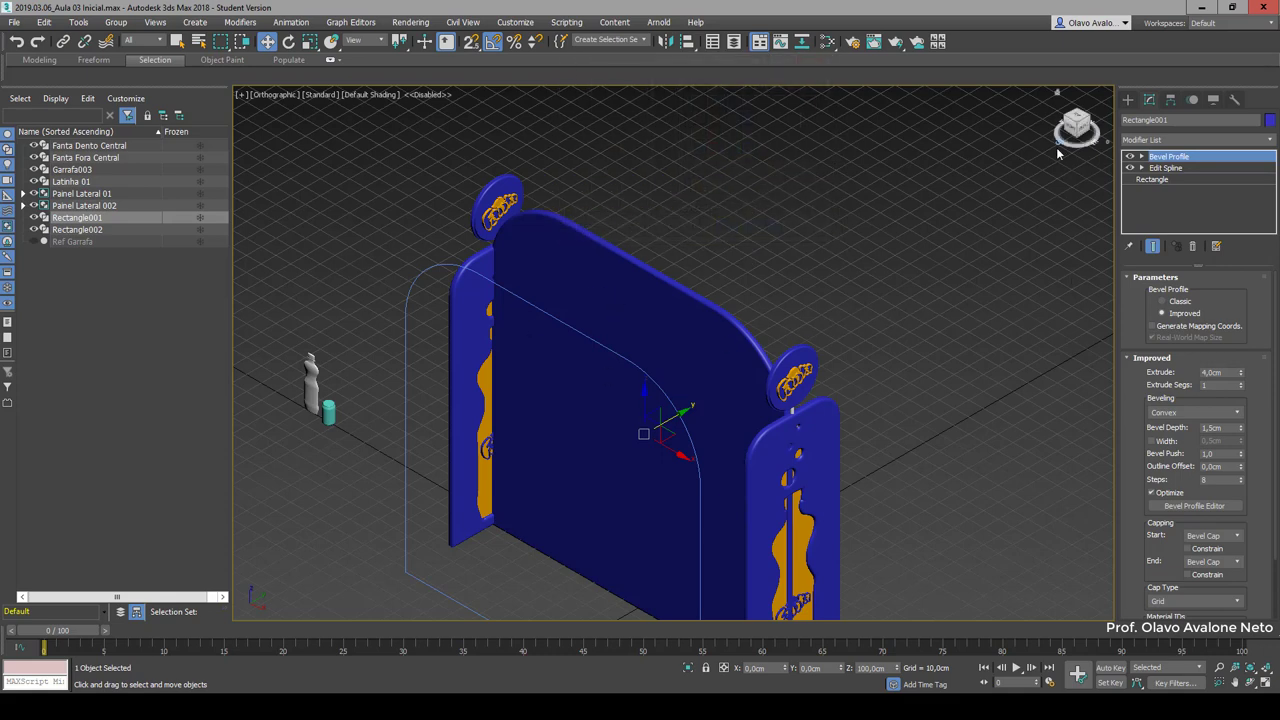
{"action": "scroll", "coordinate": [656, 334], "scroll_direction": "down", "scroll_amount": 3}
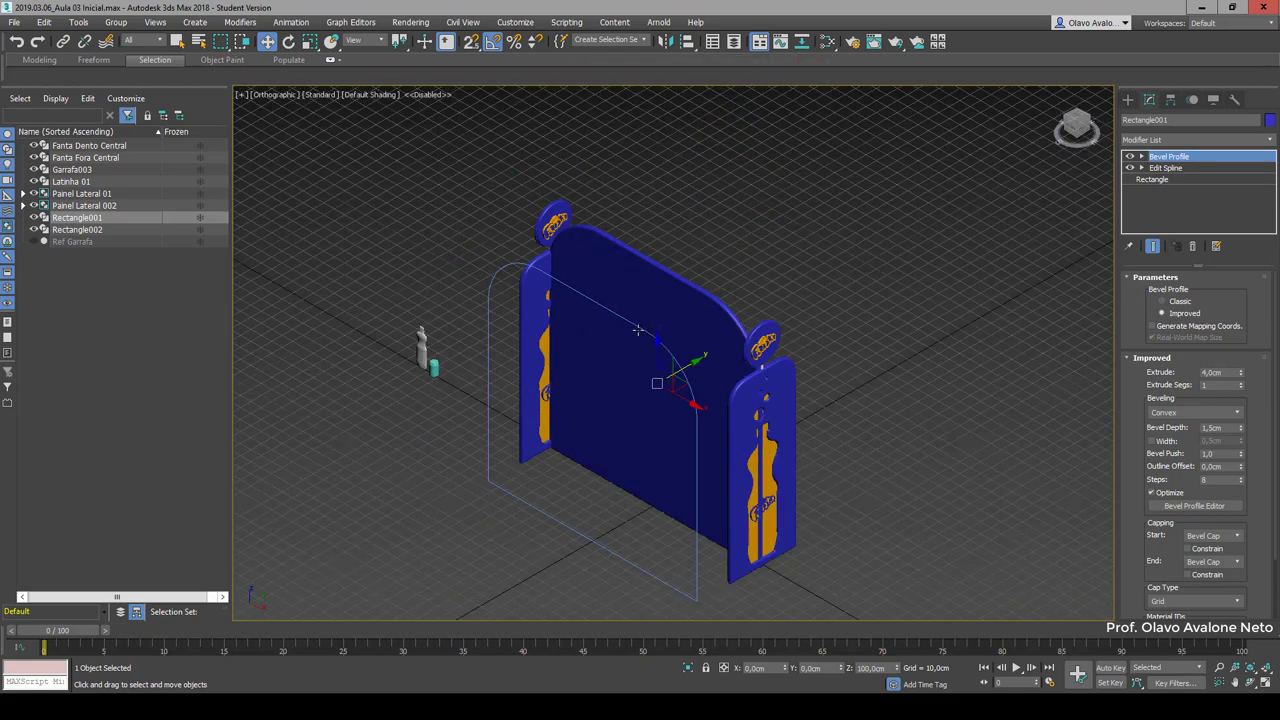
{"action": "left_click", "coordinate": [826, 287]}
{"action": "left_click", "coordinate": [652, 357]}
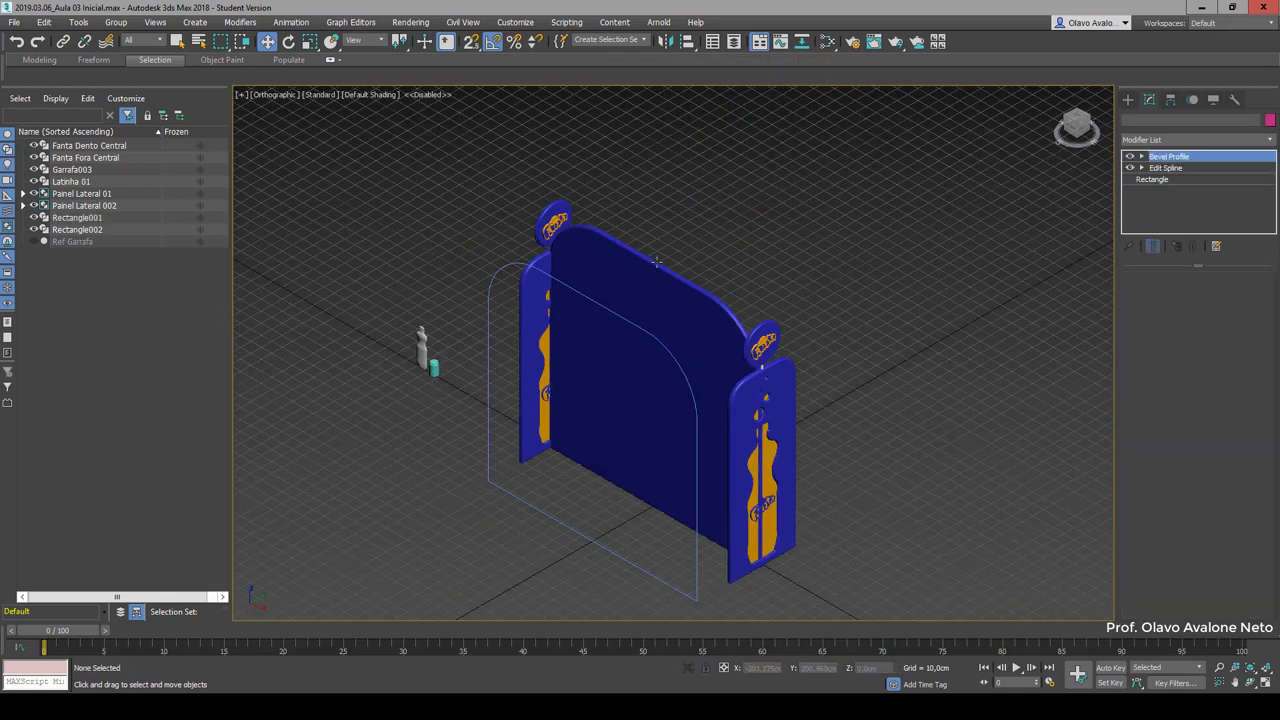
{"action": "left_click_drag", "start_coordinate": [694, 363], "coordinate": [725, 333]}
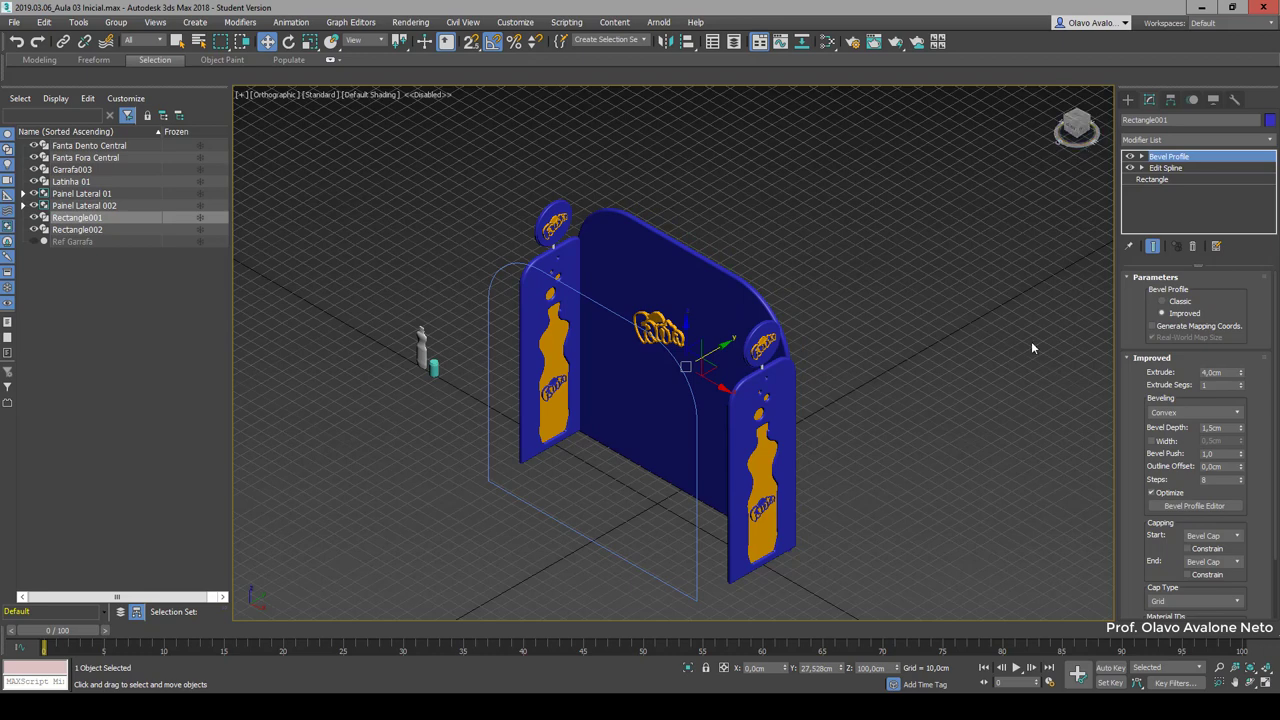
Step: In Top view, move the blue frame further back along Y, then switch to Front view
{"action": "key", "text": "t"}
{"action": "key", "text": "z"}
{"action": "scroll", "coordinate": [720, 348], "scroll_direction": "down", "scroll_amount": 5}
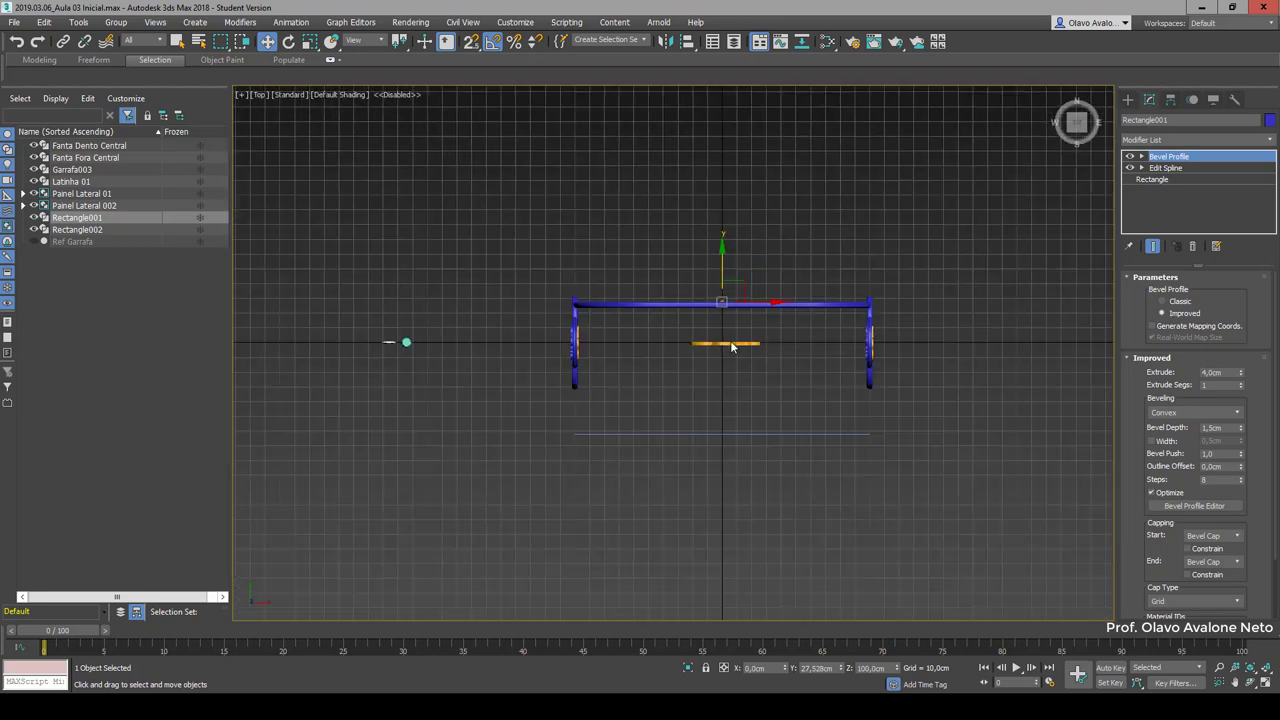
{"action": "scroll", "coordinate": [726, 330], "scroll_direction": "up", "scroll_amount": 3}
{"action": "scroll", "coordinate": [715, 265], "scroll_direction": "up", "scroll_amount": 3}
{"action": "scroll", "coordinate": [720, 254], "scroll_direction": "down", "scroll_amount": 3}
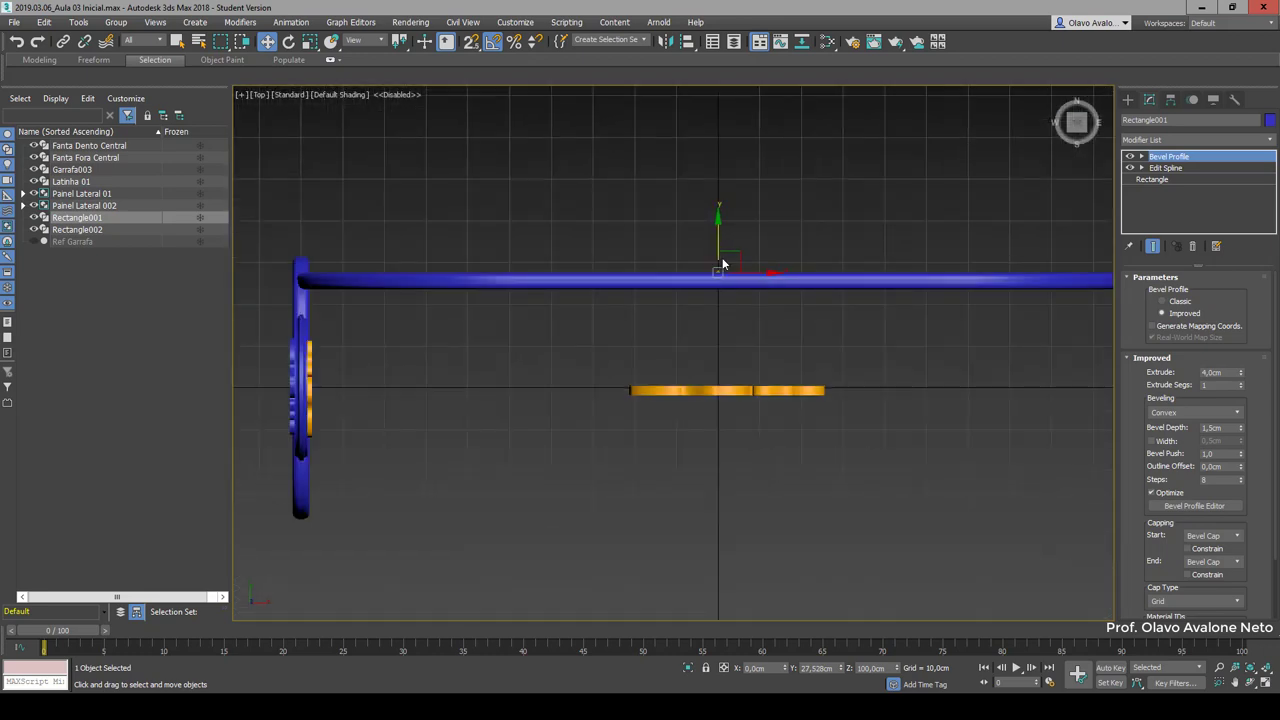
{"action": "left_click_drag", "start_coordinate": [718, 232], "coordinate": [719, 197]}
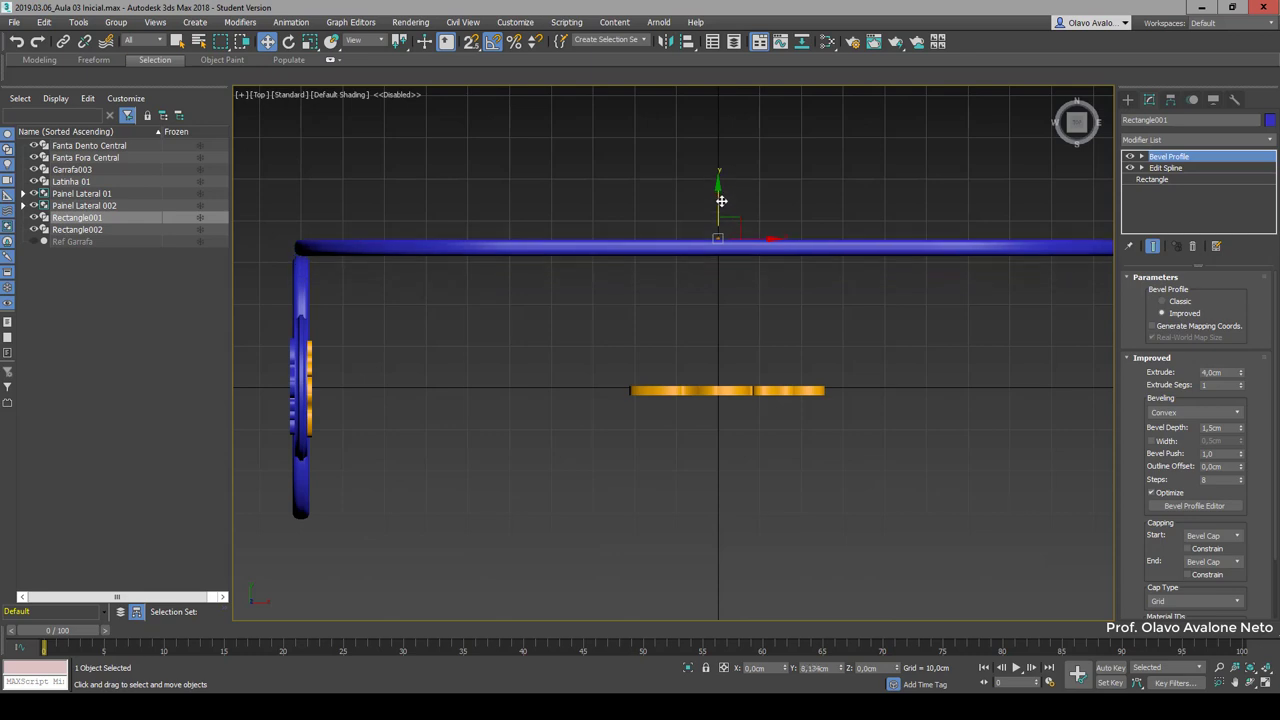
{"action": "left_click", "coordinate": [698, 282]}
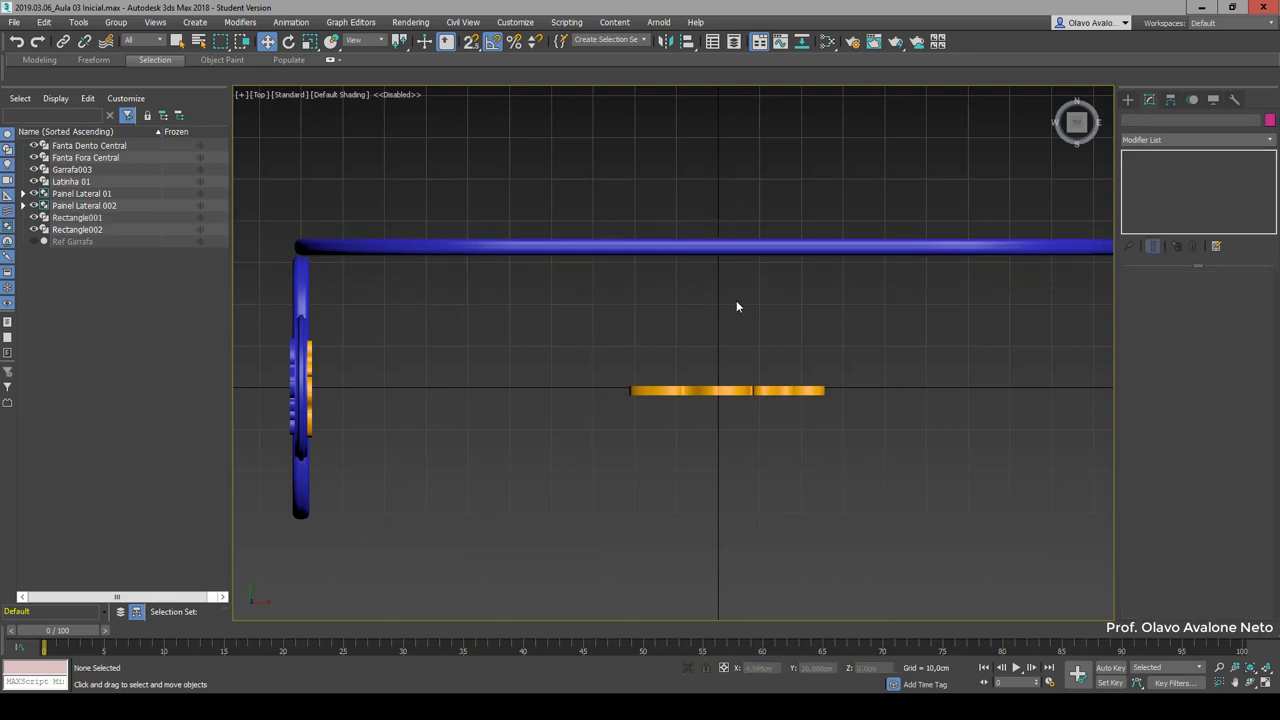
{"action": "key", "text": "f"}
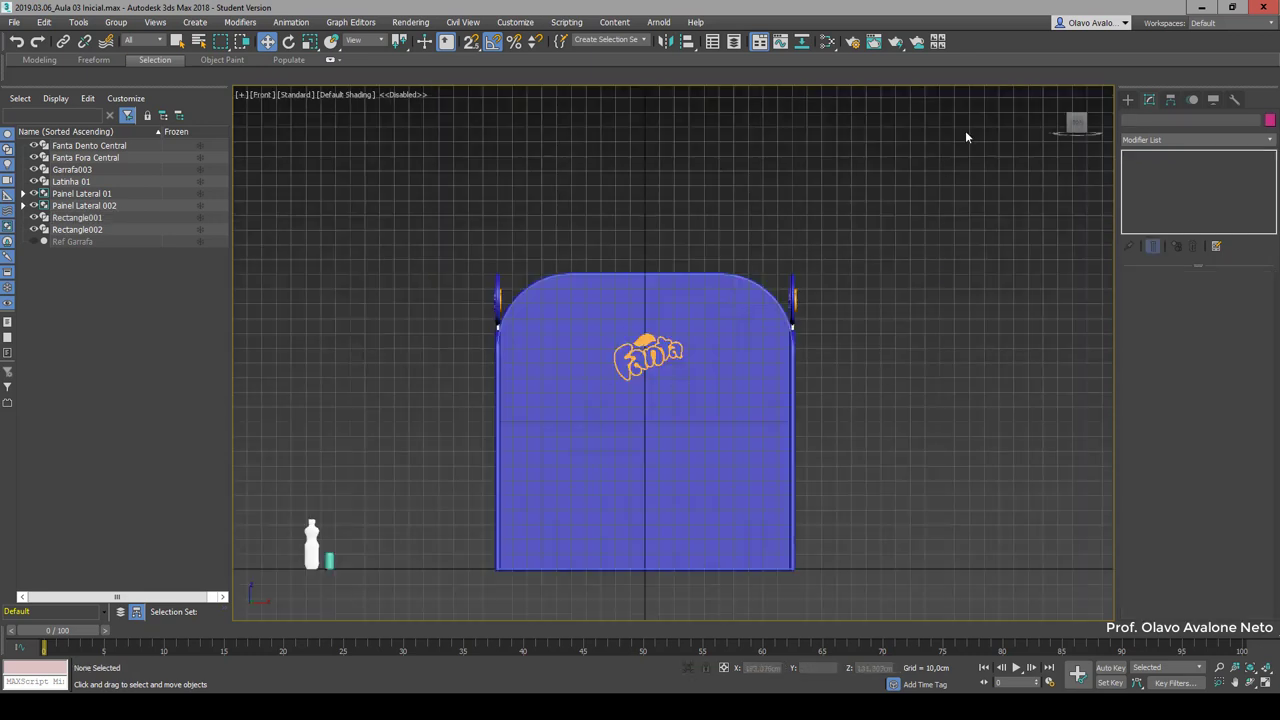
Step: In an angled view, open the Painel Lateral 01 group and inspect its side panel parts
{"action": "left_click", "coordinate": [1088, 120]}
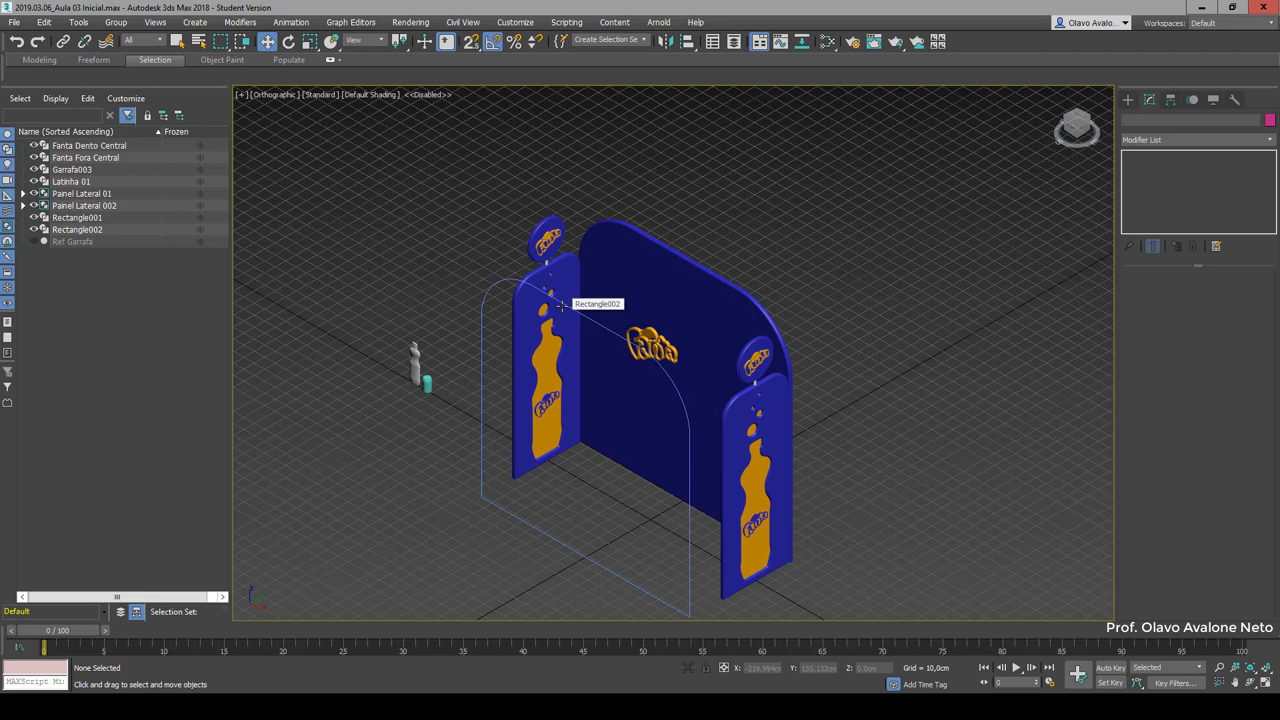
{"action": "left_click", "coordinate": [787, 383]}
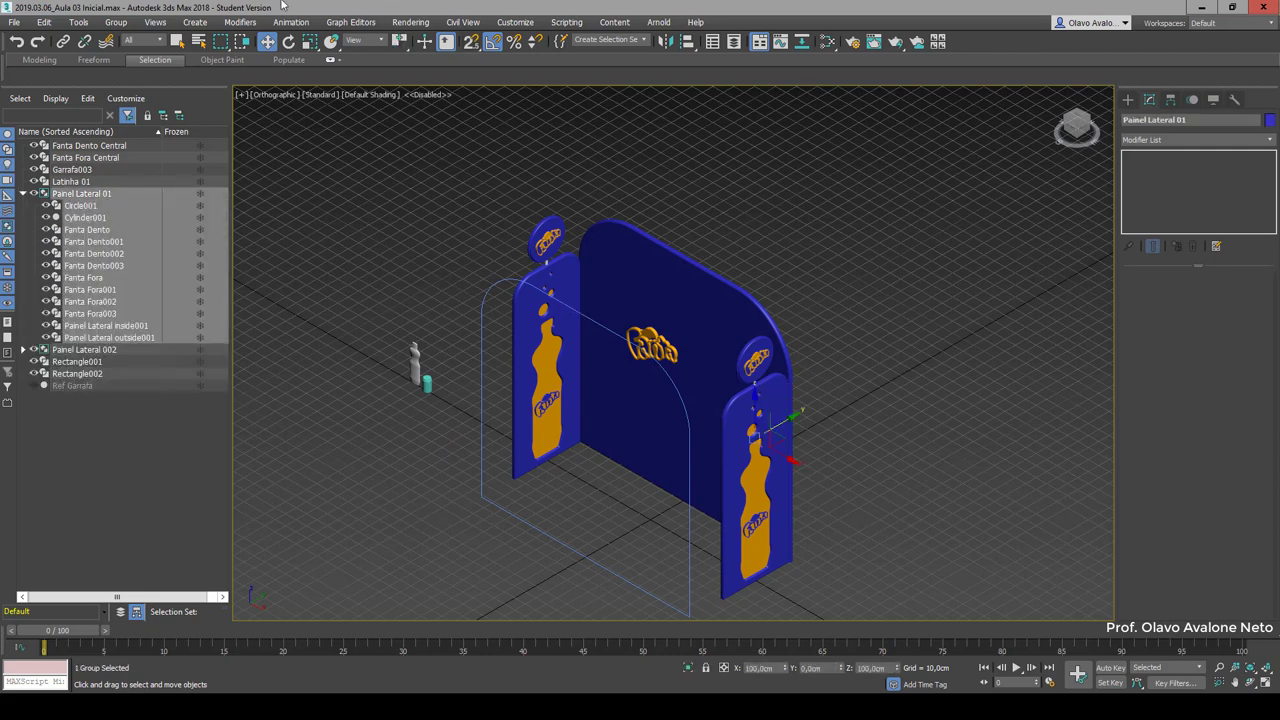
{"action": "left_click", "coordinate": [116, 22]}
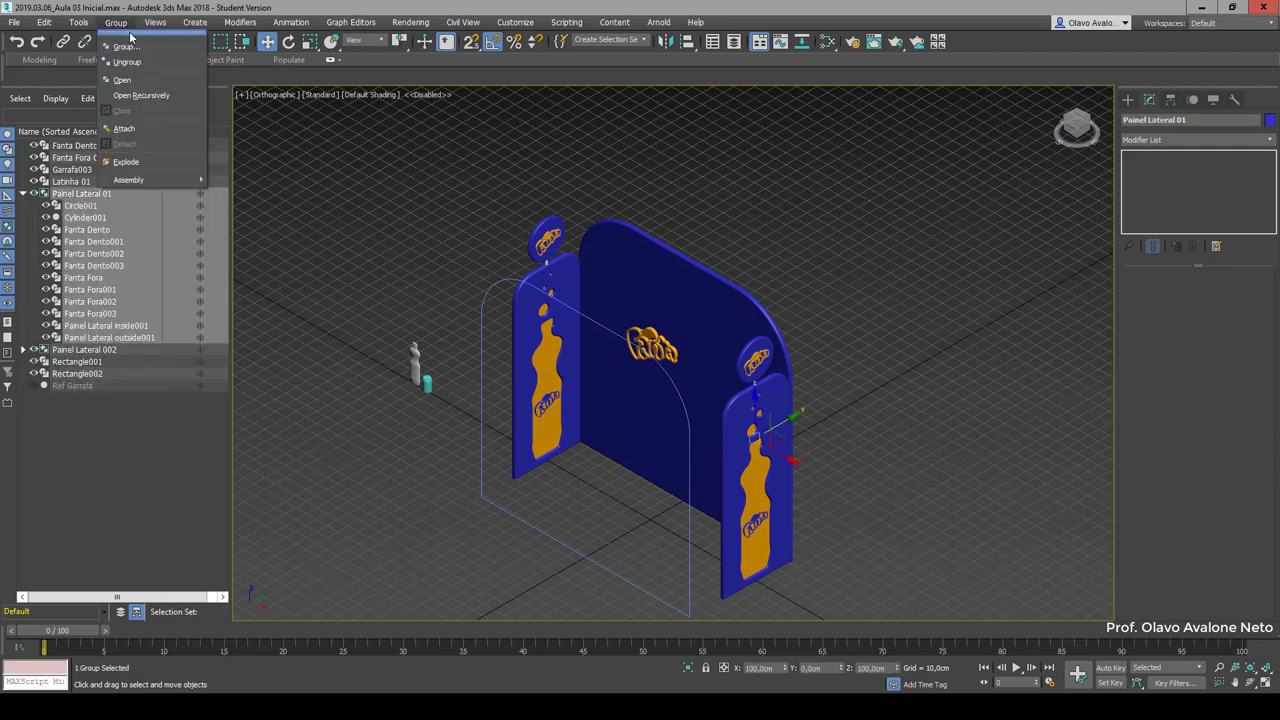
{"action": "left_click", "coordinate": [128, 79]}
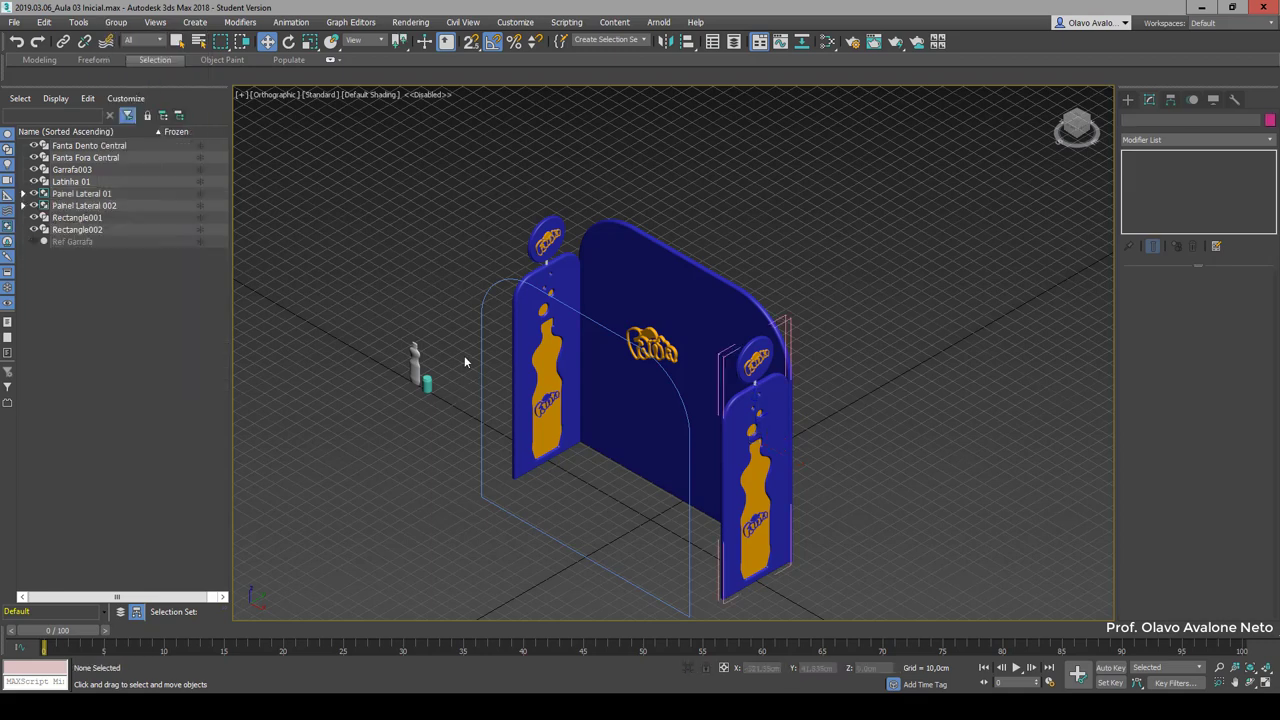
{"action": "left_click", "coordinate": [485, 343]}
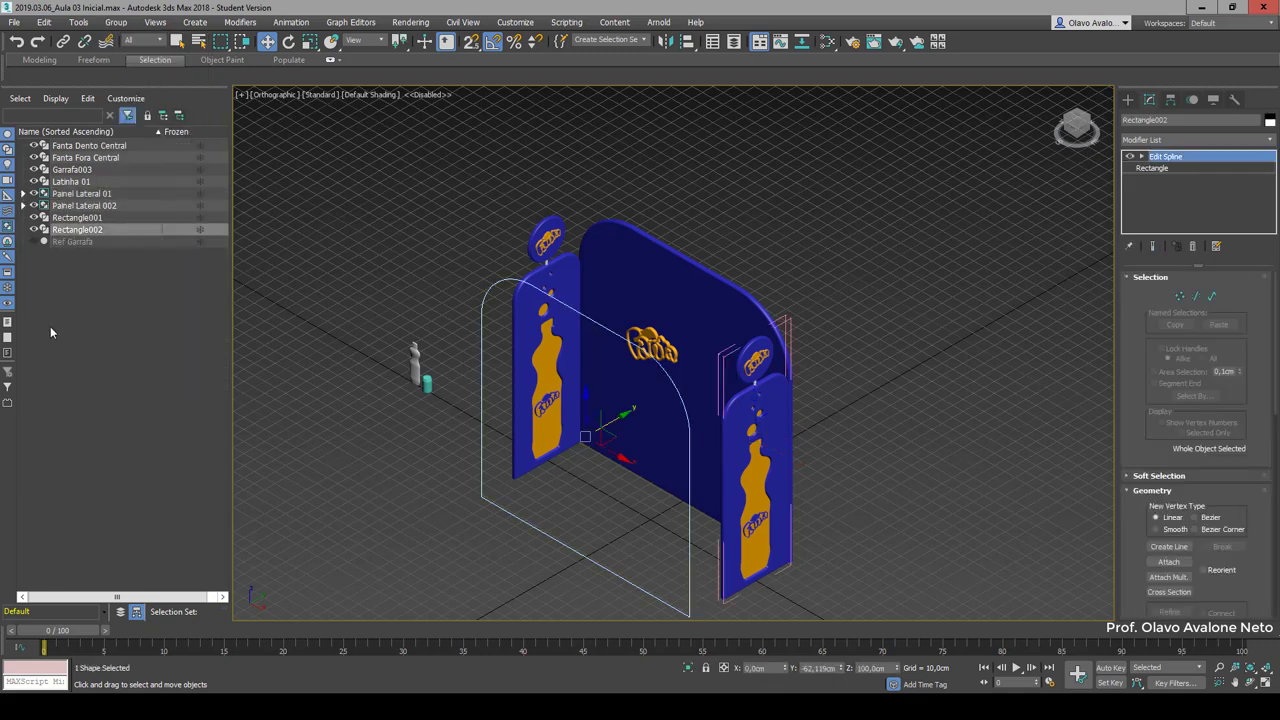
{"action": "left_click", "coordinate": [750, 440]}
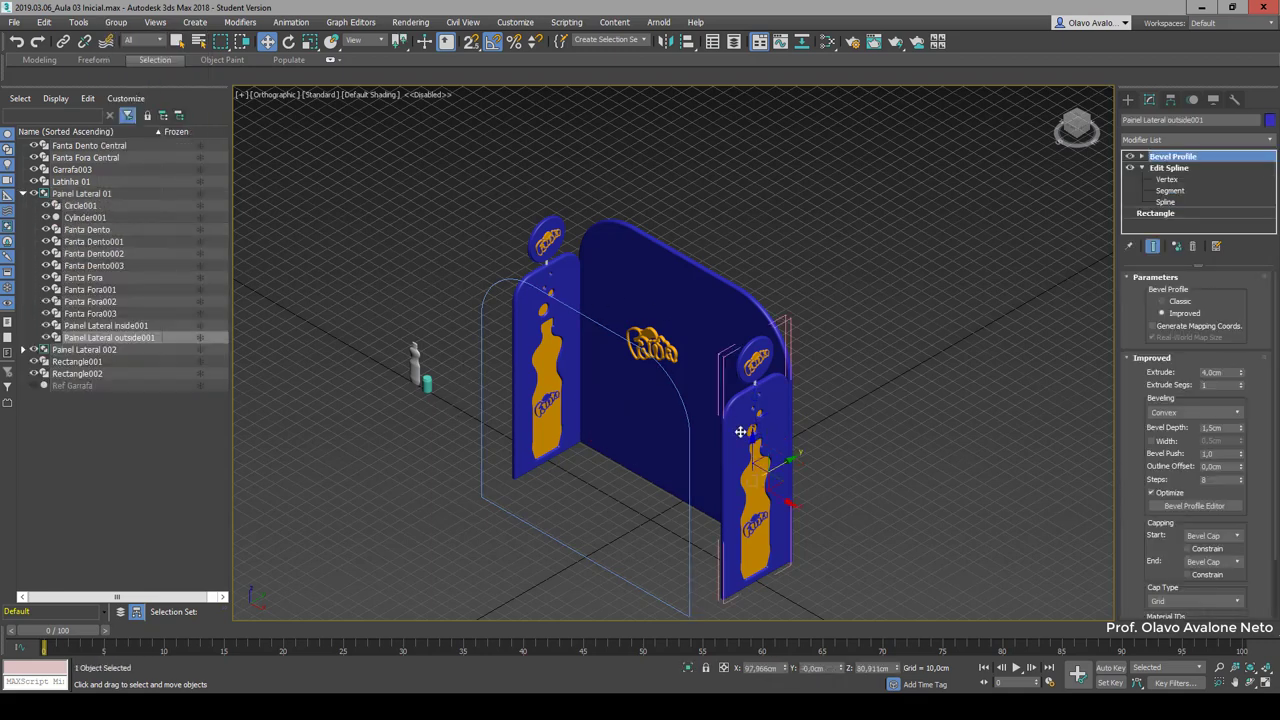
Step: Close the group again, select Rectangle002 and expand its Edit Spline levels
{"action": "left_click", "coordinate": [116, 22]}
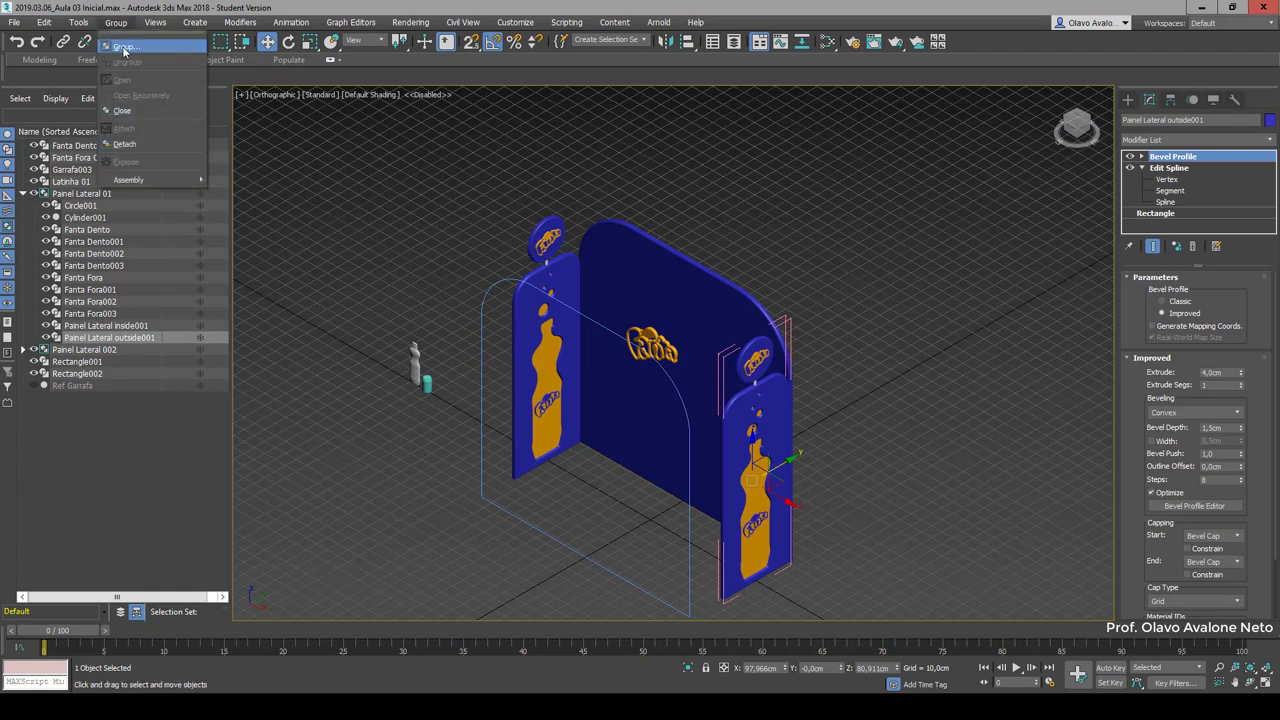
{"action": "left_click", "coordinate": [120, 110]}
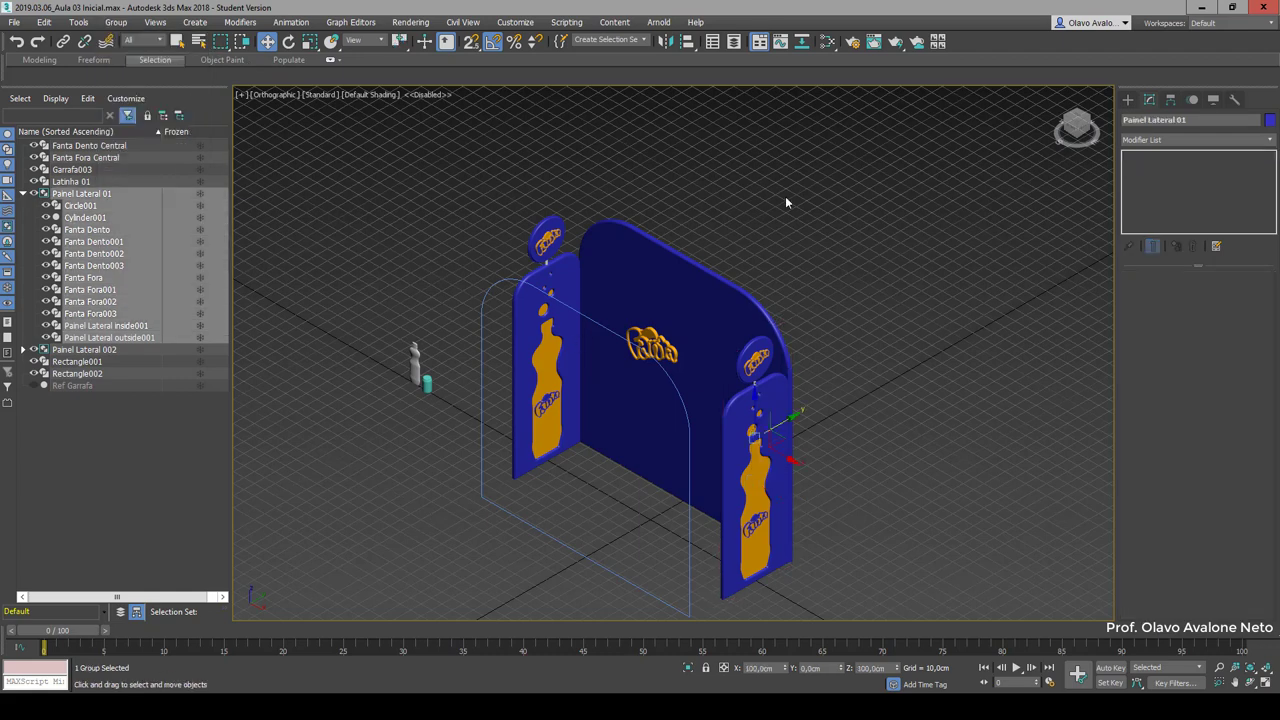
{"action": "left_click", "coordinate": [587, 556]}
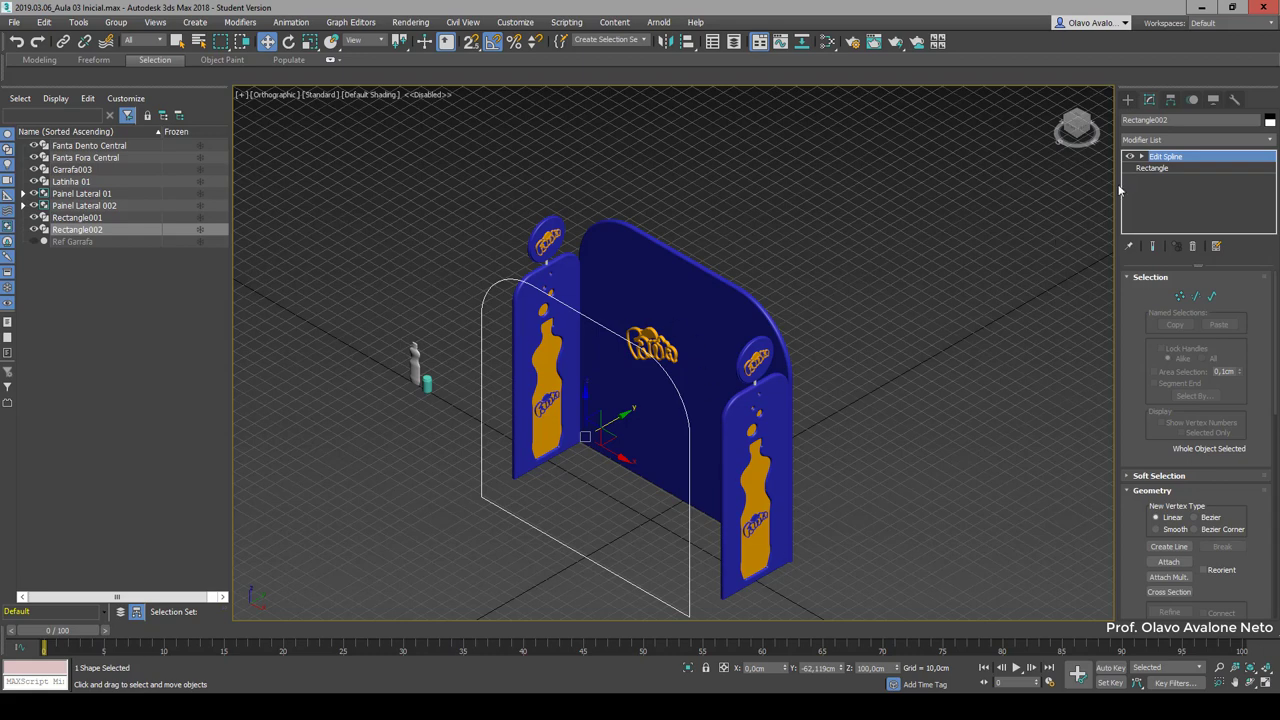
{"action": "left_click", "coordinate": [1142, 157]}
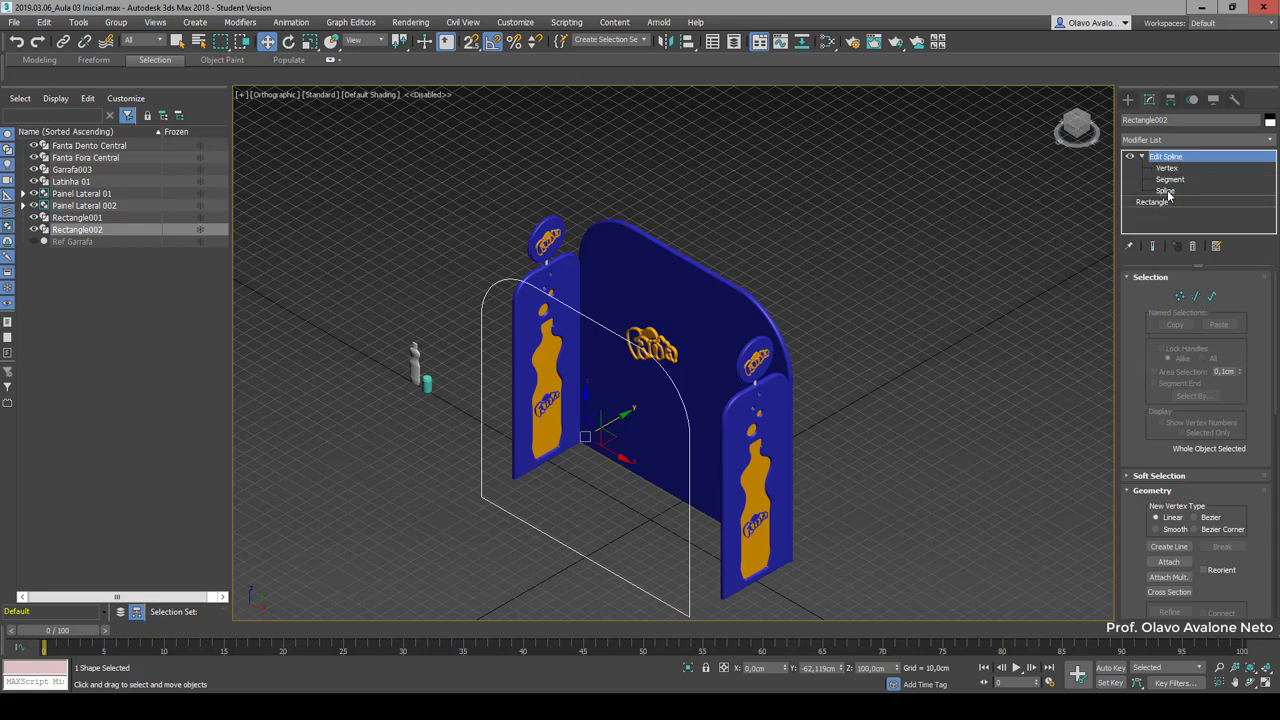
Step: Delete Rectangle002's bottom segment at Segment level, then orbit to a three-quarter view
{"action": "left_click", "coordinate": [1170, 179]}
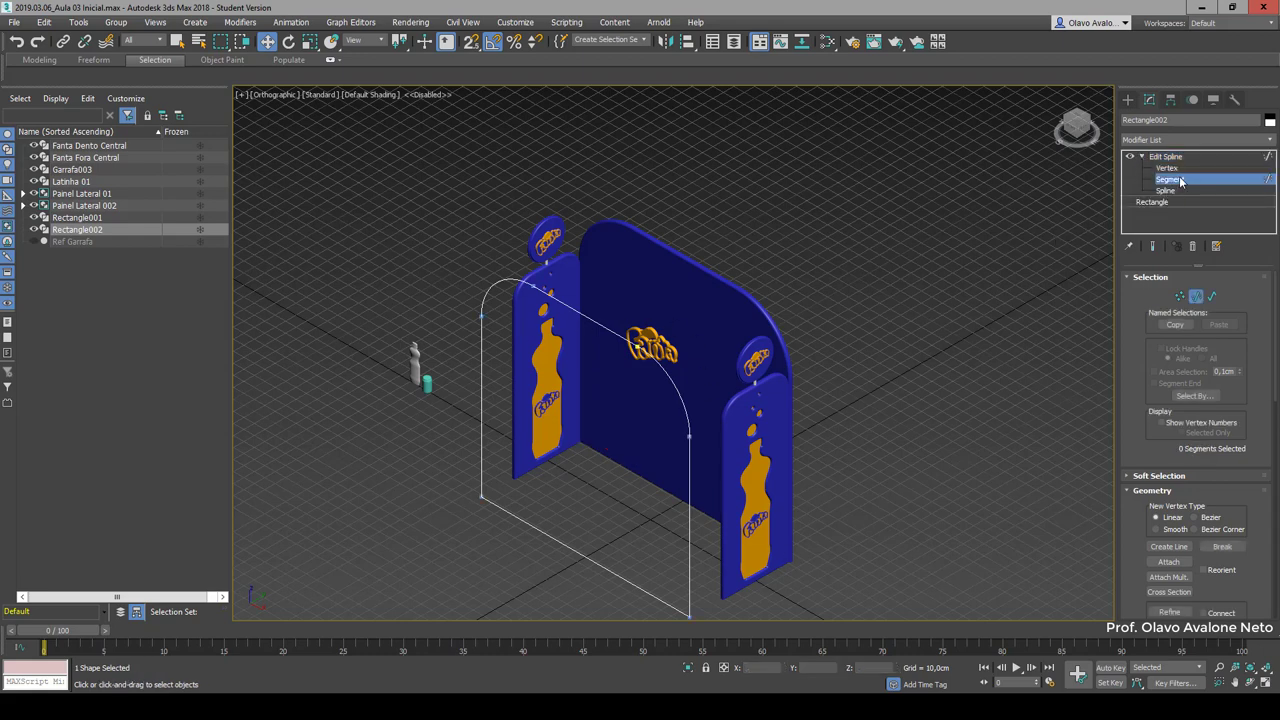
{"action": "left_click", "coordinate": [542, 530]}
{"action": "scroll", "coordinate": [600, 440], "scroll_direction": "down", "scroll_amount": 2}
{"action": "scroll", "coordinate": [600, 440], "scroll_direction": "down", "scroll_amount": 2}
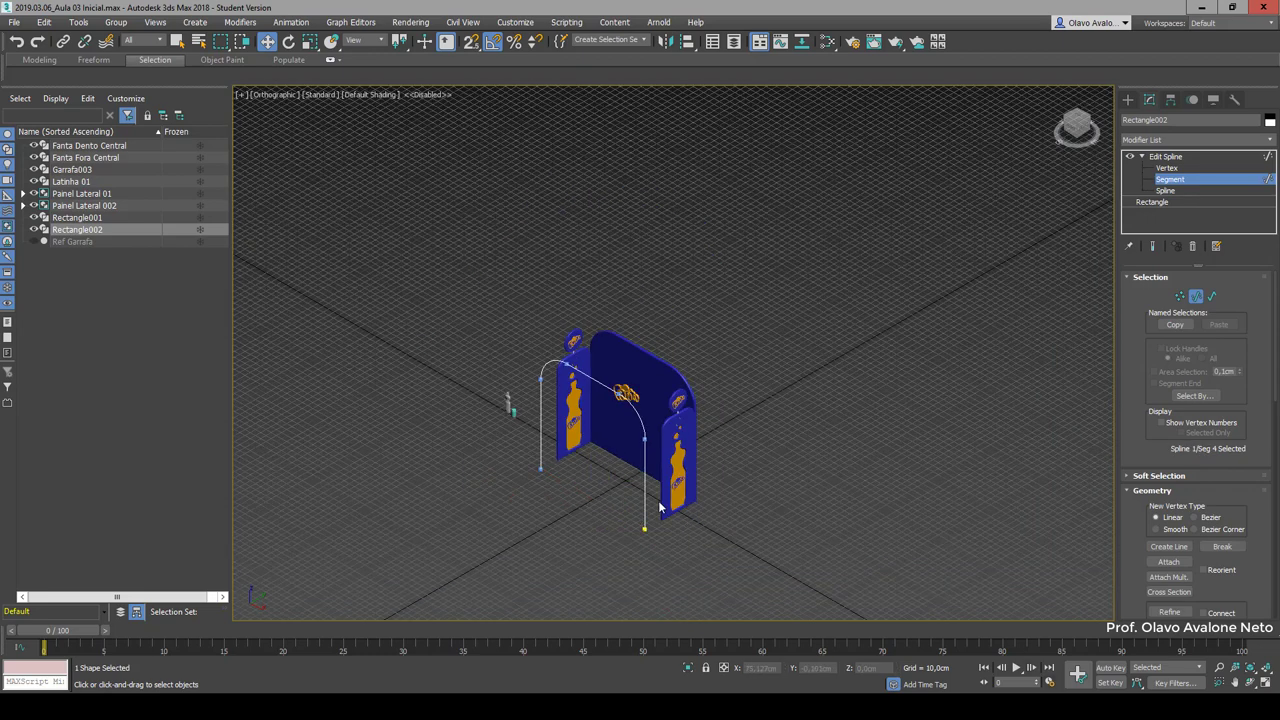
{"action": "scroll", "coordinate": [628, 500], "scroll_direction": "up", "scroll_amount": 2}
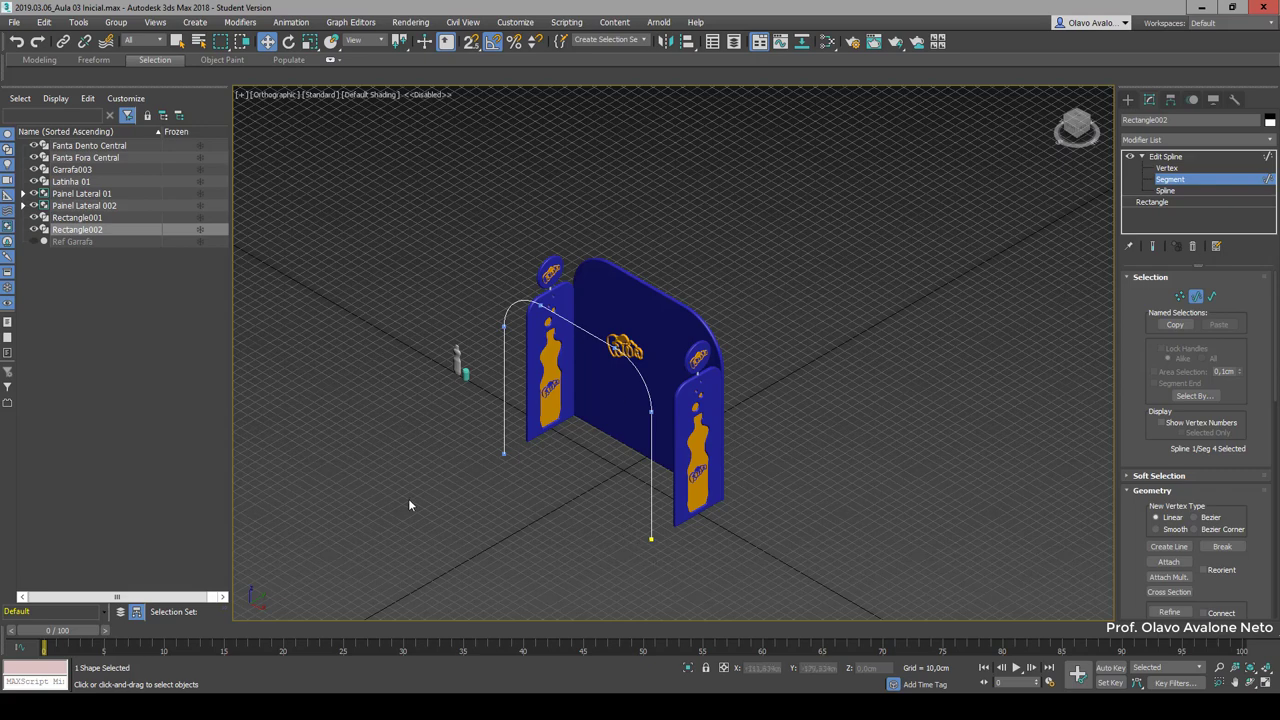
{"action": "scroll", "coordinate": [855, 502], "scroll_direction": "down", "scroll_amount": 3}
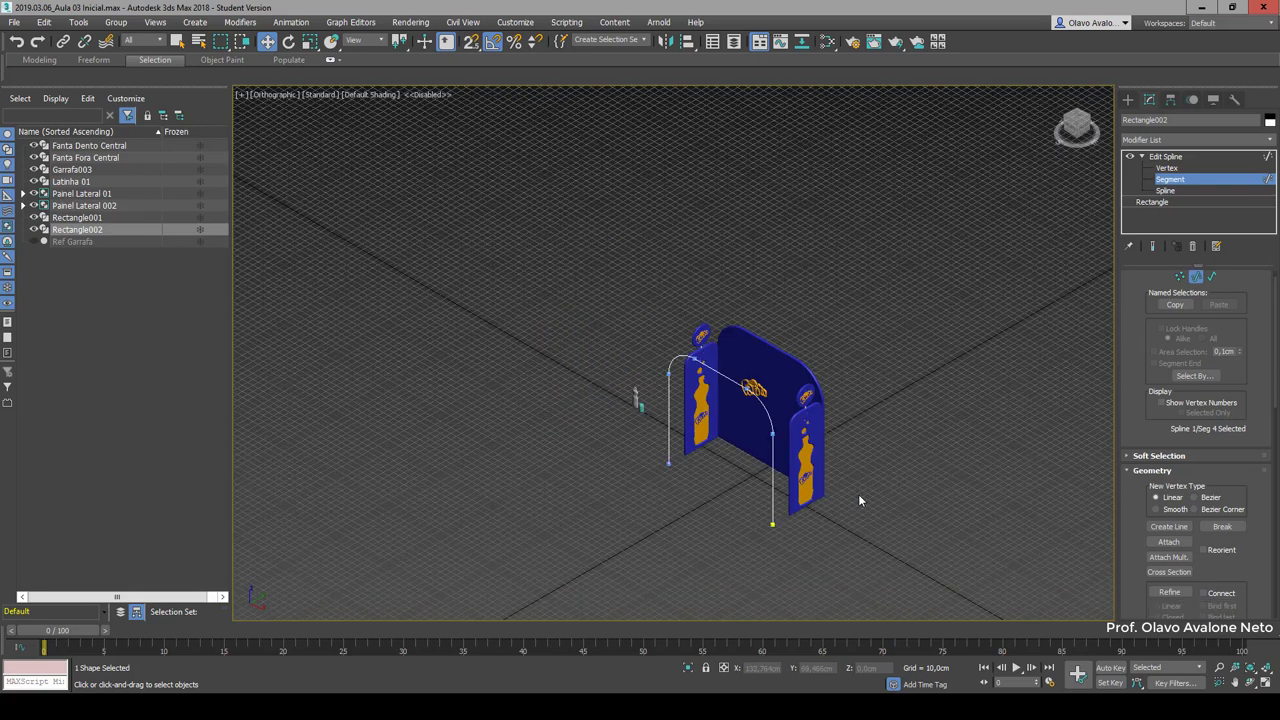
{"action": "left_click", "coordinate": [858, 494]}
{"action": "key", "text": "f"}
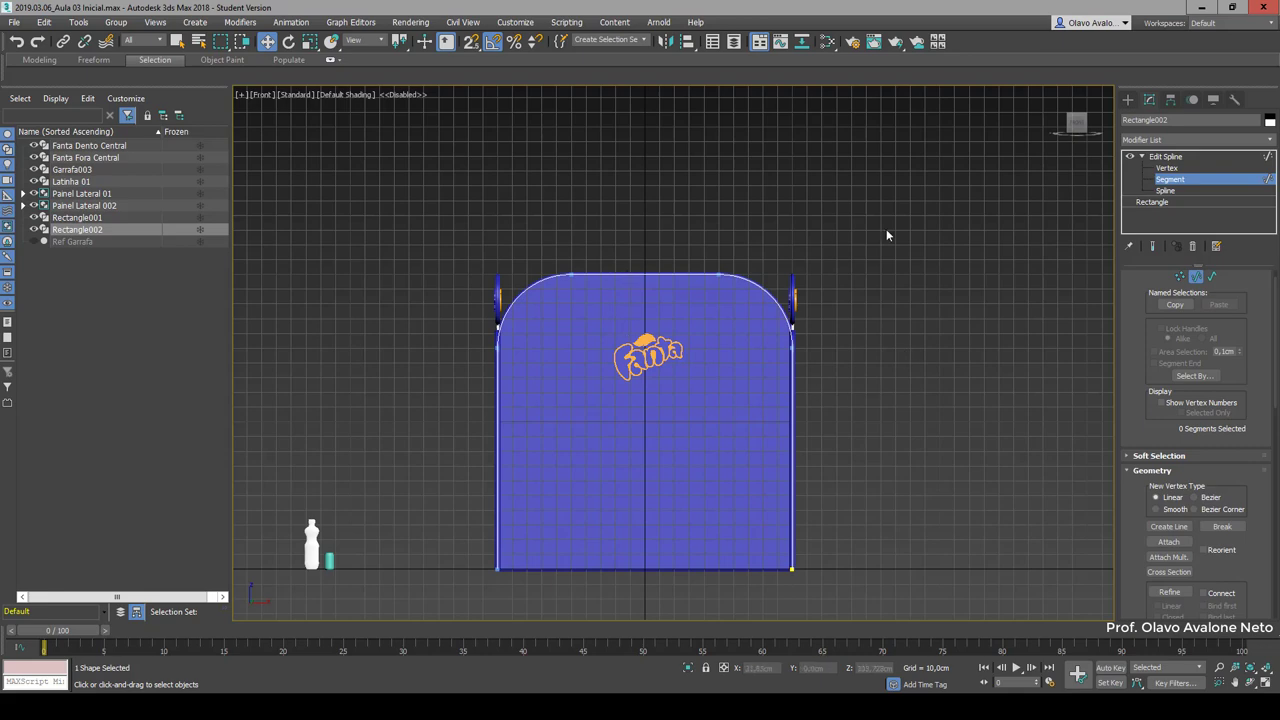
{"action": "left_click", "coordinate": [1153, 157]}
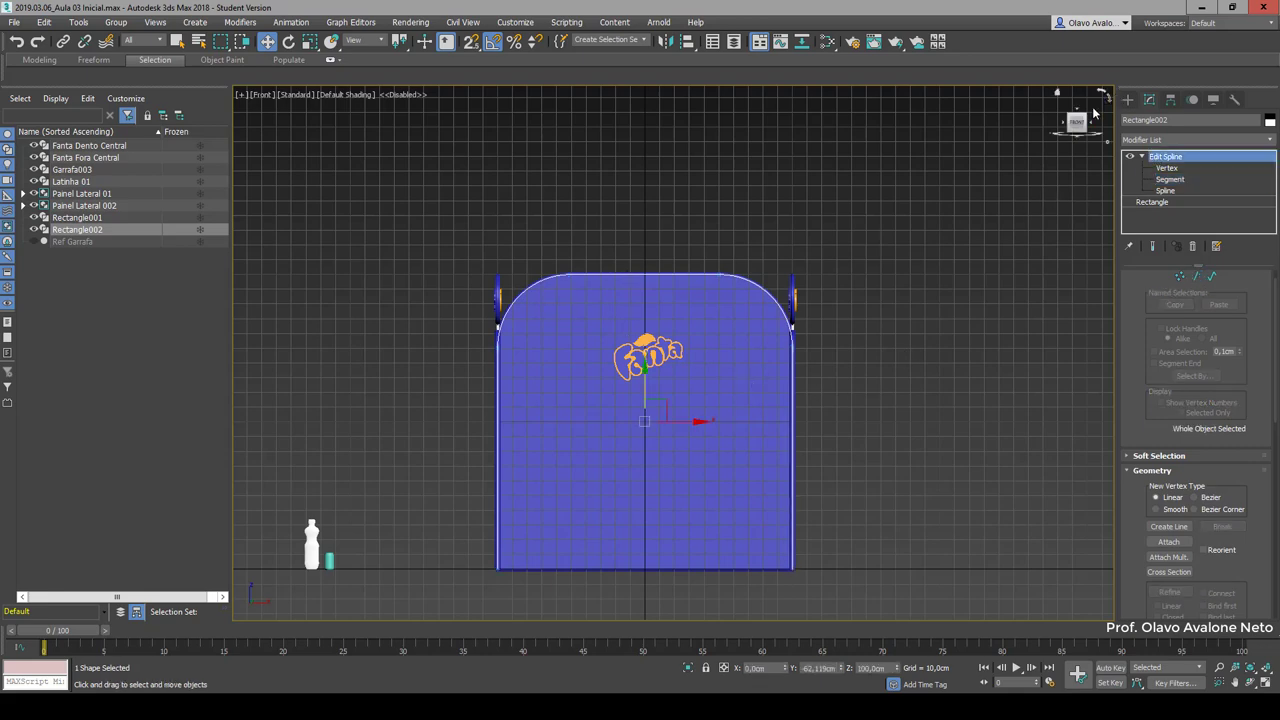
{"action": "left_click_drag", "start_coordinate": [1088, 120], "coordinate": [551, 458]}
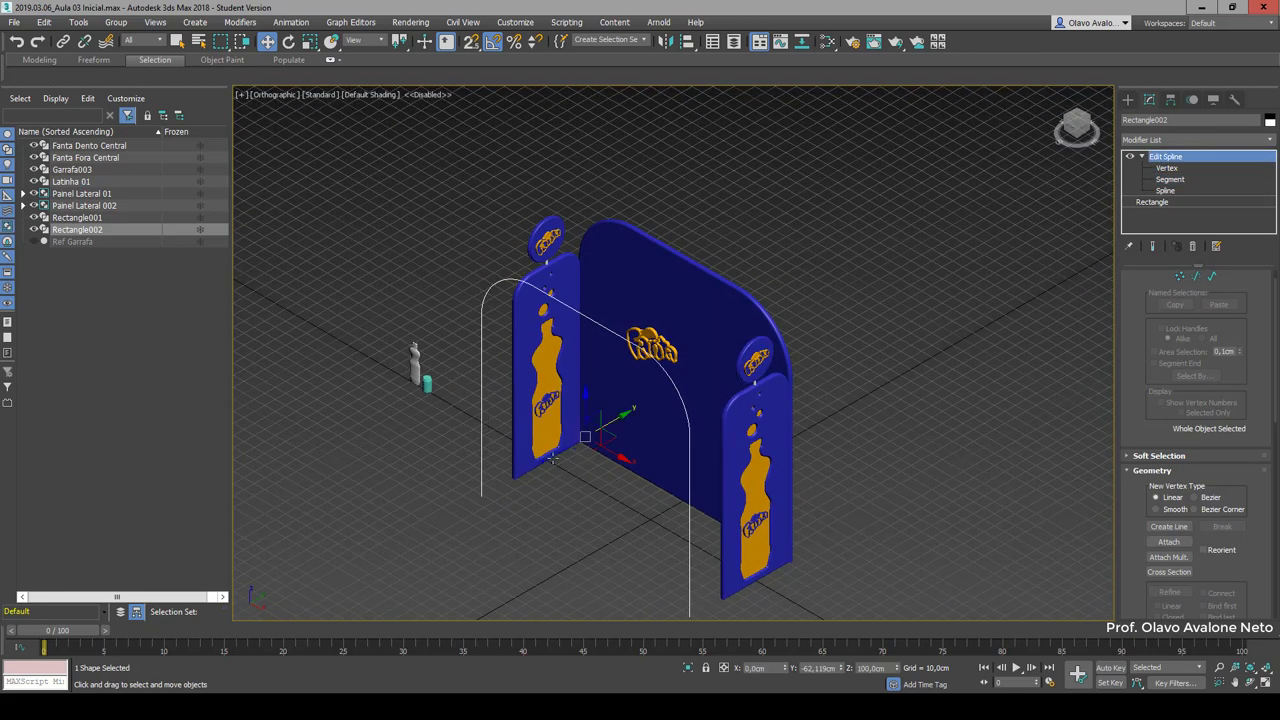
Step: Clone Rectangle002 as a copy, Rectangle003, and uniformly scale it to 81% inside the original arch
{"action": "left_click_drag", "start_coordinate": [623, 415], "coordinate": [589, 433], "text": "shift"}
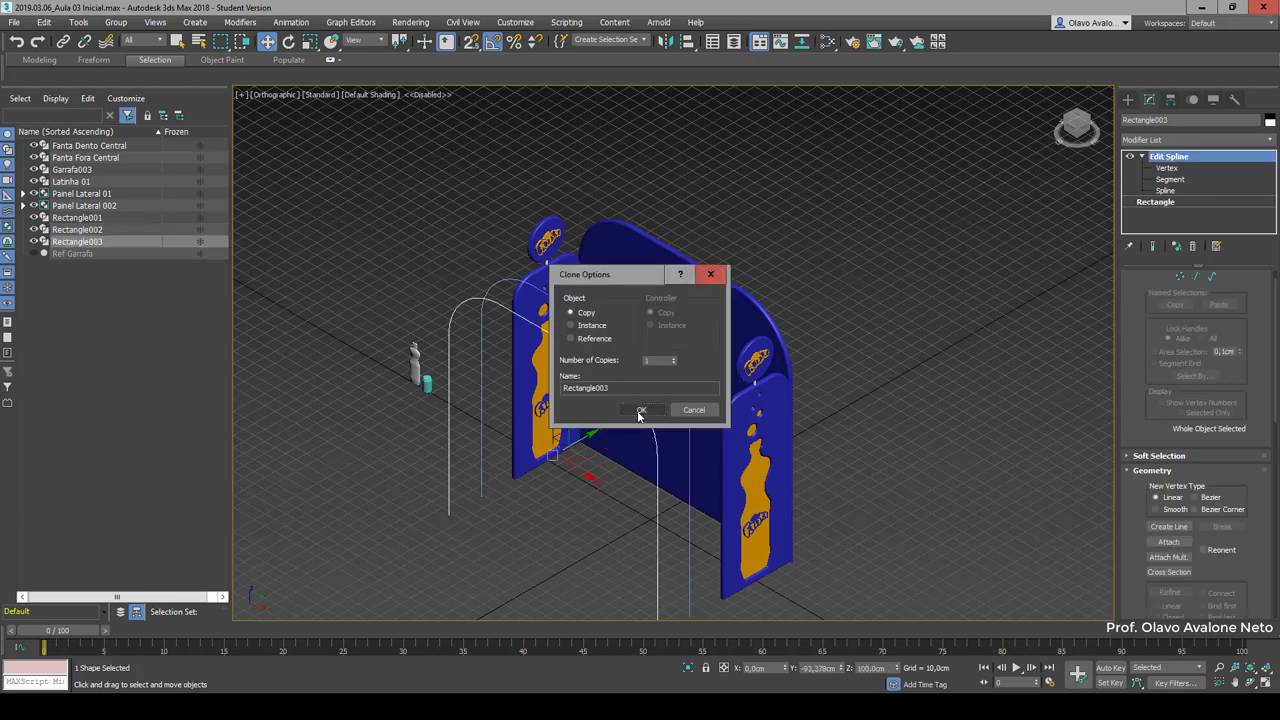
{"action": "left_click", "coordinate": [641, 409]}
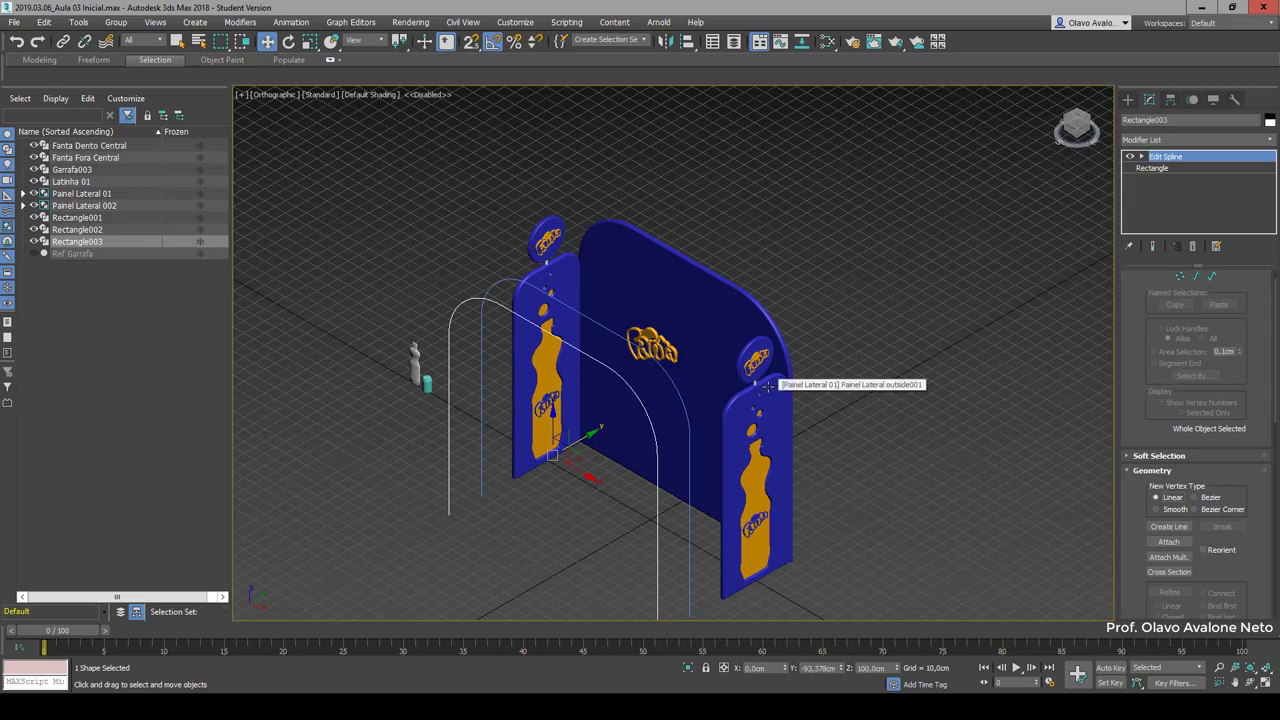
{"action": "key", "text": "f"}
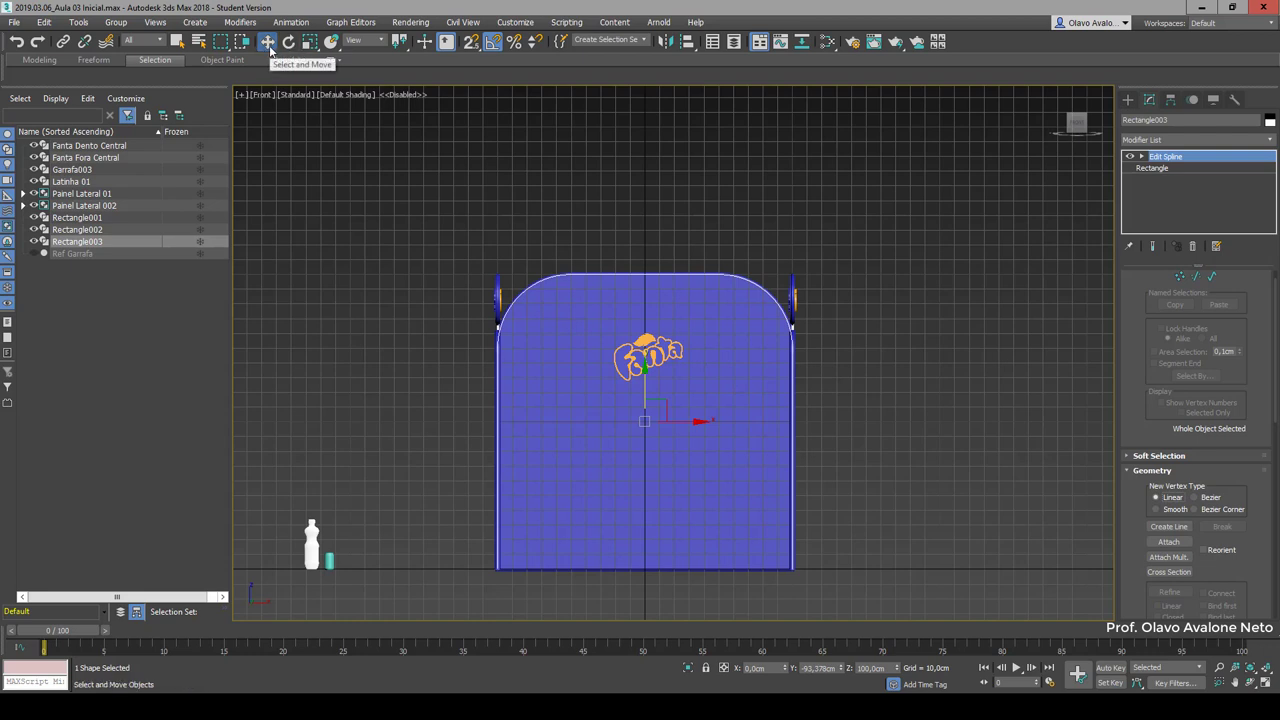
{"action": "left_click", "coordinate": [310, 41]}
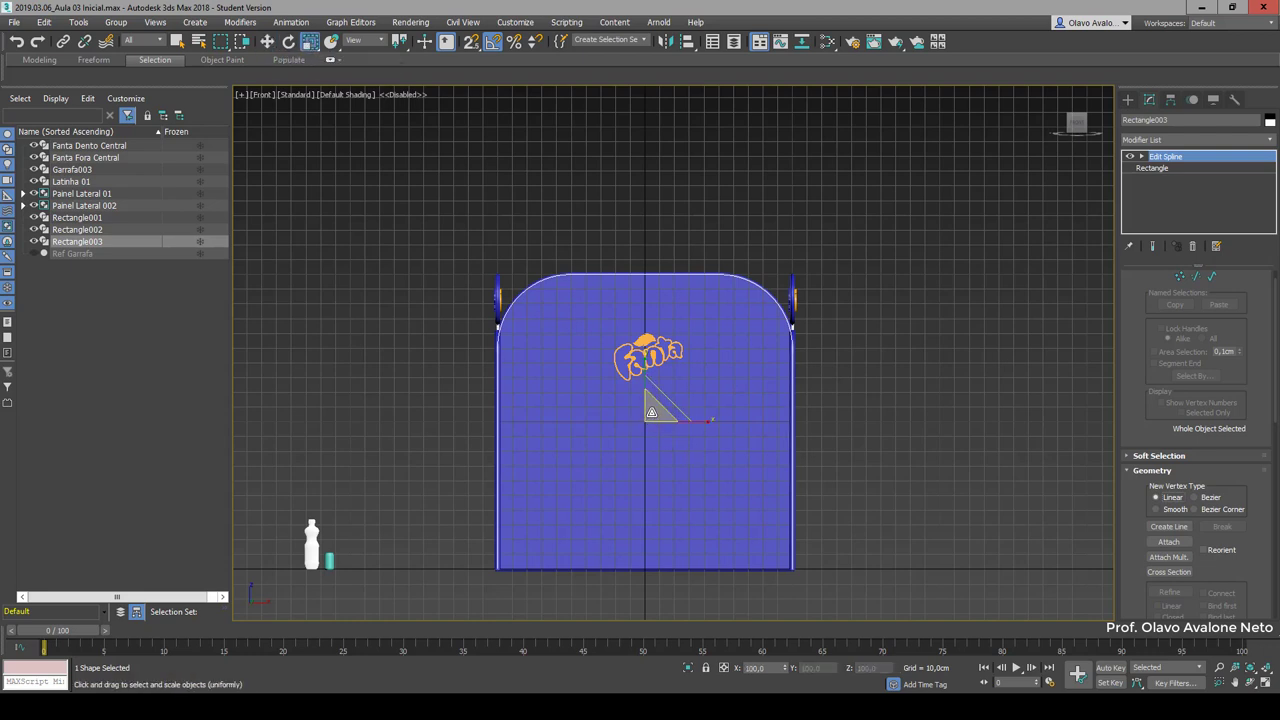
{"action": "left_click_drag", "start_coordinate": [648, 412], "coordinate": [650, 421]}
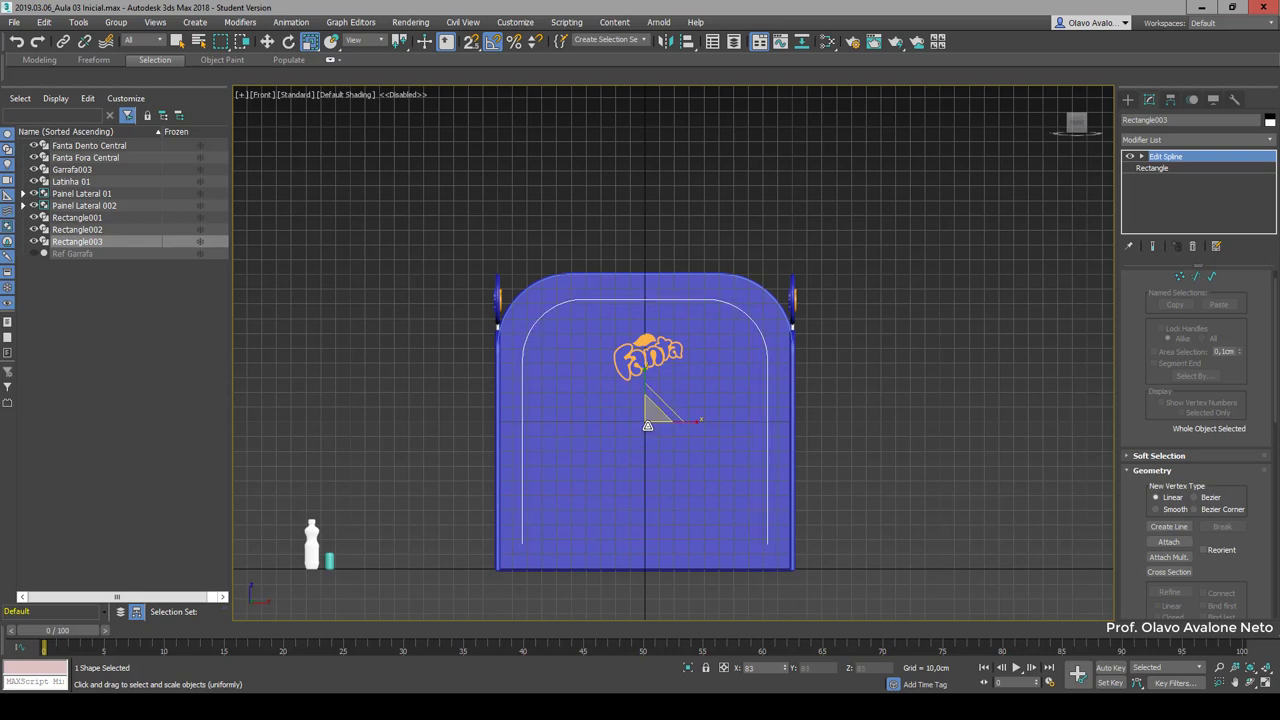
{"action": "left_click", "coordinate": [1025, 565]}
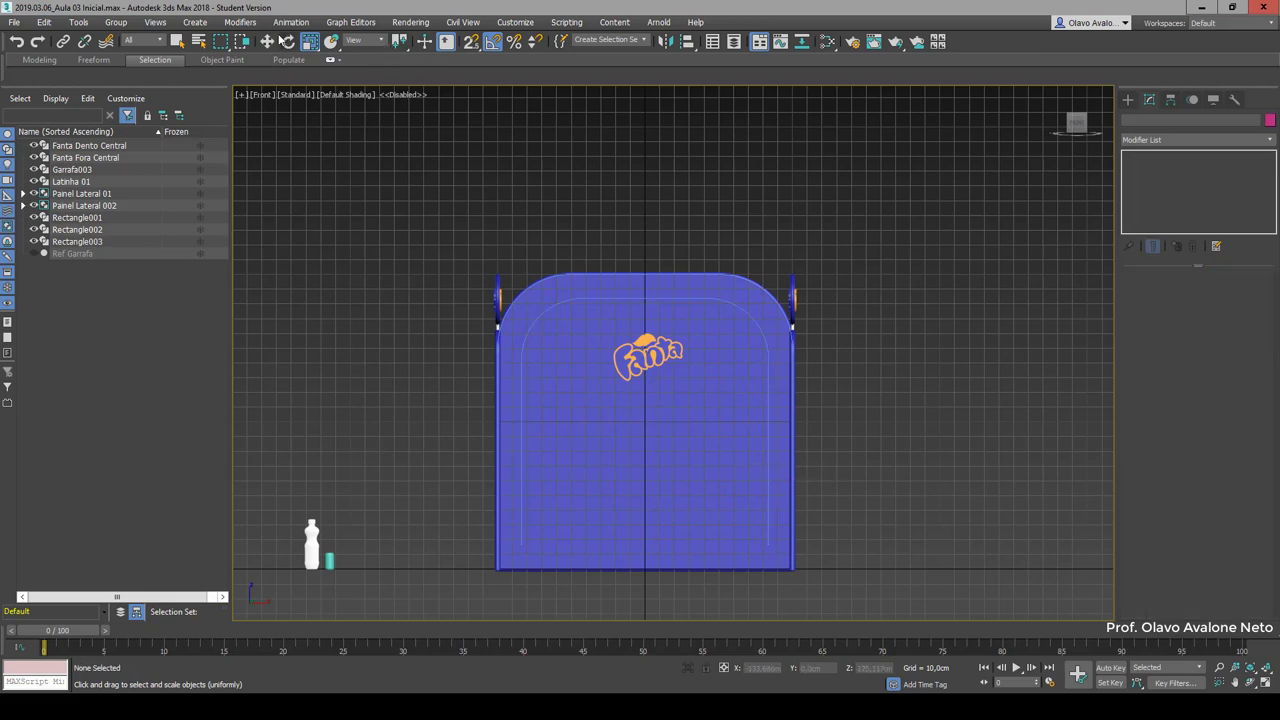
{"action": "left_click", "coordinate": [267, 41]}
{"action": "left_click", "coordinate": [1086, 120]}
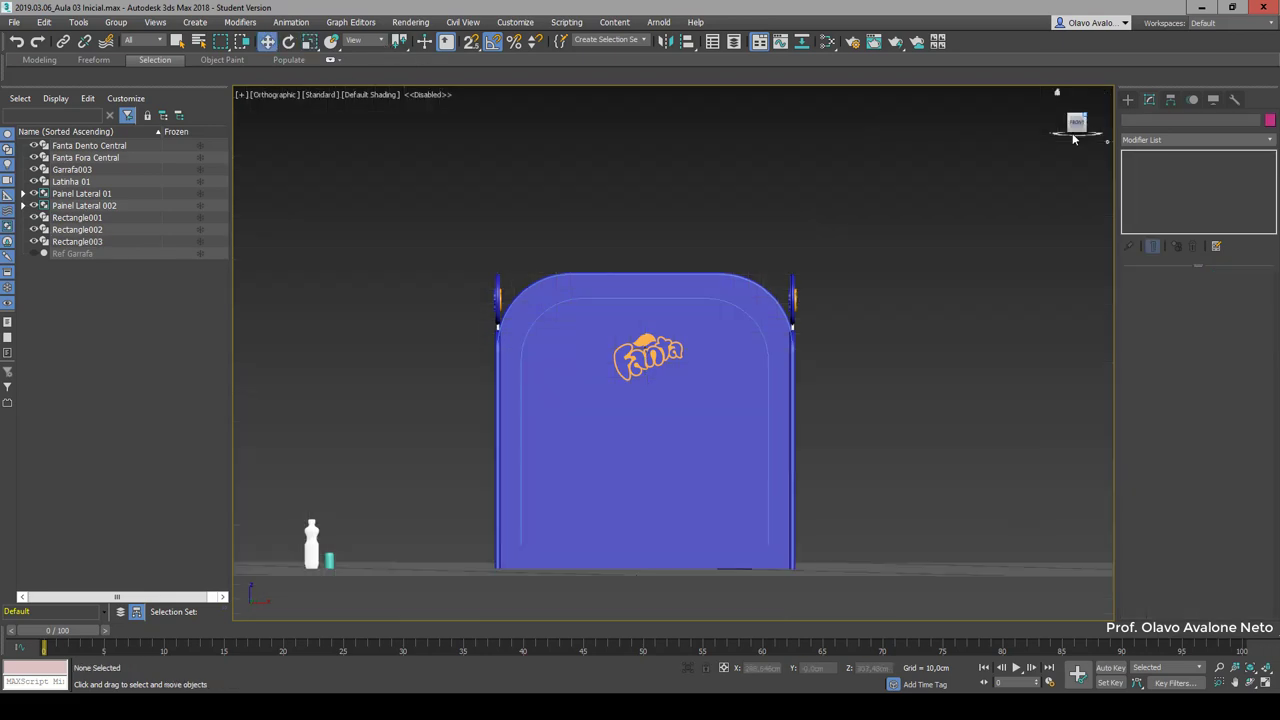
{"action": "left_click", "coordinate": [520, 362]}
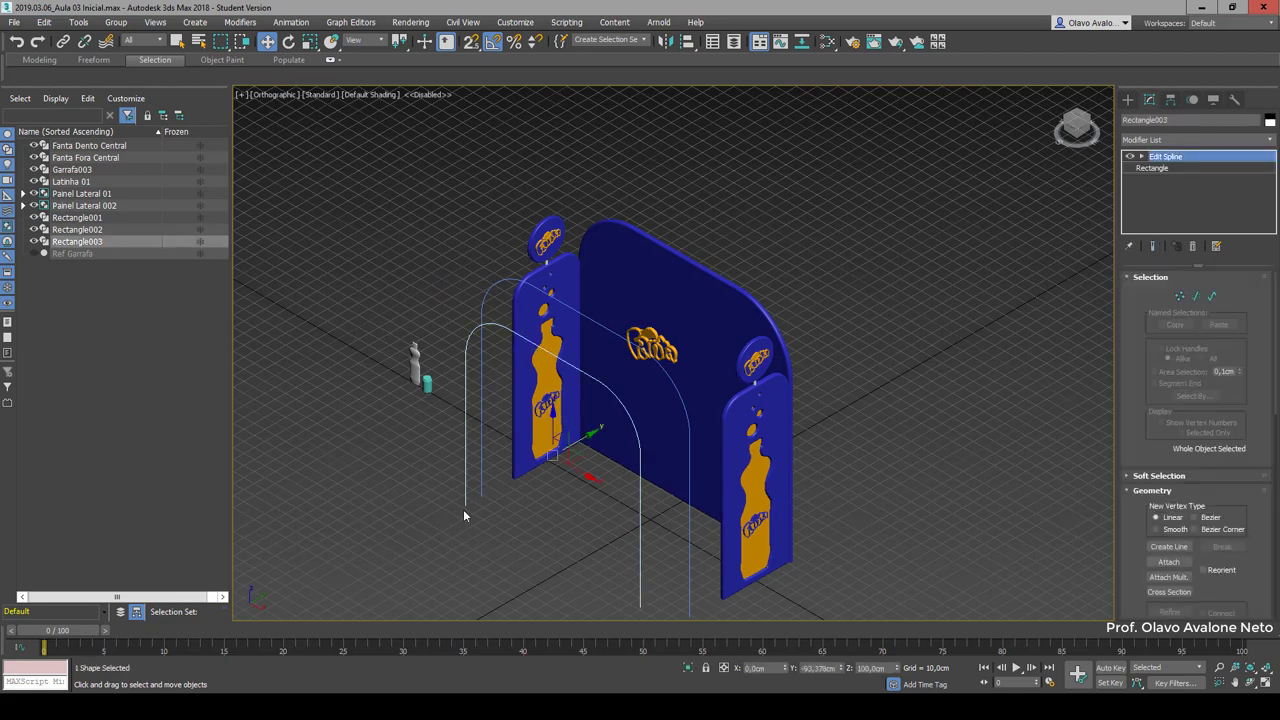
{"action": "key", "text": "f"}
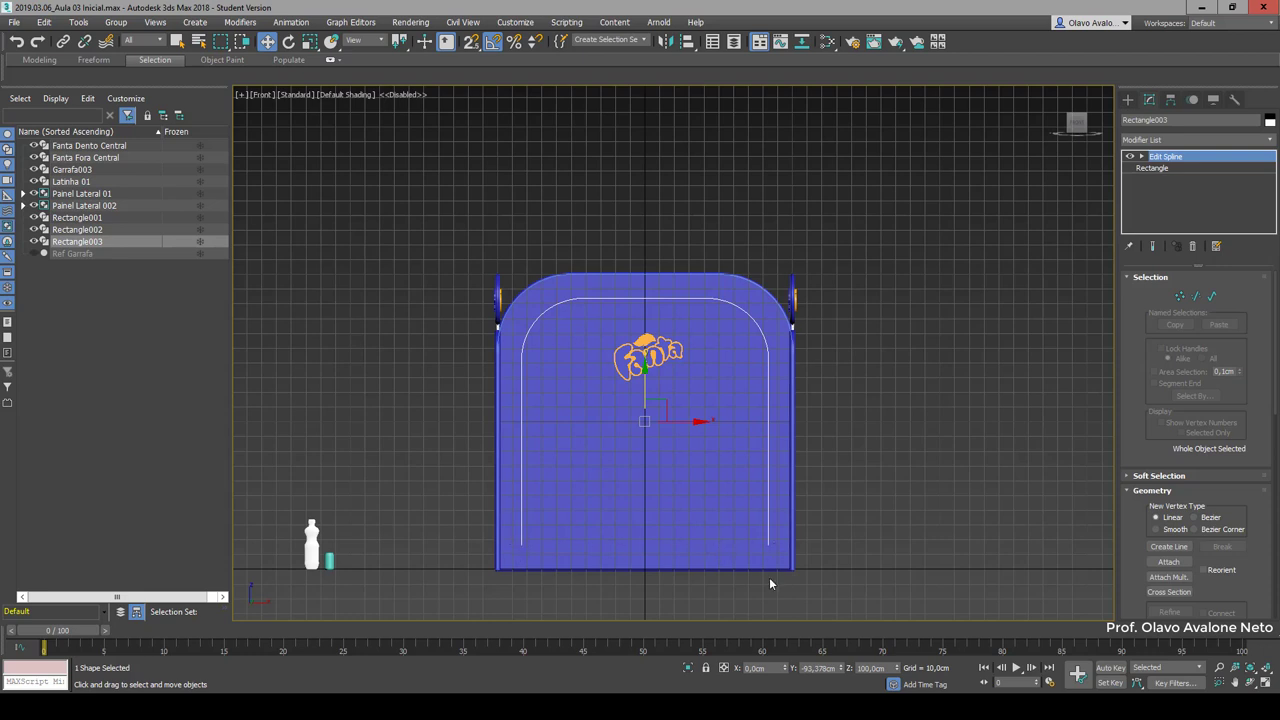
Step: Set both bottom vertices of Rectangle003 to Z 0 so its legs reach the panel base
{"action": "left_click", "coordinate": [1141, 157]}
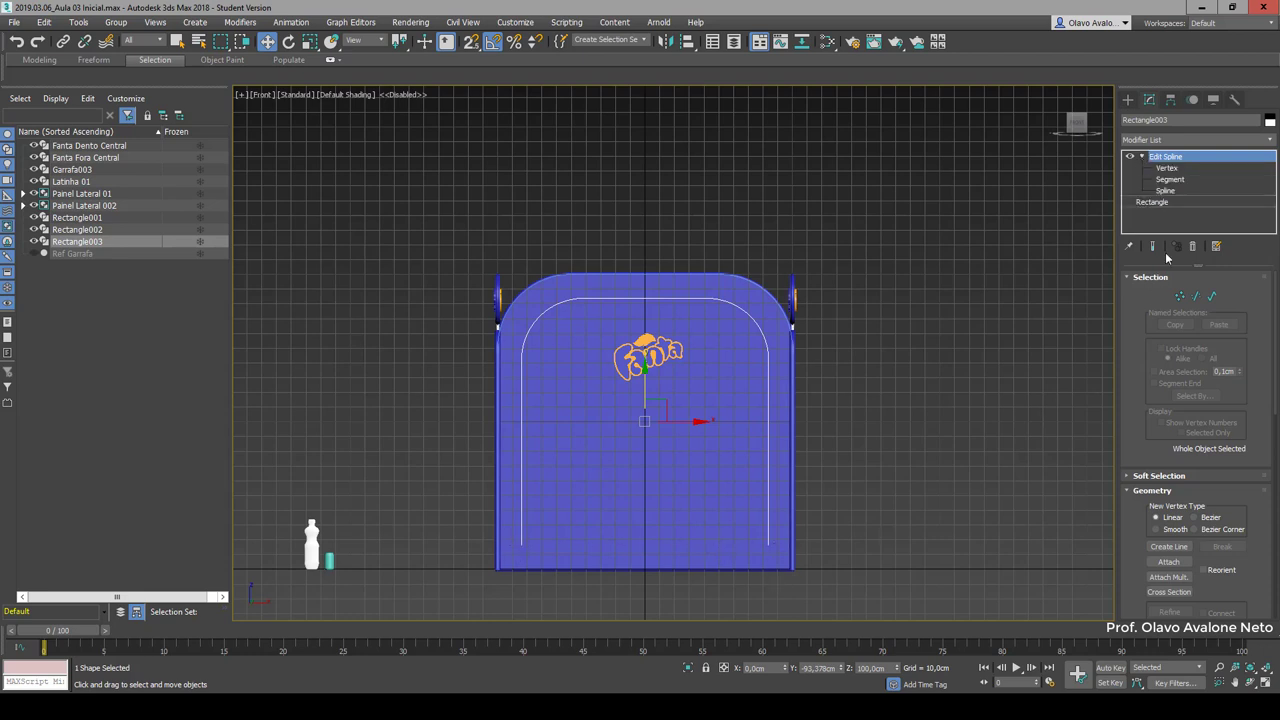
{"action": "left_click", "coordinate": [1168, 168]}
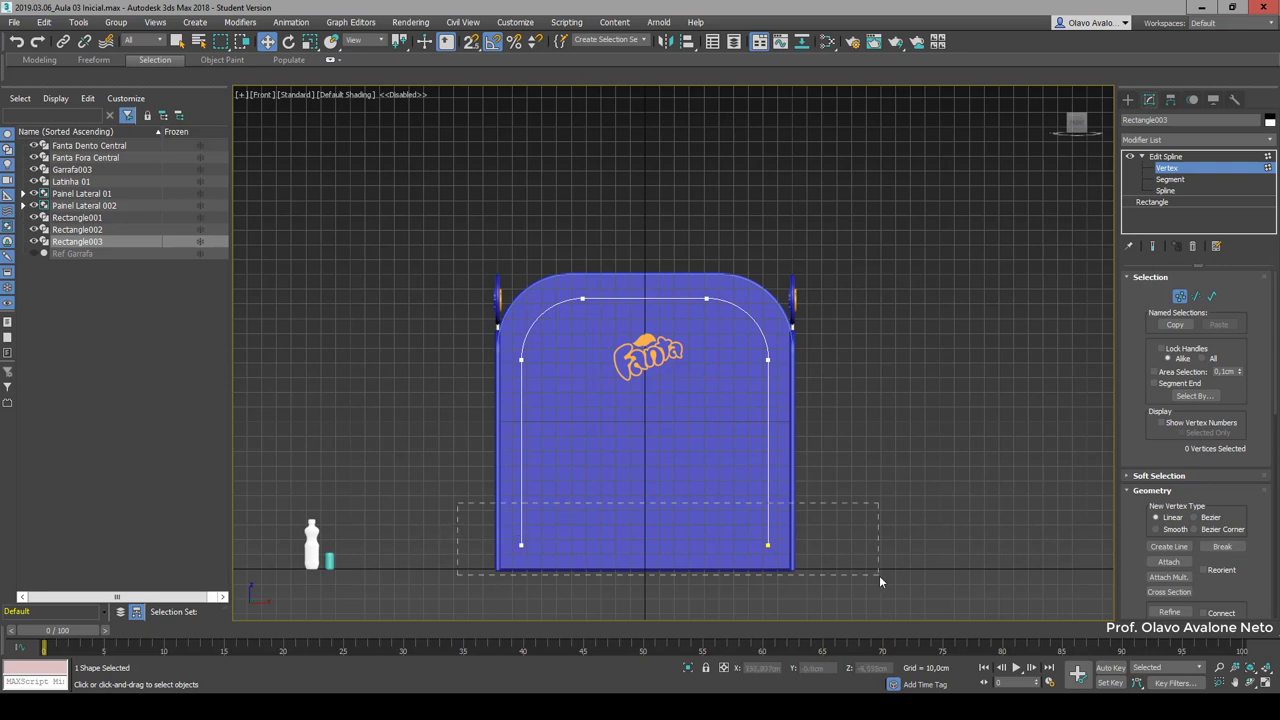
{"action": "left_click_drag", "start_coordinate": [879, 575], "coordinate": [879, 576]}
{"action": "left_click", "coordinate": [768, 545]}
{"action": "double_click", "coordinate": [870, 668]}
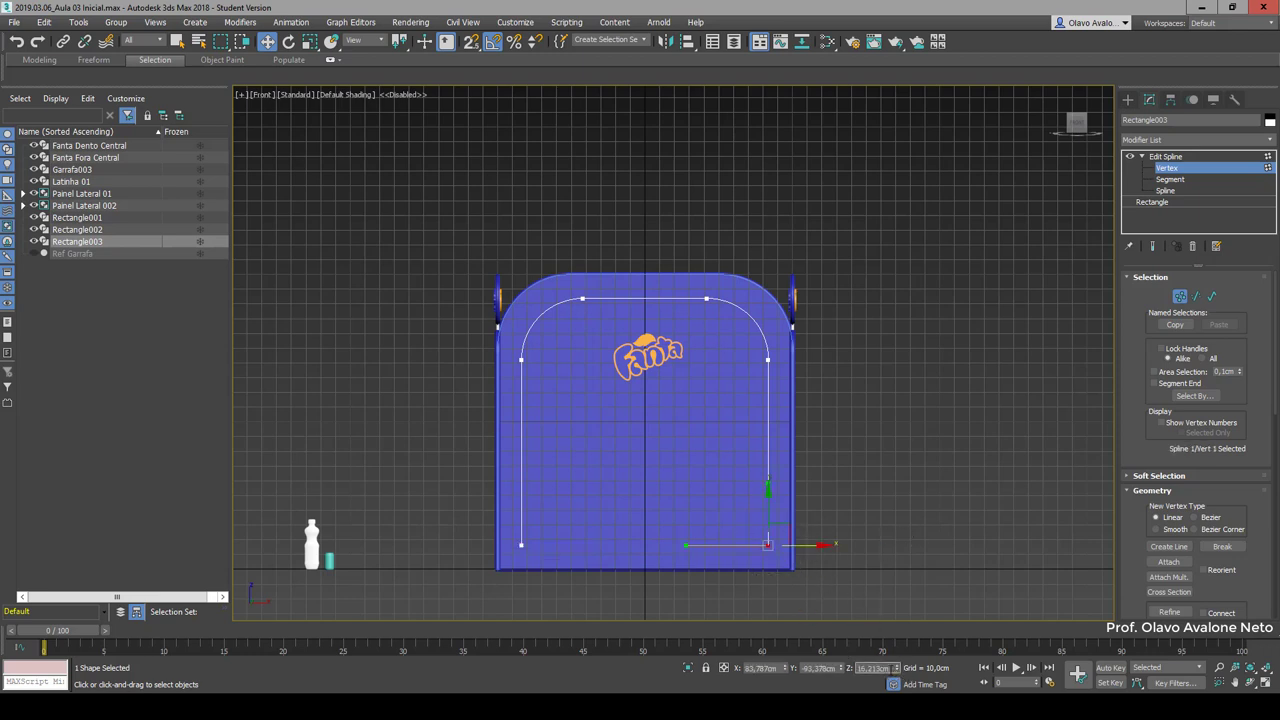
{"action": "type", "text": "0"}
{"action": "key", "text": "Return"}
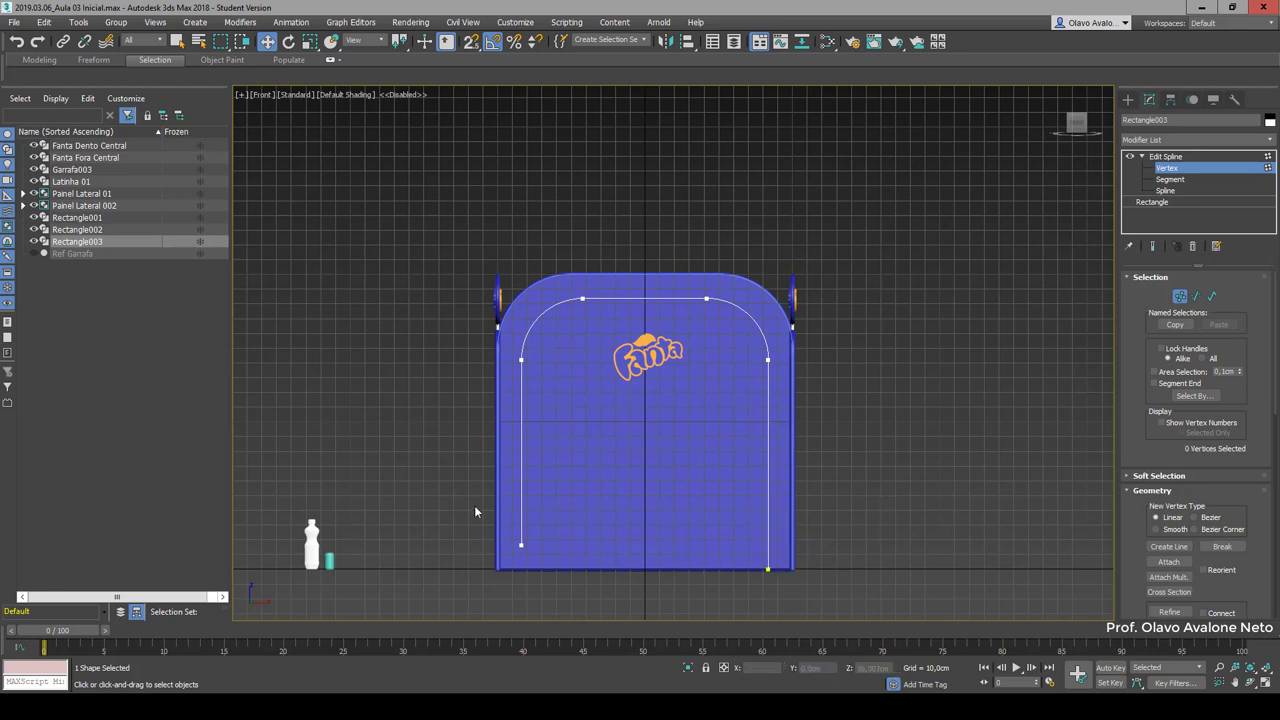
{"action": "left_click_drag", "start_coordinate": [474, 505], "coordinate": [545, 558]}
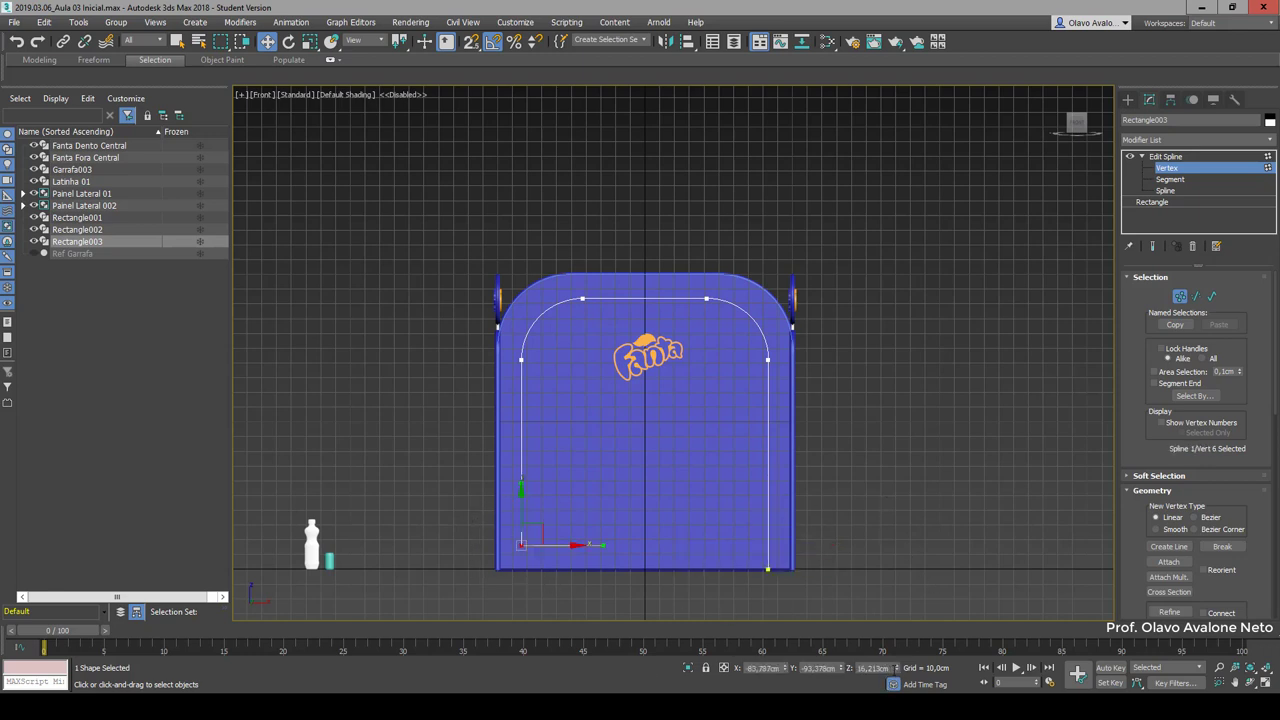
{"action": "right_click", "coordinate": [893, 668]}
{"action": "left_click", "coordinate": [887, 521]}
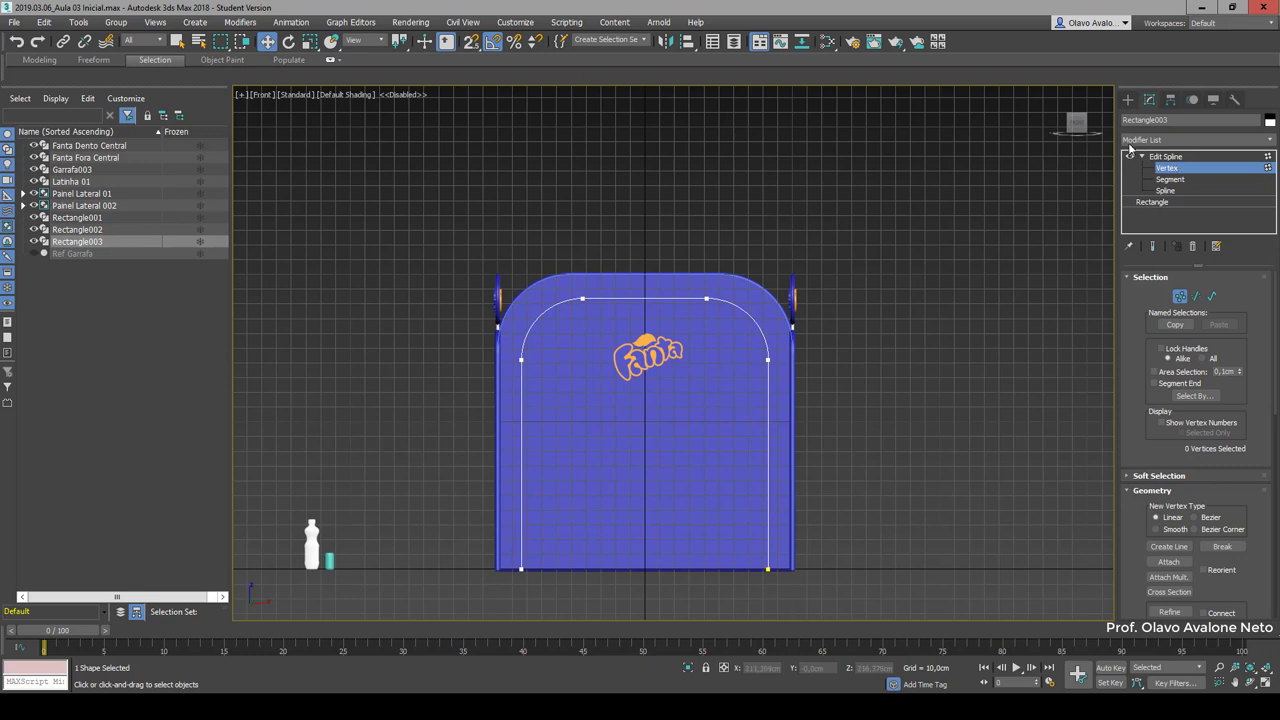
{"action": "left_click", "coordinate": [1180, 157]}
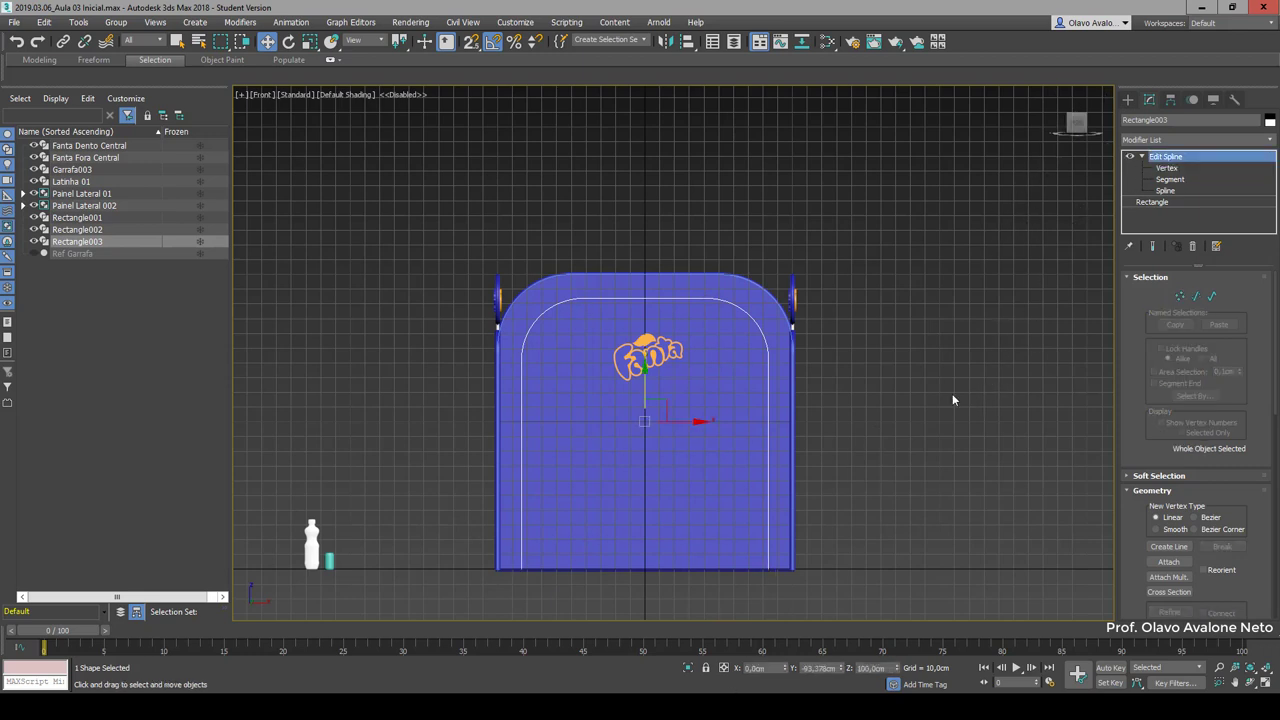
Step: Switch to Perspective view, zoom in, and select the outer arch spline Rectangle002
{"action": "key", "text": "p"}
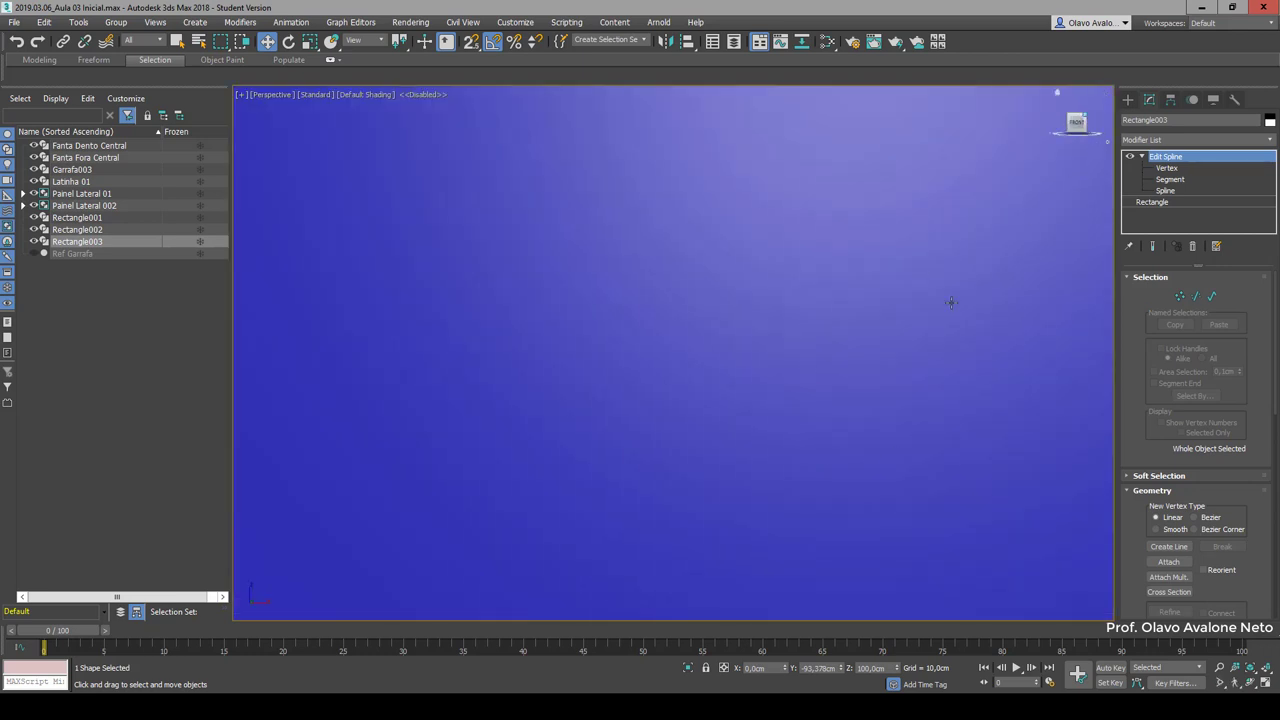
{"action": "scroll", "coordinate": [843, 374], "scroll_direction": "down", "scroll_amount": 5}
{"action": "scroll", "coordinate": [776, 494], "scroll_direction": "up", "scroll_amount": 3}
{"action": "scroll", "coordinate": [776, 494], "scroll_direction": "up", "scroll_amount": 3}
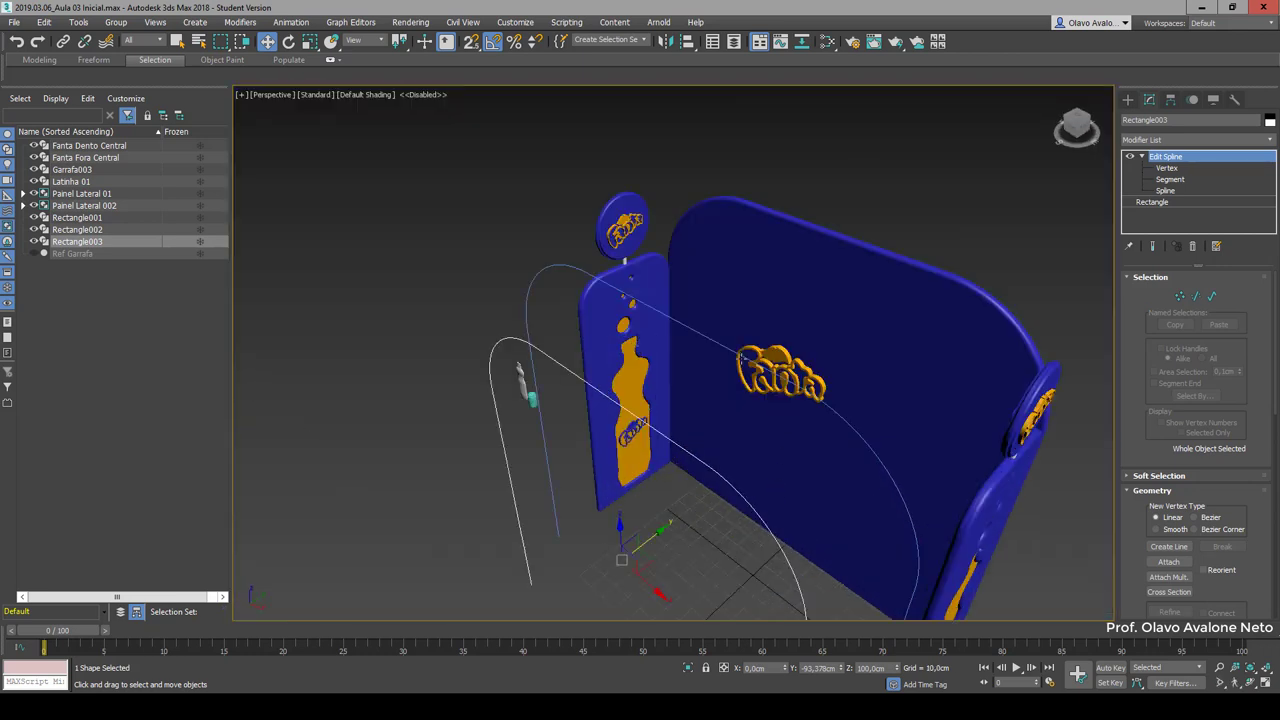
{"action": "left_click", "coordinate": [708, 340]}
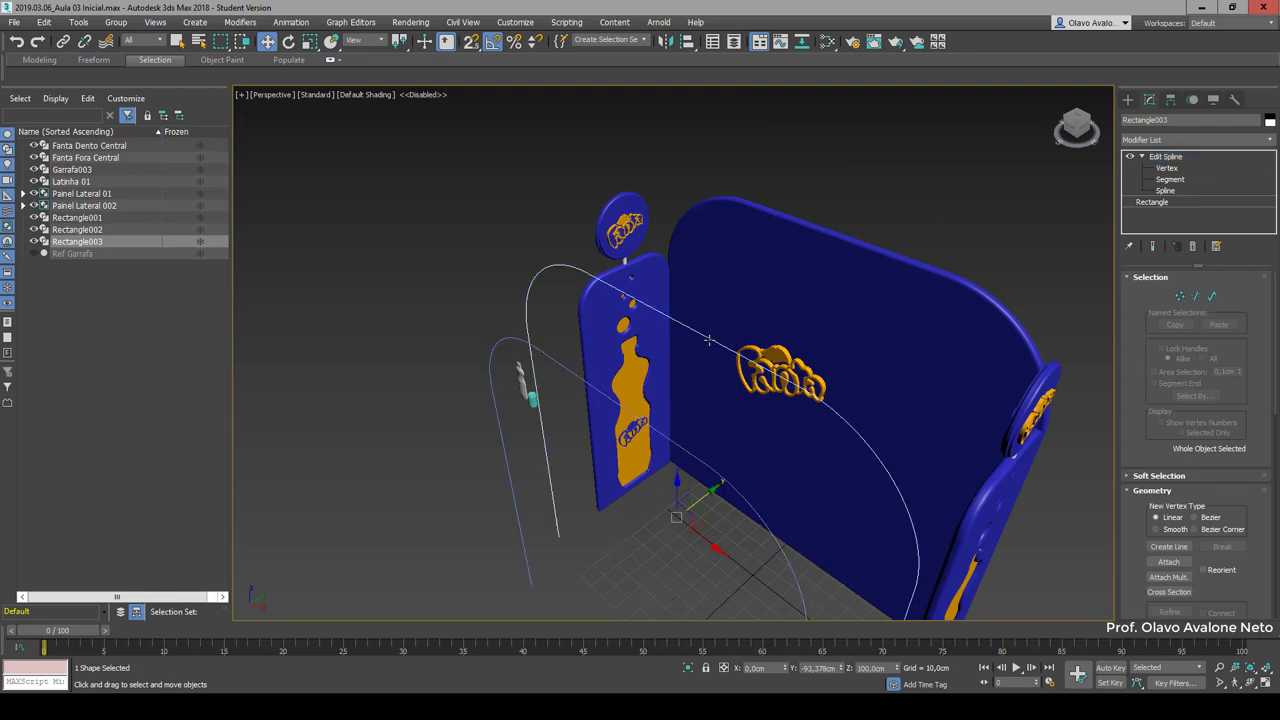
{"action": "left_click", "coordinate": [548, 353]}
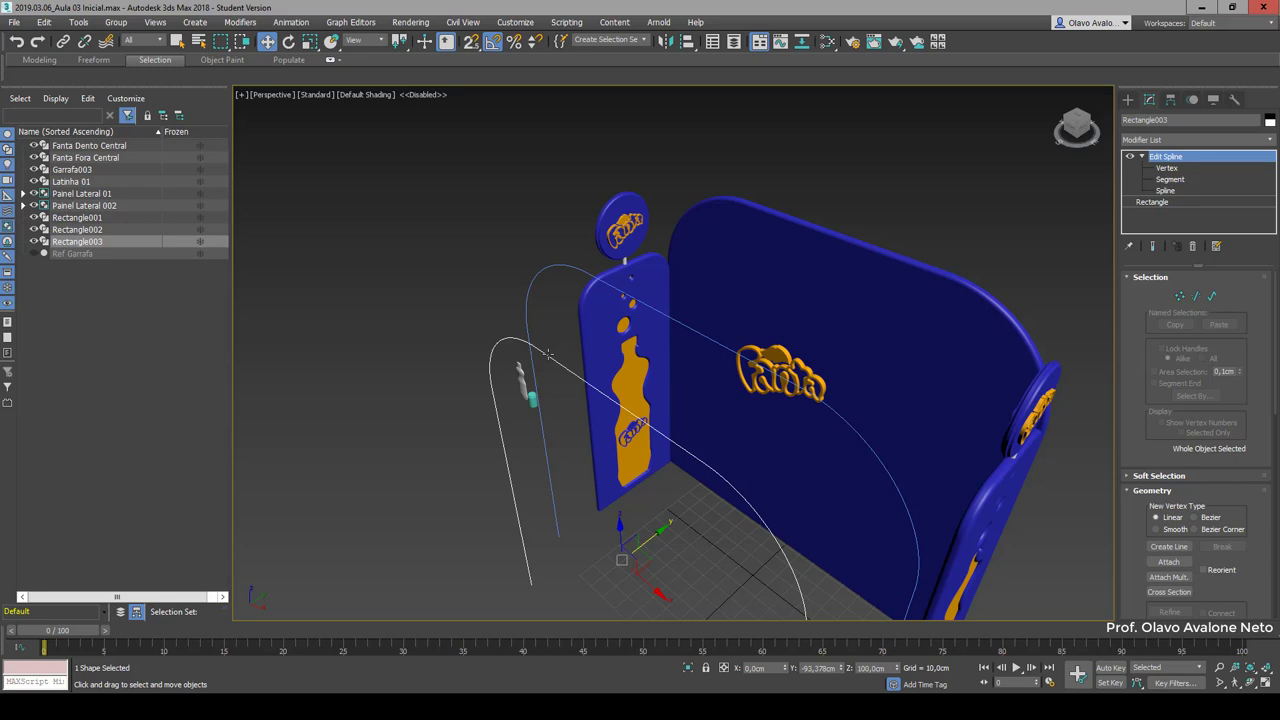
{"action": "left_click", "coordinate": [632, 299]}
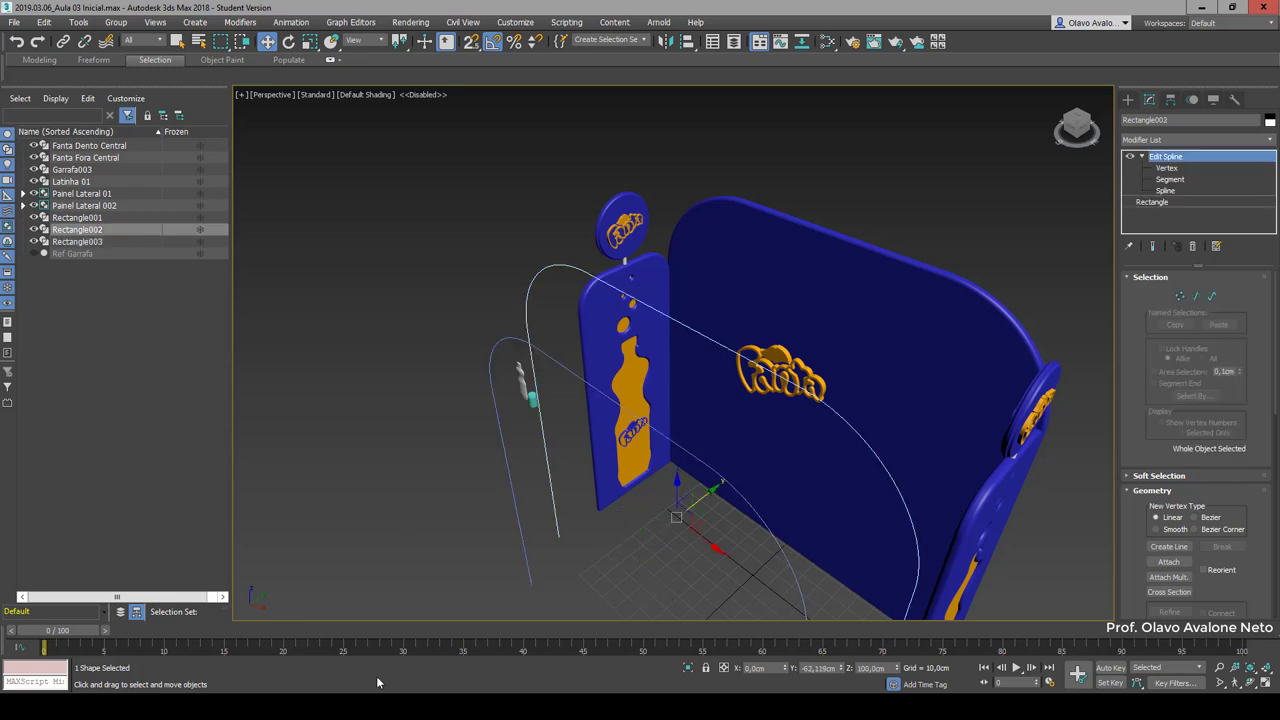
Step: Collapse Edit Spline and bring up Rectangle002's Modifier List with Sweep highlighted
{"action": "left_click", "coordinate": [1141, 157]}
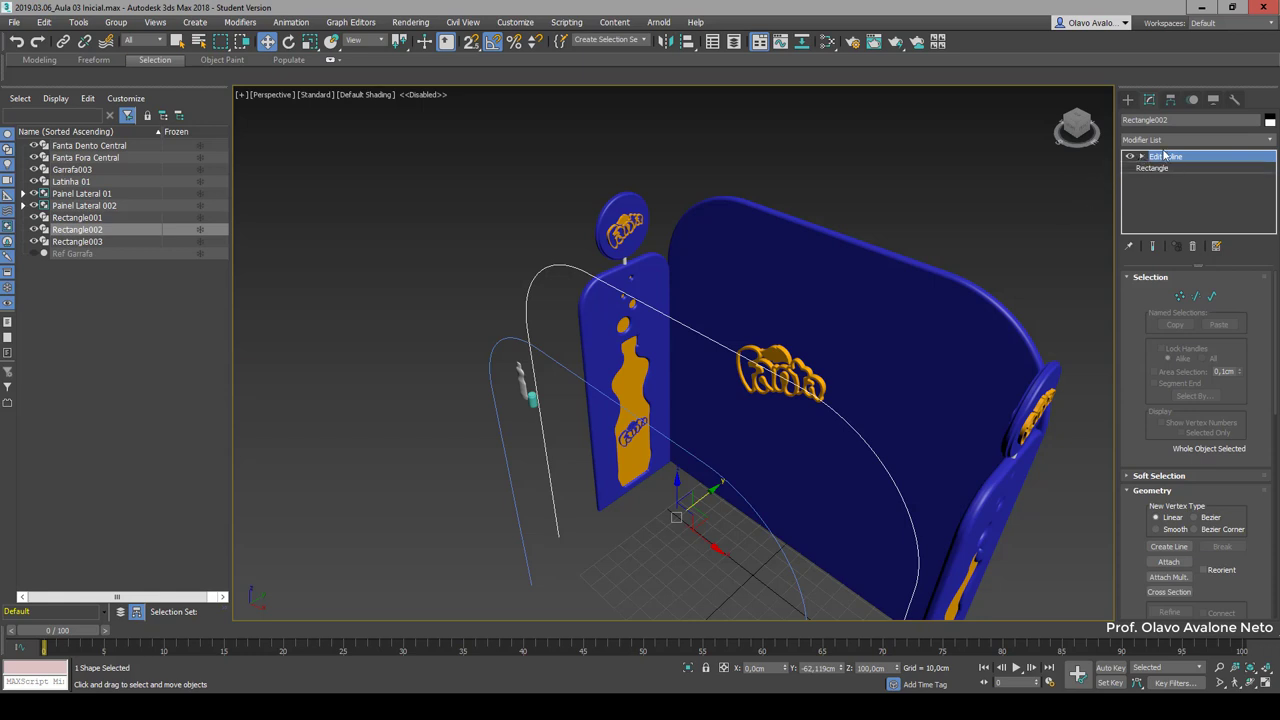
{"action": "left_click", "coordinate": [1172, 141]}
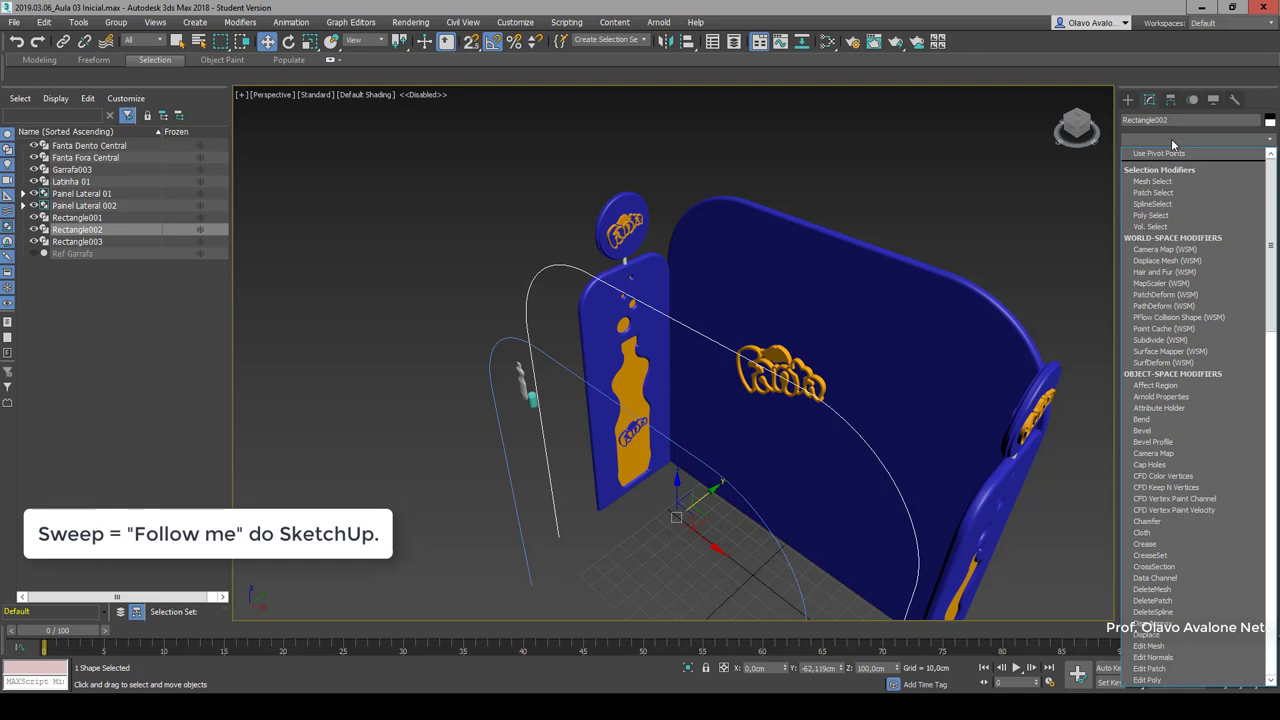
{"action": "key", "text": "s"}
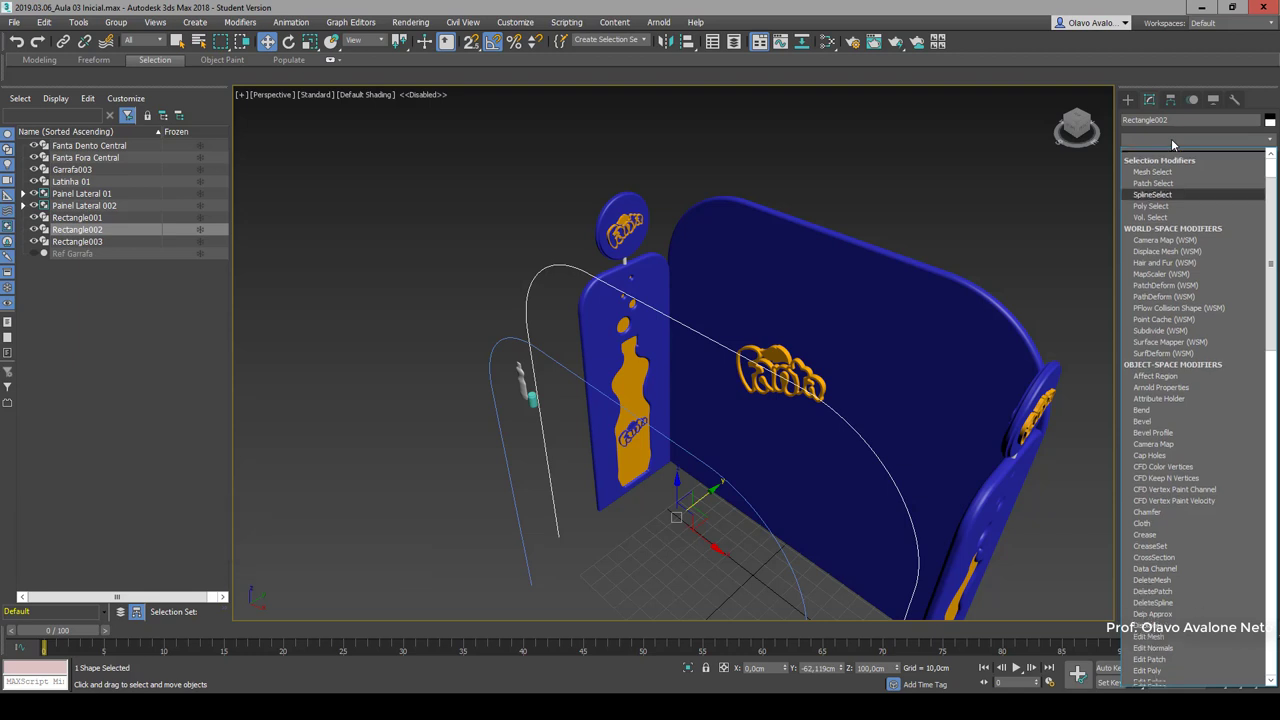
{"action": "key", "text": "w"}
{"action": "key", "text": "e"}
{"action": "key", "text": "Return"}
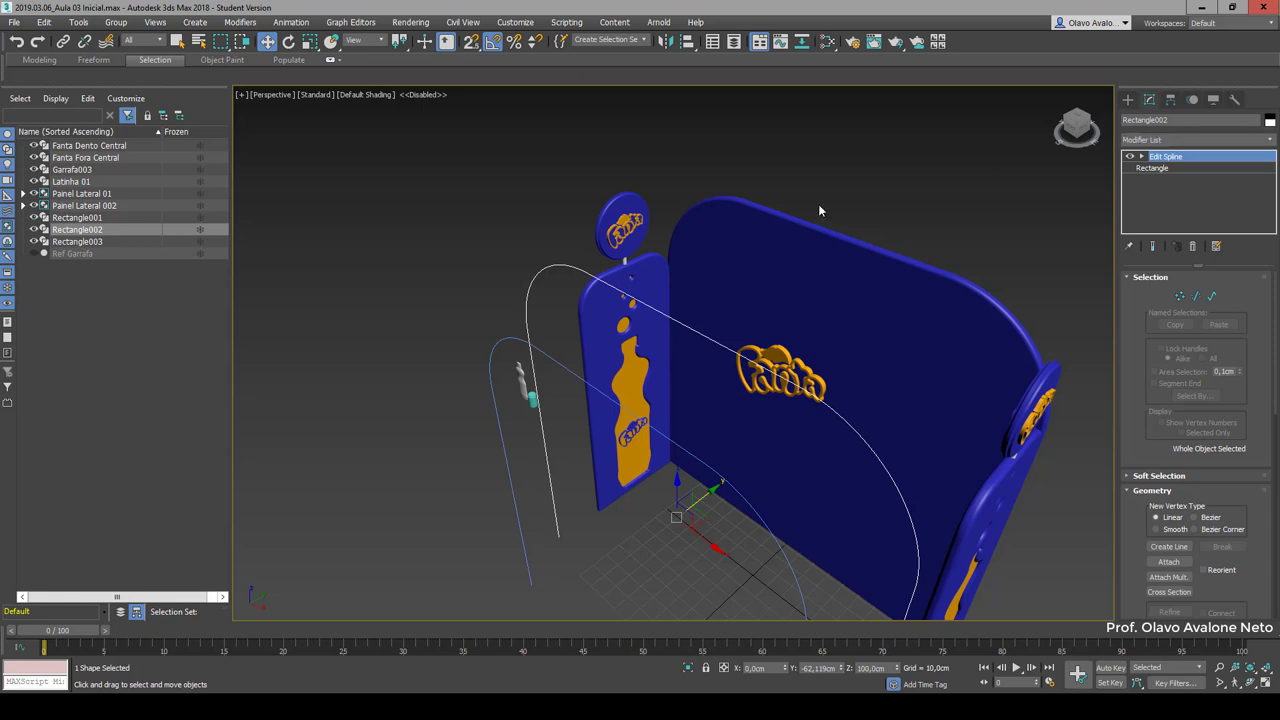
{"action": "left_click", "coordinate": [1173, 139]}
{"action": "key", "text": "s"}
{"action": "key", "text": "w"}
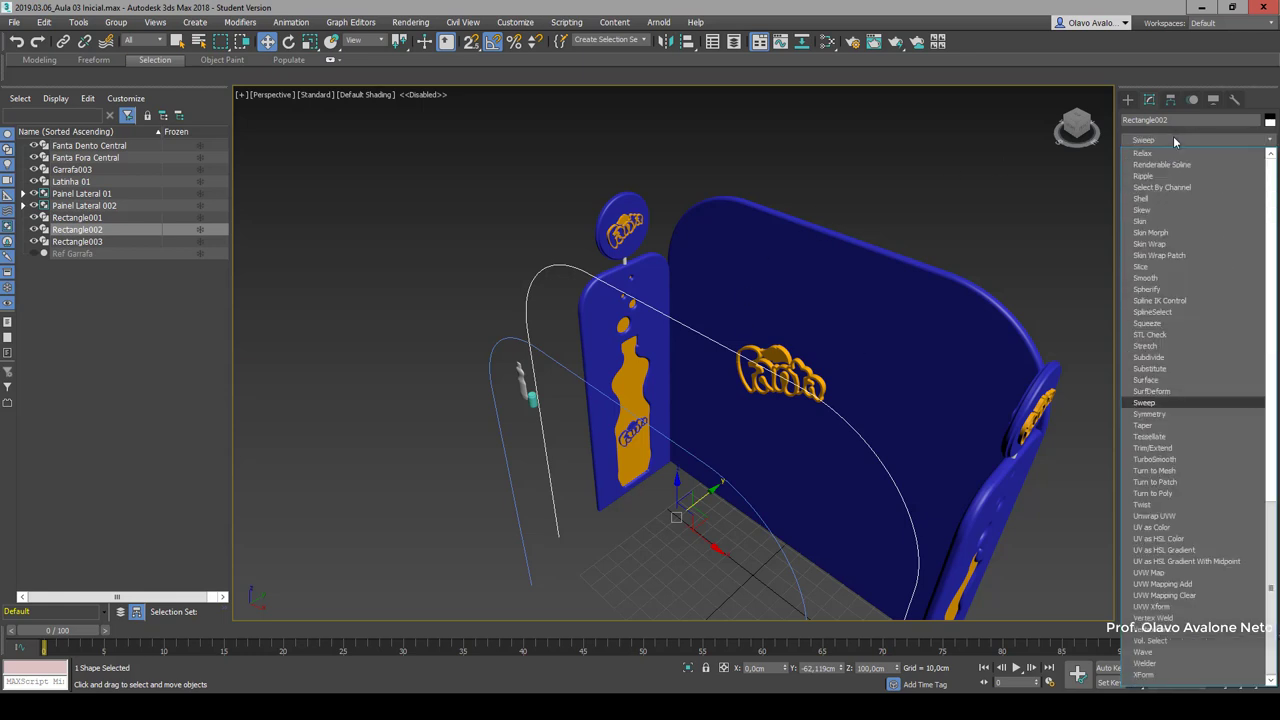
Step: Apply Sweep to Rectangle002, producing a 6,0cm by 4,0cm Angle-profile arch bar, and inspect it
{"action": "left_click", "coordinate": [1148, 403]}
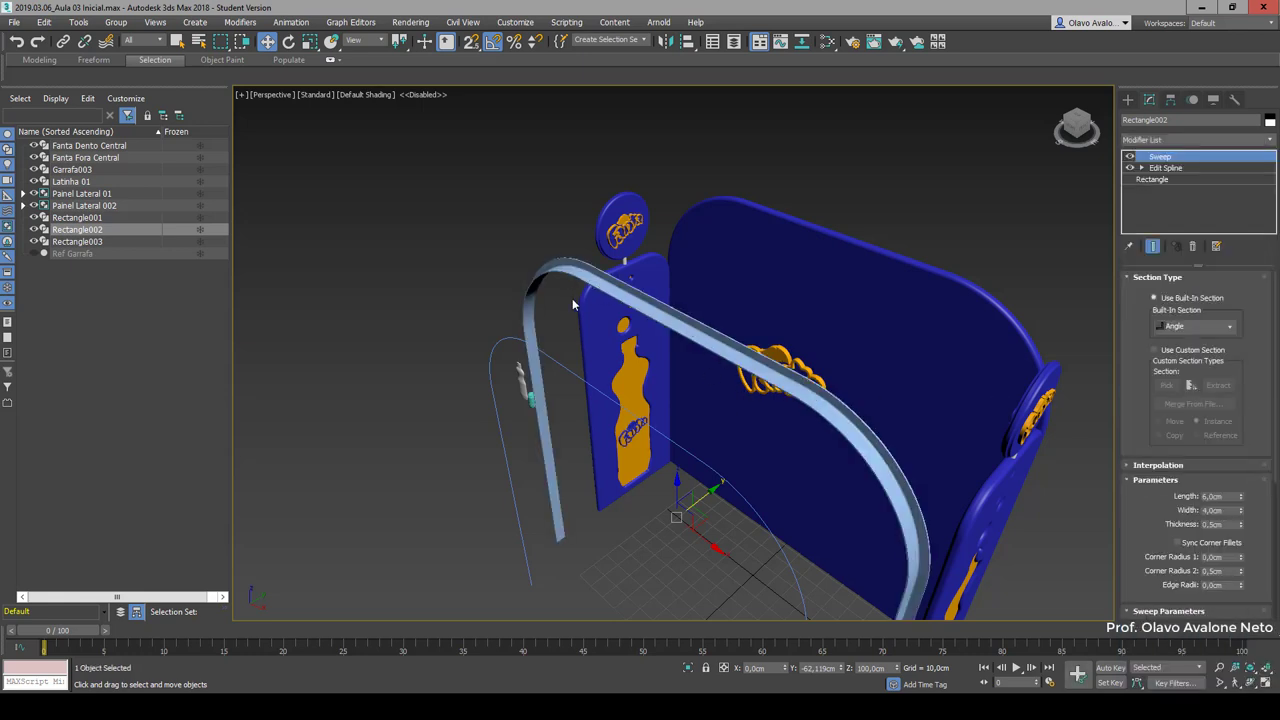
{"action": "scroll", "coordinate": [604, 275], "scroll_direction": "up", "scroll_amount": 5}
{"action": "scroll", "coordinate": [485, 270], "scroll_direction": "down", "scroll_amount": 8}
{"action": "scroll", "coordinate": [582, 238], "scroll_direction": "down", "scroll_amount": 3}
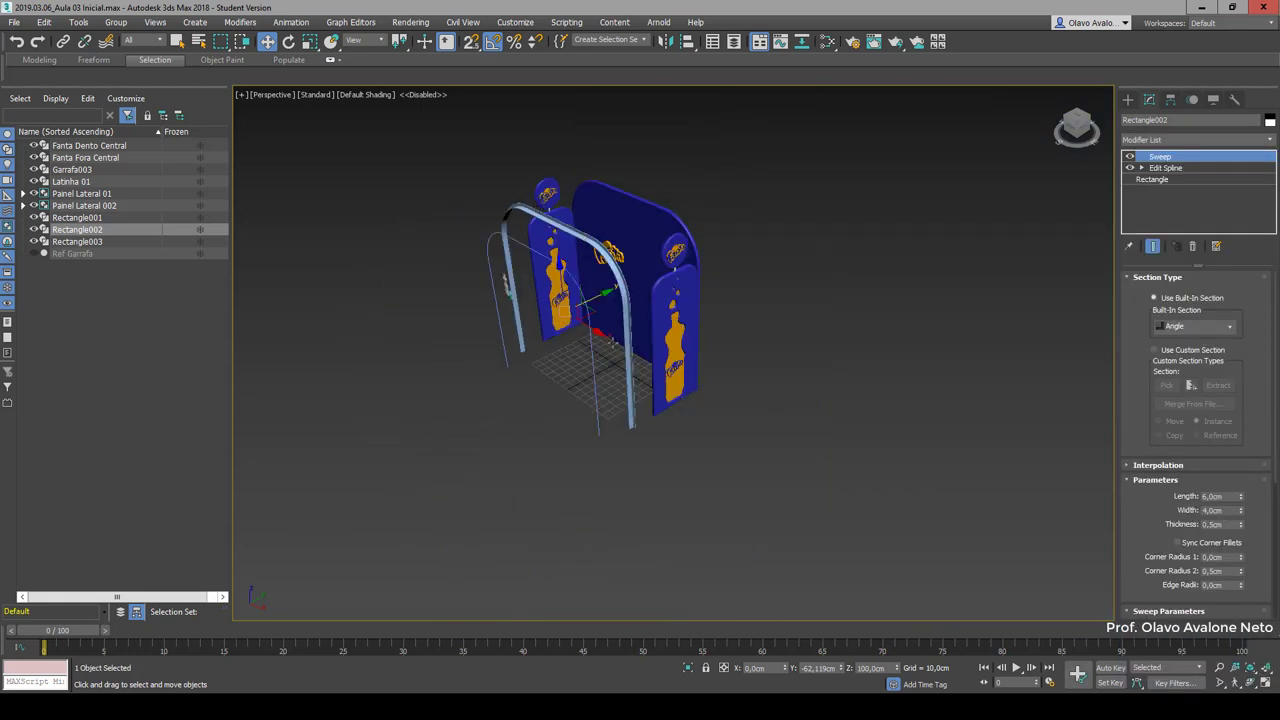
{"action": "scroll", "coordinate": [630, 430], "scroll_direction": "up", "scroll_amount": 5}
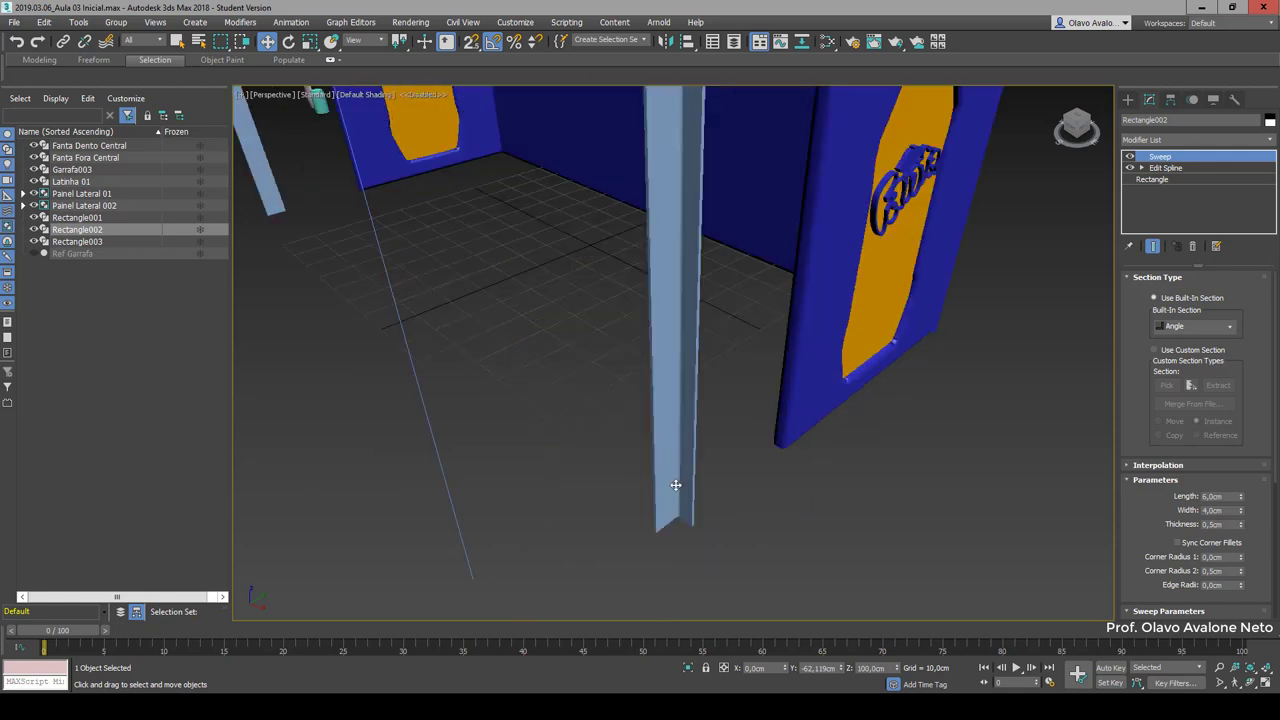
{"action": "scroll", "coordinate": [674, 514], "scroll_direction": "down", "scroll_amount": 1}
{"action": "scroll", "coordinate": [677, 514], "scroll_direction": "down", "scroll_amount": 2}
{"action": "scroll", "coordinate": [681, 513], "scroll_direction": "down", "scroll_amount": 3}
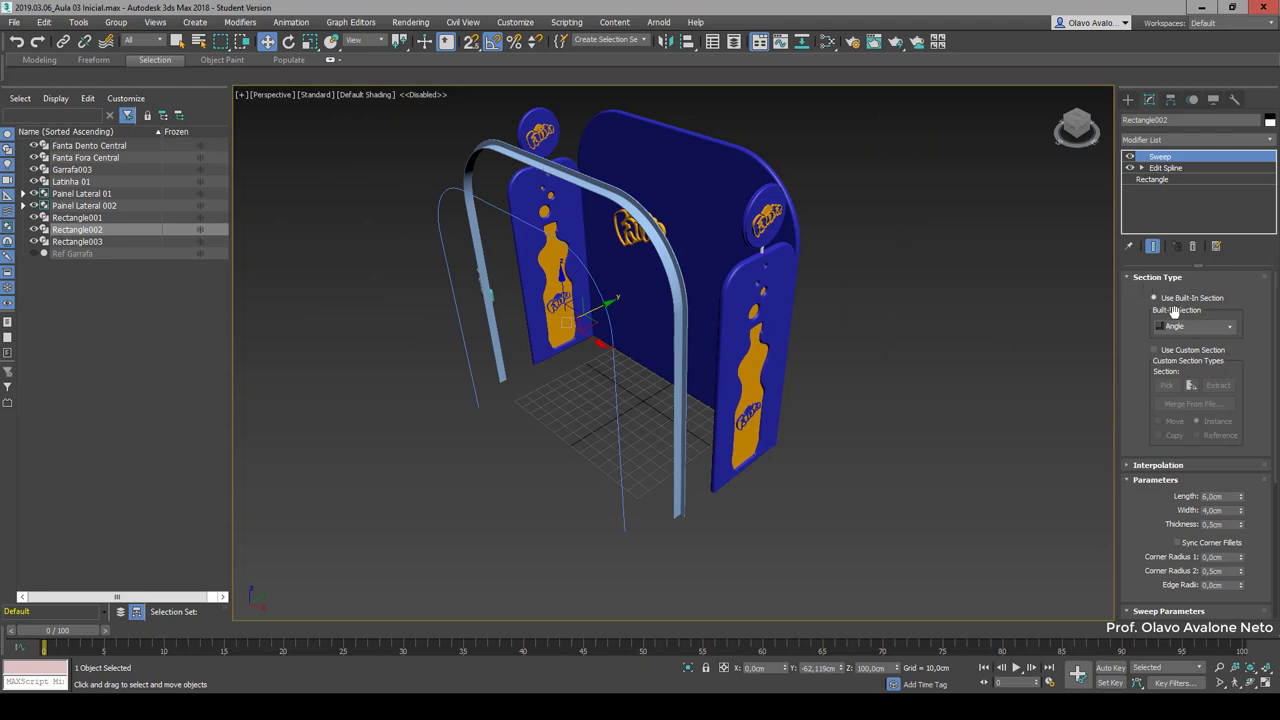
{"action": "left_click_drag", "start_coordinate": [1160, 322], "coordinate": [1168, 311]}
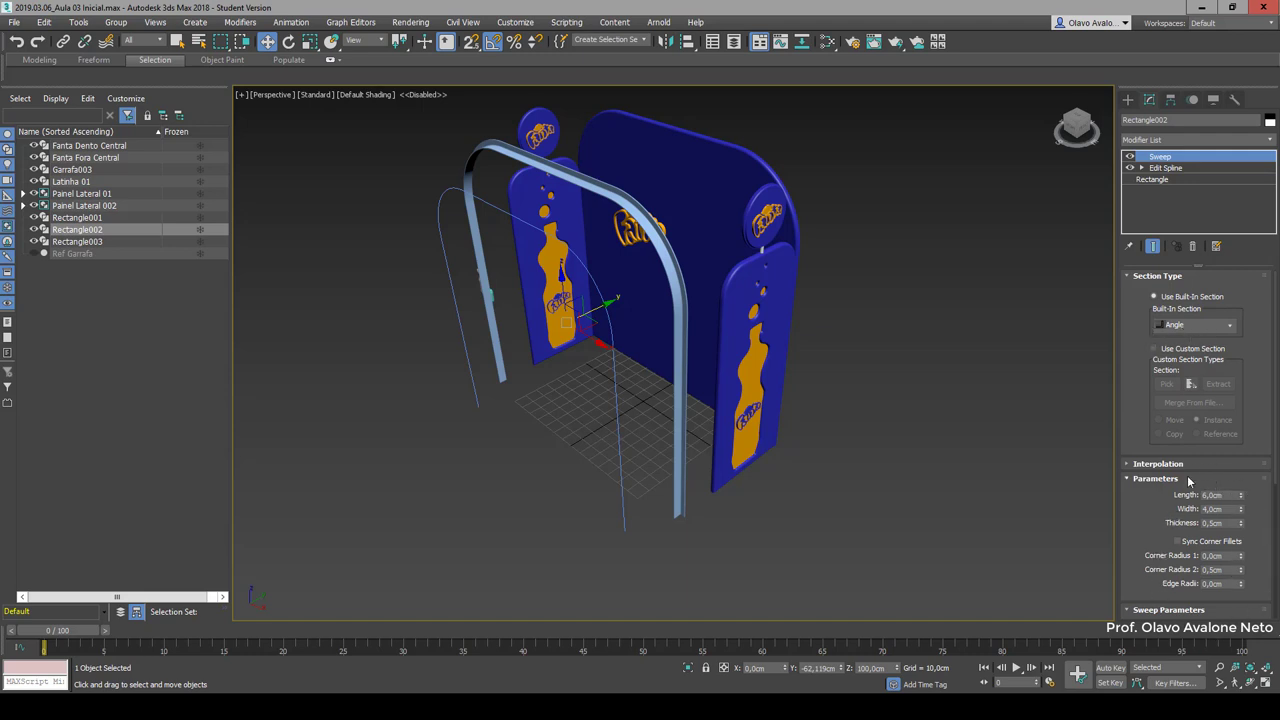
Step: Change the sweep's built-in section from Angle to a 6,0cm square Bar
{"action": "left_click", "coordinate": [1230, 326]}
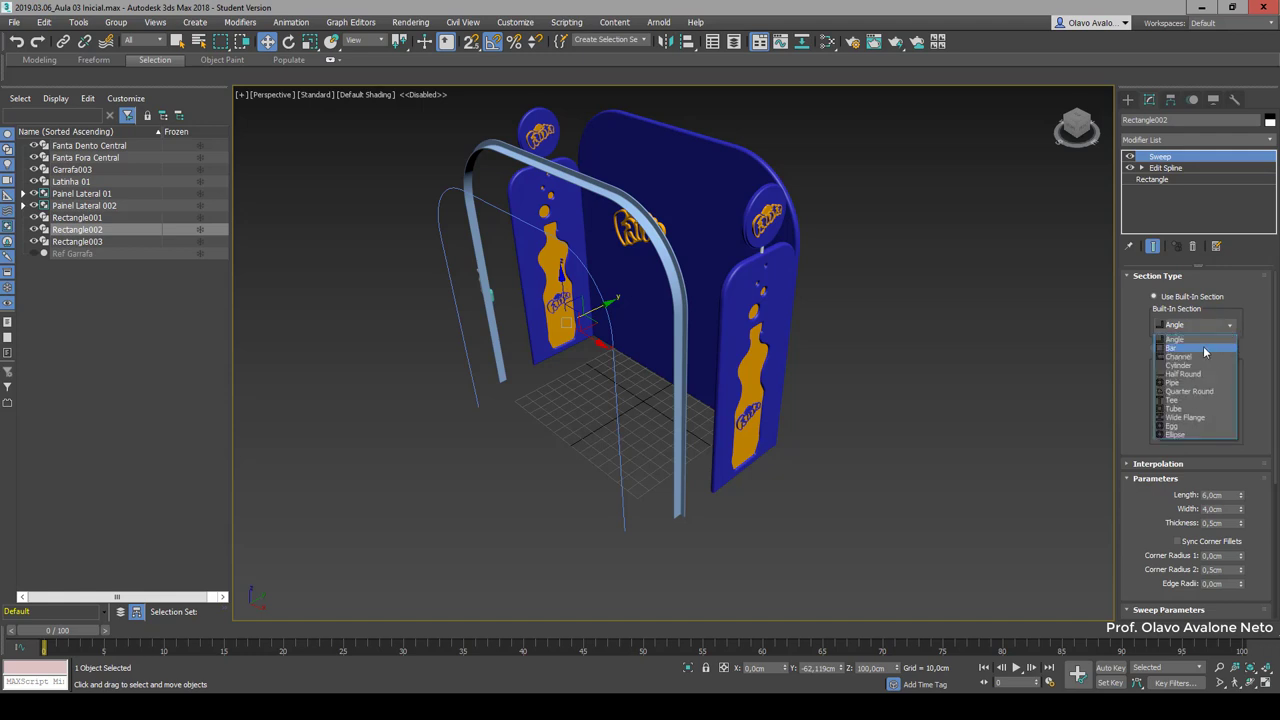
{"action": "left_click", "coordinate": [1173, 348]}
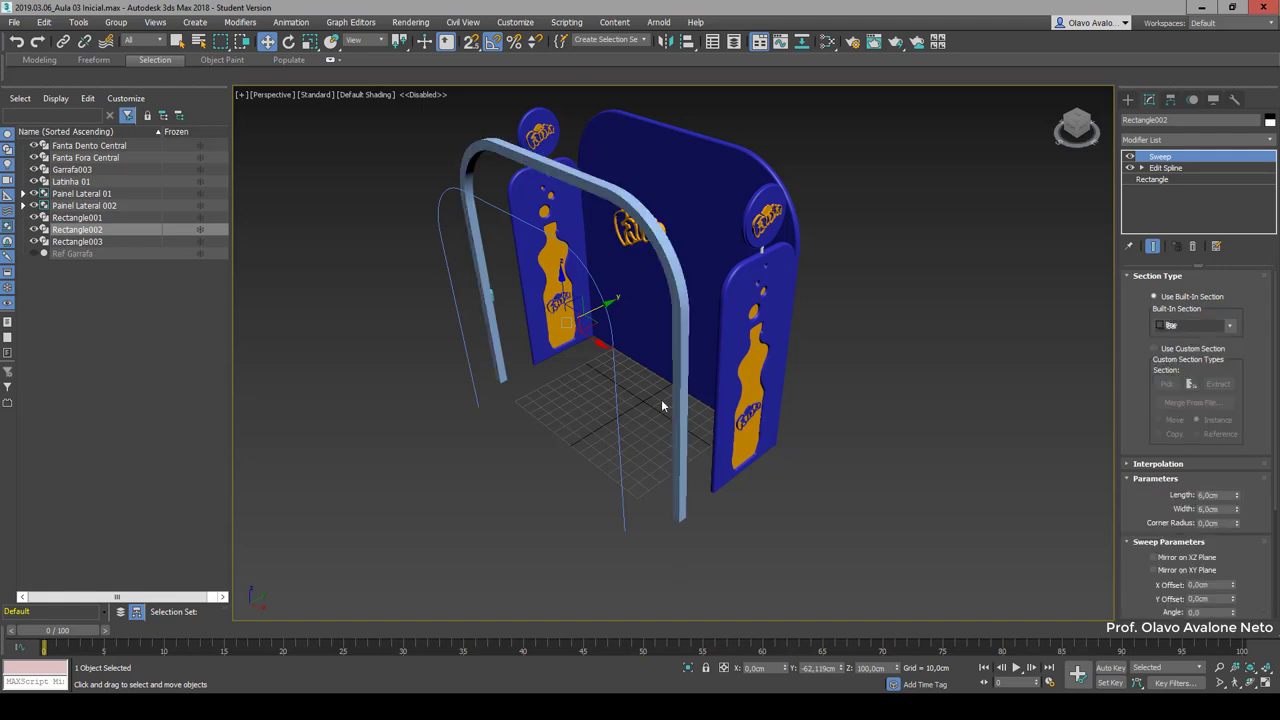
{"action": "scroll", "coordinate": [662, 240], "scroll_direction": "up", "scroll_amount": 4}
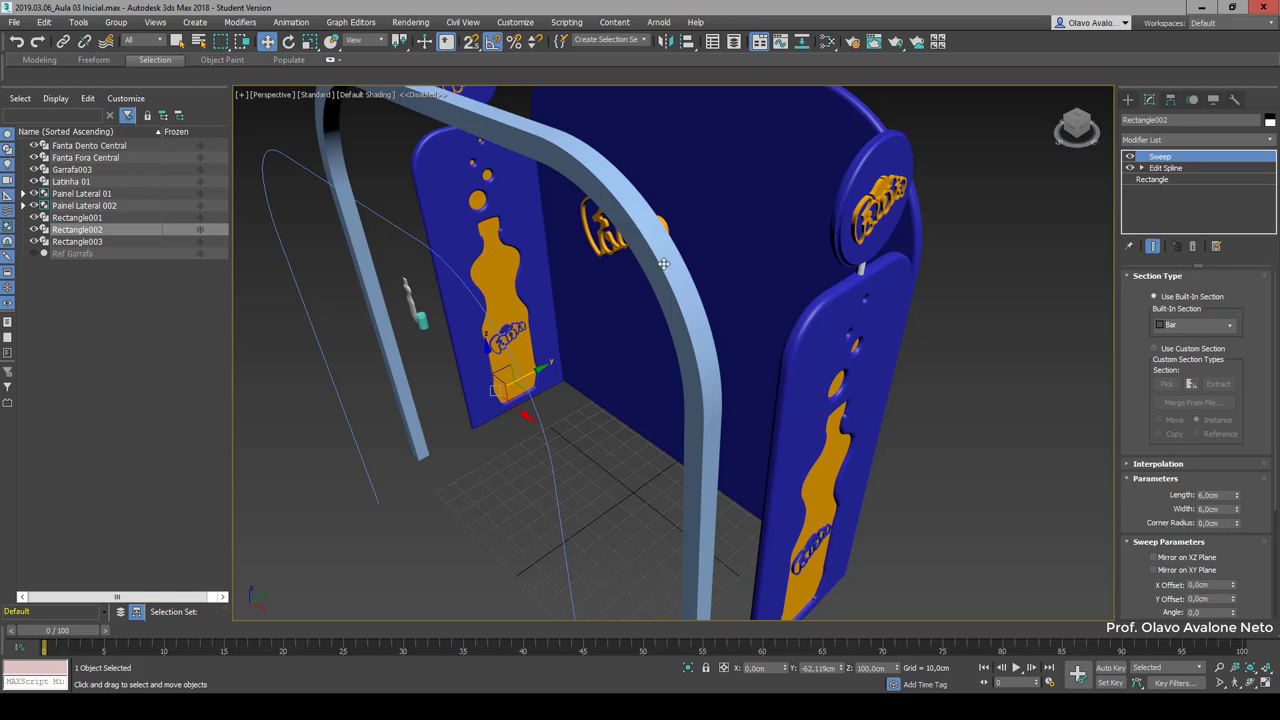
Step: Resize the Bar section to 3,0cm length and 3,0cm width
{"action": "scroll", "coordinate": [671, 272], "scroll_direction": "up", "scroll_amount": 5}
{"action": "scroll", "coordinate": [671, 272], "scroll_direction": "down", "scroll_amount": 3}
{"action": "scroll", "coordinate": [671, 272], "scroll_direction": "down", "scroll_amount": 1}
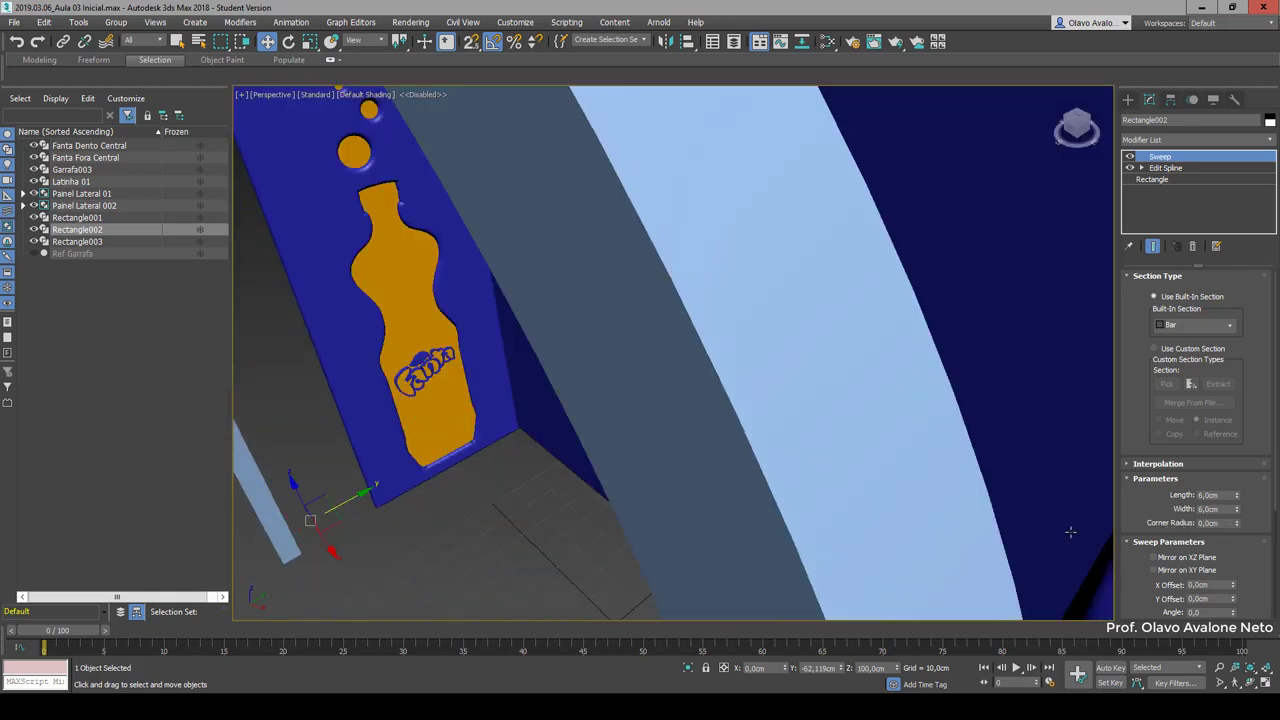
{"action": "double_click", "coordinate": [1210, 495]}
{"action": "type", "text": "3"}
{"action": "double_click", "coordinate": [1222, 510]}
{"action": "type", "text": "3"}
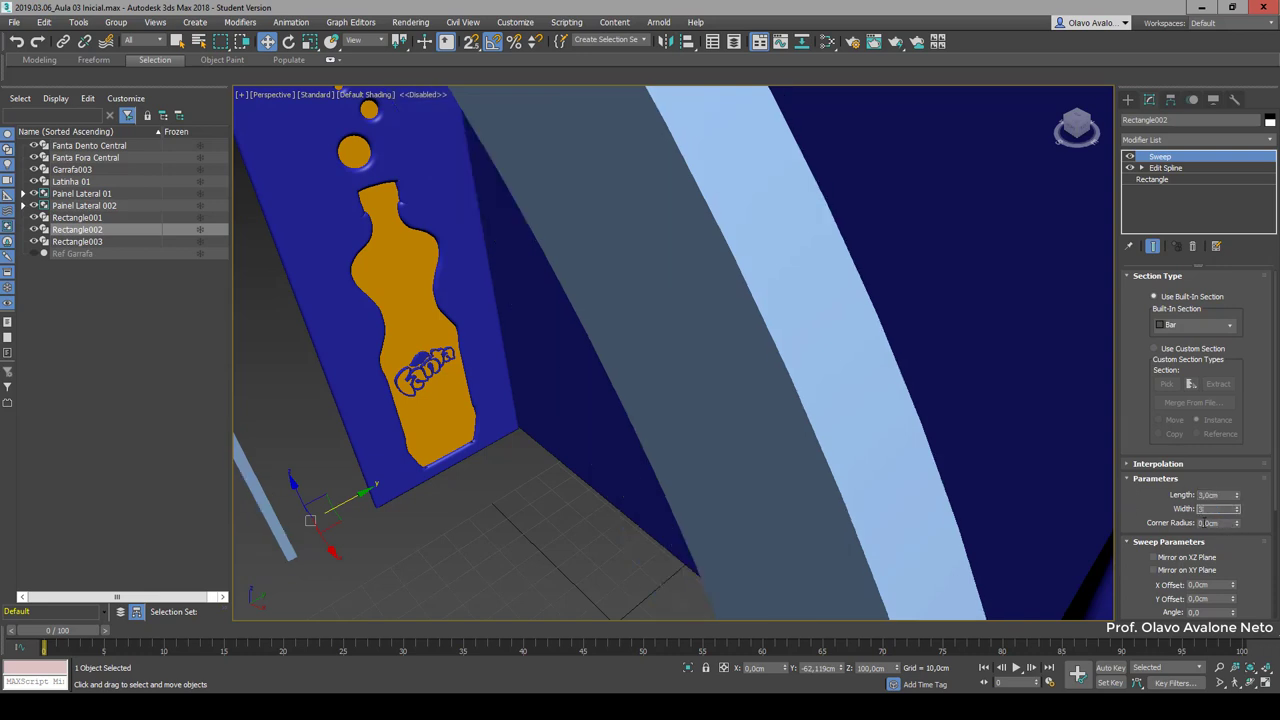
{"action": "key", "text": "Tab"}
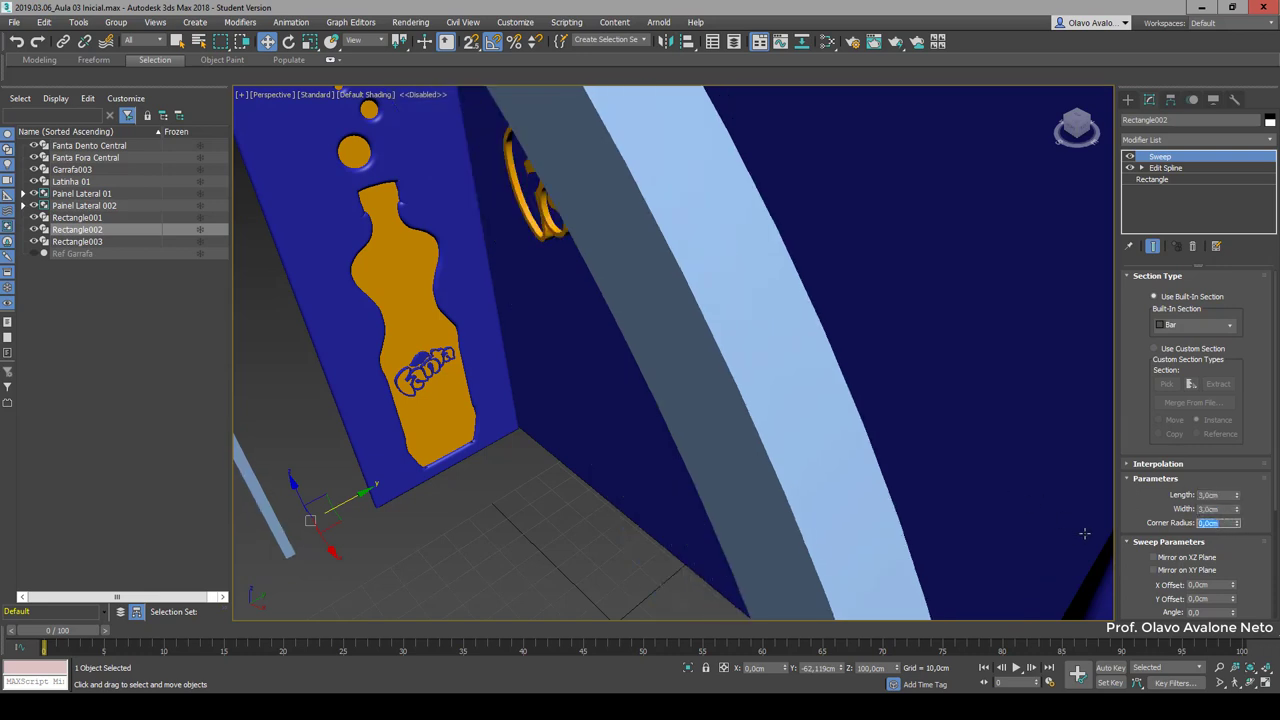
{"action": "type", "text": ",5"}
Step: Round the bar's corners with a 0,5cm corner radius and view the whole stand
{"action": "left_click", "coordinate": [1228, 547]}
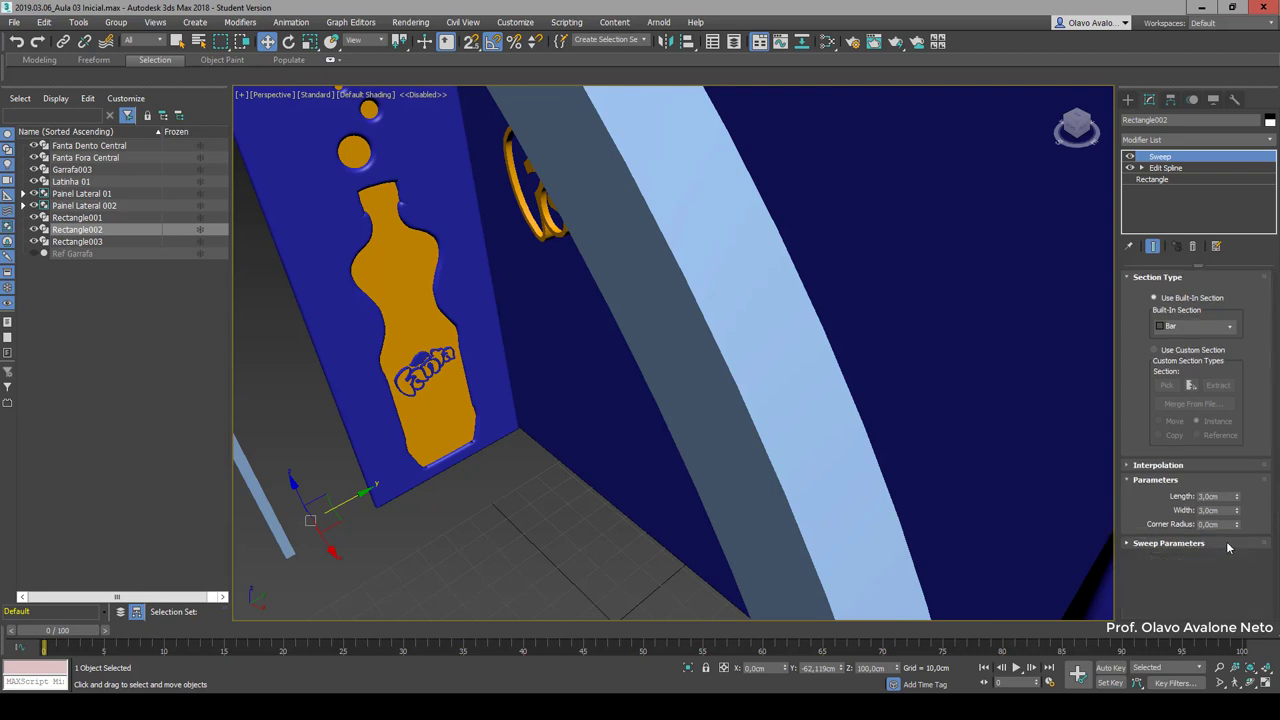
{"action": "double_click", "coordinate": [1221, 525]}
{"action": "type", "text": "1"}
{"action": "key", "text": "Return"}
{"action": "type", "text": "0,5"}
{"action": "key", "text": "Return"}
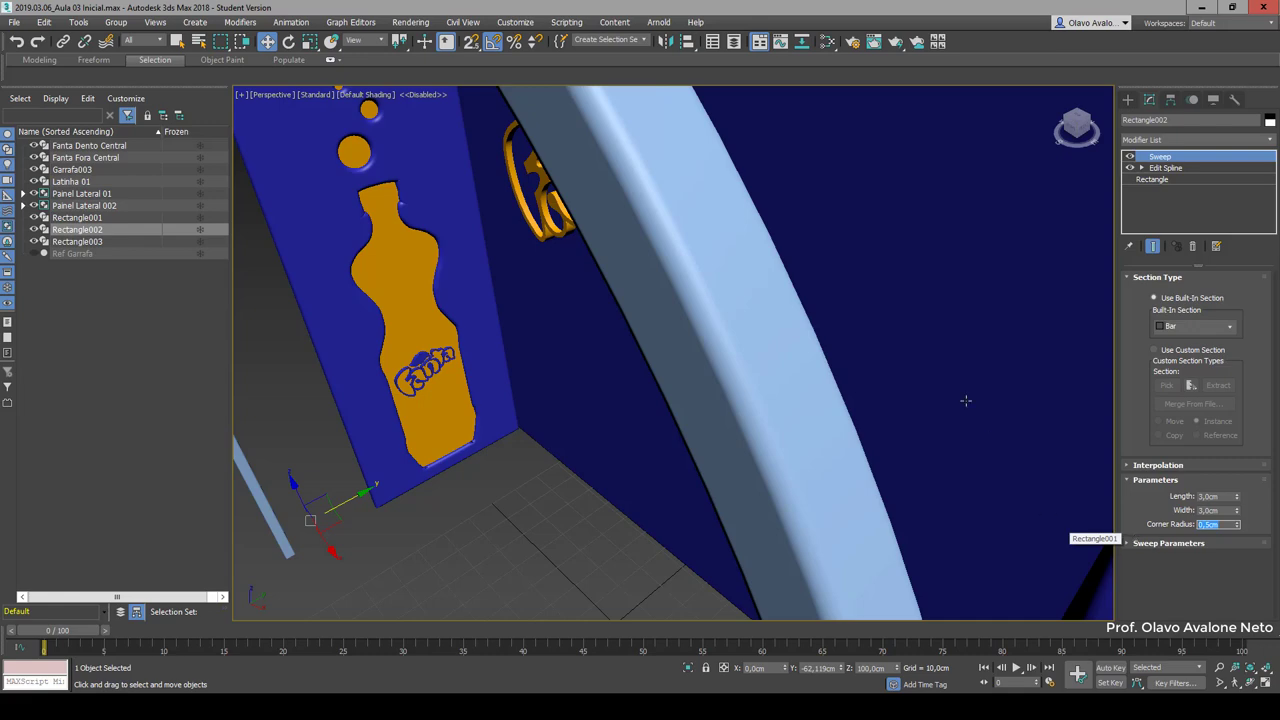
{"action": "key", "text": "z"}
{"action": "scroll", "coordinate": [543, 172], "scroll_direction": "up", "scroll_amount": 3}
{"action": "scroll", "coordinate": [552, 182], "scroll_direction": "up", "scroll_amount": 3}
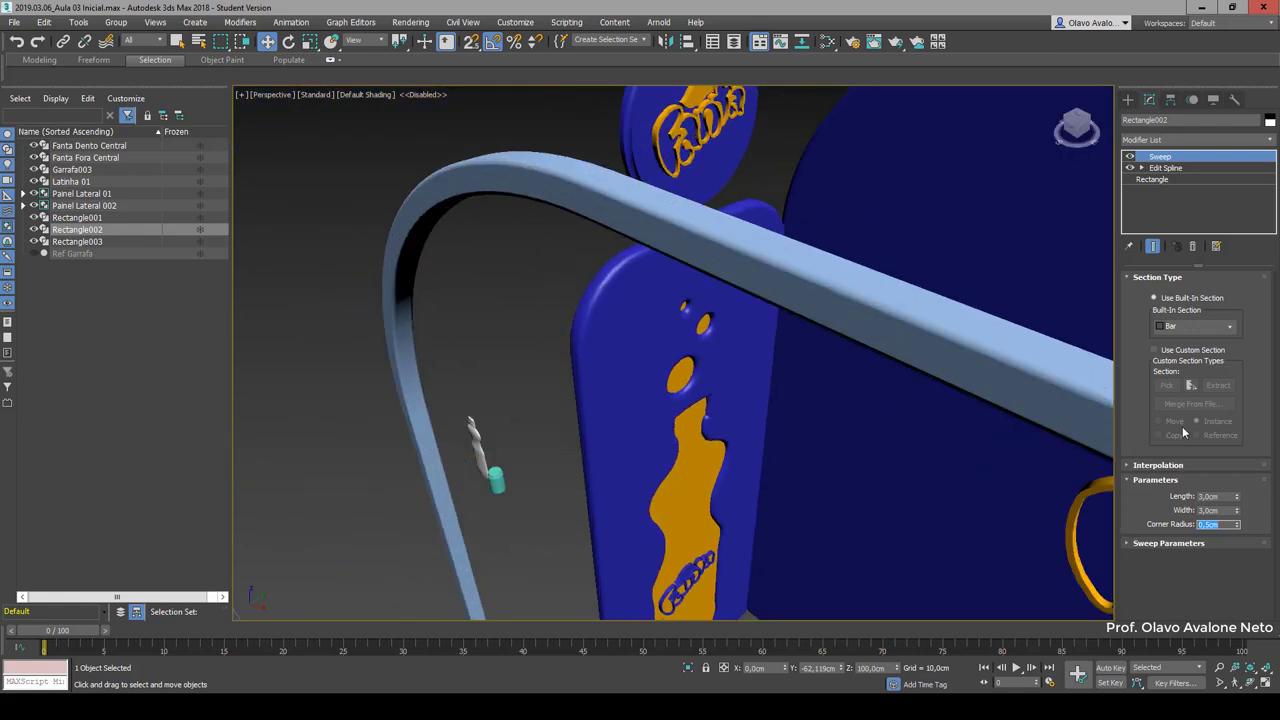
{"action": "left_click", "coordinate": [1182, 565]}
{"action": "left_click", "coordinate": [1127, 466]}
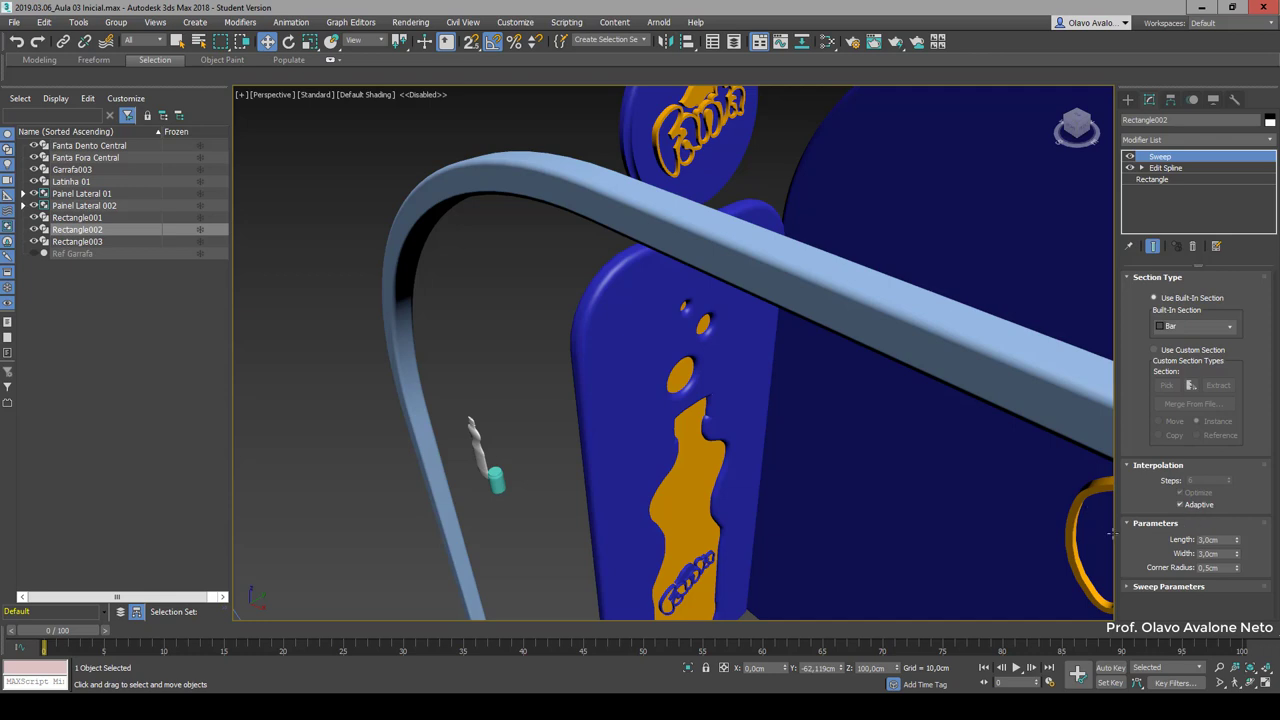
Step: Rotate the bar profile to a 45 degree angle and orbit to inspect the underside
{"action": "left_click", "coordinate": [1121, 588]}
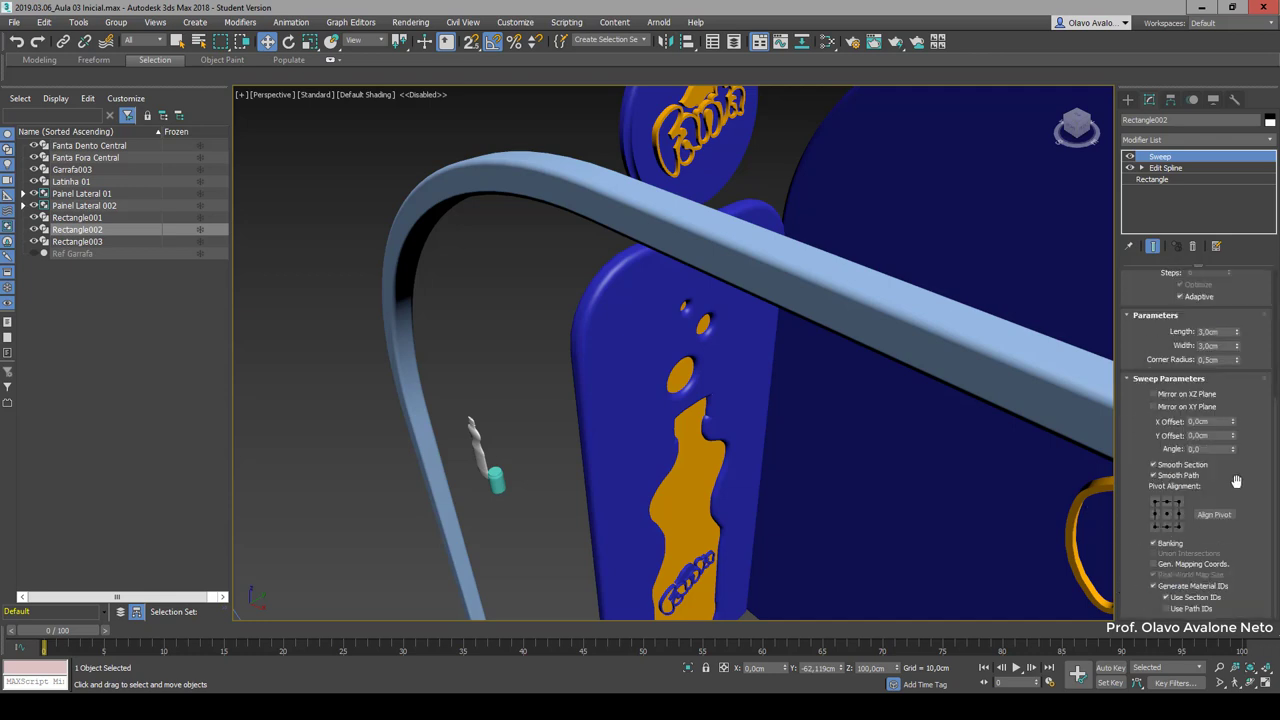
{"action": "double_click", "coordinate": [1204, 449]}
{"action": "type", "text": "45"}
{"action": "key", "text": "Return"}
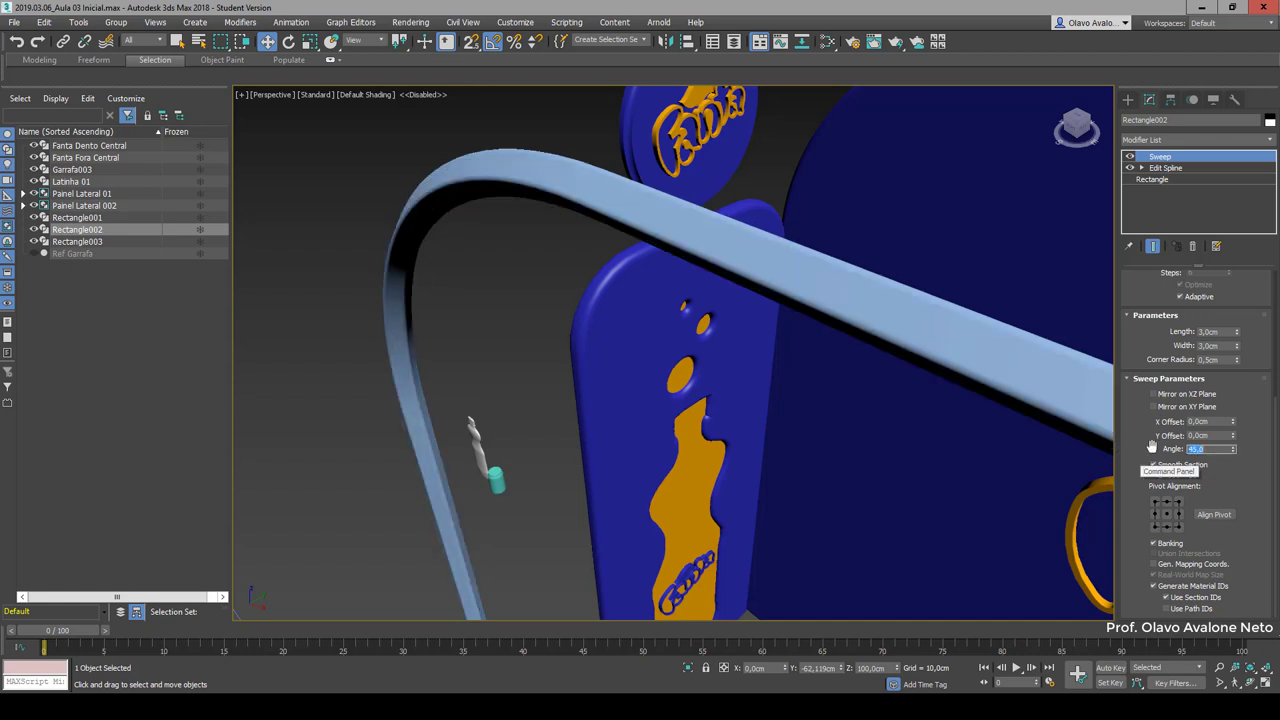
{"action": "scroll", "coordinate": [897, 381], "scroll_direction": "down", "scroll_amount": 5}
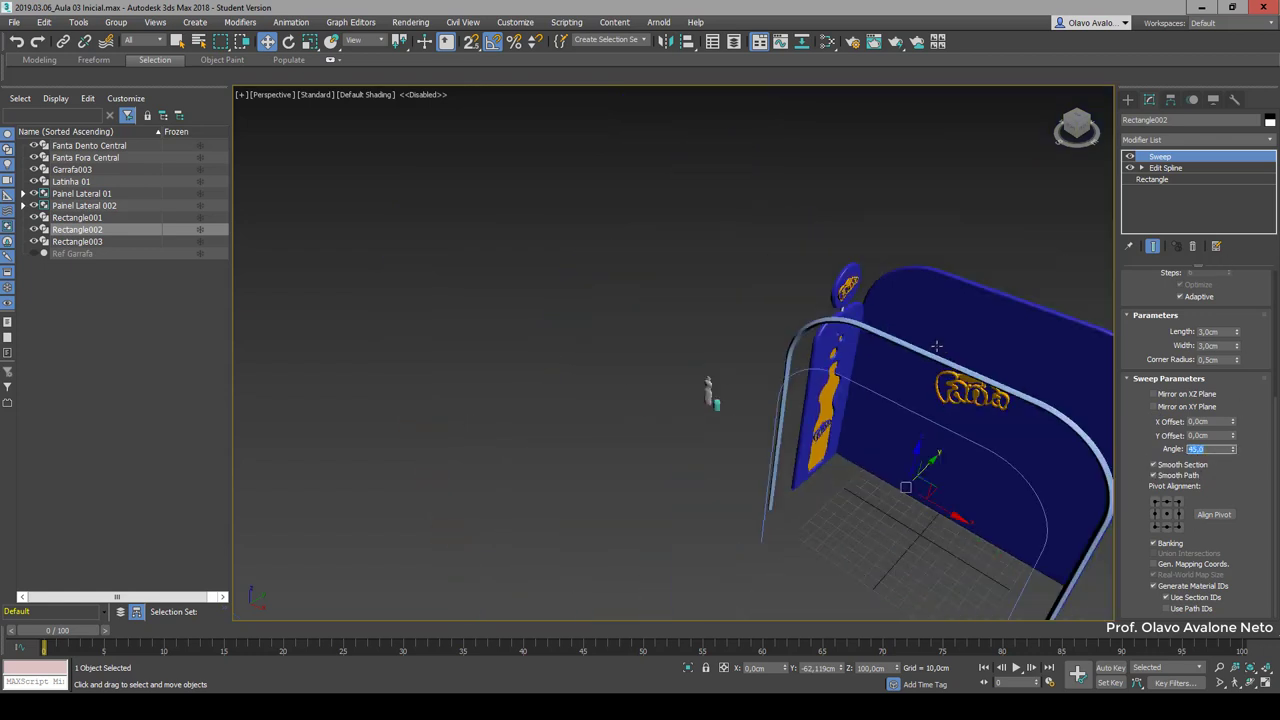
{"action": "scroll", "coordinate": [885, 488], "scroll_direction": "down", "scroll_amount": 3}
{"action": "middle_click_drag", "start_coordinate": [958, 600], "coordinate": [905, 418], "text": "alt"}
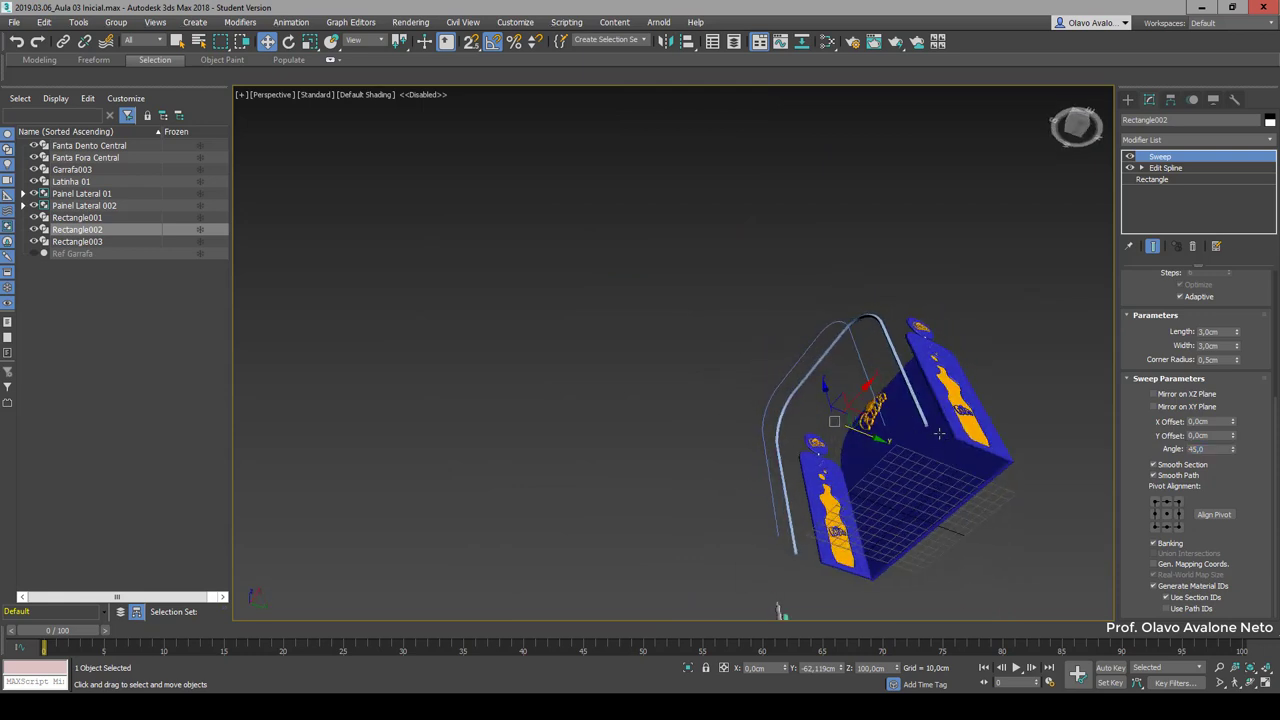
{"action": "scroll", "coordinate": [938, 432], "scroll_direction": "up", "scroll_amount": 2}
{"action": "scroll", "coordinate": [898, 398], "scroll_direction": "up", "scroll_amount": 2}
{"action": "scroll", "coordinate": [839, 410], "scroll_direction": "up", "scroll_amount": 2}
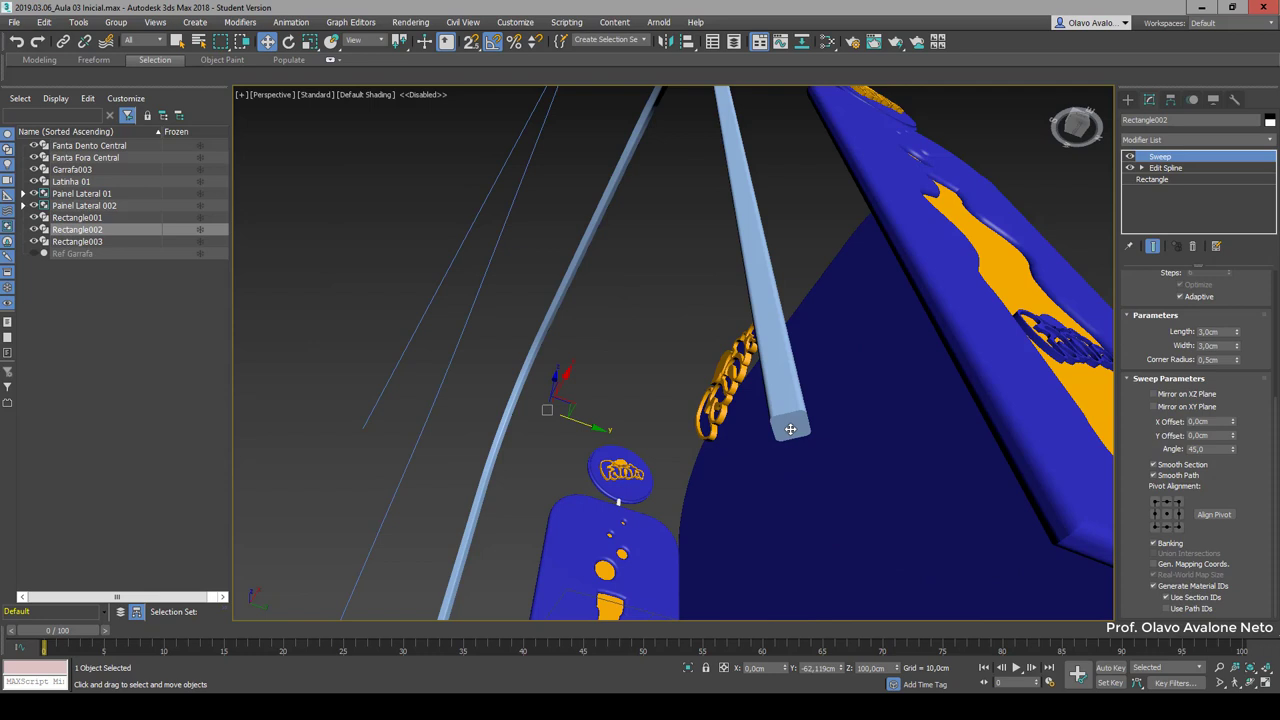
{"action": "scroll", "coordinate": [790, 428], "scroll_direction": "up", "scroll_amount": 2}
{"action": "scroll", "coordinate": [790, 430], "scroll_direction": "up", "scroll_amount": 2}
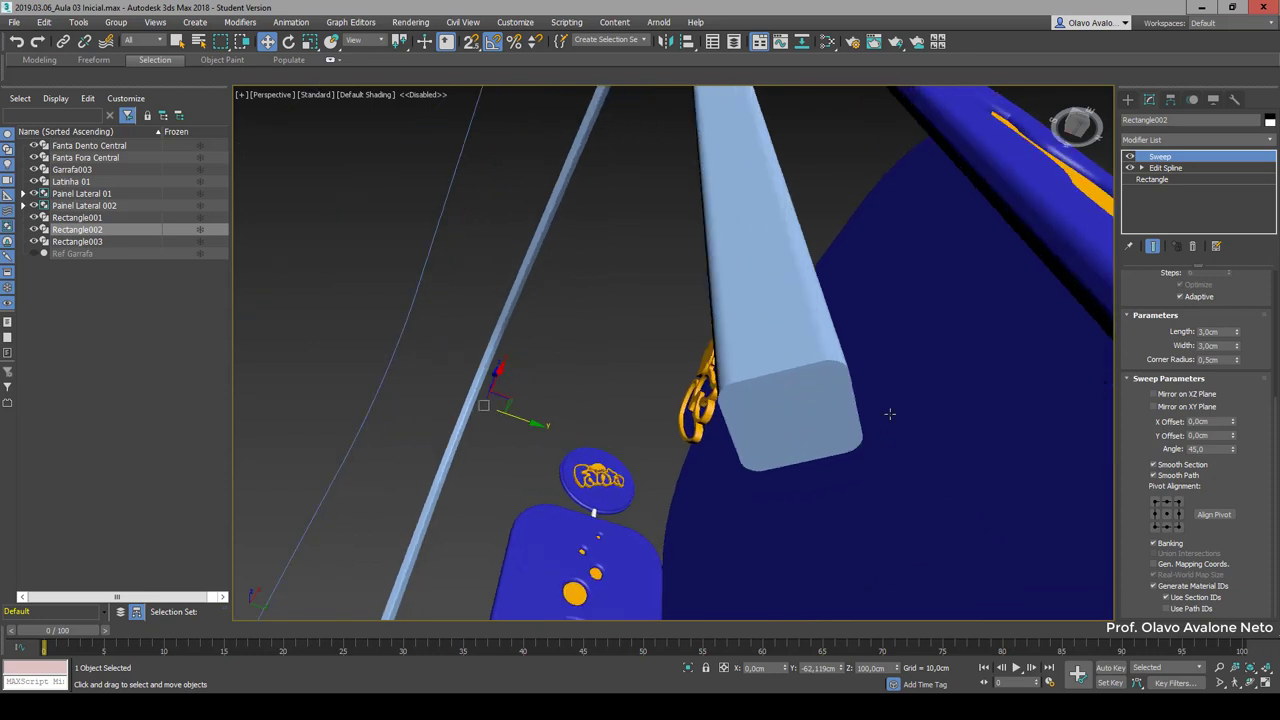
Step: Compare the profile at angle 0, then restore 45 degrees and orbit around the stand
{"action": "double_click", "coordinate": [1200, 449]}
{"action": "type", "text": "0"}
{"action": "key", "text": "Return"}
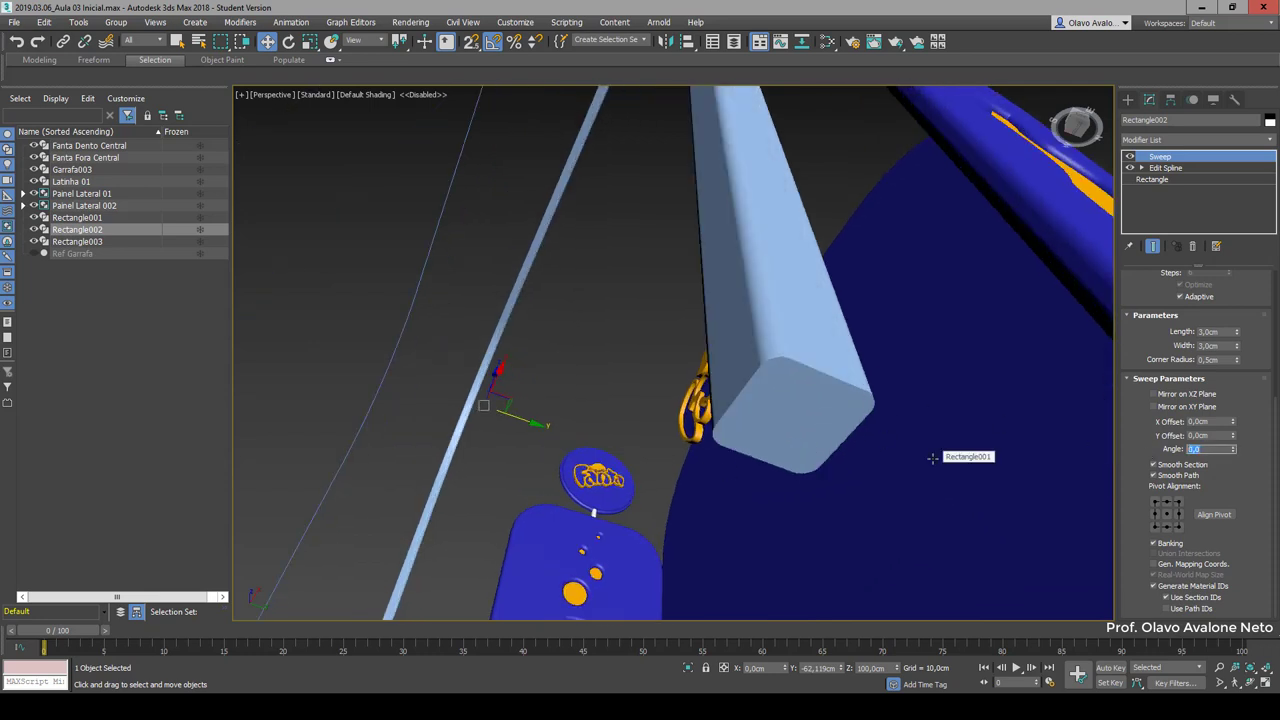
{"action": "type", "text": "45"}
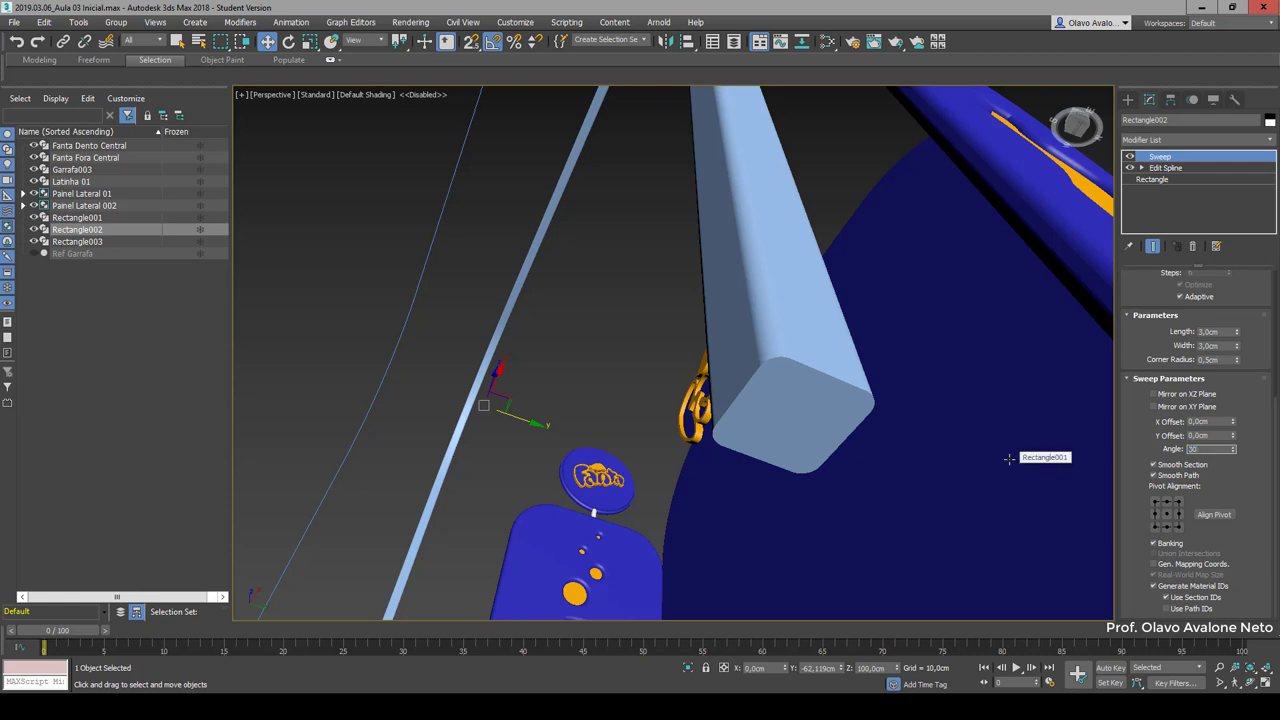
{"action": "key", "text": "Return"}
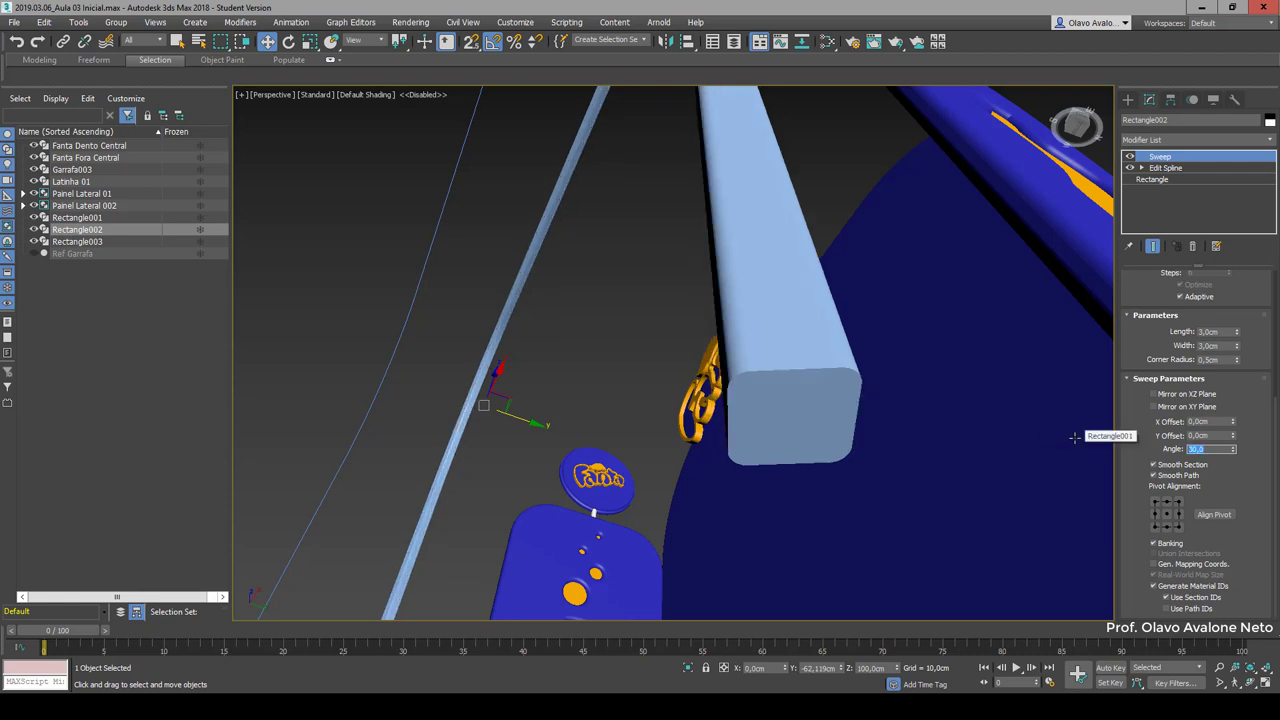
{"action": "type", "text": "45"}
{"action": "key", "text": "Return"}
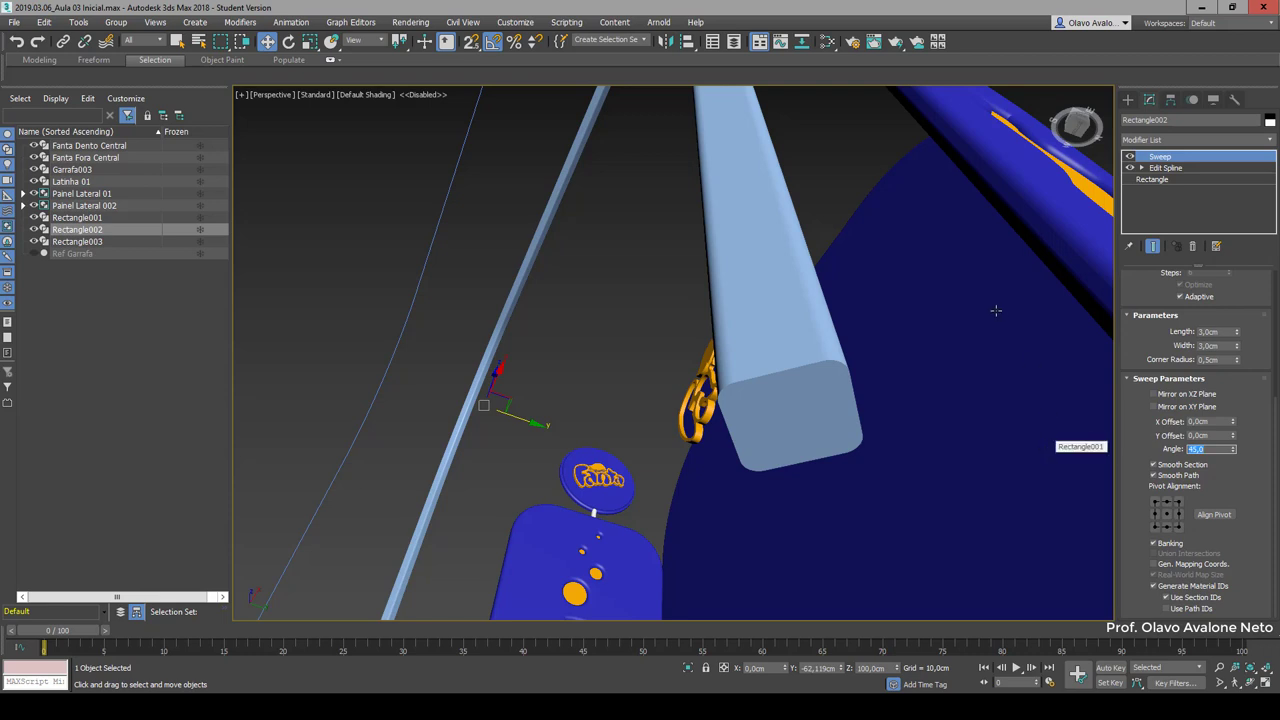
{"action": "scroll", "coordinate": [995, 310], "scroll_direction": "down", "scroll_amount": 10}
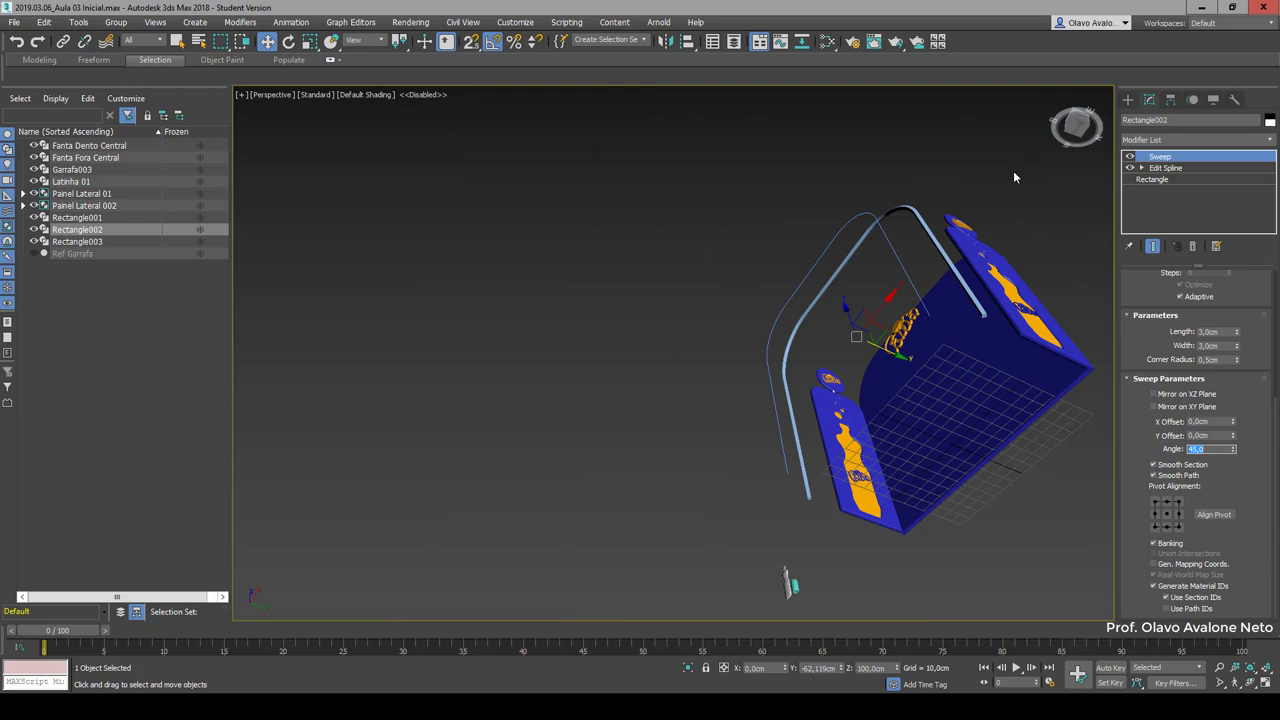
{"action": "mouse_move", "coordinate": [982, 192]}
{"action": "middle_mouse_down", "text": "alt"}
{"action": "mouse_move", "coordinate": [997, 414]}
{"action": "mouse_move", "coordinate": [997, 396]}
{"action": "middle_mouse_up", "text": "alt"}
Step: Copy the Sweep modifier onto Rectangle003 and switch to the Top view
{"action": "scroll", "coordinate": [969, 357], "scroll_direction": "up", "scroll_amount": 4}
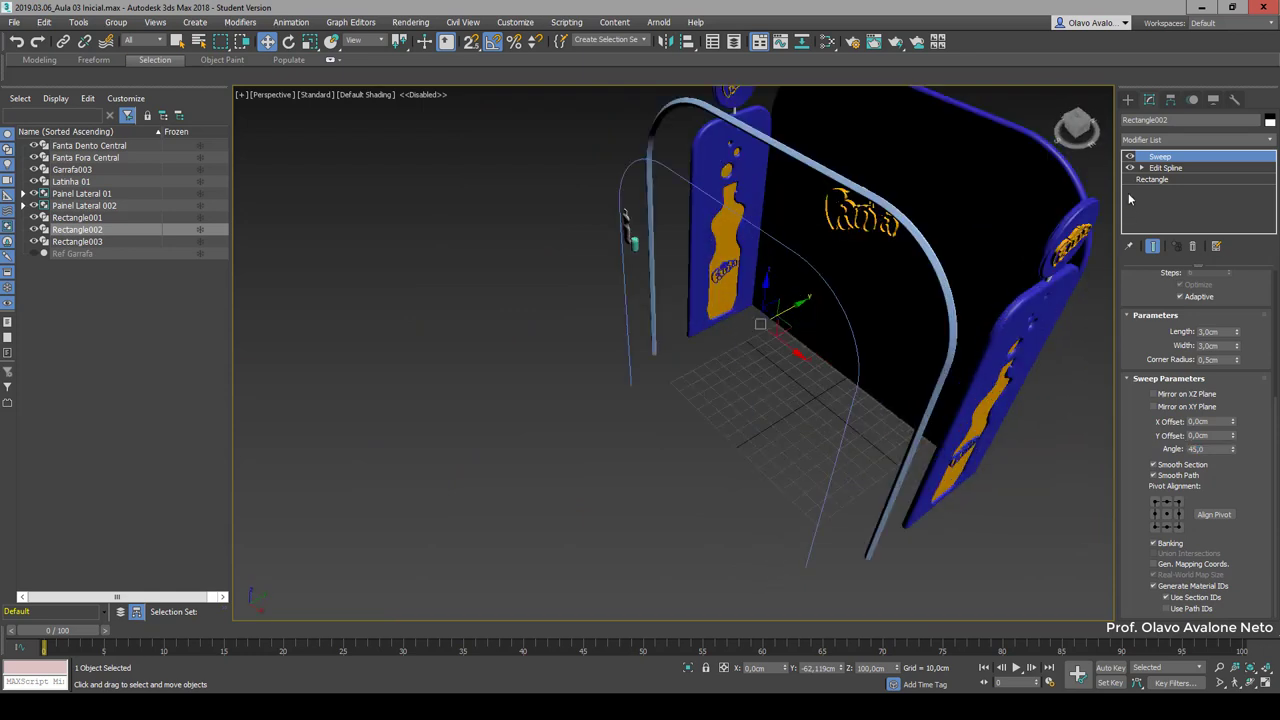
{"action": "mouse_move", "coordinate": [1172, 157]}
{"action": "left_mouse_down"}
{"action": "mouse_move", "coordinate": [881, 455]}
{"action": "mouse_move", "coordinate": [817, 597]}
{"action": "mouse_move", "coordinate": [836, 434]}
{"action": "left_mouse_up"}
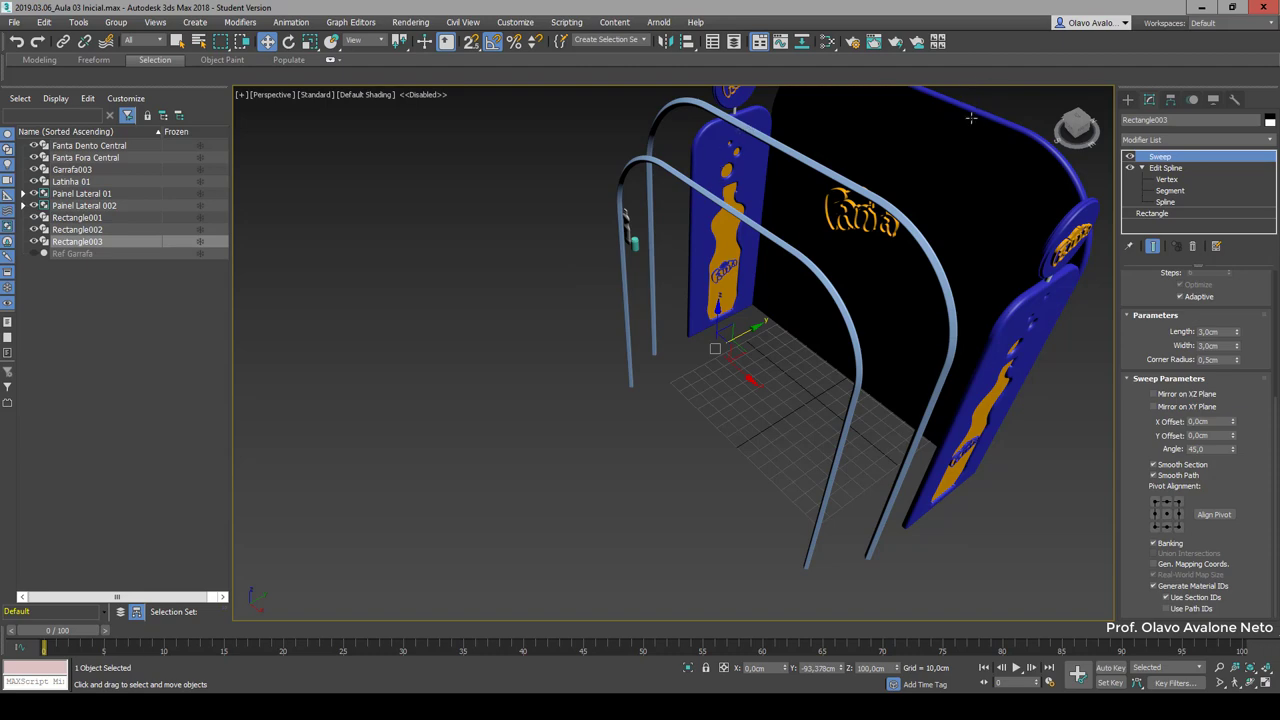
{"action": "key", "text": "f"}
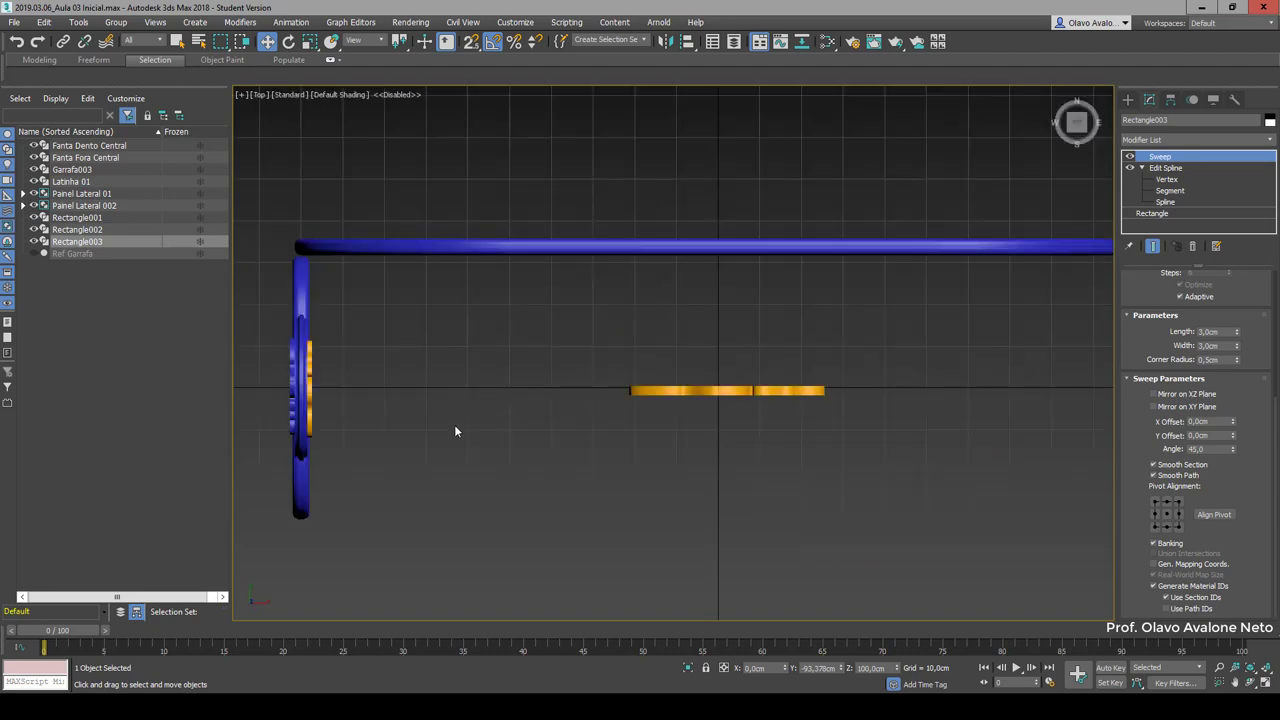
{"action": "key", "text": "t"}
{"action": "scroll", "coordinate": [470, 309], "scroll_direction": "up", "scroll_amount": 5}
{"action": "scroll", "coordinate": [534, 477], "scroll_direction": "up", "scroll_amount": 2}
{"action": "scroll", "coordinate": [530, 450], "scroll_direction": "up", "scroll_amount": 1}
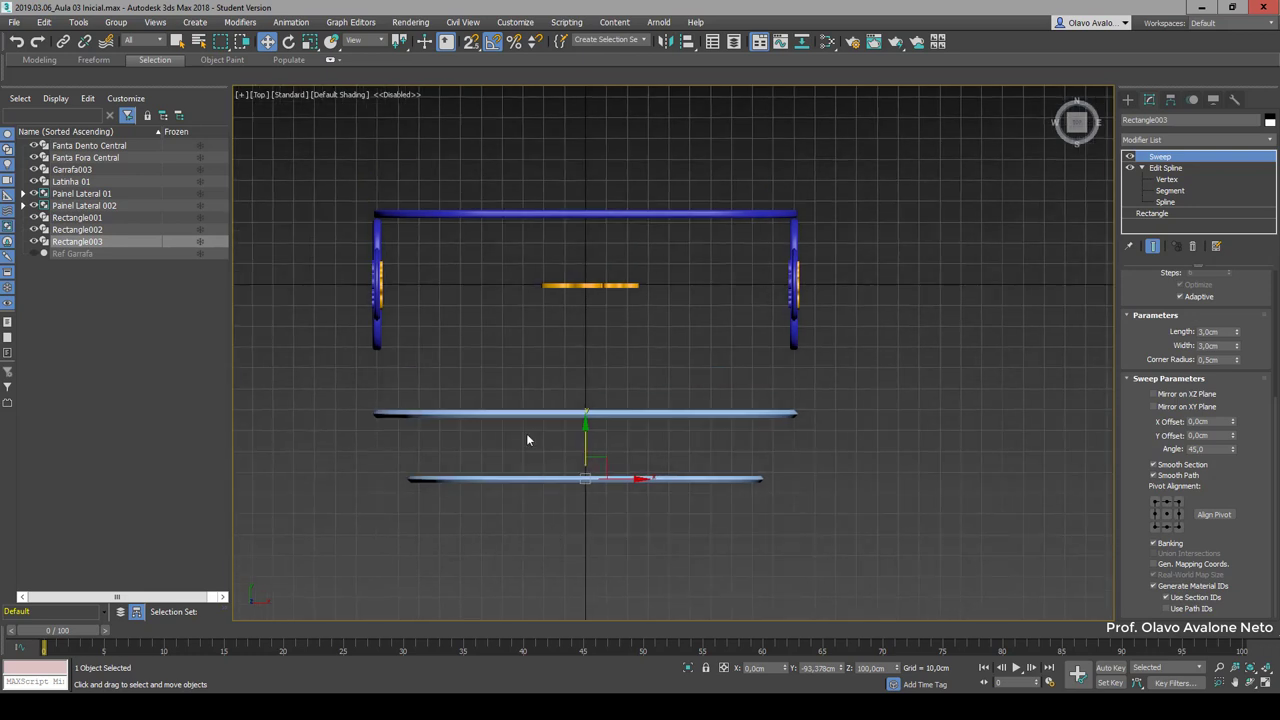
Step: Move Rectangle002 and Rectangle003 back along Y against the back panel
{"action": "left_click", "coordinate": [525, 414]}
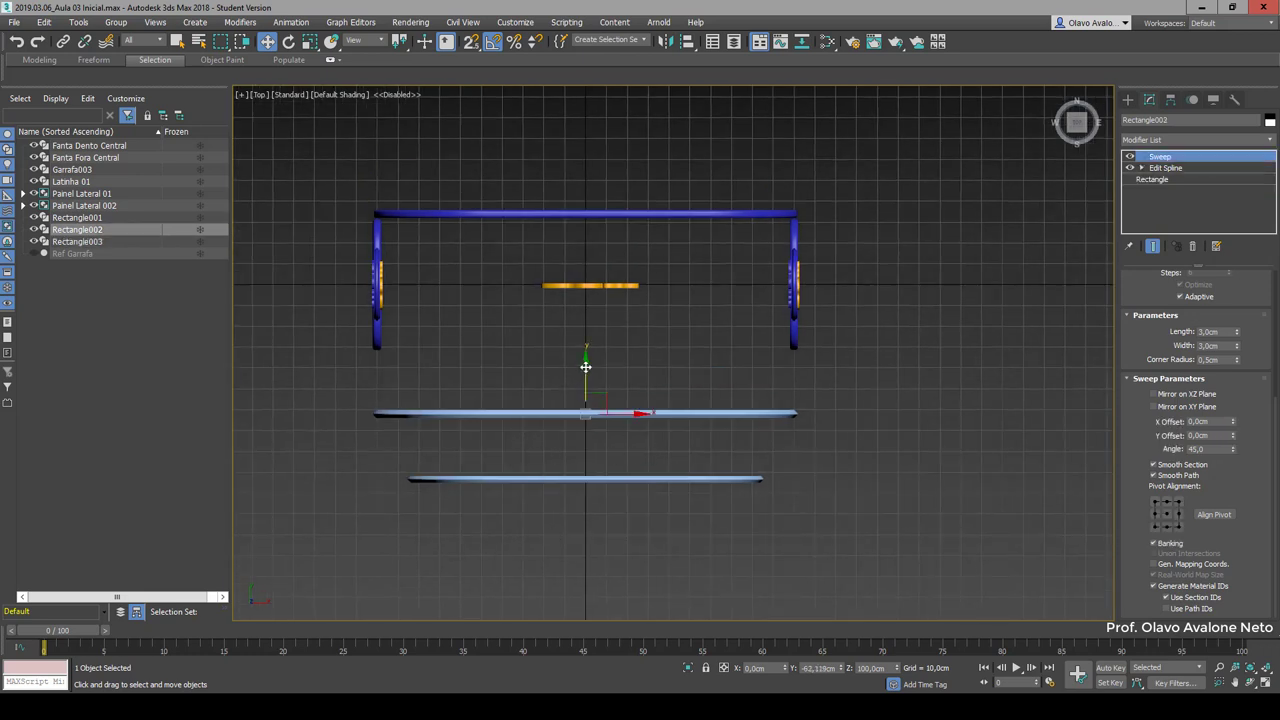
{"action": "left_click_drag", "start_coordinate": [586, 366], "coordinate": [600, 176]}
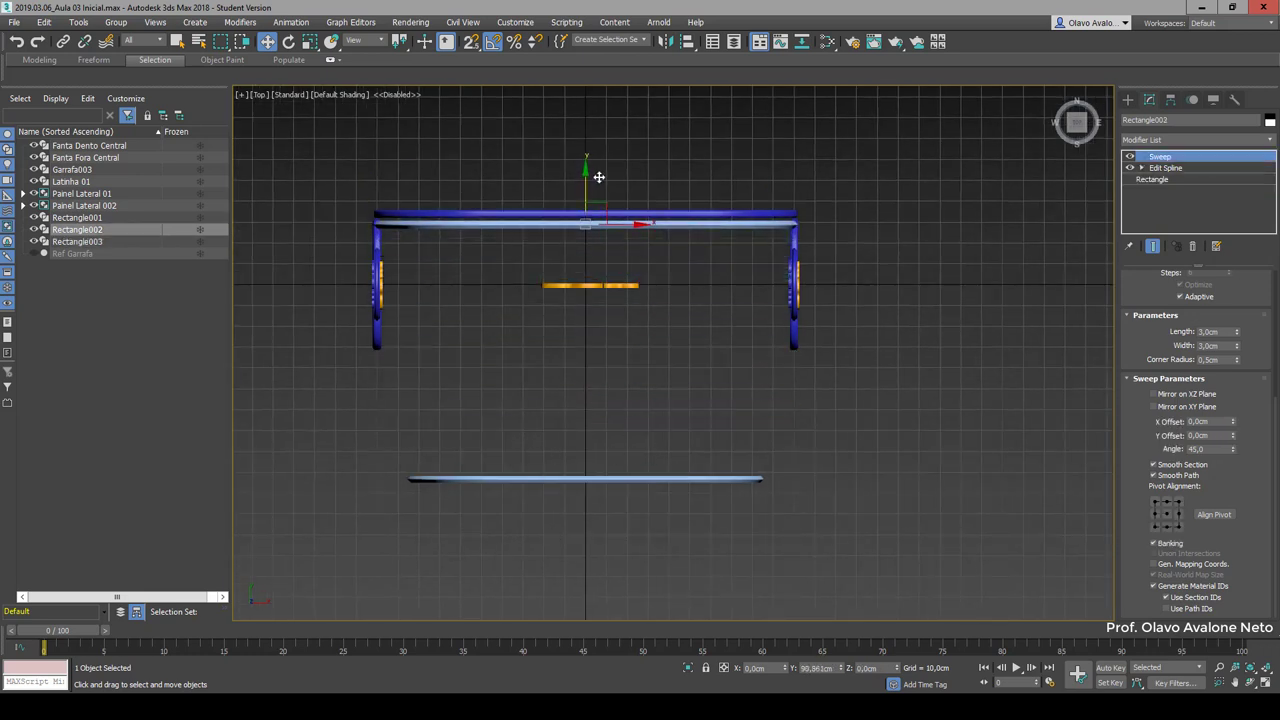
{"action": "left_click", "coordinate": [573, 479]}
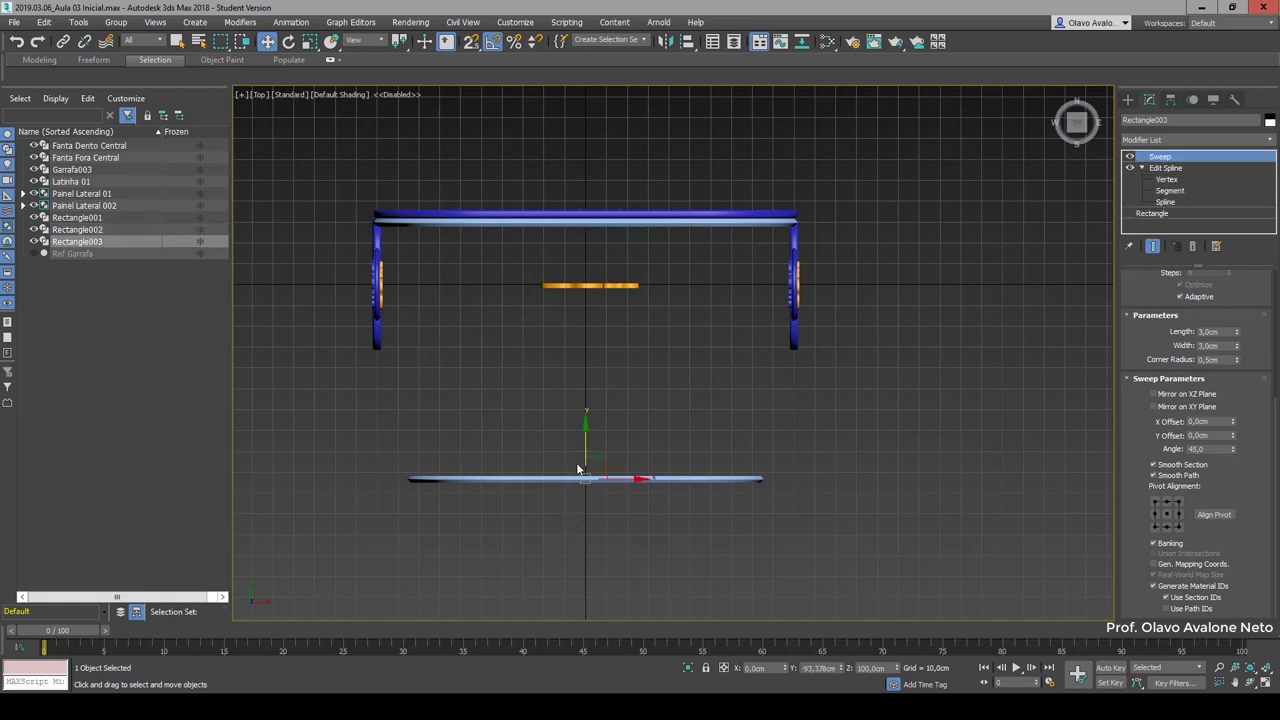
{"action": "left_click_drag", "start_coordinate": [586, 430], "coordinate": [590, 173]}
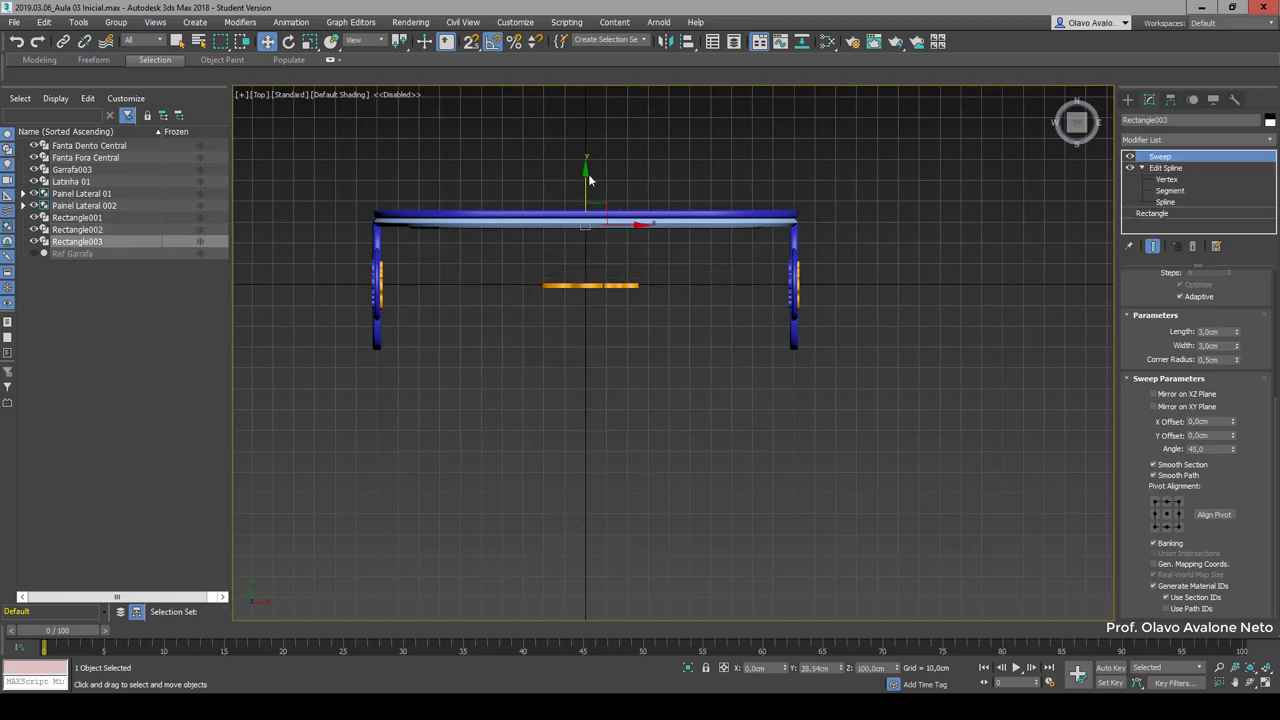
{"action": "scroll", "coordinate": [596, 268], "scroll_direction": "up", "scroll_amount": 4}
{"action": "scroll", "coordinate": [766, 340], "scroll_direction": "down", "scroll_amount": 2}
Step: Check both arches' sweeps and move the two Fanta logo pieces onto the back panel
{"action": "left_click_drag", "start_coordinate": [741, 320], "coordinate": [741, 245]}
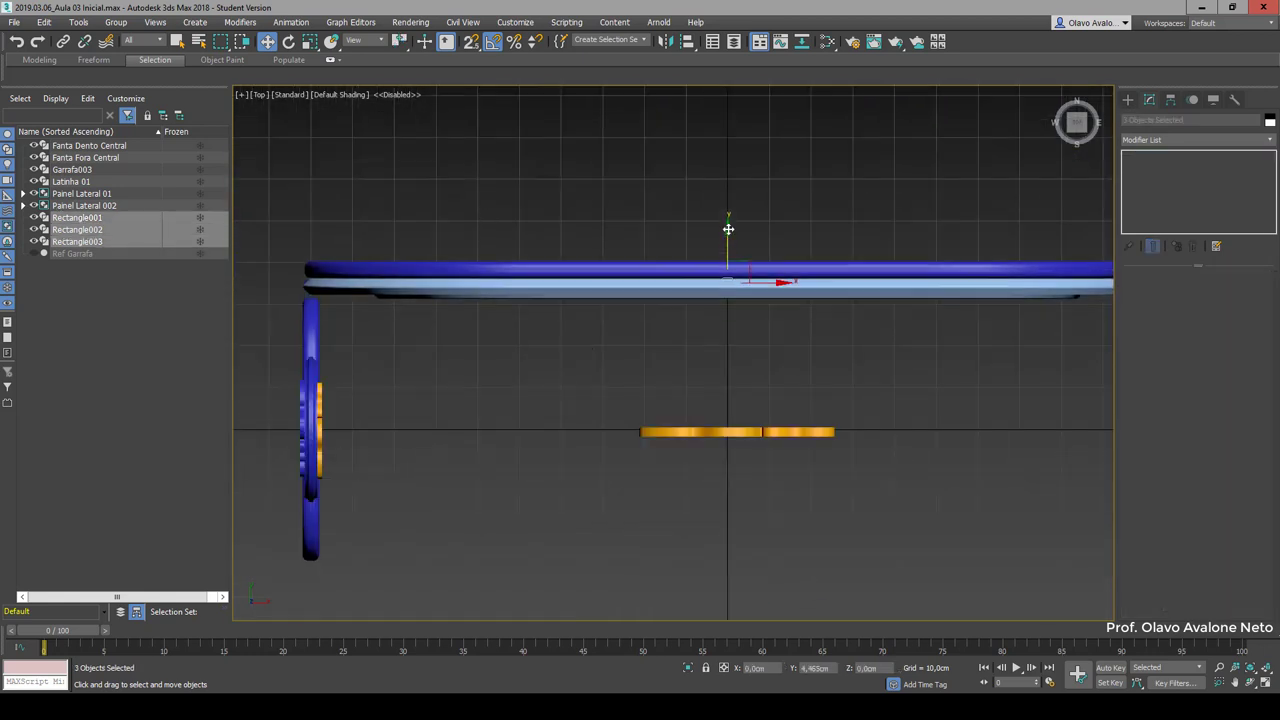
{"action": "left_click", "coordinate": [700, 290]}
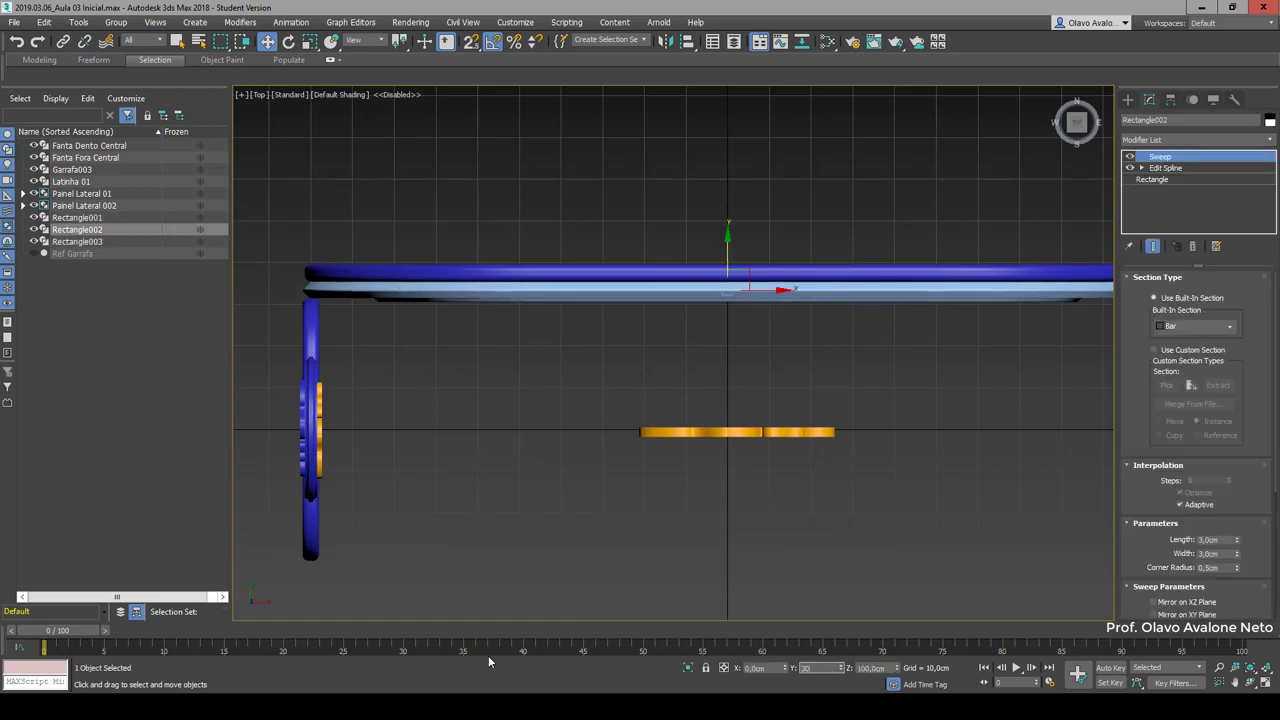
{"action": "left_click", "coordinate": [481, 302]}
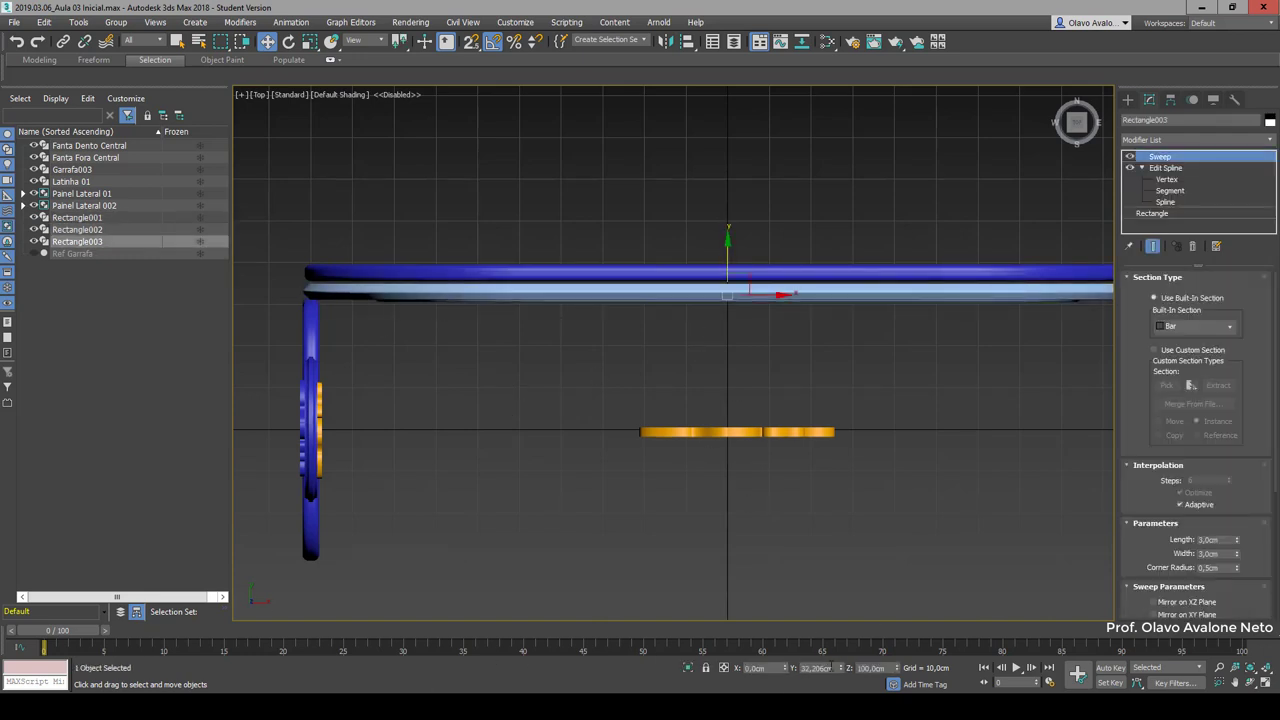
{"action": "left_click_drag", "start_coordinate": [700, 460], "coordinate": [729, 388]}
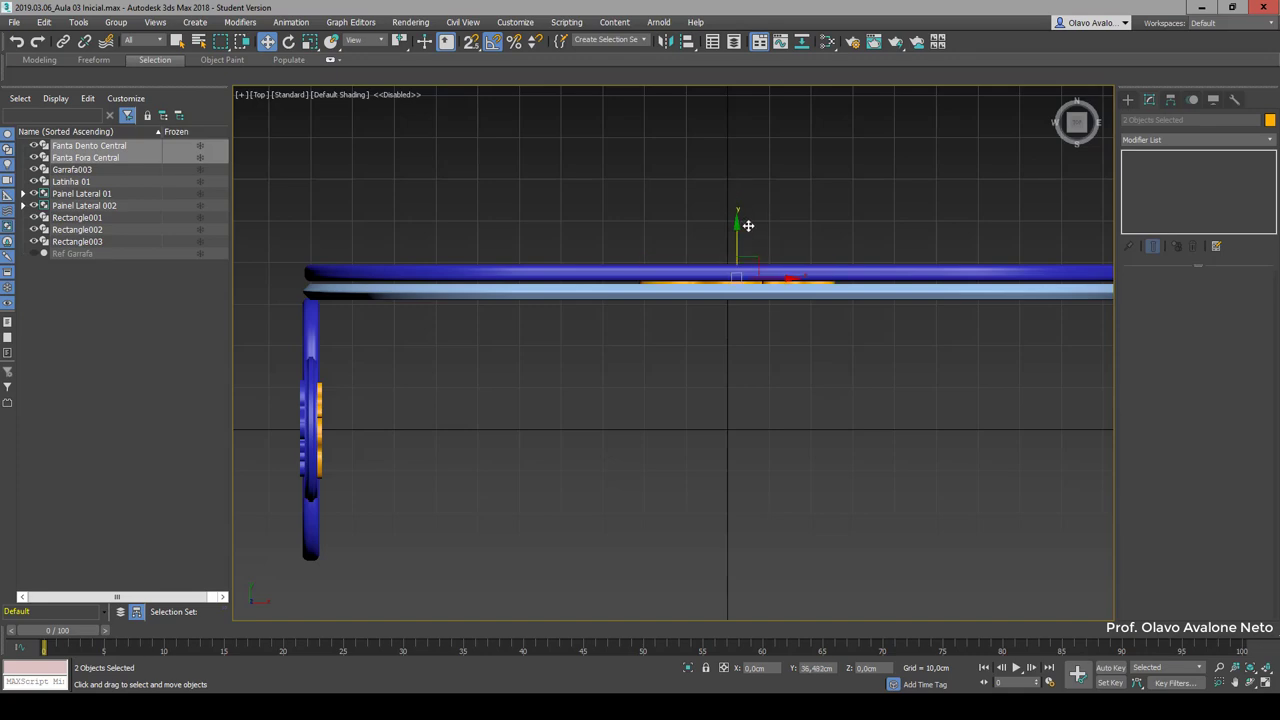
{"action": "left_click", "coordinate": [976, 87]}
{"action": "middle_click_drag", "start_coordinate": [976, 87], "coordinate": [356, 440], "text": "alt"}
{"action": "scroll", "coordinate": [356, 440], "scroll_direction": "down", "scroll_amount": 5}
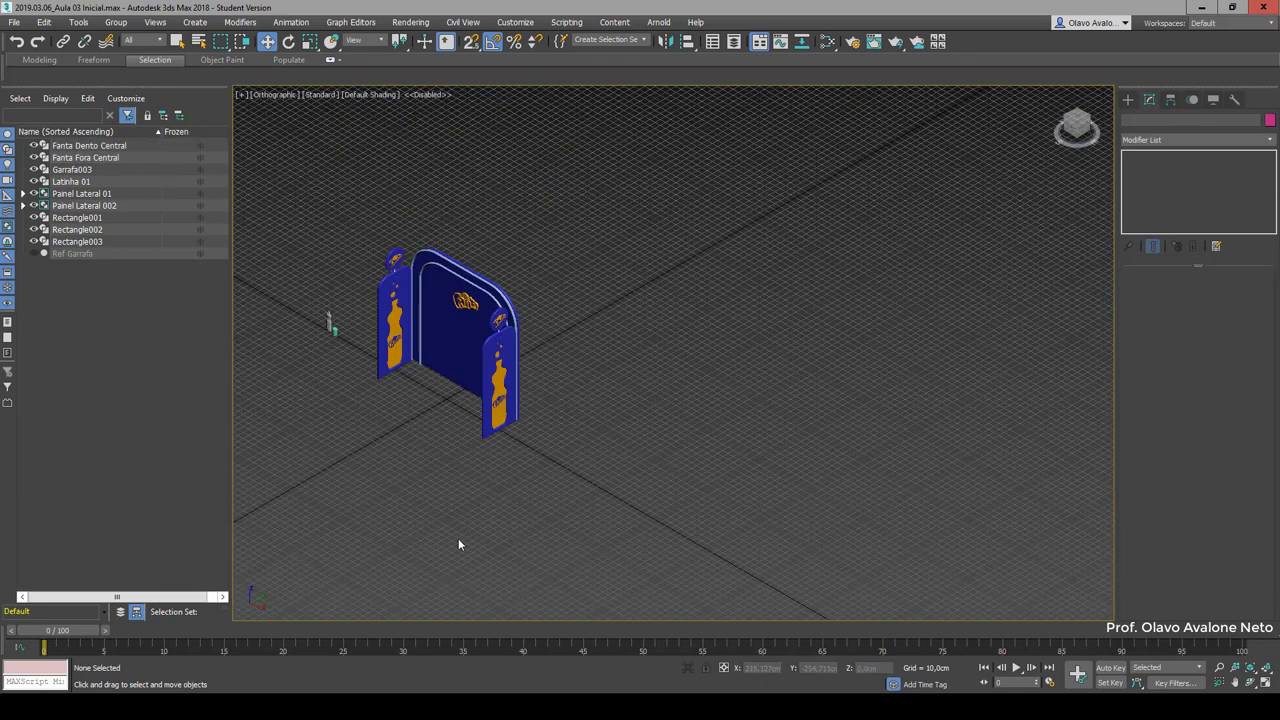
{"action": "scroll", "coordinate": [458, 538], "scroll_direction": "up", "scroll_amount": 3}
{"action": "scroll", "coordinate": [649, 228], "scroll_direction": "up", "scroll_amount": 5}
{"action": "scroll", "coordinate": [547, 546], "scroll_direction": "down", "scroll_amount": 2}
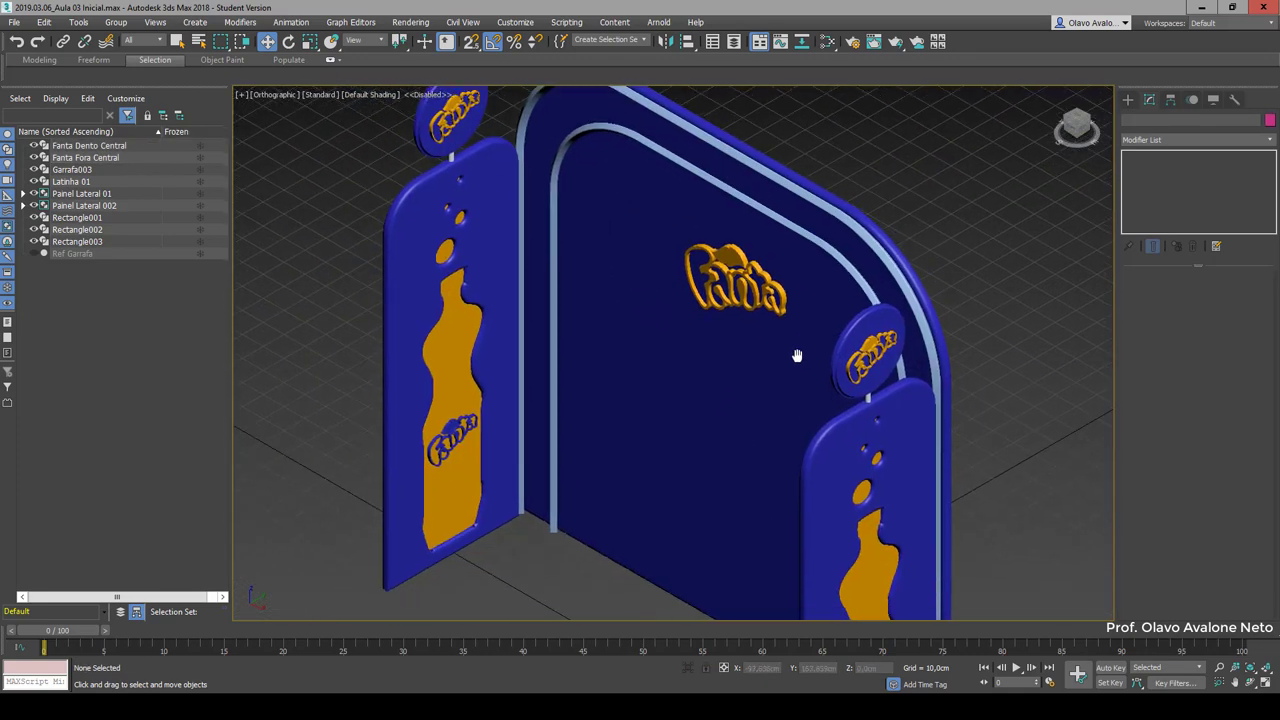
{"action": "scroll", "coordinate": [644, 121], "scroll_direction": "down", "scroll_amount": 1}
{"action": "scroll", "coordinate": [730, 328], "scroll_direction": "down", "scroll_amount": 2}
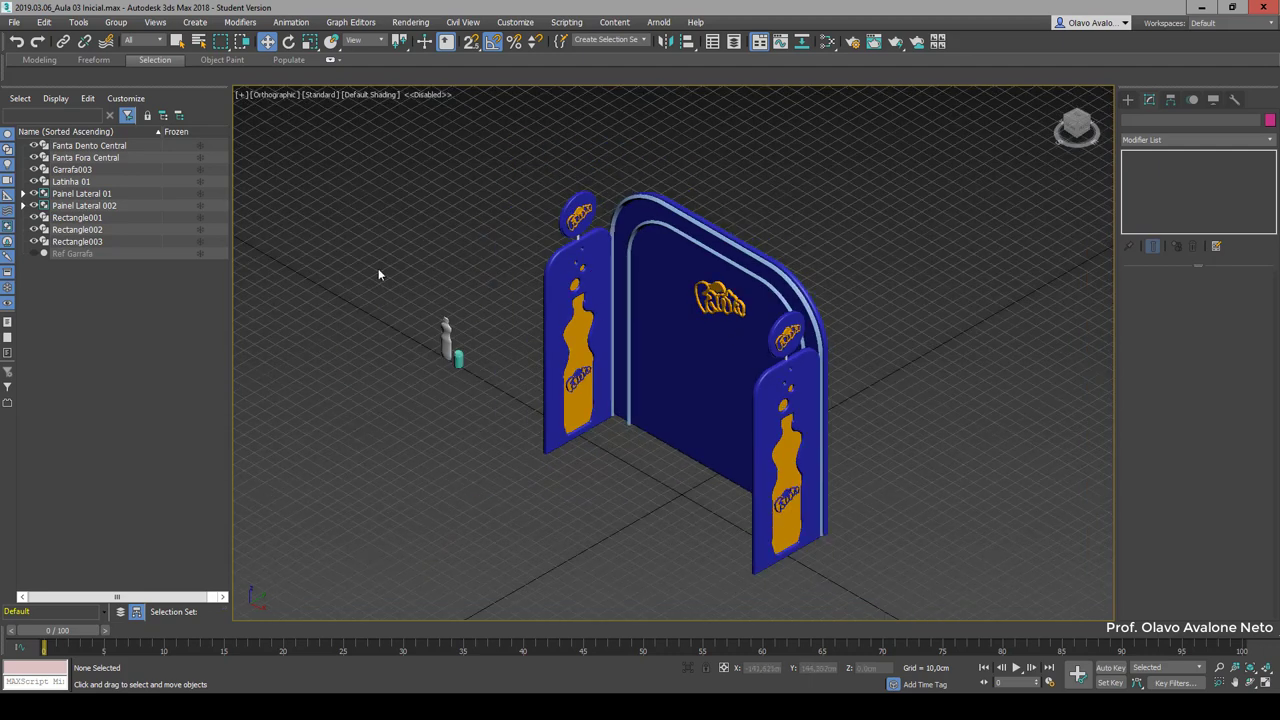